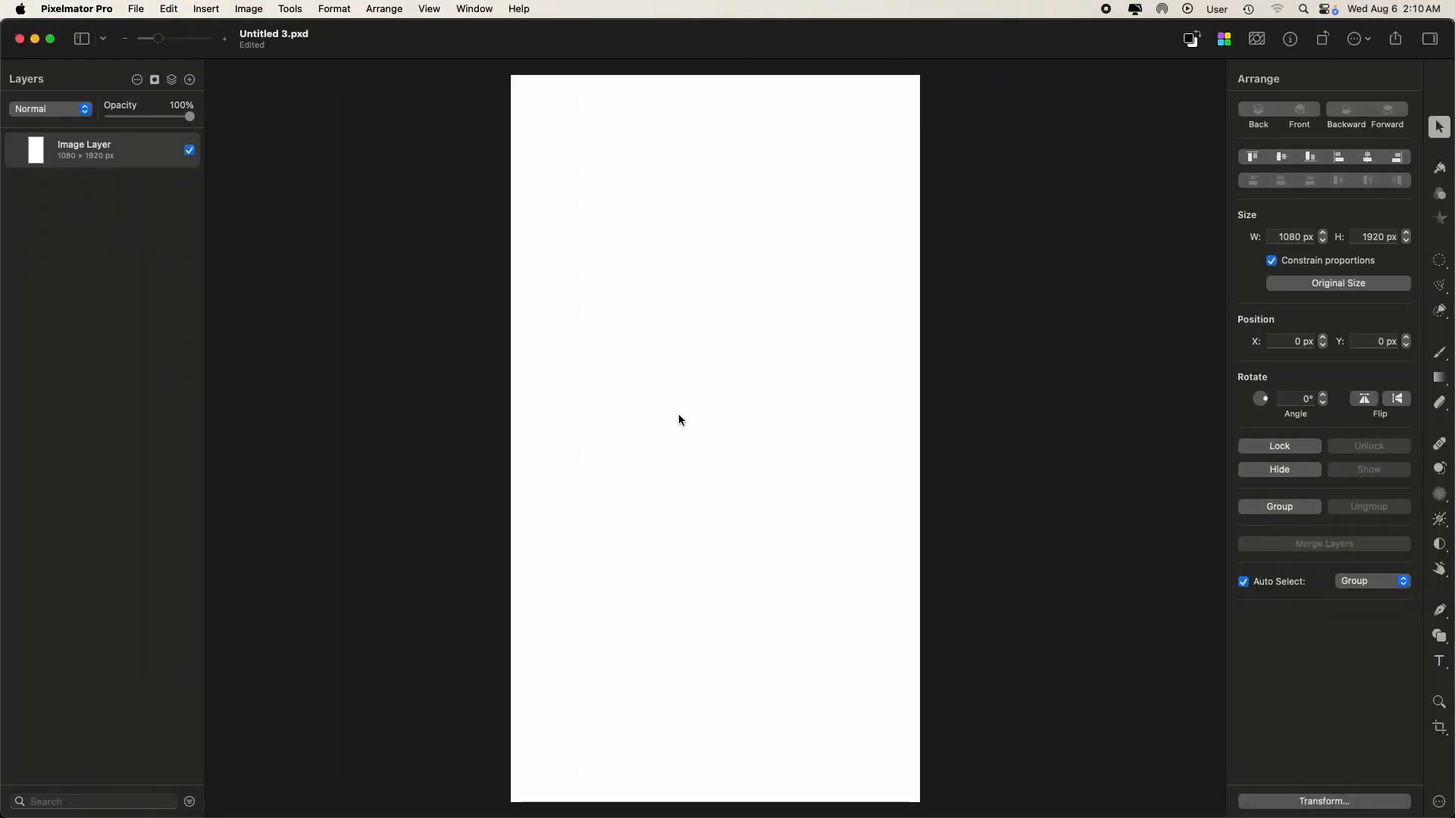
- Create a new document from the car image on the clipboard
key(super+v)
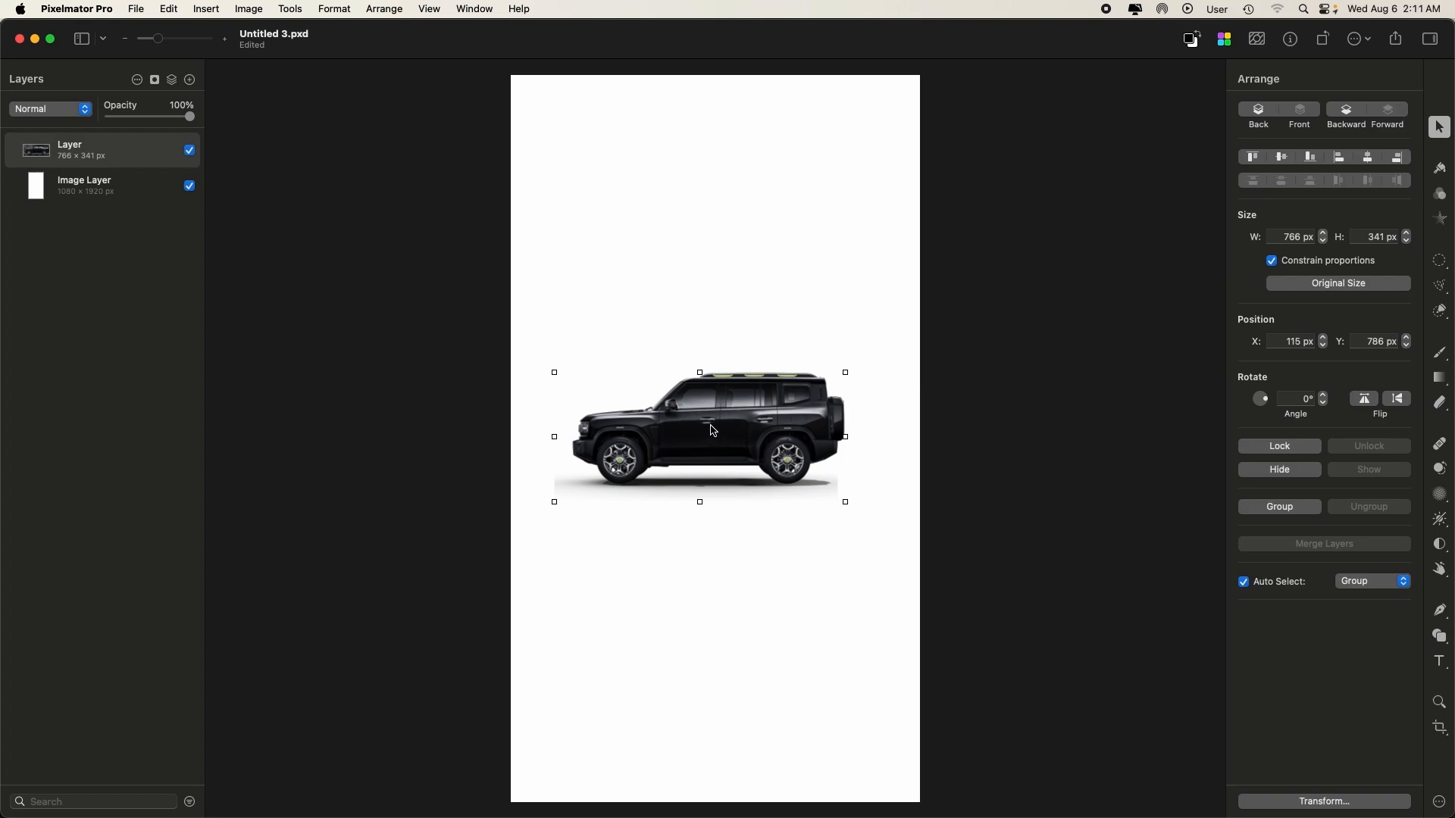
key(super+z)
click(136, 9)
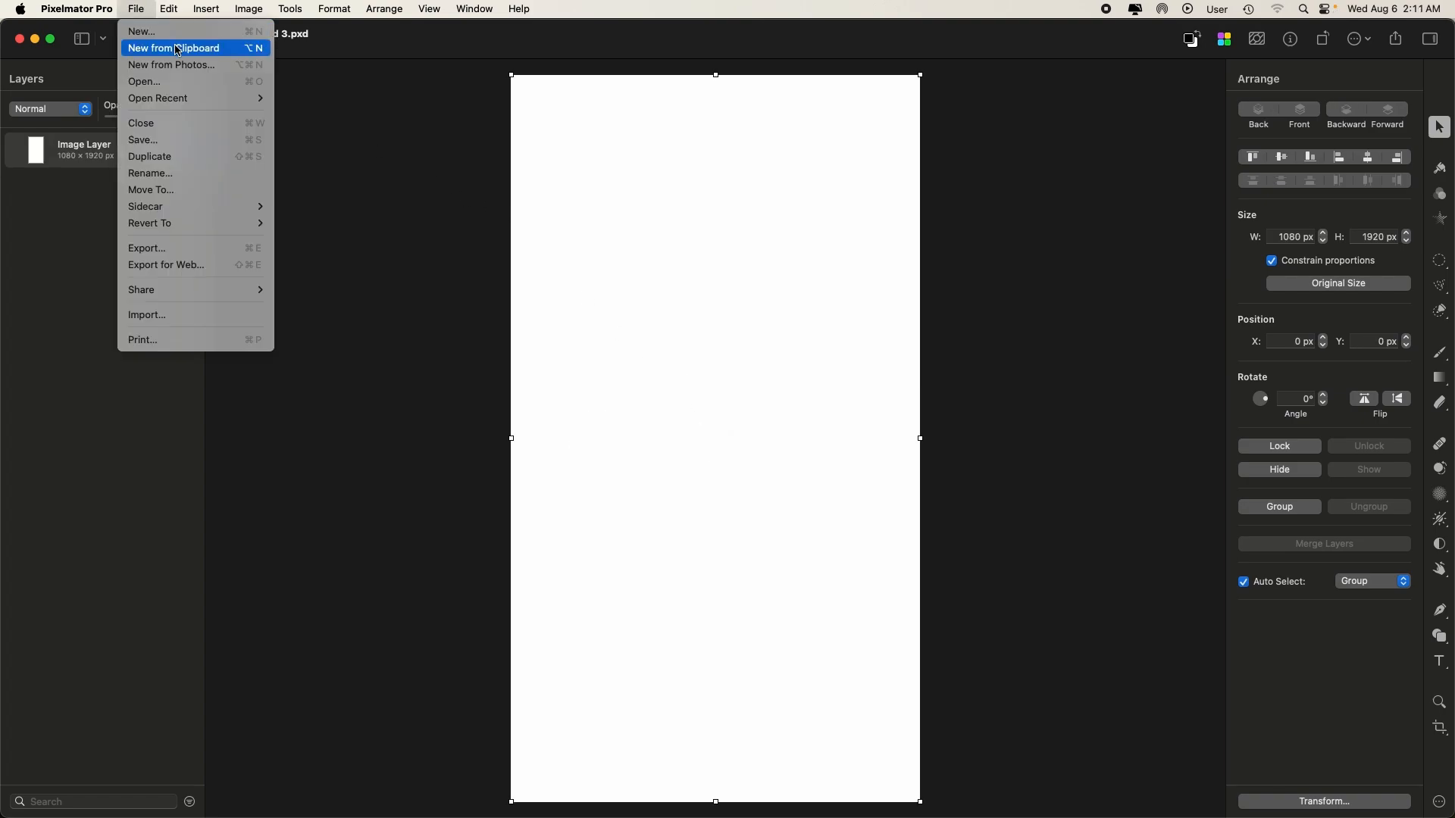
click(179, 49)
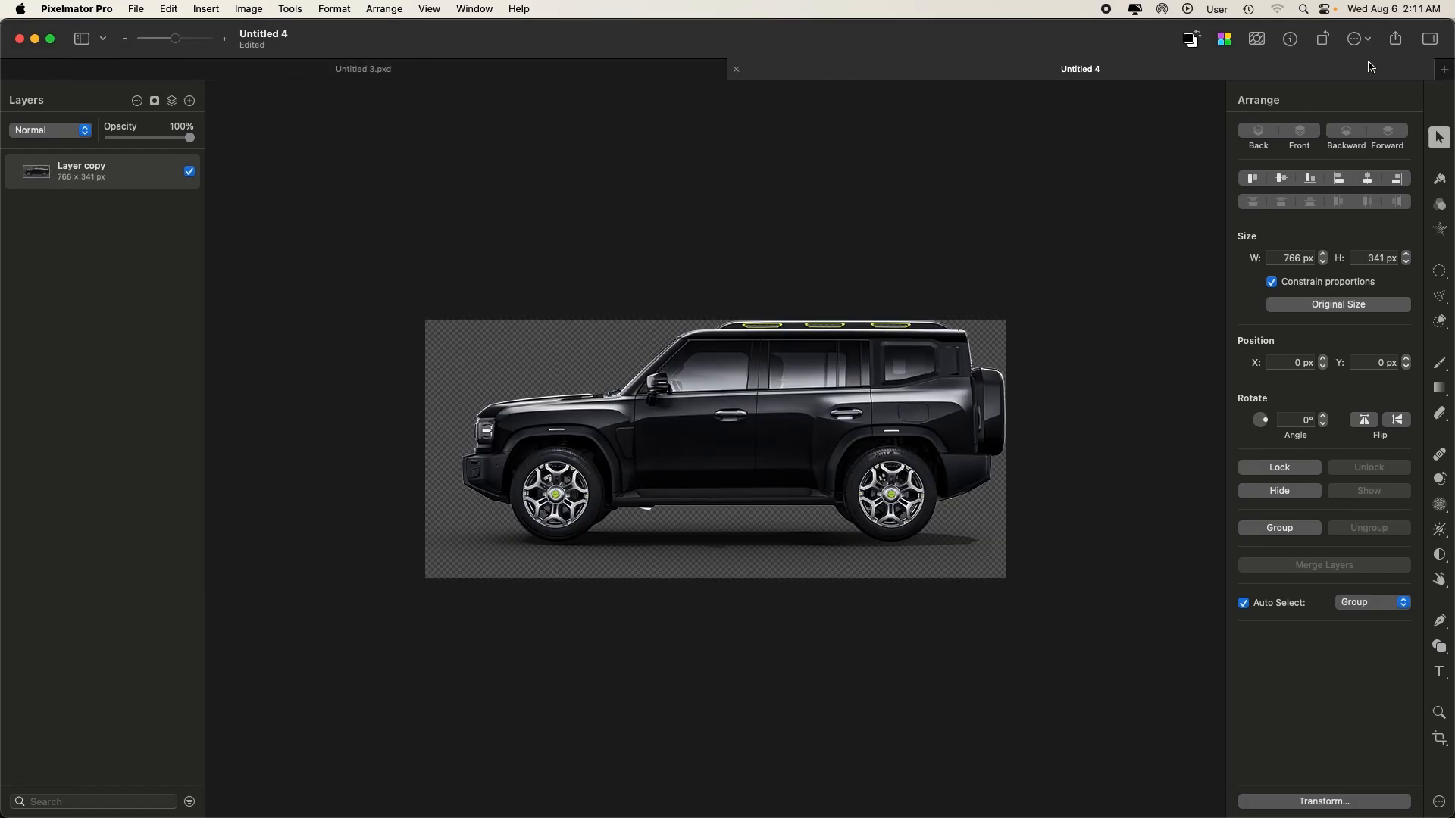
- Upscale the car image with Super Resolution and accept the result
click(1358, 38)
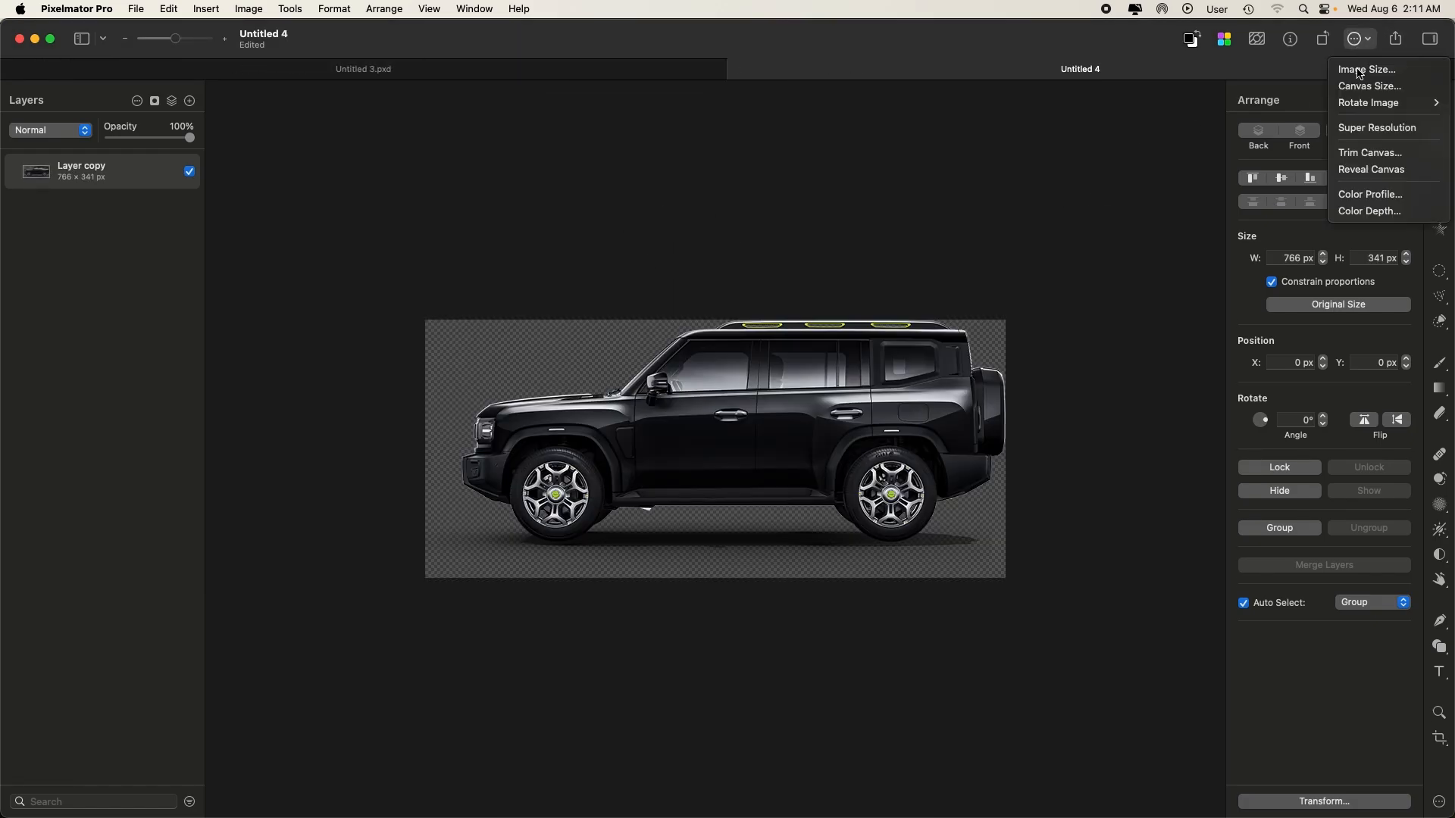
click(1373, 127)
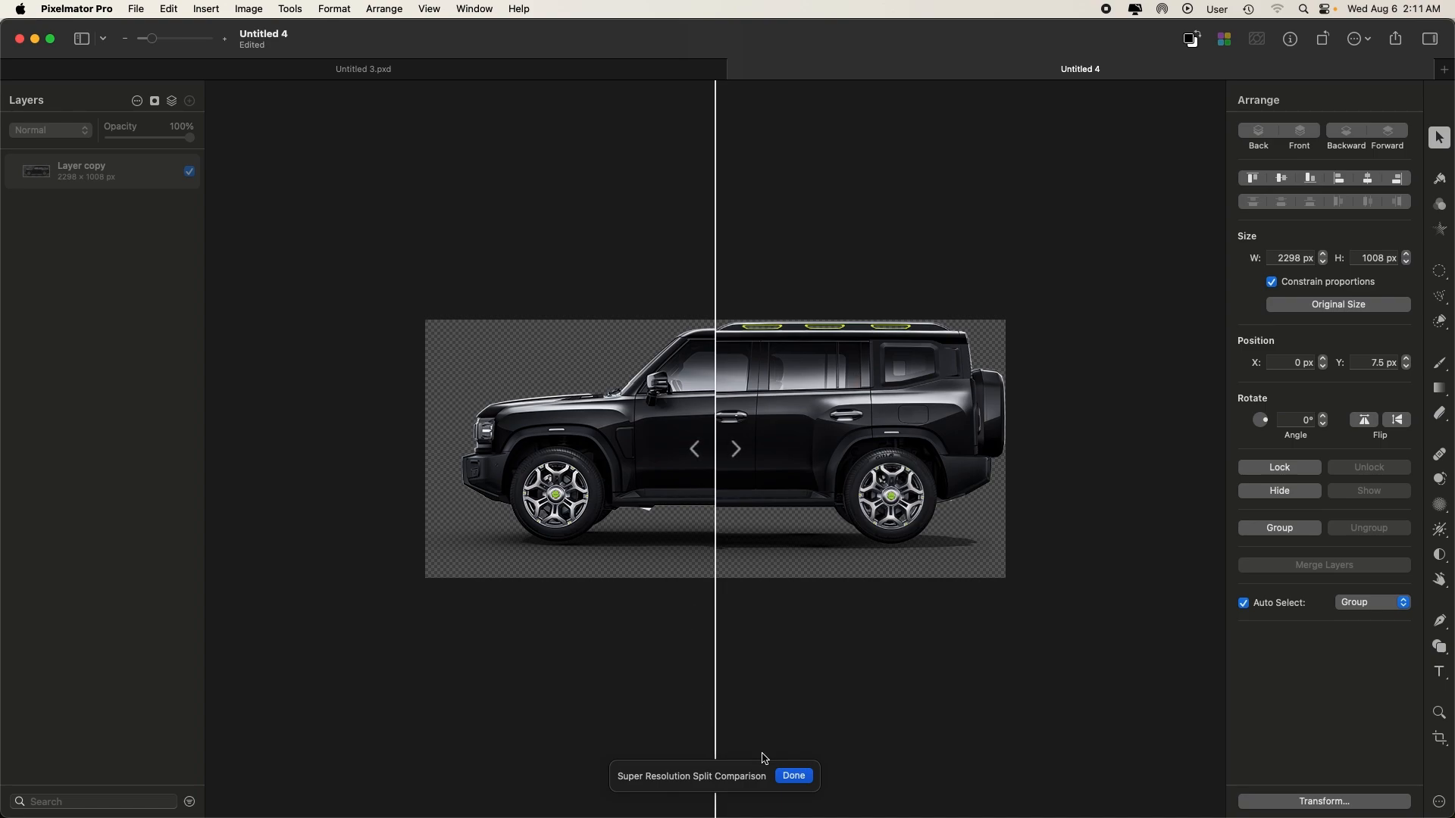
click(788, 776)
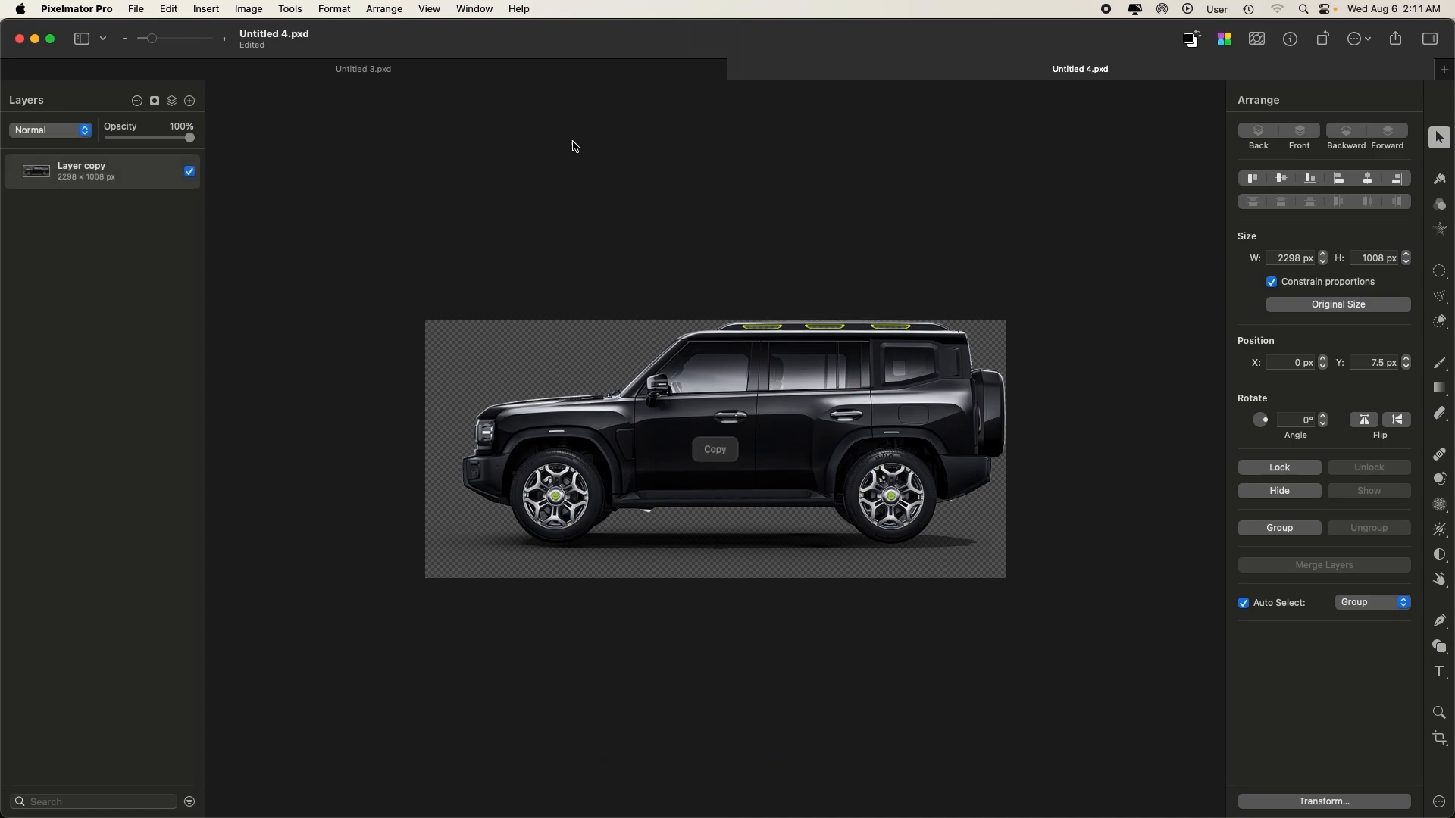
- Paste the upscaled car into Untitled 3.pxd, scale it to about 1020 × 448 px and centre it across the canvas
click(461, 68)
key(super+v)
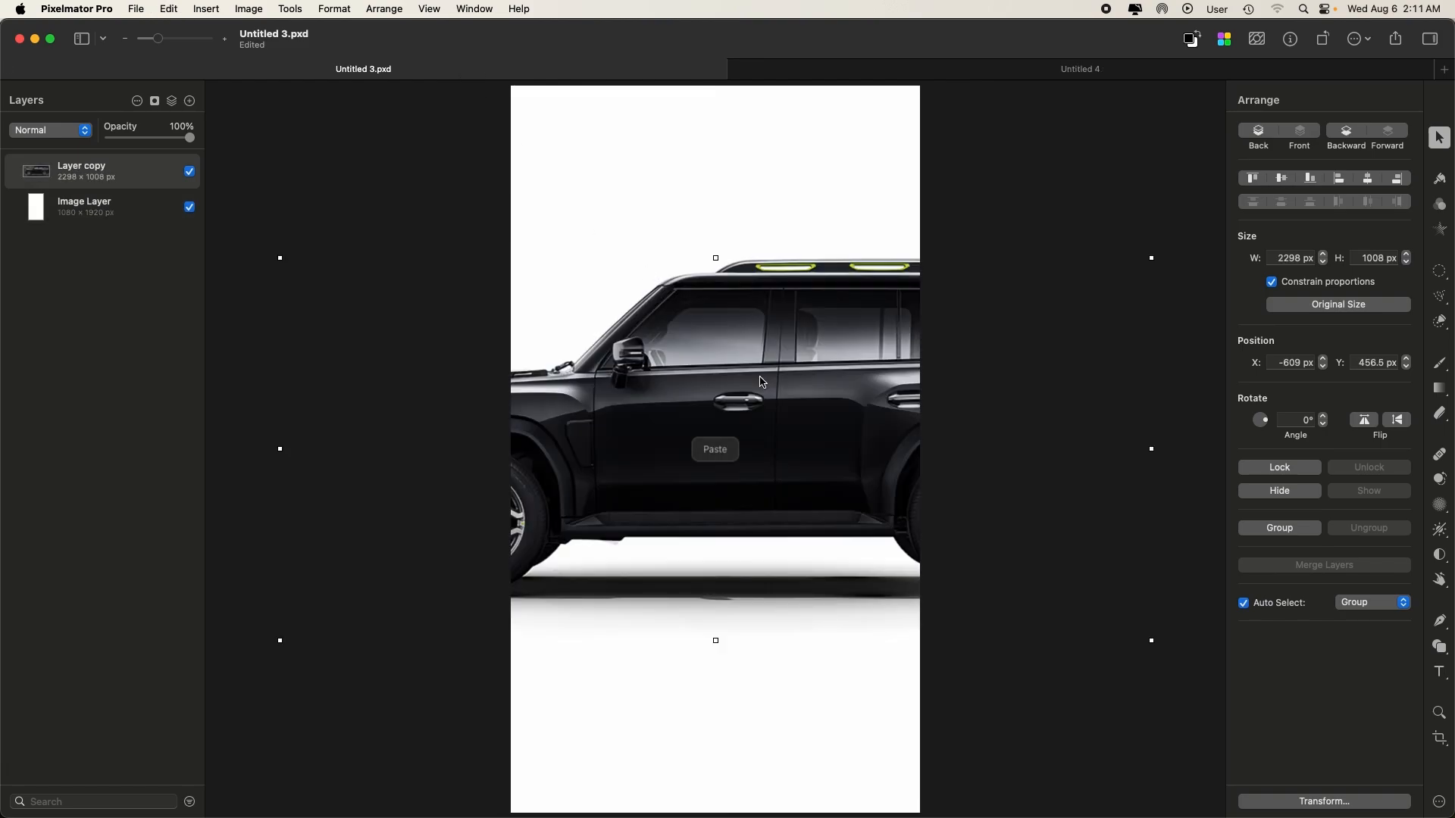
drag(1150, 256, 891, 395)
drag(746, 417, 940, 359)
drag(1083, 318, 862, 397)
drag(481, 394, 497, 405)
drag(827, 405, 891, 398)
drag(757, 444, 793, 423)
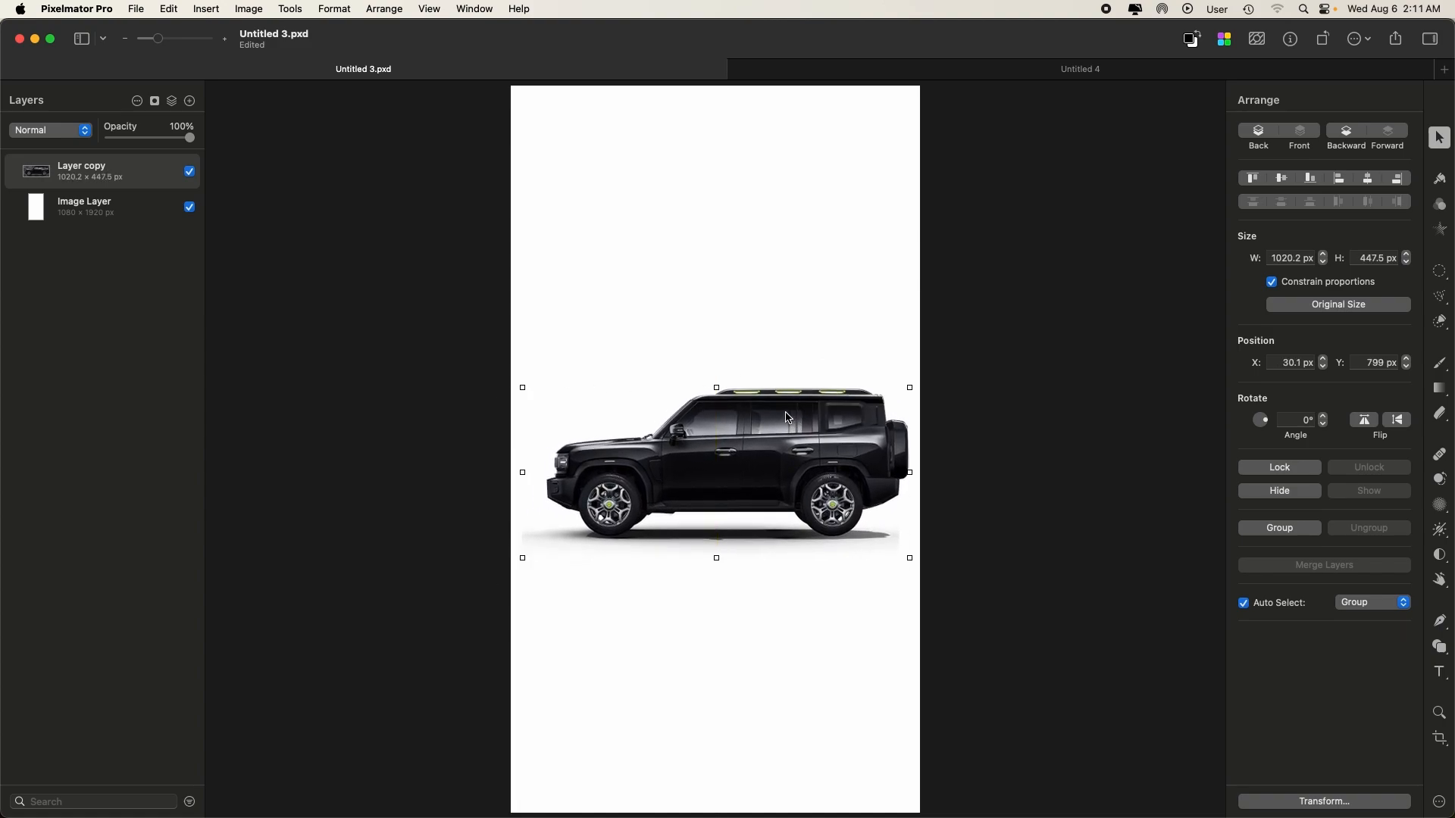
- Erase the hard side edges of the ground shadow on the car layer with the 100 px soft eraser
key(super+plus)
scroll(580, 545, down, 8)
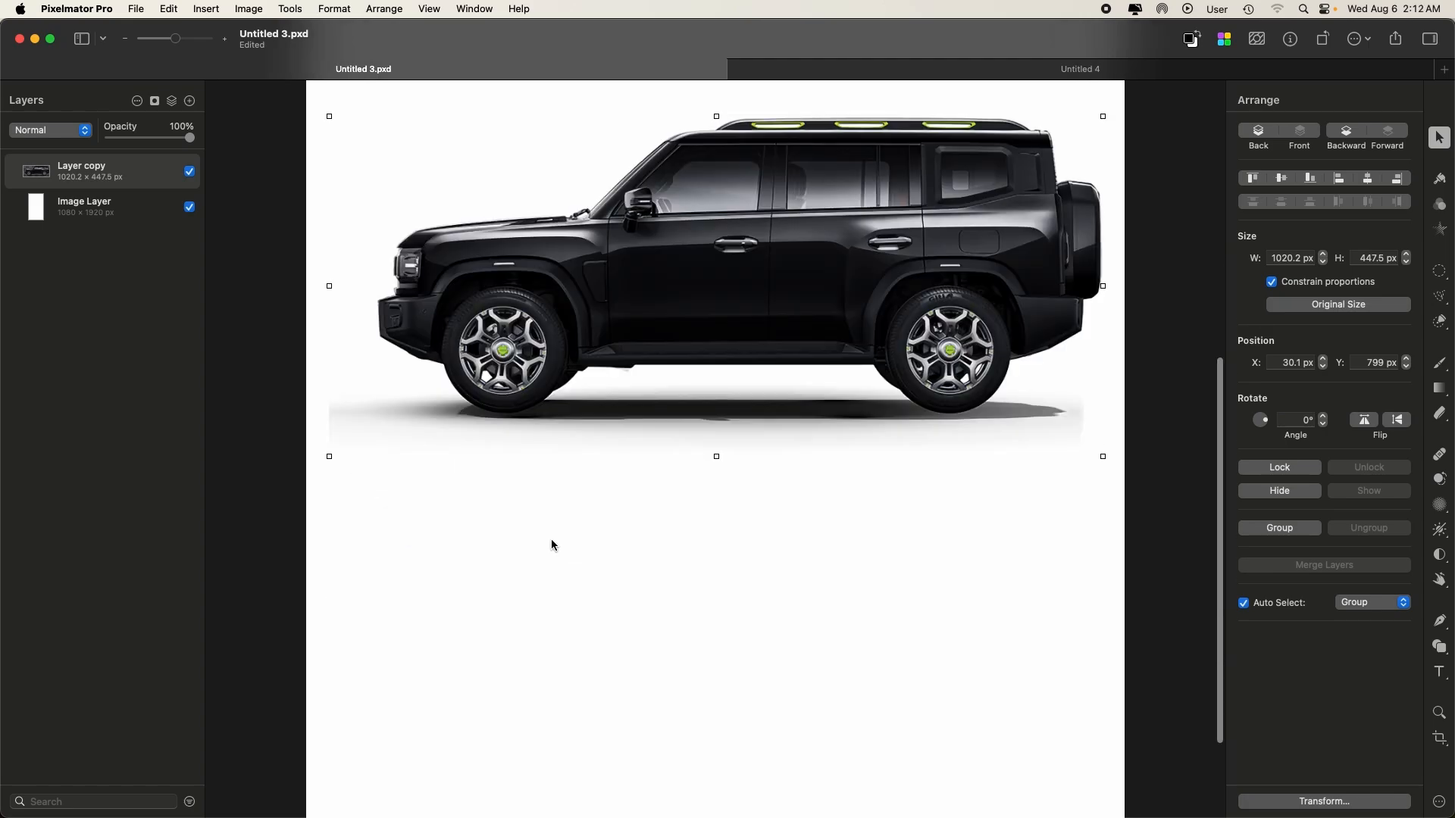
click(339, 296)
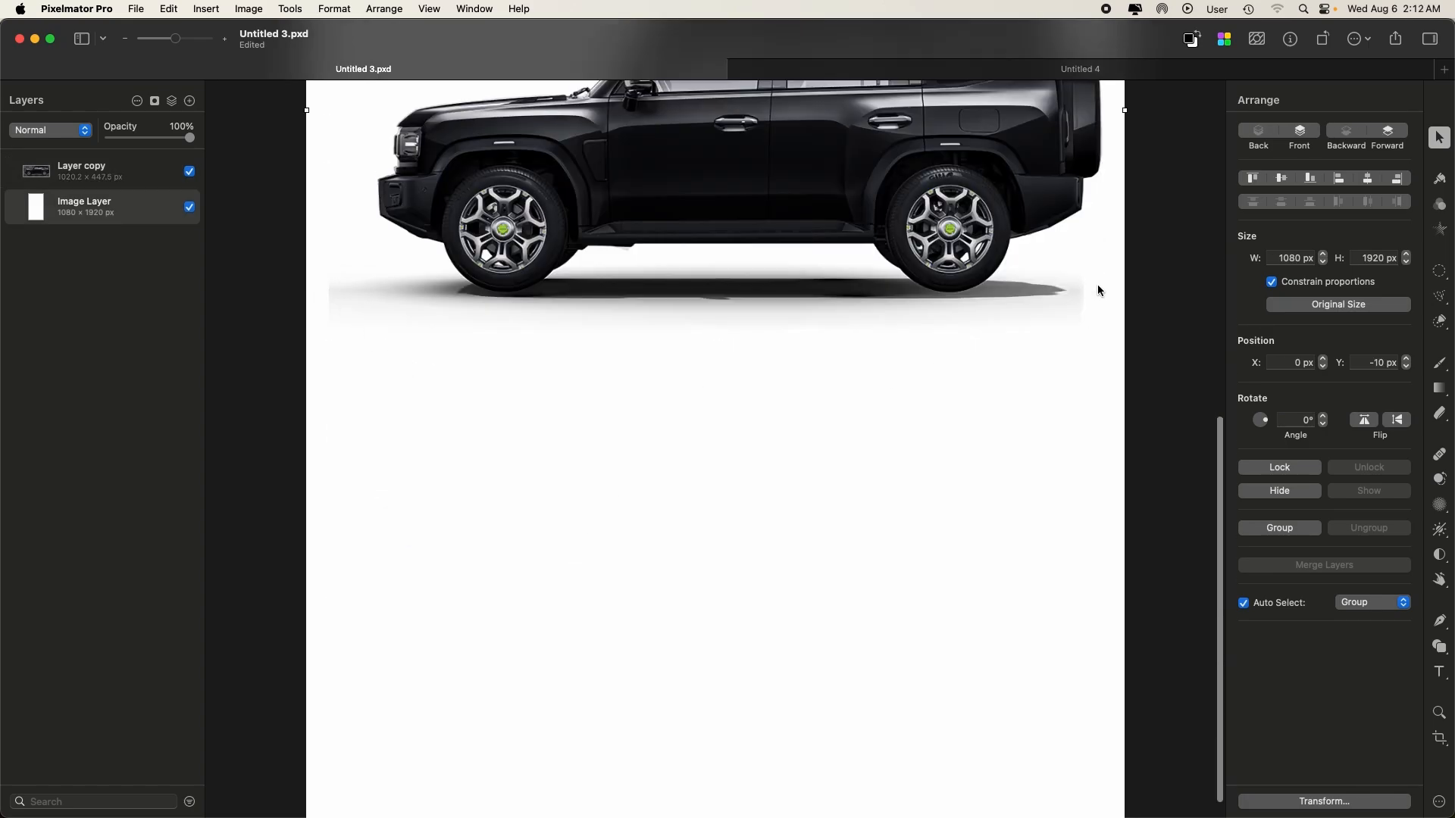
click(1440, 415)
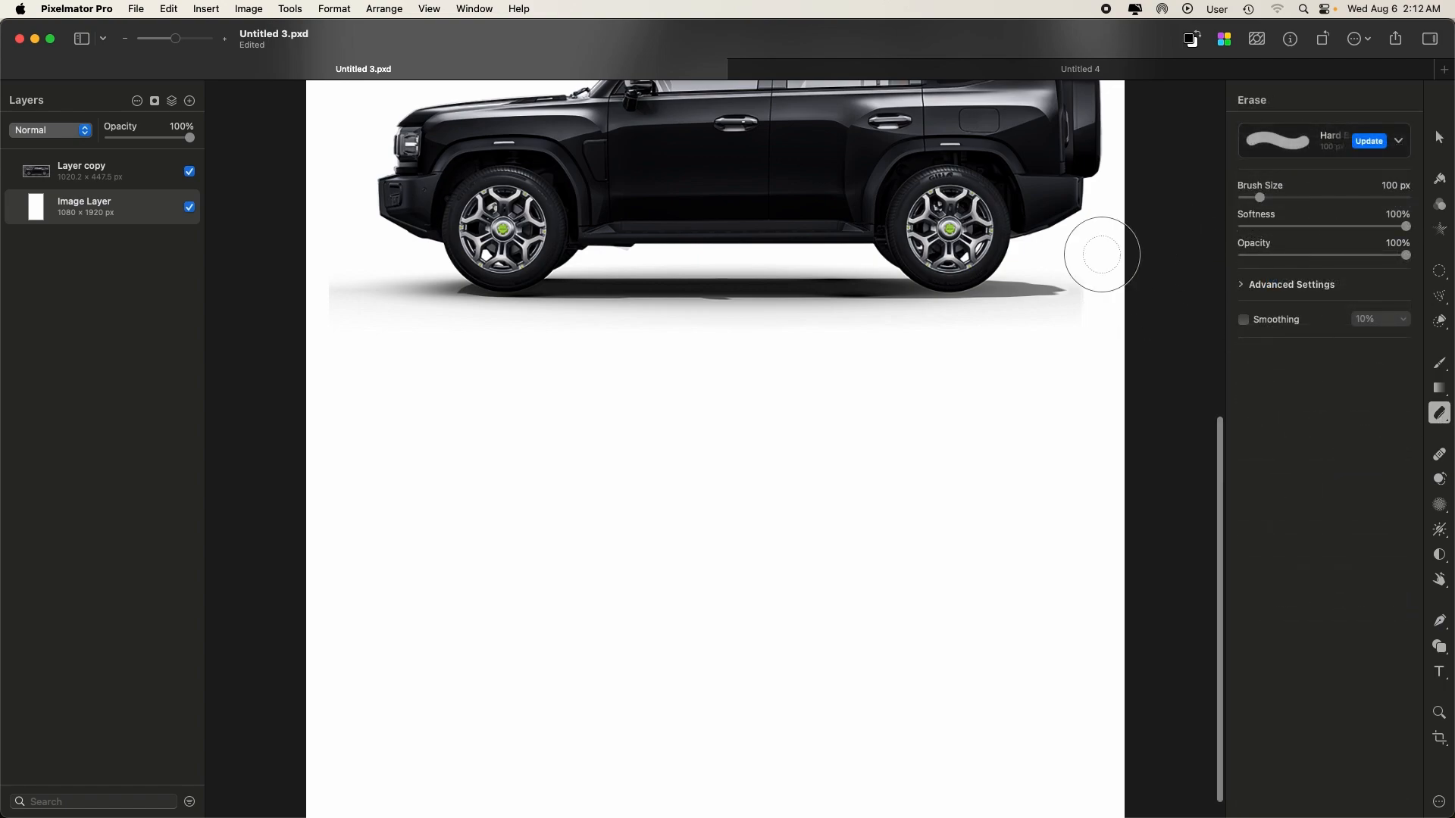
drag(1099, 283, 1098, 298)
key(super+z)
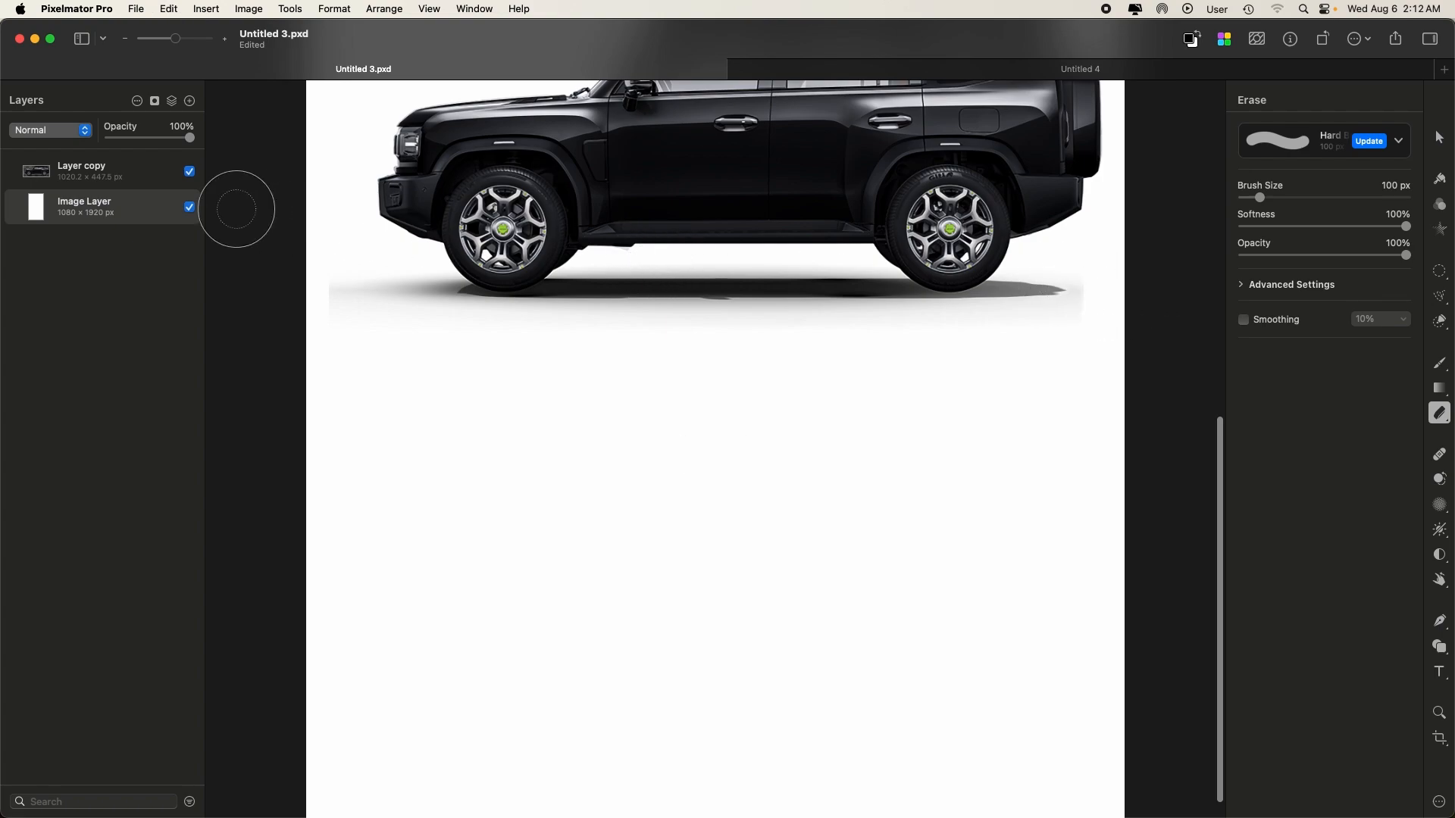
click(115, 176)
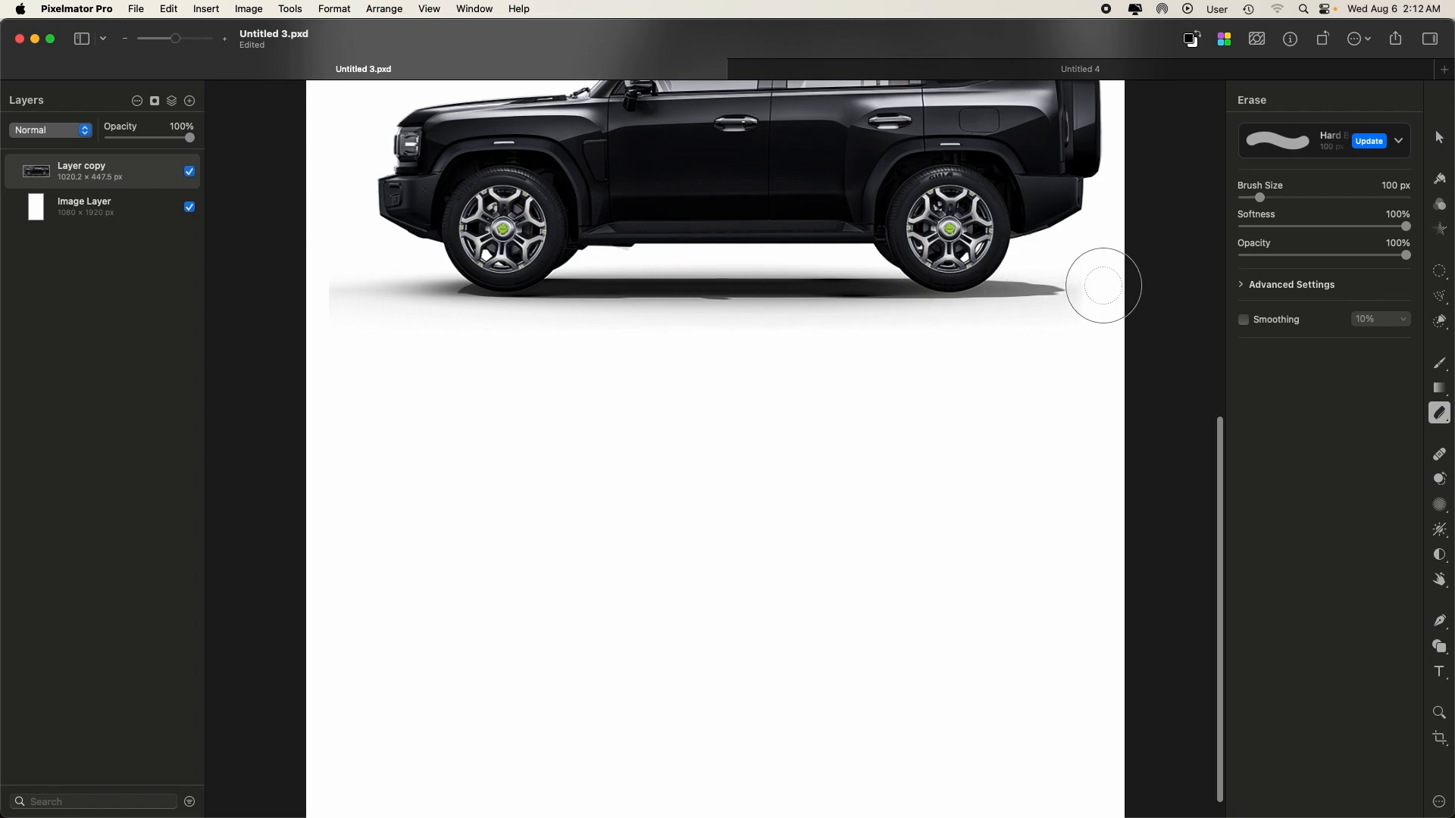
drag(1099, 283, 1099, 312)
scroll(952, 296, up, 1)
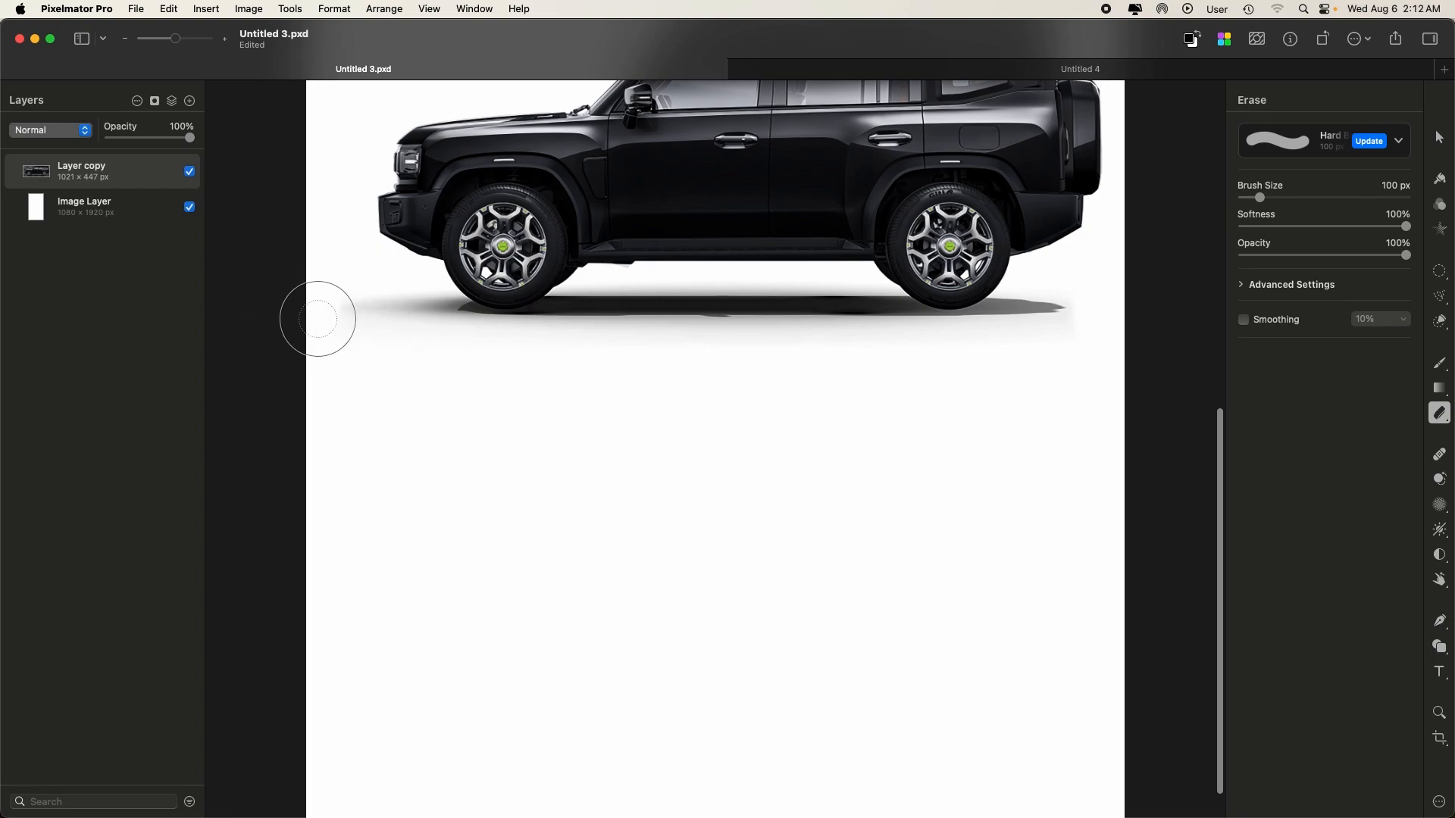
key(super+minus)
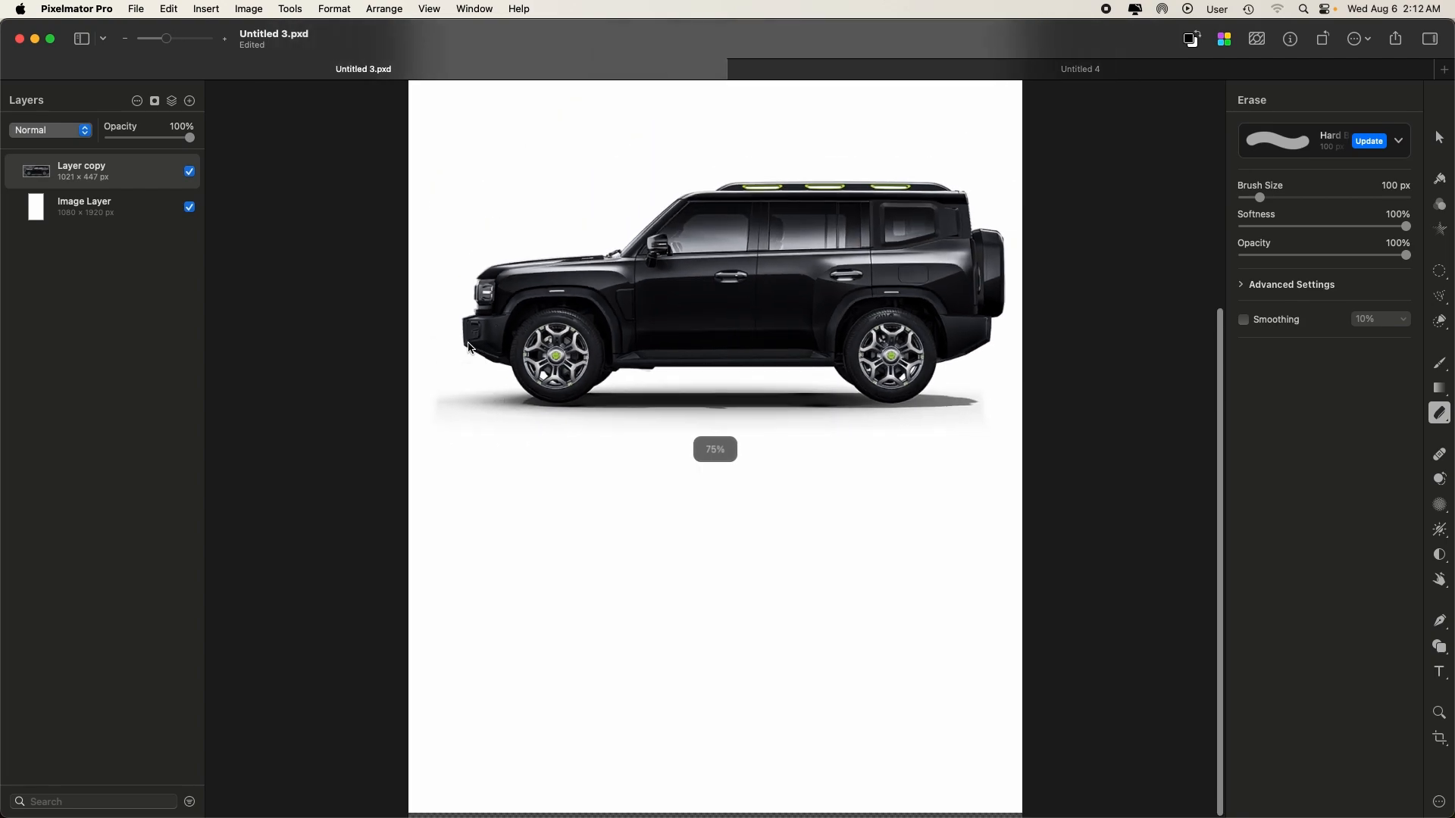
key(super+minus)
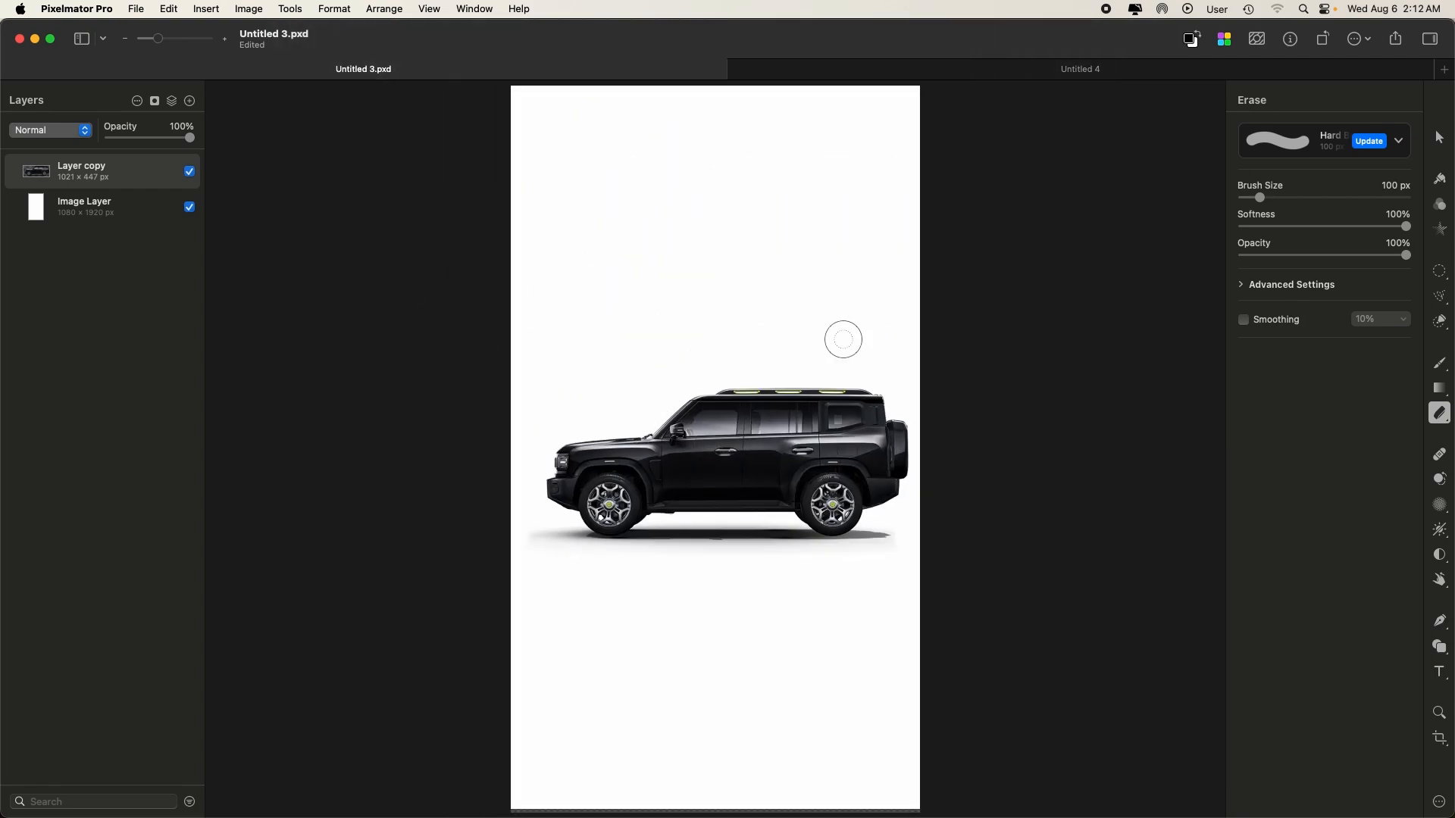
- Move the car to an X position of 15 px and flip it horizontally to face right
key(v)
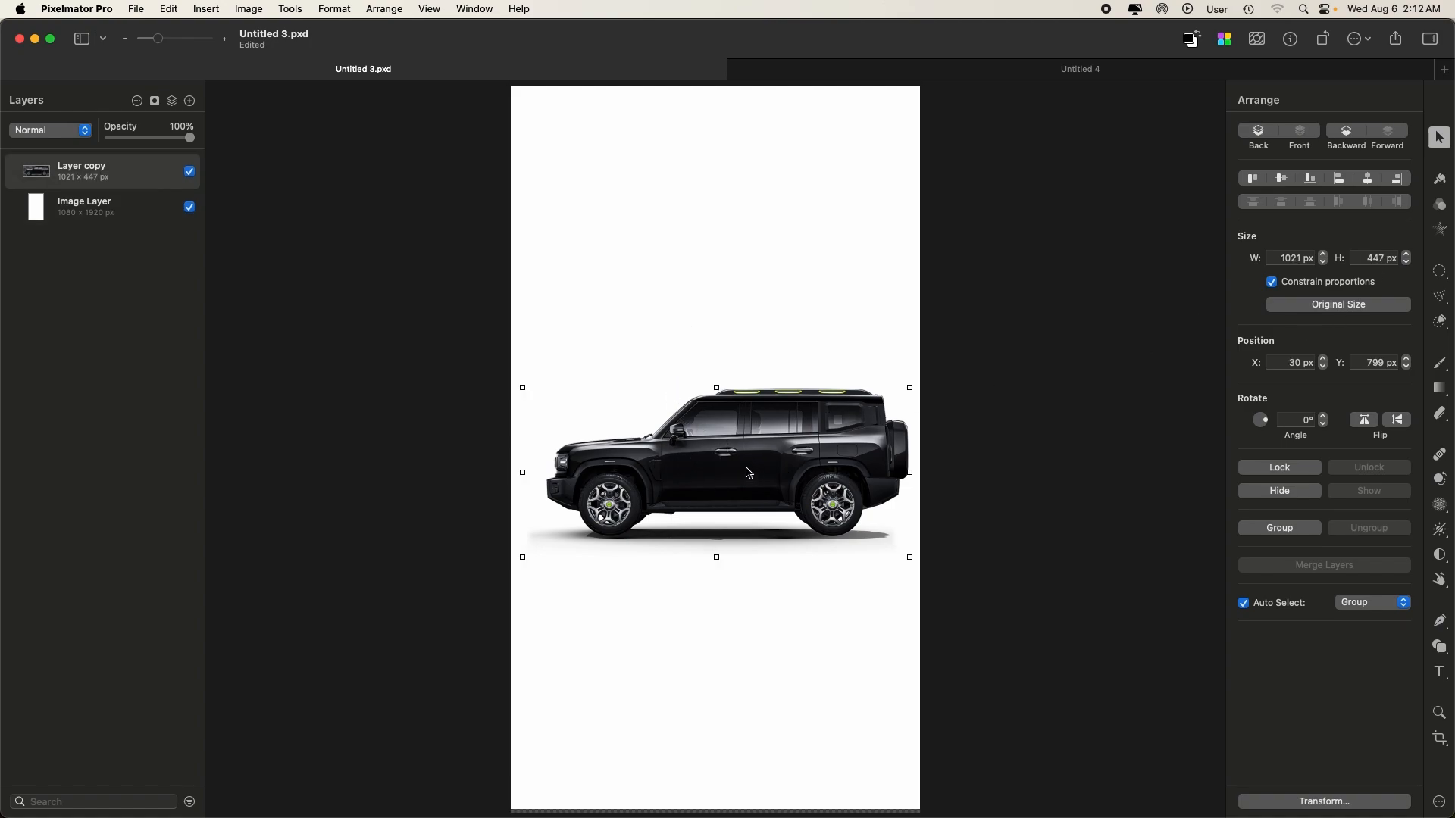
drag(749, 472, 744, 474)
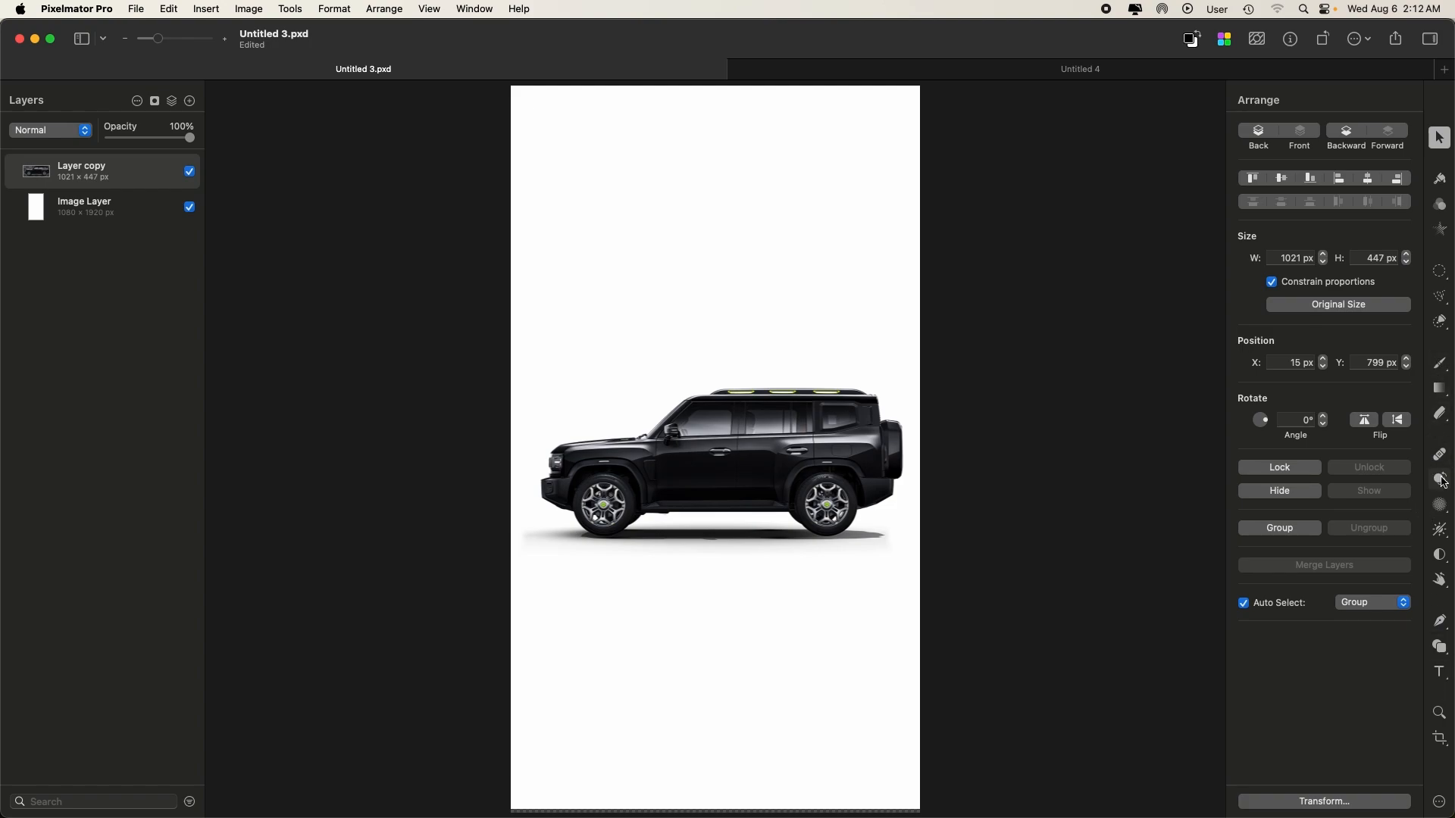
click(1370, 427)
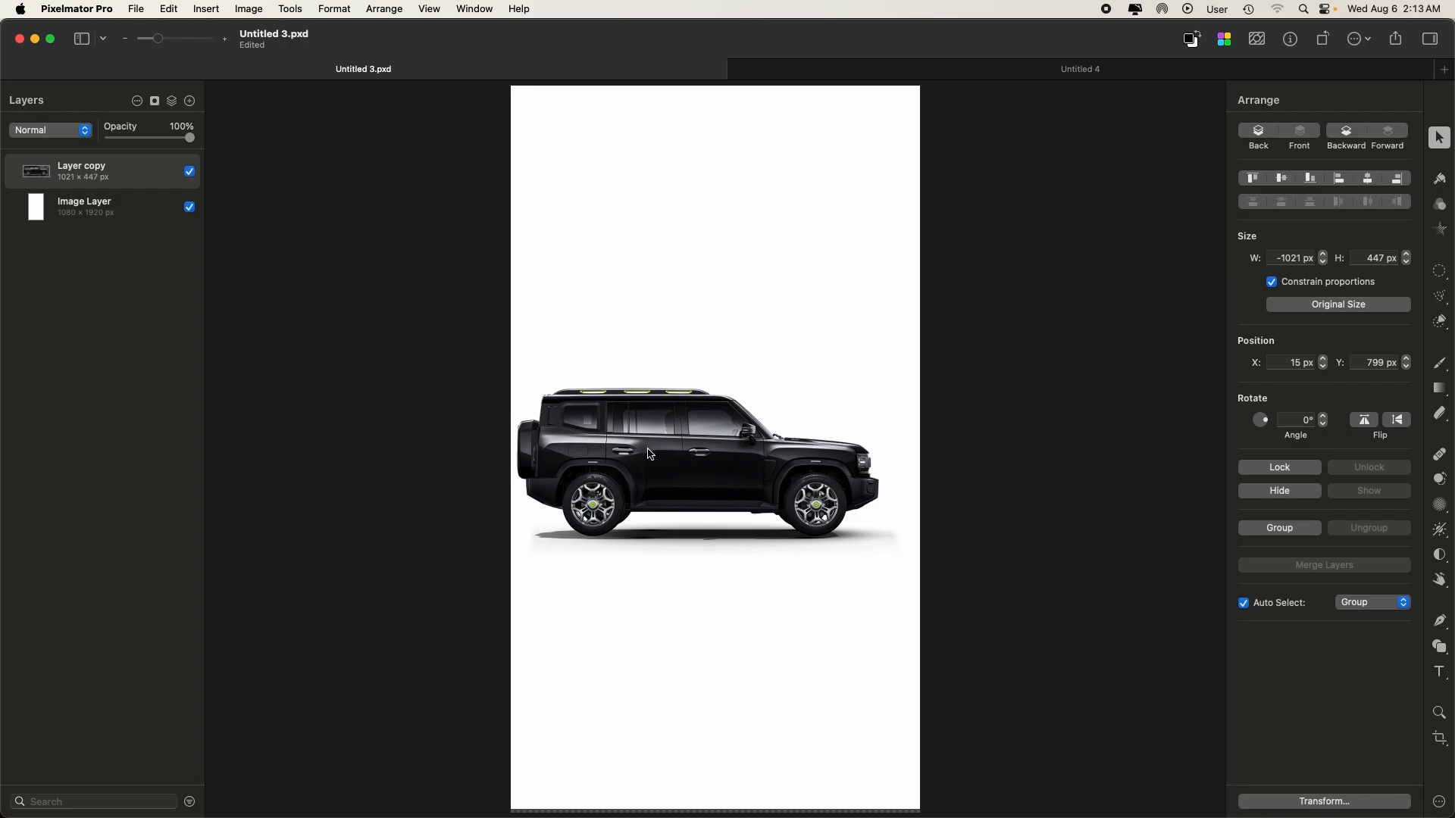
- Examine the flipped car up close from front to rear, including its wheels, windows and body details
scroll(650, 454, up, 5)
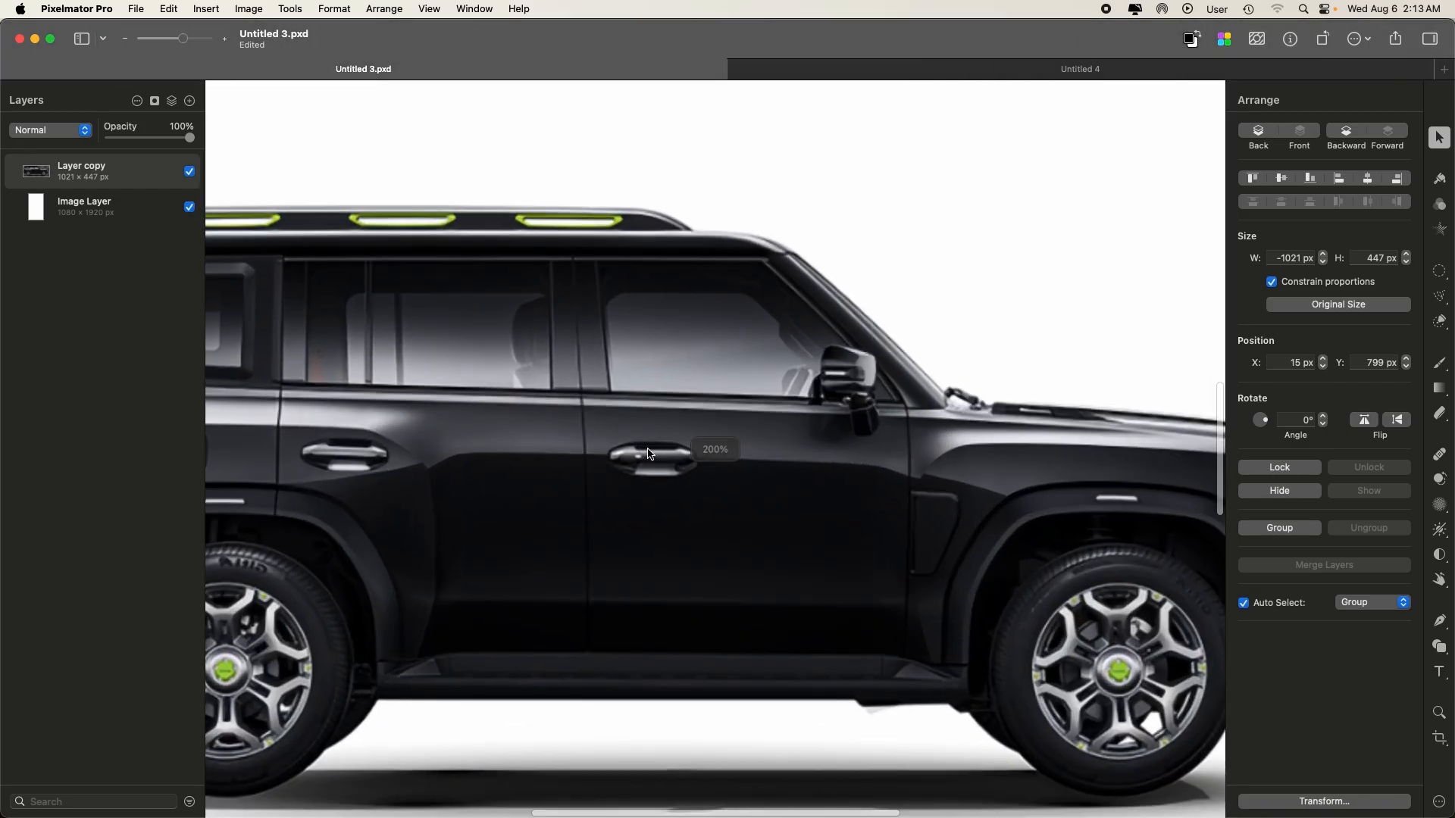
scroll(656, 454, right, 4)
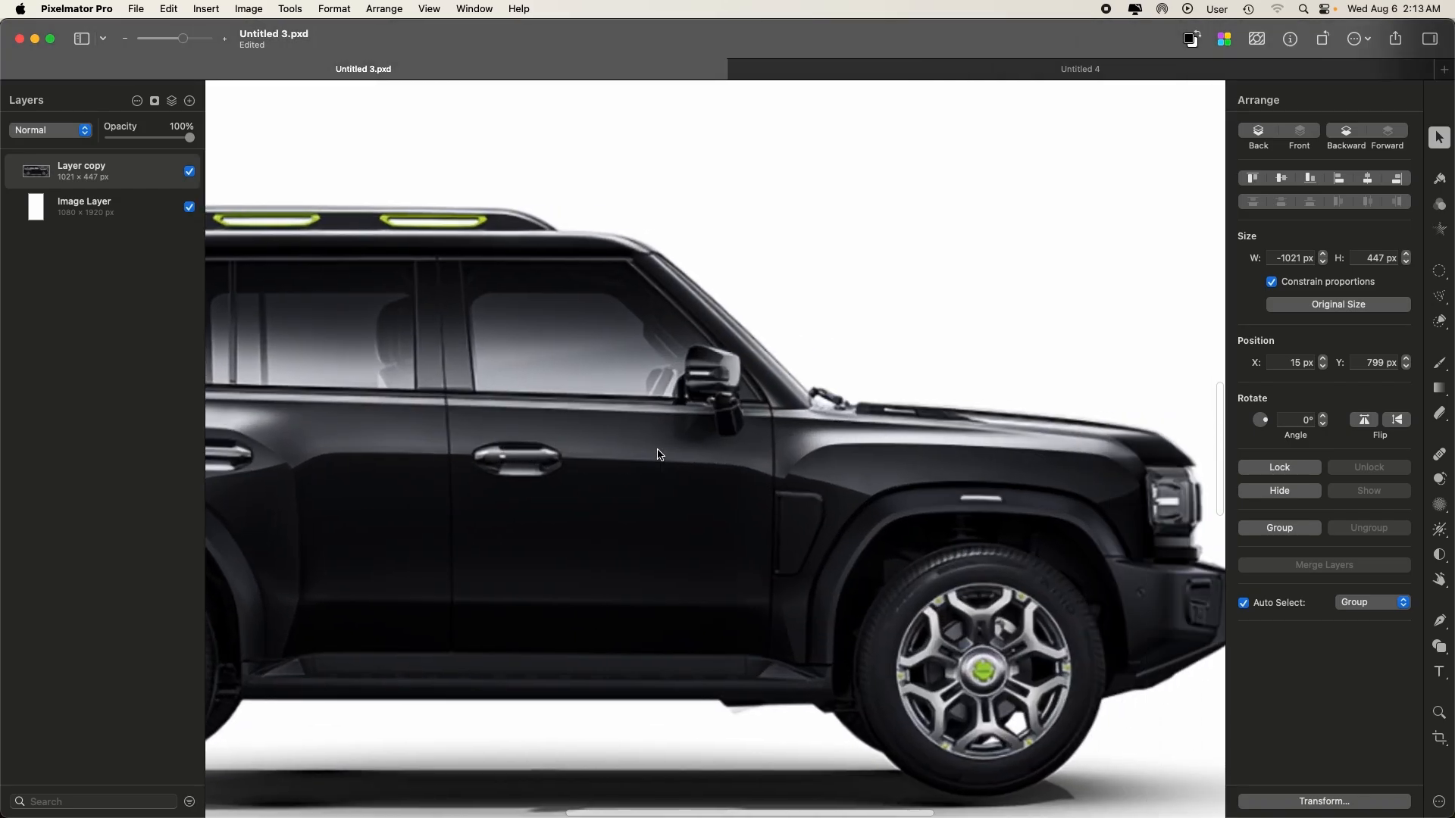
scroll(659, 455, left, 5)
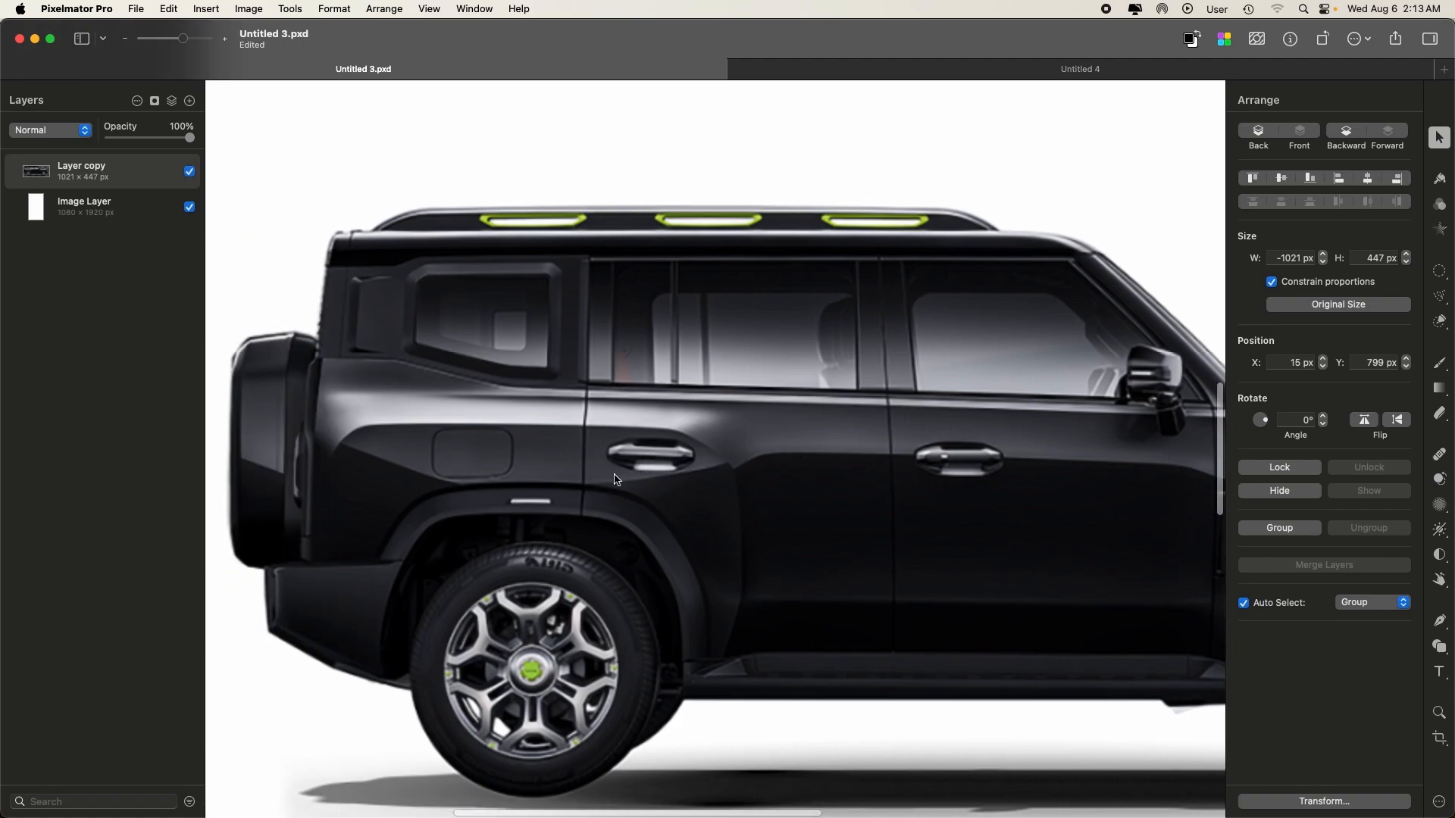
click(1372, 426)
click(1370, 425)
scroll(1026, 466, down, 3)
scroll(1016, 462, right, 5)
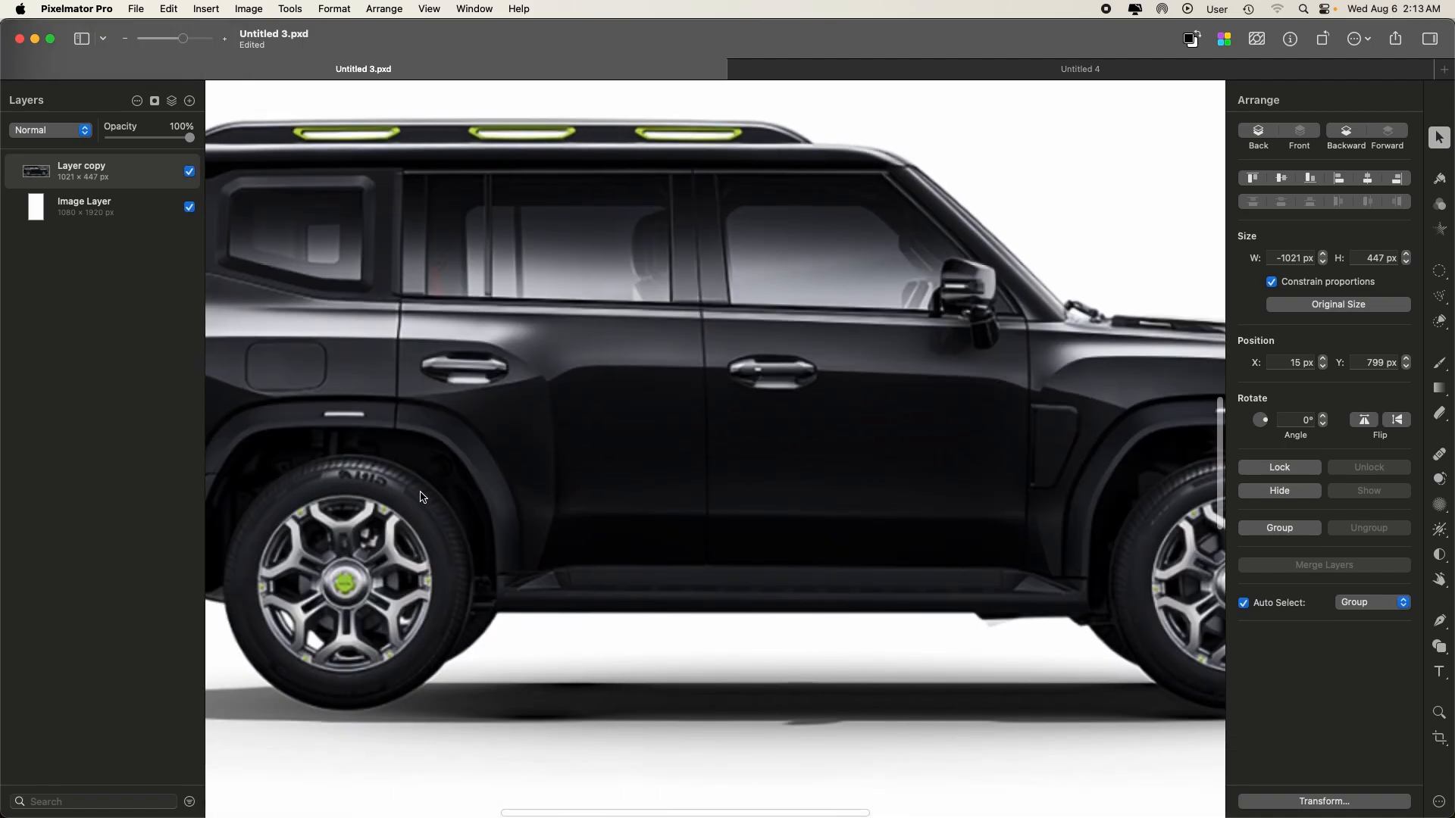
scroll(419, 496, right, 6)
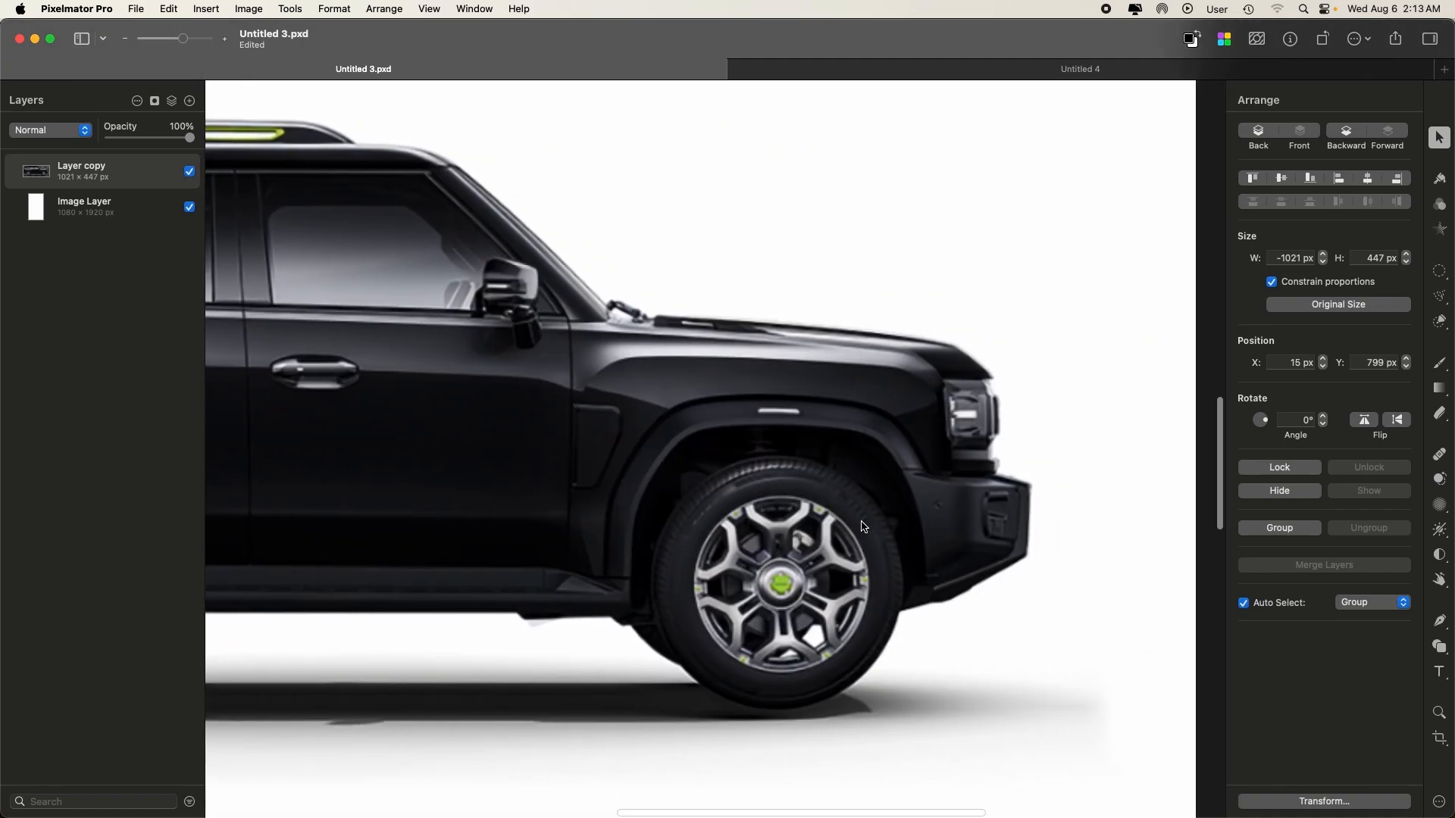
scroll(851, 507, left, 10)
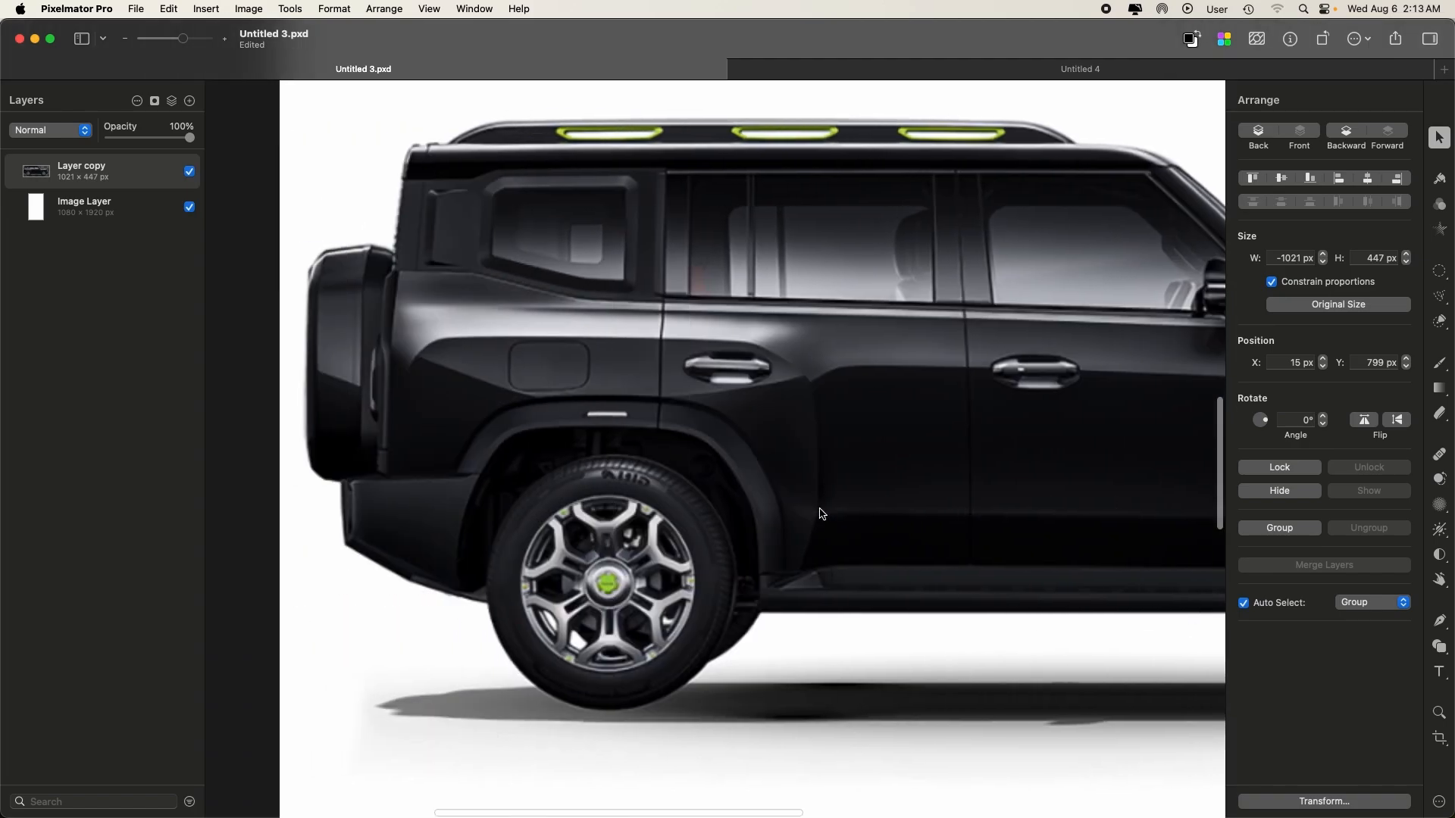
scroll(800, 511, up, 3)
scroll(799, 511, right, 10)
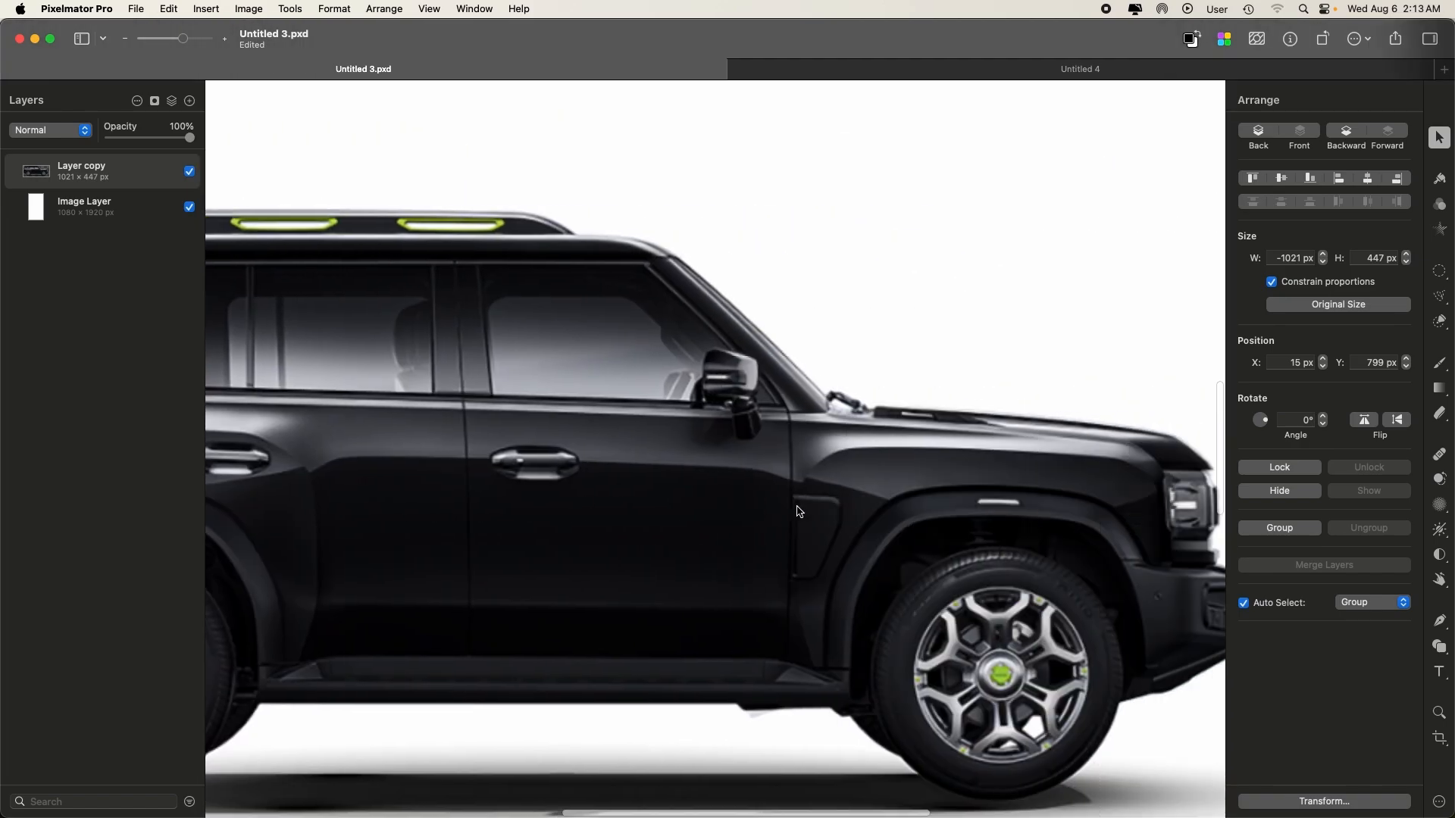
scroll(799, 511, down, 10)
scroll(799, 511, up, 7)
scroll(799, 509, down, 5)
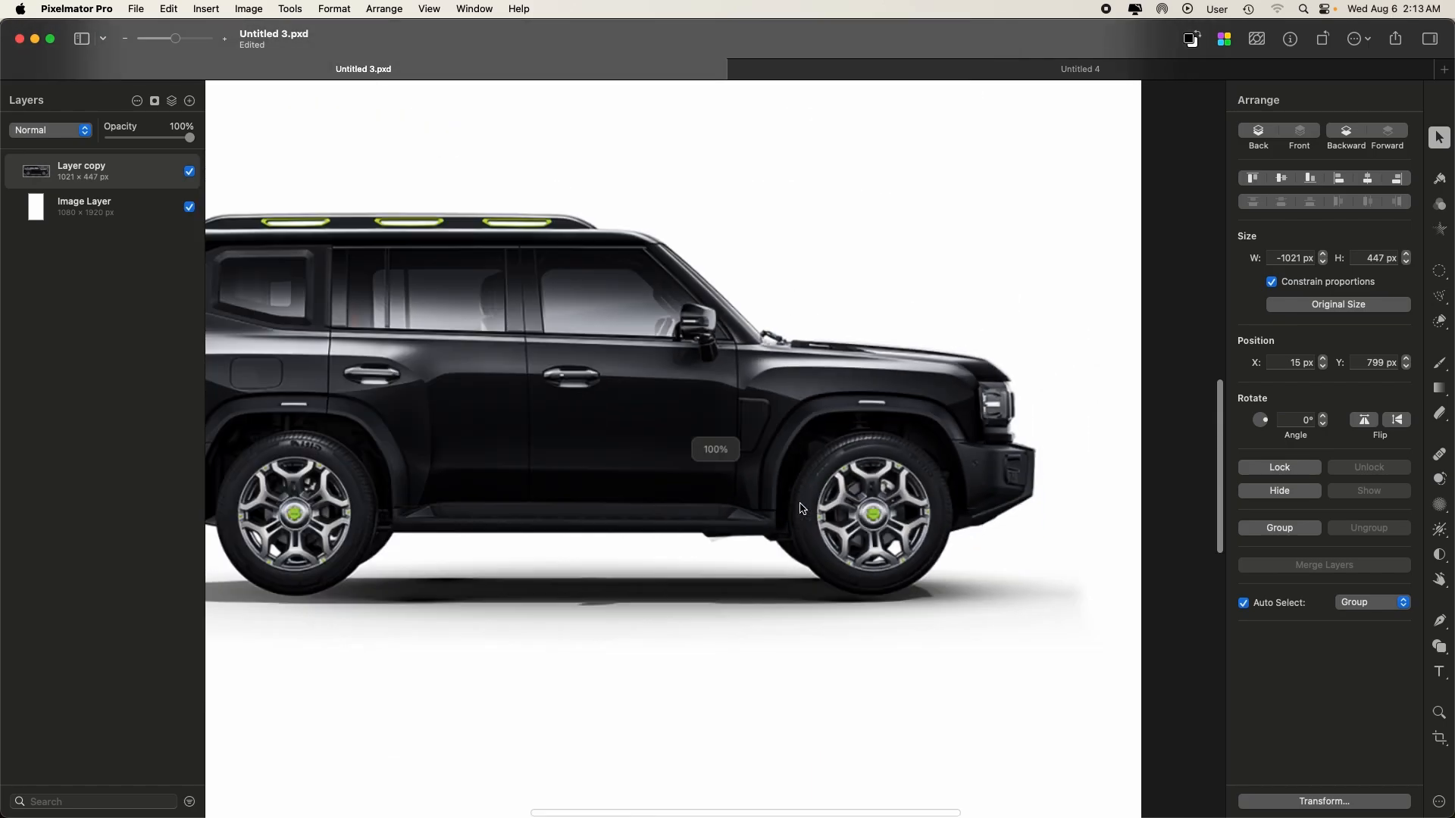
scroll(801, 502, up, 2)
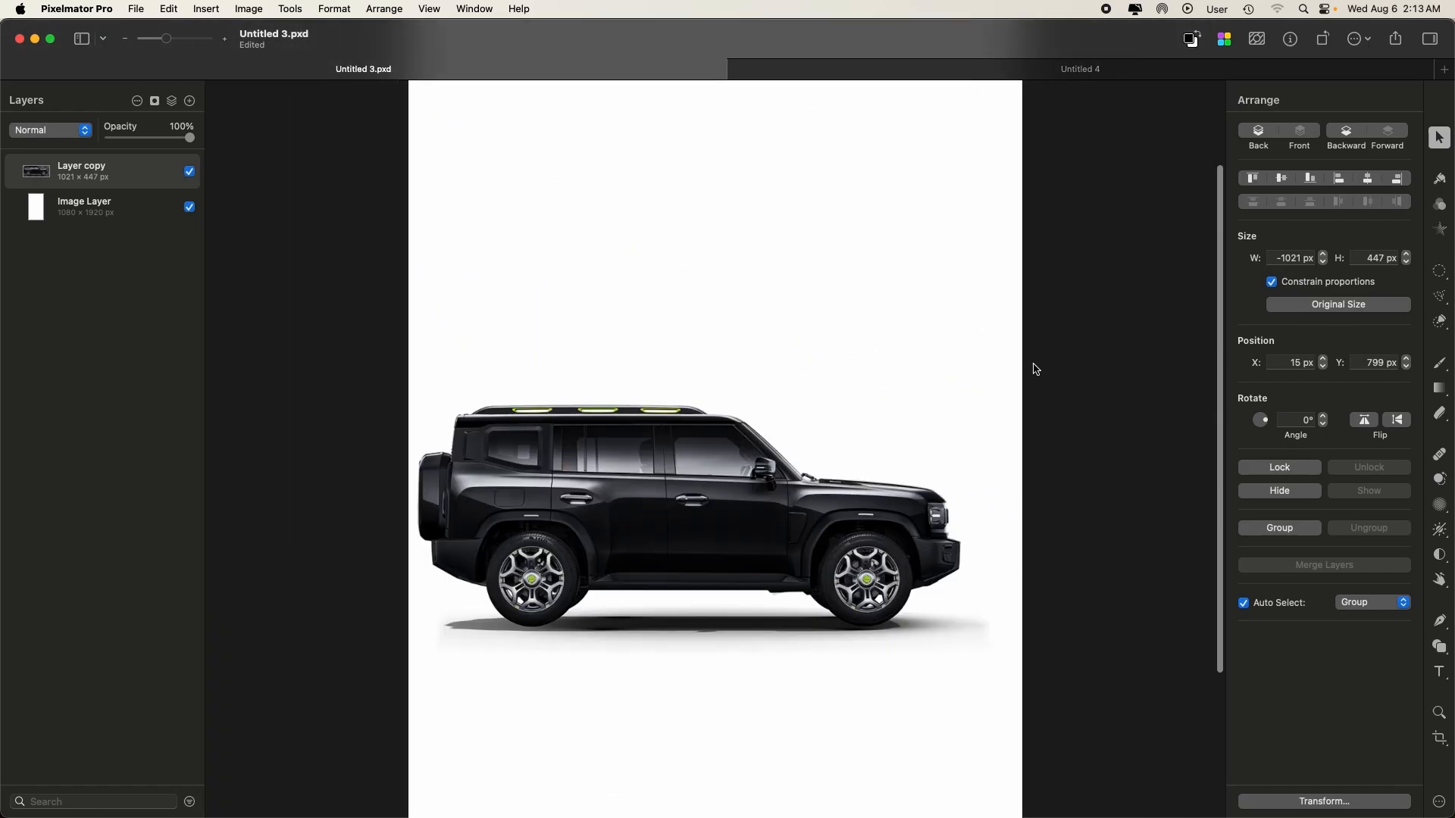
- Lock the car layer and the white background layer, and hide the car layer
scroll(922, 358, down, 5)
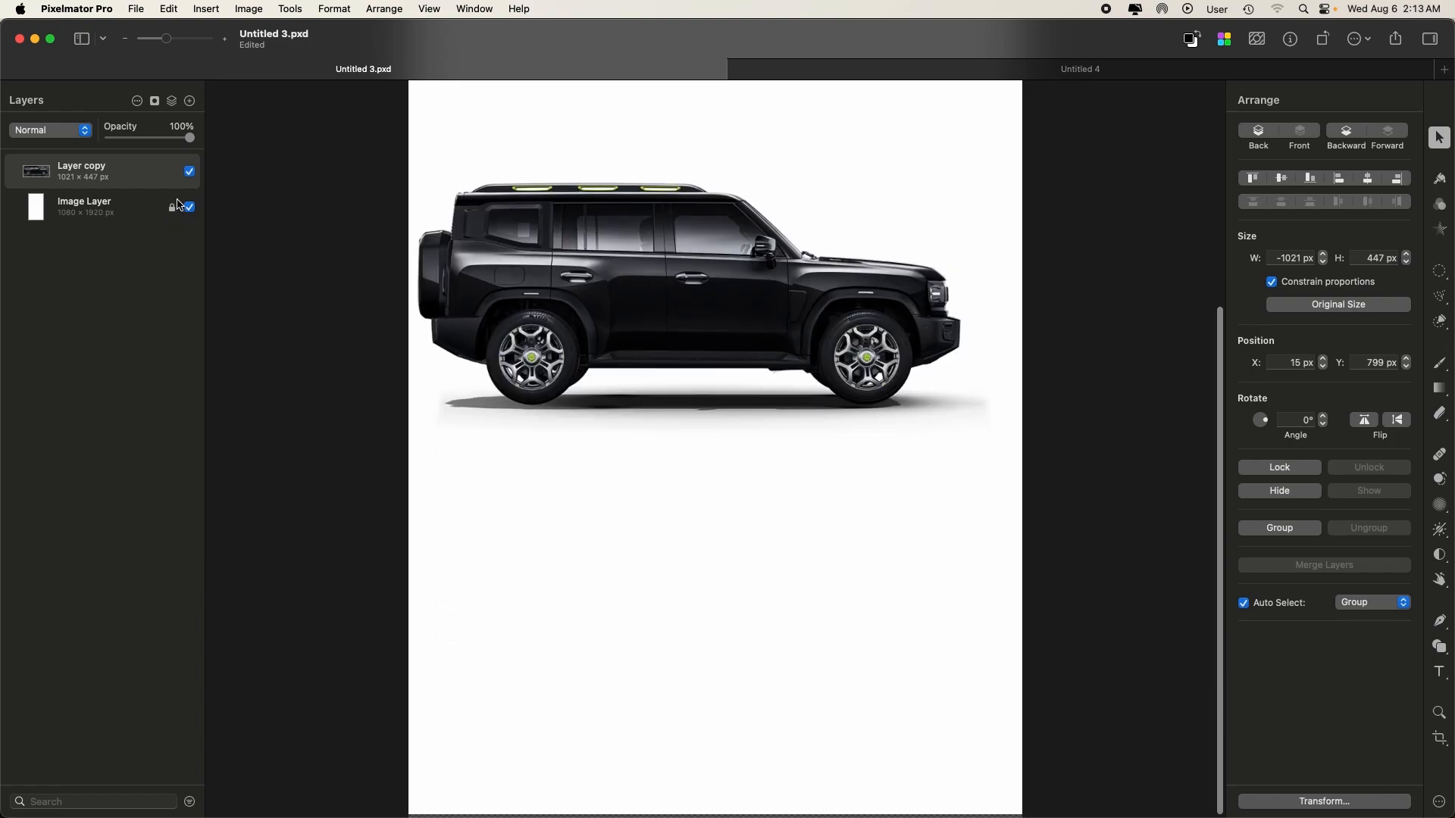
click(173, 174)
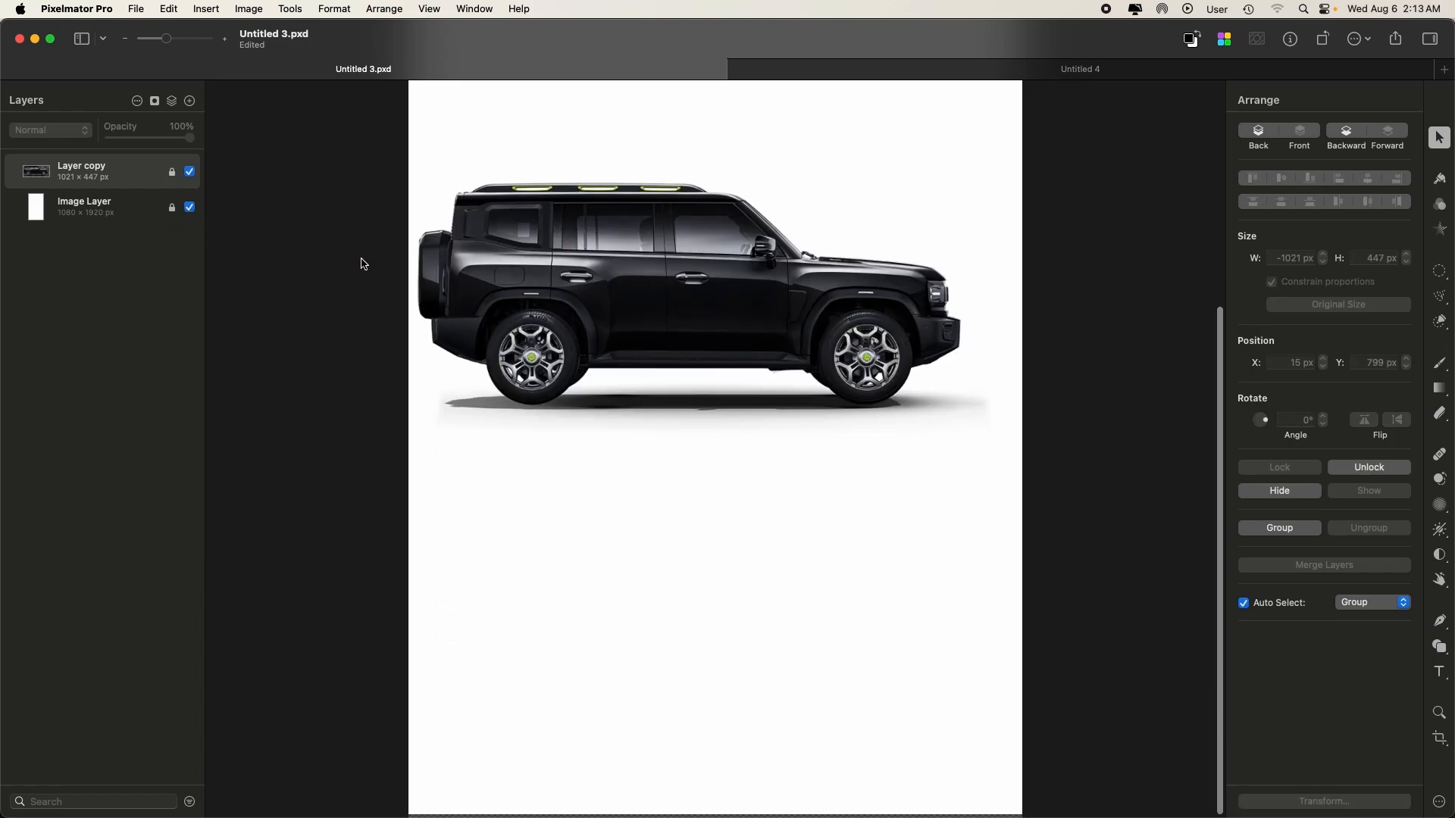
key(super+minus)
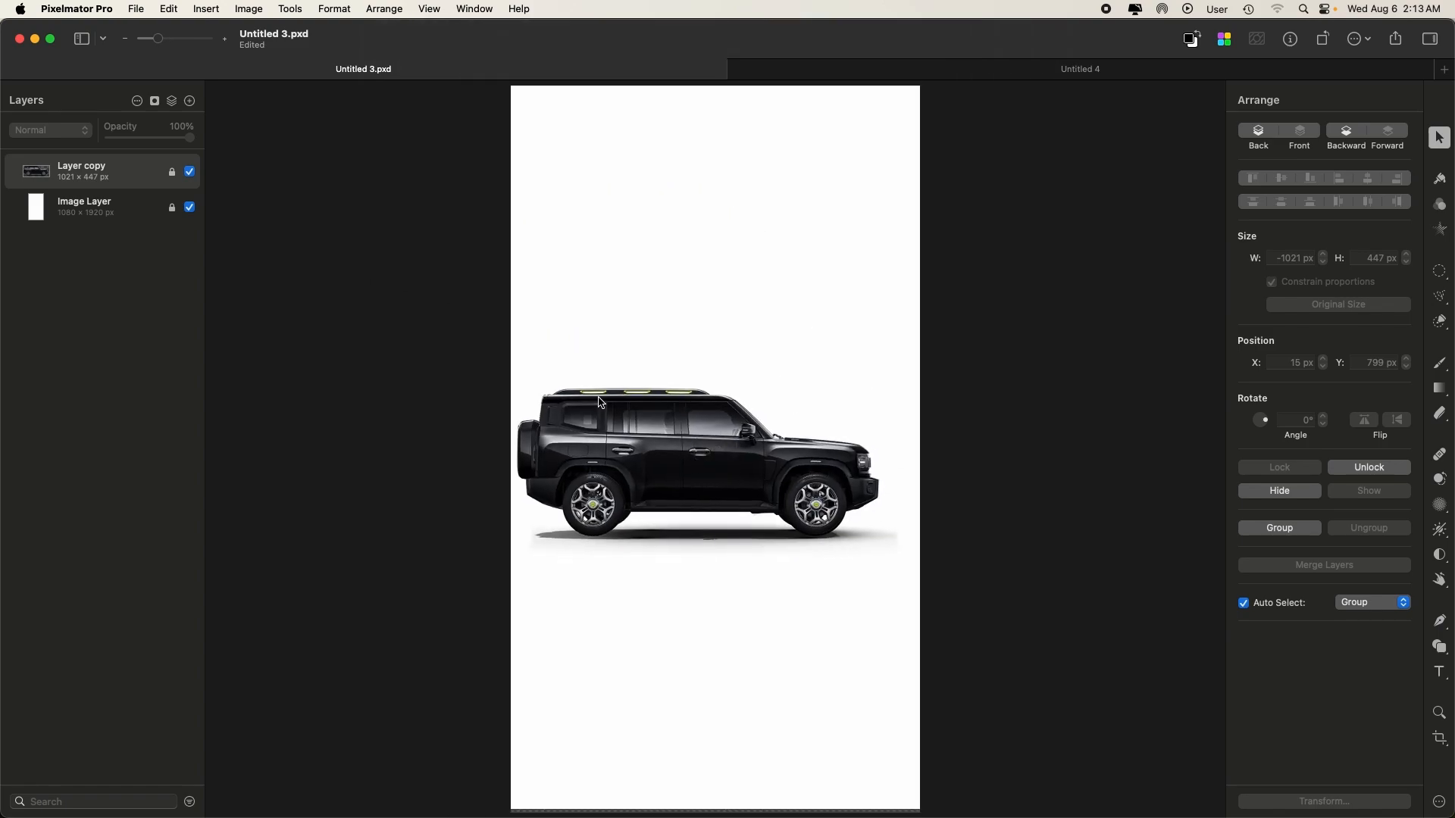
click(191, 173)
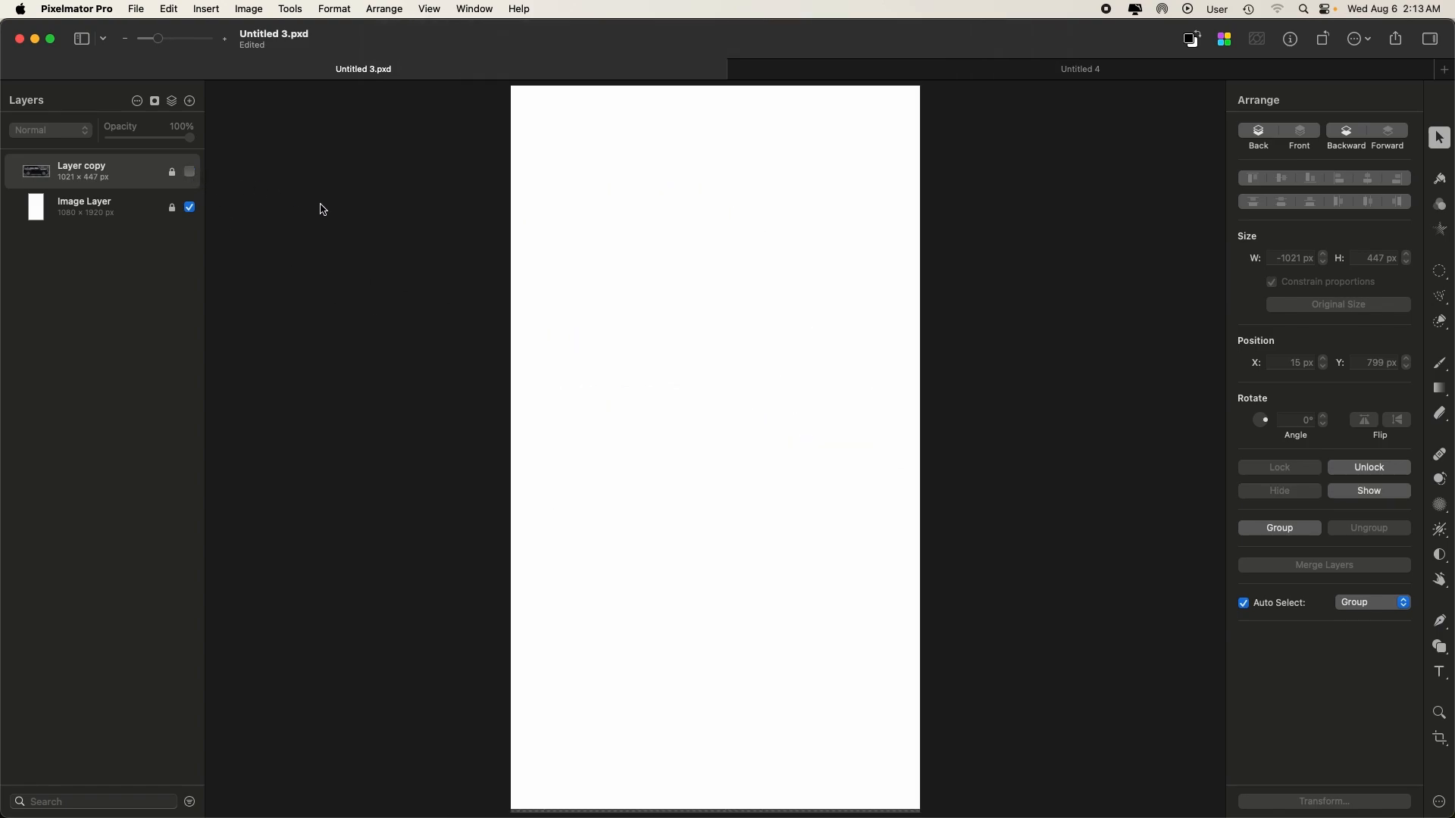
key(super+minus)
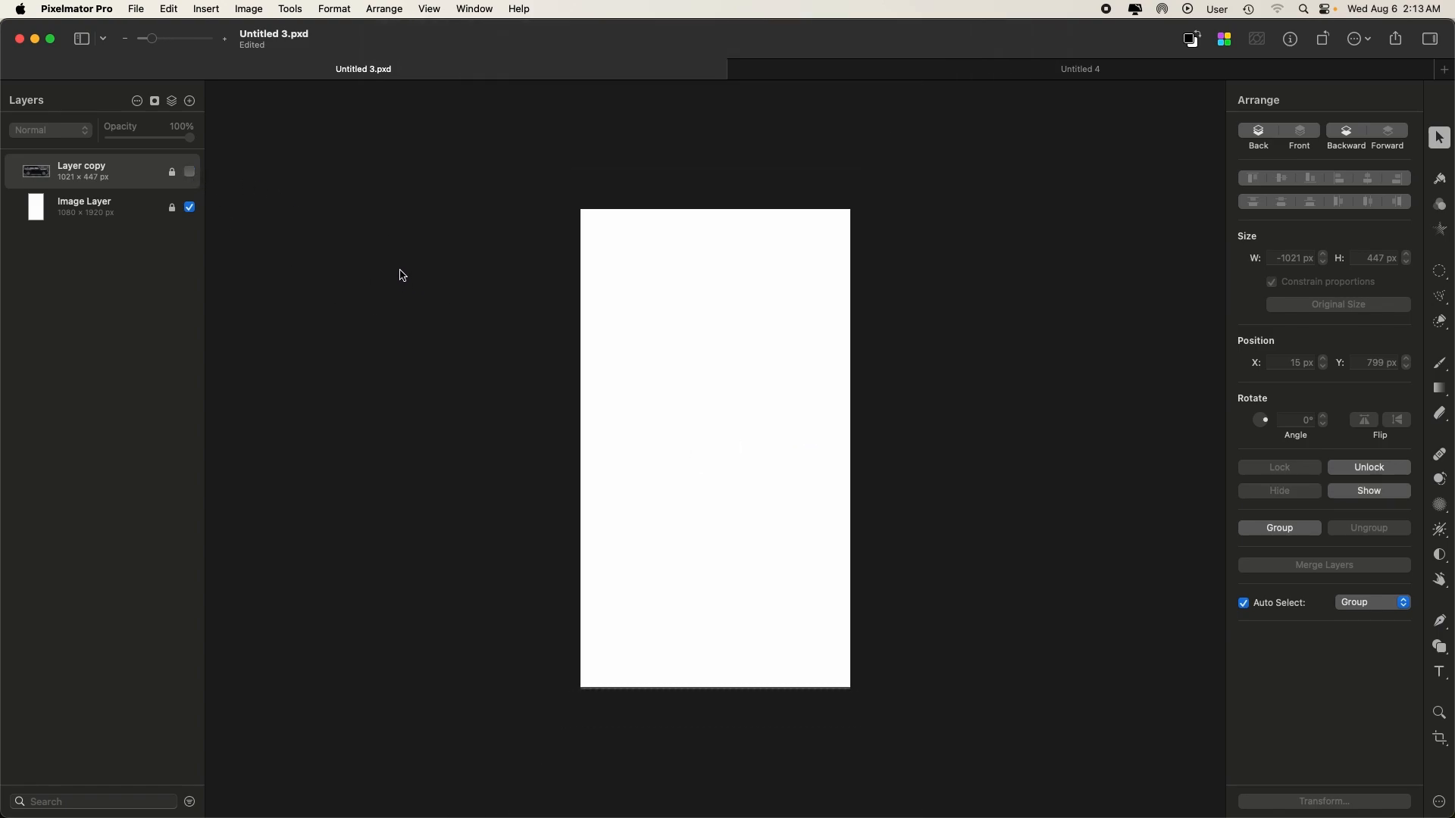
- Close the Untitled 4 document holding the left-facing car and delete it without saving
click(745, 71)
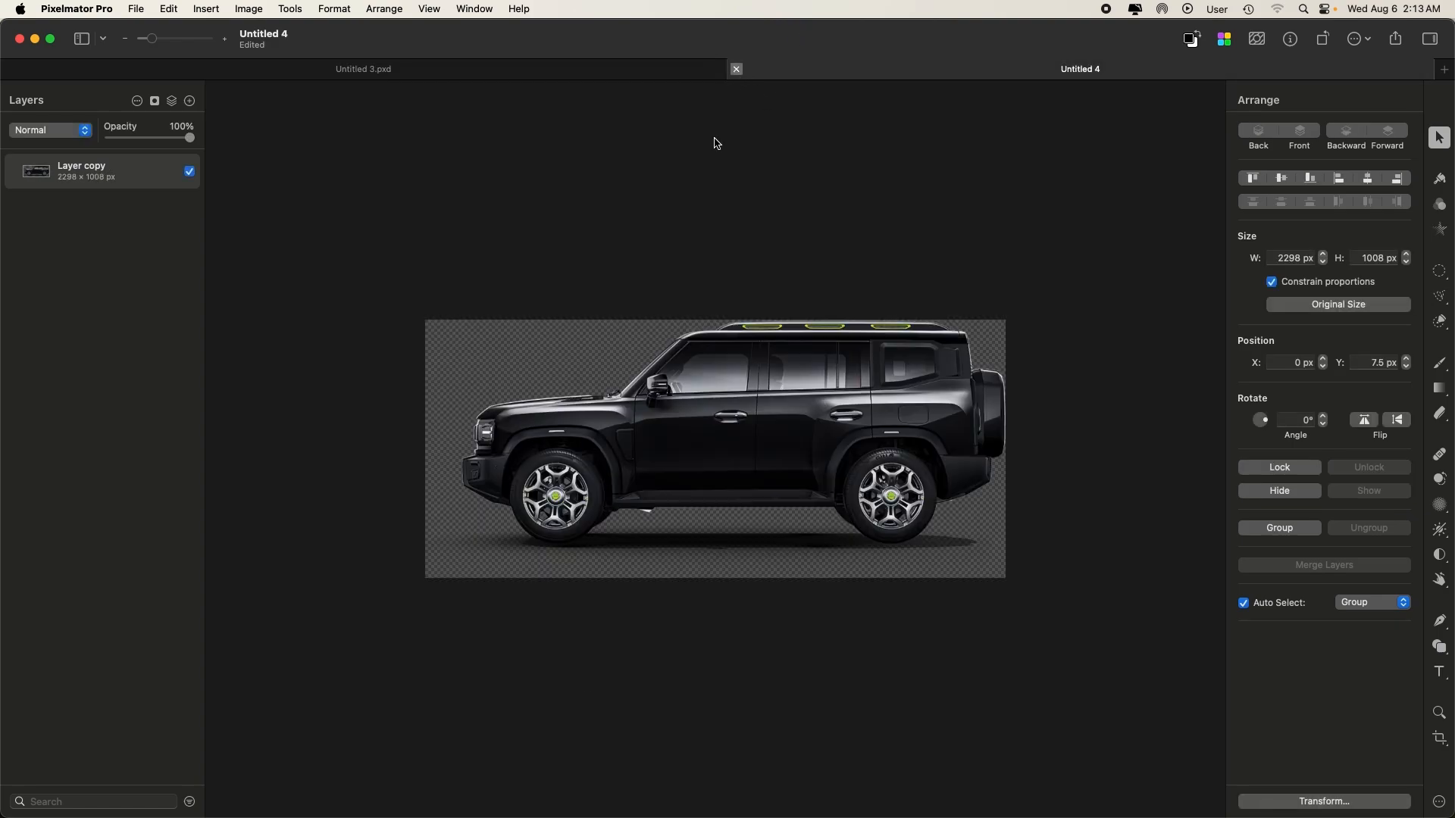
key(super+w)
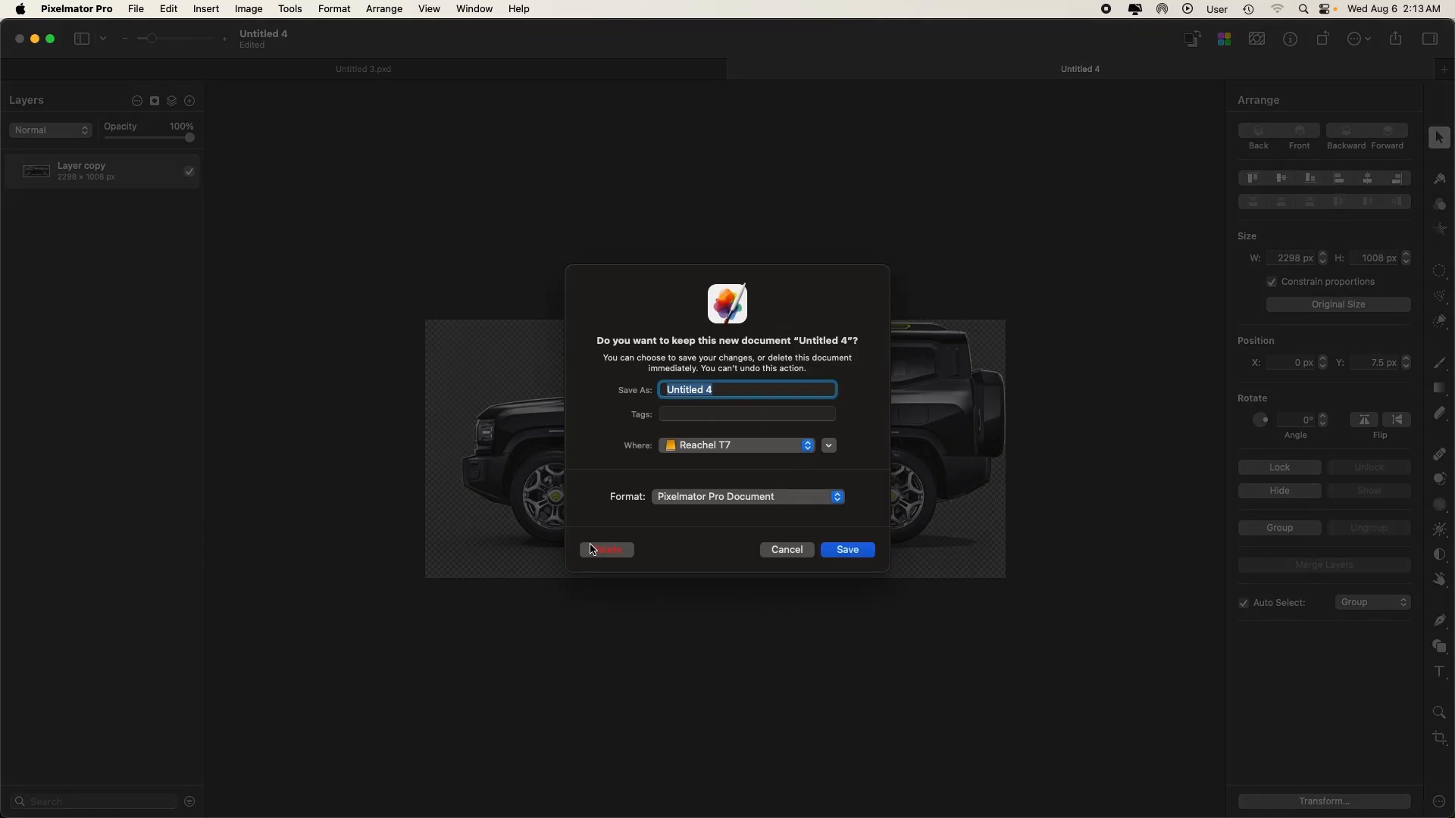
click(591, 548)
- Switch to Safari, open a new browser tab, and watch the enlarged Hyundai CRETA reference video on Pinterest
mouse_move(369, 809)
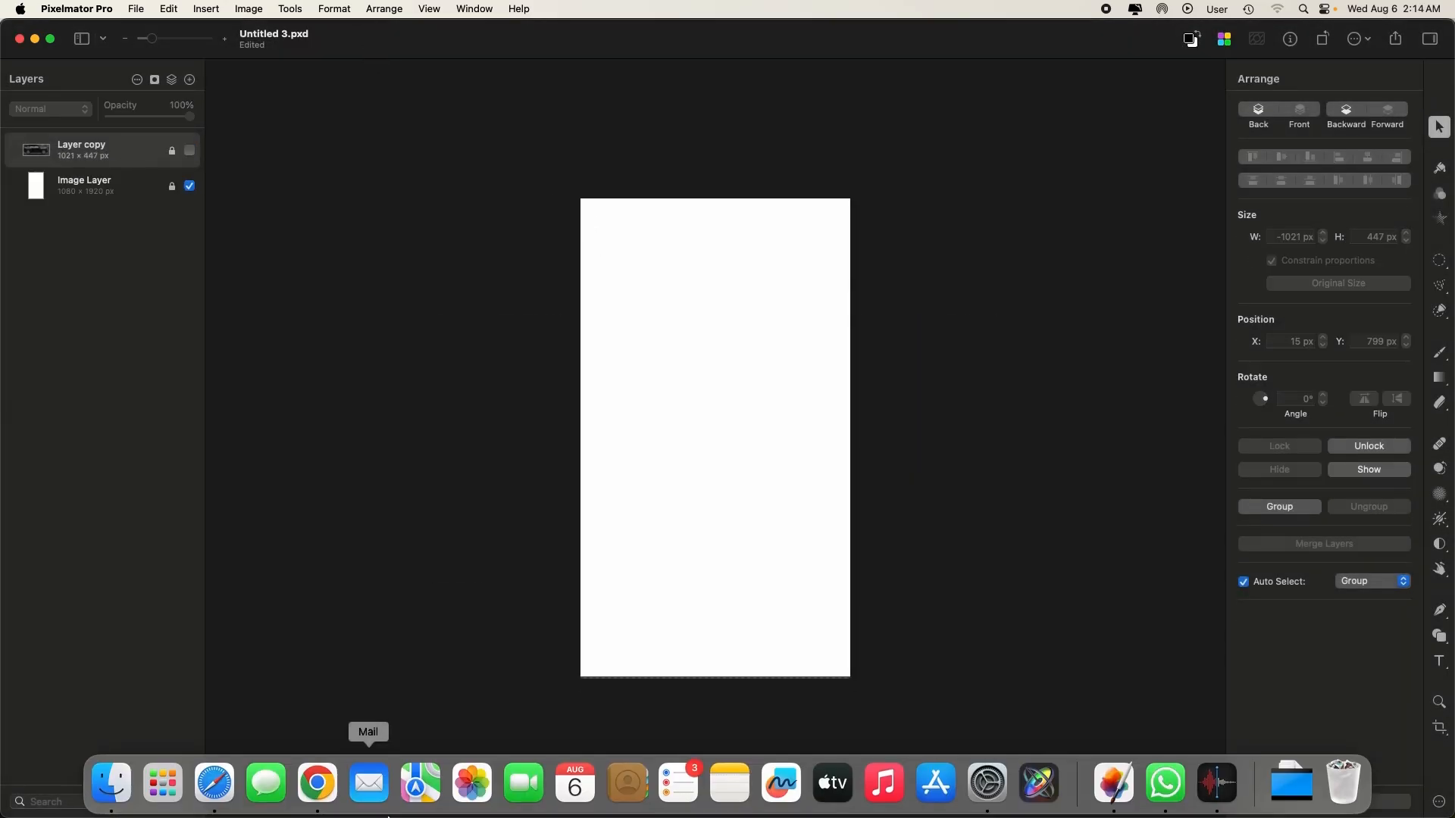
click(206, 809)
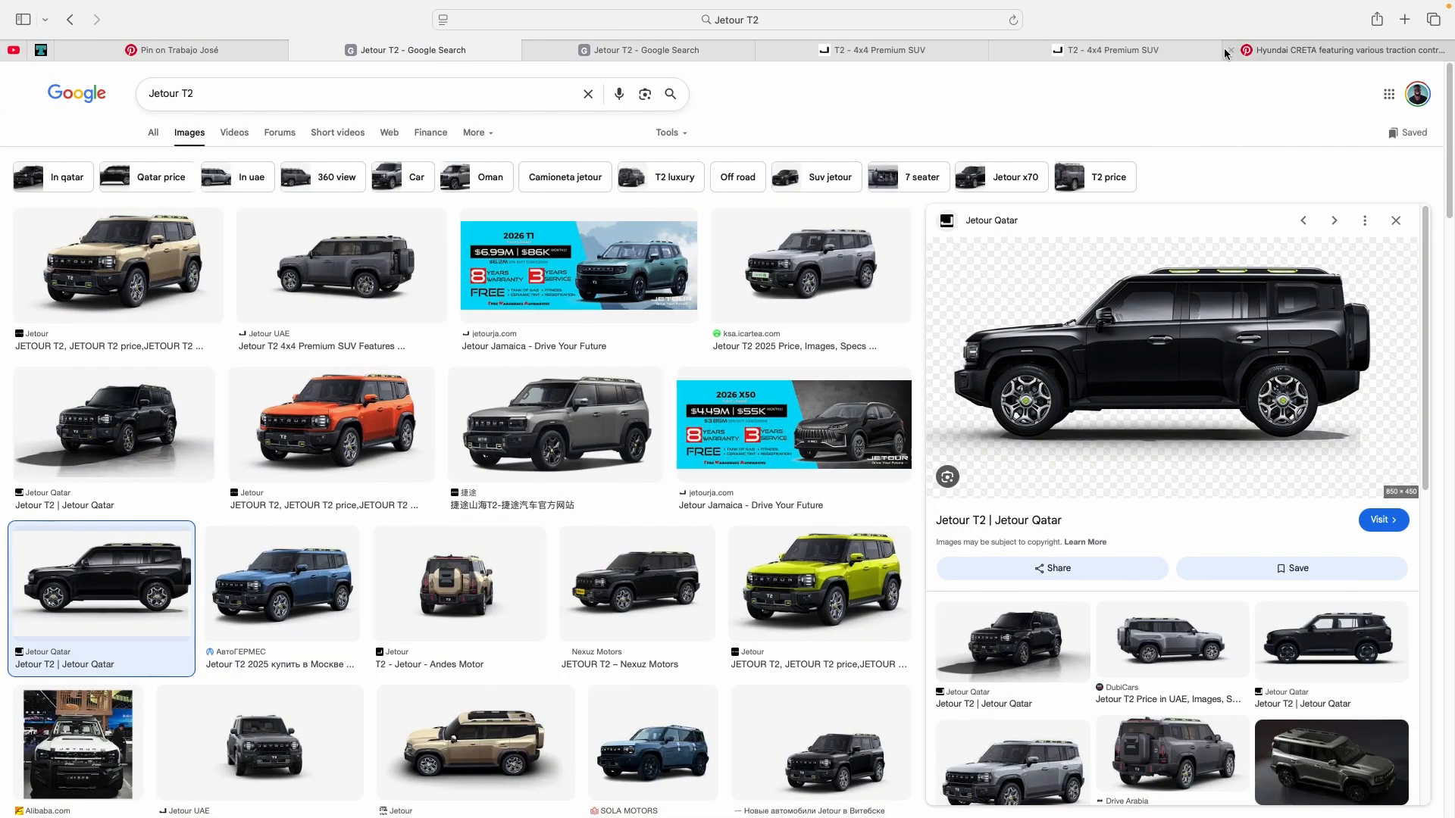
click(1403, 19)
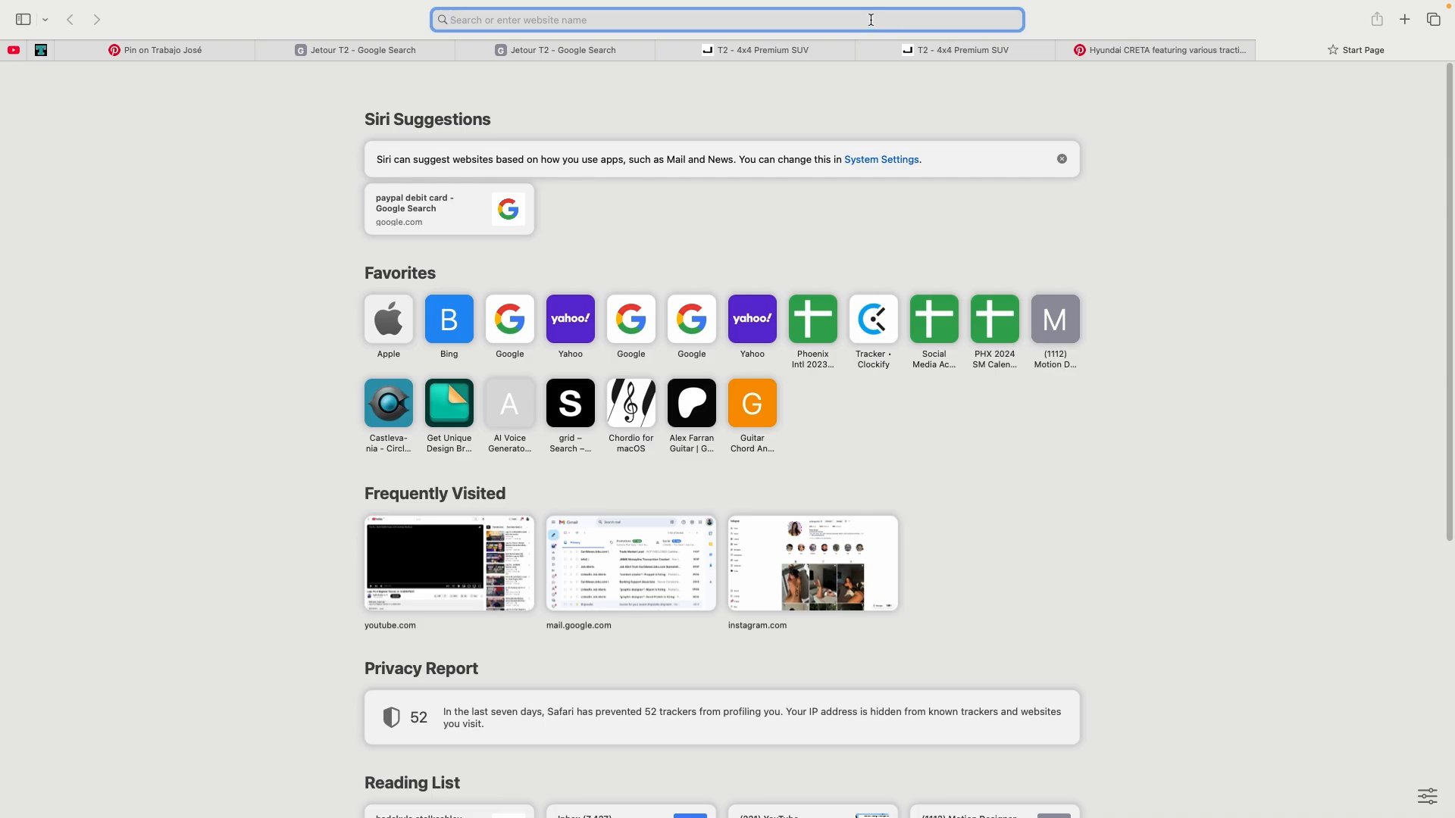
key(ctrl+shift+Tab)
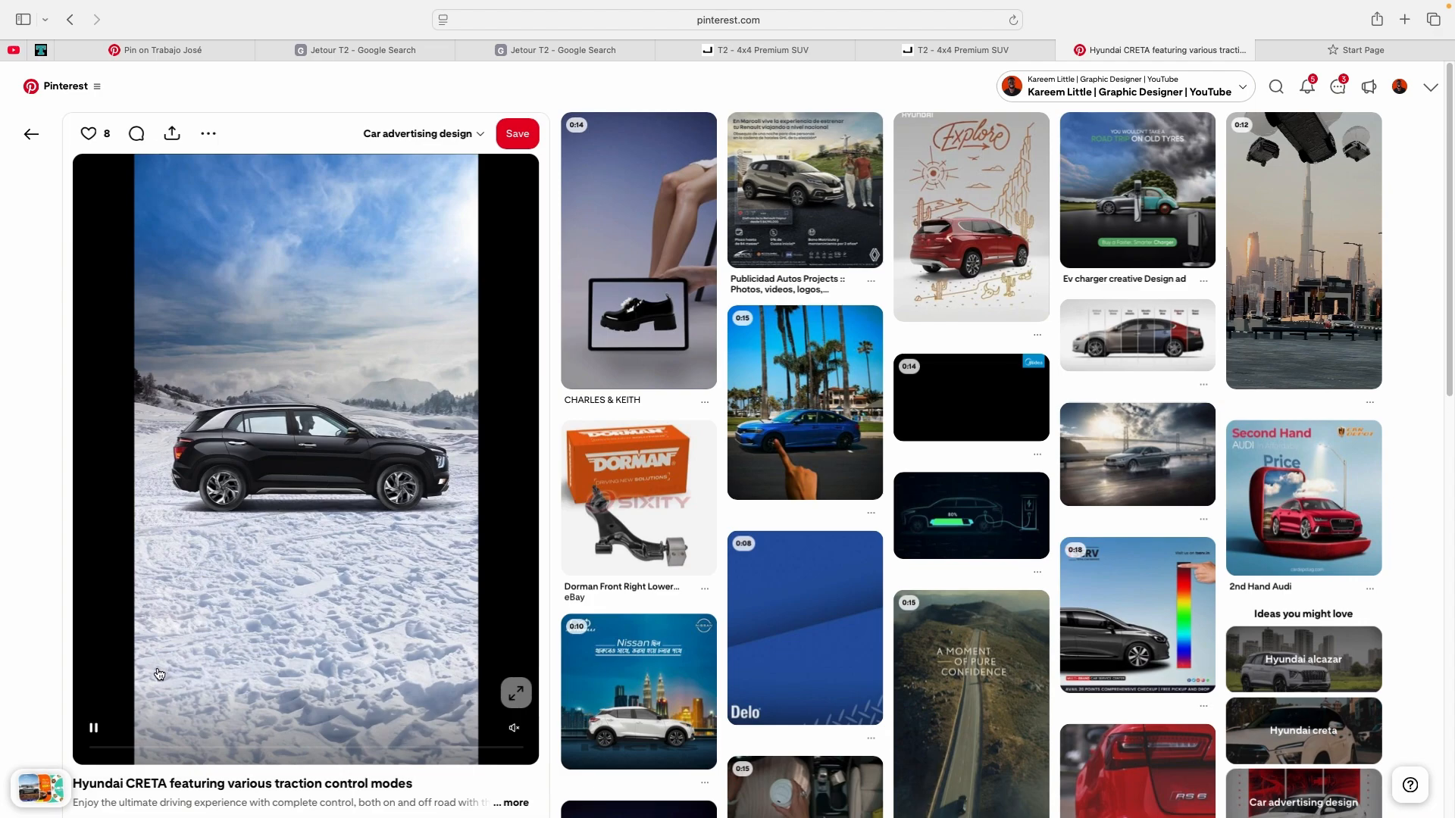
click(511, 702)
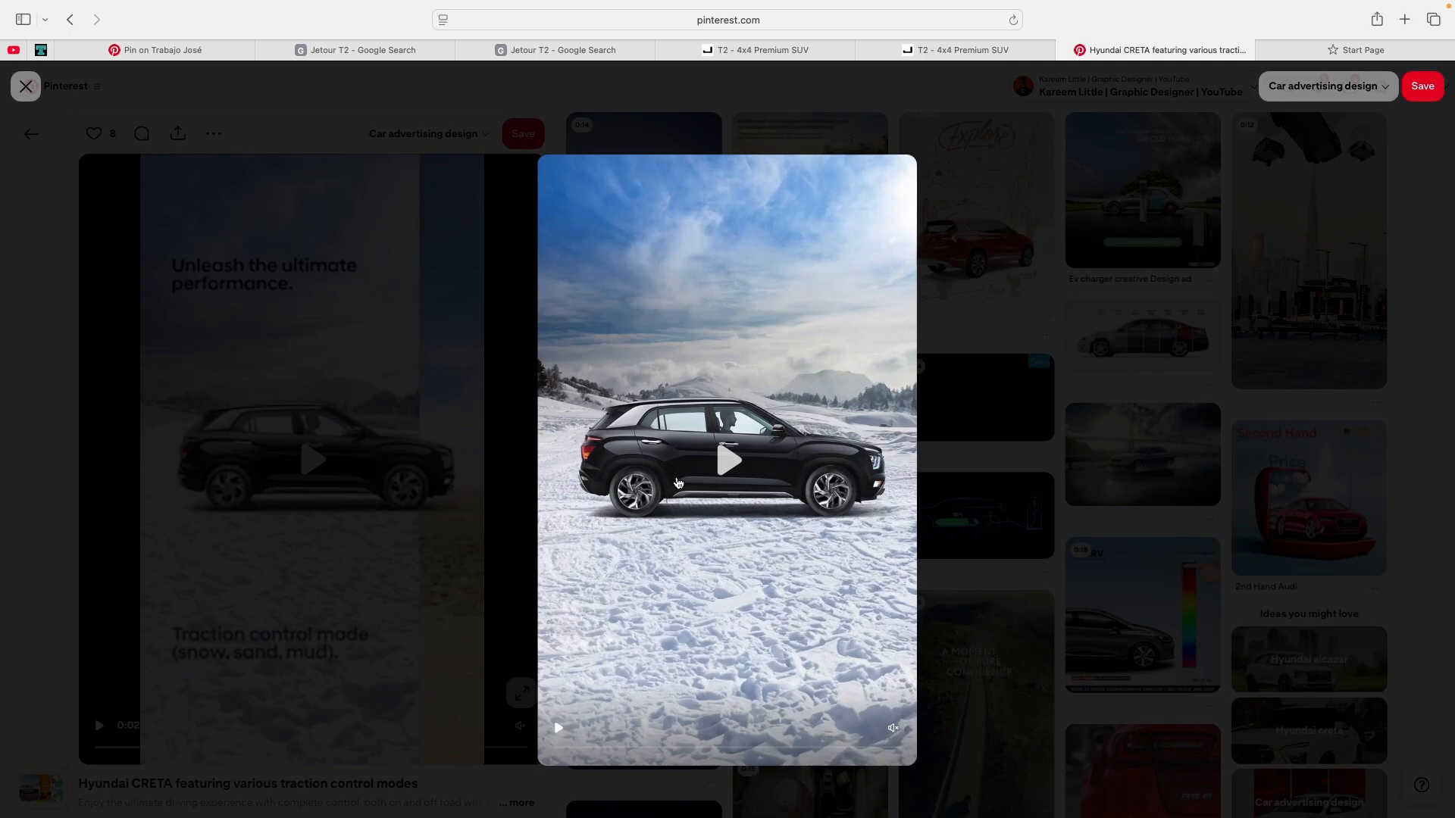
click(710, 473)
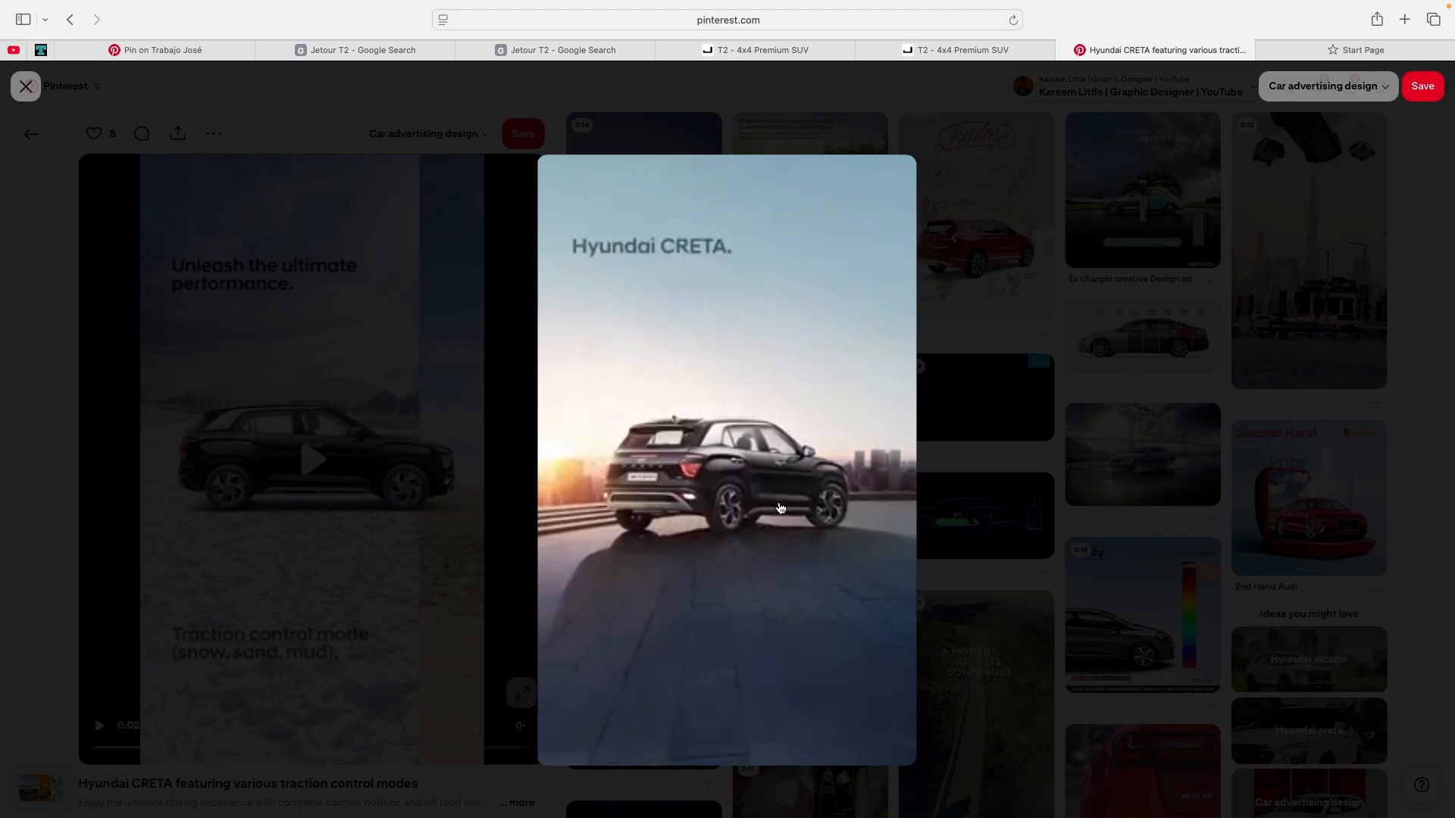
click(1026, 465)
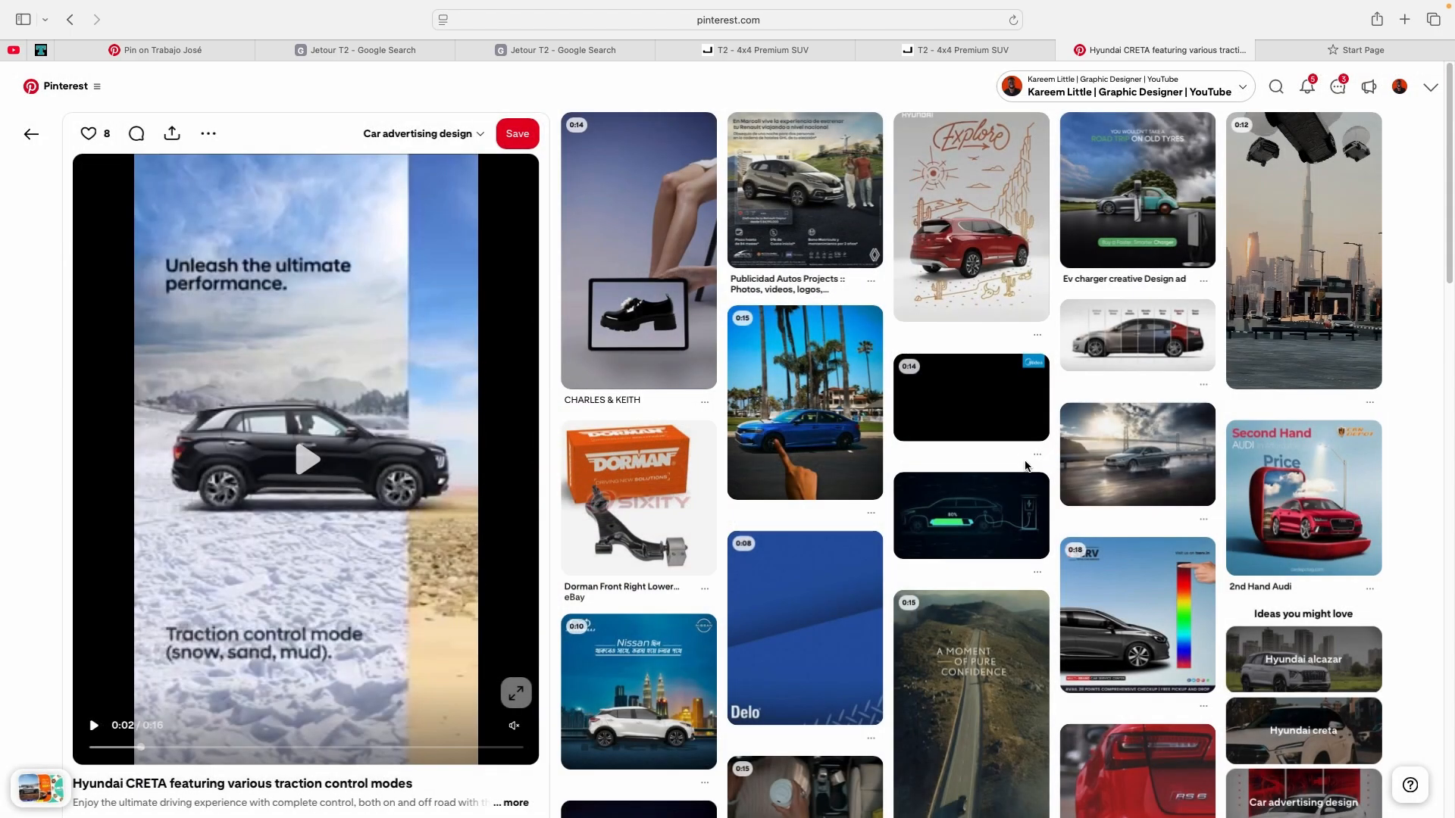
- Look up "unsplash" in the empty browser tab, open the Unsplash site and search it for "road"
click(1295, 52)
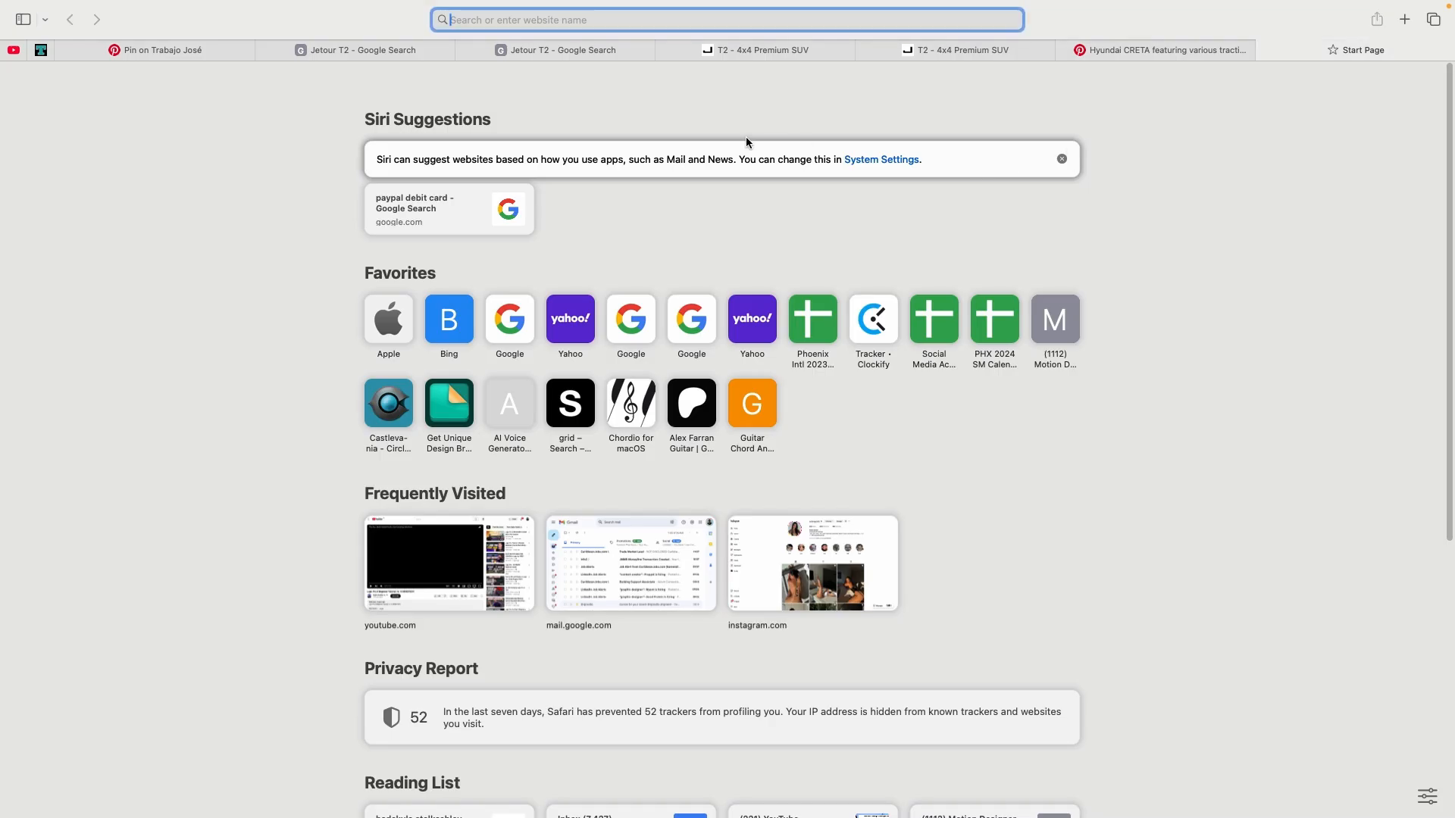
text(unsplash)
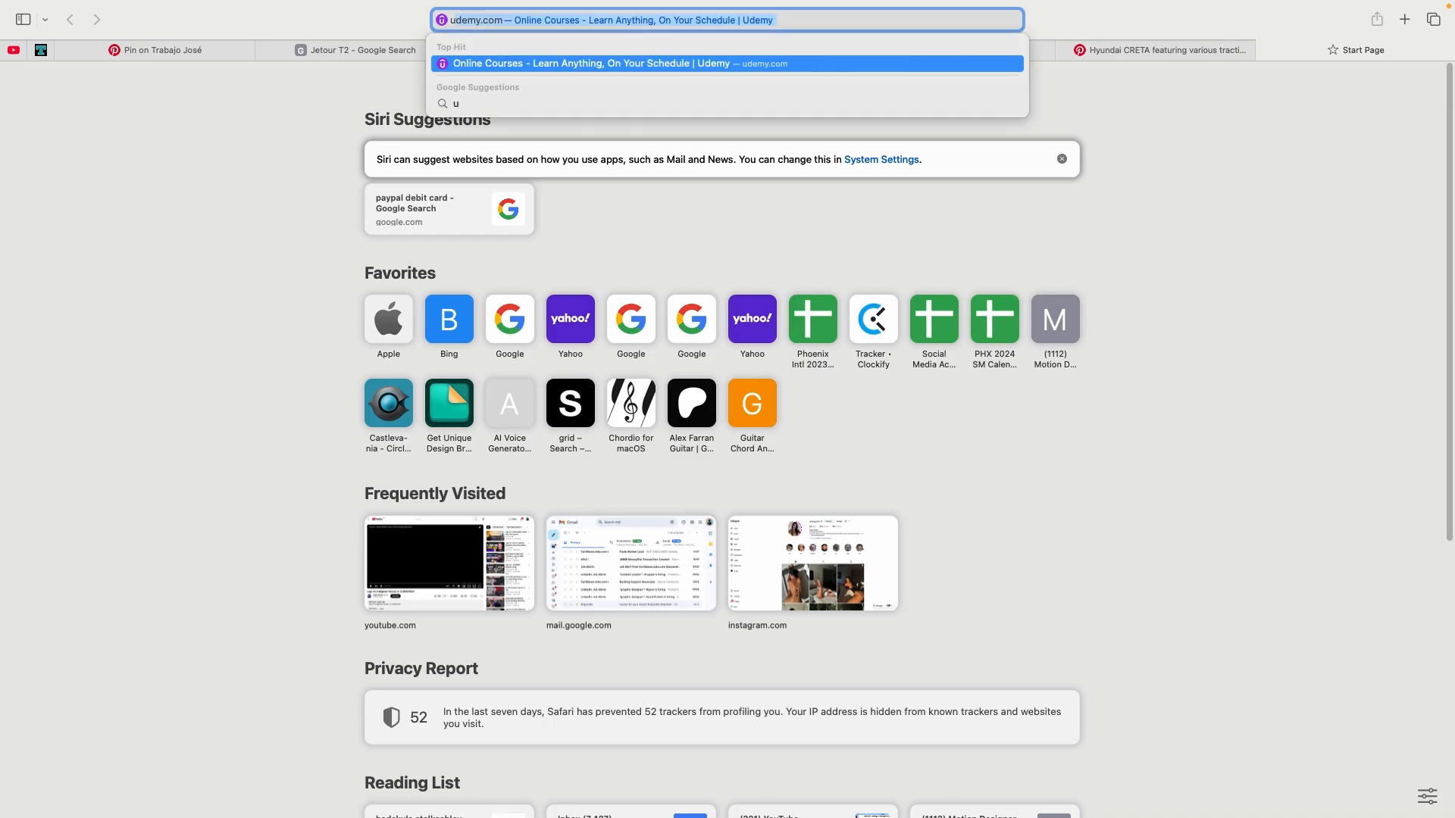
key(Escape)
key(Return)
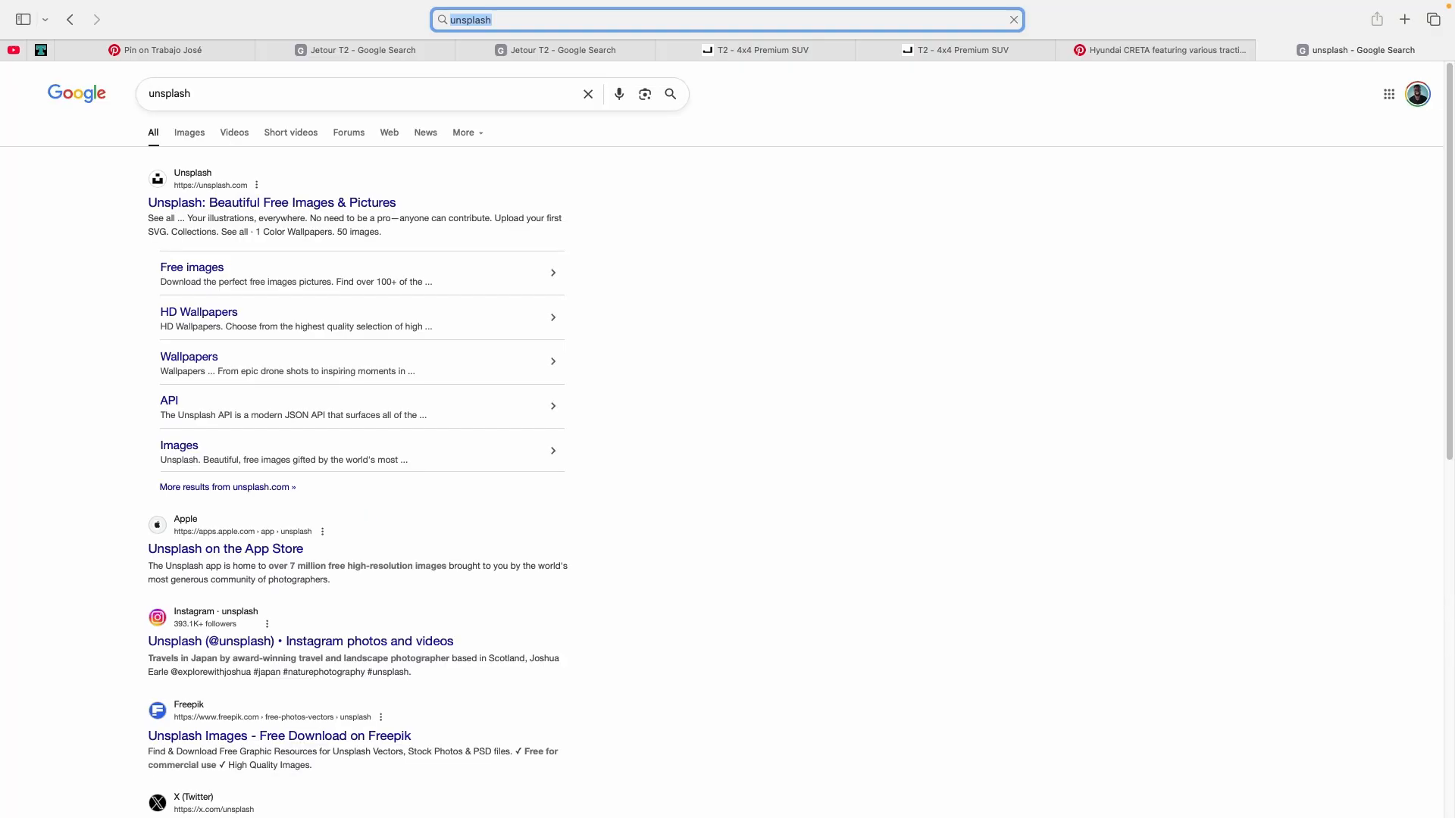
click(258, 204)
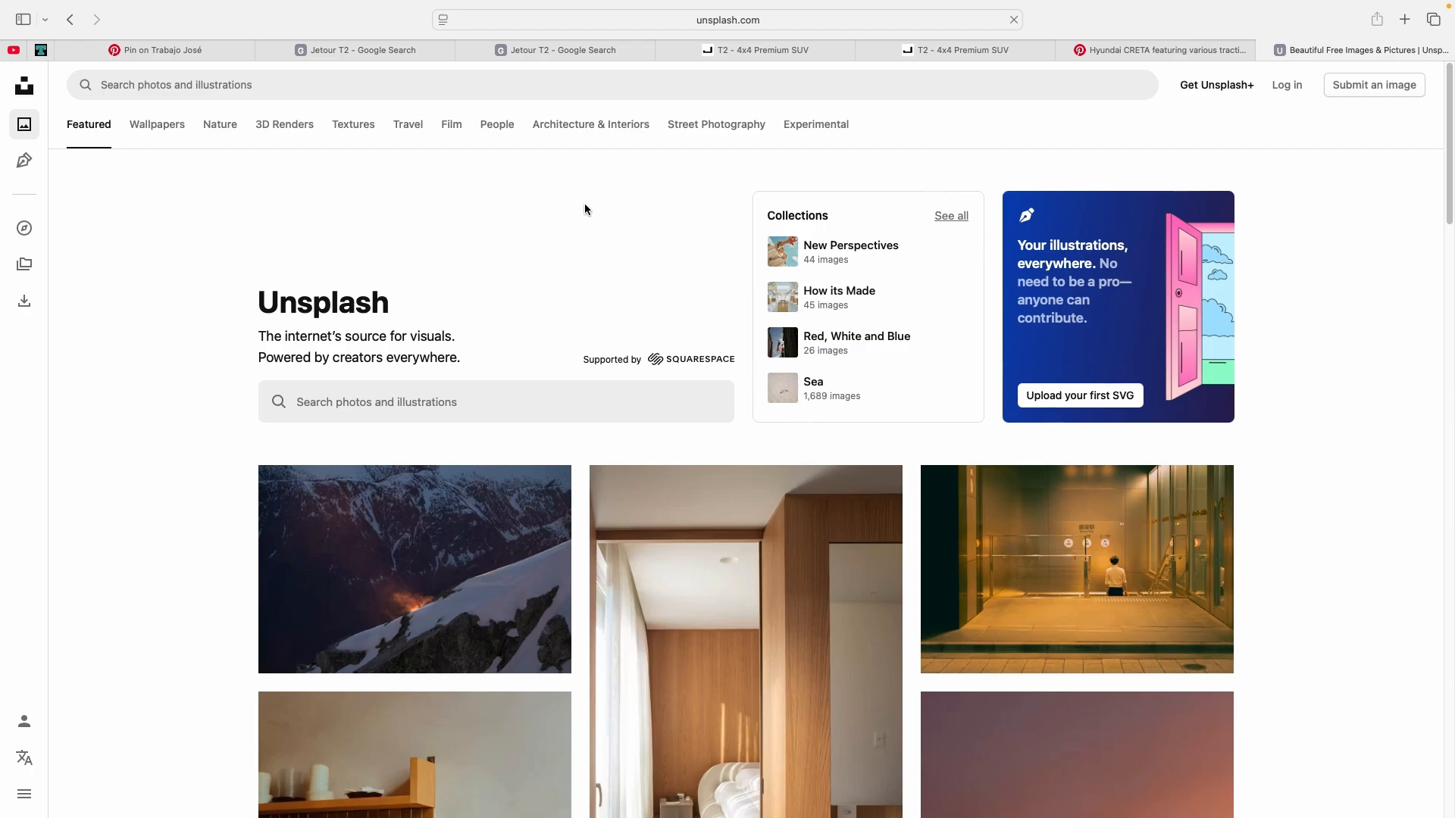
click(621, 90)
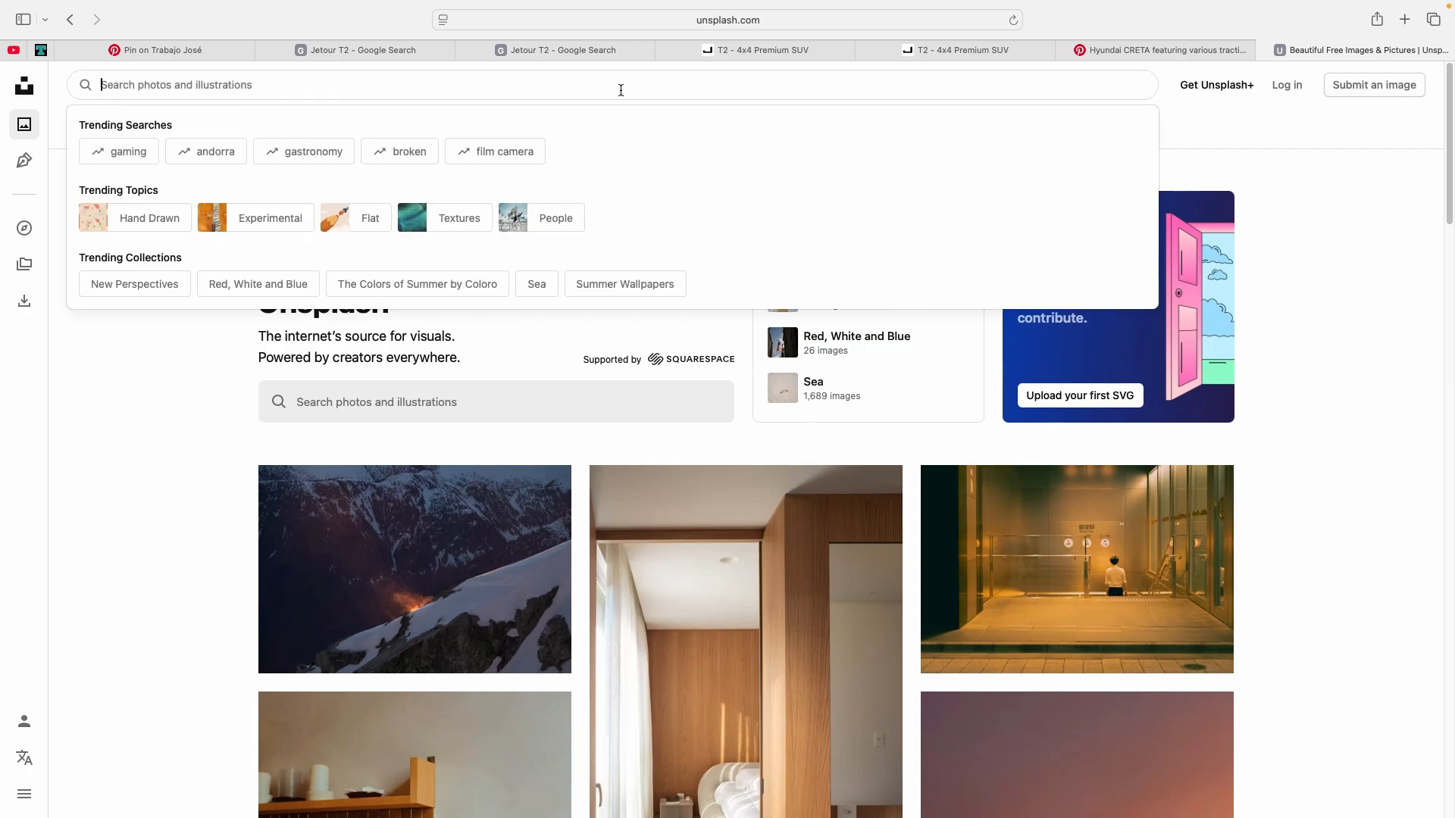
text(road)
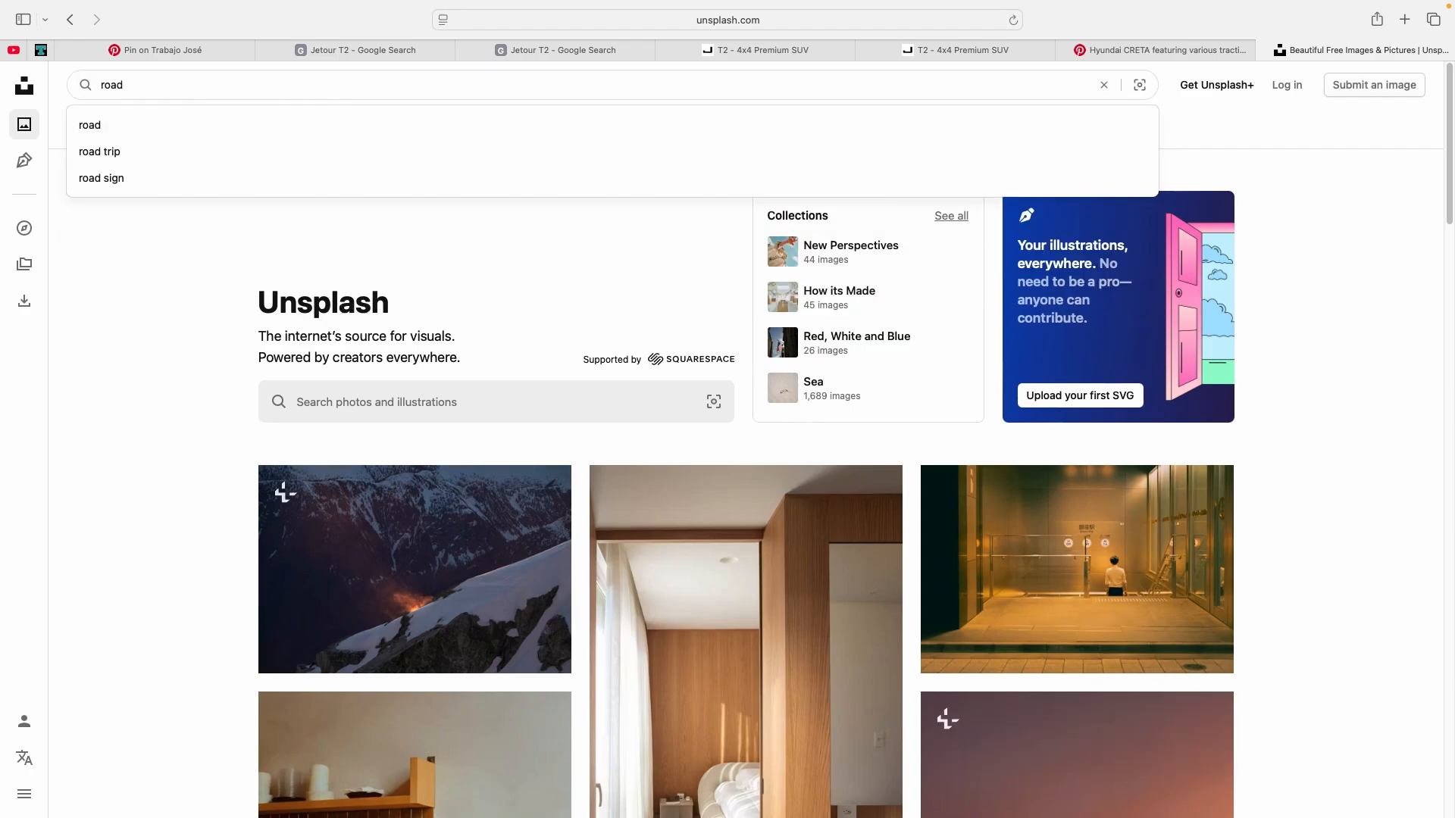
key(Return)
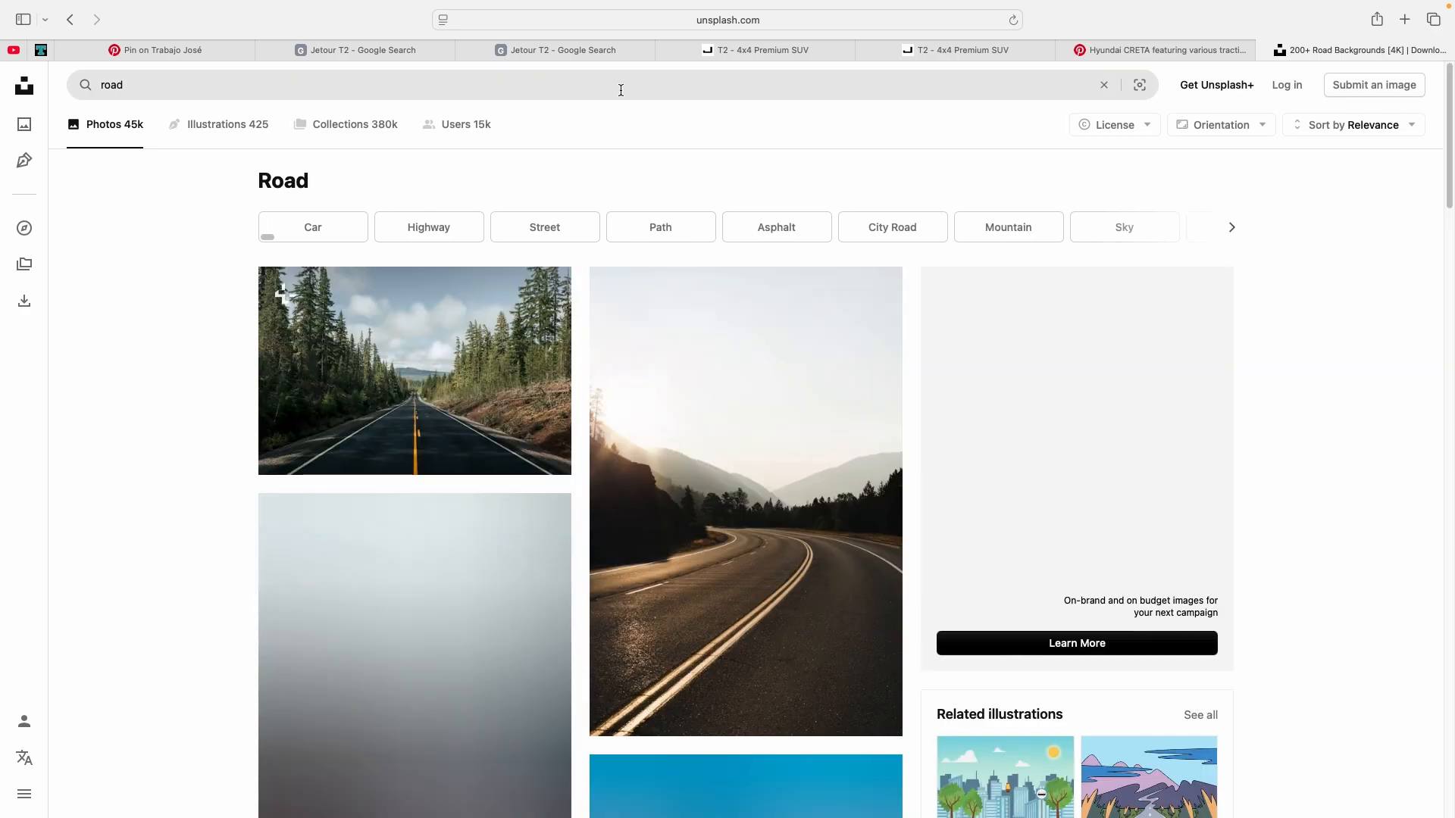
- Browse the road photos, open the portrait shot with blue sky, white clouds and a grassy hillside, and copy the image
scroll(429, 261, down, 5)
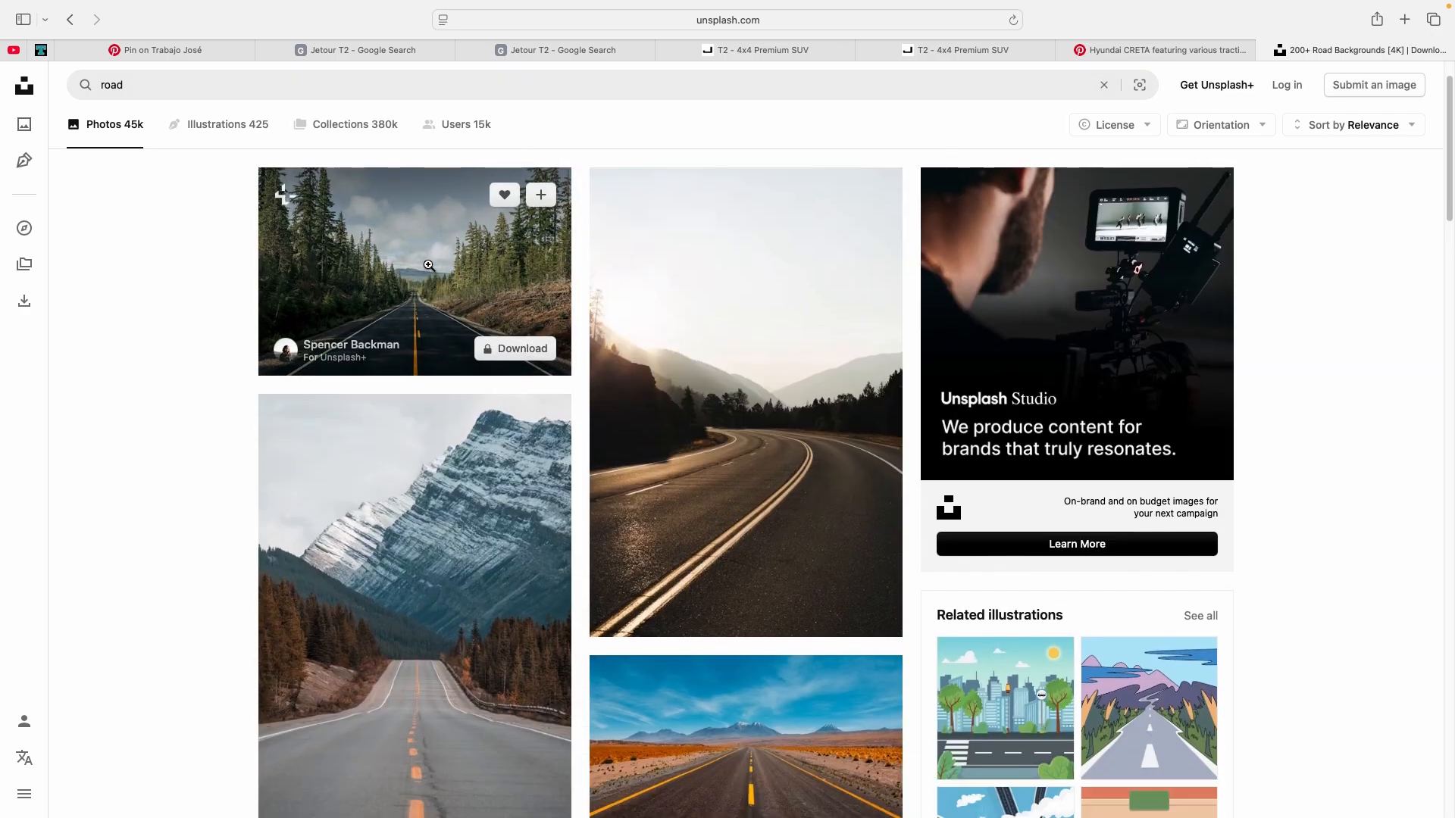
scroll(428, 262, down, 8)
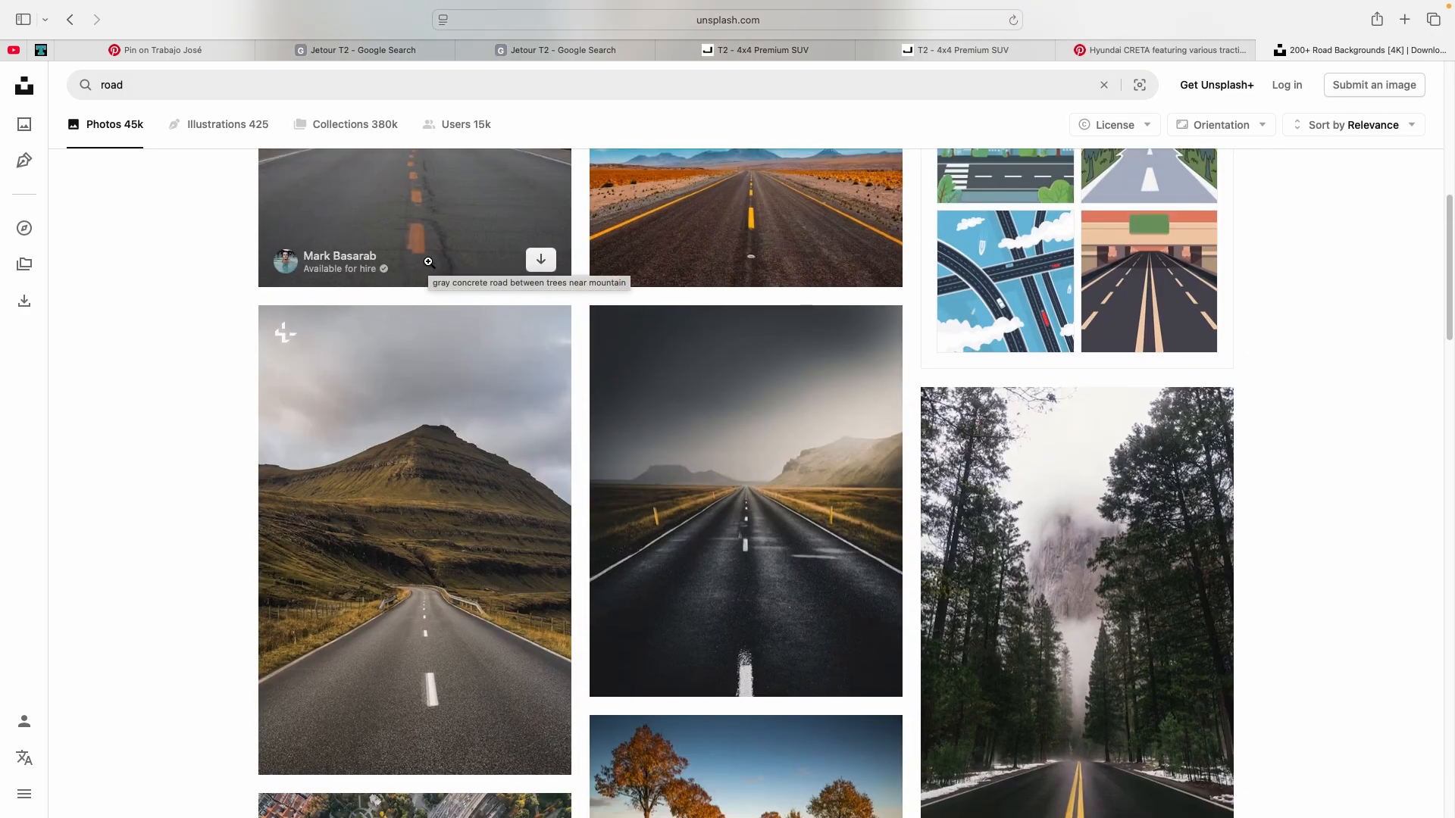
scroll(428, 261, down, 3)
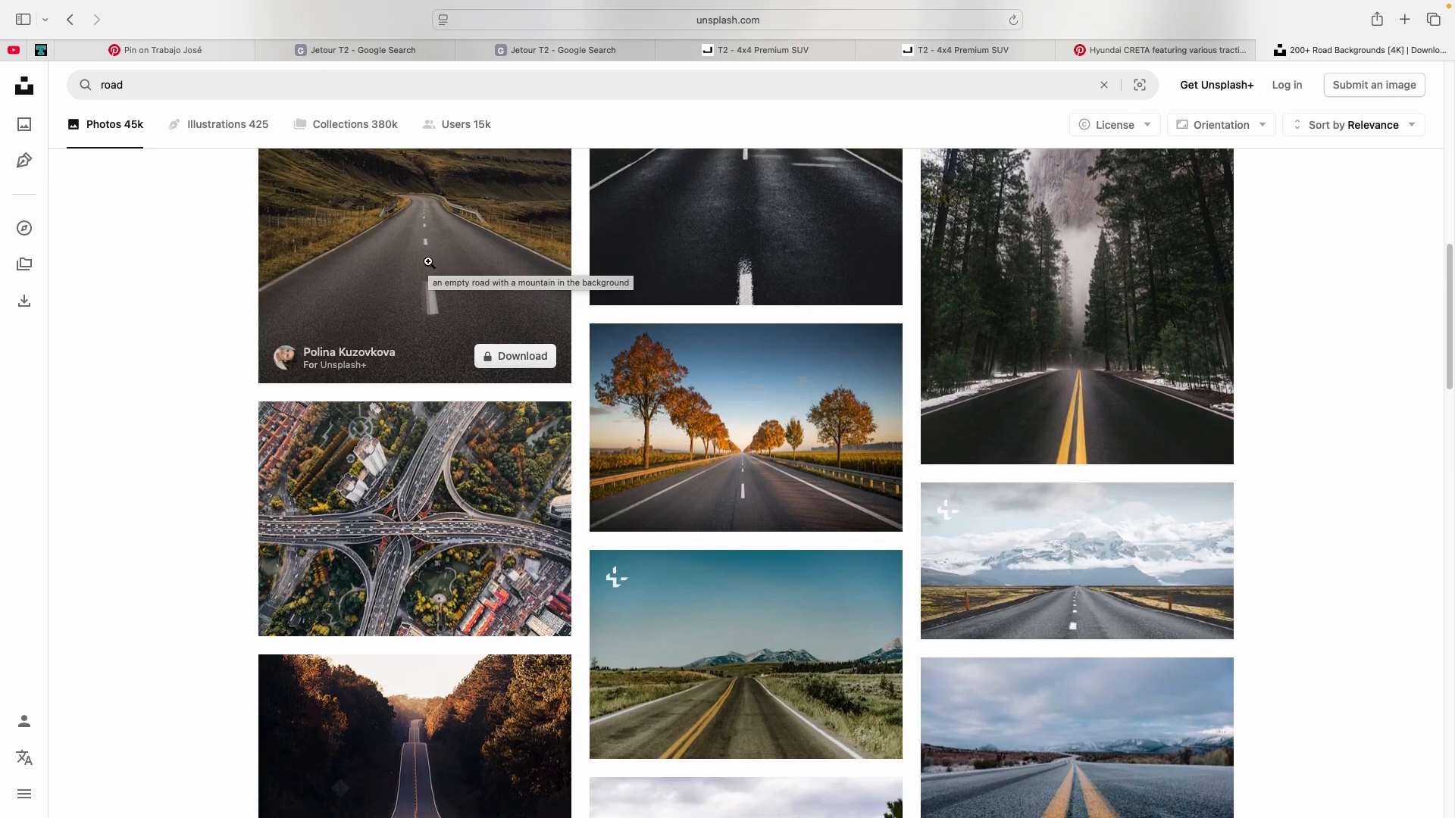
scroll(428, 261, down, 8)
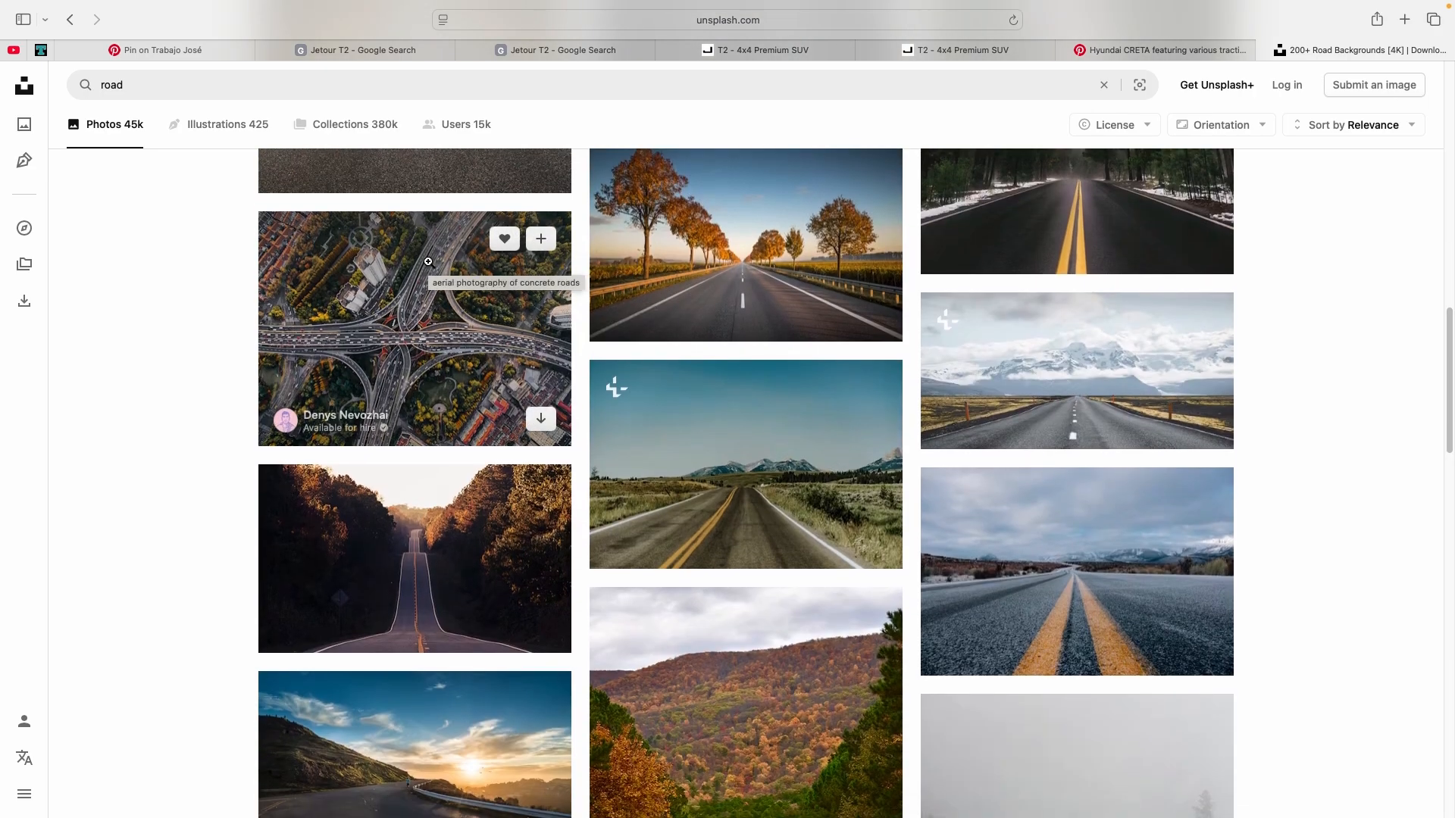
scroll(428, 262, down, 3)
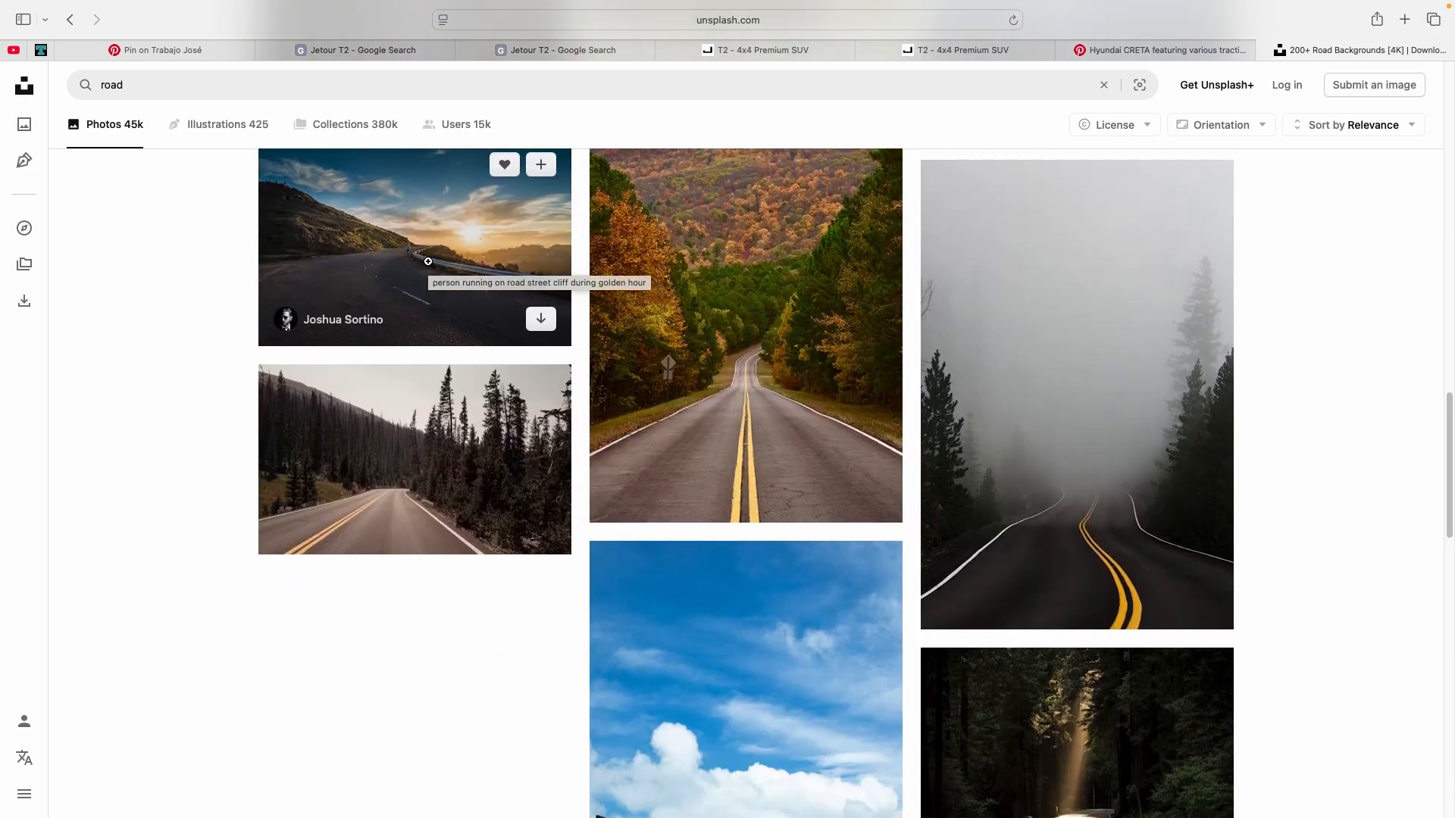
scroll(428, 261, down, 6)
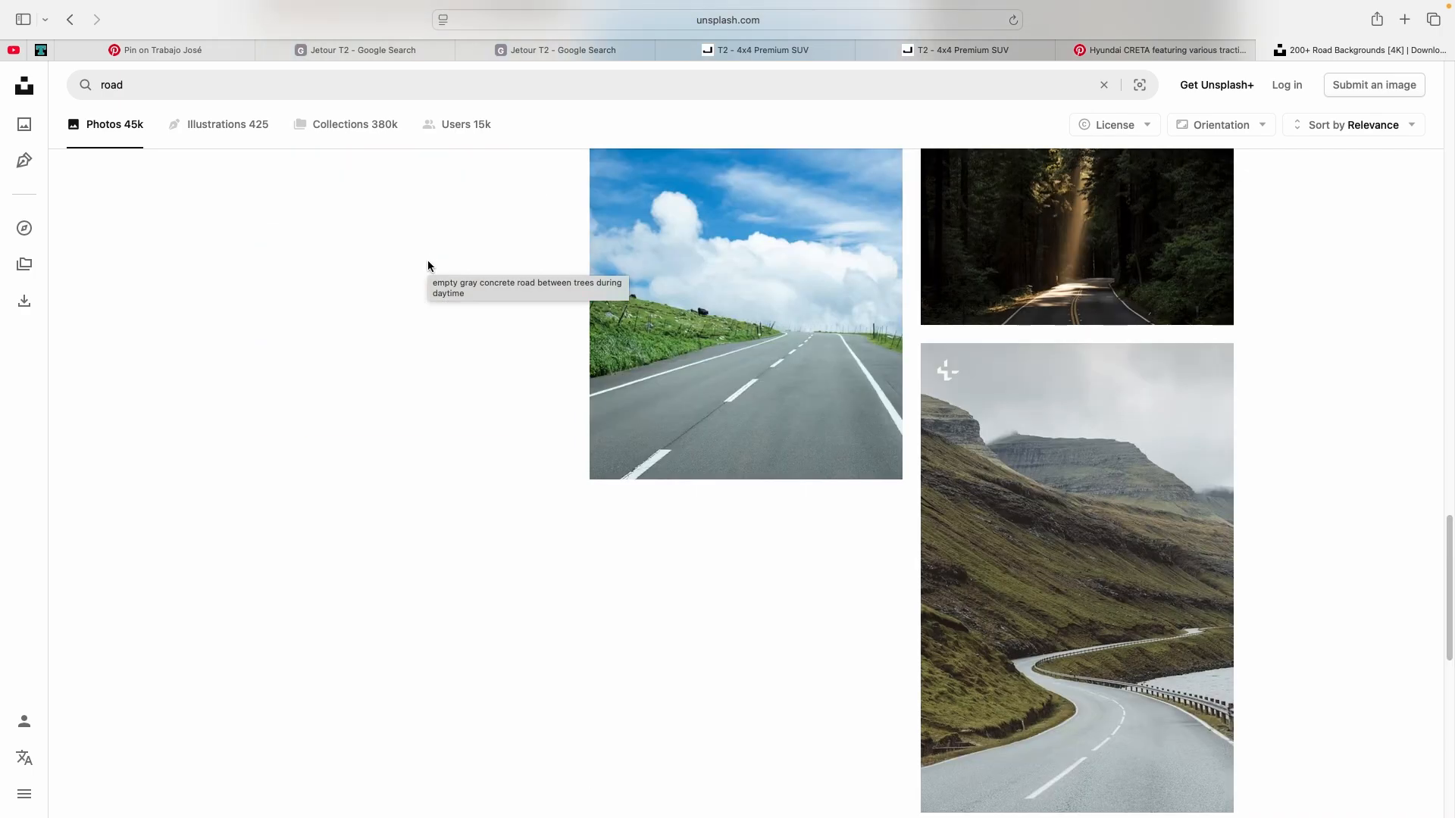
click(747, 303)
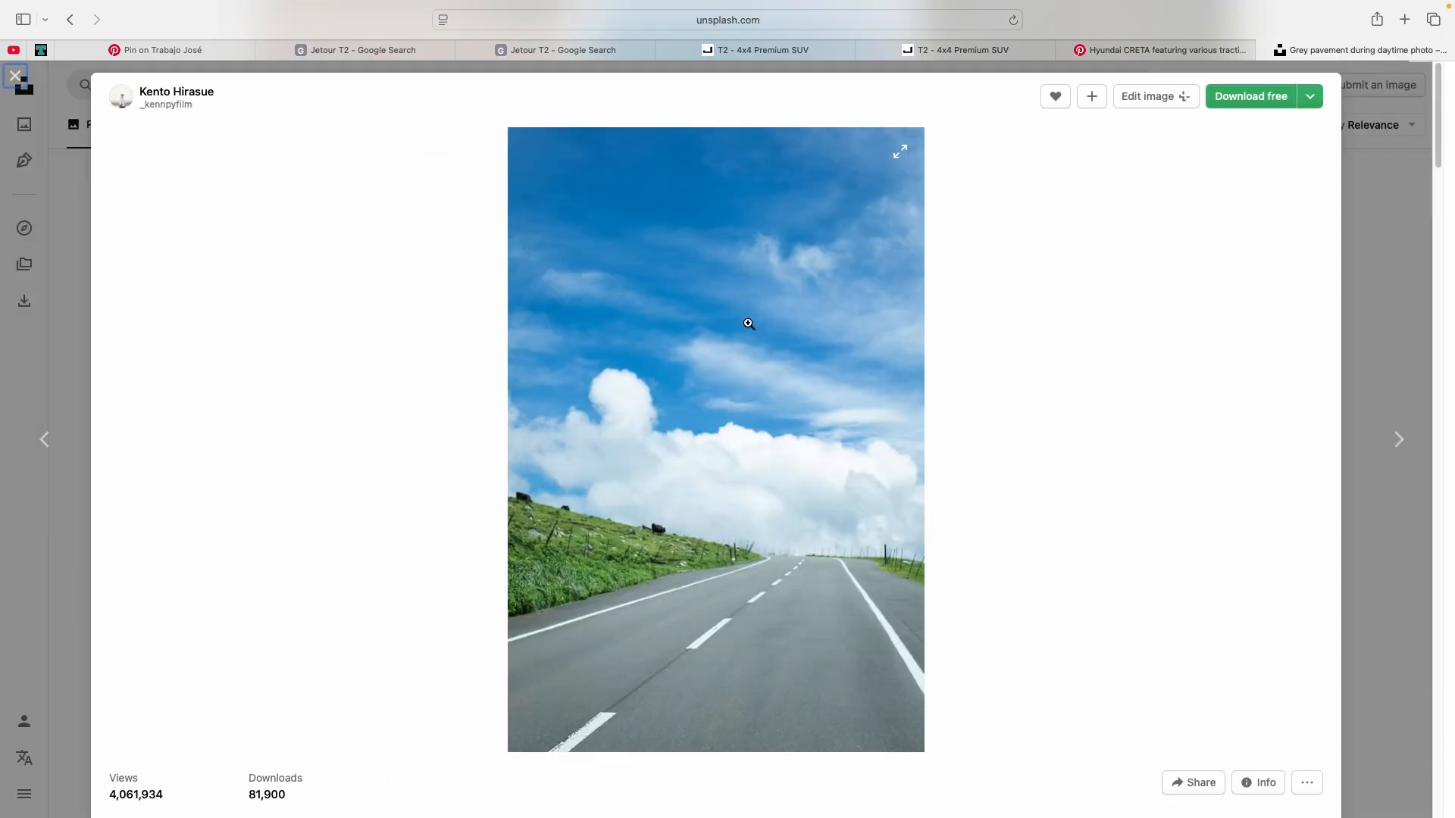
right_click(731, 316)
click(790, 444)
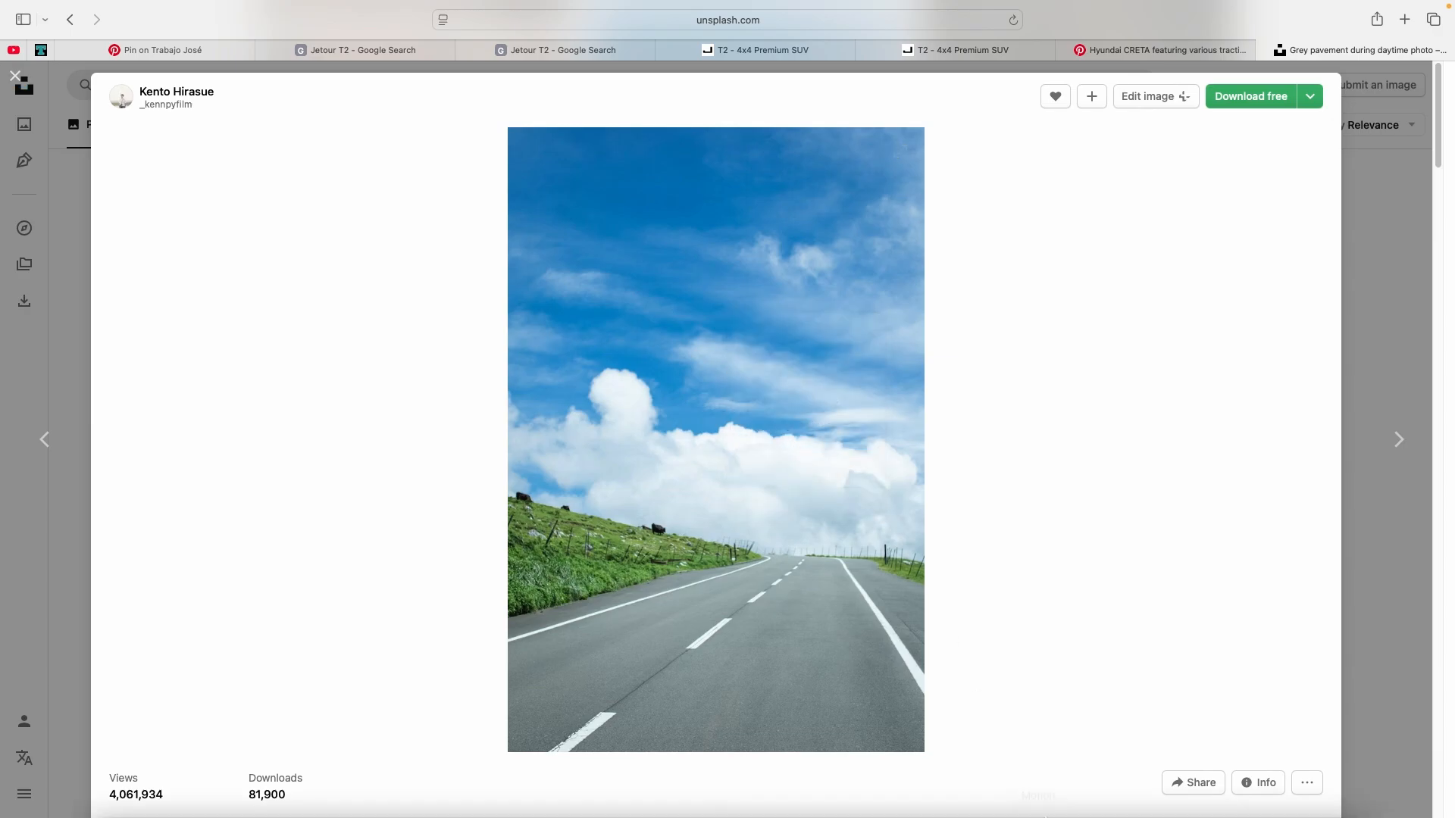
- Switch to Pixelmator Pro, try pasting the road photo directly into the Untitled 3 document, and undo the paste
mouse_move(1054, 816)
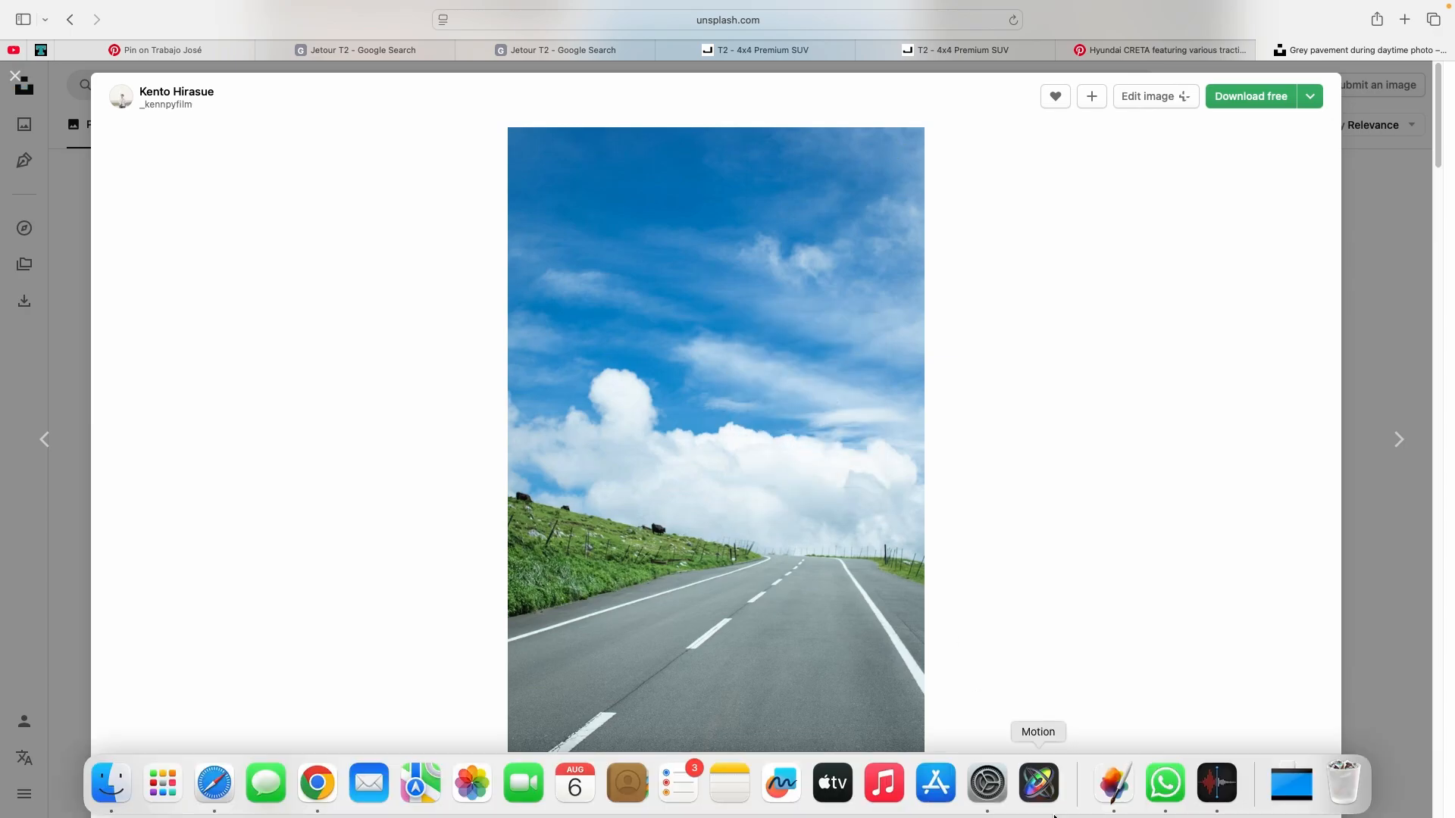
click(1106, 788)
key(super+v)
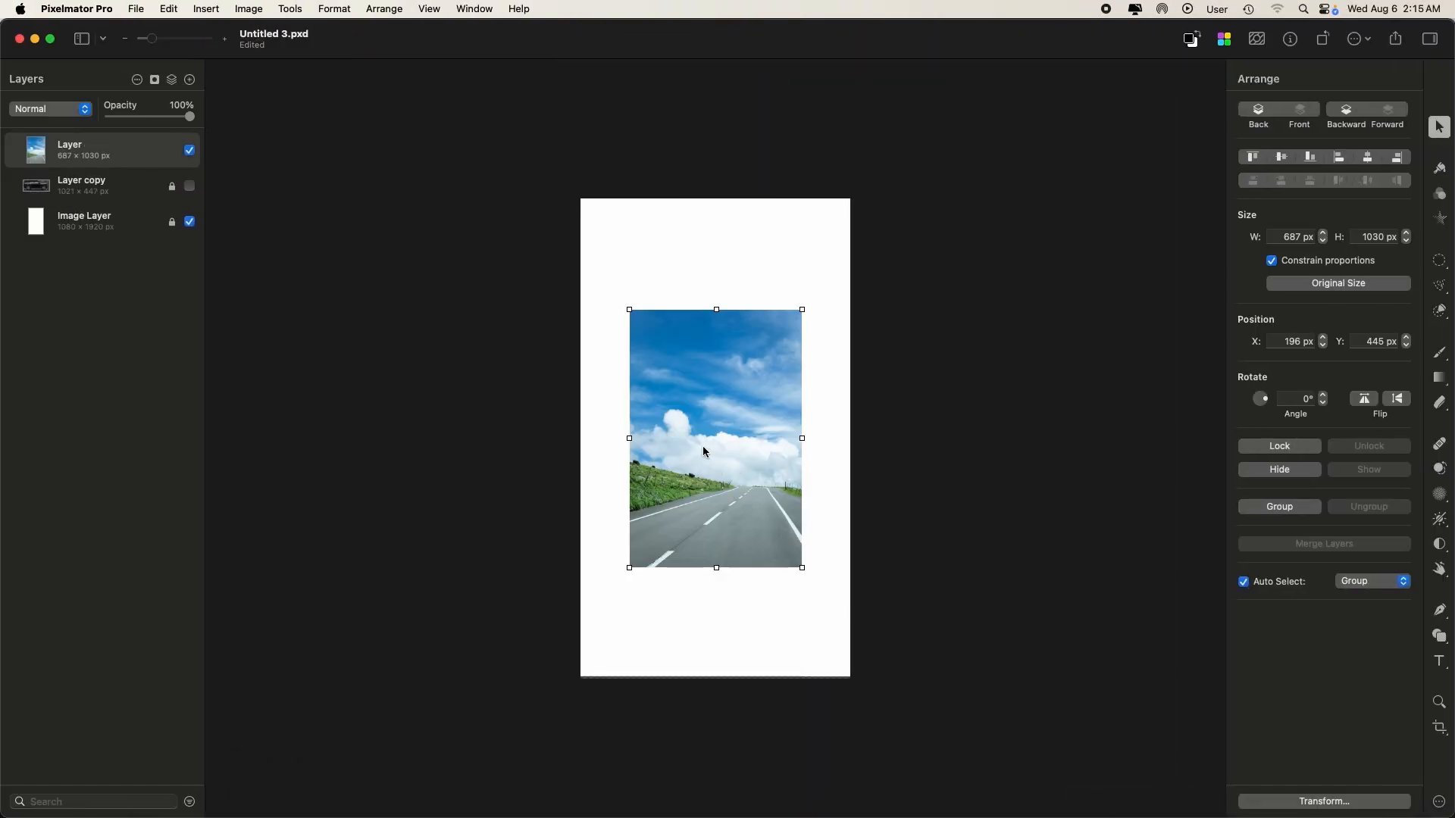
key(super+z)
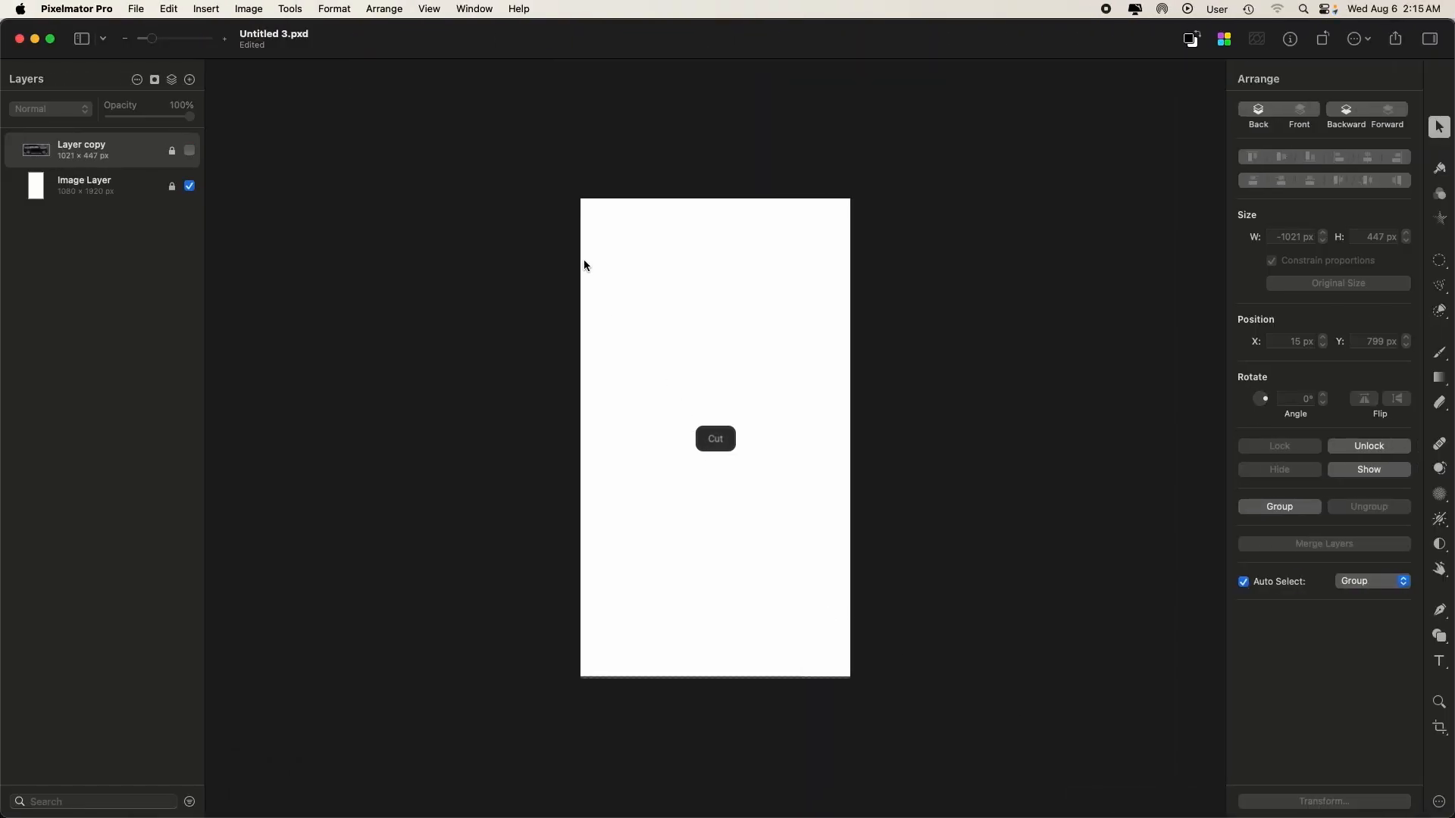
- Create a new document from the road photo on the clipboard and upscale it to 2061 × 3090 px
click(134, 7)
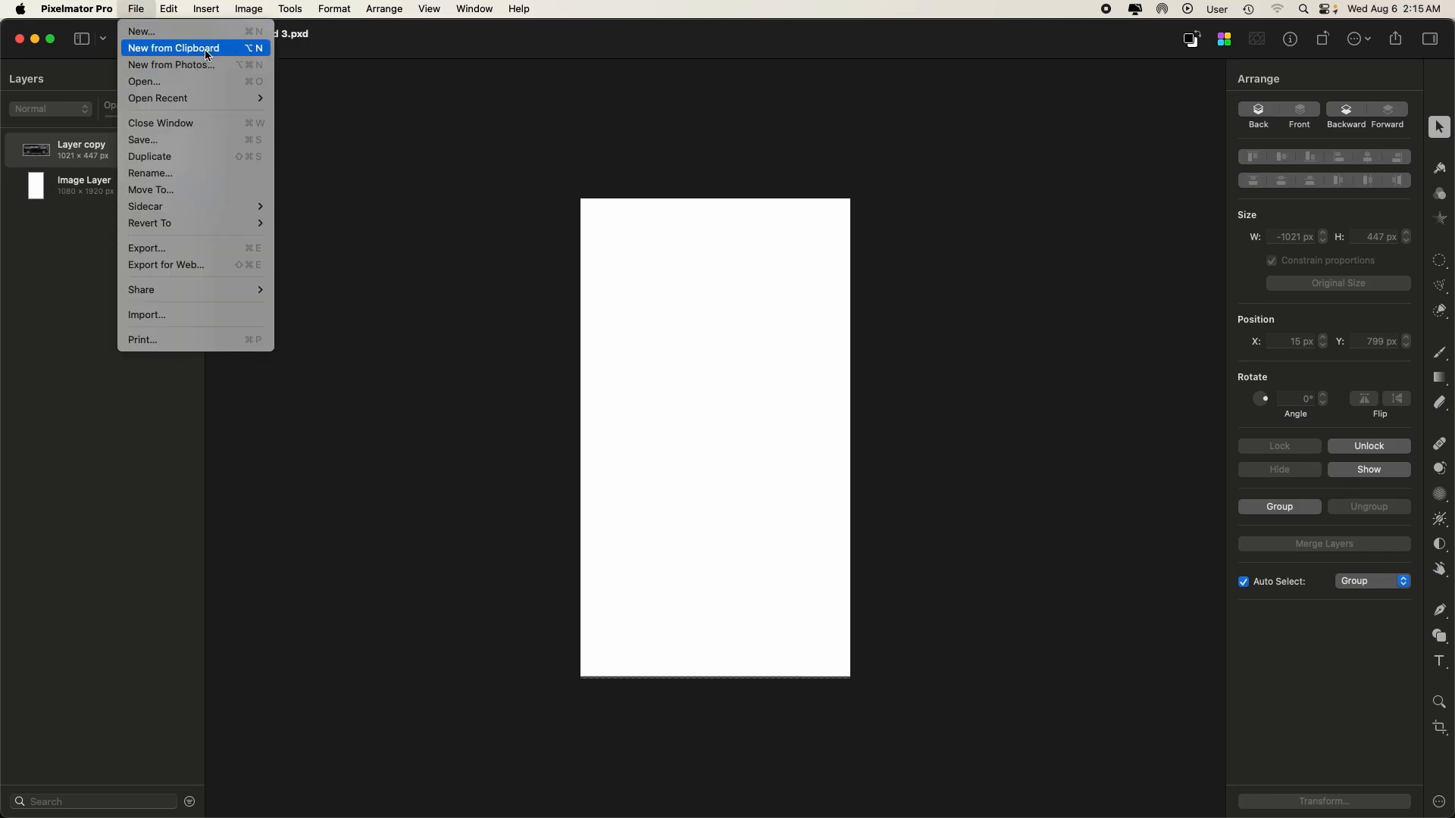
click(205, 47)
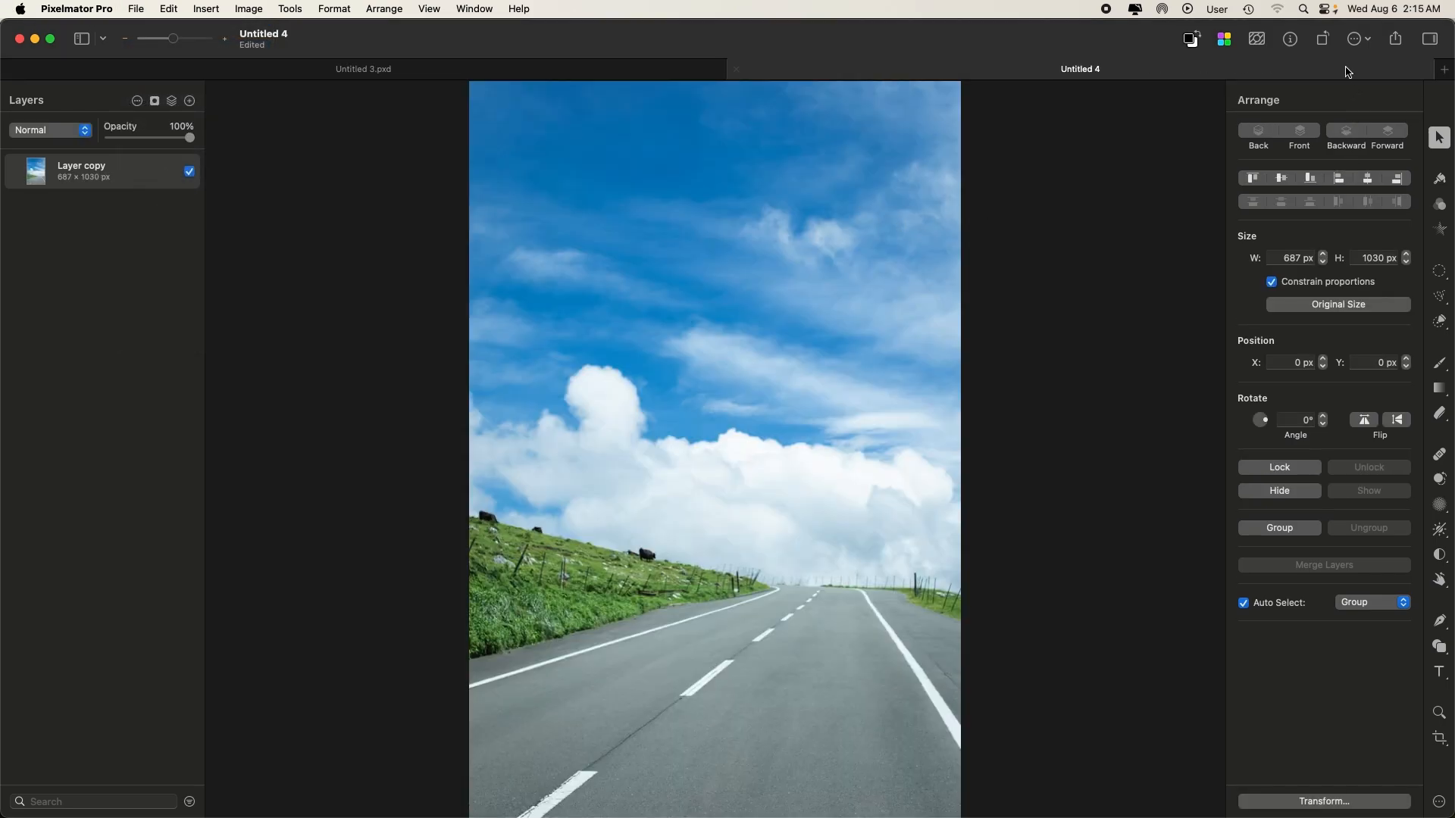
click(1358, 39)
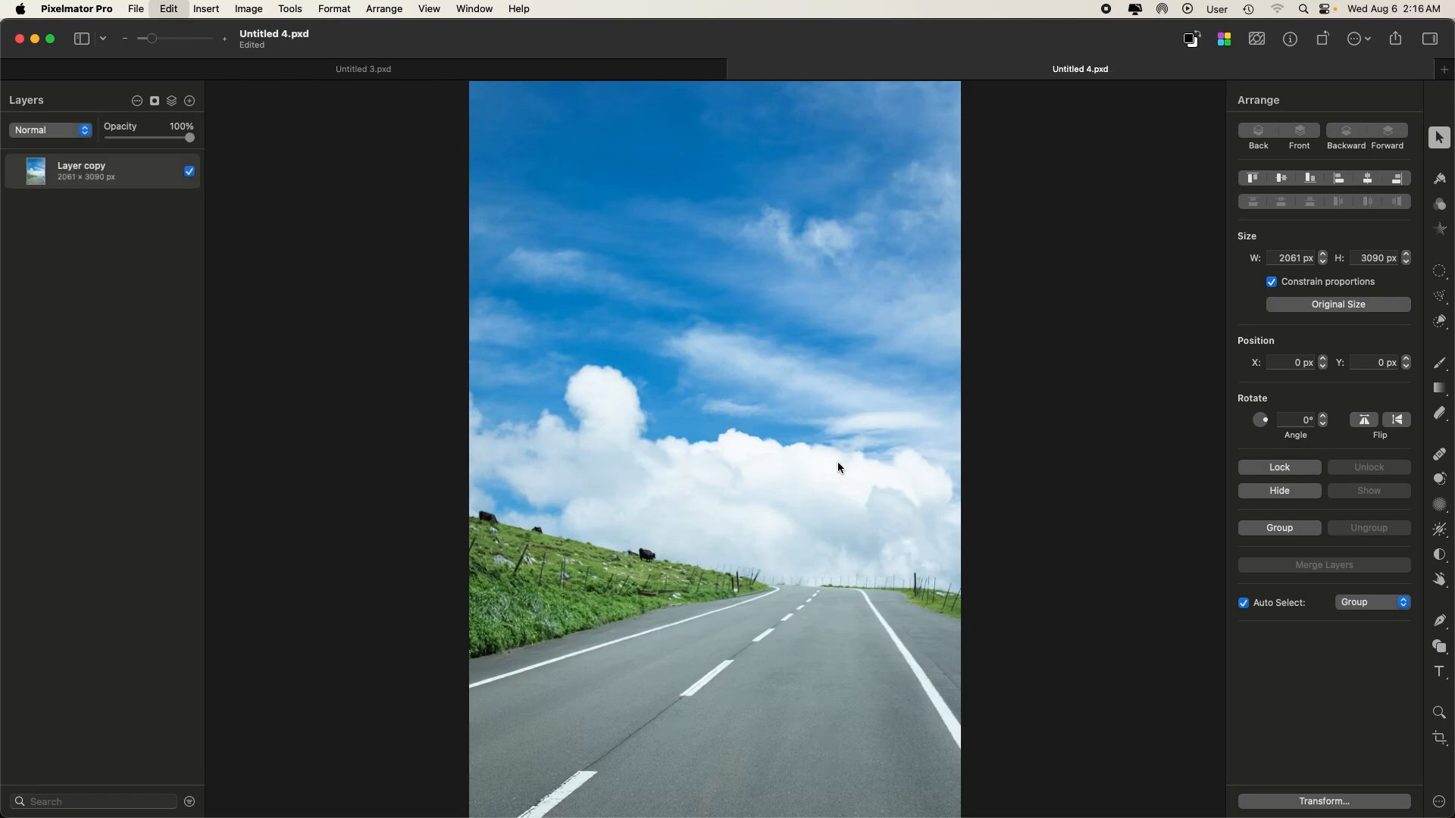
- Paste the upscaled road photo into the Untitled 3 document and scale it down proportionally to about 1345 × 2016.5 px
click(325, 68)
key(cmd+v)
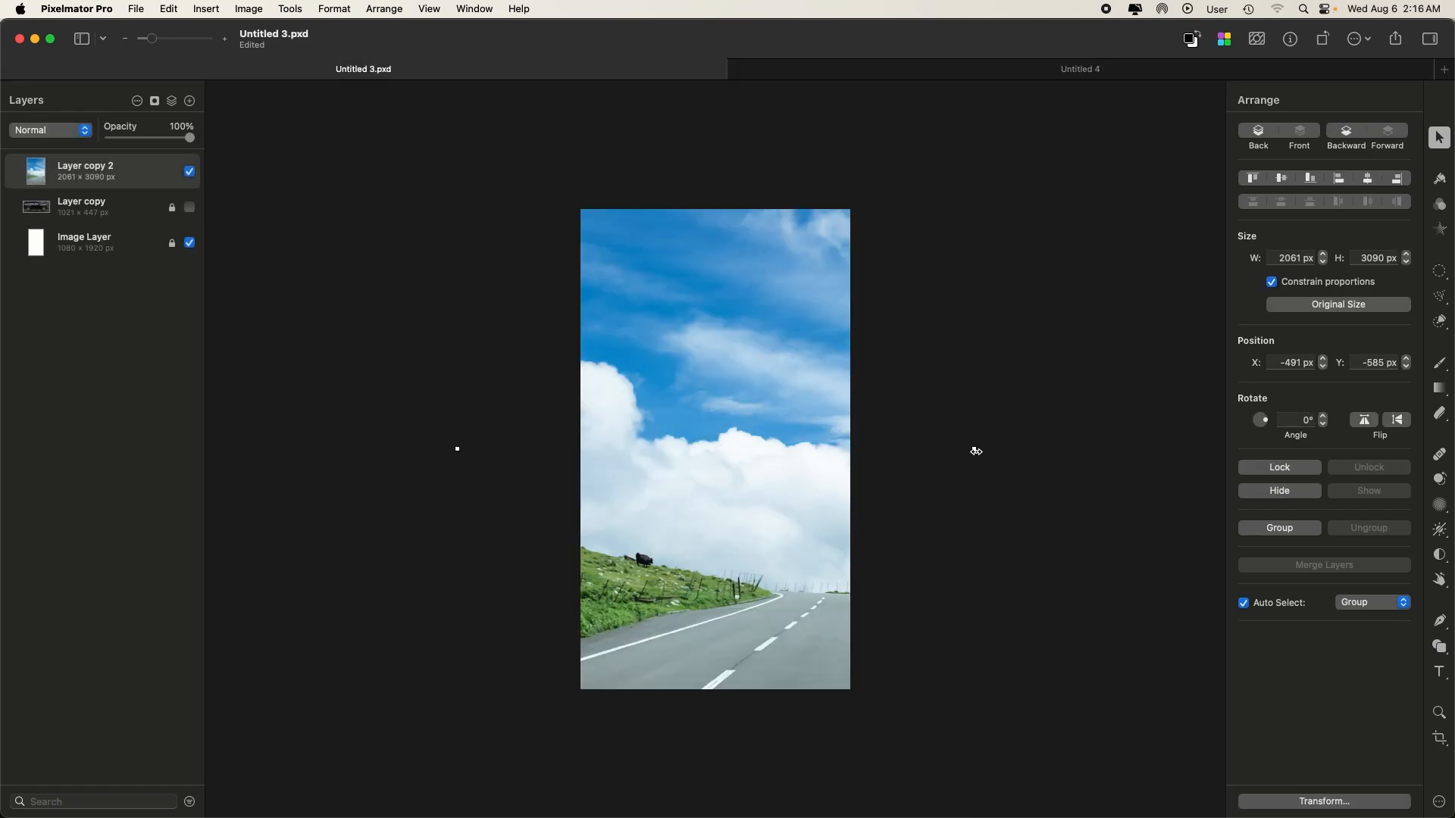
right_click(975, 451)
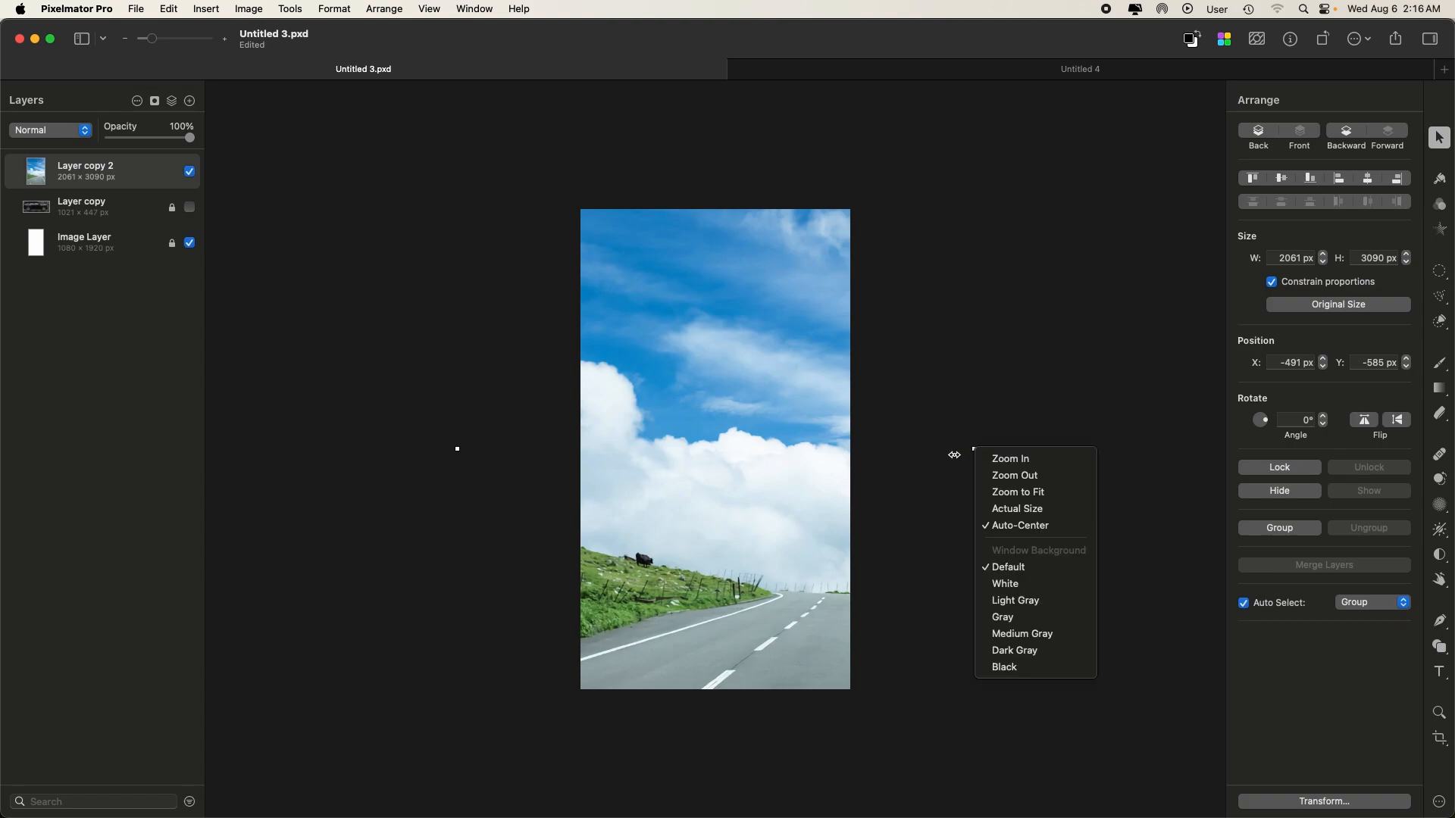
click(952, 446)
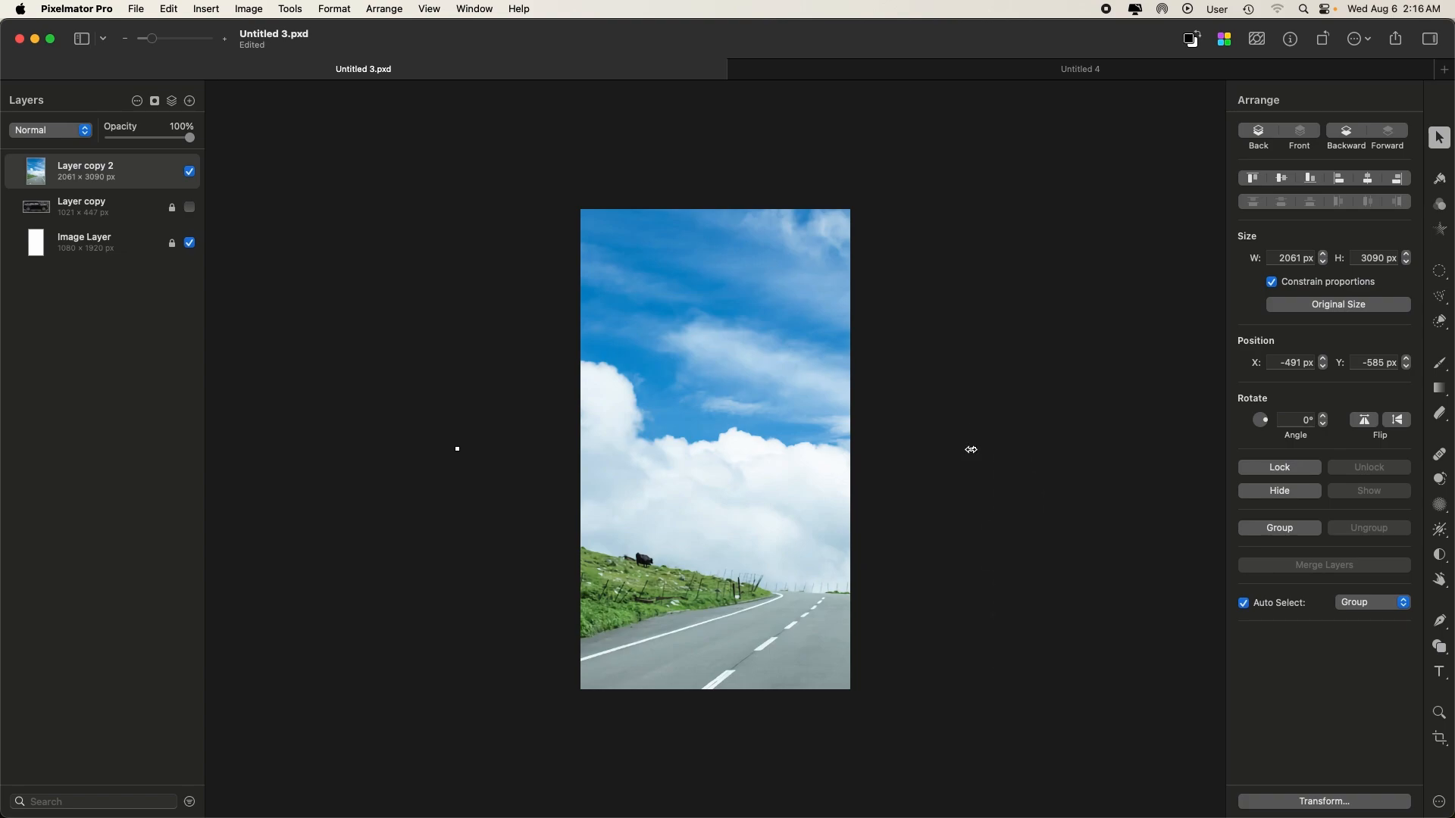
drag(971, 450, 882, 447)
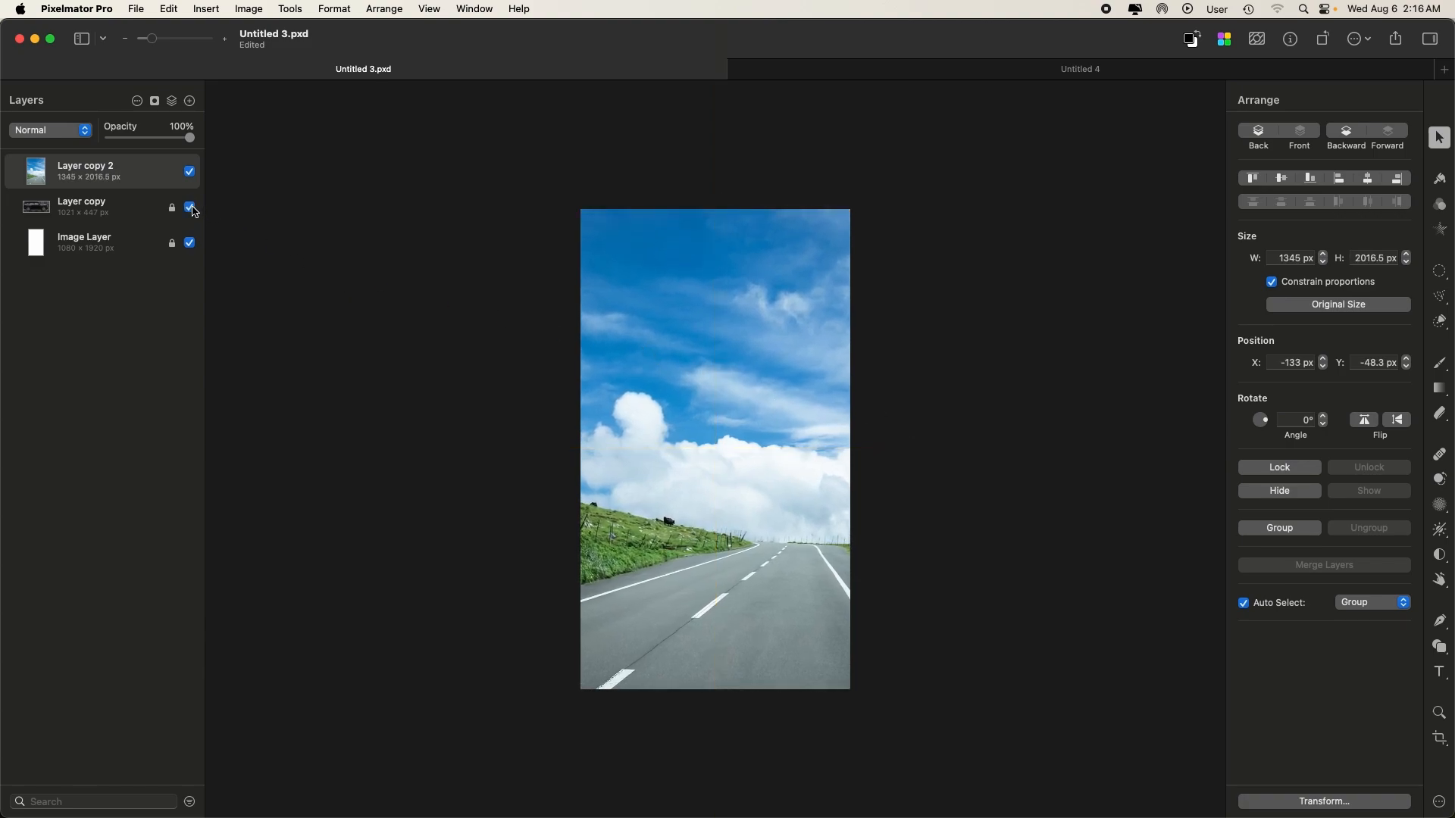
- Show the car layer and move the road photo layer beneath it in the stacking order
click(122, 201)
click(118, 173)
key(super+bracketleft)
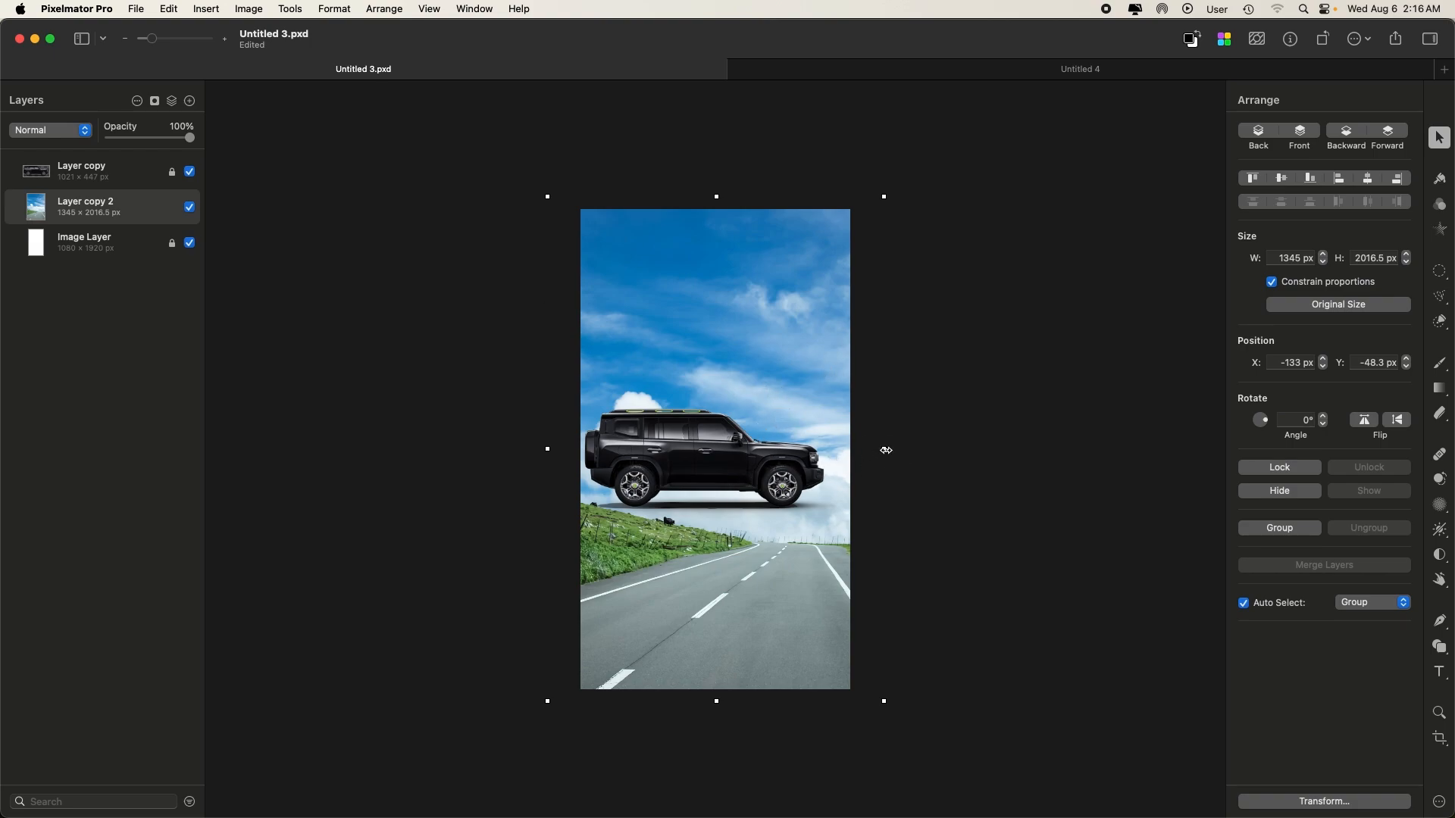
- Enlarge the road photo proportionally to about 2135 × 3201 px and reposition it upward with duplicates so the asphalt lies under the car
drag(885, 451, 984, 449)
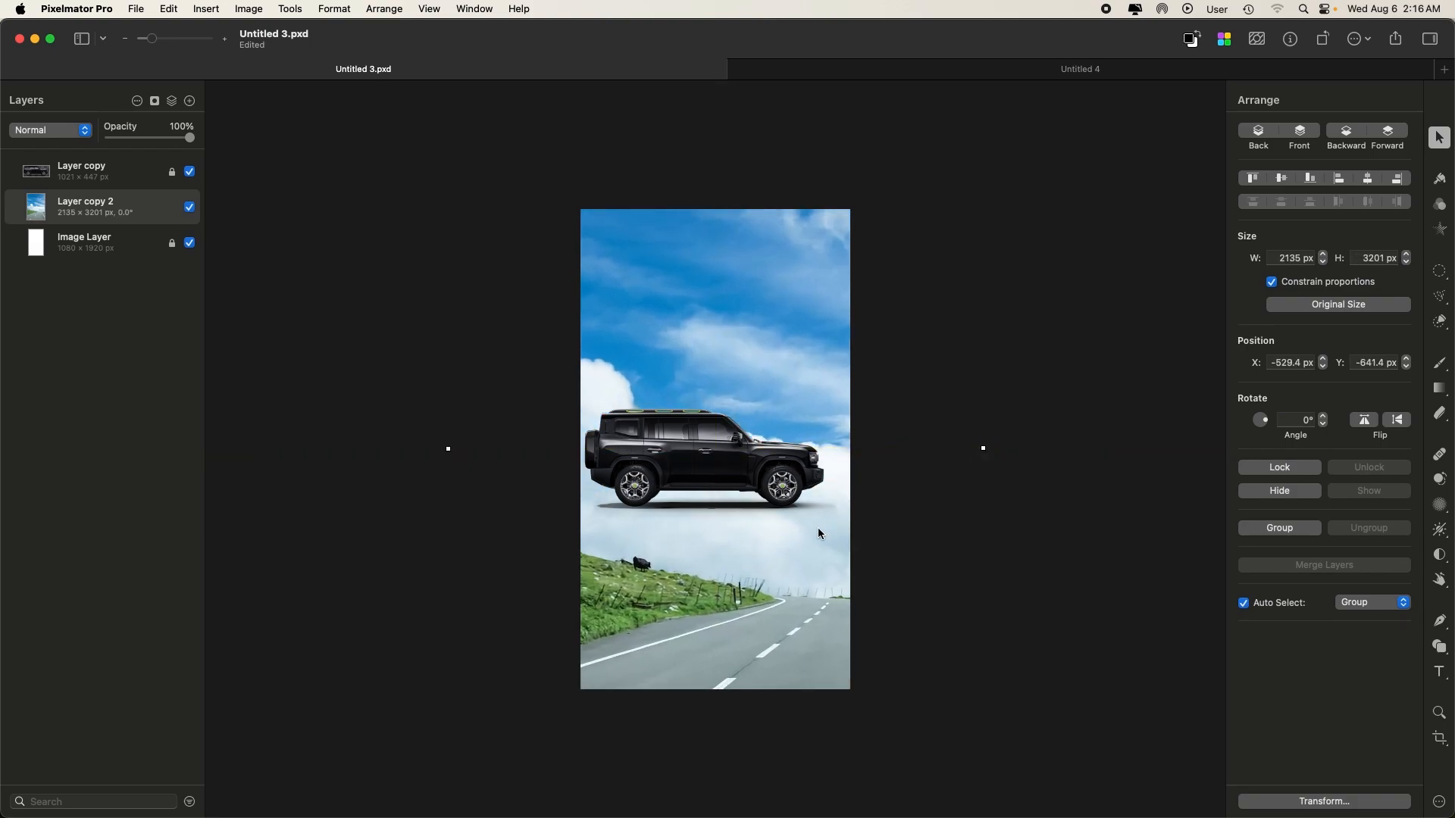
drag(803, 543, 797, 405)
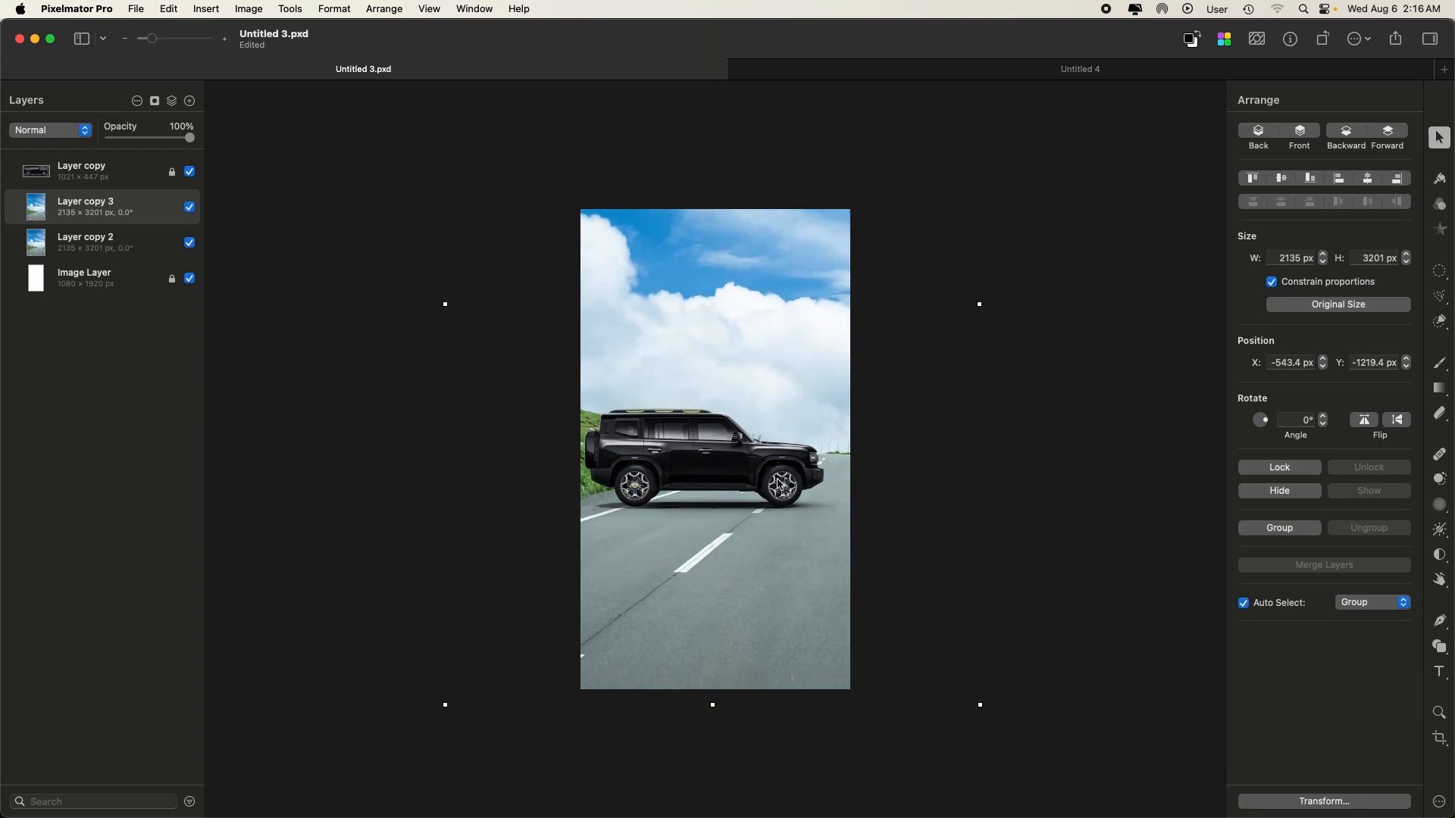
drag(786, 542, 811, 514)
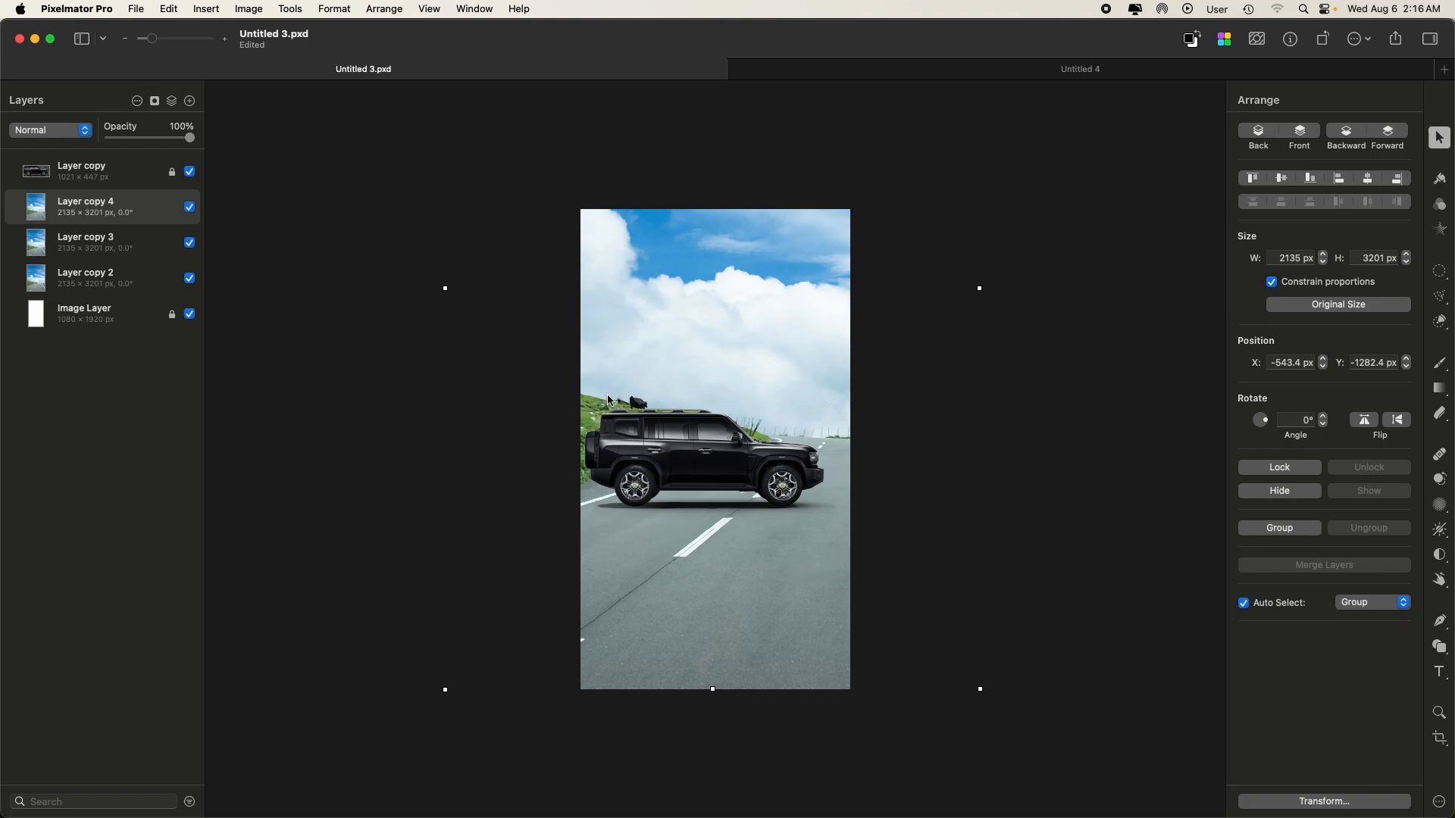
- Delete the two lower duplicate road photo layers and shift the remaining one left to an X position of about -675 px
click(113, 243)
shift+click(114, 279)
key(Delete)
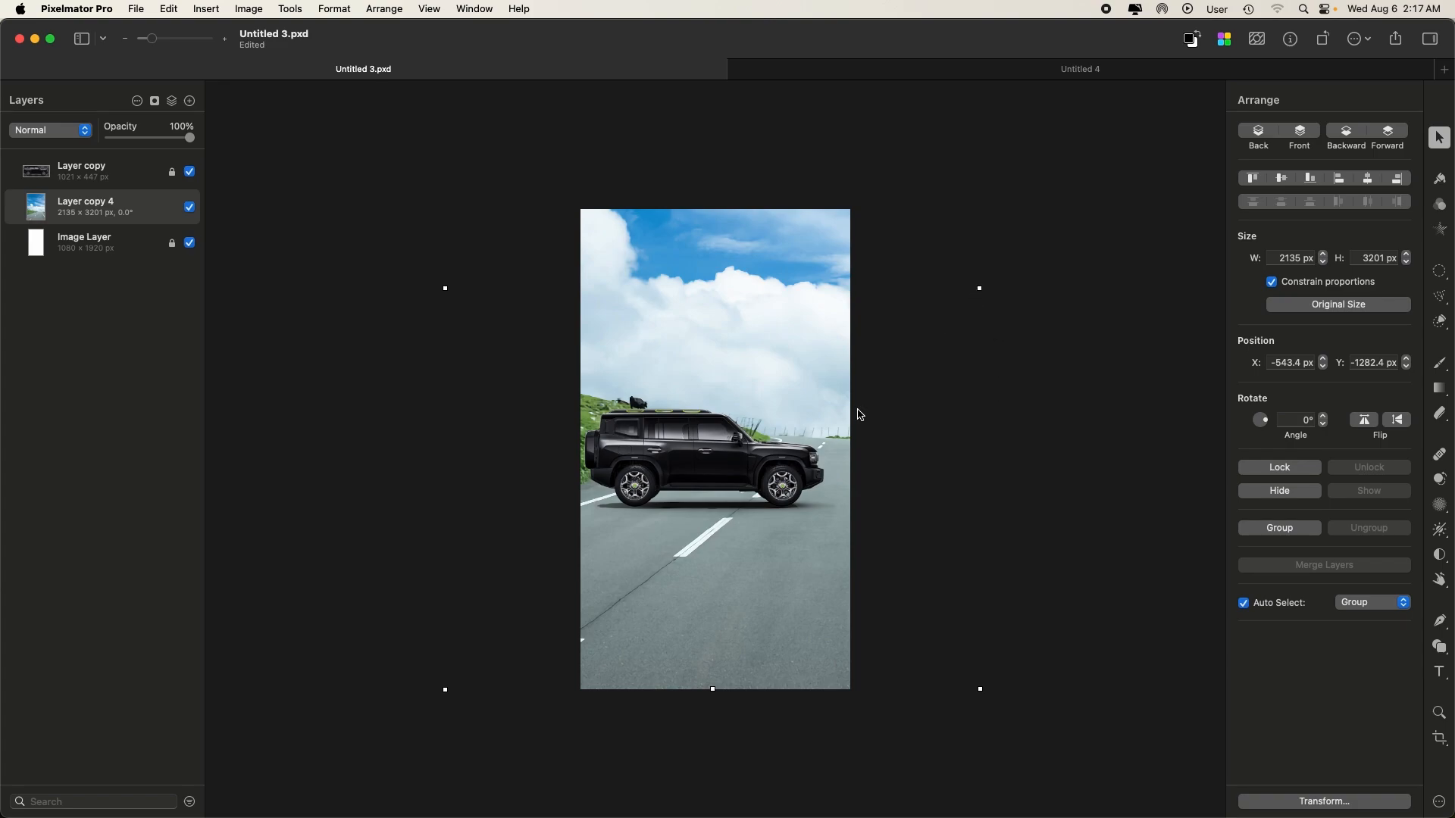
drag(834, 460, 786, 600)
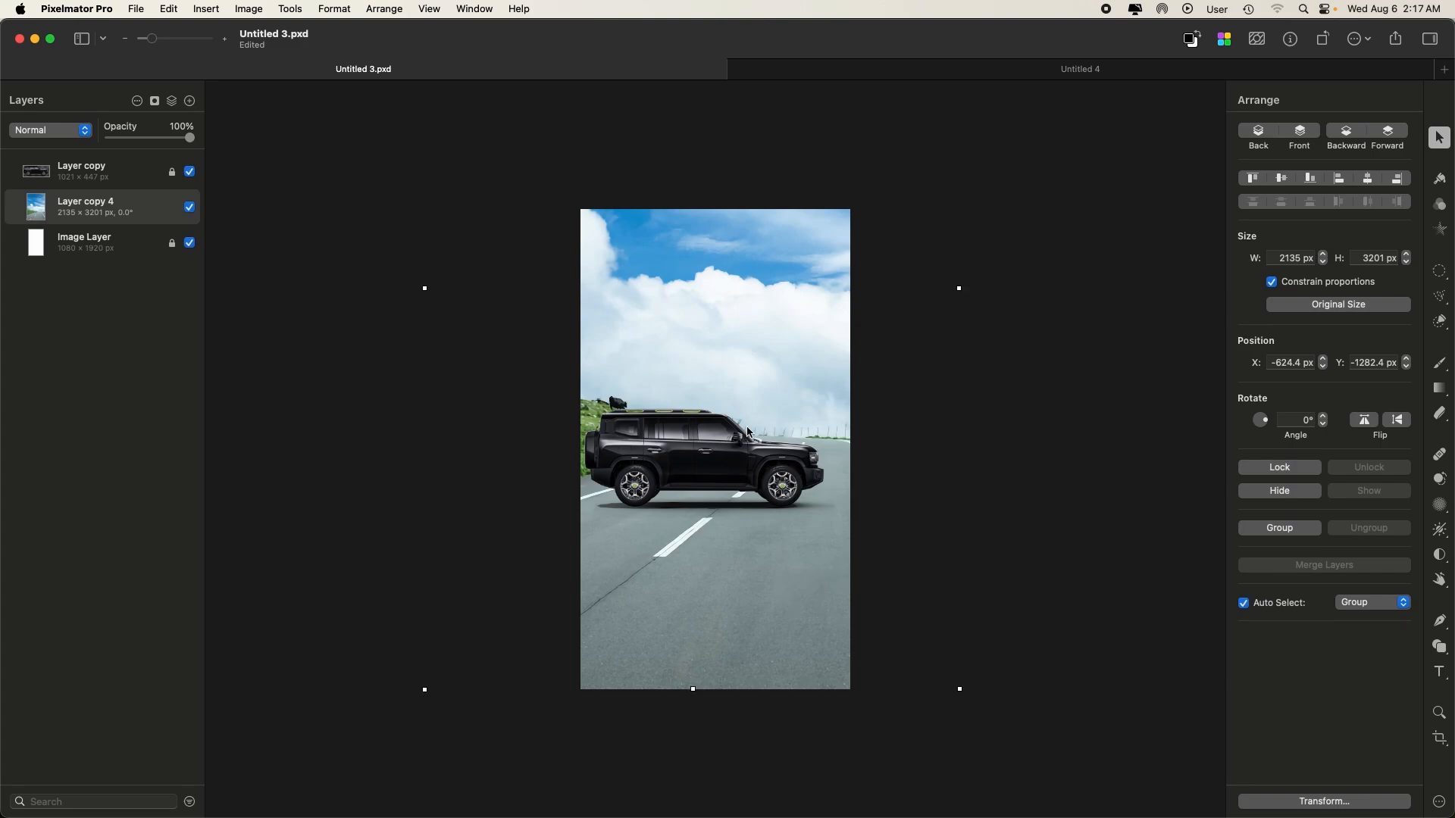
mouse_move(733, 552)
mouse_down()
mouse_move(618, 556)
mouse_move(741, 566)
mouse_move(725, 562)
mouse_up()
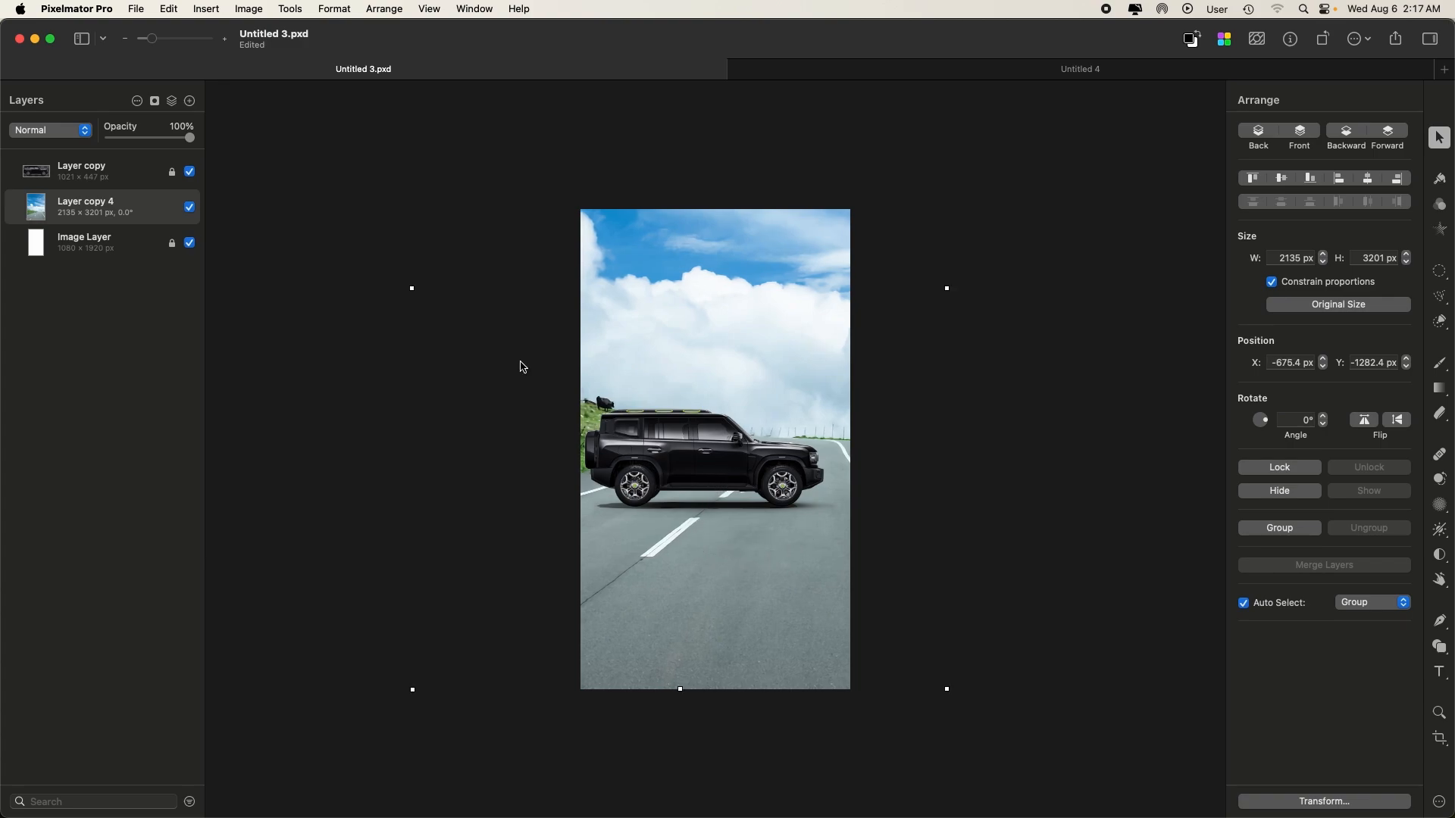
- Hide the car layer and remove the nearest lane dashes and the asphalt seam with the Repair tool at 9% brush size
click(191, 173)
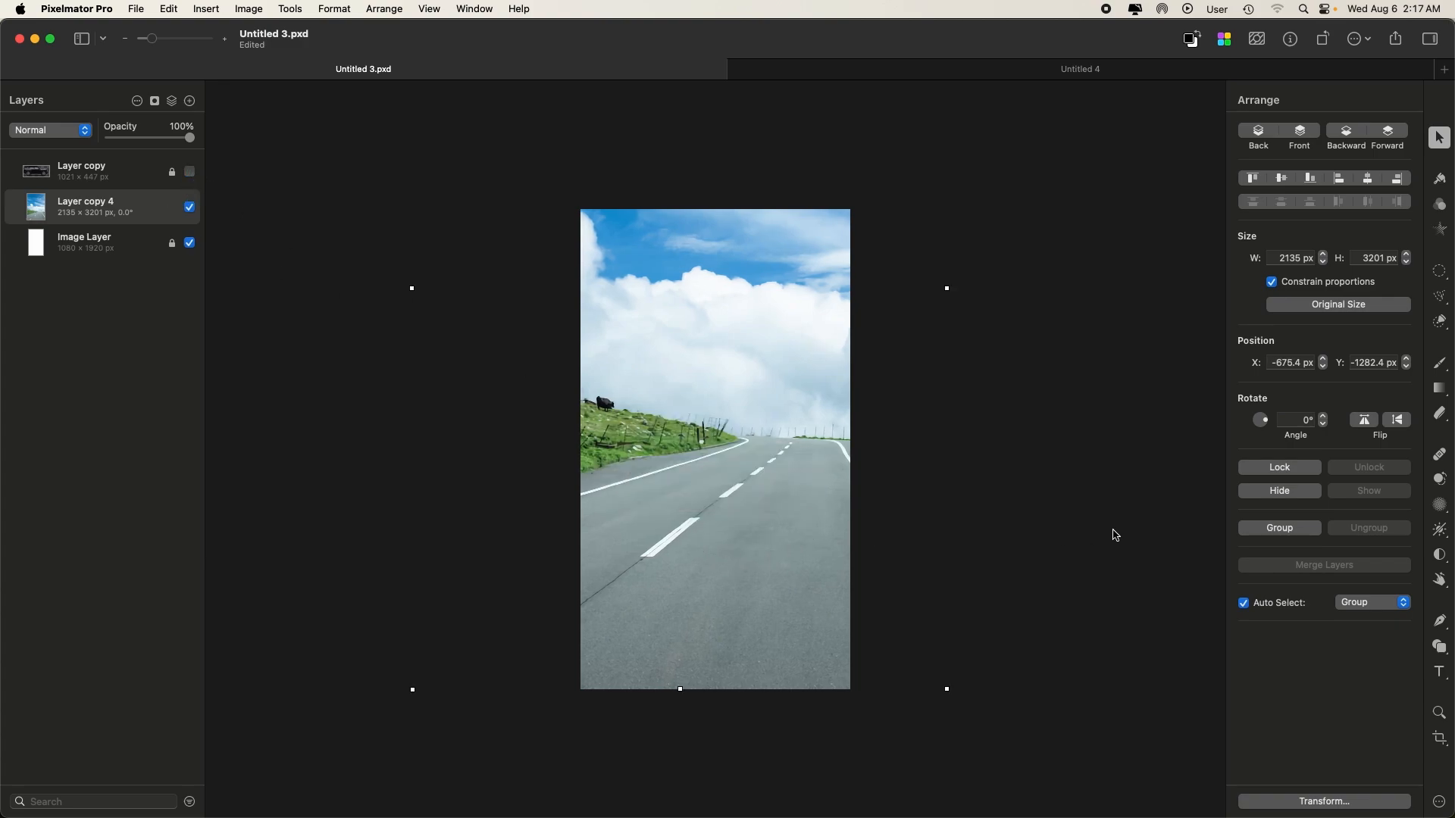
click(1440, 414)
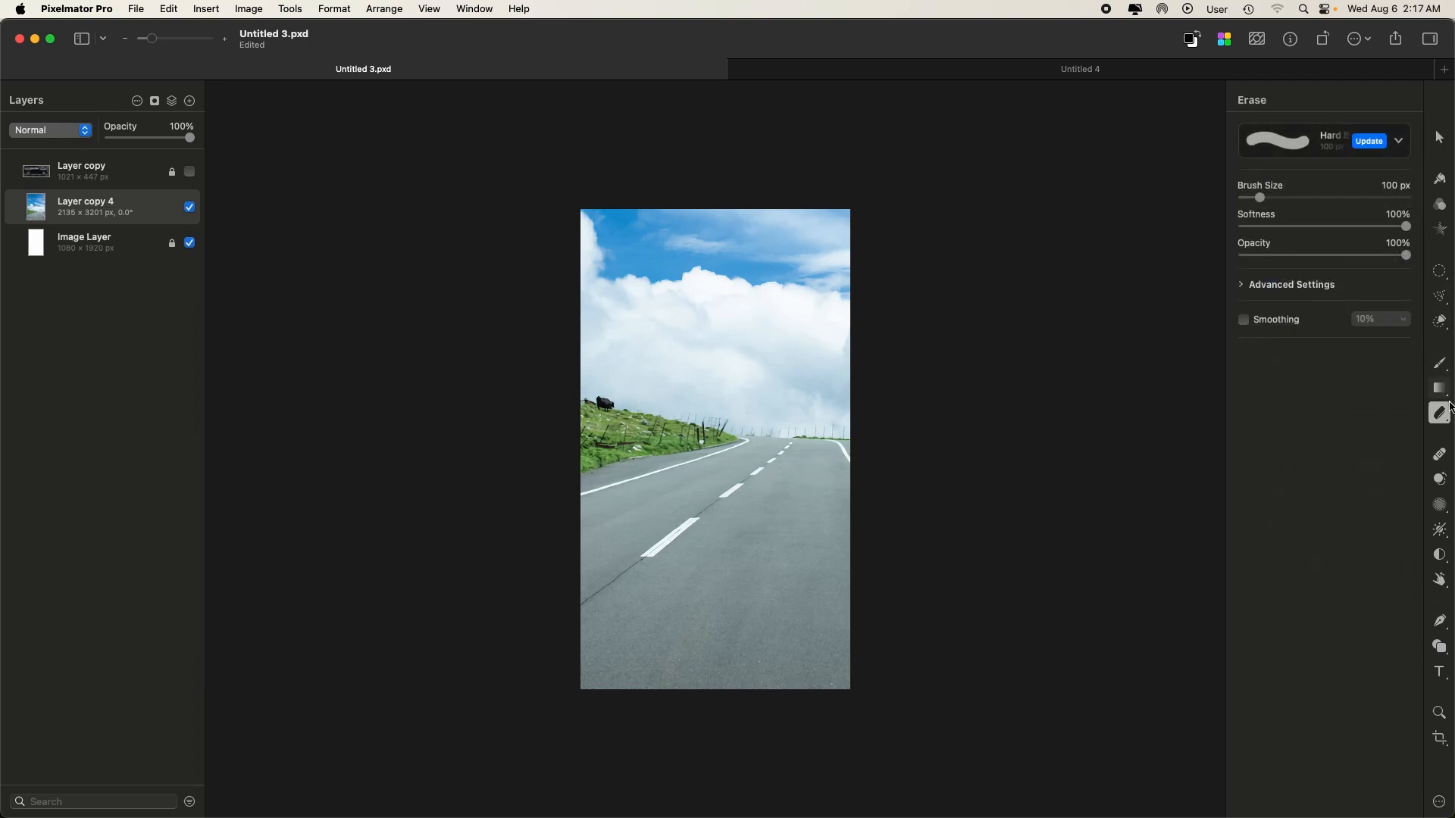
click(1448, 460)
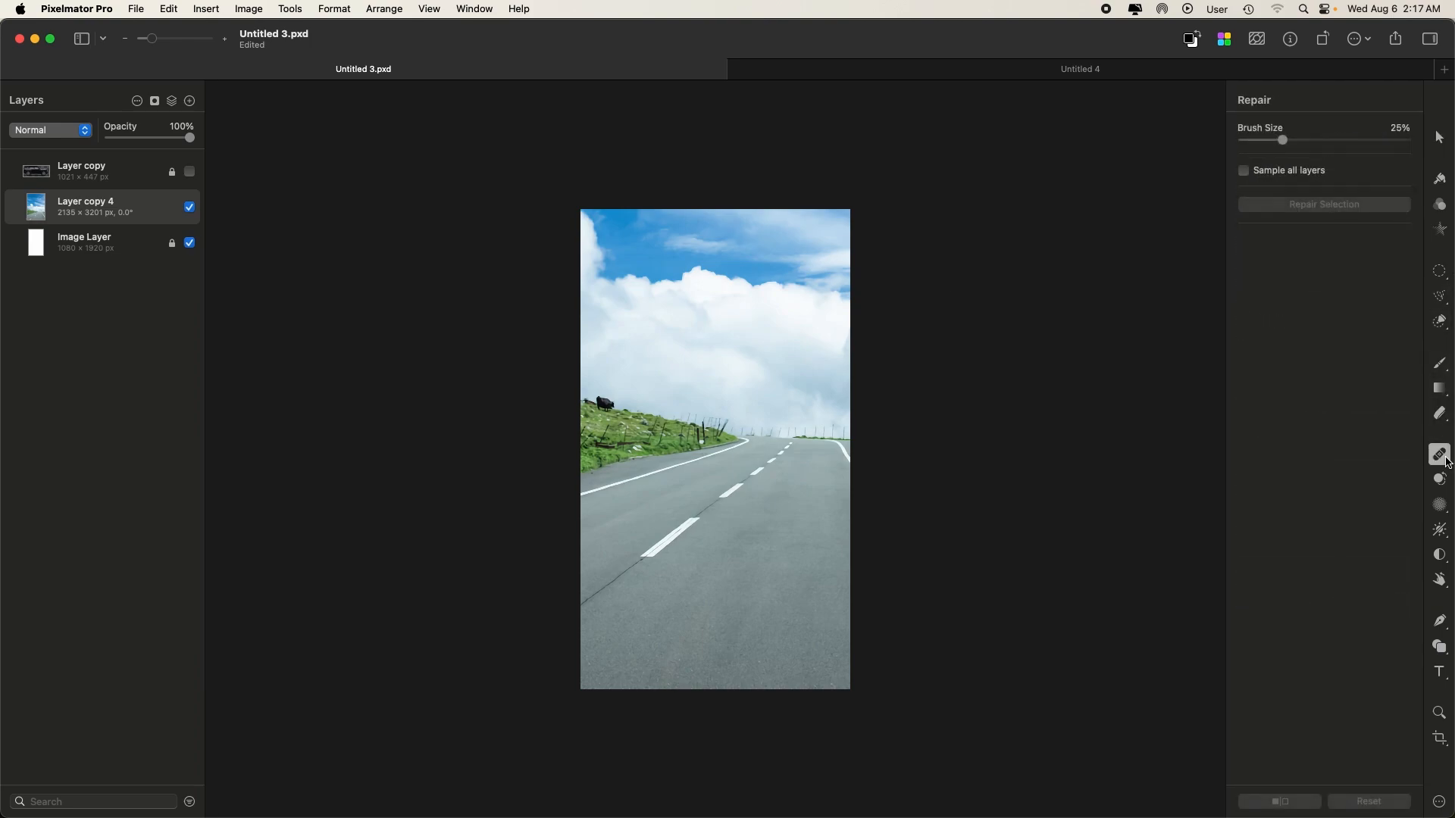
key(bracketleft)
key(bracketleft)
key(bracketleft)
key(bracketleft)
mouse_move(692, 525)
mouse_down()
mouse_move(643, 561)
mouse_move(759, 470)
mouse_move(585, 600)
mouse_move(603, 538)
mouse_up()
mouse_move(612, 588)
mouse_down()
mouse_move(574, 613)
mouse_move(588, 606)
mouse_move(587, 623)
mouse_move(580, 593)
mouse_up()
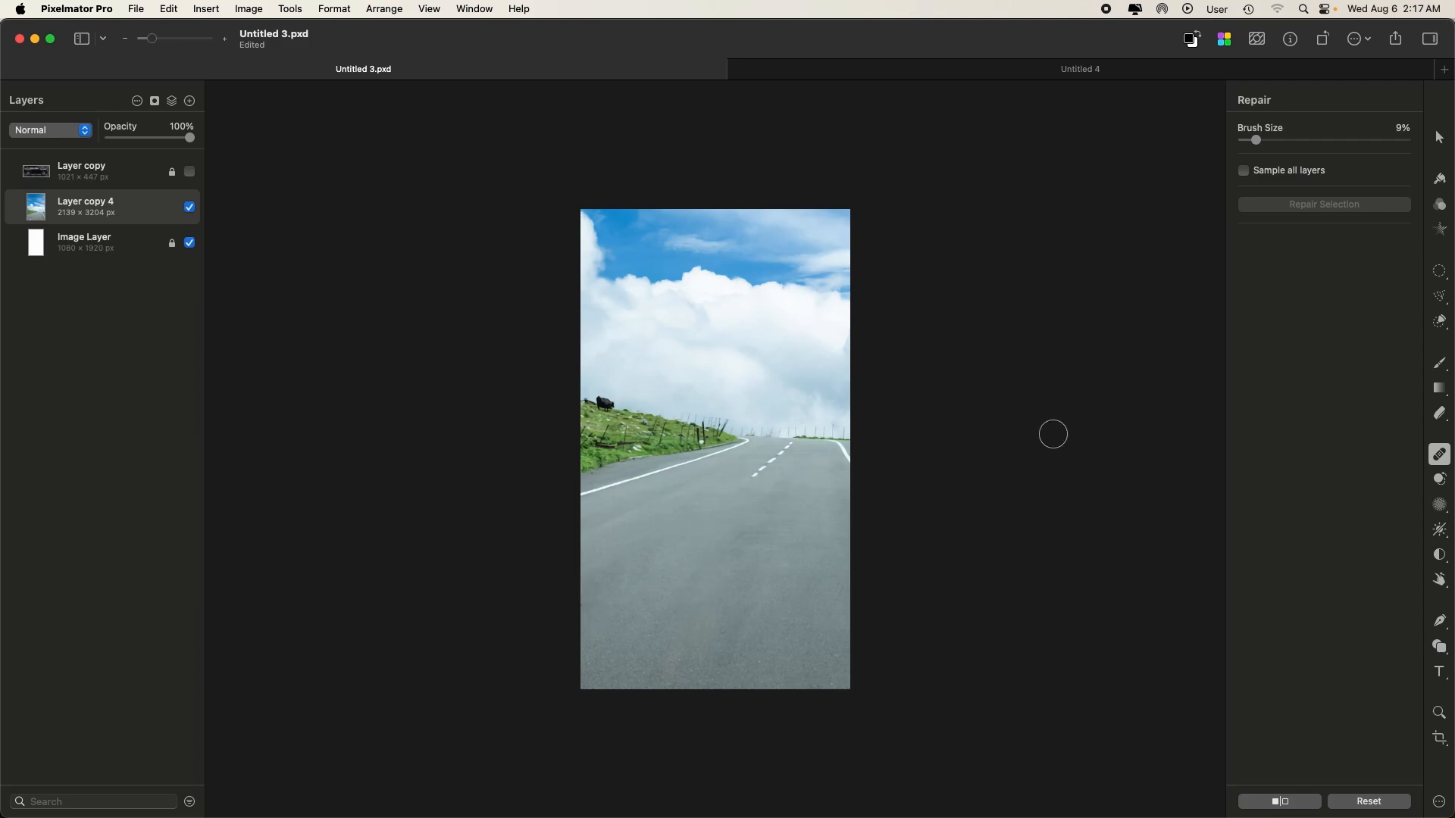
- Show and unlock the car layer, and nudge the car slightly to the right on the road
click(190, 172)
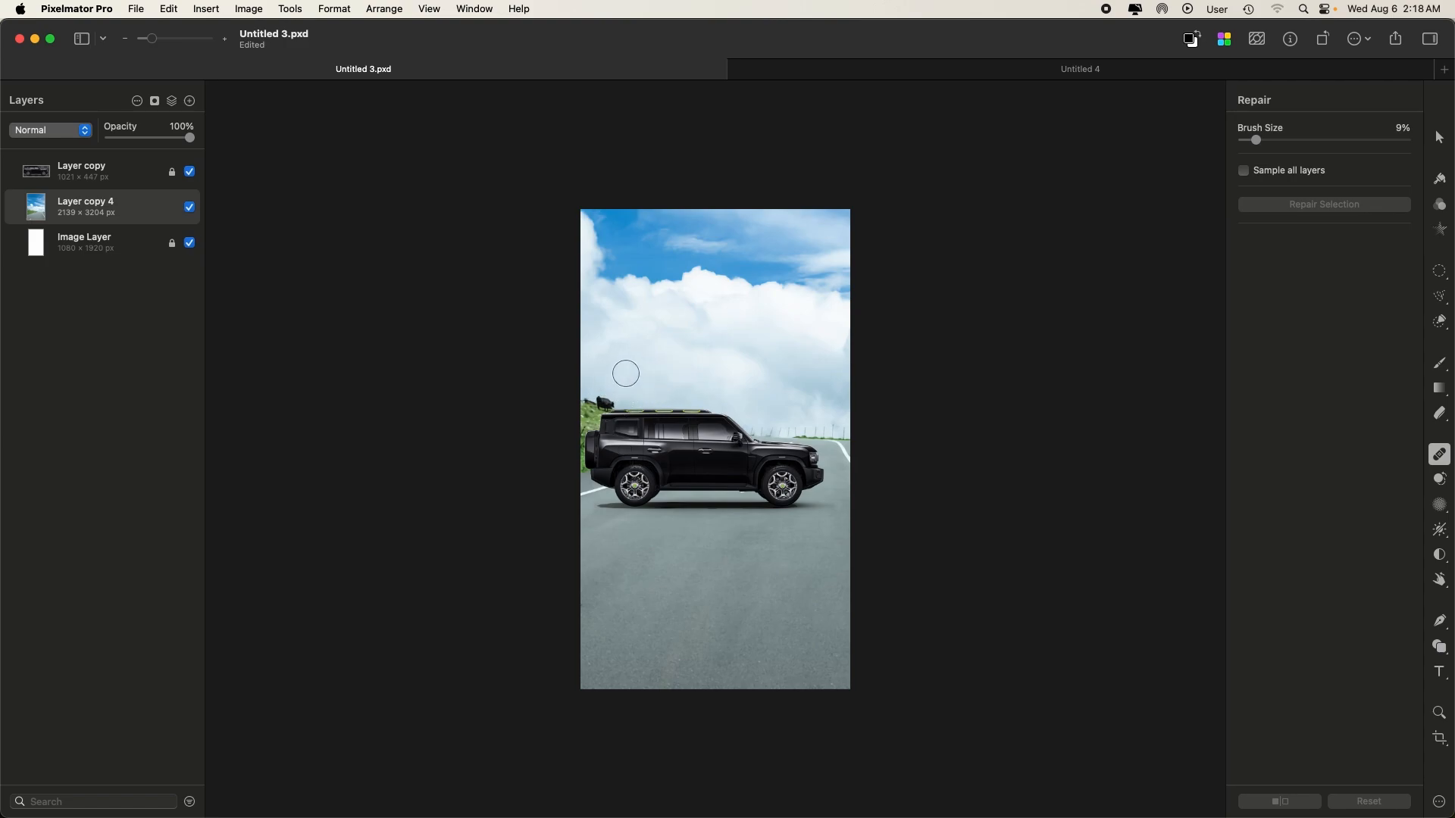
click(144, 180)
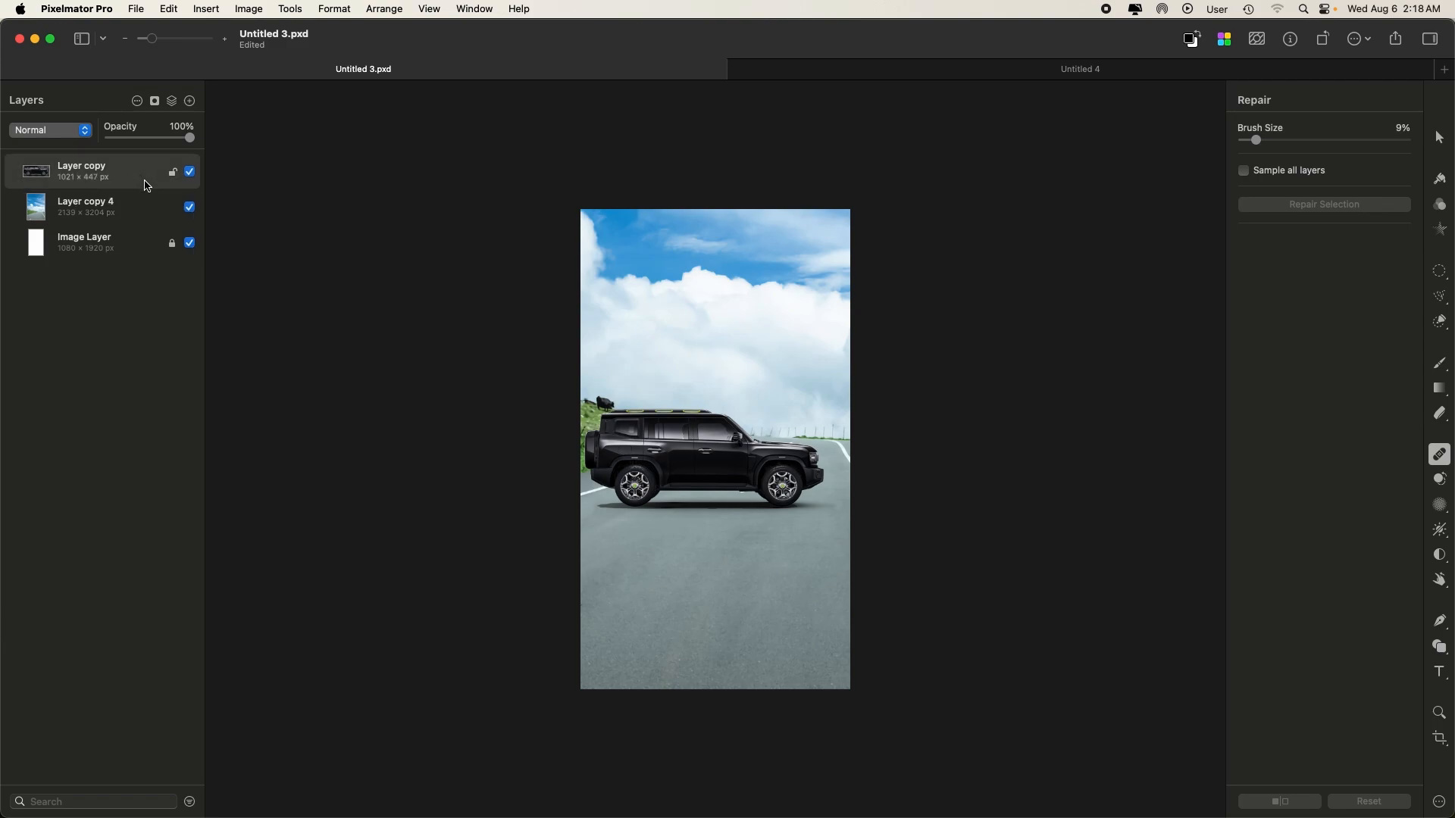
key(v)
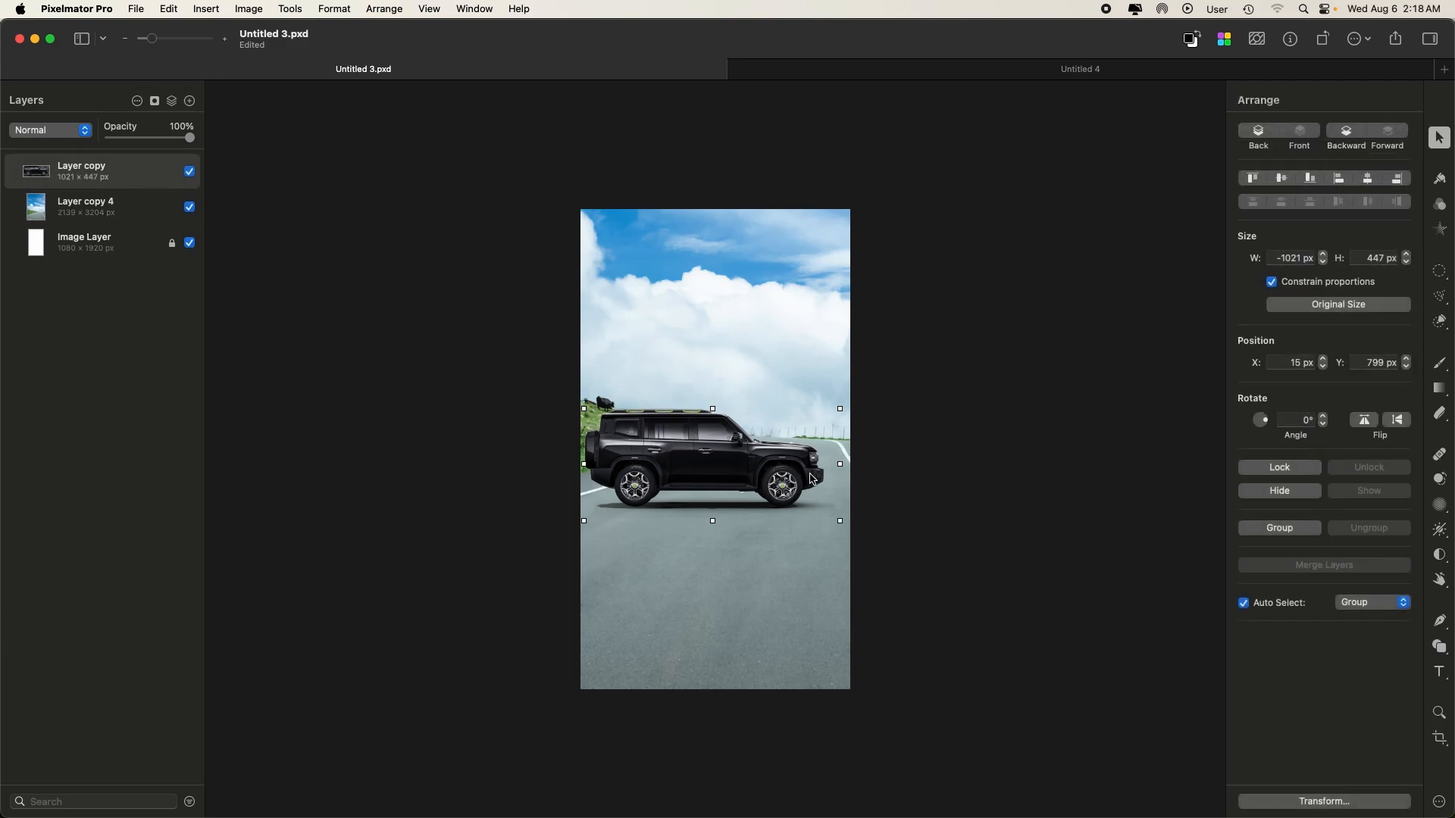
key(shift+Right)
key(shift+Right)
key(shift+Right)
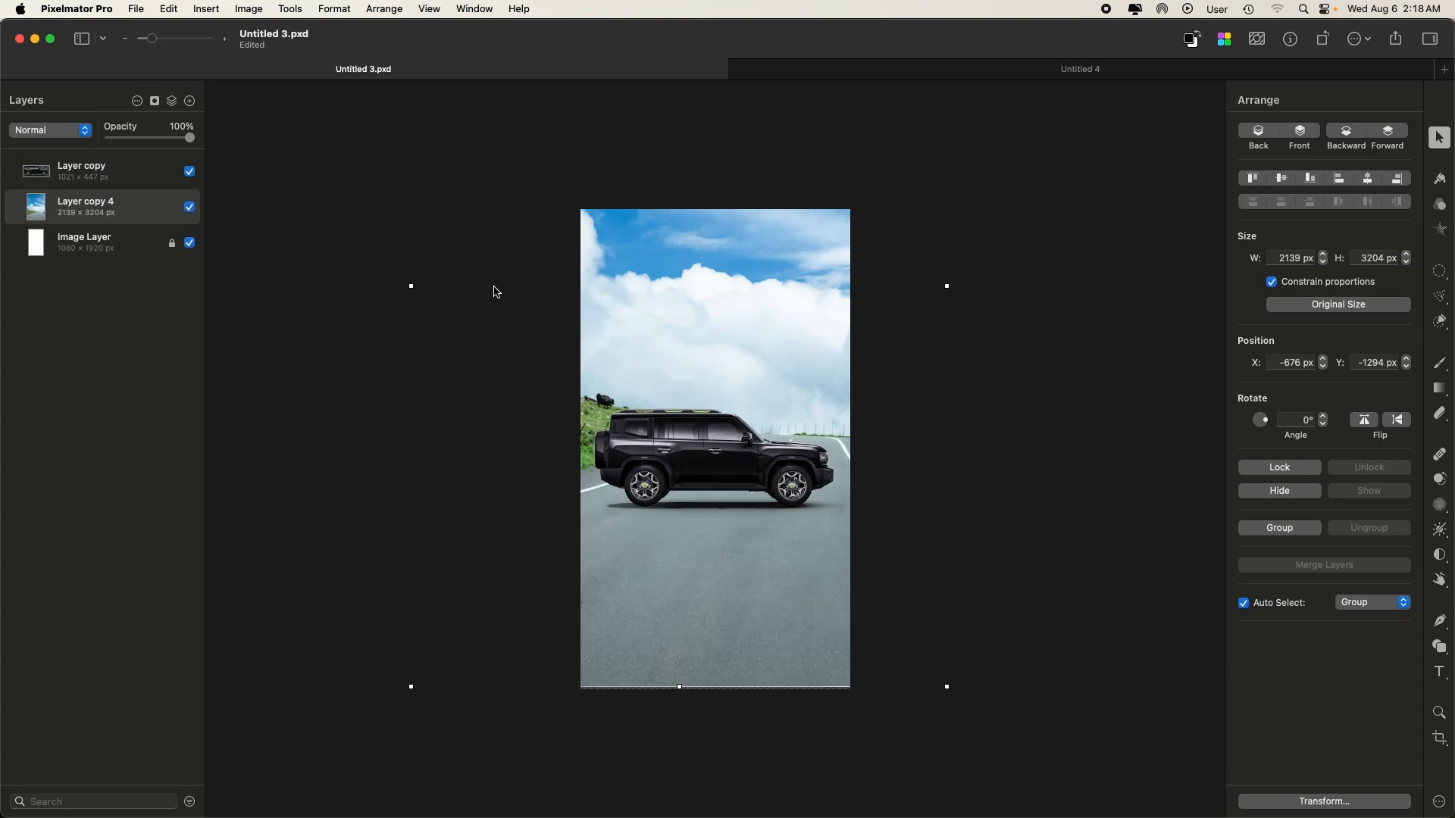
- Nudge the road photo down to a Y position of -1283 px and mask it with a 1080 × 1920 px rectangle
key(shift+Down)
key(Down)
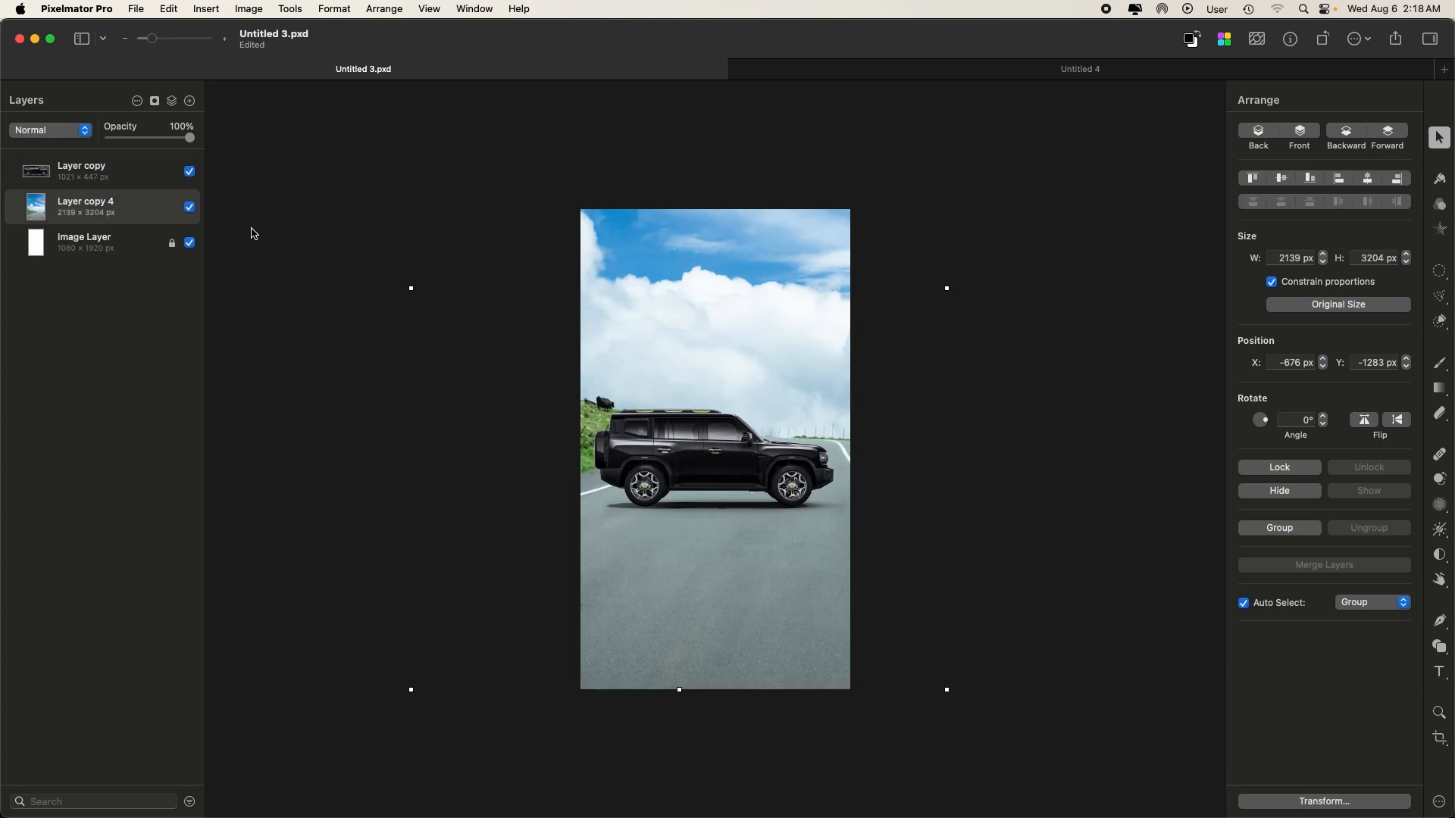
click(108, 245)
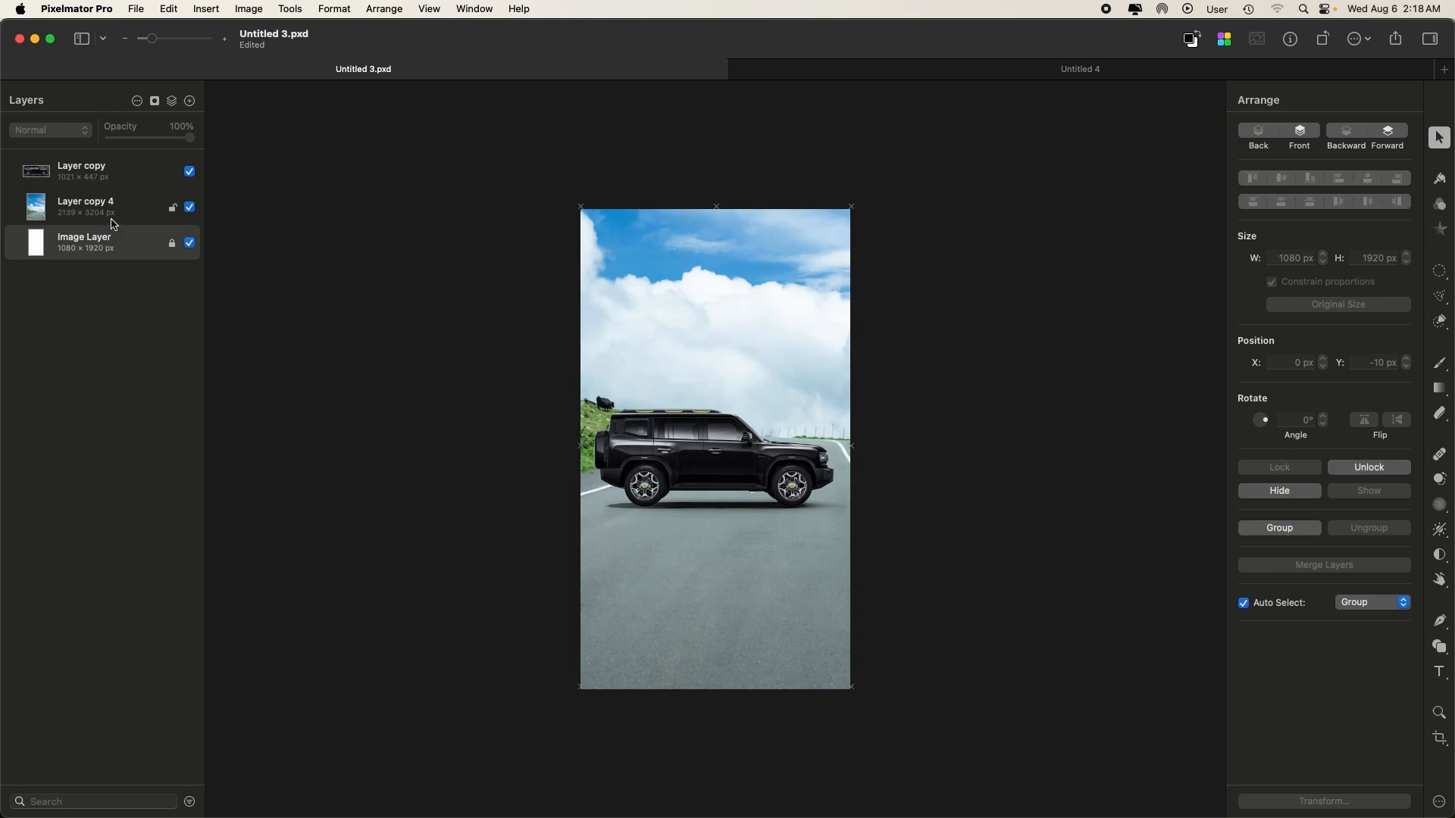
click(127, 209)
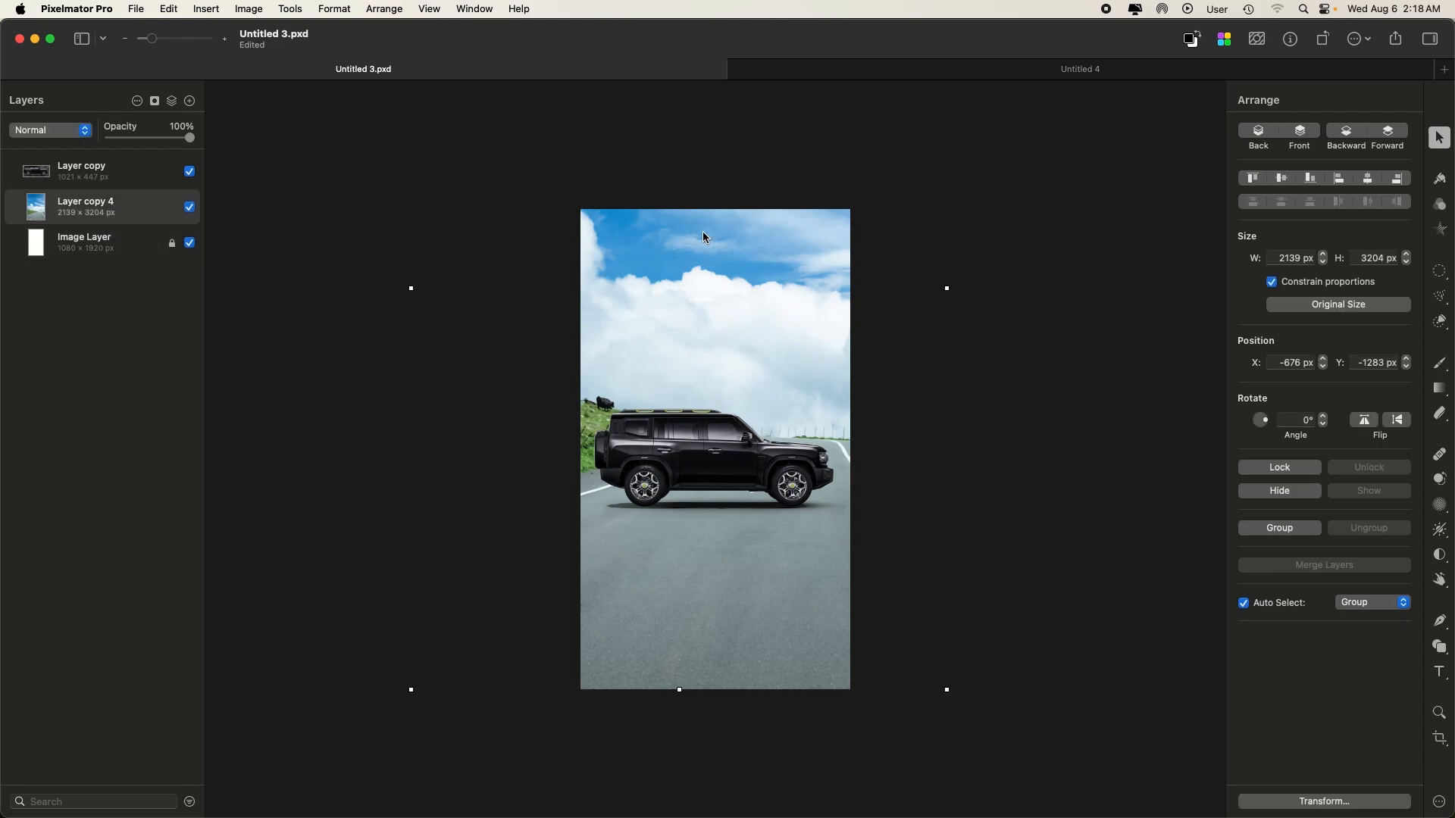
double_click(648, 230)
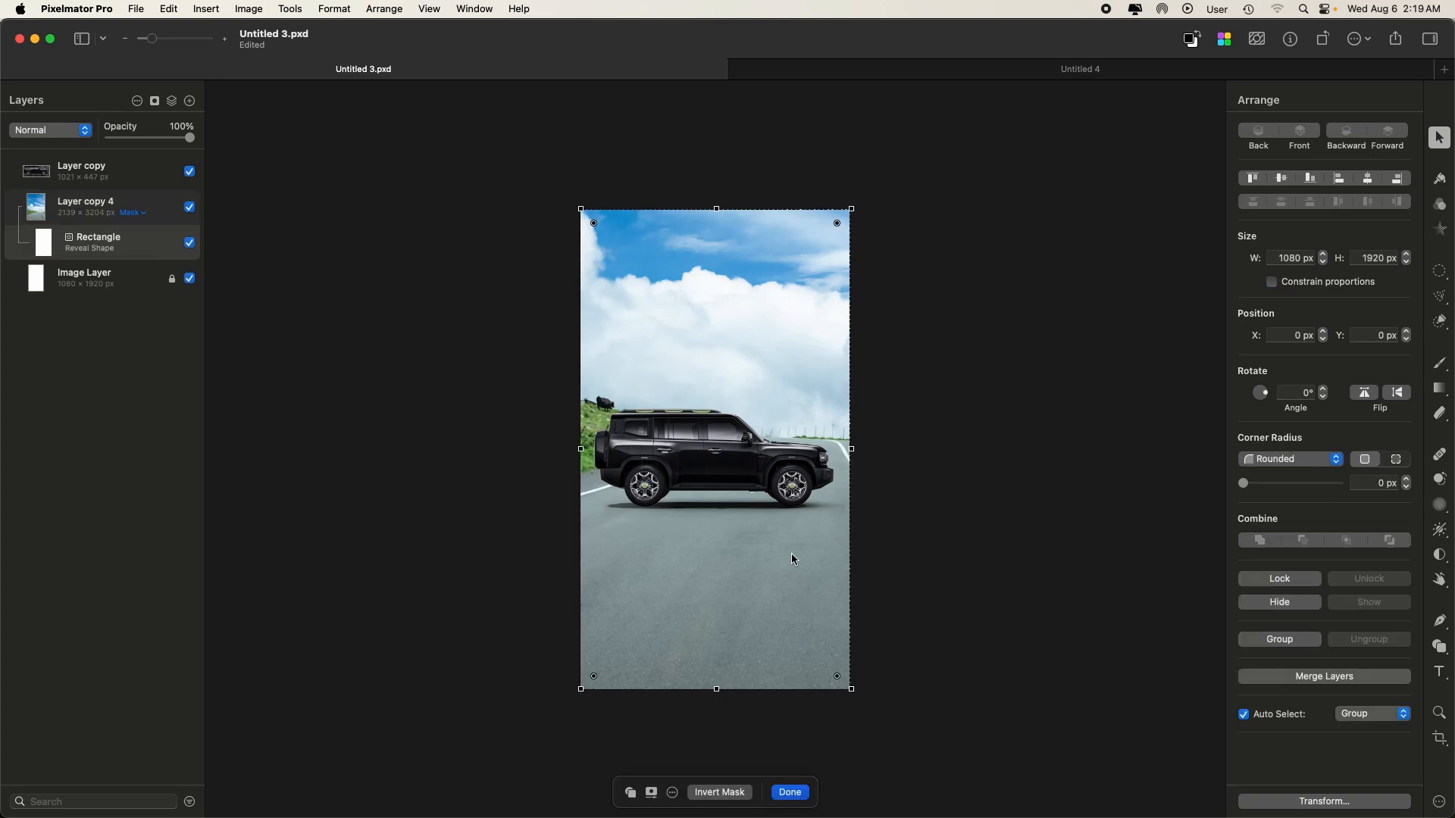
click(791, 793)
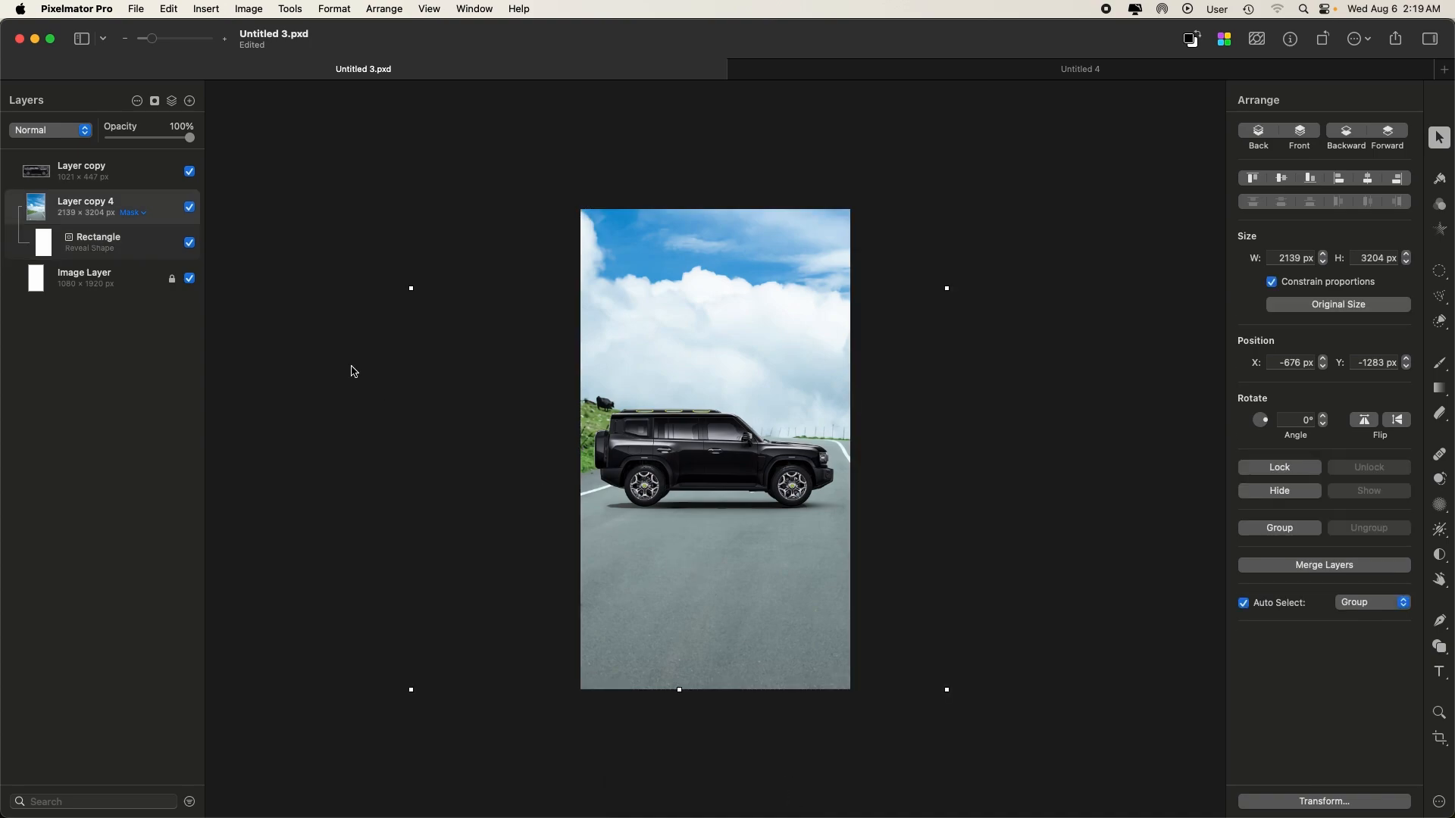
click(125, 241)
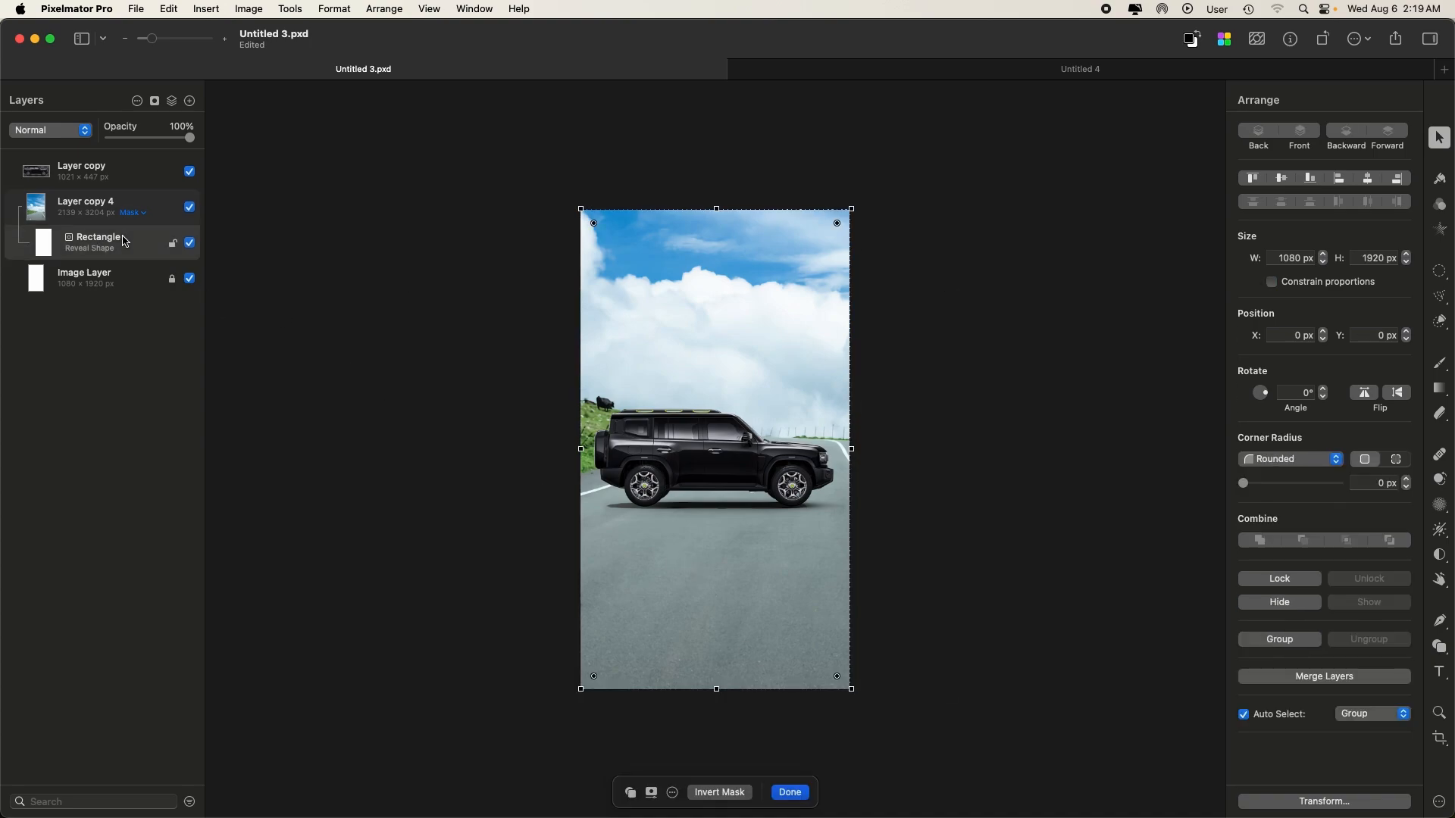
click(790, 793)
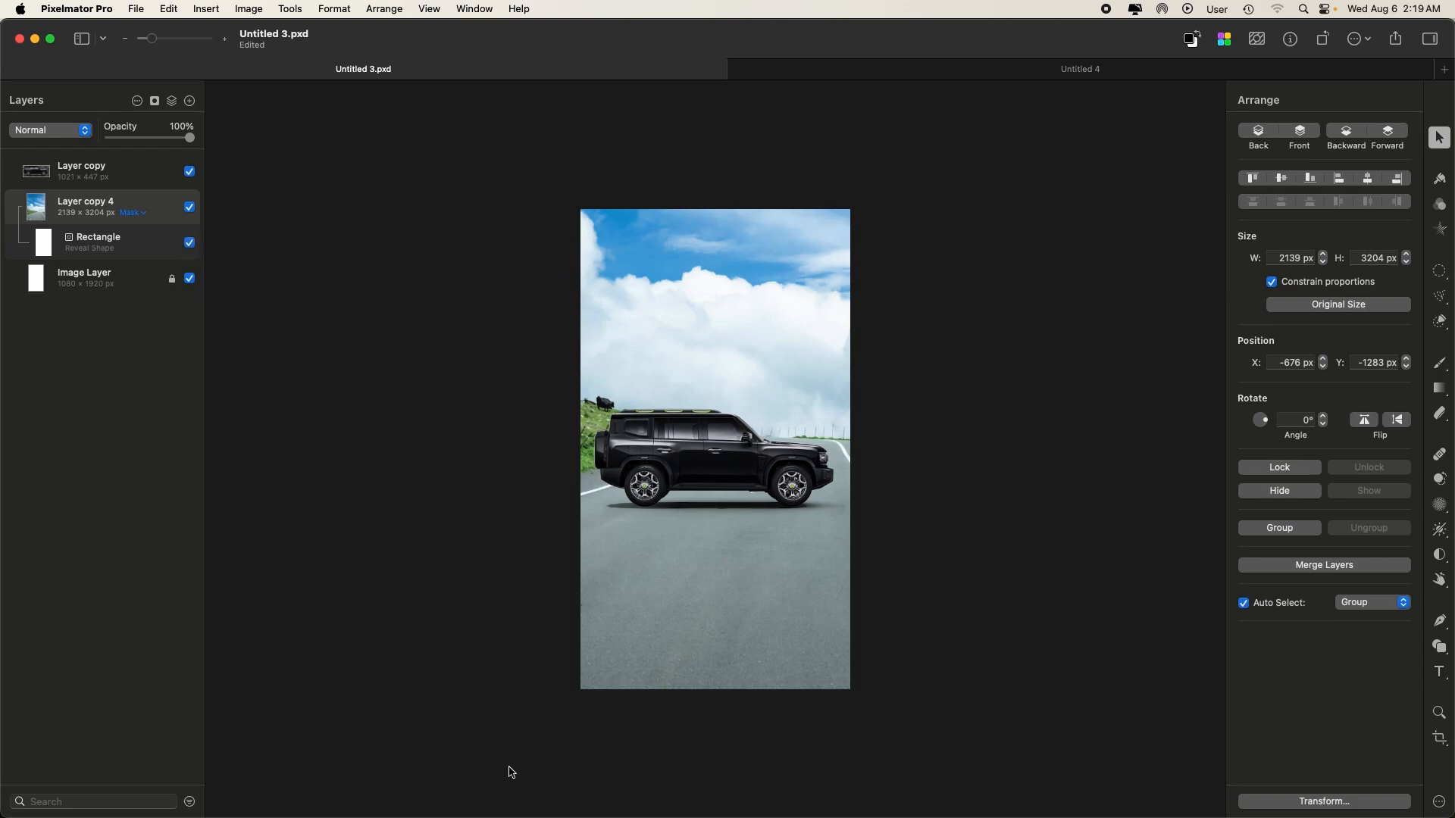
- Switch to Safari and copy the Unsplash photo of a muddy road with puddles, a tree stump and pine trees
key(super+equal)
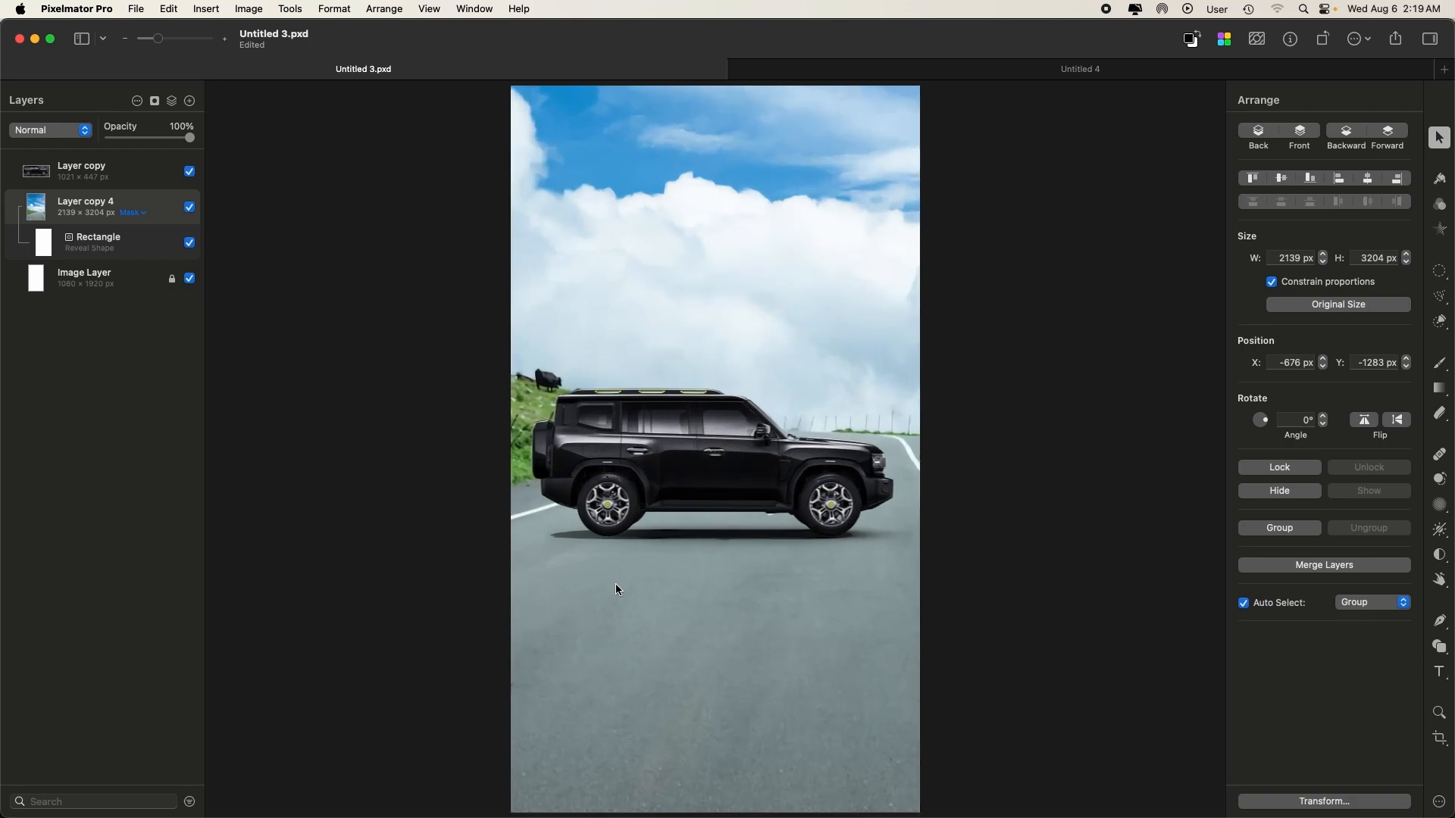
mouse_move(265, 804)
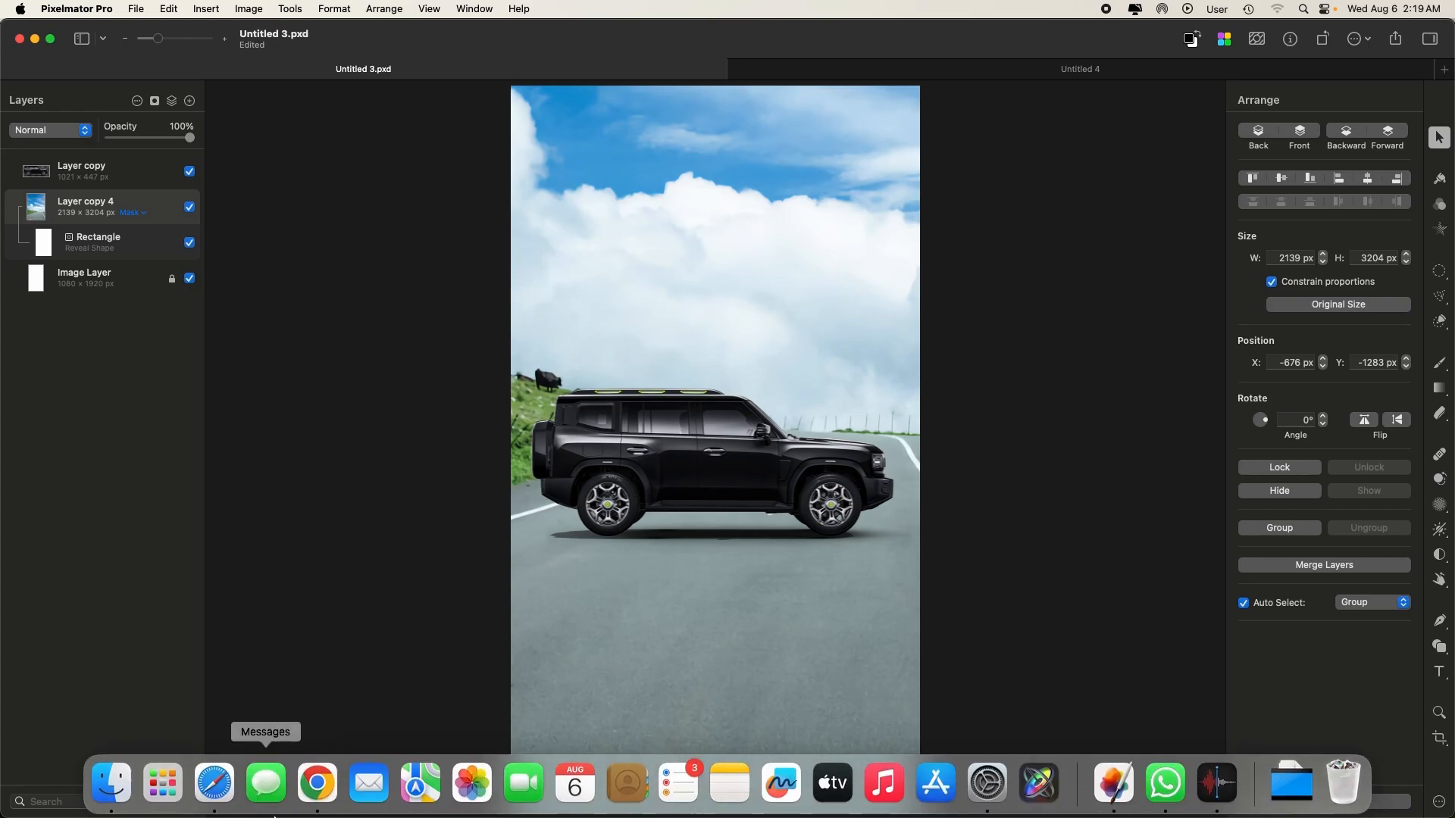
click(216, 796)
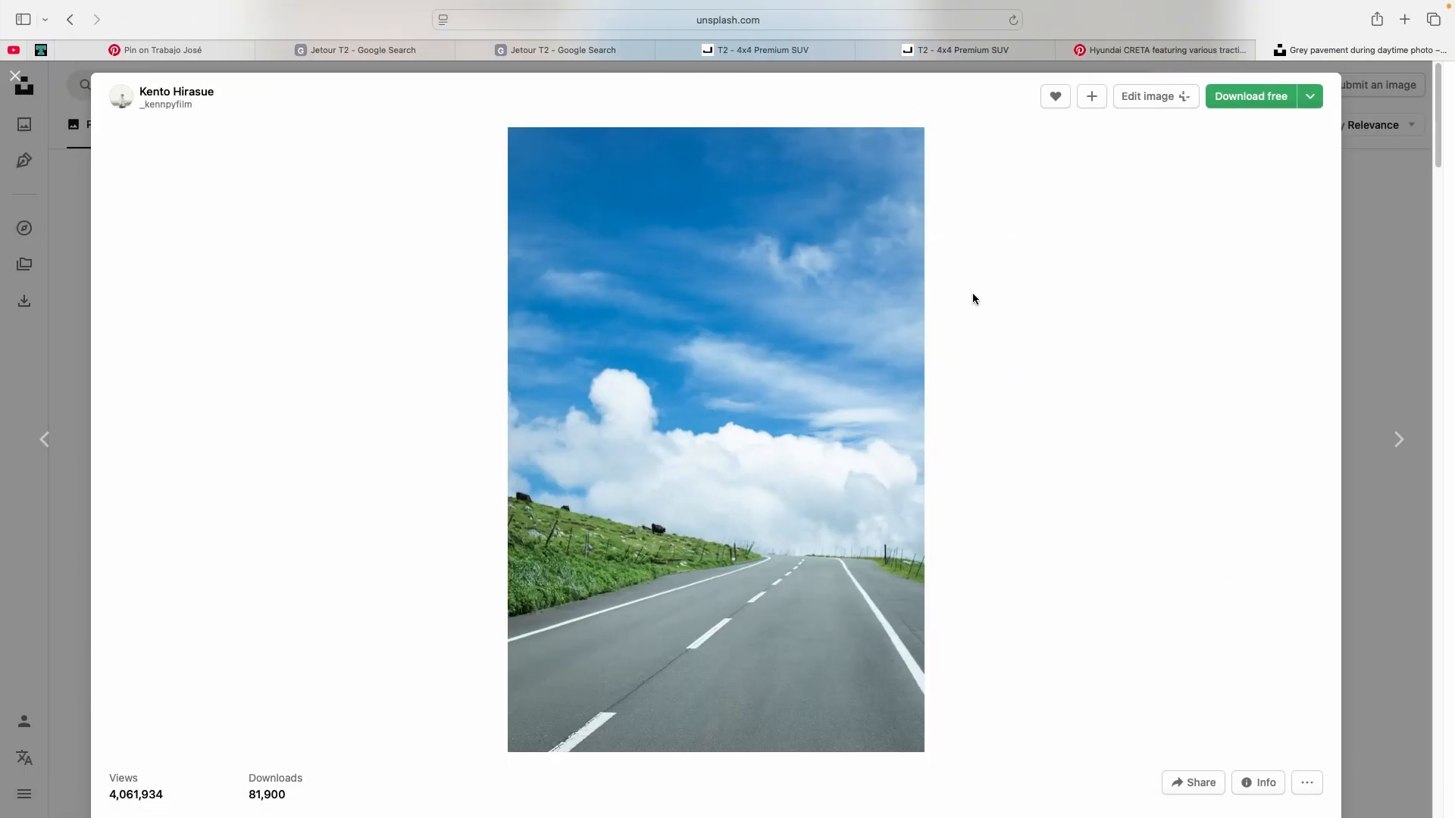
click(1393, 175)
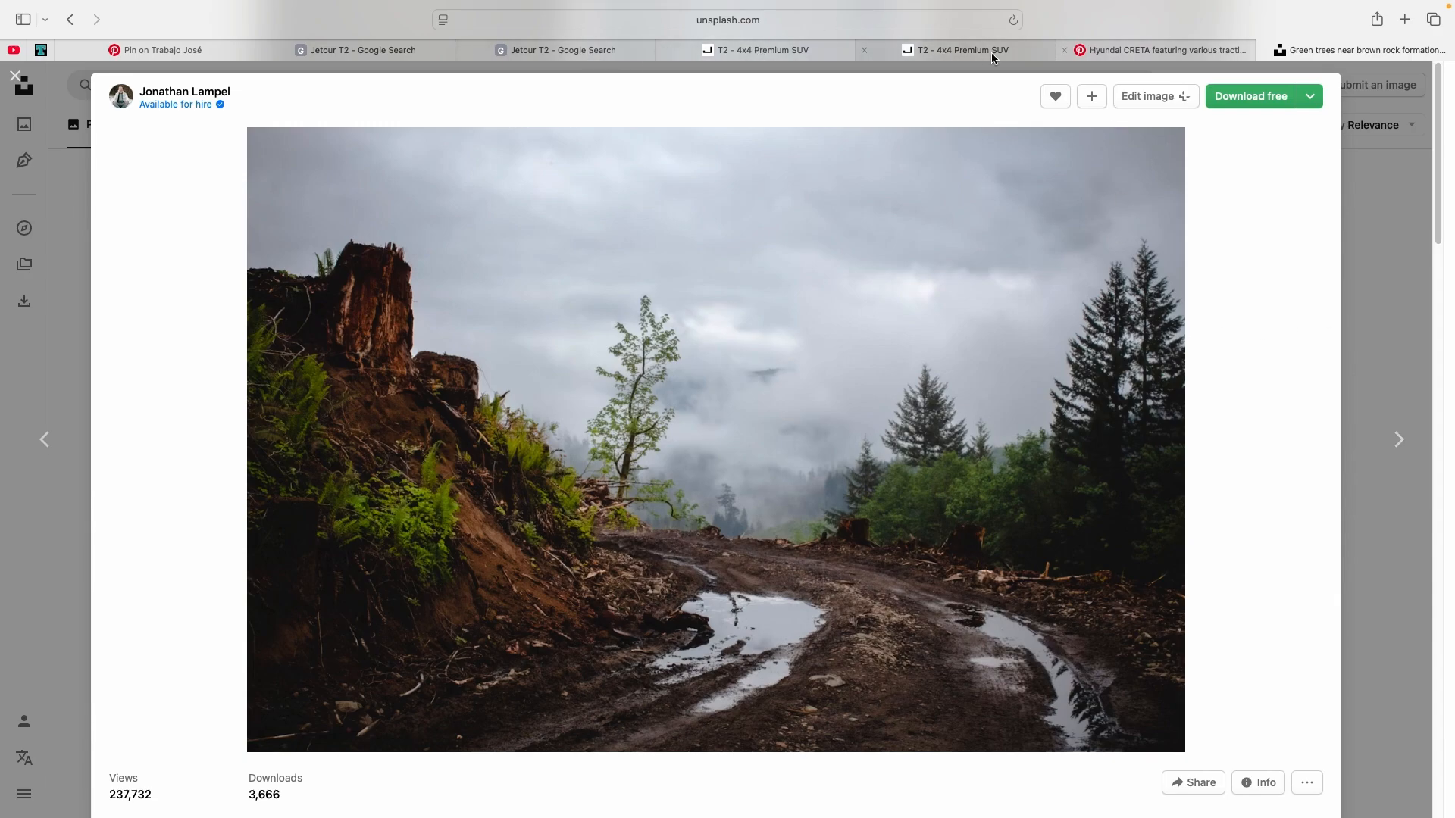
mouse_move(1216, 792)
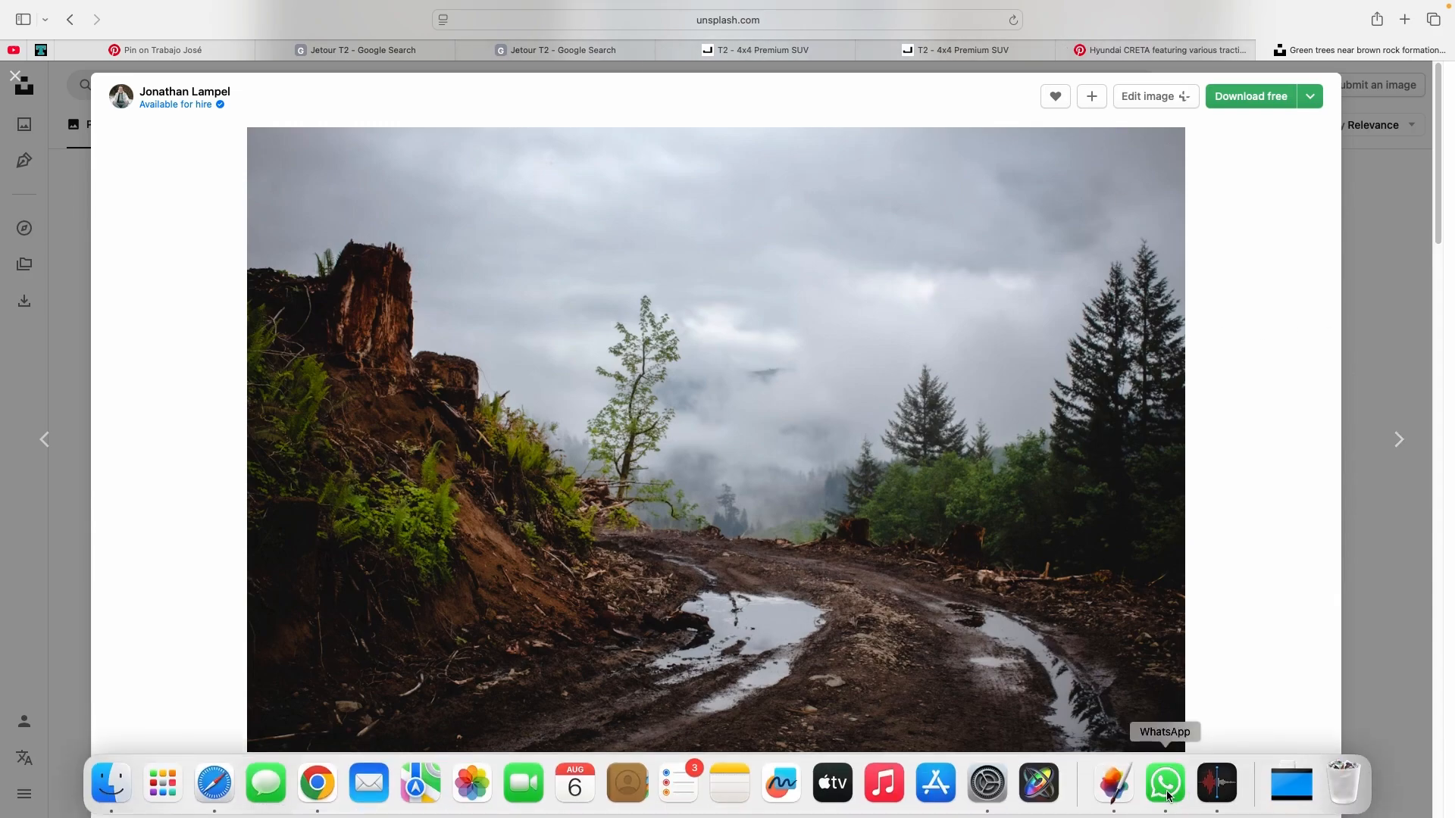
- Return to Pixelmator Pro, hide the asphalt road photo and the car layer, and paste the muddy road photo between them
click(1114, 781)
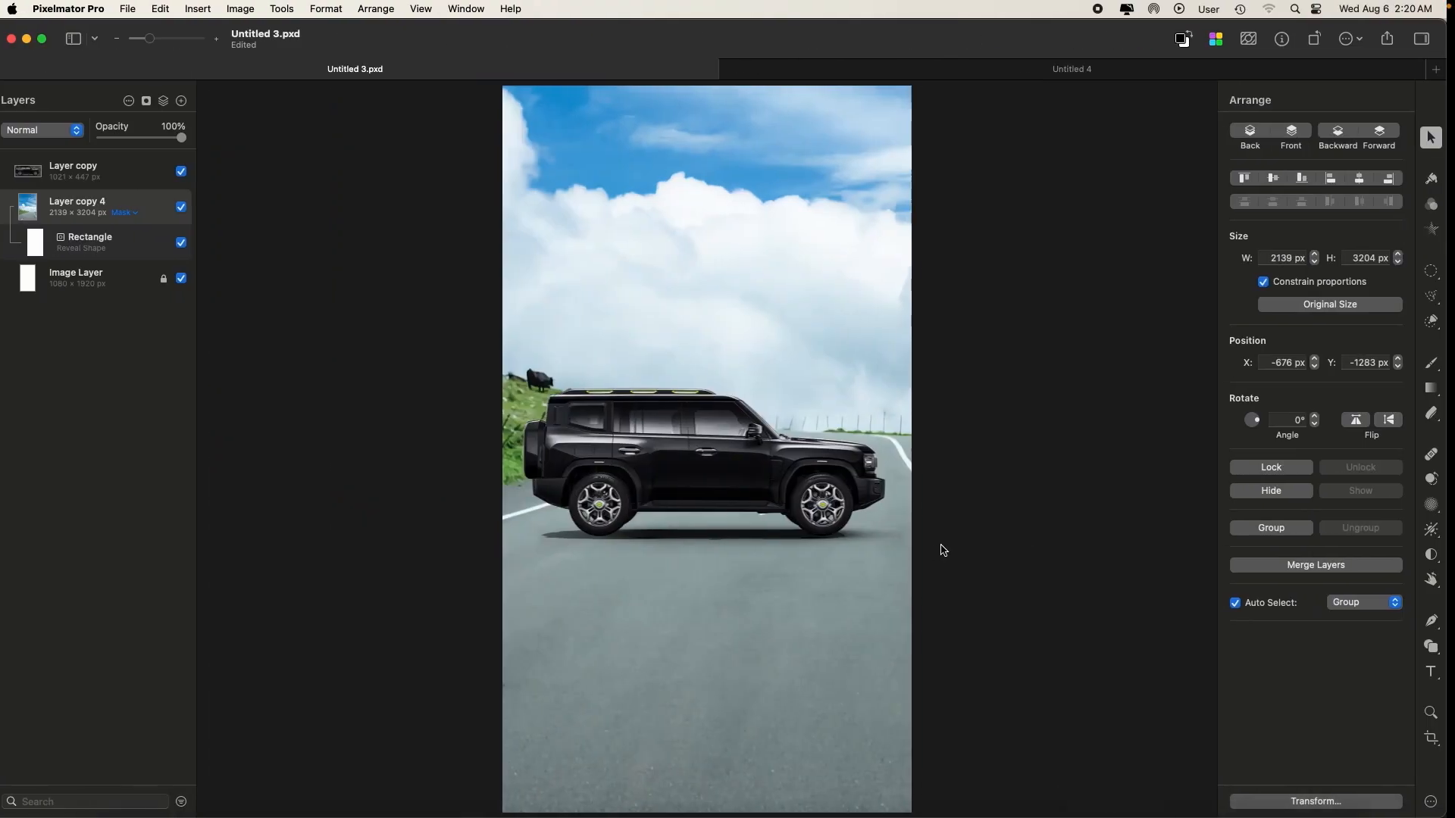
click(189, 208)
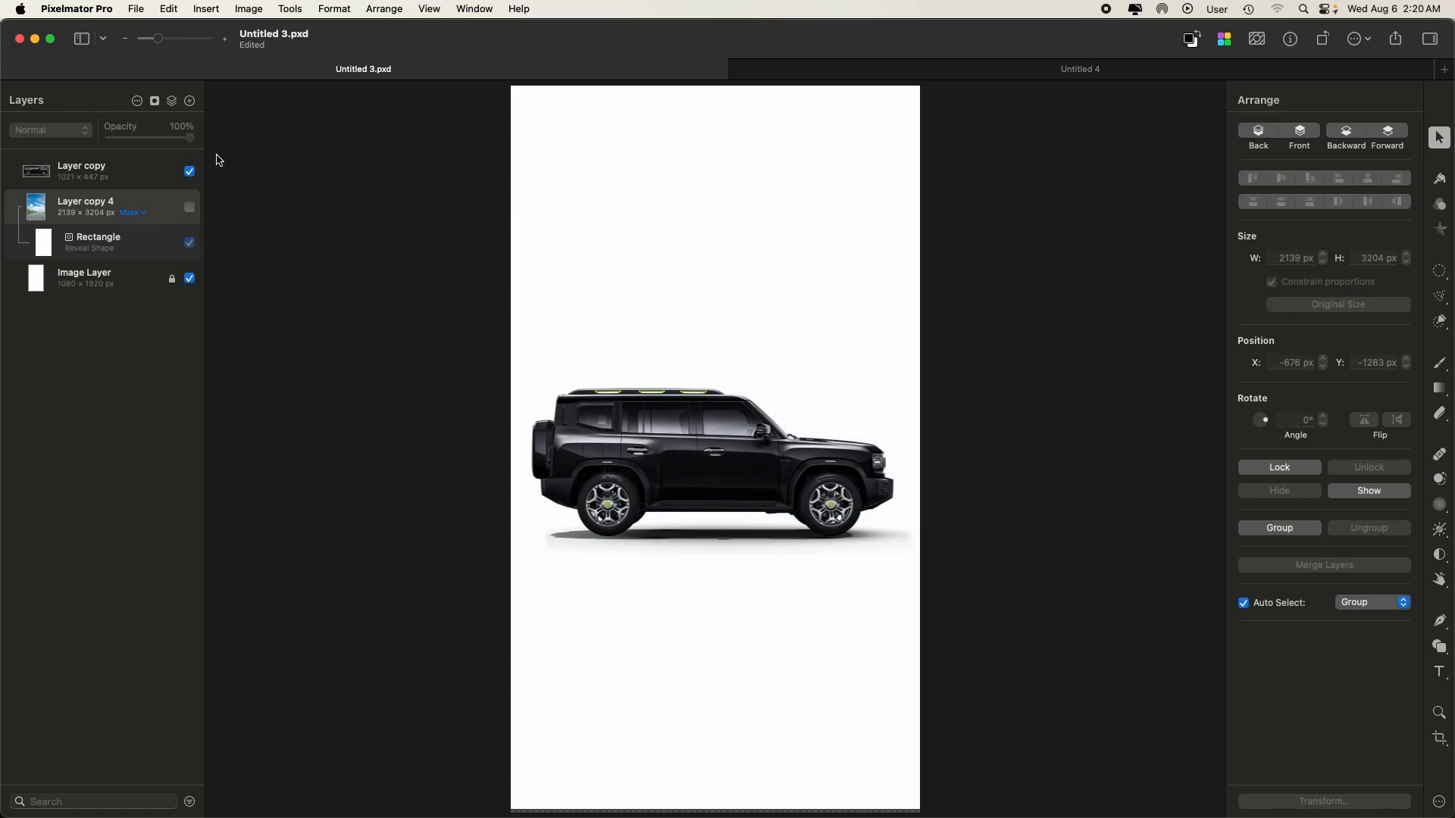
click(190, 172)
key(super+v)
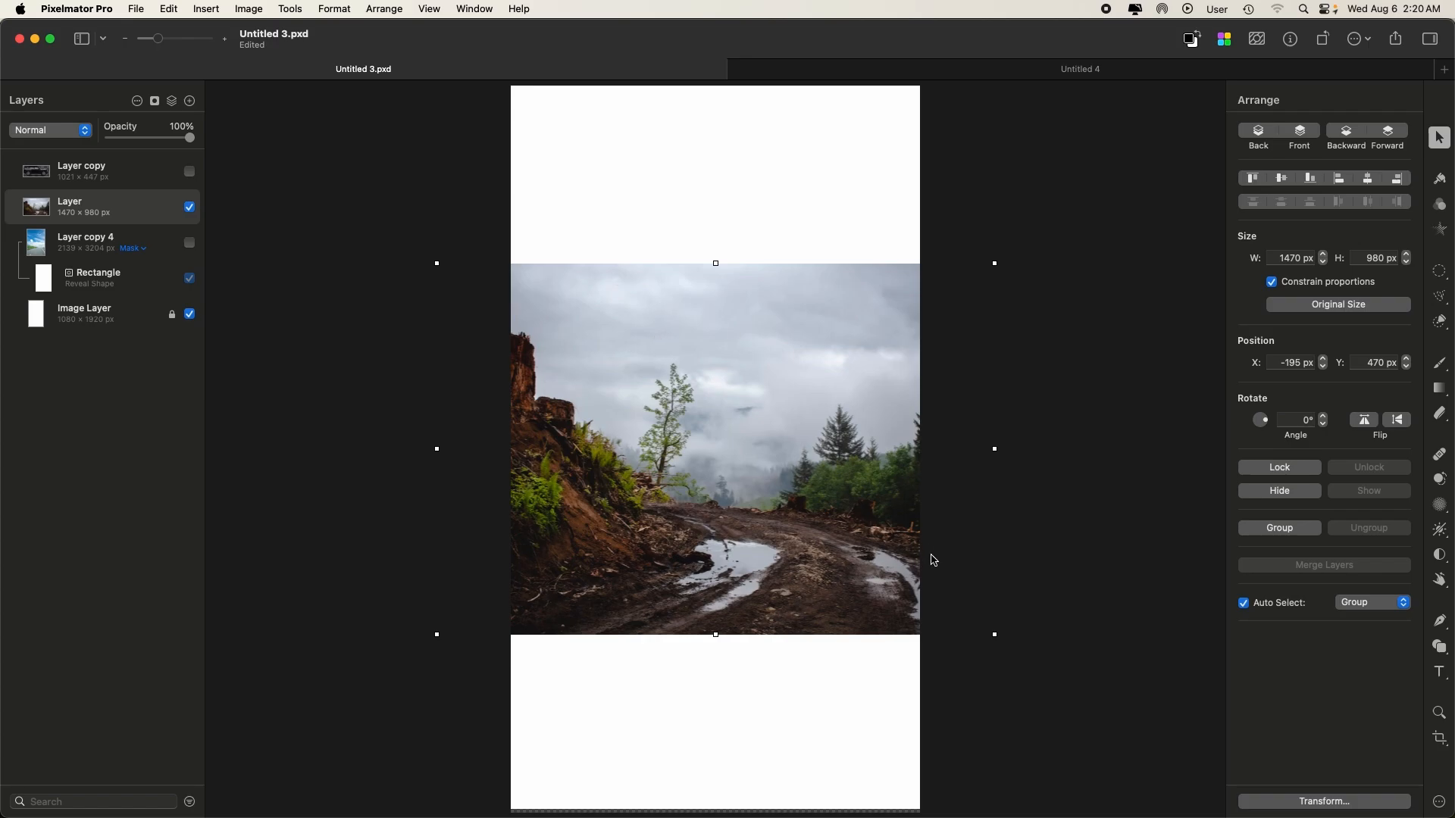
- Switch to Safari and copy the forest dirt road photo with green trees from the Unsplash muddy road results
mouse_move(748, 815)
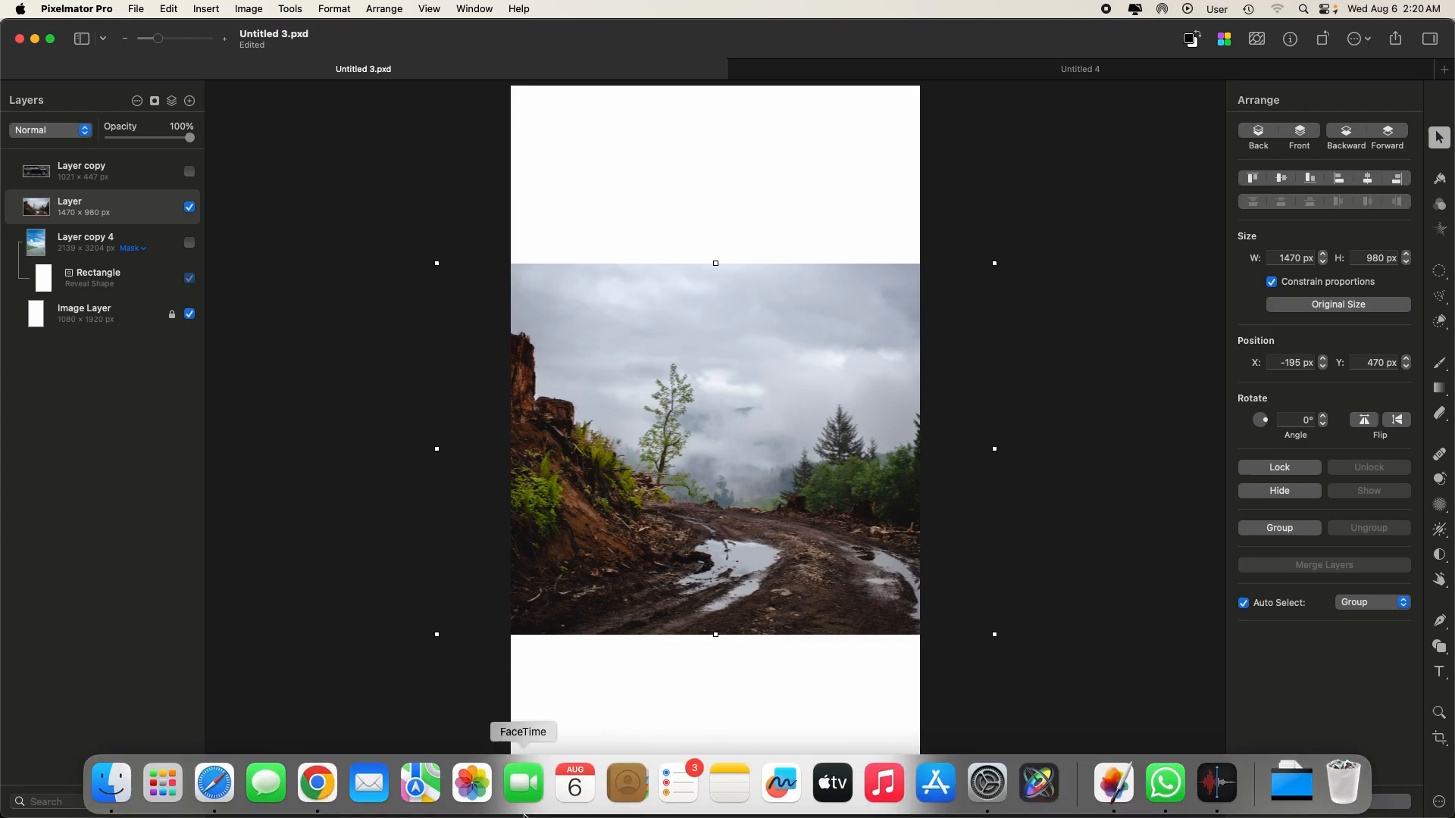
click(226, 797)
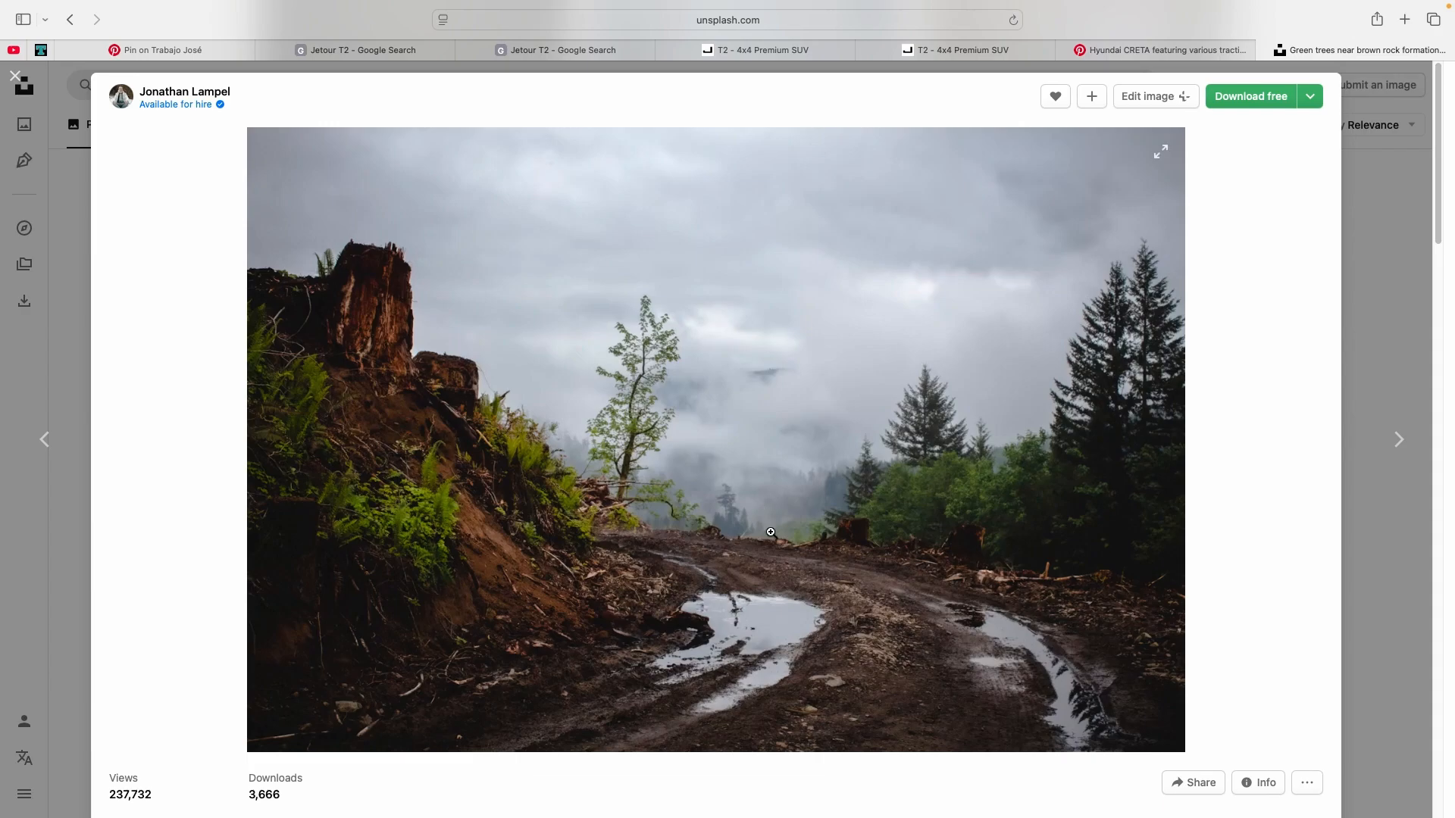
click(1373, 183)
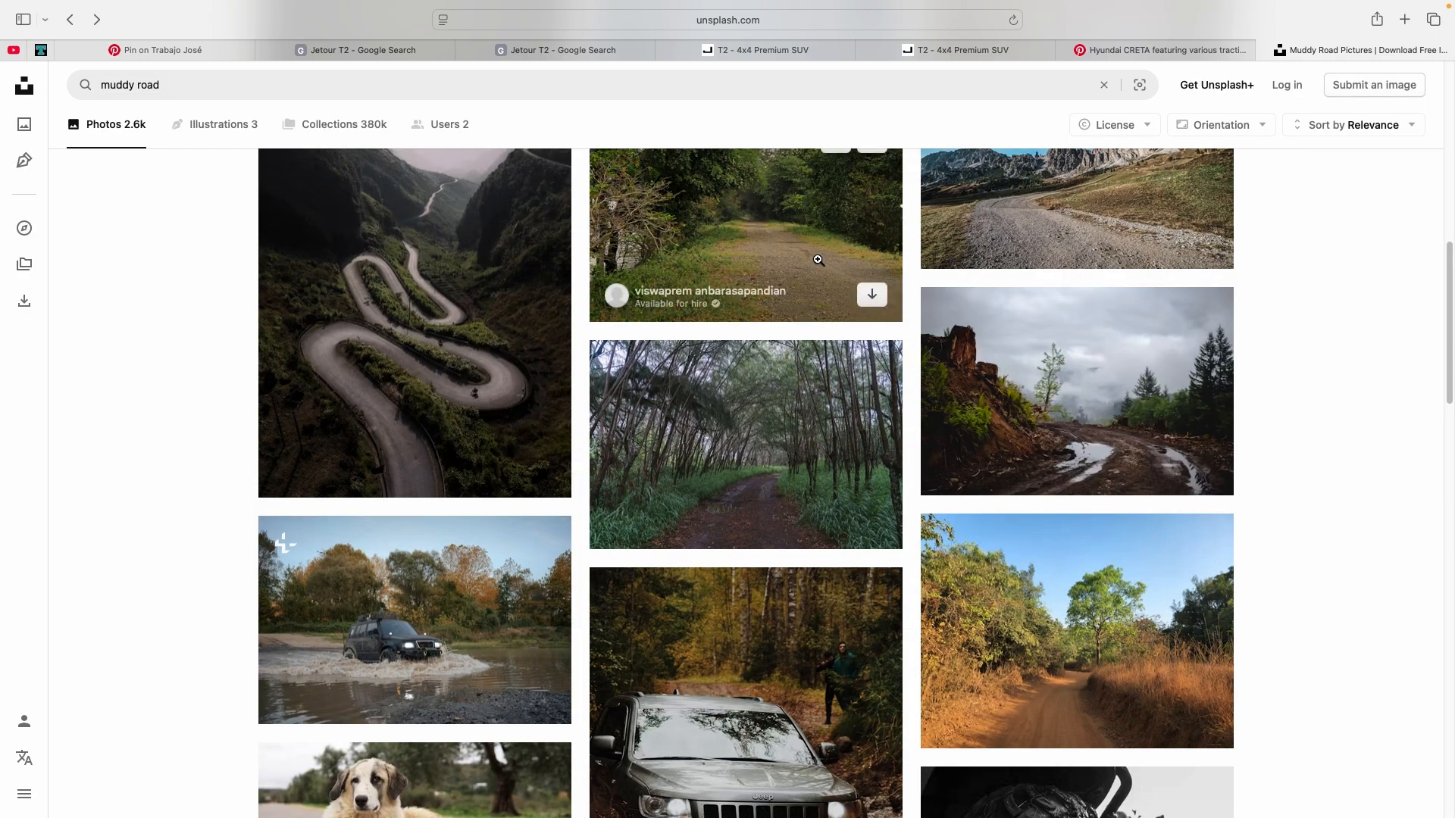
scroll(752, 337, up, 1)
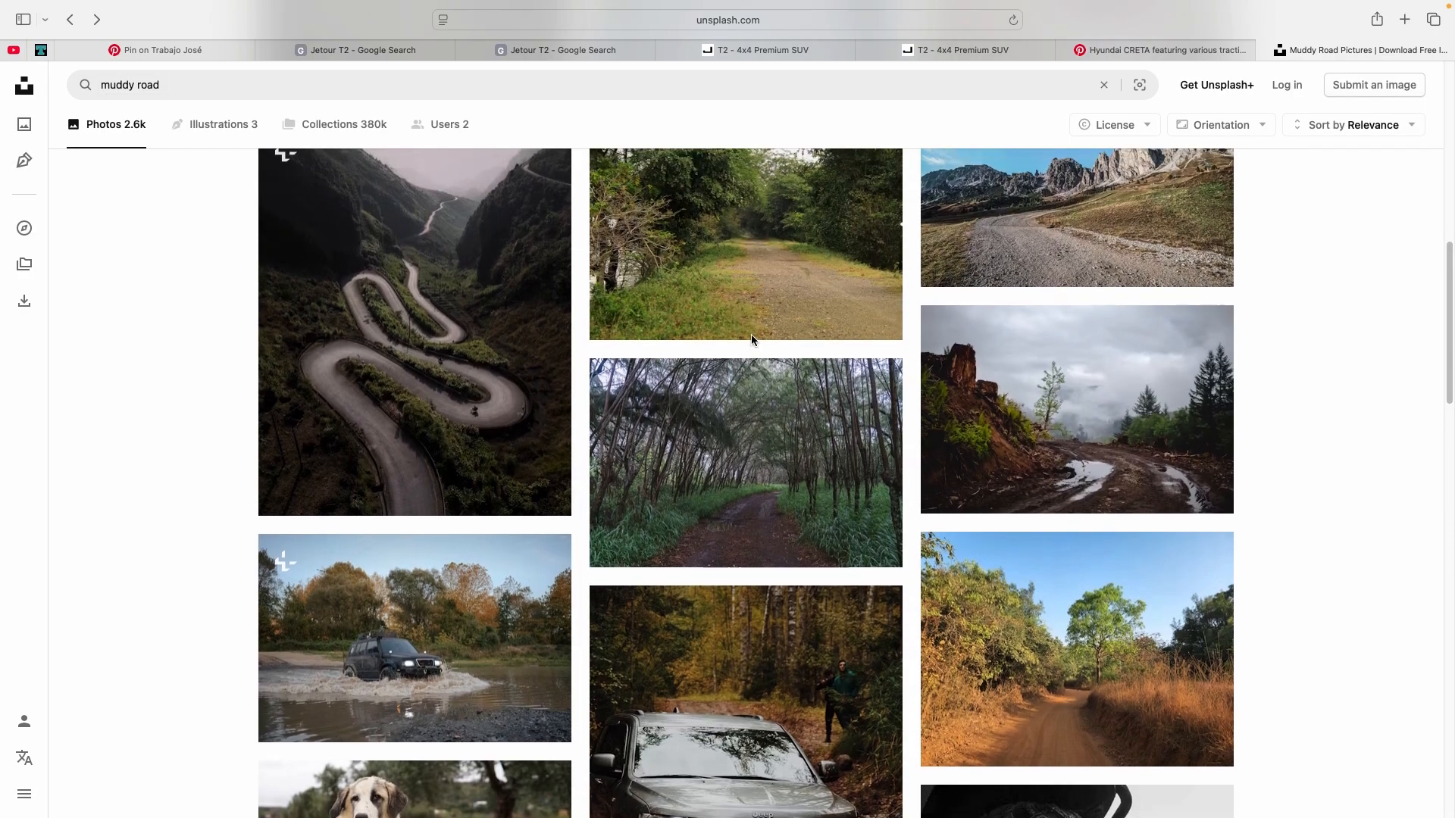
scroll(752, 335, up, 5)
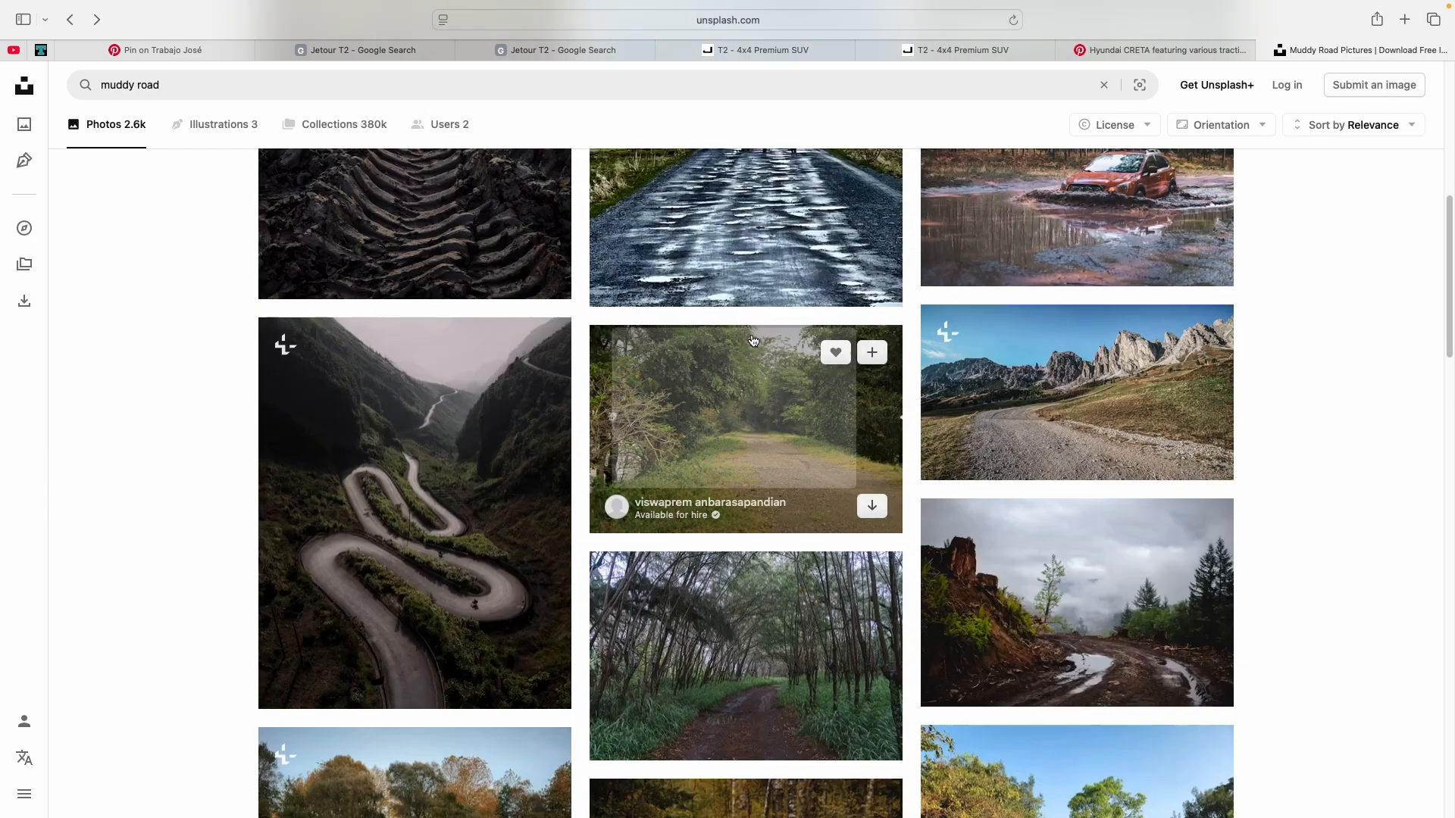
scroll(752, 335, up, 5)
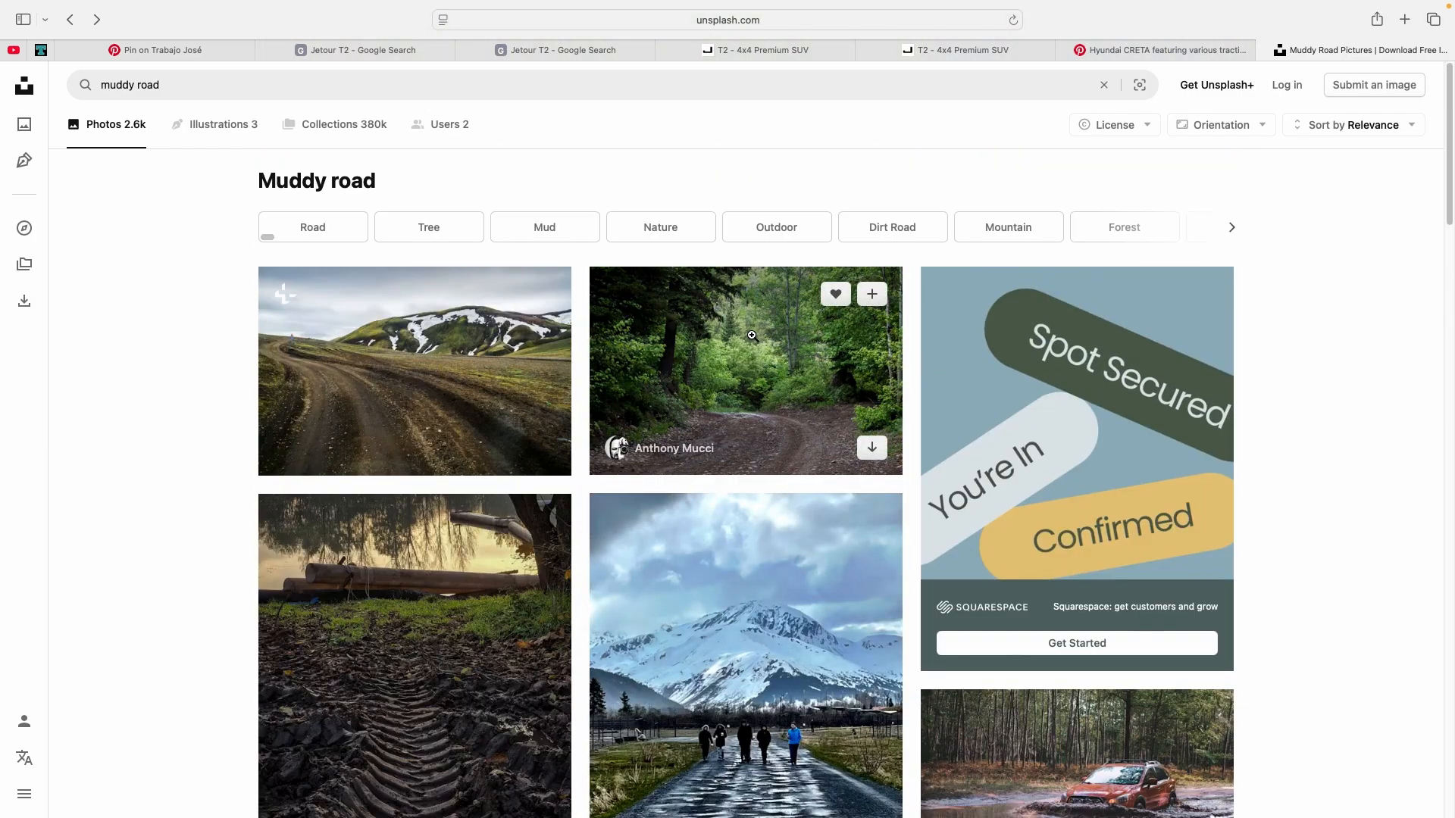
scroll(743, 309, down, 2)
scroll(746, 311, up, 2)
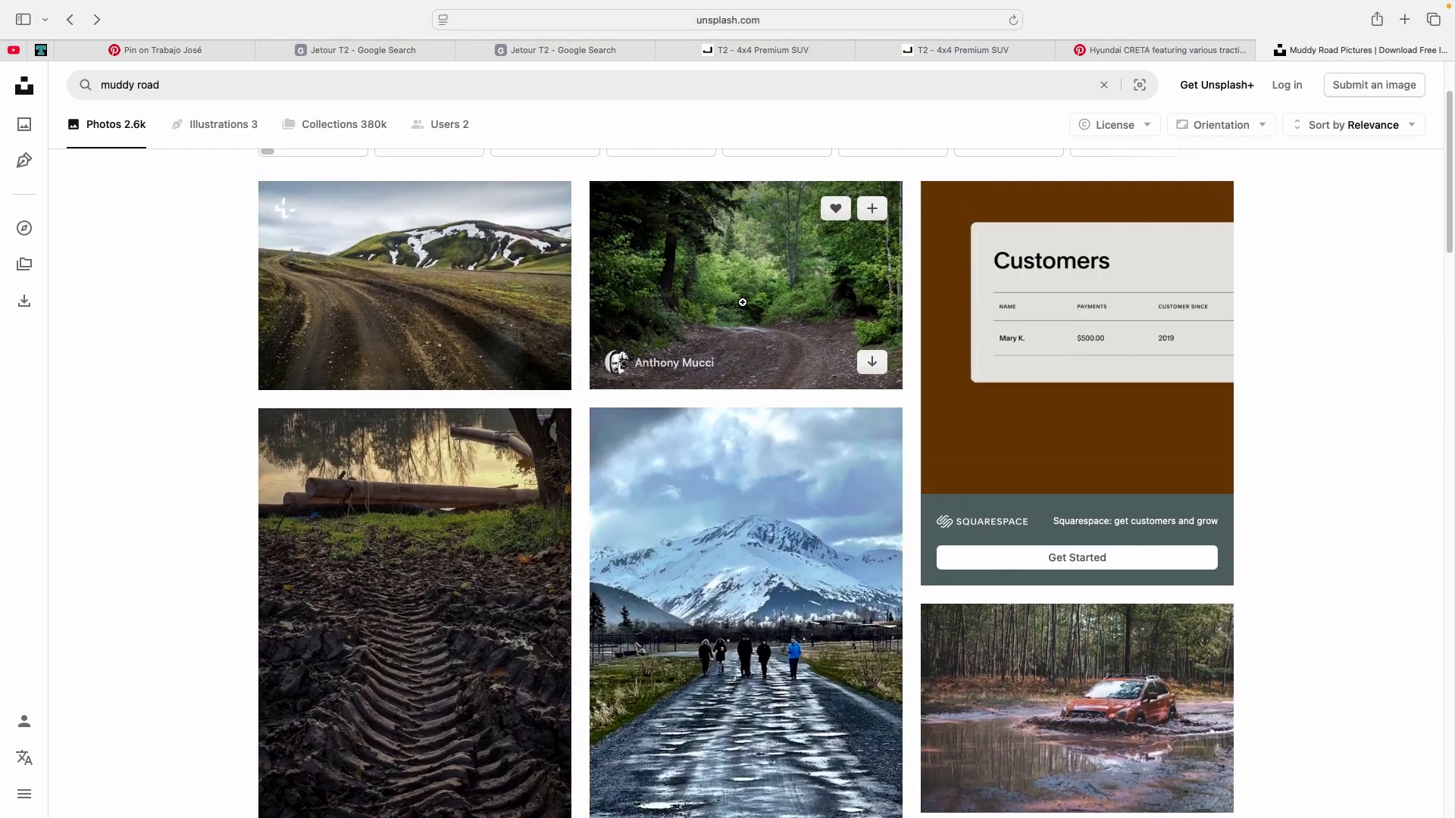
click(784, 319)
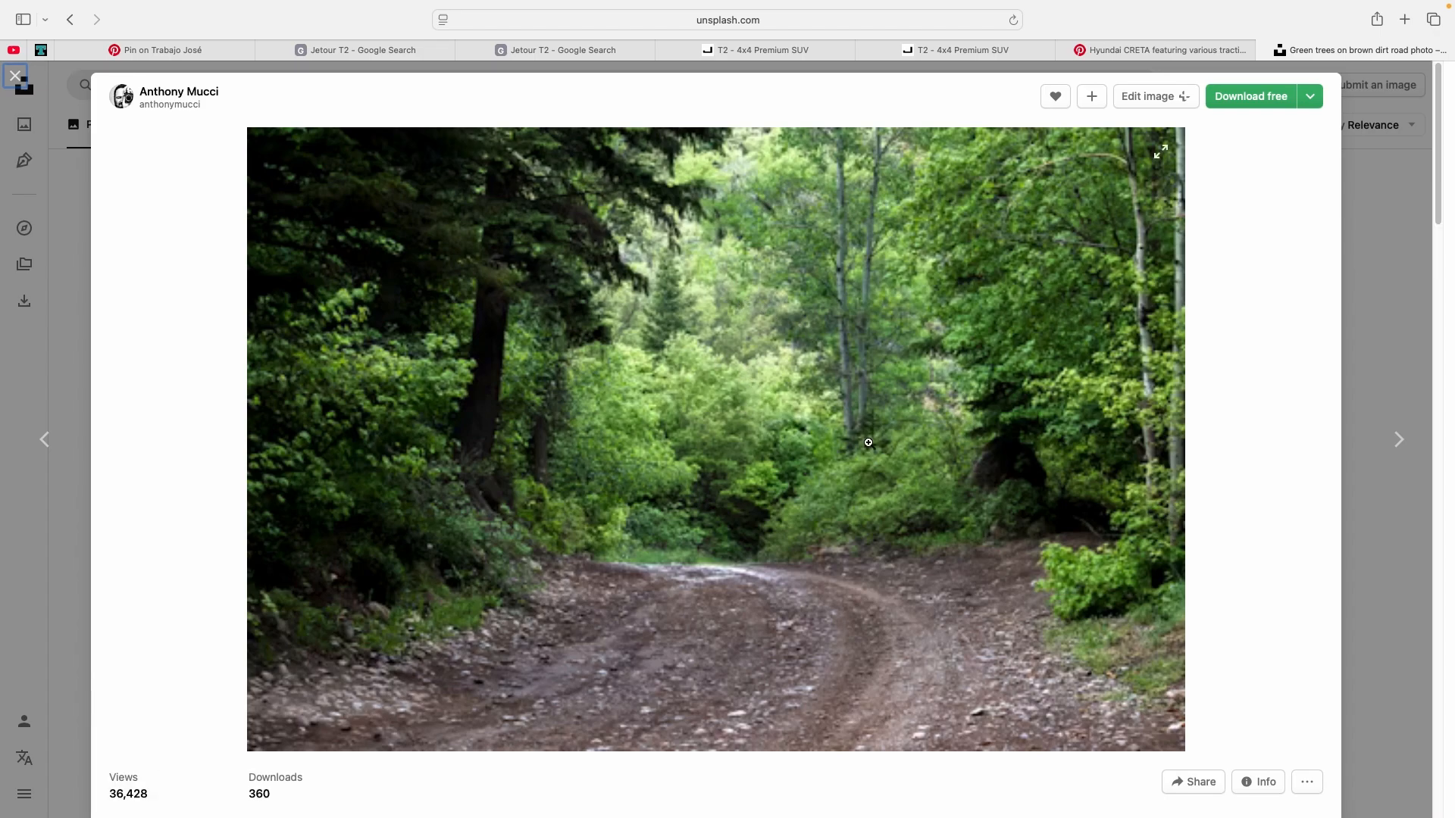
right_click(747, 391)
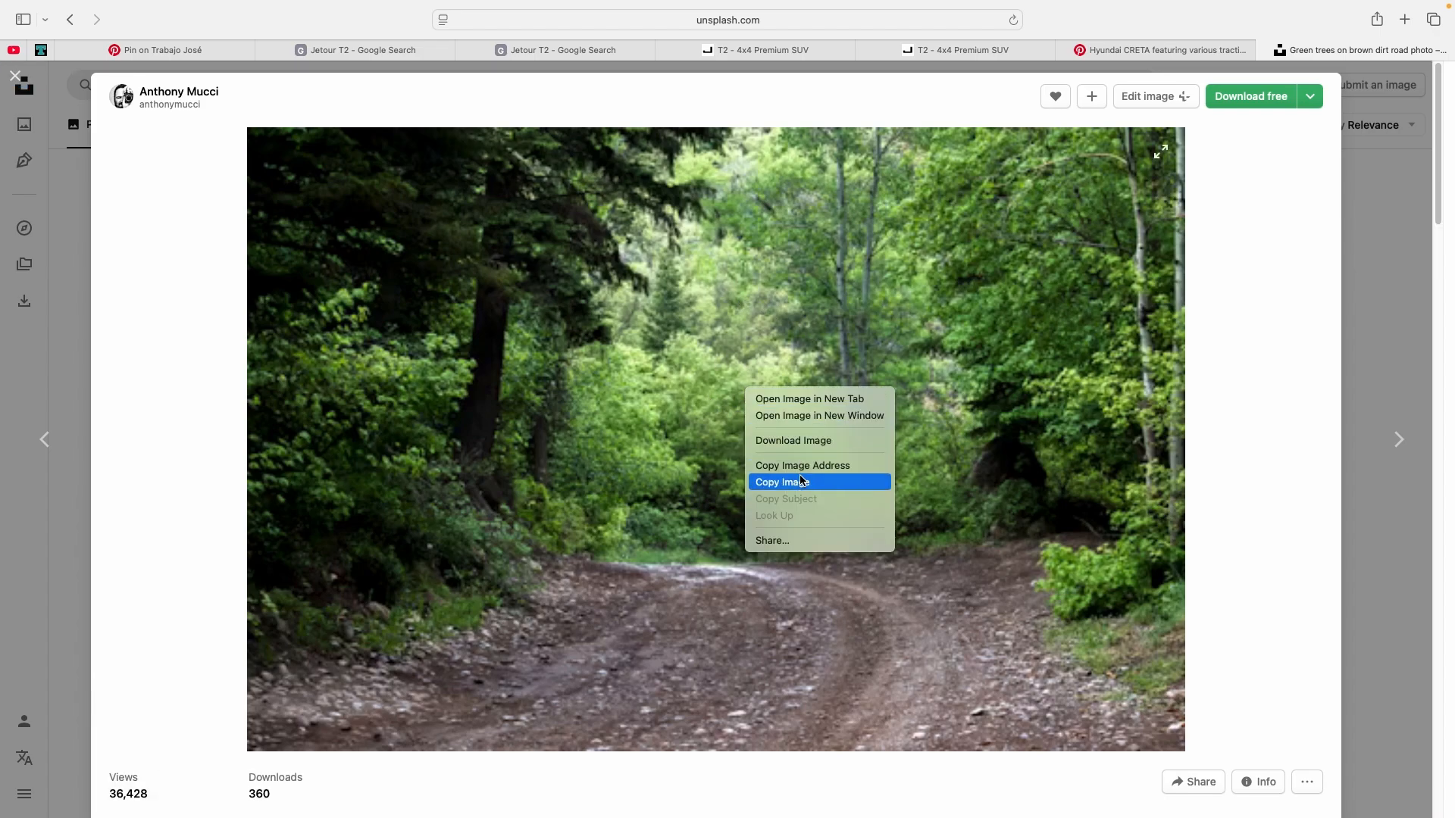
click(801, 483)
- Return to Pixelmator Pro, create a new document from the copied forest road photo and enlarge it with Super Resolution
mouse_move(1217, 799)
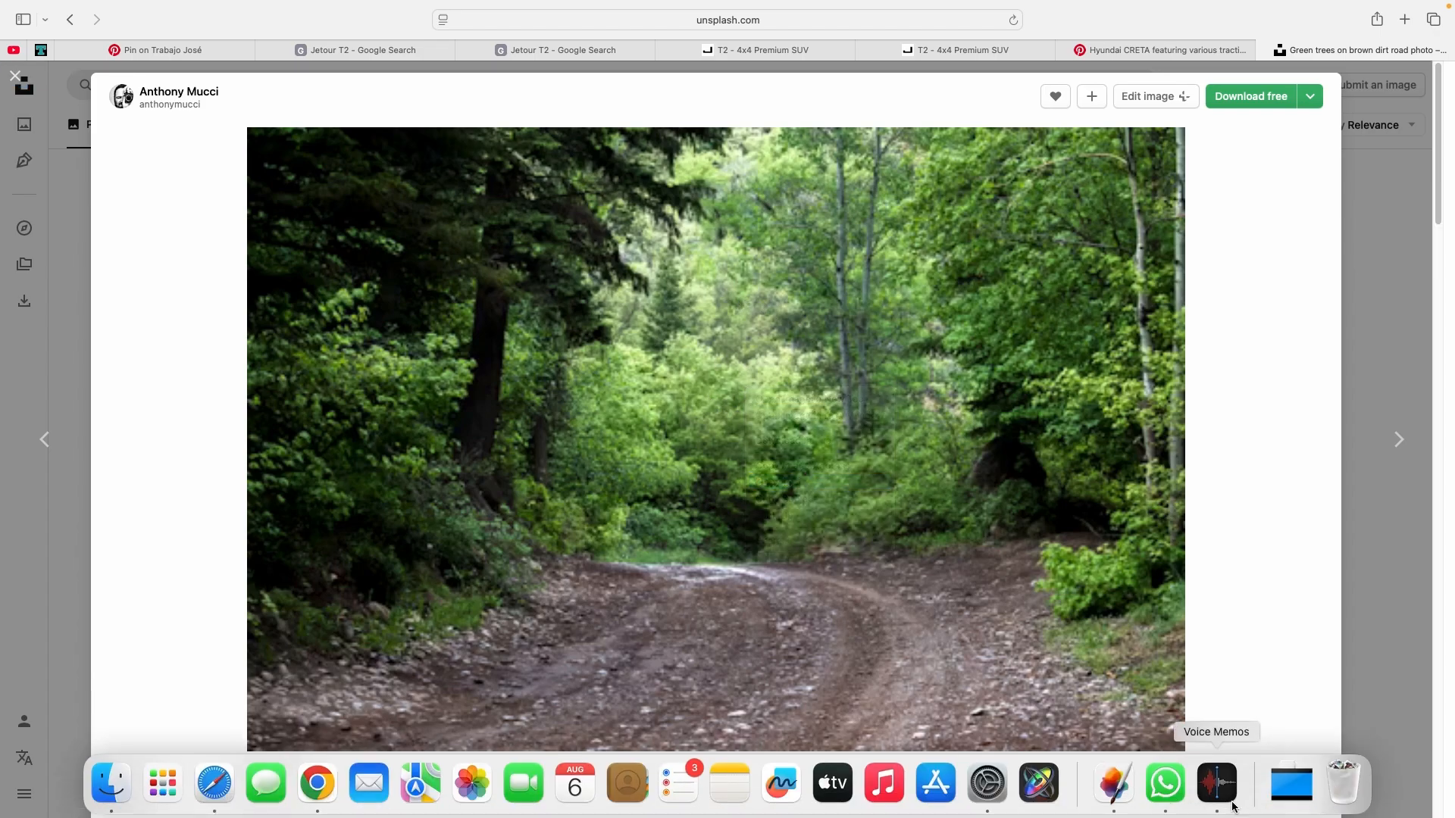
click(1113, 783)
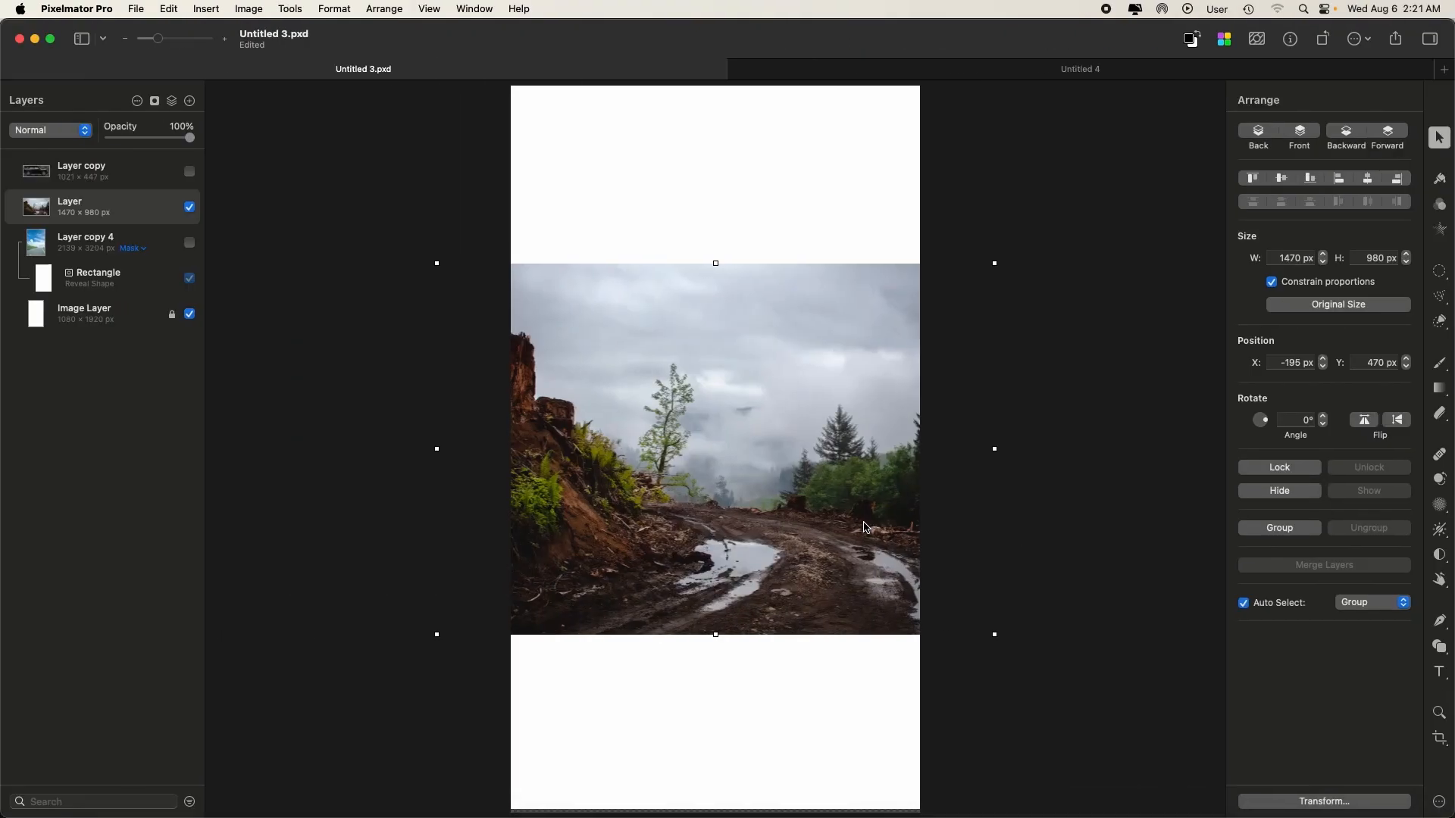
key(super+v)
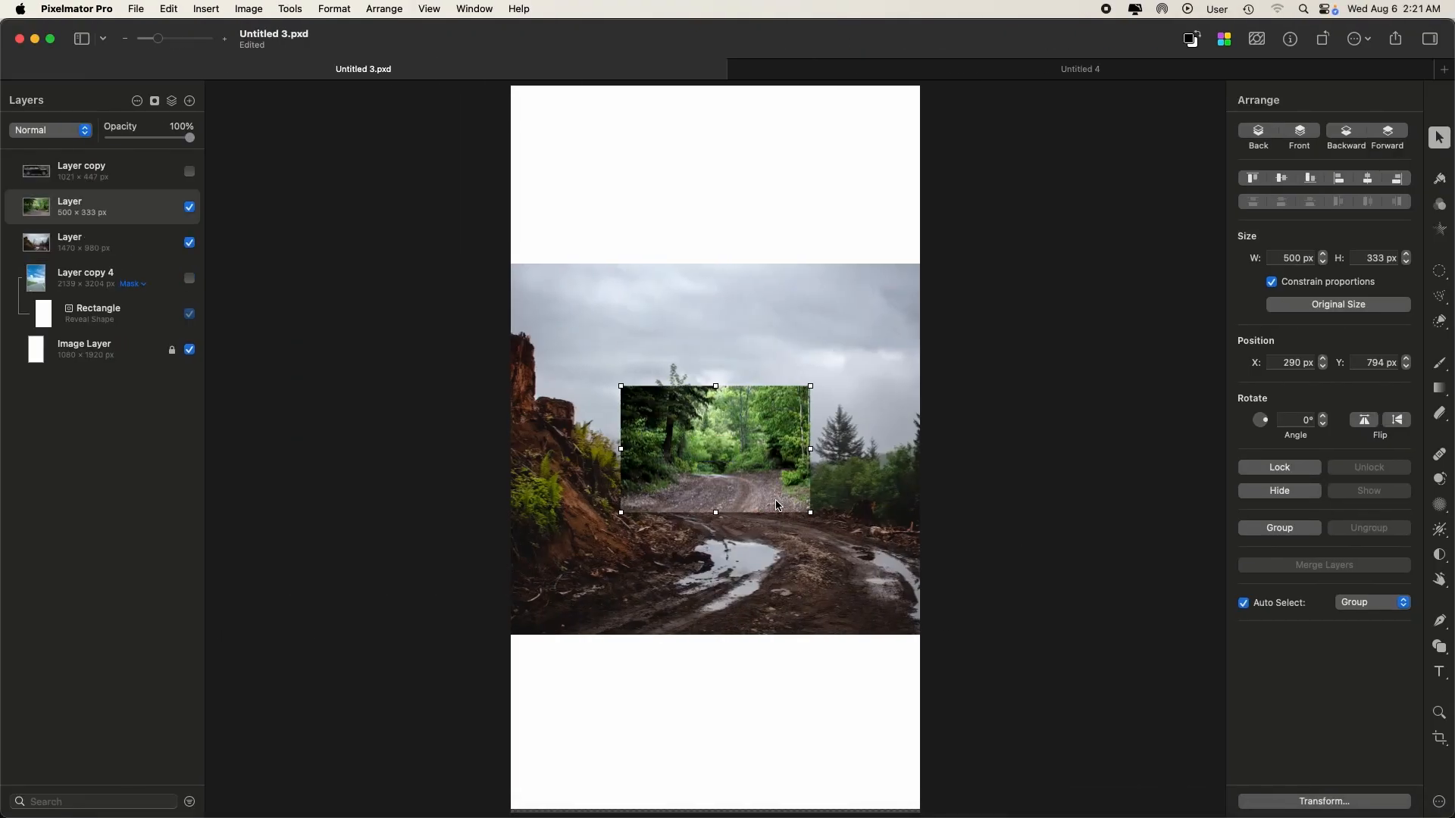
key(super+z)
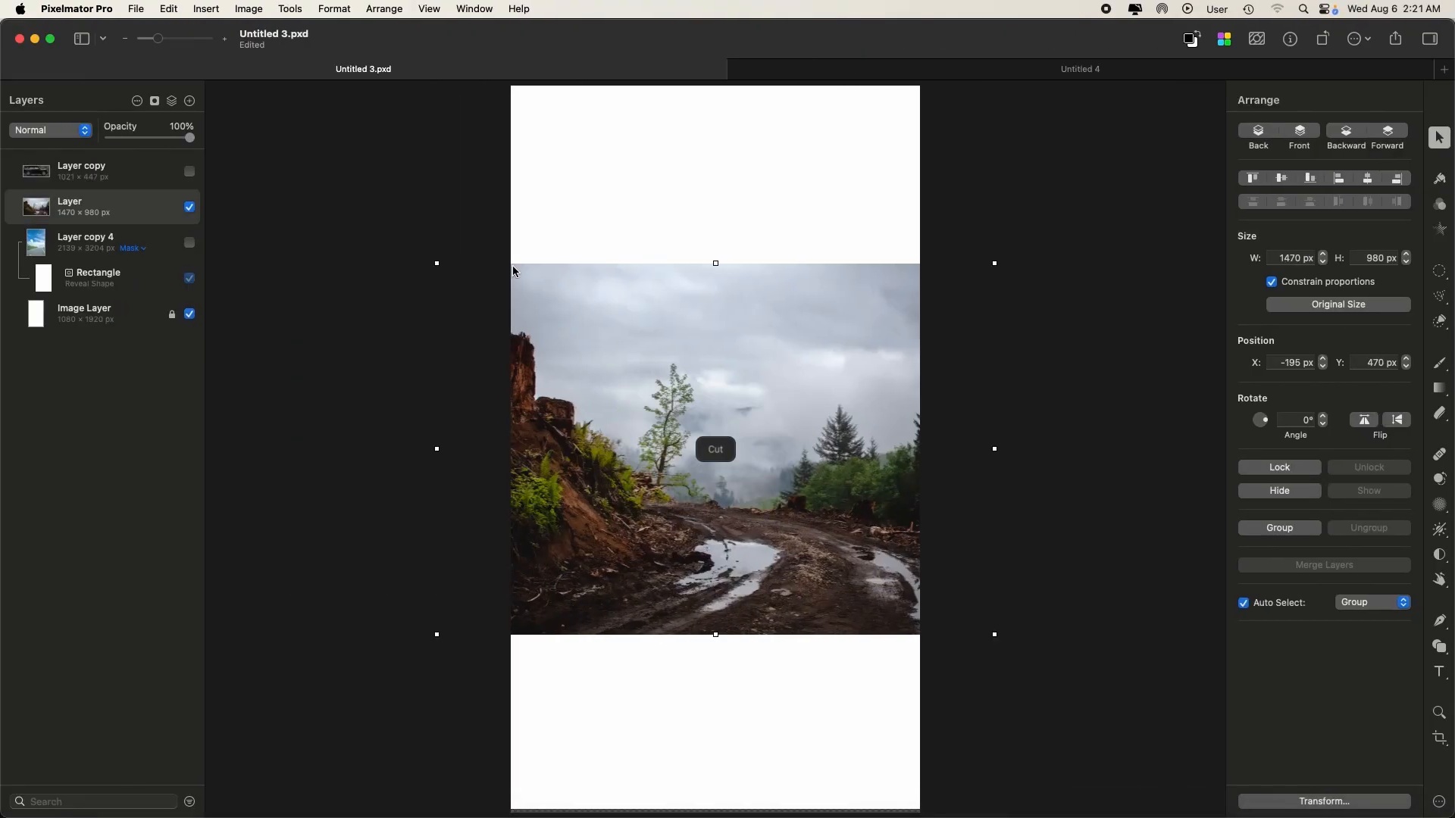
click(136, 8)
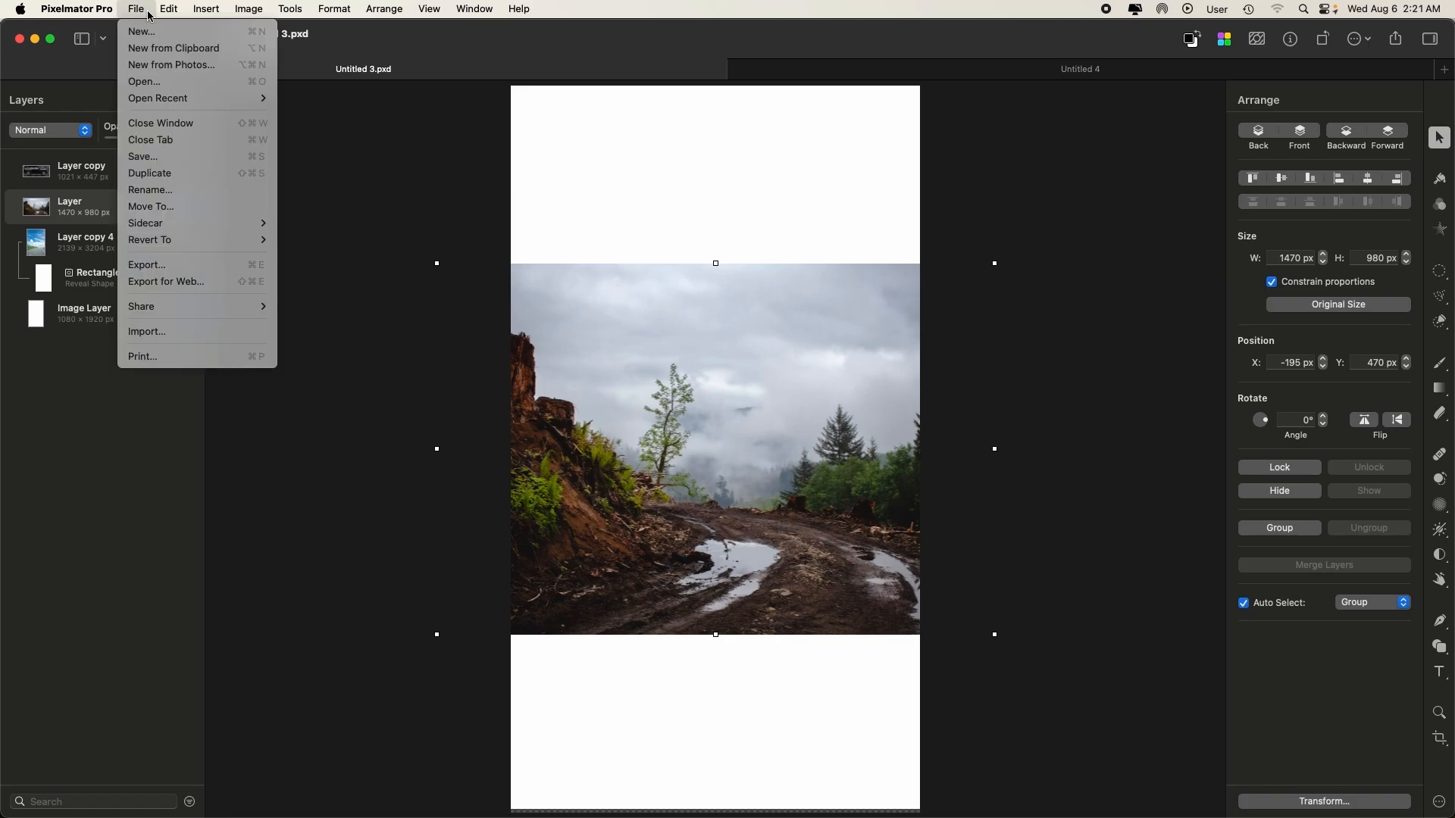
click(171, 48)
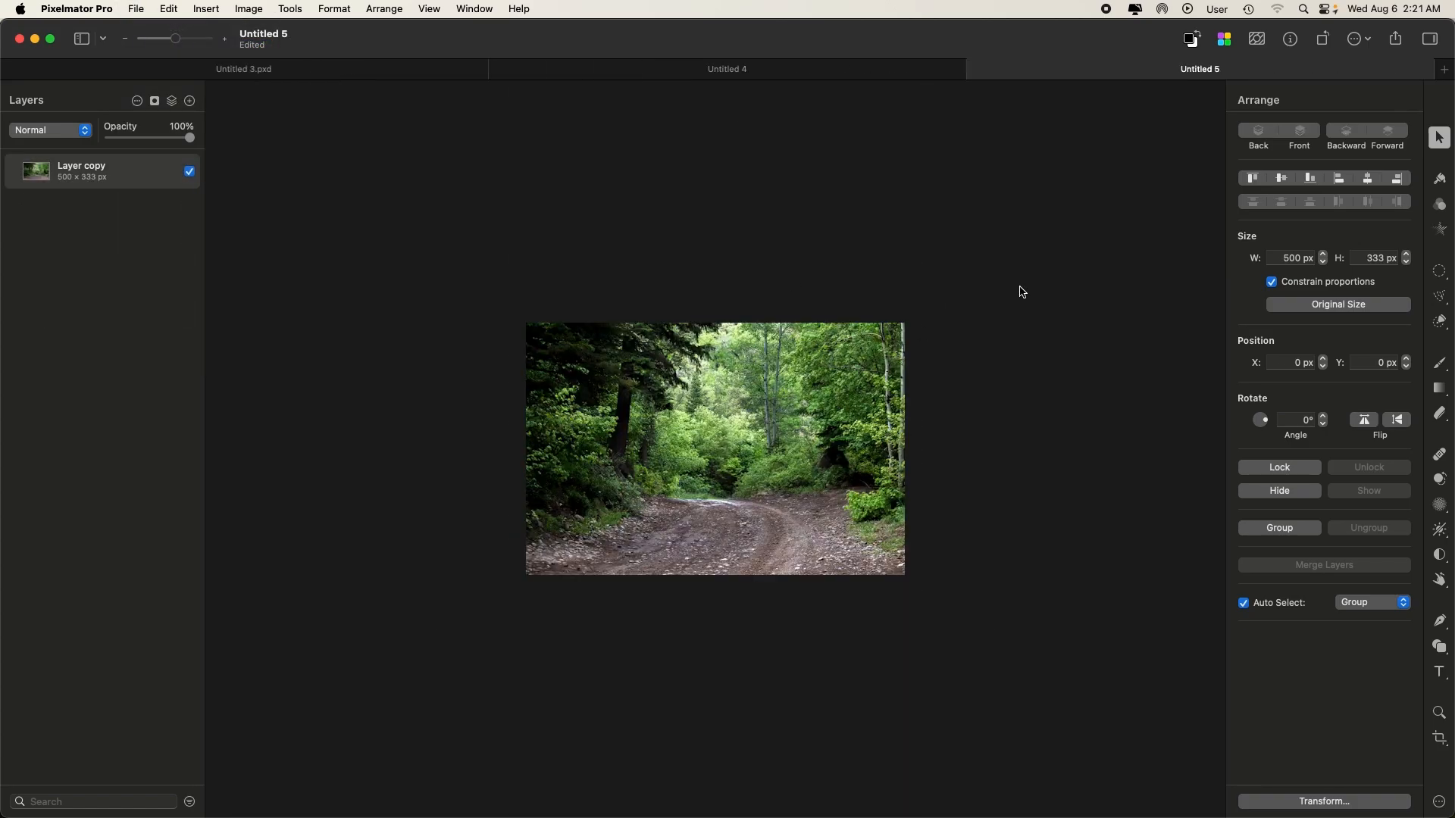
click(1367, 43)
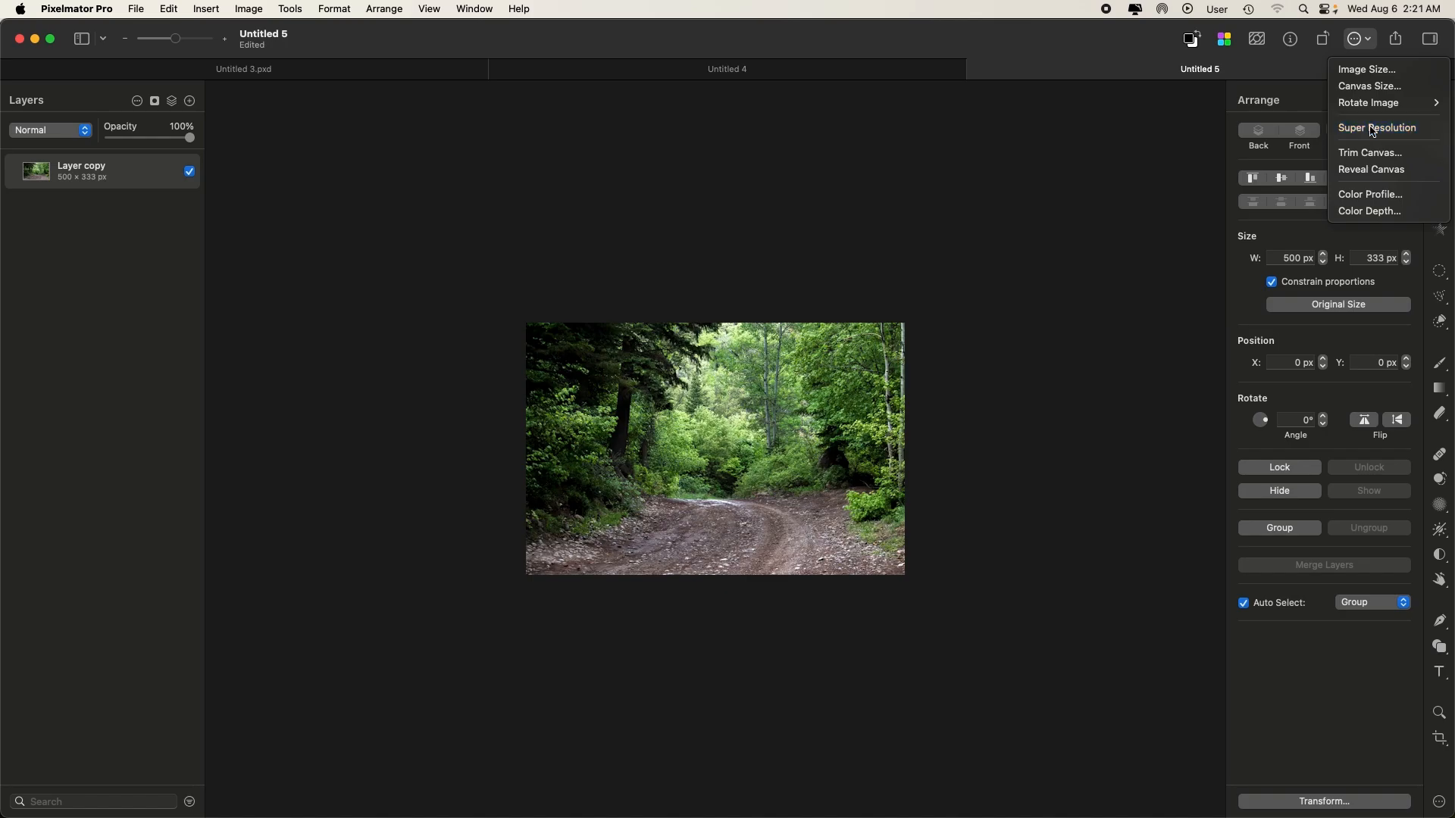
click(1375, 127)
- Copy the enlarged forest road photo into Untitled 3.pxd, directly above the muddy road layer
mouse_move(251, 809)
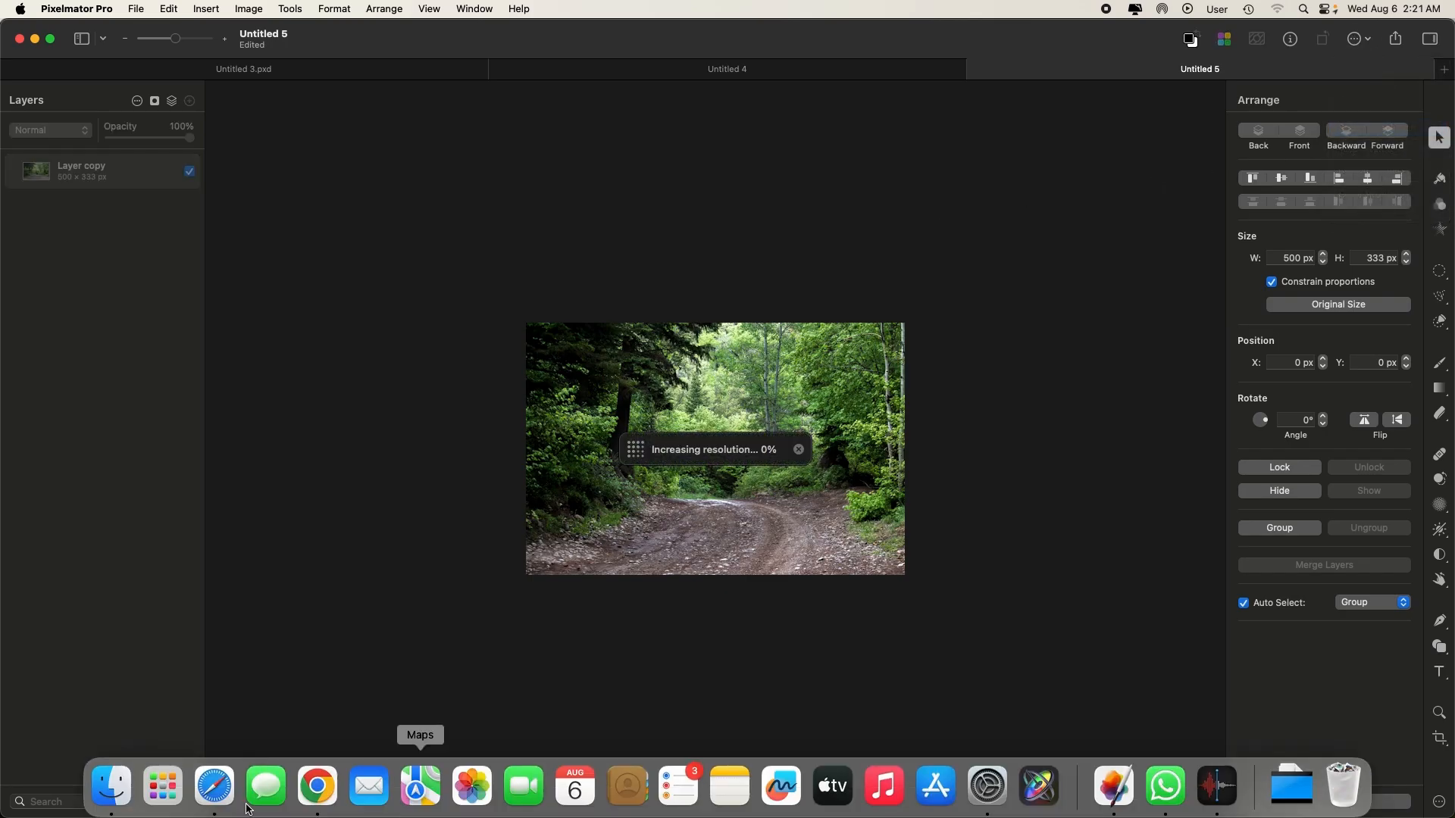
click(388, 73)
key(super+v)
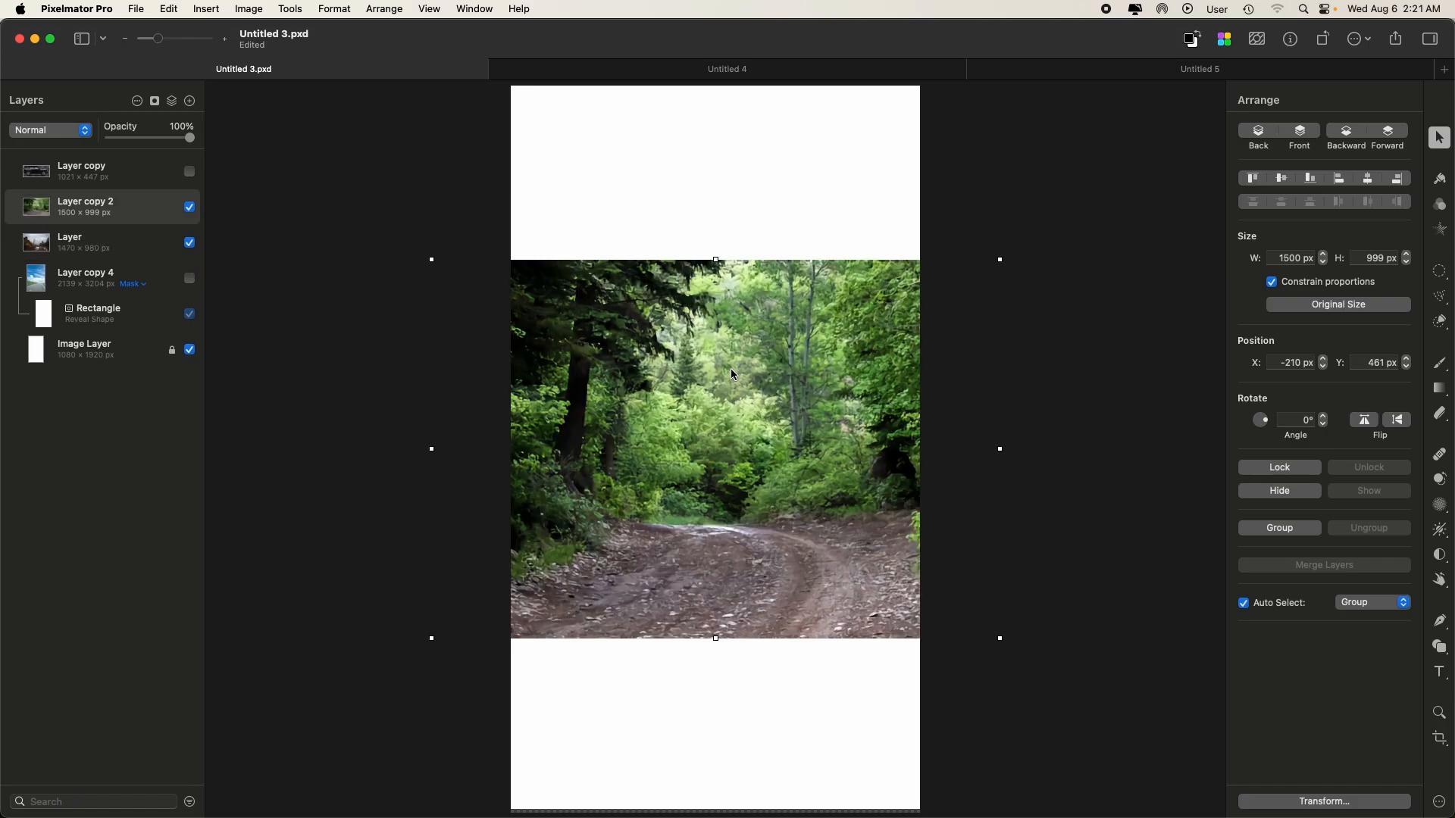
key(super+plus)
key(super+plus)
key(super+minus)
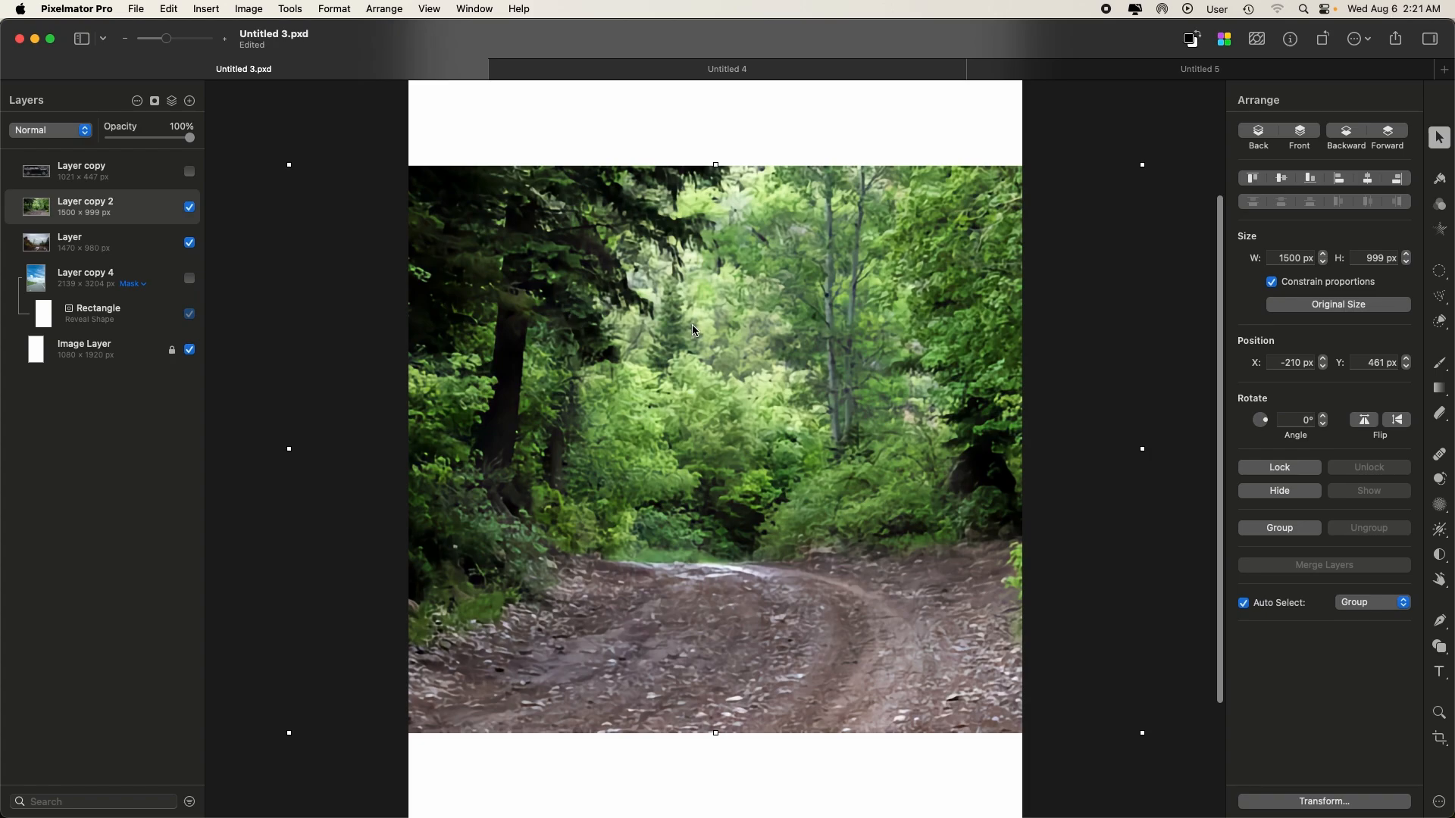
- Close the Untitled 5 and Untitled 4 documents, deleting both instead of saving them
click(1055, 75)
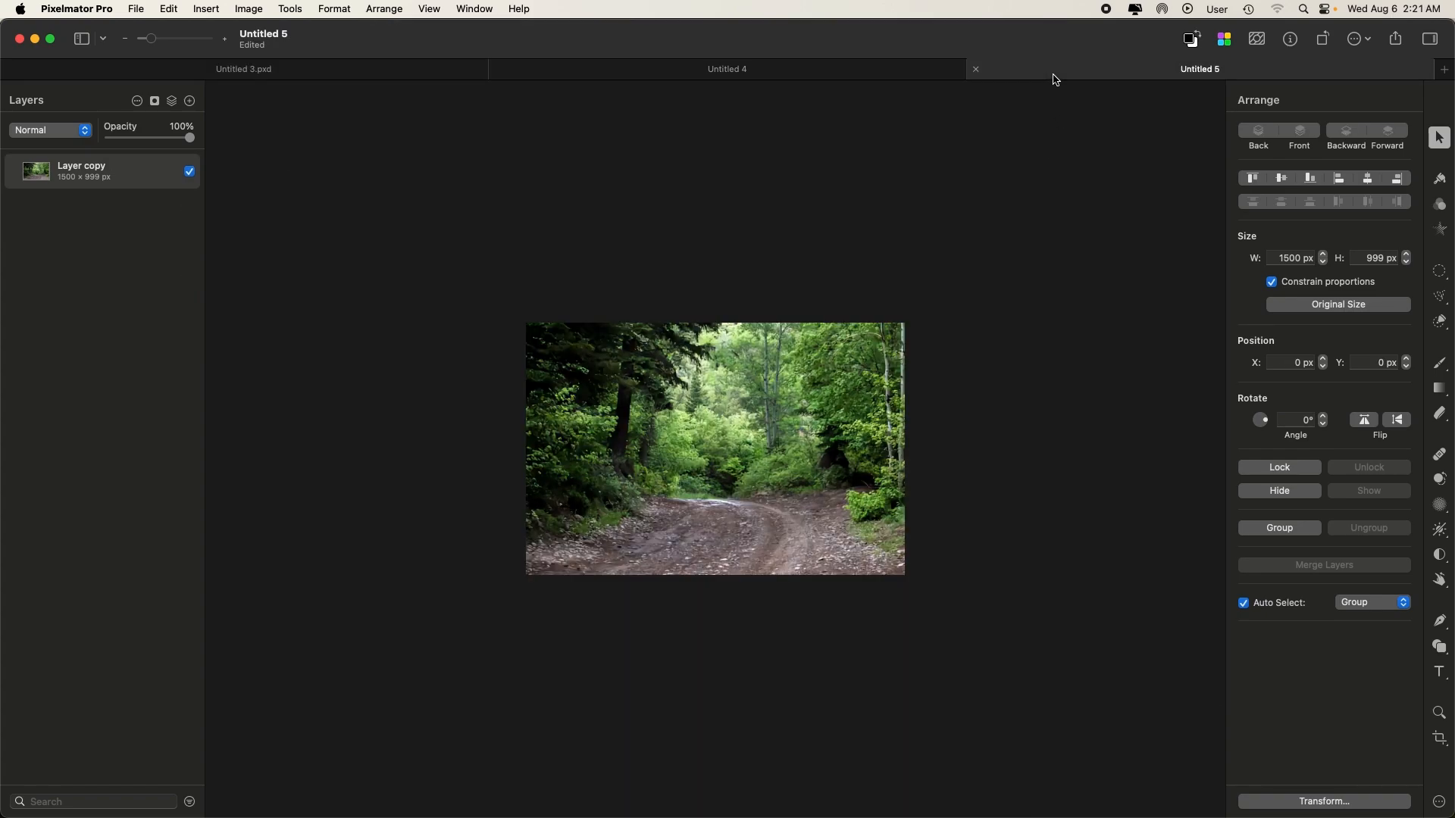
click(453, 70)
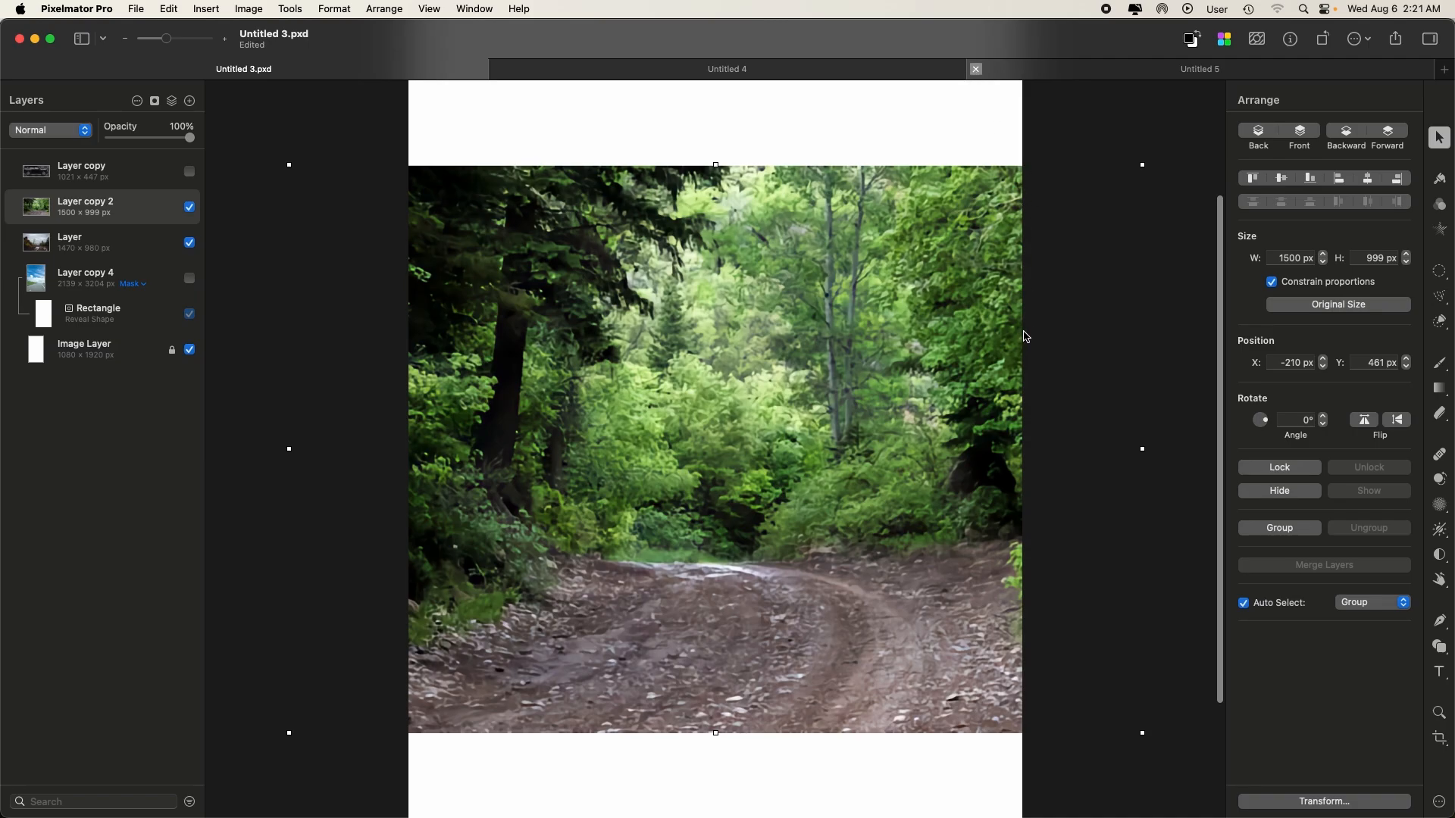
click(976, 69)
click(630, 548)
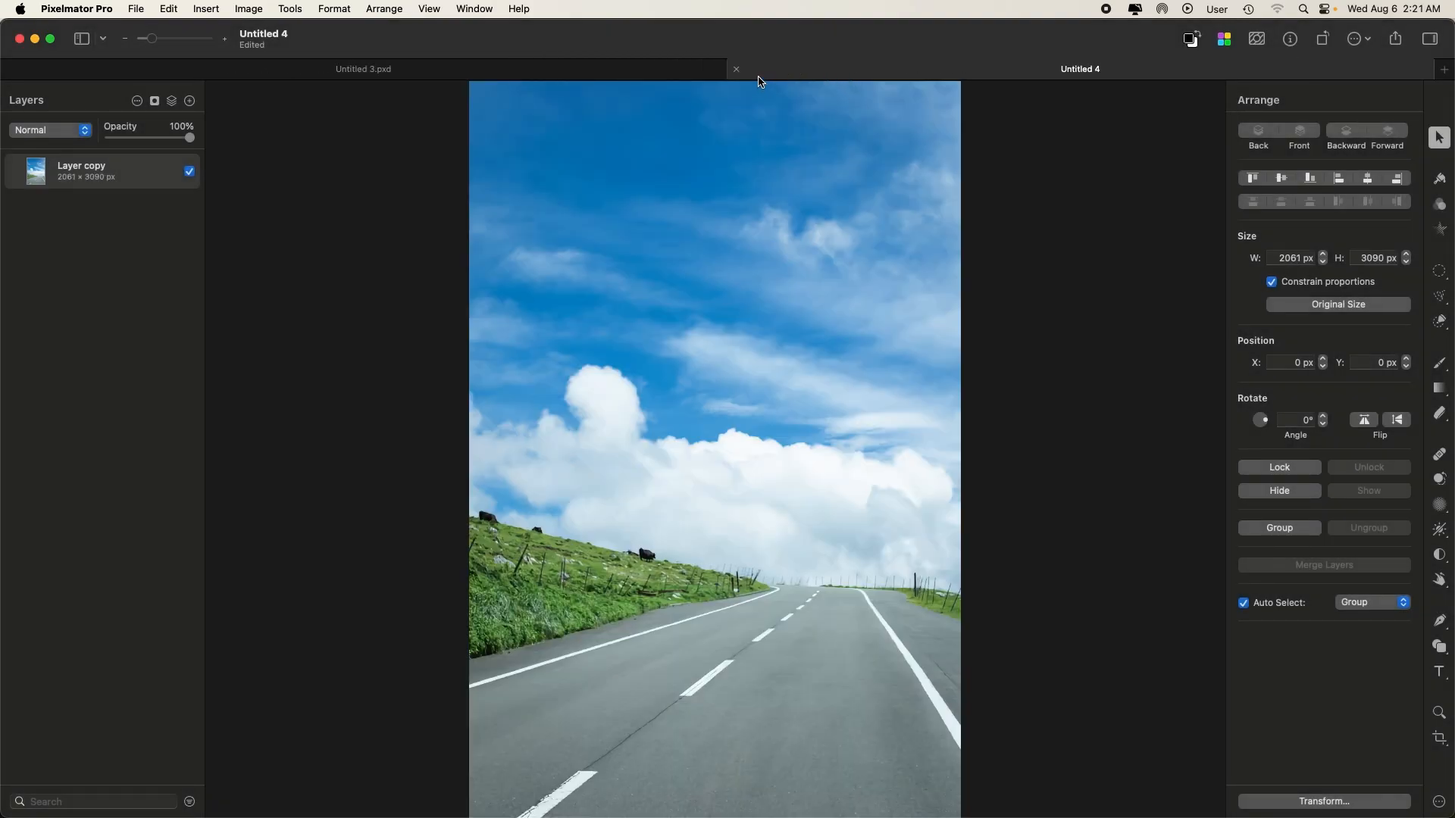
key(super+w)
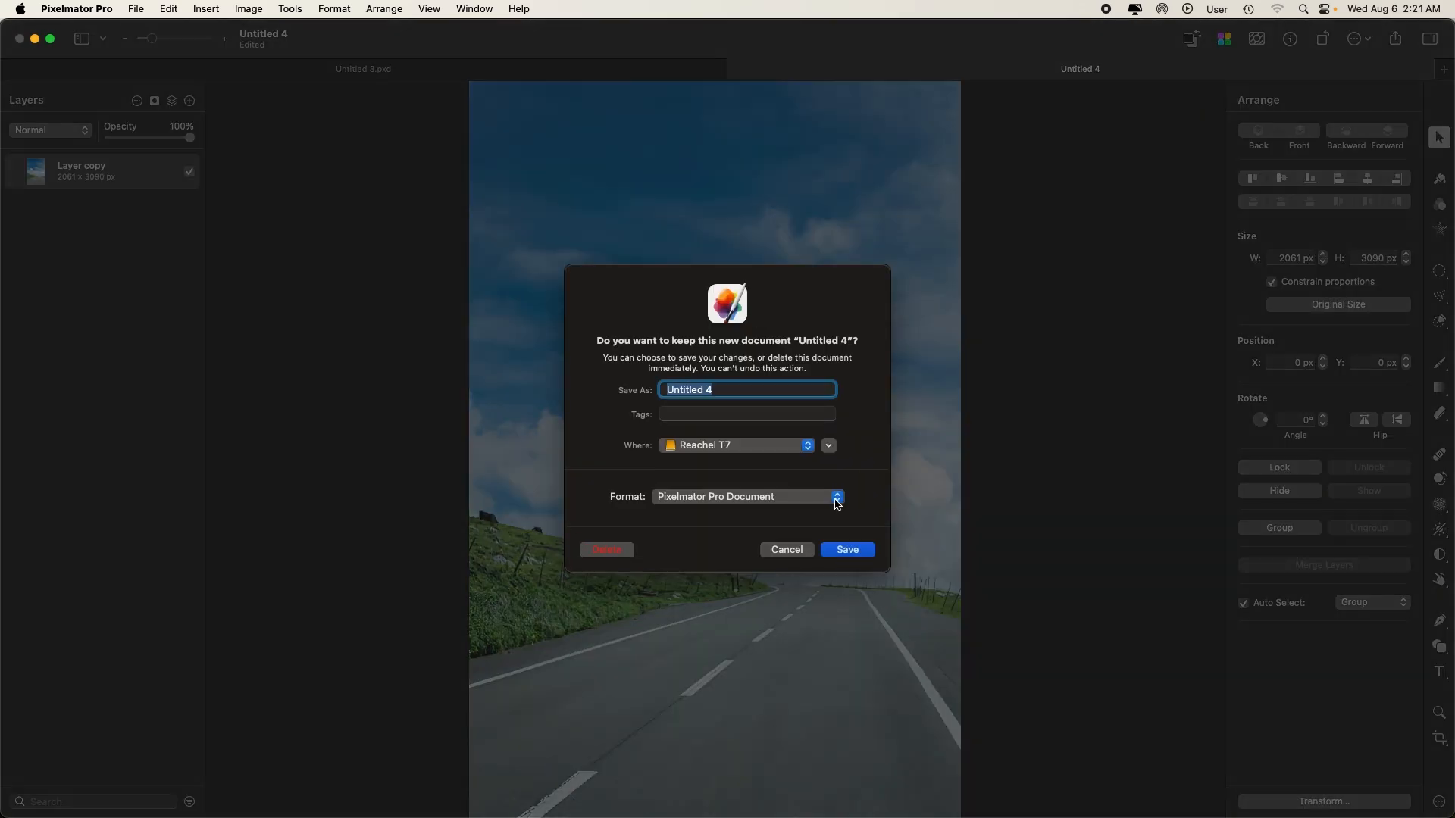
click(613, 548)
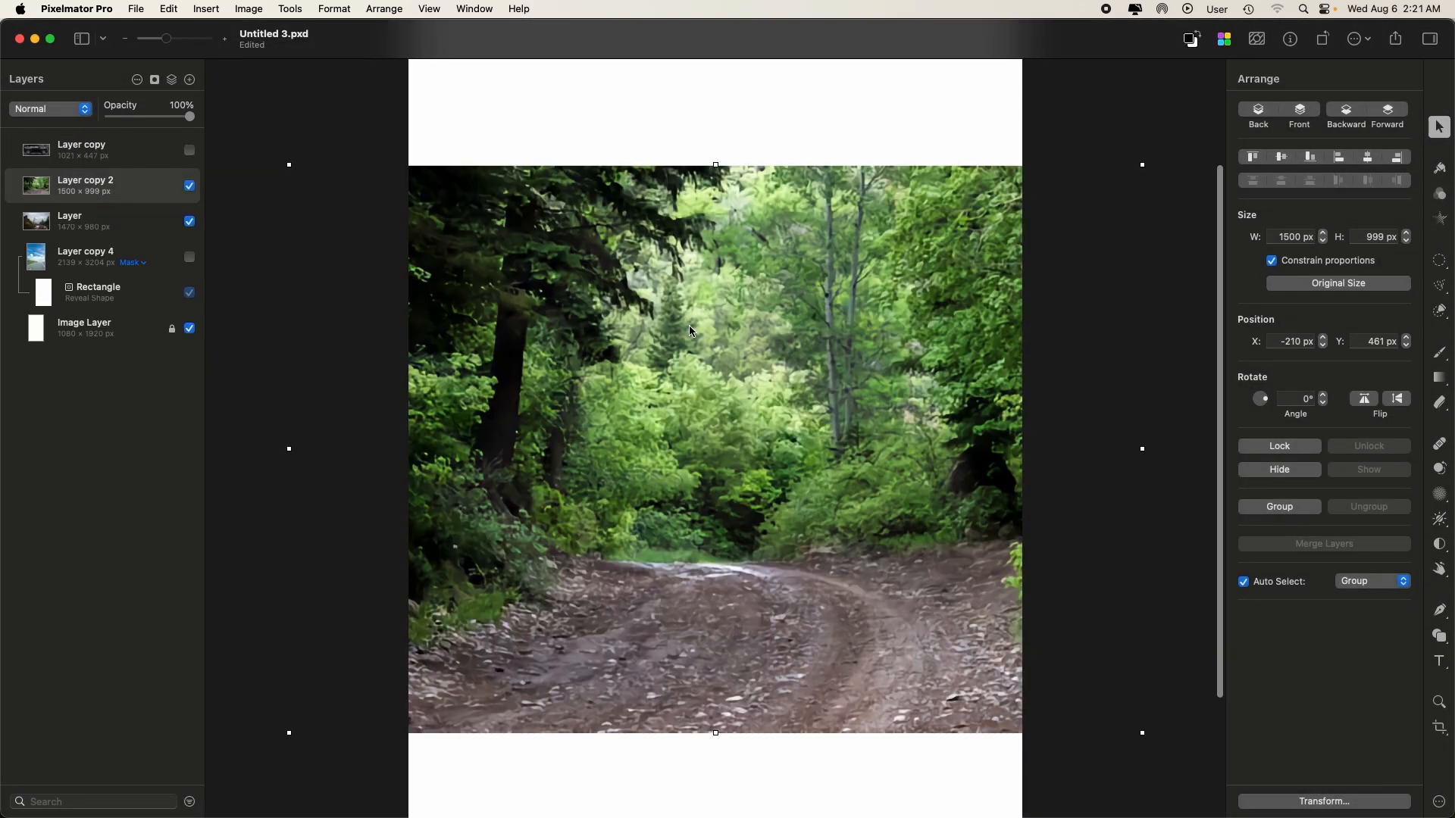
- Move the forest photo to about X -165 px, Y 378 px and send it behind the muddy road photo
drag(752, 382, 744, 274)
scroll(743, 275, up, 3)
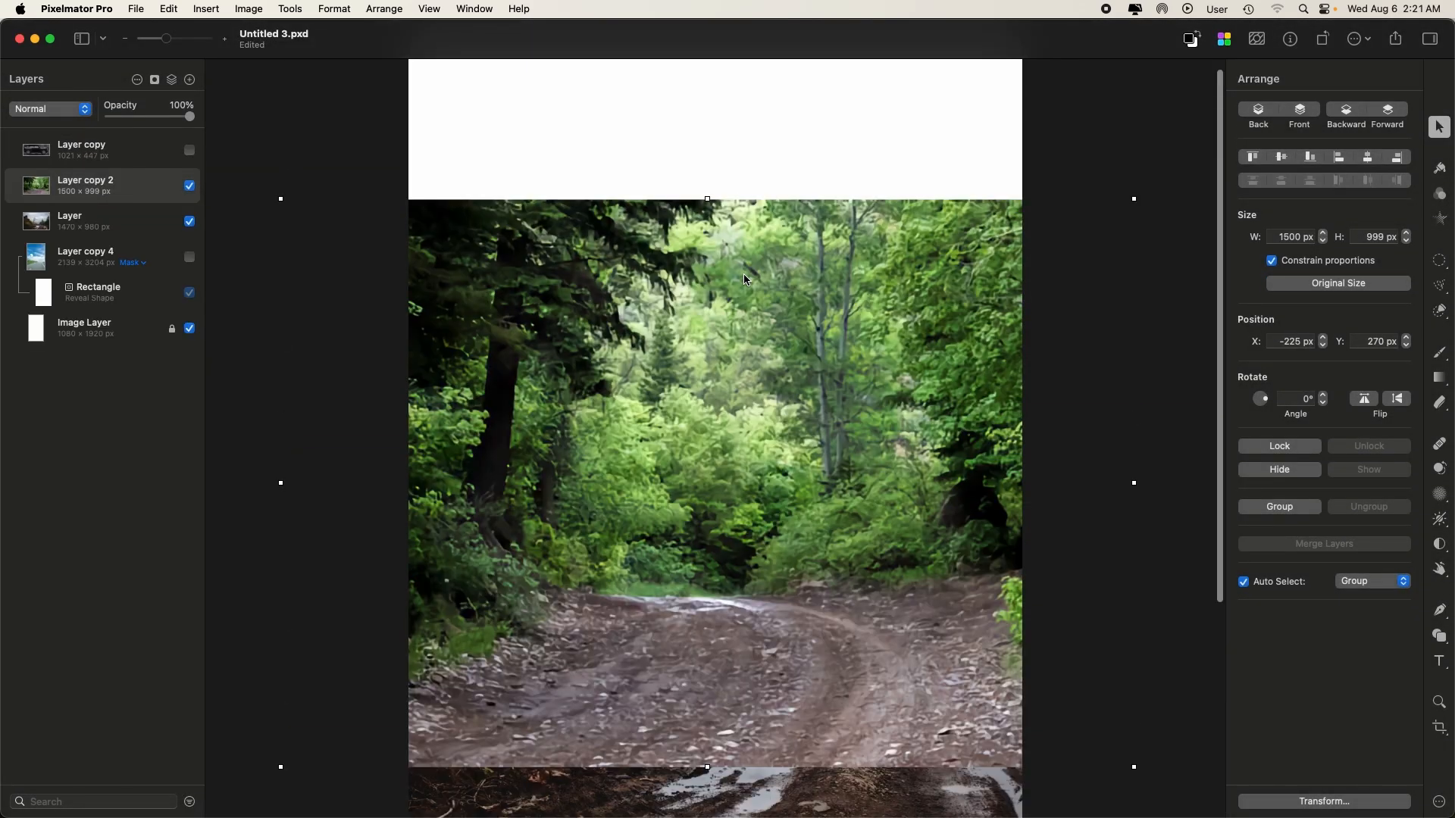
scroll(718, 328, down, 5)
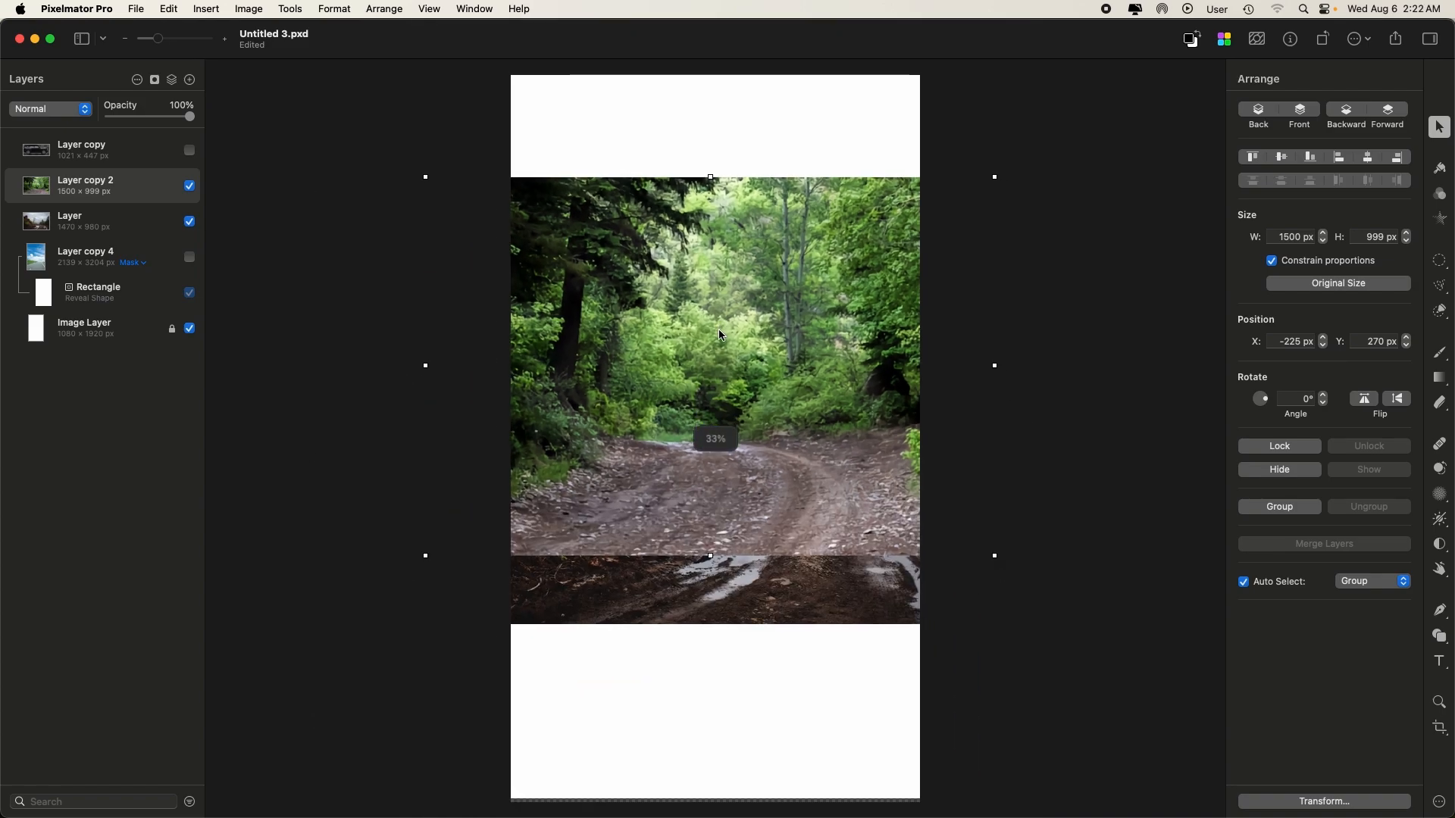
drag(725, 332, 740, 385)
key(super+bracketleft)
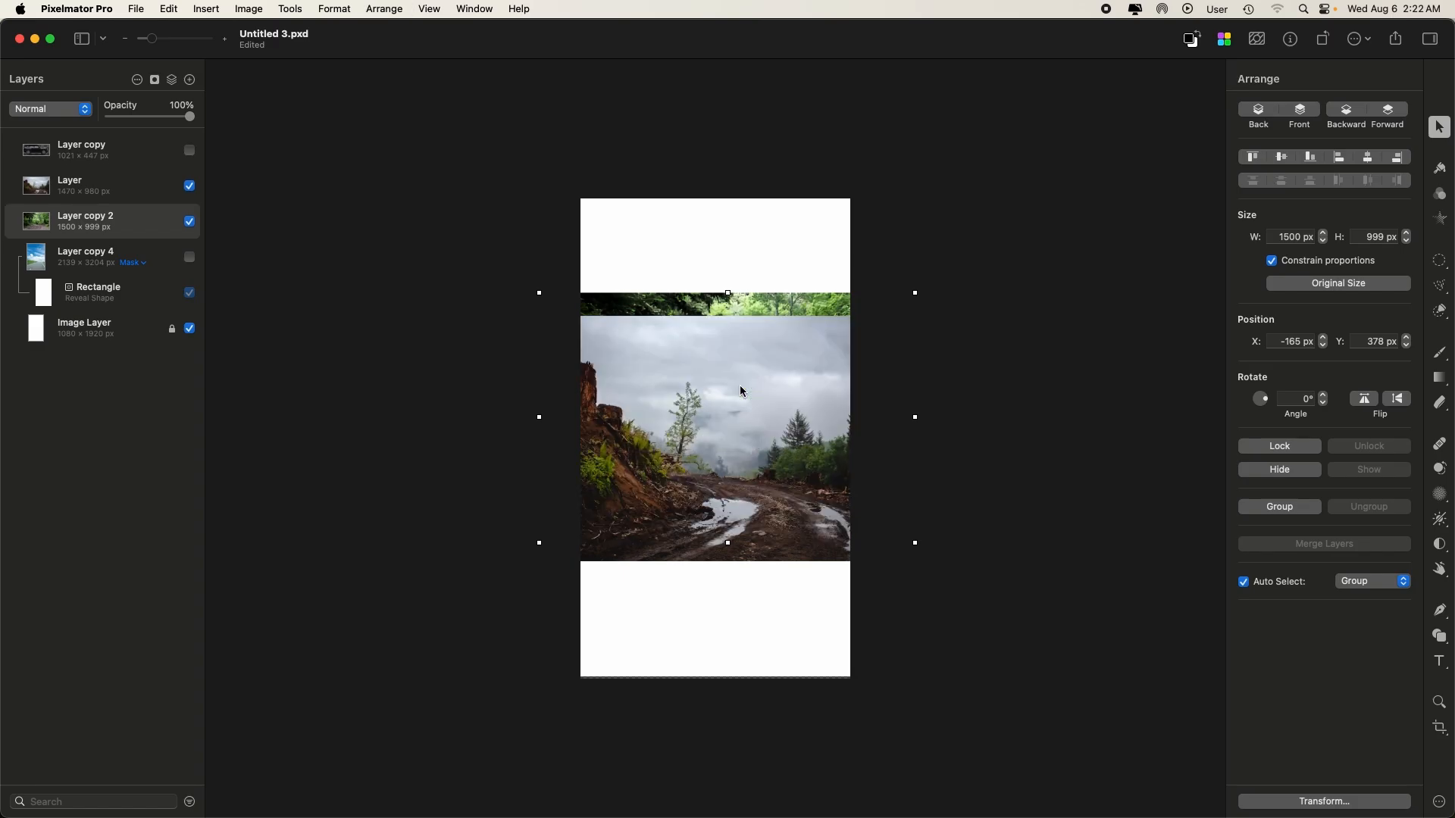
- Erase the cloudy sky of the muddy road layer with a soft 500 px eraser to reveal the forest behind it
click(781, 414)
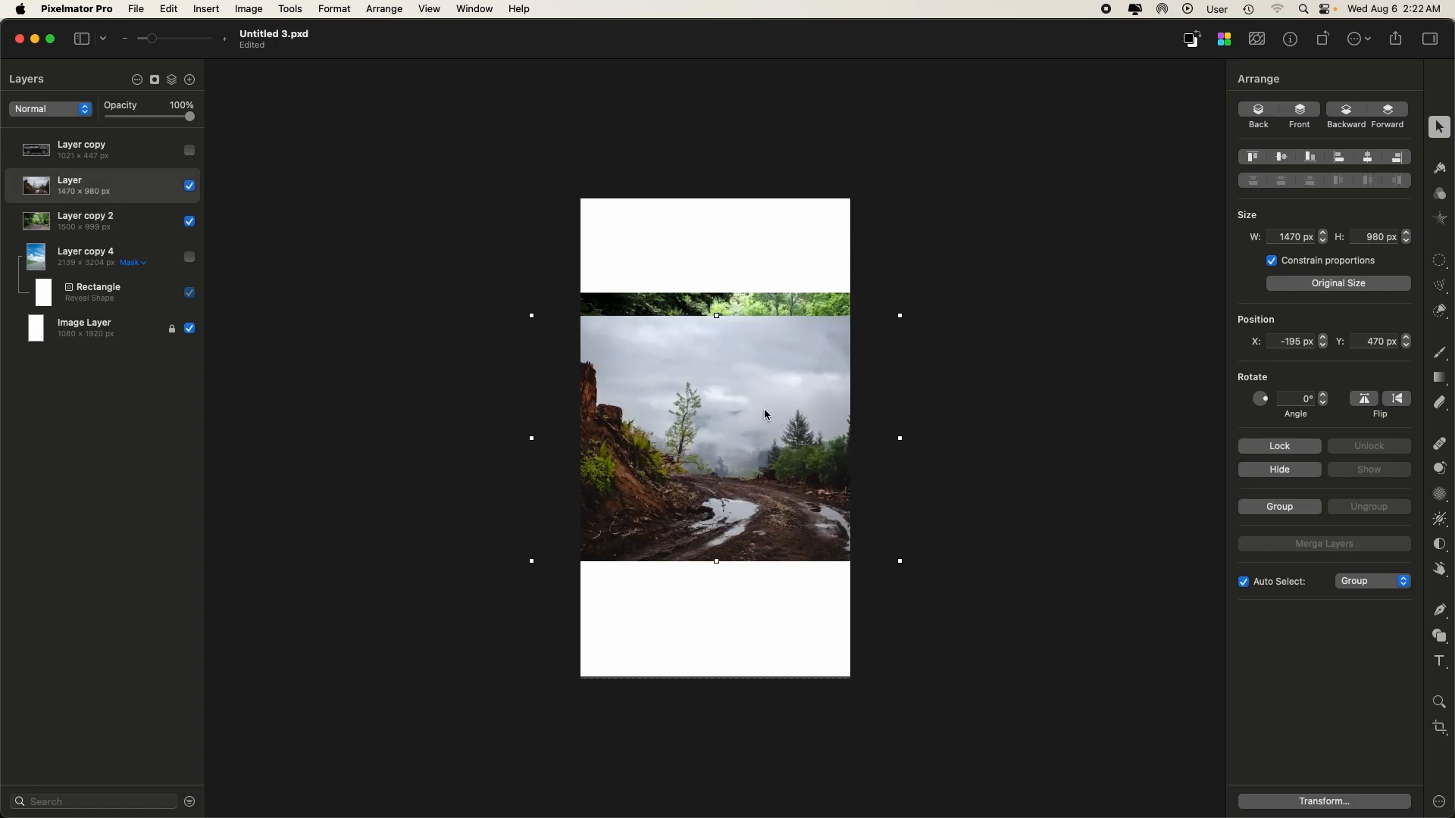
click(1440, 403)
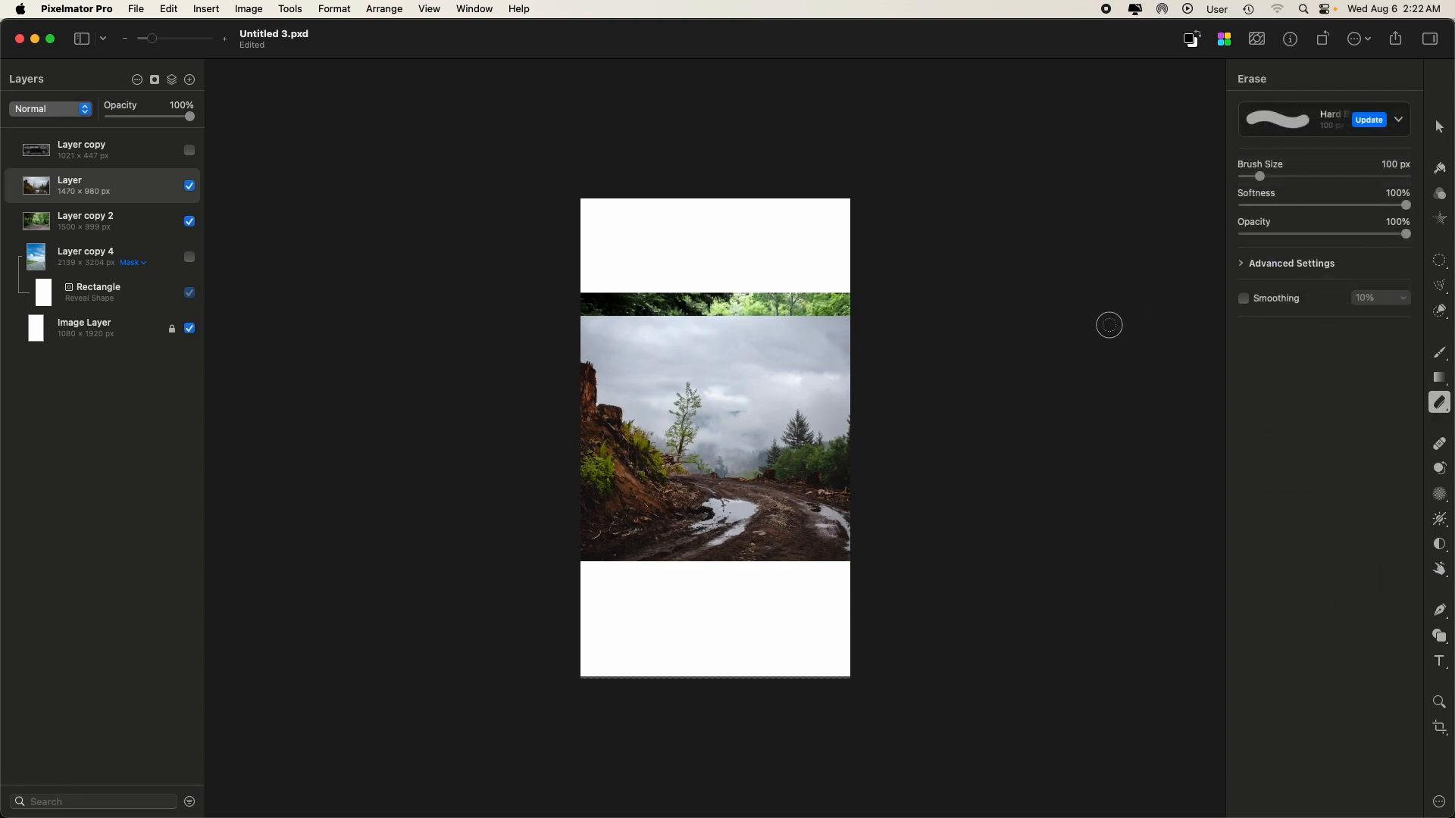
key(bracketright)
key(bracketright)
key(bracketright)
key(bracketright)
key(bracketright)
key(bracketright)
key(bracketleft)
key(bracketleft)
click(645, 356)
mouse_move(723, 350)
mouse_down()
mouse_move(596, 347)
mouse_move(837, 328)
mouse_move(577, 326)
mouse_move(592, 311)
mouse_move(682, 397)
mouse_move(804, 384)
mouse_move(812, 409)
mouse_move(843, 416)
mouse_move(822, 429)
mouse_move(725, 423)
mouse_up()
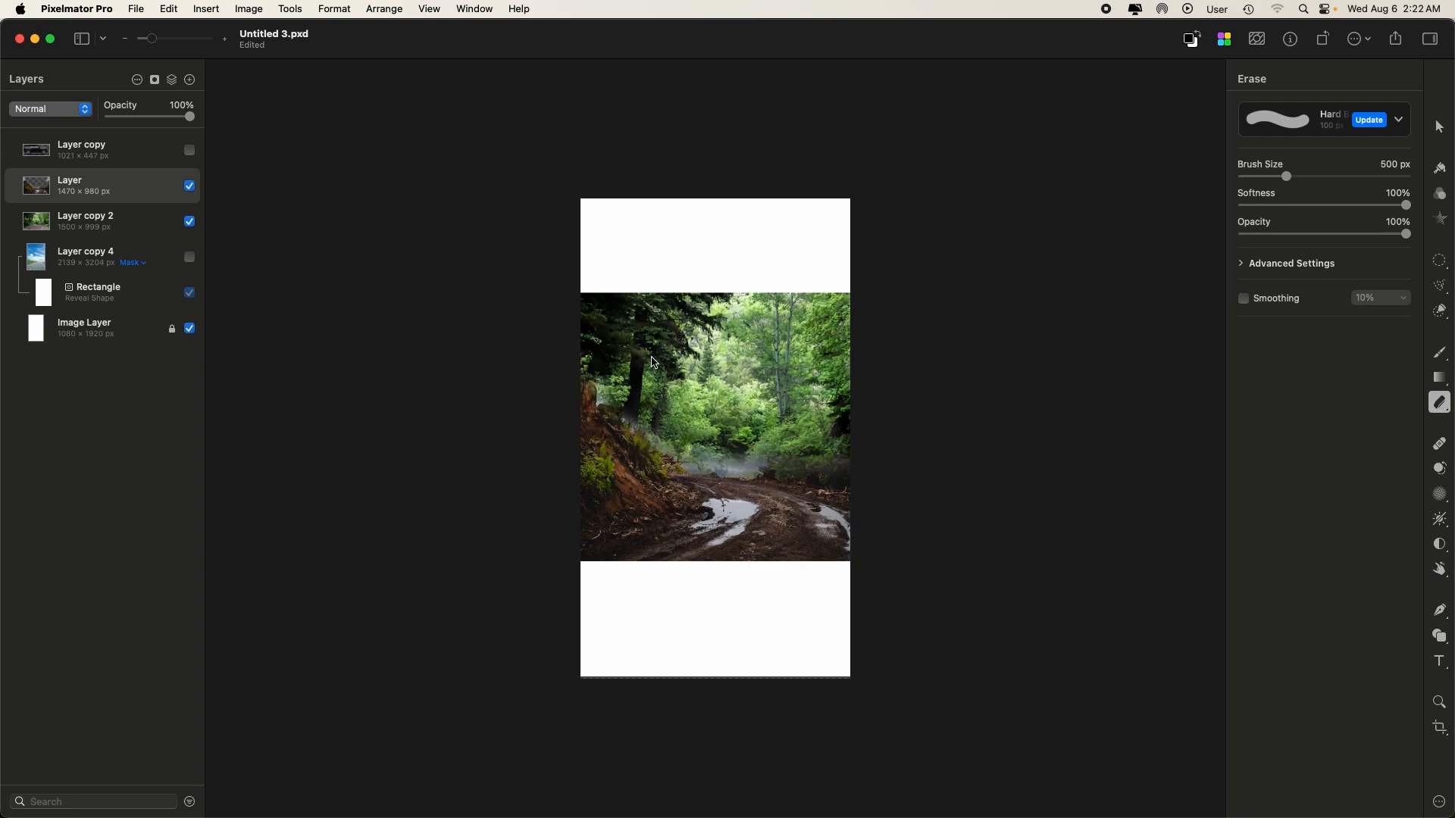
key(super+bracketleft)
key(super+bracketleft)
key(super+bracketright)
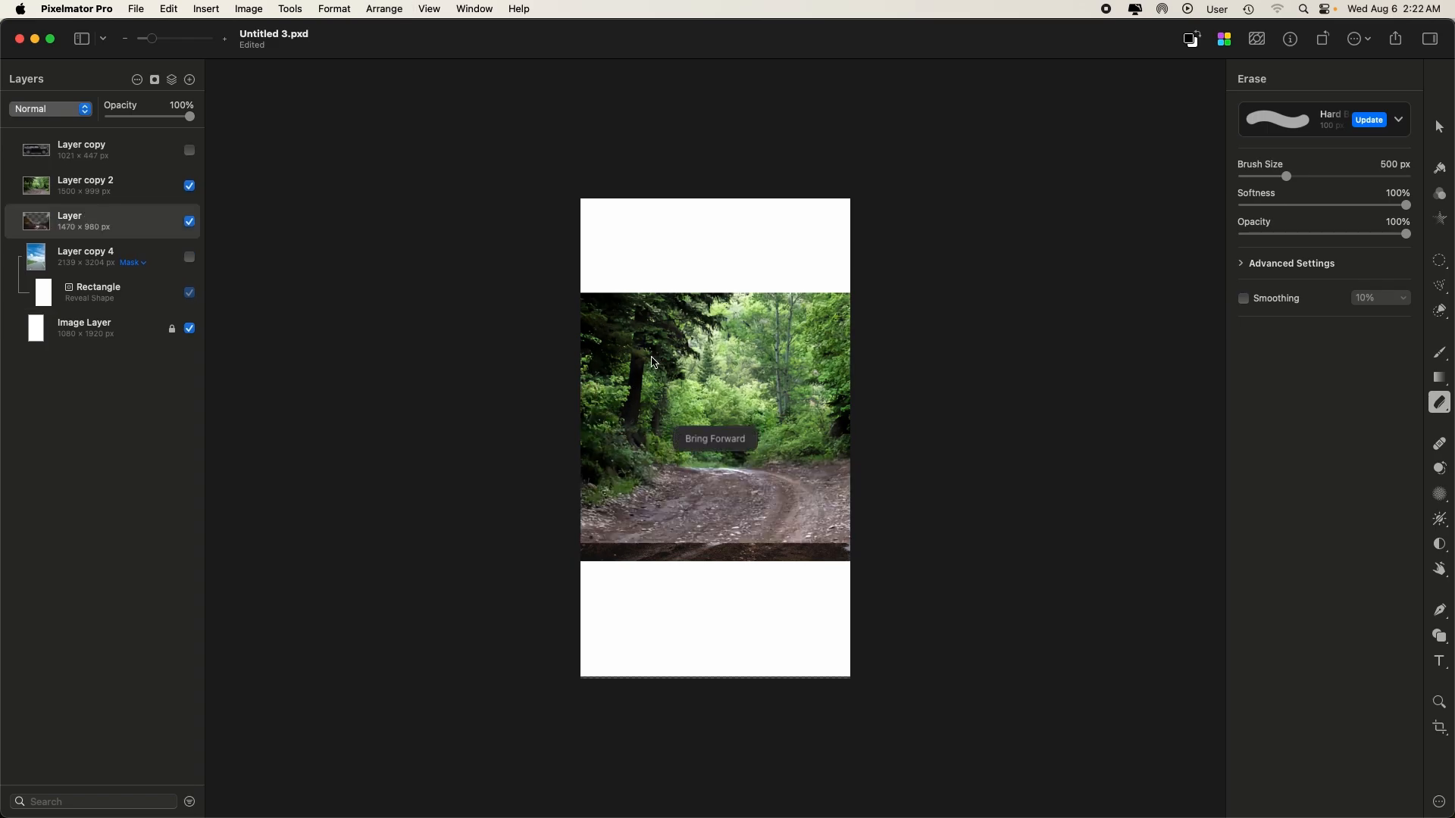
key(super+bracketright)
- Reduce the eraser to 80 px and erase the haze around the dark tree trunk and the top of the dirt bank
key(super+equal)
key(super+equal)
key(super+equal)
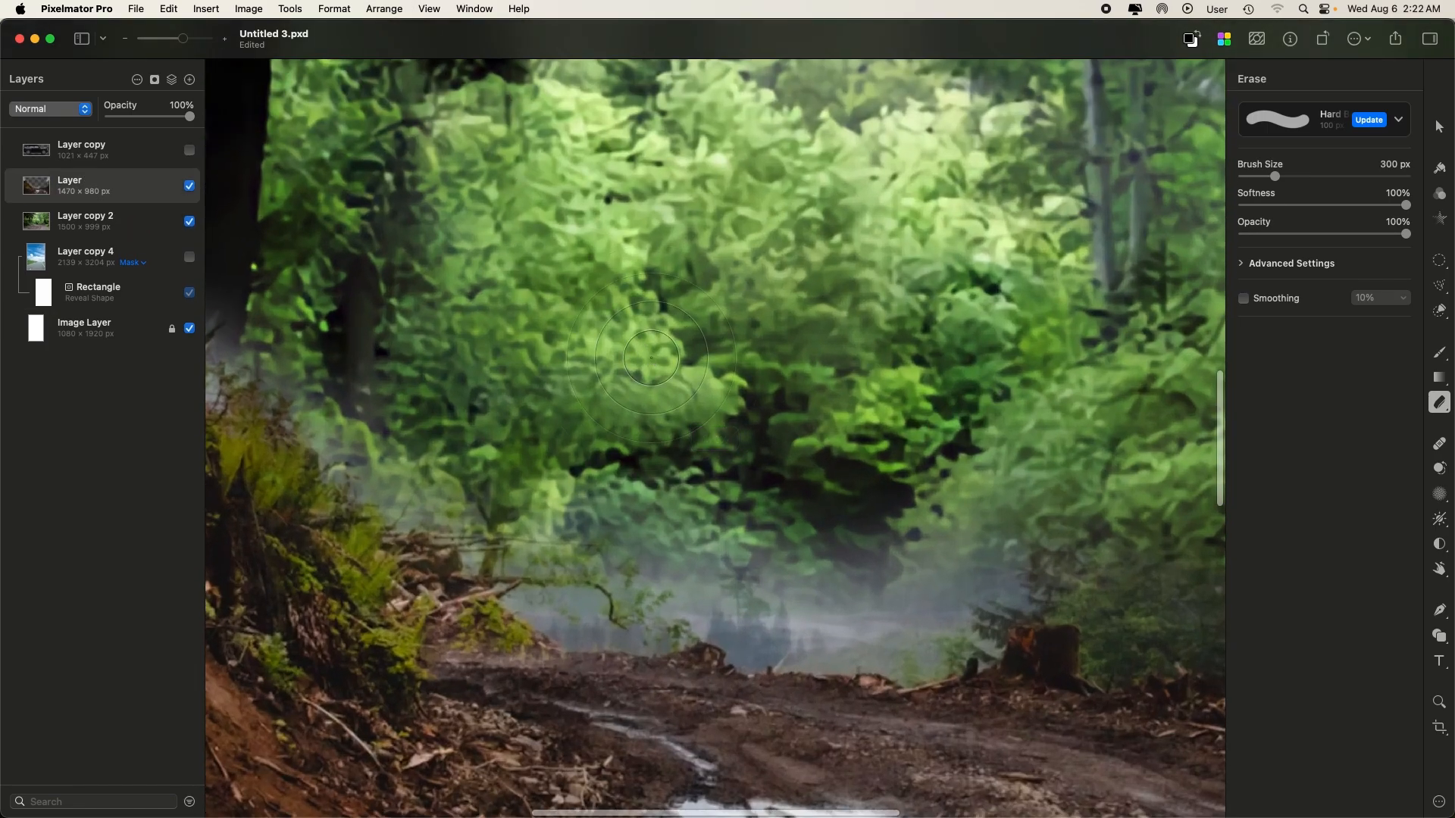
key(bracketleft)
key(bracketleft)
key(bracketleft)
key(bracketleft)
scroll(652, 357, left, 5)
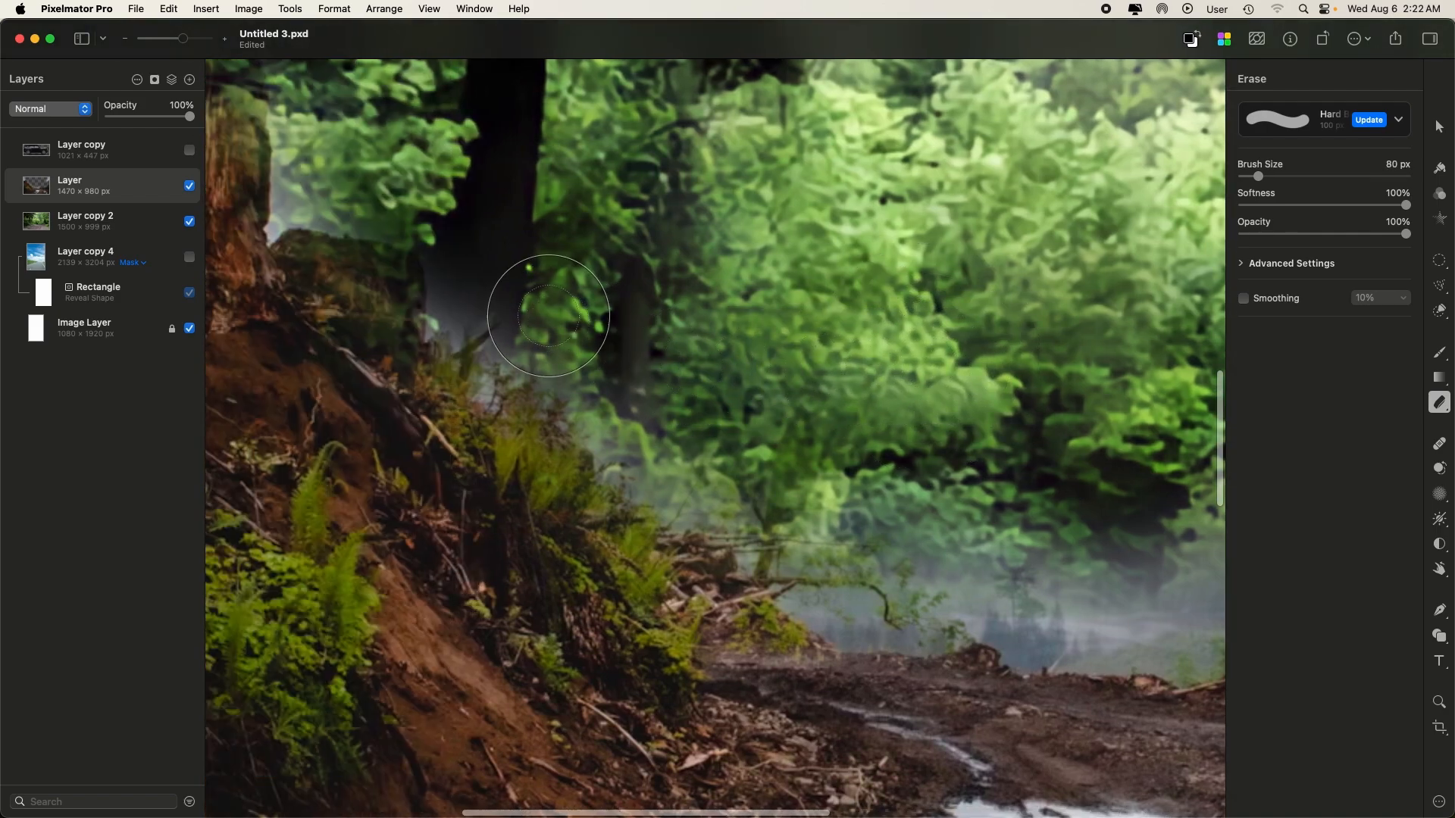
mouse_move(476, 281)
mouse_down()
mouse_move(511, 324)
mouse_move(459, 313)
mouse_move(494, 347)
mouse_move(495, 371)
mouse_move(462, 318)
mouse_up()
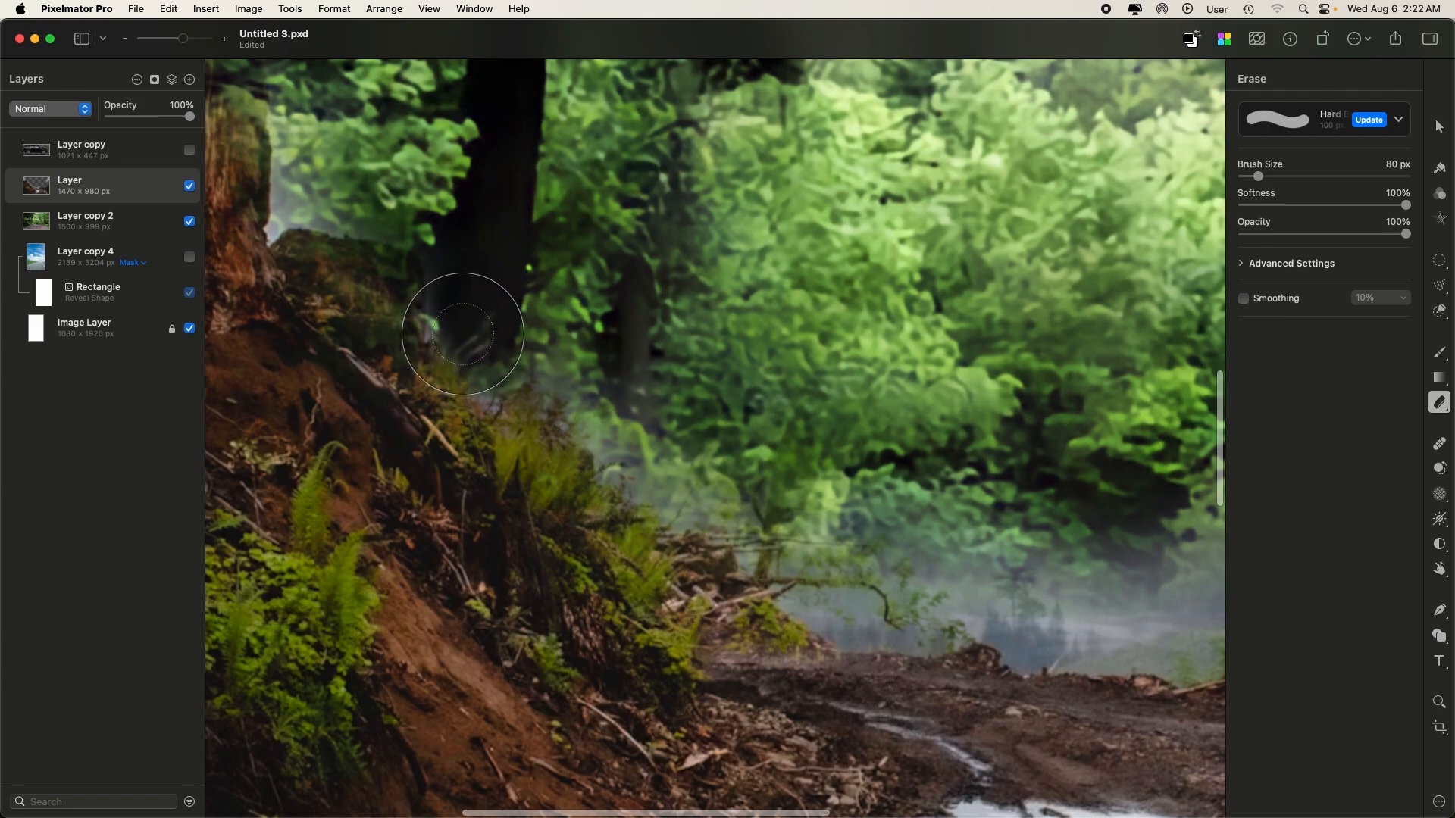
drag(313, 133, 292, 220)
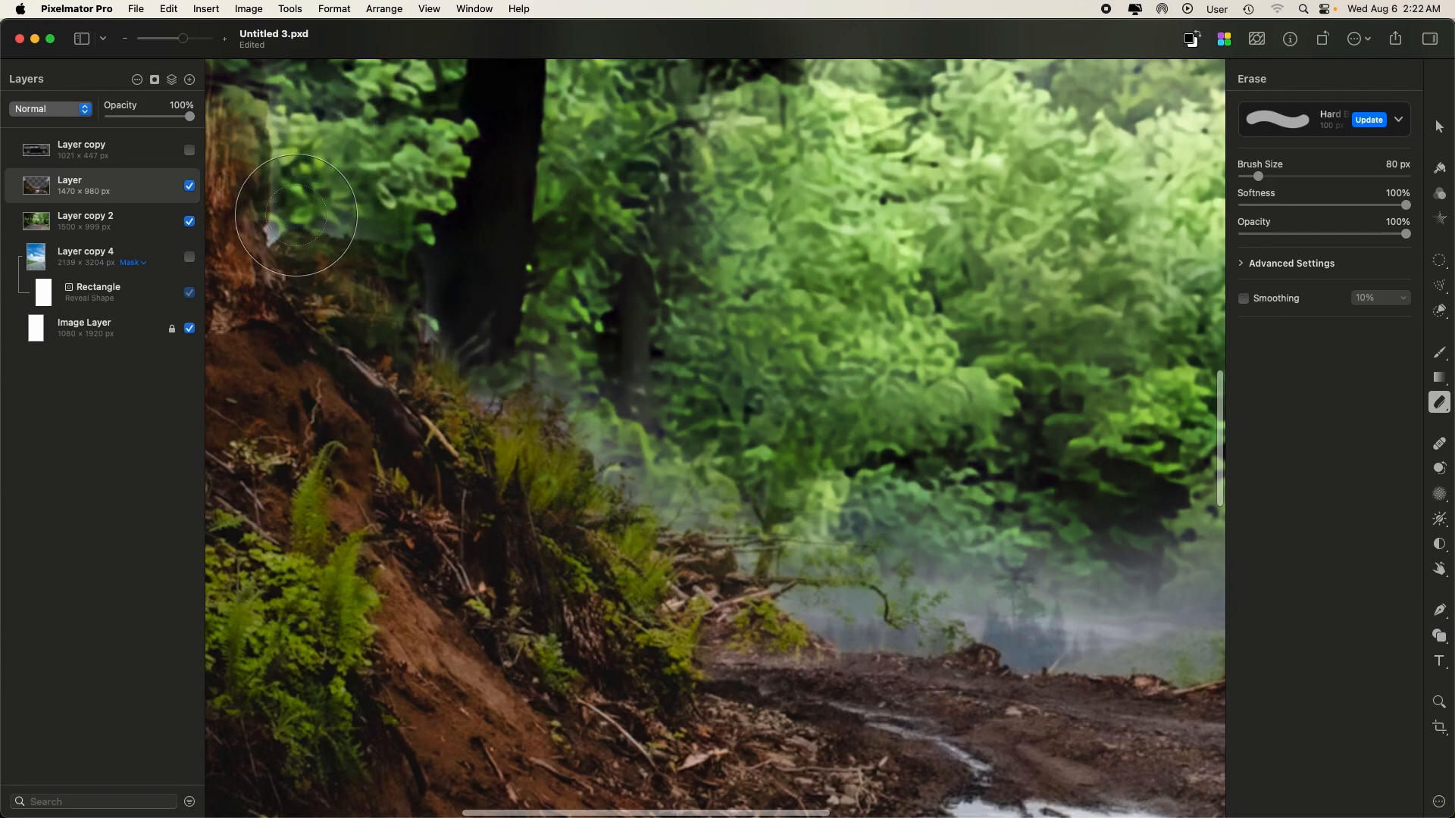
- Erase the remaining haze along the ferny edge of the dirt slope beneath the tree trunks with the 80 px eraser
scroll(341, 183, up, 5)
scroll(364, 185, left, 3)
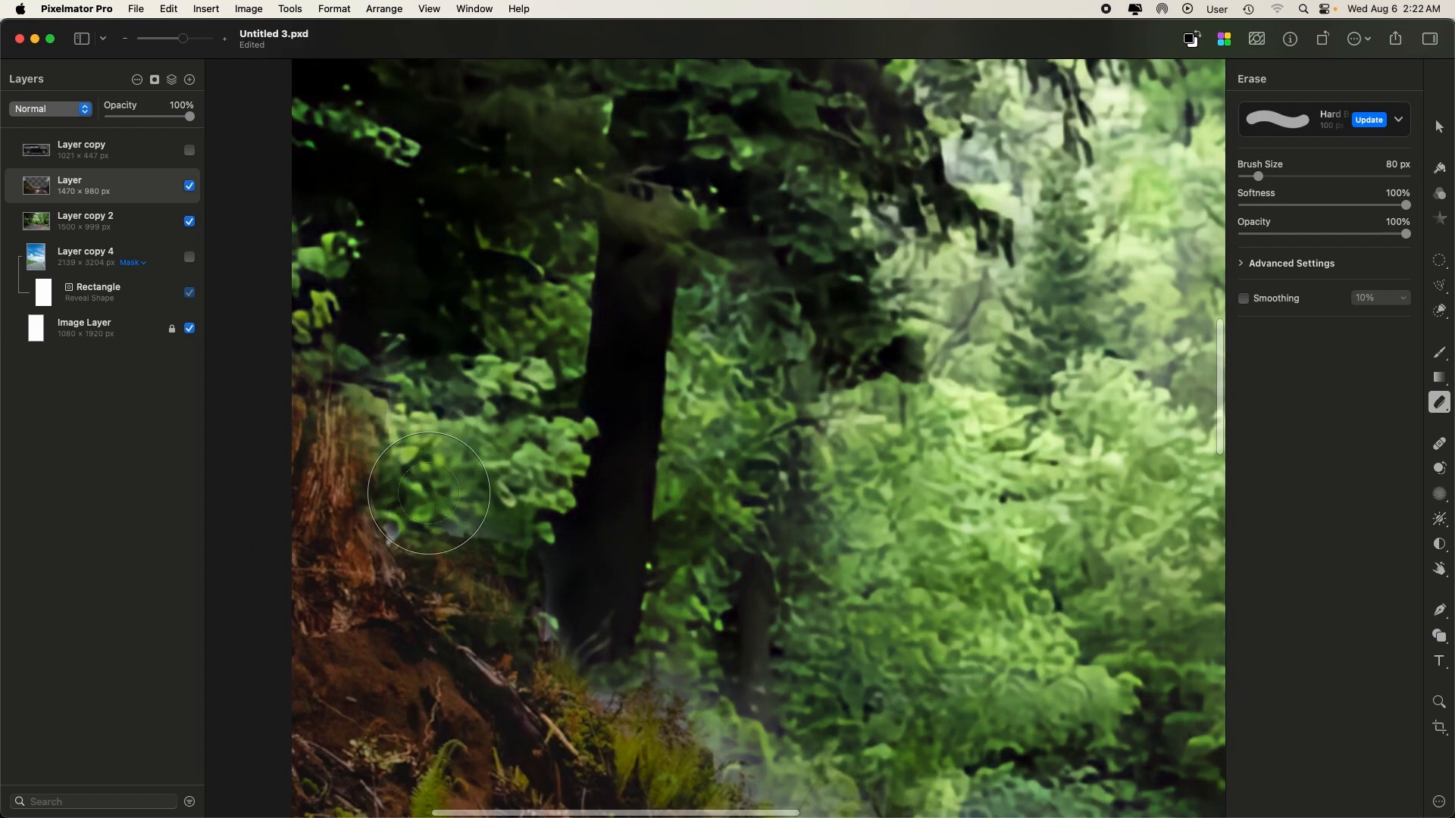
scroll(392, 441, down, 3)
scroll(392, 441, right, 10)
scroll(383, 402, down, 10)
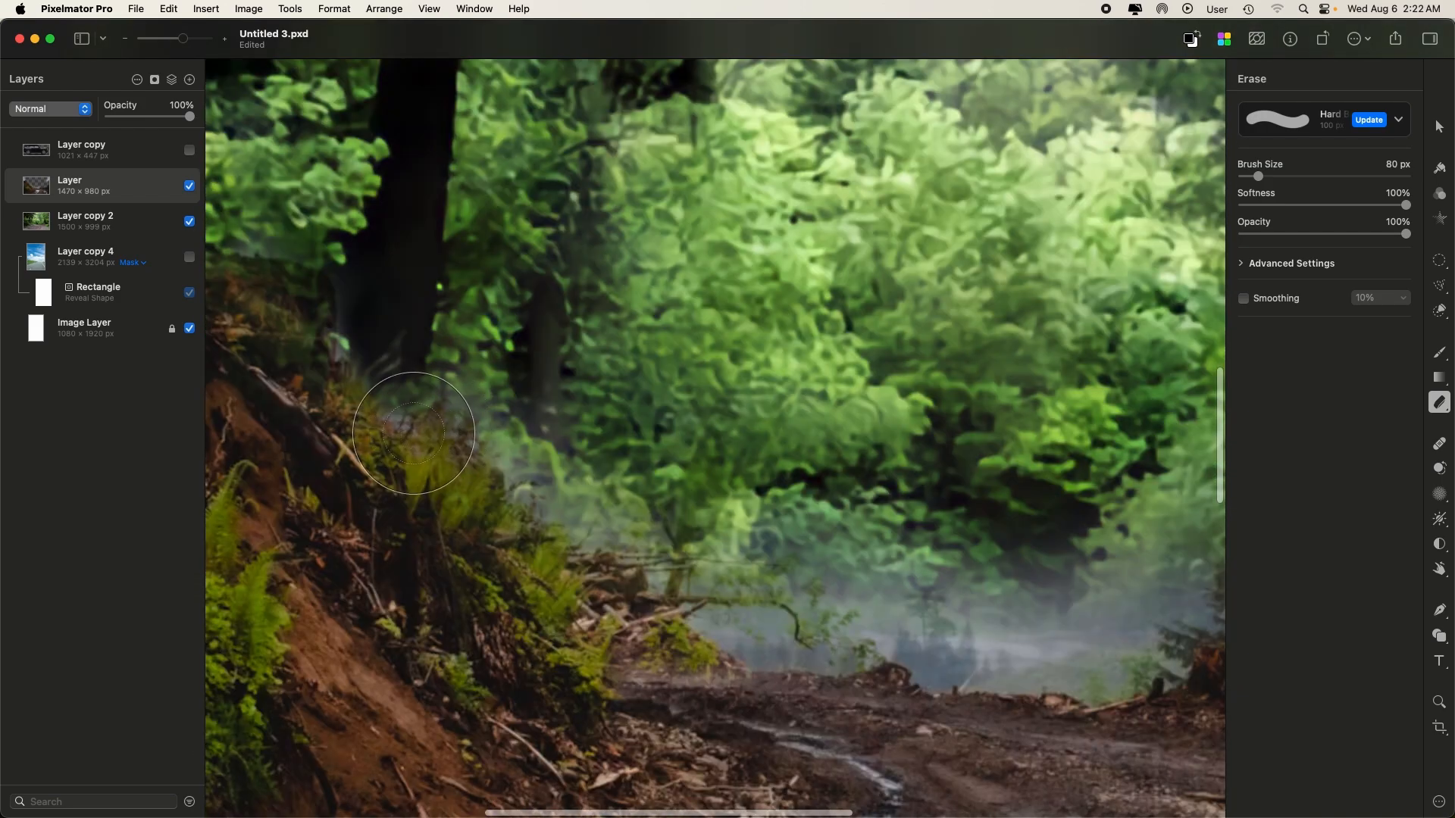
mouse_move(408, 377)
mouse_down()
mouse_move(397, 394)
mouse_move(470, 417)
mouse_move(576, 501)
mouse_move(531, 394)
mouse_move(531, 341)
mouse_move(553, 333)
mouse_move(425, 372)
mouse_move(573, 417)
mouse_move(523, 479)
mouse_move(390, 360)
mouse_up()
- Erase the mist beyond the far end of the muddy road, up to the first tree stump, to reveal the forest
scroll(390, 360, down, 10)
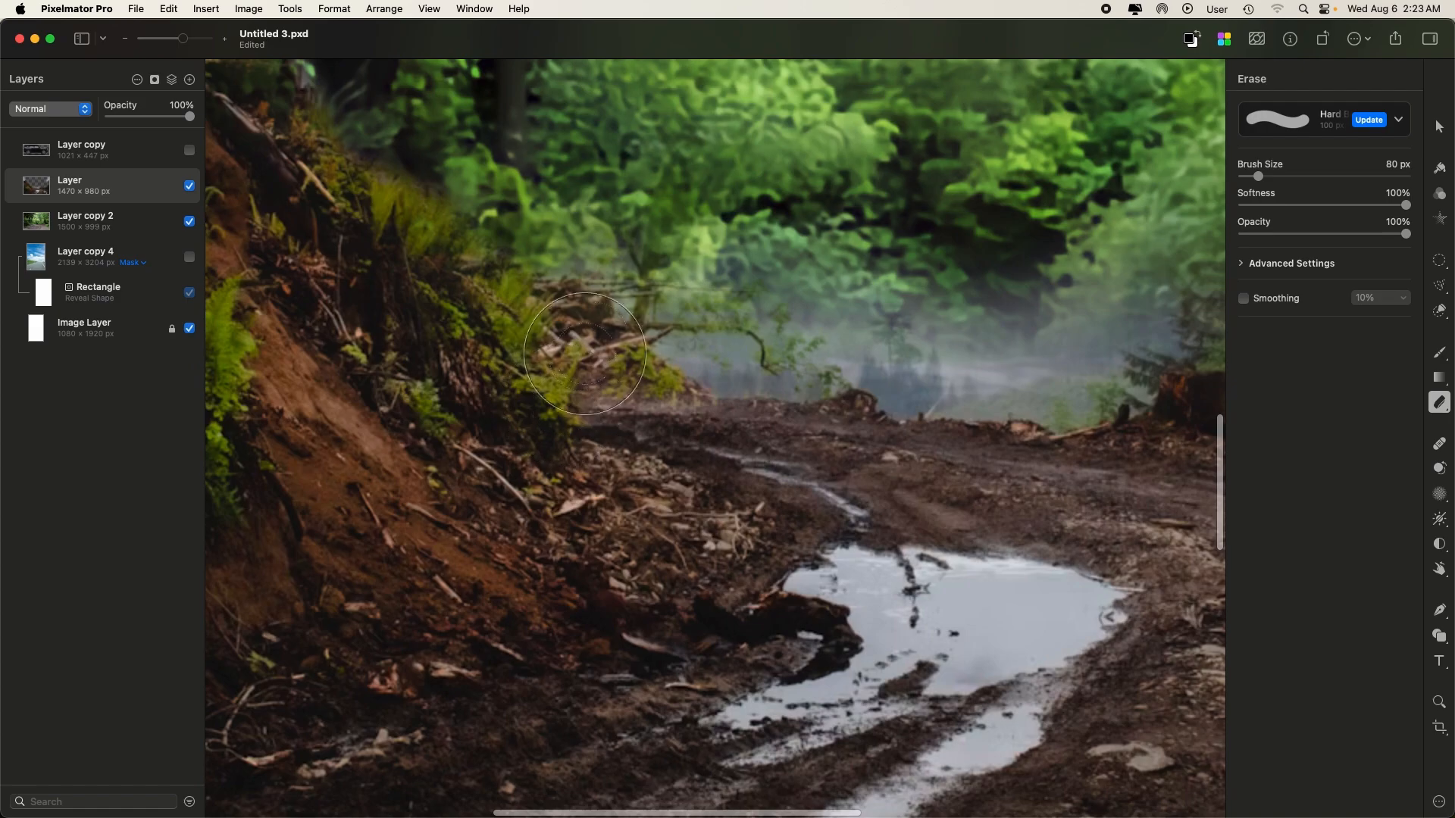
mouse_move(584, 353)
mouse_down()
mouse_move(586, 259)
mouse_move(635, 276)
mouse_move(717, 344)
mouse_move(689, 338)
mouse_move(749, 354)
mouse_move(921, 342)
mouse_move(922, 356)
mouse_move(955, 361)
mouse_move(1062, 342)
mouse_up()
scroll(1063, 343, right, 4)
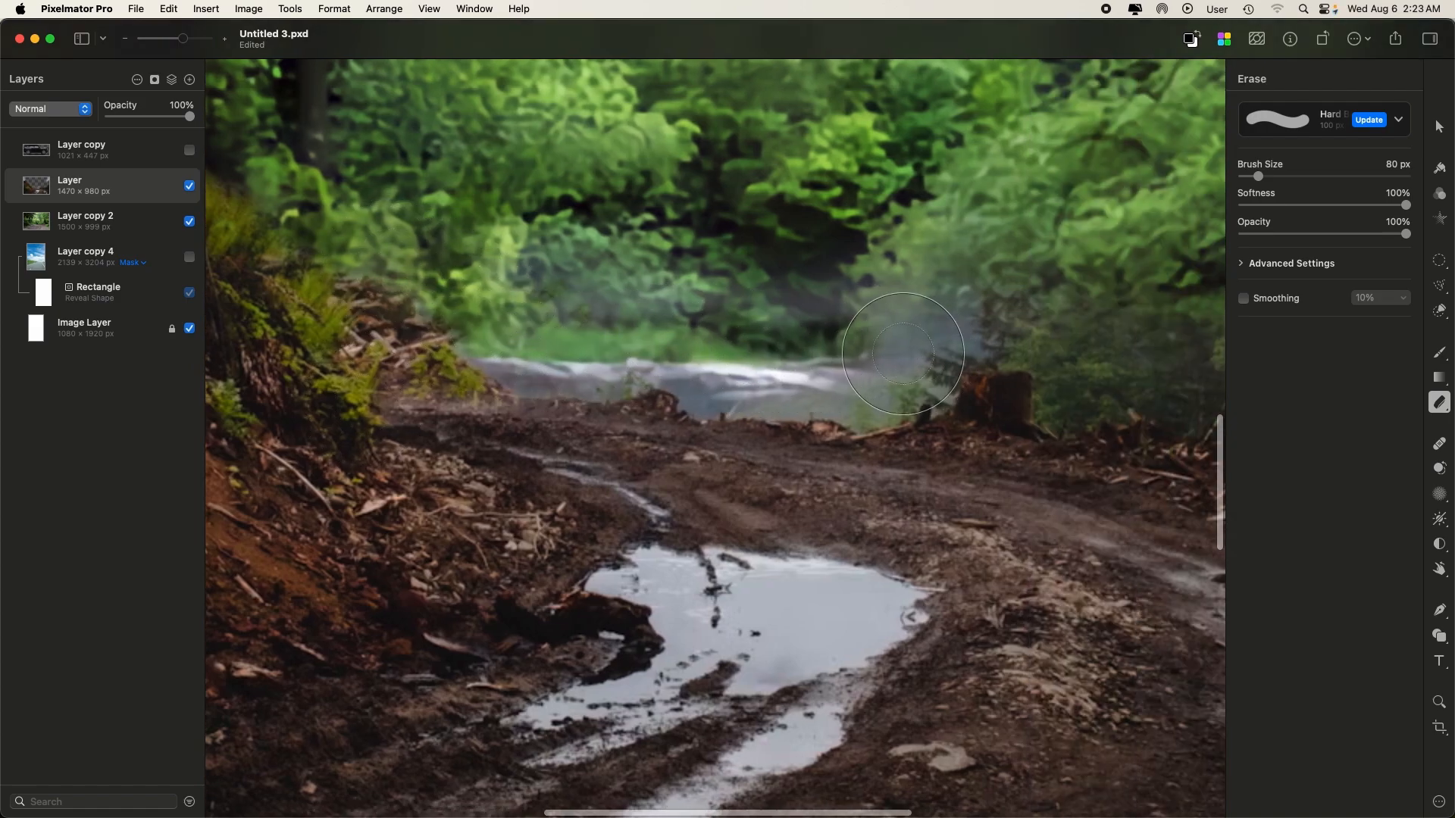
mouse_move(829, 344)
mouse_down()
mouse_move(996, 297)
mouse_move(950, 323)
mouse_move(1027, 320)
mouse_up()
- Erase the leftover haze and dark foliage above the tree stumps to blend that side of the road into the forest
scroll(1028, 321, right, 5)
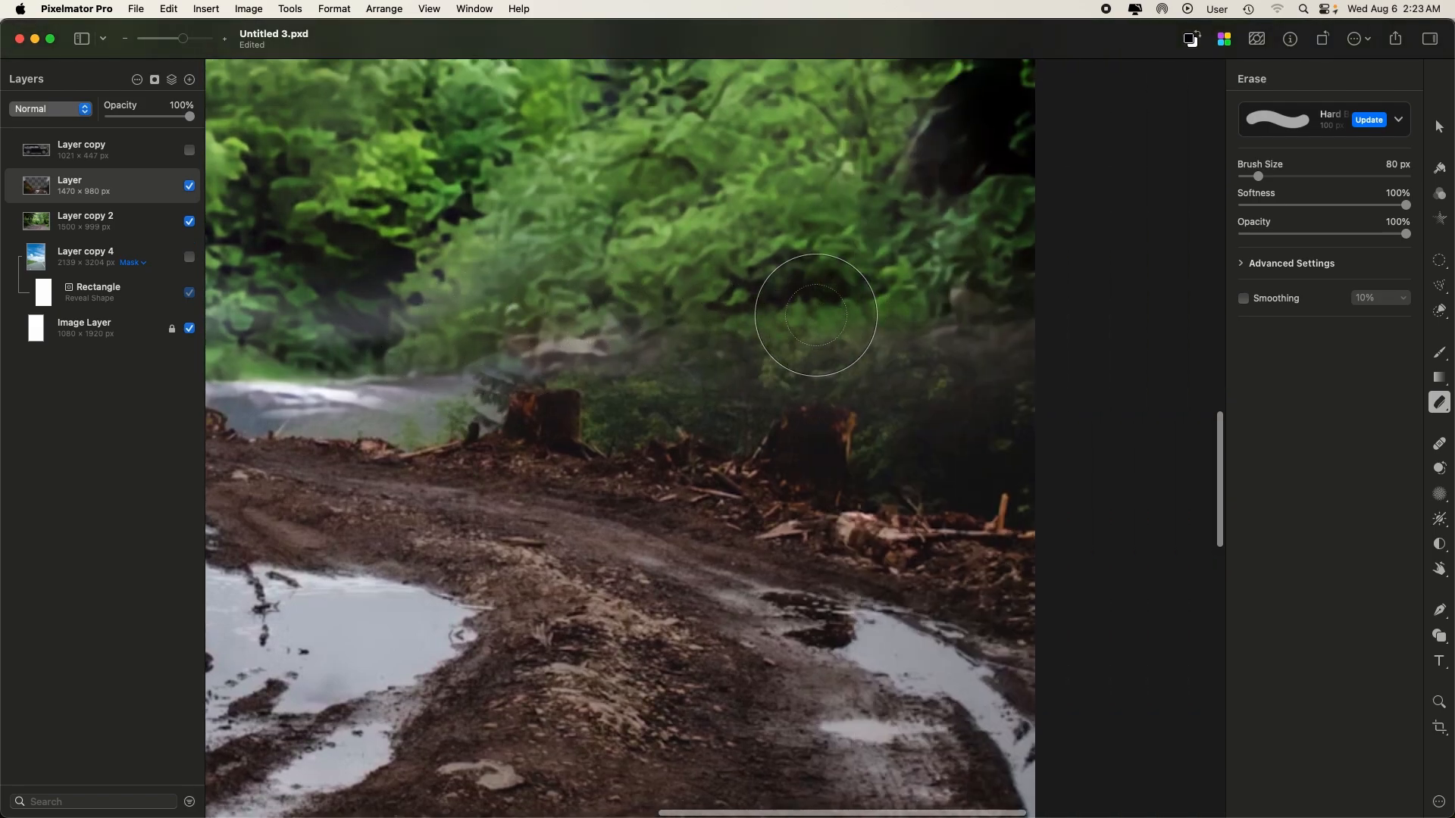
scroll(816, 315, up, 1)
drag(585, 365, 1002, 345)
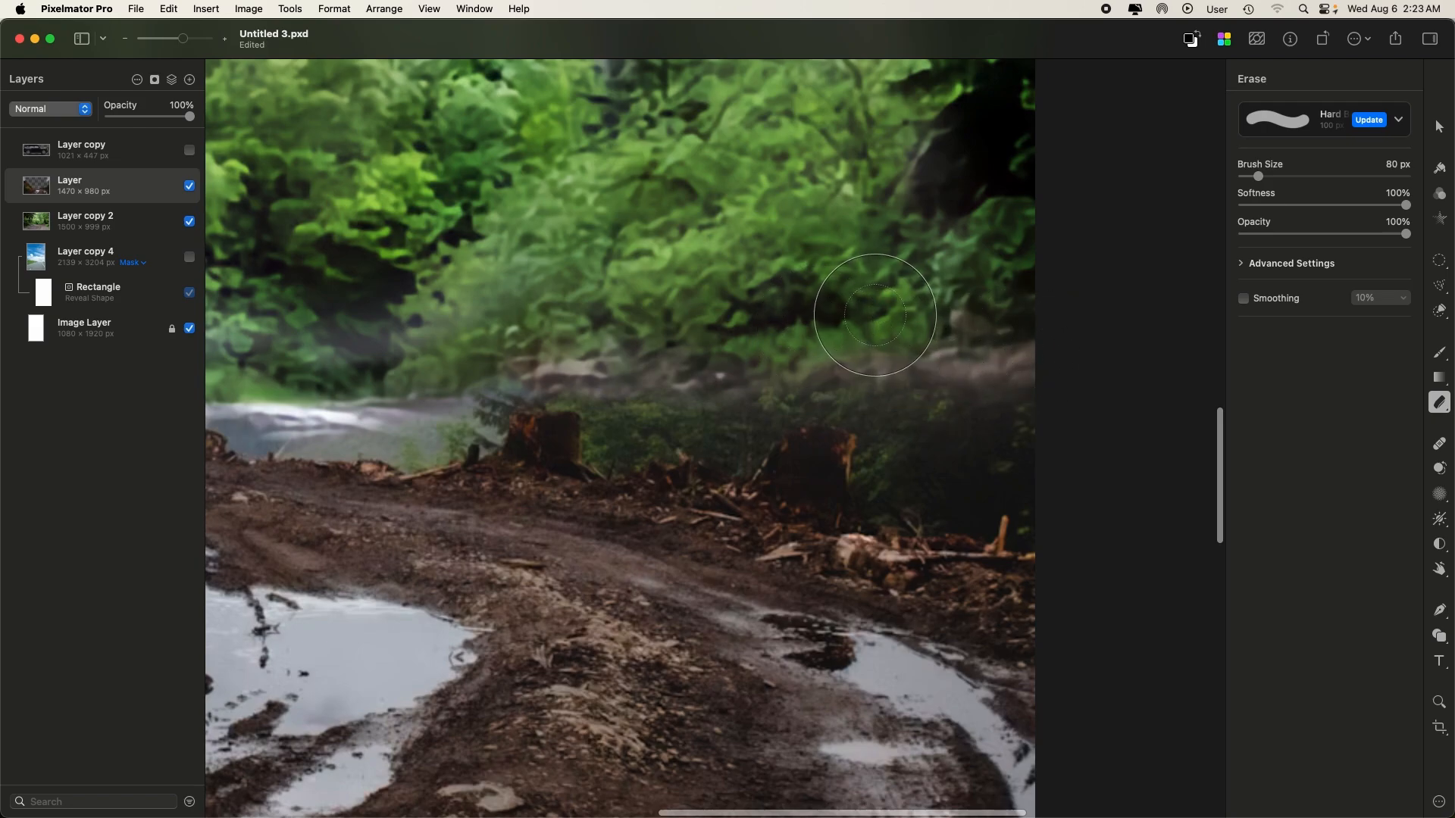
scroll(875, 315, down, 5)
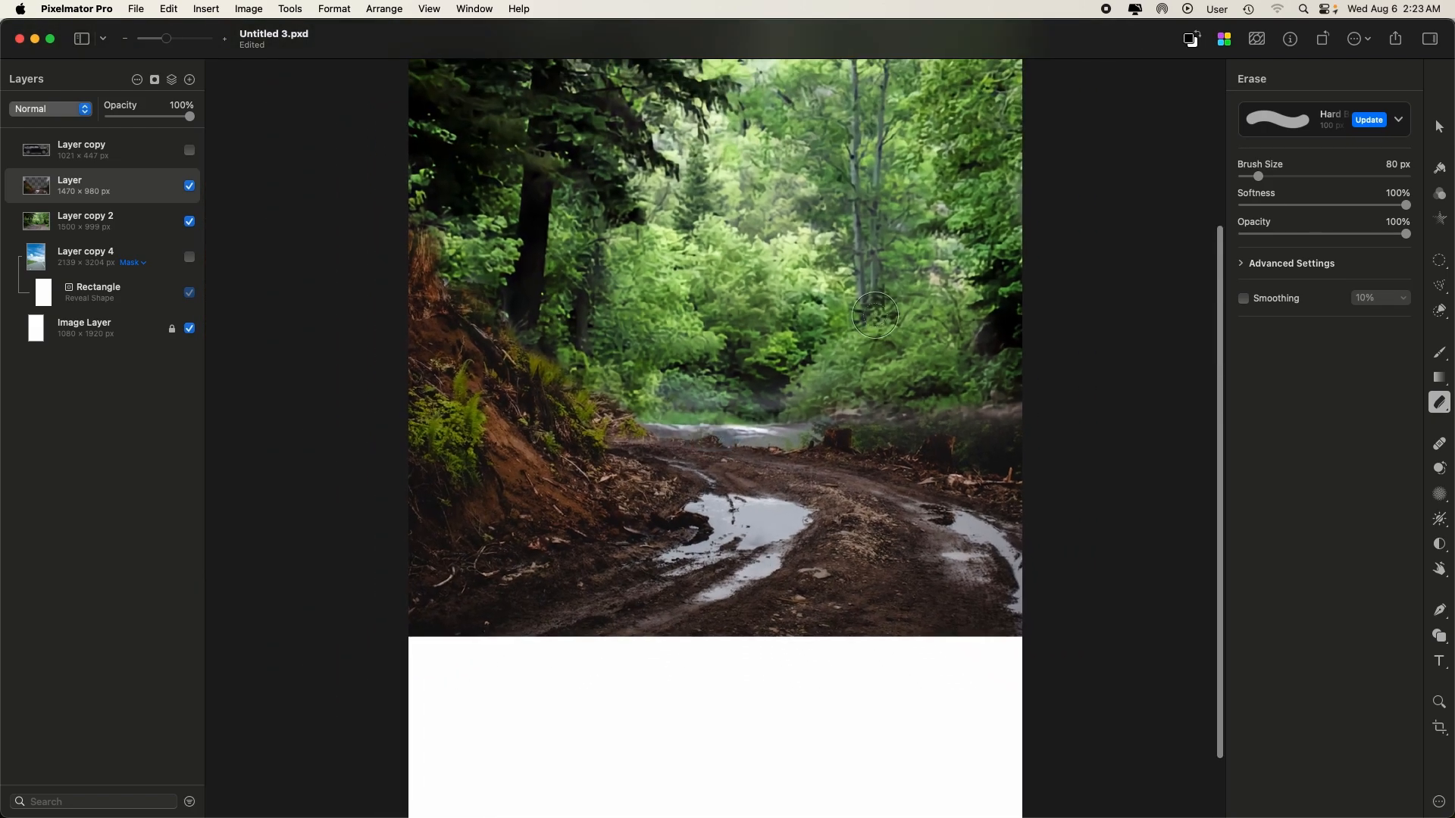
scroll(867, 297, down, 3)
scroll(868, 297, up, 2)
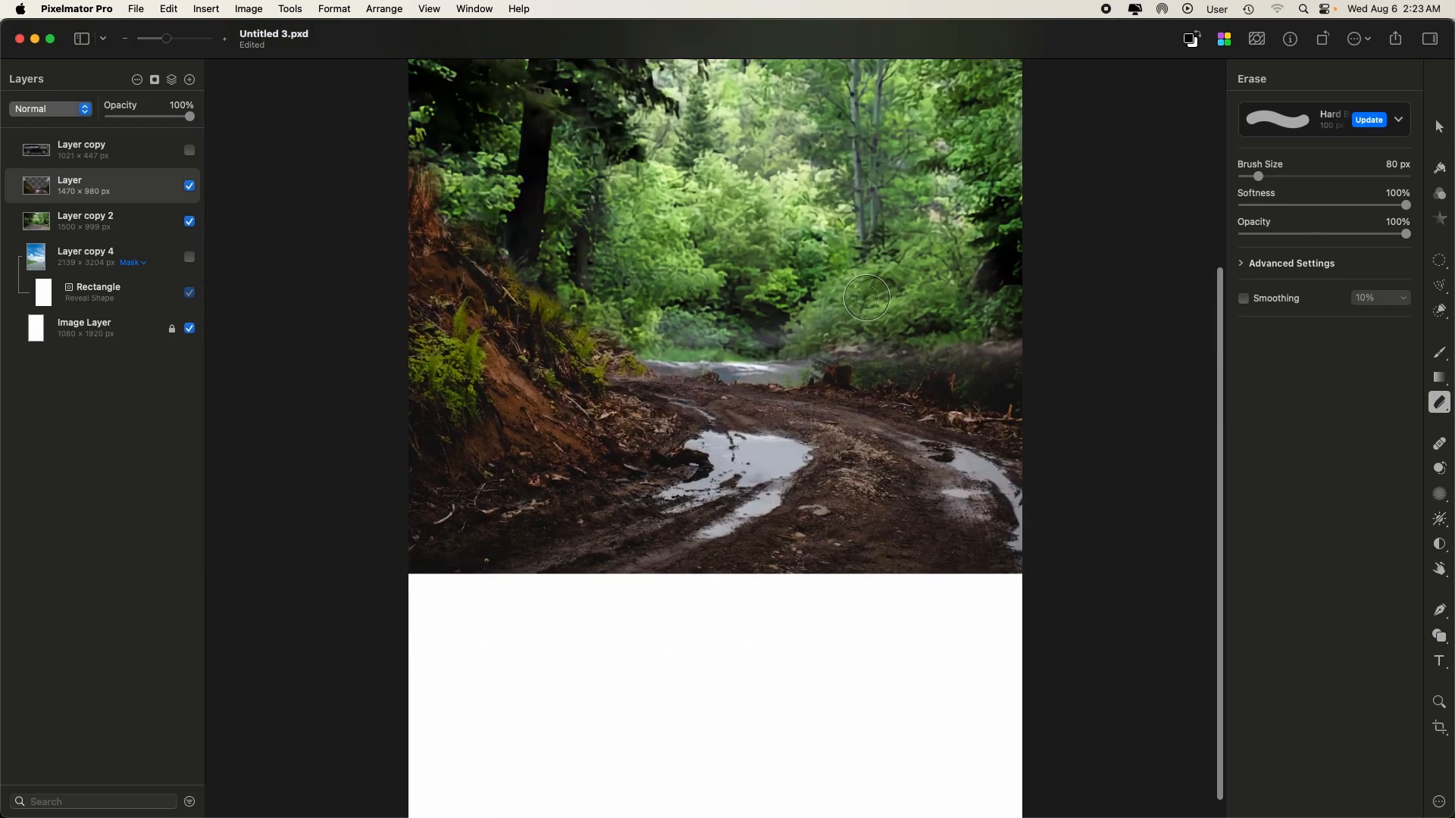
scroll(867, 297, up, 3)
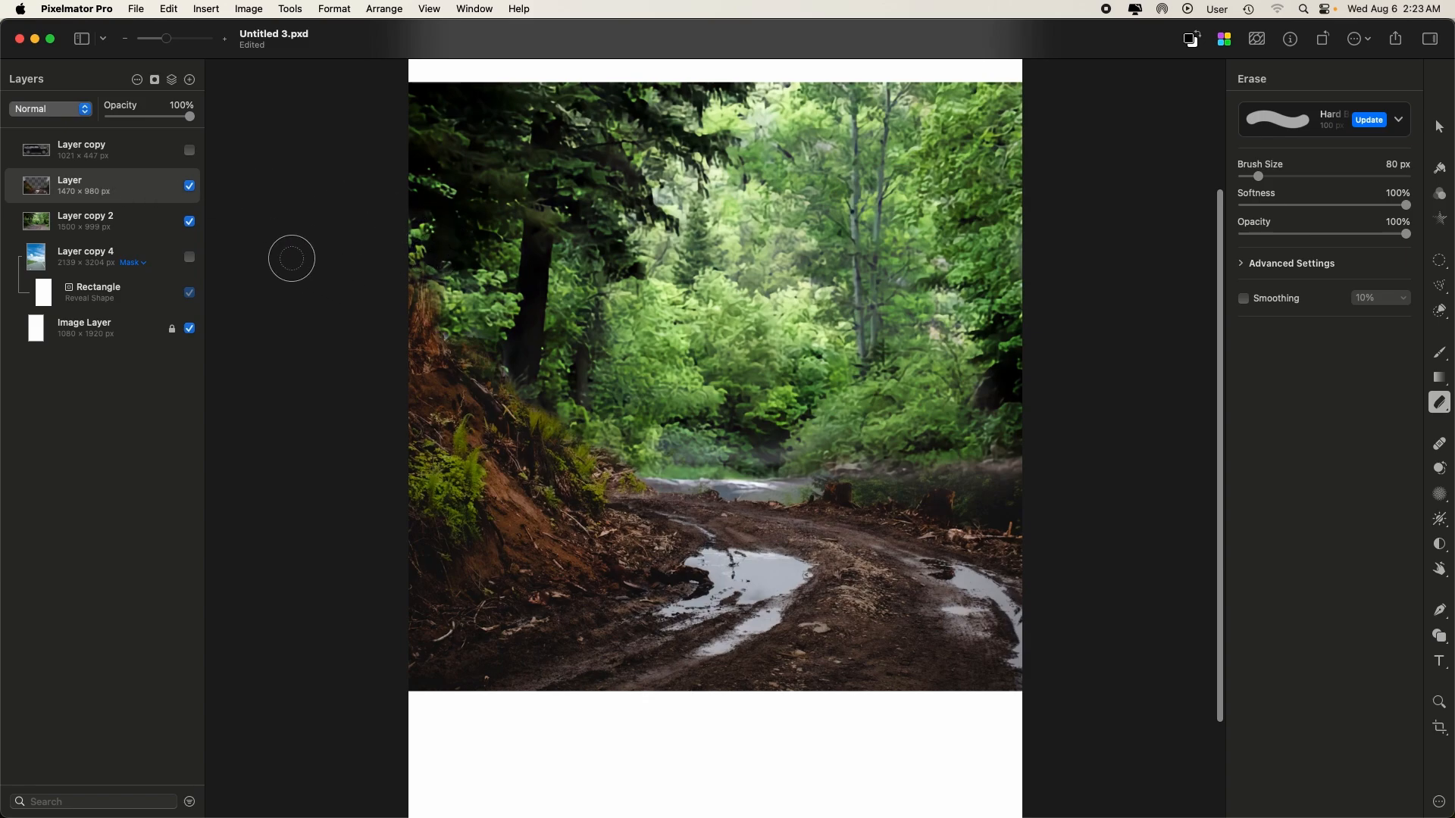
- Group the muddy road and forest photo layers and name the group "rough road"
key(v)
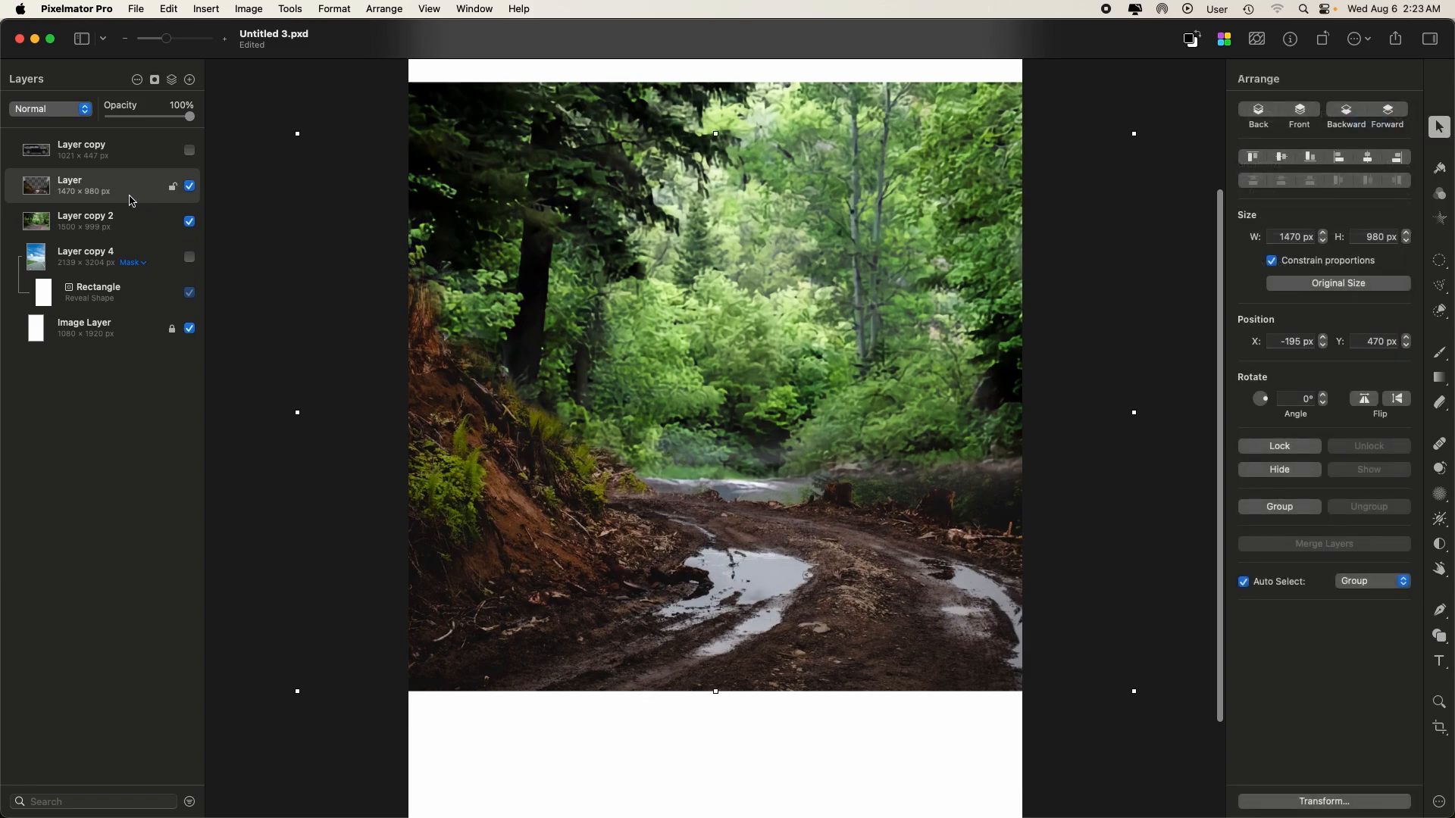
shift+click(127, 226)
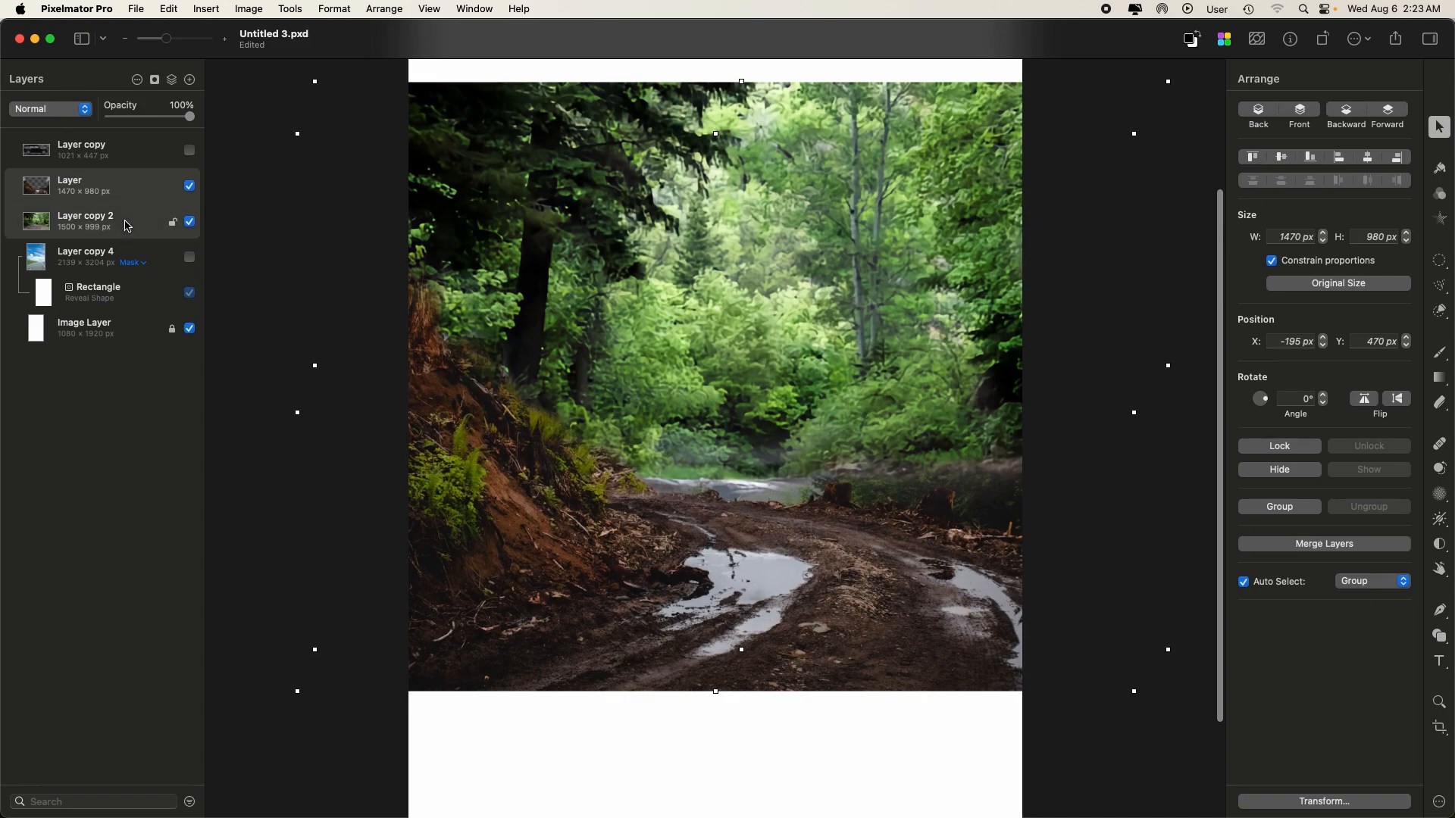
key(super+g)
double_click(85, 182)
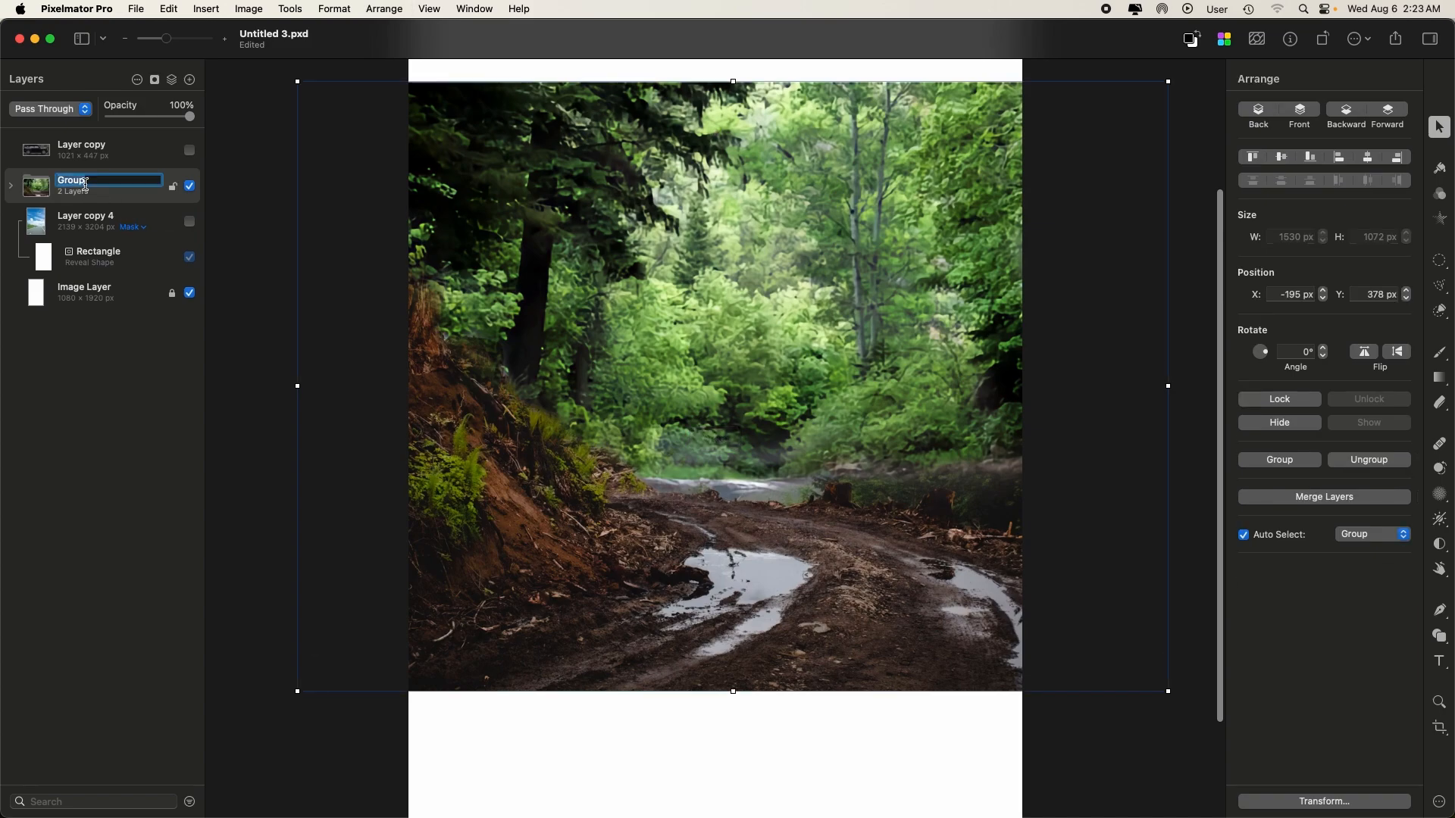
text(rough road)
key(Return)
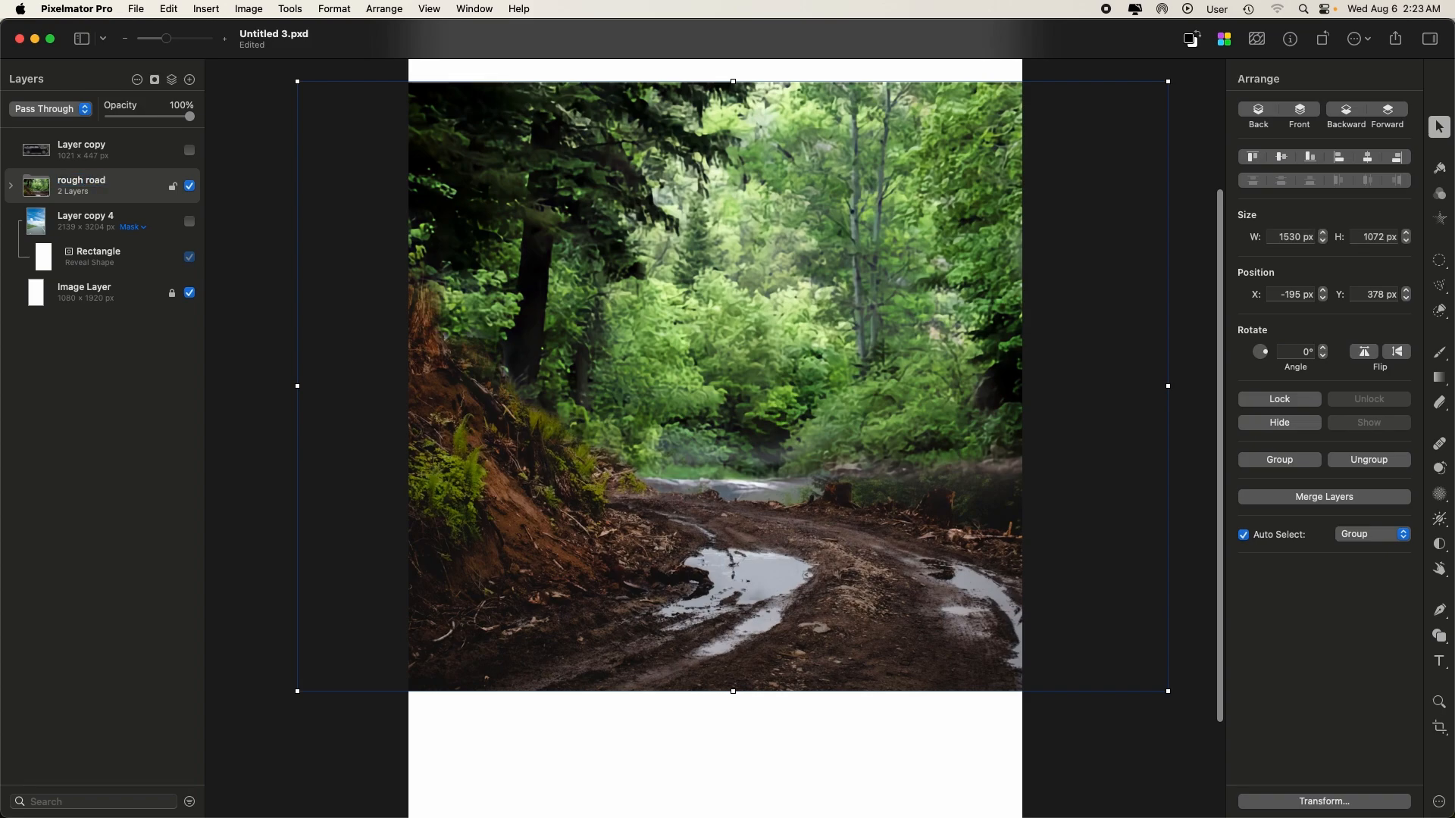
click(254, 194)
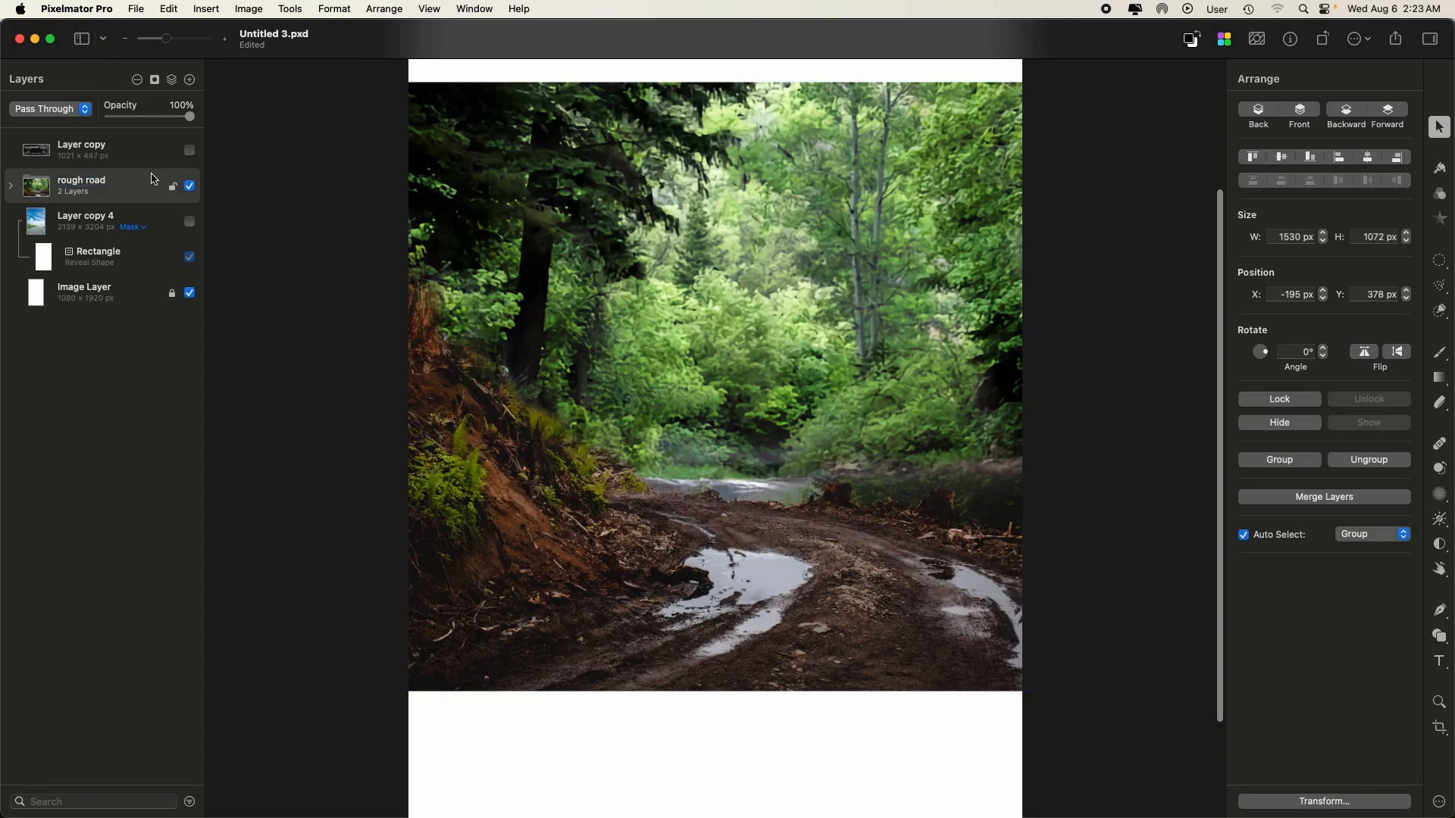
- Show the car layer and enlarge the rough road group to about 2967 × 2079 px, placed at about X -944 px, Y -159 px
click(190, 152)
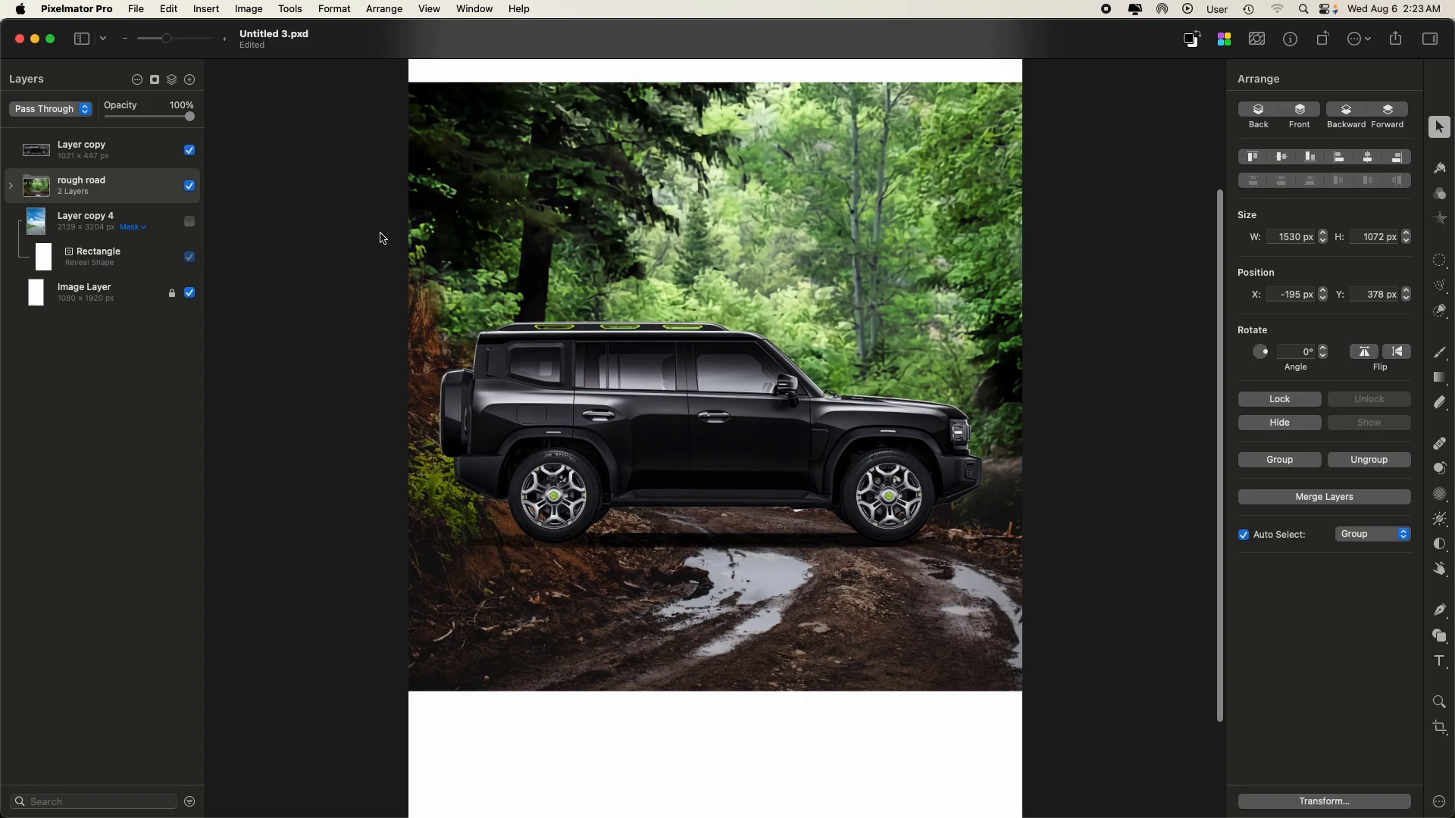
key(super+0)
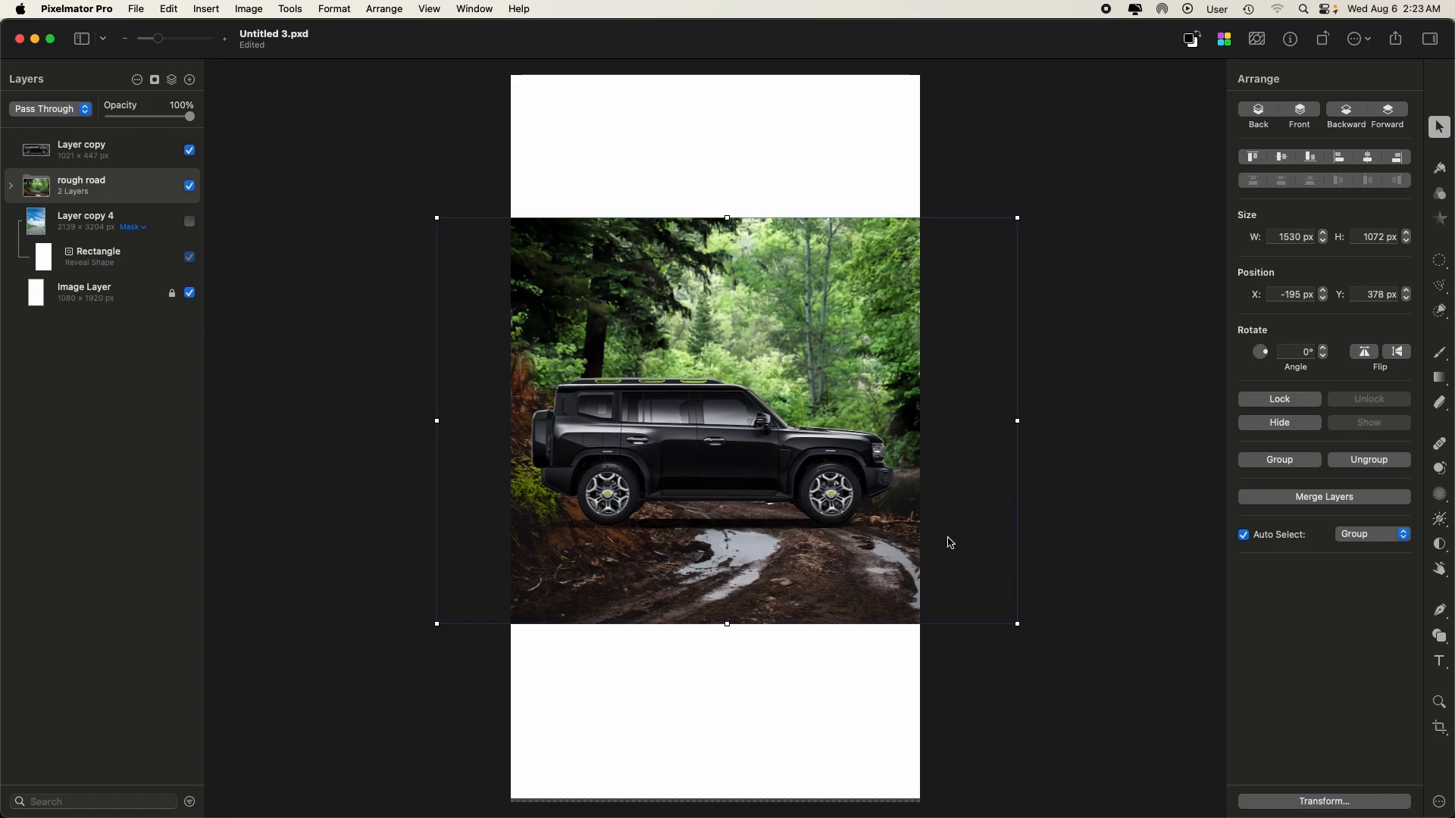
key(super+minus)
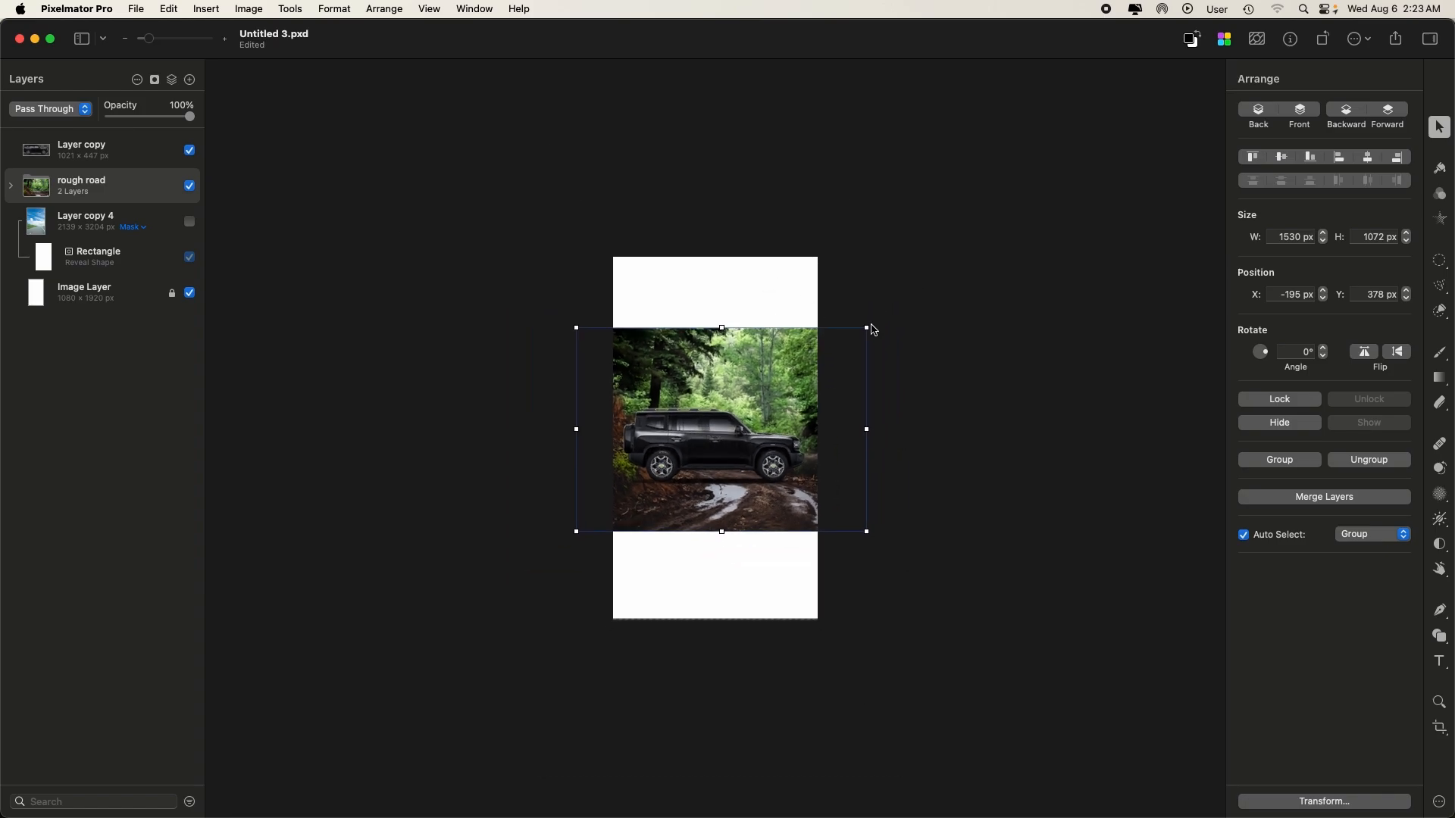
drag(868, 331, 967, 221)
drag(470, 603, 452, 619)
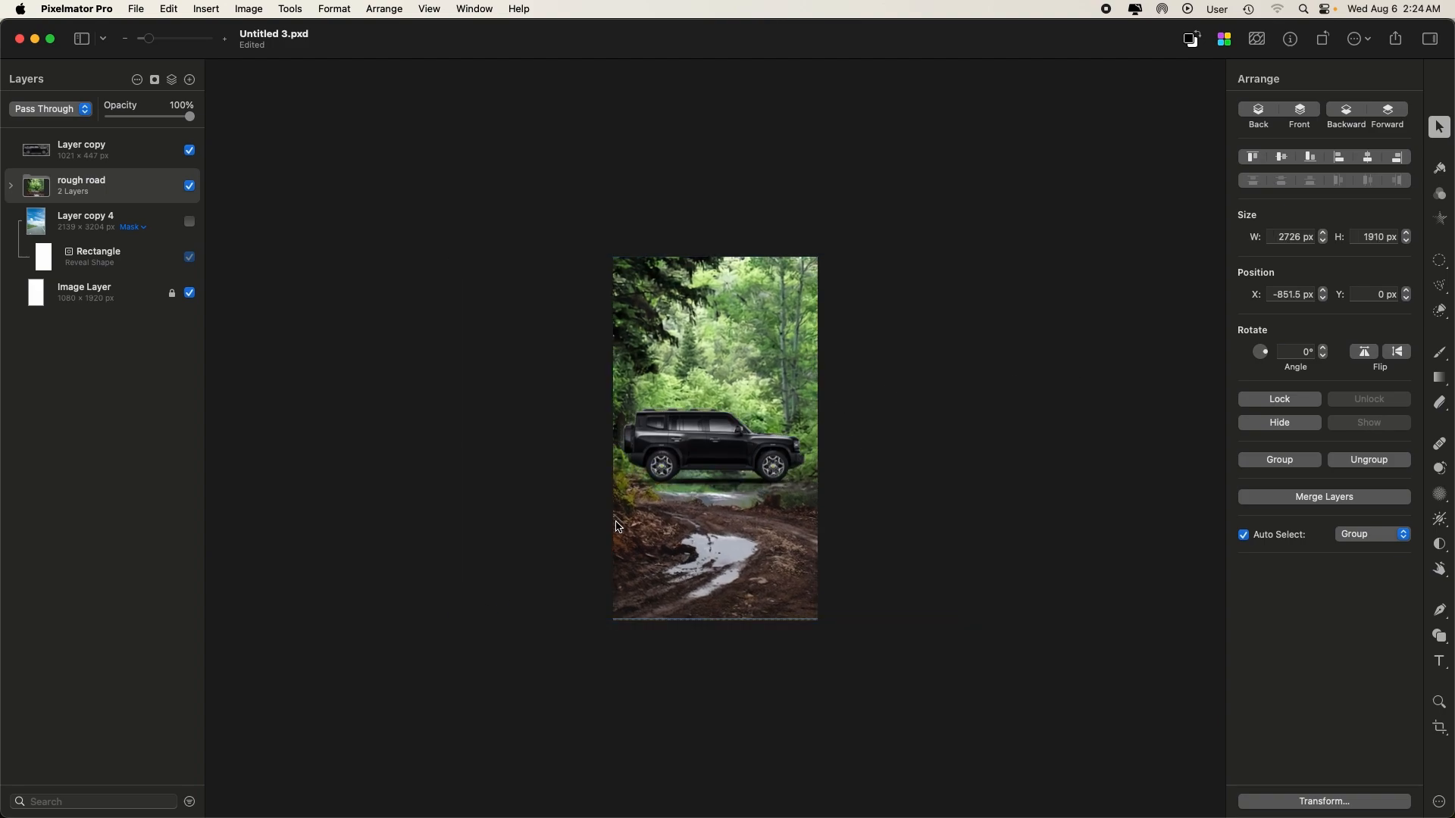
drag(448, 618, 404, 649)
drag(722, 567, 744, 537)
click(1046, 444)
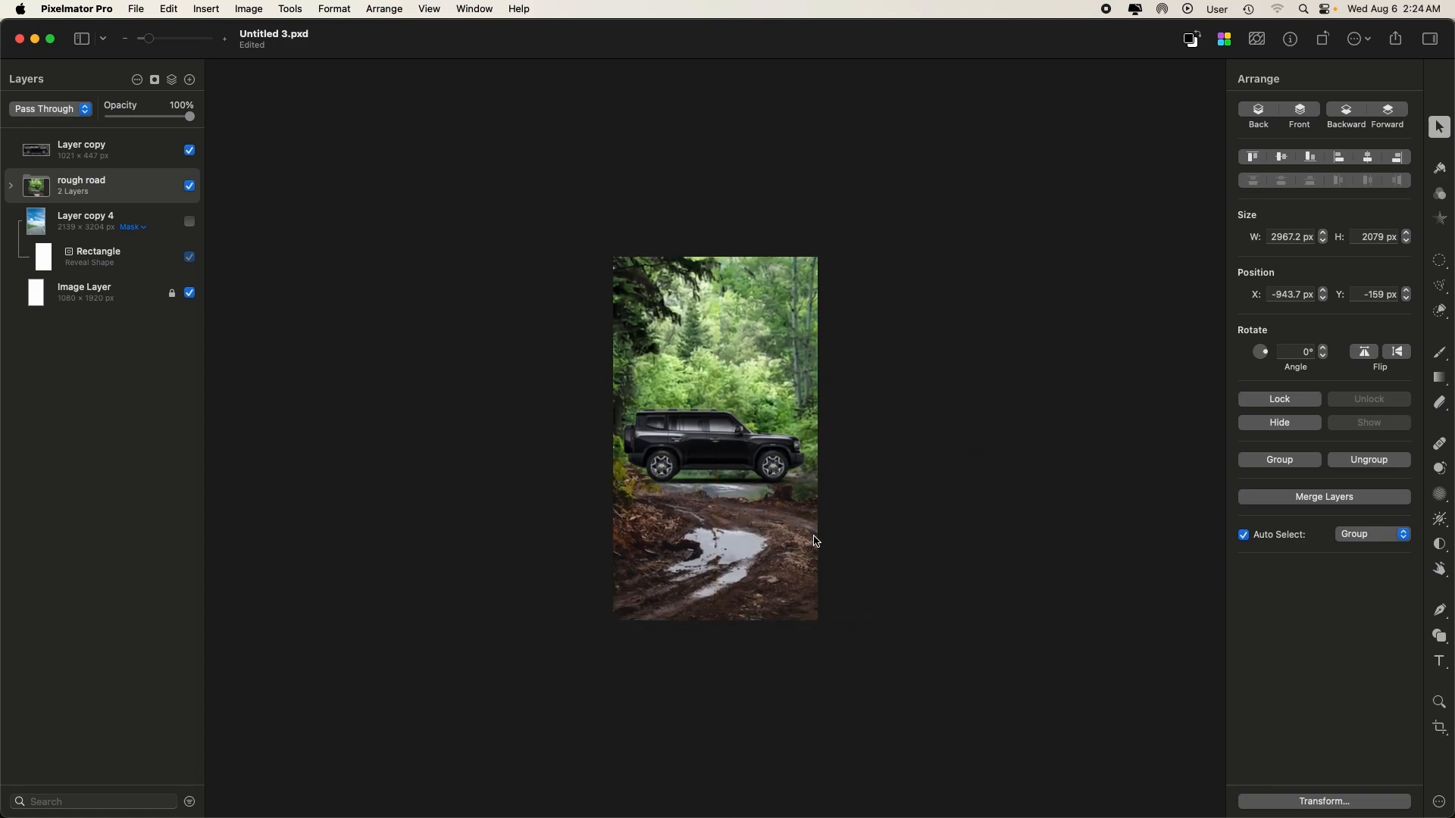
- Move the muddy road photo inside the rough road group up to about Y -322 px so the road sits under the car
double_click(768, 558)
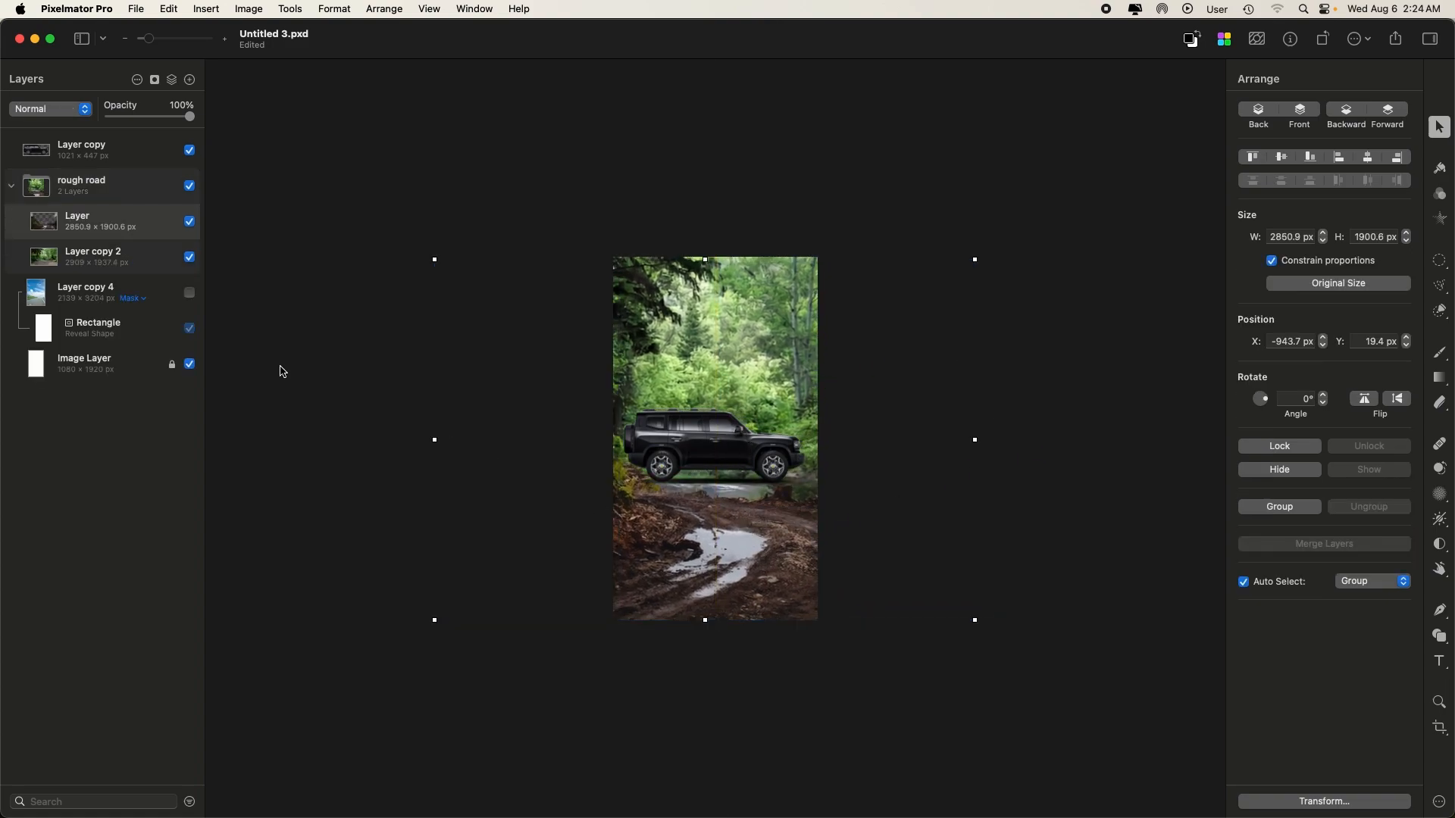
drag(785, 566, 783, 501)
click(780, 585)
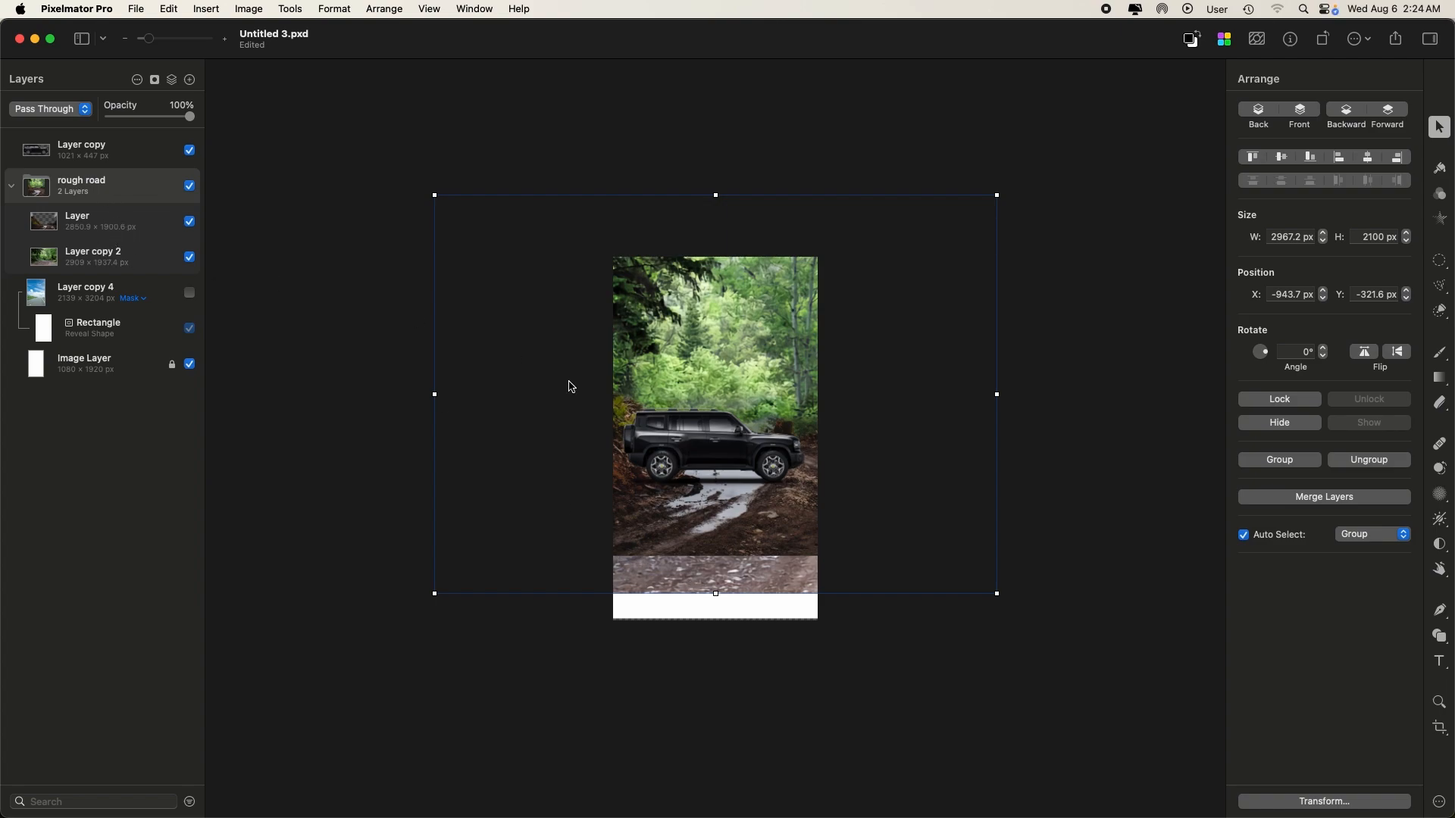
click(747, 588)
drag(724, 593, 718, 518)
key(super+z)
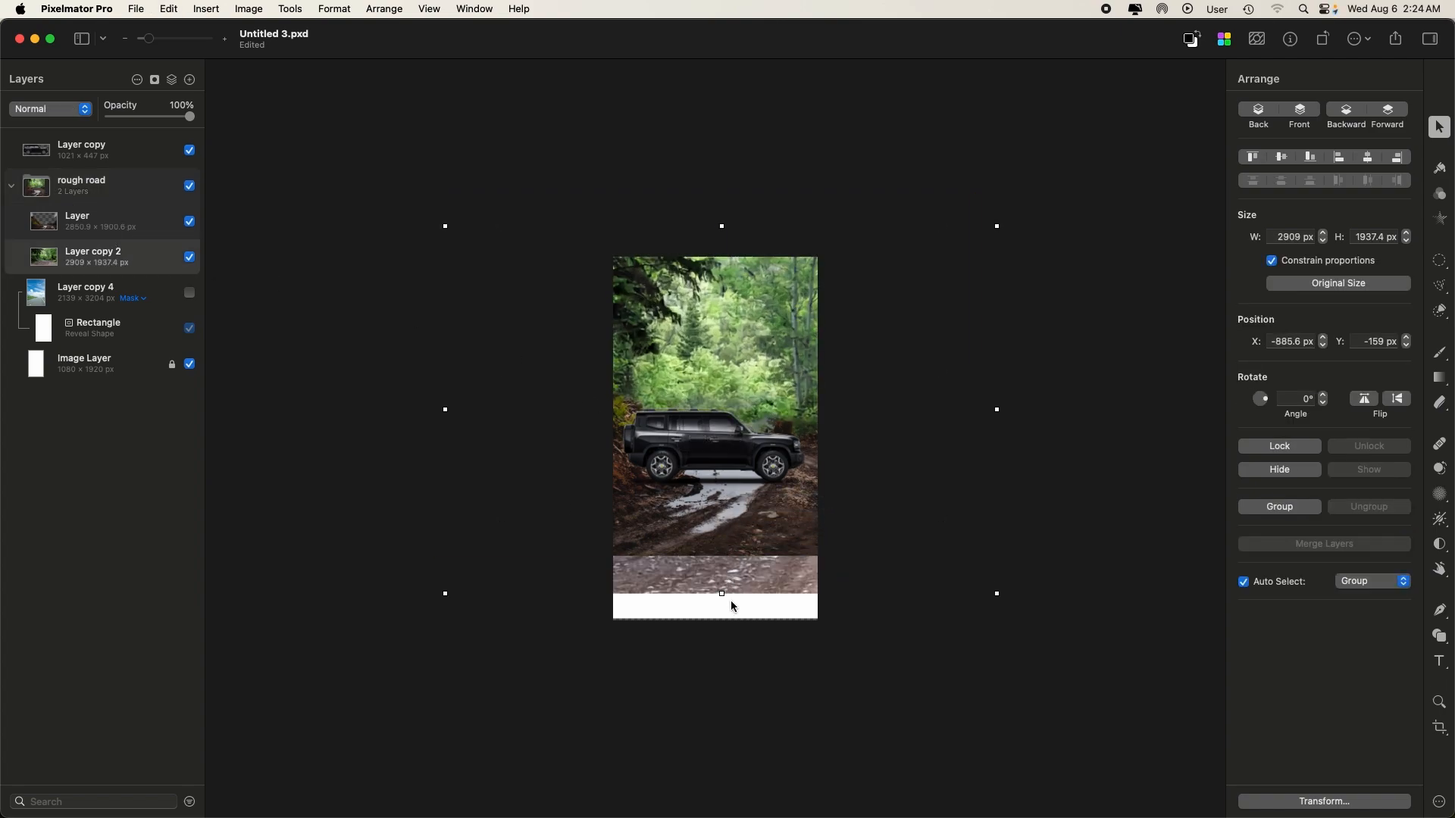
- Mask the forest photo with a 1080 × 1112 px rectangle at X 0, Y 0, hiding its lower gravel part
double_click(724, 584)
drag(716, 594, 716, 470)
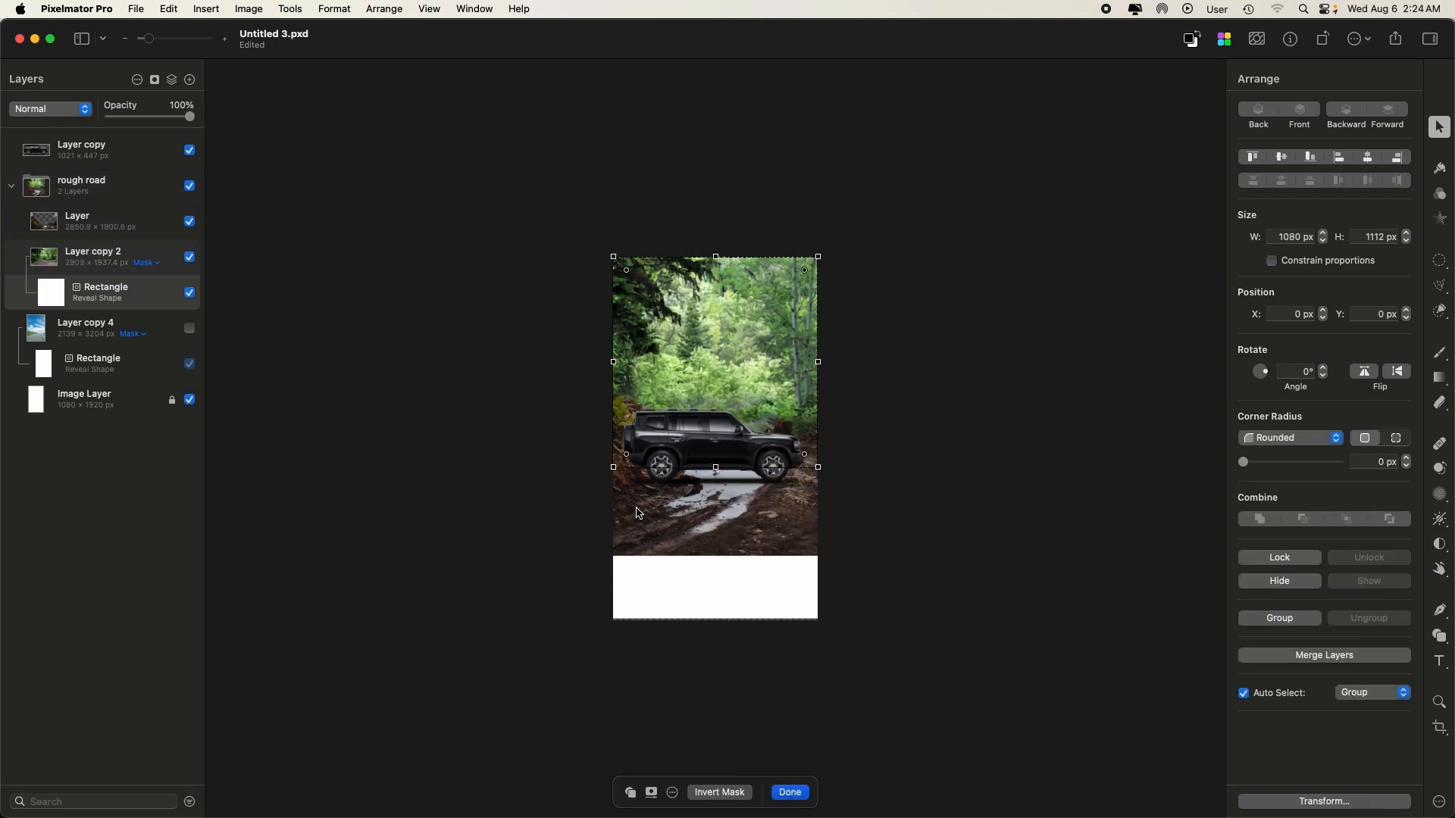
click(790, 793)
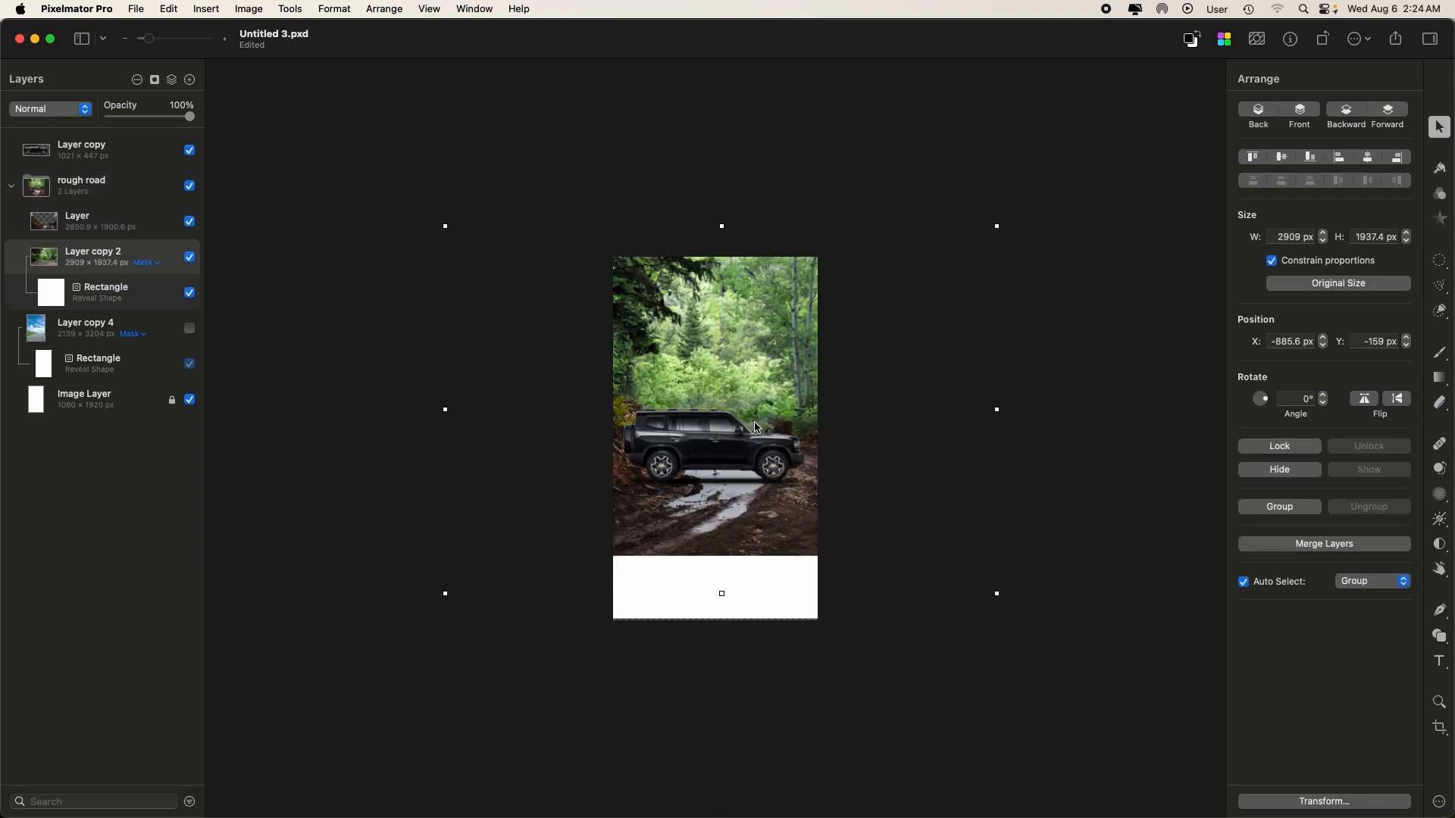
key(super+equal)
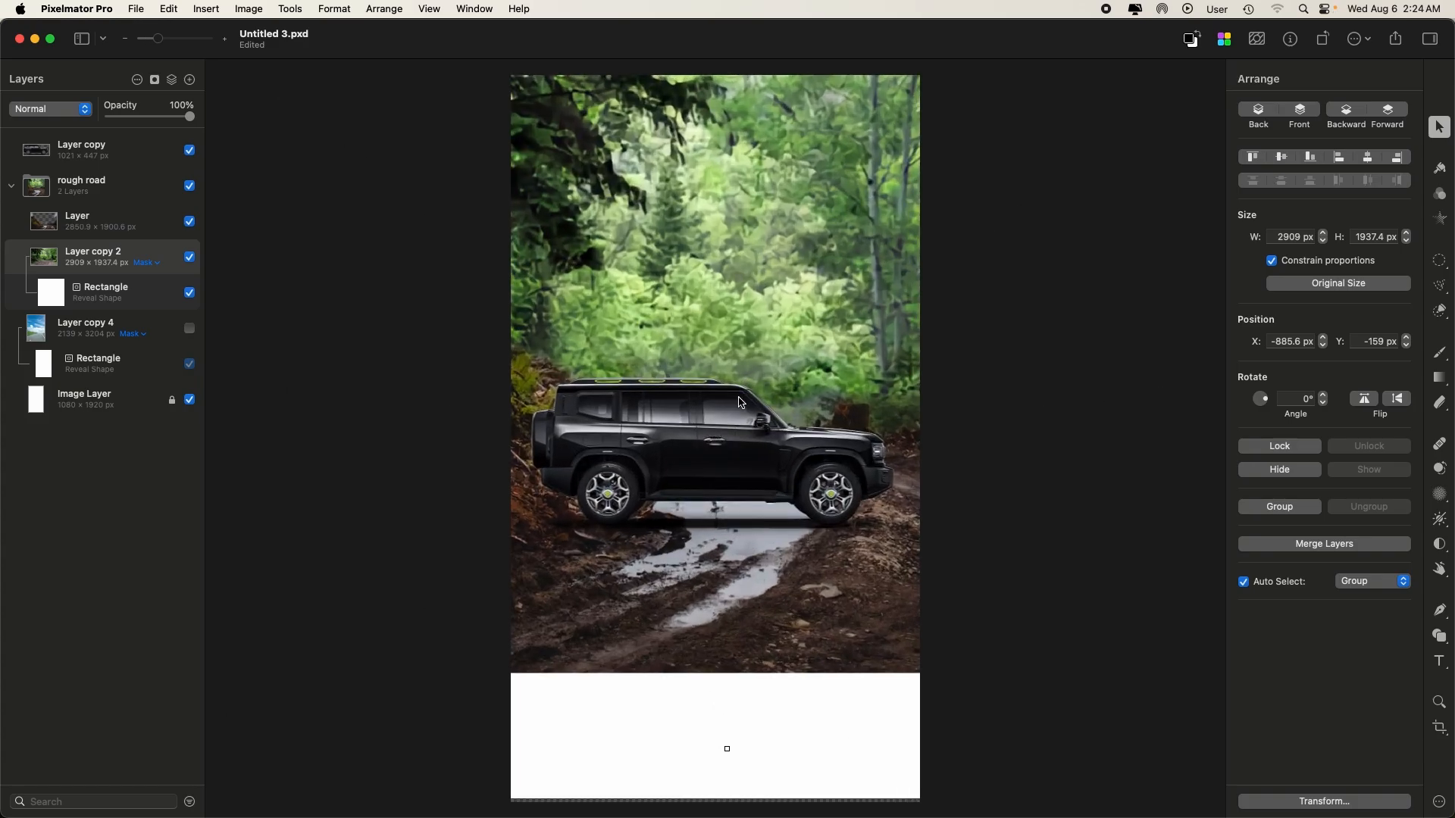
click(998, 635)
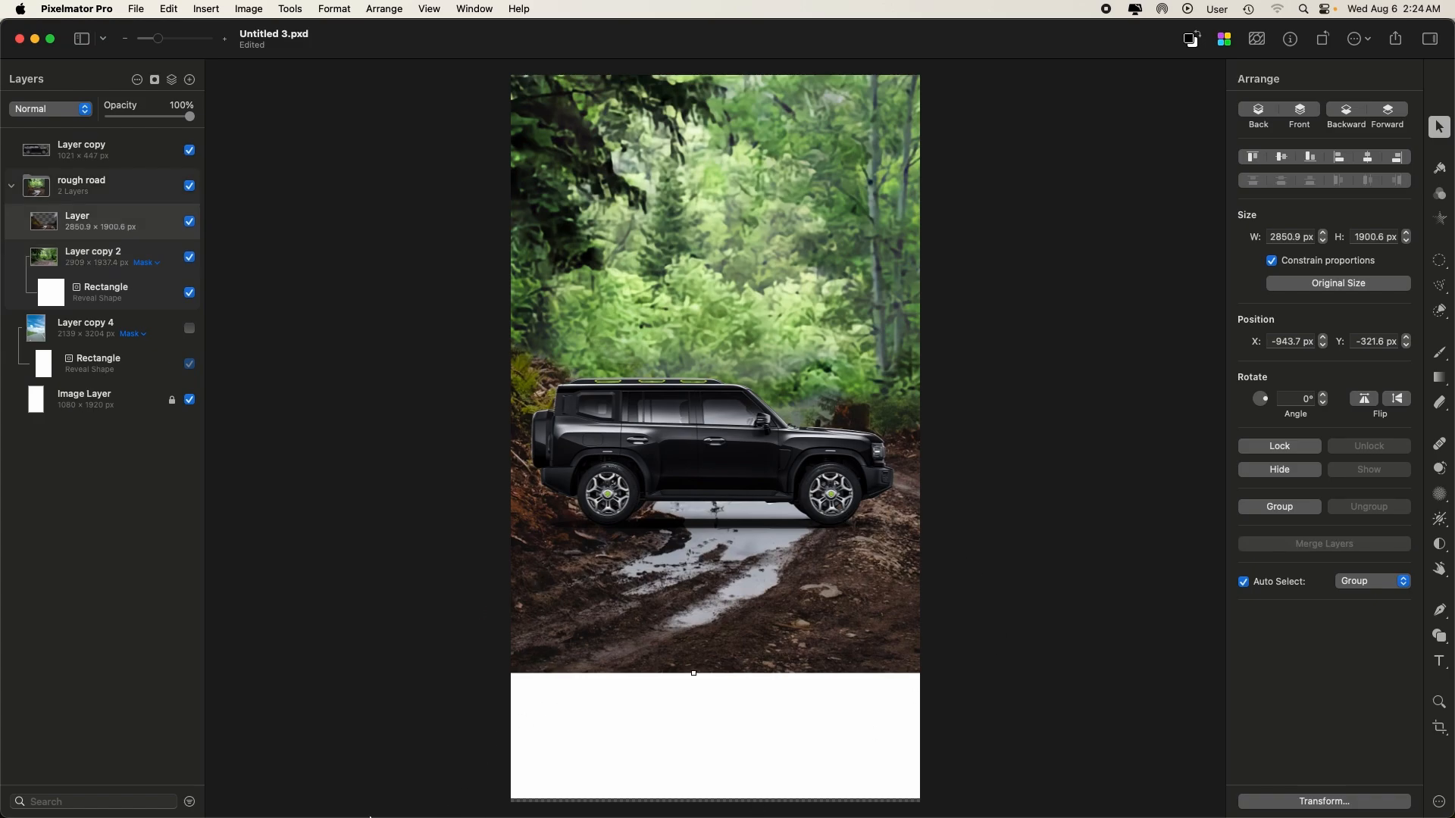
- Switch to Unsplash in the browser and look through the muddy road search results for suitable ground photos
click(212, 784)
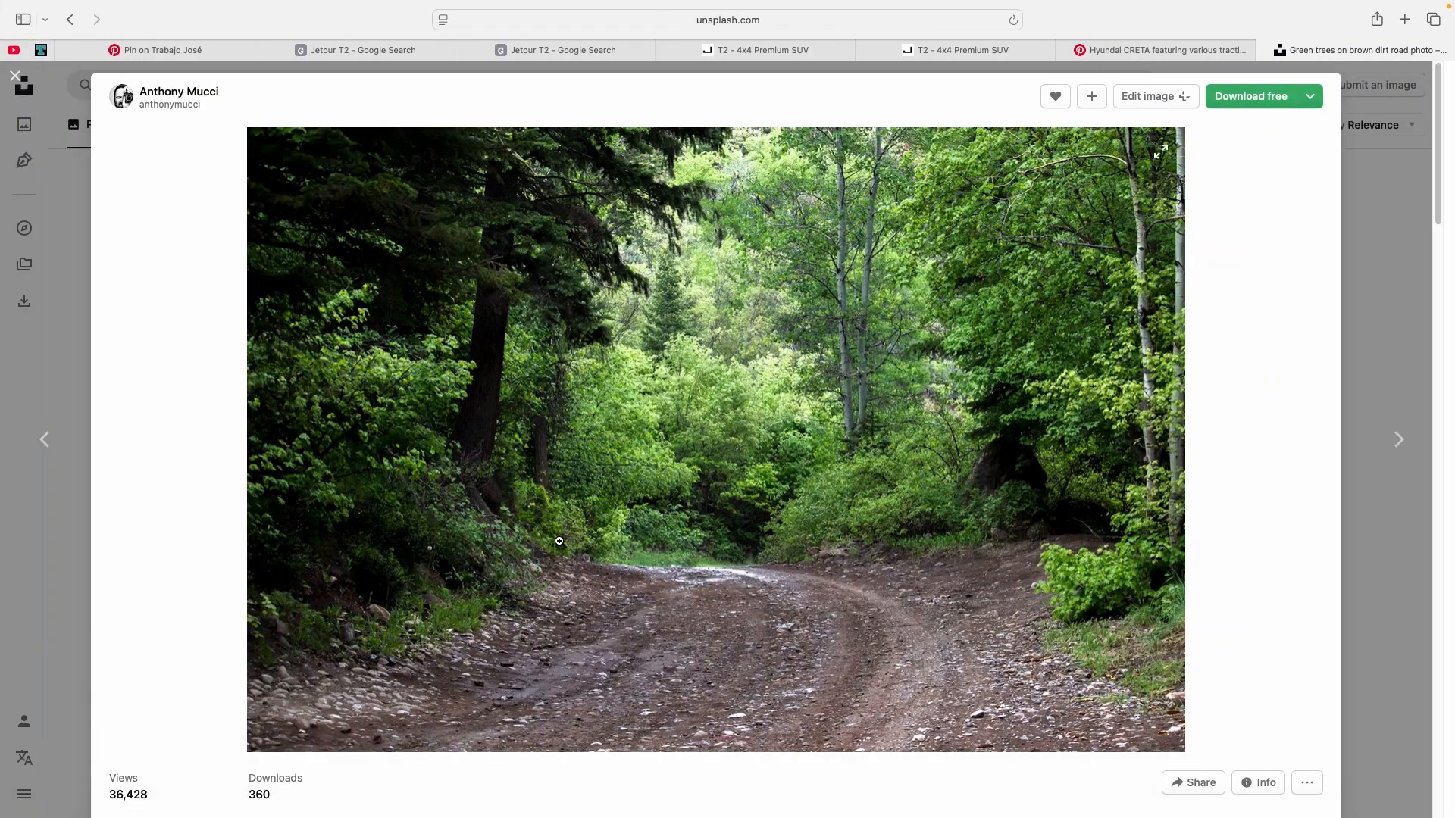
click(1424, 227)
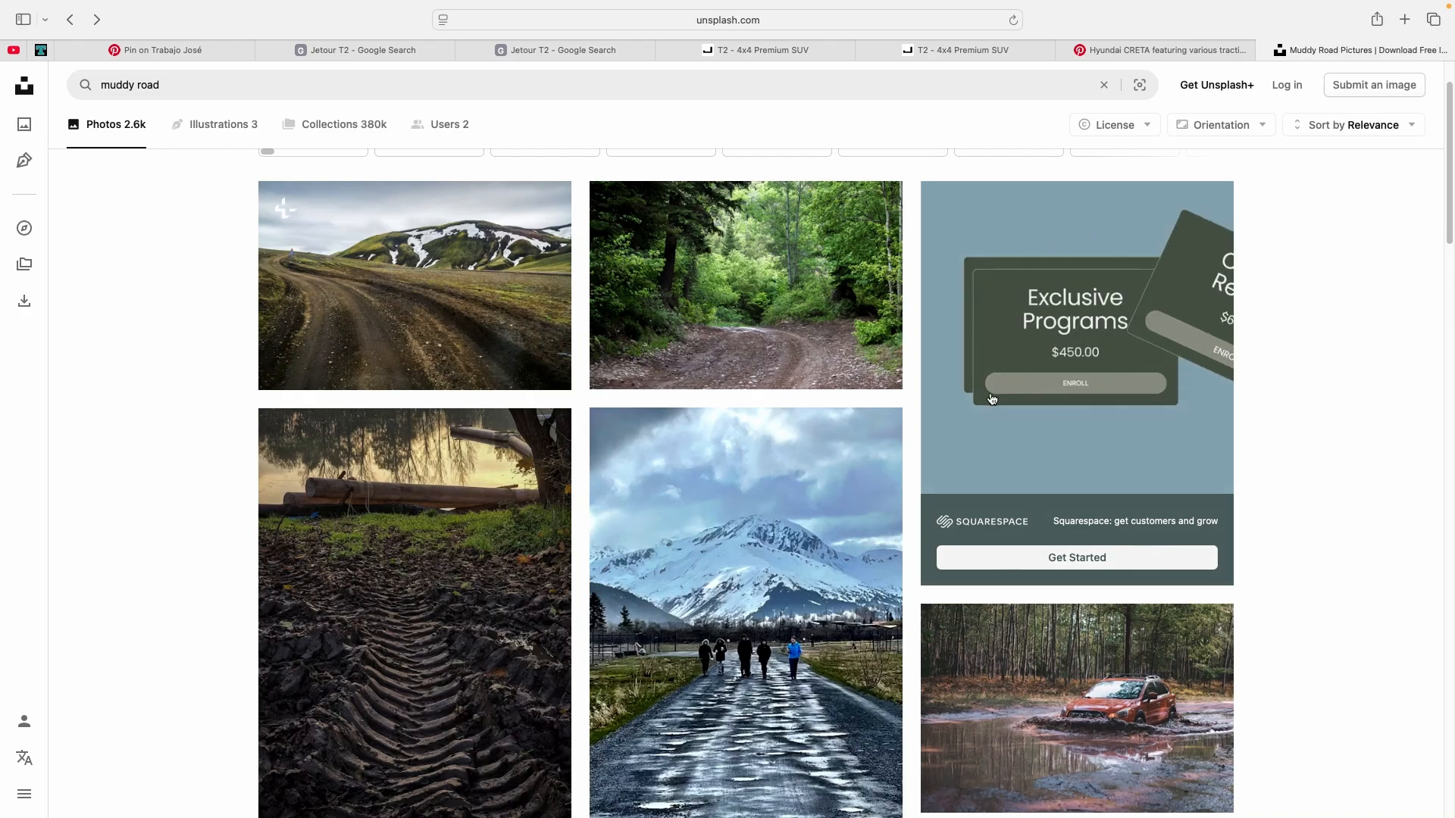
scroll(383, 412, down, 10)
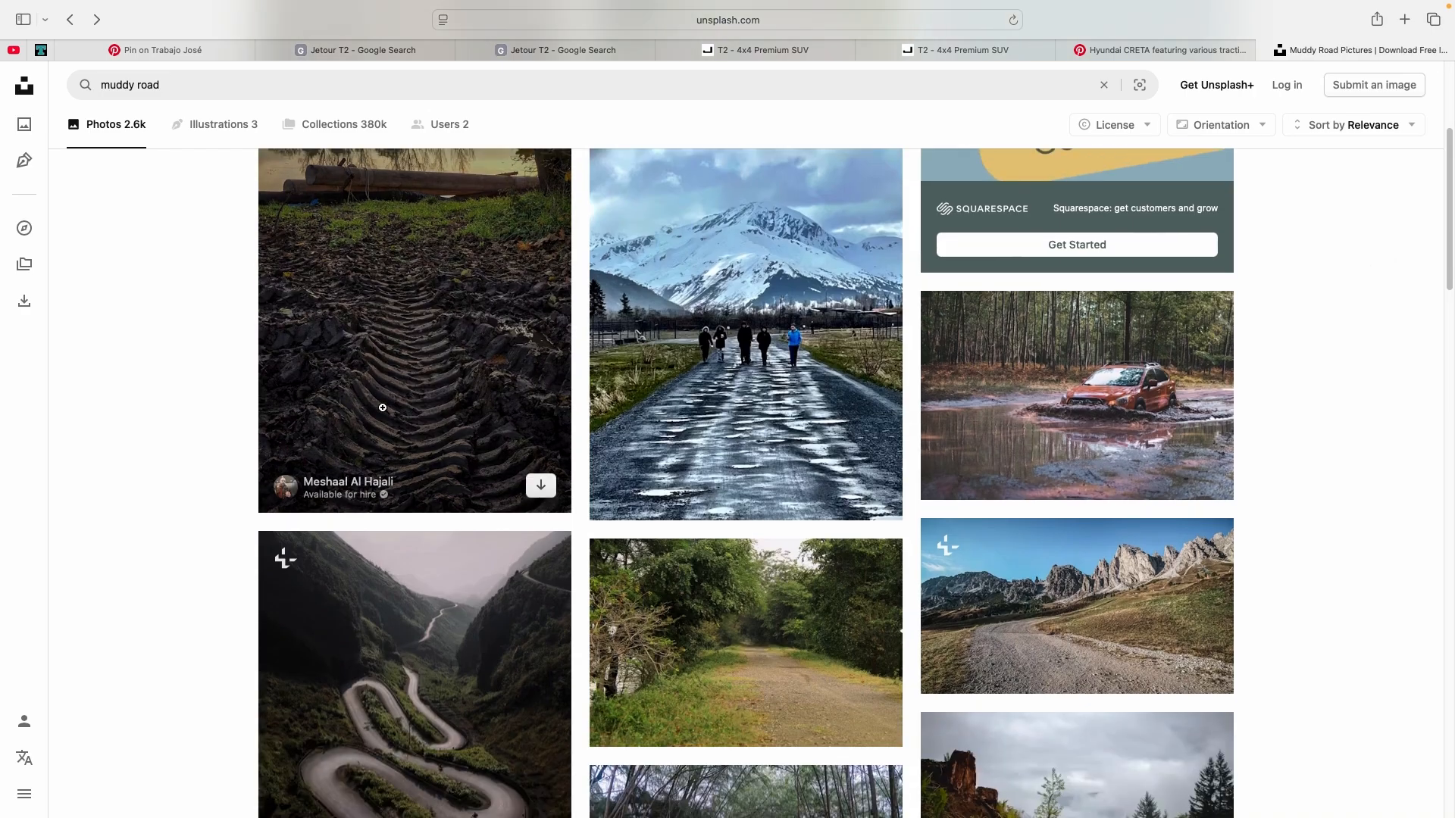
scroll(383, 408, down, 3)
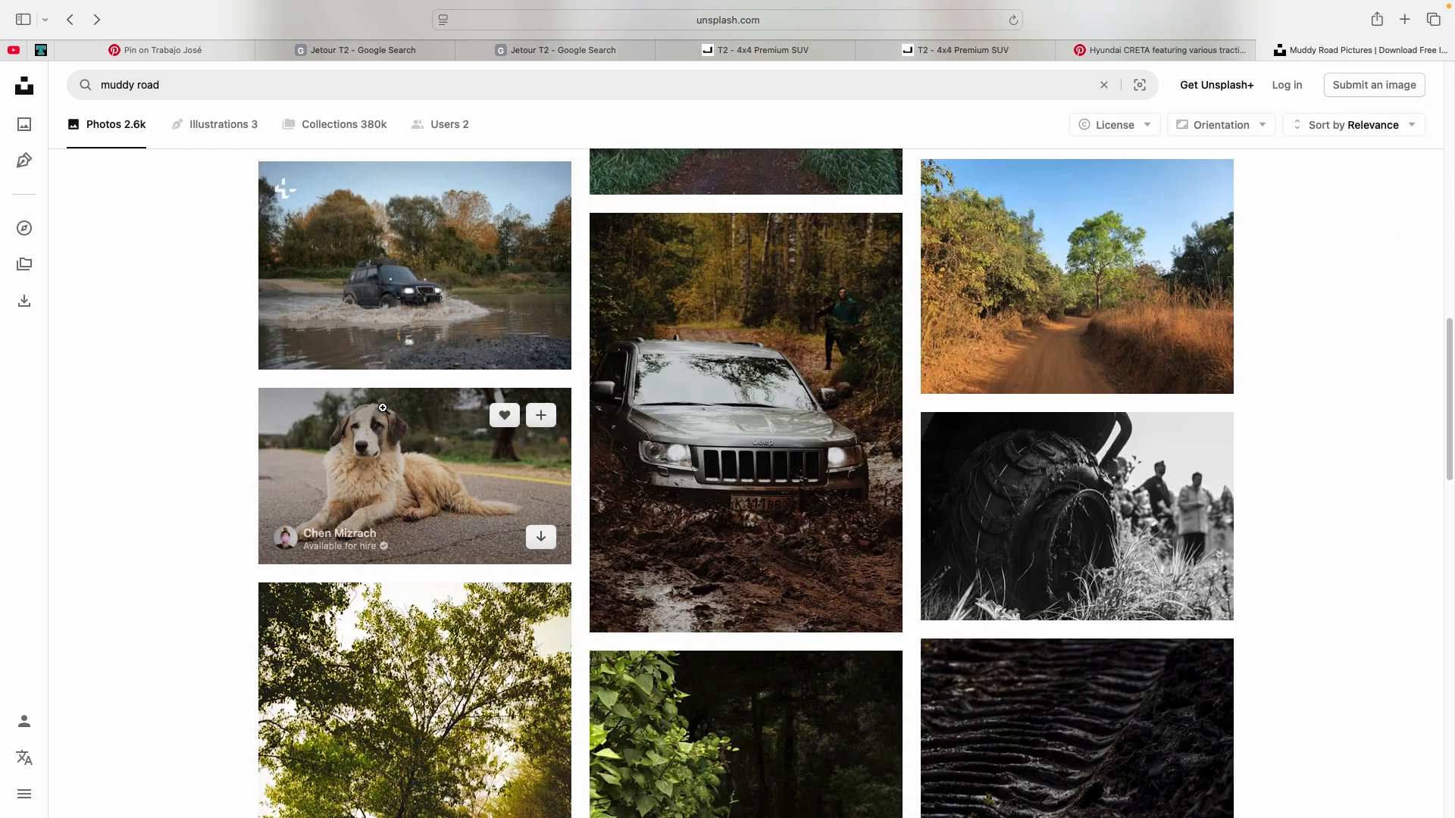
scroll(383, 413, down, 2)
scroll(383, 420, up, 15)
scroll(712, 454, down, 5)
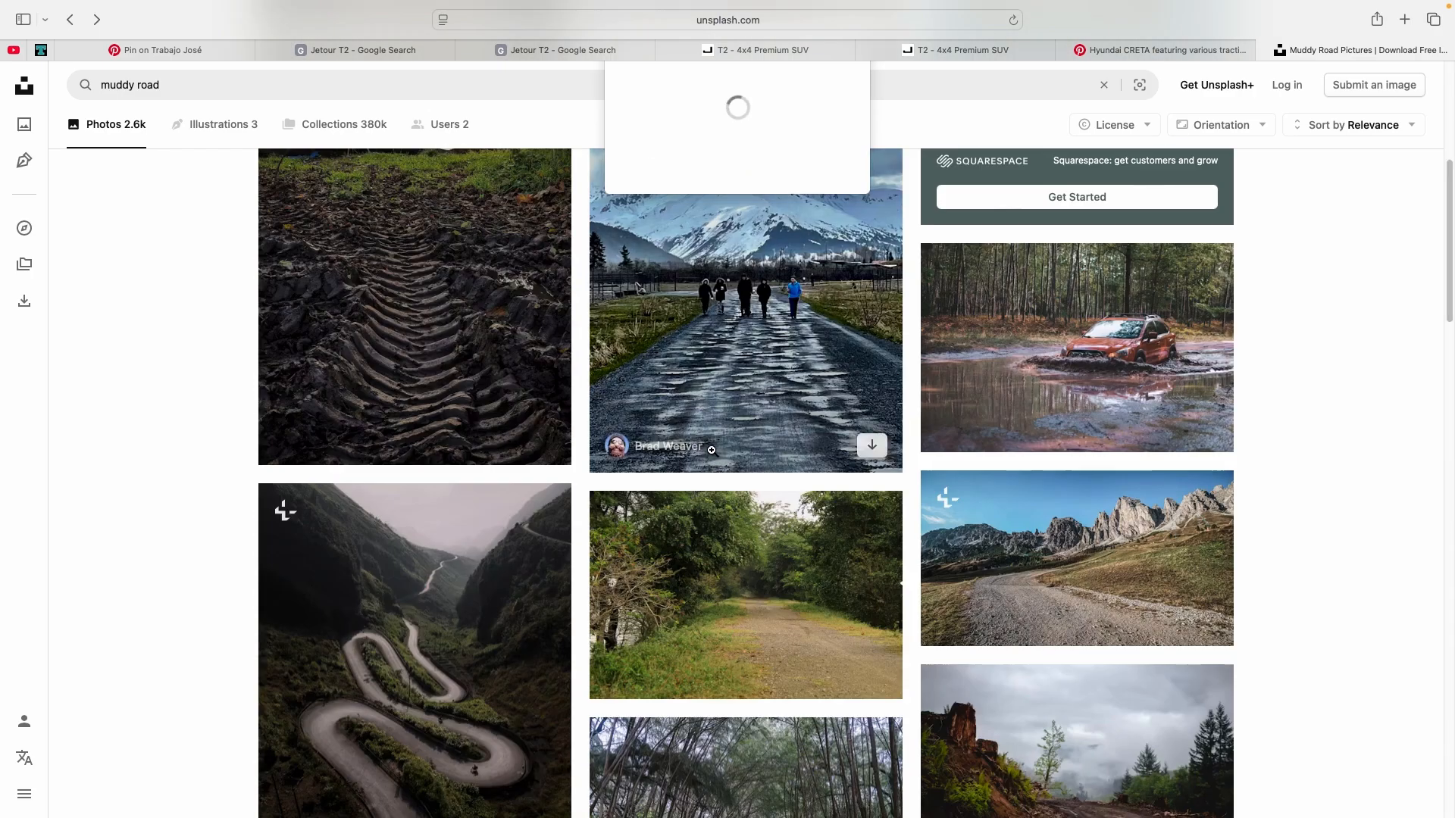
scroll(711, 450, down, 2)
scroll(710, 450, down, 1)
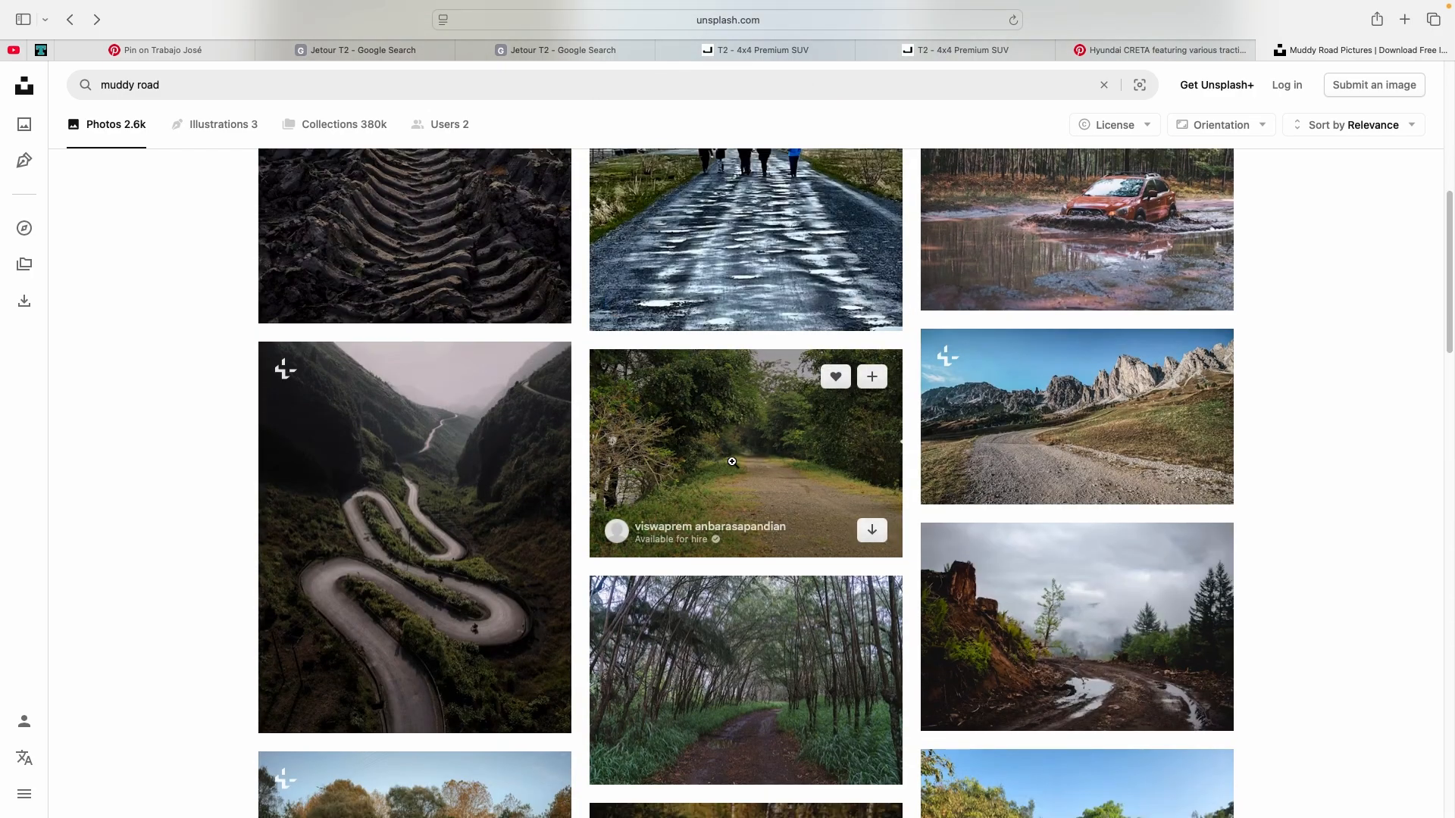
- Open the photo of the muddy road with puddles and tree stump, and examine its related images
click(1019, 569)
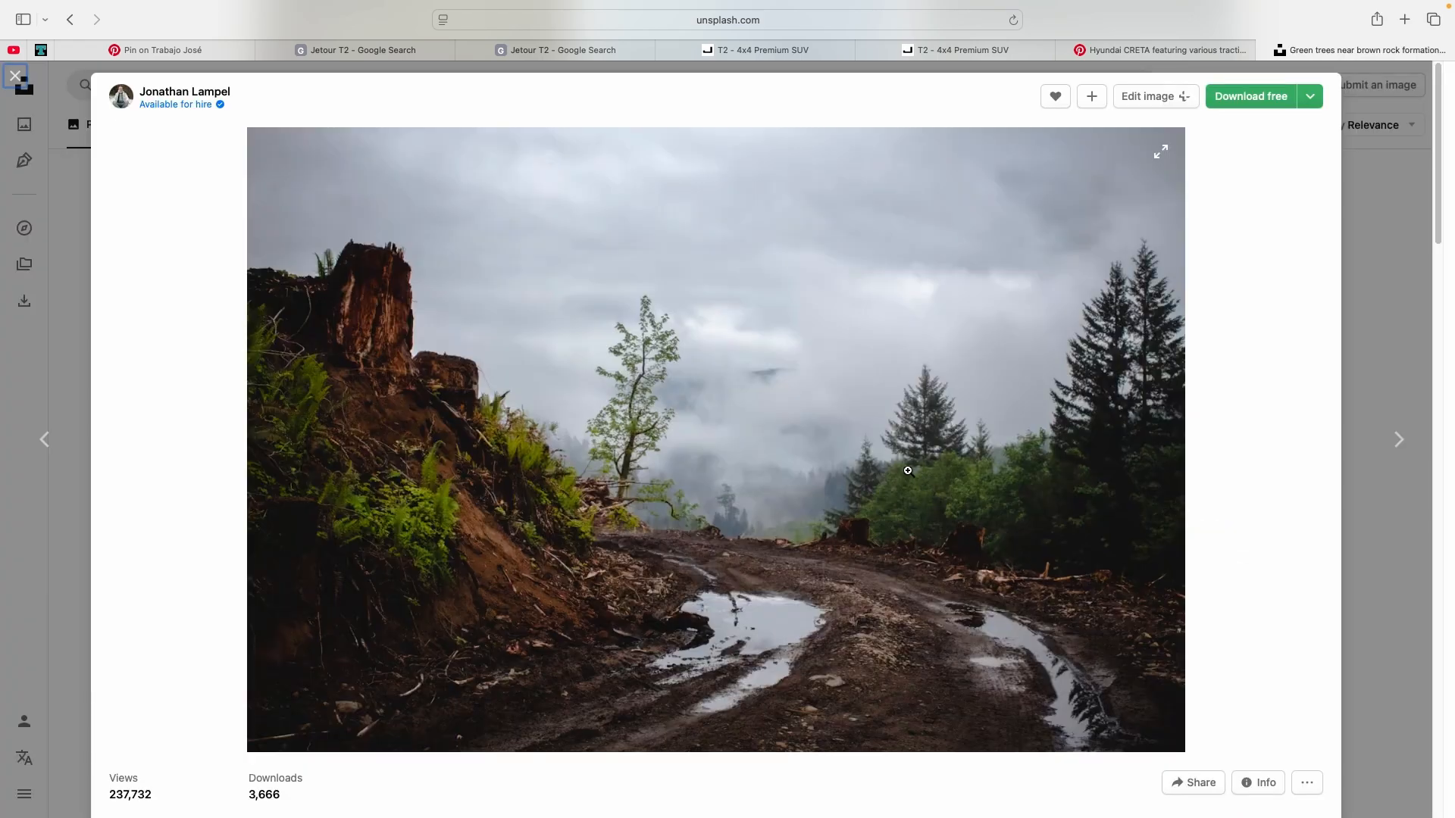
scroll(916, 475, down, 12)
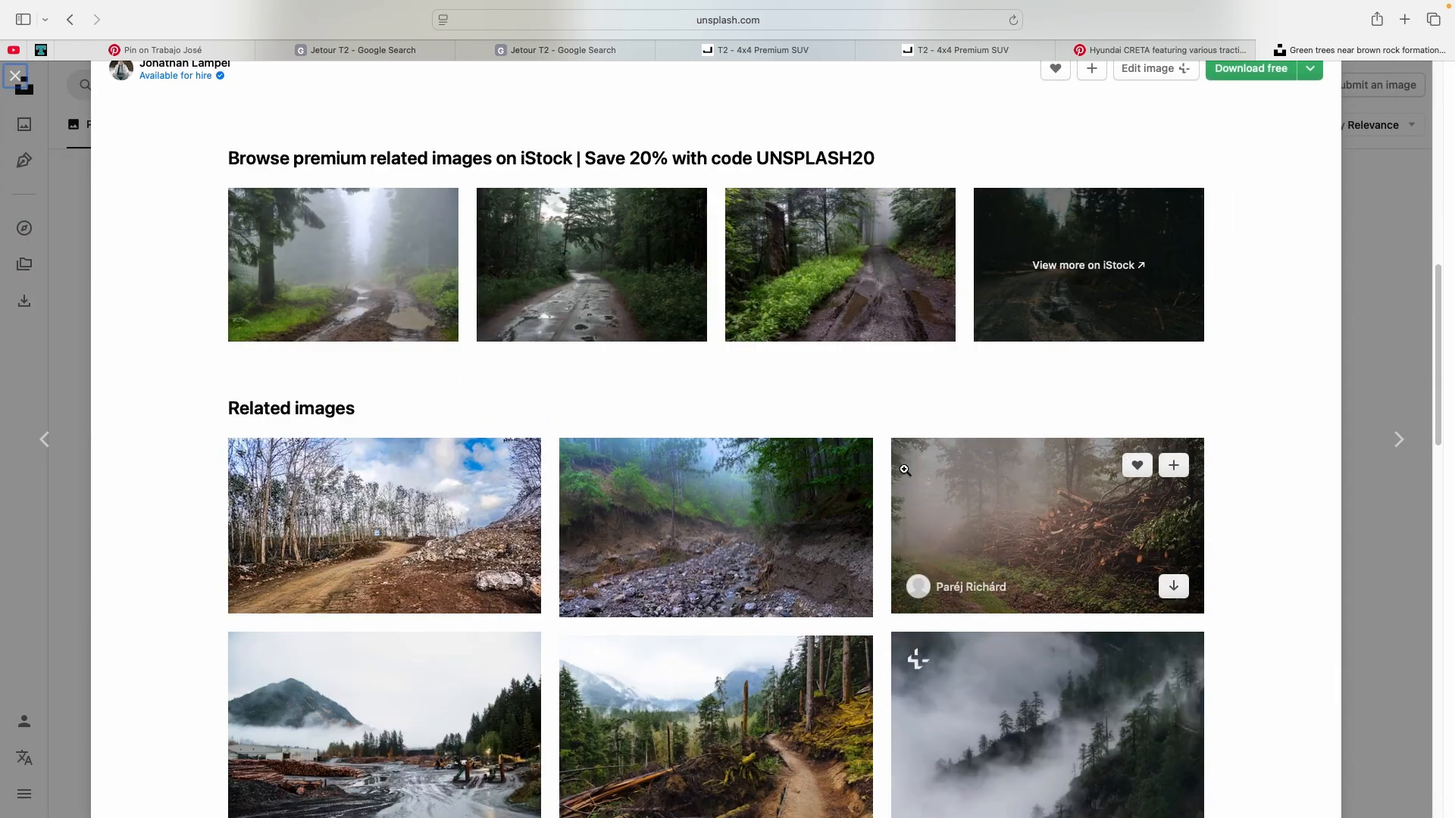
scroll(906, 470, down, 5)
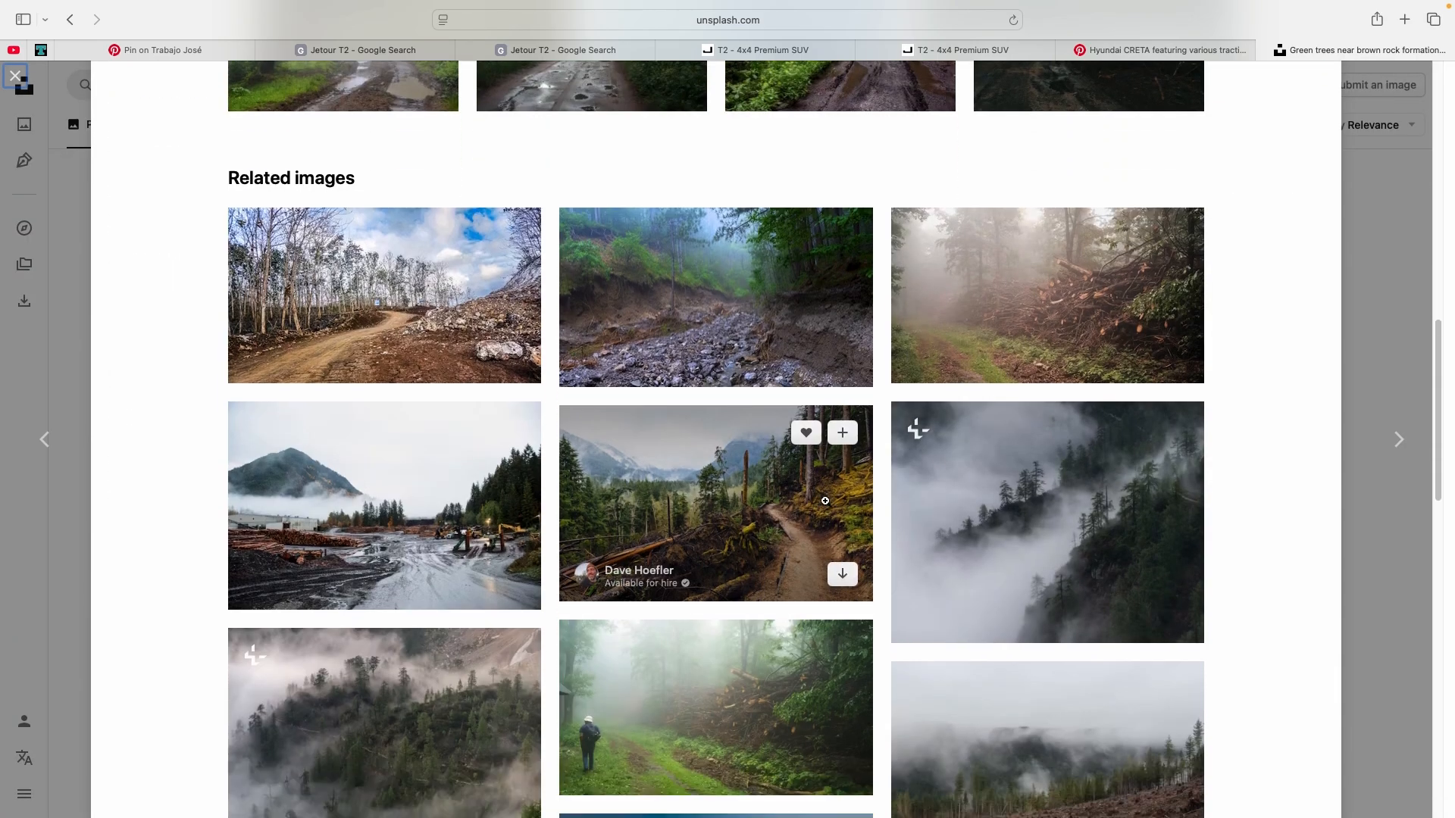
scroll(825, 501, down, 10)
scroll(825, 502, down, 7)
scroll(825, 501, down, 5)
scroll(825, 501, down, 10)
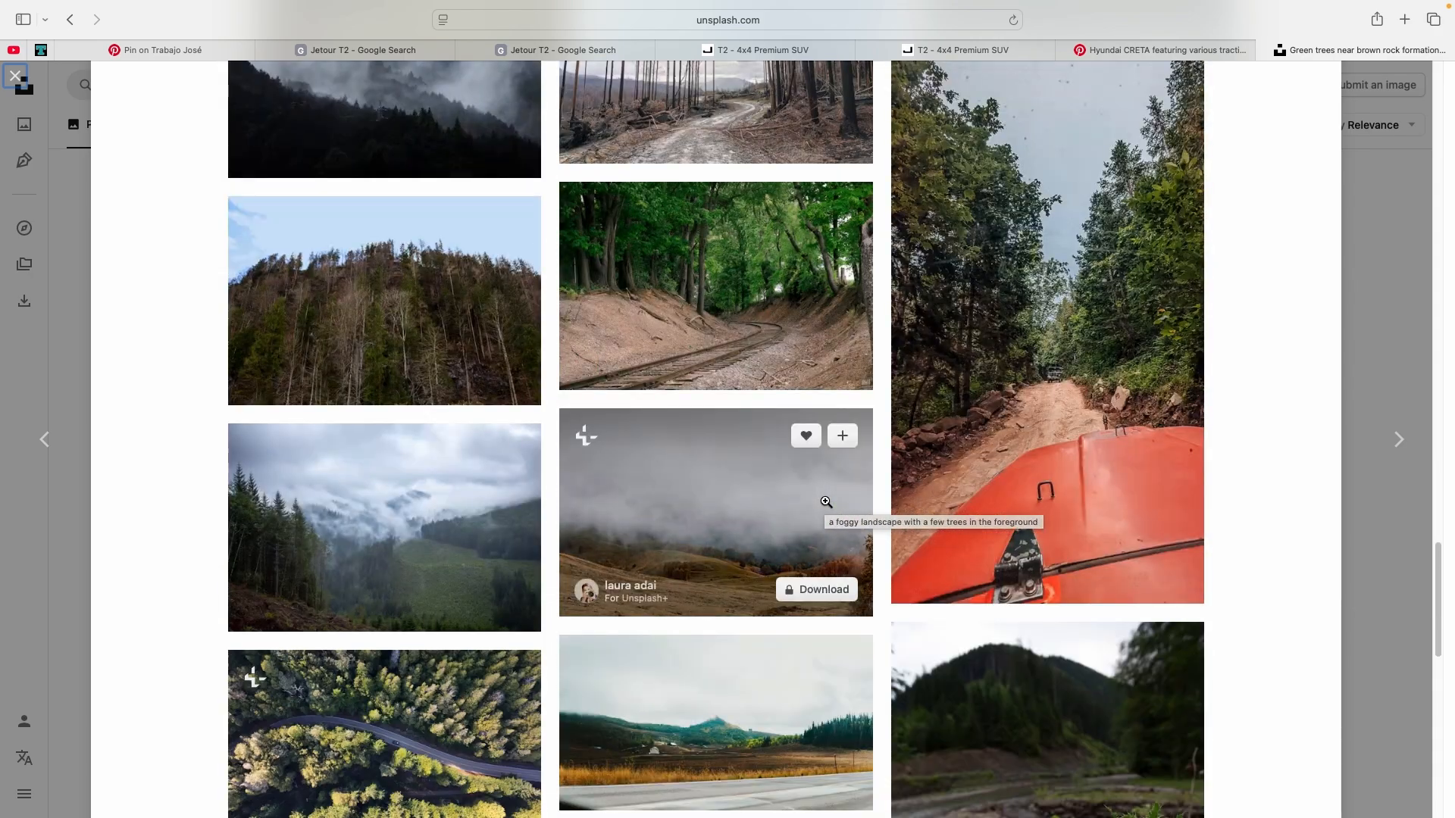
scroll(826, 502, down, 9)
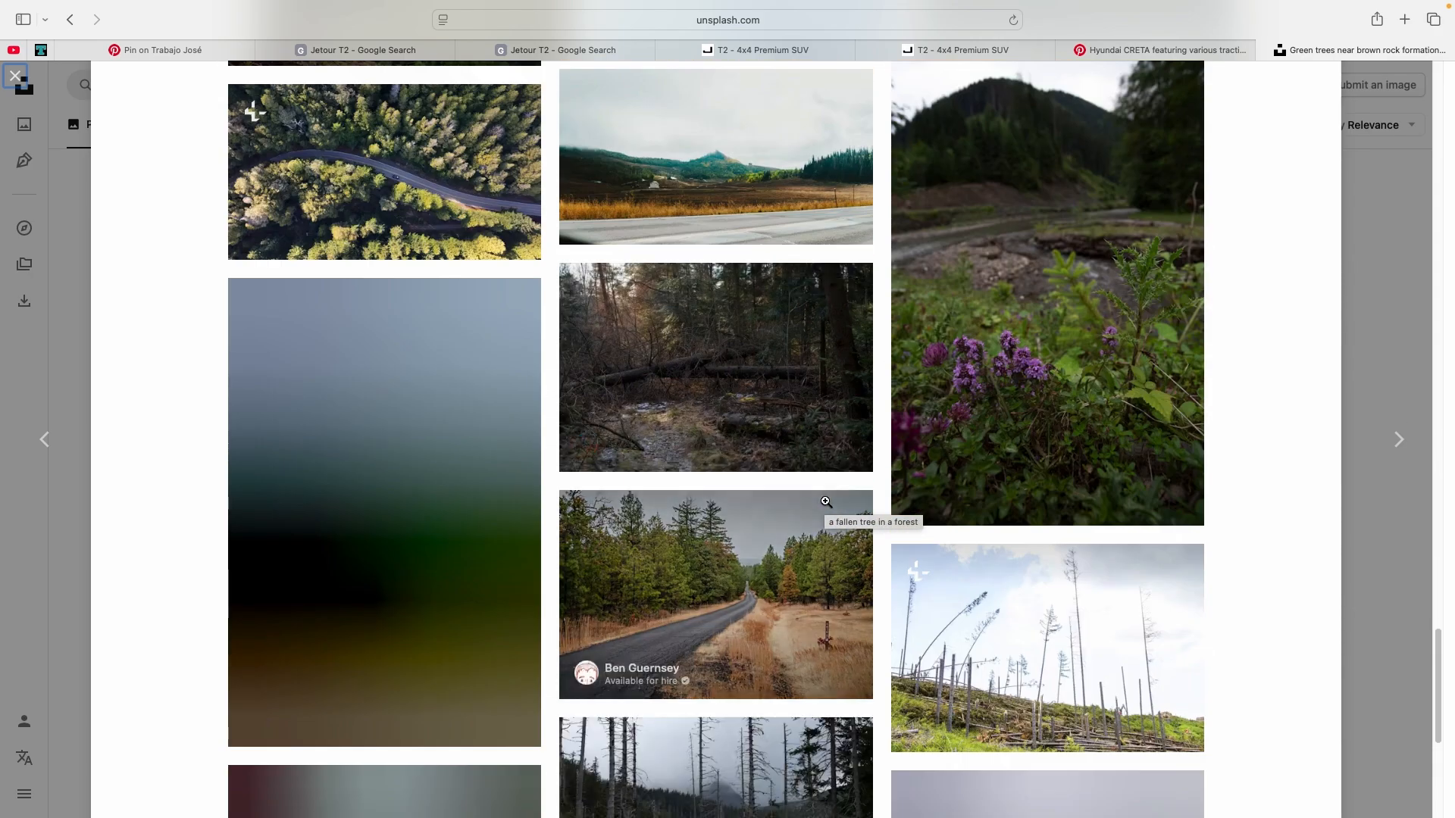
scroll(826, 503, down, 7)
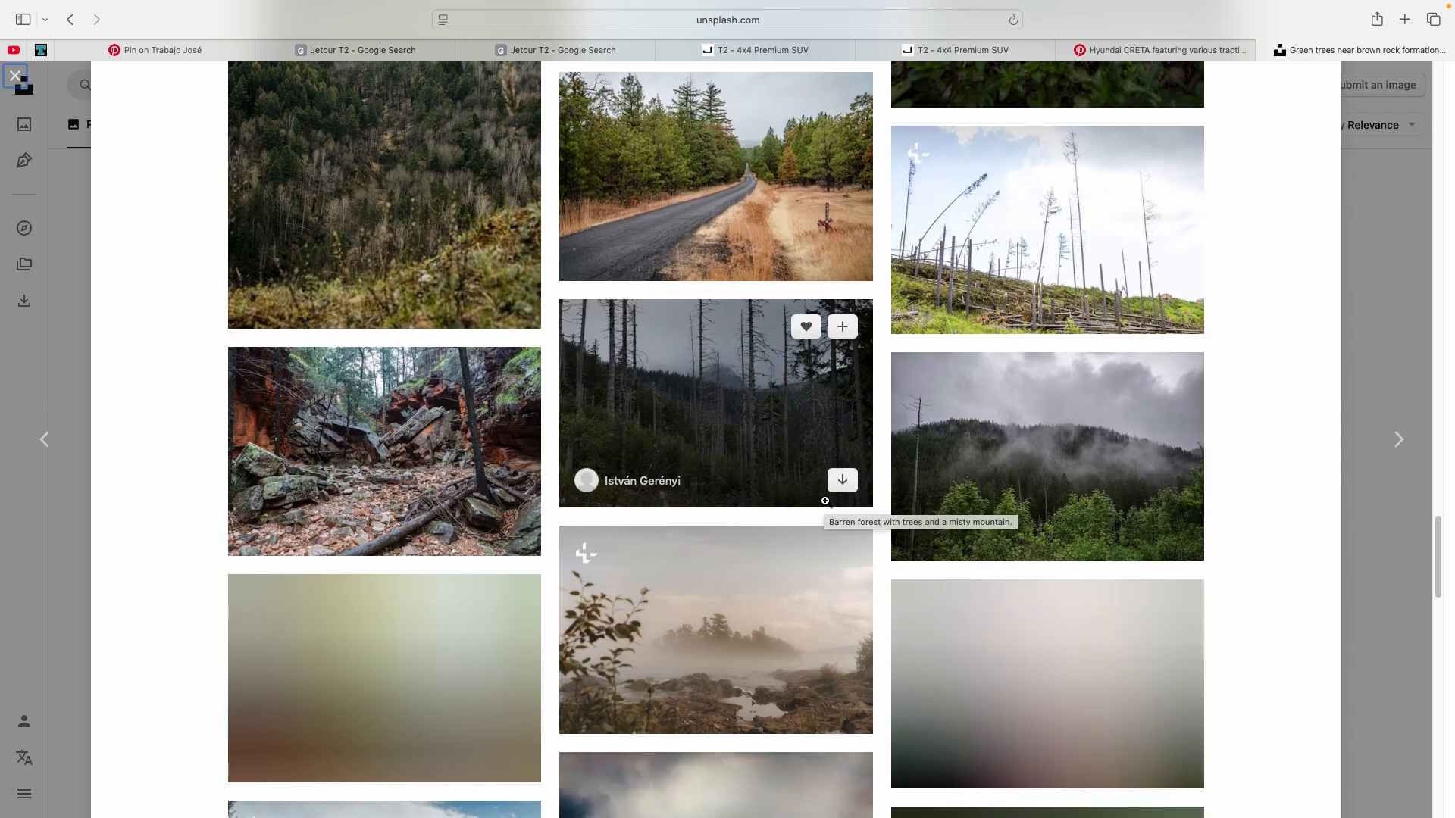
scroll(825, 501, down, 7)
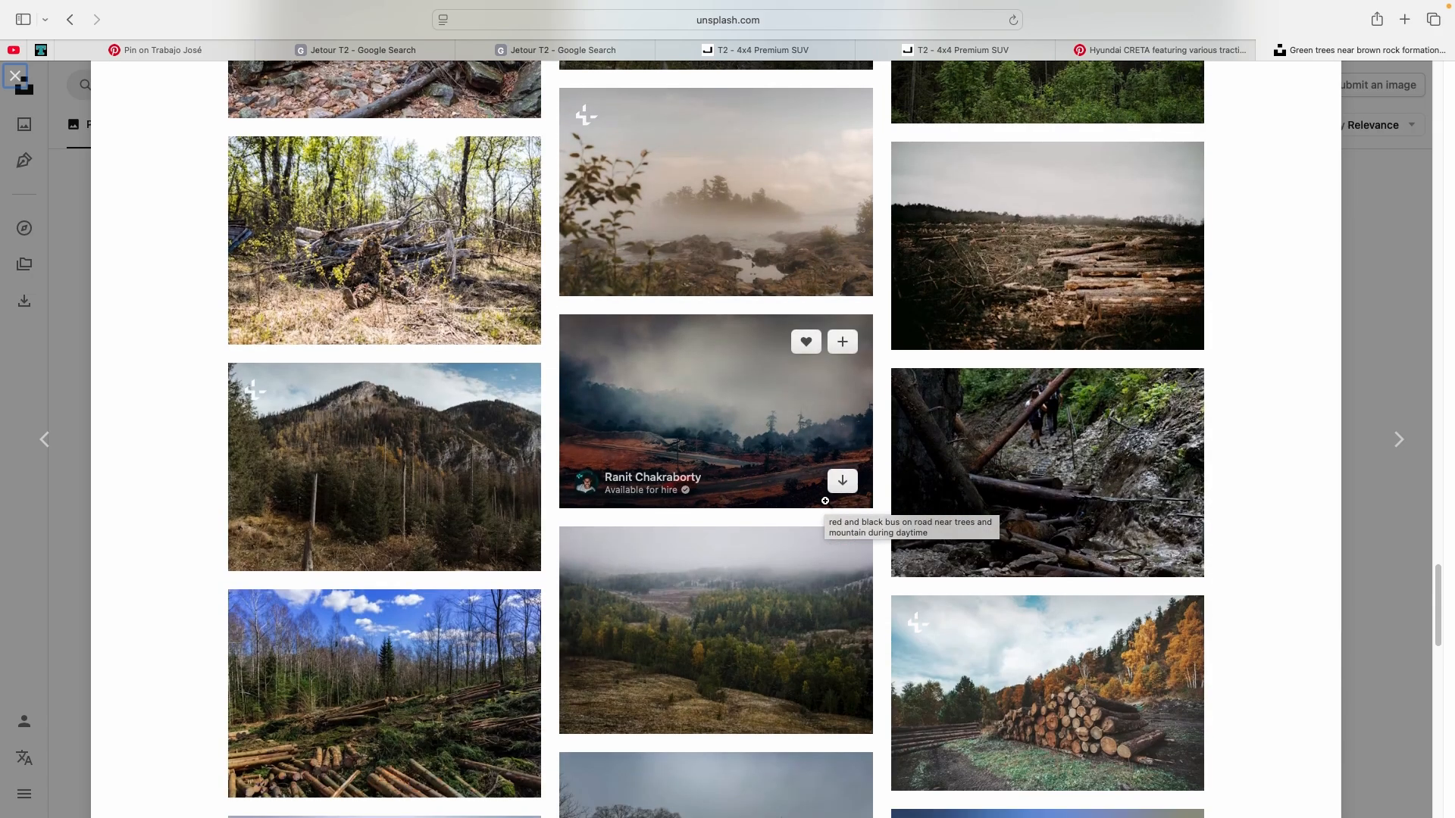
scroll(825, 501, down, 5)
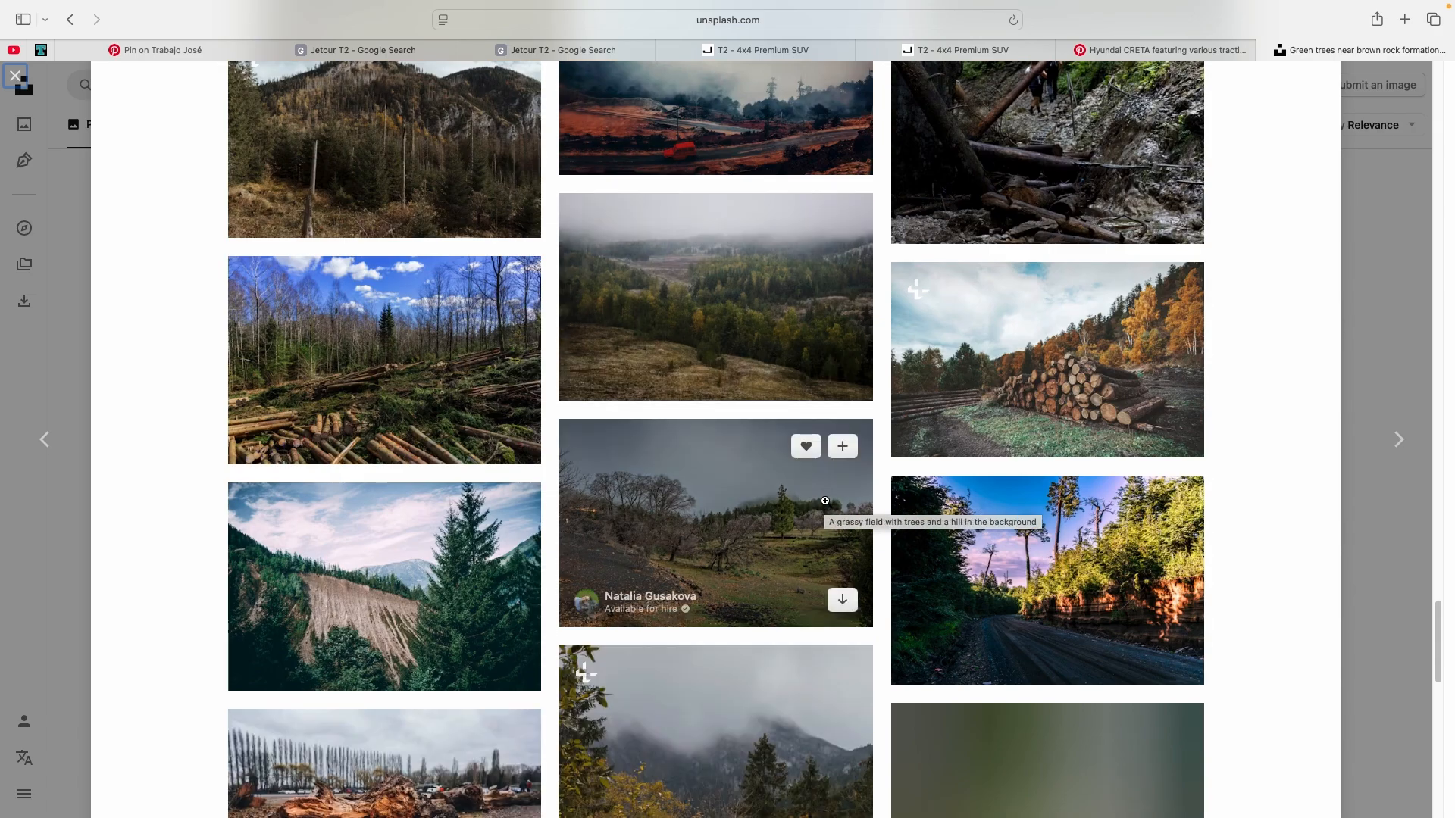
- In Pixelmator Pro, duplicate the muddy road layer and move the copy down to about Y 19 px, keeping it in front of the original
click(1119, 795)
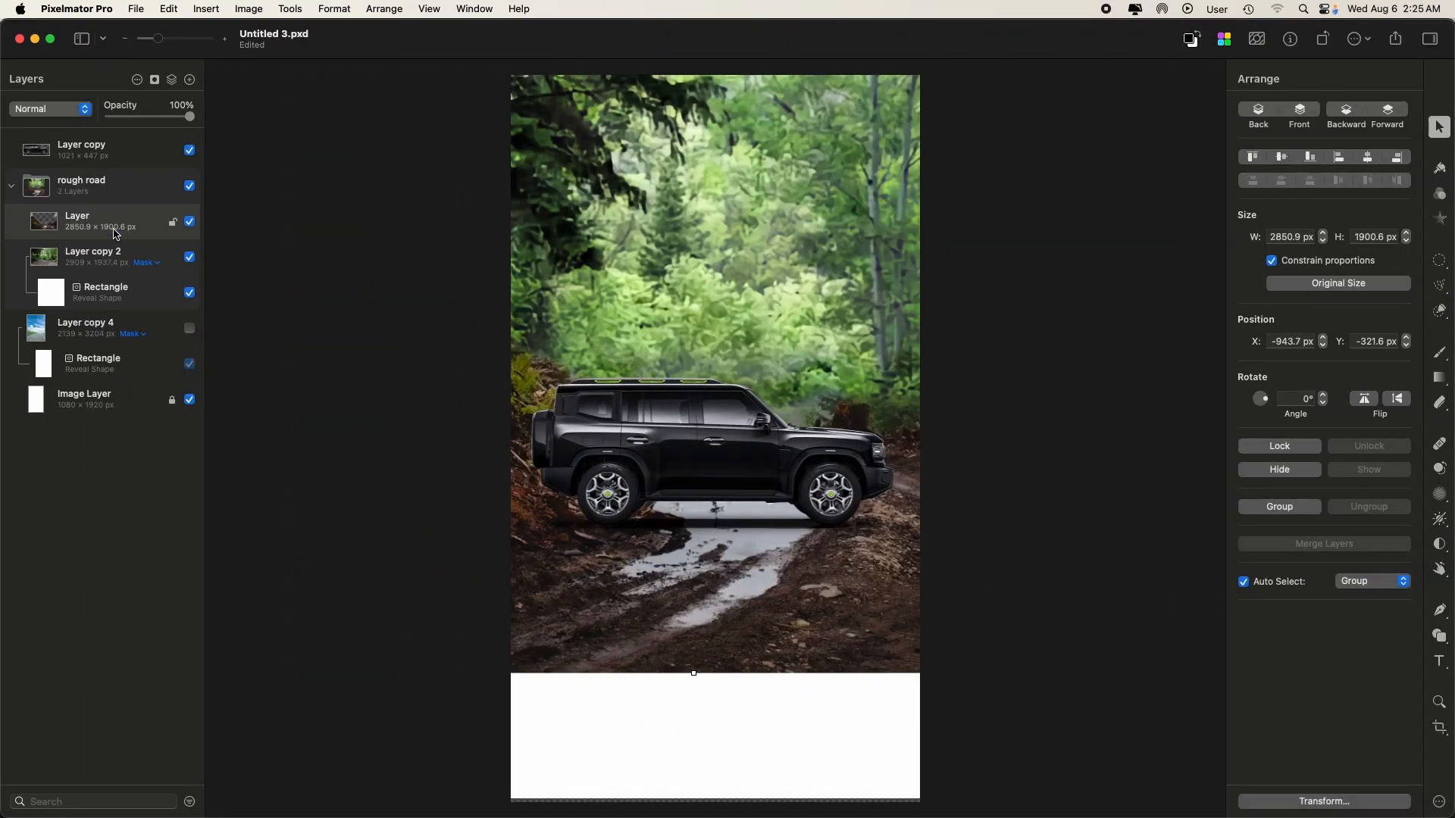
click(116, 263)
click(116, 229)
key(super+j)
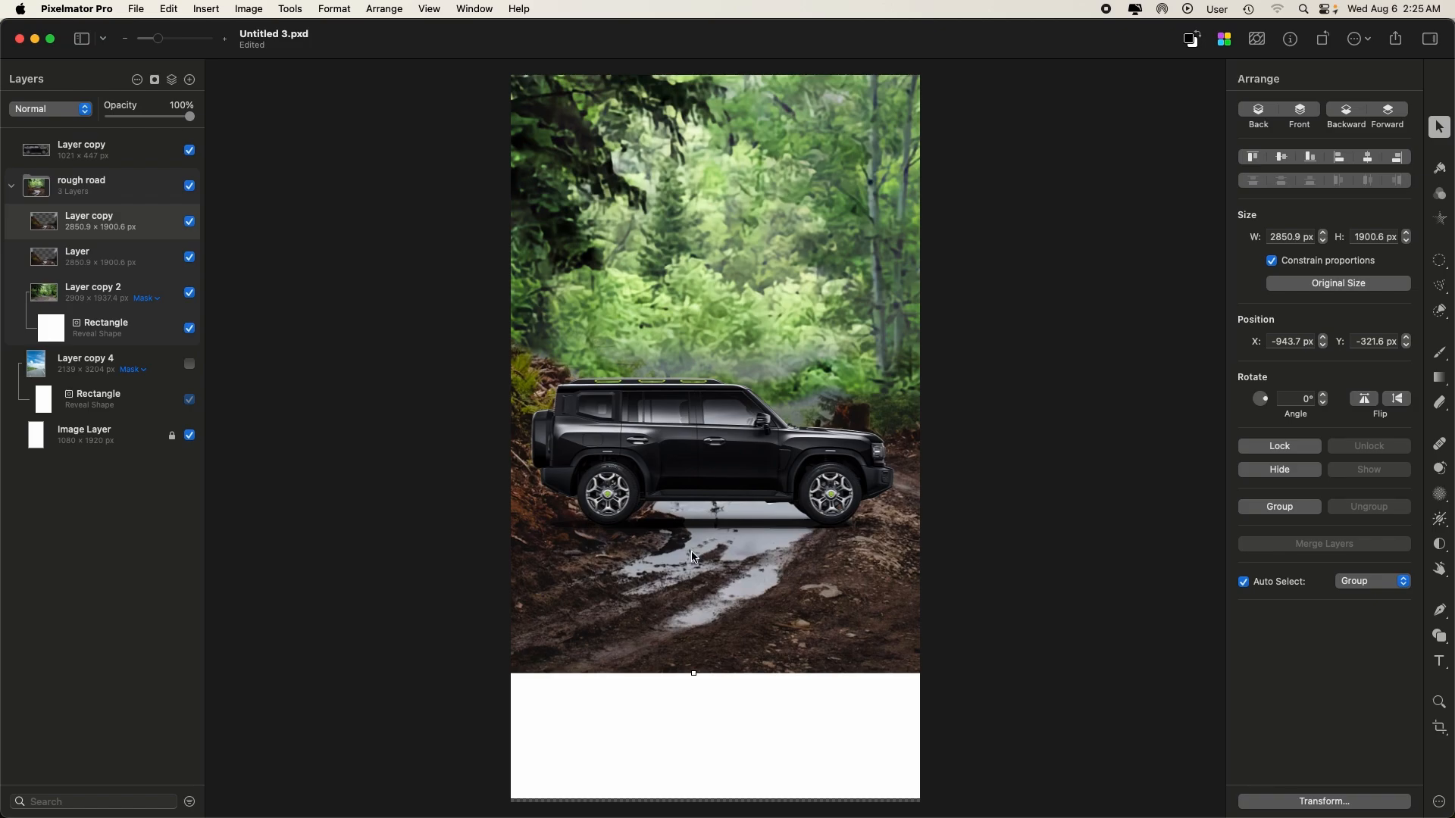
drag(884, 624, 888, 757)
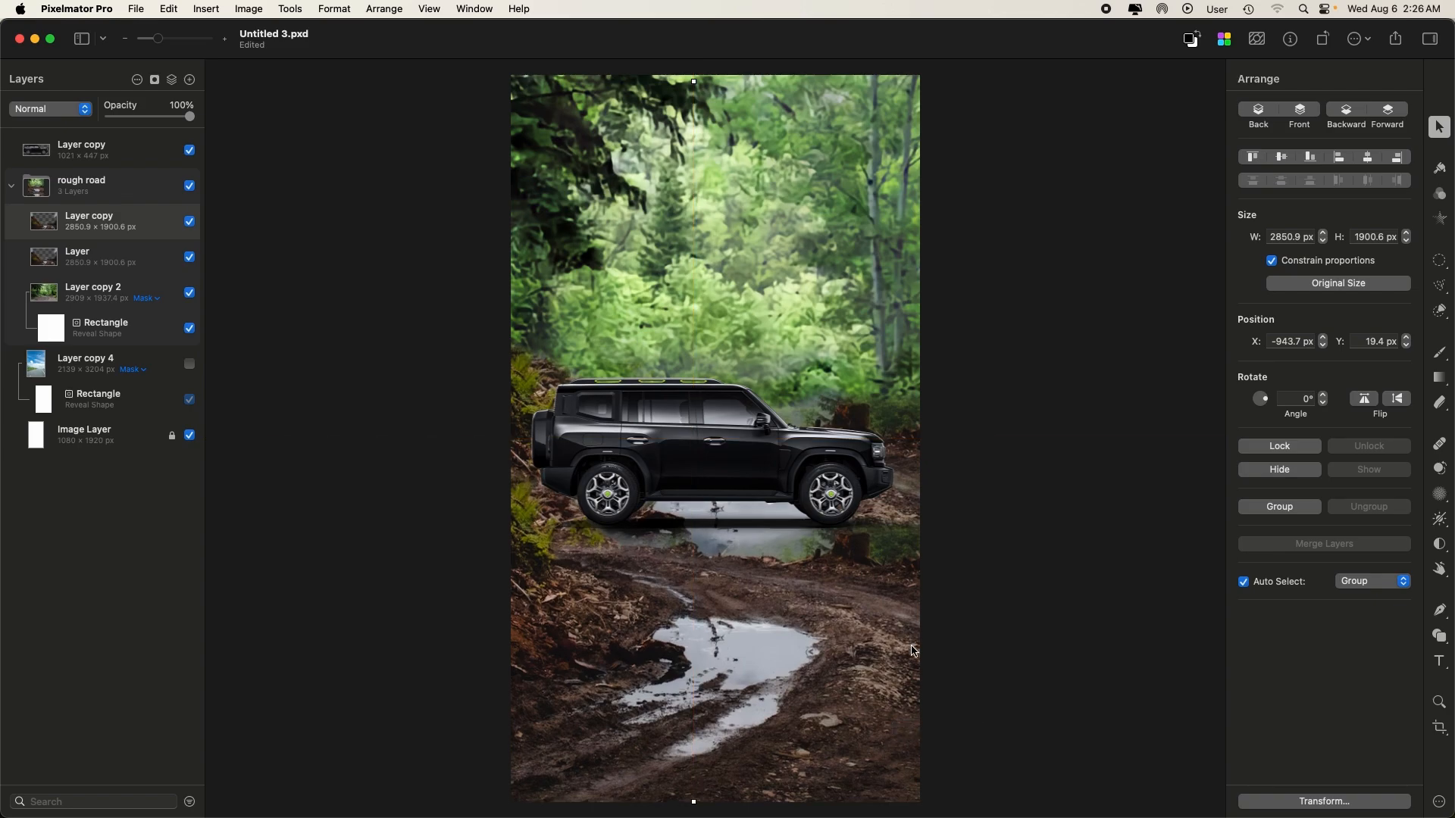
key(super+bracketleft)
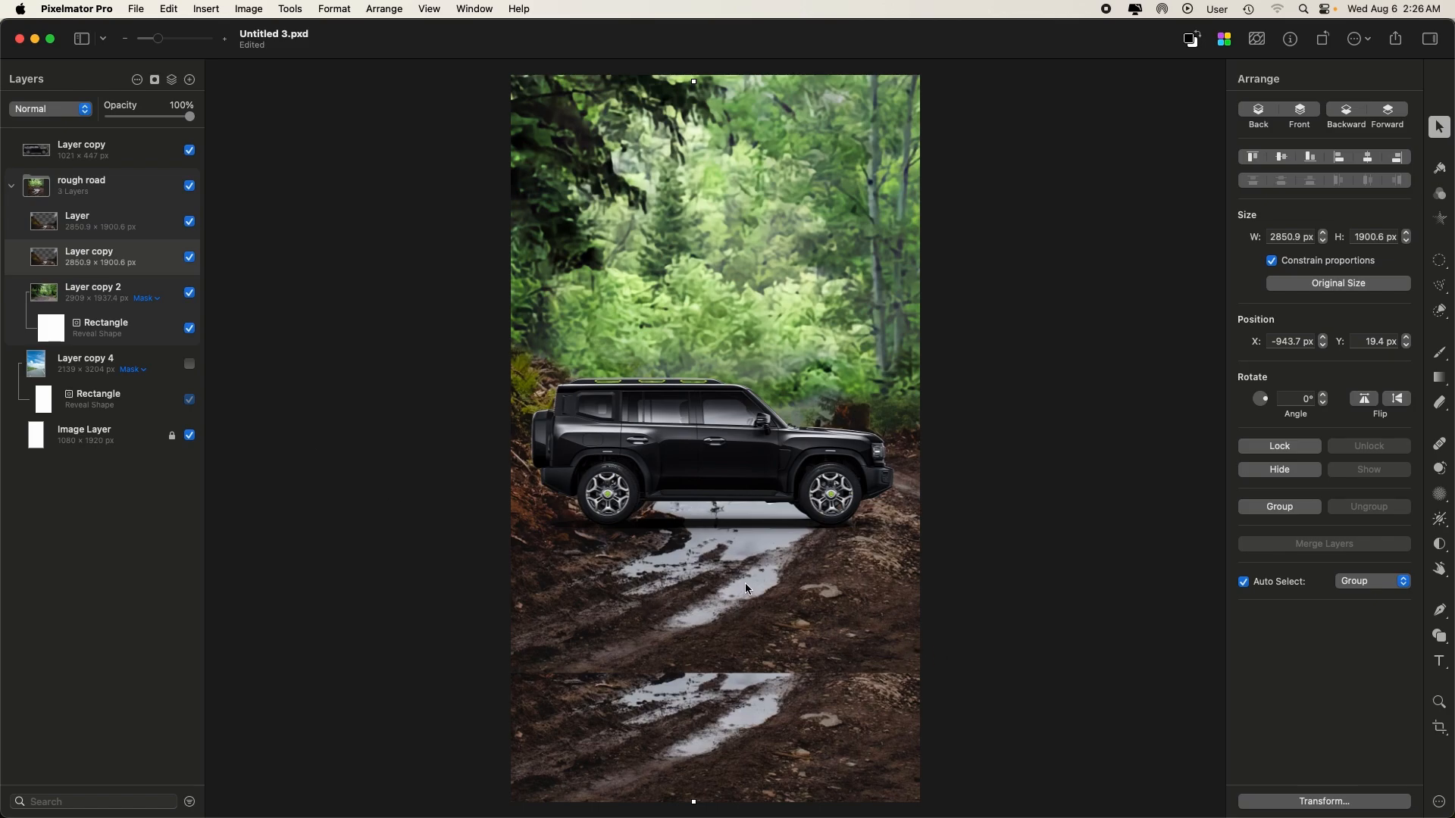
key(super+bracketright)
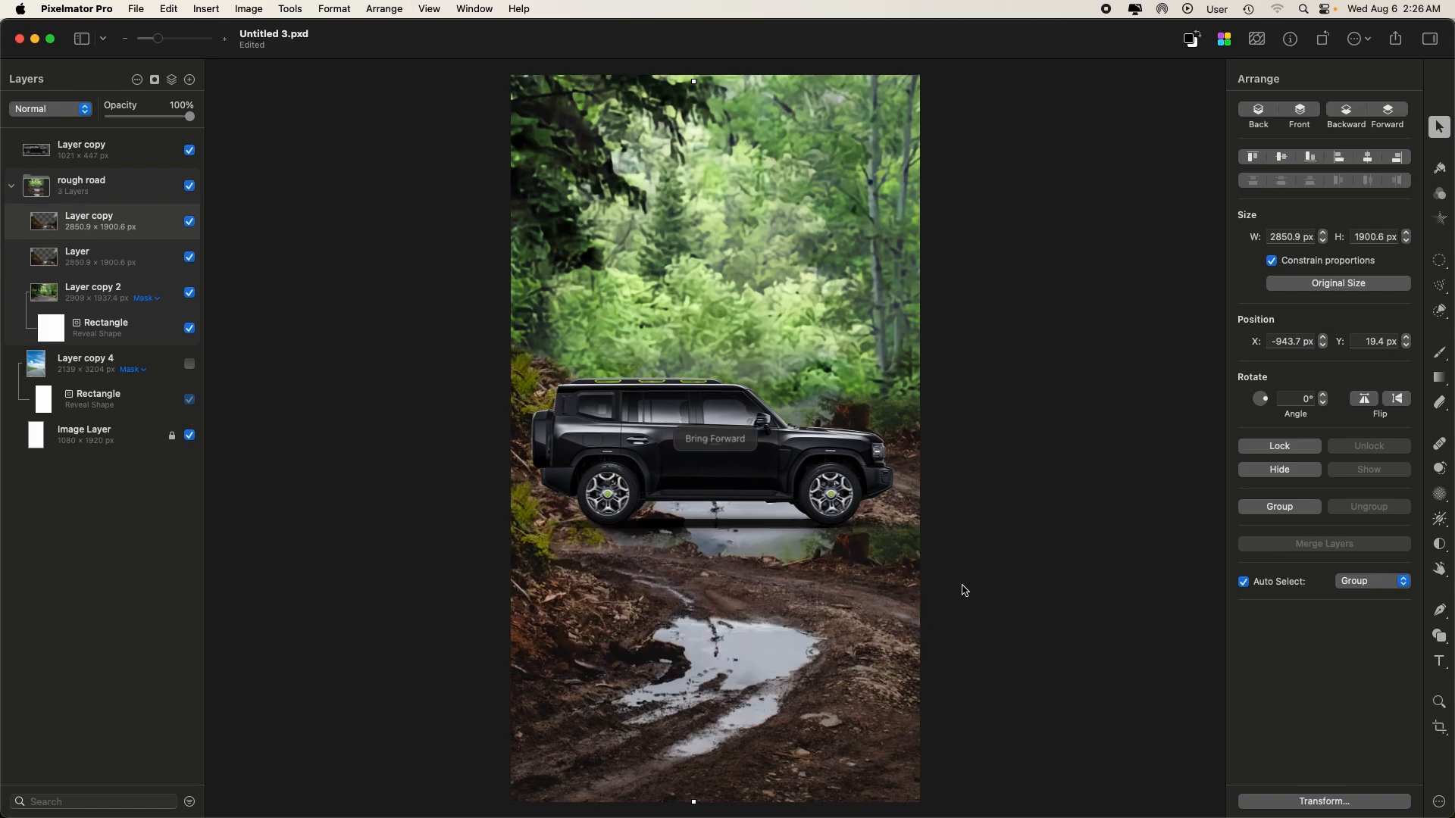
- Erase the upper edge of the copied road layer beneath the car with a 400 px brush at 100% softness to blend it with the original
click(1441, 404)
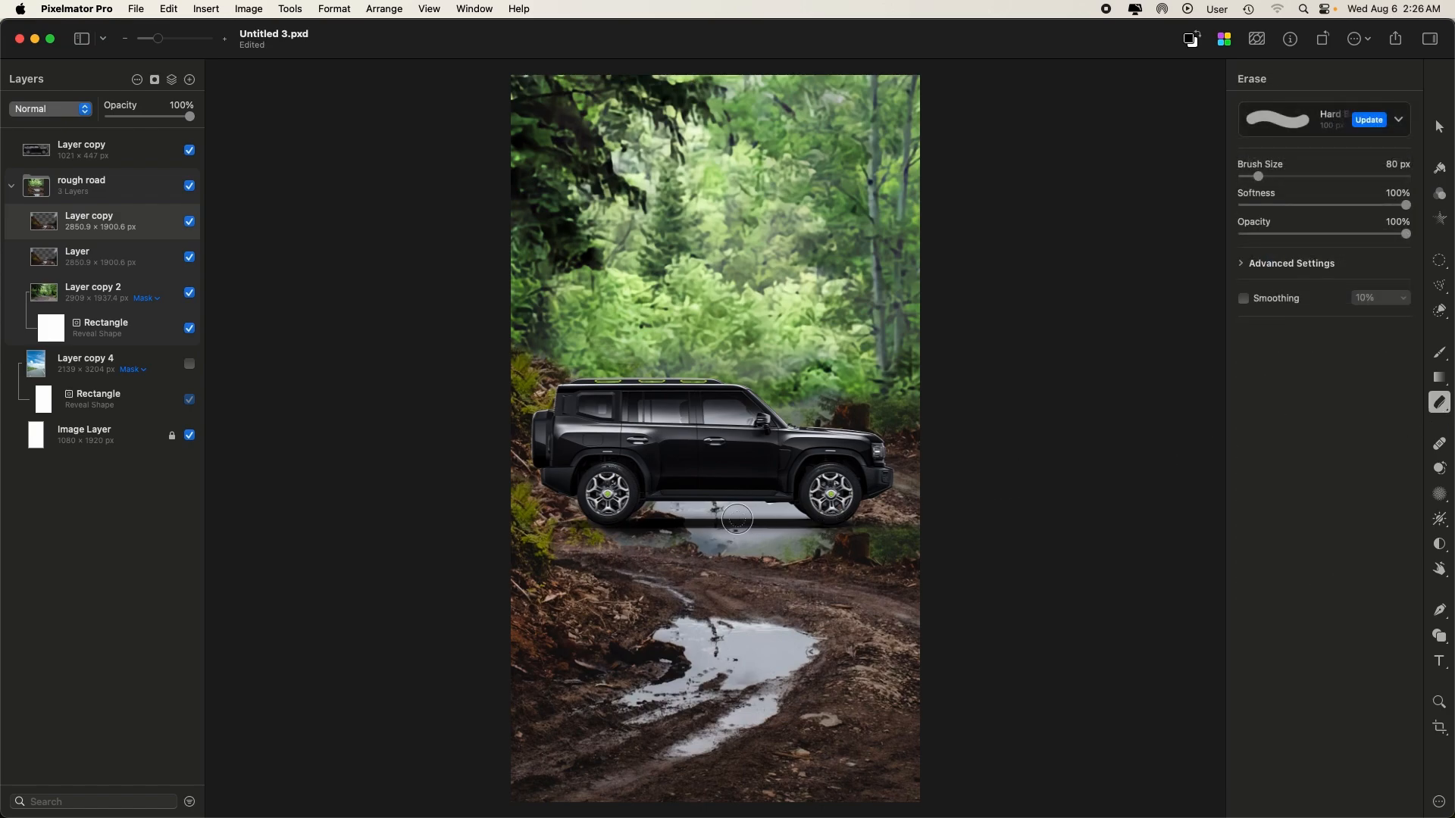
key(bracketright)
key(bracketright)
key(bracketright)
key(bracketright)
key(bracketright)
key(bracketright)
mouse_move(587, 535)
mouse_down()
mouse_move(749, 529)
mouse_move(641, 530)
mouse_move(539, 508)
mouse_move(516, 537)
mouse_move(584, 560)
mouse_move(547, 573)
mouse_move(653, 598)
mouse_move(547, 594)
mouse_up()
key(super+z)
mouse_move(509, 498)
mouse_down()
mouse_move(512, 547)
mouse_move(570, 489)
mouse_move(602, 502)
mouse_up()
mouse_move(881, 549)
mouse_down()
mouse_move(807, 519)
mouse_move(785, 539)
mouse_move(797, 532)
mouse_up()
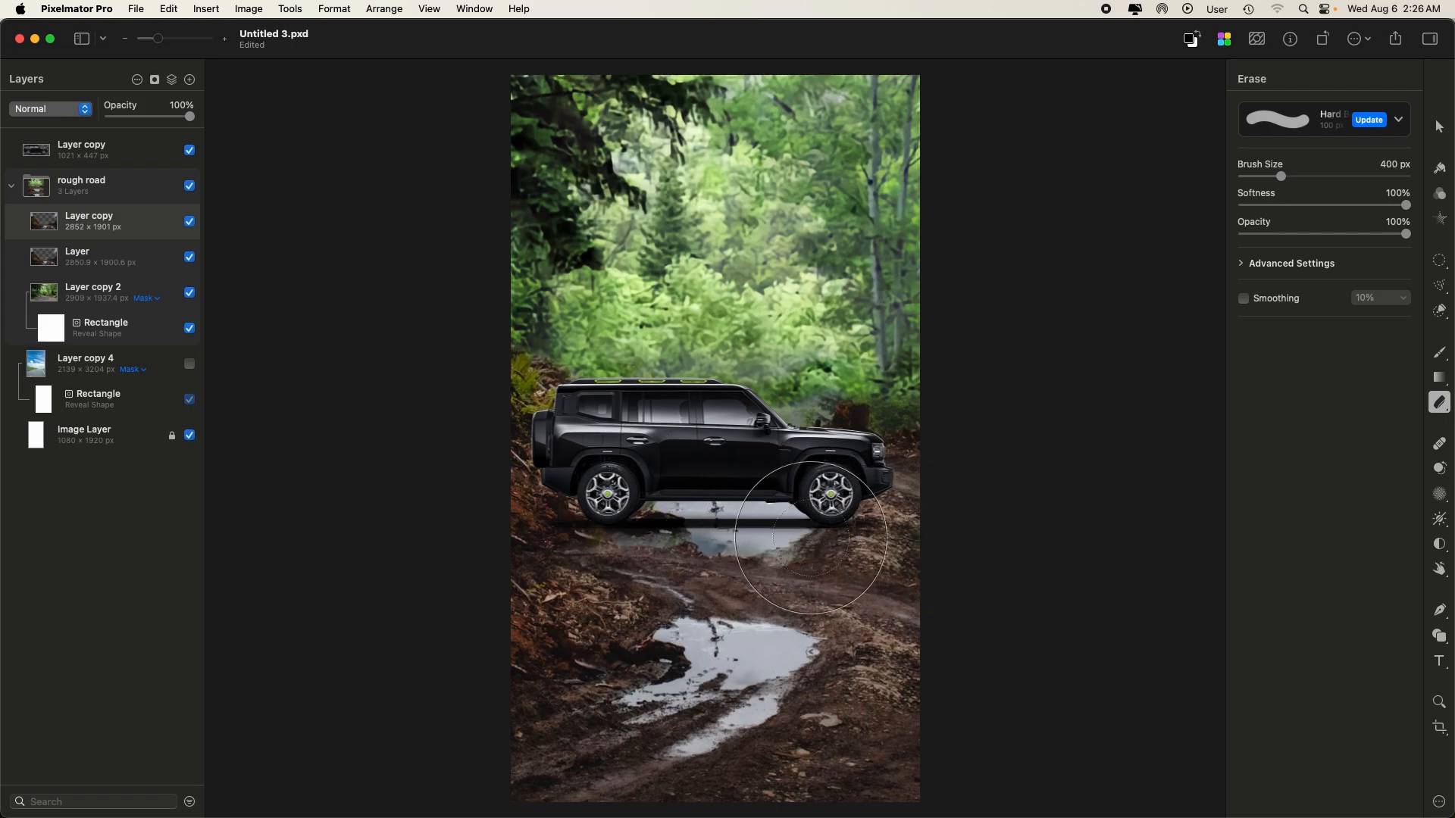
mouse_move(875, 587)
mouse_down()
mouse_move(917, 668)
mouse_move(908, 709)
mouse_up()
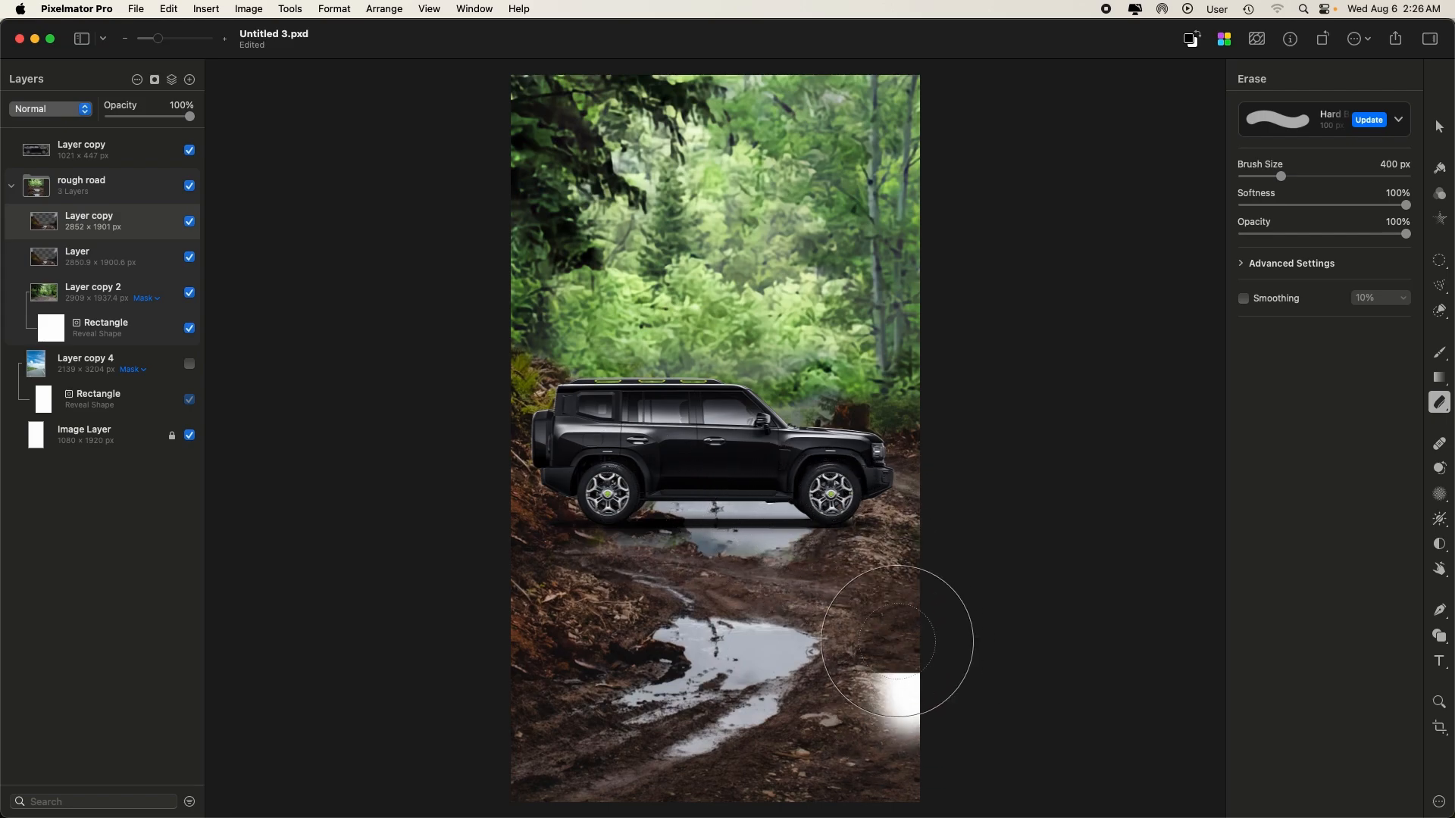
key(super+z)
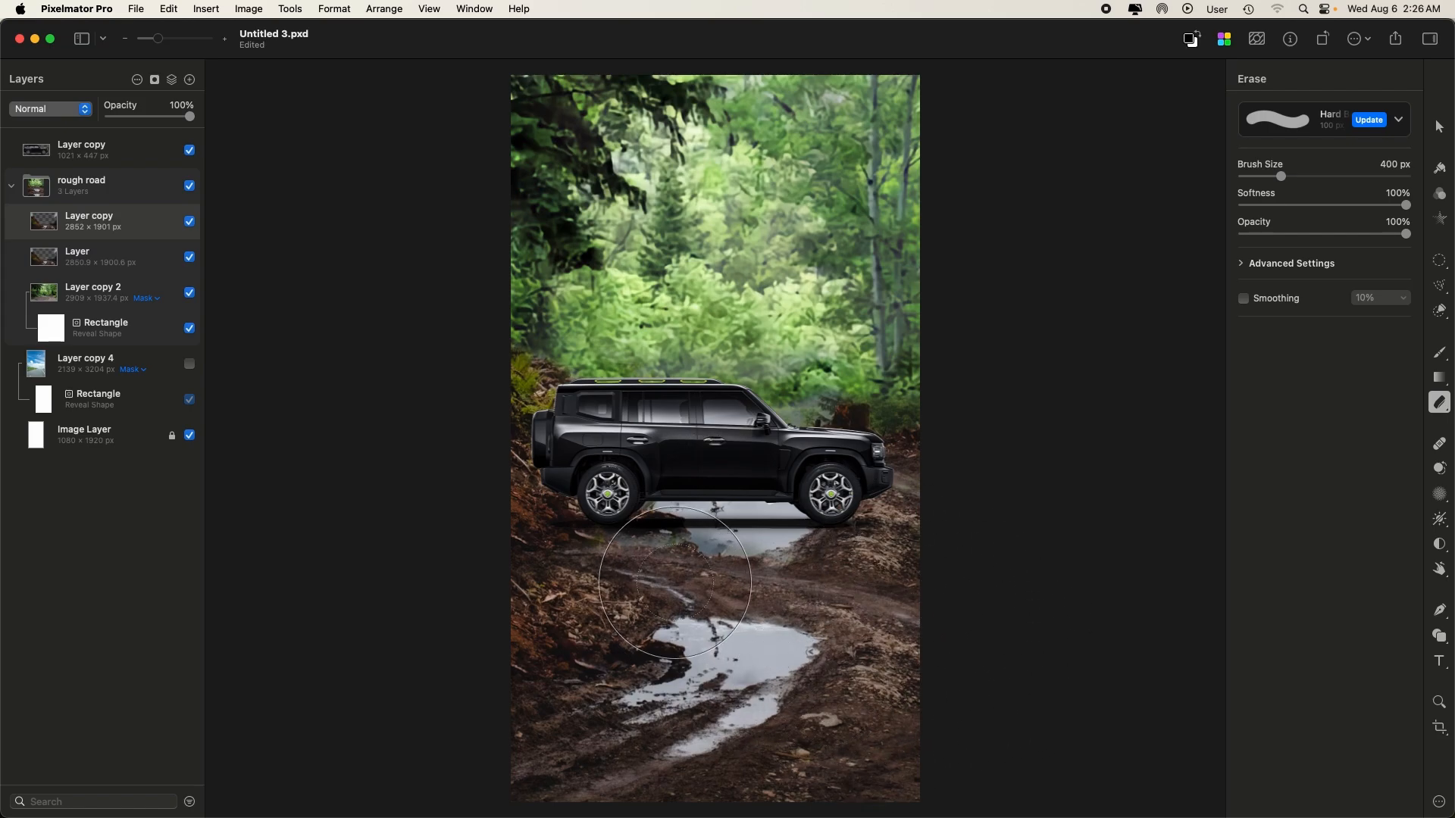
- Clone mud from the stony ground beside the large lower puddle over that puddle, using a 25% brush on the copied road layer
click(1440, 444)
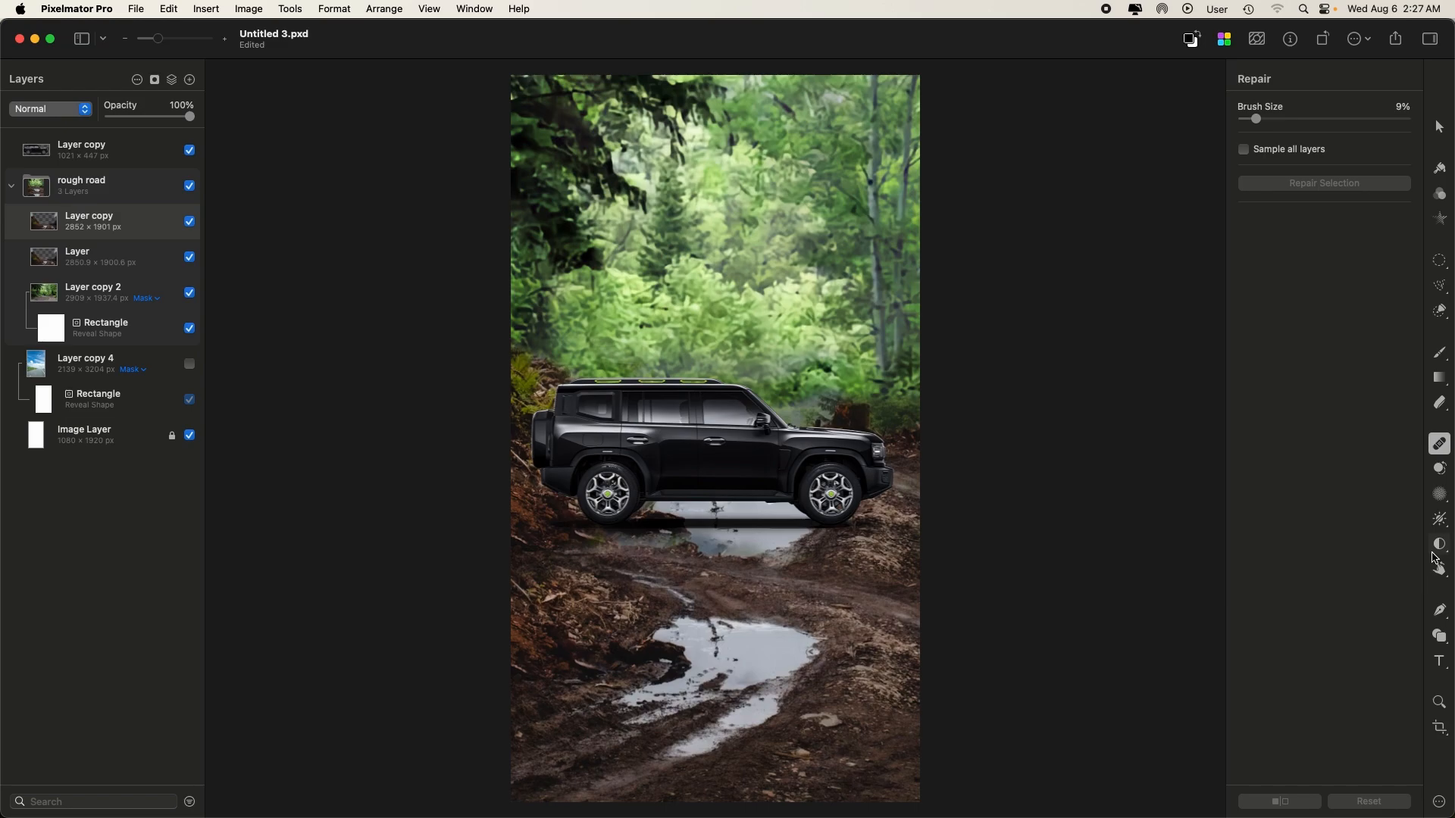
click(1442, 475)
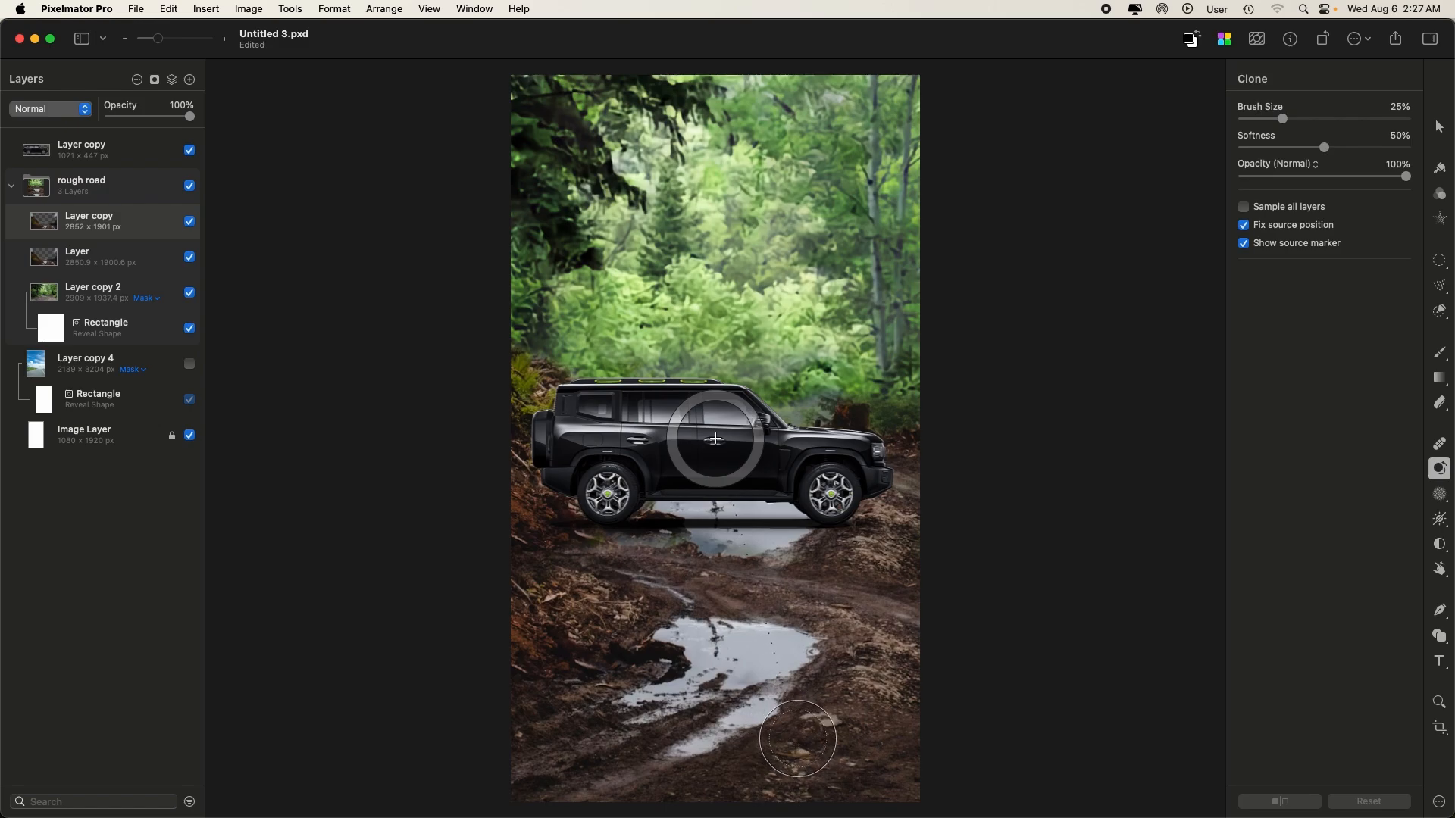
mouse_move(737, 468)
mouse_down()
mouse_move(846, 691)
mouse_move(848, 736)
mouse_up()
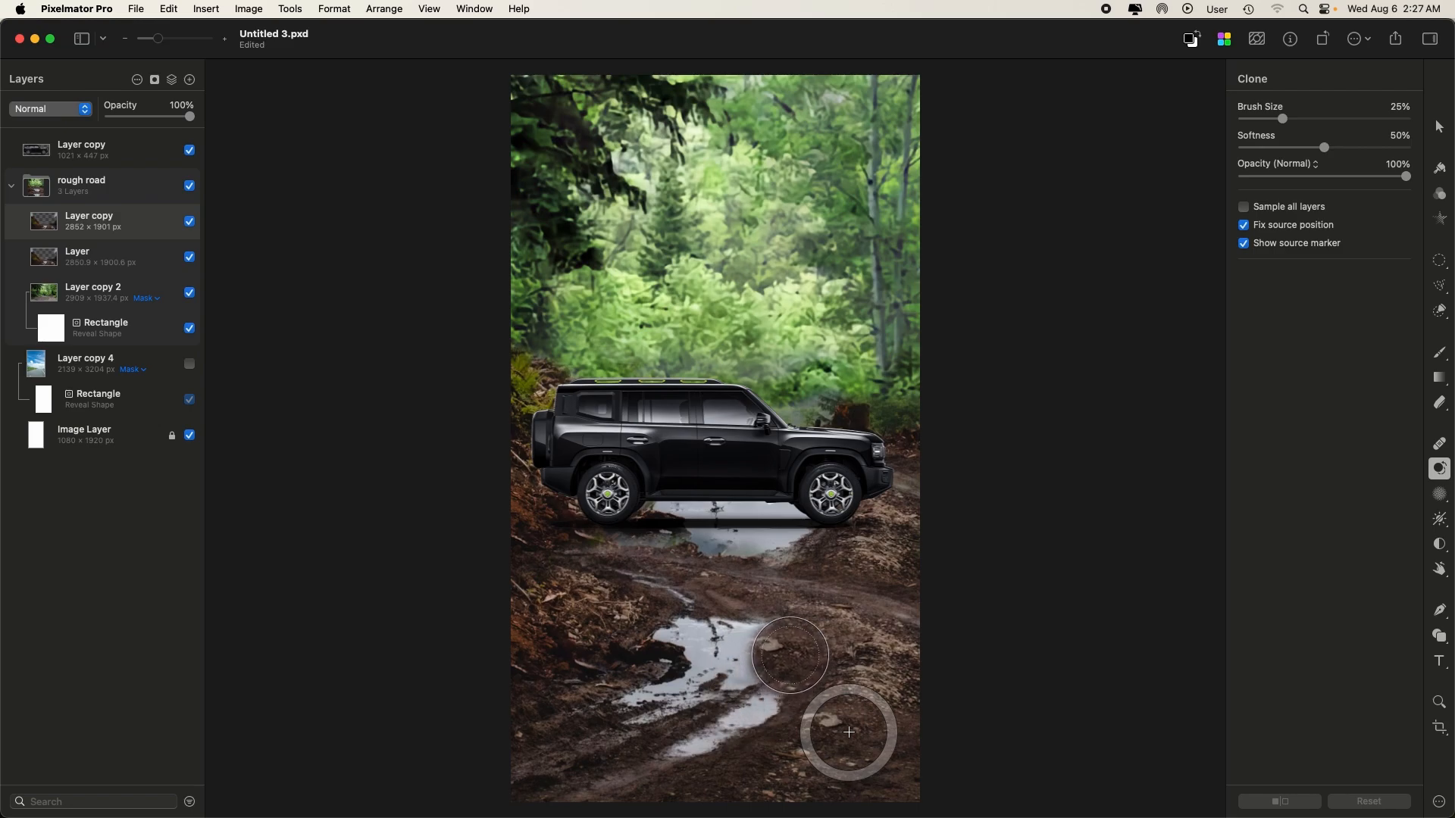
mouse_move(792, 653)
mouse_down()
mouse_move(796, 700)
mouse_move(753, 647)
mouse_move(750, 709)
mouse_move(697, 734)
mouse_move(743, 738)
mouse_move(617, 719)
mouse_move(662, 701)
mouse_up()
mouse_move(683, 697)
mouse_down()
mouse_move(616, 673)
mouse_move(631, 713)
mouse_move(618, 664)
mouse_move(697, 645)
mouse_move(729, 738)
mouse_move(730, 638)
mouse_move(715, 706)
mouse_move(741, 735)
mouse_move(786, 650)
mouse_up()
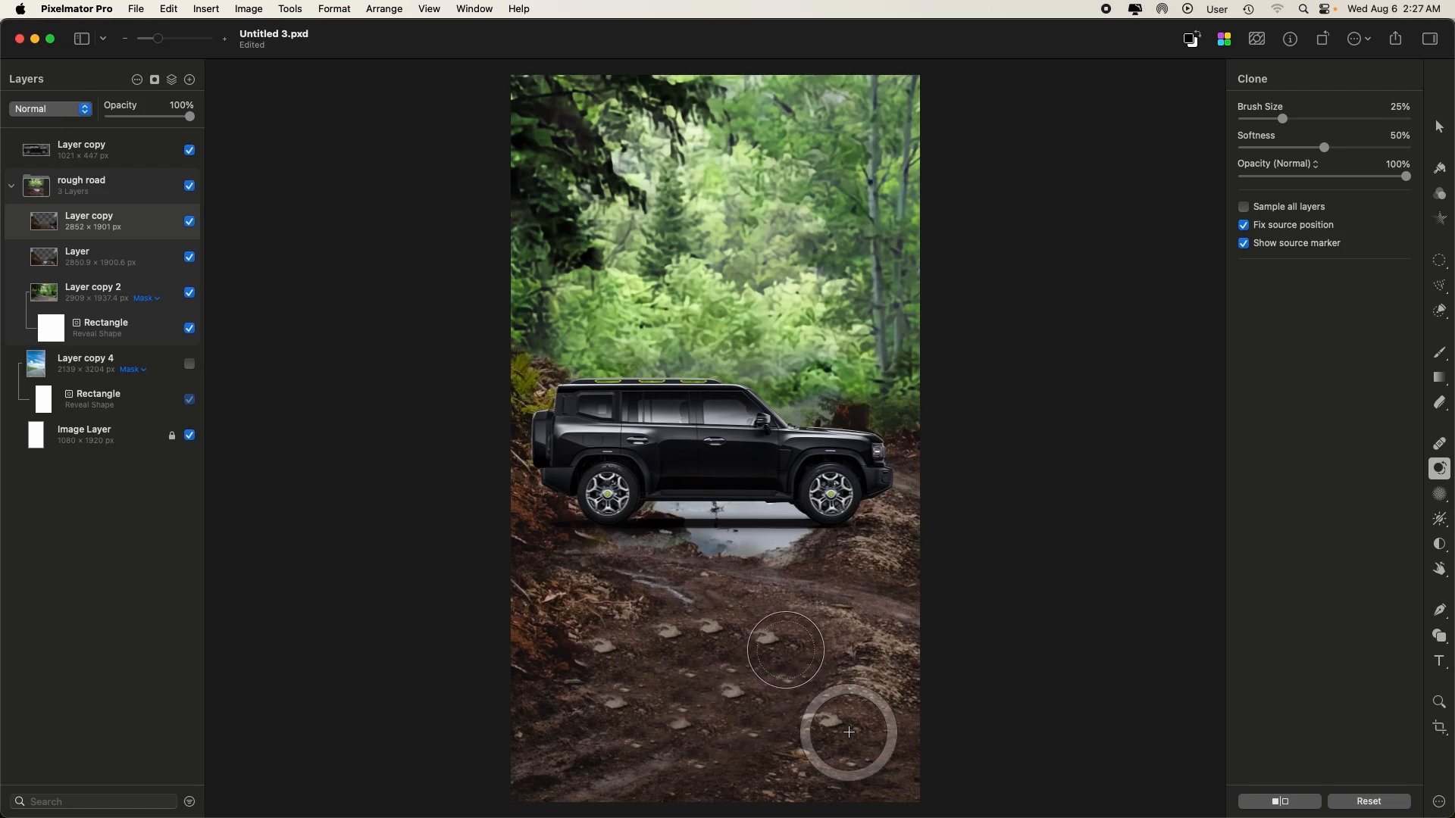
- Clone plain mud over the repeated pale stones in the lower road with a 15% brush
key(bracketleft)
key(bracketleft)
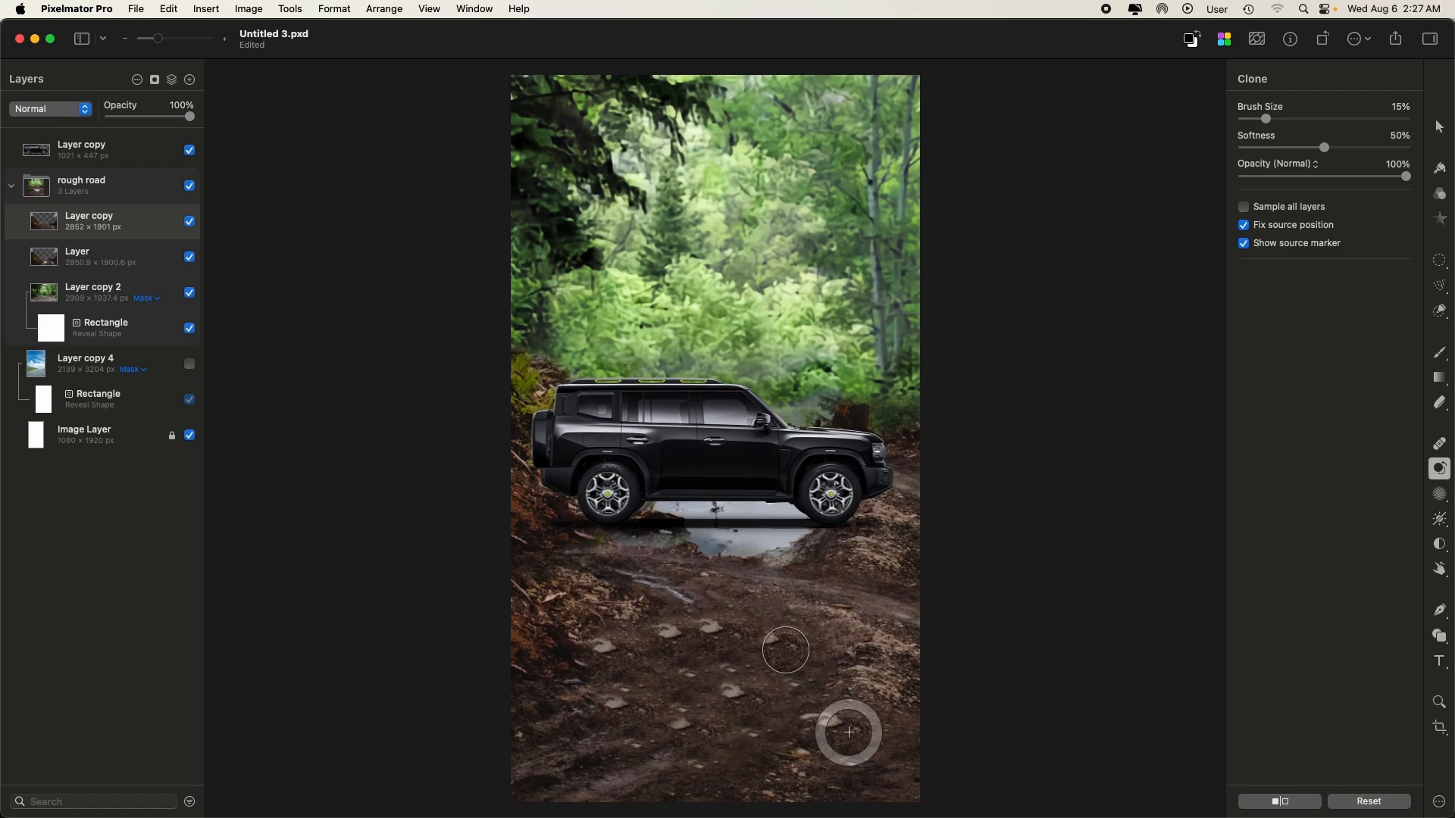
mouse_move(724, 637)
mouse_down()
mouse_move(706, 629)
mouse_move(732, 692)
mouse_up()
click(676, 643)
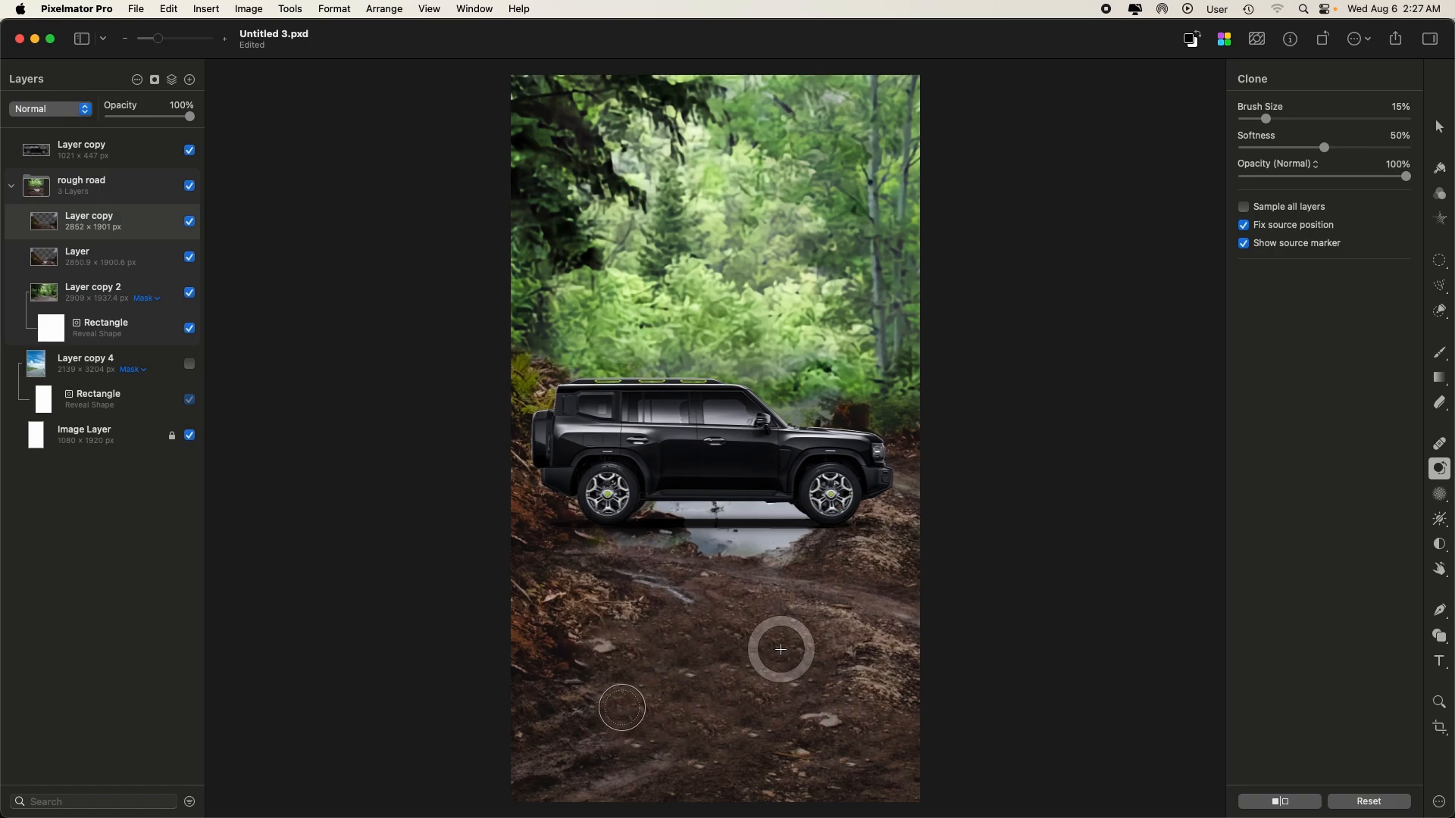
click(610, 651)
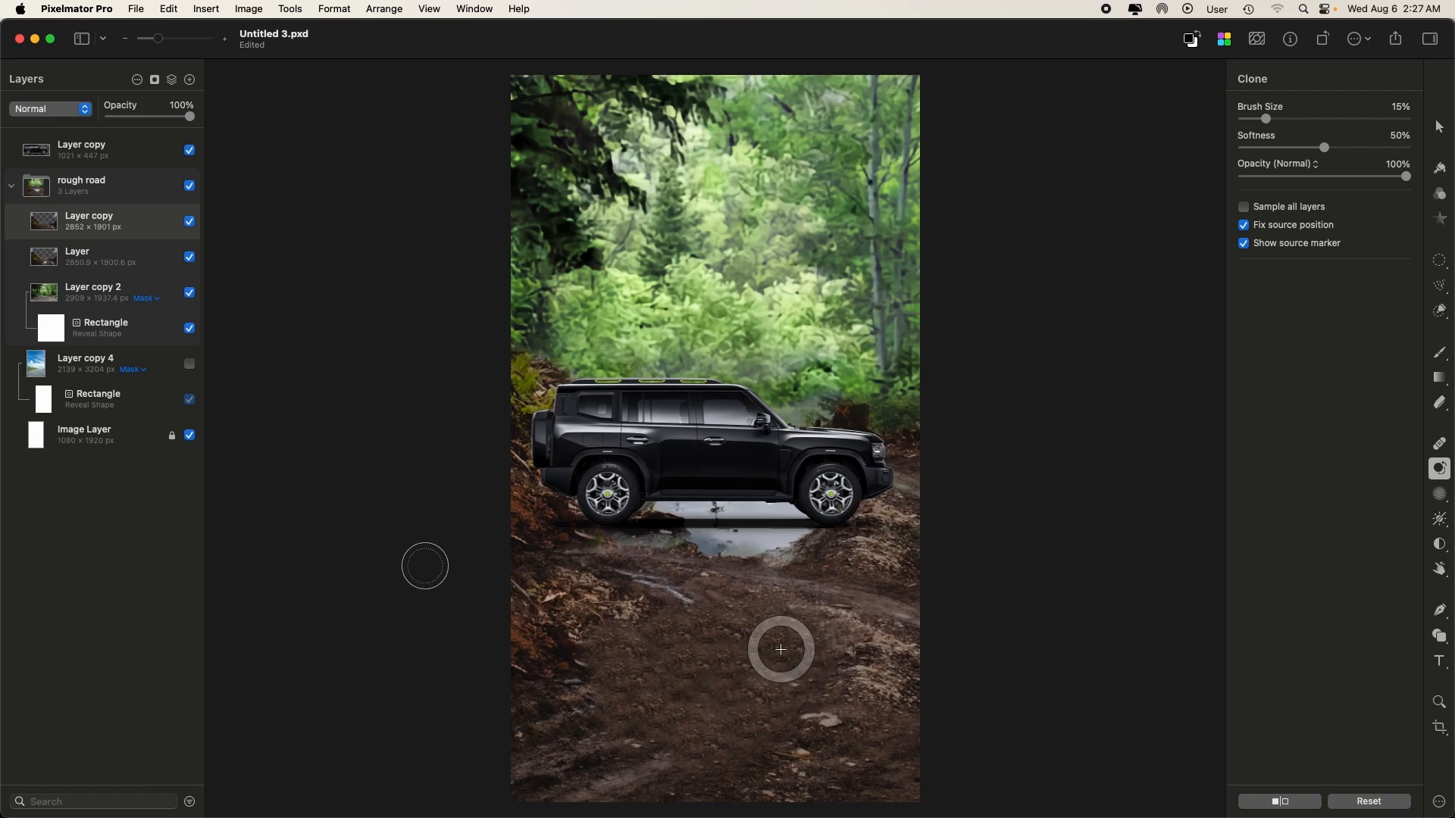
- Compare the road with and without the retouched copy by toggling that layer's visibility in the rough road group
click(10, 185)
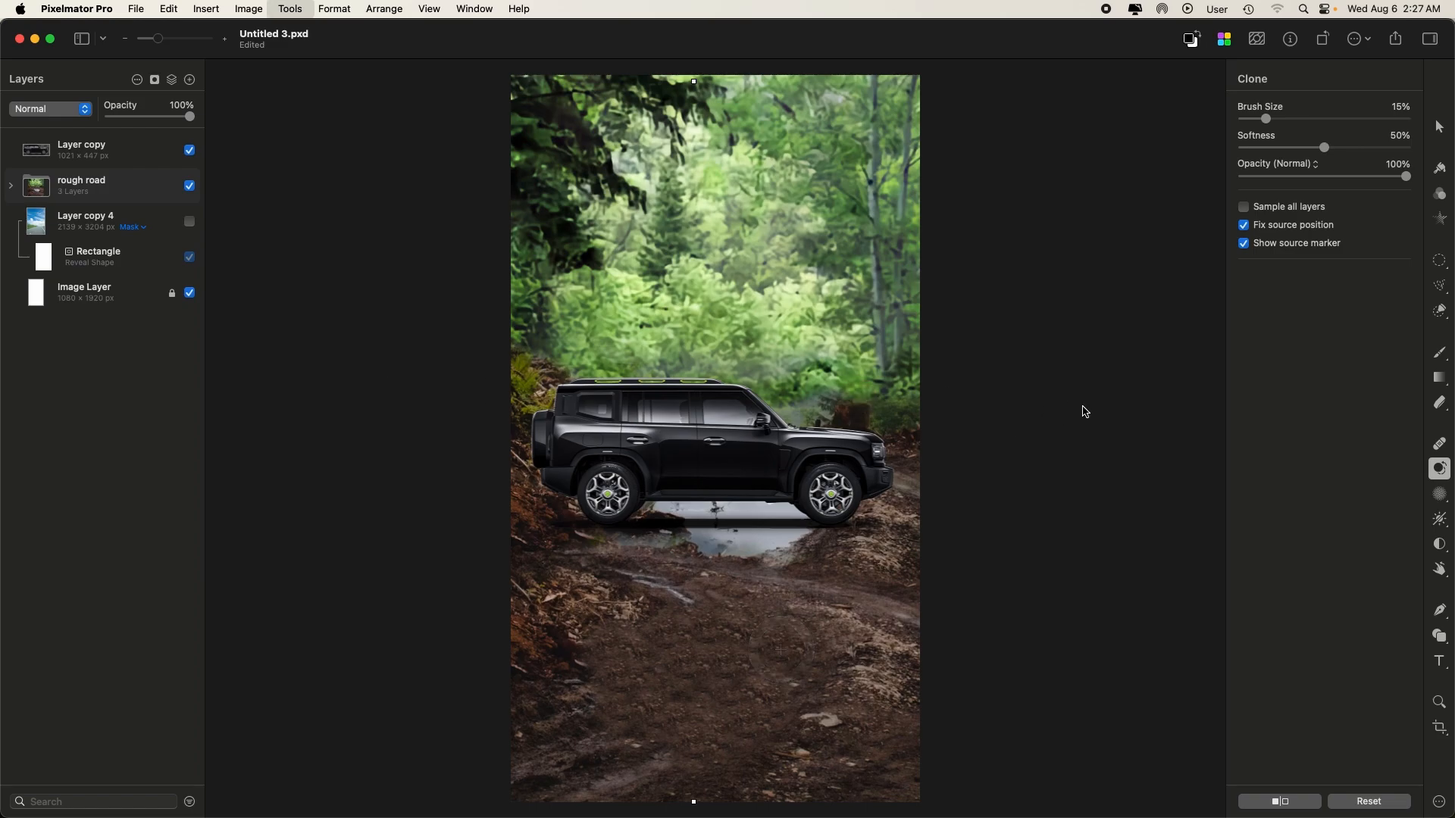
key(v)
click(1008, 511)
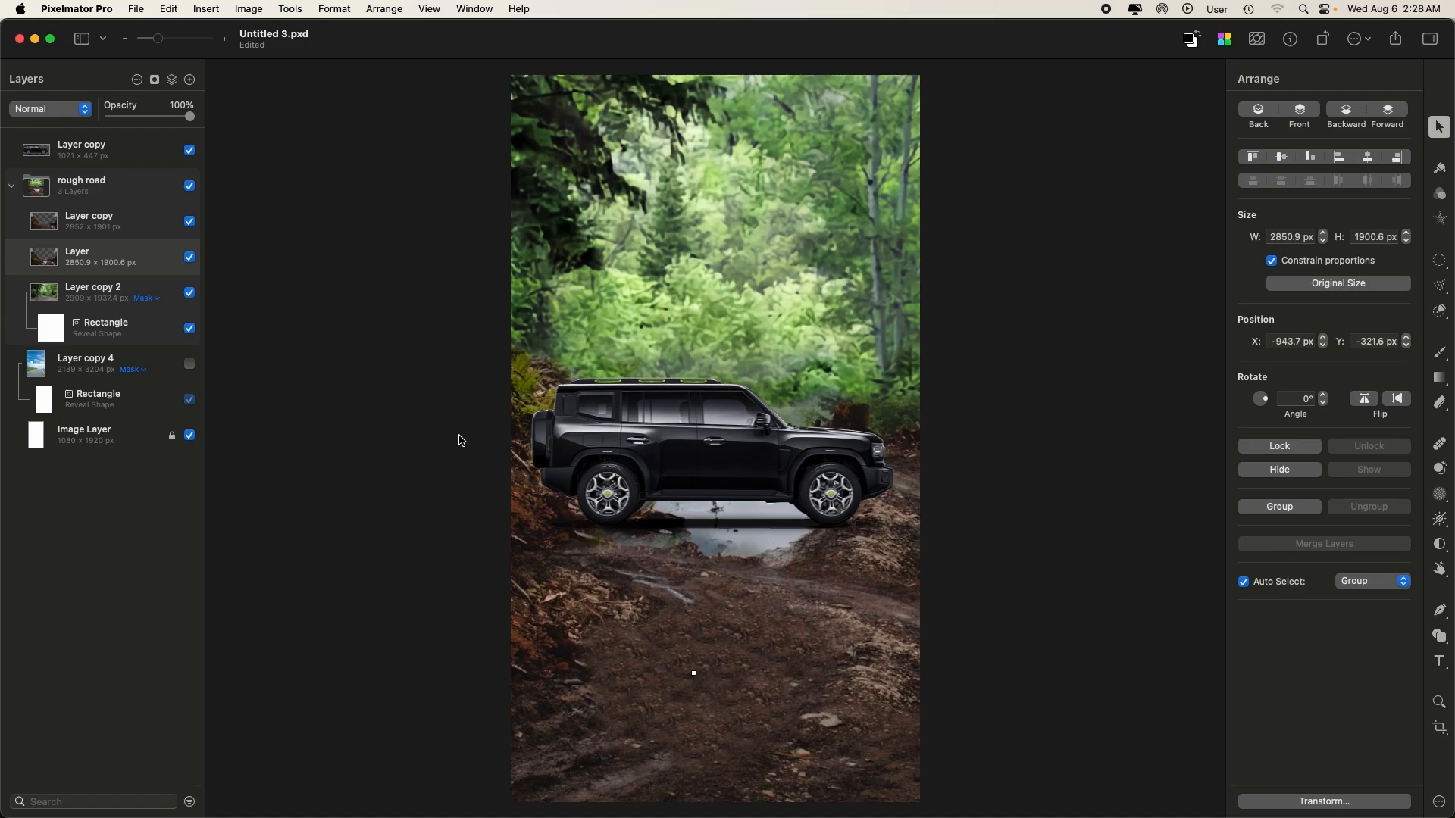
click(190, 223)
click(191, 223)
click(190, 223)
click(190, 222)
- Erase the copied road layer over the puddle beneath the car with a 400 px brush at 100% softness, undoing the last stroke
click(141, 222)
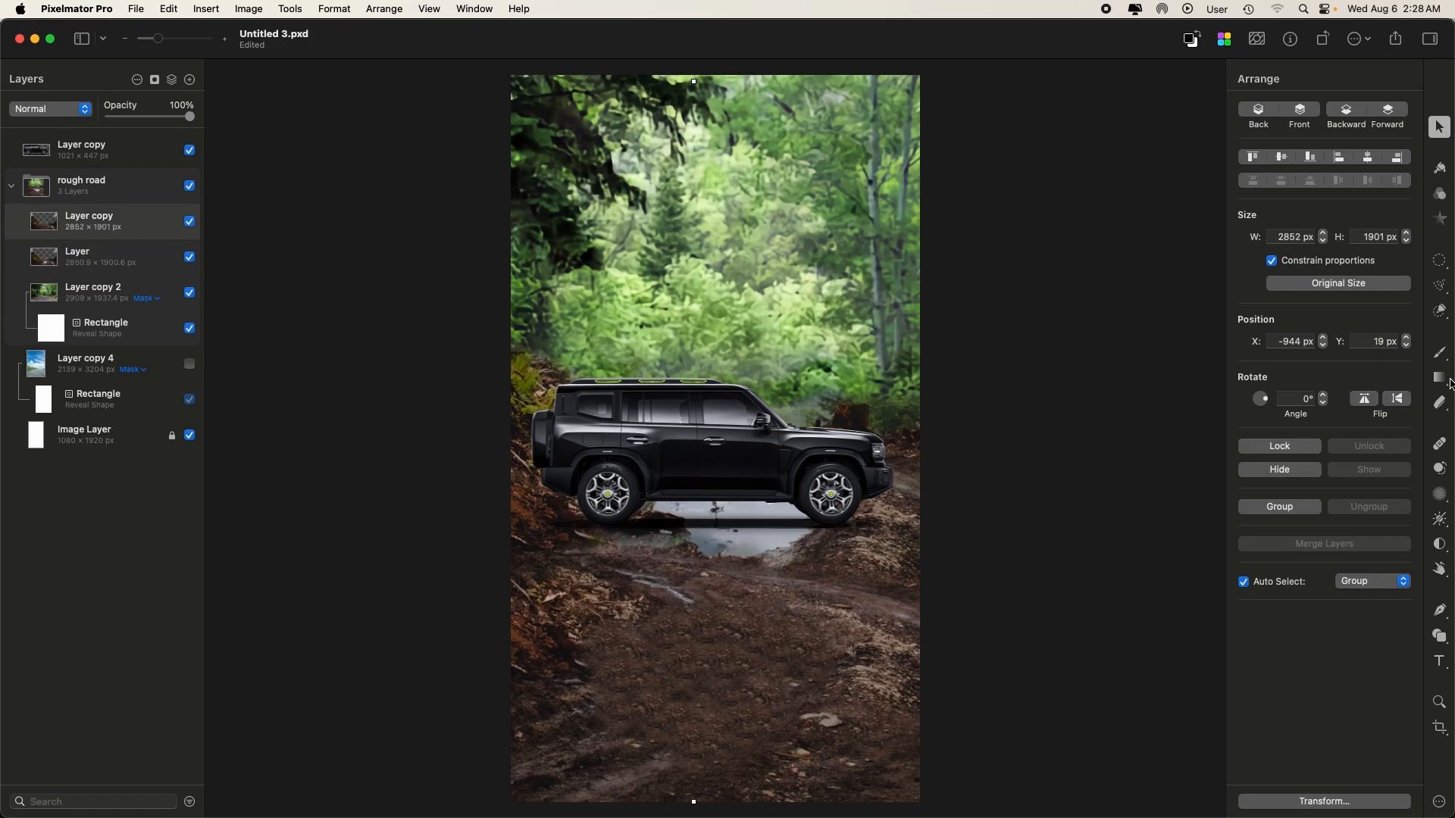
key(super+1)
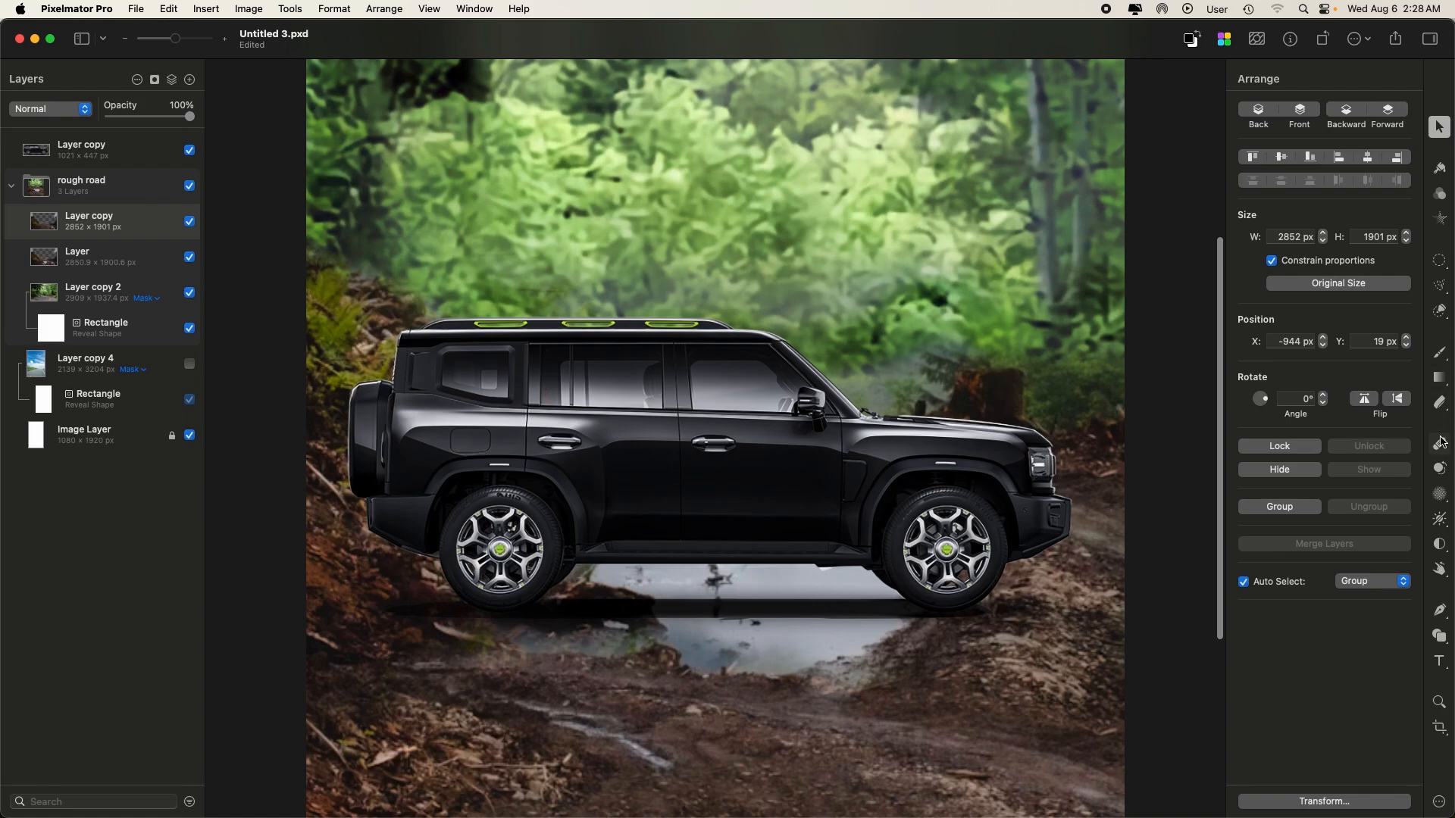
click(1439, 404)
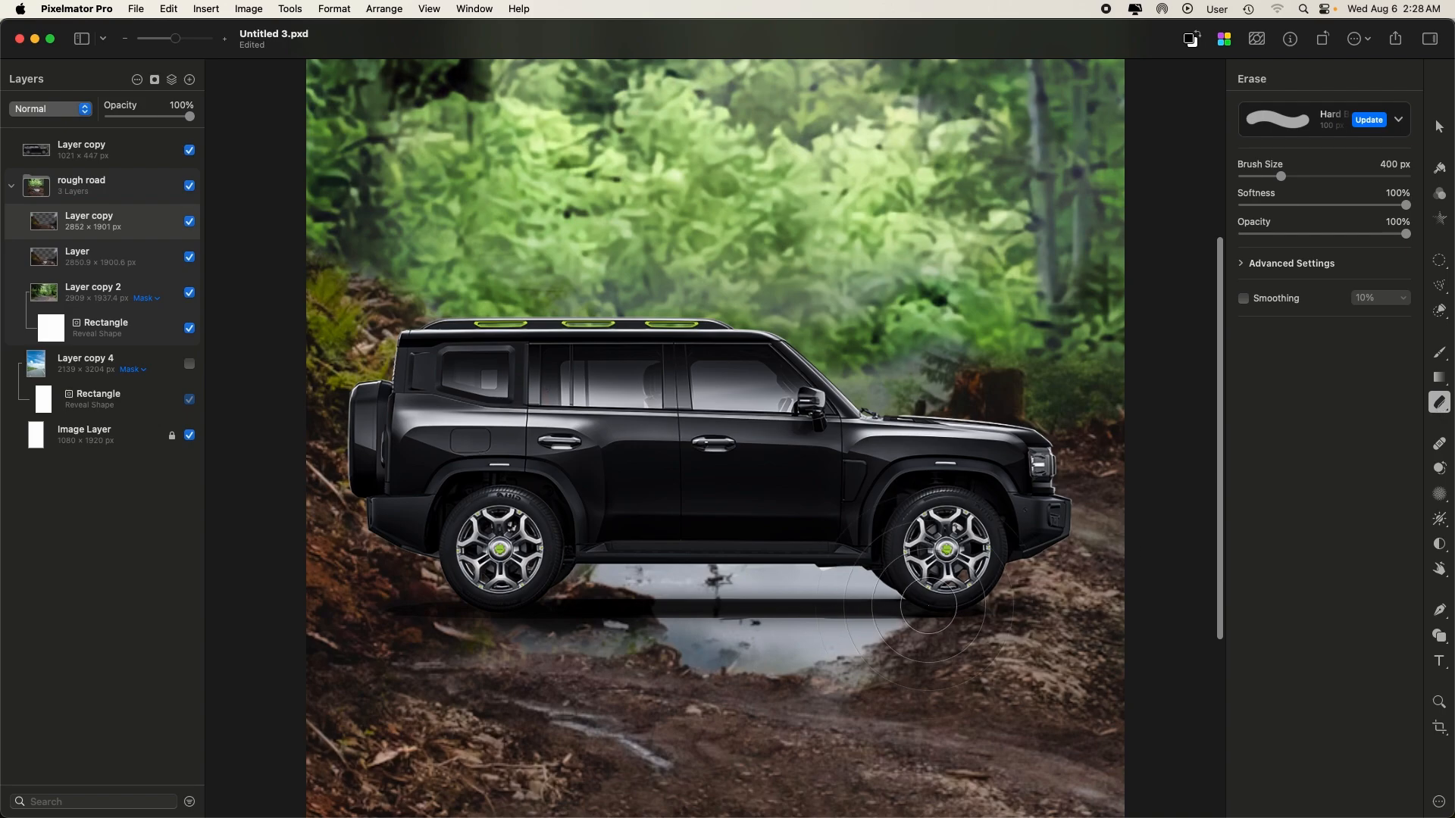
scroll(932, 606, down, 6)
mouse_move(607, 458)
mouse_down()
mouse_move(621, 462)
mouse_move(424, 435)
mouse_move(760, 429)
mouse_move(791, 459)
mouse_up()
key(super+z)
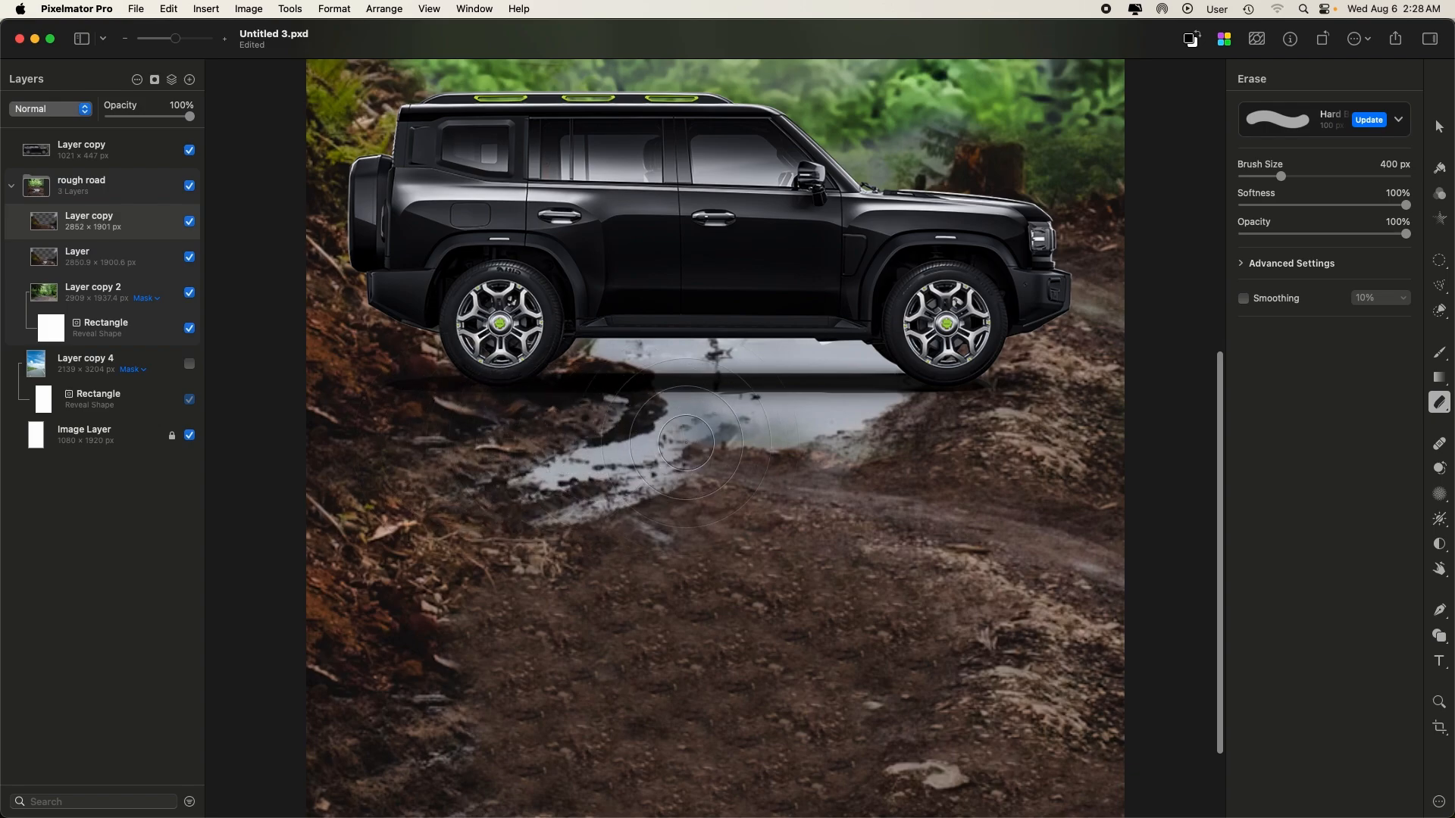
- Erase the leftover mud along the puddle's lower edge on the copied road layer with a 200 px brush
key(bracketleft)
click(712, 446)
click(739, 441)
click(763, 437)
key(super+minus)
key(super+minus)
key(super+minus)
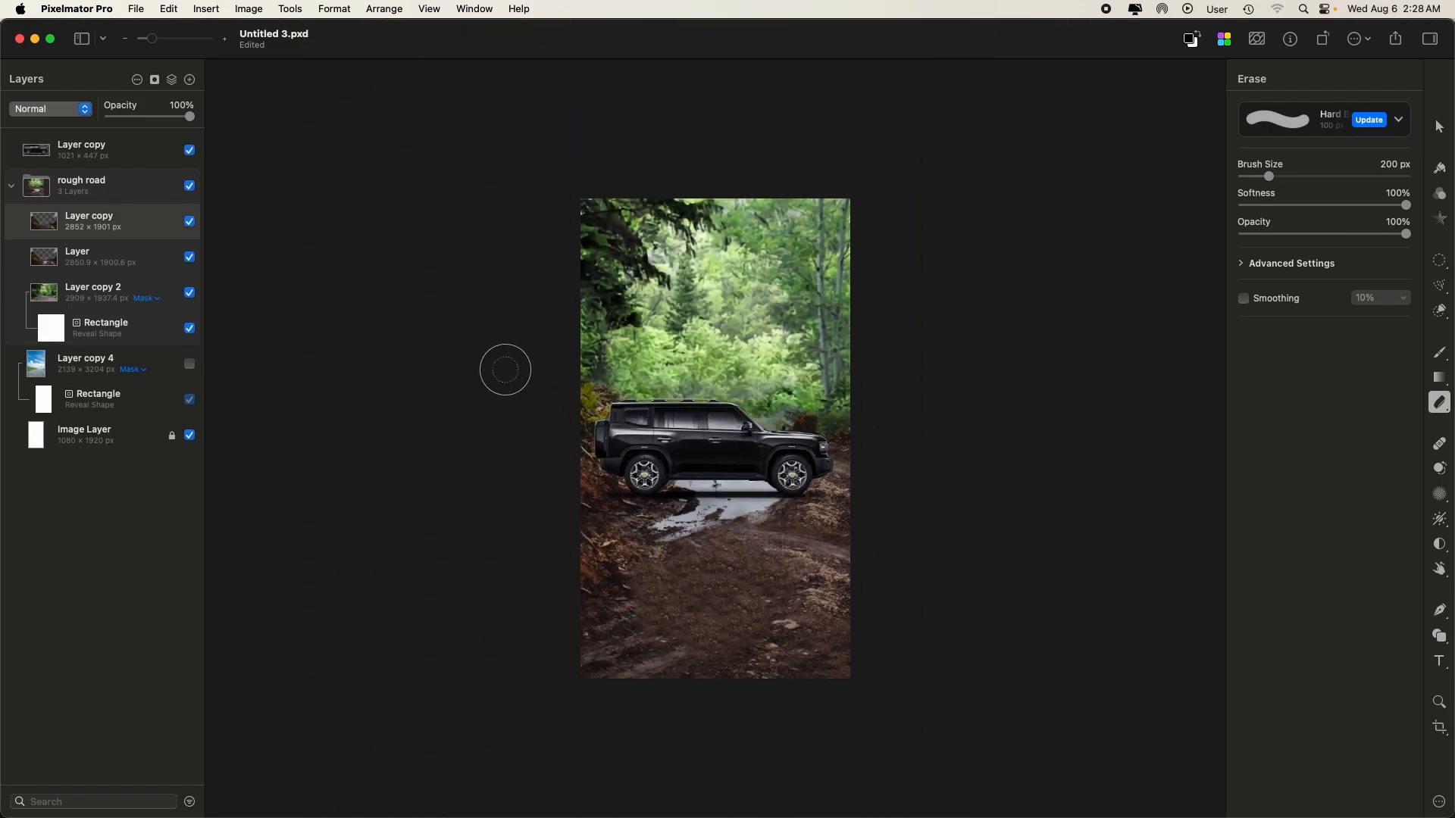
- Recolor the greens of the forest layer with Selective Color, using hue -46%, saturation 25% and brightness -31%
click(1439, 127)
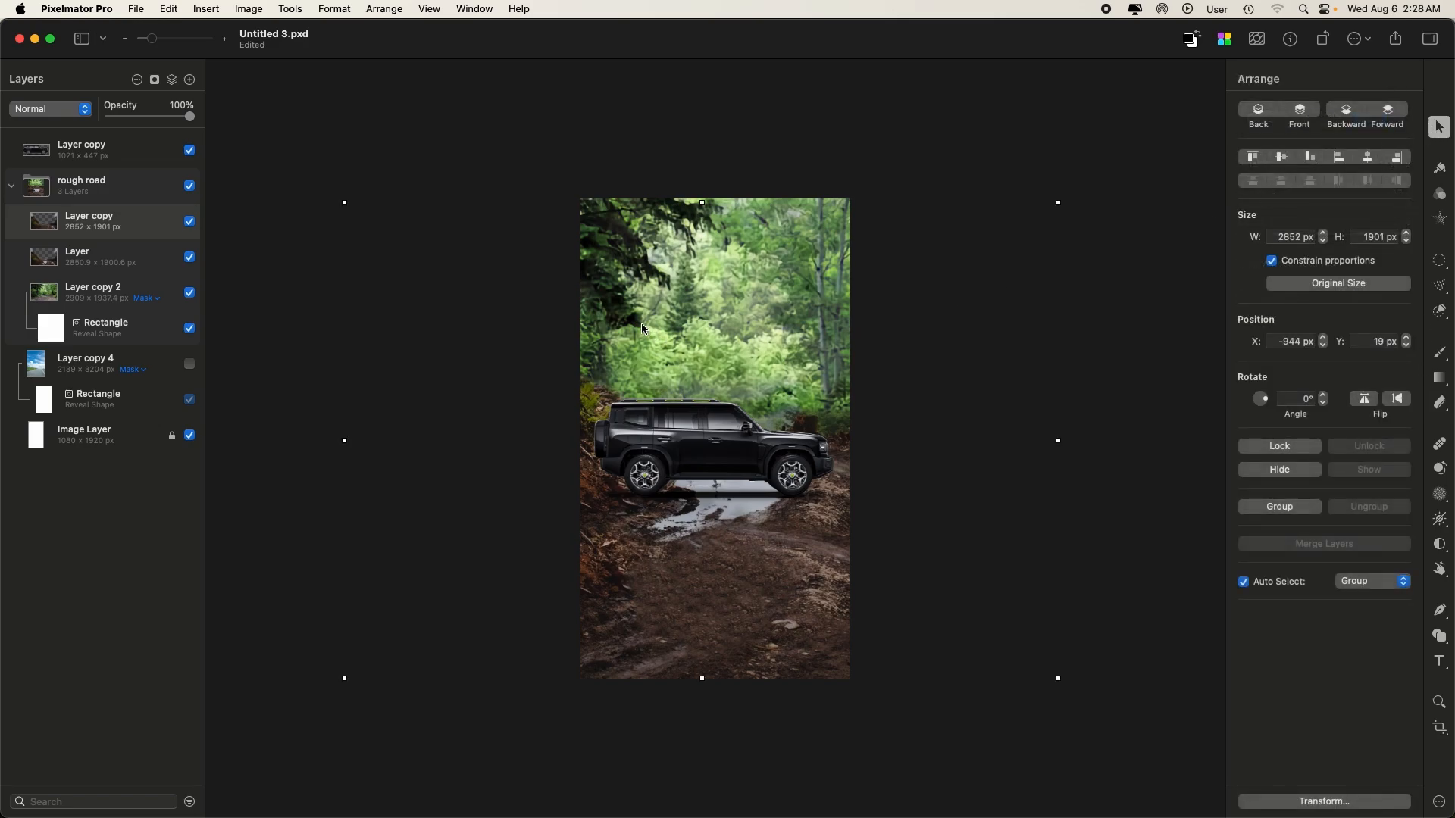
key(super+plus)
key(super+plus)
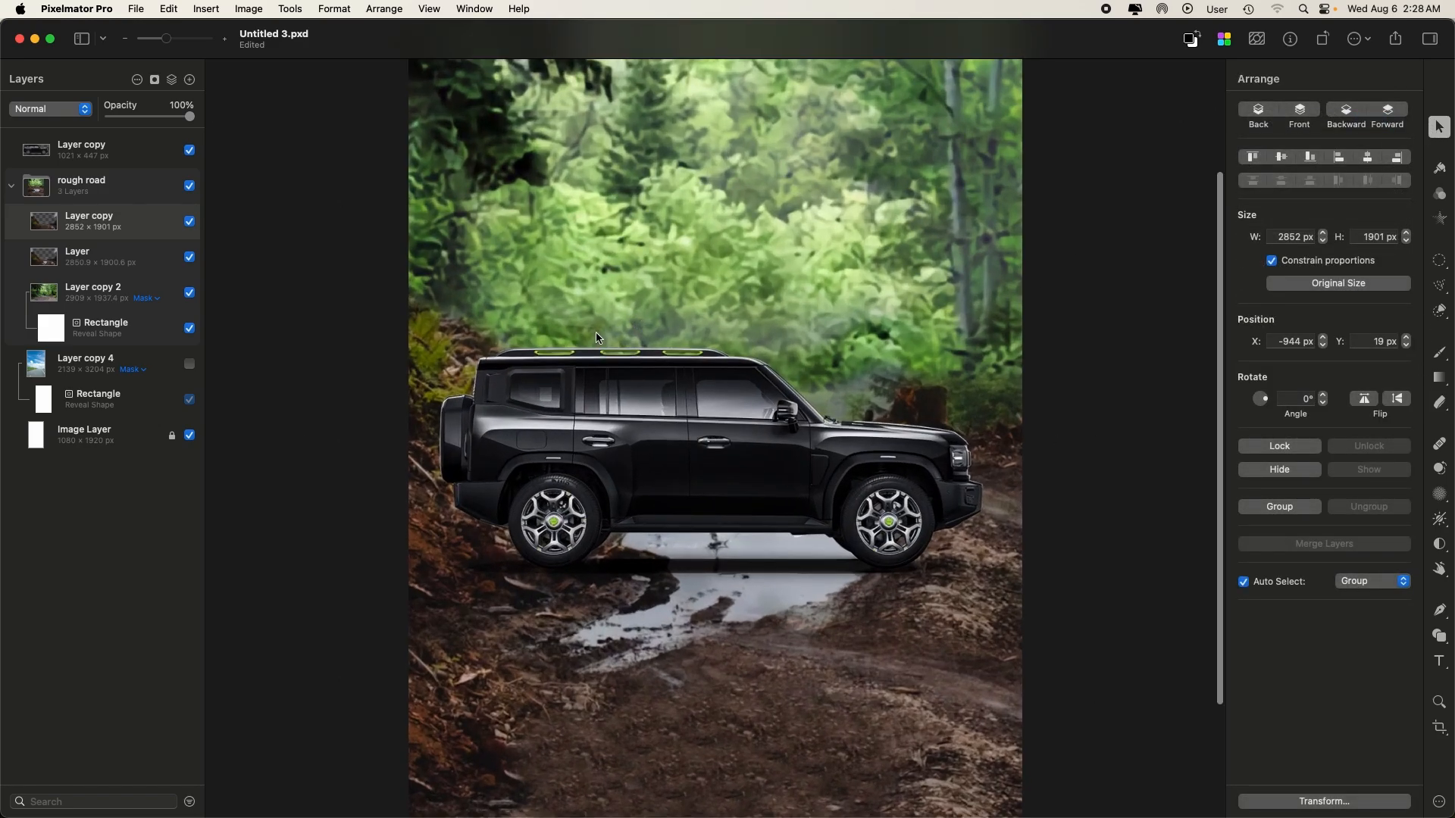
scroll(598, 339, up, 3)
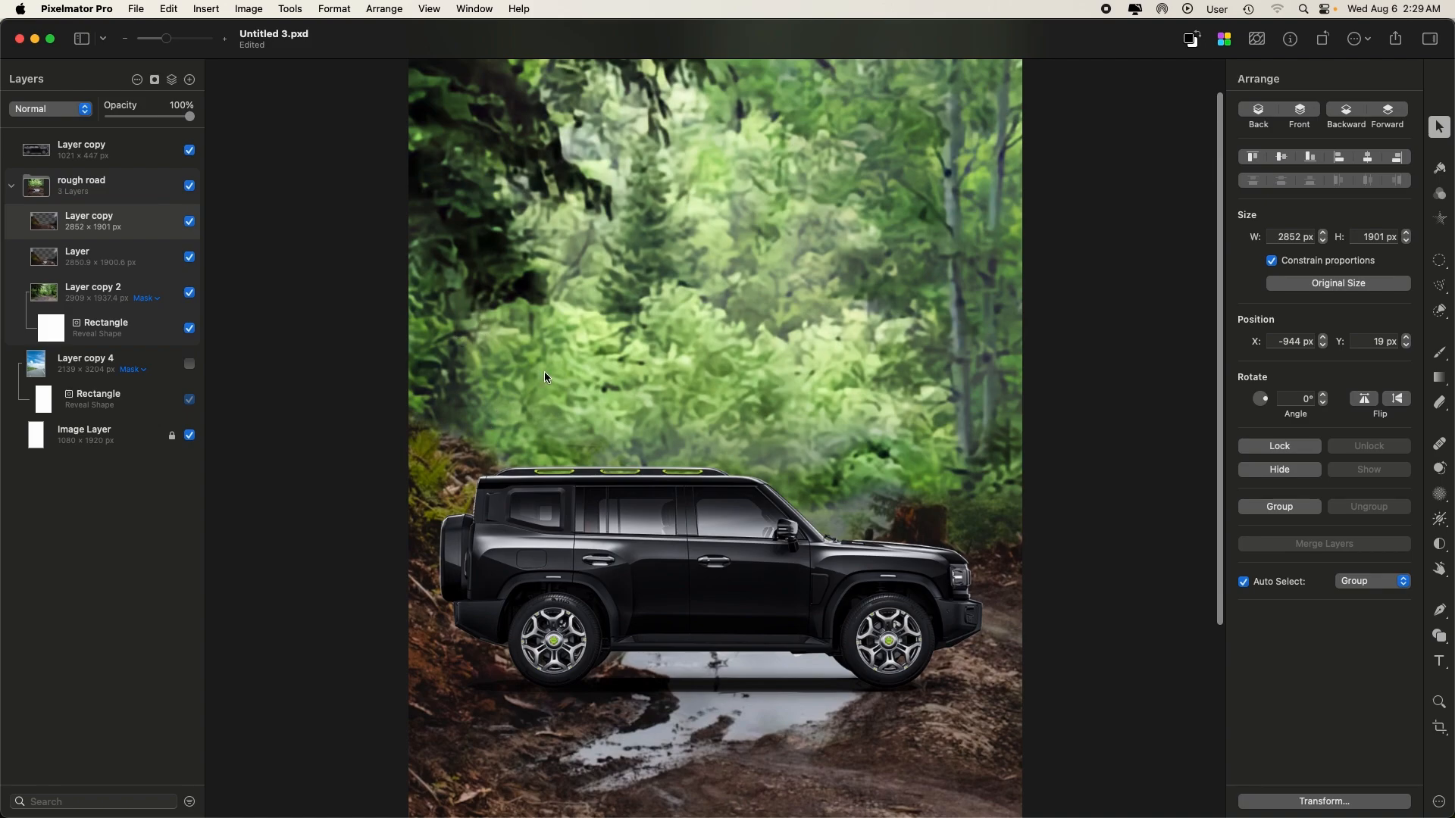
click(78, 290)
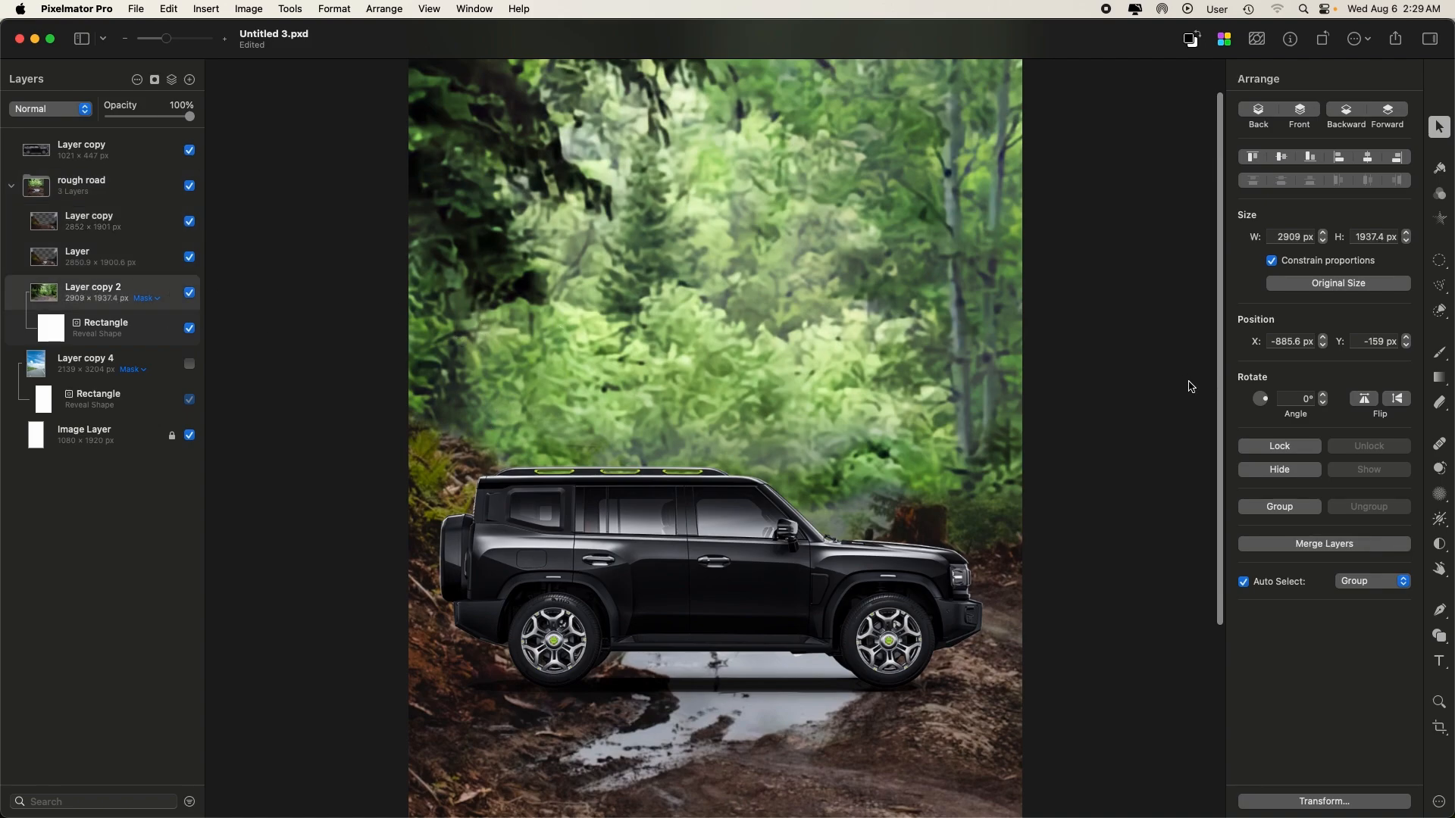
click(1440, 196)
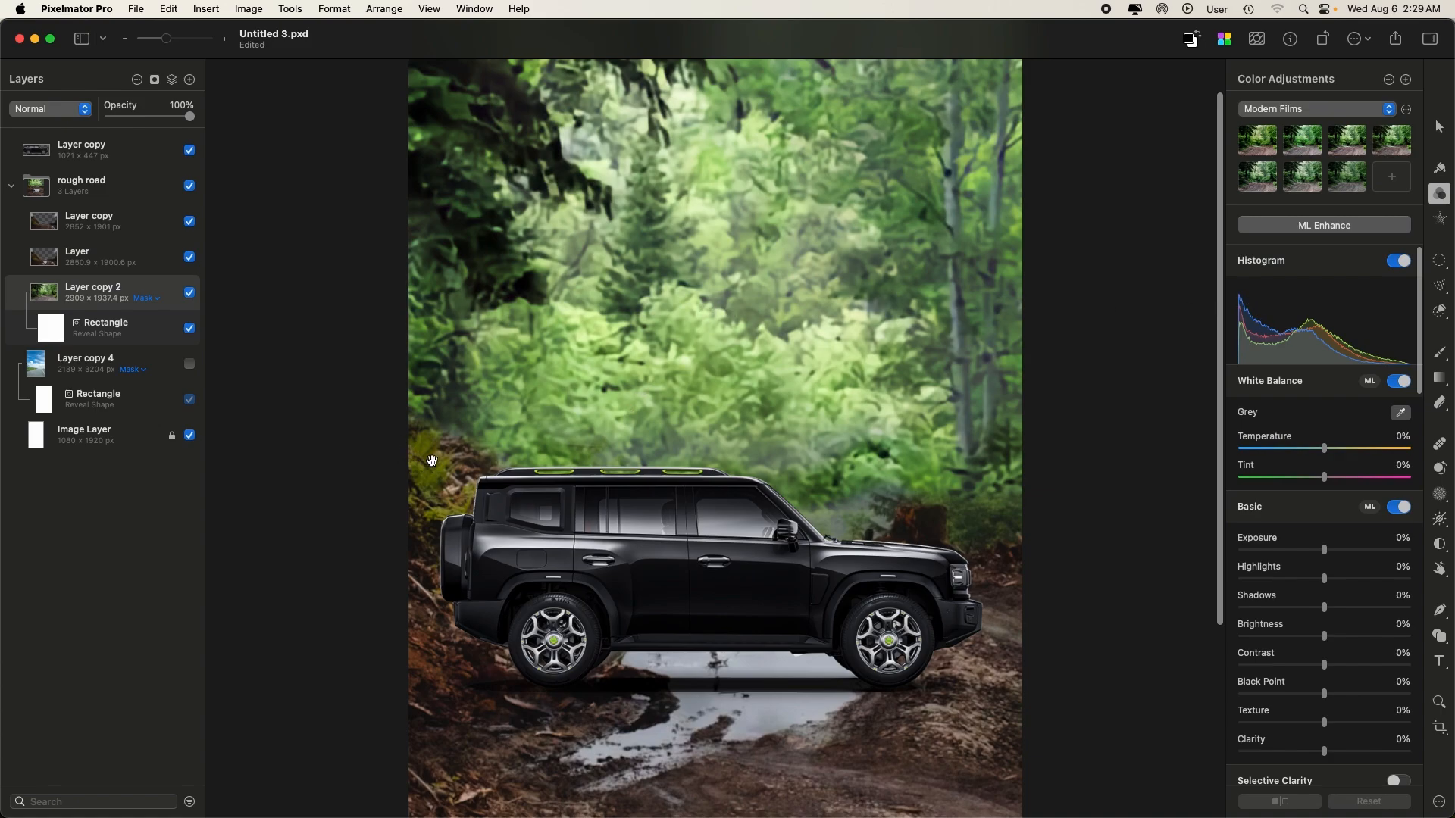
scroll(1335, 394, down, 10)
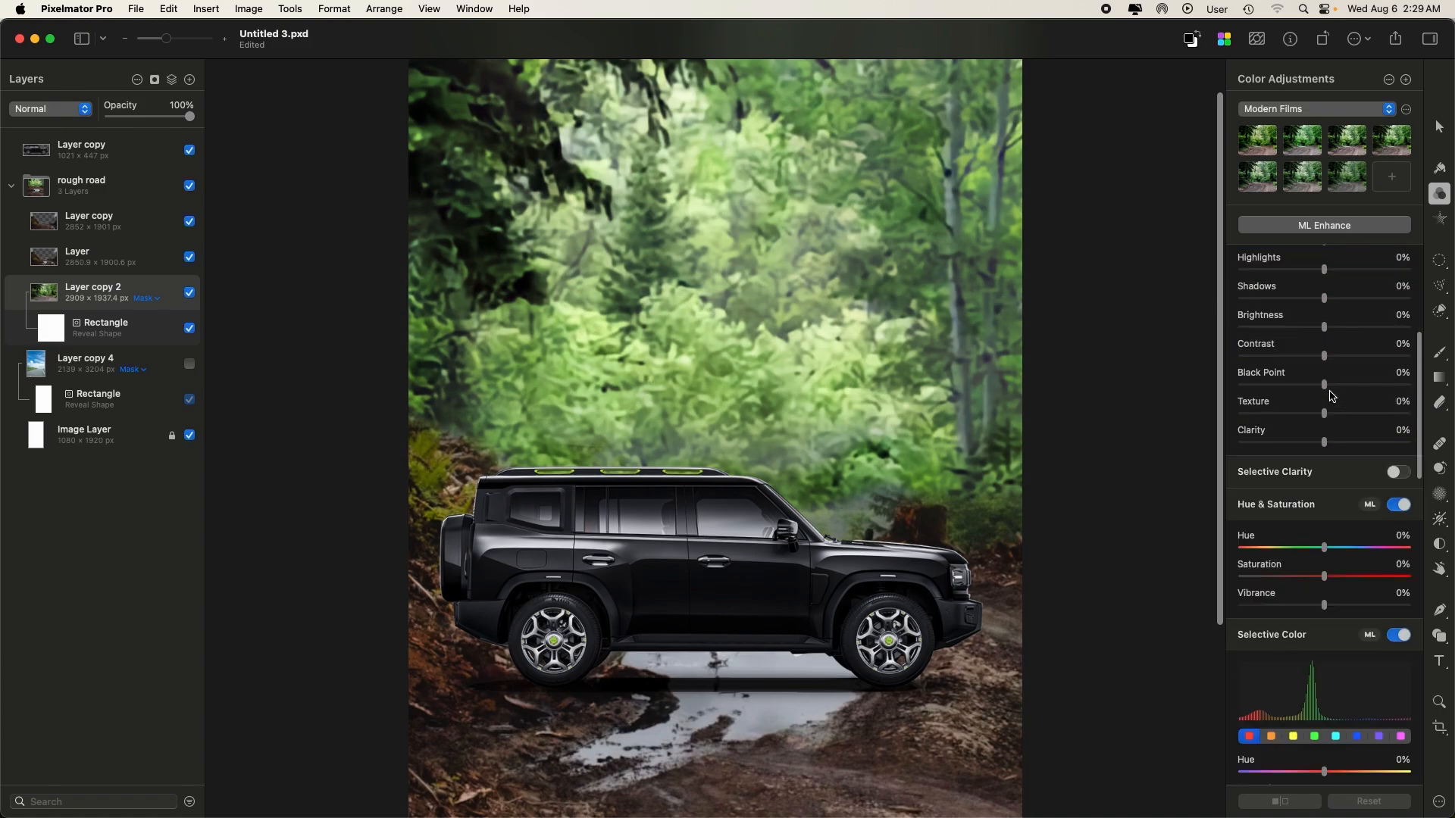
scroll(1355, 463, down, 1)
click(1315, 616)
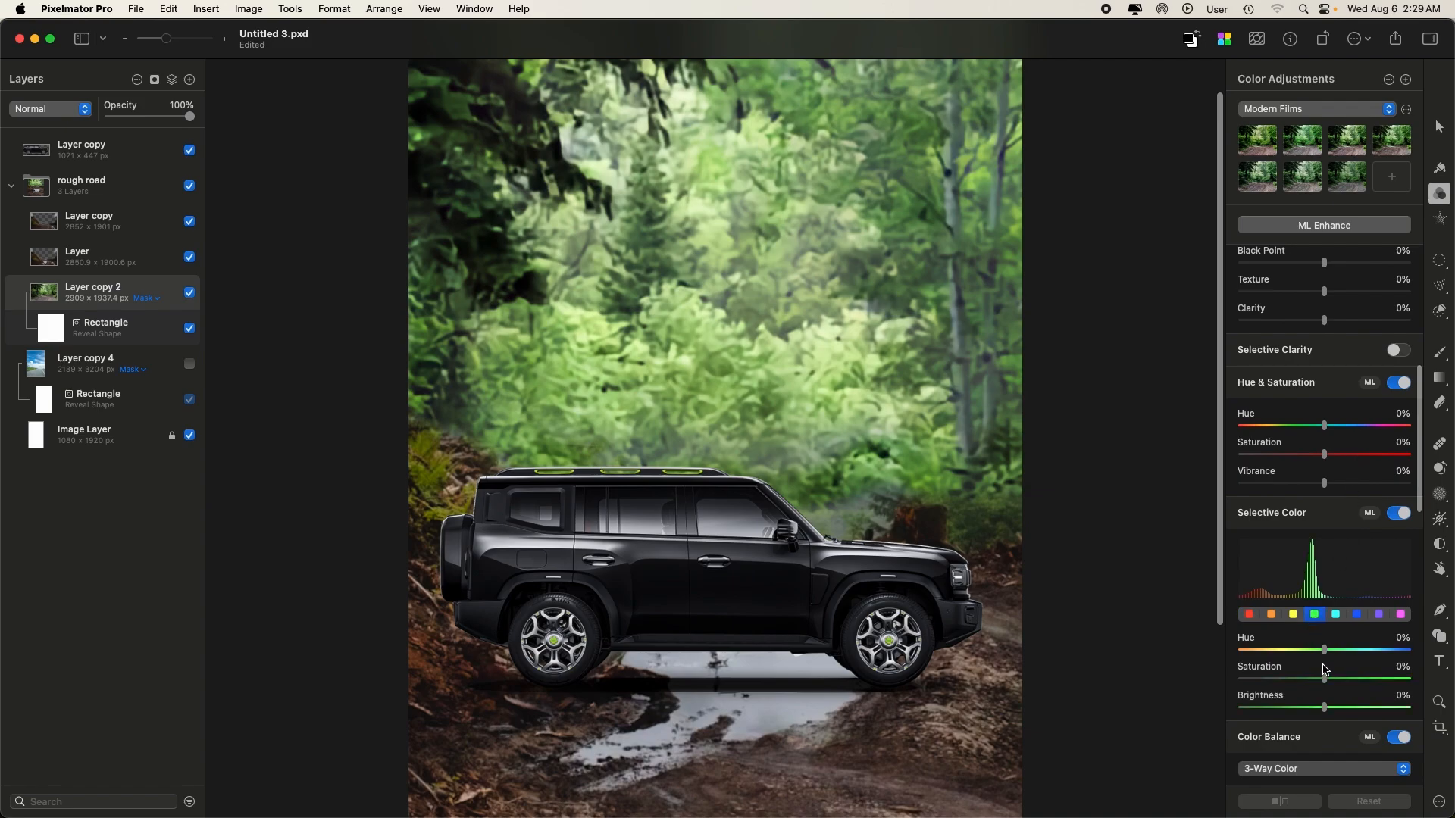
drag(1322, 650, 1270, 662)
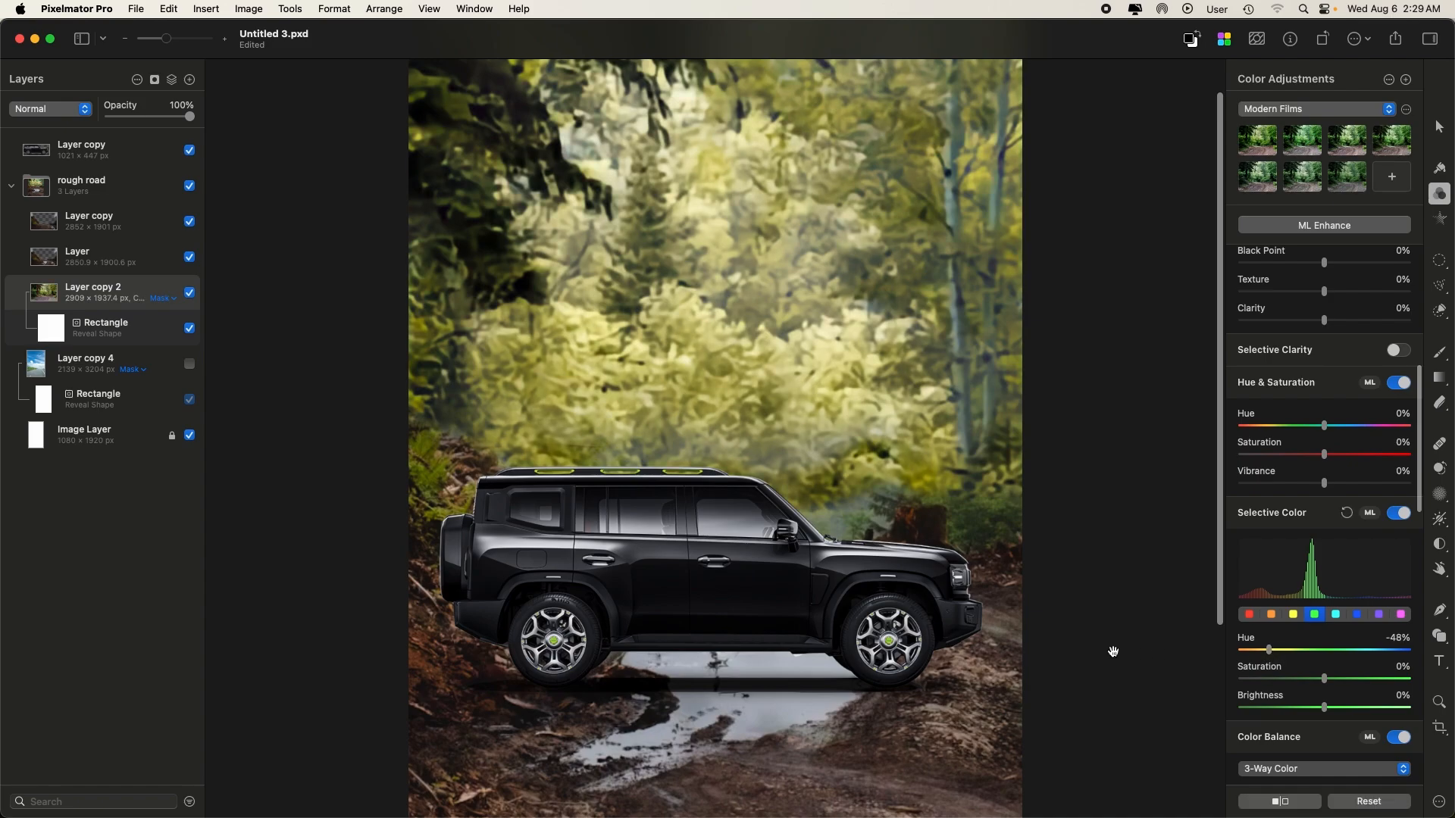
drag(1324, 679, 1294, 717)
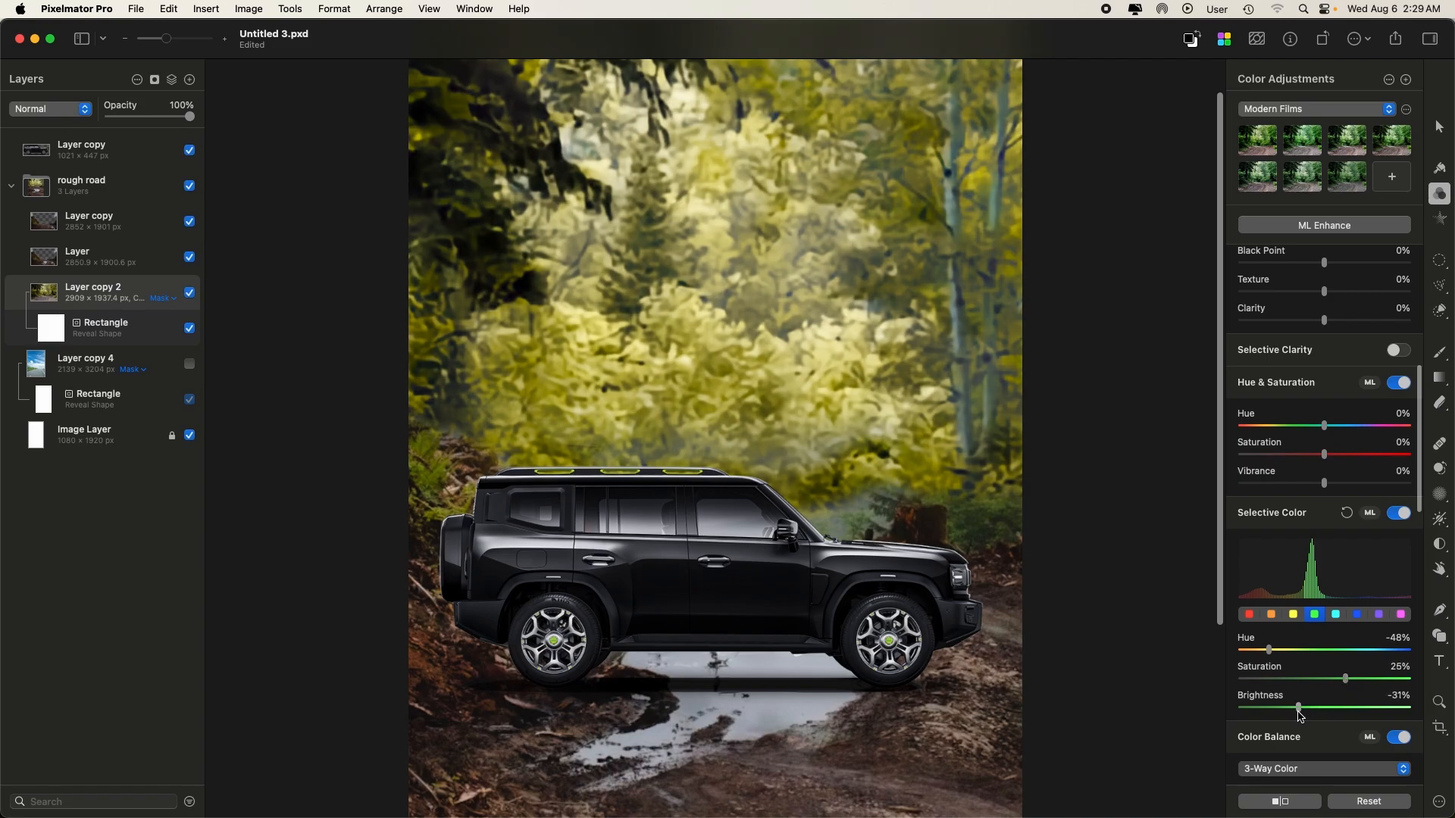
mouse_move(1269, 653)
mouse_down()
mouse_move(1253, 654)
mouse_move(1272, 656)
mouse_up()
- Compare the forest layer with and without its color adjustments, then view the whole composition
click(1286, 803)
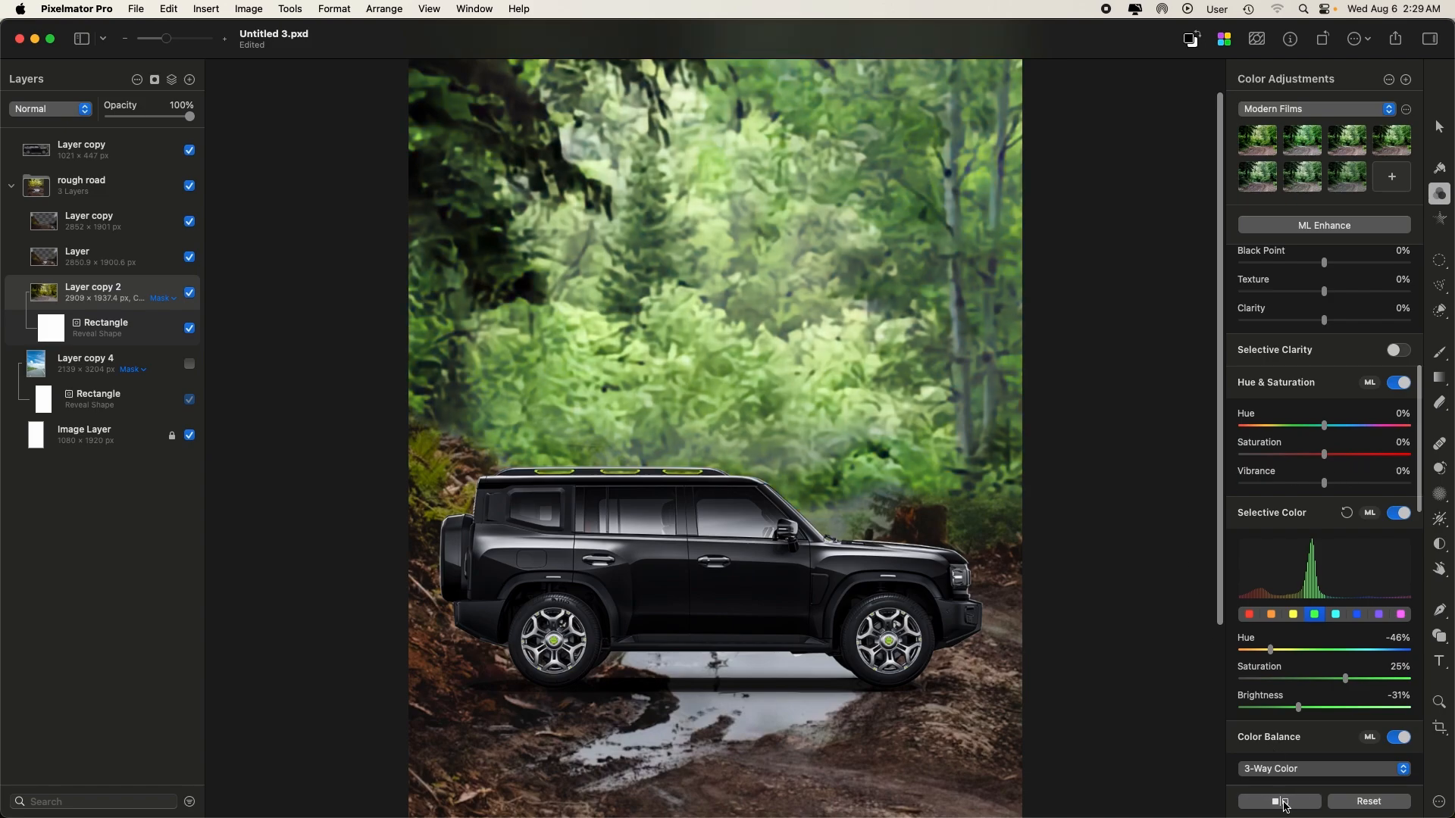
click(1282, 805)
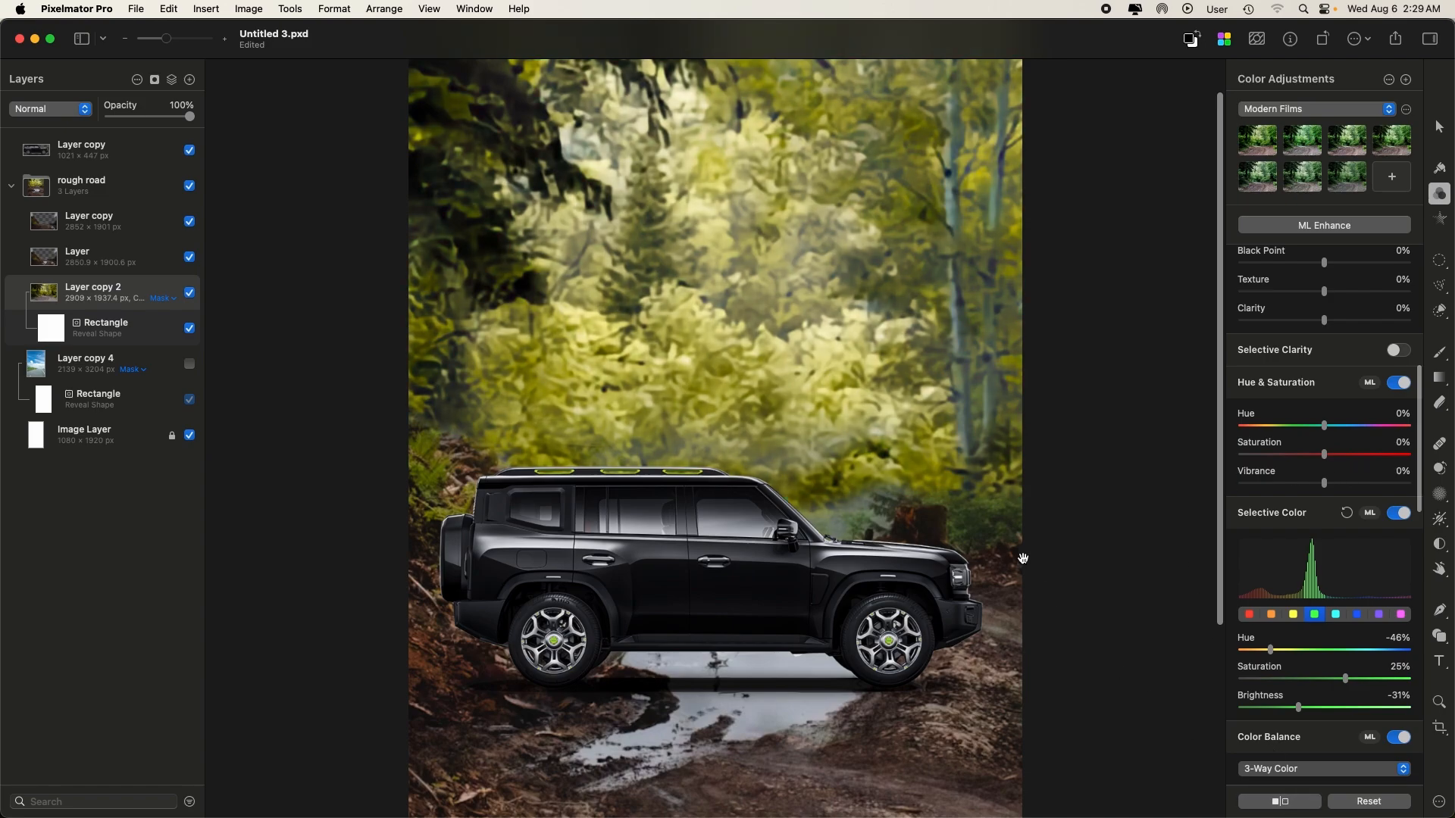
key(super+minus)
key(super+minus)
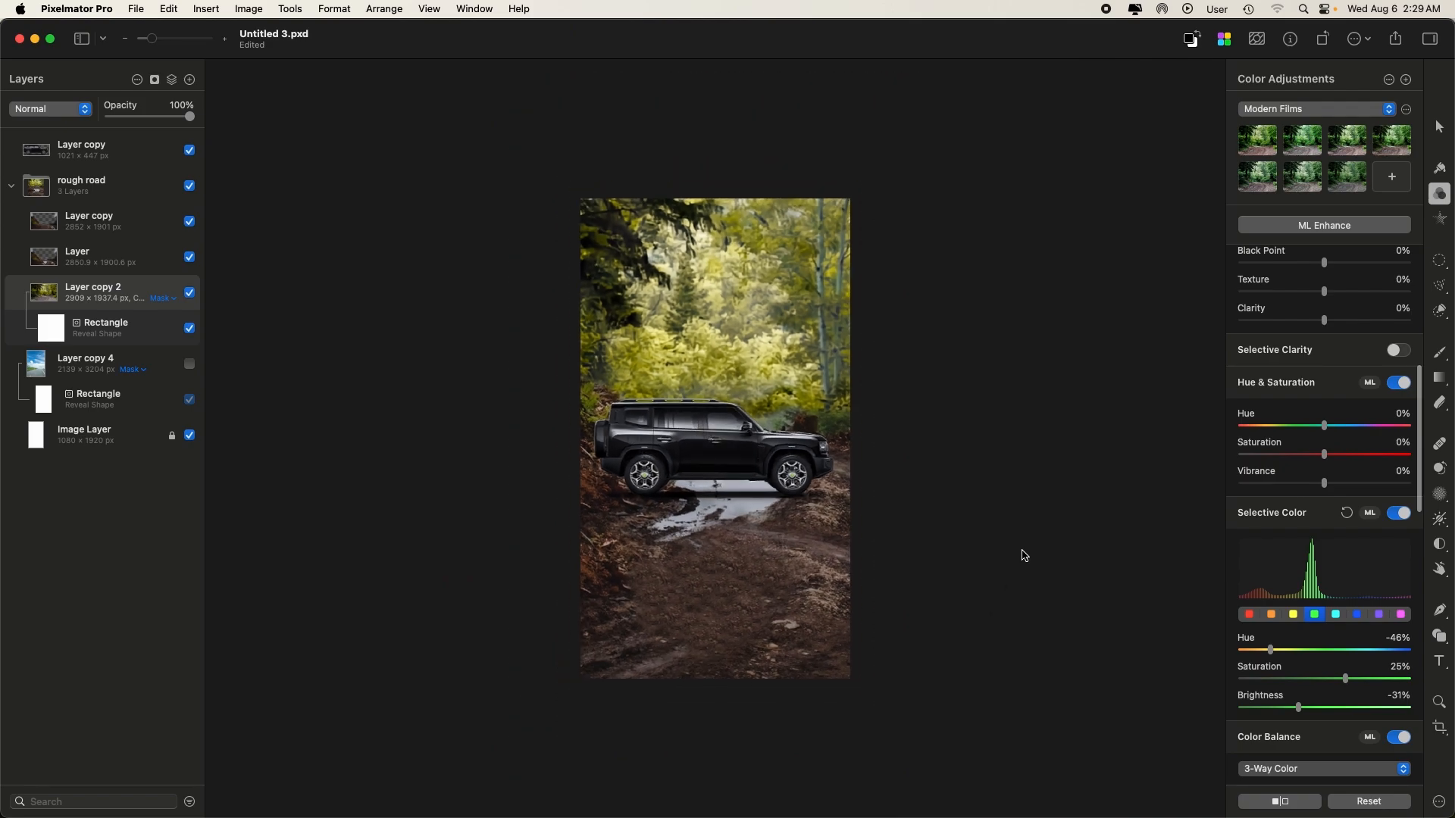
- Apply a Gaussian blur with a 4 px radius to the forest layer and compare it with the unblurred original
click(1440, 219)
click(1306, 227)
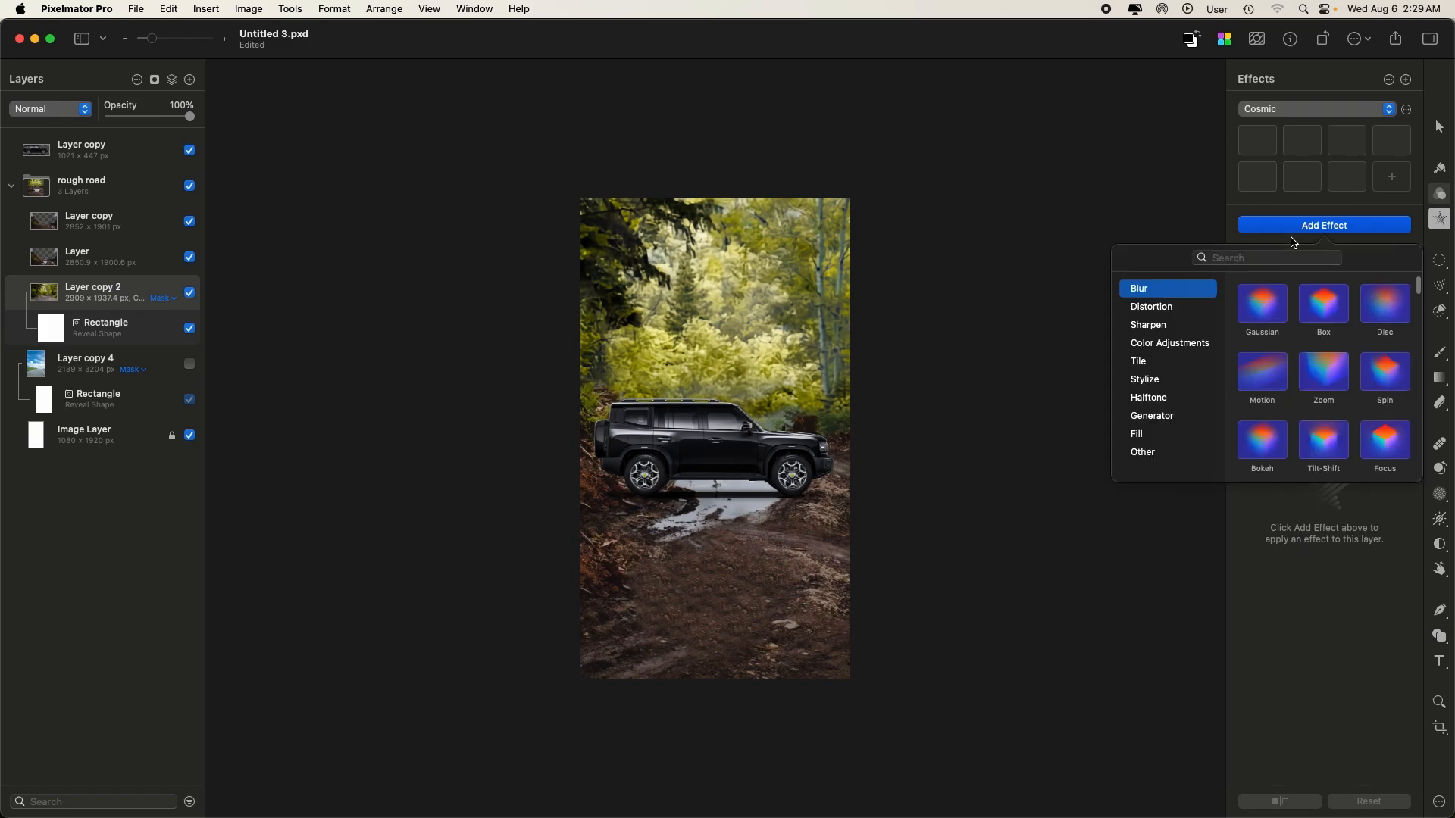
click(1262, 303)
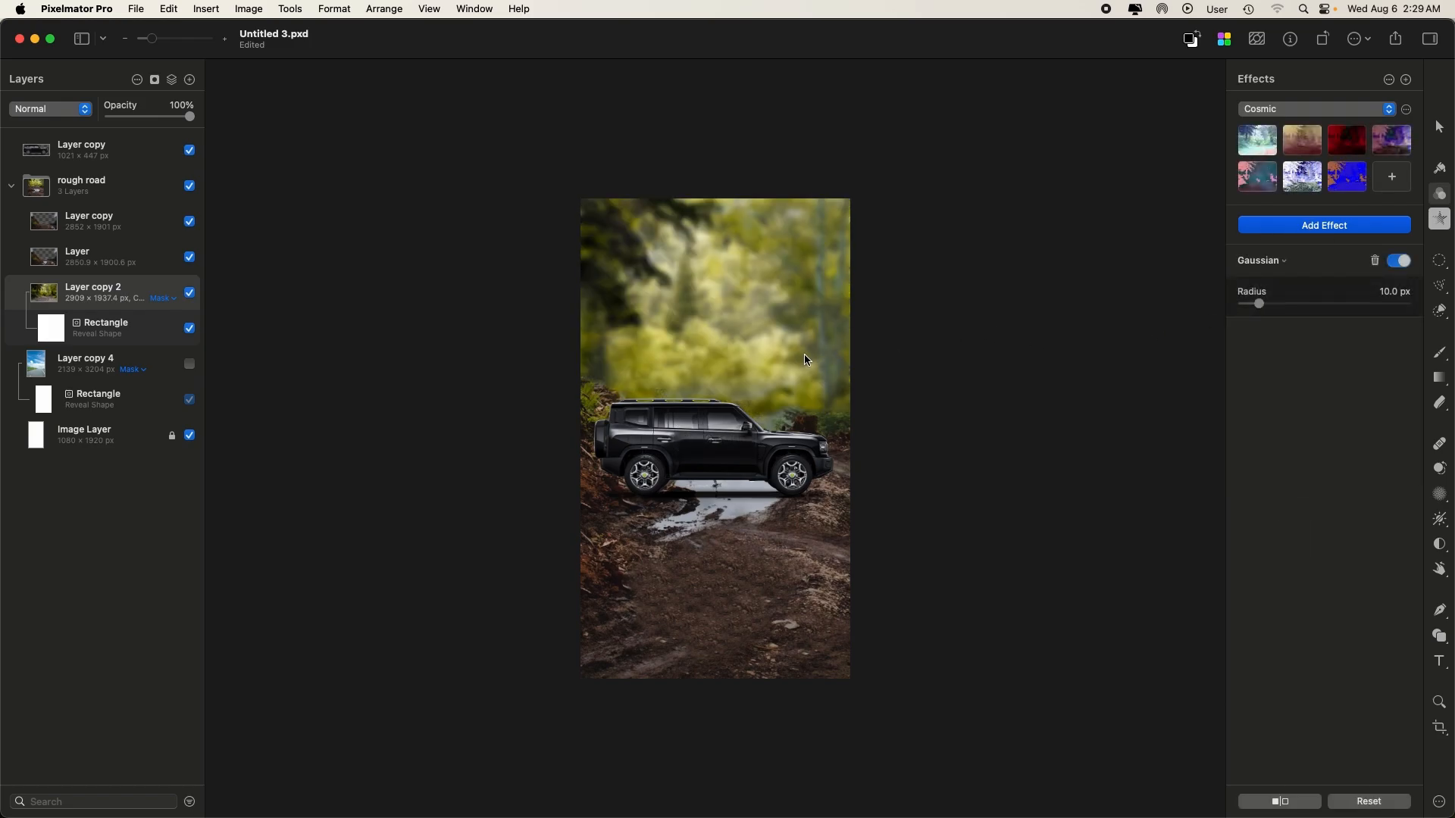
click(1394, 292)
text(4)
key(Return)
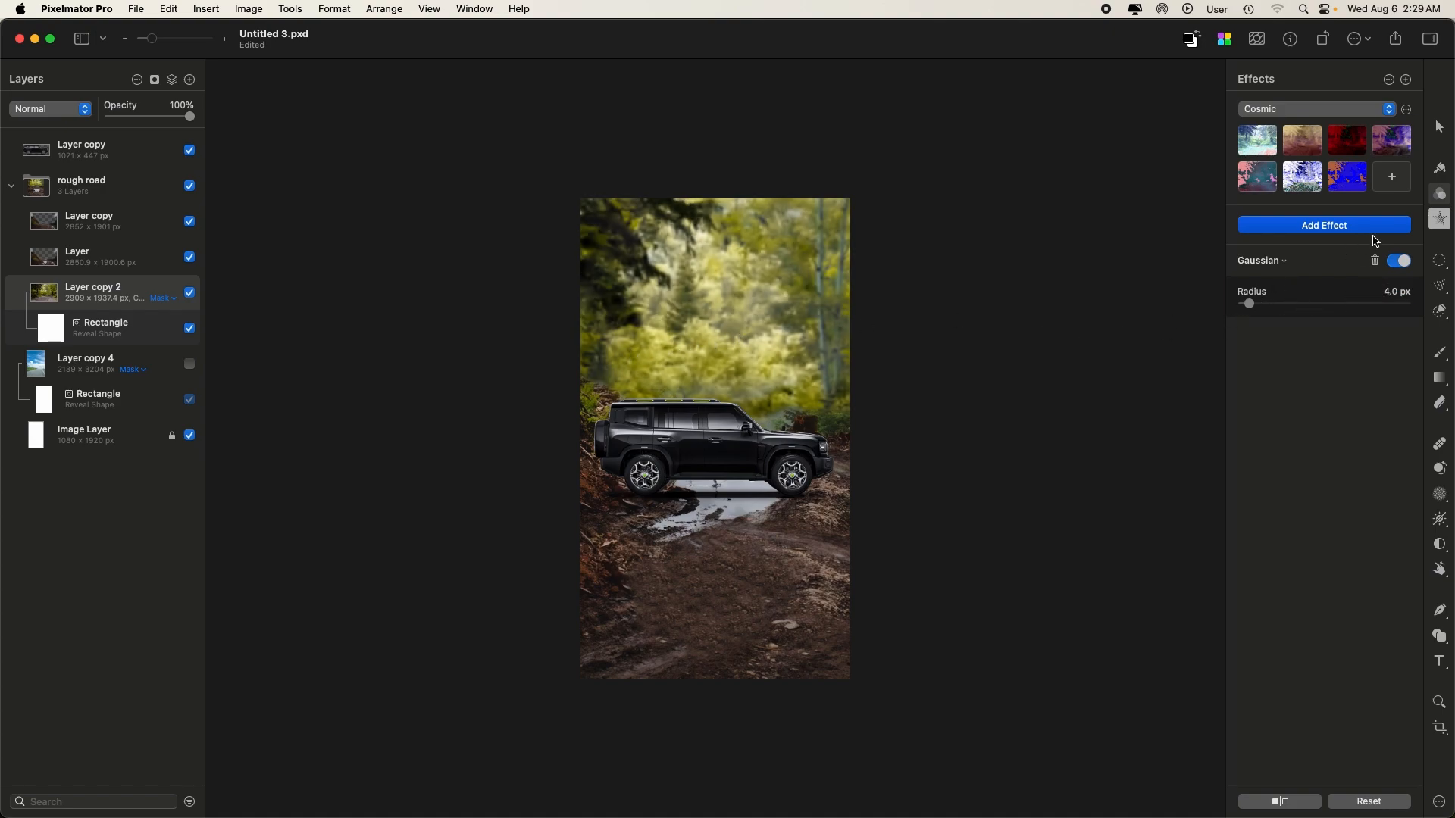
click(1273, 803)
click(1273, 803)
scroll(757, 523, up, 5)
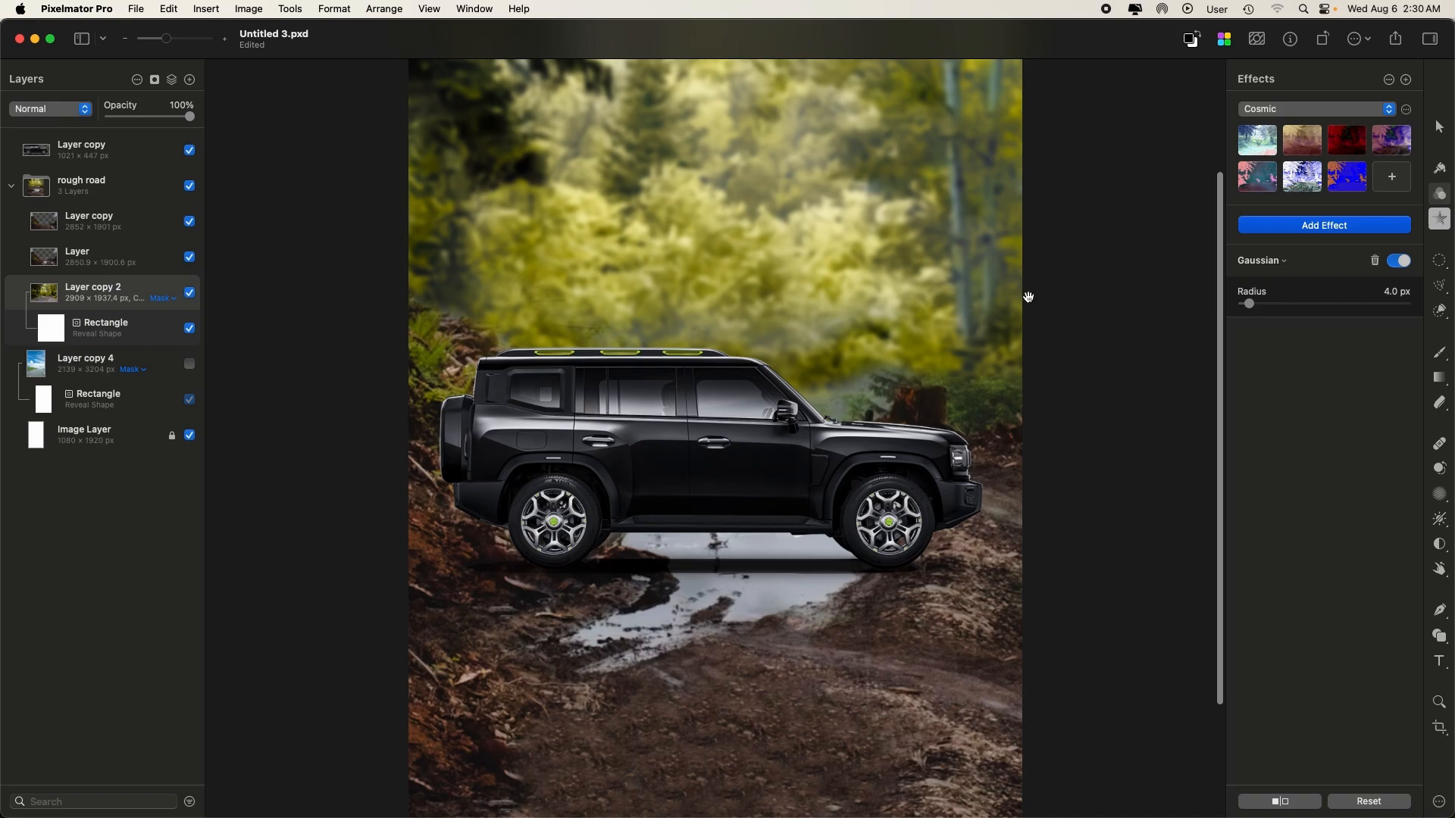
- Copy the forest layer's blur effect, try it on the retouched road copy, and undo the paste
click(1389, 81)
click(1393, 103)
click(106, 219)
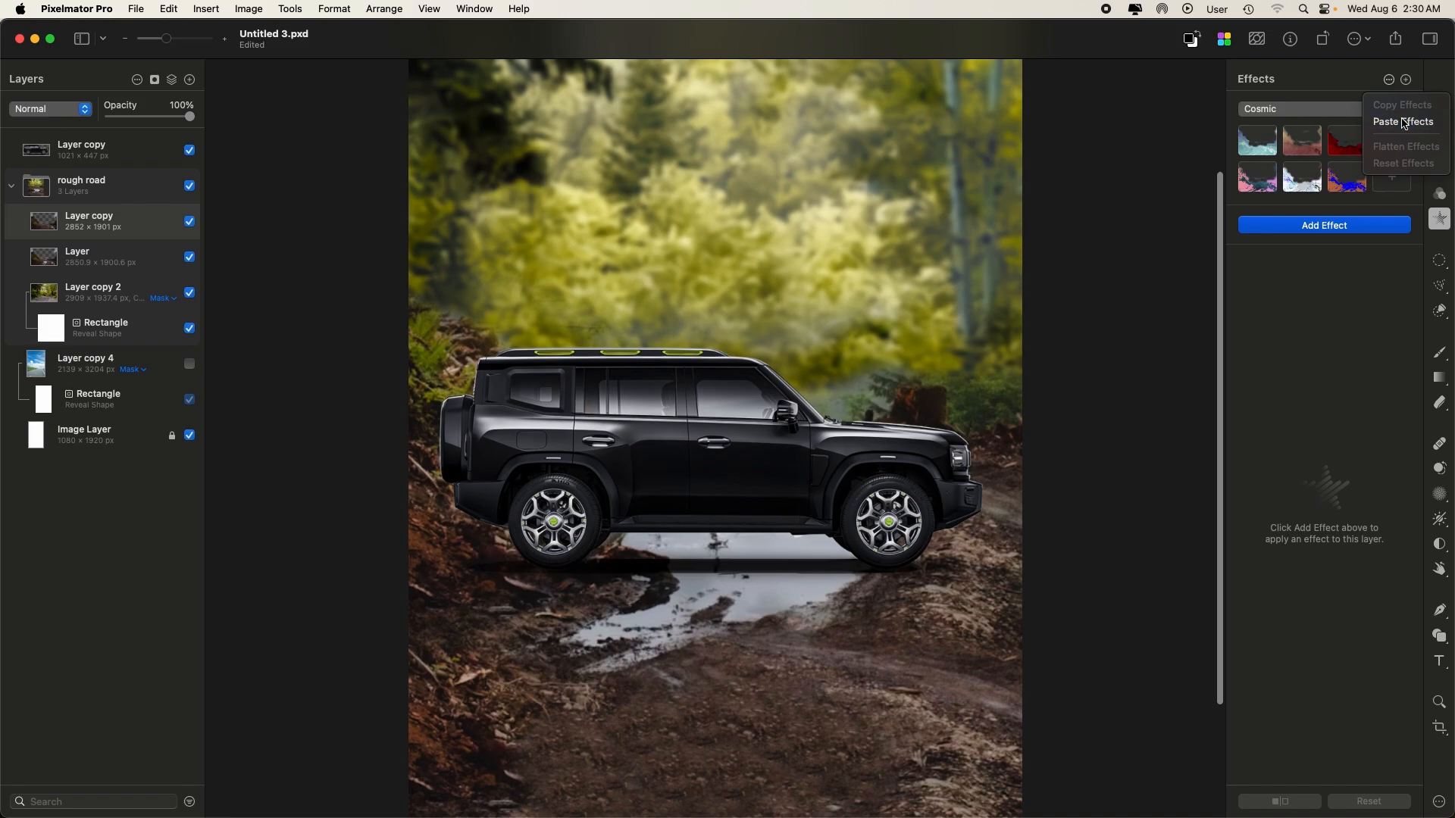
click(1395, 85)
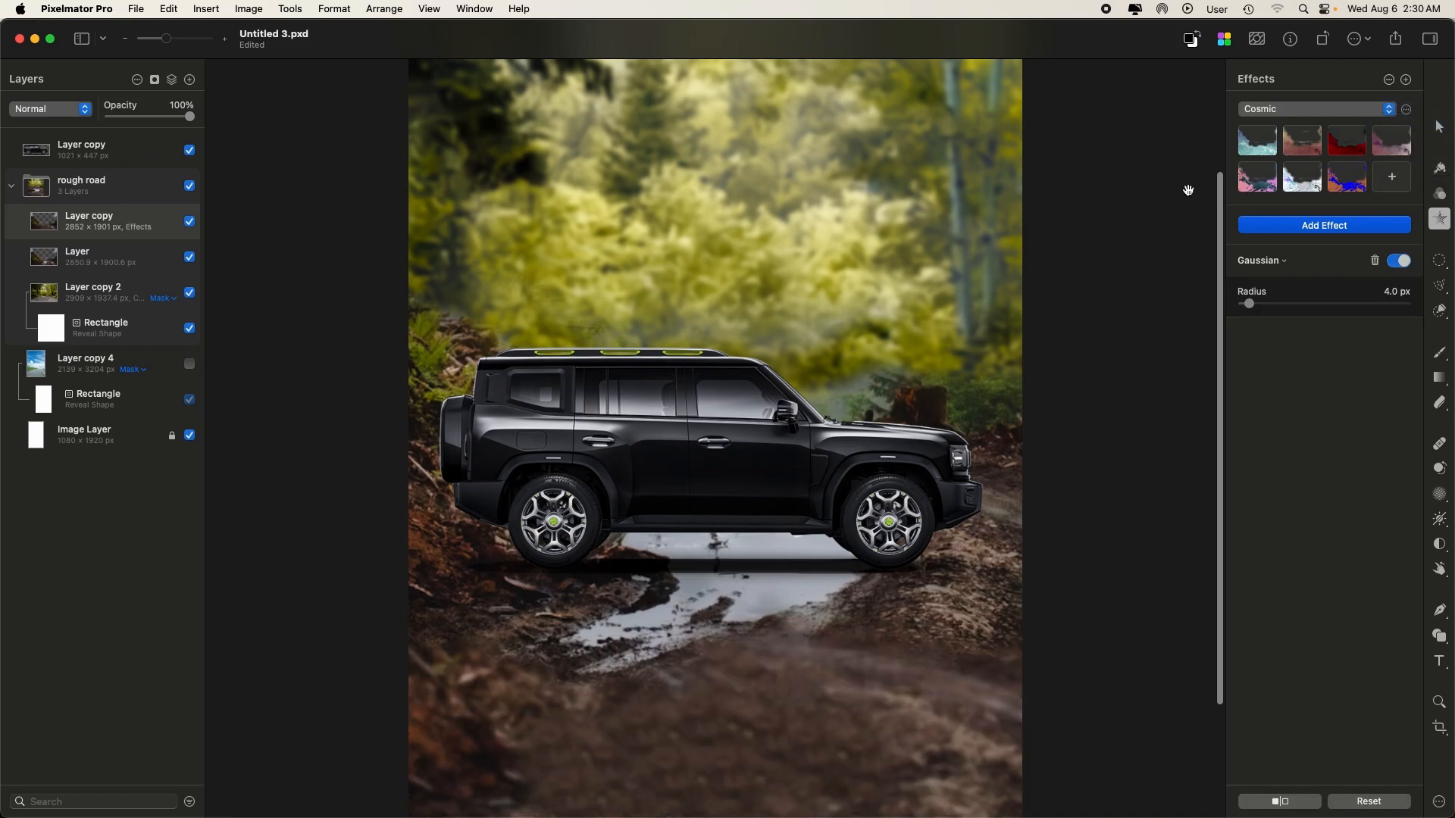
key(super+z)
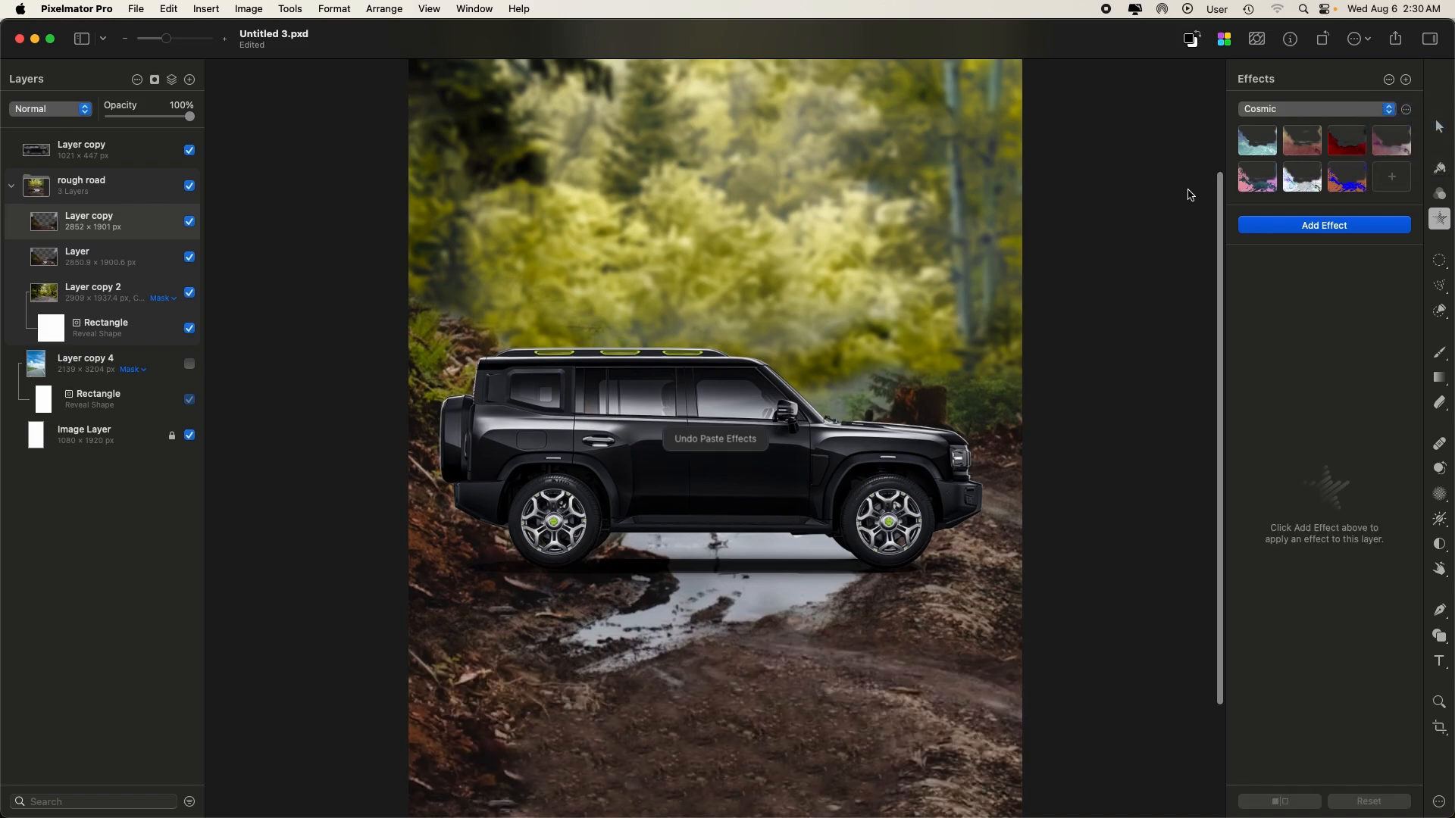
- Identify the original road layer by toggling its visibility, try the copied blur effect on it, and undo the paste
click(119, 262)
click(189, 258)
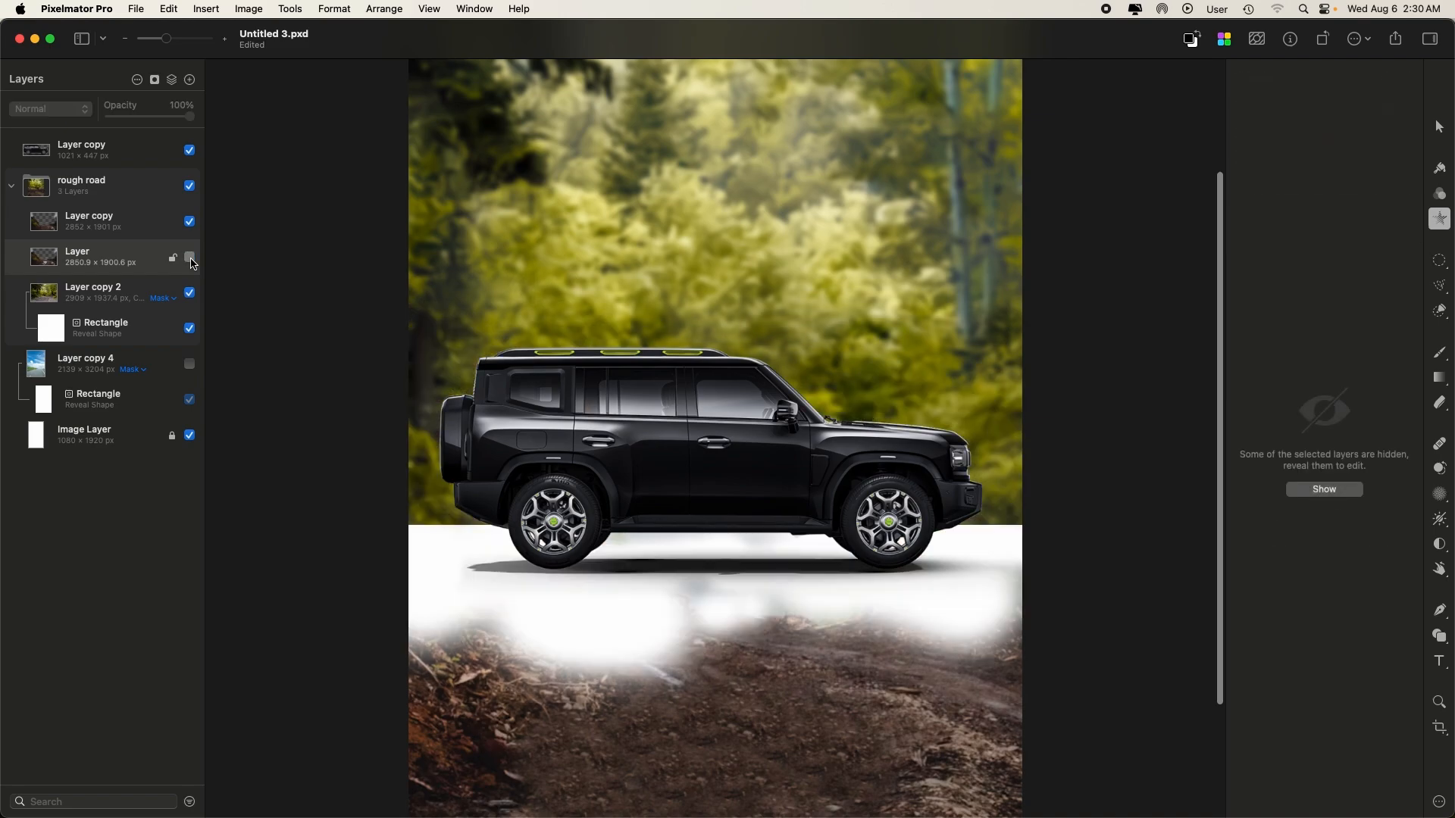
click(190, 258)
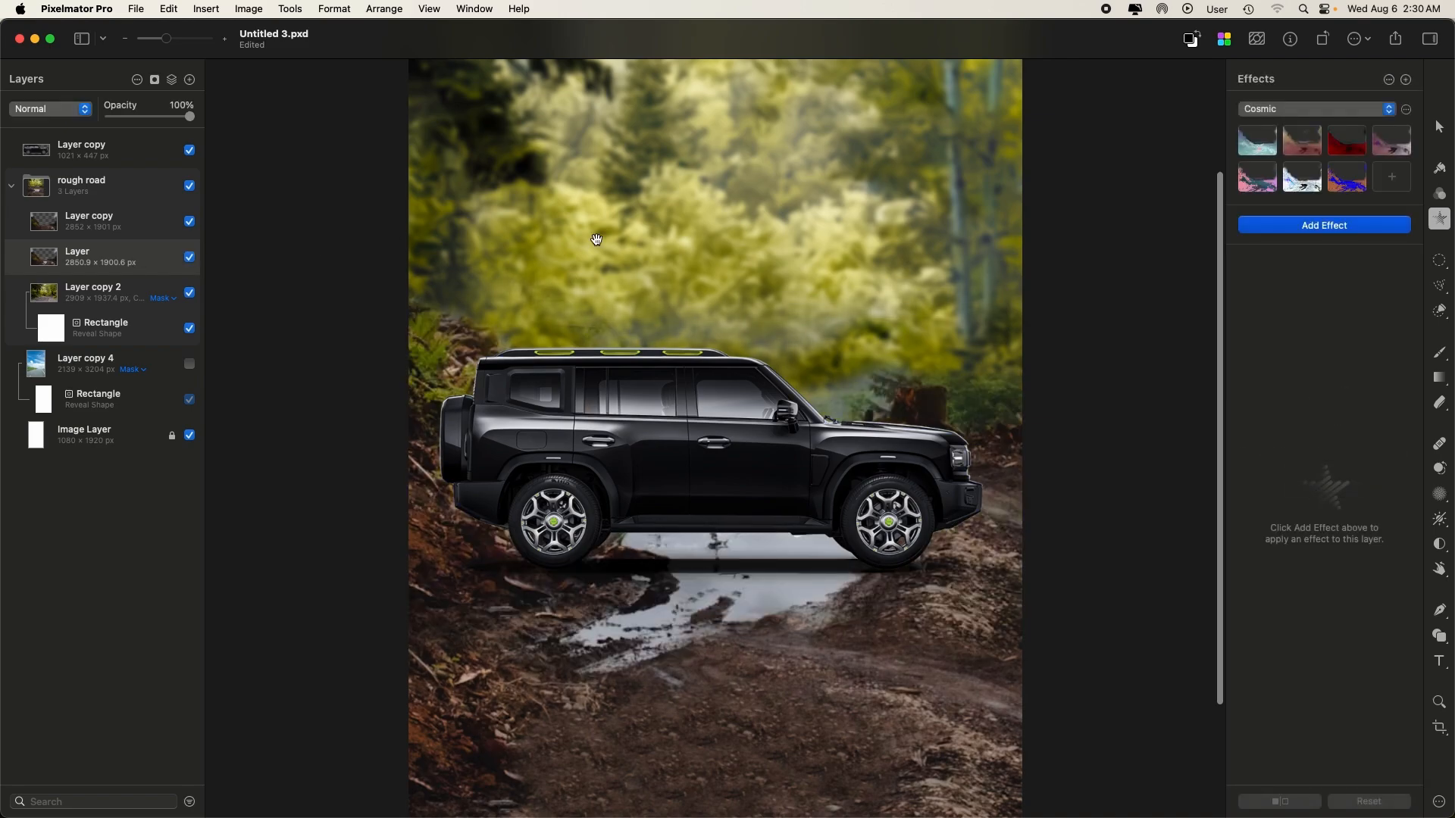
click(1389, 80)
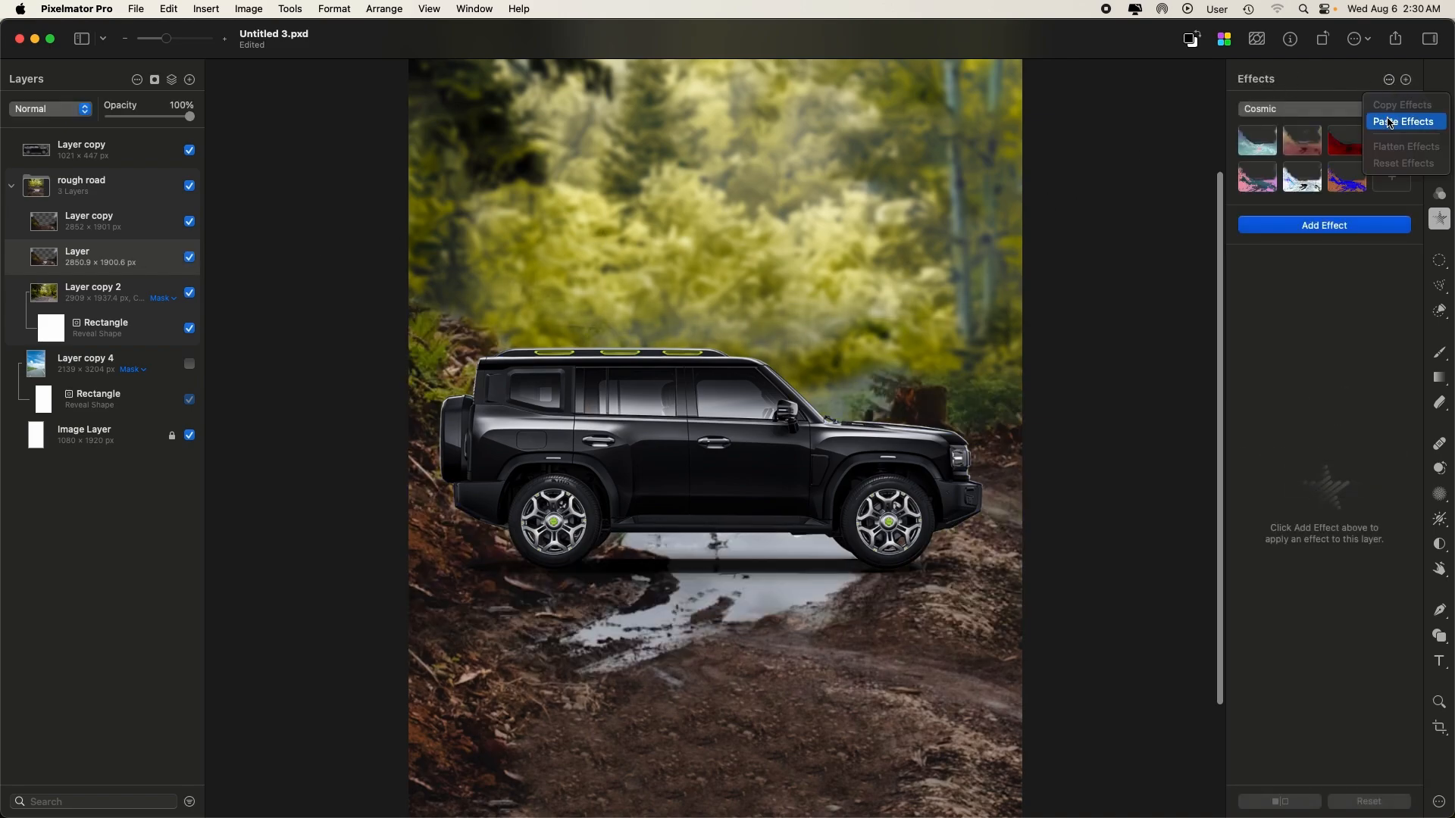
click(1391, 124)
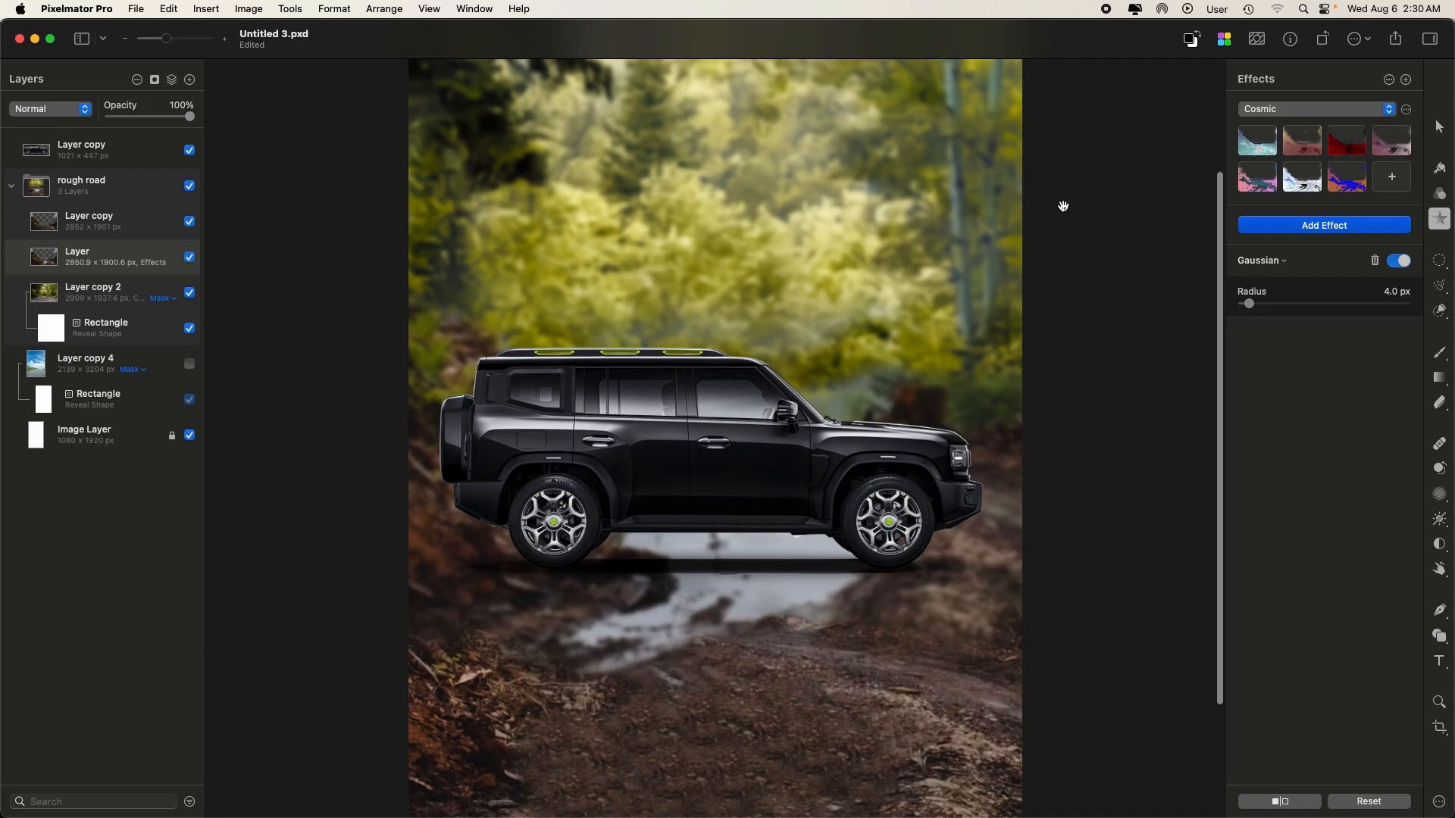
key(super+z)
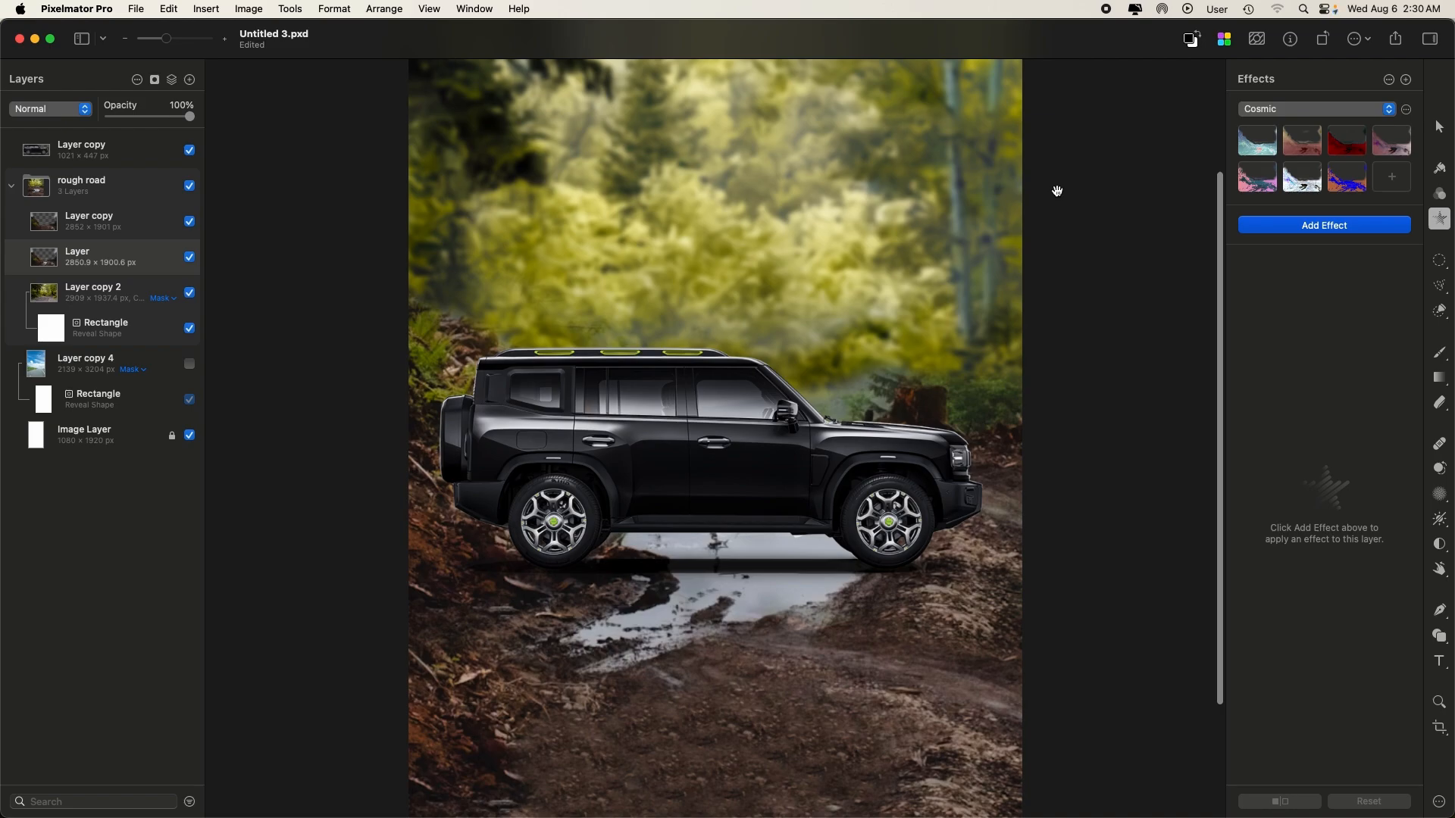
click(1439, 193)
click(1391, 81)
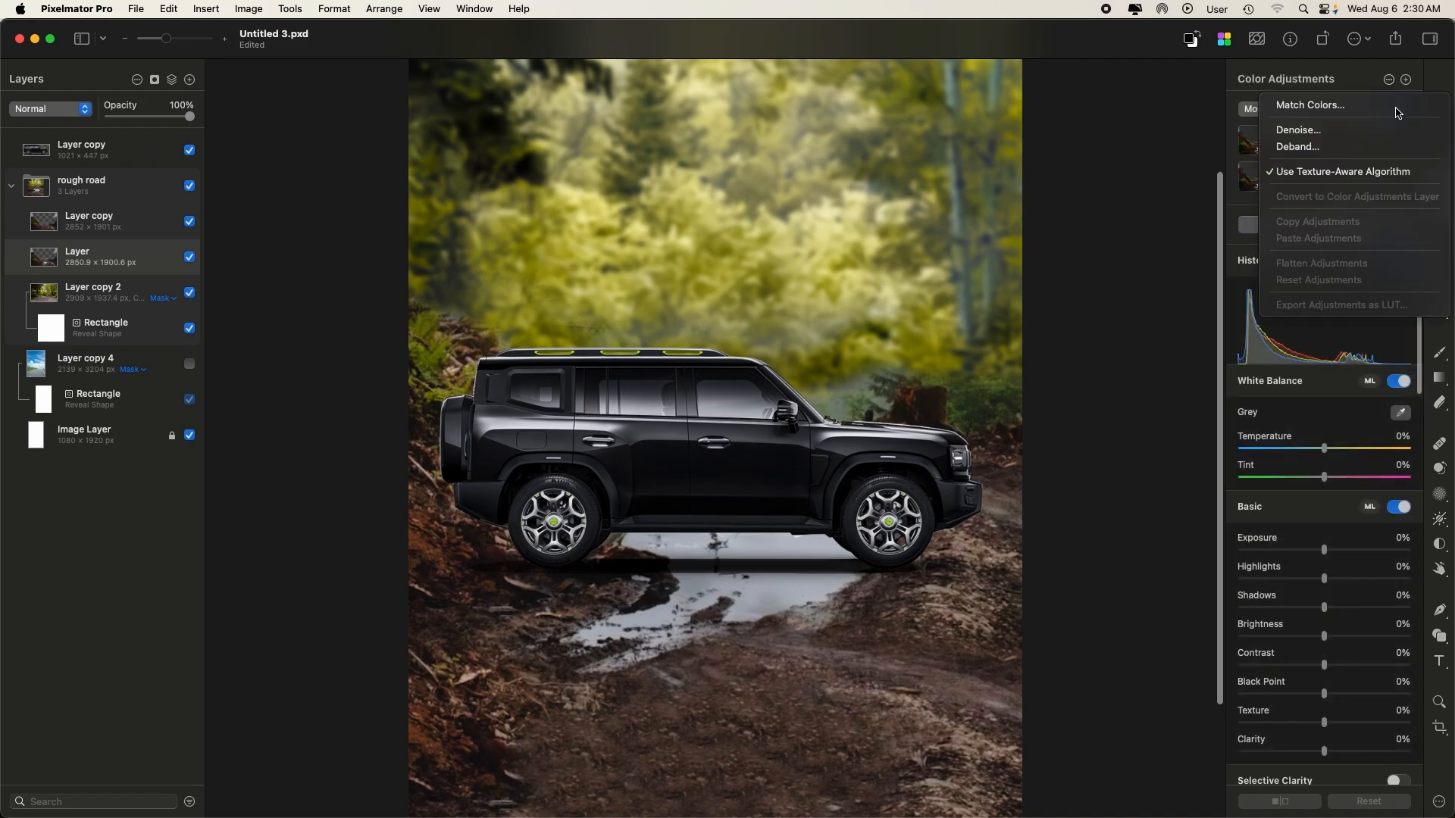
click(1389, 82)
scroll(1371, 336, down, 5)
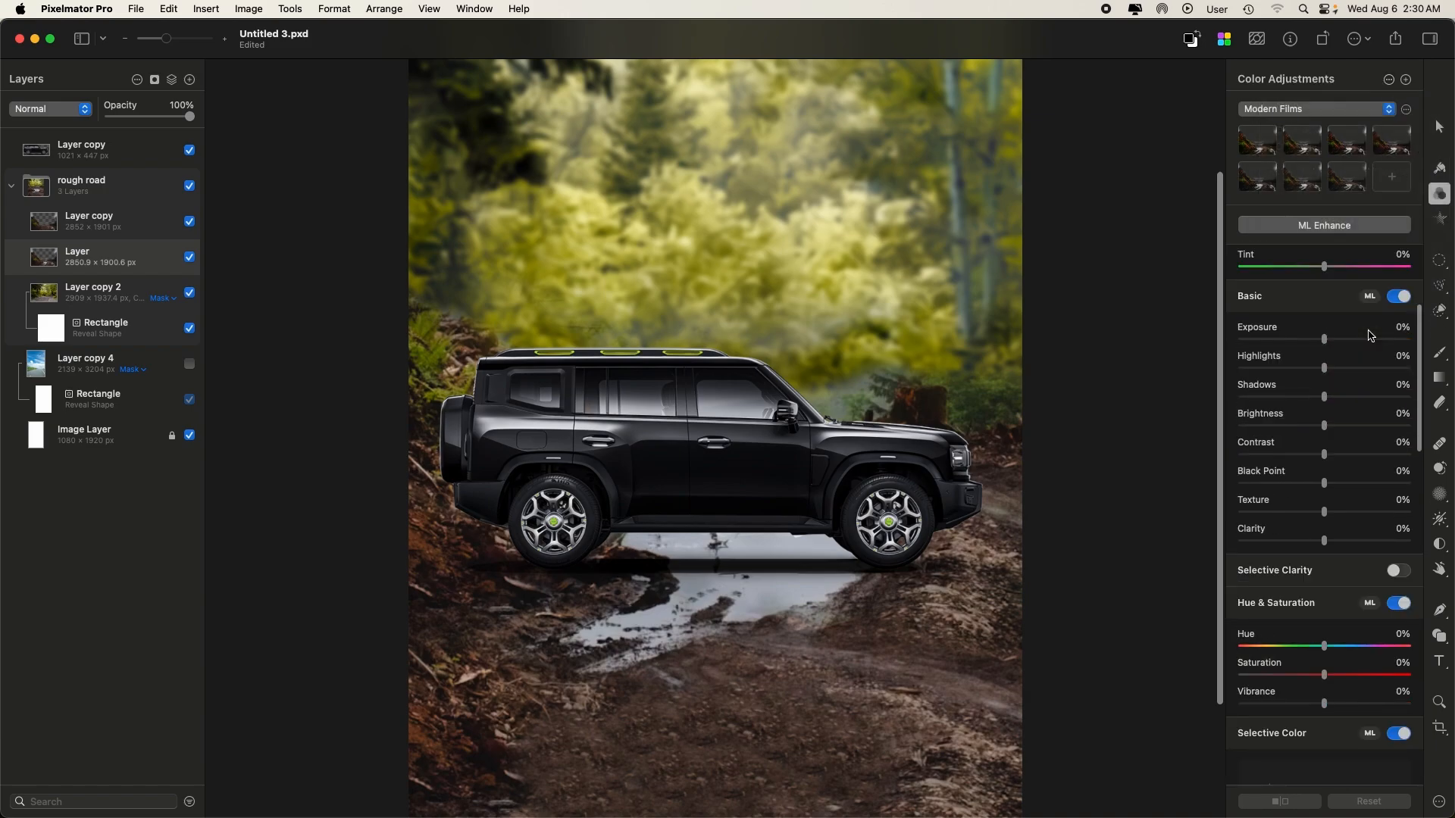
scroll(1370, 335, down, 4)
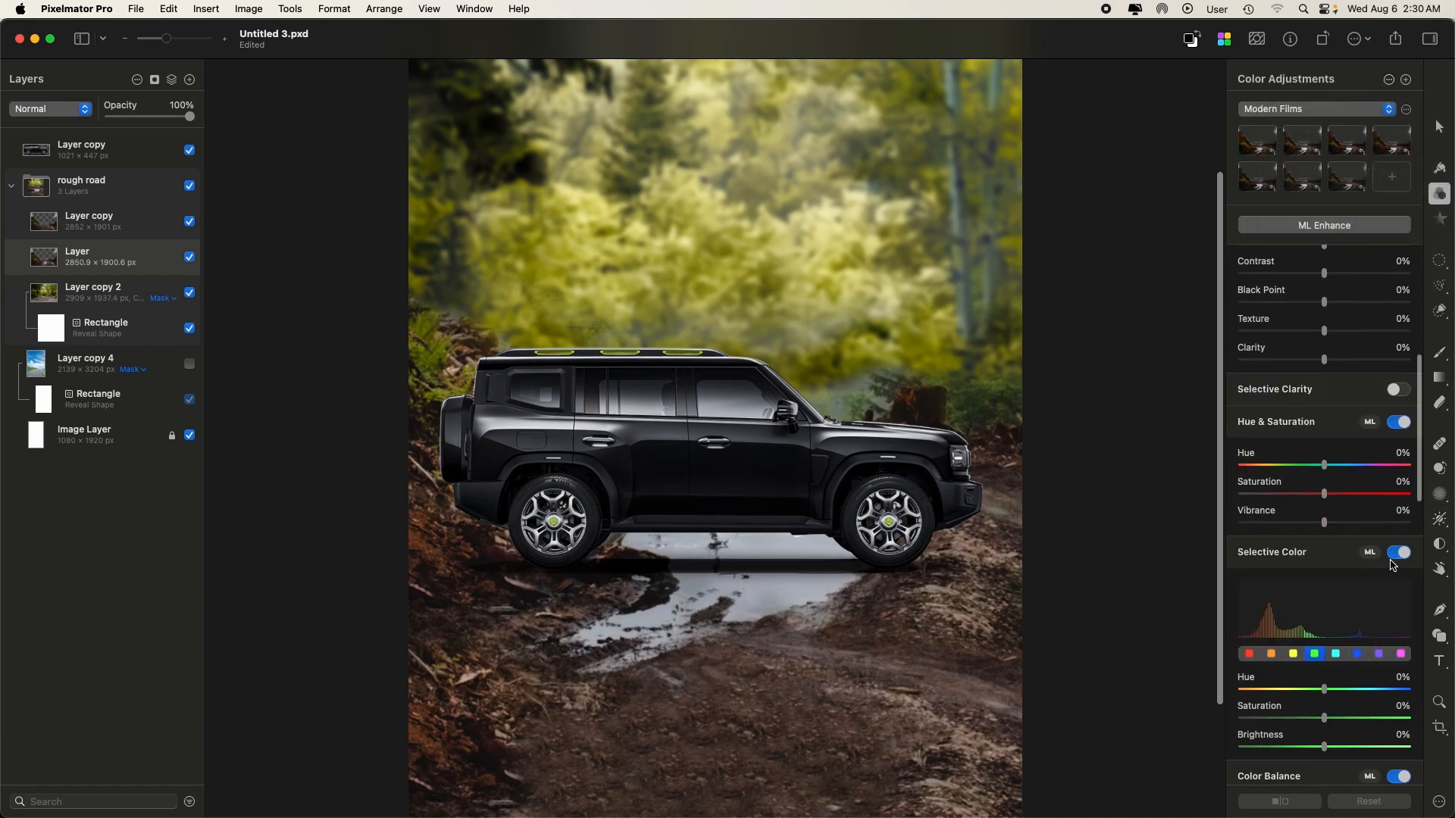
click(1390, 80)
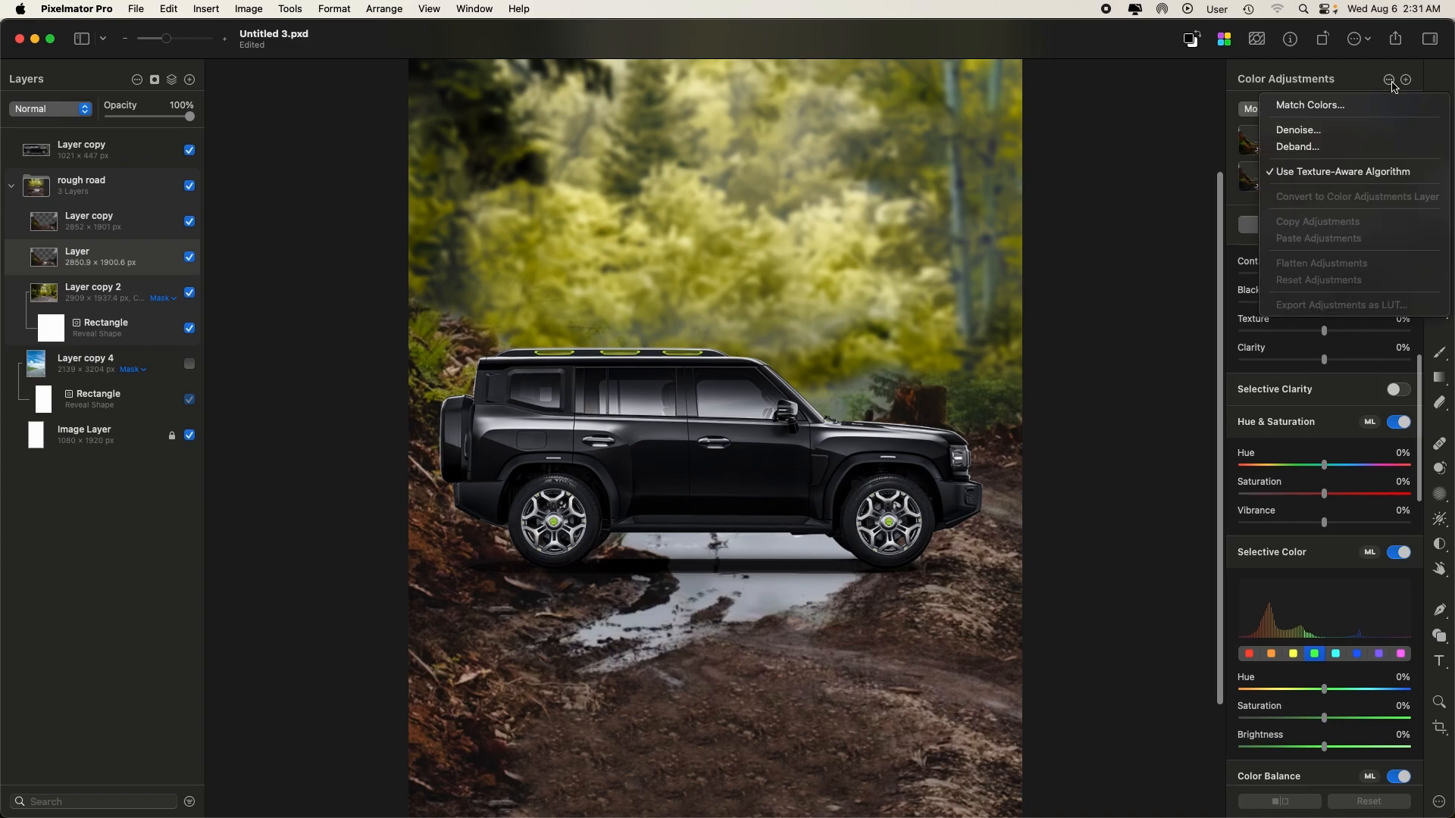
click(1360, 85)
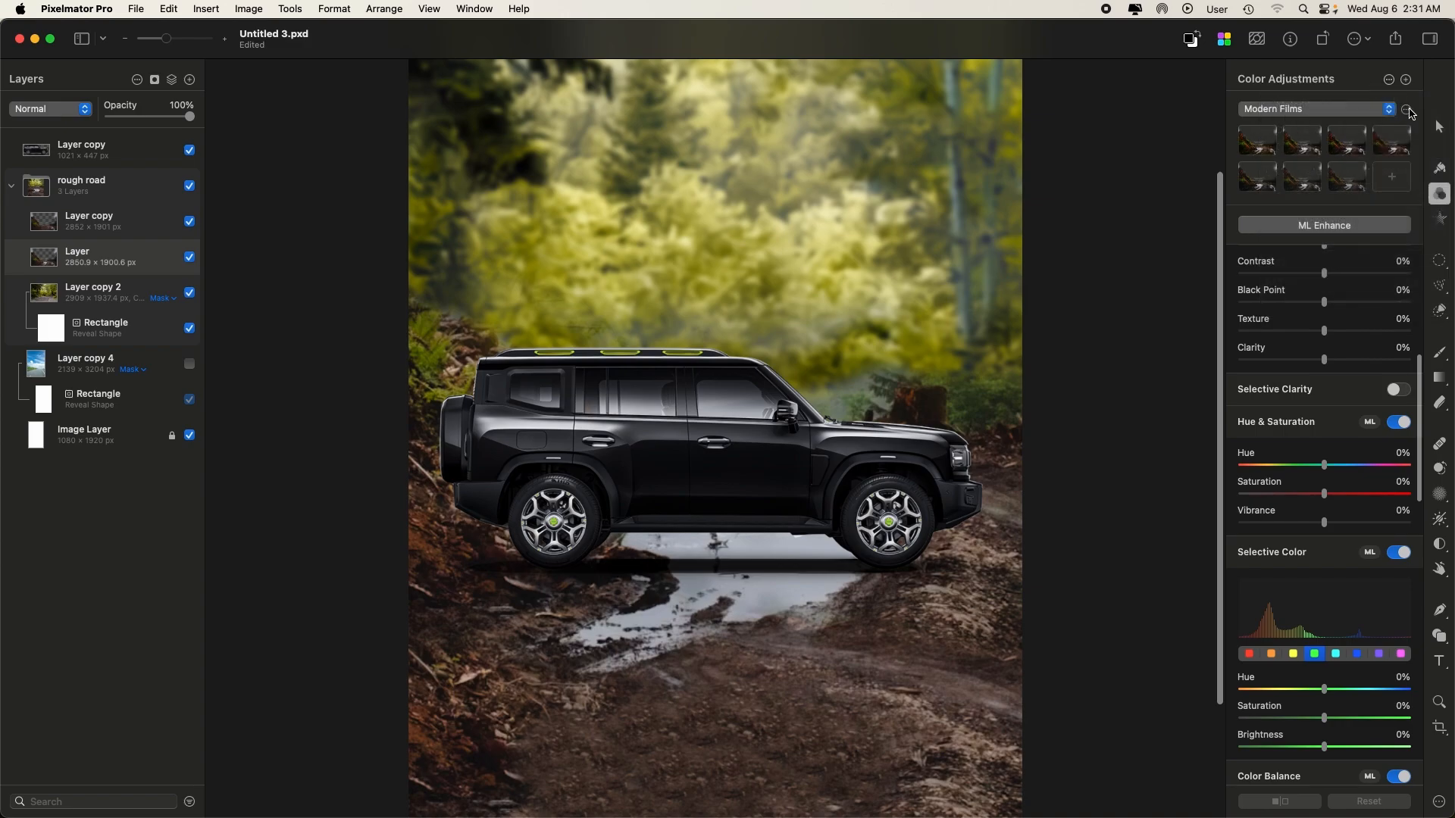
click(1408, 111)
click(1409, 112)
scroll(1398, 302, down, 5)
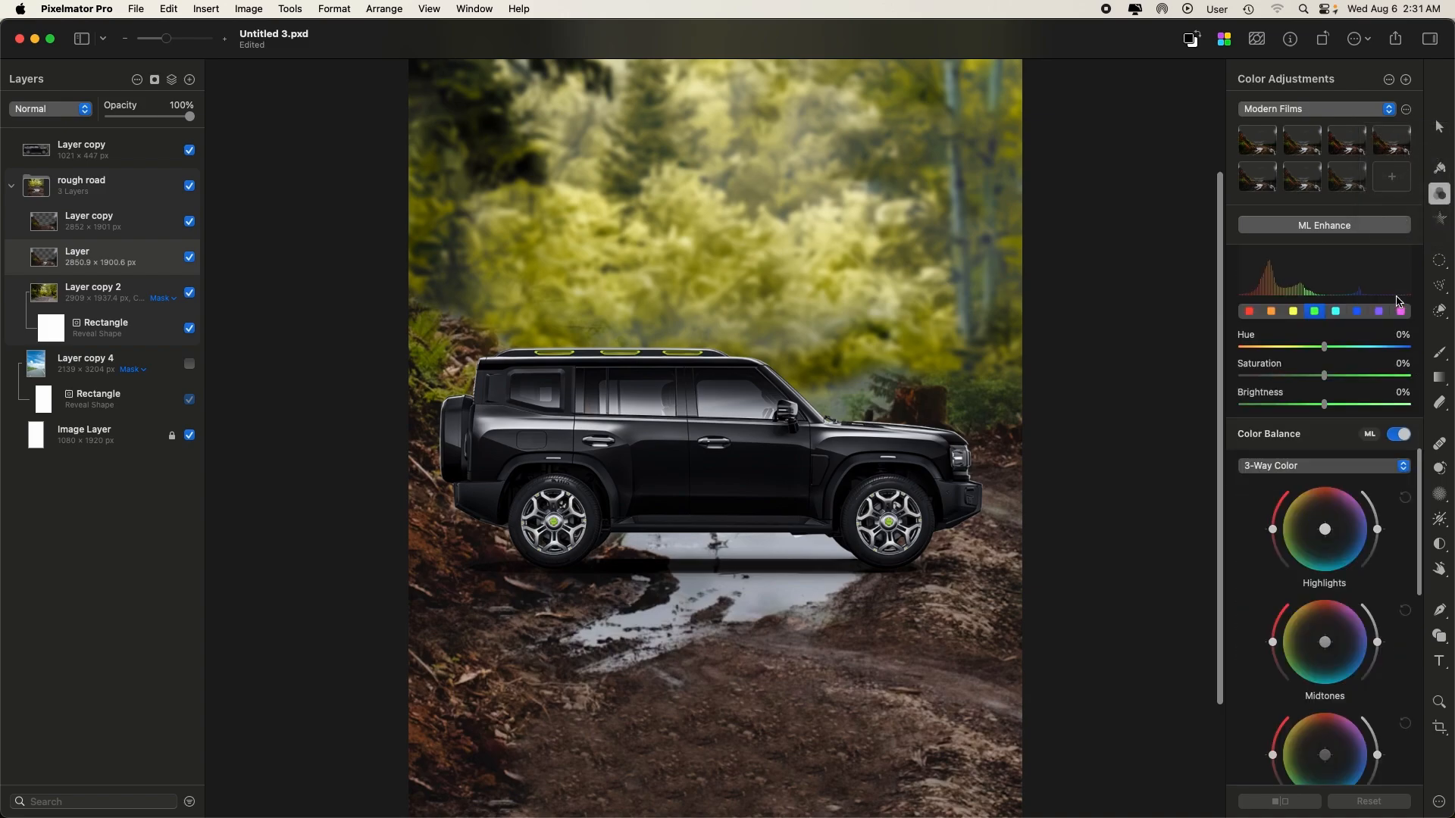
scroll(1347, 368, up, 2)
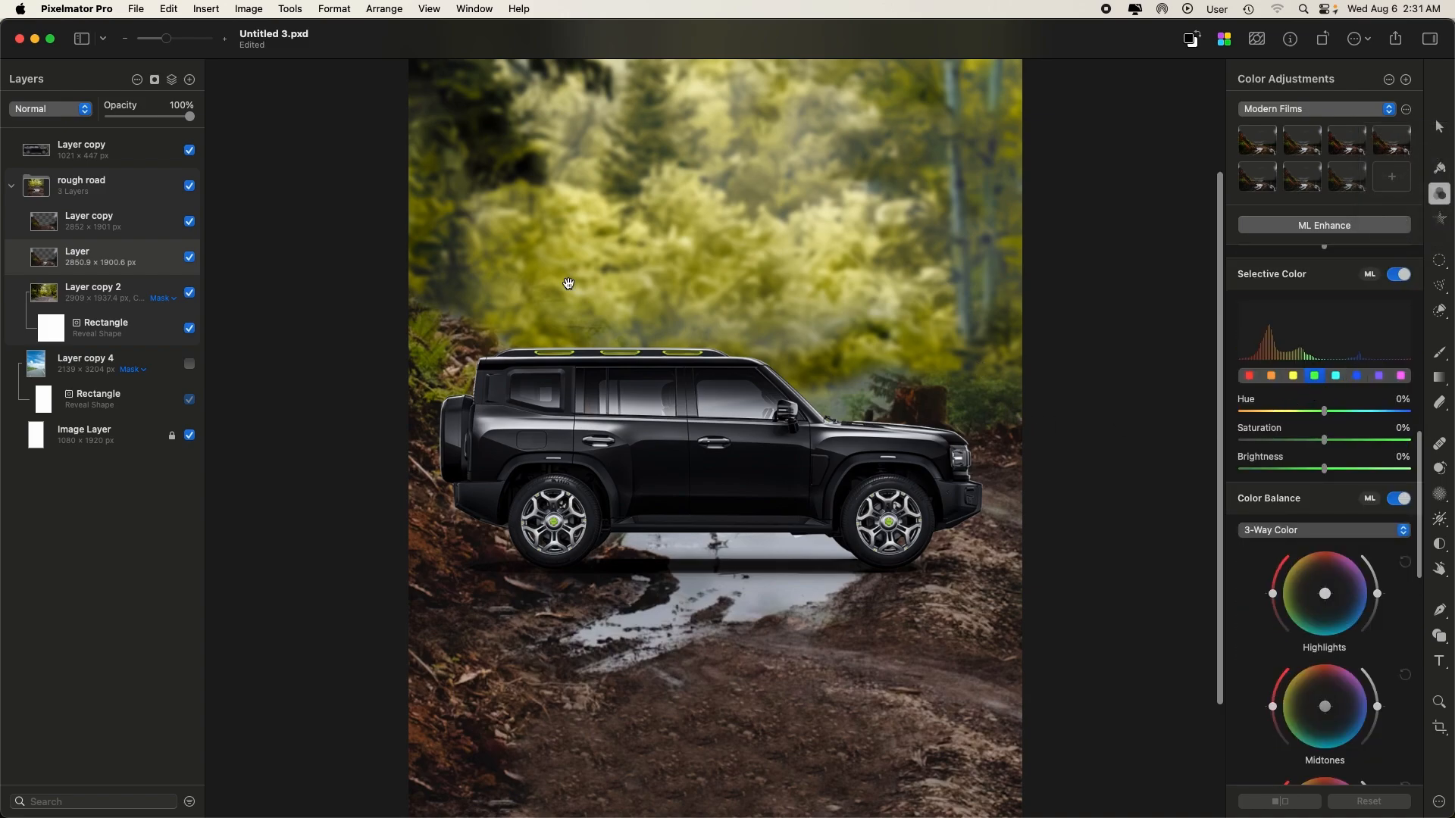
- Copy the forest layer's color adjustments and paste them onto the original road layer
click(158, 292)
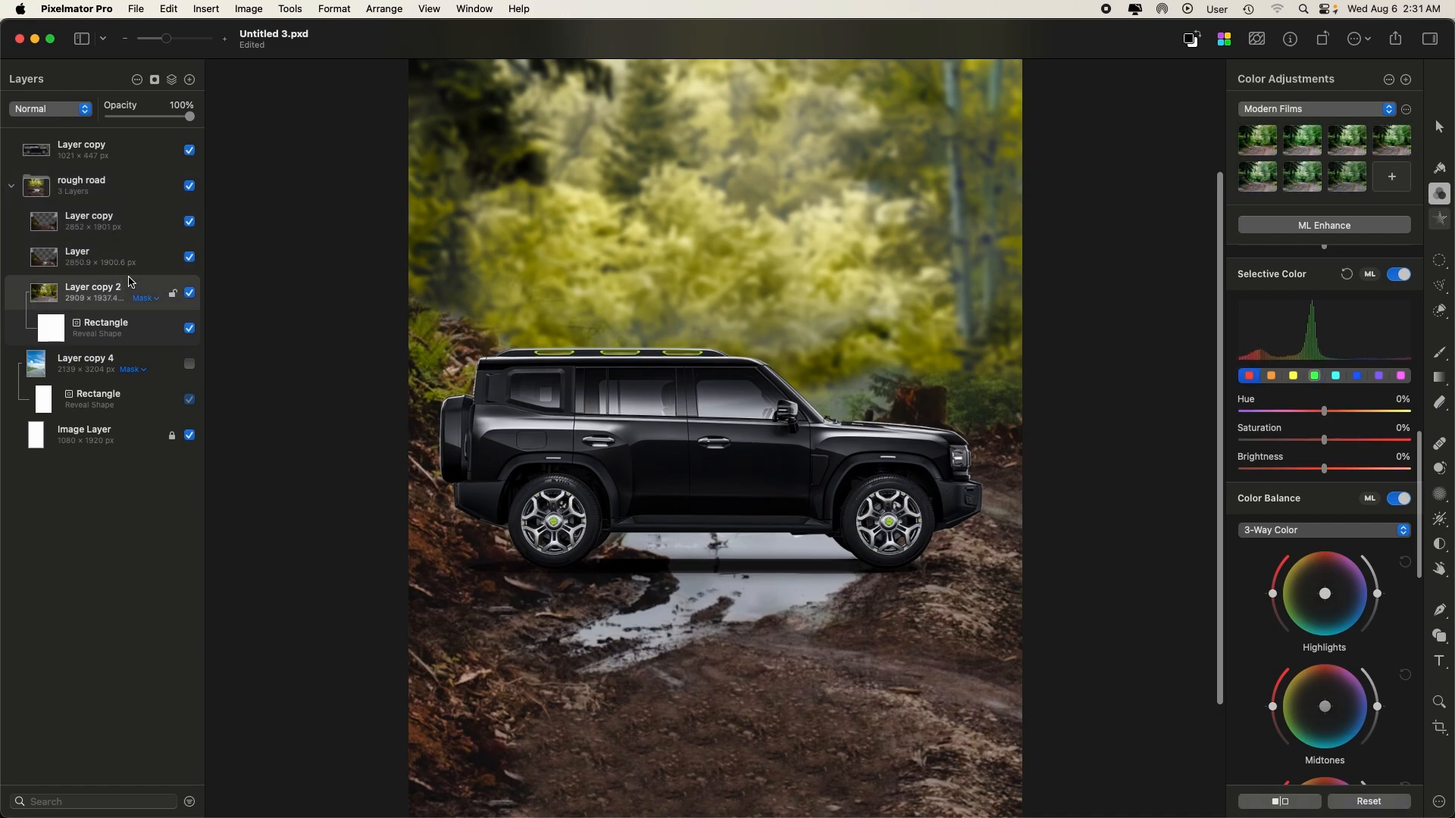
click(1389, 79)
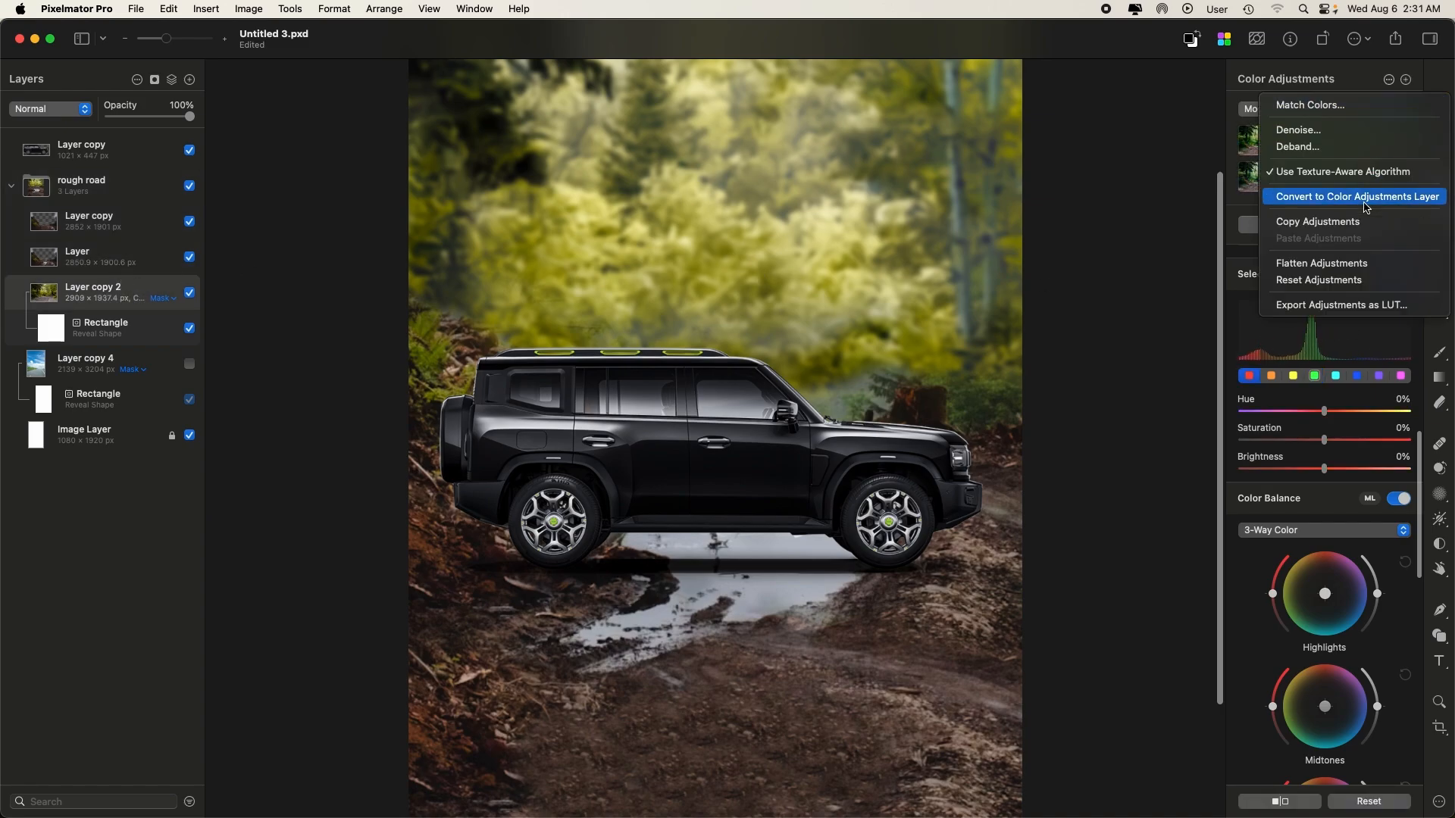
click(1343, 224)
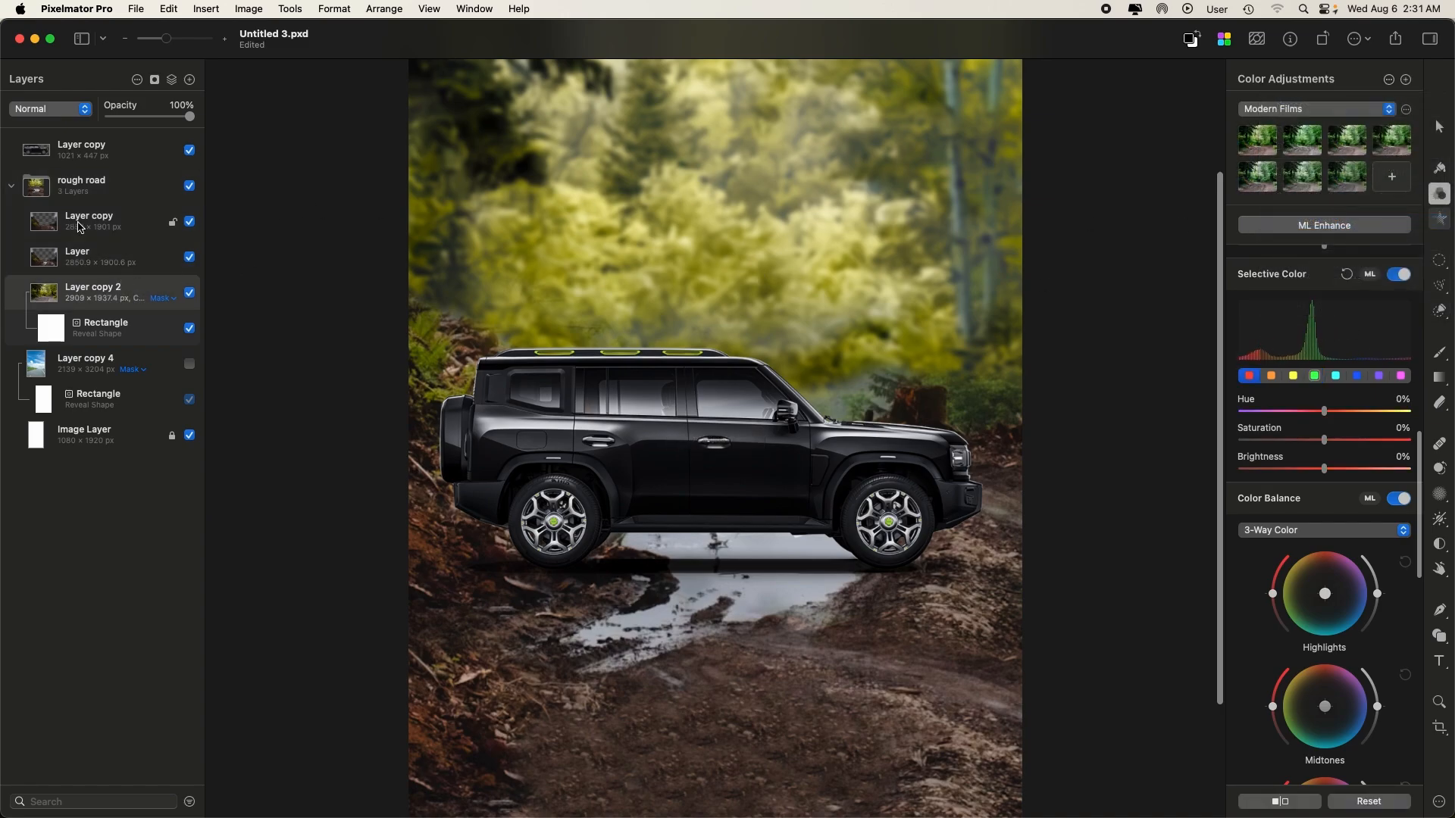
click(103, 252)
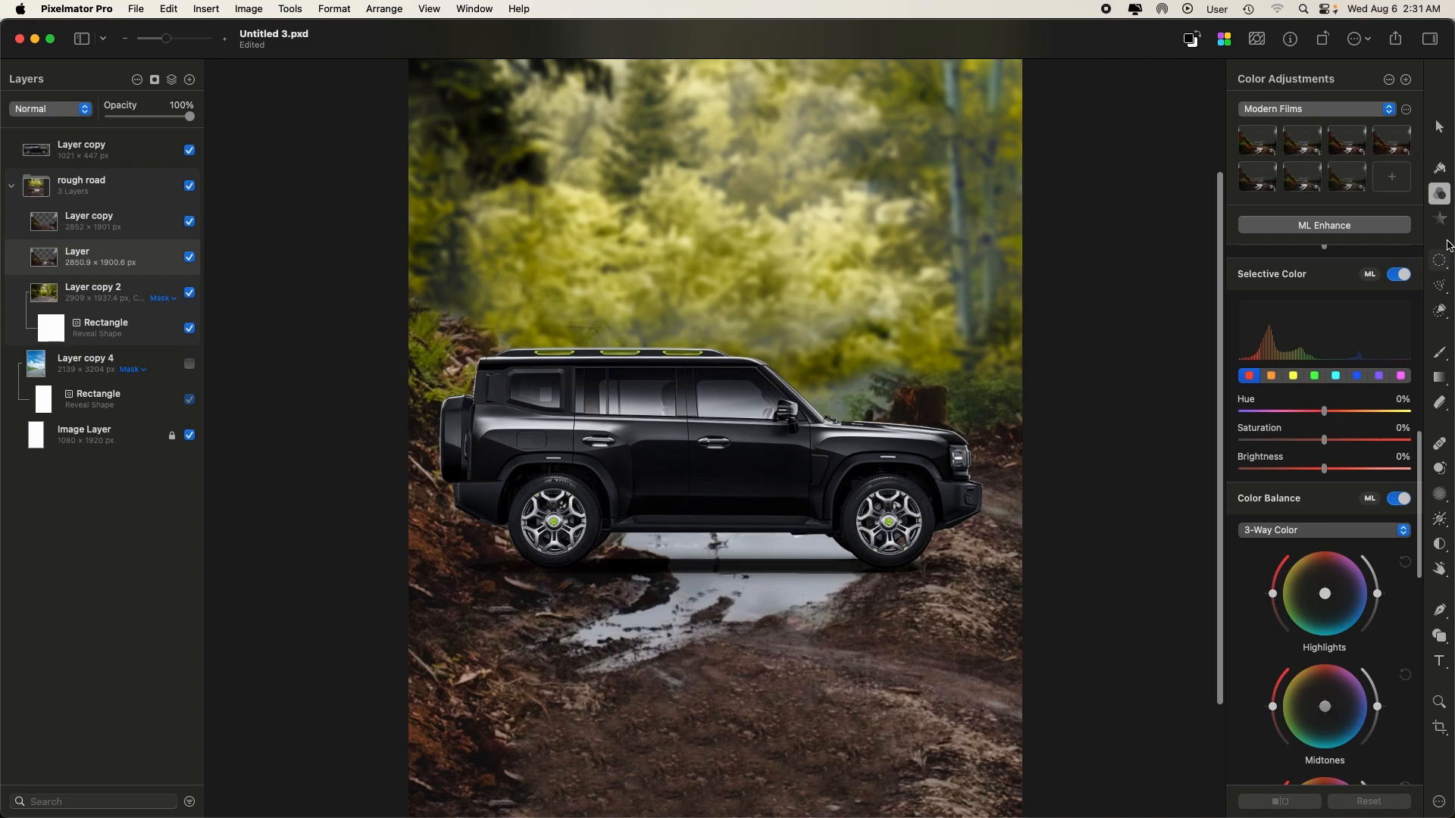
click(1391, 82)
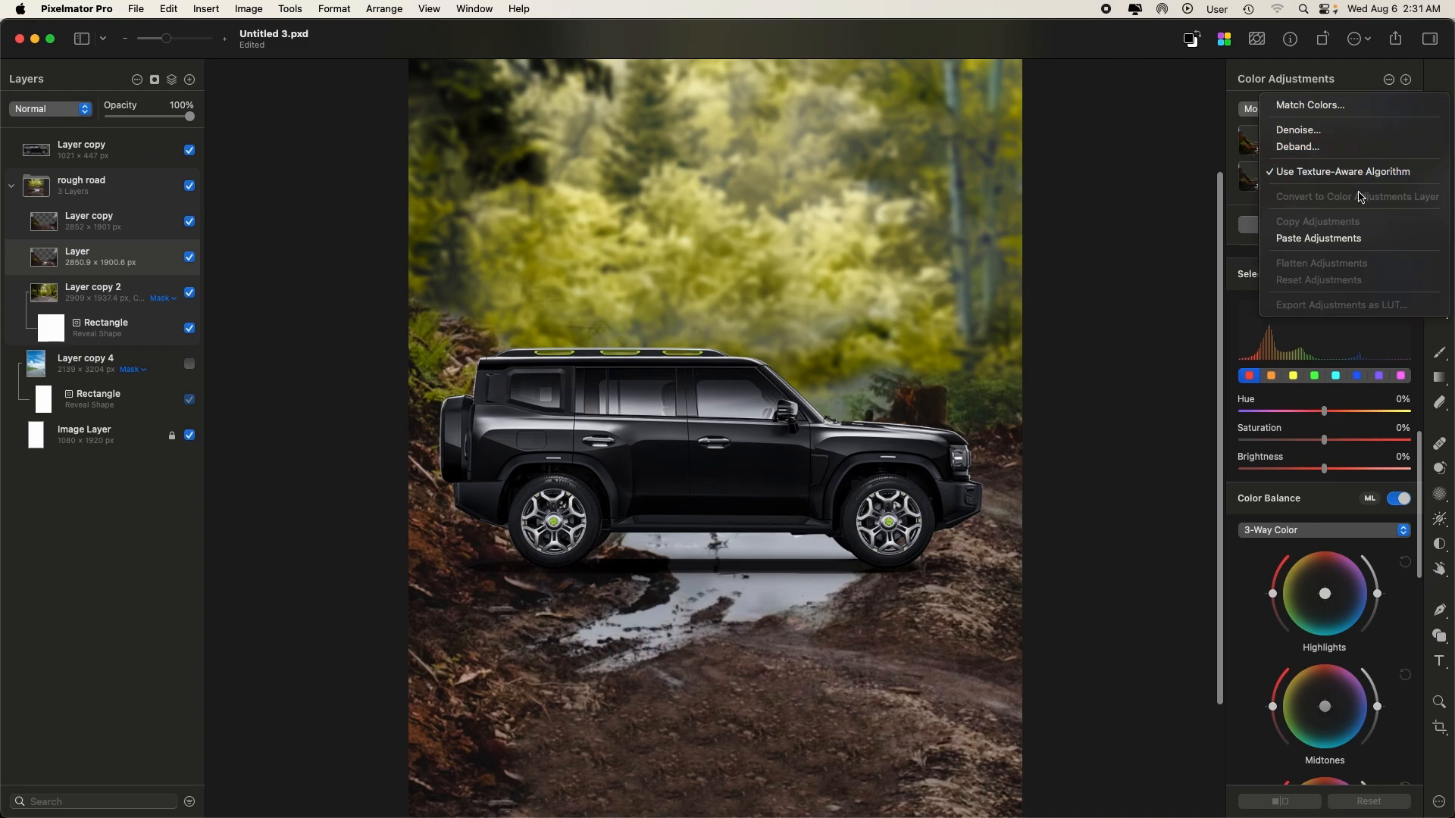
click(1337, 239)
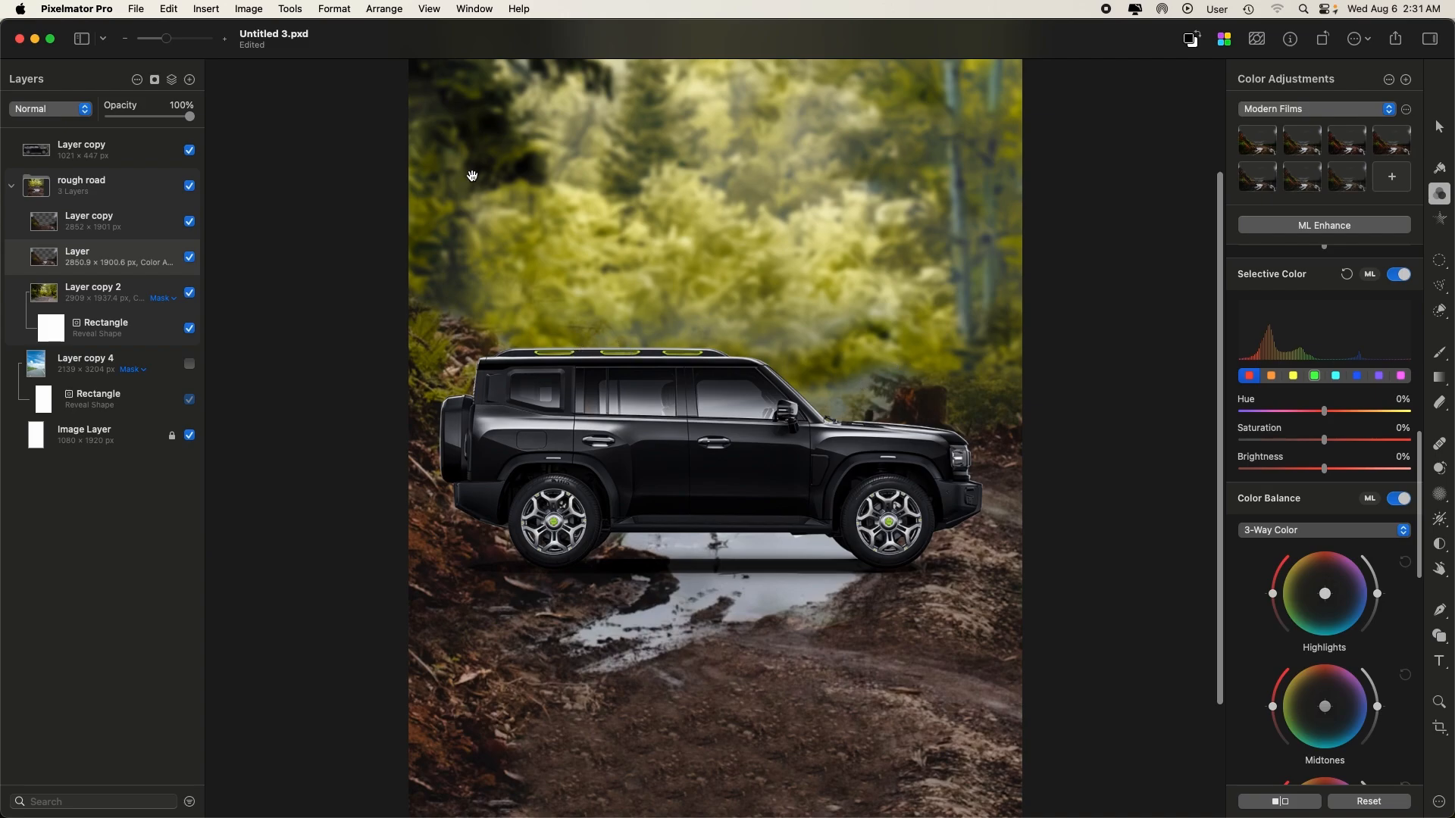
- Select the rough road group and collapse it in the layer list
click(1440, 128)
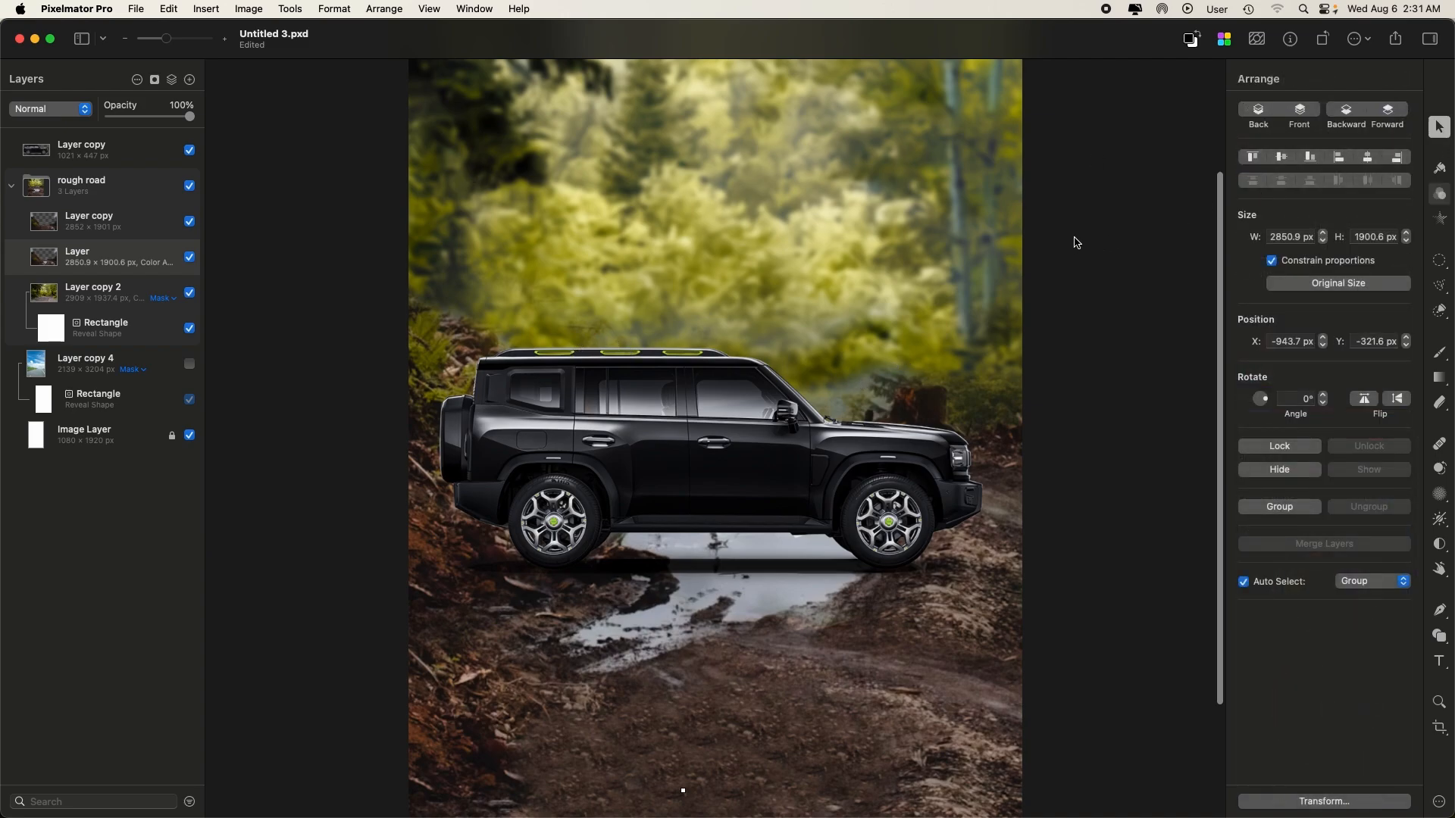
key(super+minus)
key(super+minus)
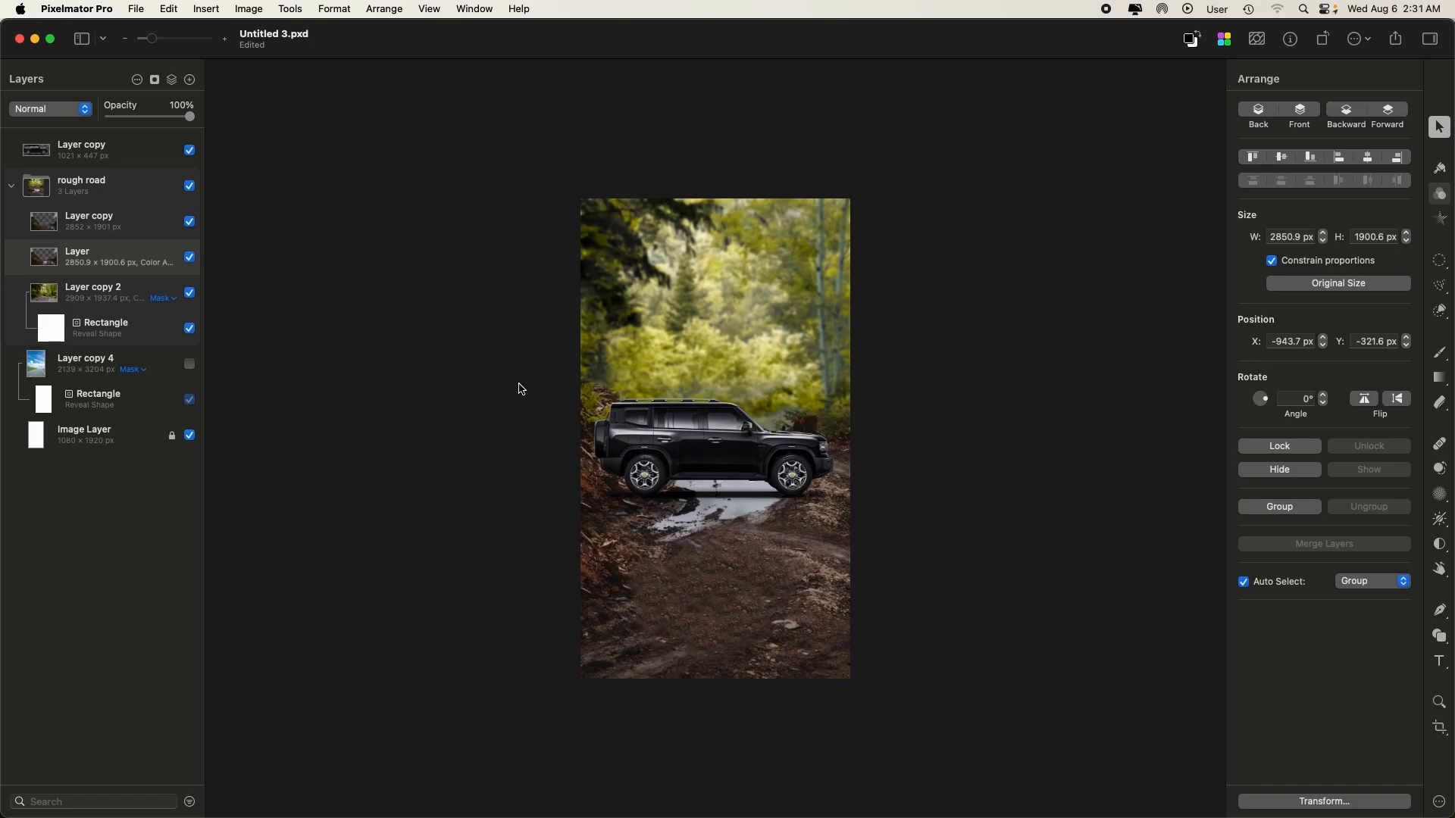
click(112, 191)
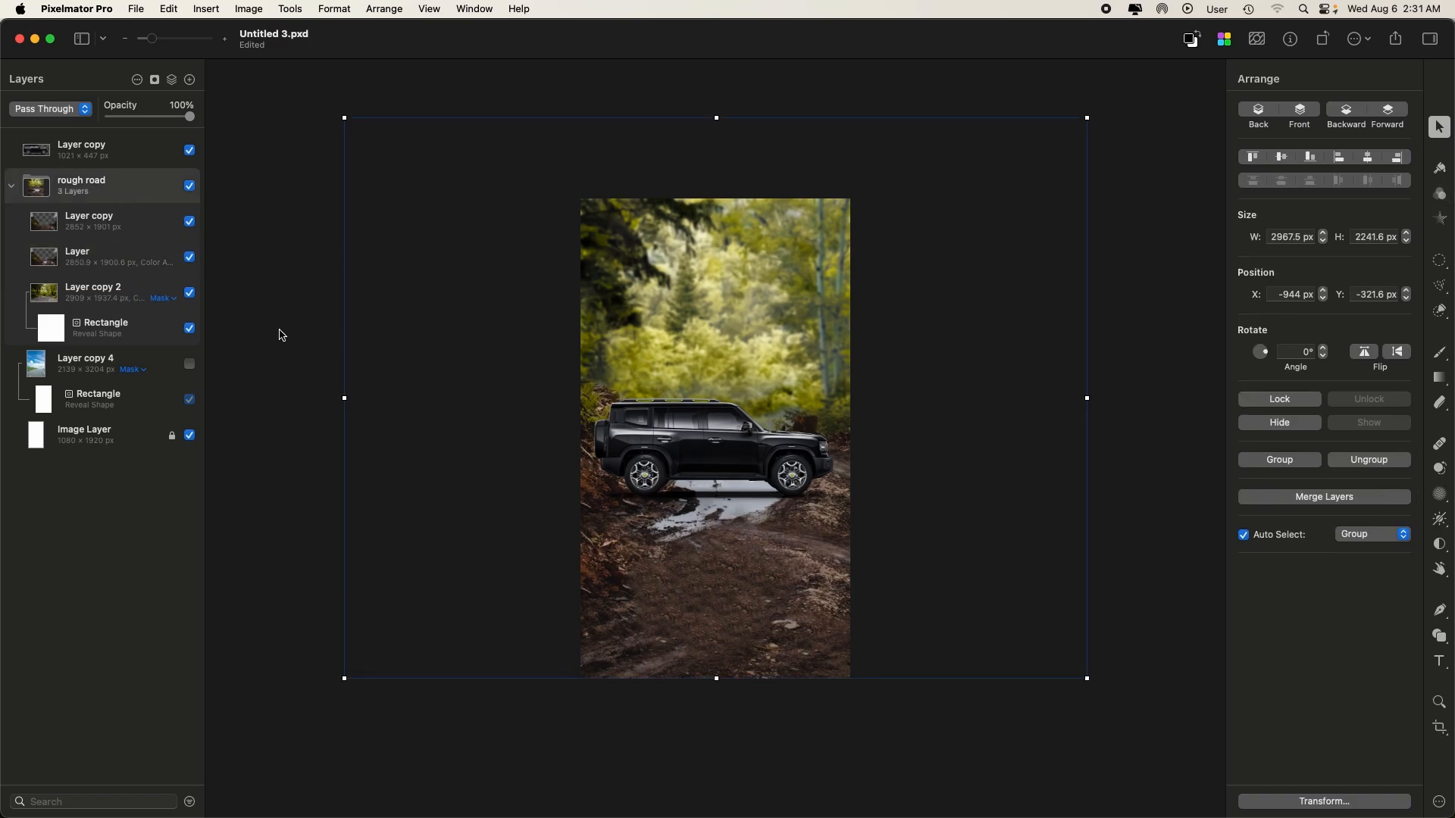
click(11, 185)
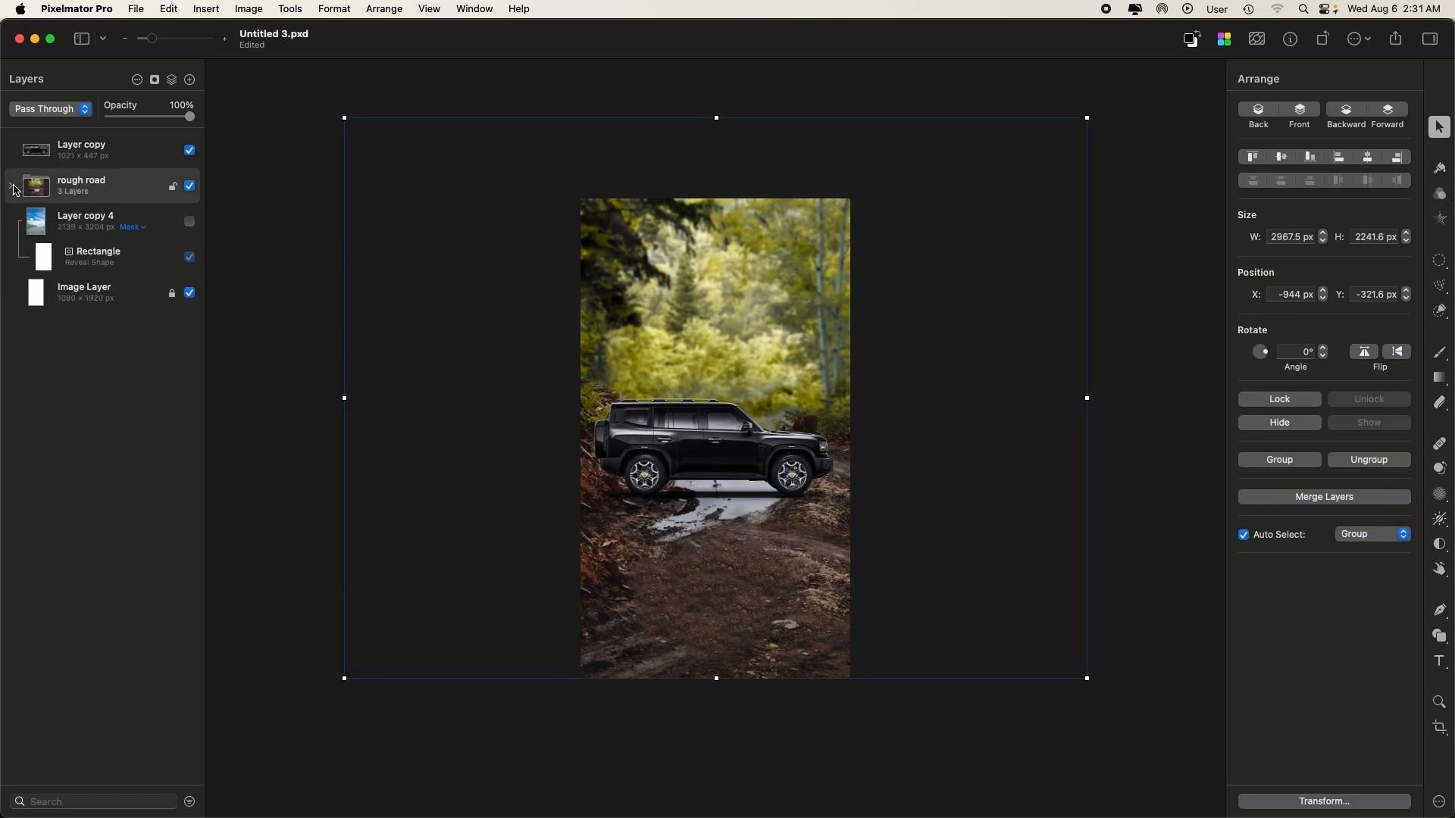
- Compare the rough road group with the paved road and sky scene by toggling their visibility, leaving both shown
click(190, 187)
click(191, 222)
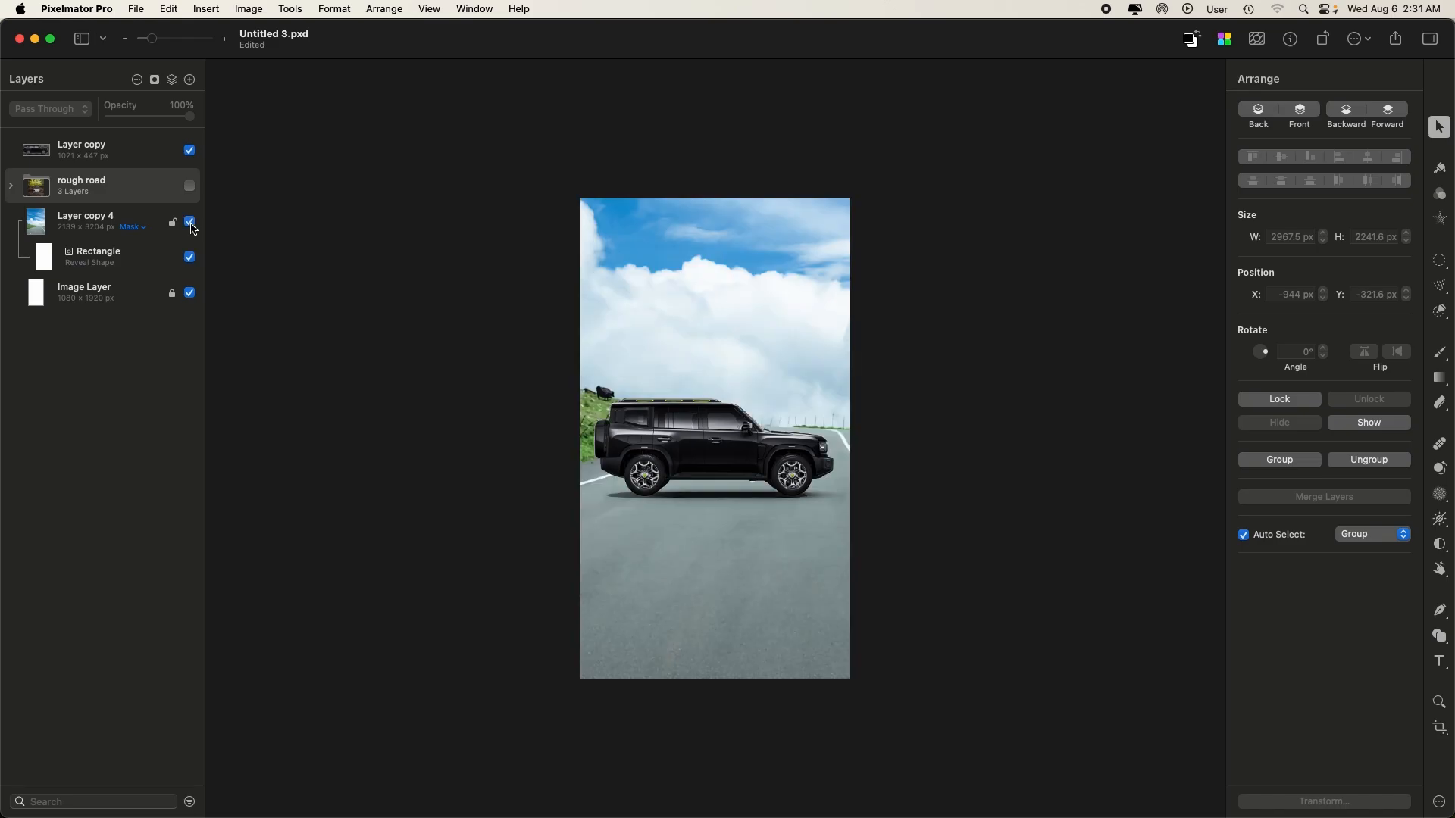
click(189, 222)
click(190, 187)
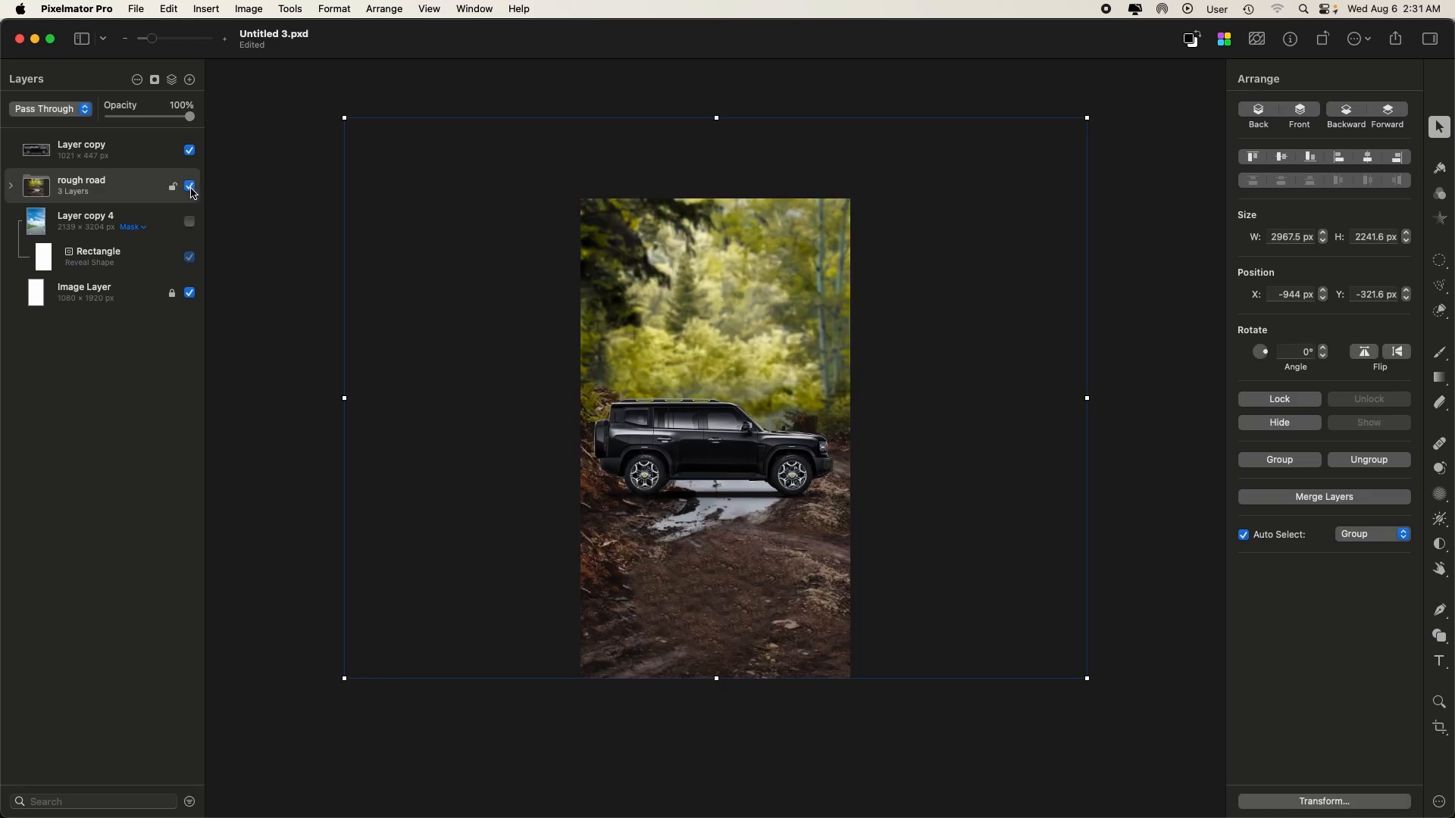
click(190, 188)
click(190, 222)
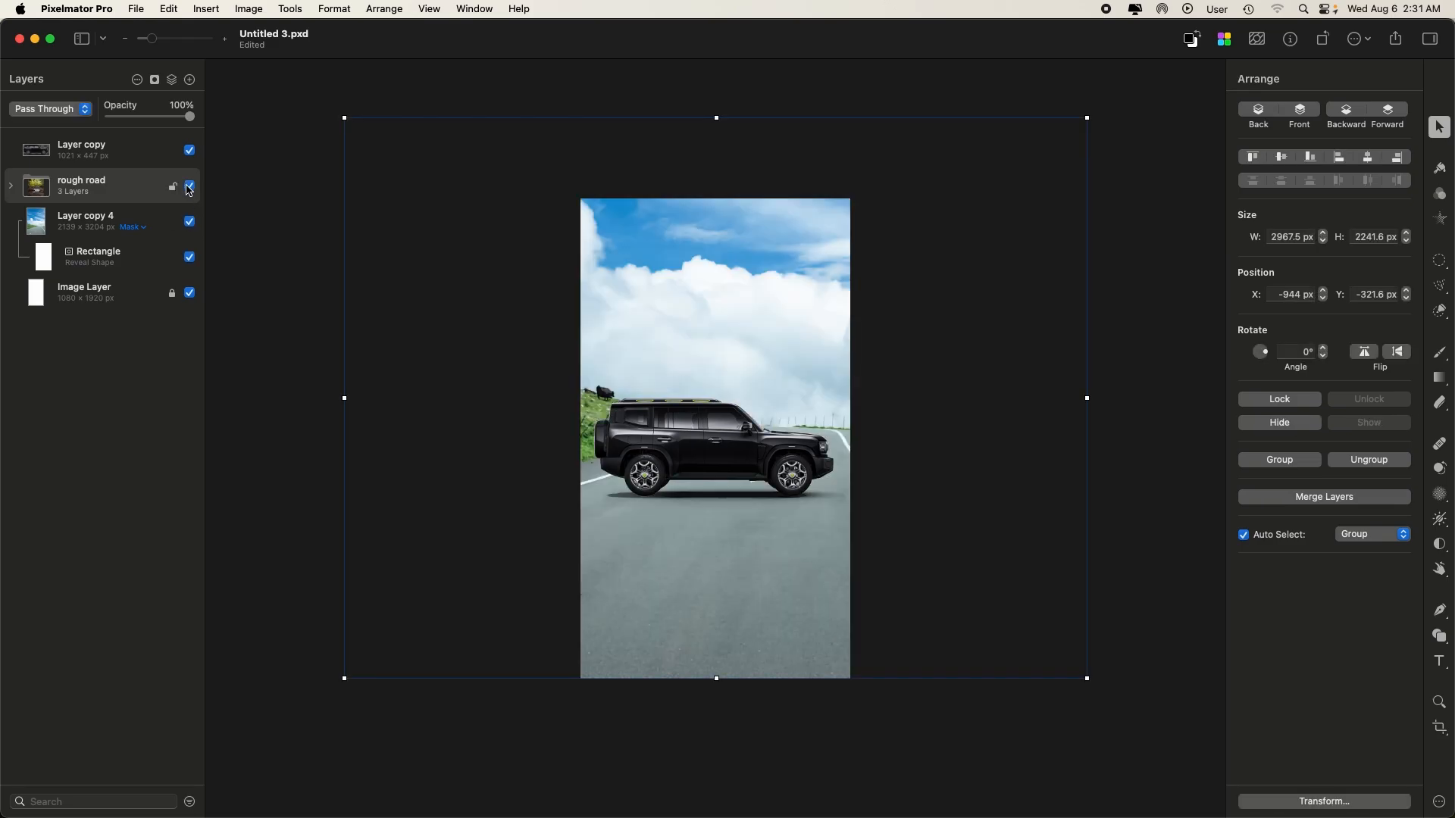
click(190, 187)
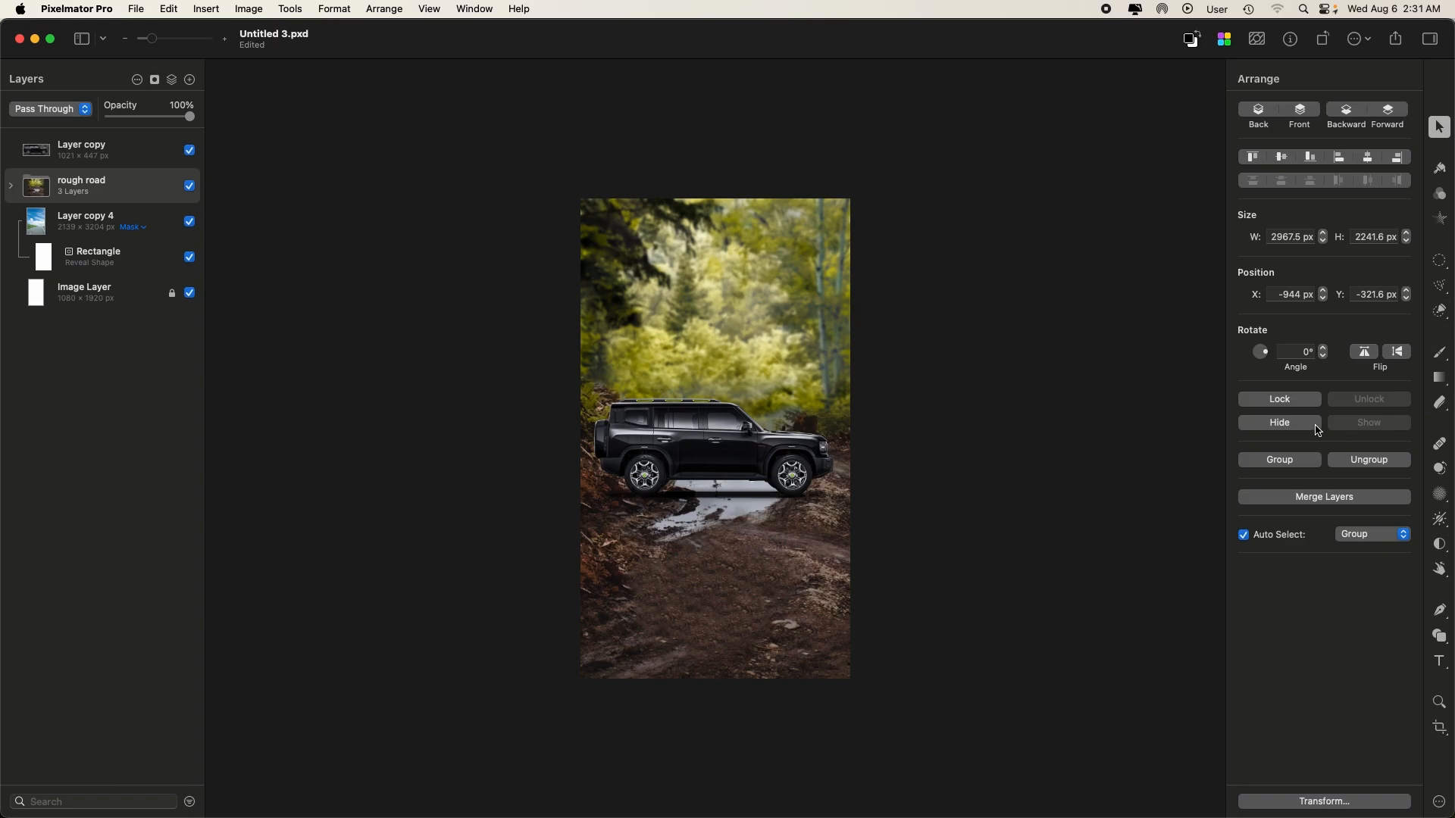
- Mask the rough road group with a rectangle matching the 1080 × 1920 px canvas
click(585, 394)
right_click(83, 183)
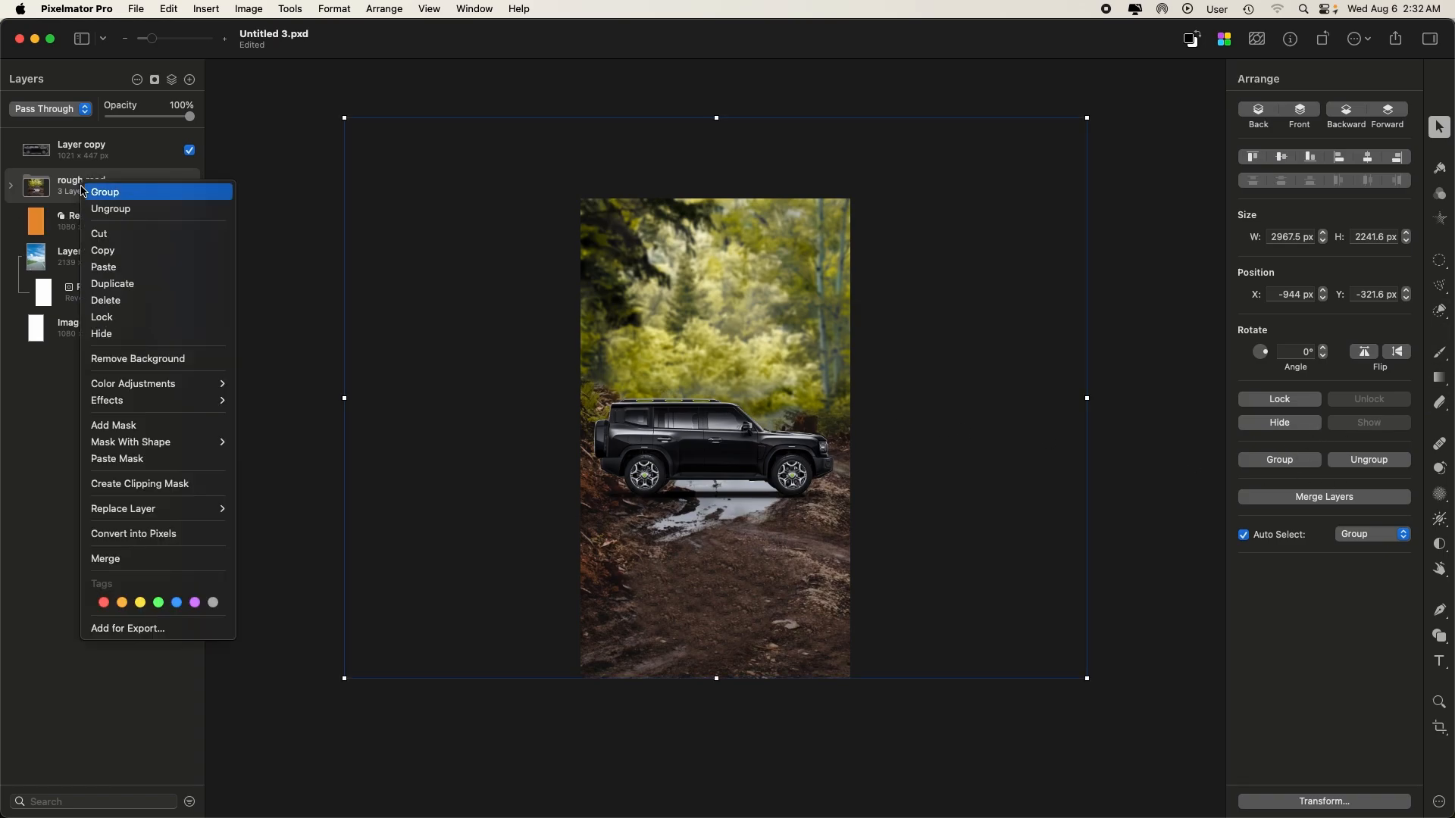
mouse_move(171, 444)
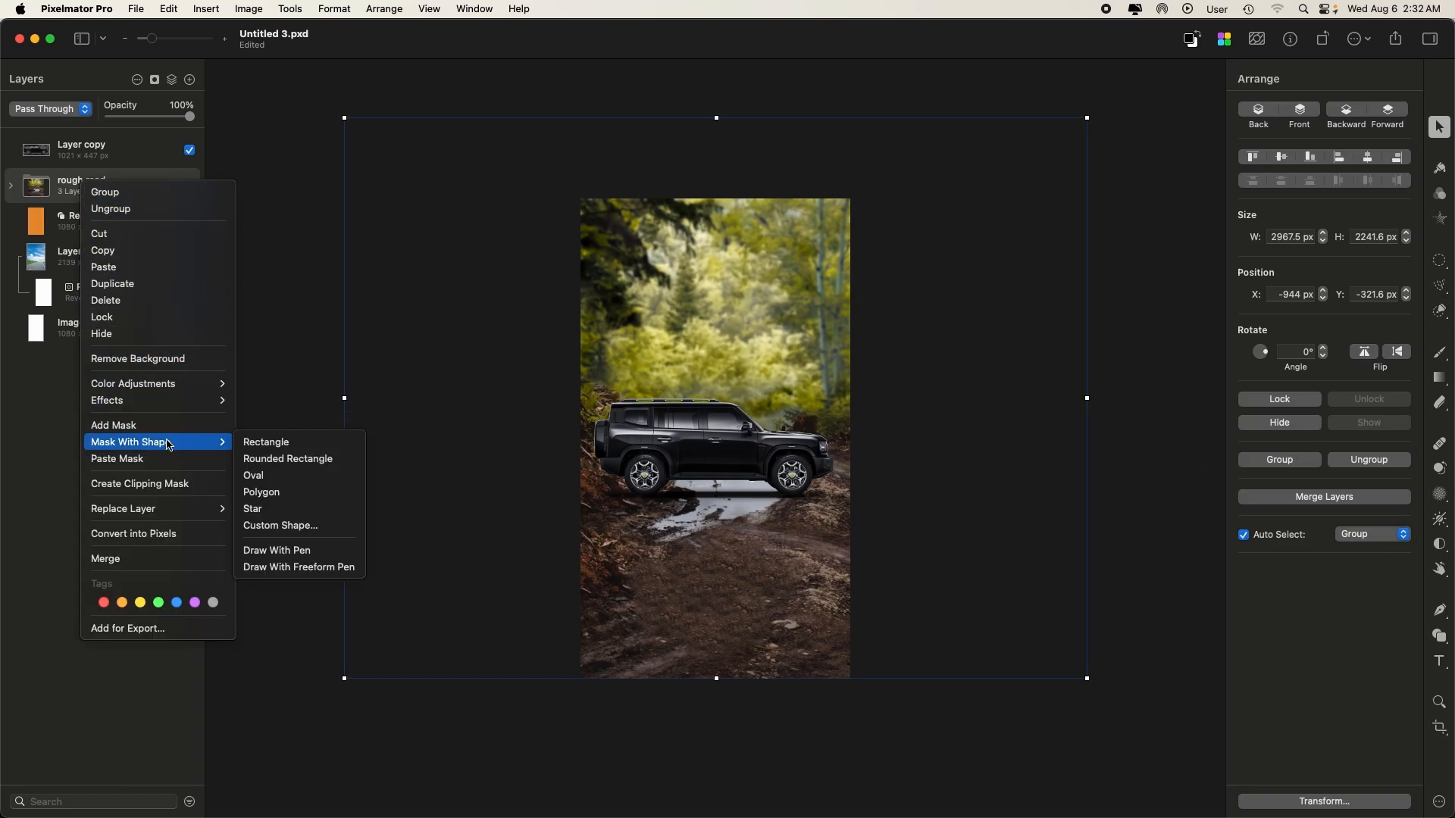
click(274, 444)
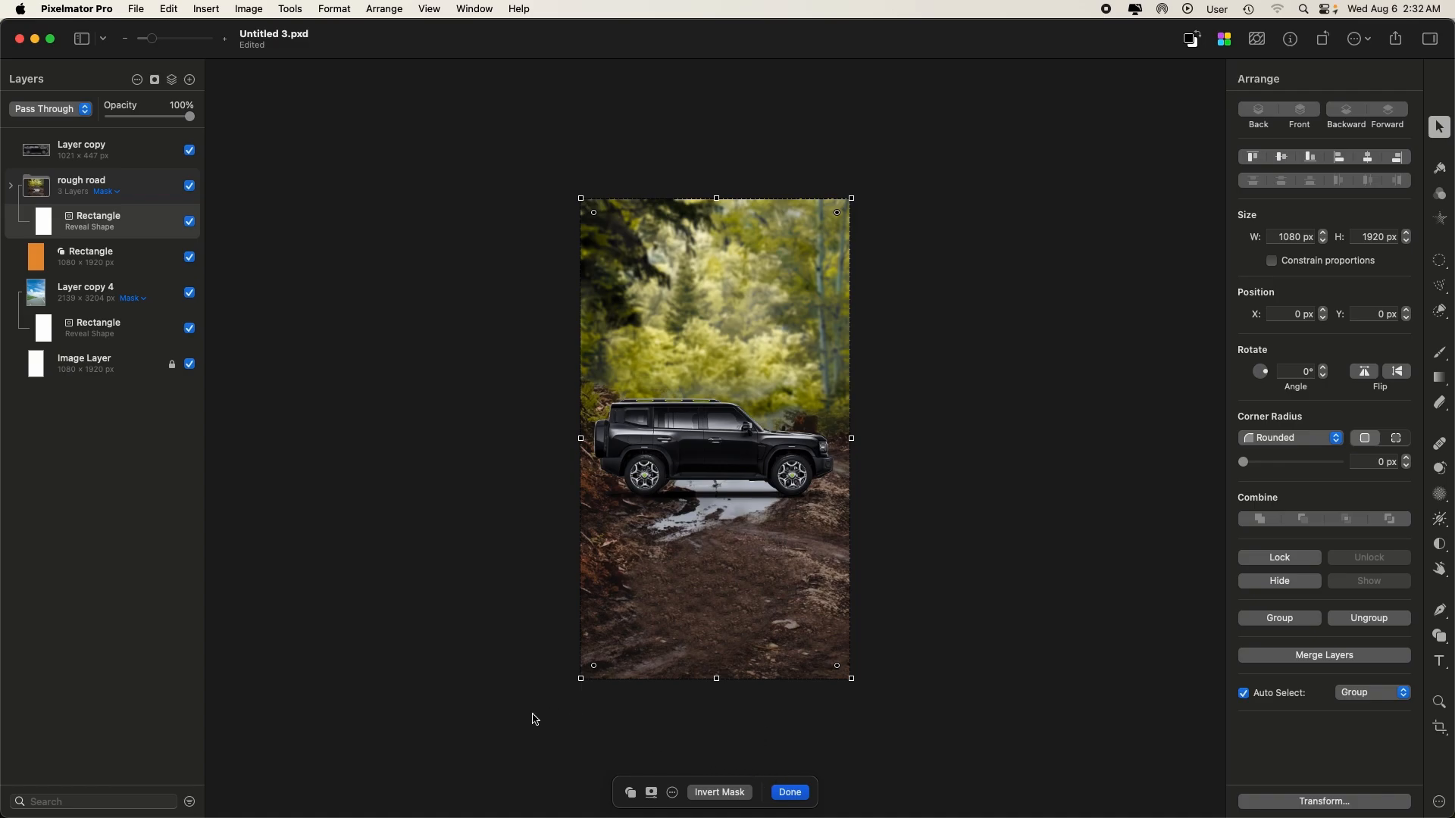
click(792, 792)
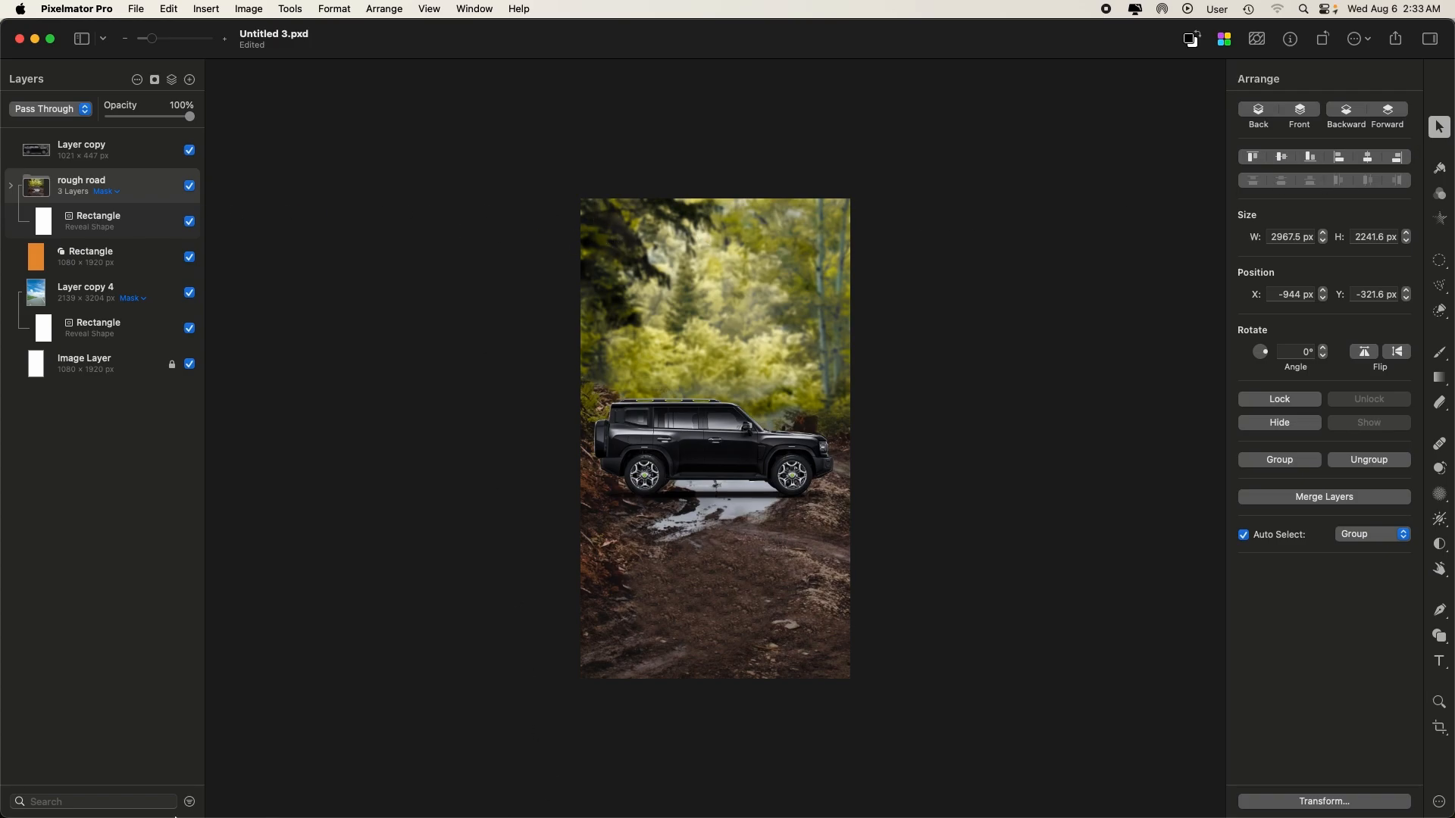
- Switch to Safari and open the Kia America split-scene pin from Pinterest in its own tab to watch it as reference
mouse_move(156, 814)
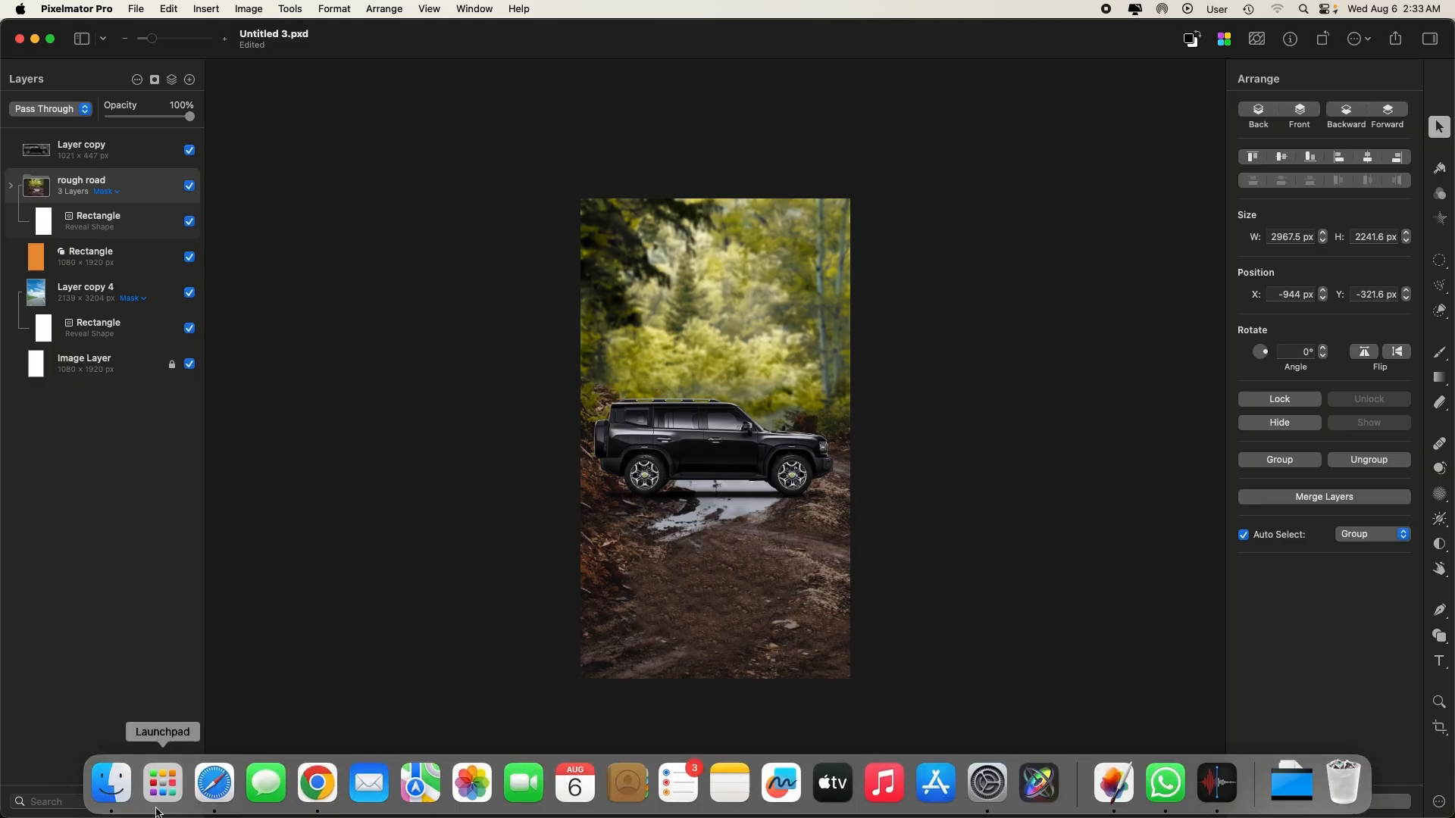
click(213, 782)
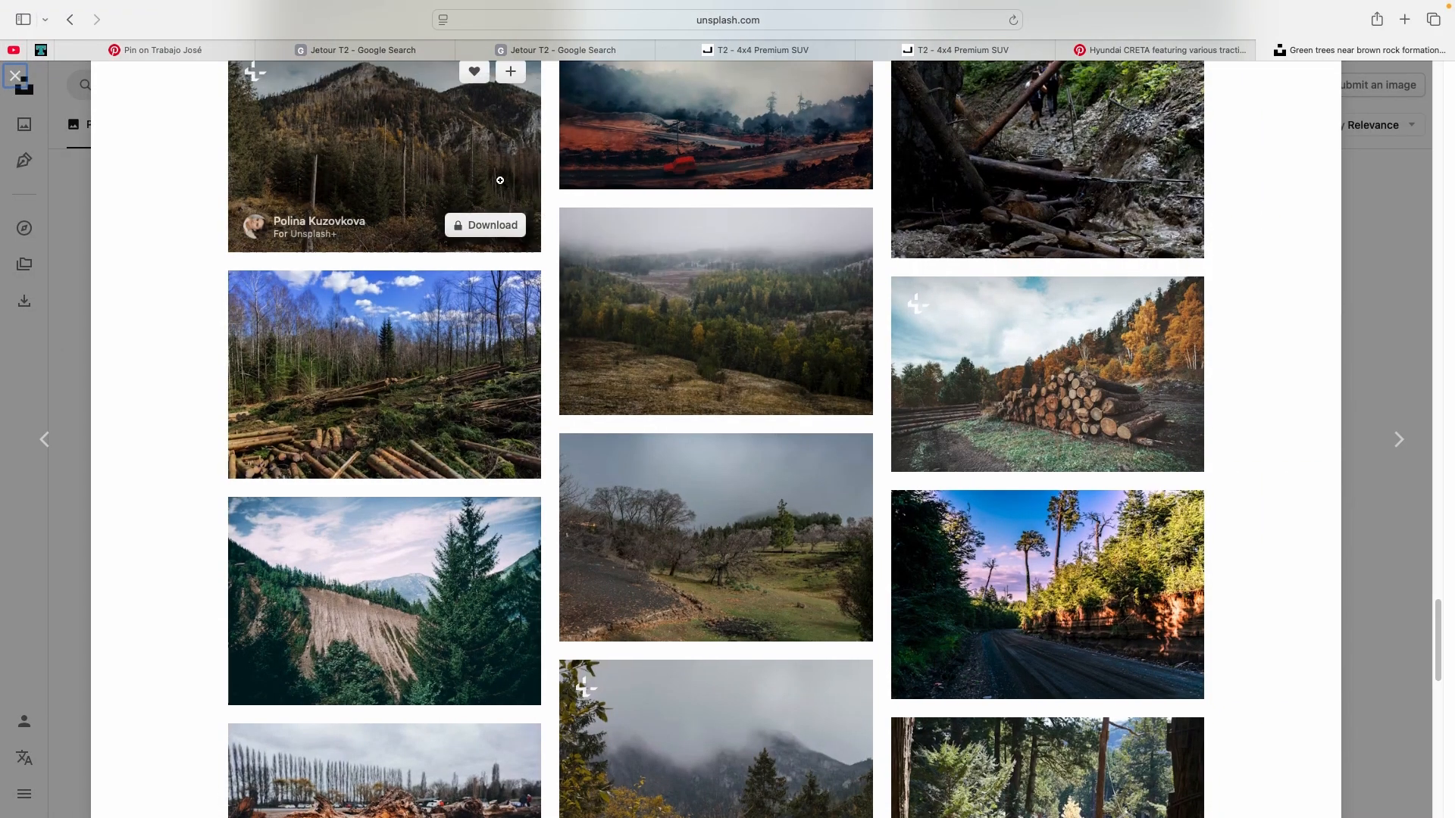
scroll(379, 122, up, 3)
click(167, 49)
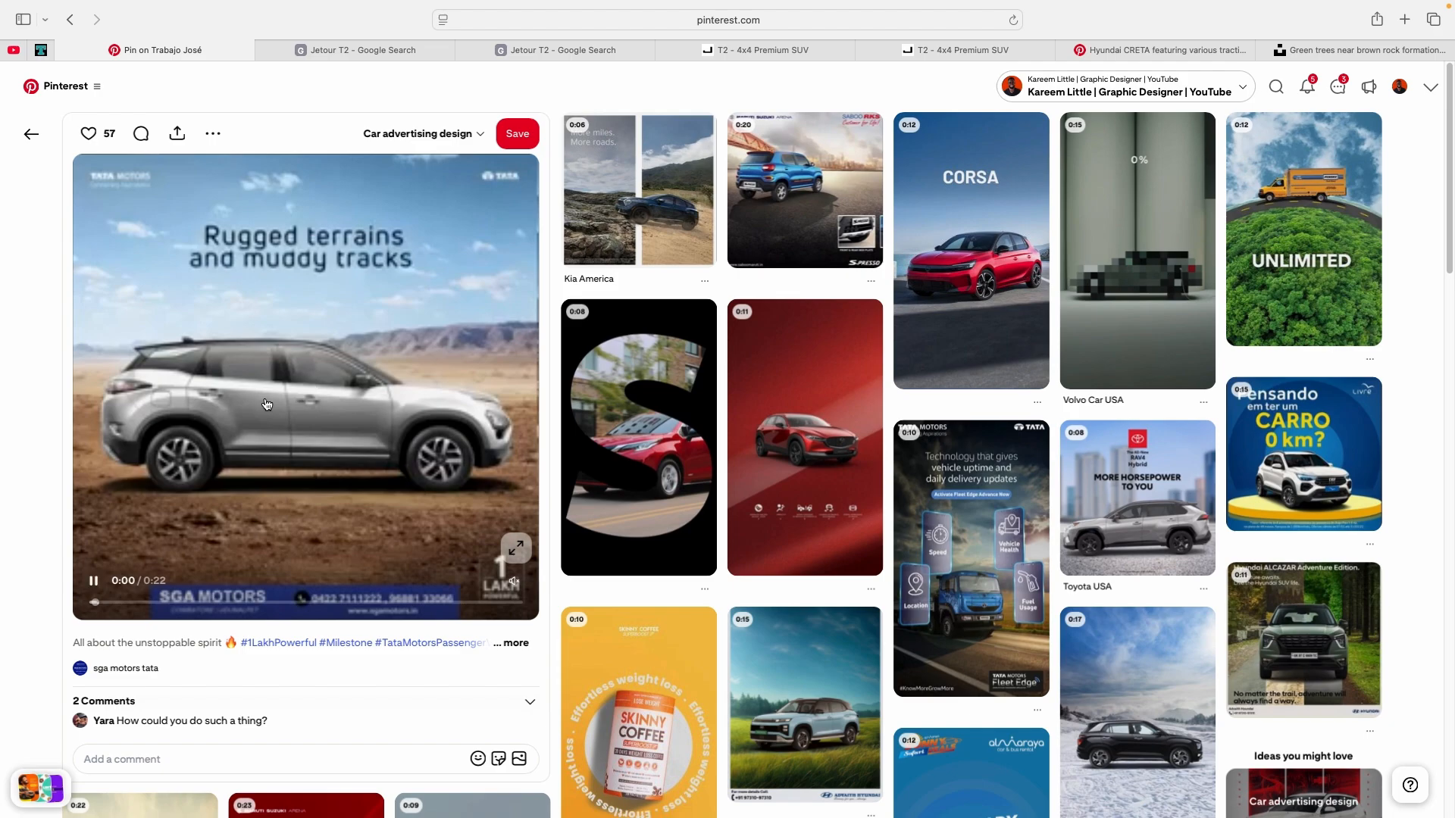
right_click(617, 187)
click(654, 196)
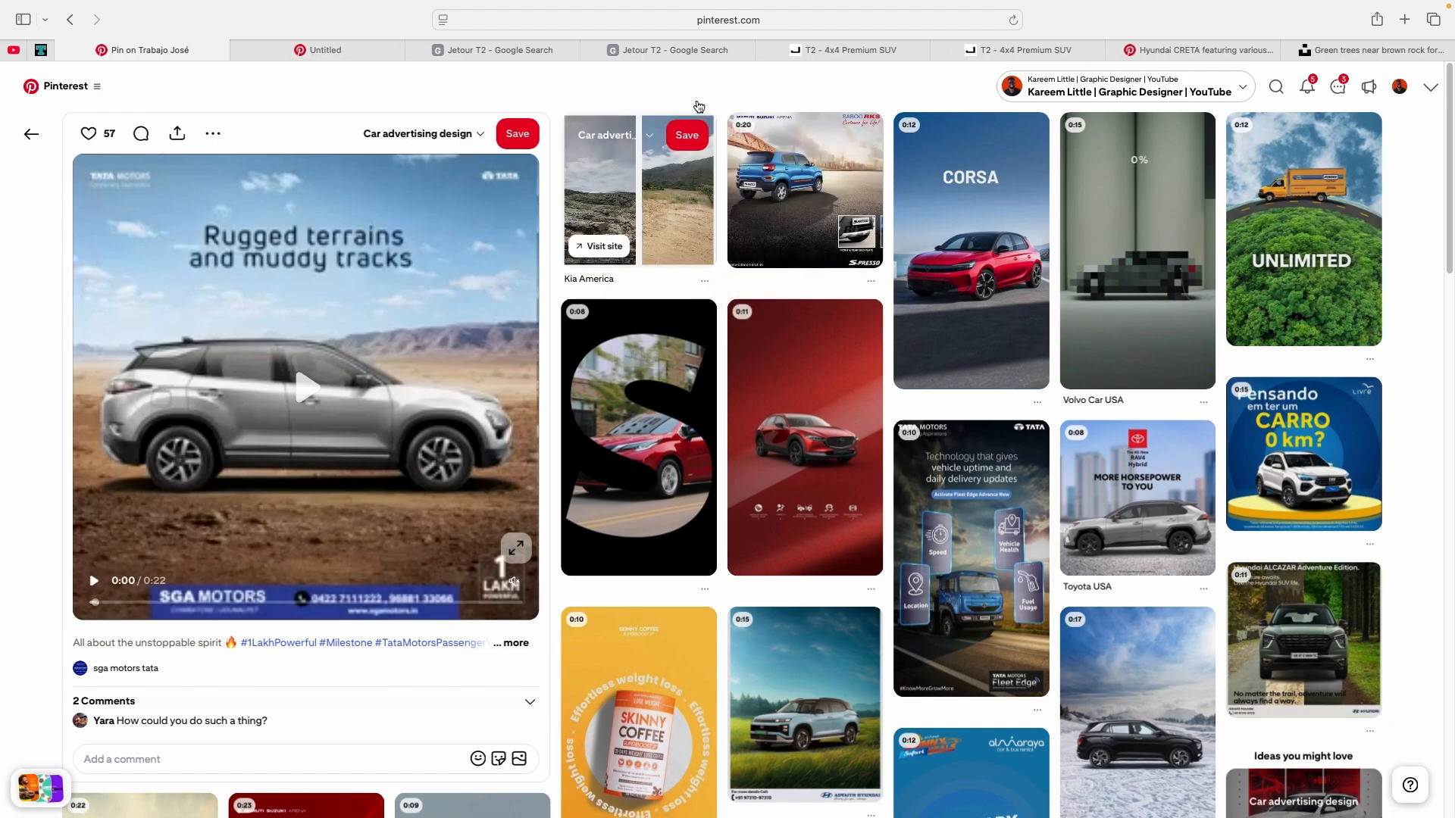
click(330, 58)
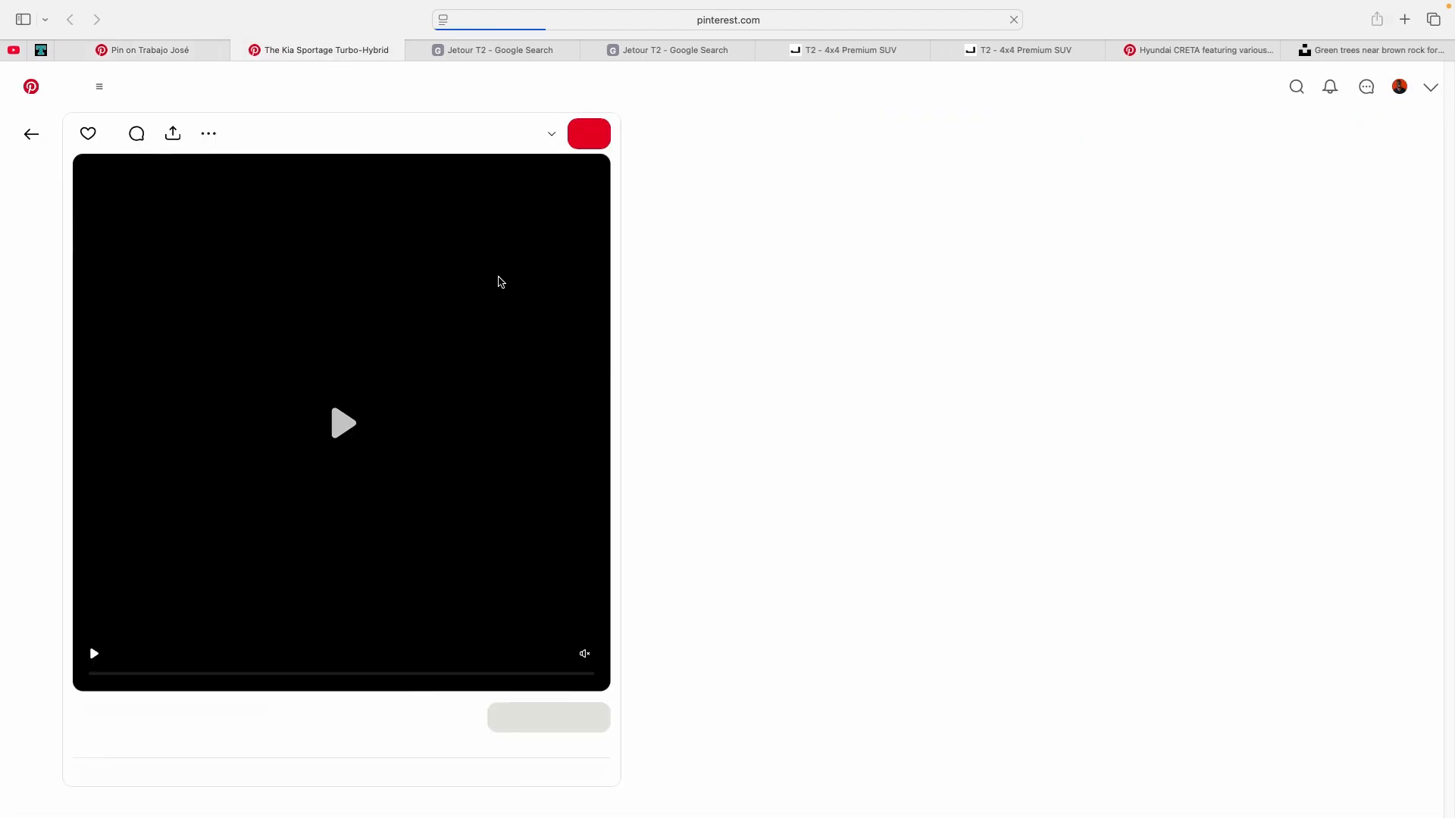
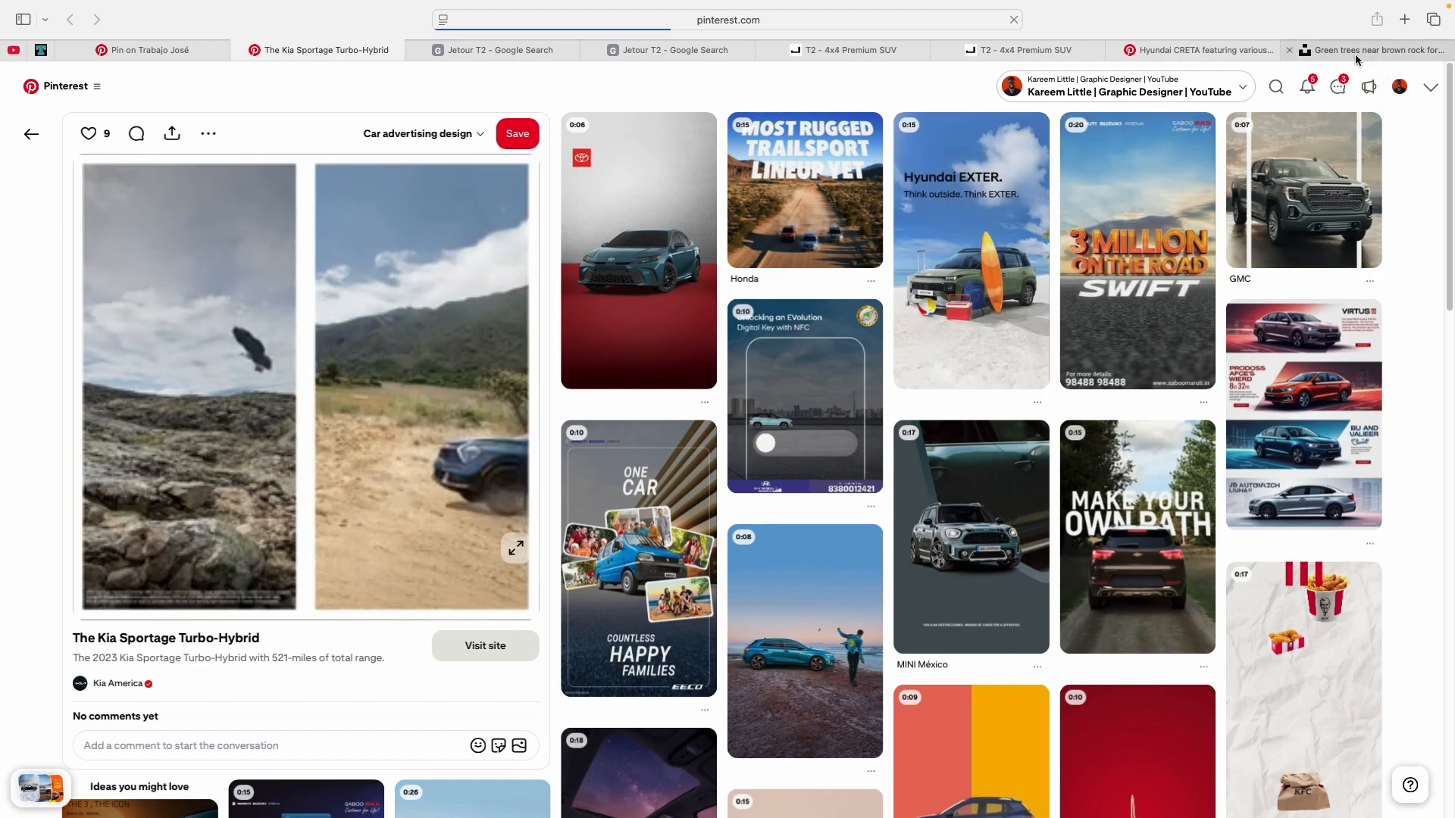
- Get a desert rock photo from Unsplash and paste it in Pixelmator Pro as a layer between the car and the rough road group
mouse_move(1355, 53)
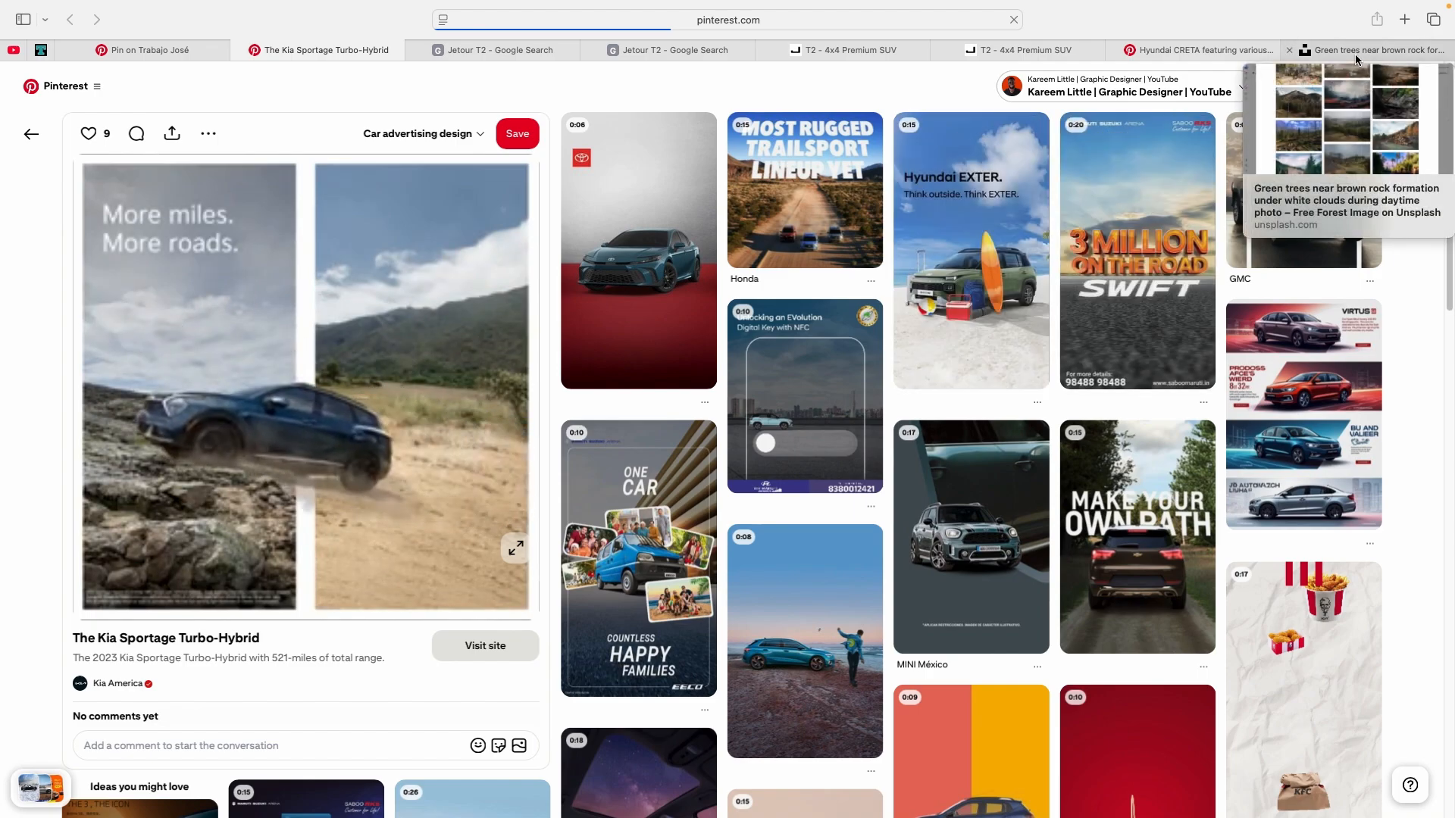
click(1355, 53)
click(667, 233)
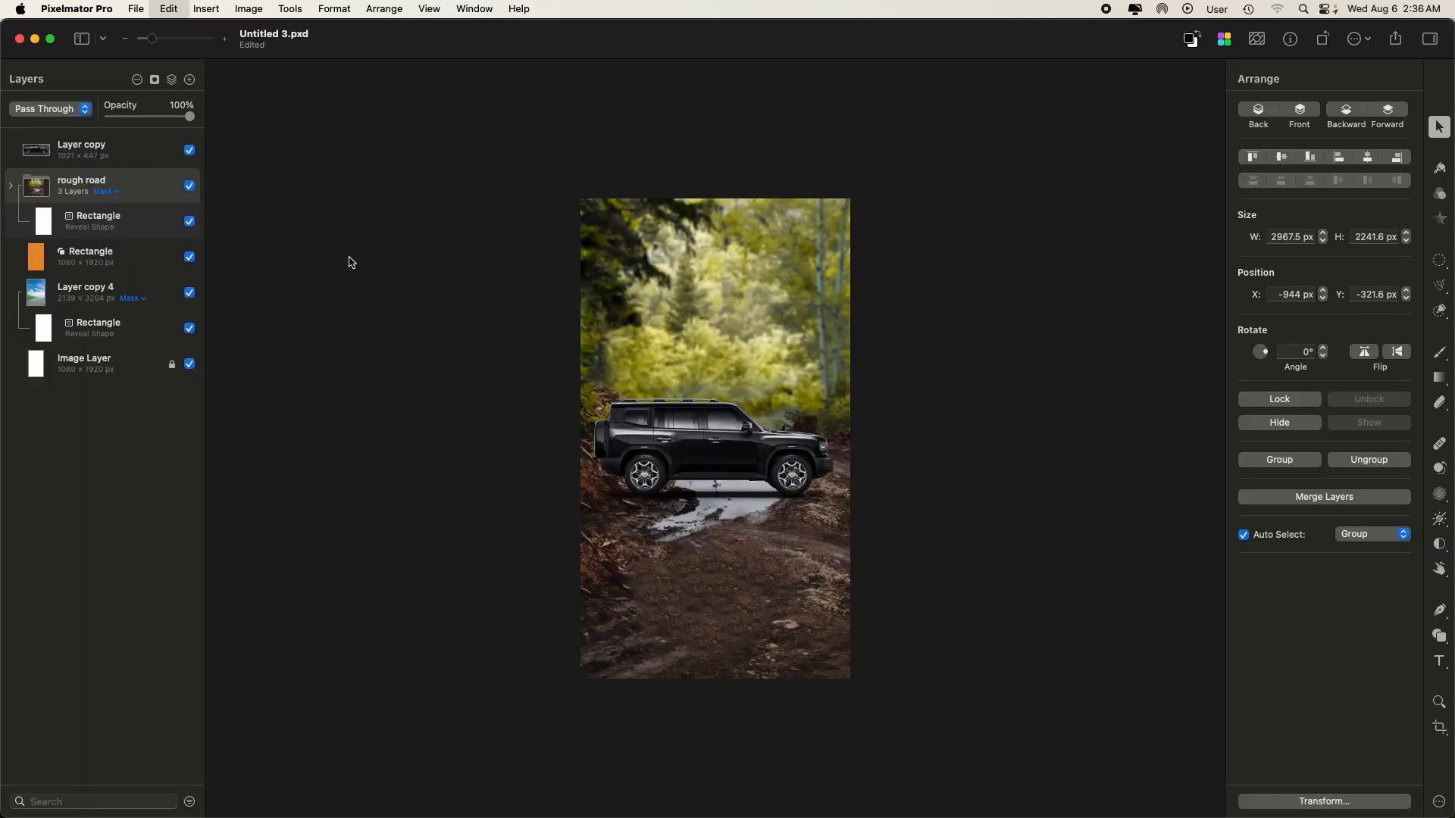
key(super+v)
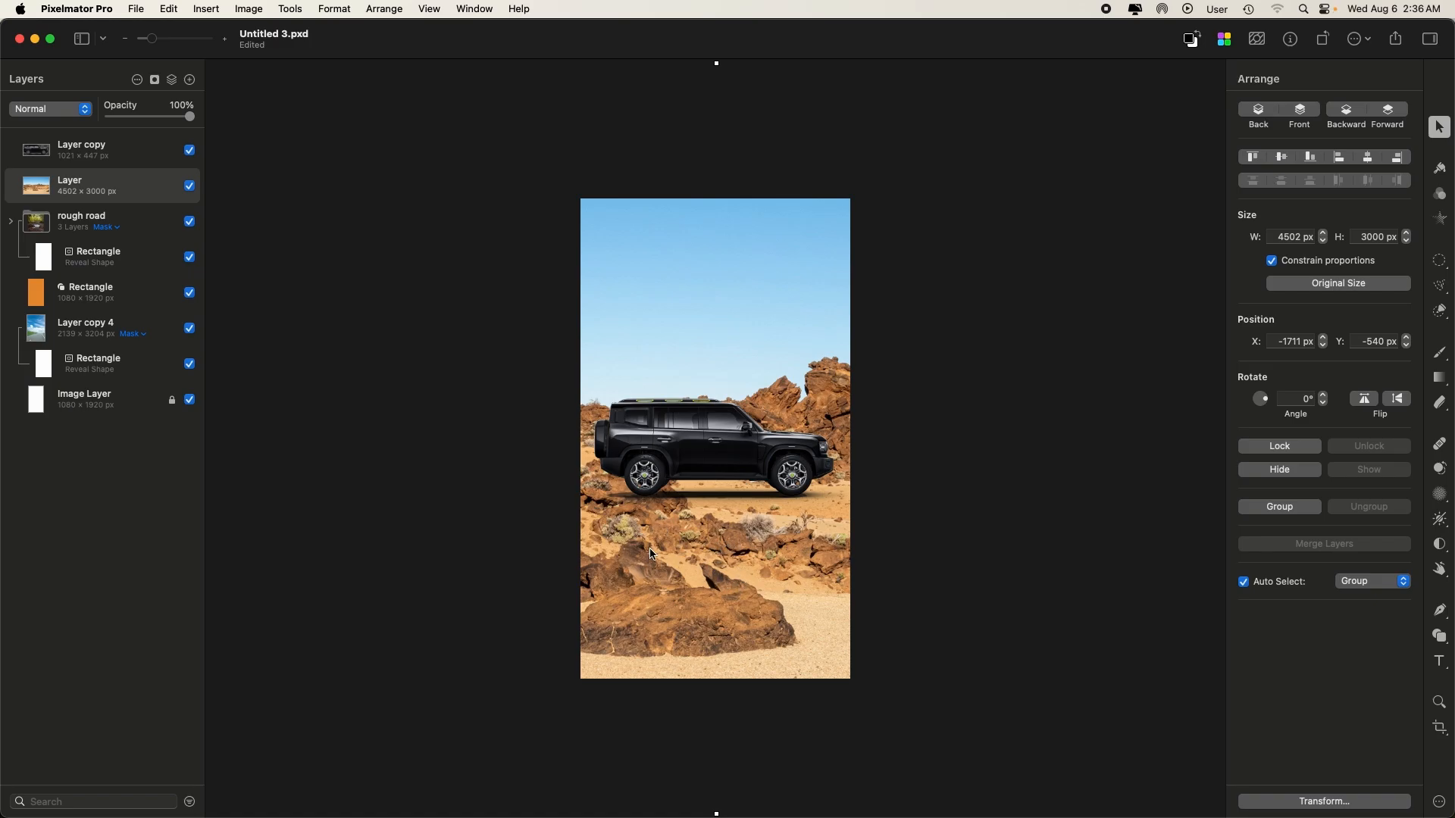
key(super+minus)
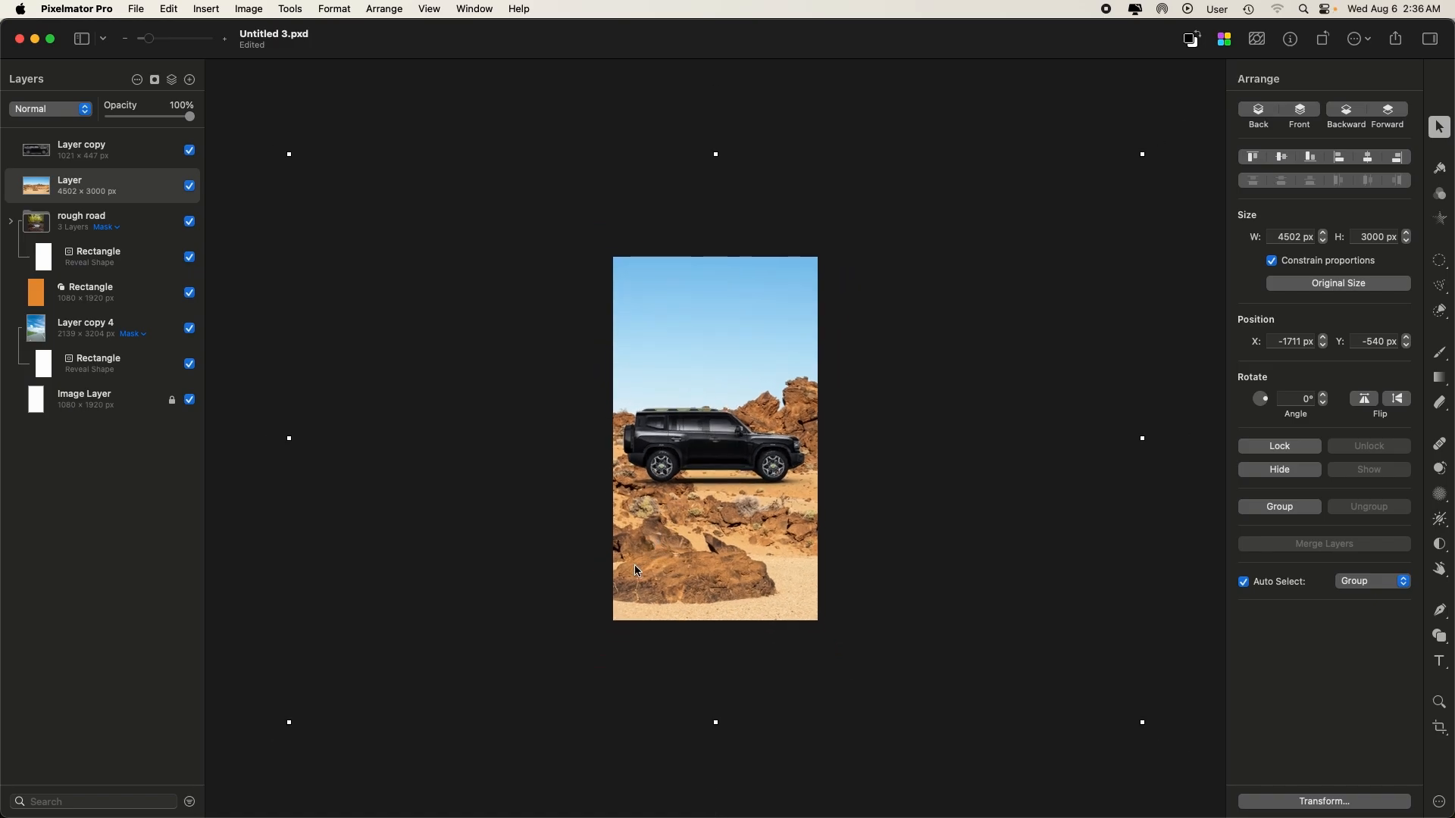
- Scale the desert photo down to 3638 × 2424.3 px, hide the car and add a horizontally flipped duplicate of the photo
drag(289, 438, 371, 438)
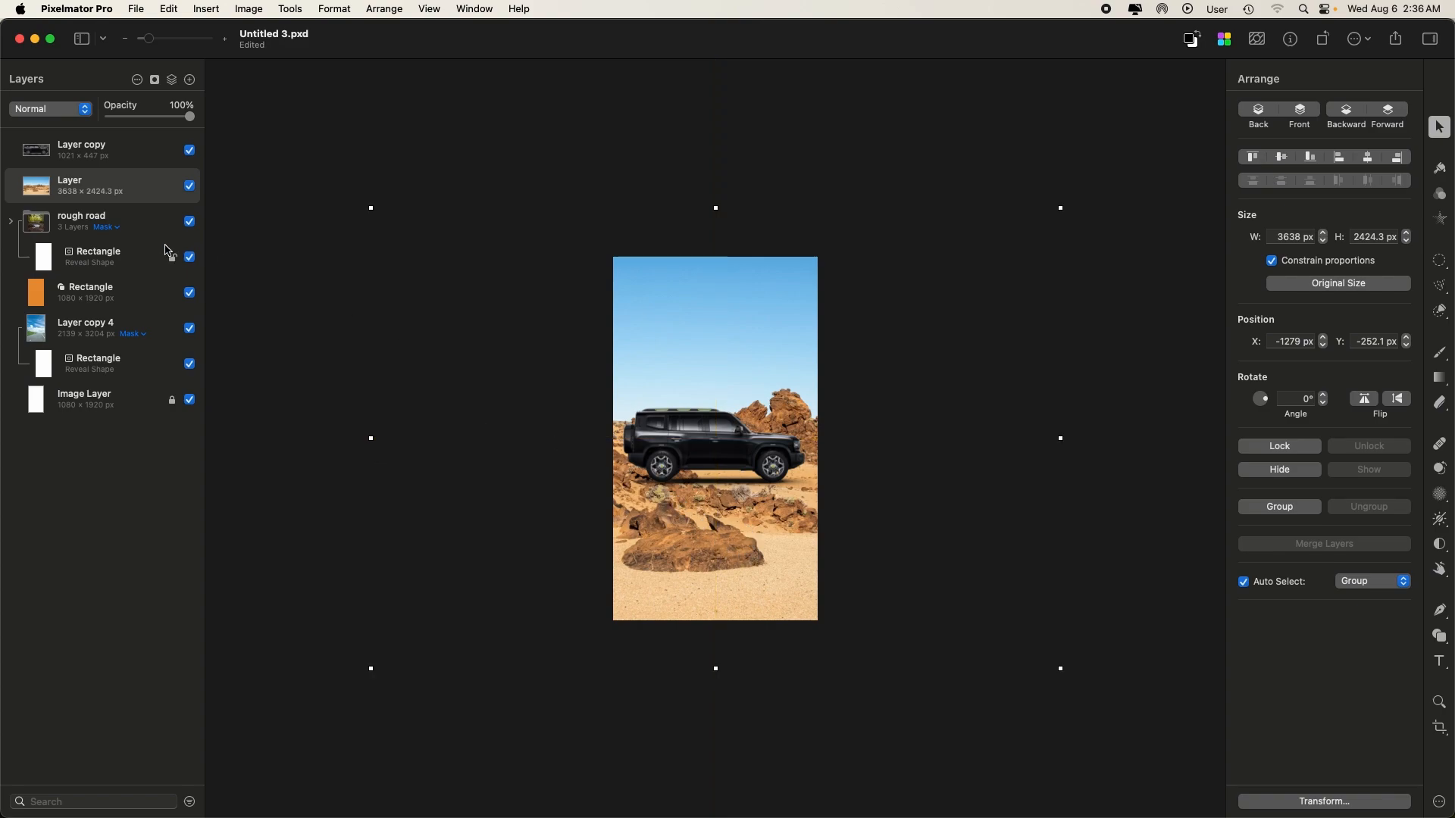
click(190, 151)
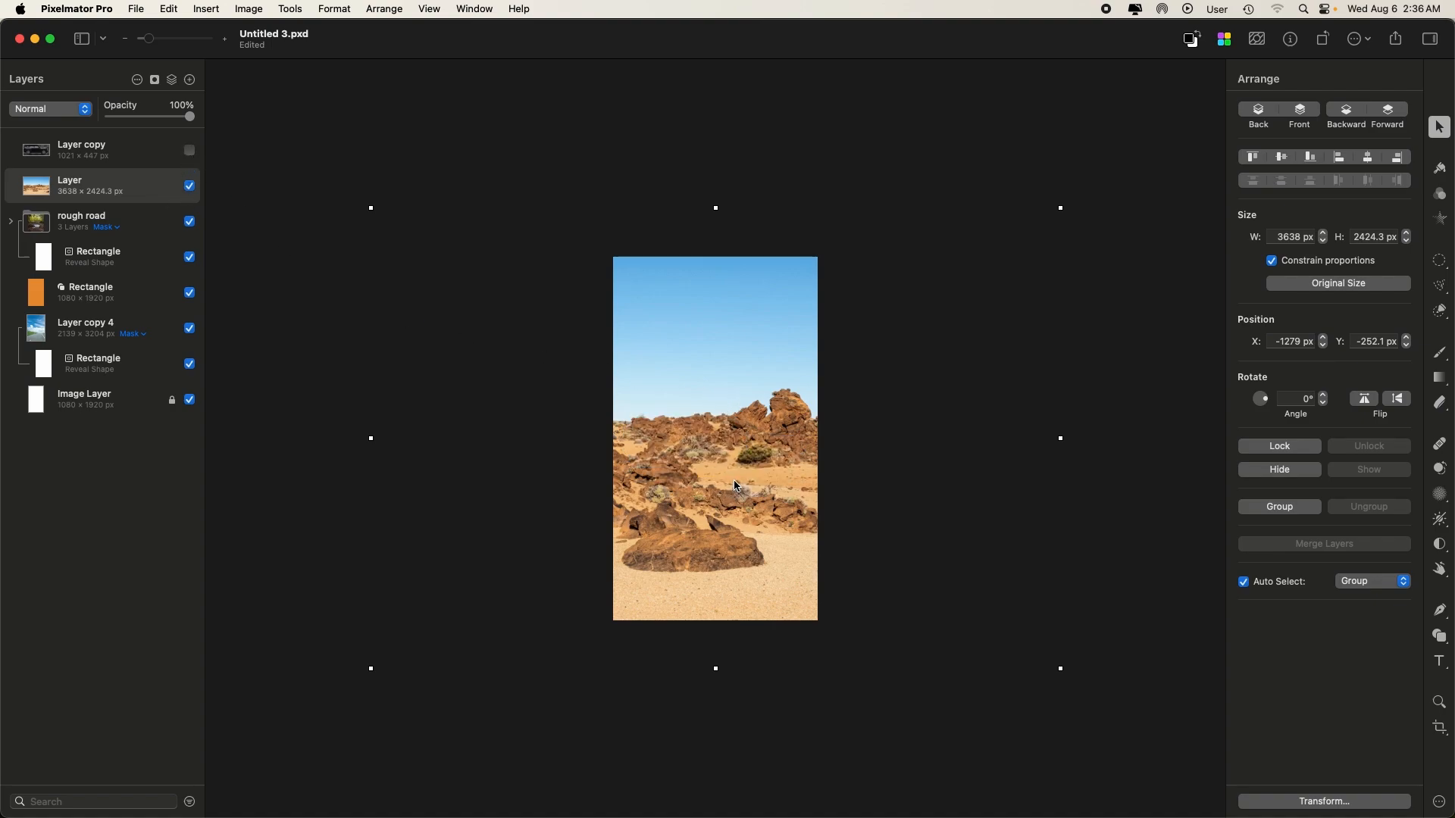
key(super+j)
key(super+shift+h)
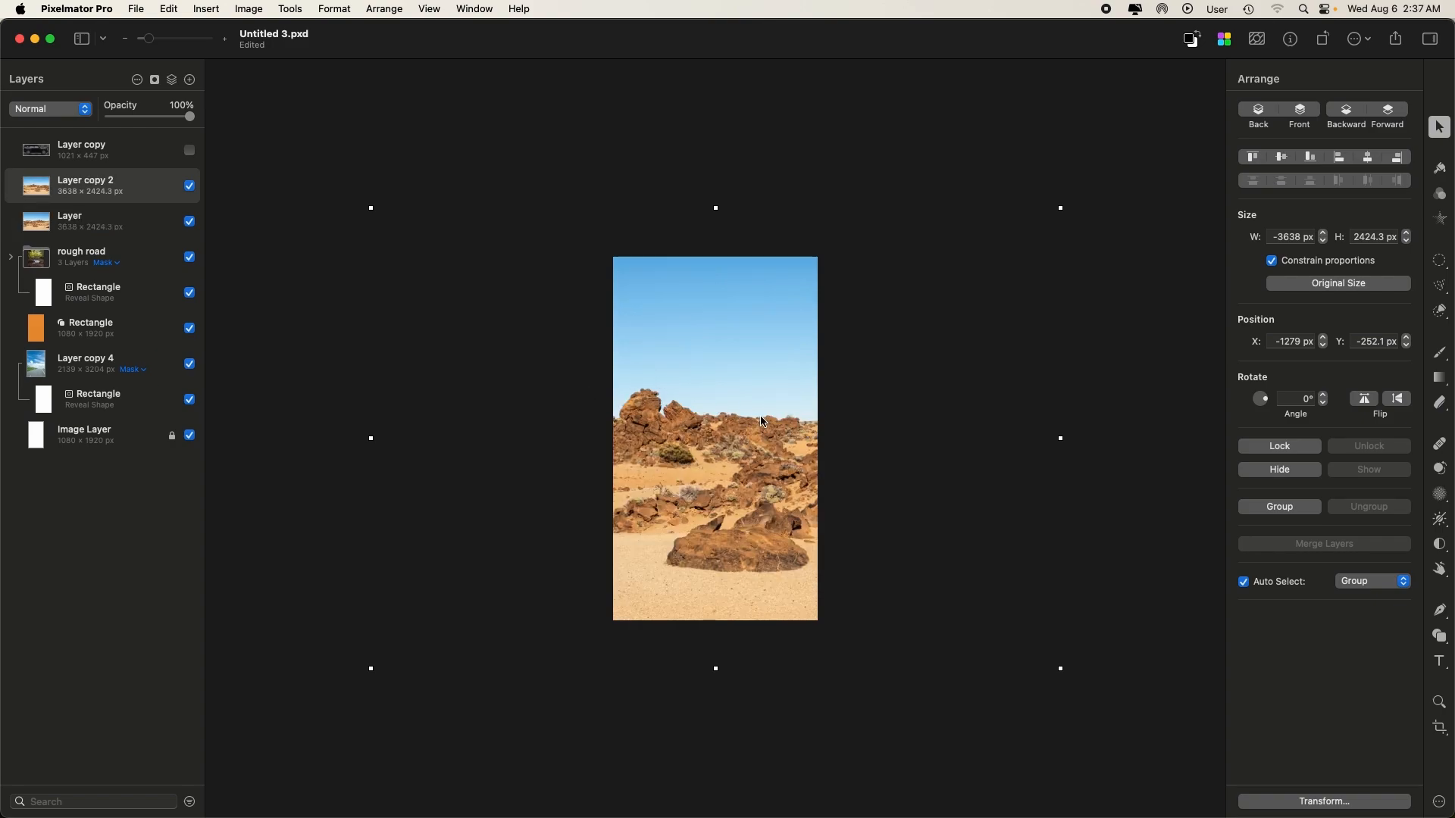
- Mask the flipped desert copy with a 540 × 1920 px rectangle over the left half of the canvas and show the car again
key(super+v)
drag(821, 440, 717, 442)
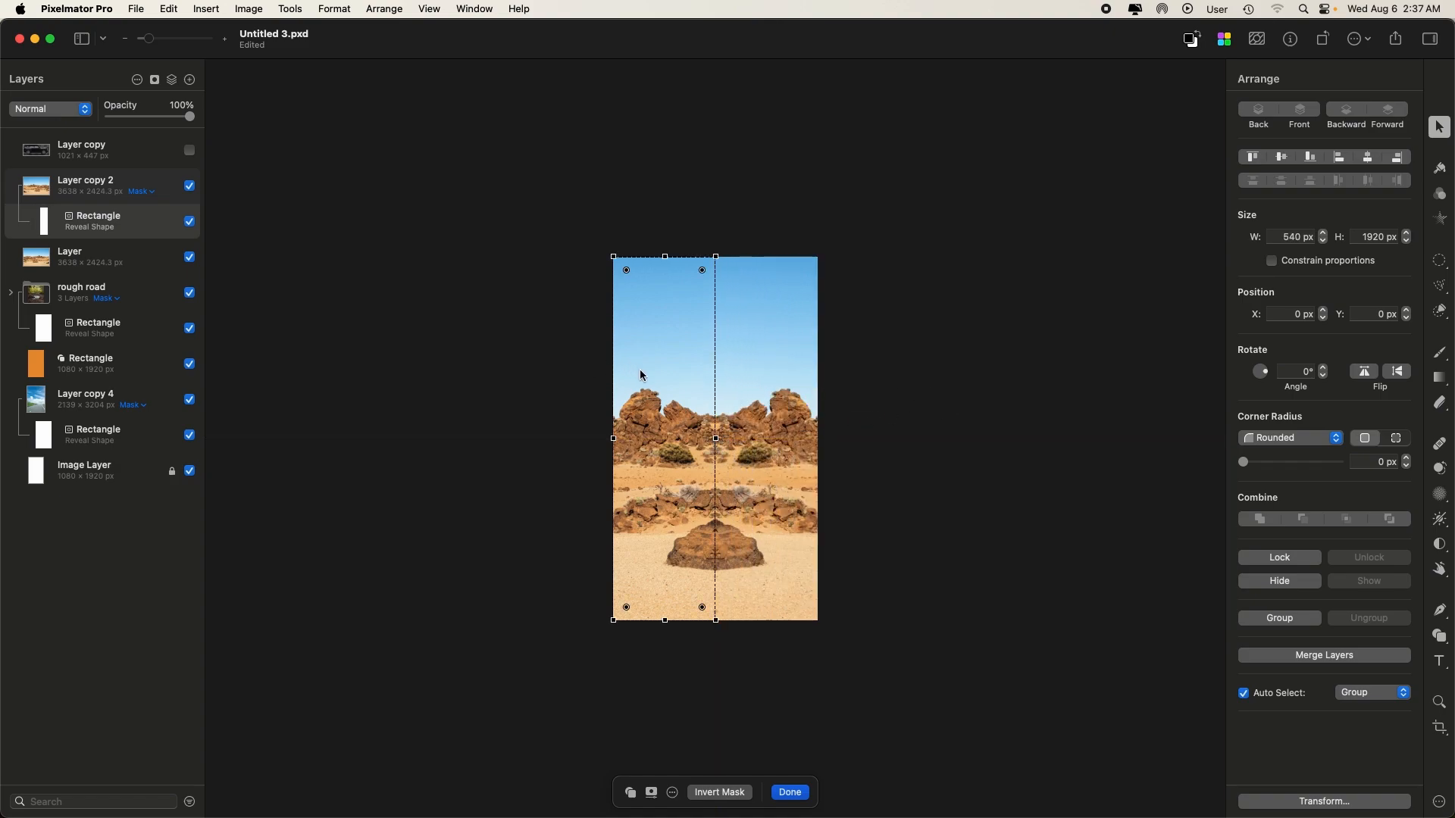
drag(717, 438, 757, 440)
click(193, 153)
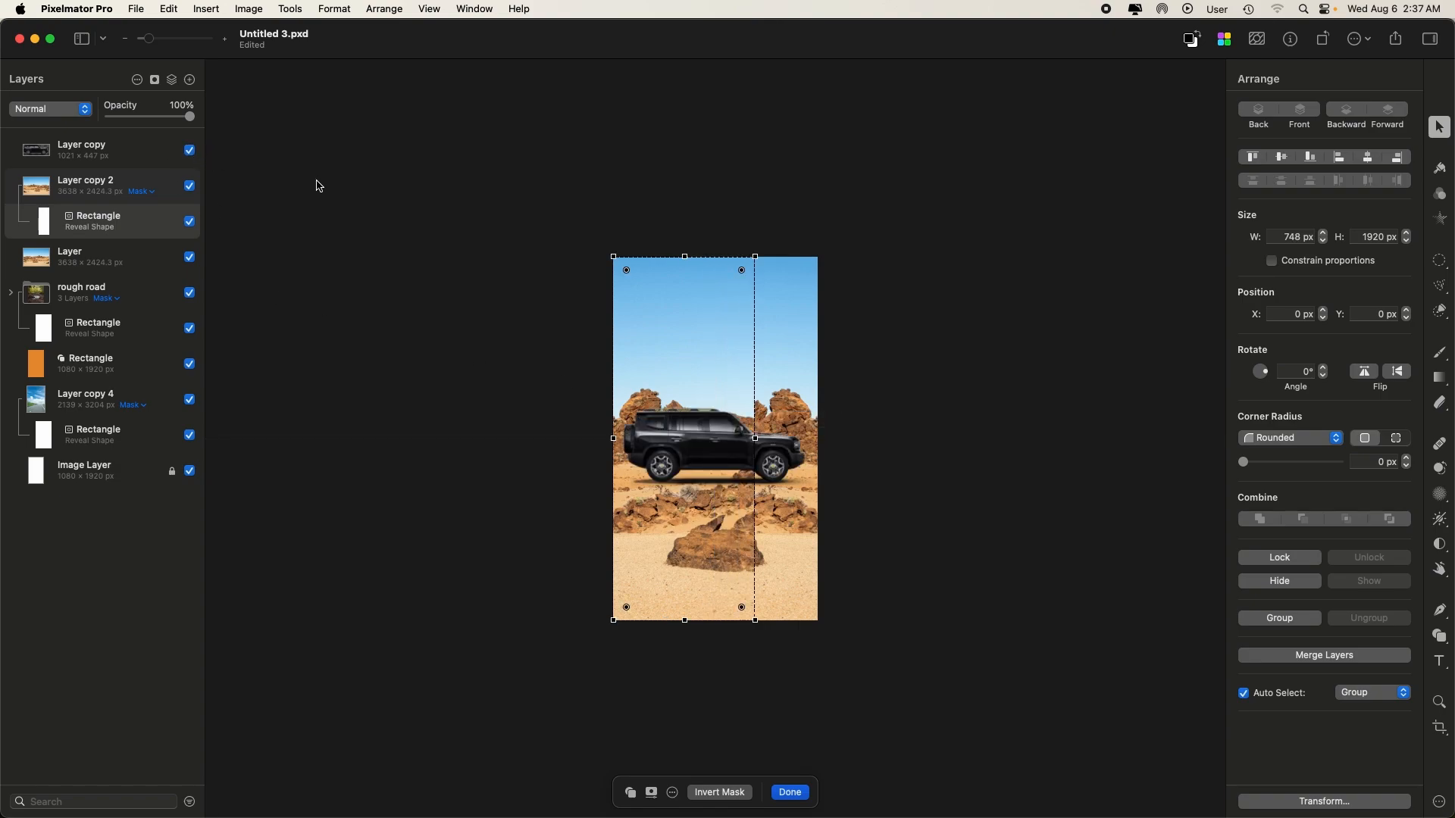
drag(756, 441, 717, 443)
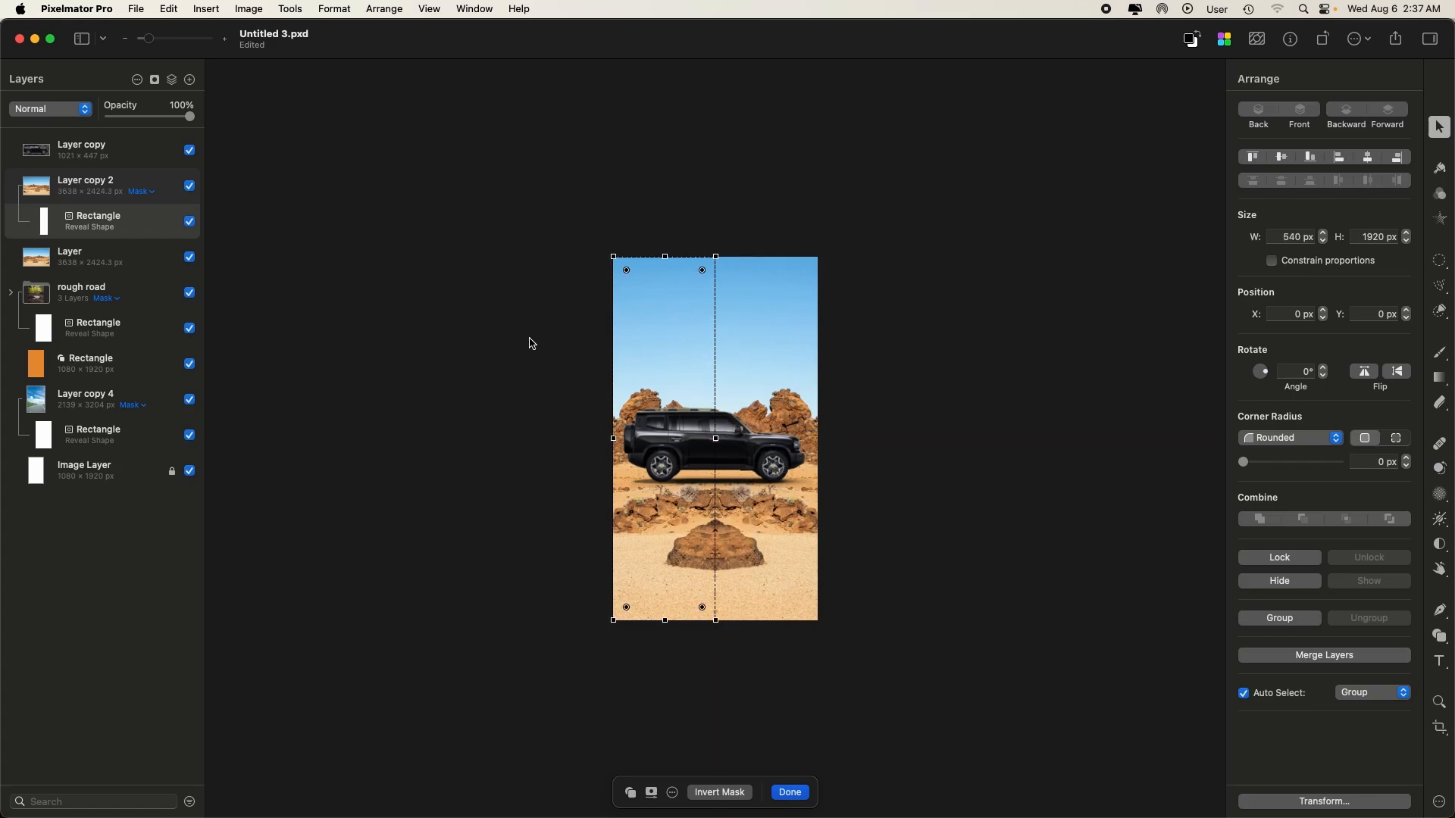
click(329, 260)
key(super+=)
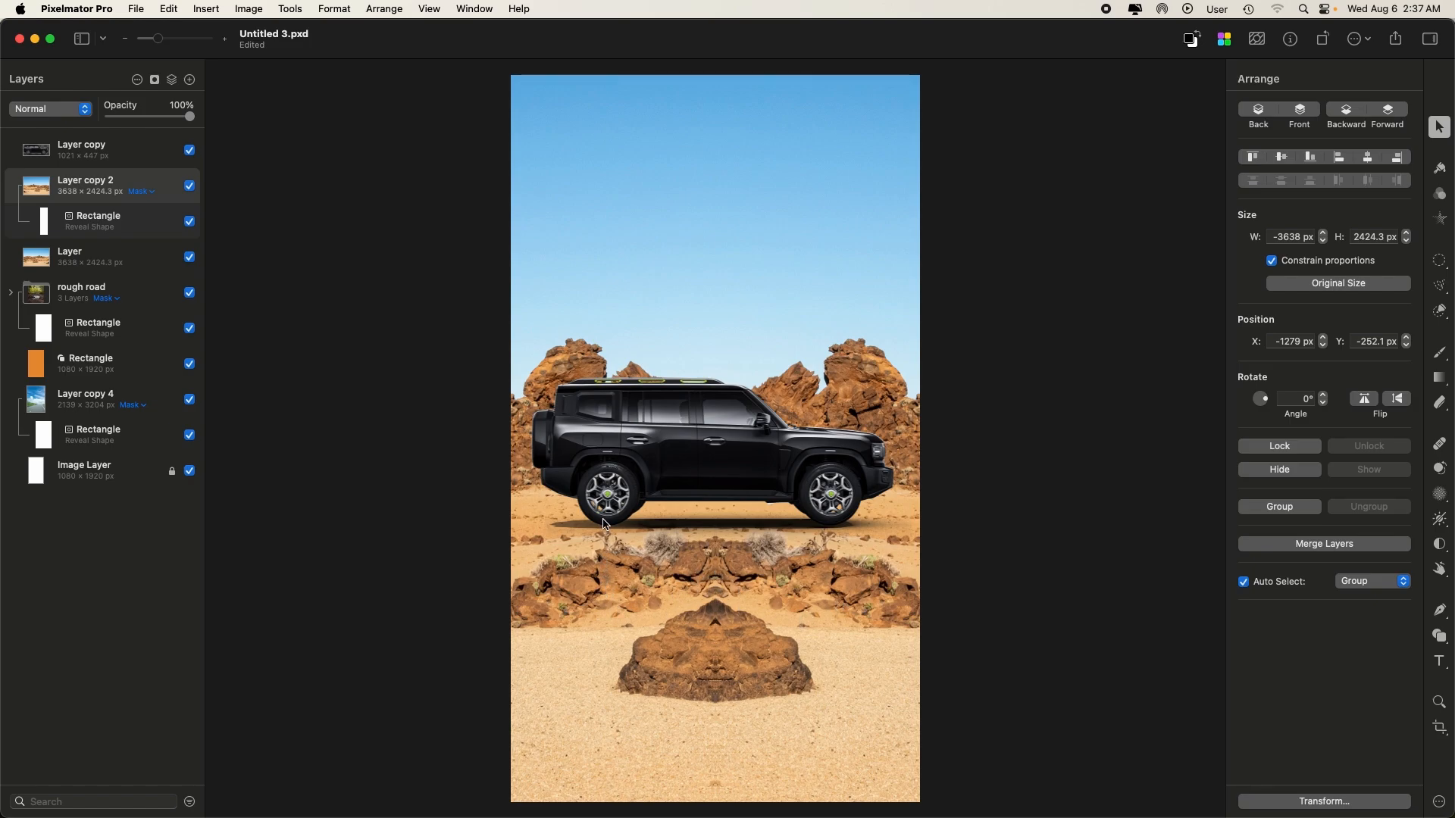
- Reduce the flipped copy's mask to a strip of about 540 × 115 px at Y 1082 px, around the car's rear wheel
double_click(636, 266)
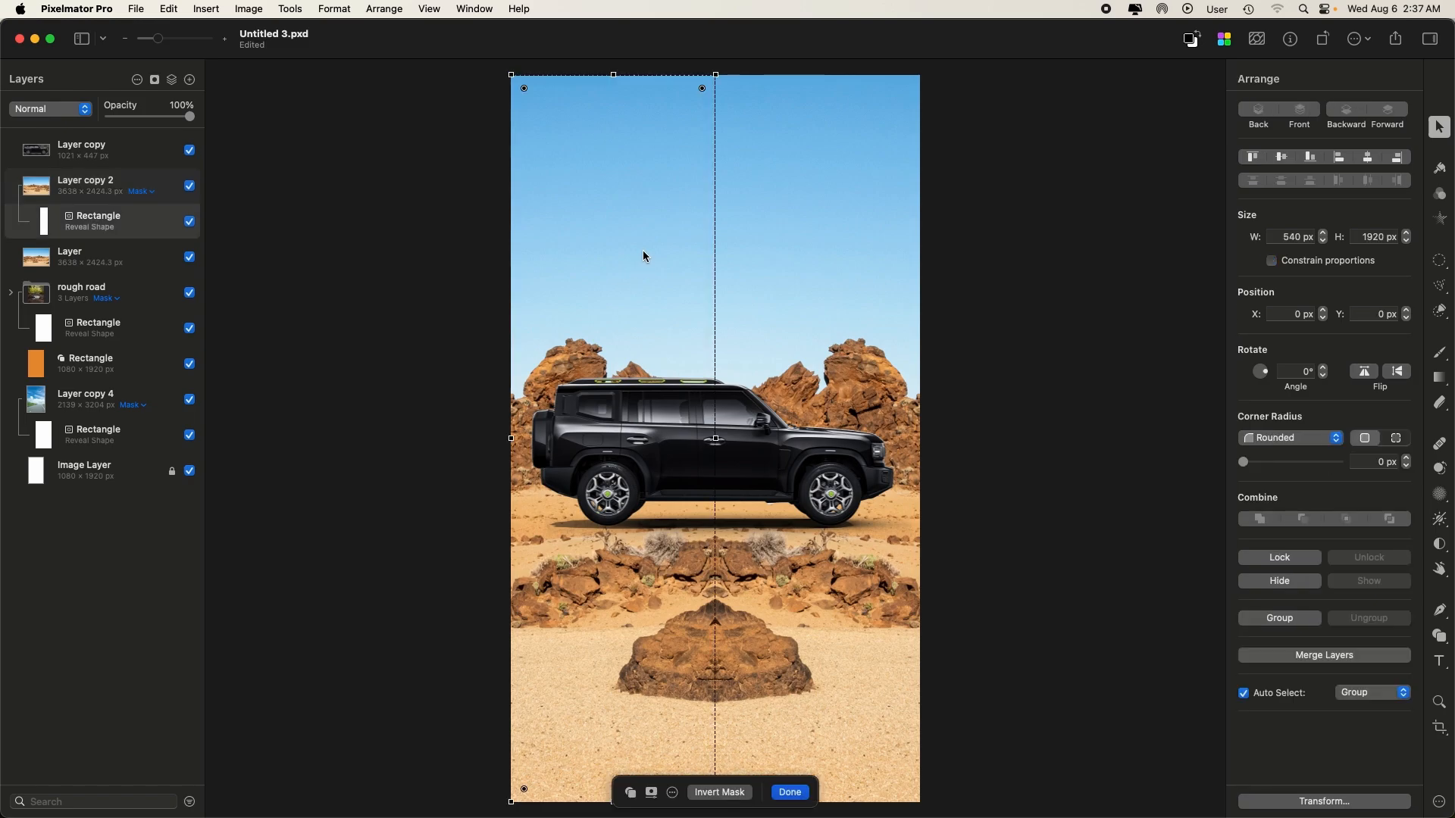
drag(614, 75, 643, 483)
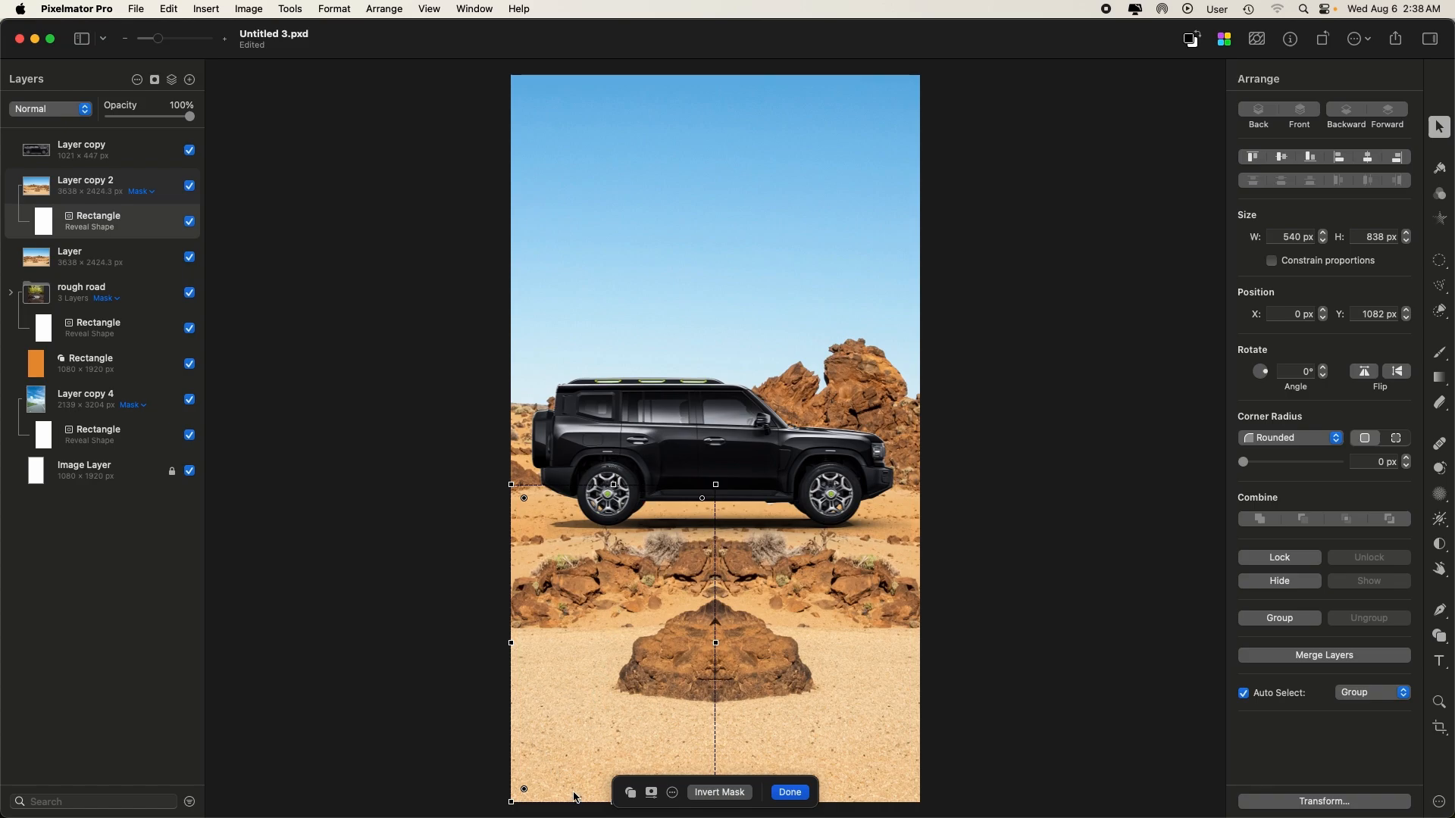
key(super+equal)
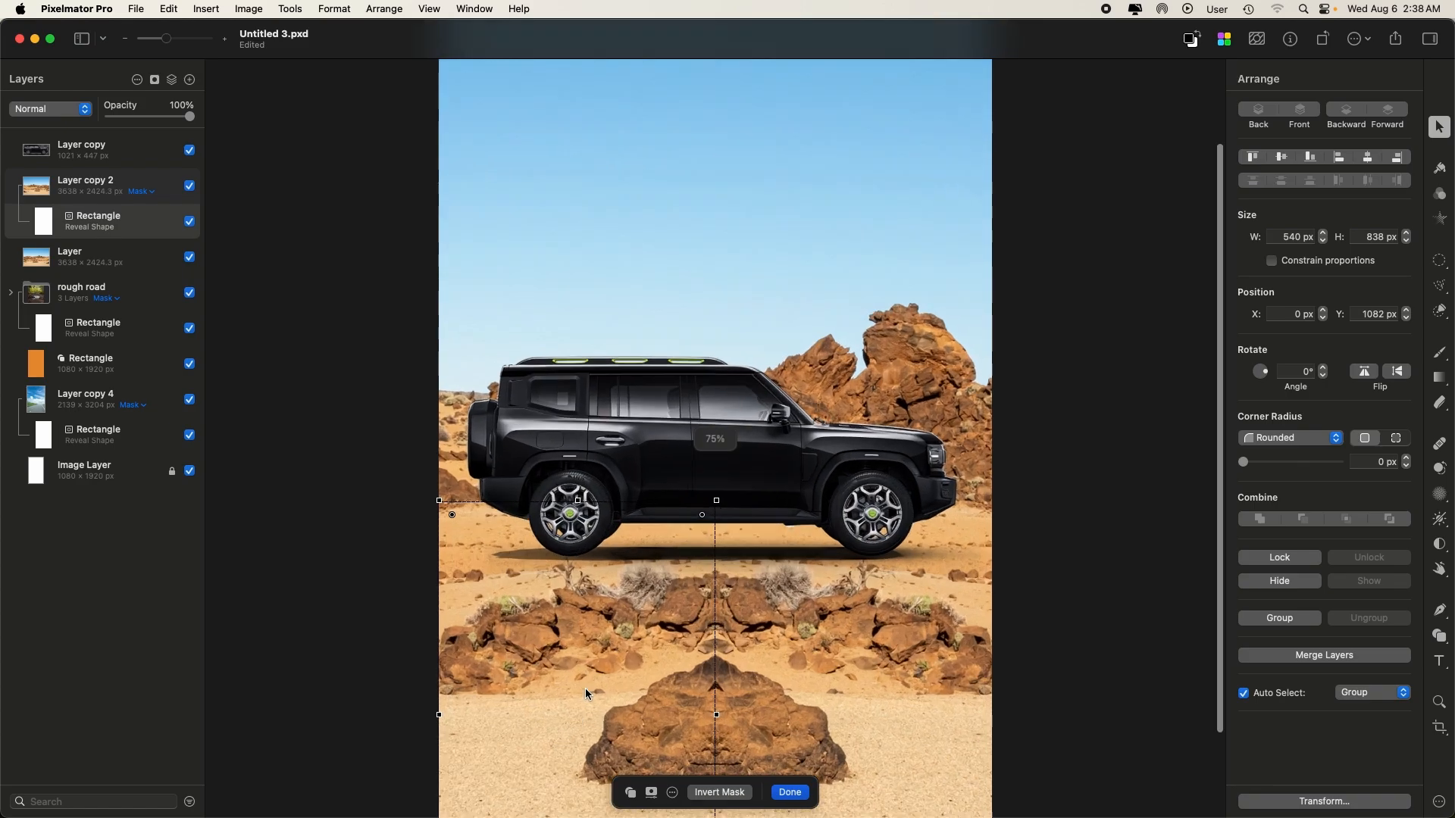
scroll(586, 630, down, 5)
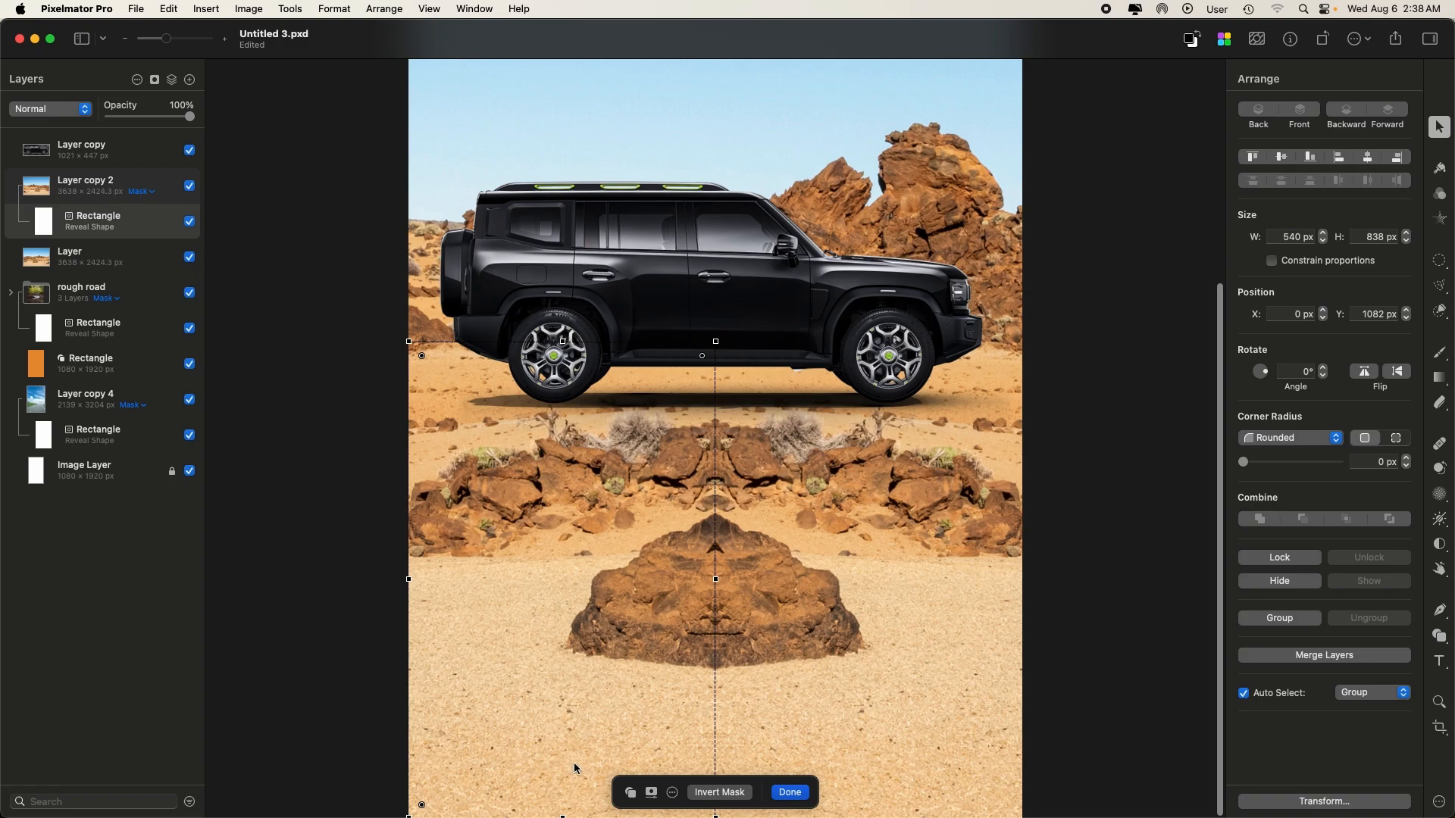
drag(563, 815, 595, 410)
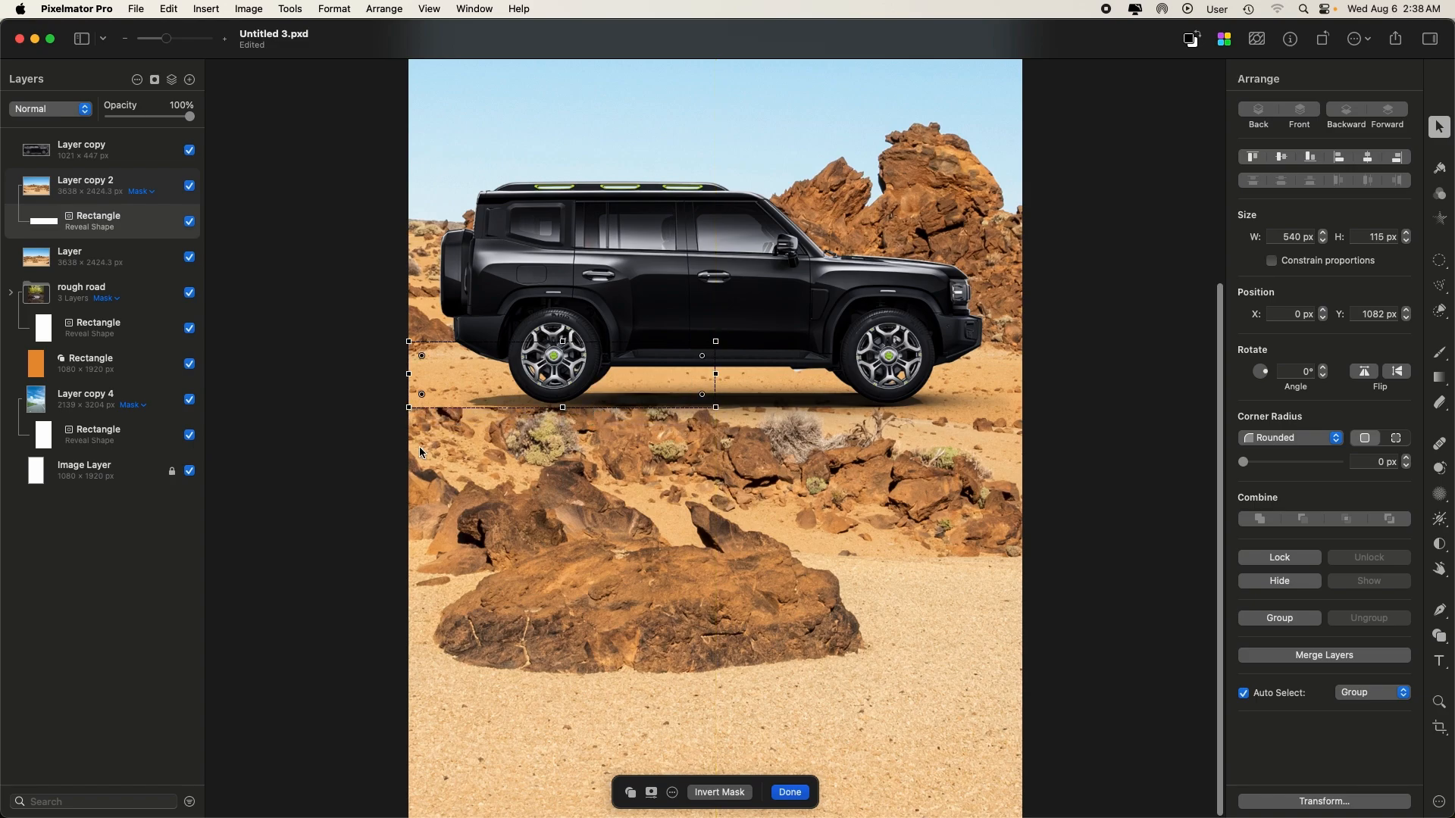
key(Return)
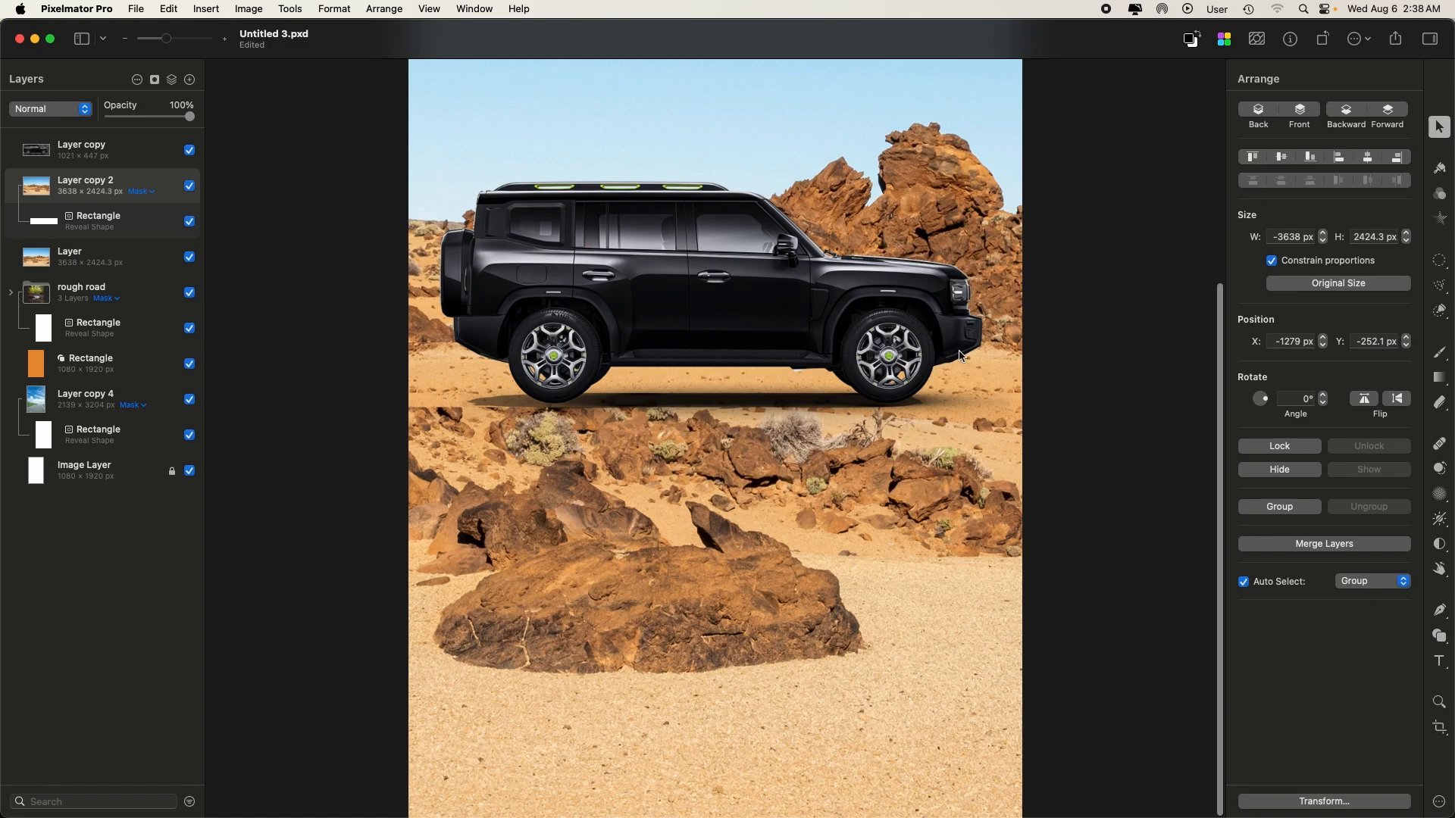
- Blend the masked sand strip's lower edge into the rocks below the rear wheel using a fully soft 84 px eraser
click(1443, 408)
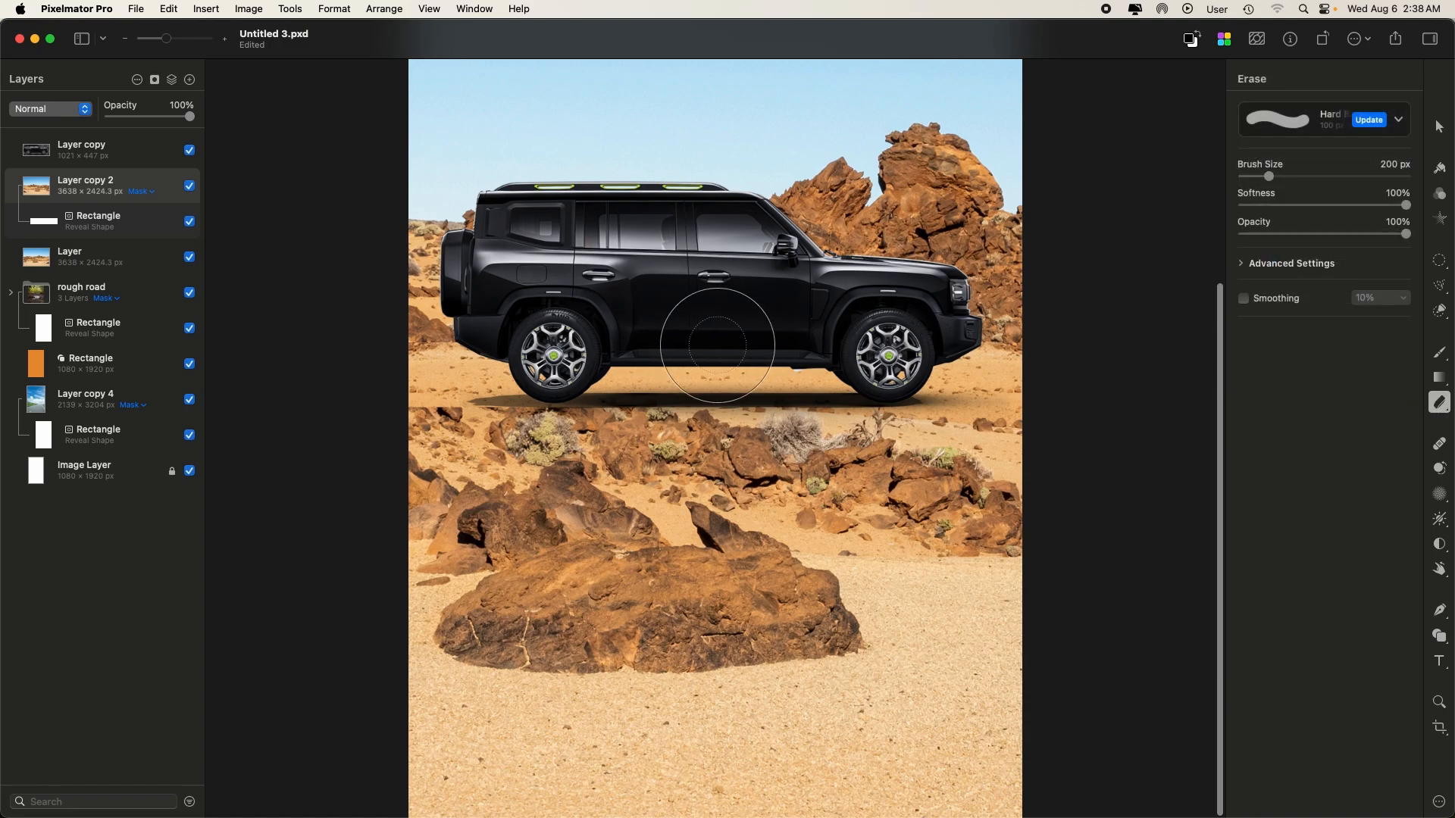
key(super+minus)
key(super+equal)
key(super+equal)
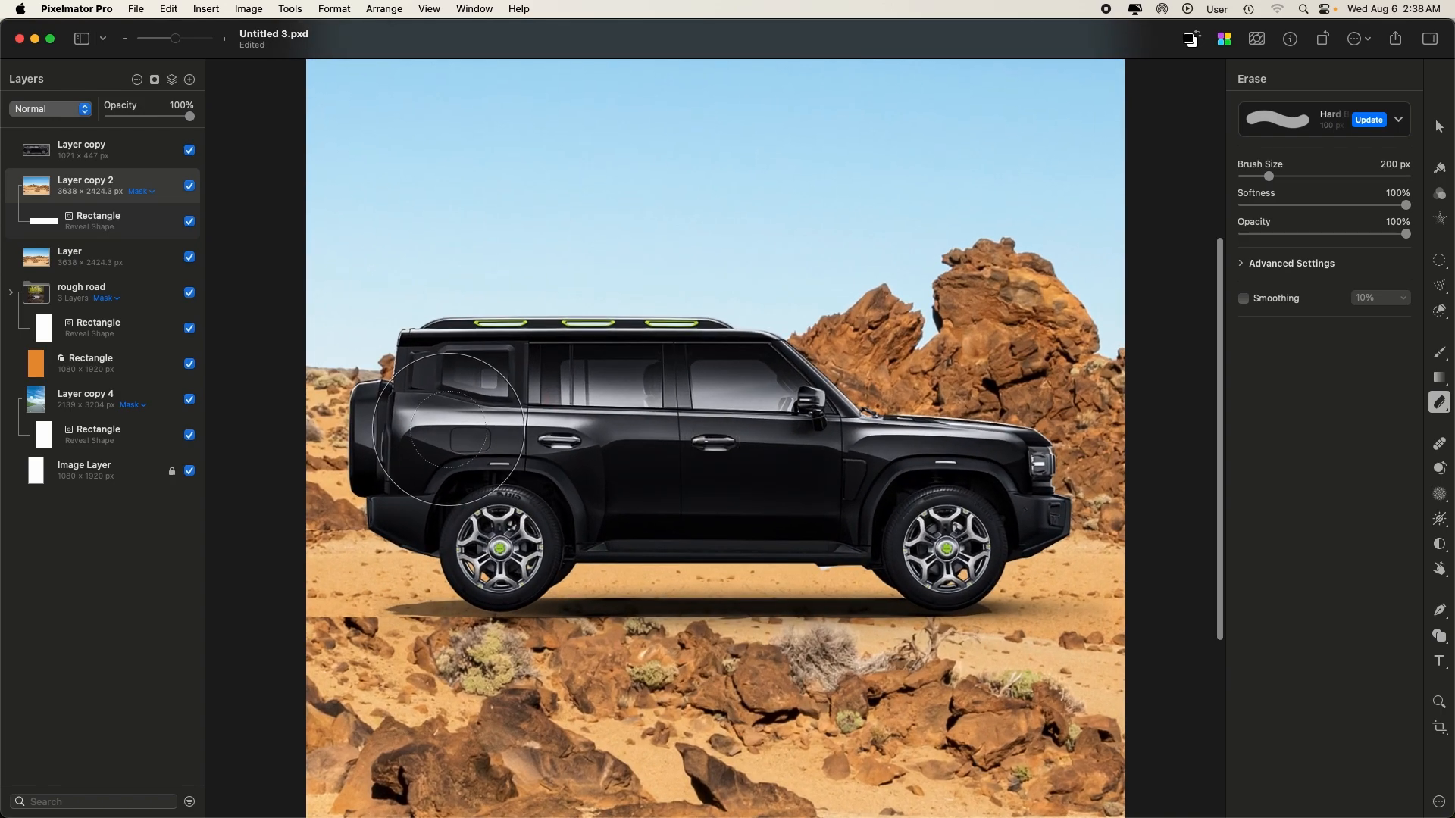
click(453, 431)
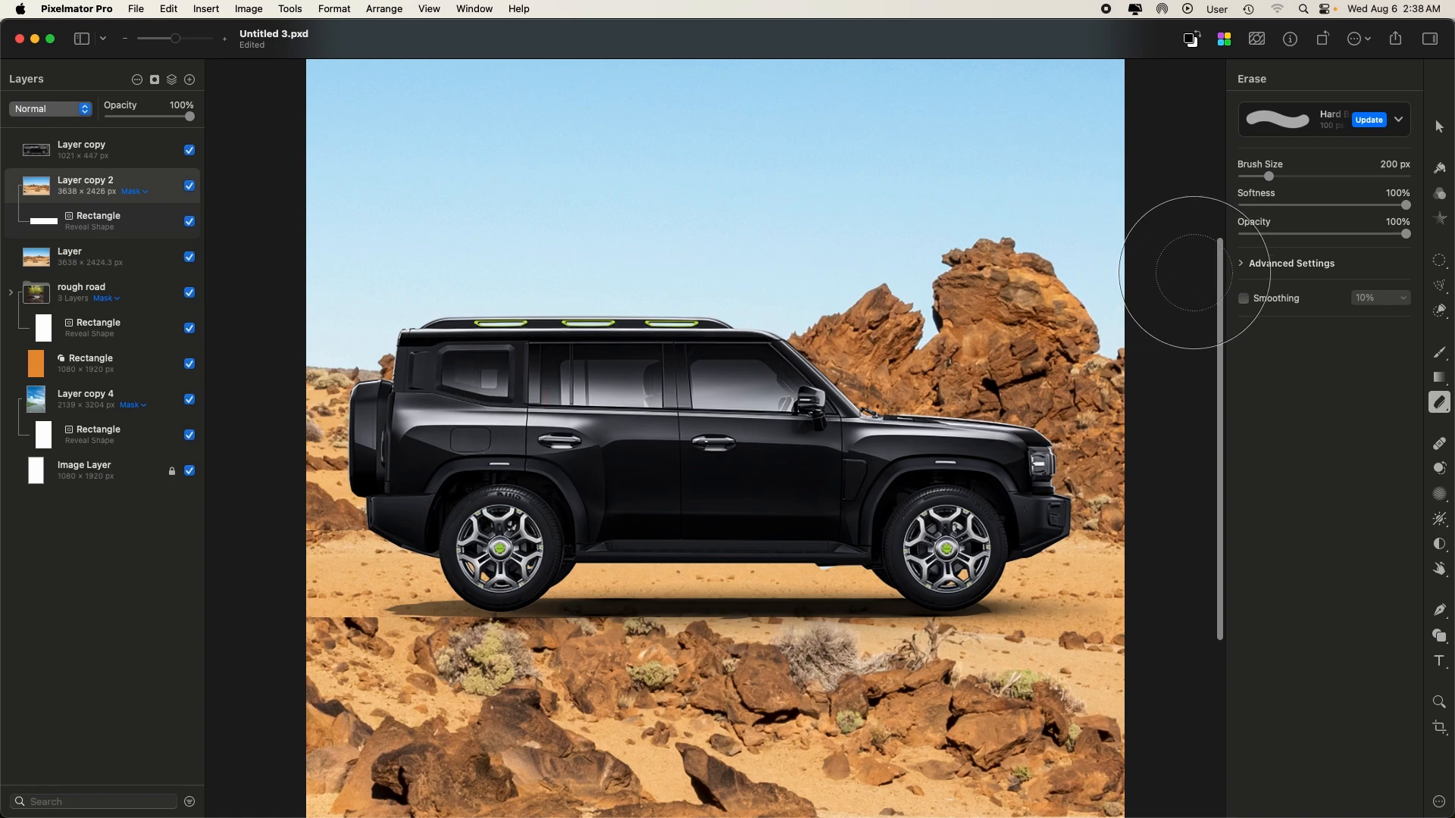
drag(1272, 181, 1259, 180)
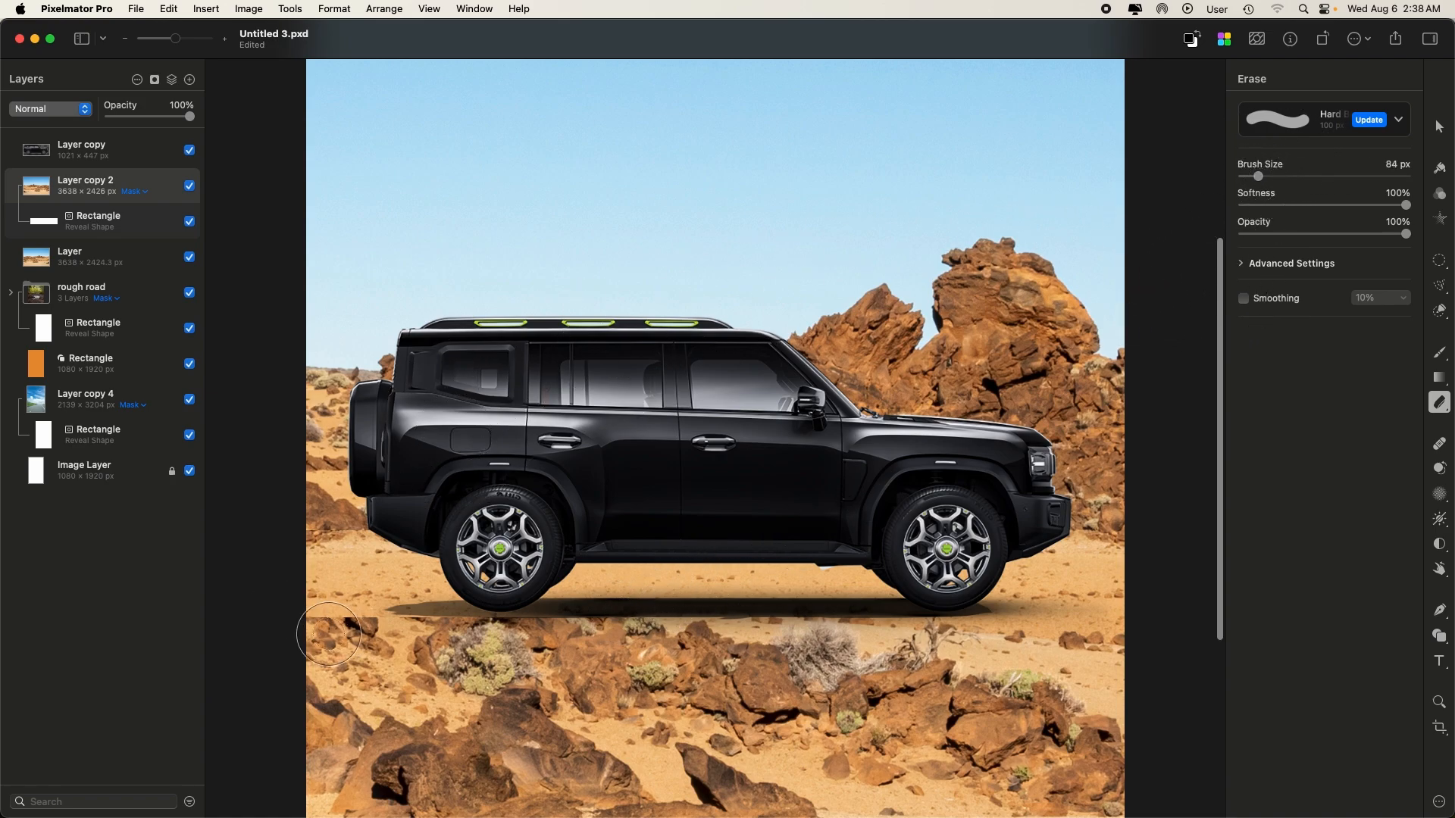
mouse_move(323, 626)
mouse_down()
mouse_move(555, 640)
mouse_move(569, 617)
mouse_move(557, 615)
mouse_move(579, 628)
mouse_move(530, 625)
mouse_move(716, 613)
mouse_move(686, 618)
mouse_move(862, 636)
mouse_move(780, 614)
mouse_move(819, 618)
mouse_move(743, 620)
mouse_move(871, 640)
mouse_move(932, 629)
mouse_move(553, 618)
mouse_move(568, 628)
mouse_up()
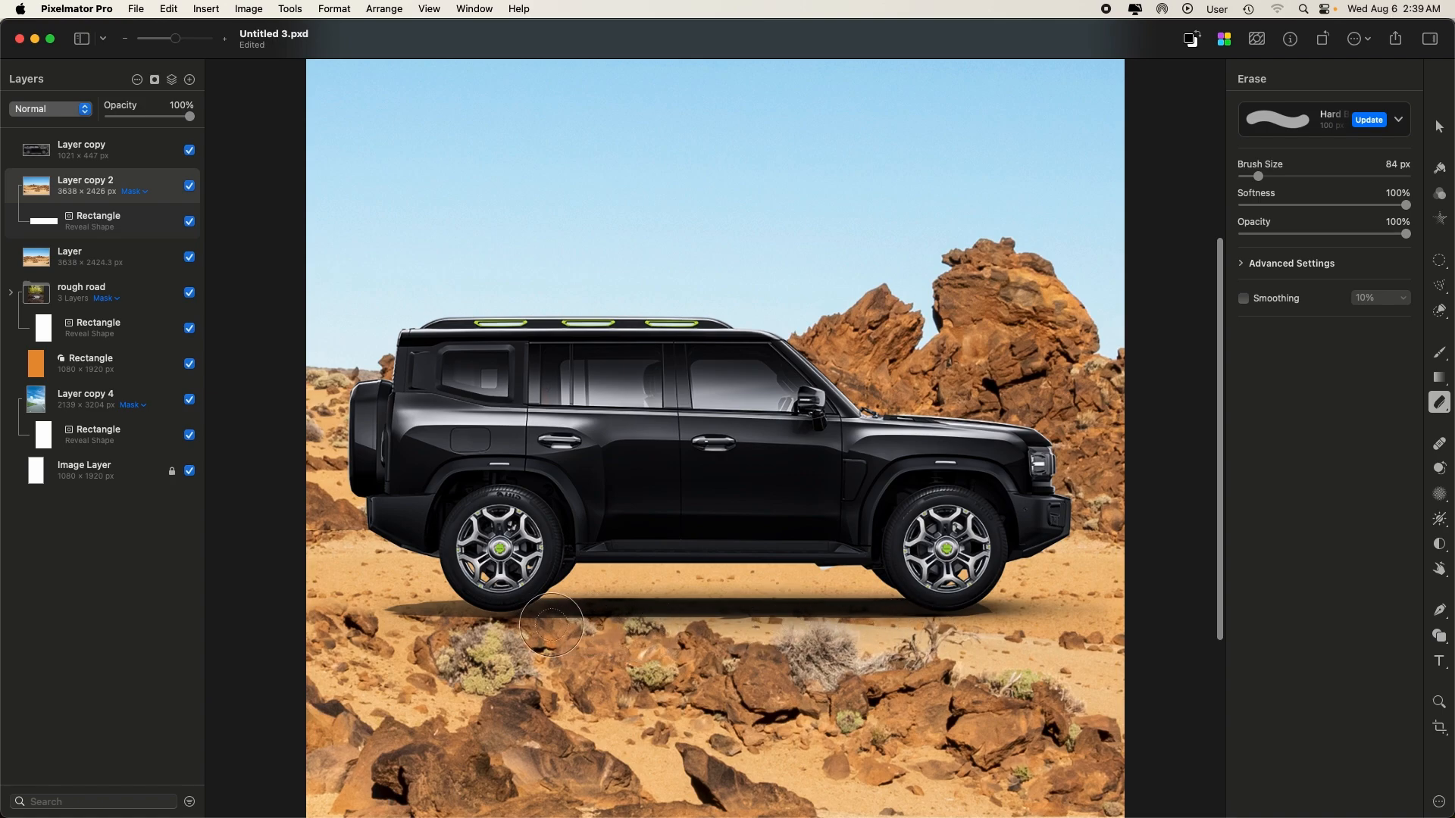
scroll(762, 635, down, 5)
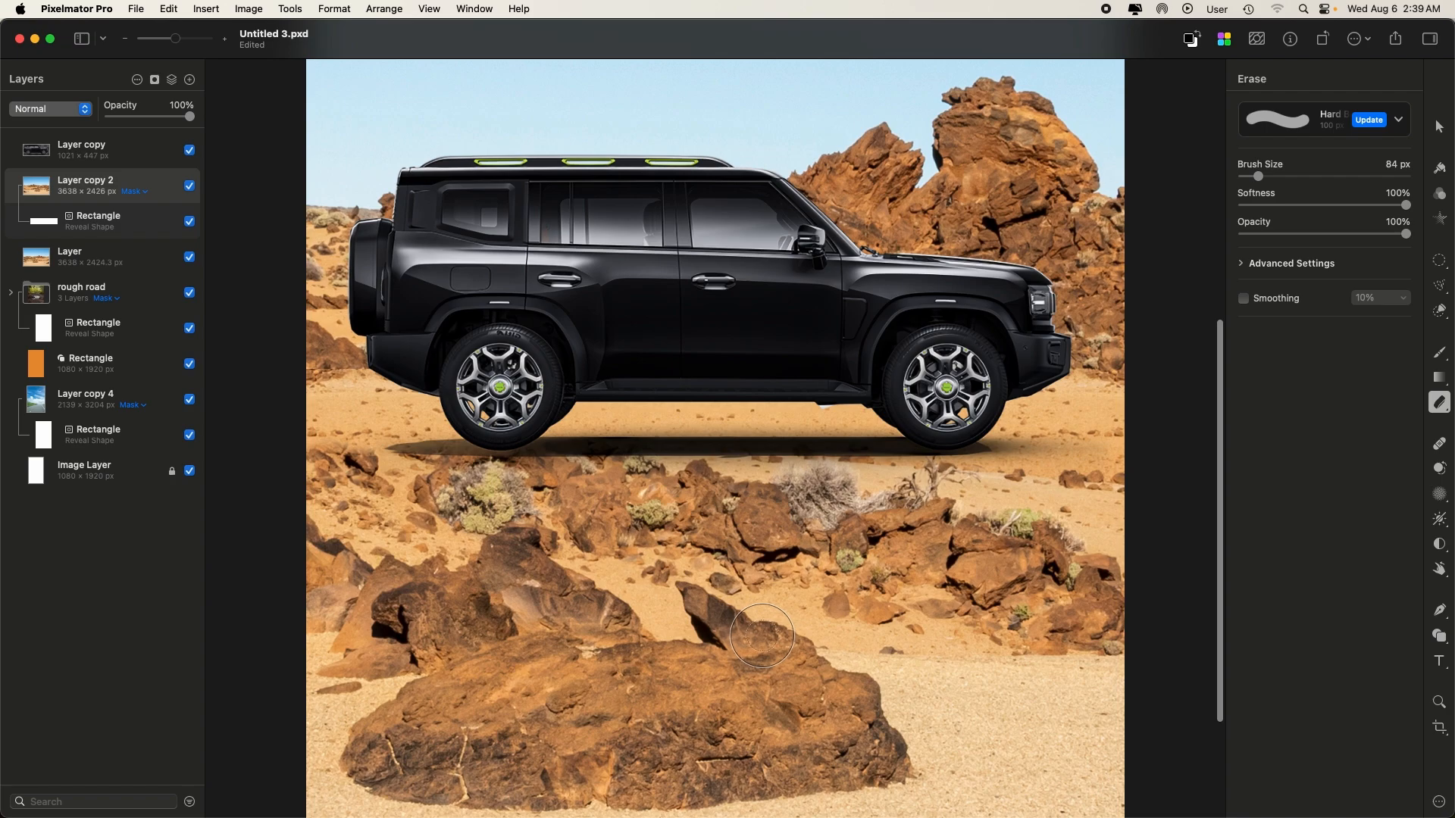
scroll(761, 634, down, 6)
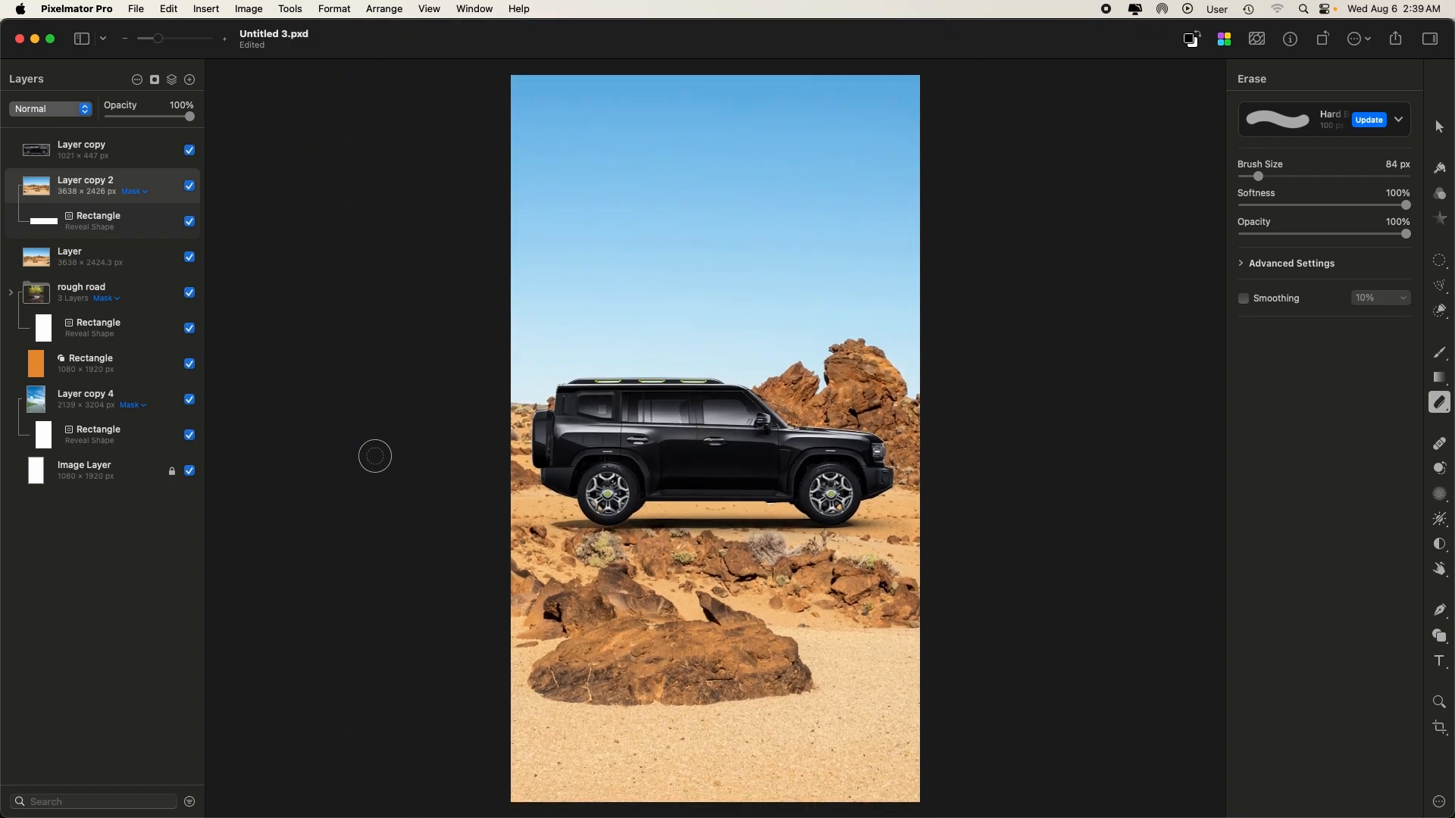
key(v)
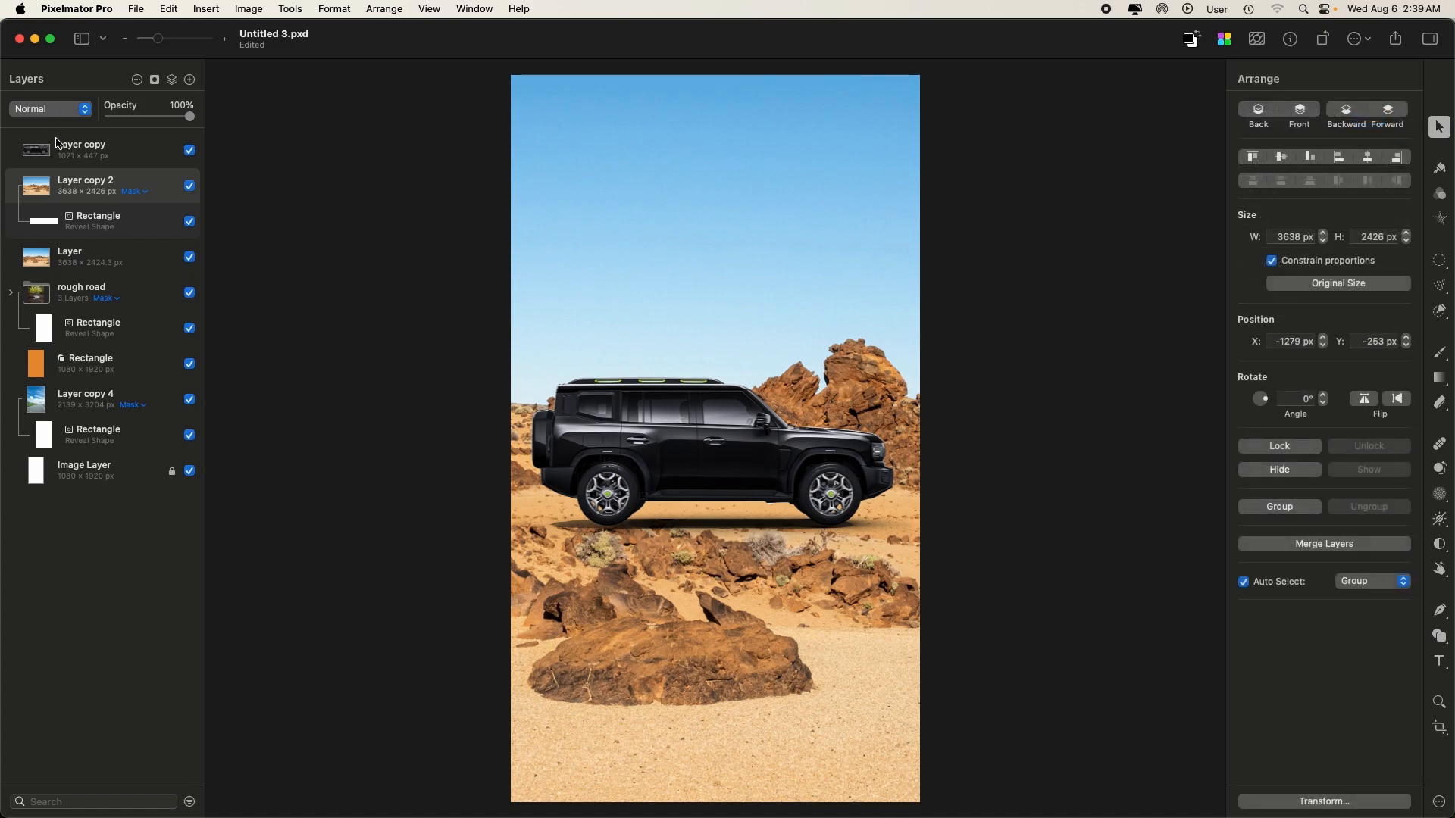
- Hide the rough road group and the paved road layer, and delete the orange rectangle between them
click(189, 295)
click(90, 377)
key(BackSpace)
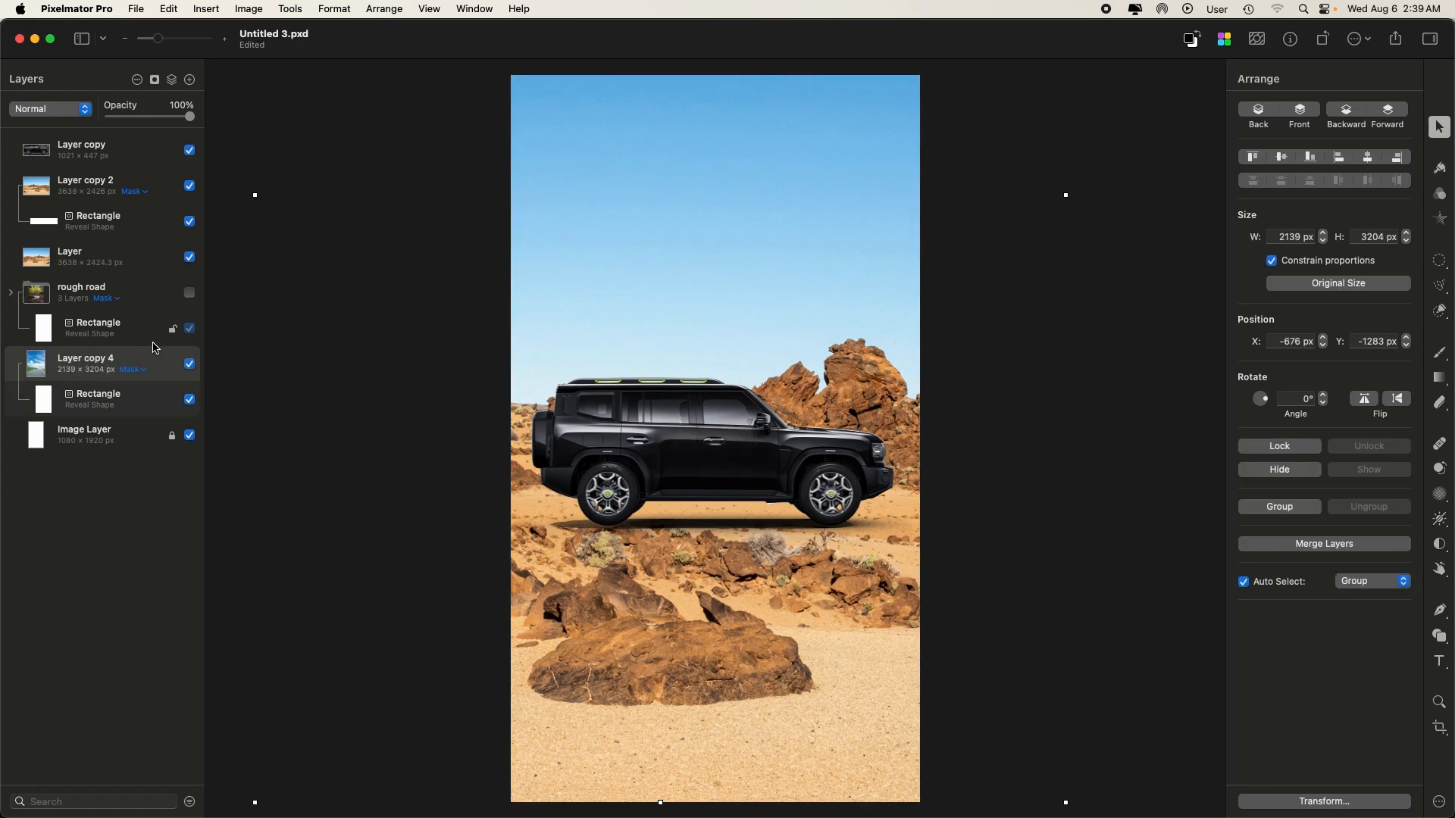
click(190, 365)
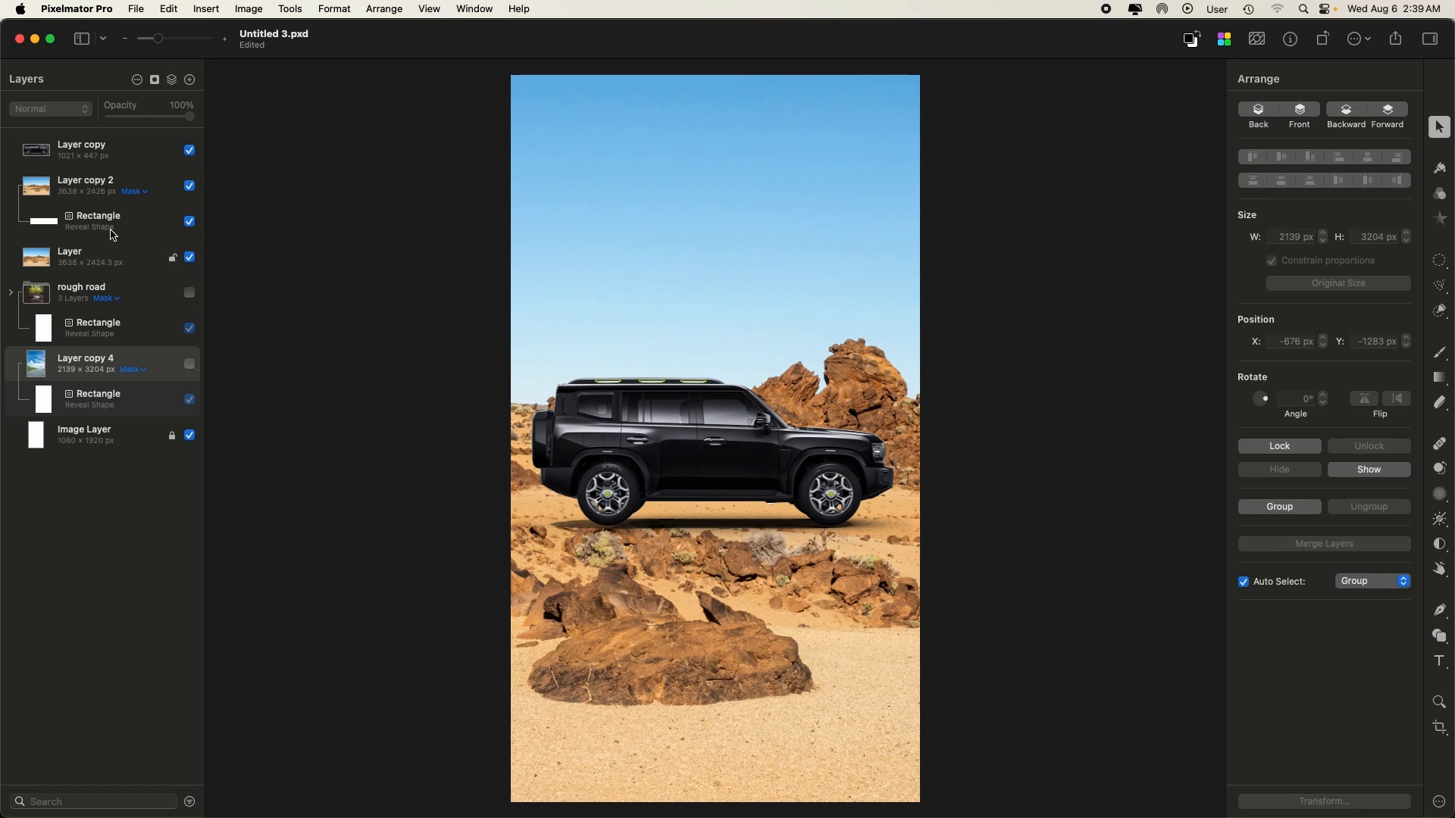
- Group the two desert photo layers and name the group "Scene 3"
click(106, 189)
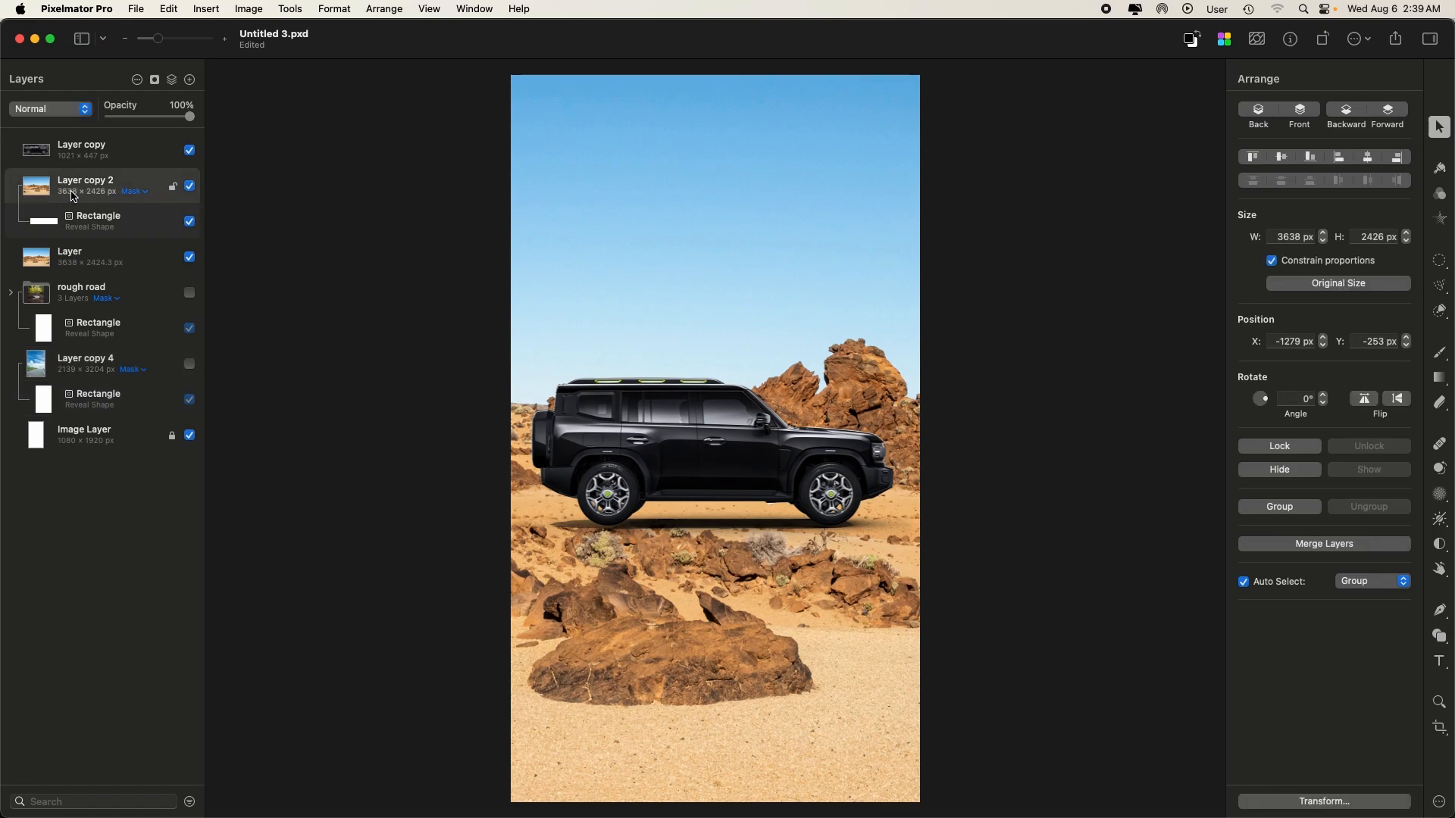
shift+click(102, 262)
key(cmd+g)
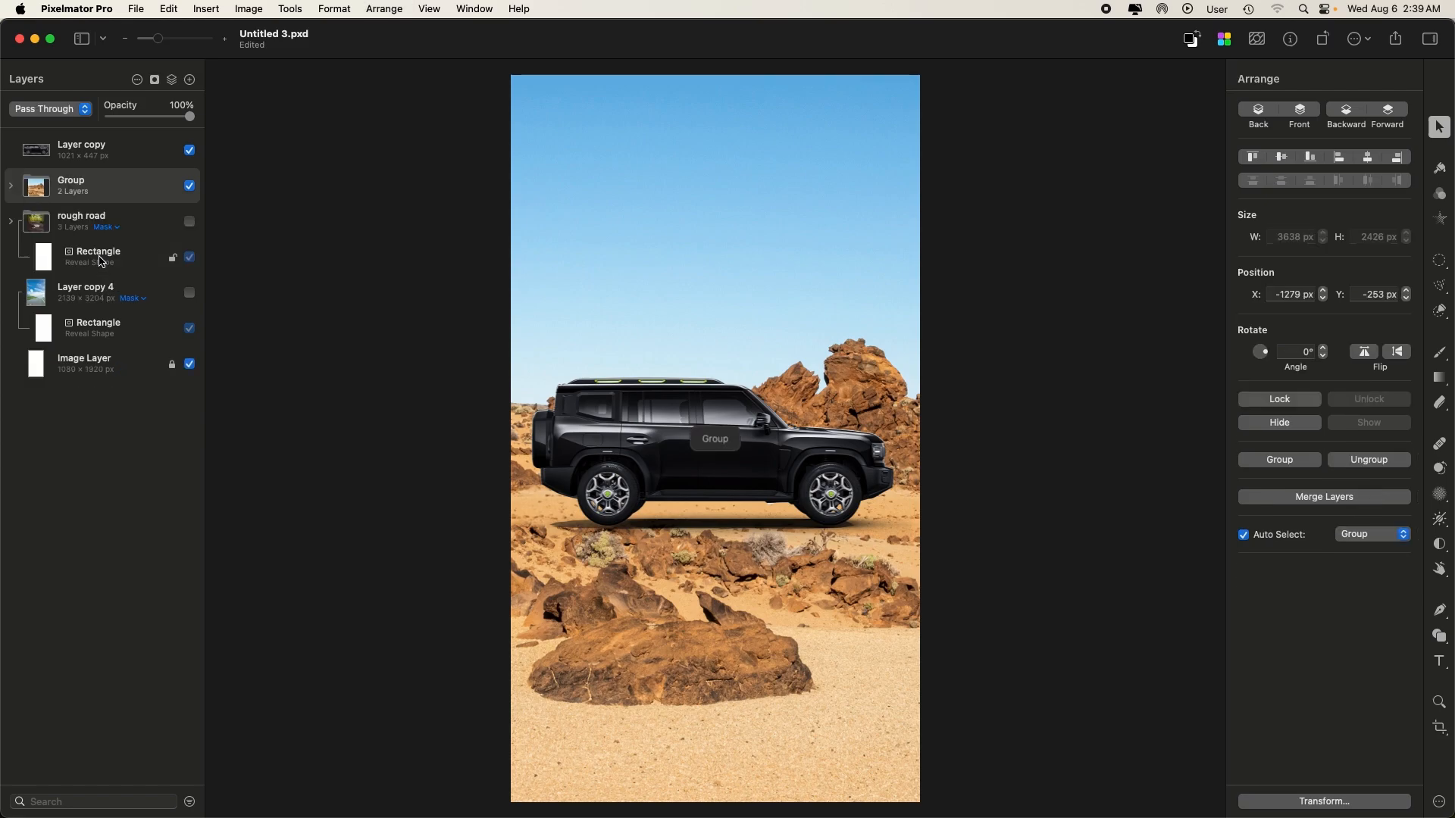
double_click(73, 182)
text(Scene)
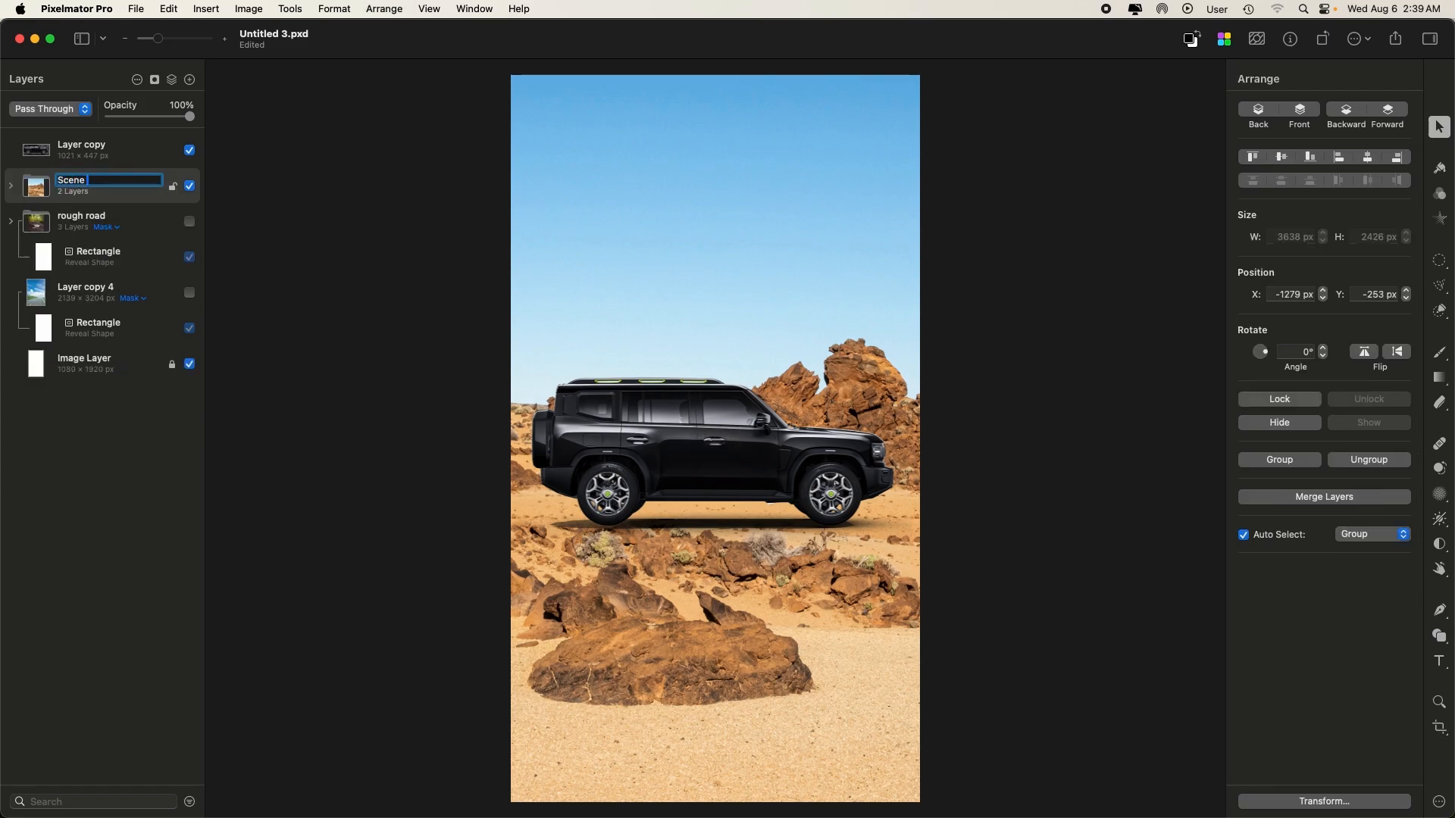
text( 3)
key(Return)
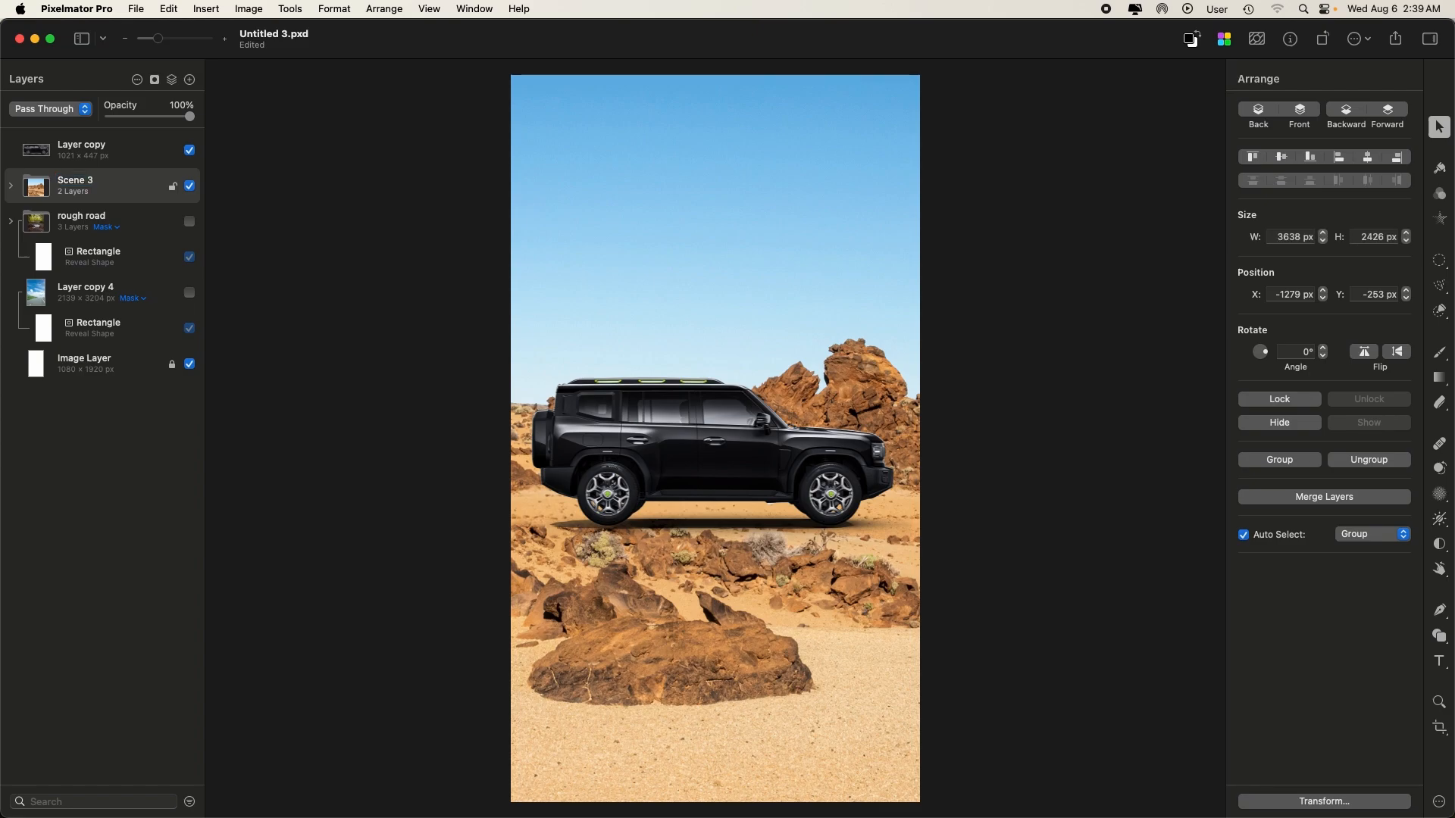
- Rename the rough road group as "Scene 2"
click(72, 219)
double_click(72, 219)
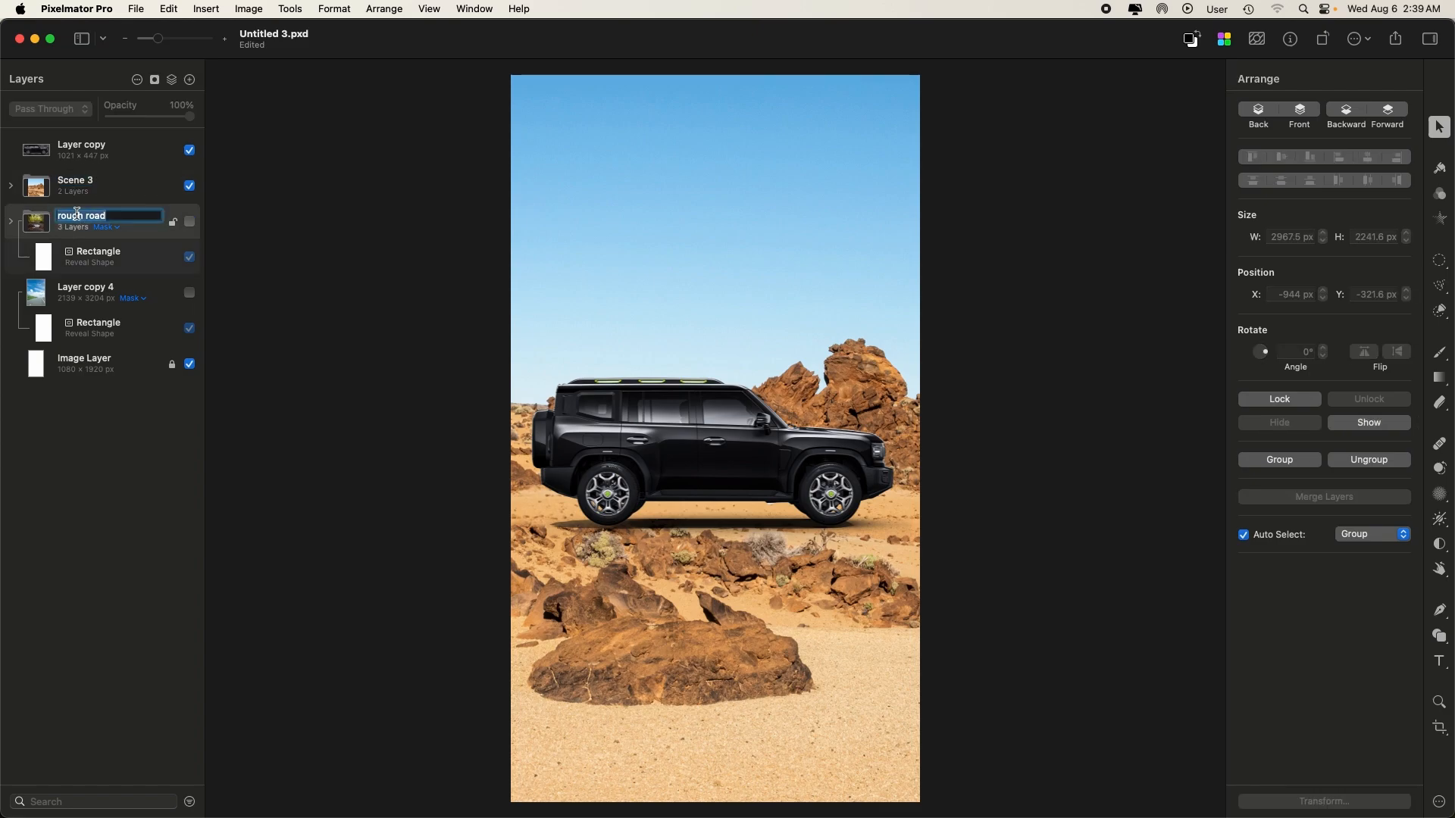
text(Scene 2)
key(Return)
- Put the paved road layer in a group named "Scene 1" and hide that group
click(90, 289)
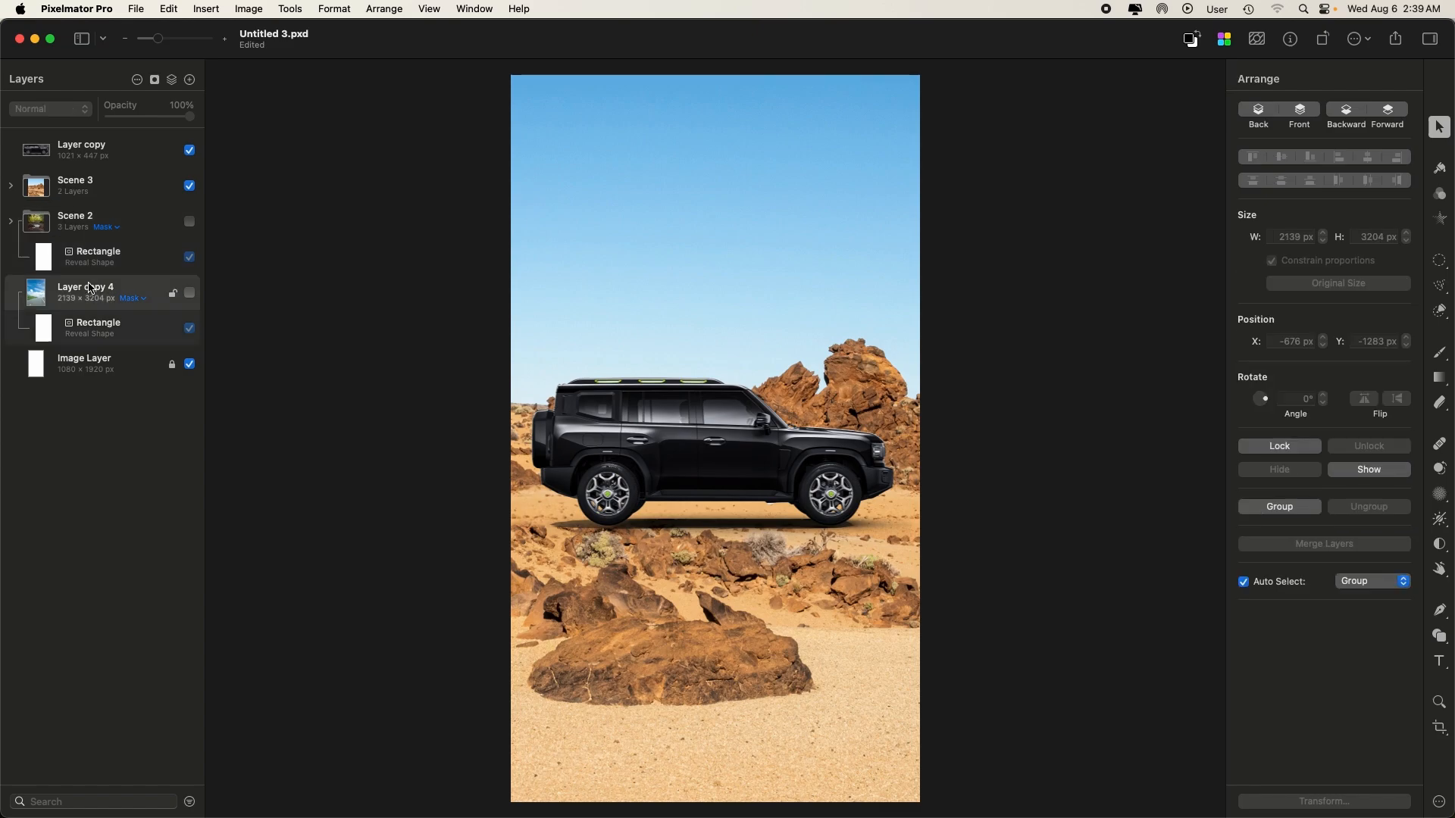
key(super+g)
double_click(76, 288)
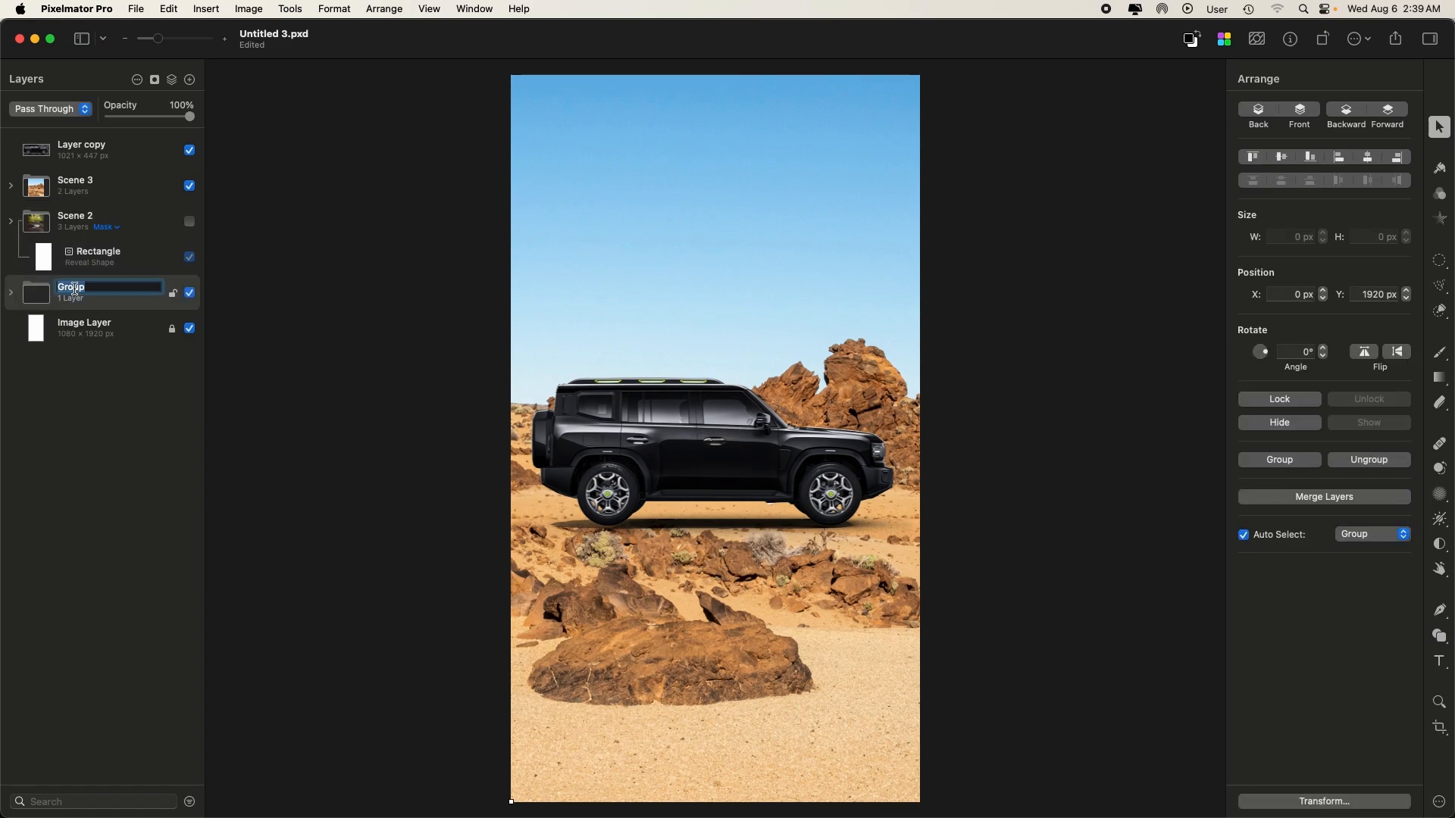
text(Scene 1)
key(Return)
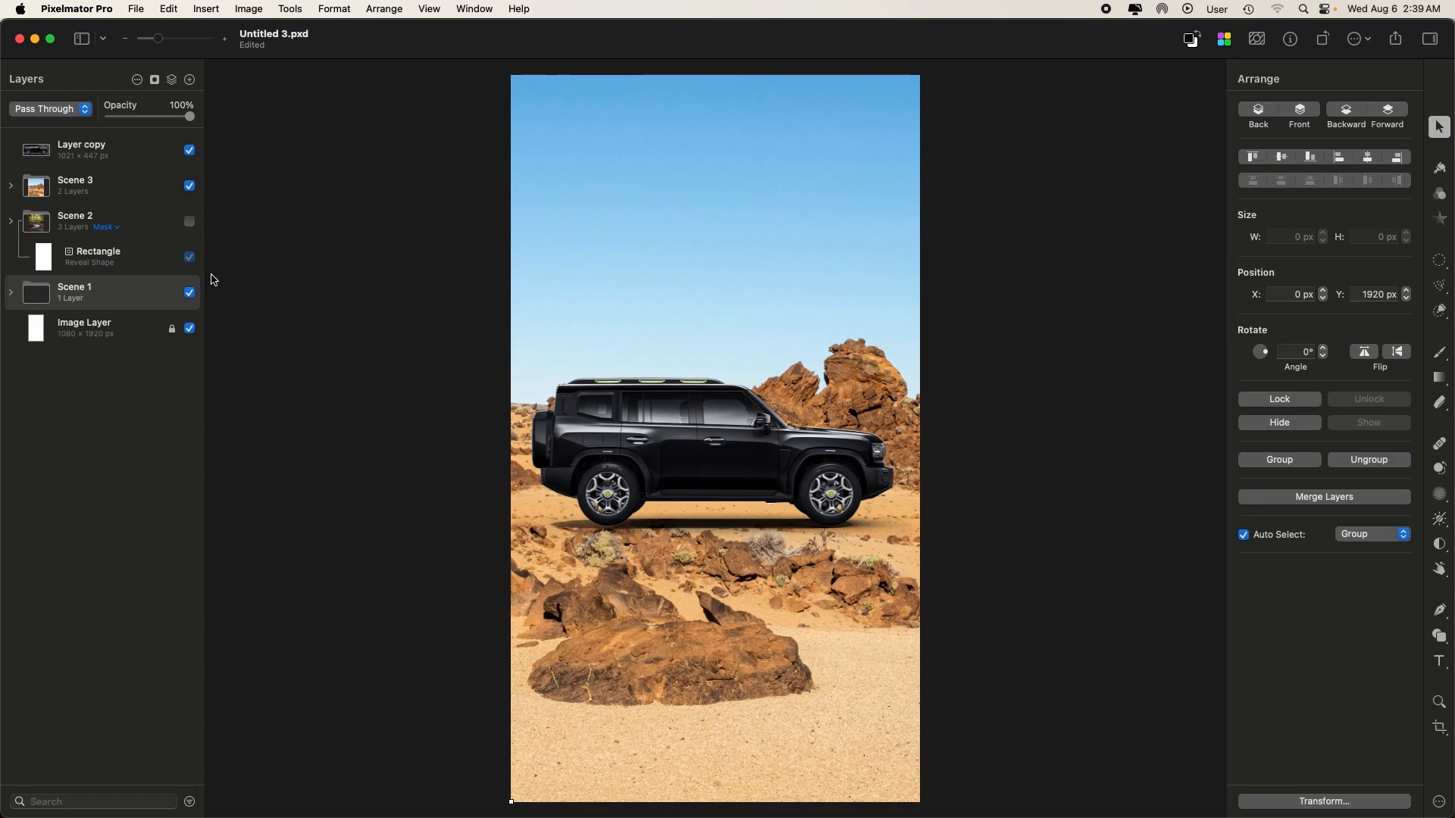
click(189, 293)
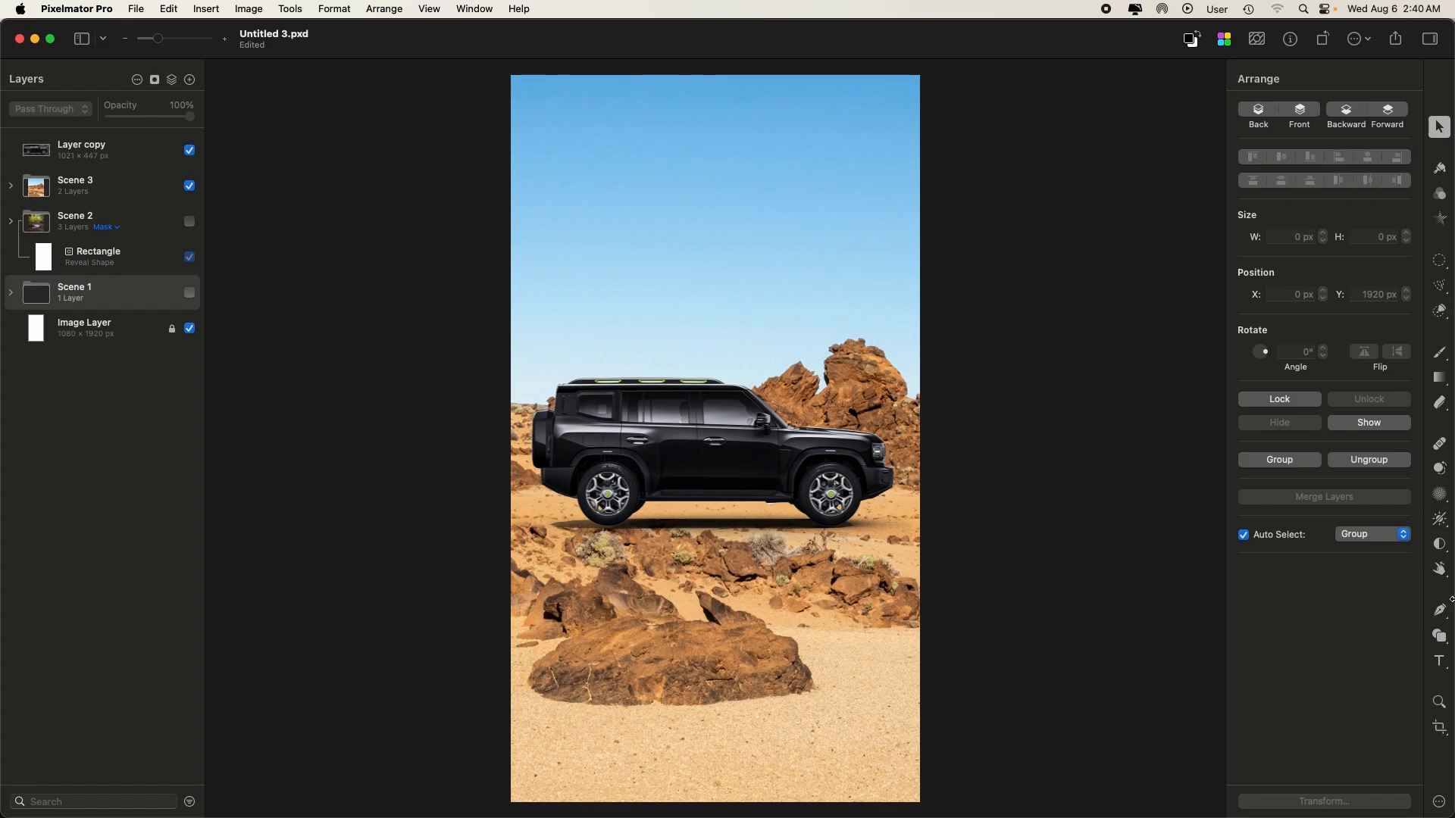
click(1440, 660)
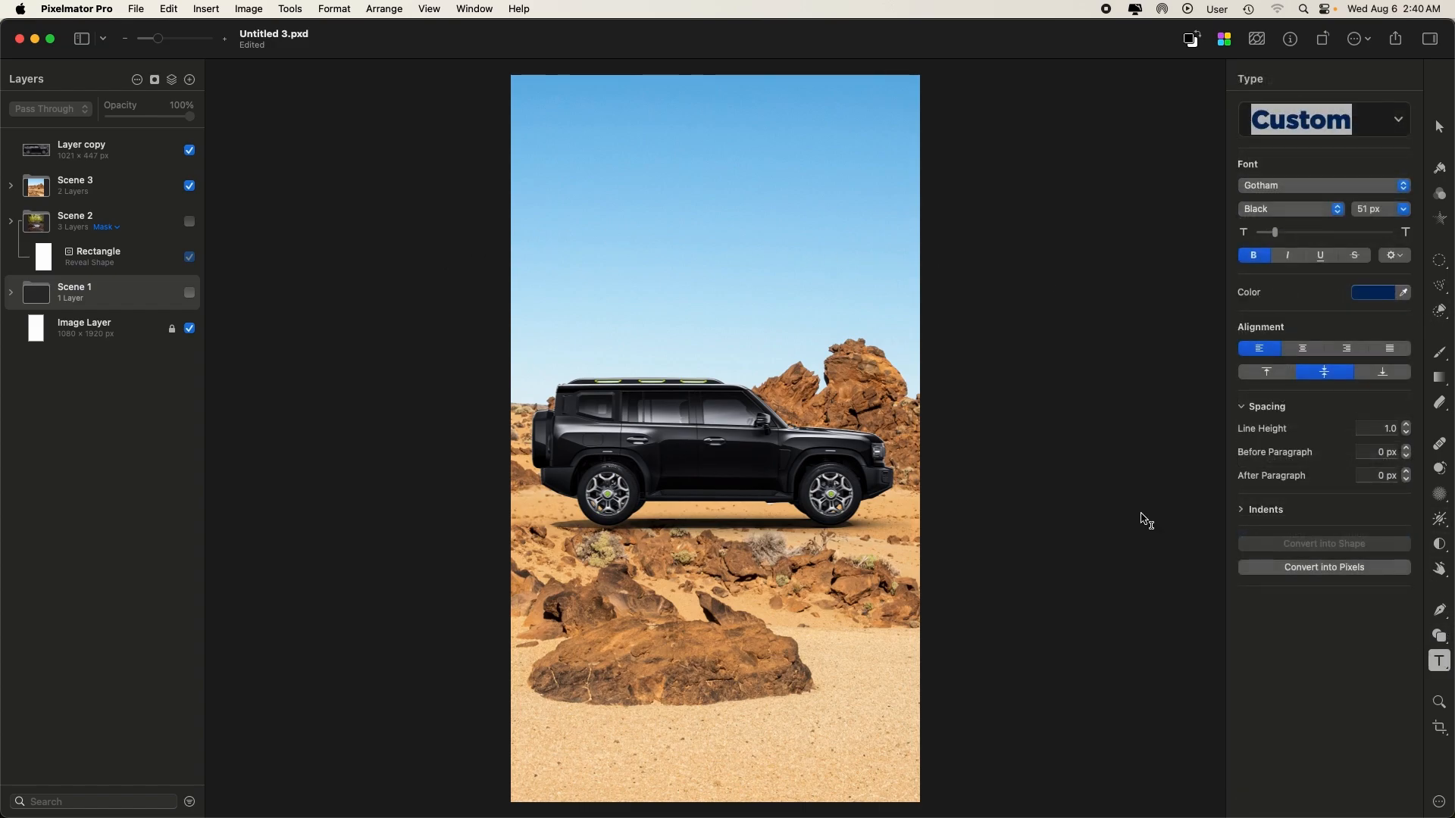
click(546, 184)
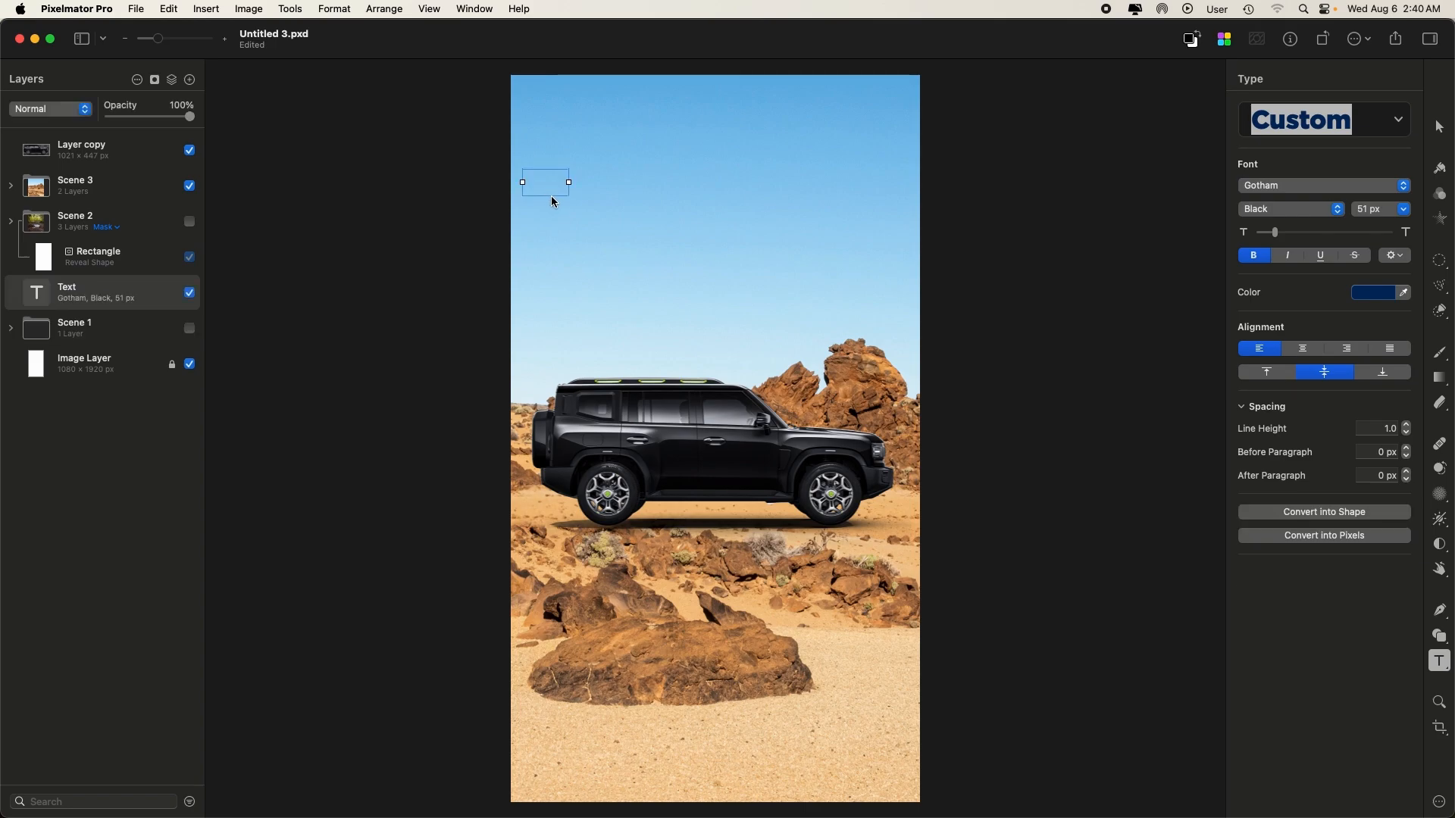
key(Escape)
key(e)
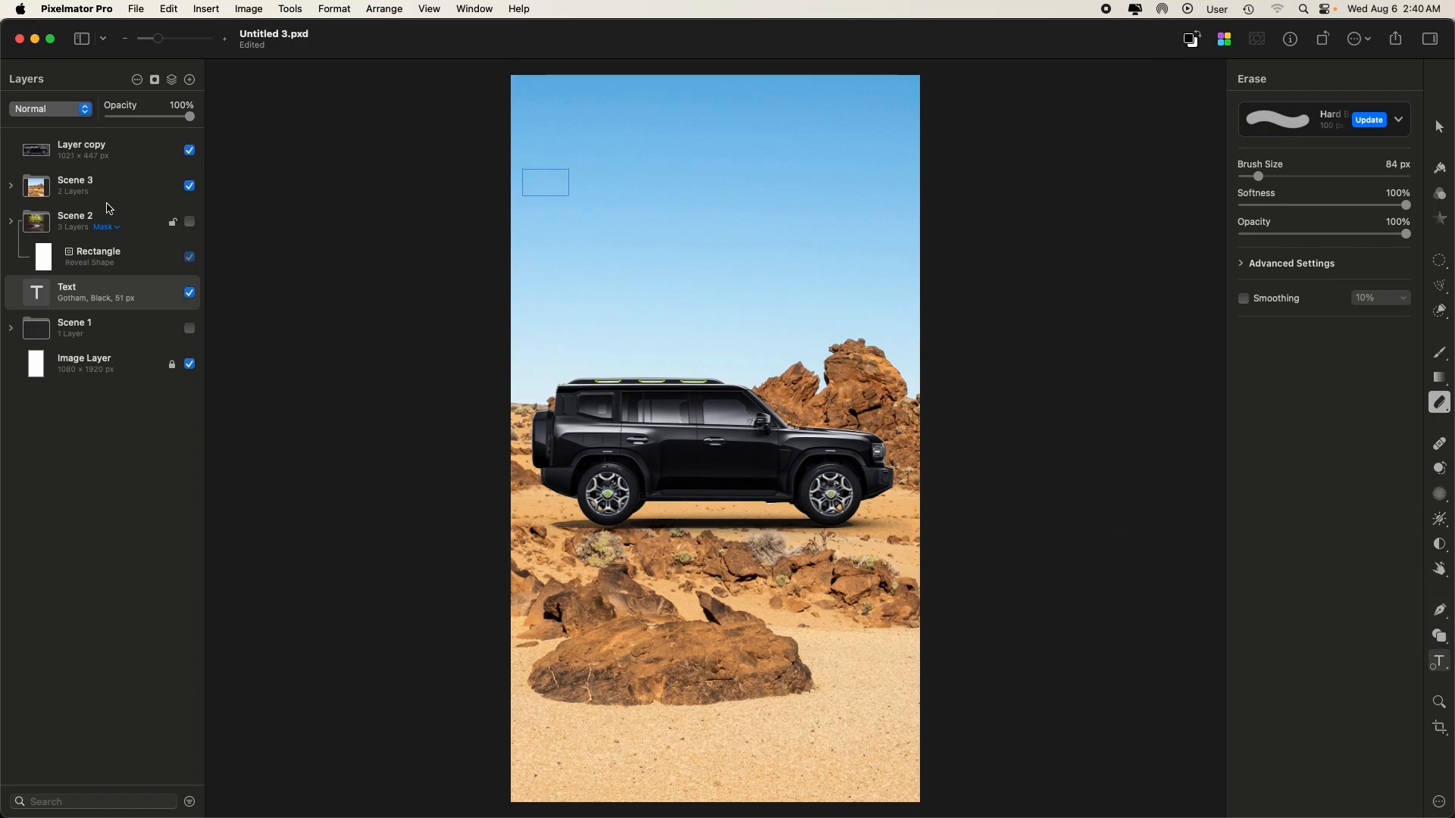
key(BackSpace)
key(super+z)
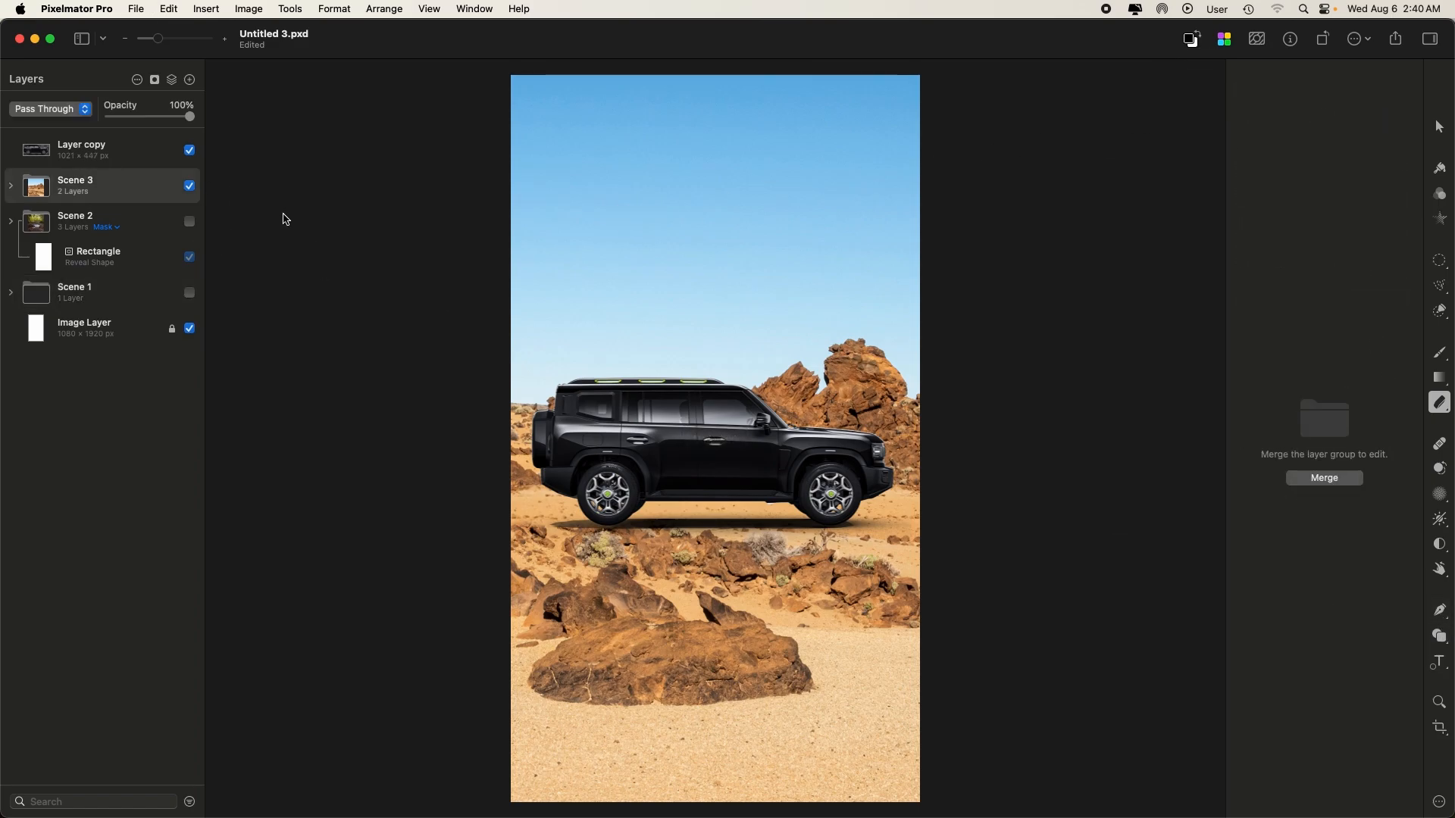
click(127, 153)
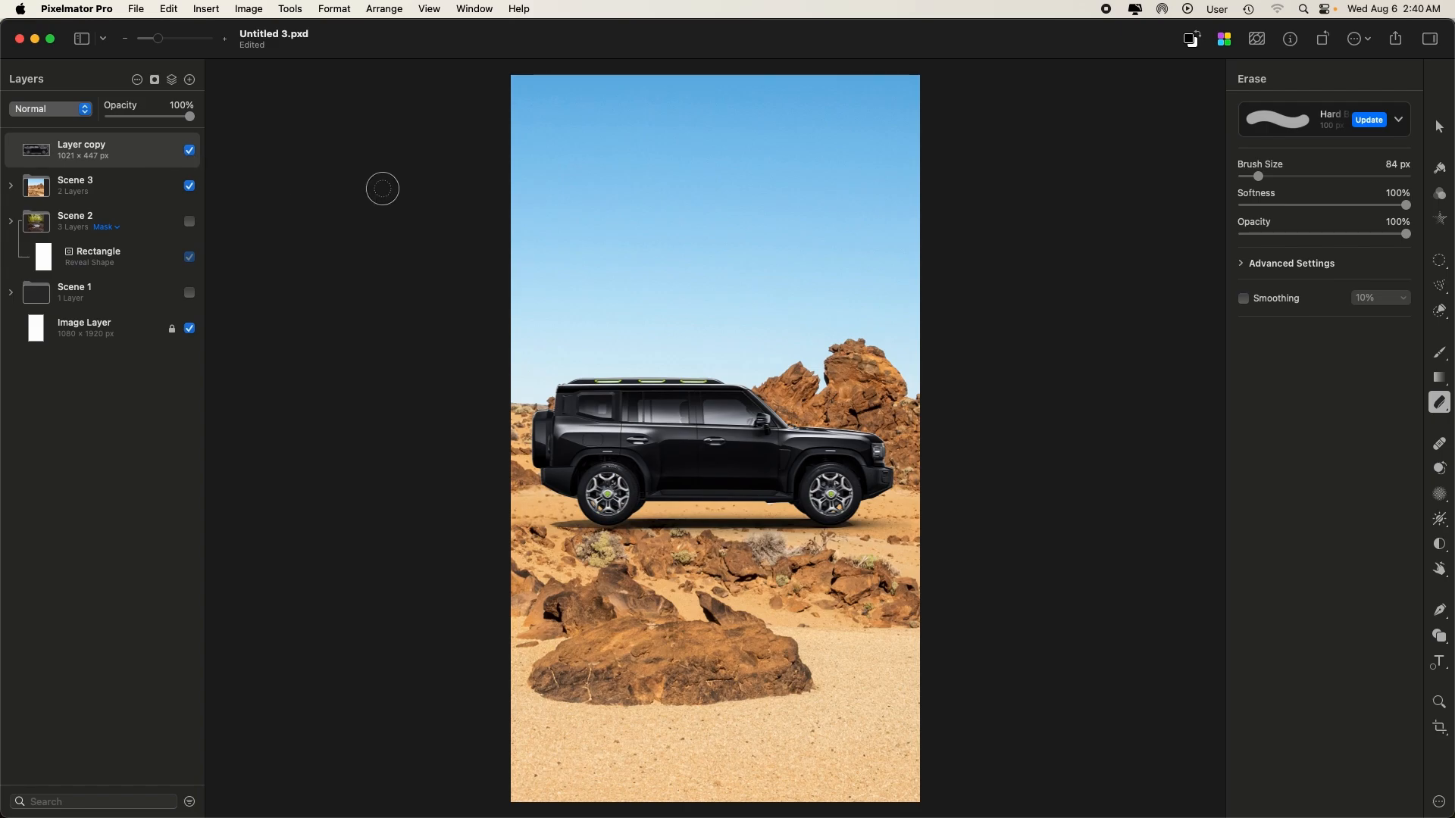
key(t)
click(585, 160)
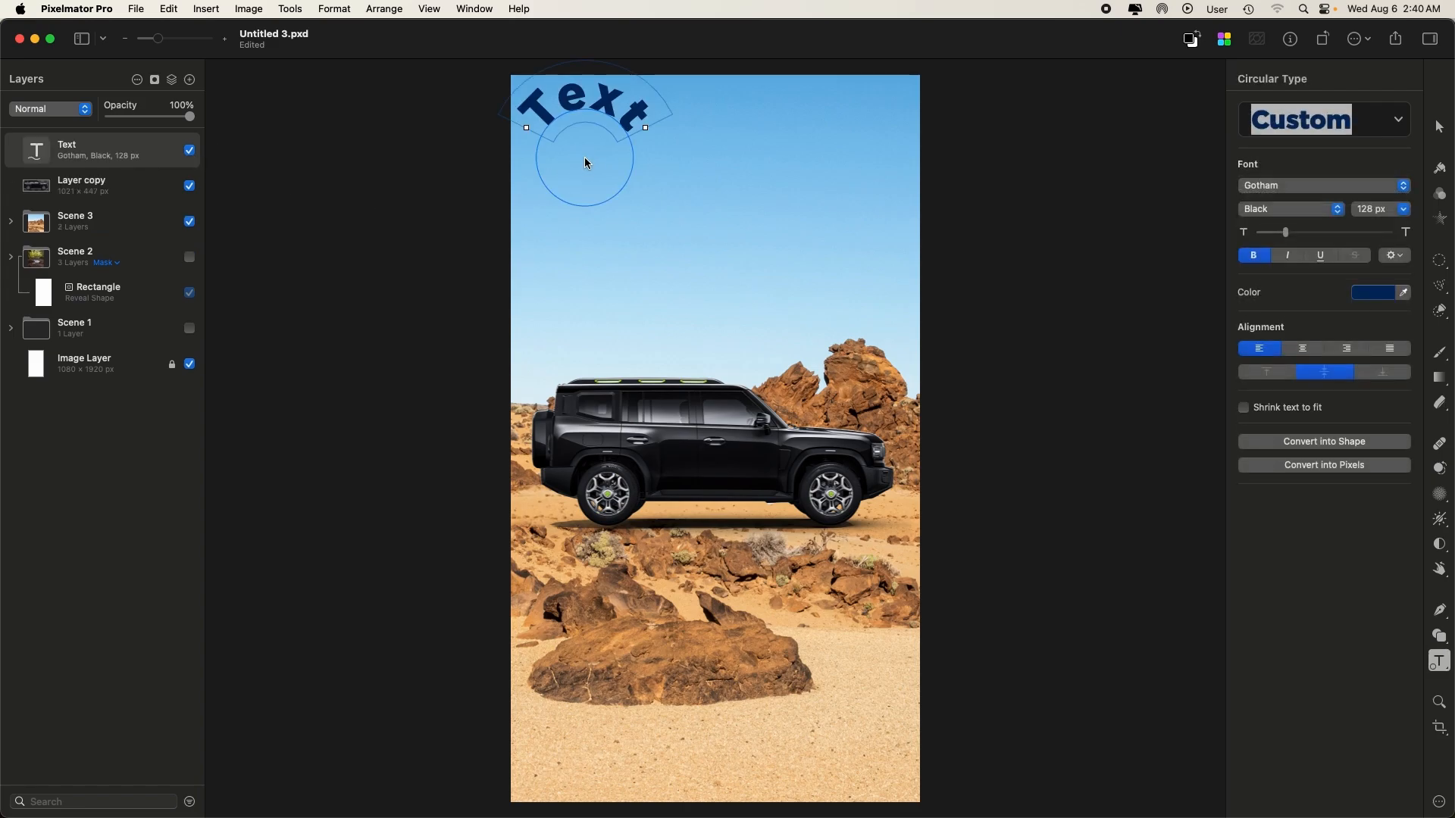
key(super+z)
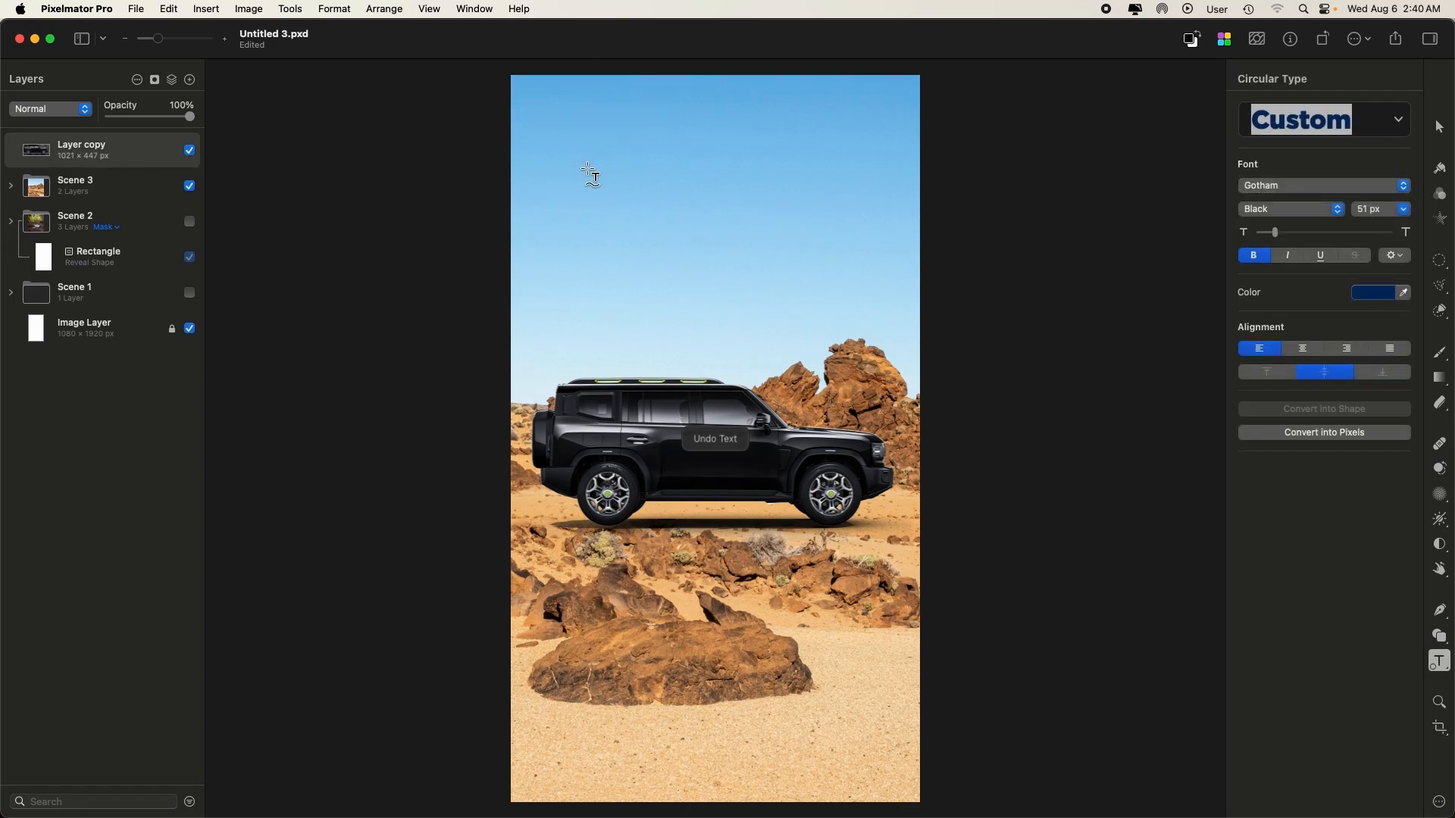
key(v)
click(551, 179)
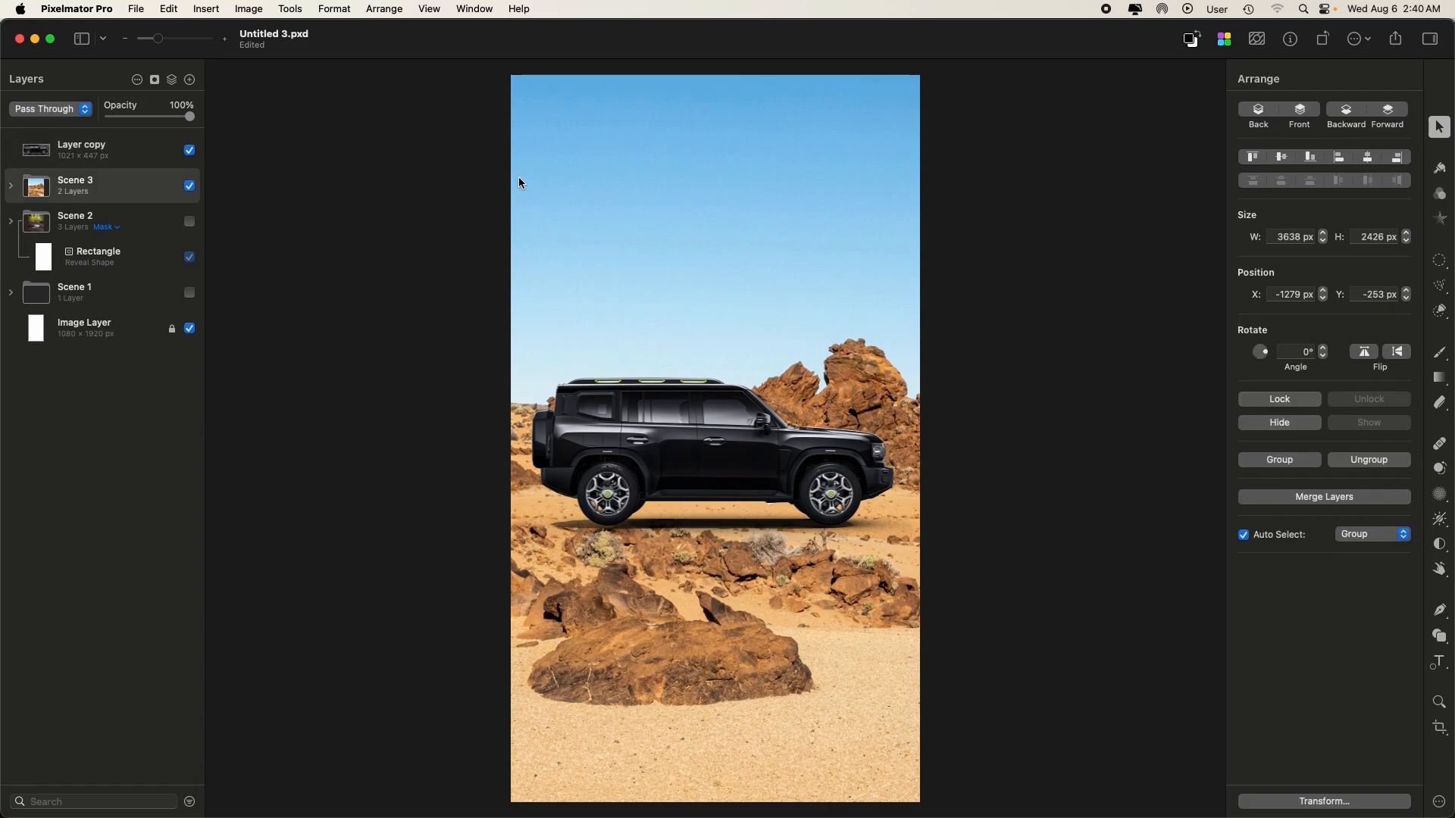
key(t)
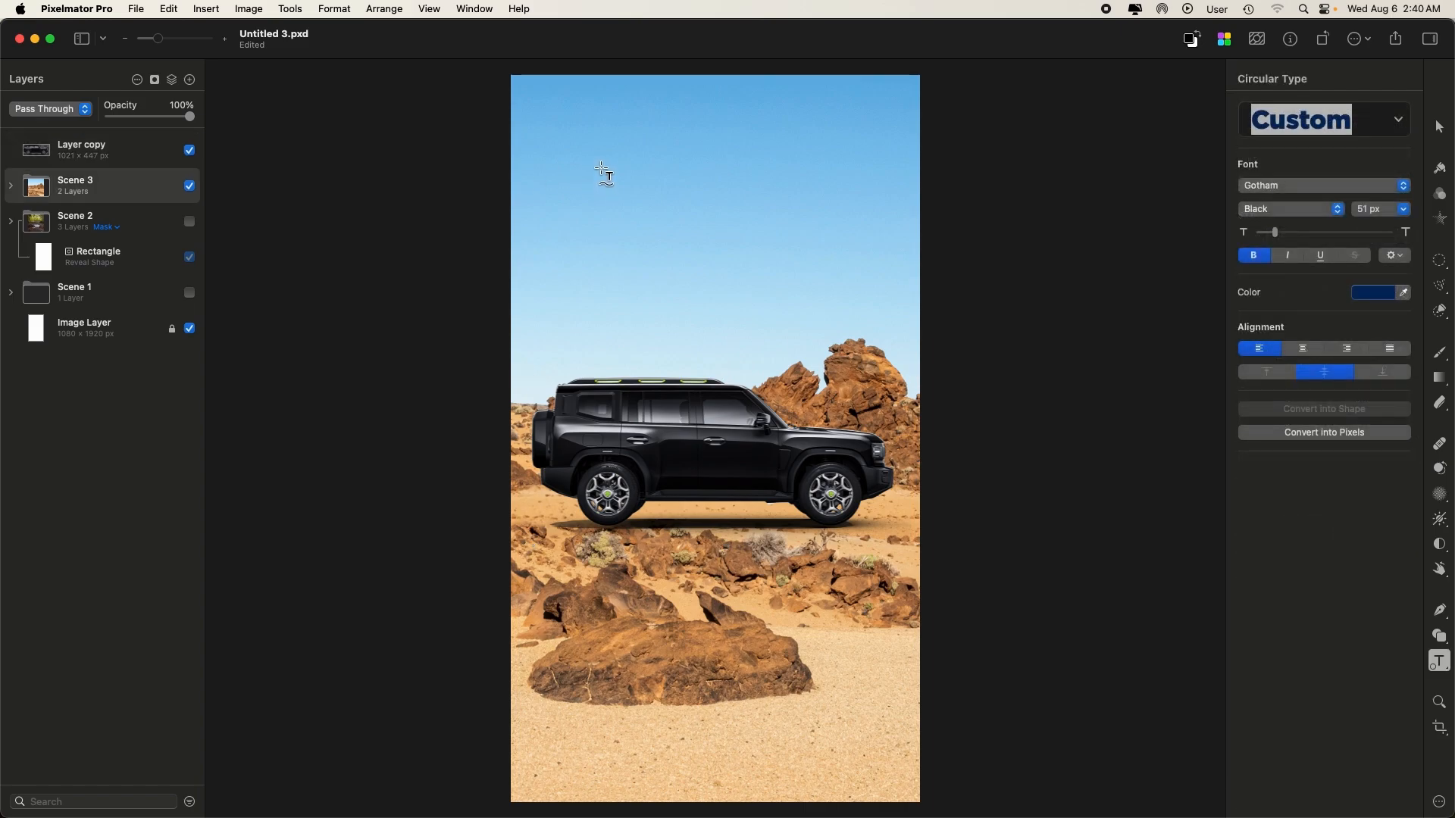
click(602, 172)
key(super+z)
- Hide the Scene 3 group and add a regular text layer directly above the white Image Layer, over the car
click(85, 342)
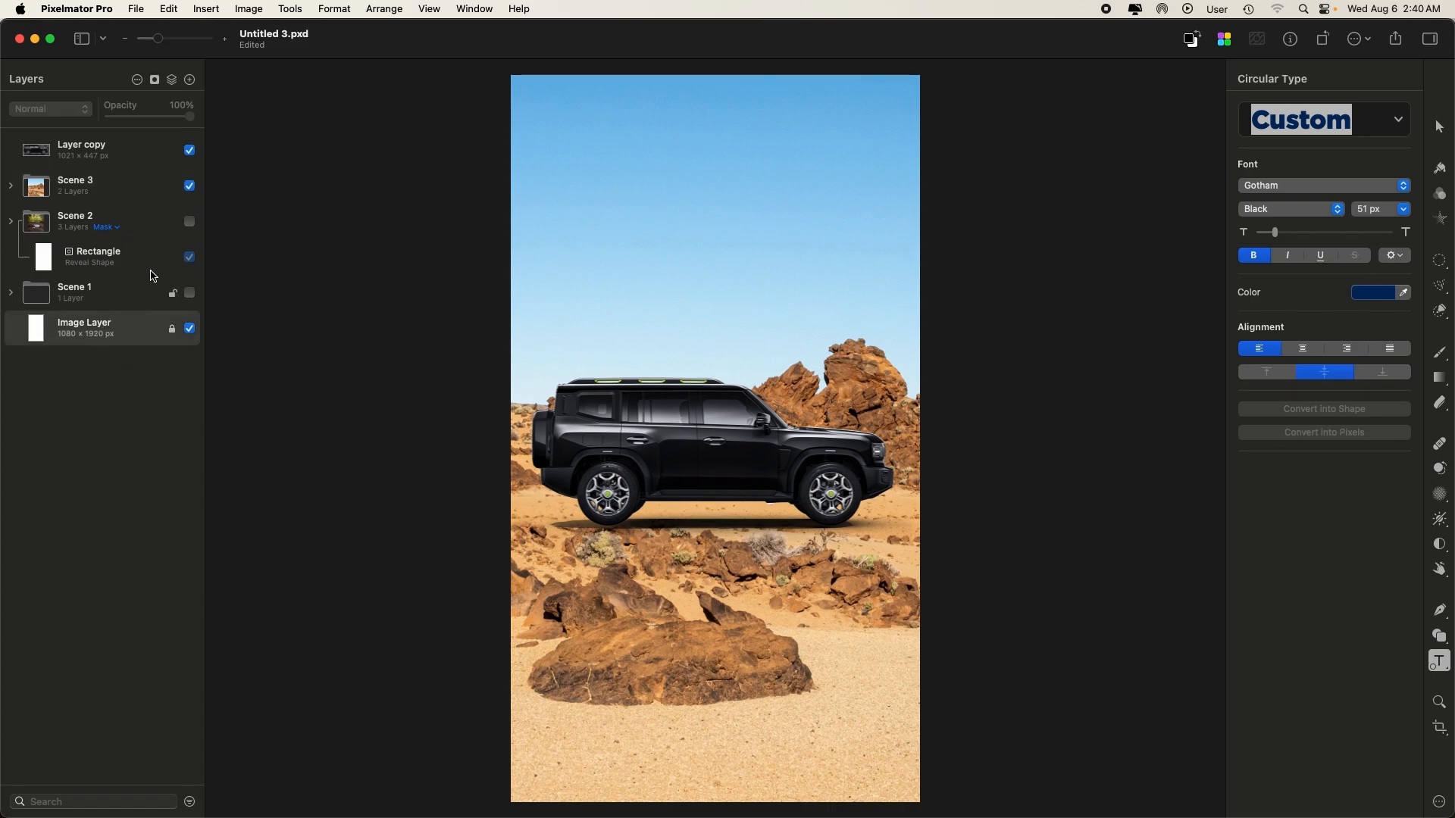
click(190, 186)
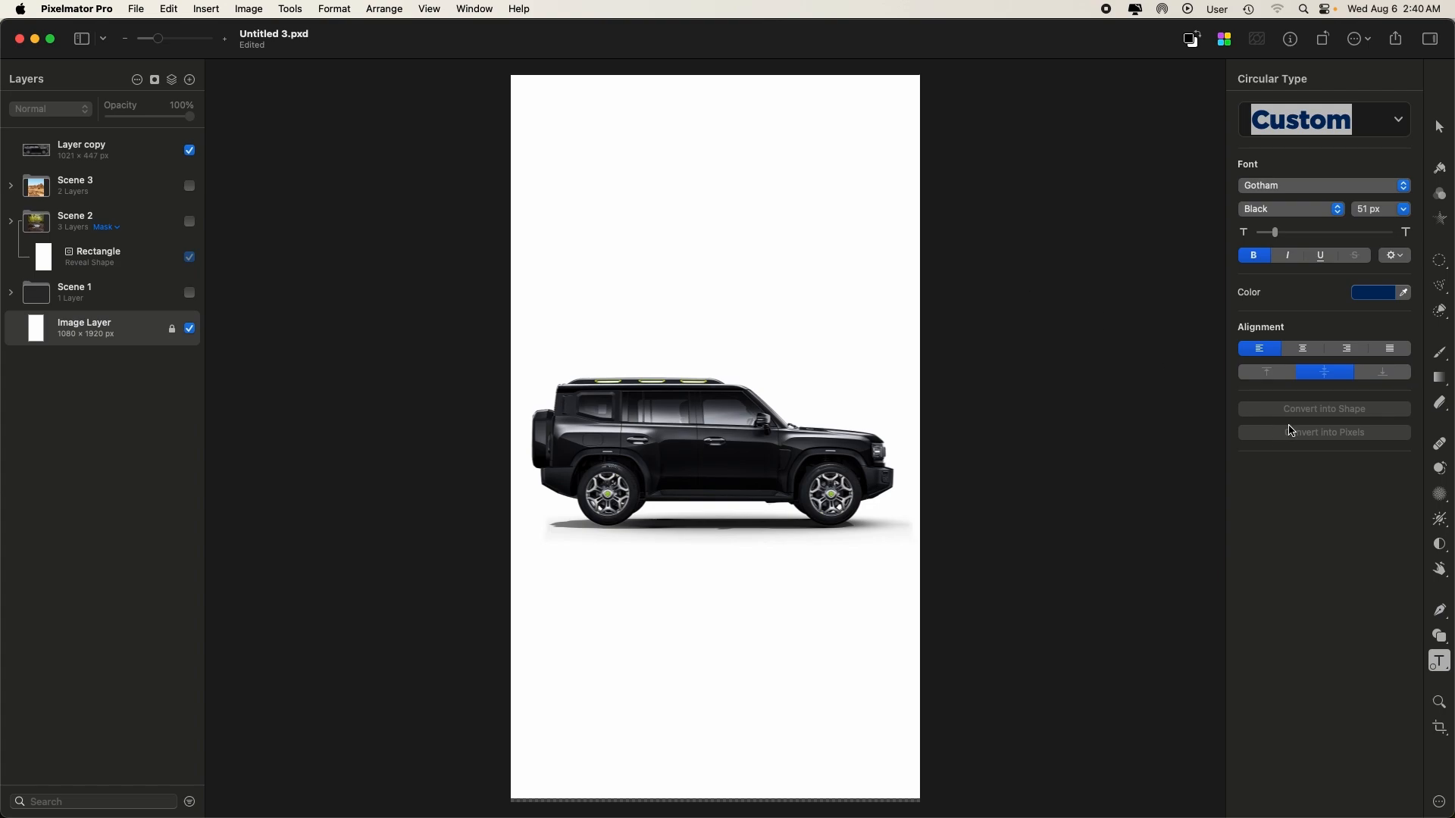
click(1448, 671)
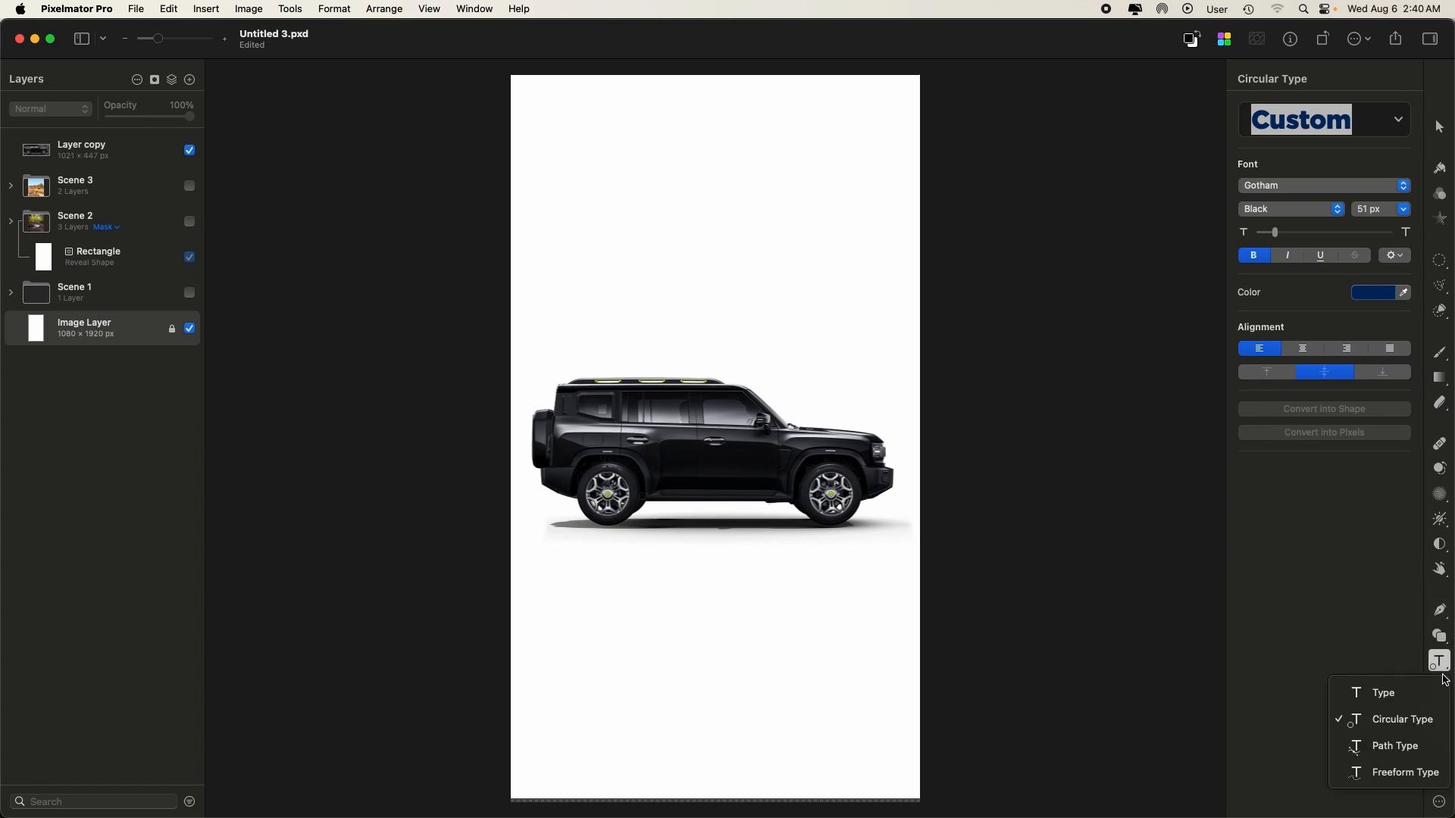
click(1429, 694)
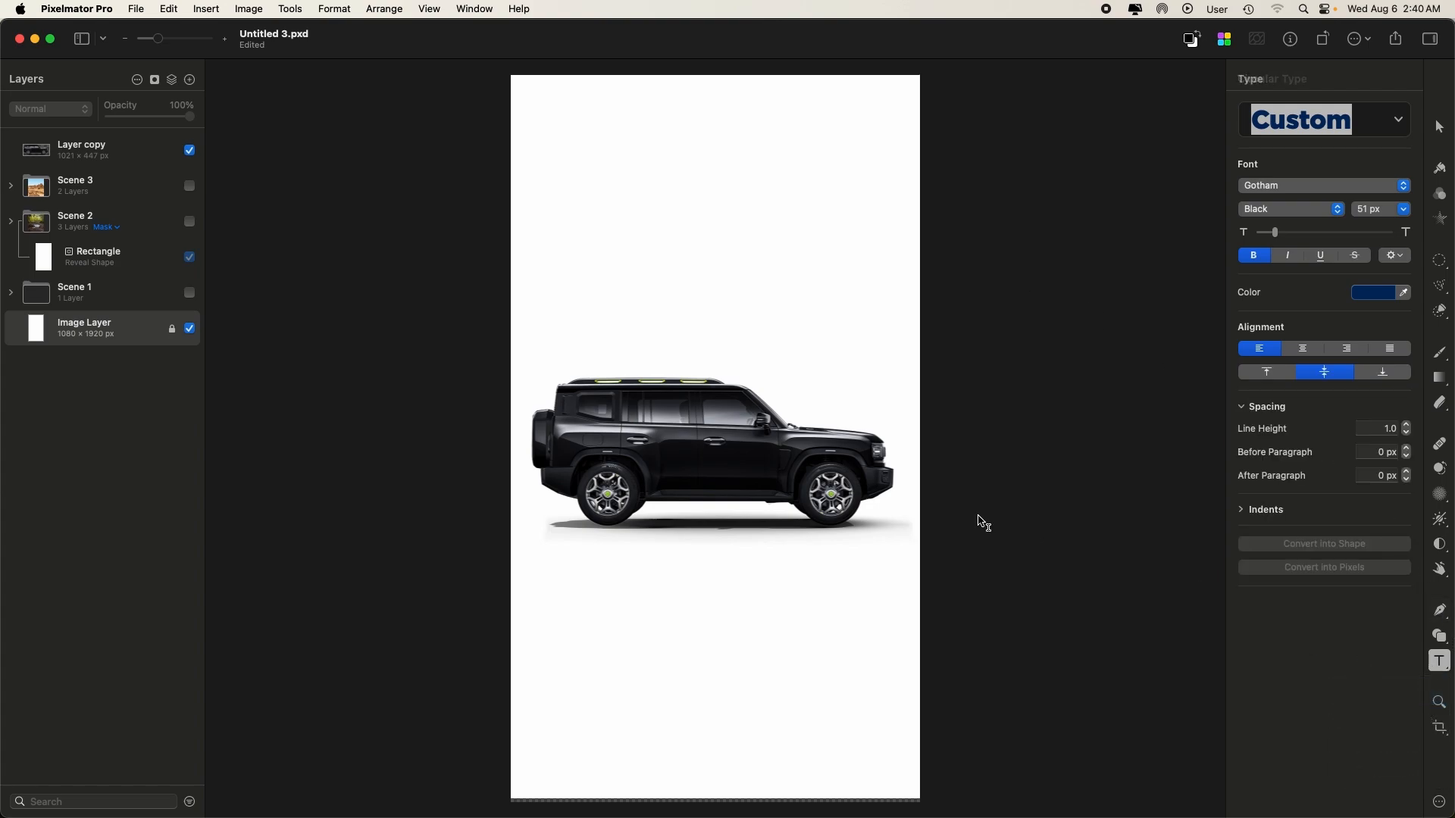
click(589, 212)
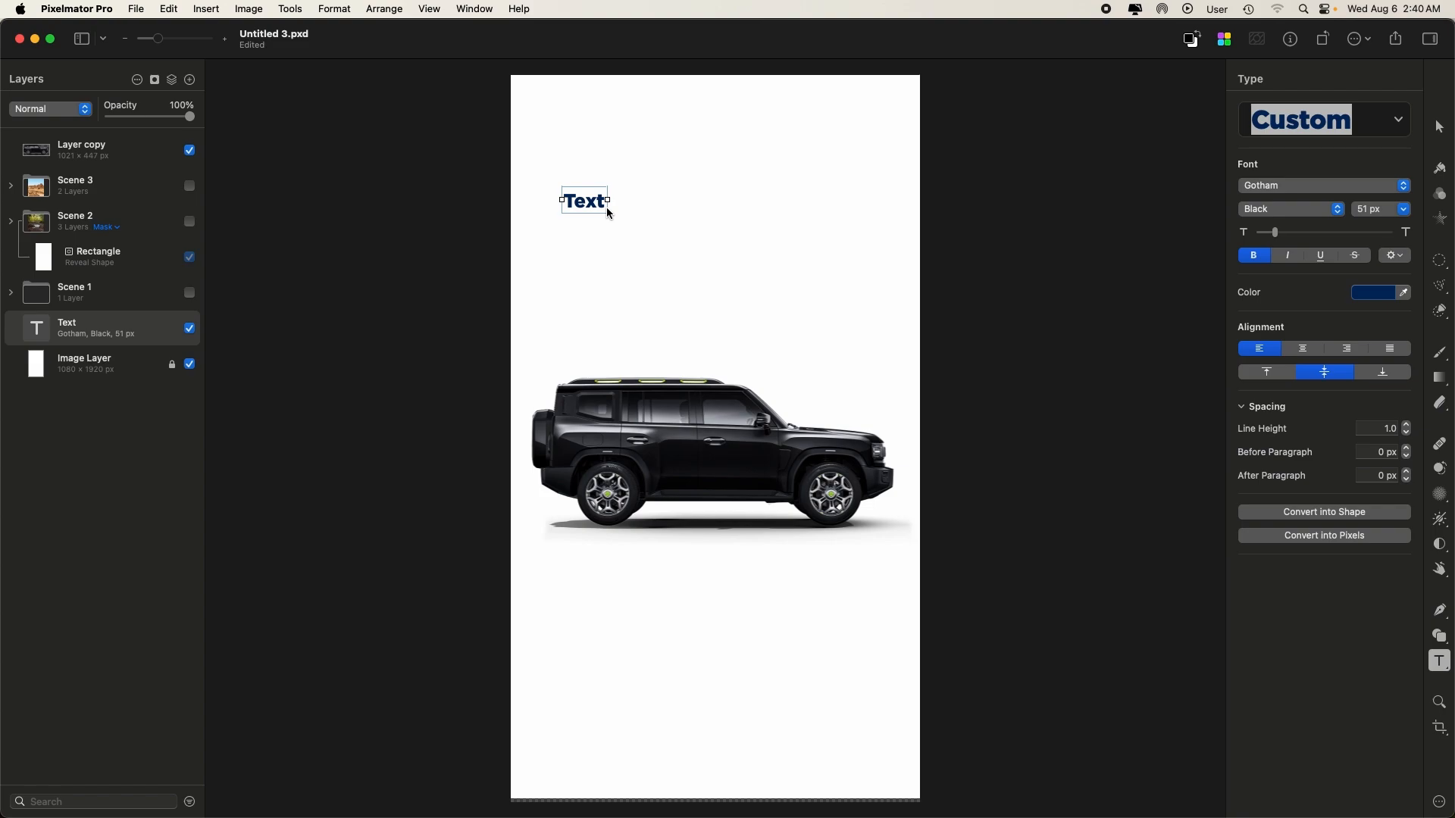
- Replace the placeholder text with "The ultimate performance" on two lines and set its font weight to Medium
double_click(596, 199)
text(the)
key(BackSpace)
key(BackSpace)
key(BackSpace)
text(The ultimate)
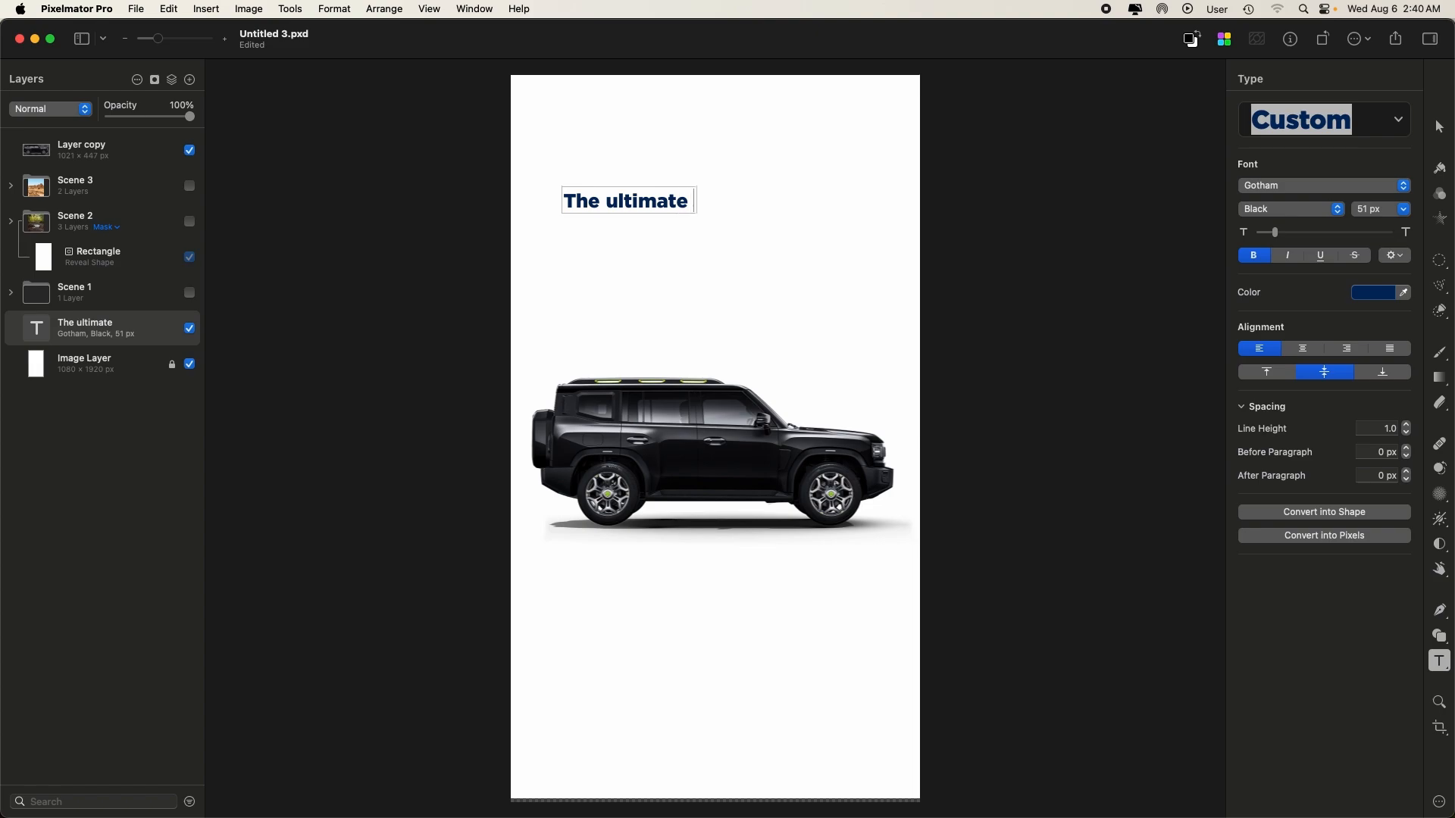
key(Return)
text(performace)
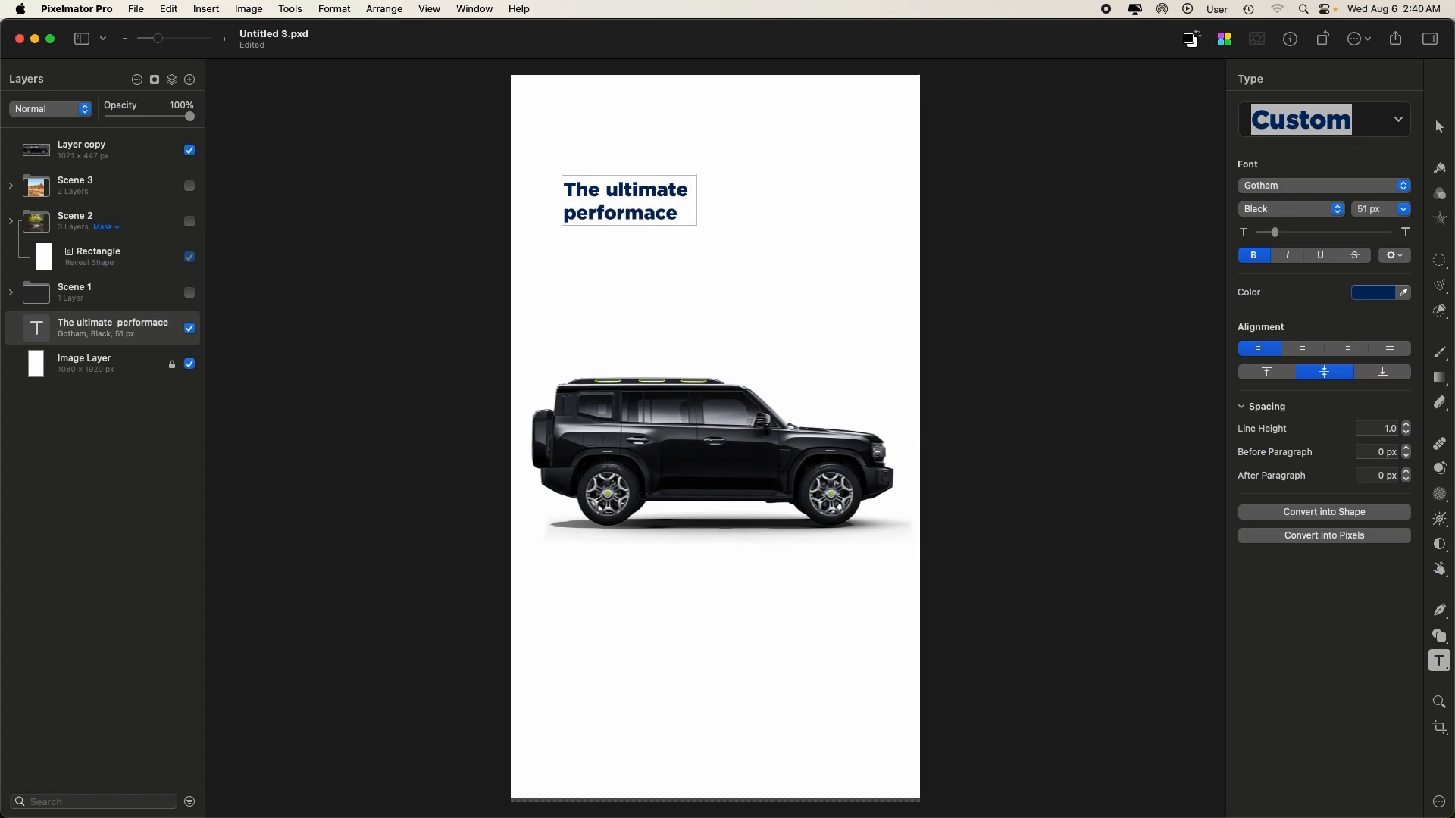
key(BackSpace)
text(nce)
click(1338, 210)
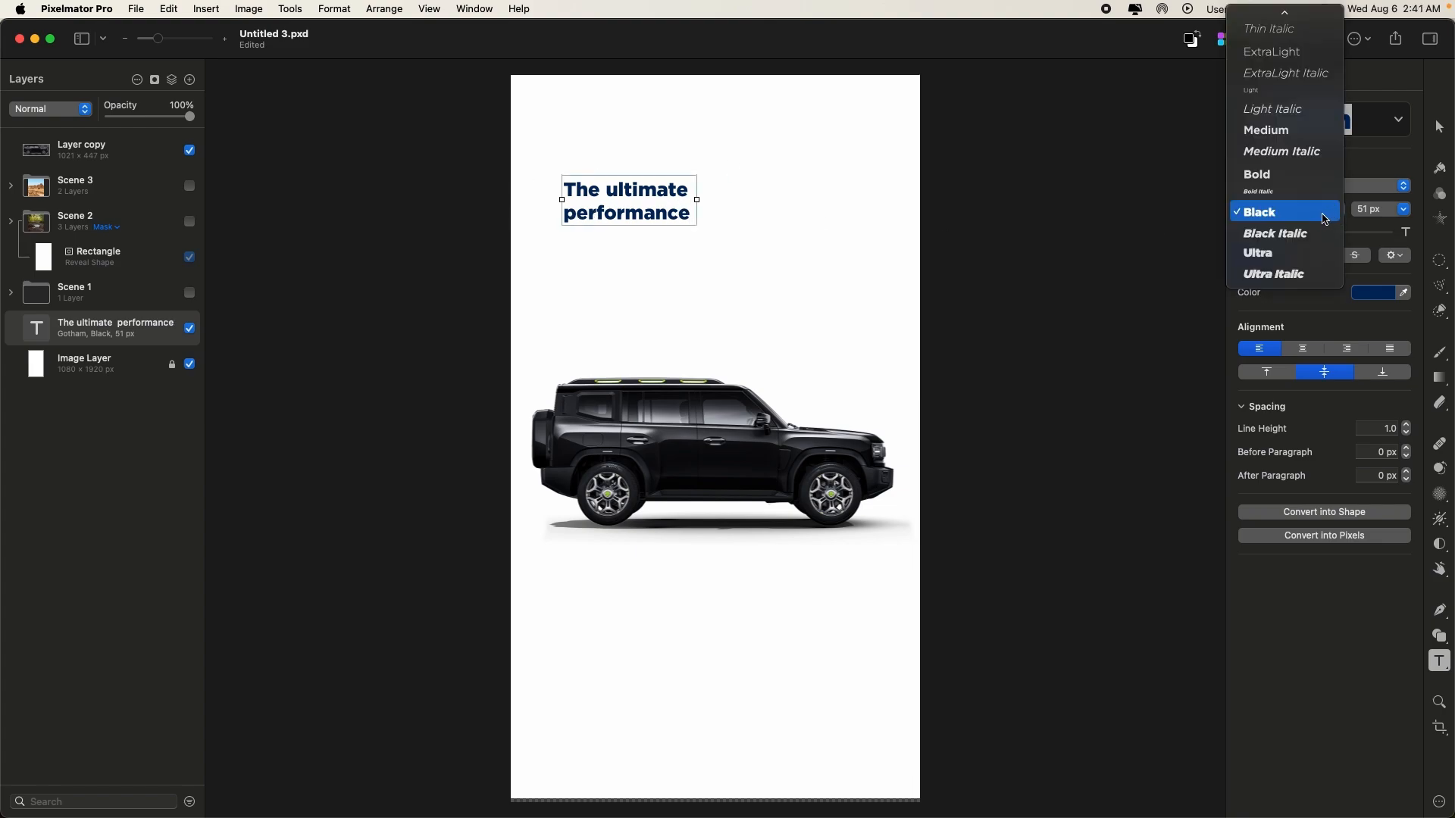
click(1298, 142)
- Capitalize the heading to read "The Ultimate Performance" and move it slightly closer to the canvas's left edge
double_click(574, 215)
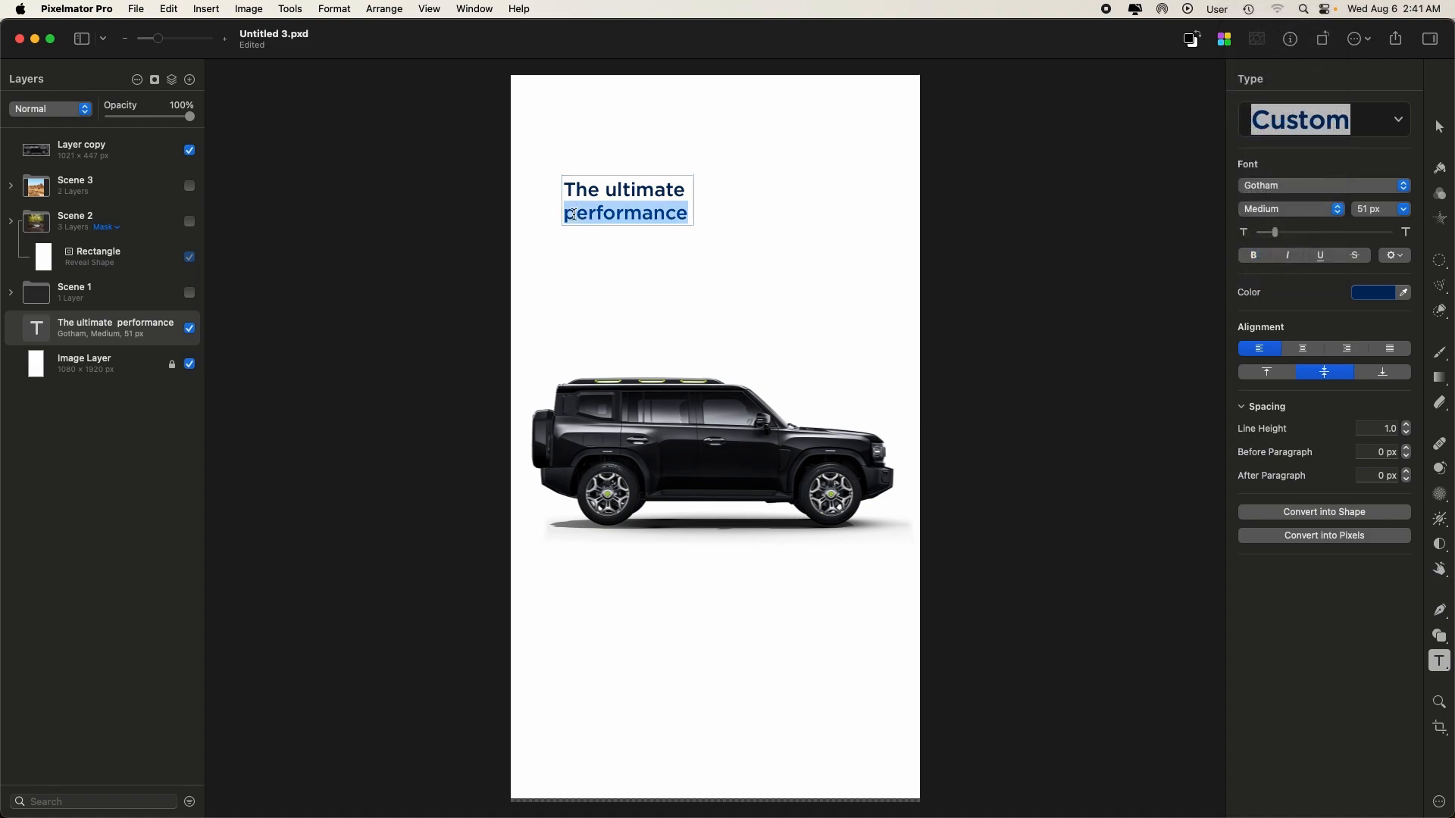
click(575, 215)
key(BackSpace)
text(P)
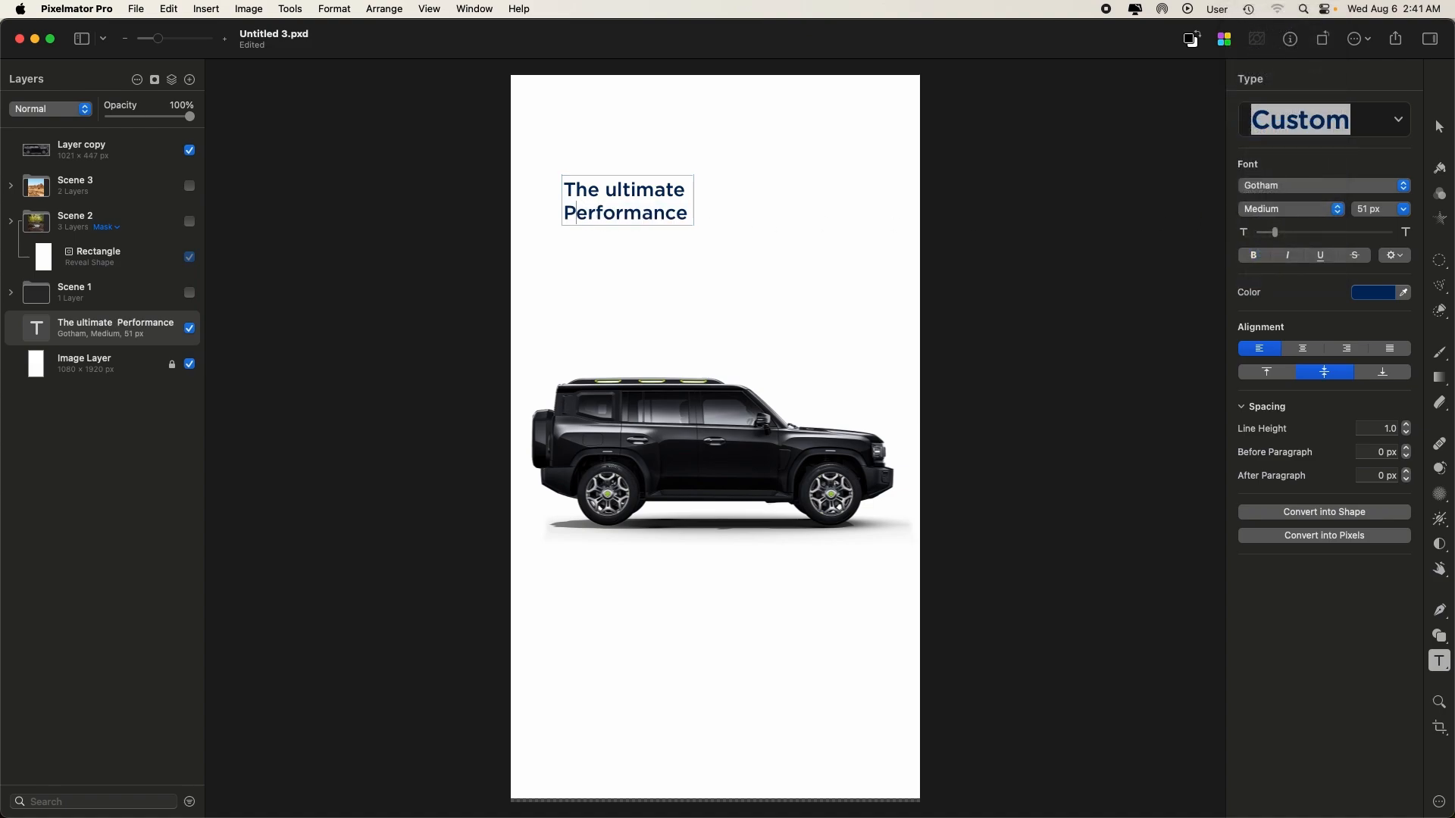
key(BackSpace)
text(U)
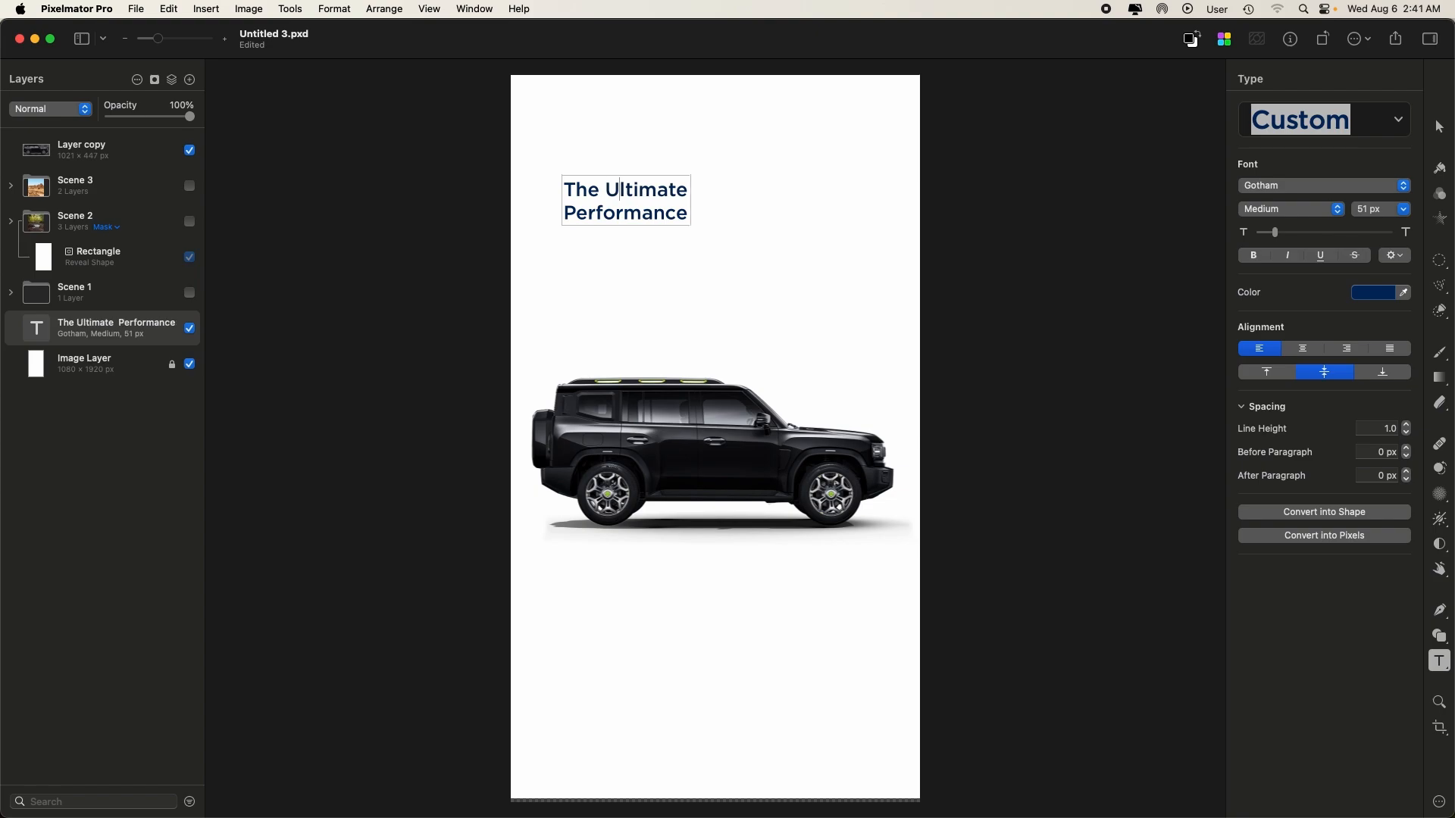
drag(657, 185, 634, 181)
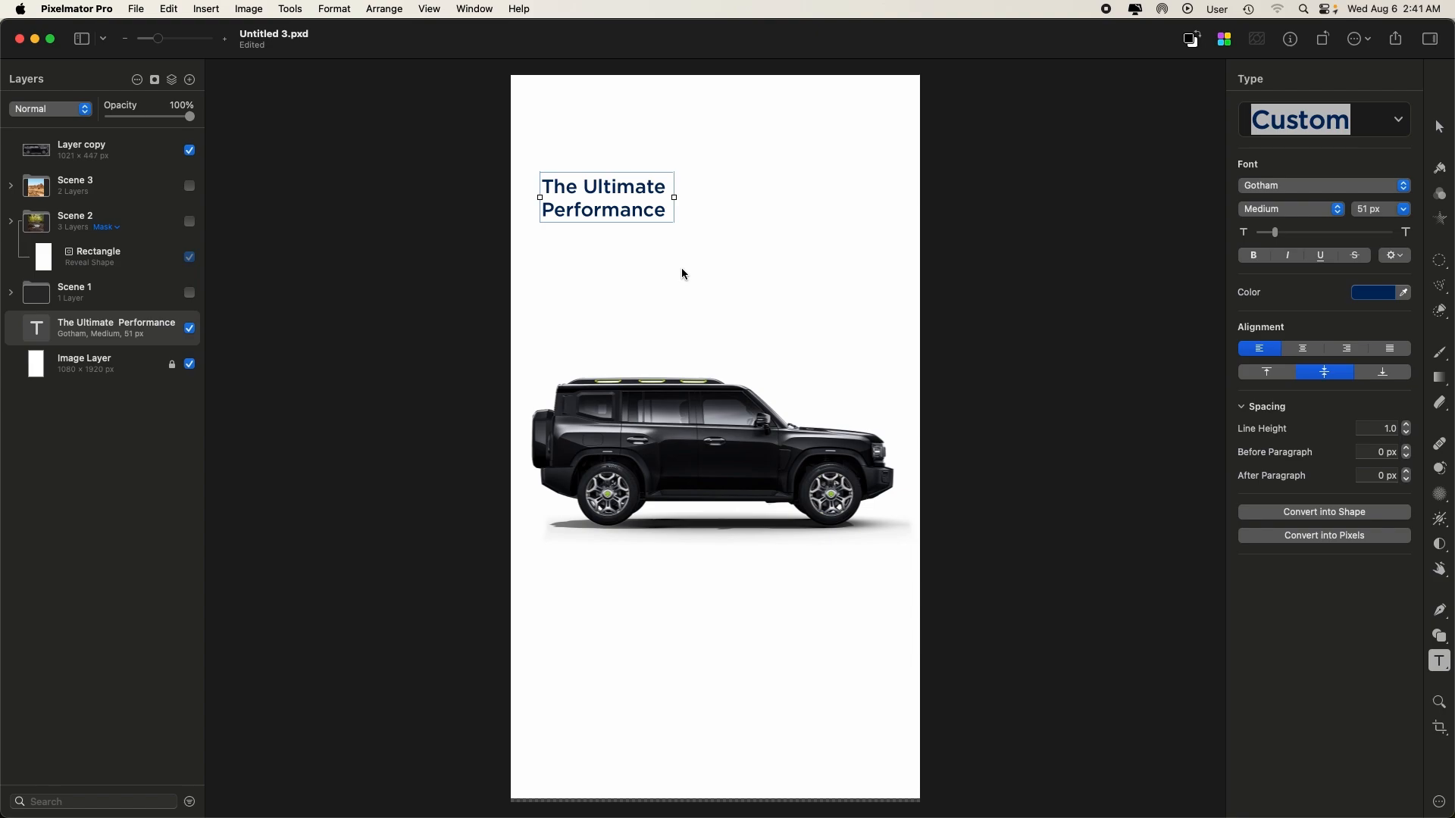
- Show the rulers and place a vertical guide about 50 px inside the canvas's left edge
key(super+r)
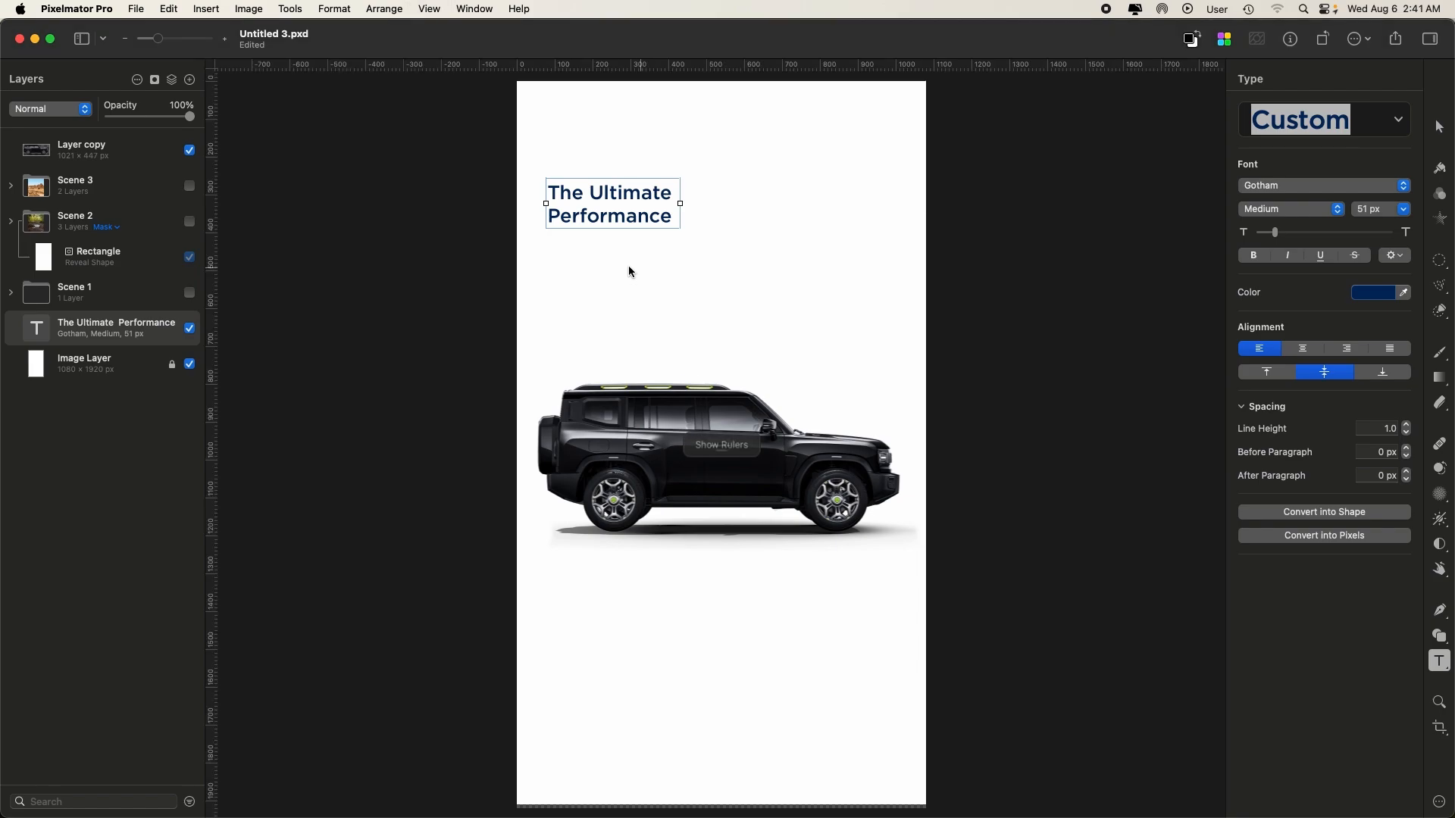
drag(215, 255, 535, 262)
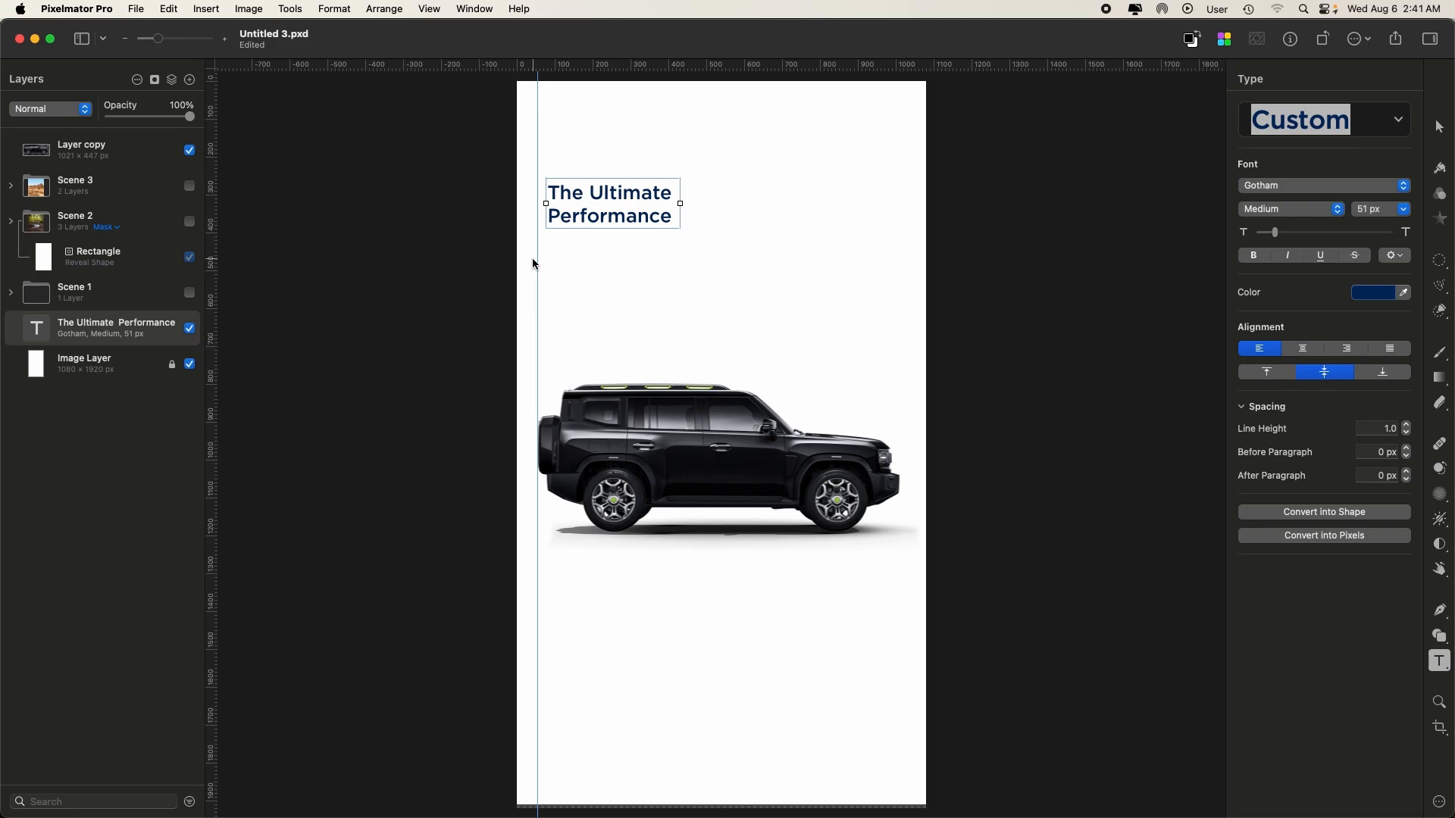
key(super+equal)
key(super+equal)
scroll(558, 265, left, 3)
scroll(559, 271, left, 10)
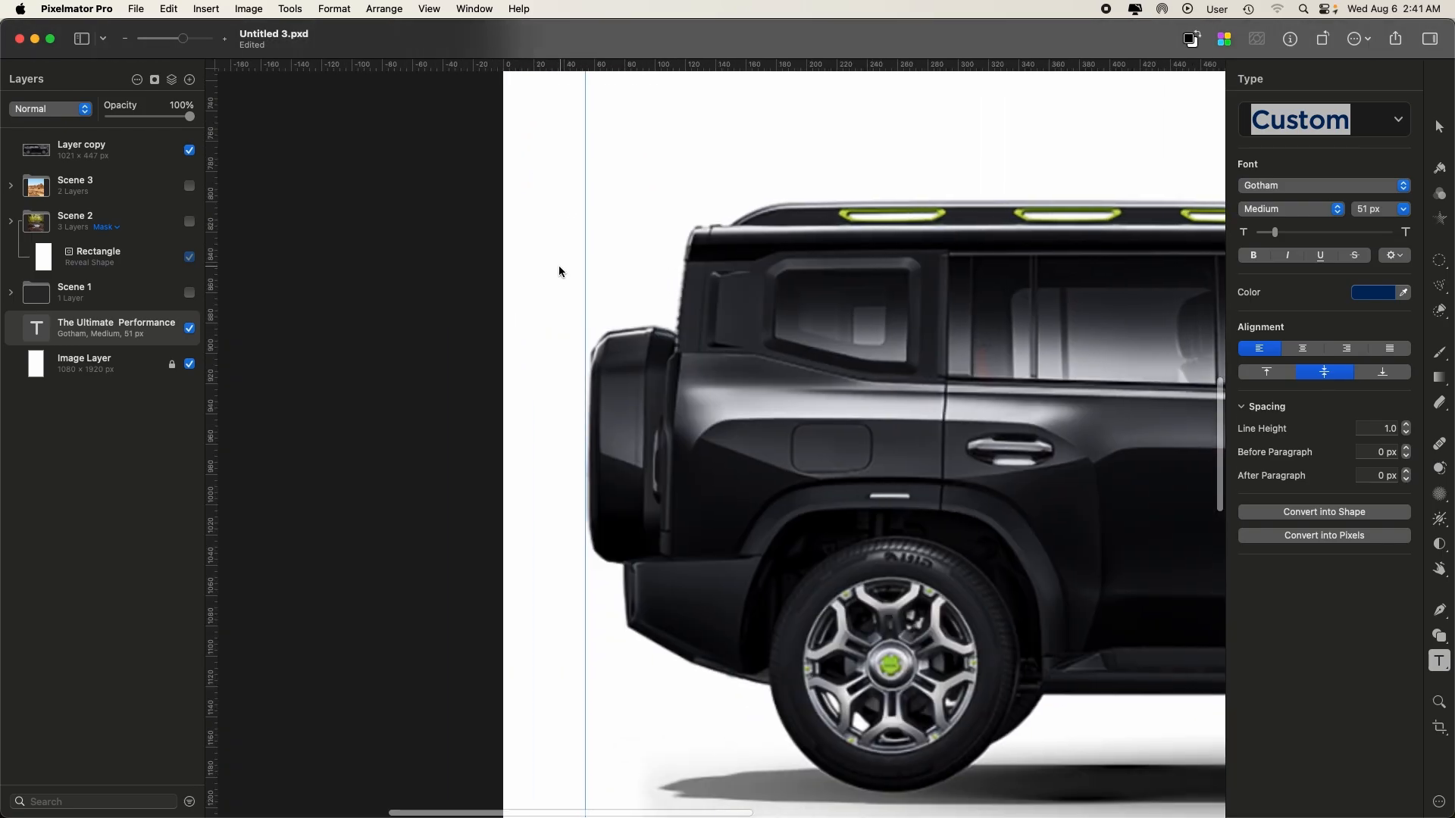
drag(586, 184, 577, 187)
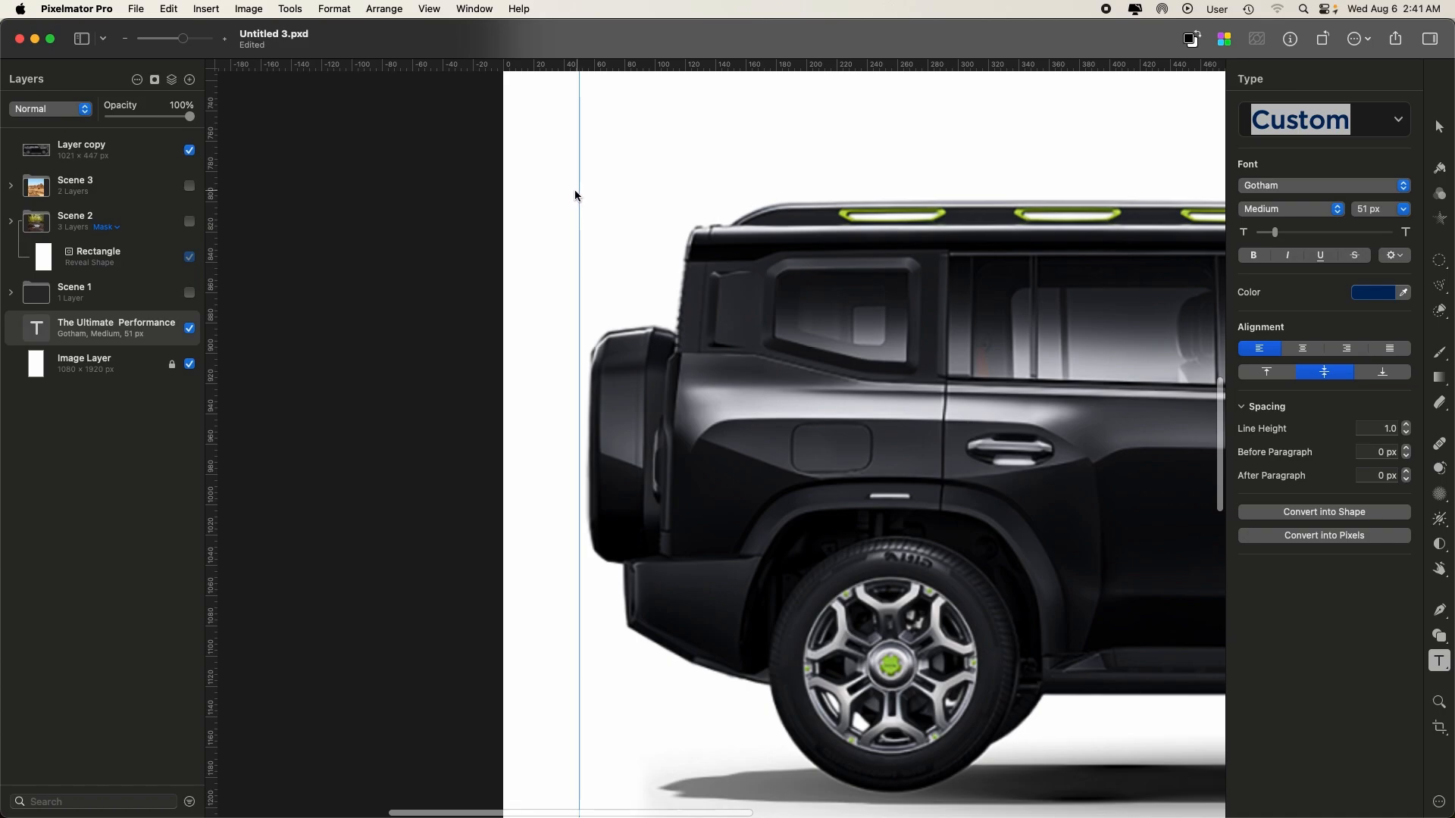
- Place a vertical guide about 50 px inside the canvas's right edge
scroll(564, 194, right, 20)
scroll(559, 198, right, 12)
drag(213, 265, 647, 277)
- Place horizontal guides about 100 px inside the canvas's top and bottom edges
scroll(605, 273, up, 15)
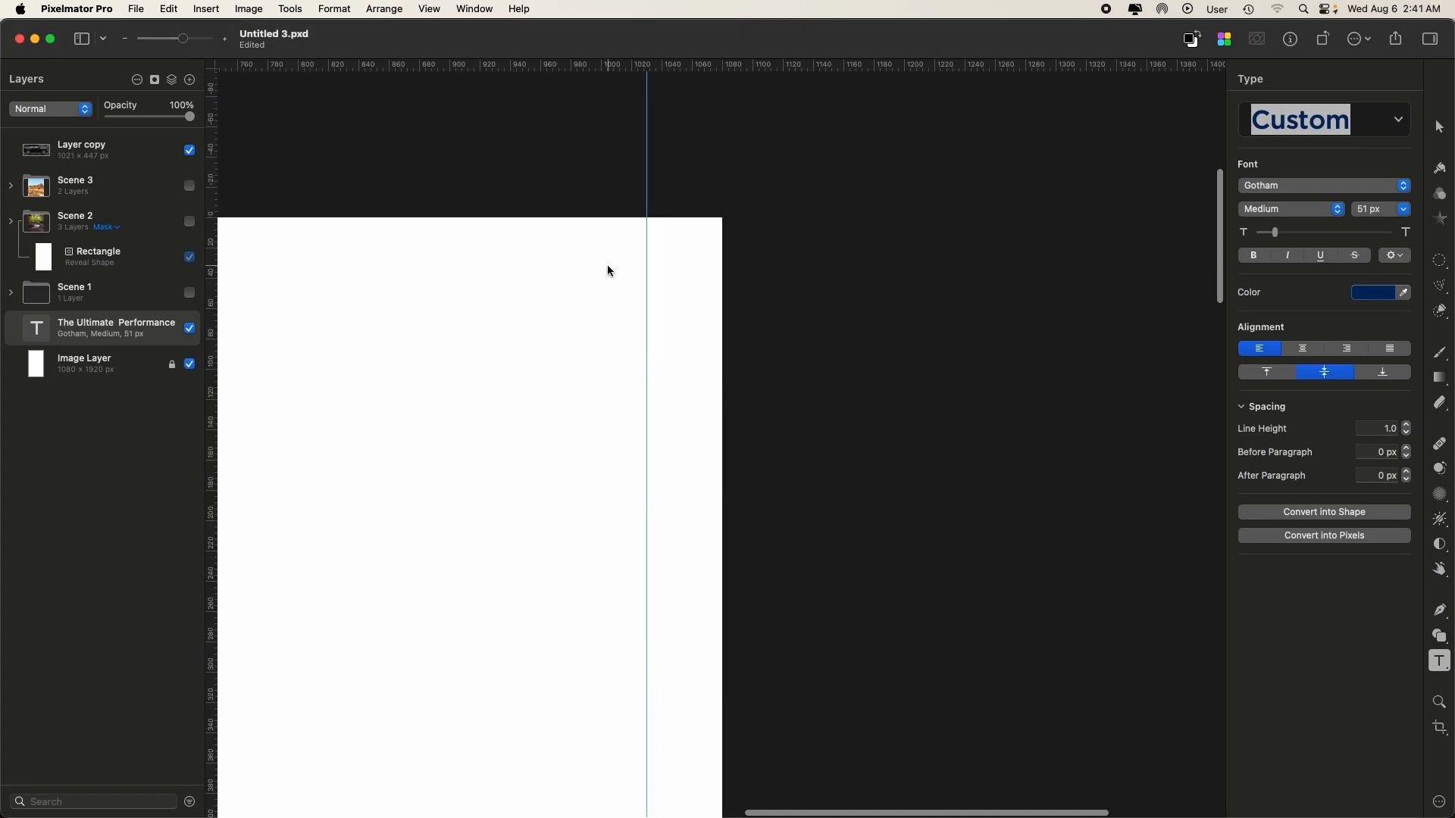
scroll(474, 235, left, 15)
scroll(497, 239, left, 10)
drag(490, 65, 518, 369)
scroll(518, 369, down, 5)
scroll(518, 369, down, 20)
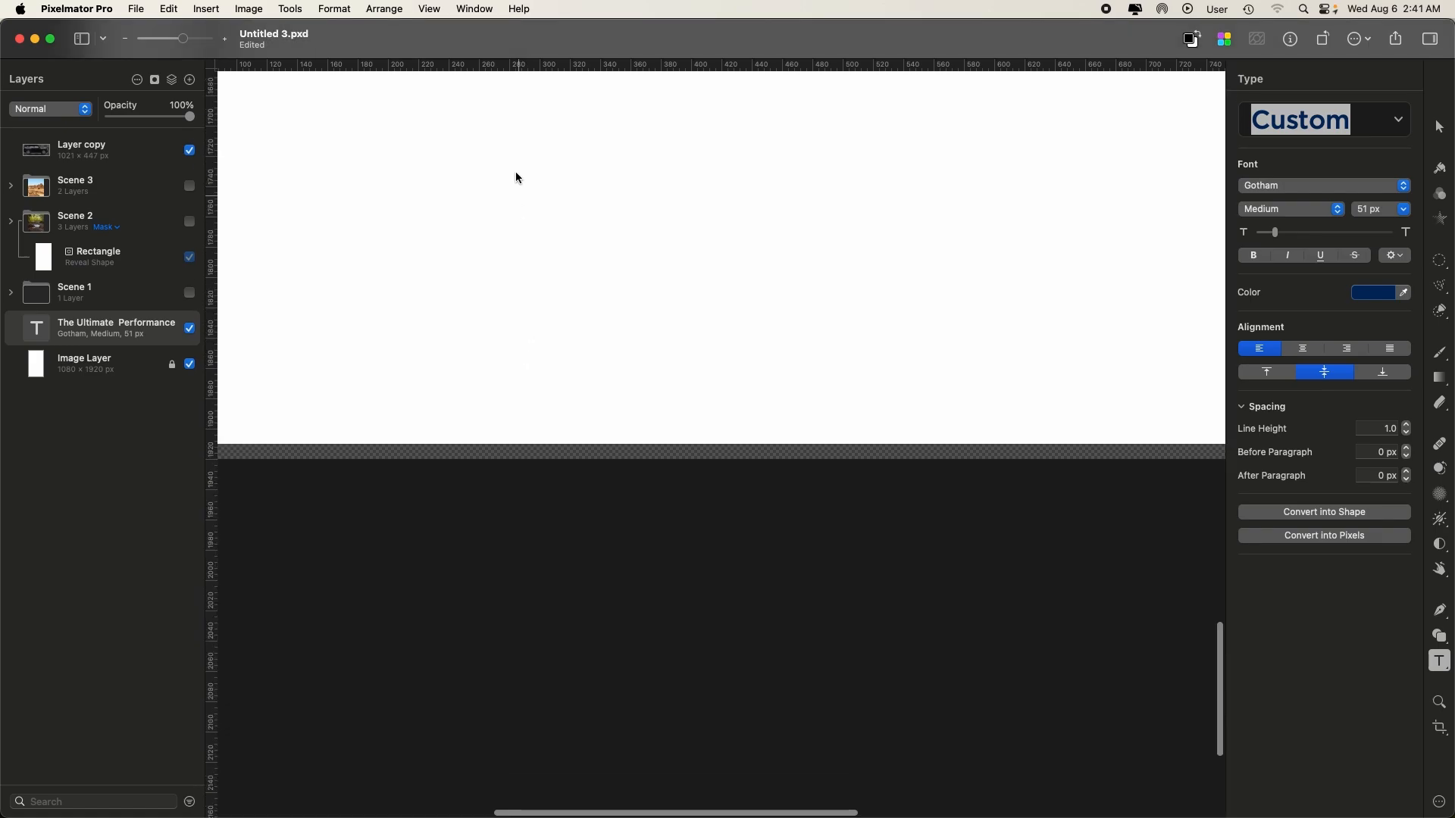
drag(510, 67, 525, 460)
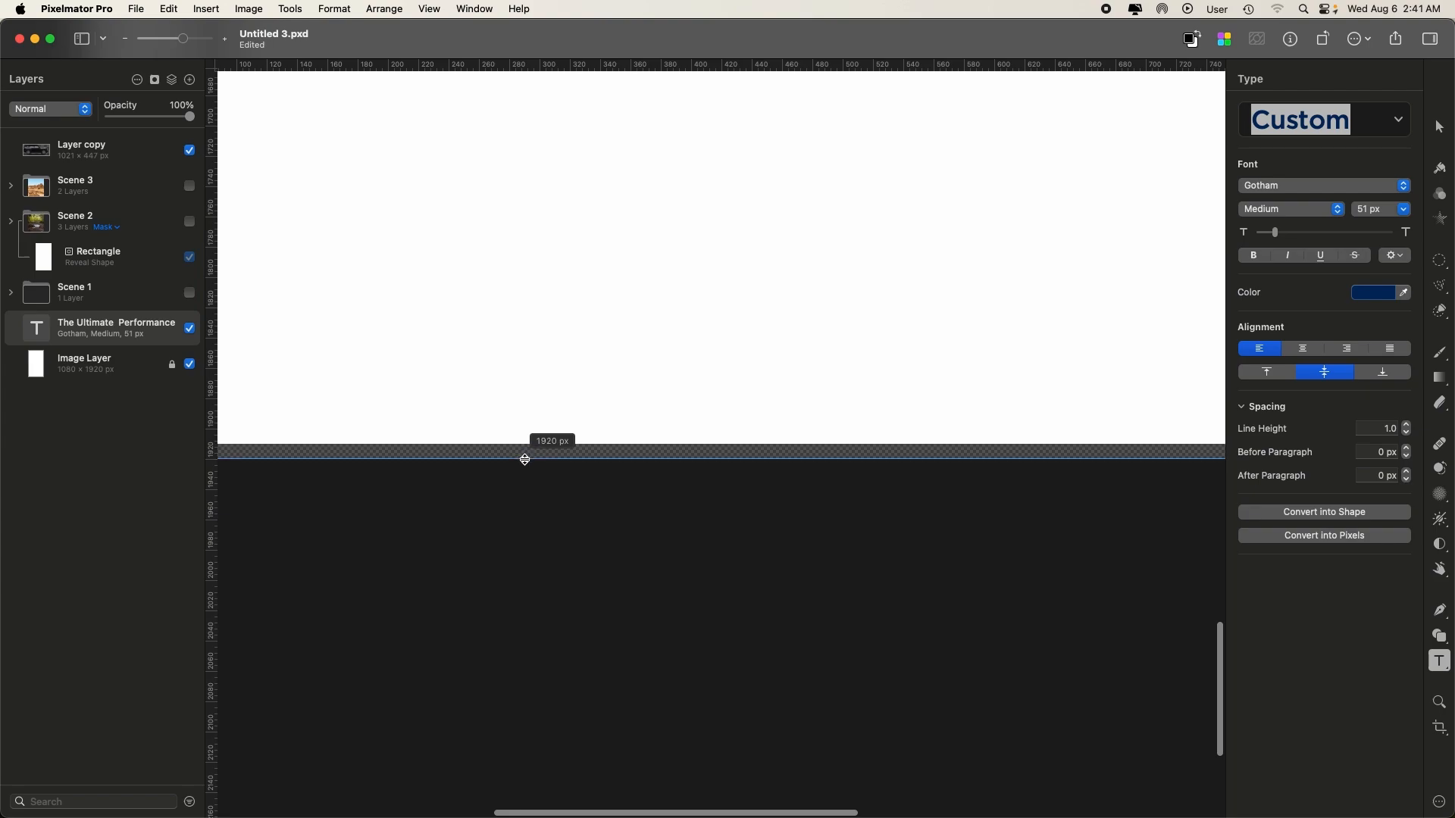
drag(525, 459, 525, 307)
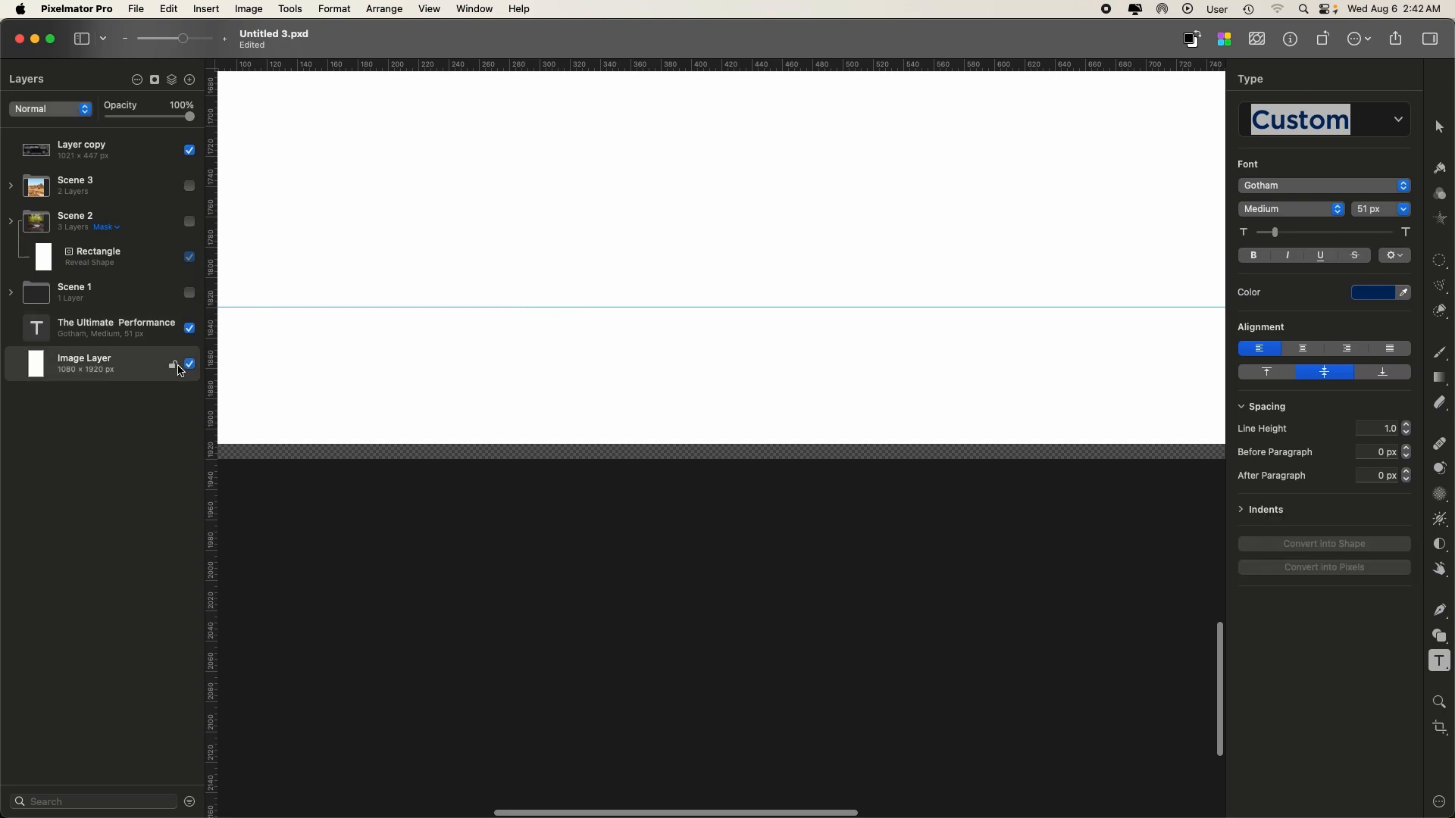
- Unlock the white Image Layer, move it down to Y 0 px so it fills the canvas, and lock it again
click(436, 401)
key(super+z)
key(v)
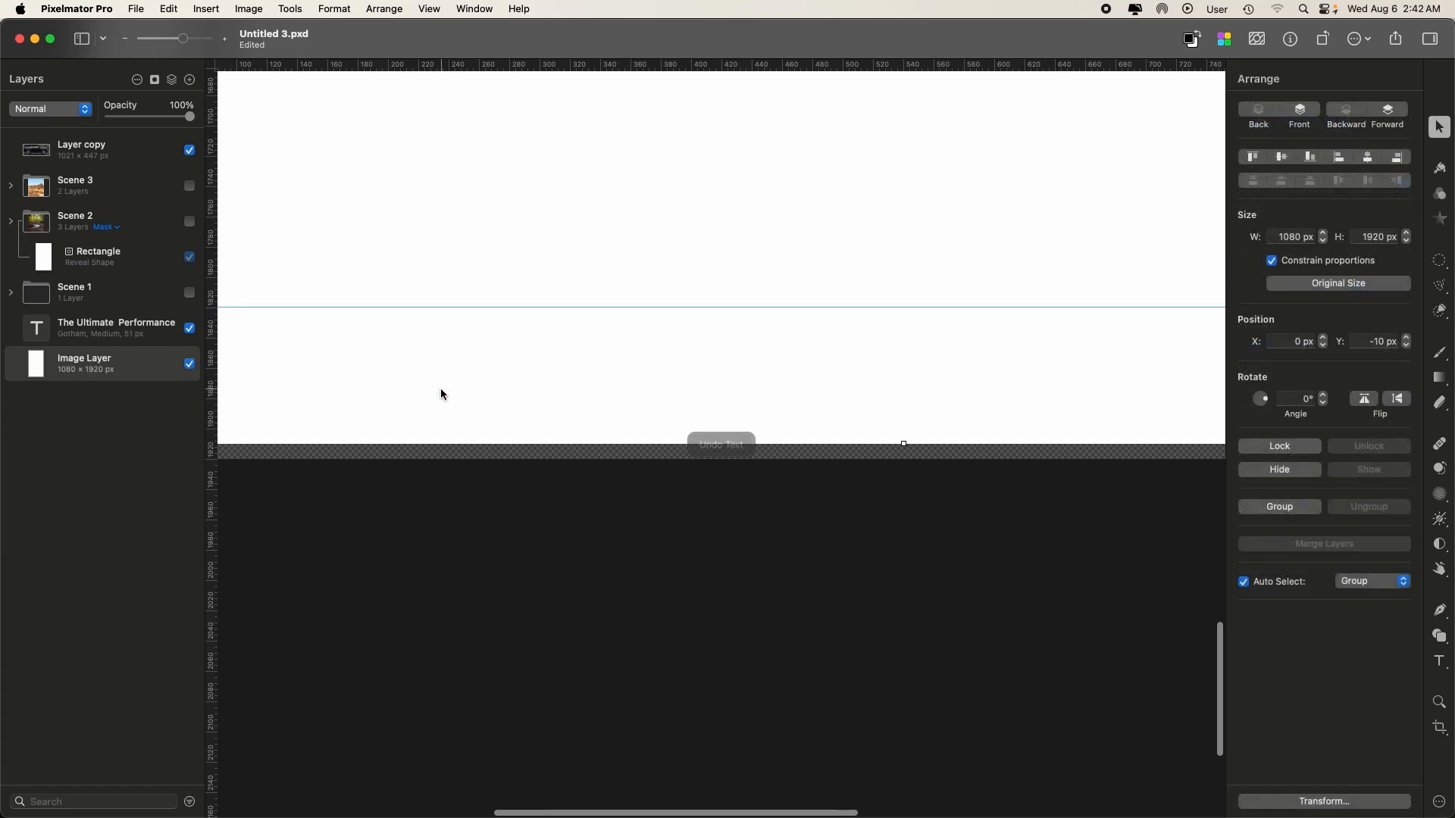
drag(441, 394, 441, 403)
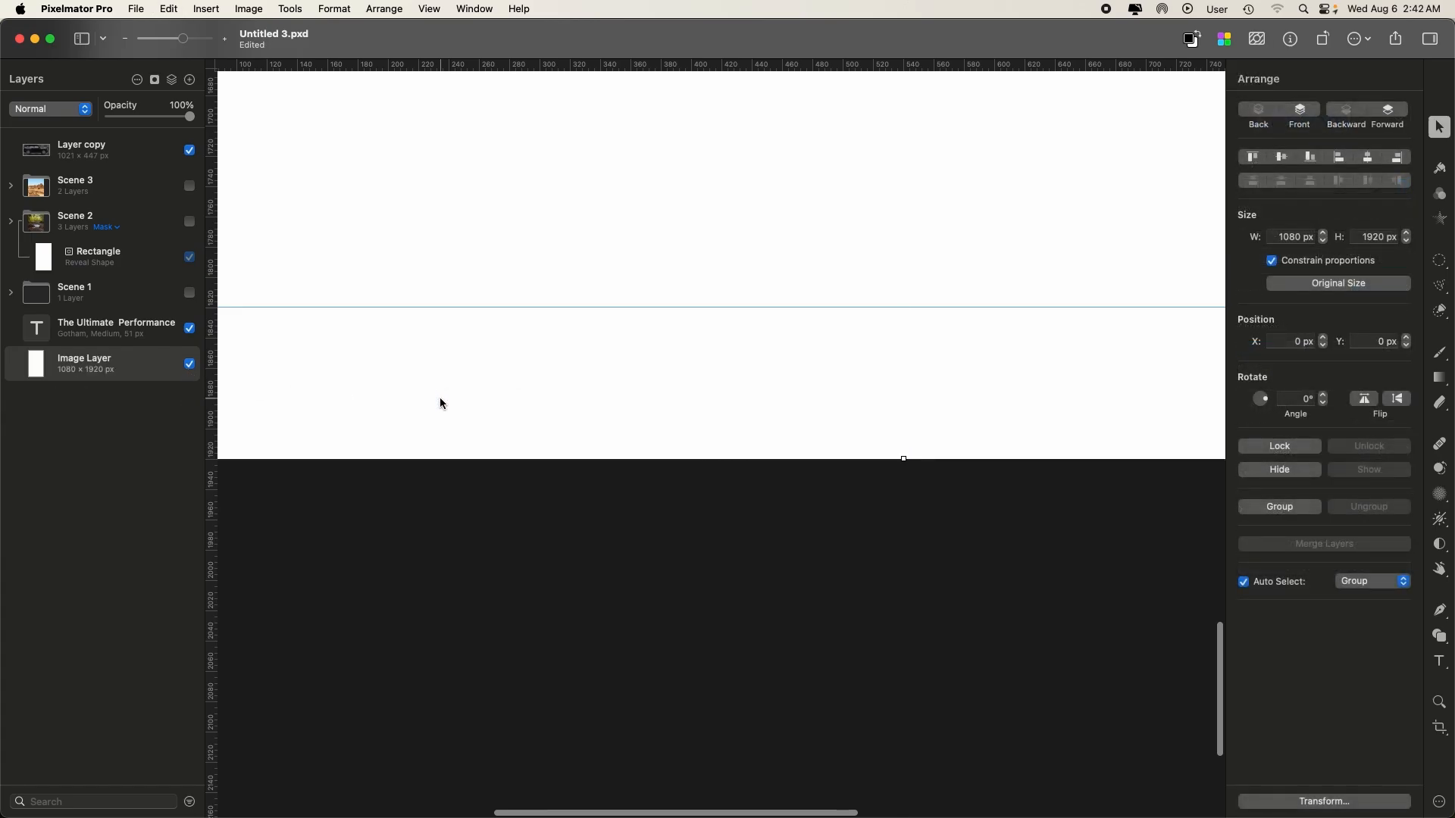
key(super+0)
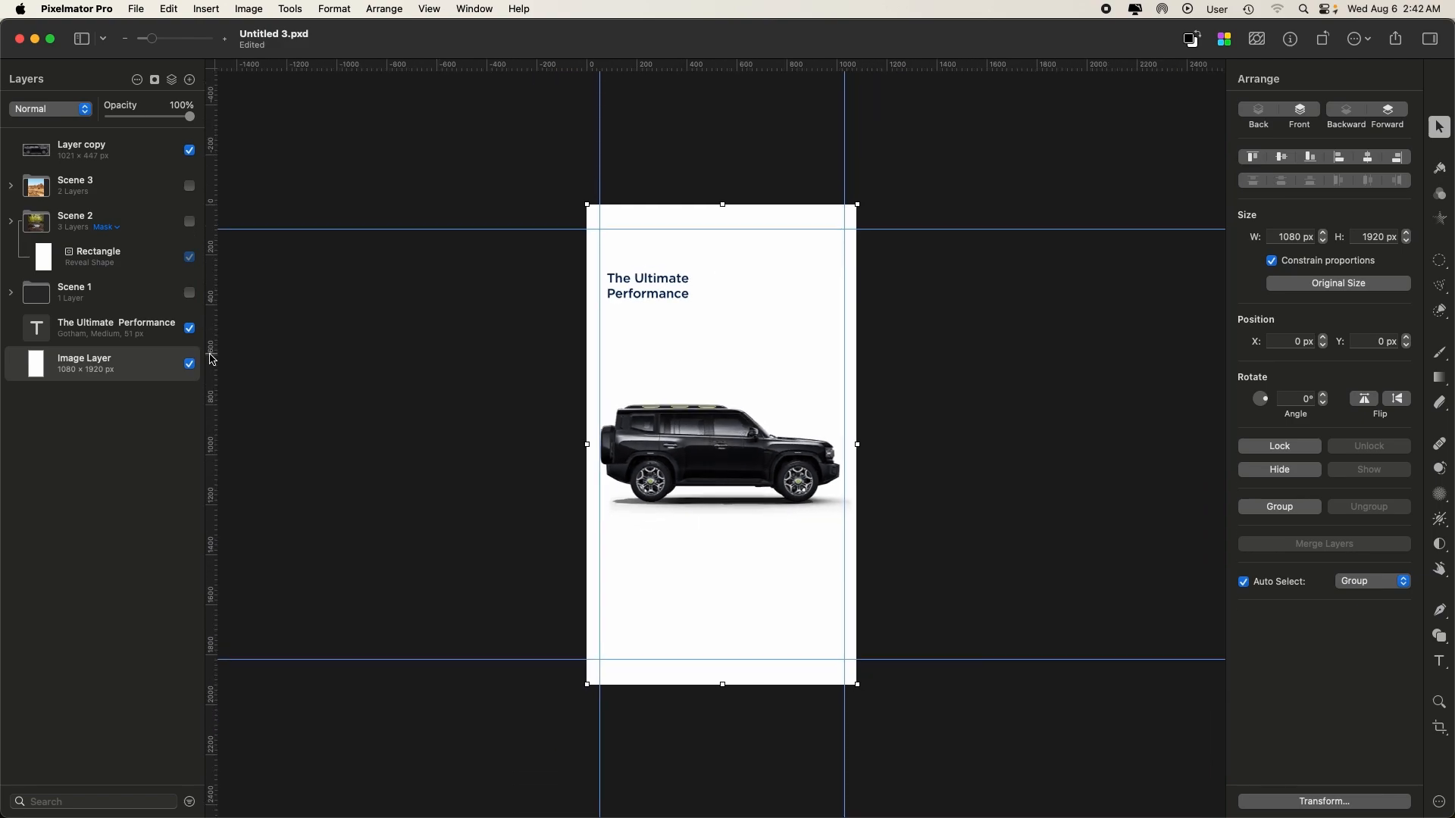
click(176, 366)
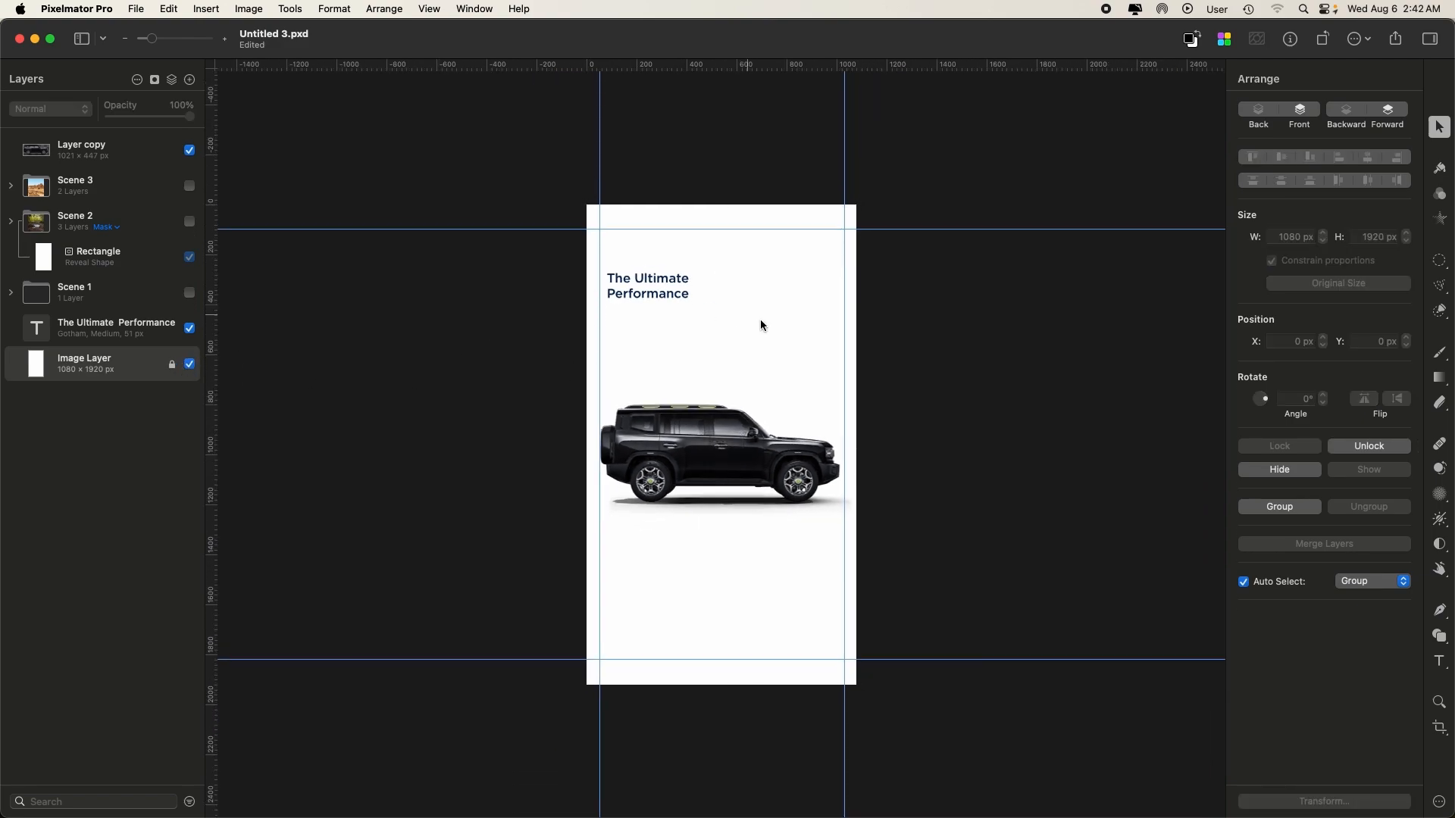
- Select the two-line "The Ultimate Performance" heading above the car
click(655, 297)
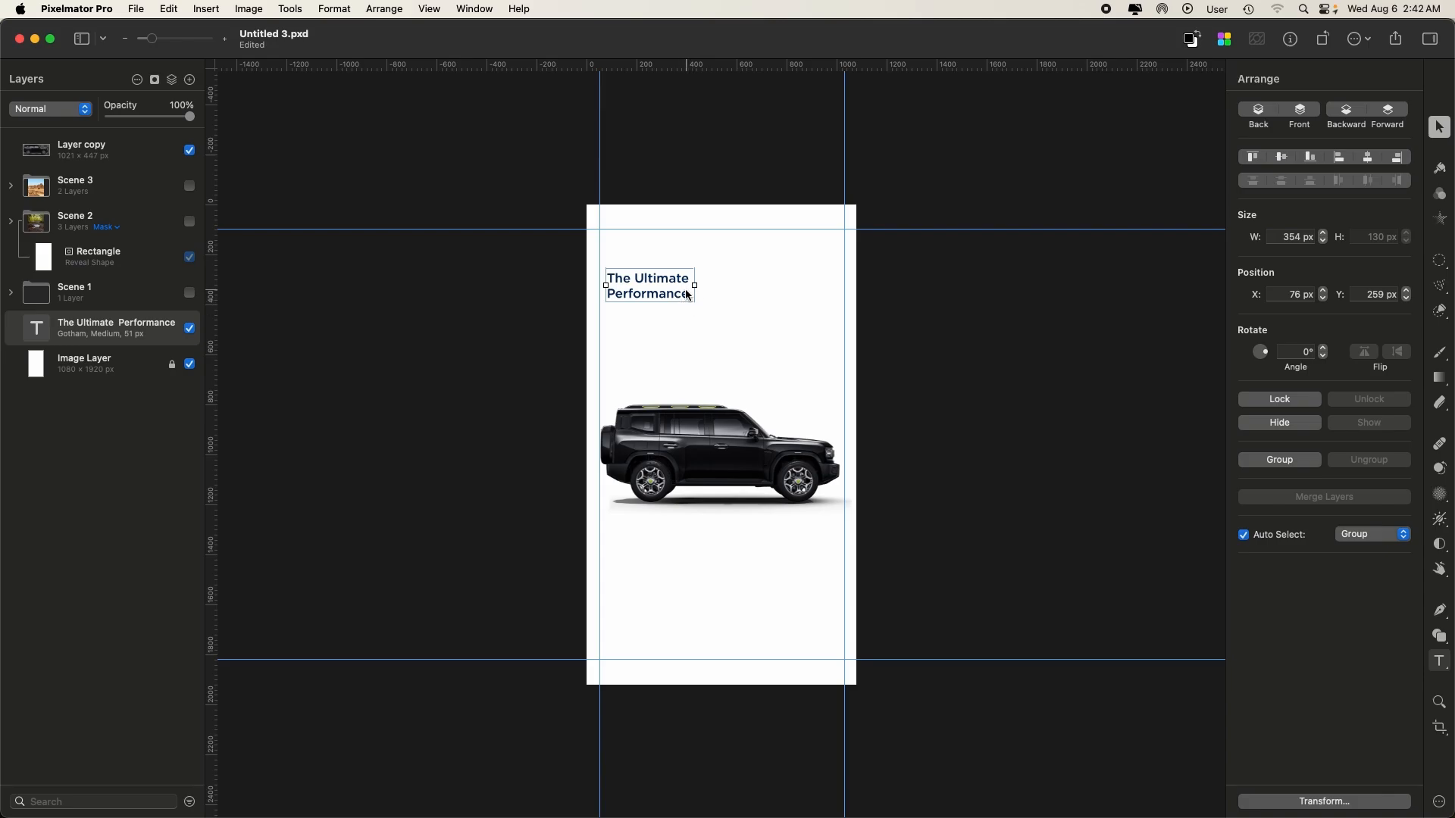
key(super+plus)
key(super+plus)
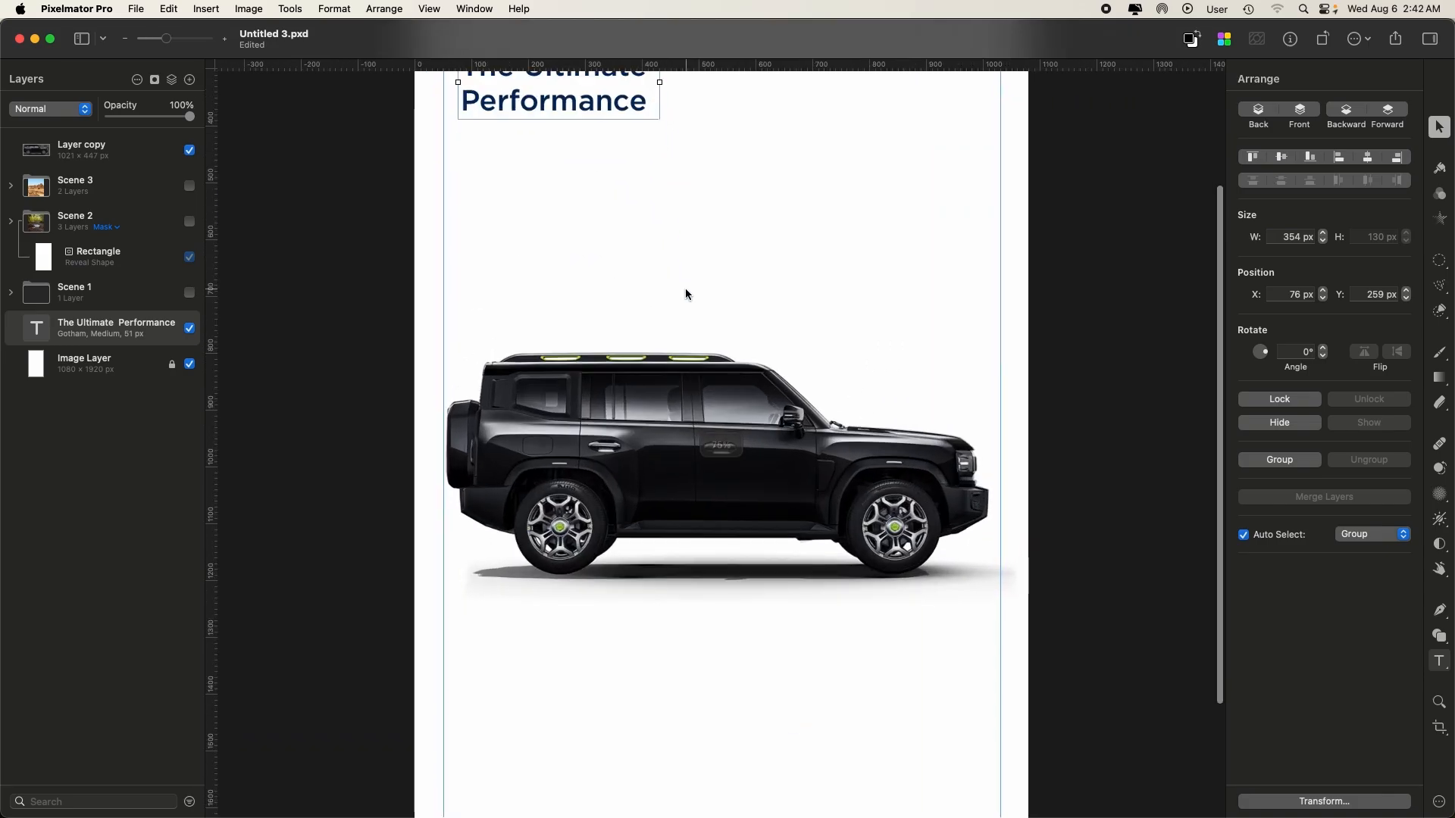
- Move the headline "The Ultimate Performance" to the horizontal centre above the car and centre-align its text
scroll(667, 310, up, 3)
drag(560, 267, 723, 296)
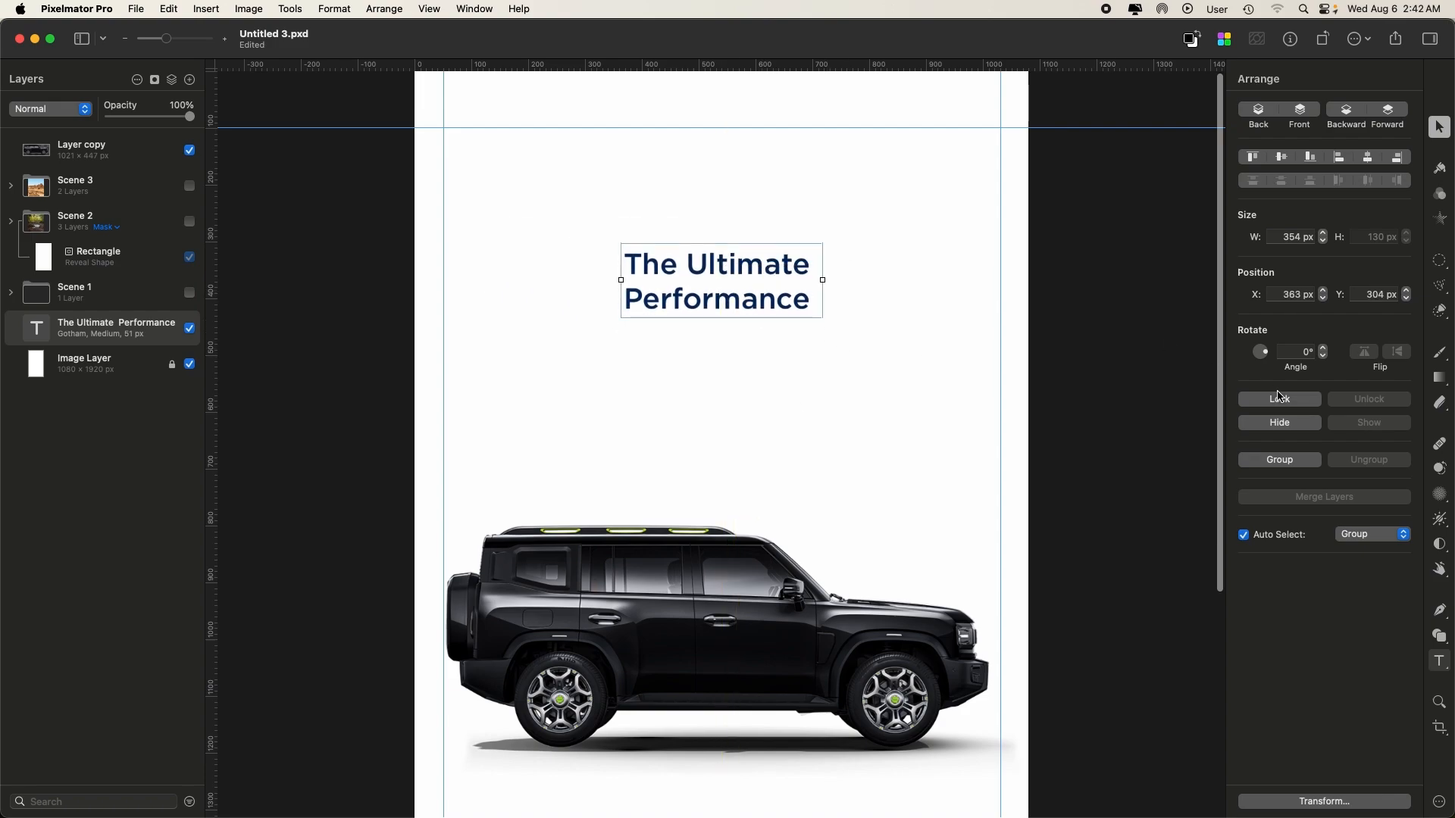
click(1440, 660)
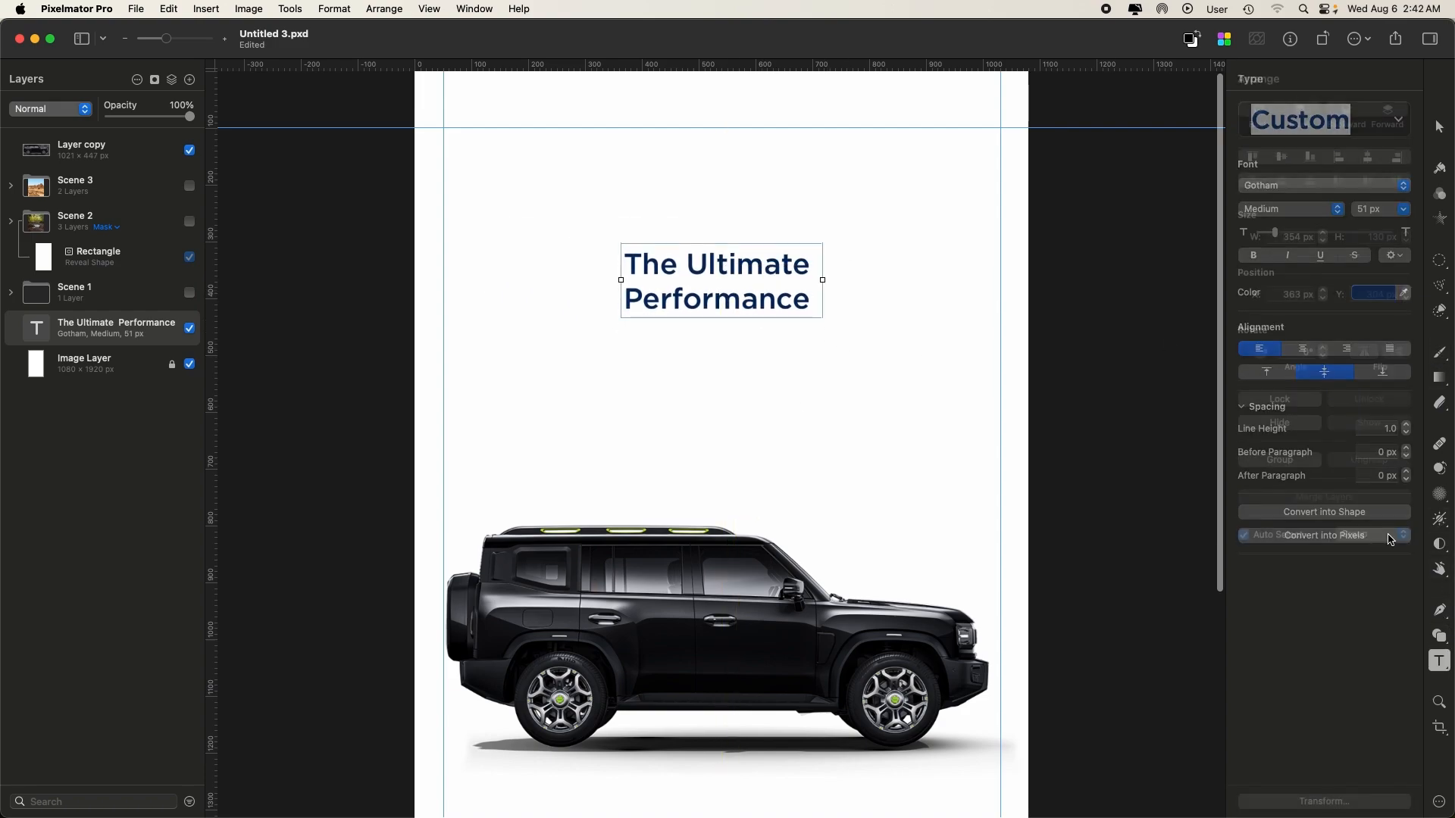
click(1316, 350)
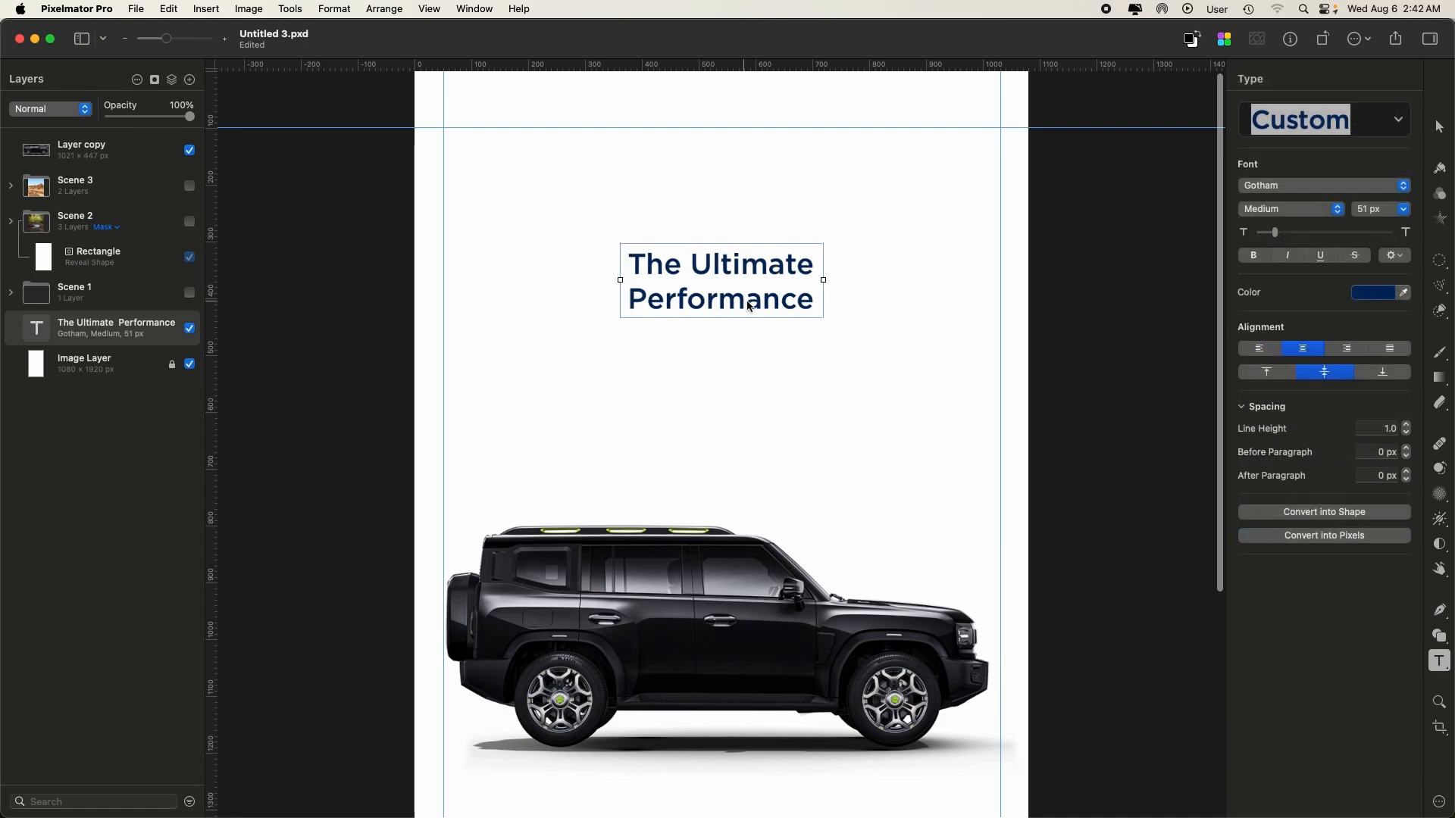
scroll(769, 386, down, 10)
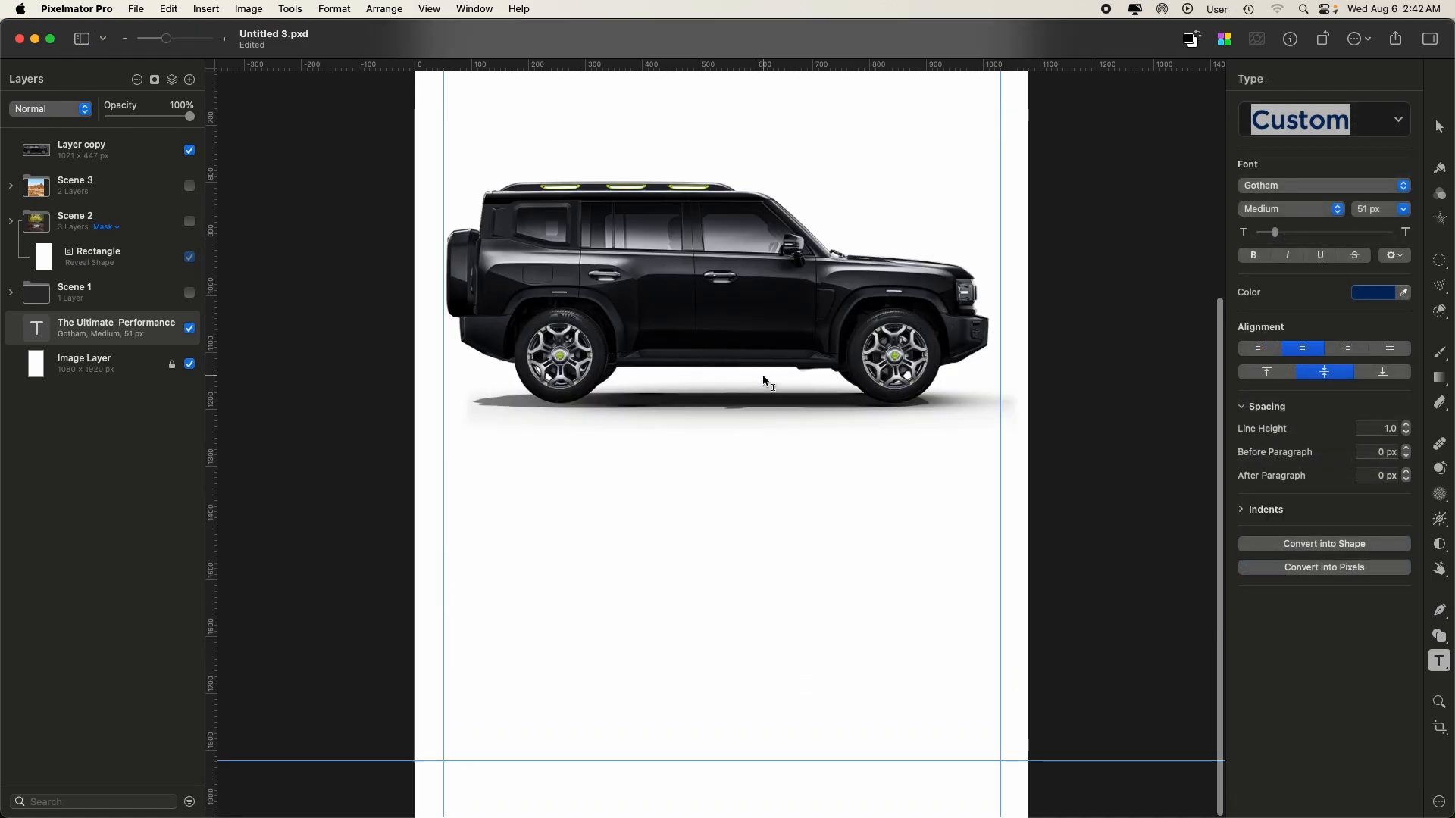
scroll(765, 381, up, 10)
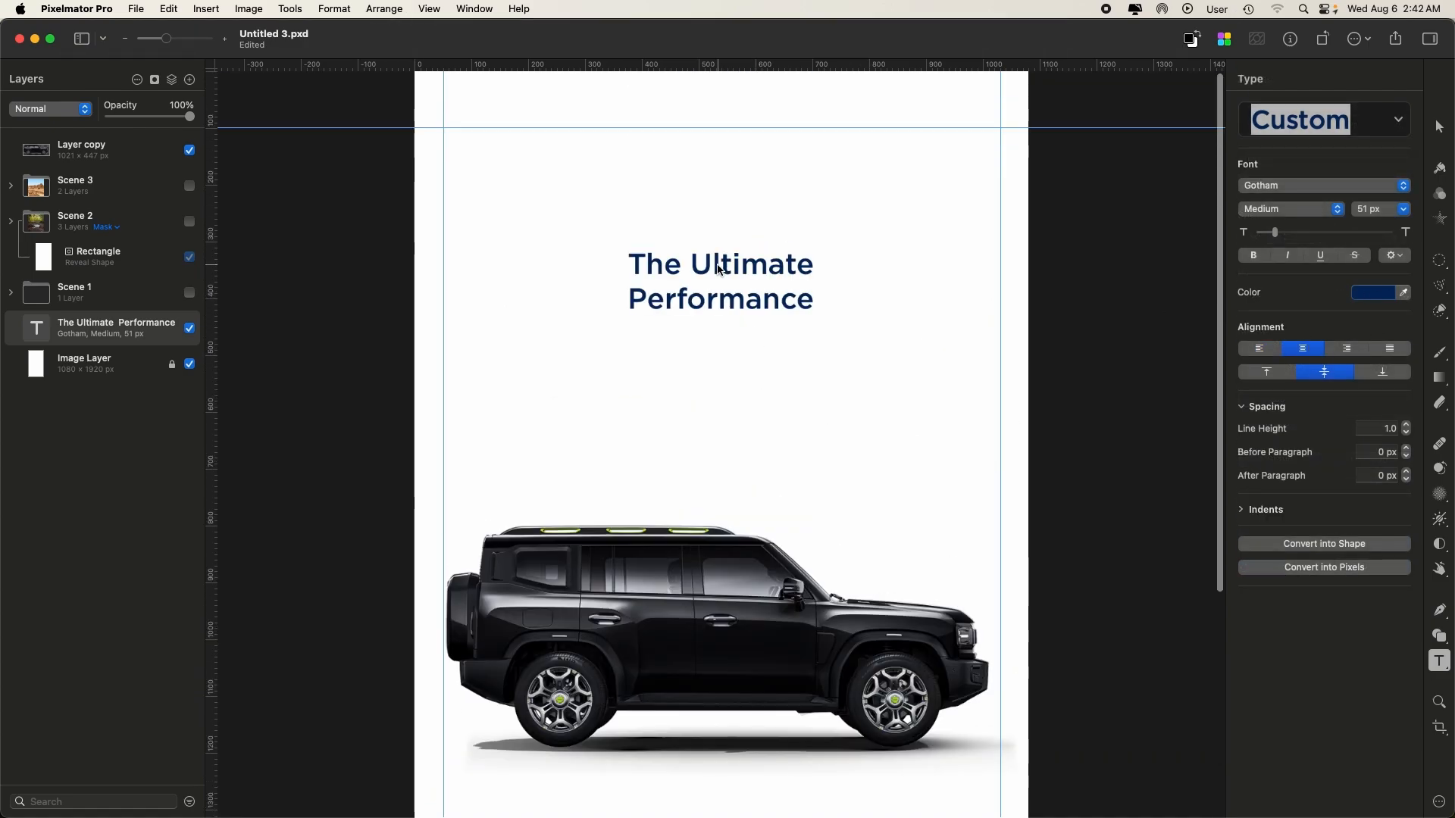
- Duplicate the headline below the original and replace the copy's text with "on every terrain."
key(super+d)
drag(720, 272, 720, 362)
triple_click(720, 362)
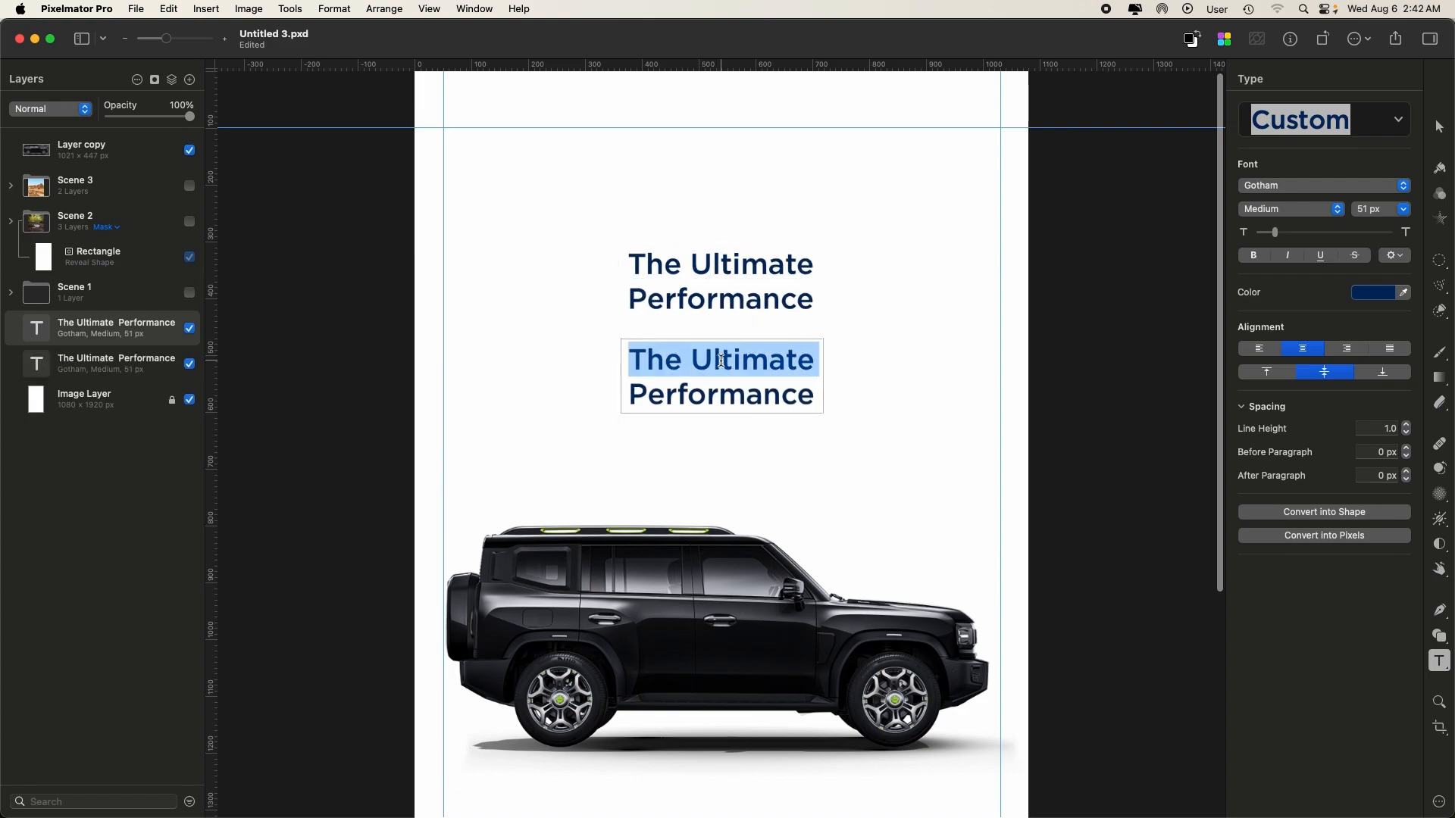
key(super+a)
text(on eve)
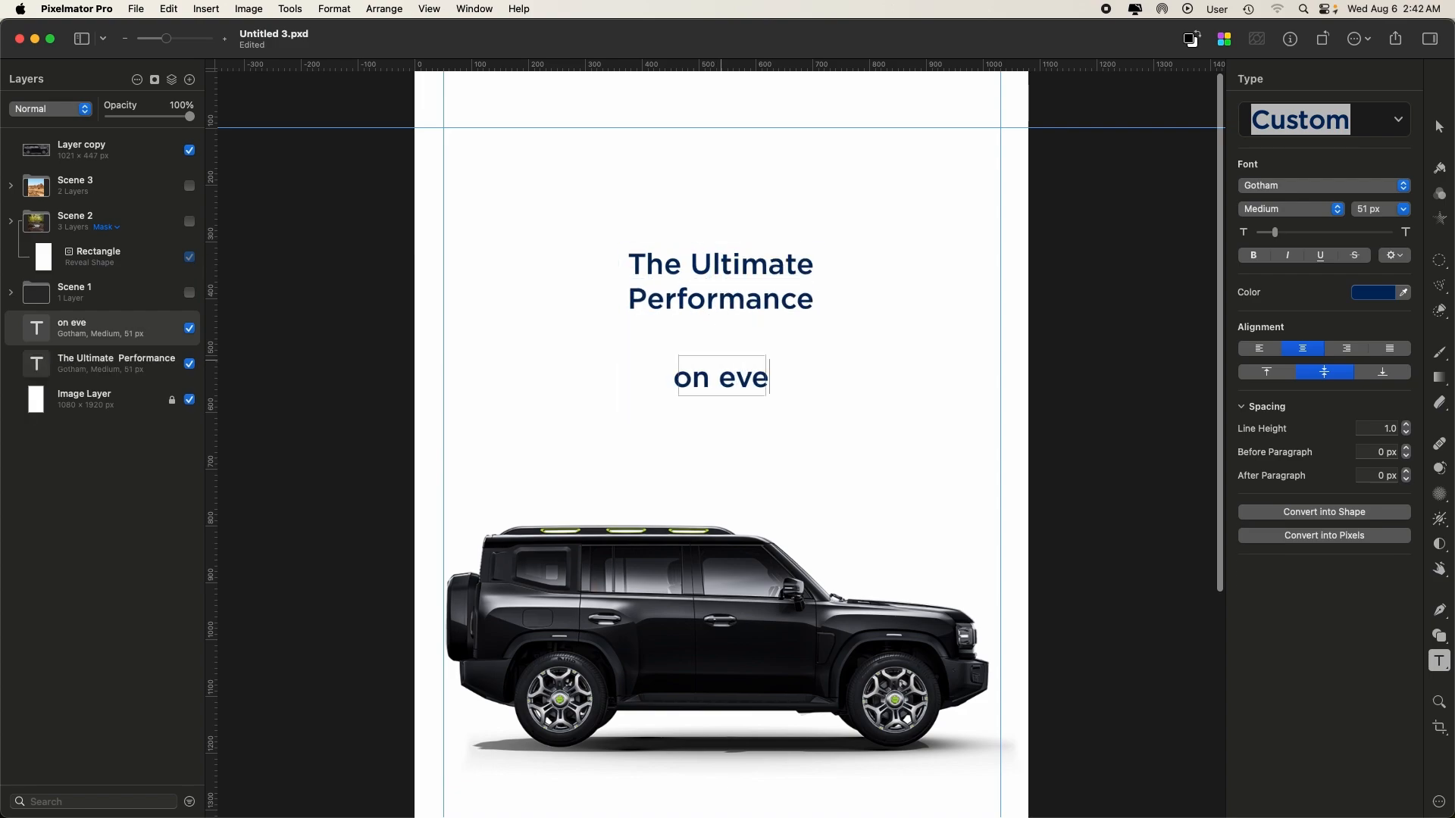
text(ry terrain)
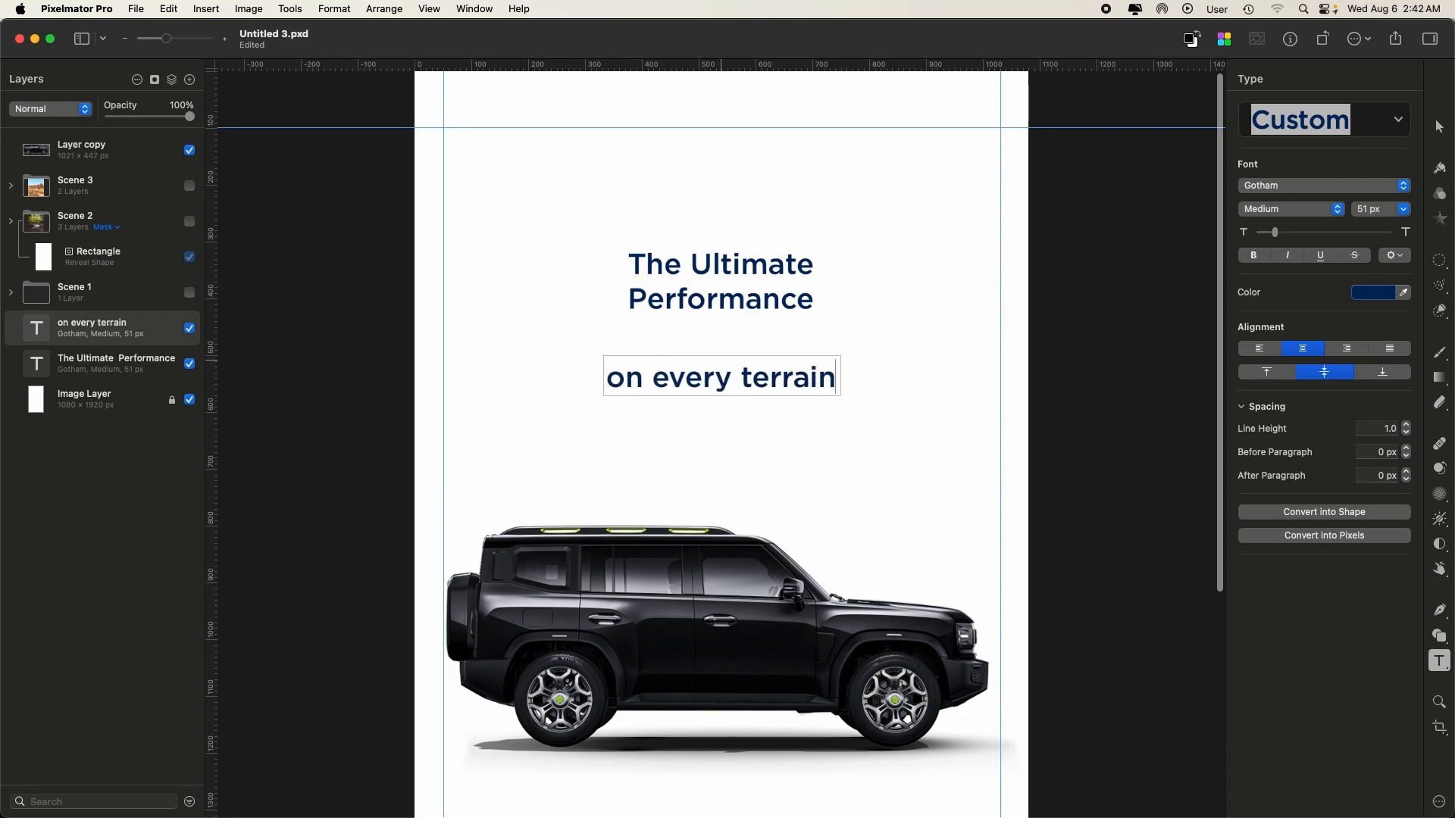
text(.)
key(Escape)
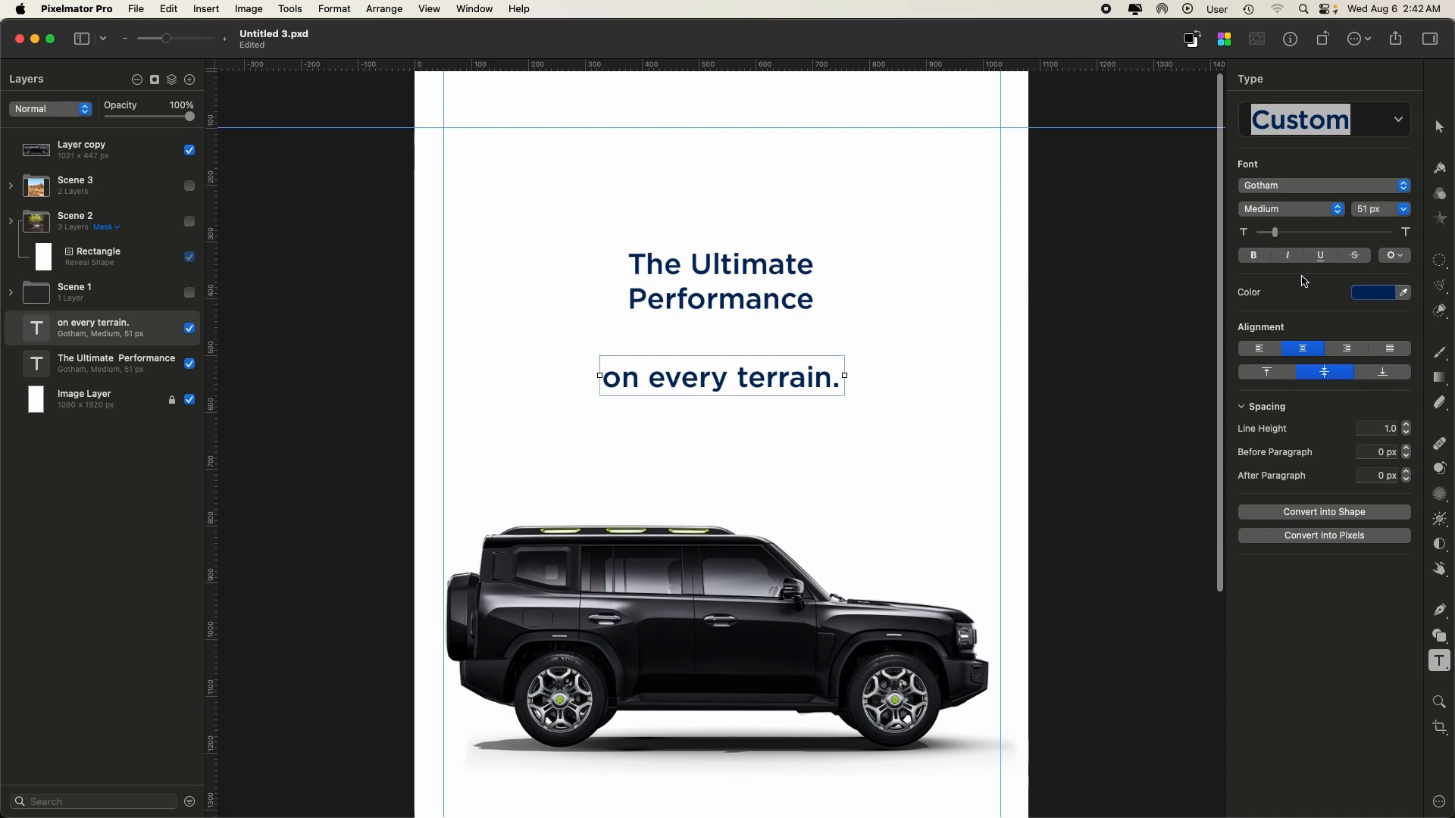
- Set the tagline's font to Amsterdam and move it directly beneath the headline
click(1295, 187)
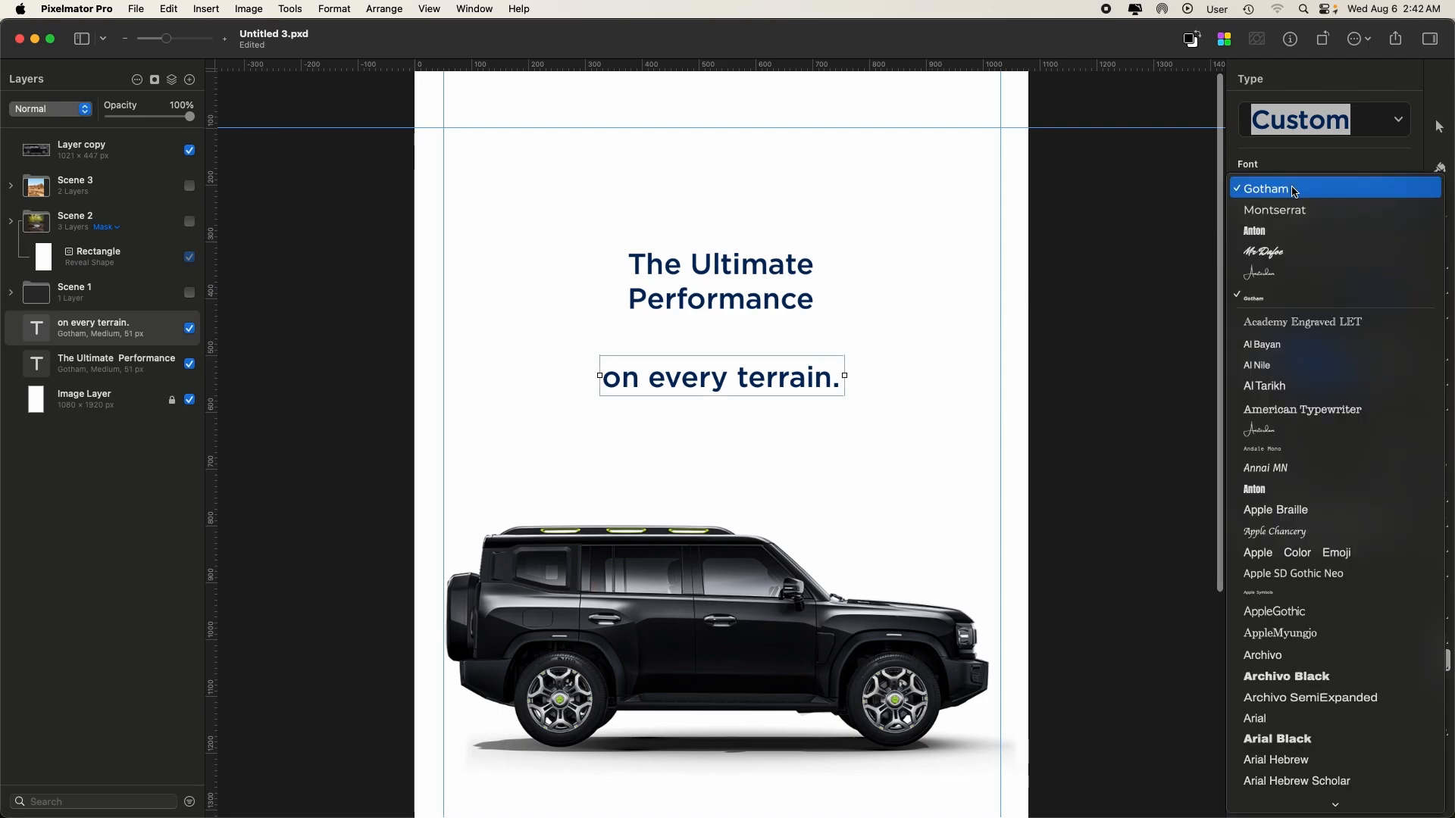
click(1292, 282)
drag(774, 404, 775, 349)
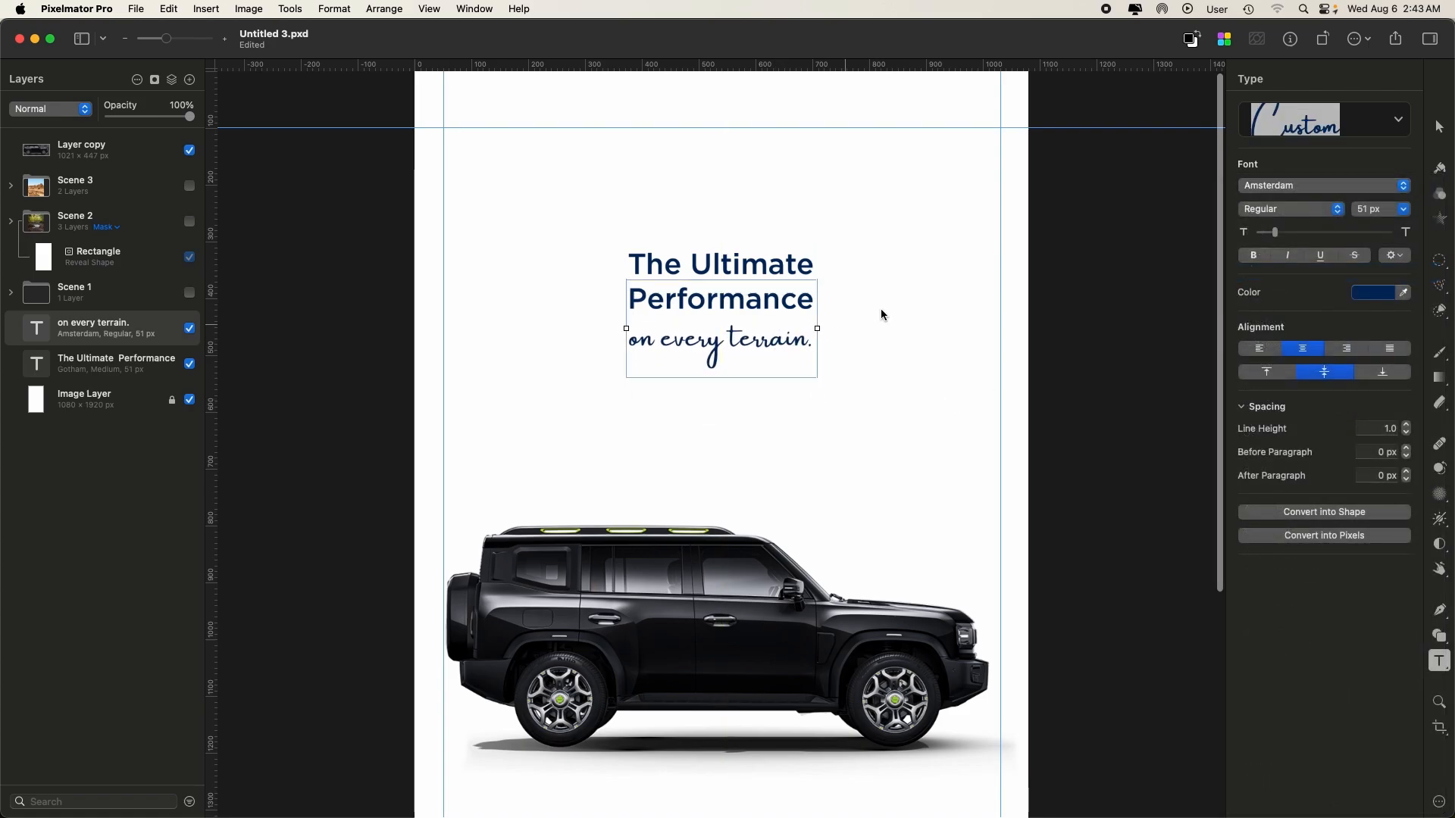
- Try the word "road" in place of "terrain" in the script tagline
double_click(790, 344)
click(790, 342)
drag(732, 339, 796, 345)
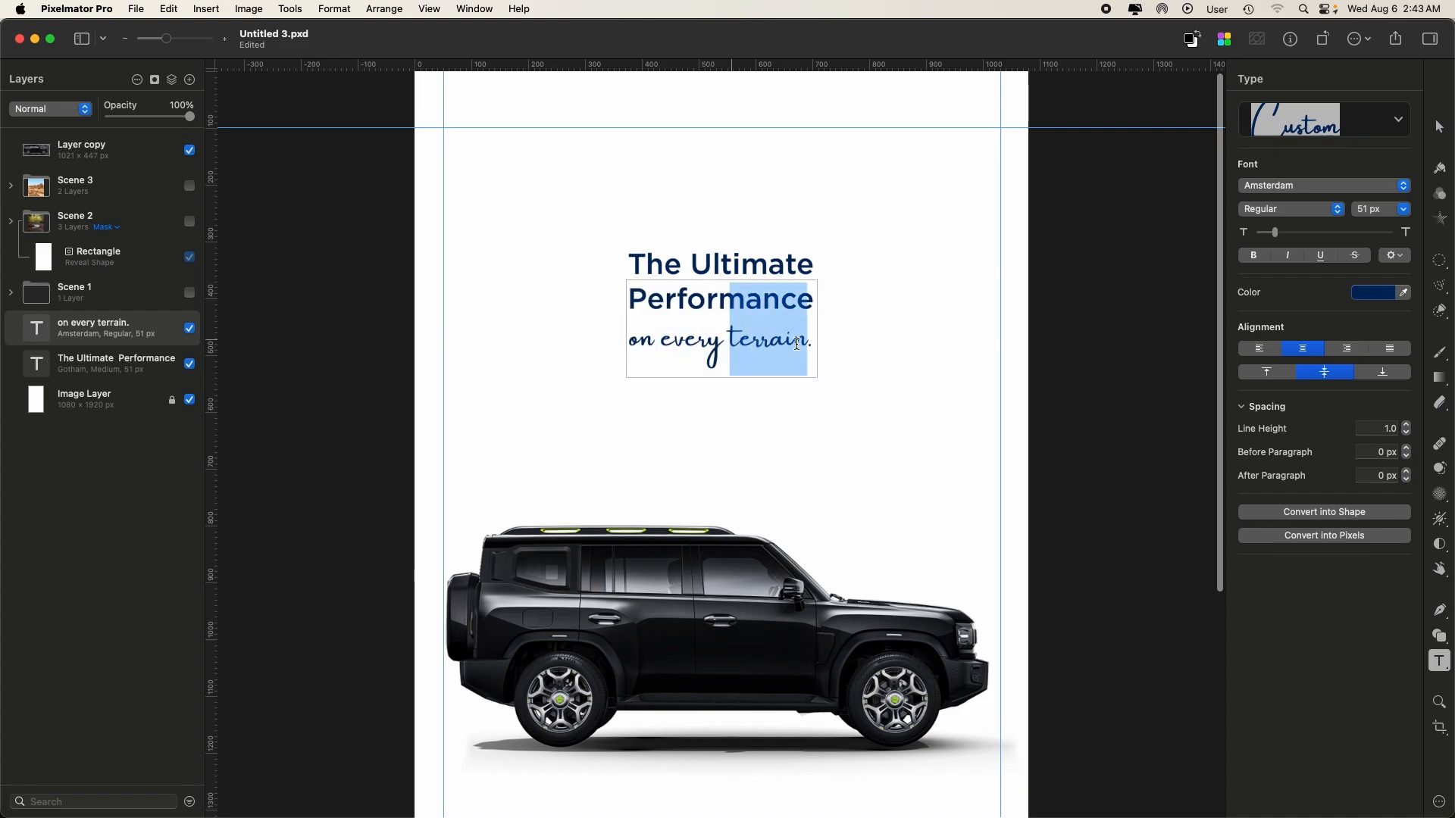
text(road)
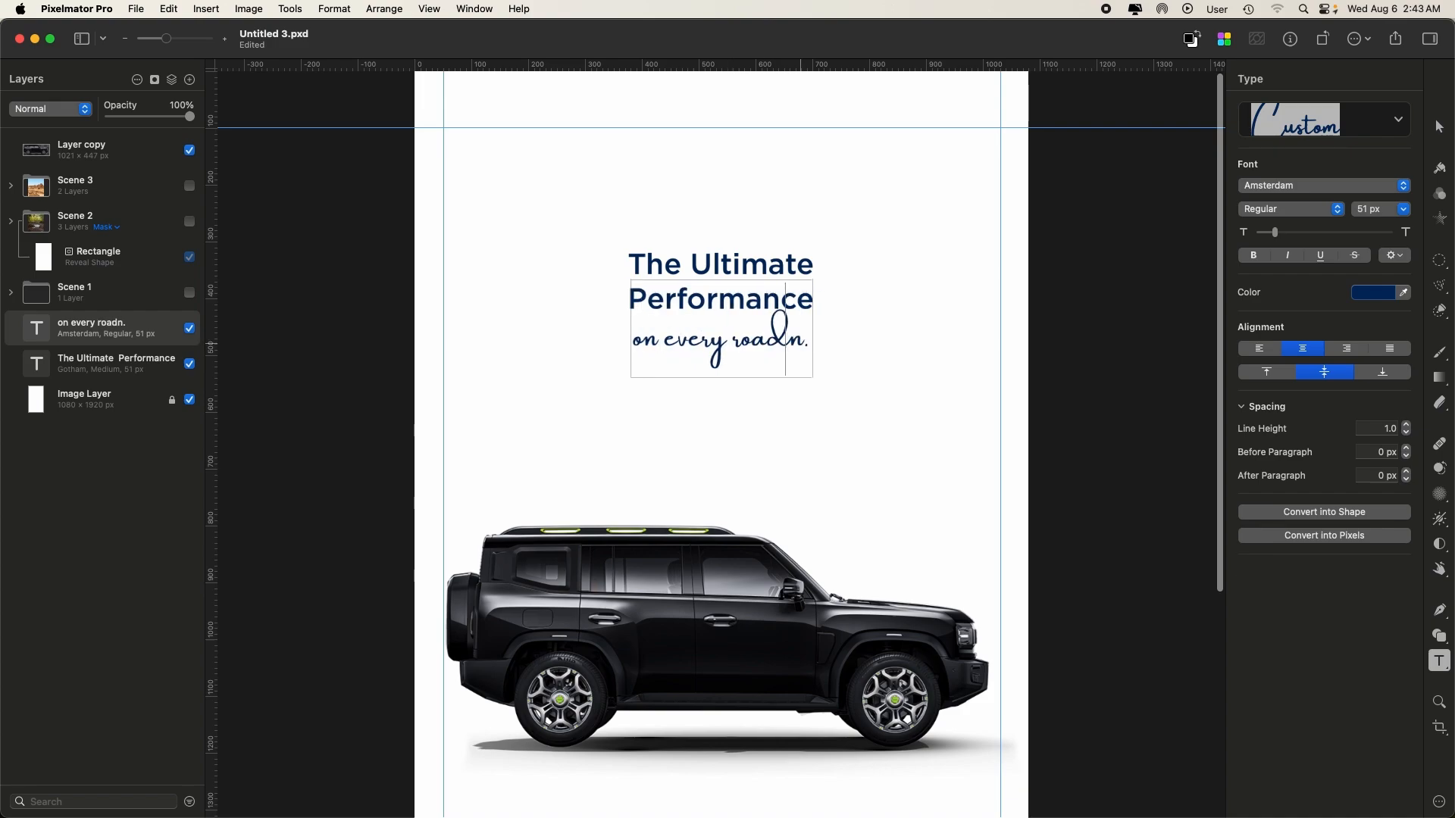
click(802, 342)
key(BackSpace)
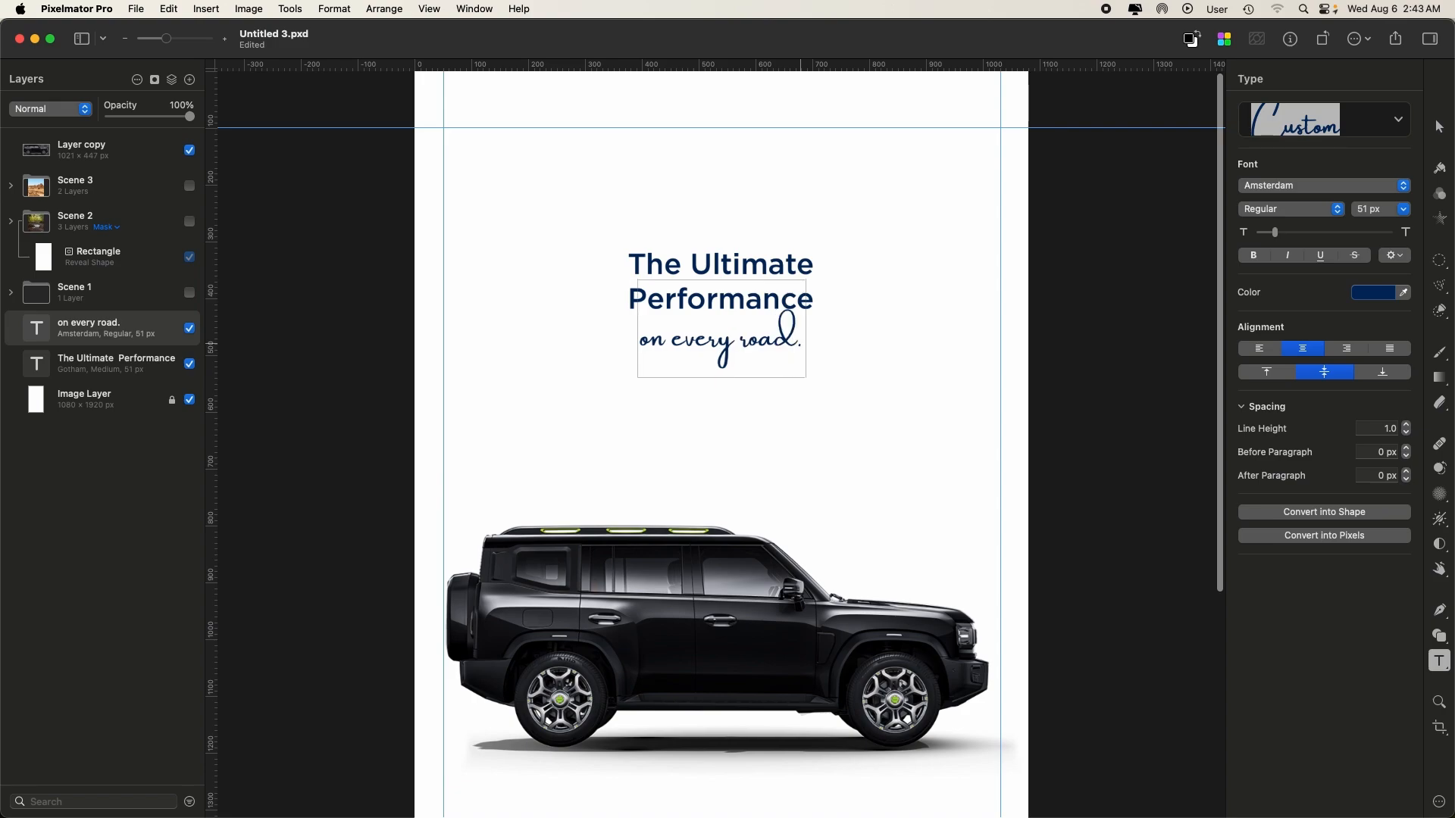
click(900, 353)
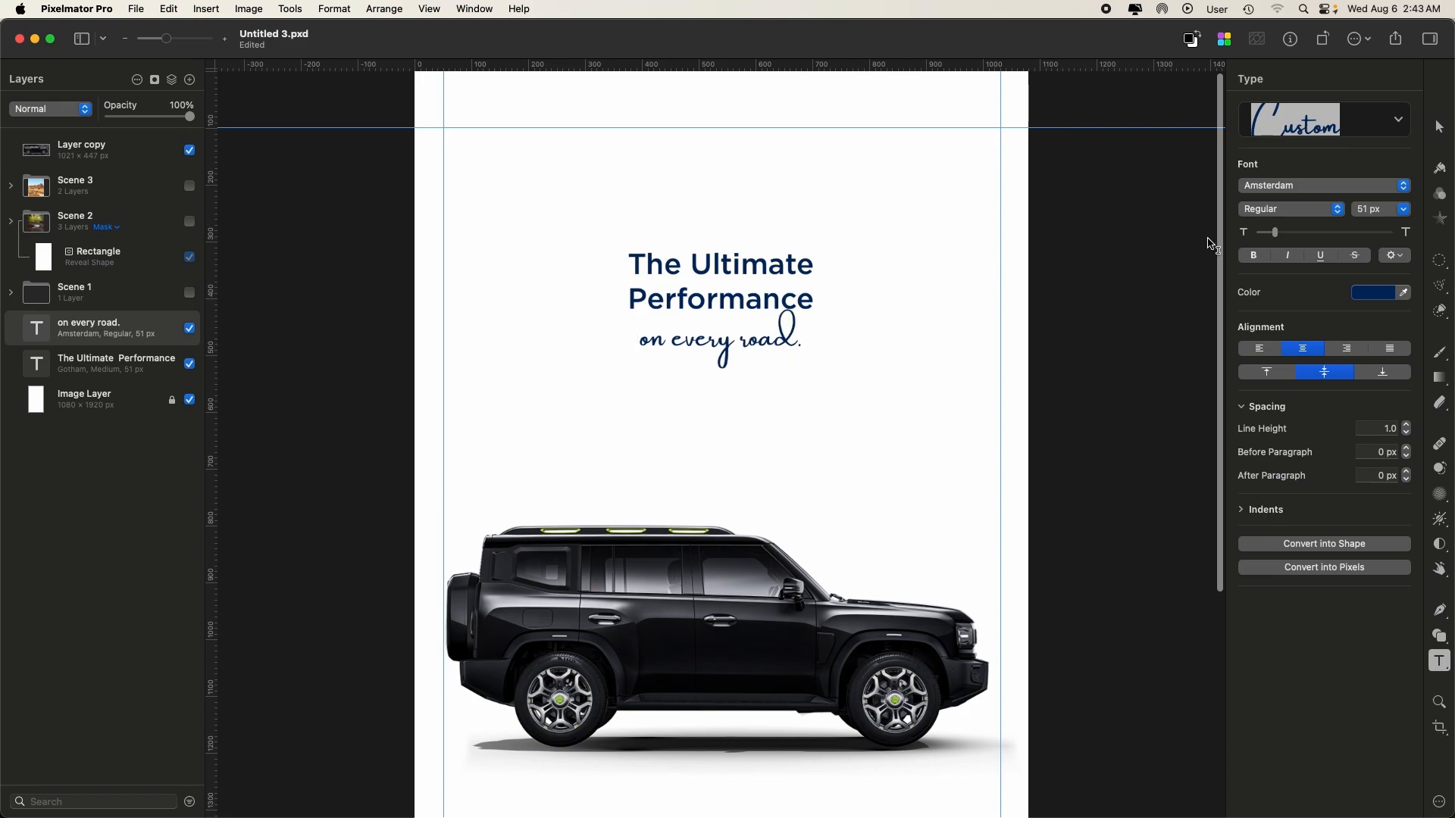
- Change the last word of the script tagline back to "terrain"
click(758, 341)
double_click(782, 341)
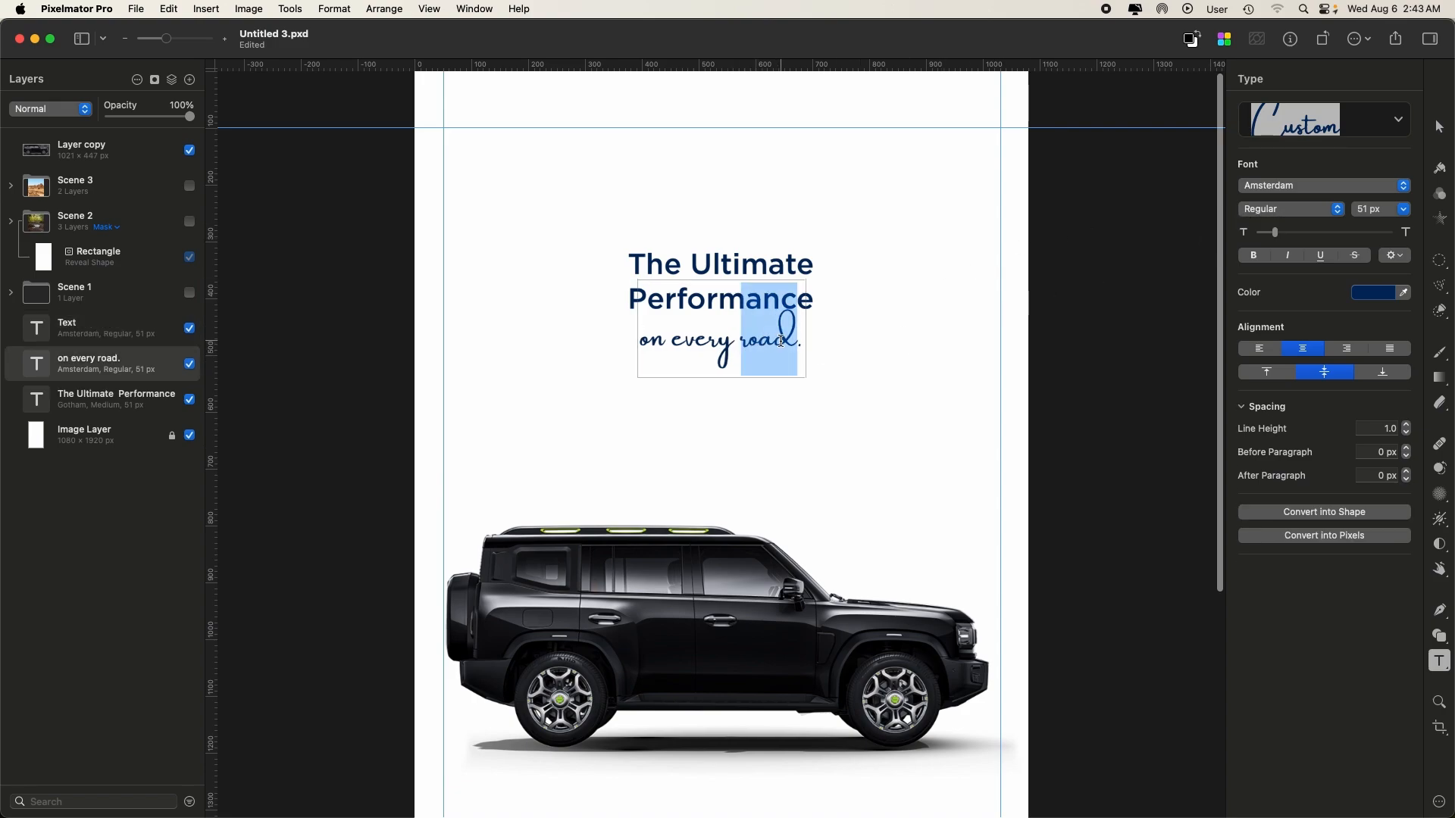
text(terrain)
key(Escape)
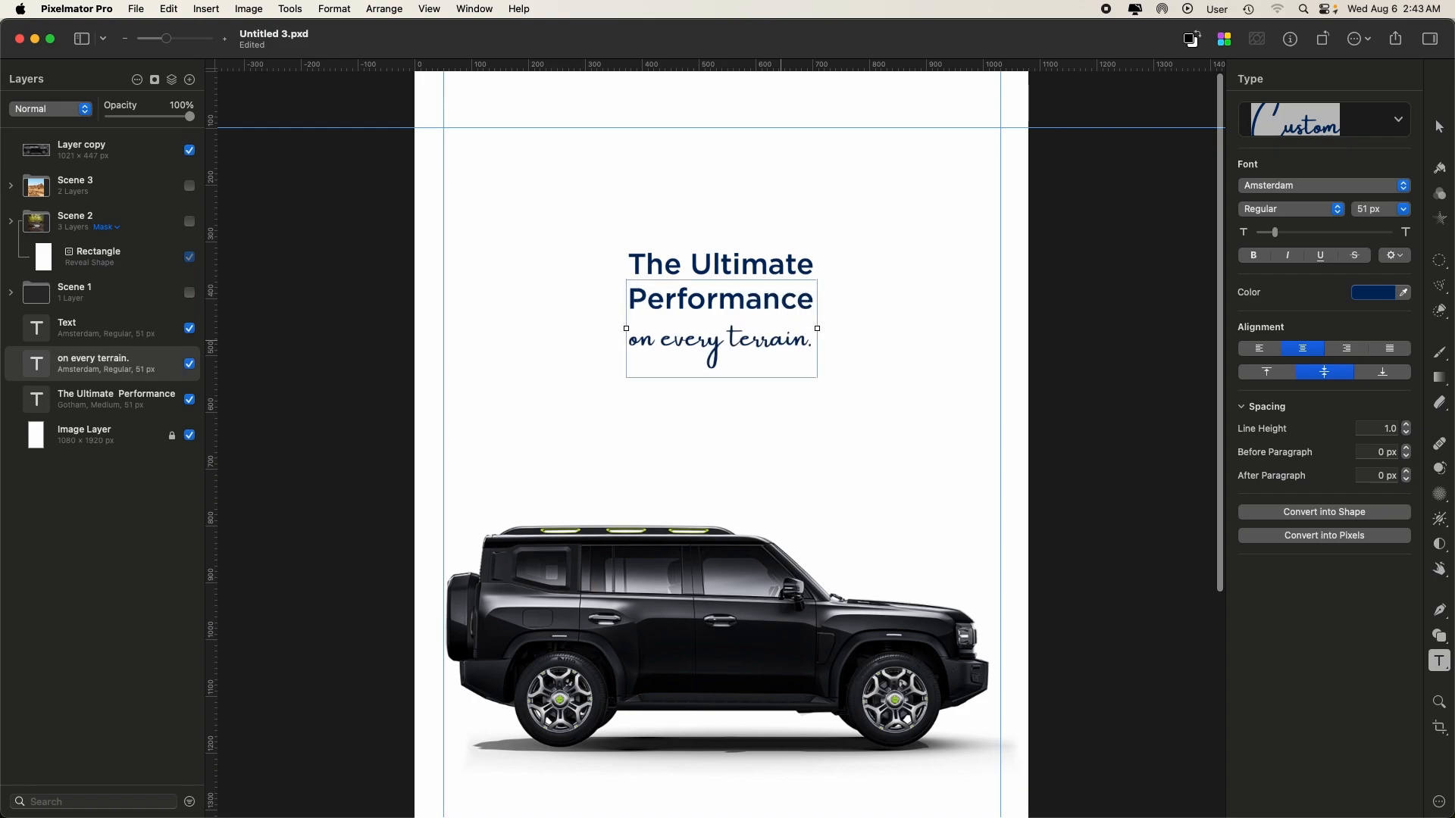
click(669, 319)
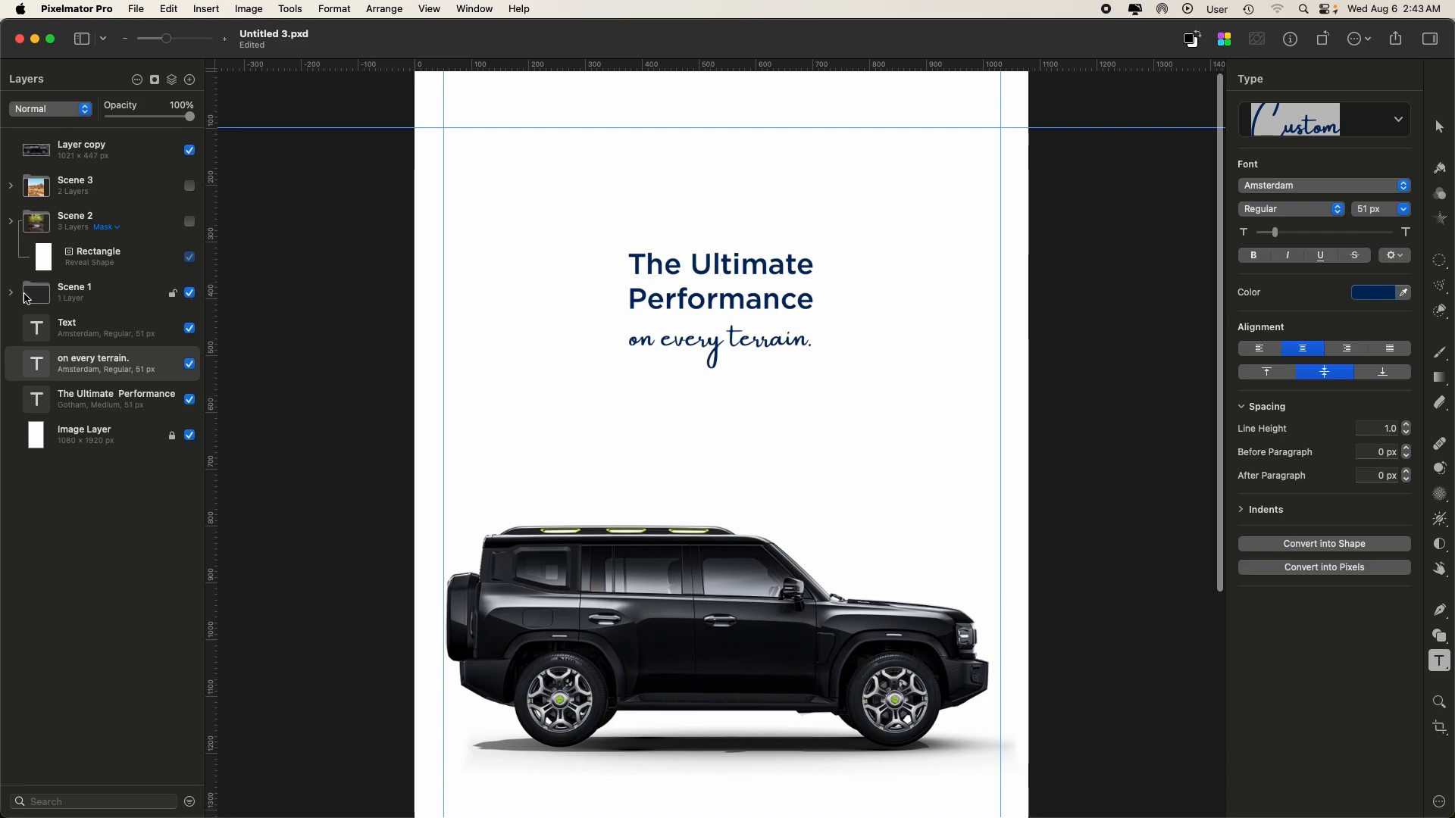
- Expand Scene 1, show its sky-and-road image layer, and delete the empty text layer
click(11, 293)
click(189, 328)
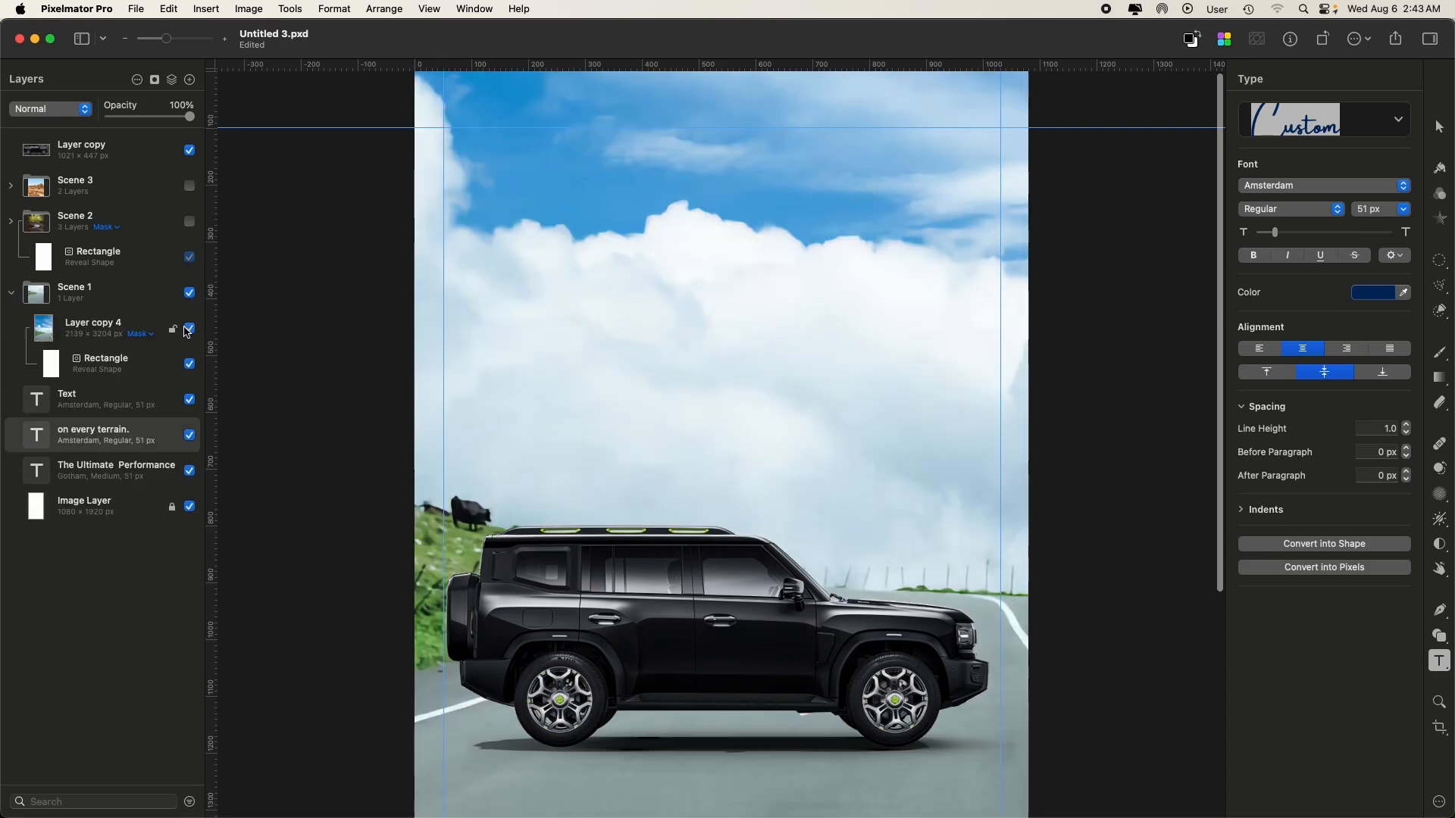
click(120, 409)
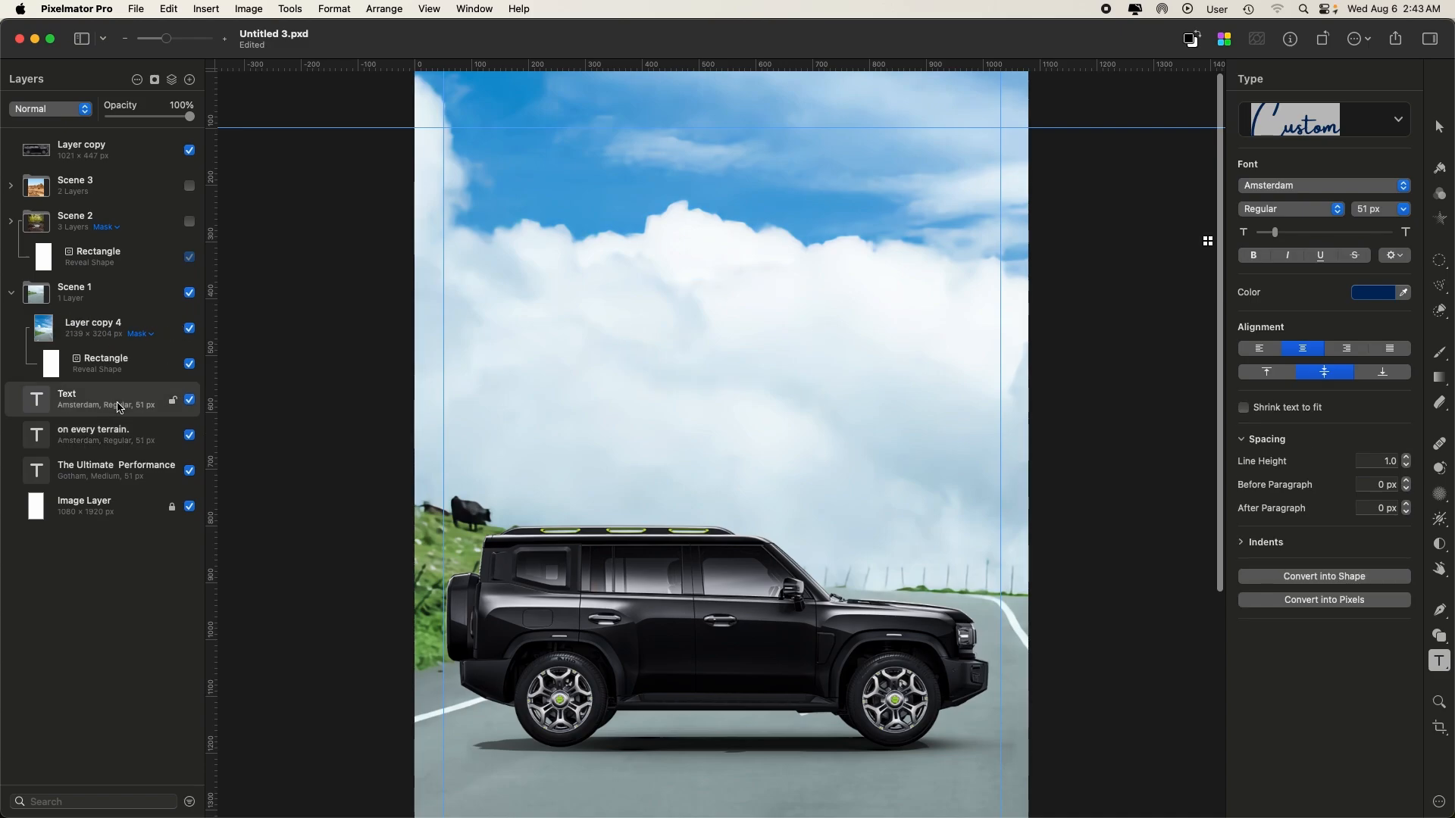
key(BackSpace)
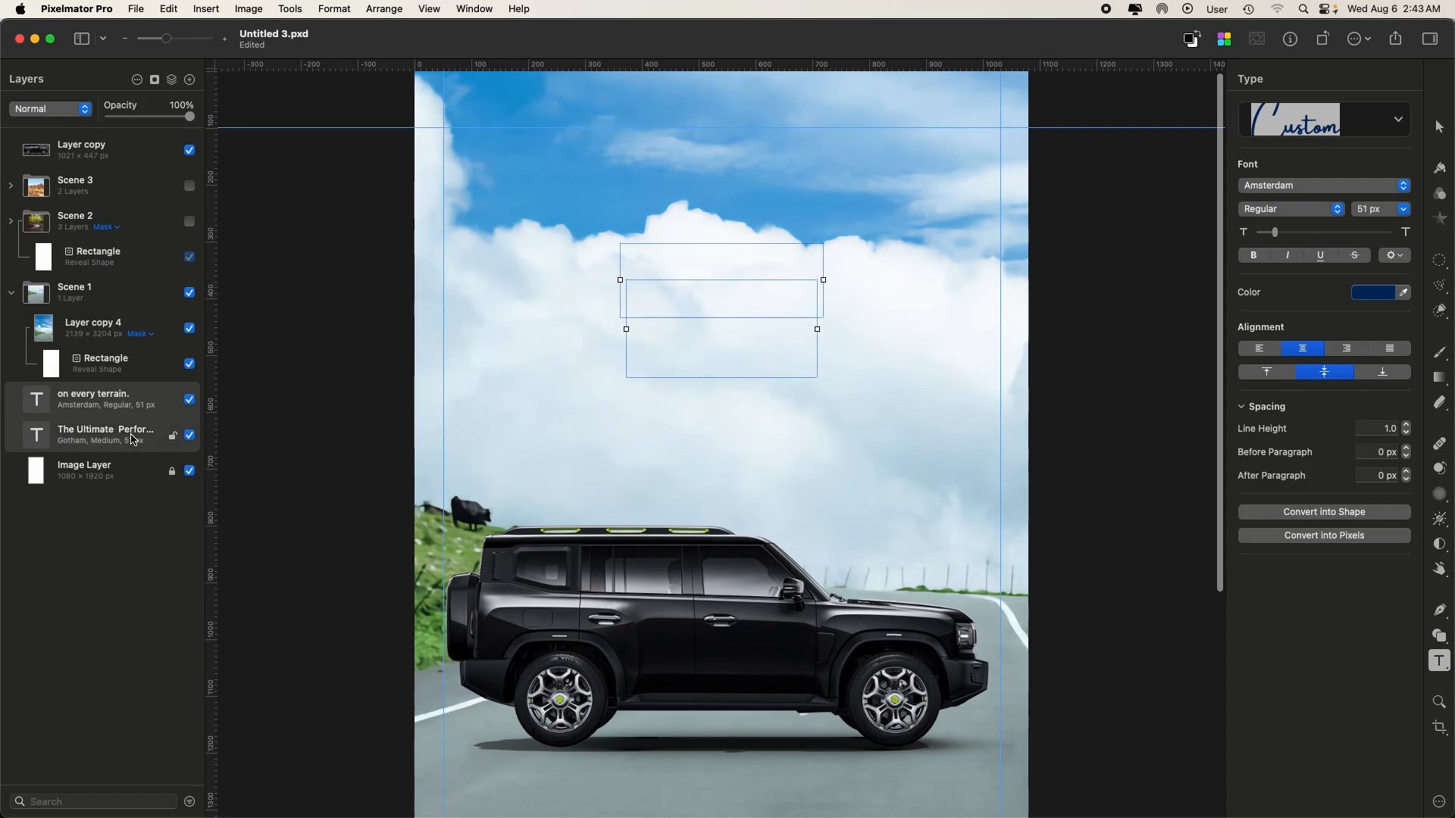
- Group the headline and tagline layers and name the group "text"
key(super+g)
double_click(73, 395)
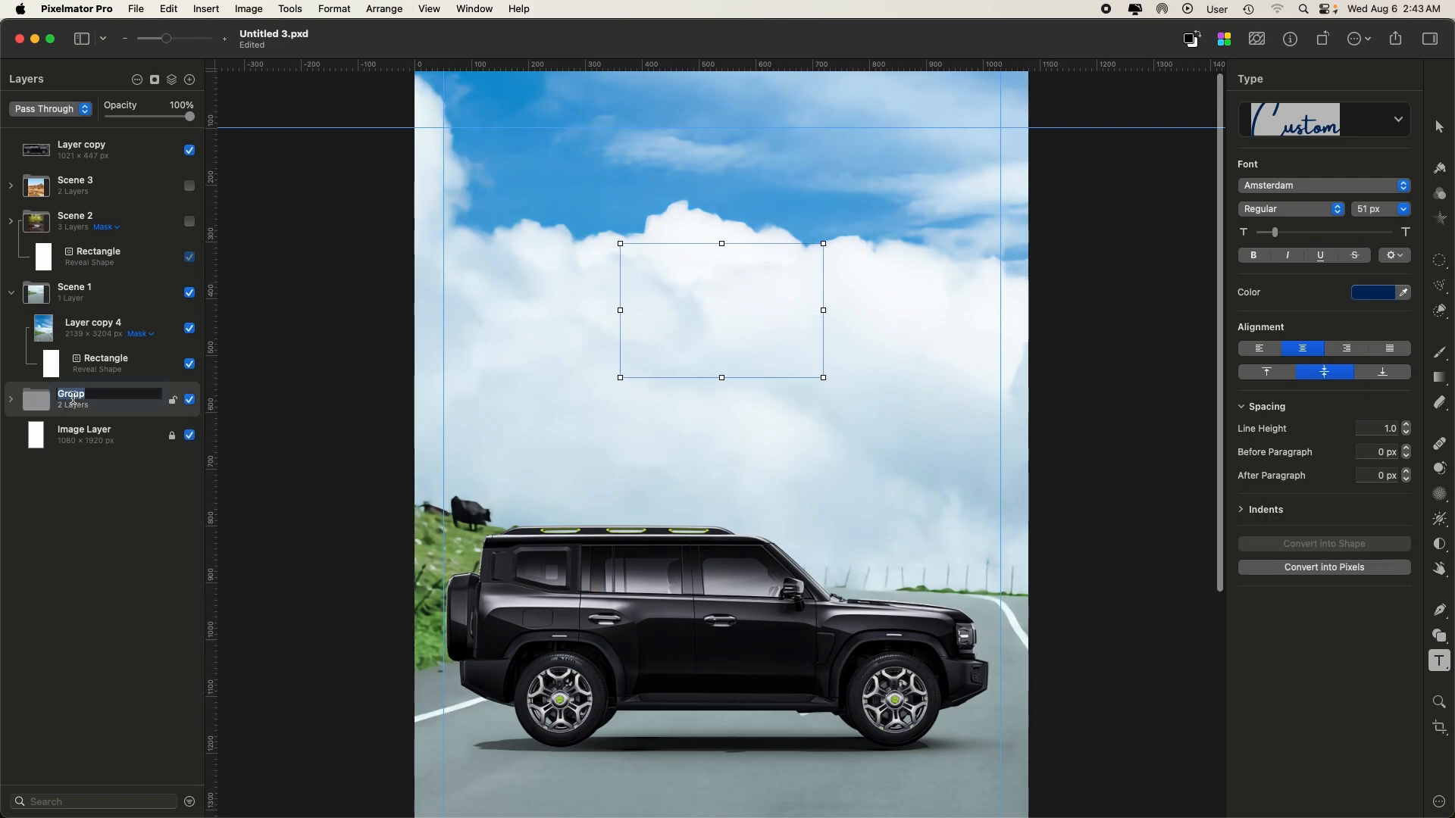
text(et)
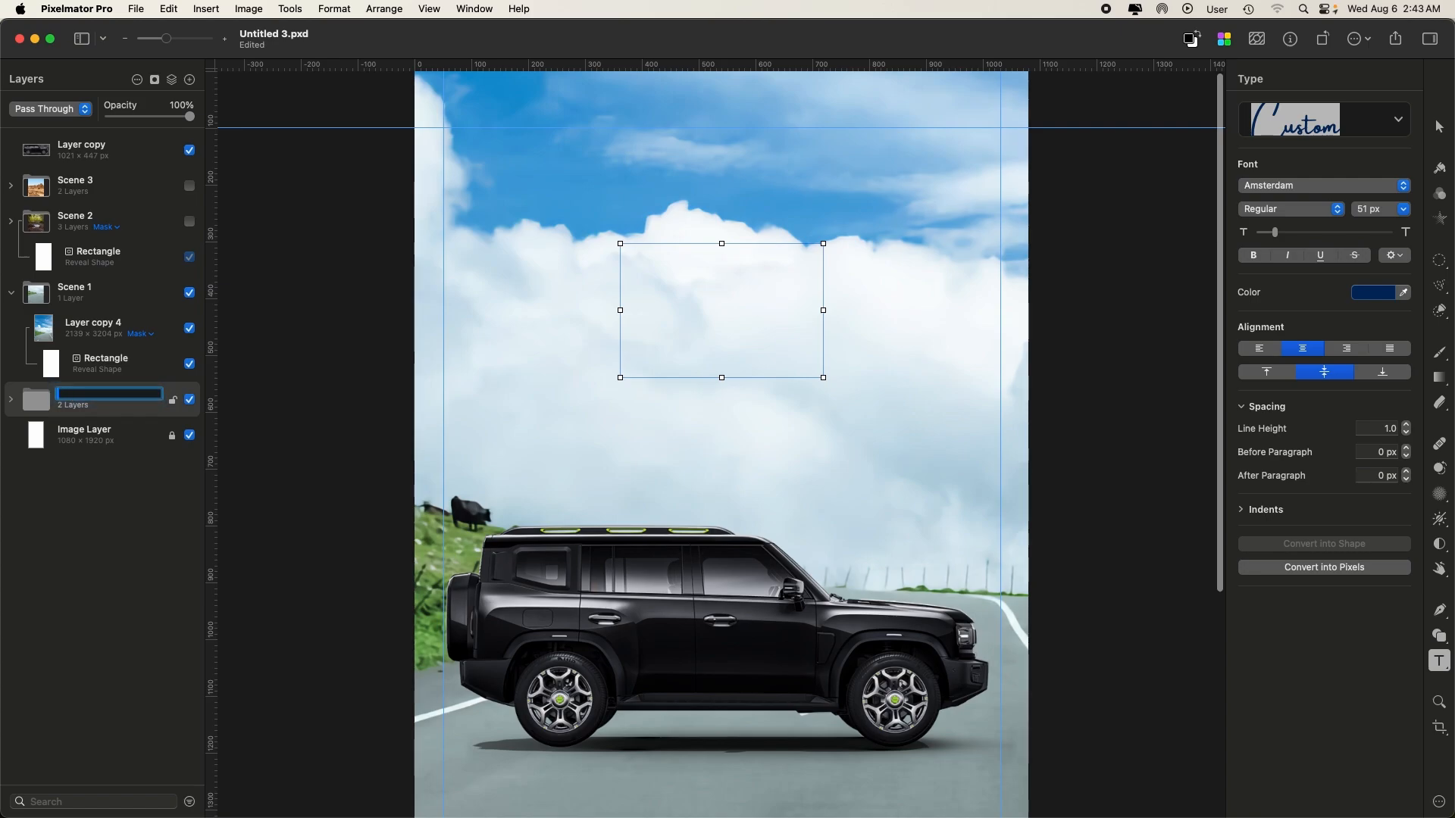
key(Return)
- Bring the text group forward to the top of the layer stack, above the car and all scenes
key(super+bracketright)
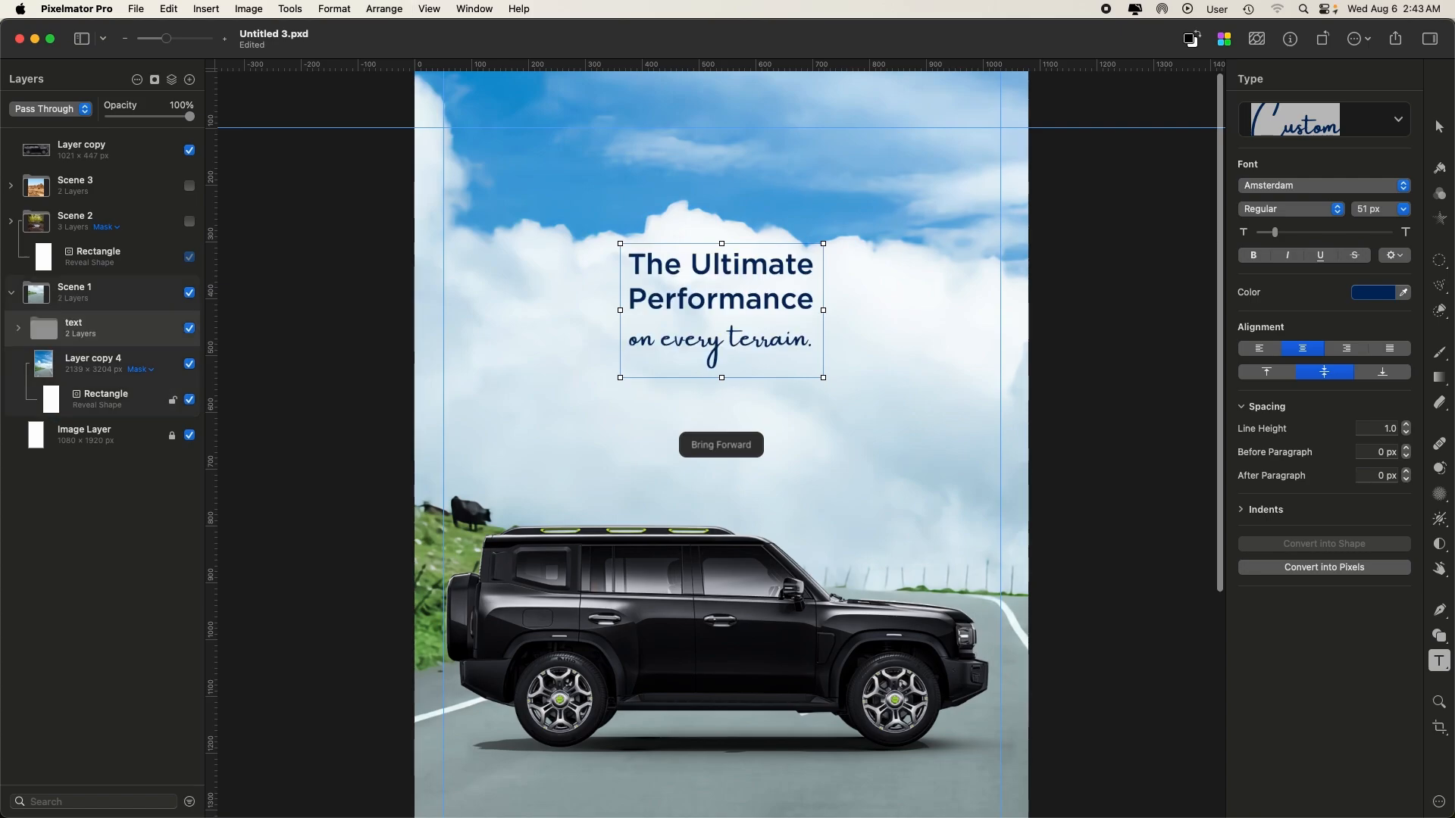
key(super+bracketright)
key(super+bracketright)
key(super+bracketright)
click(305, 344)
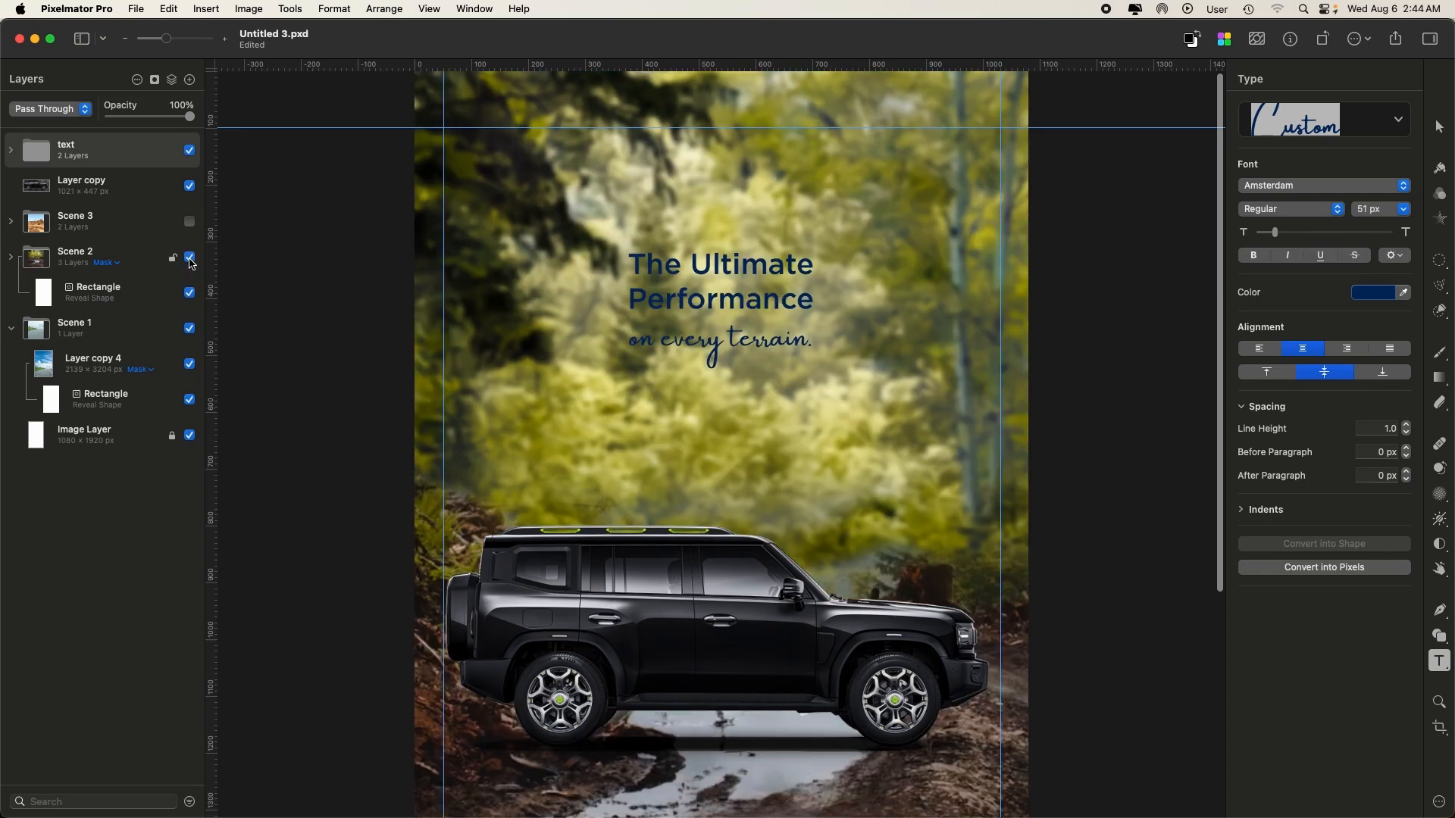
- Show Scene 3 and enlarge the text group proportionally about its centre
key(super+minus)
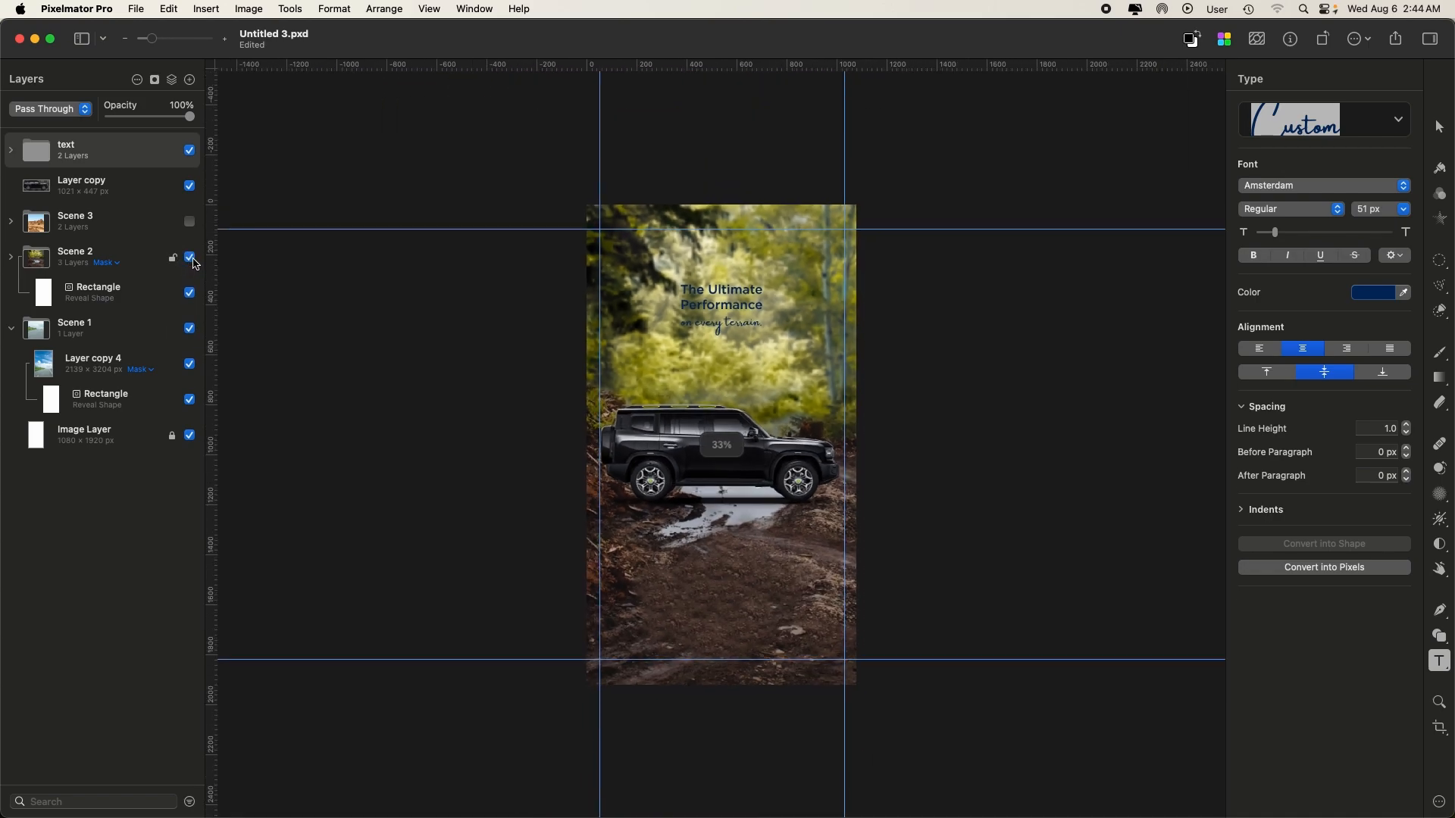
click(190, 221)
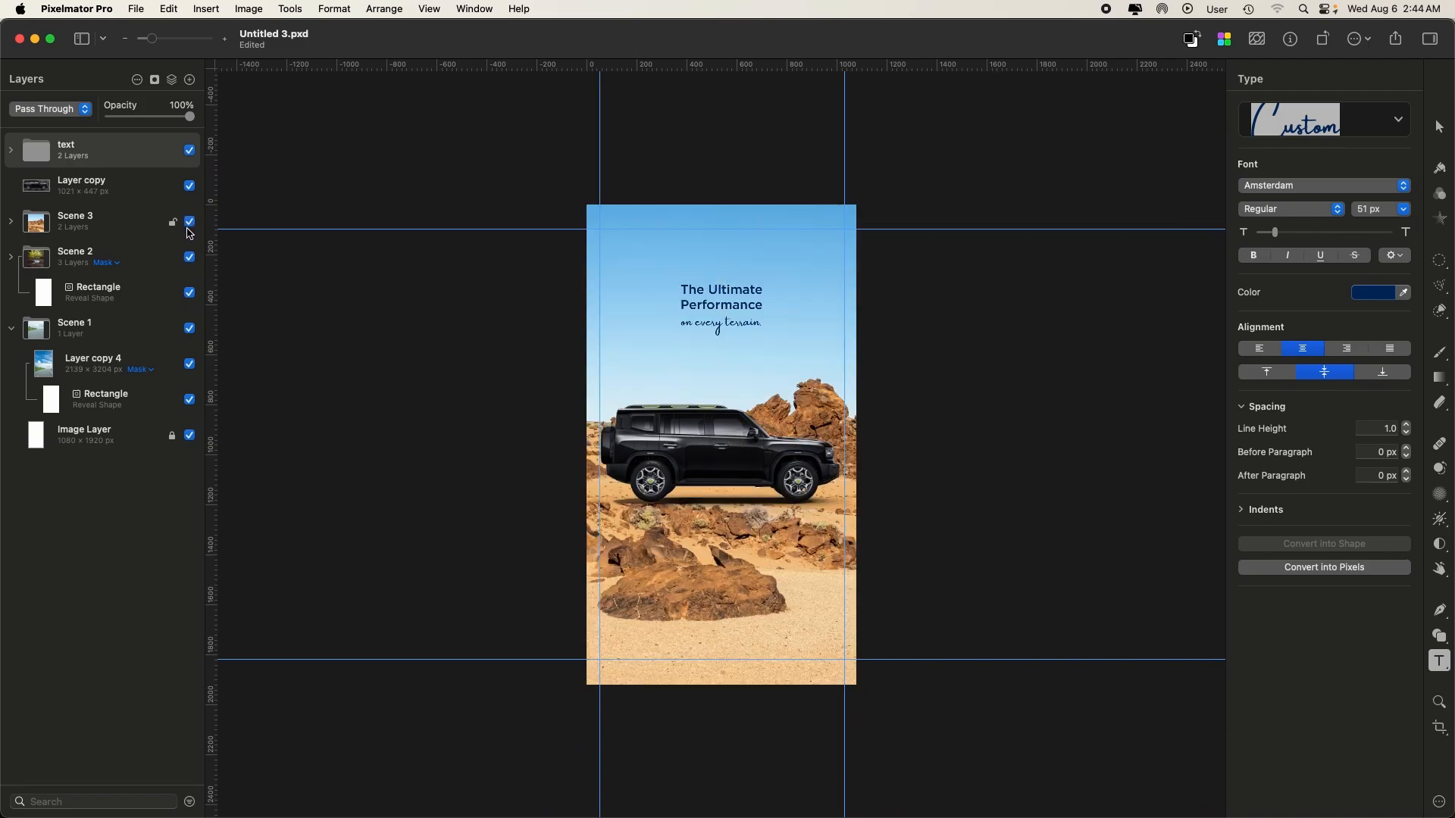
click(729, 310)
drag(765, 342, 792, 355)
key(cmd+z)
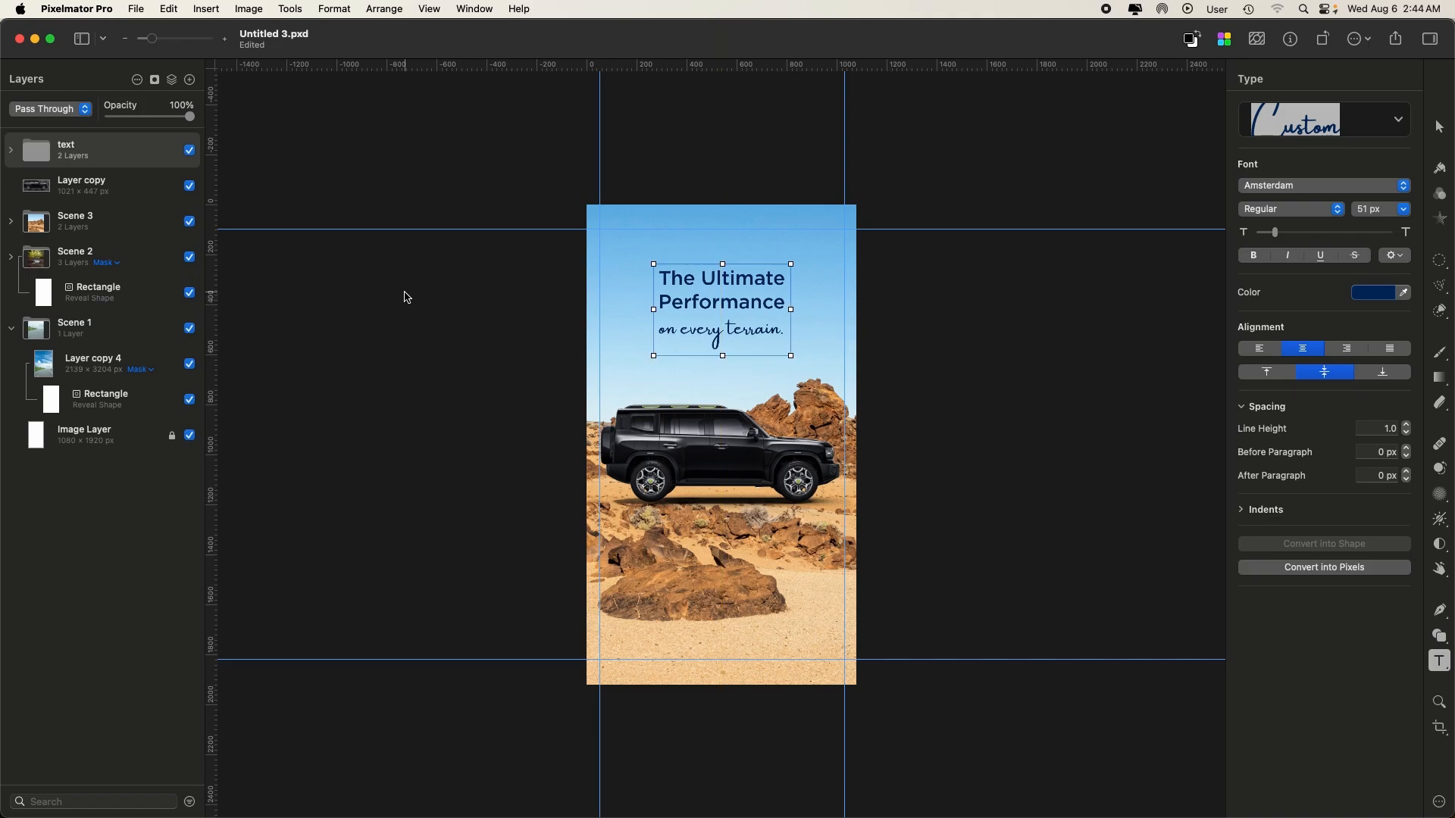
click(543, 299)
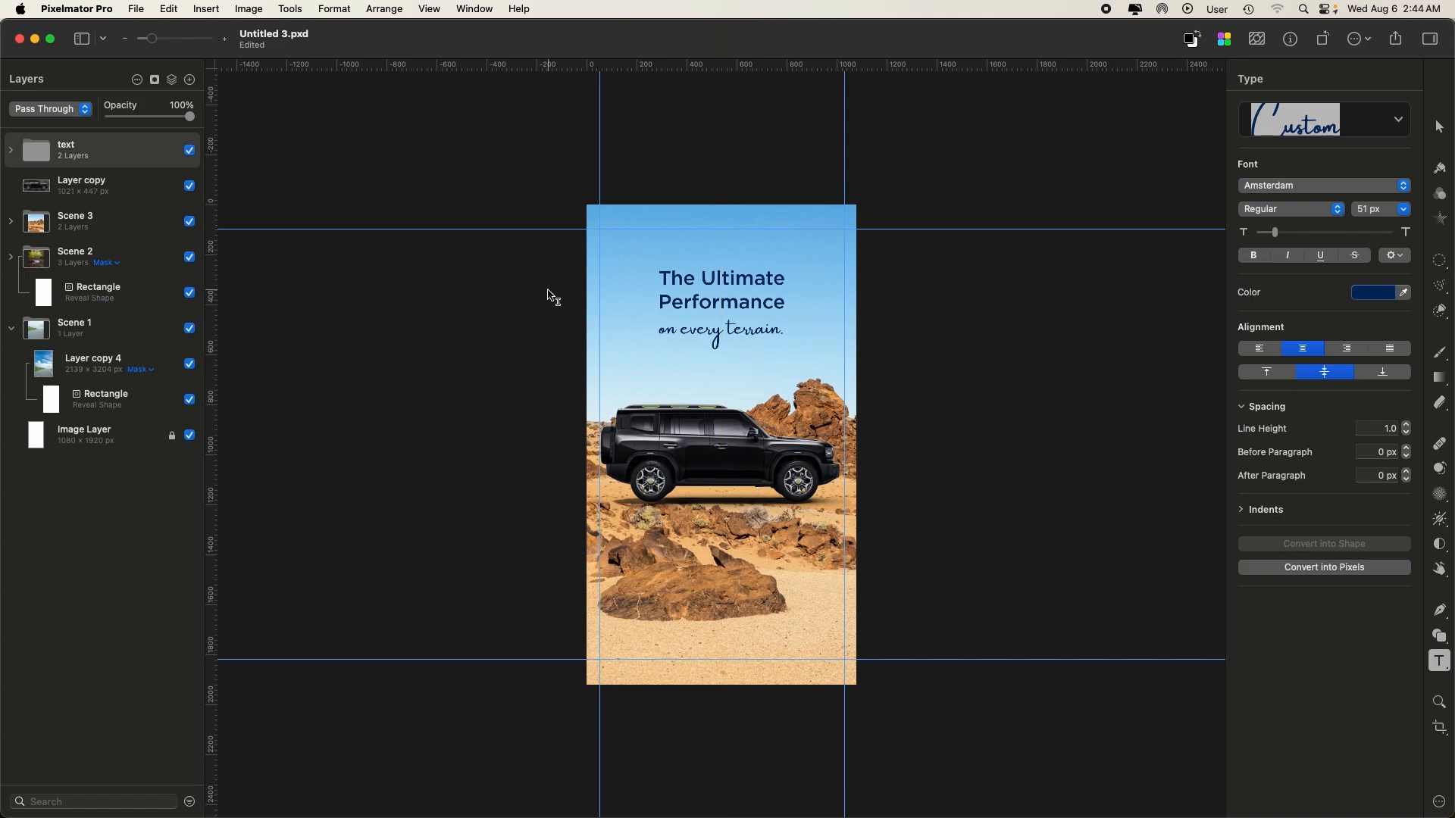
- Toggle the visibility of Scene 3 and Scene 2 to compare the text over each background, finishing with only Scene 1 shown
key(super+plus)
key(super+plus)
key(super+minus)
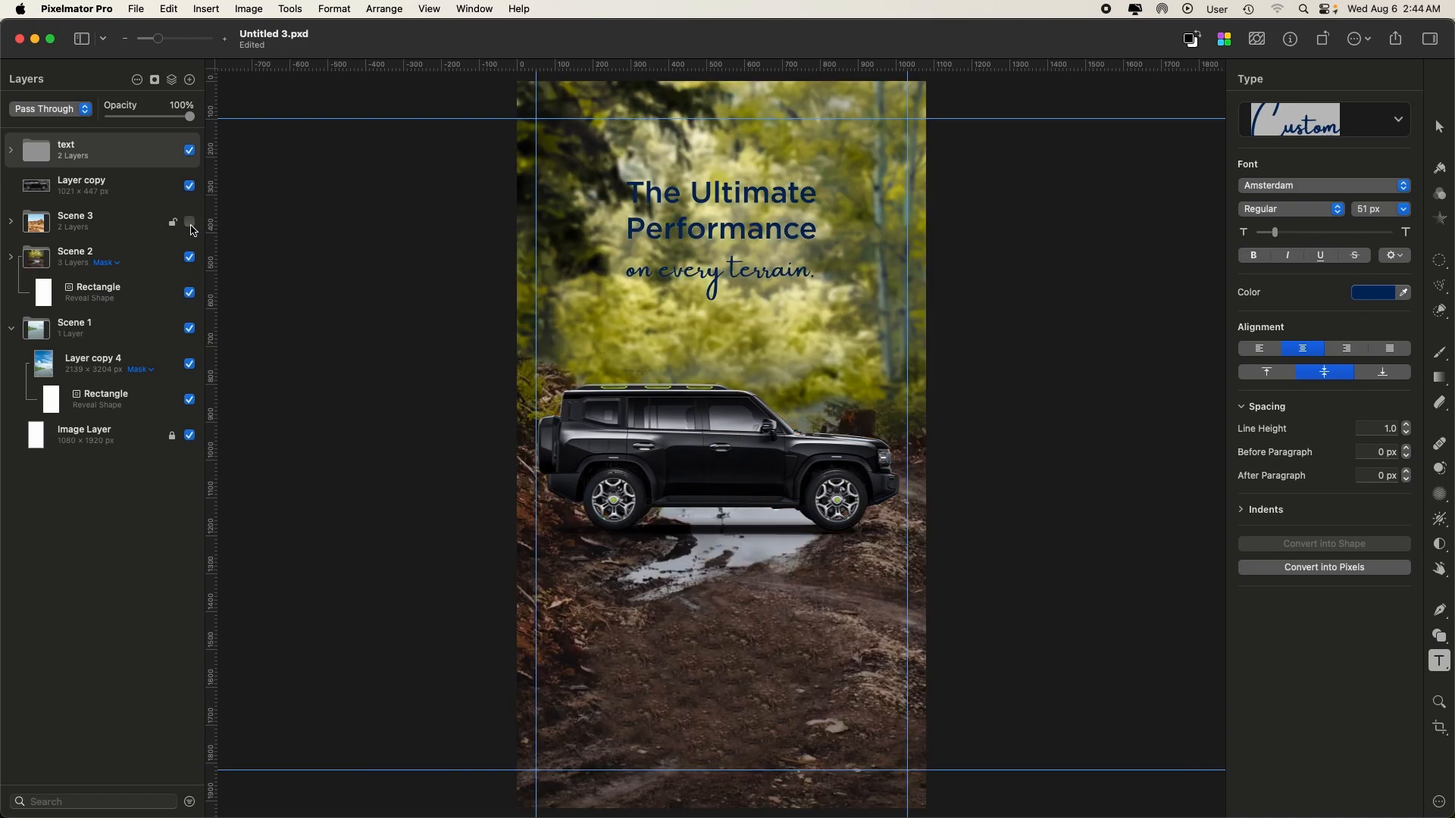
click(190, 258)
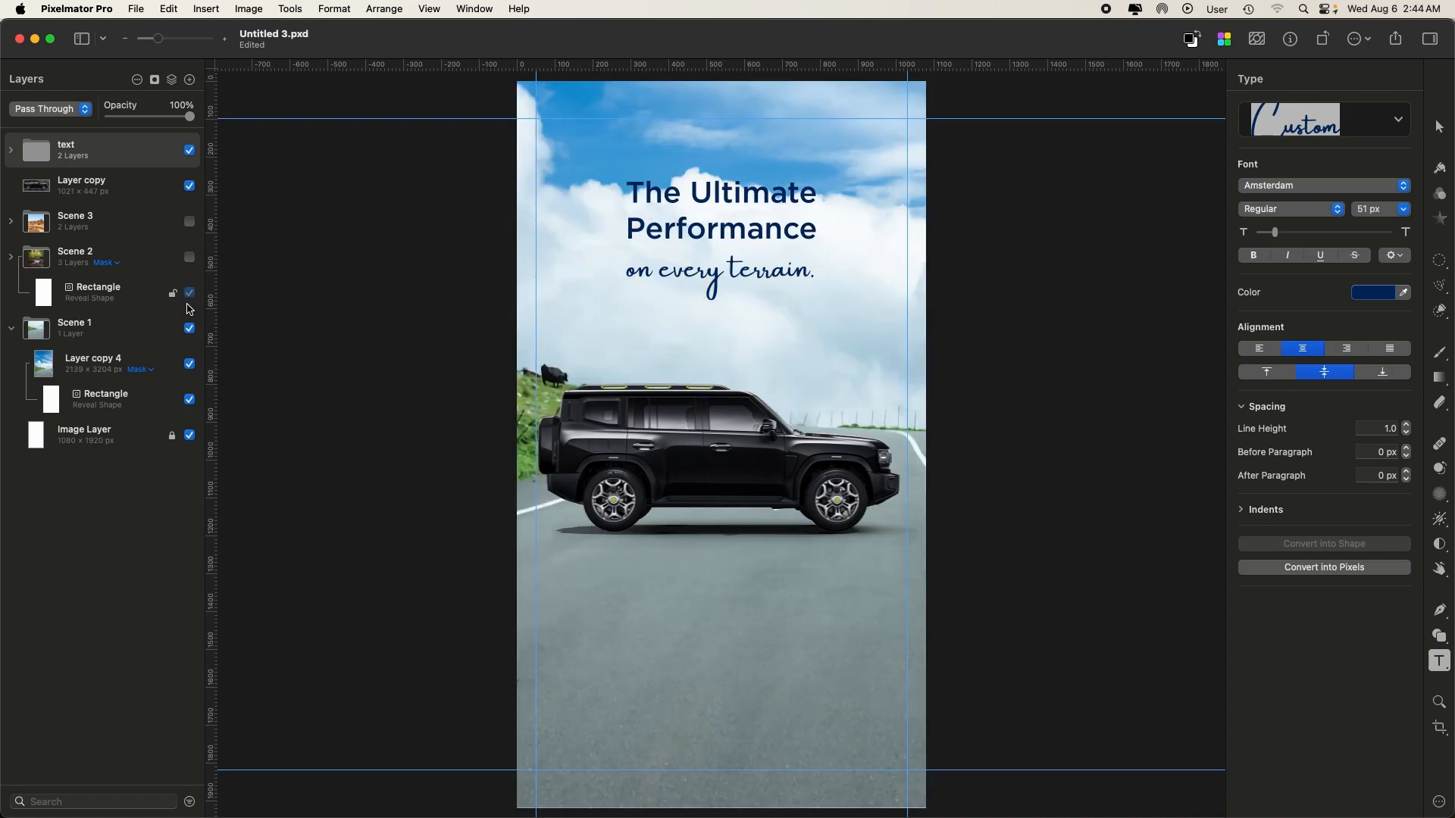
click(189, 257)
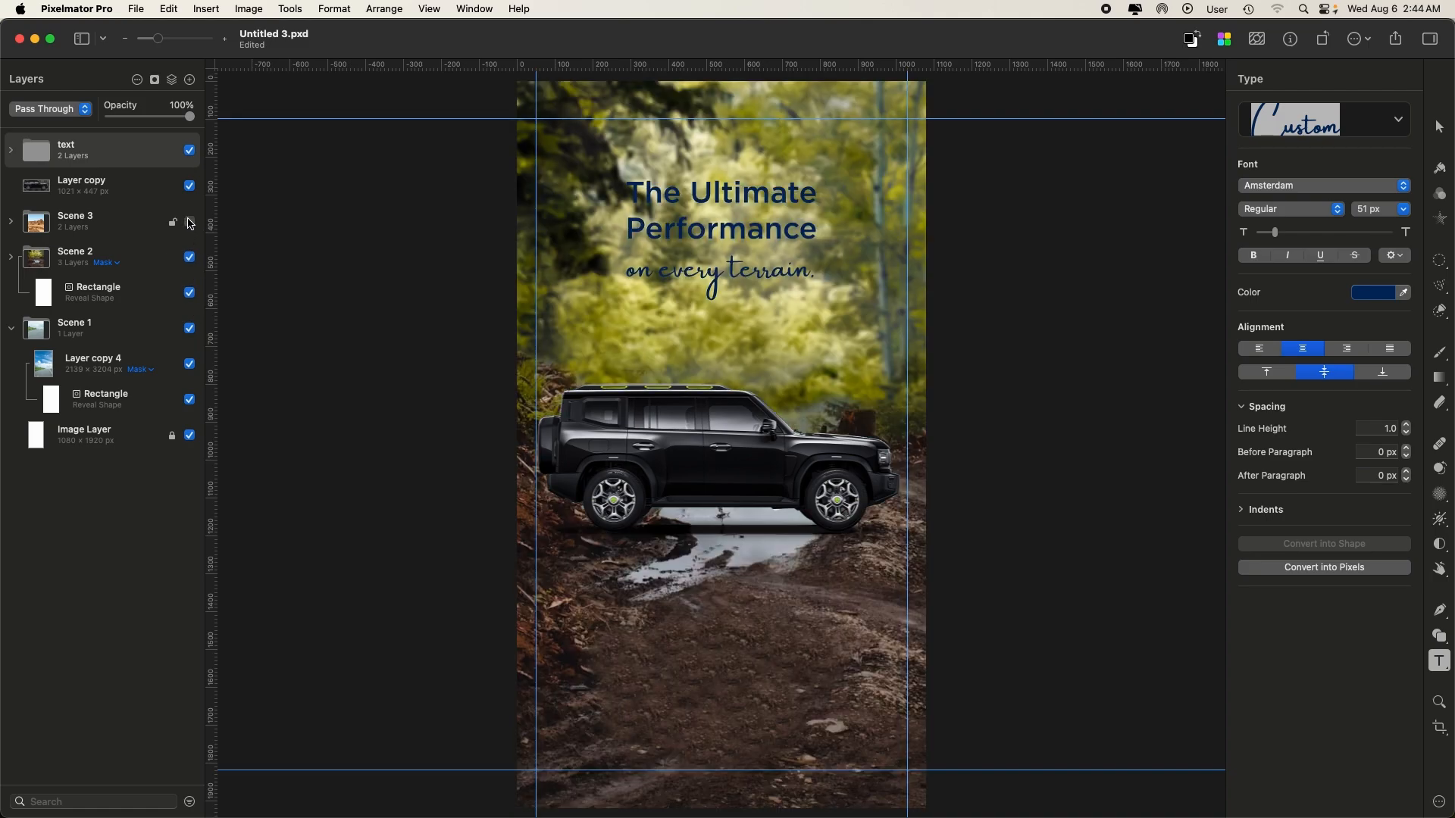
click(190, 222)
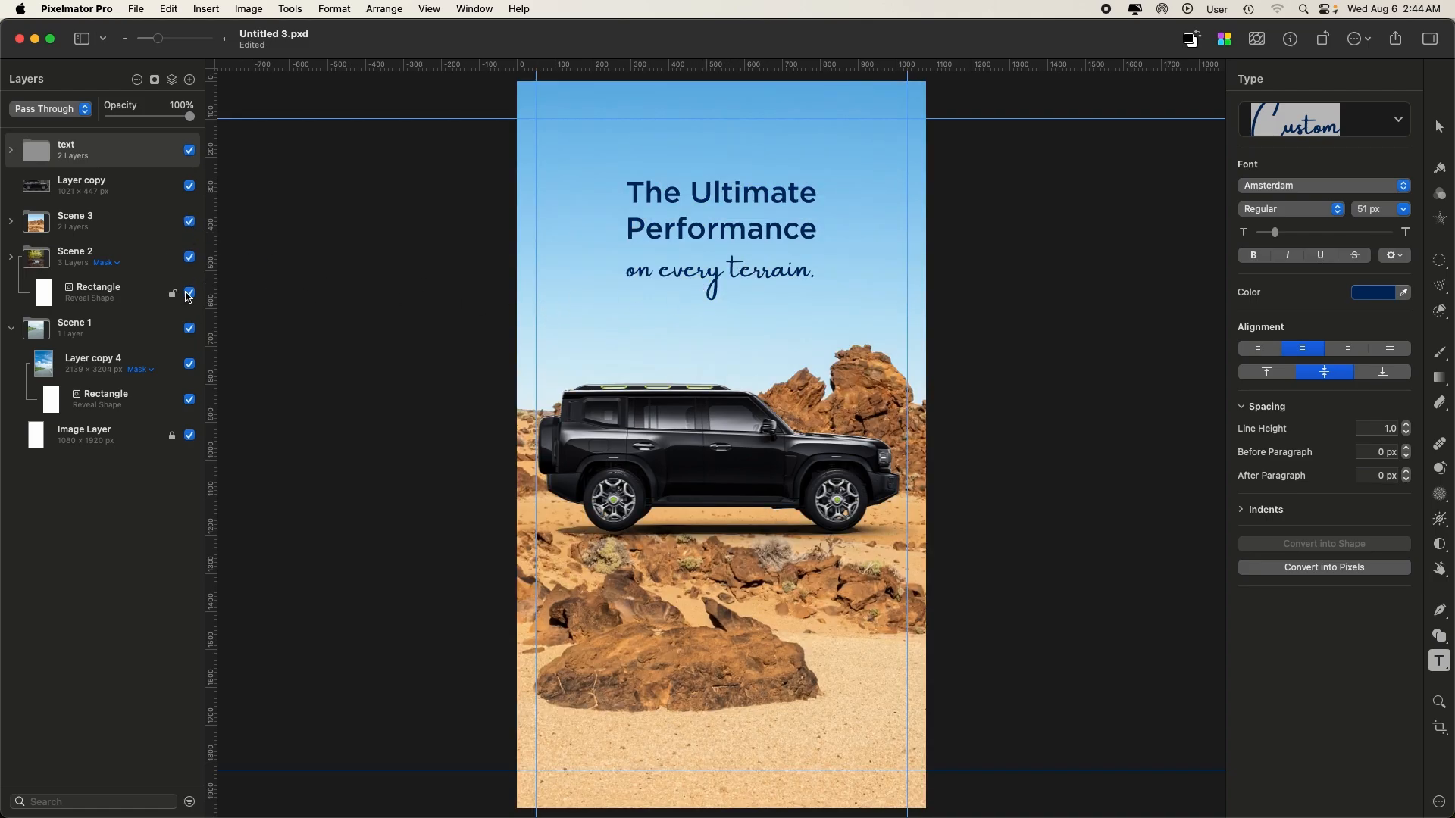
click(189, 258)
click(188, 260)
click(190, 222)
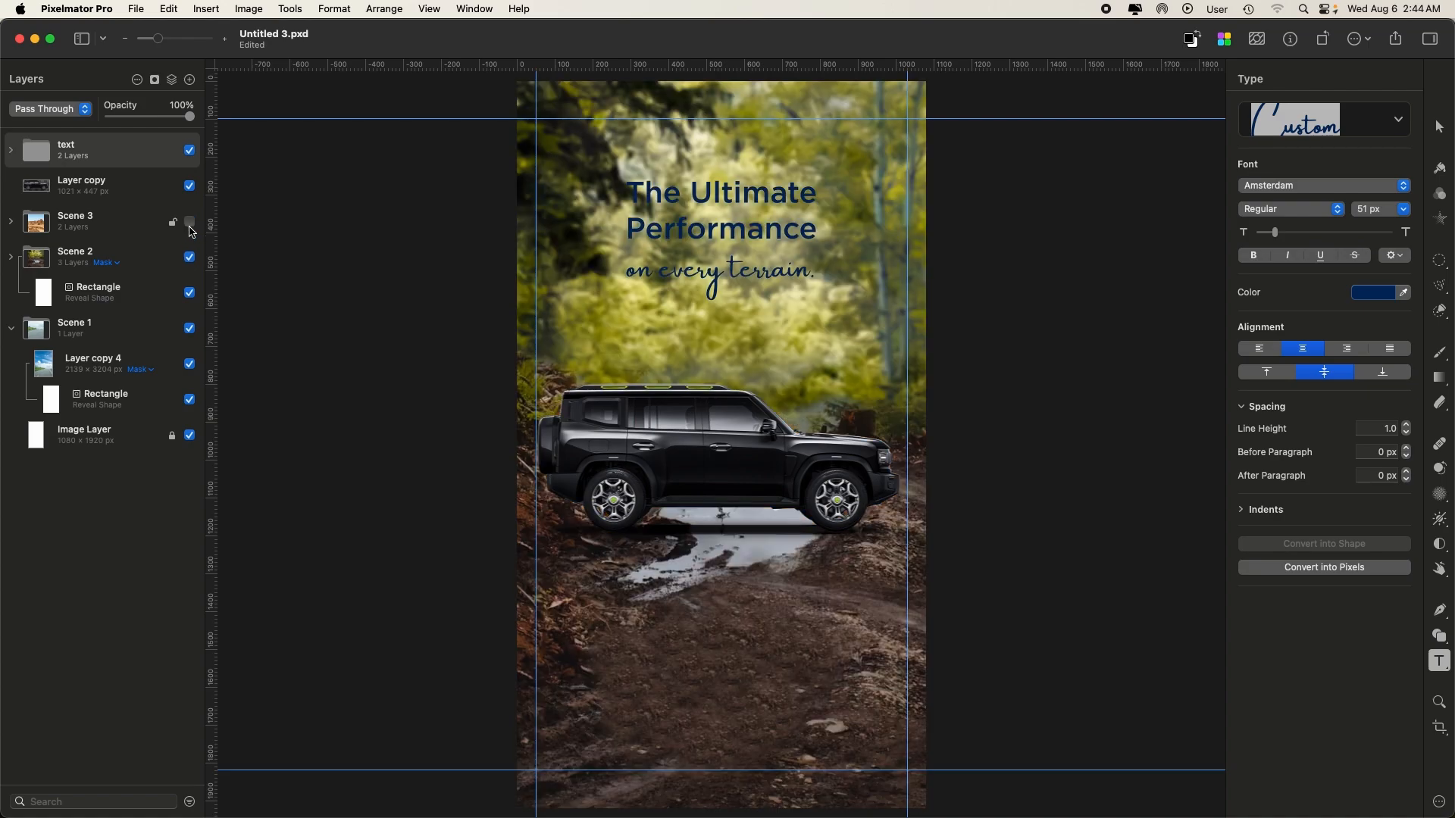
click(190, 257)
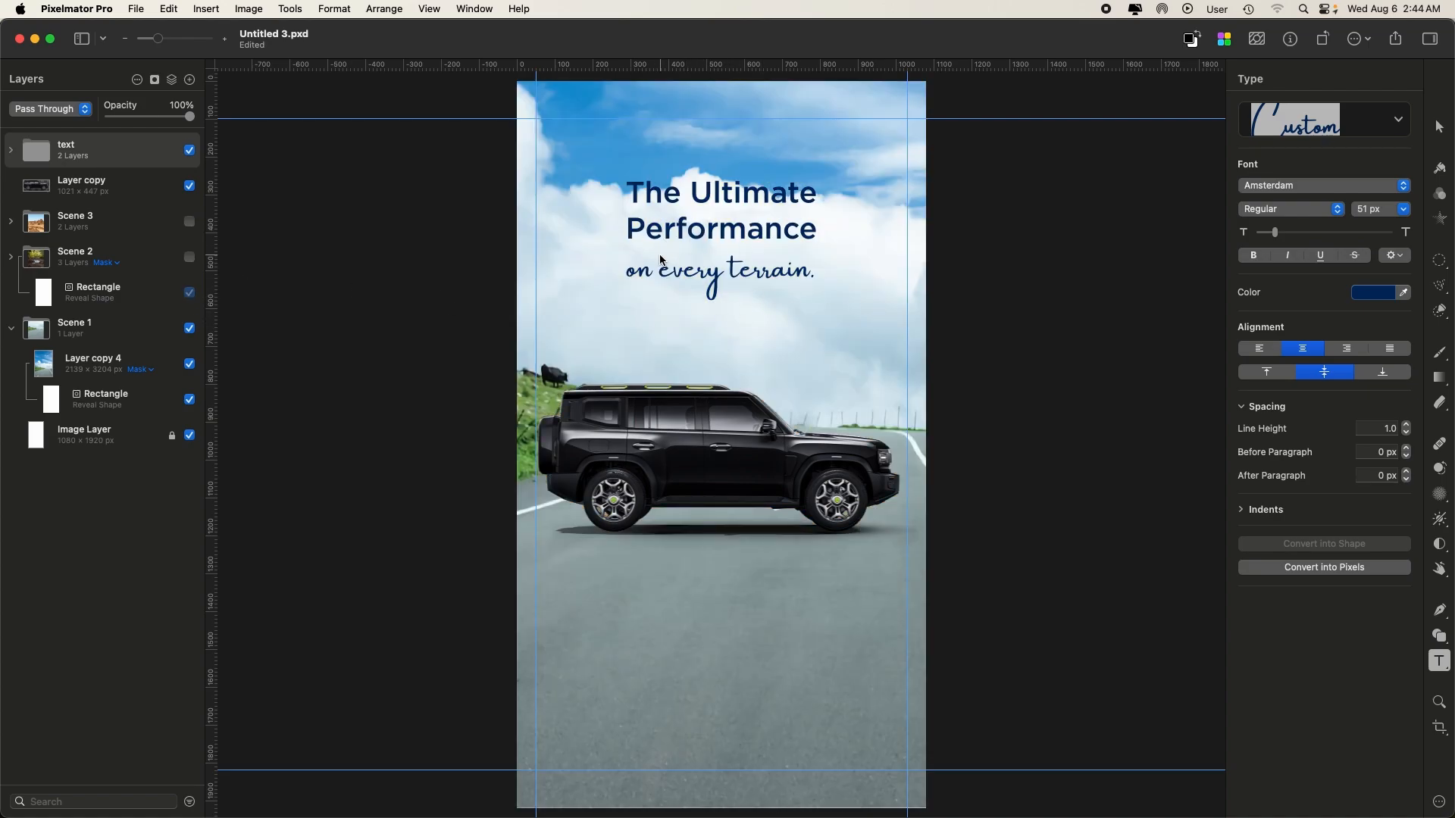
- Show Scene 2, switch to the Lighten tool, and merge a duplicate of the Scene 2 group into a single layer
click(189, 257)
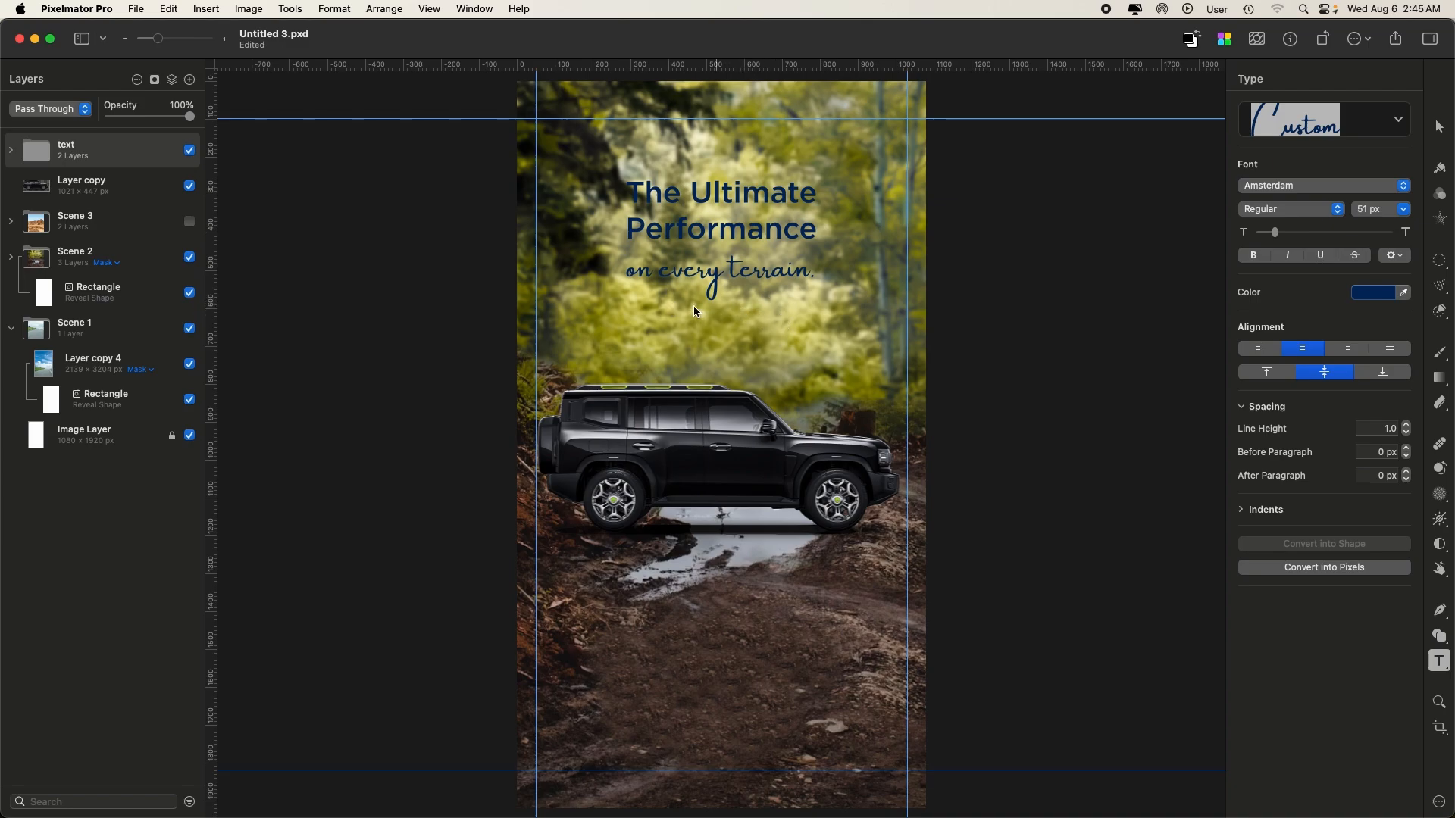
click(34, 258)
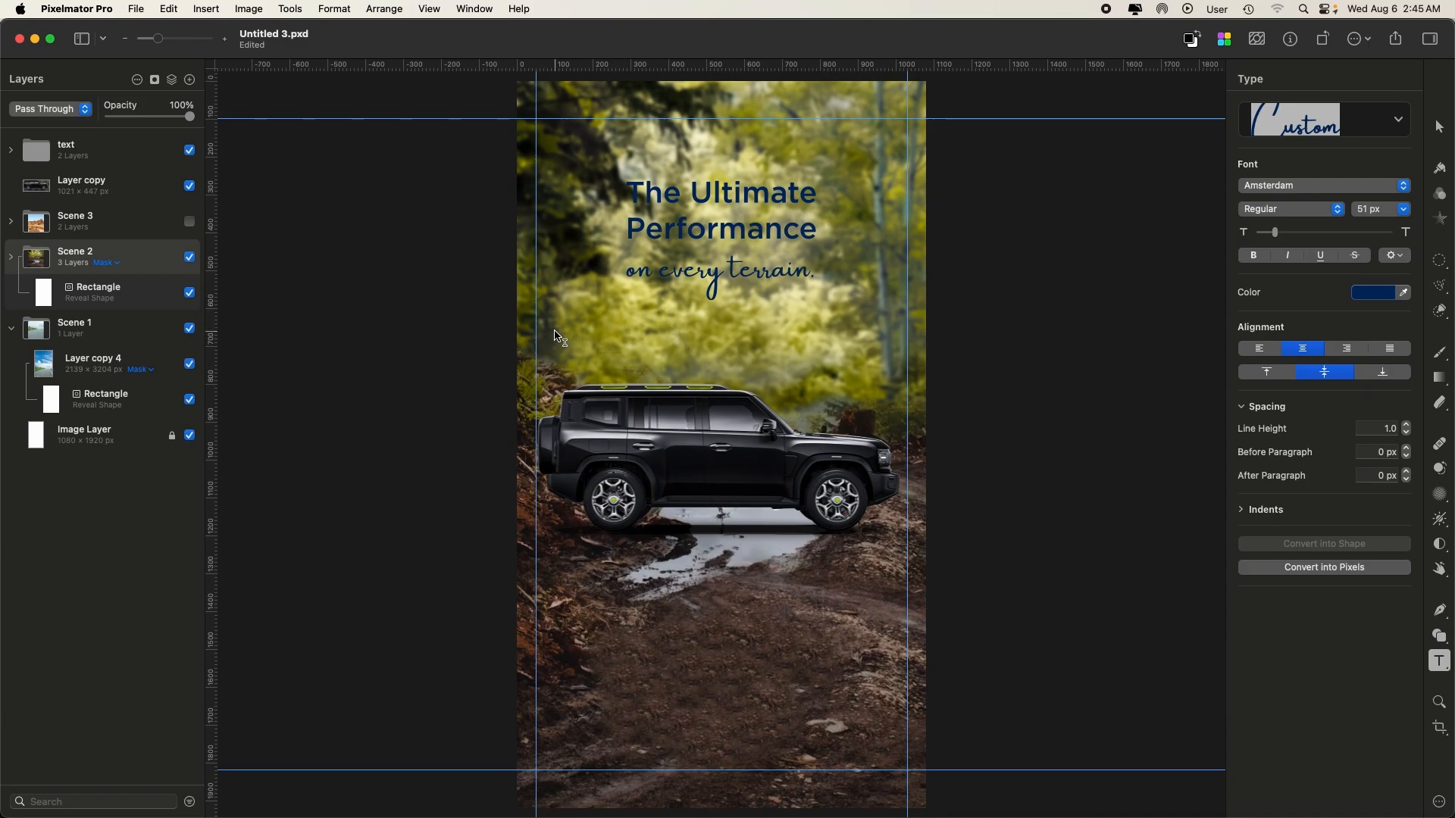
click(1436, 641)
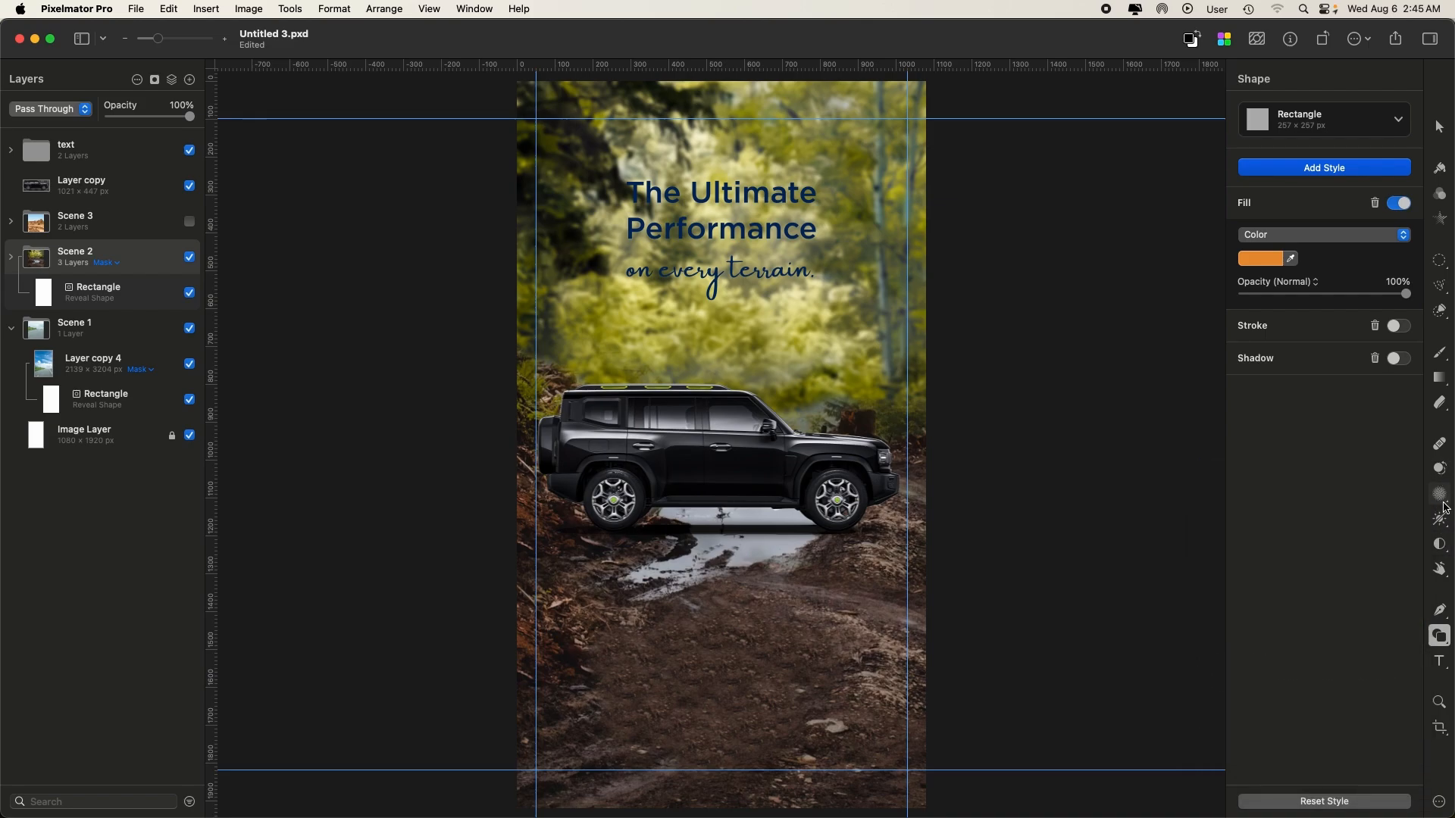
click(1443, 525)
click(1442, 523)
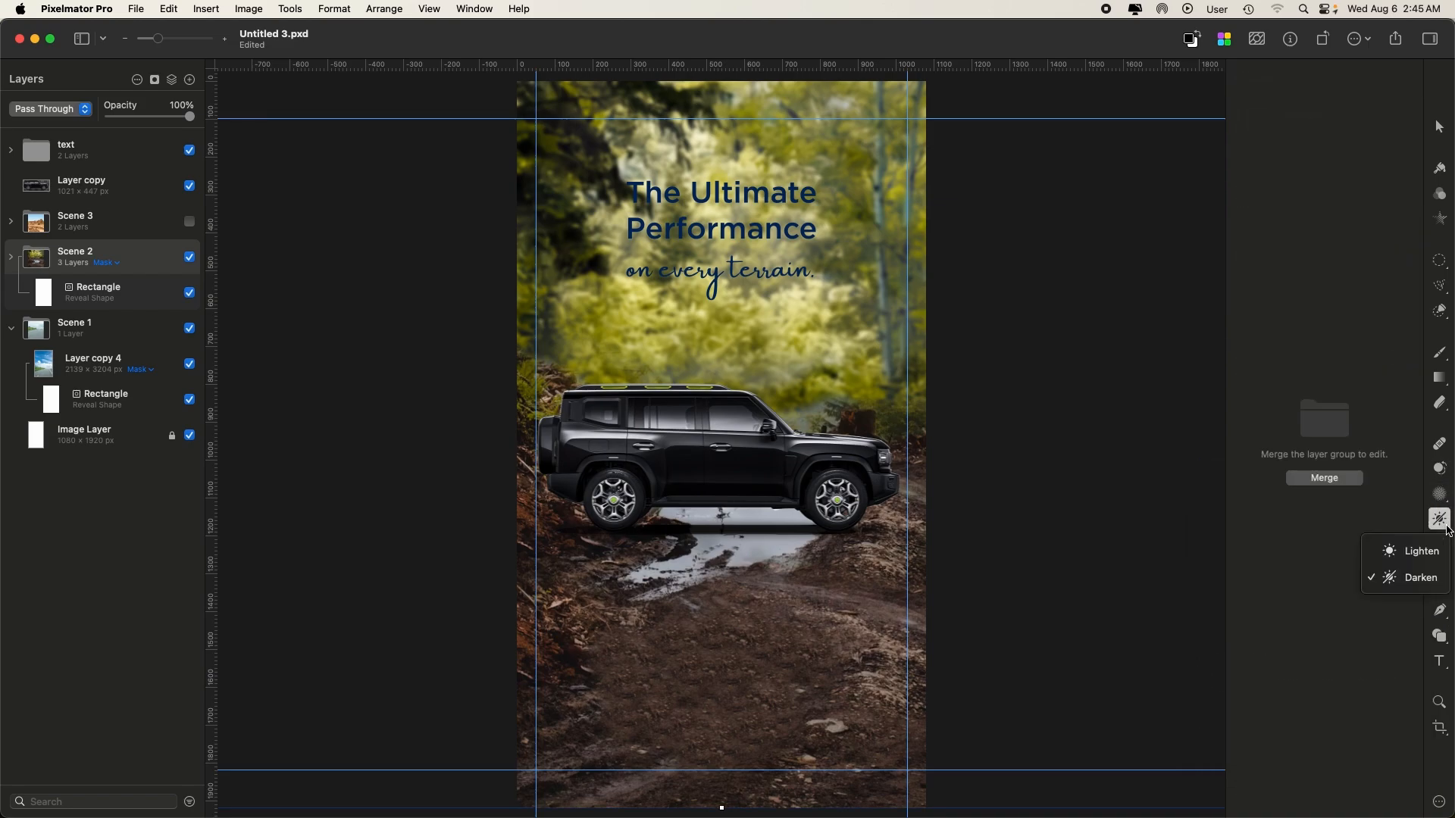
click(1420, 558)
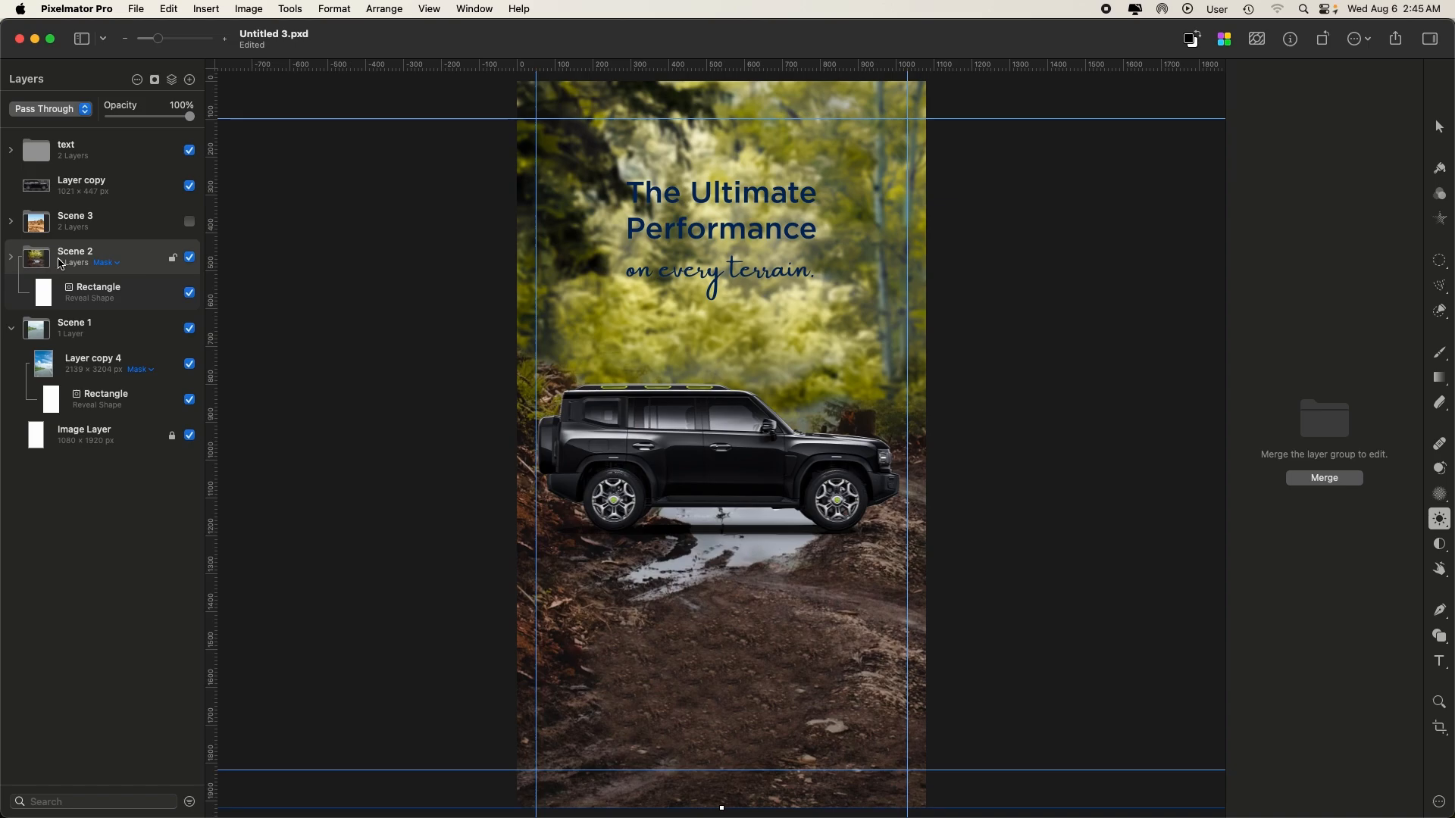
key(super+d)
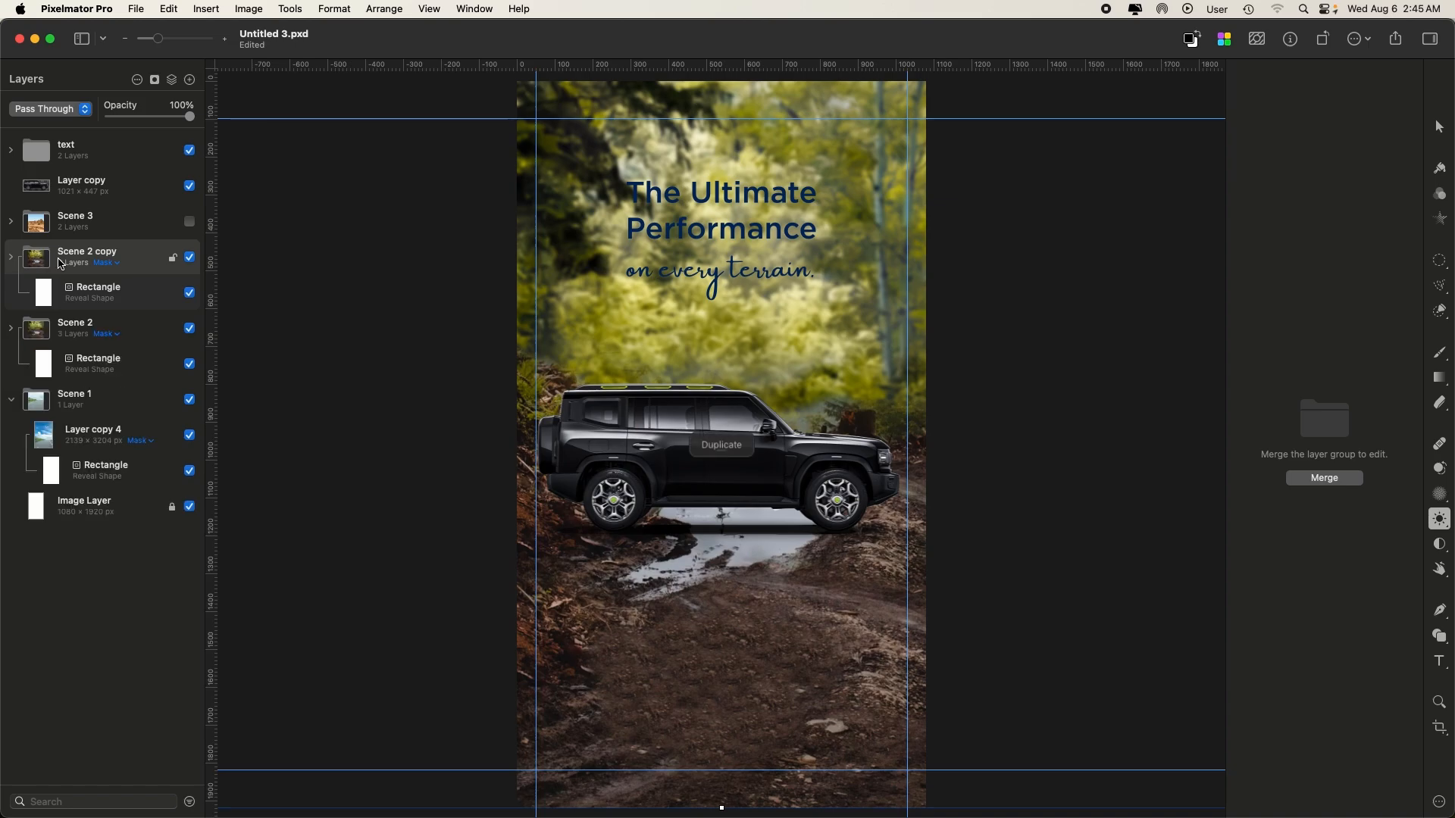
click(1346, 485)
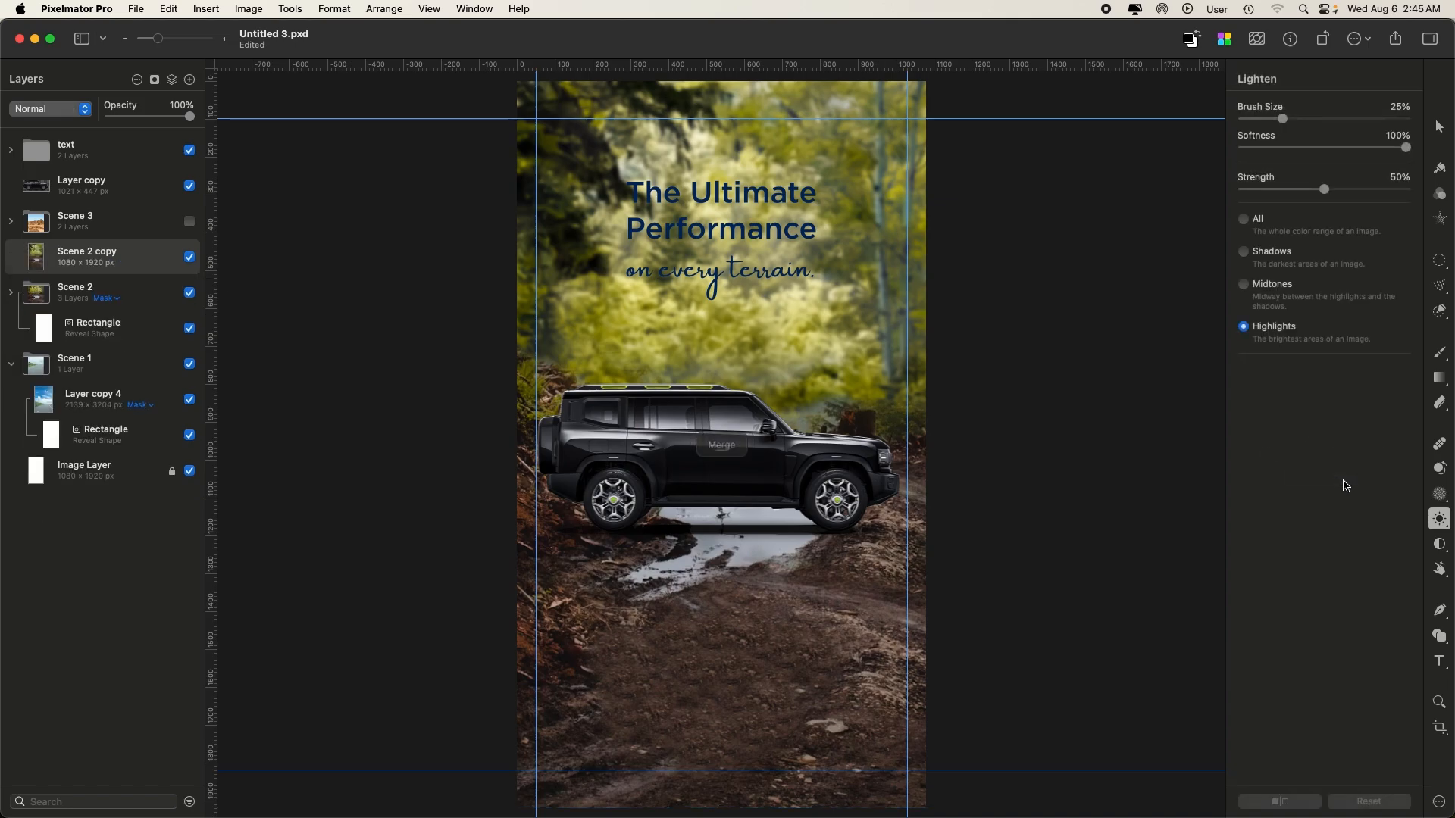
- Lighten the foliage behind the headline and tagline on the merged Scene 2 copy, with the tonal range set to All
mouse_move(663, 216)
mouse_down()
mouse_move(628, 196)
mouse_move(667, 195)
mouse_move(616, 197)
mouse_move(654, 202)
mouse_move(634, 195)
mouse_move(640, 227)
mouse_move(678, 241)
mouse_move(650, 230)
mouse_move(797, 225)
mouse_move(659, 212)
mouse_move(681, 201)
mouse_move(618, 191)
mouse_move(808, 198)
mouse_move(812, 250)
mouse_move(765, 275)
mouse_move(610, 262)
mouse_move(648, 276)
mouse_up()
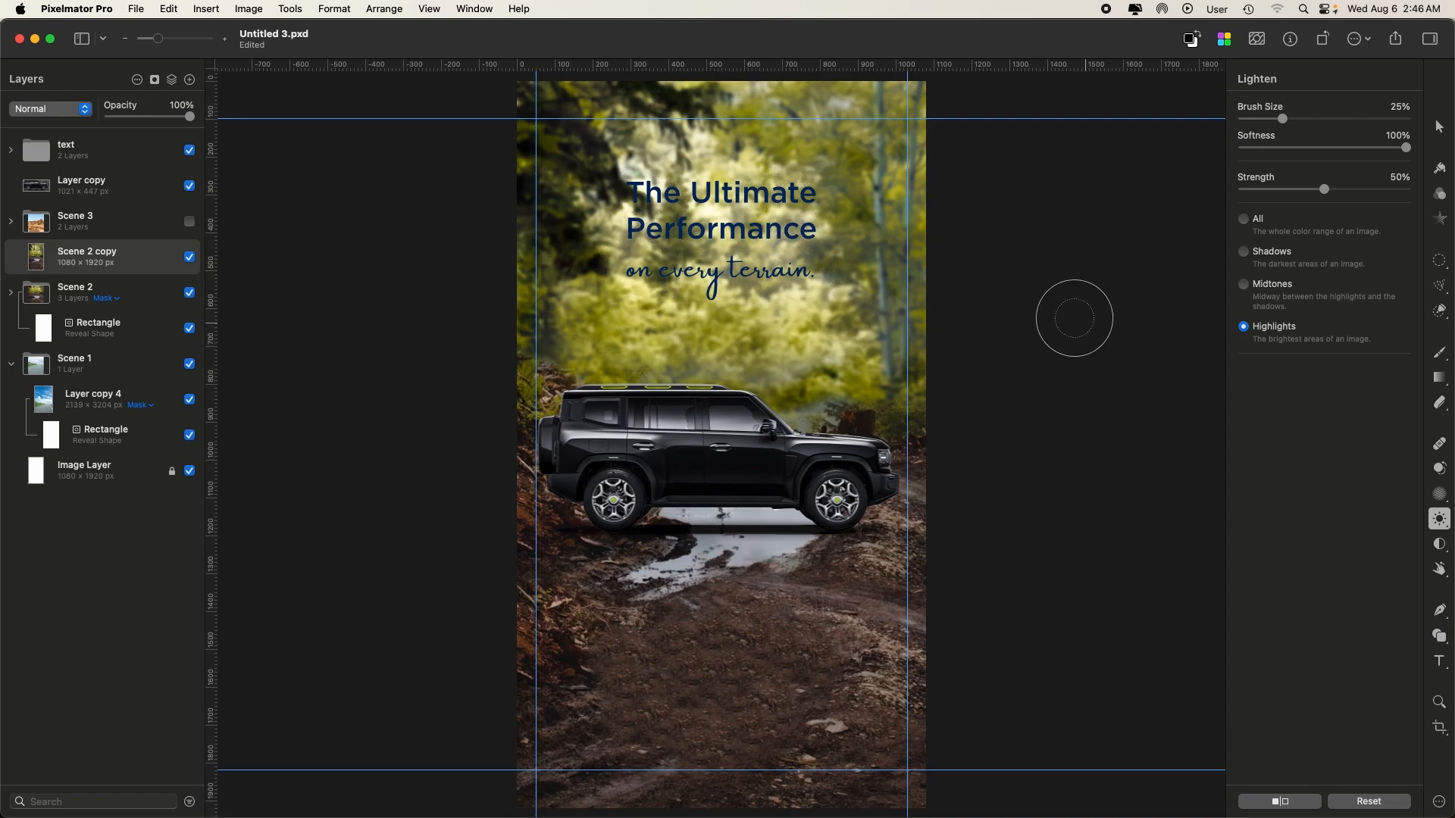
click(1245, 220)
click(671, 194)
click(643, 213)
click(636, 253)
drag(659, 206, 803, 205)
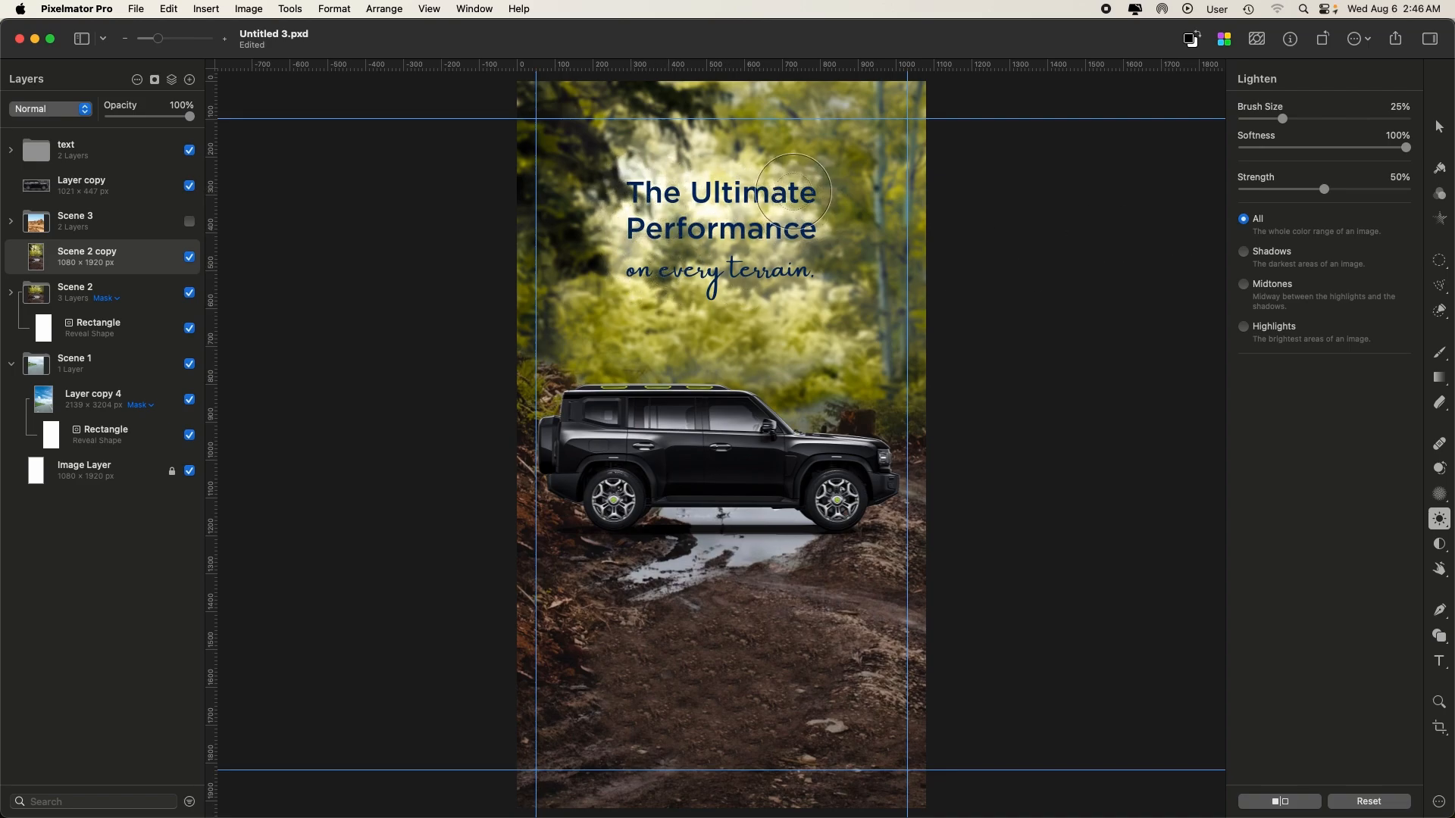
click(811, 232)
click(778, 186)
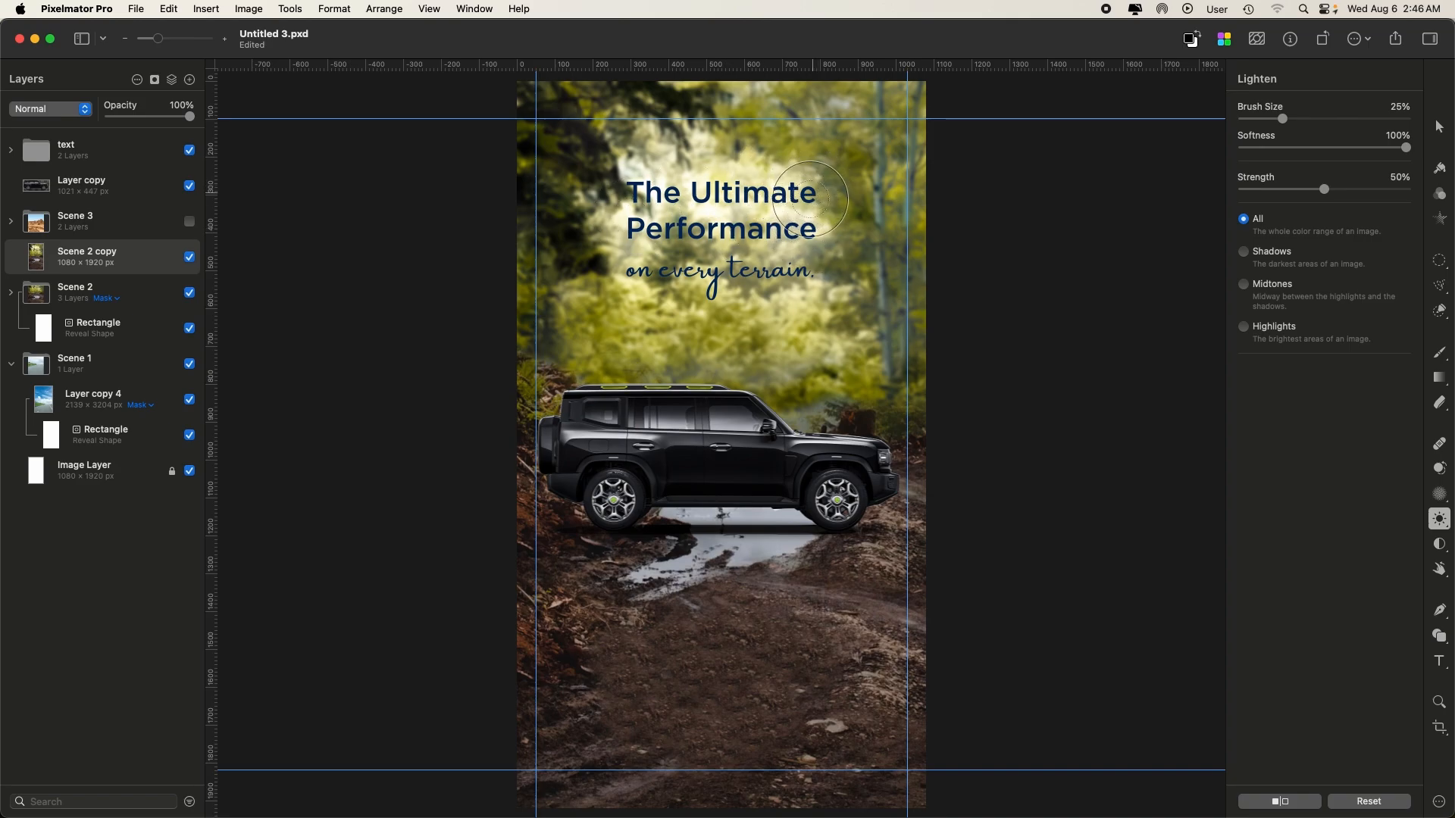
click(637, 276)
drag(695, 273, 800, 269)
drag(652, 234, 739, 236)
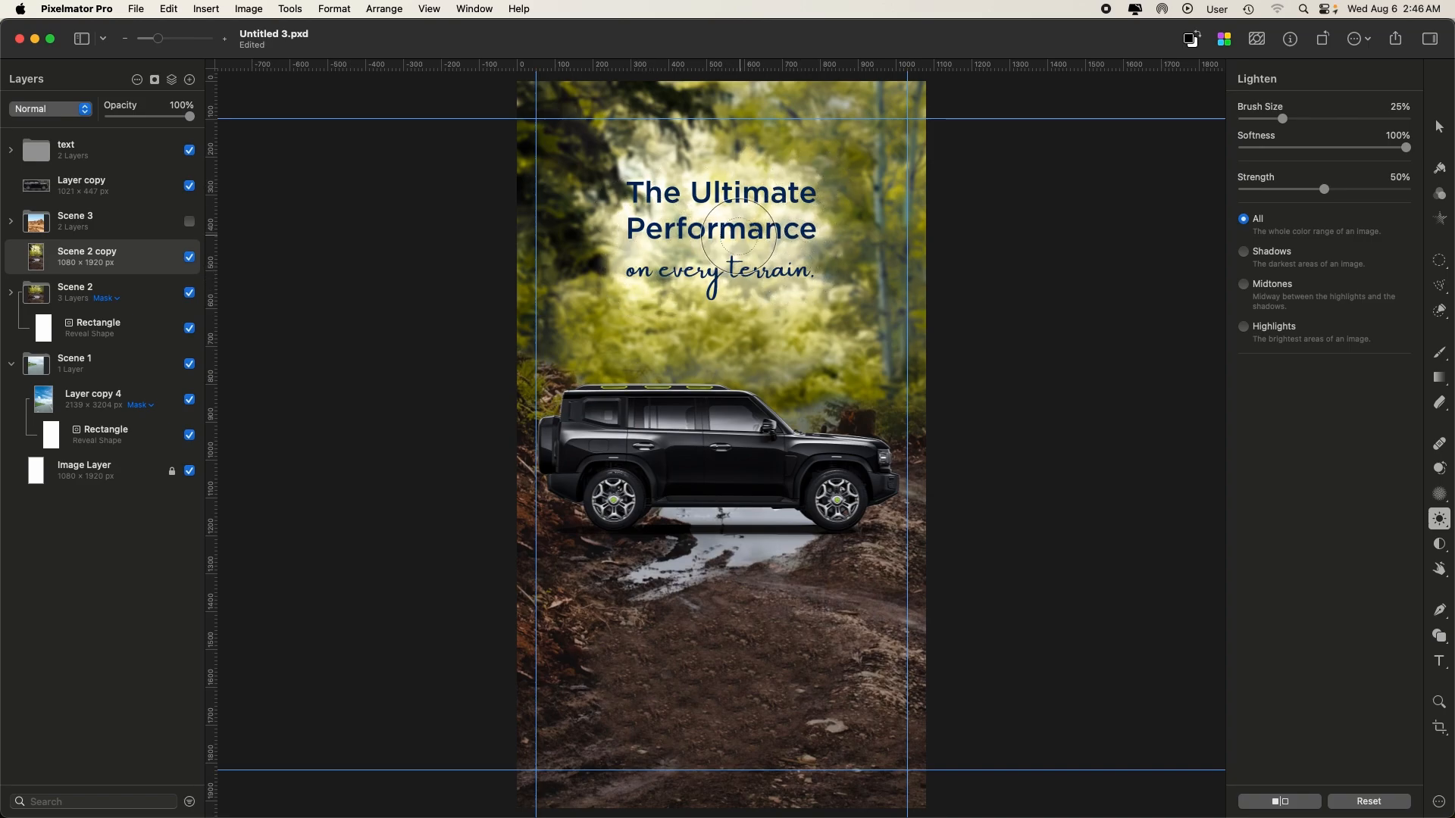
click(627, 188)
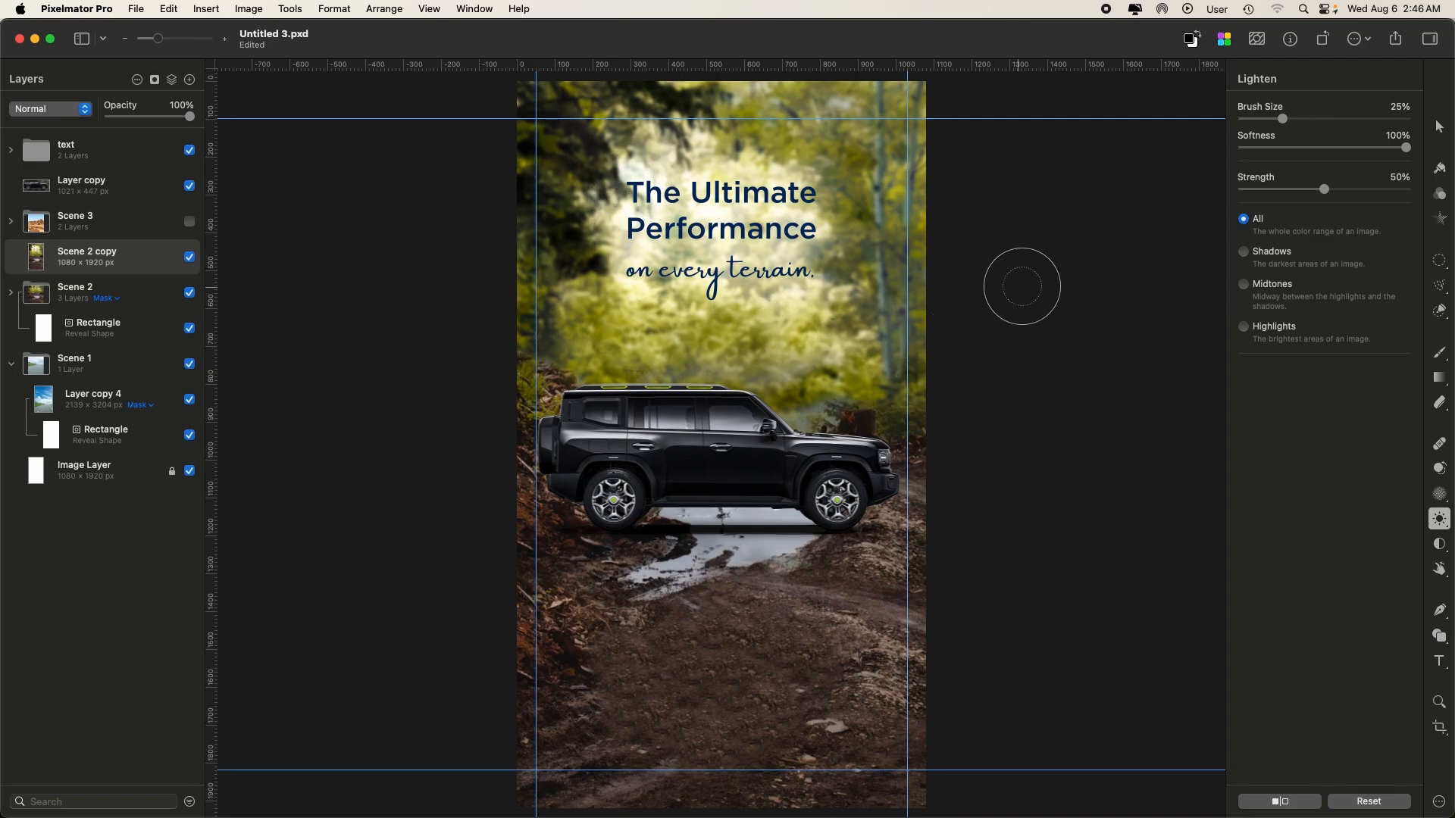
- Compare the Scene 2 copy before and after lightening, viewing the whole advertisement
key(super+minus)
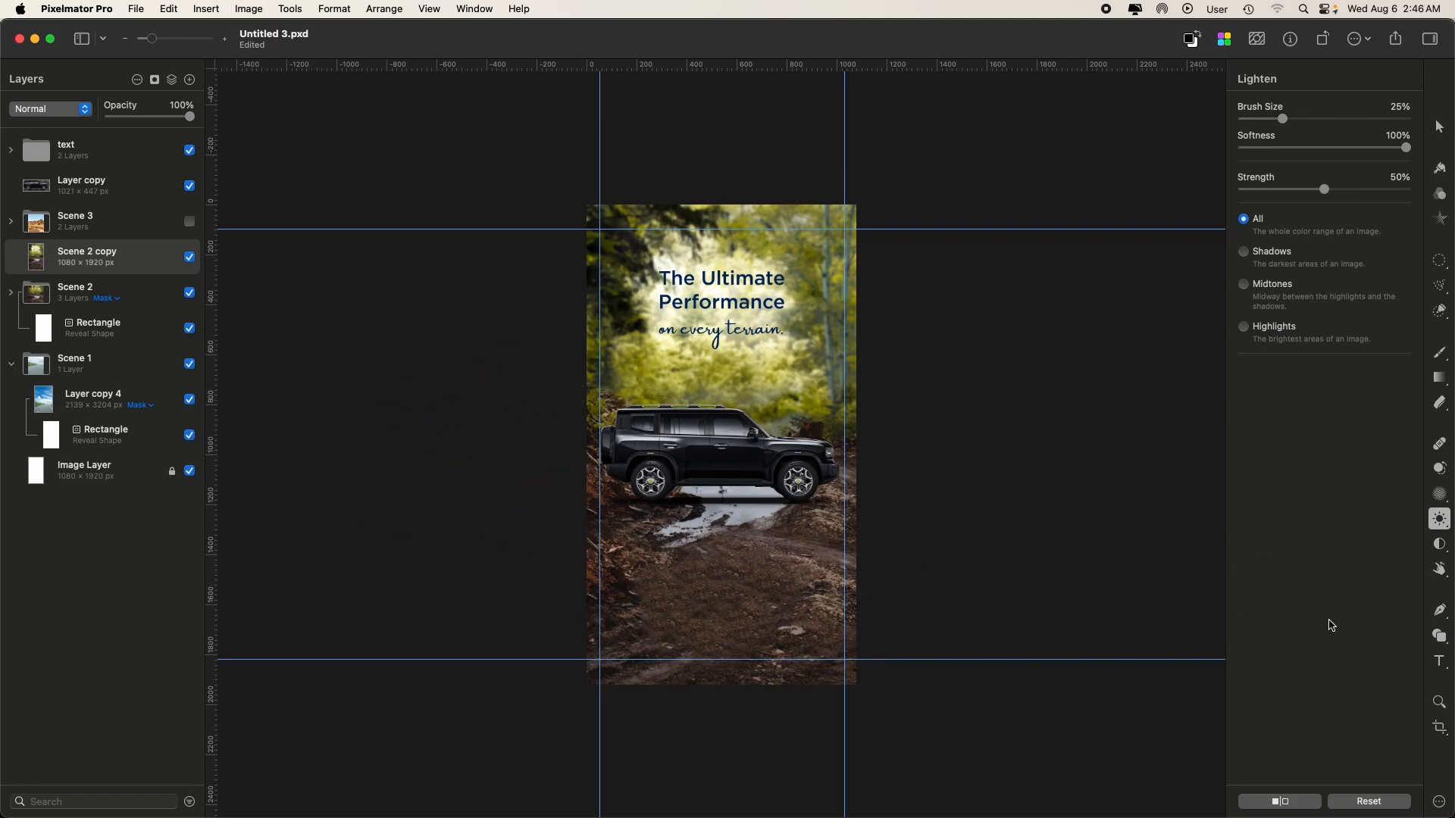
click(1297, 808)
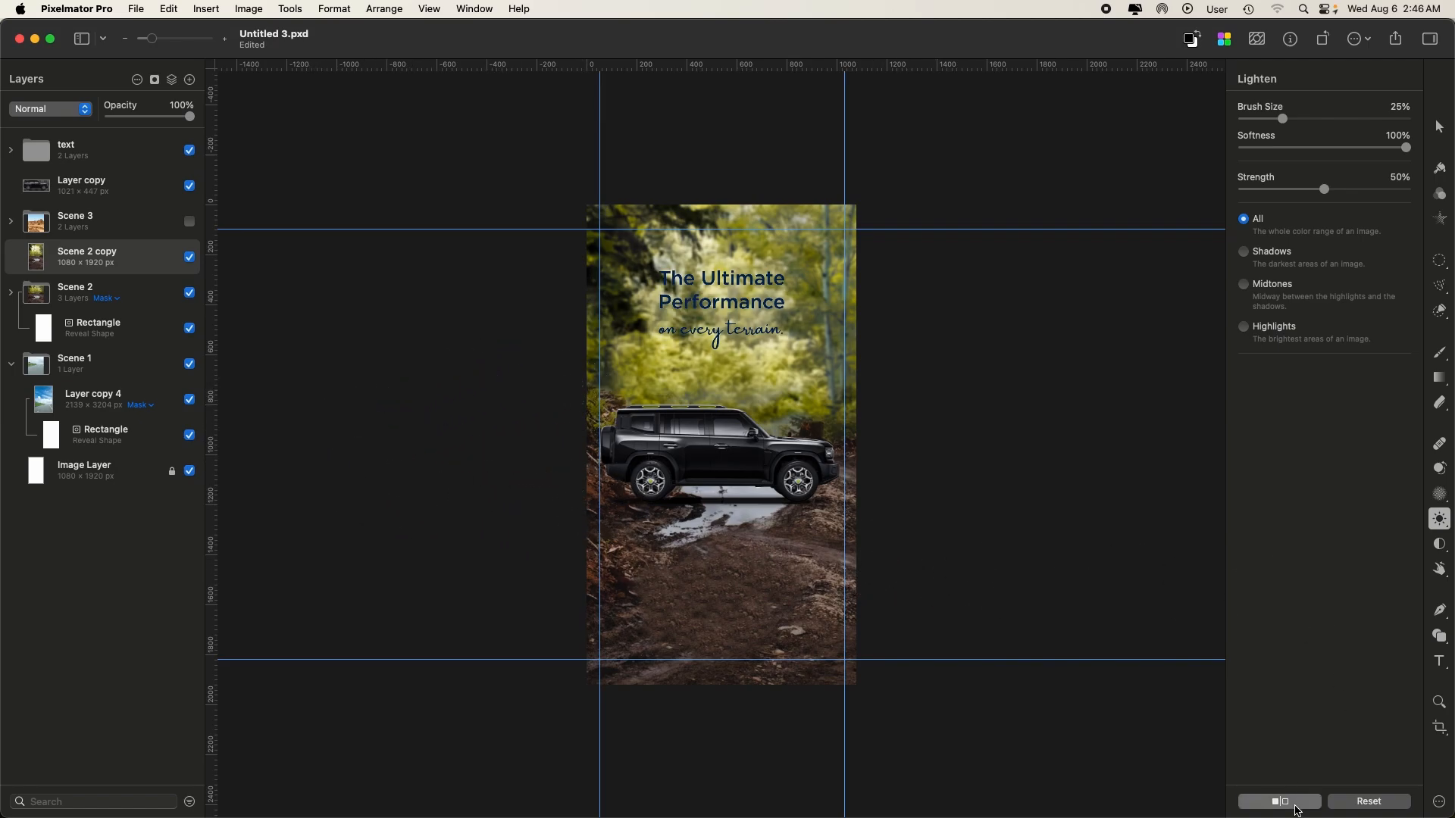
click(1296, 808)
click(1297, 808)
click(1296, 808)
click(1296, 807)
click(1296, 808)
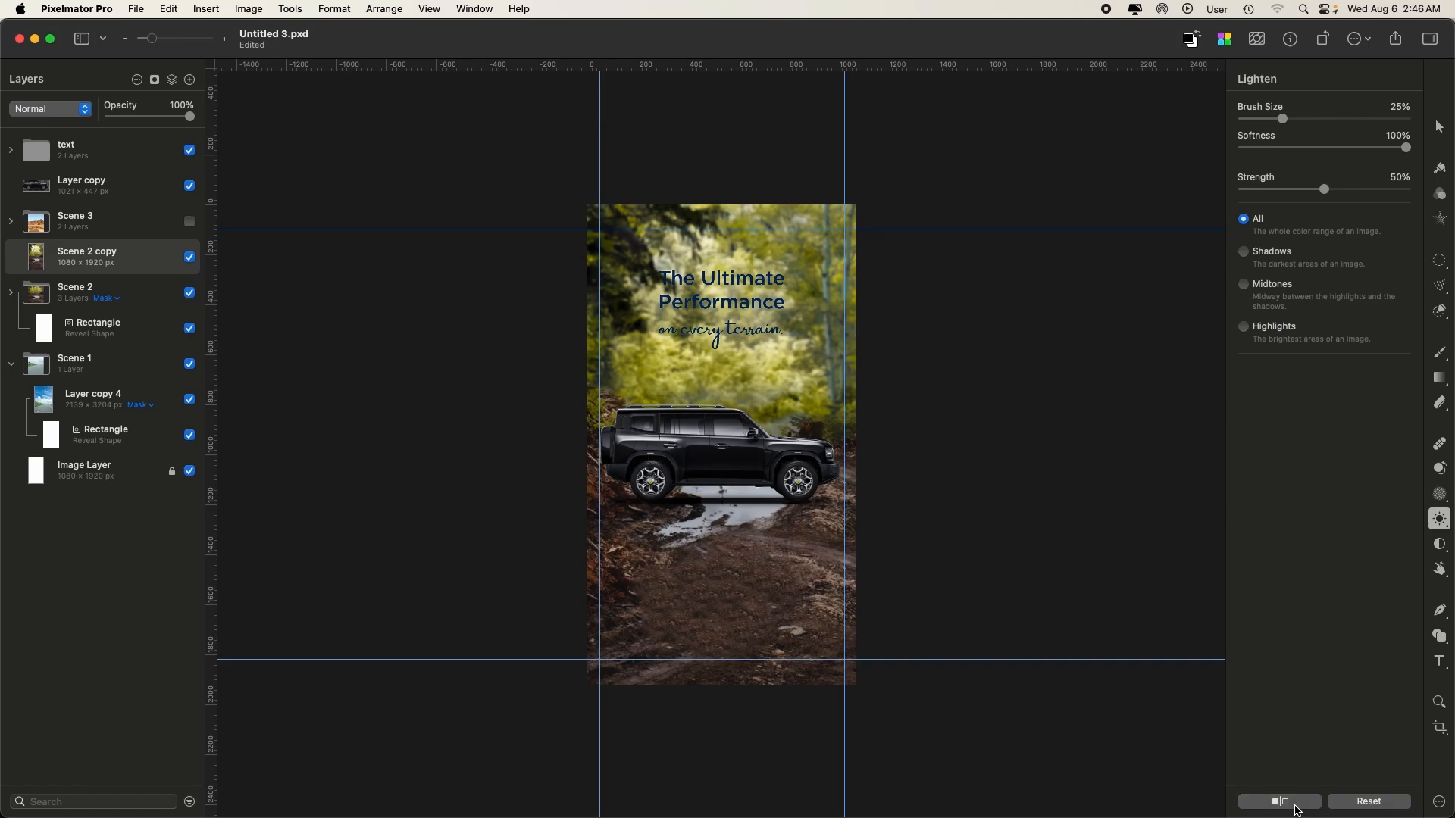
key(v)
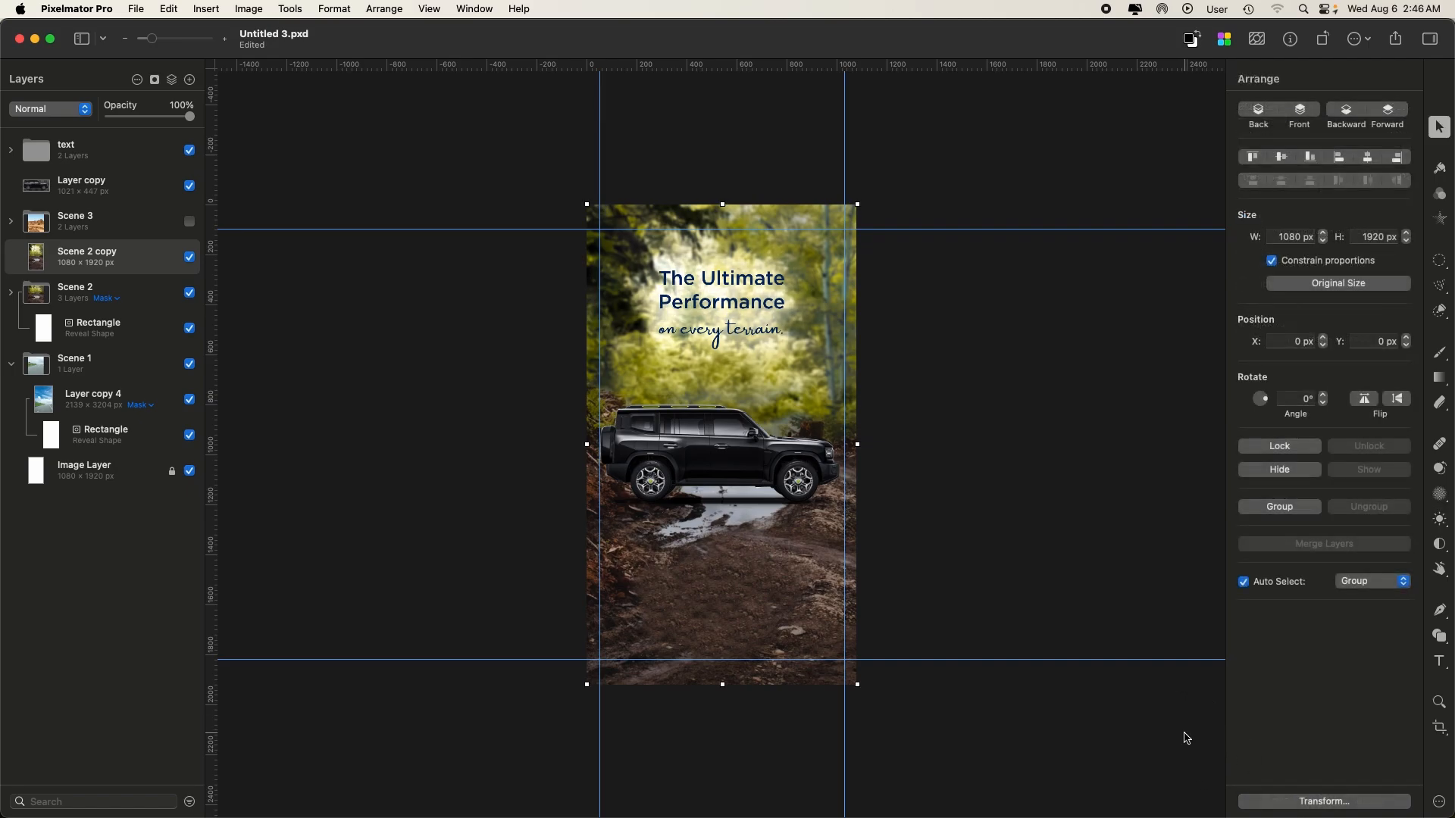
click(1003, 520)
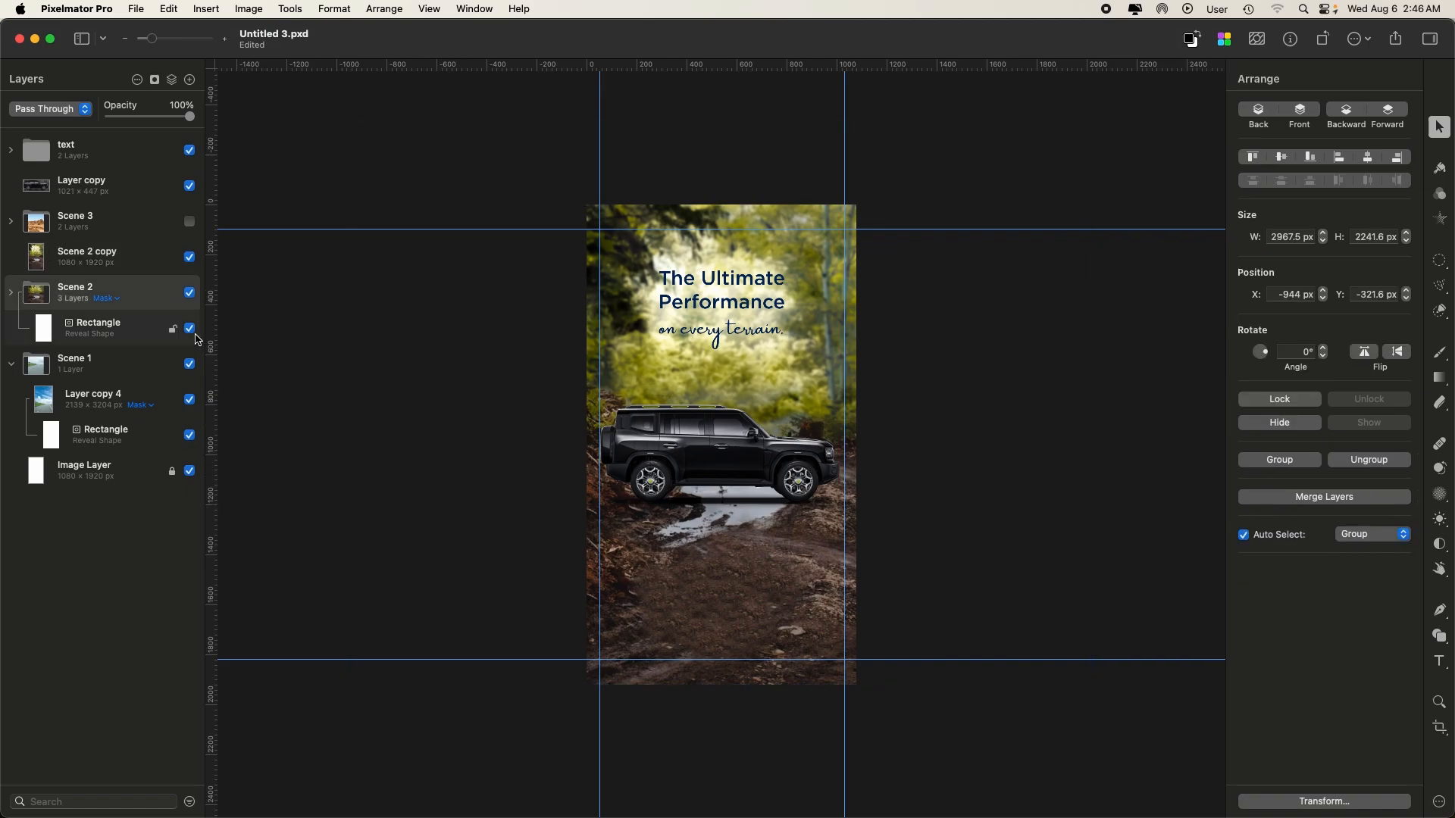
- Briefly preview Scene 3, and switch the visible background from the lightened Scene 2 copy to the original Scene 2 group
click(189, 221)
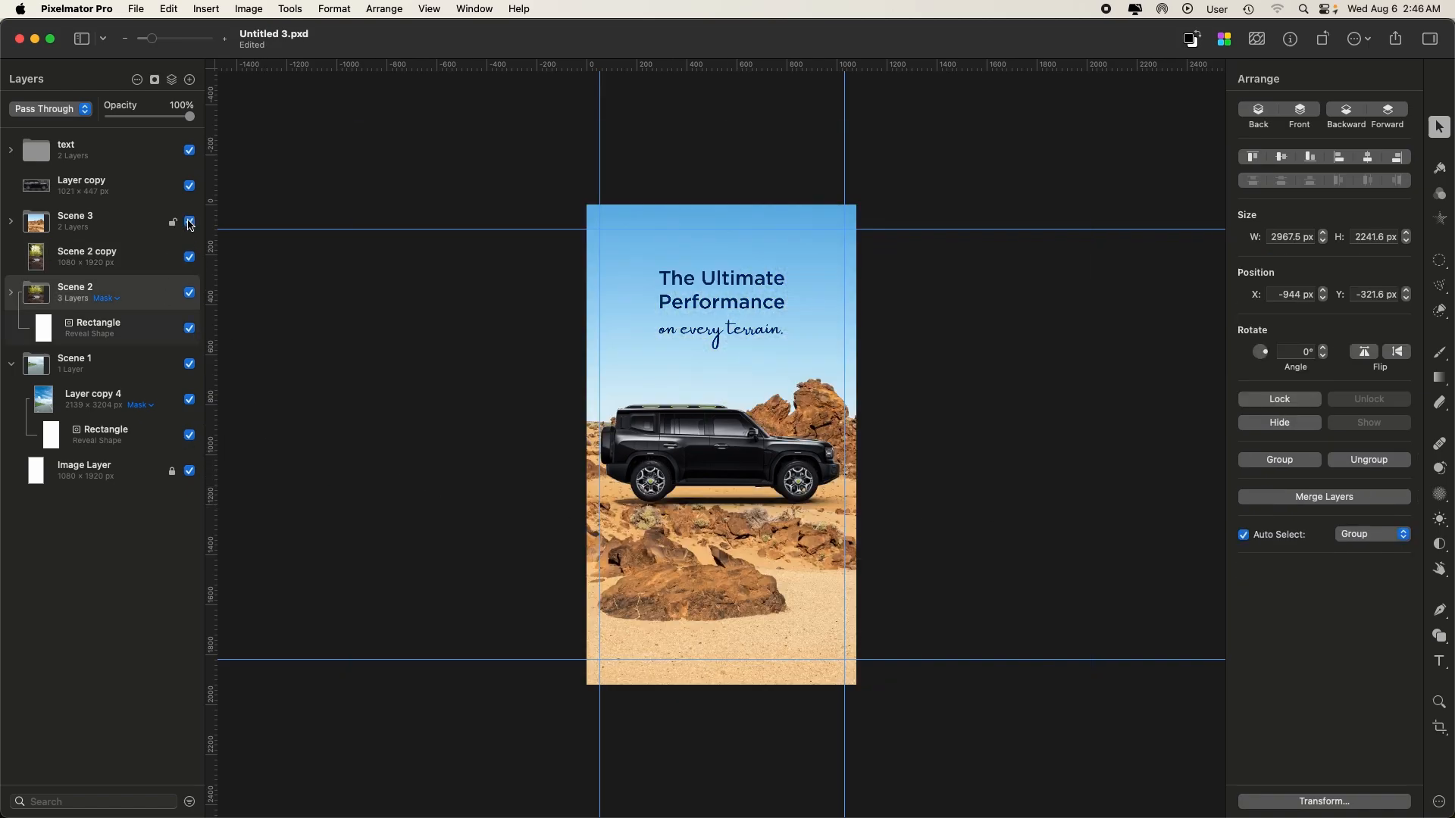
click(190, 292)
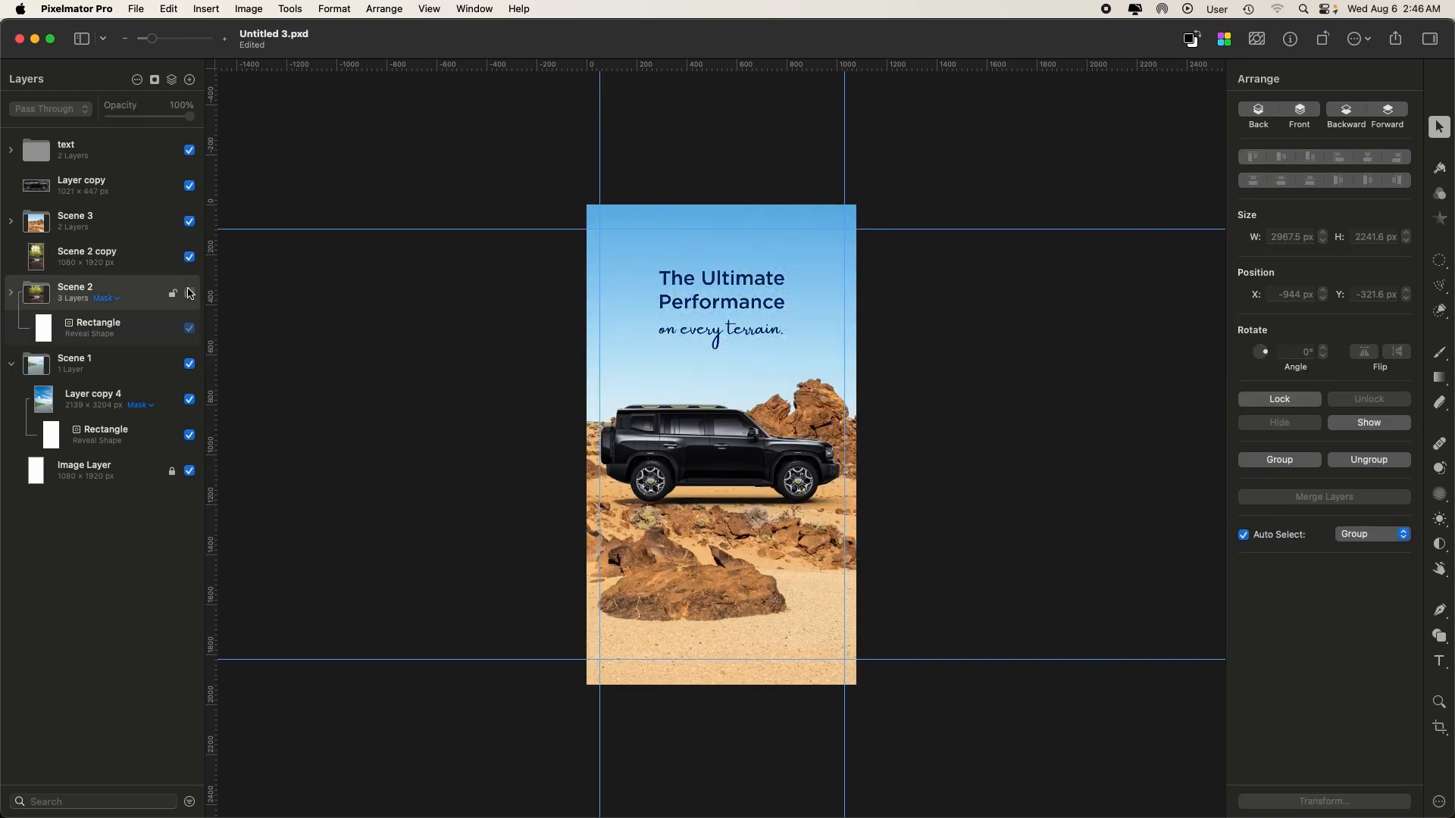
click(189, 222)
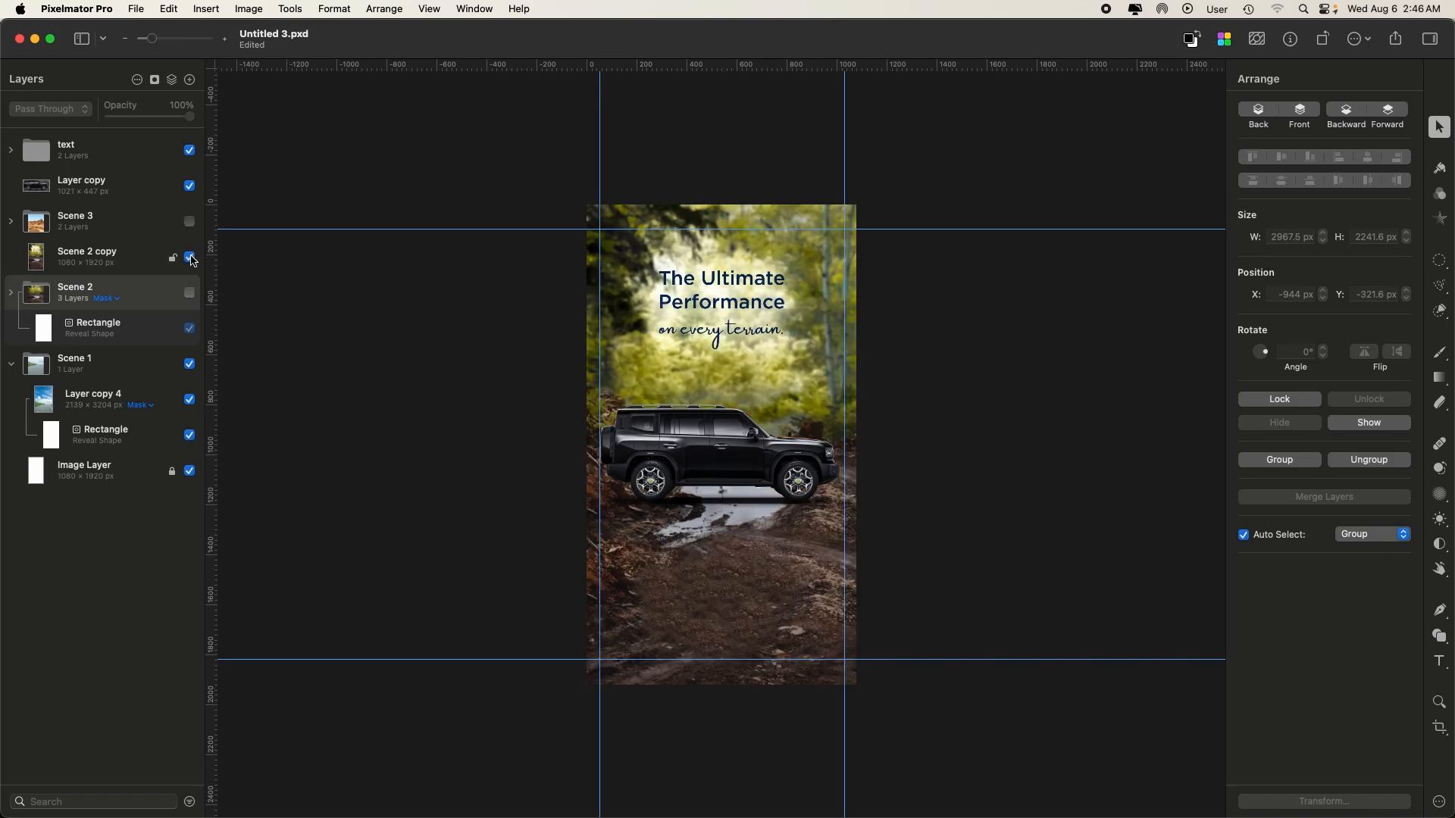
click(190, 258)
click(189, 292)
- Rename the original Scene 2 group as "Scene 2 layers"
double_click(101, 288)
click(103, 288)
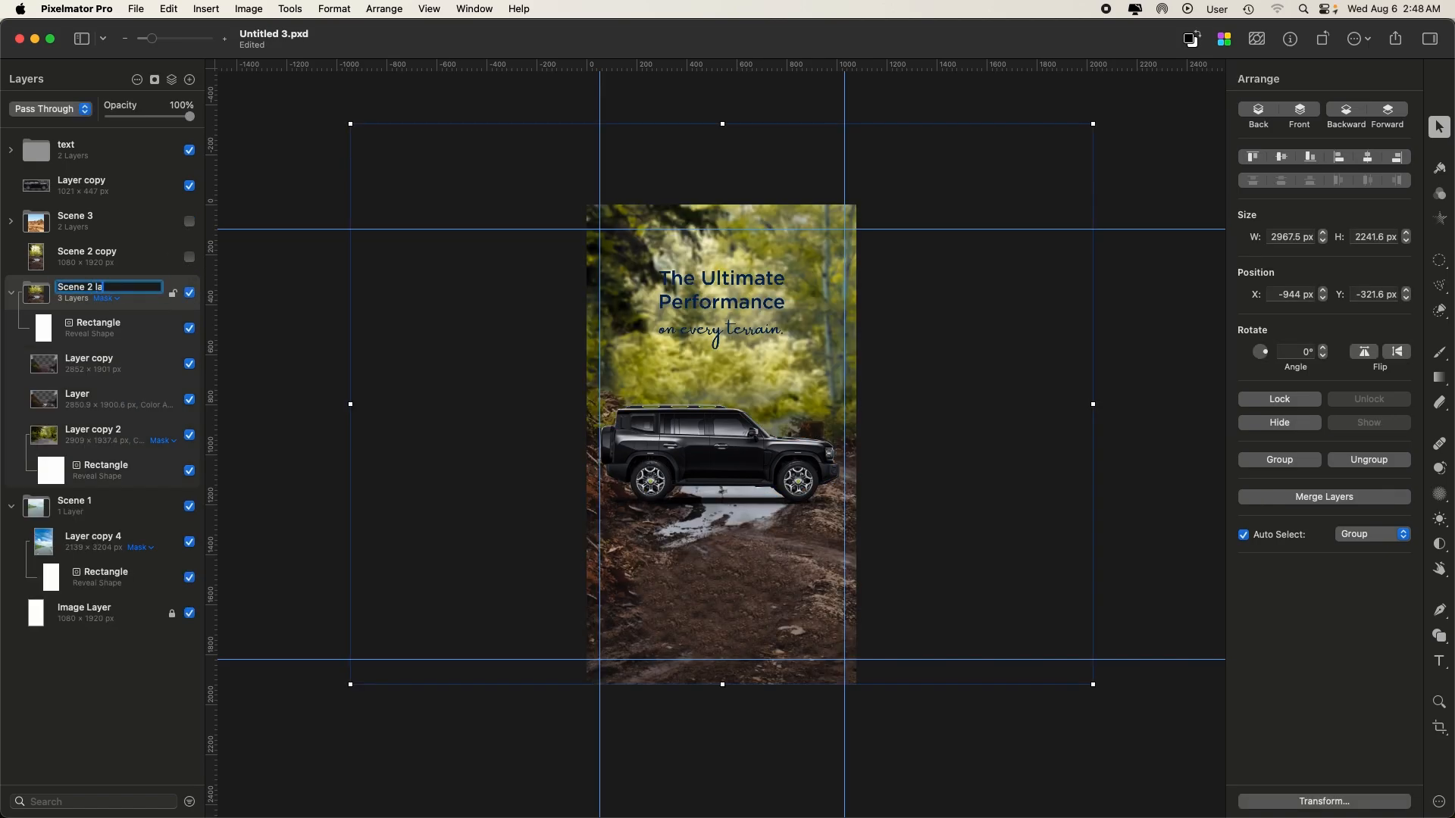
key(Return)
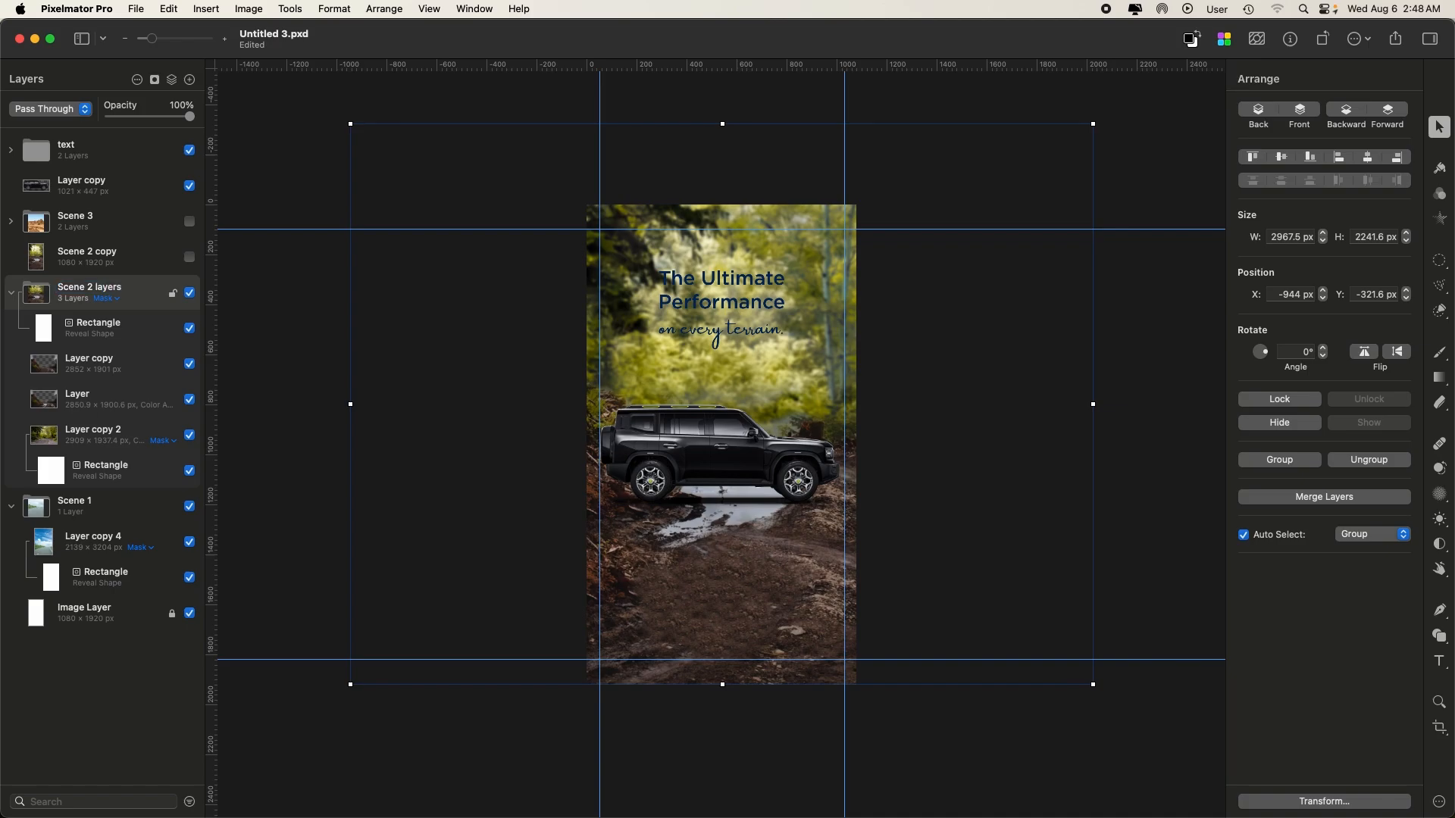
- Rename the merged copy as "Scene 2", and collapse and hide the Scene 2 layers group
double_click(115, 254)
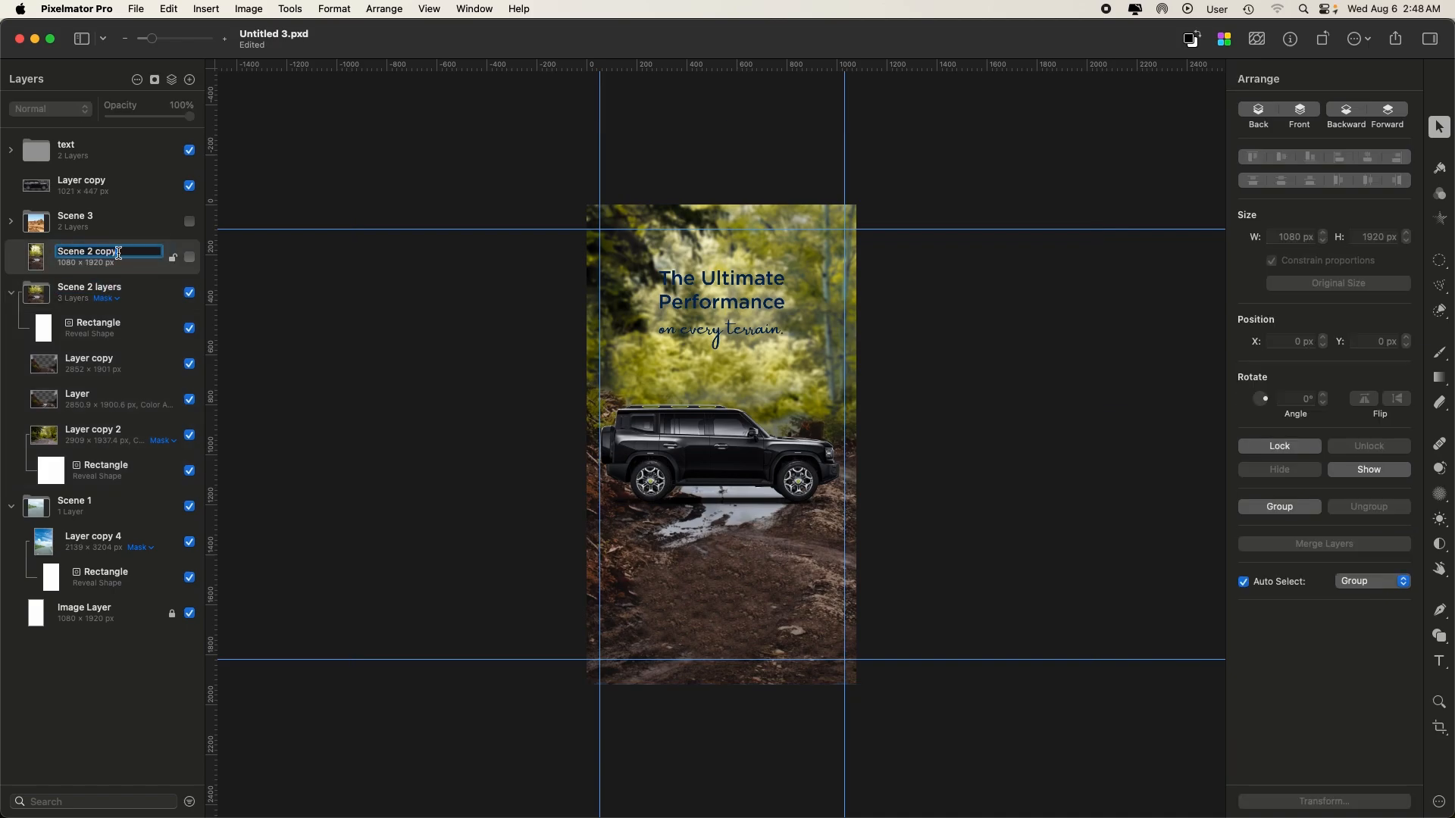
key(Return)
click(10, 293)
click(190, 292)
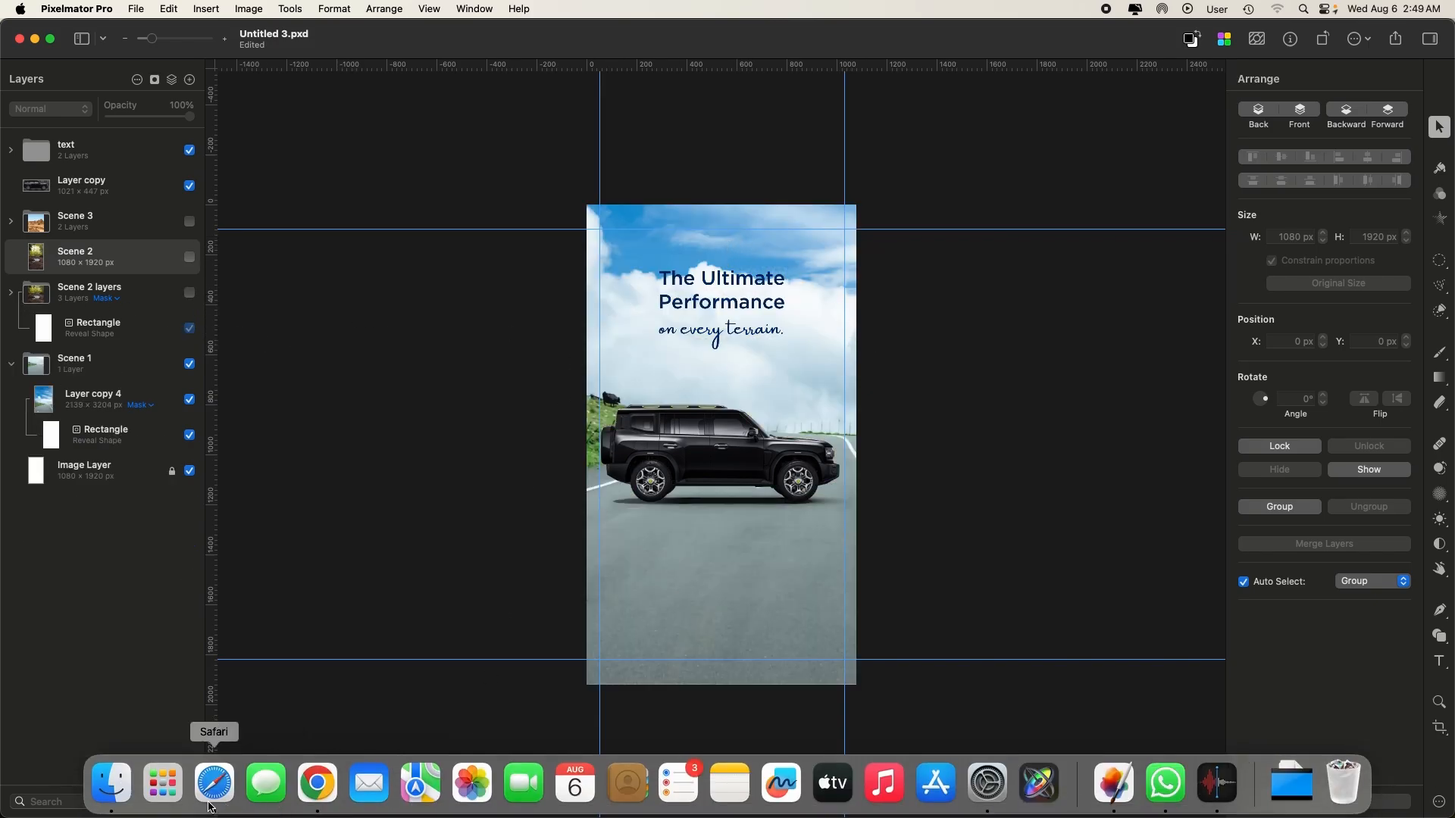
- Switch to Safari and copy the white Jetour logo image from the header of the T2 - 4x4 Premium SUV page
click(214, 805)
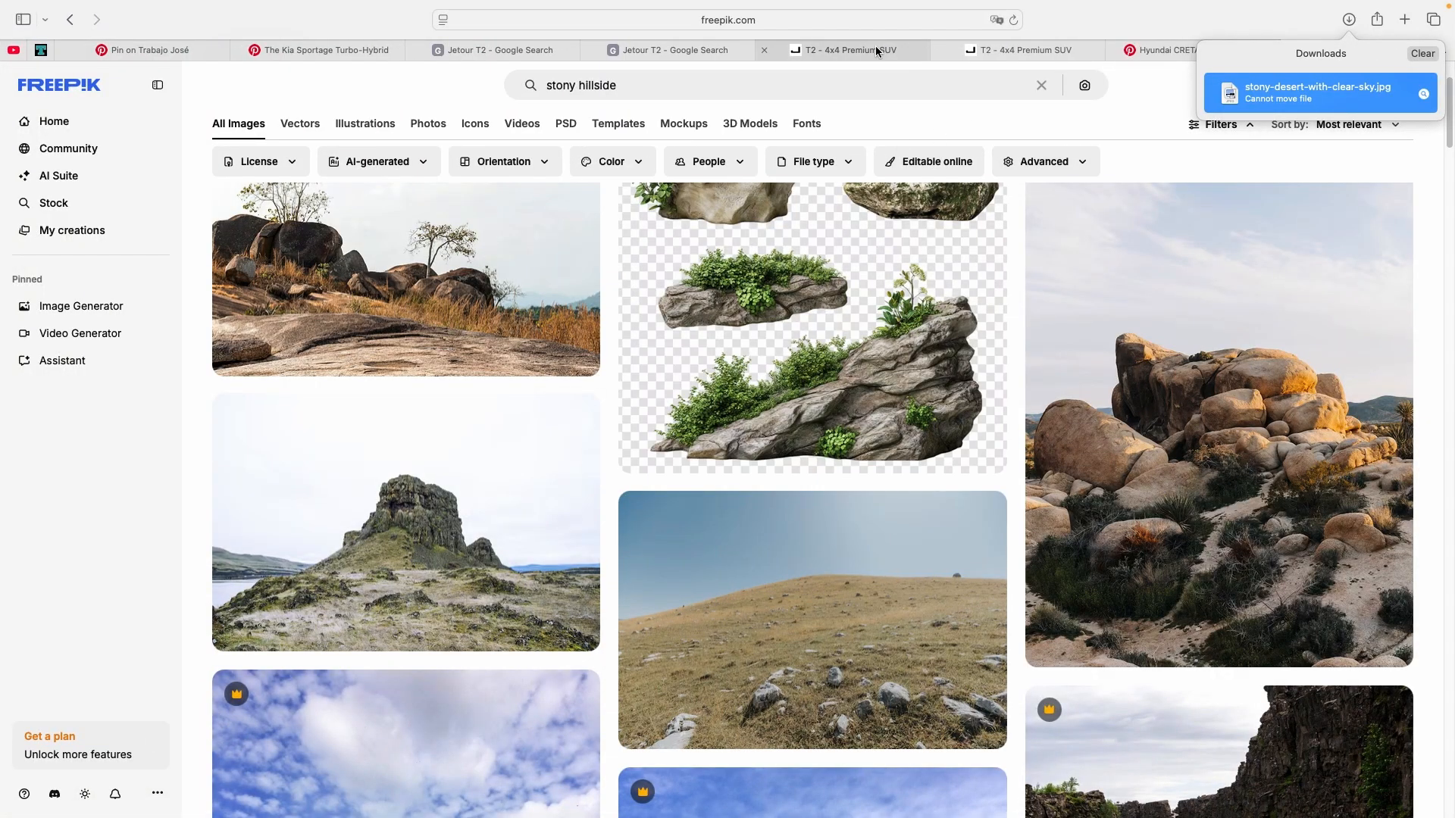
click(875, 47)
right_click(743, 96)
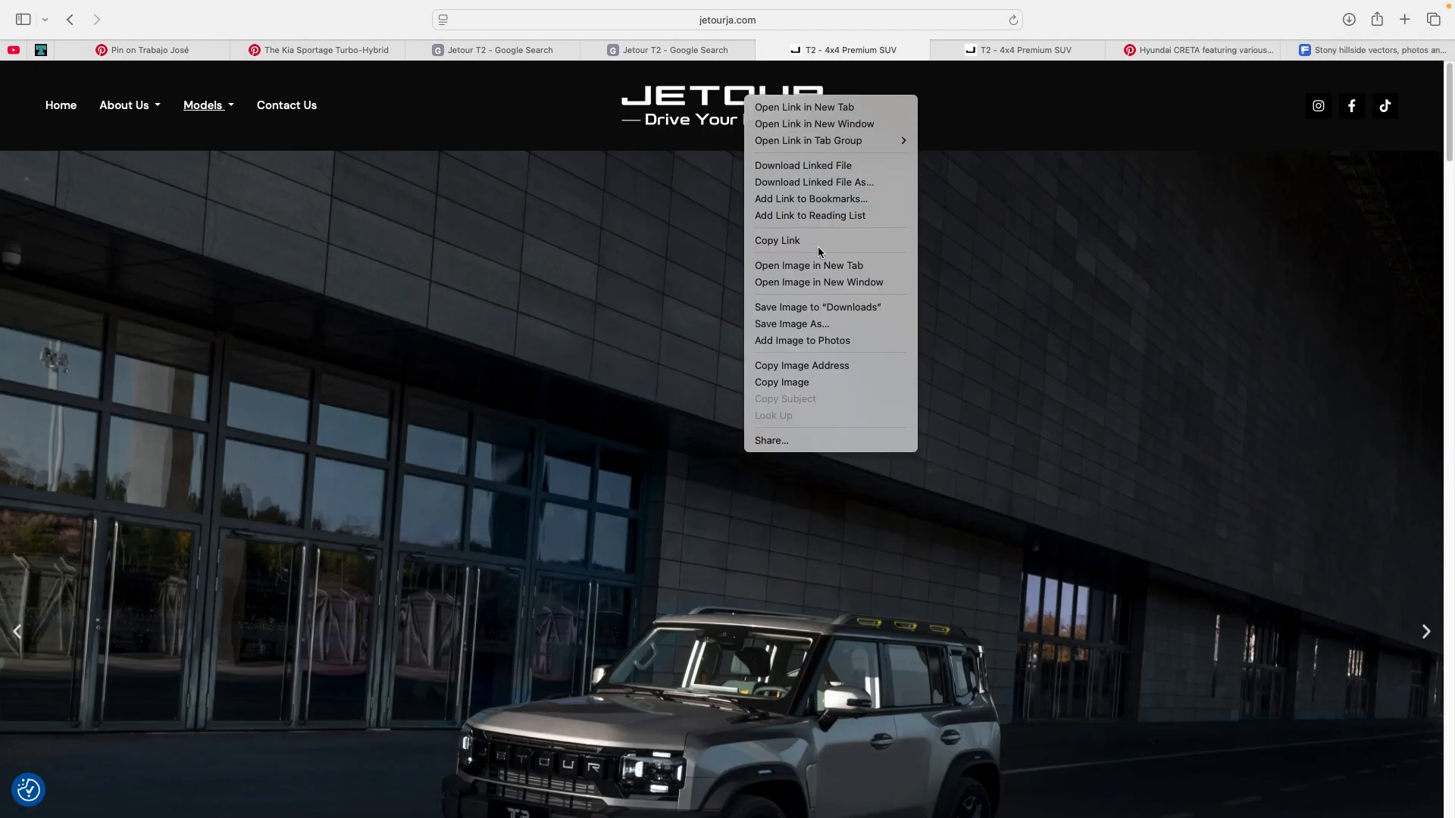
click(823, 383)
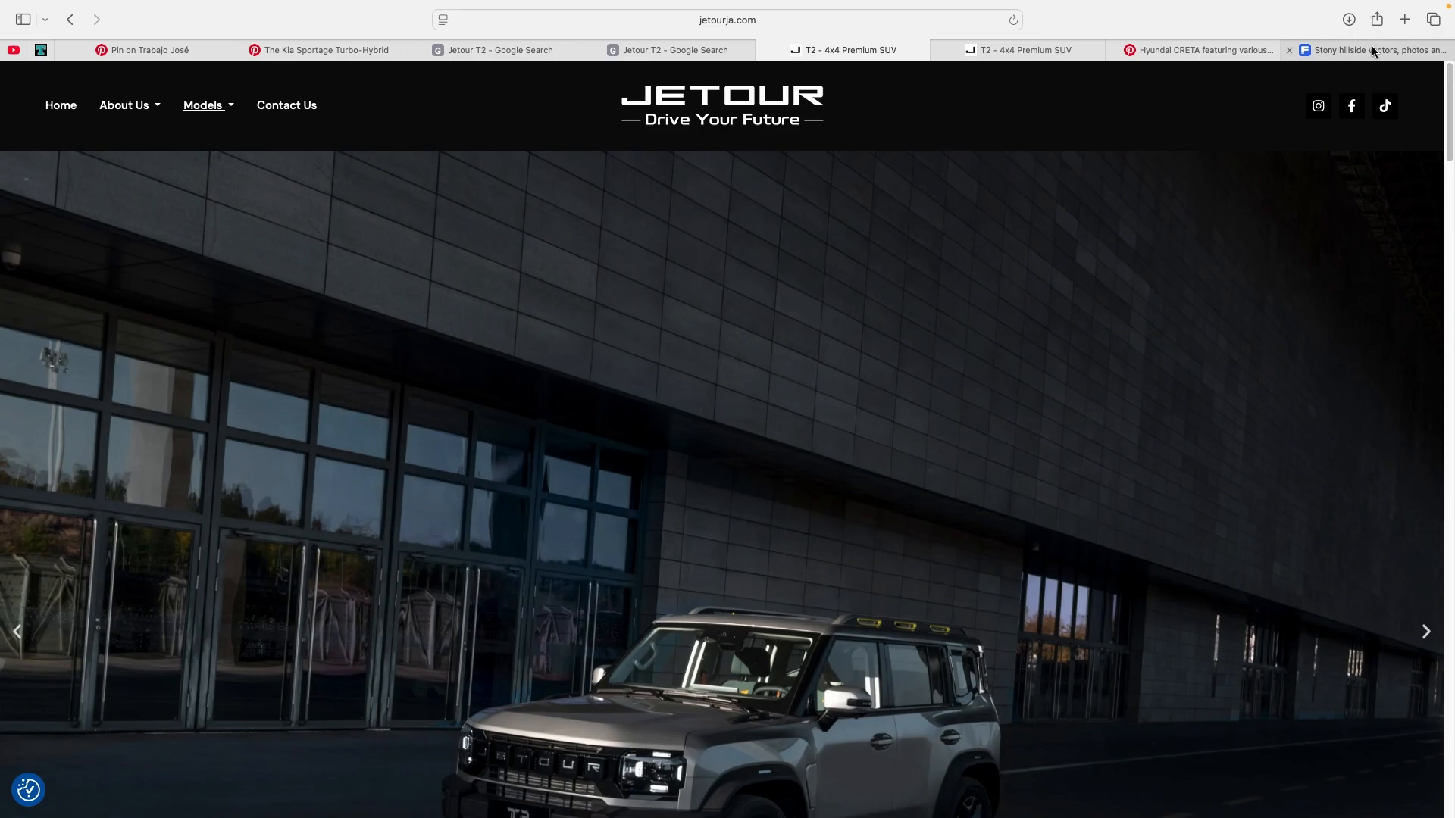
- Return to Pixelmator Pro, paste the Jetour logo, and bring it to the top of the layer stack
click(1107, 796)
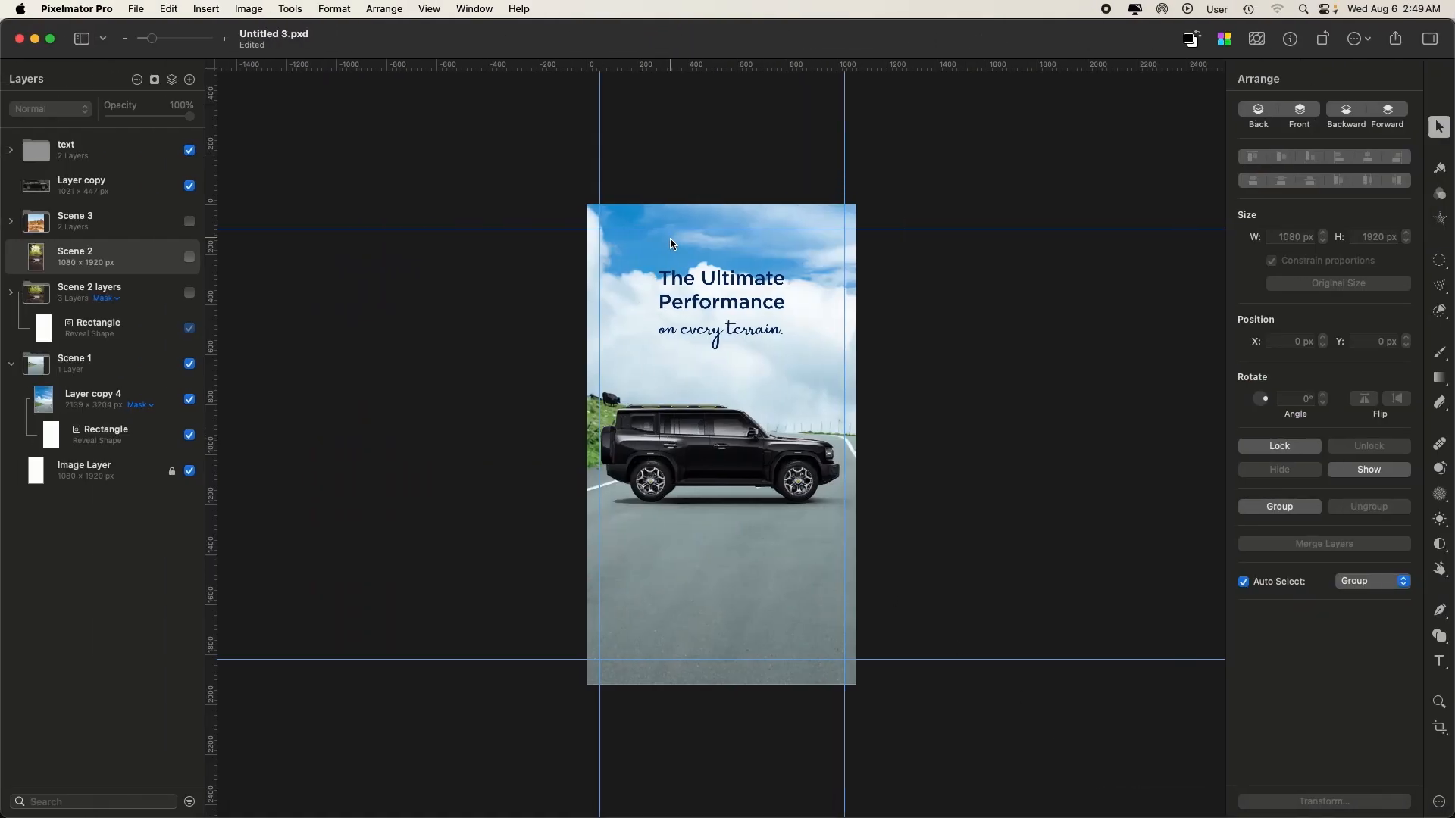
key(super+v)
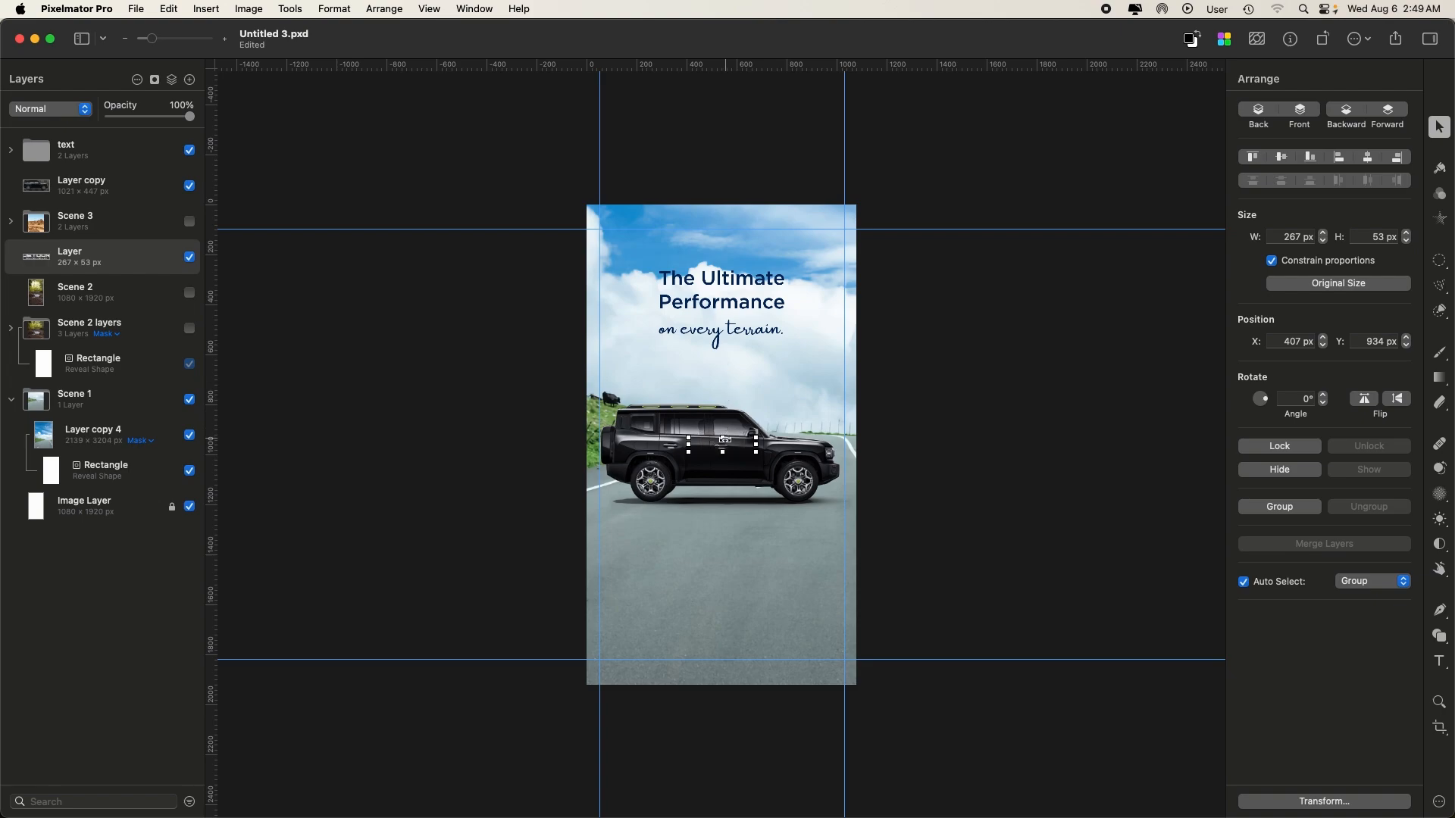
key(super+shift+bracketright)
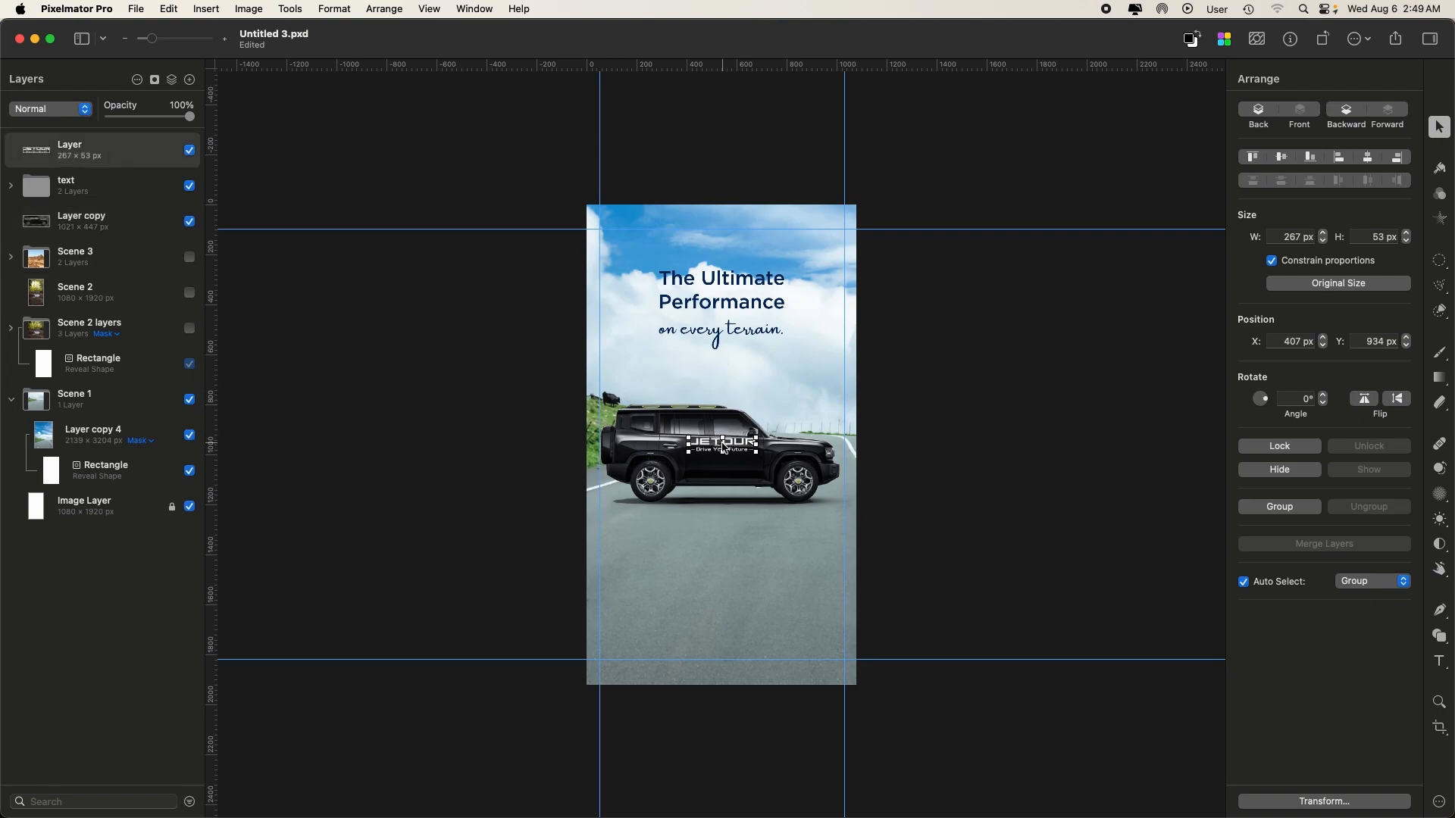
- Move the Jetour logo straight up to just above the headline, at a Y position of 106 px
key(shift+Up)
key(shift+Up)
key(shift+Up)
key(shift+Up)
key(shift+Up)
key(shift+Up)
key(shift+Up)
key(shift+Up)
key(shift+Up)
key(shift+Up)
key(shift+Up)
key(shift+Up)
key(shift+Up)
key(shift+Up)
key(shift+Up)
key(shift+Up)
key(shift+Up)
key(shift+Up)
key(shift+Up)
key(shift+Up)
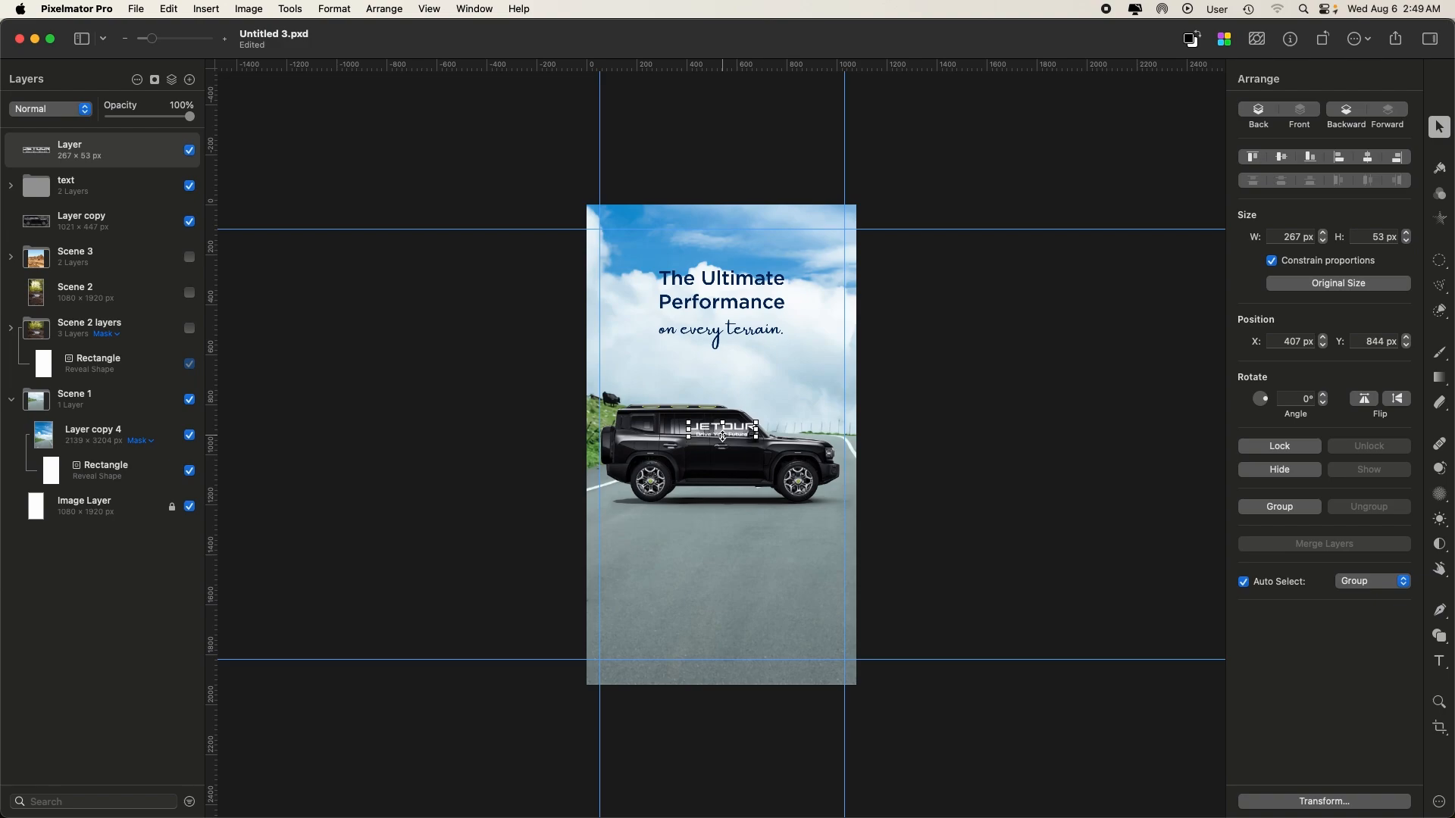
key(shift+Up)
key(shift+Up)
key(shift+Up)
key(shift+Up)
key(shift+Up)
key(shift+Up)
key(shift+Up)
key(shift+Up)
key(shift+Up)
key(shift+Up)
key(shift+Up)
key(shift+Up)
key(shift+Up)
key(shift+Up)
key(shift+Up)
key(shift+Up)
key(shift+Up)
key(shift+Up)
key(shift+Up)
key(shift+Up)
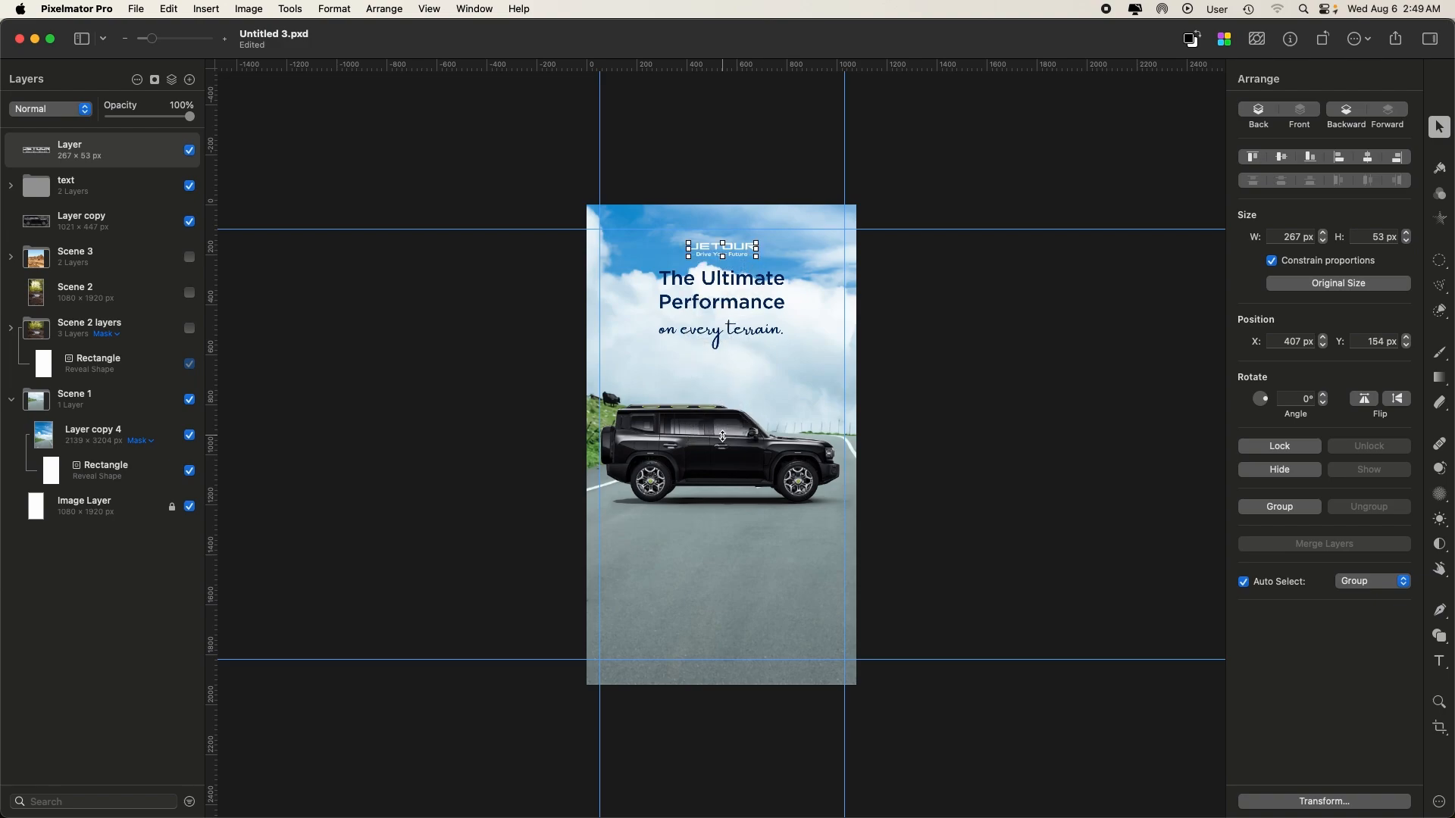
key(Up)
key(Up)
key(Up)
key(Up)
key(Up)
key(Up)
key(Up)
key(Up)
key(Up)
key(Up)
key(Up)
key(Up)
key(Up)
key(Up)
key(Up)
key(Up)
key(Up)
key(Up)
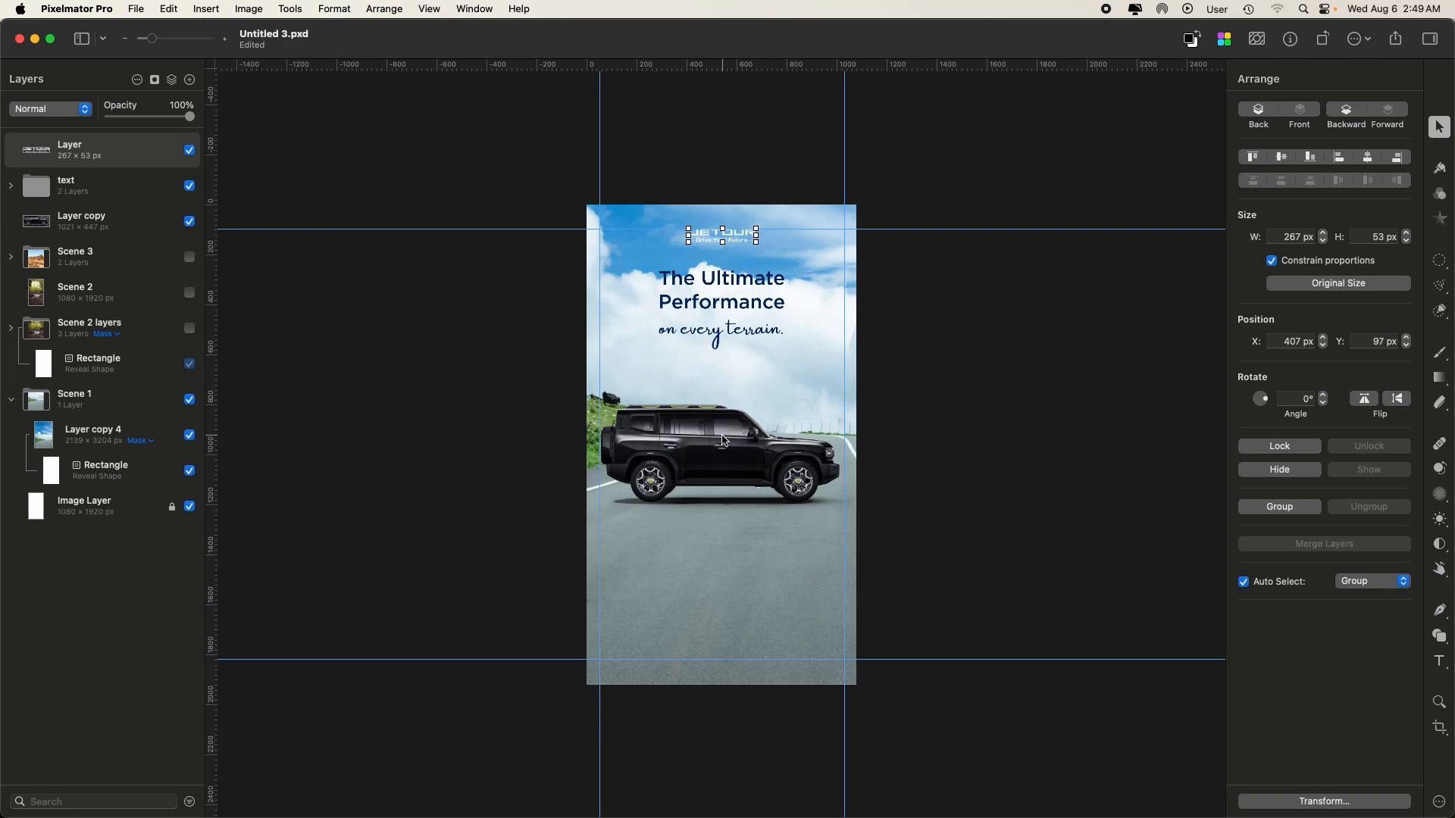
scroll(723, 440, up, 3)
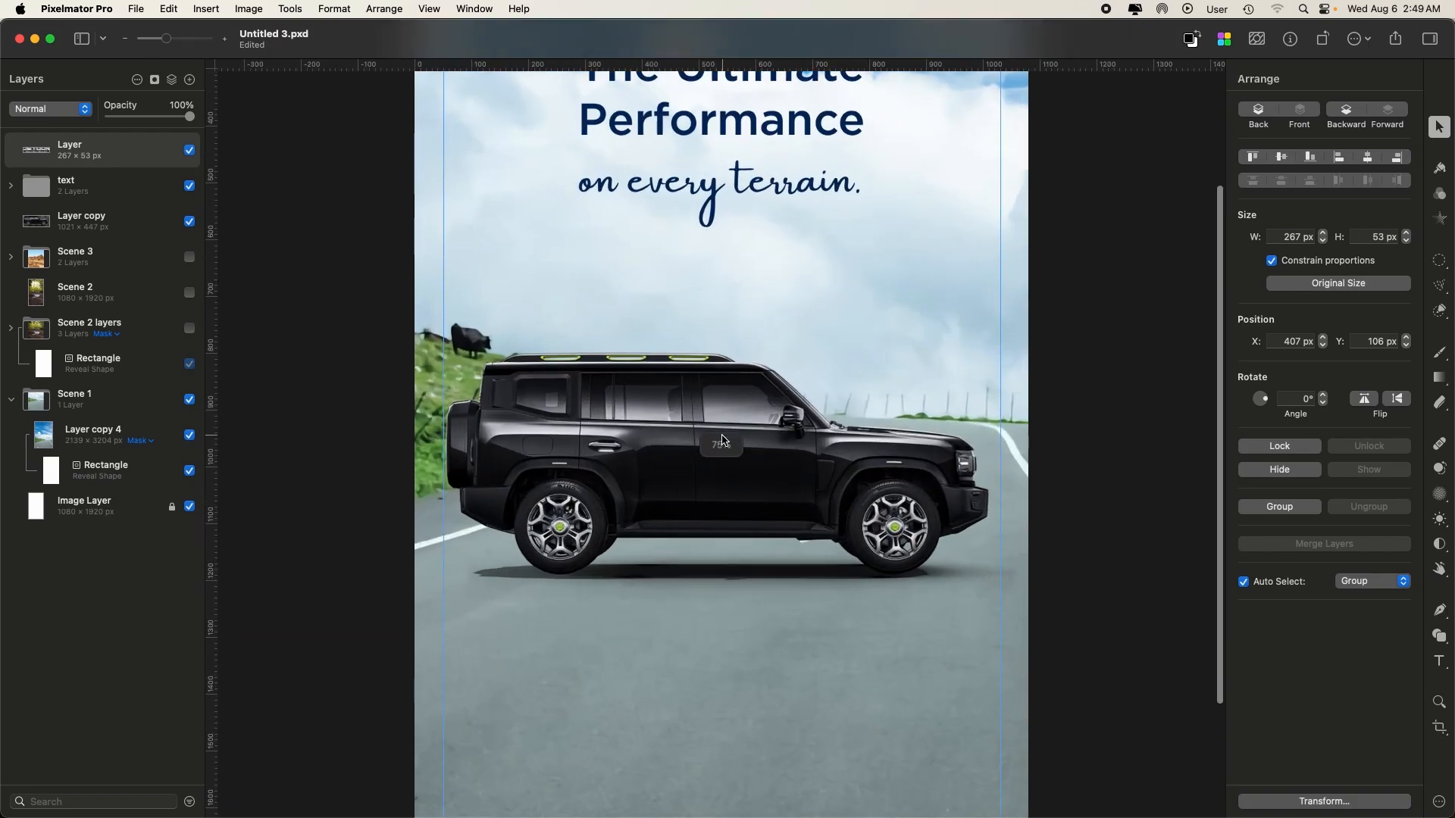
scroll(754, 443, up, 5)
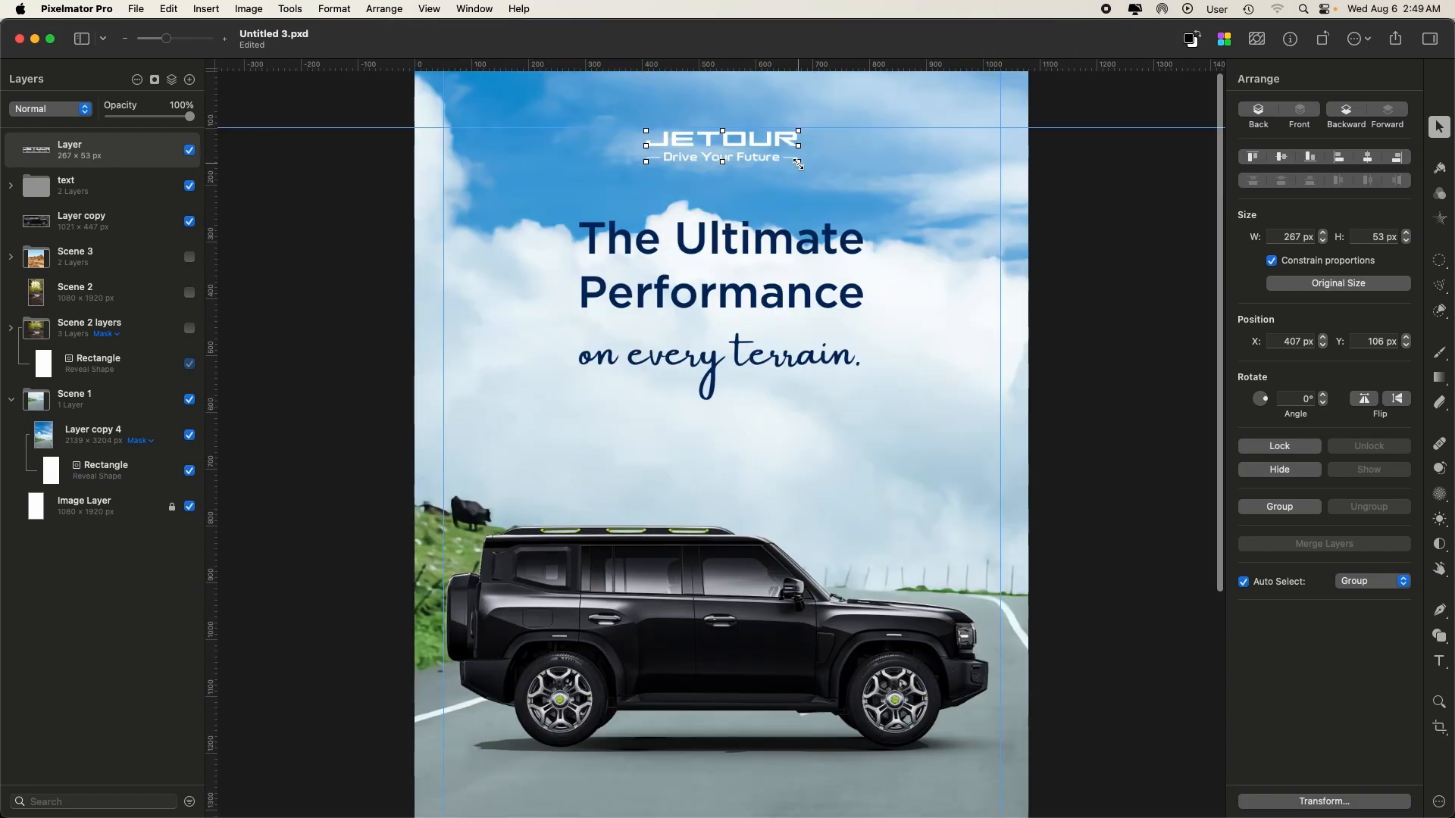
- Enlarge the Jetour logo proportionally to 395 × 78.4 px, keeping it centred above the headline
drag(799, 163, 835, 168)
key(shift+Down)
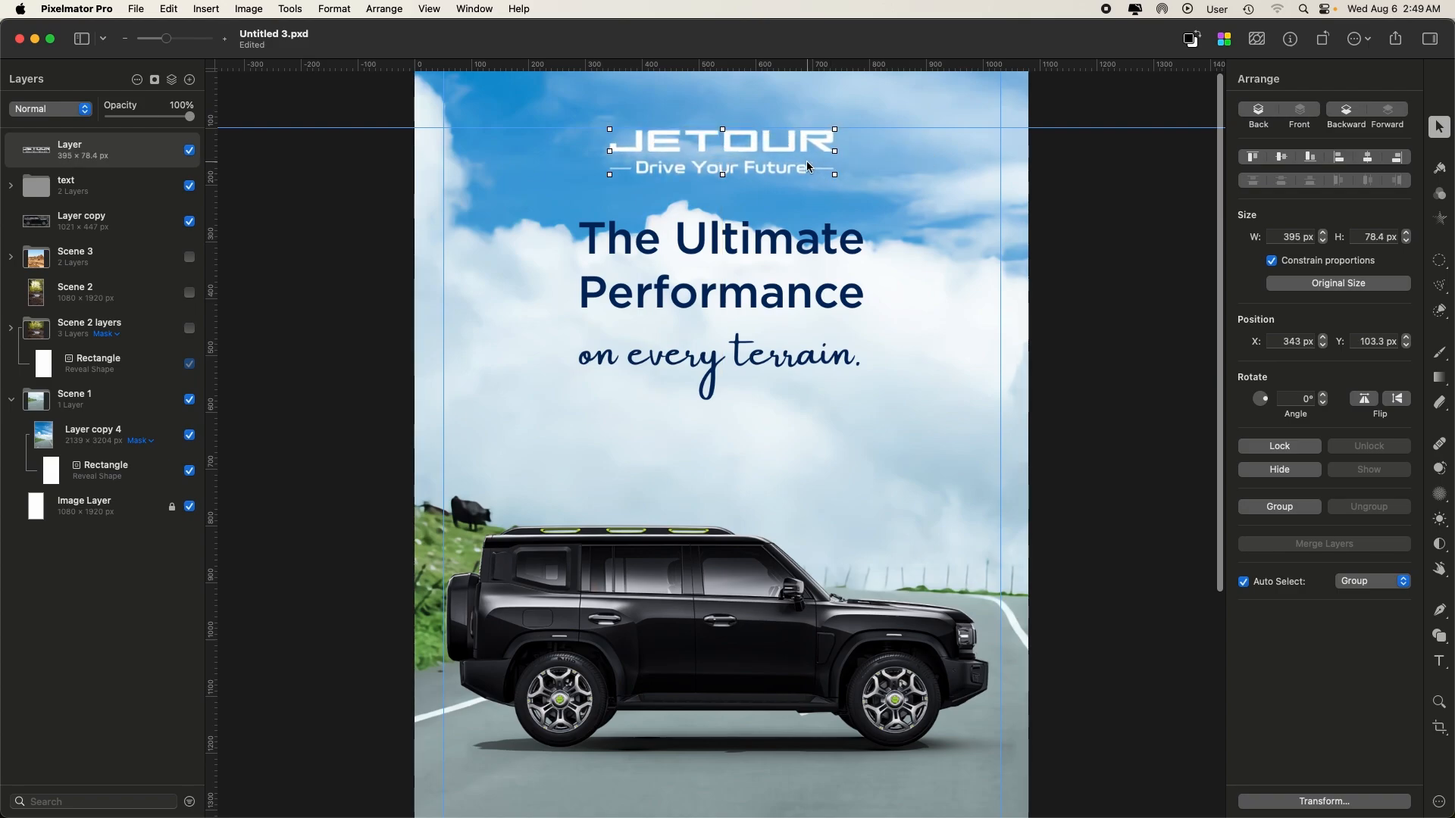
key(Up)
- Apply a black Color Fill effect at 100% opacity to the Jetour logo
click(1443, 221)
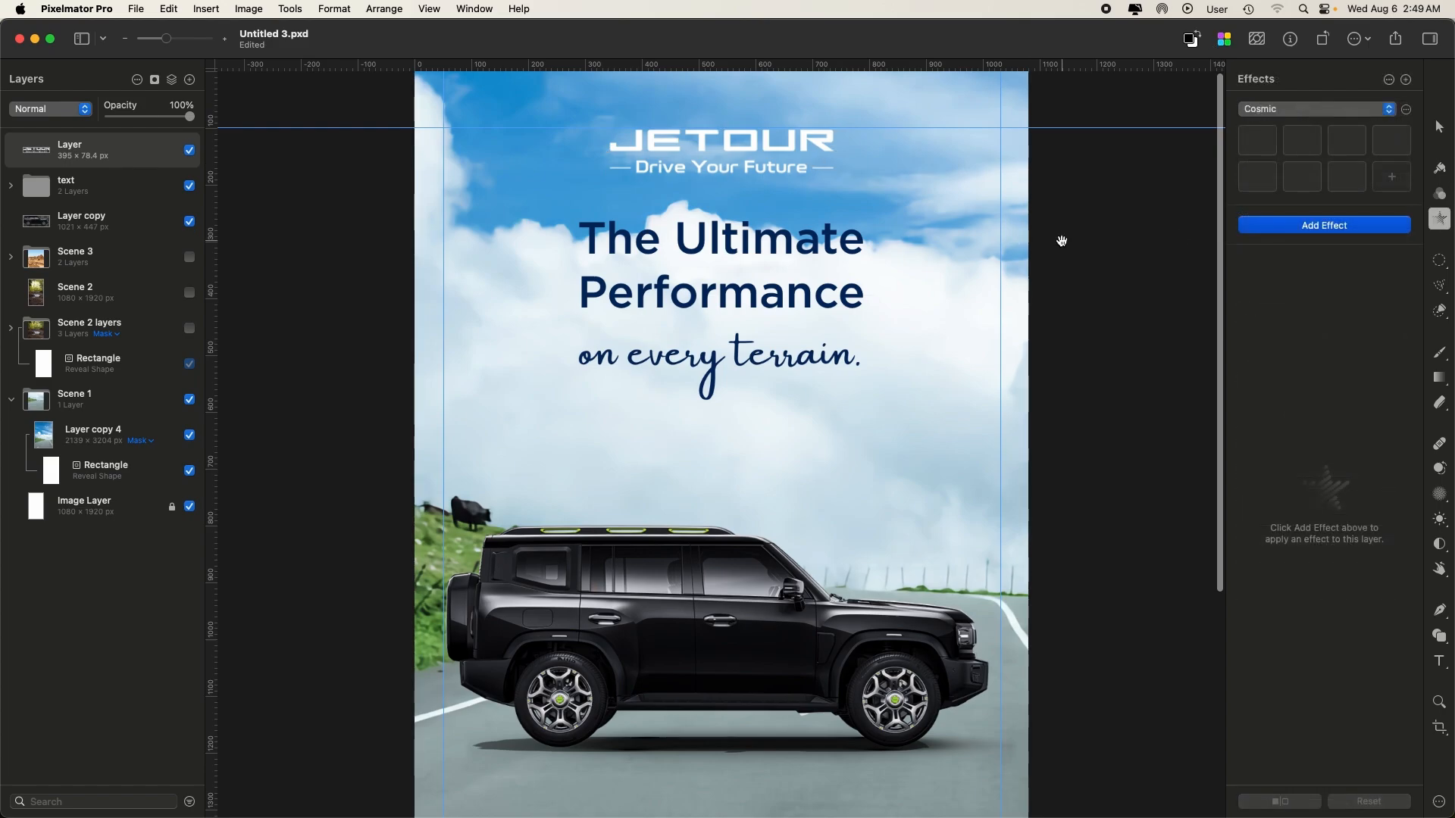
click(1324, 227)
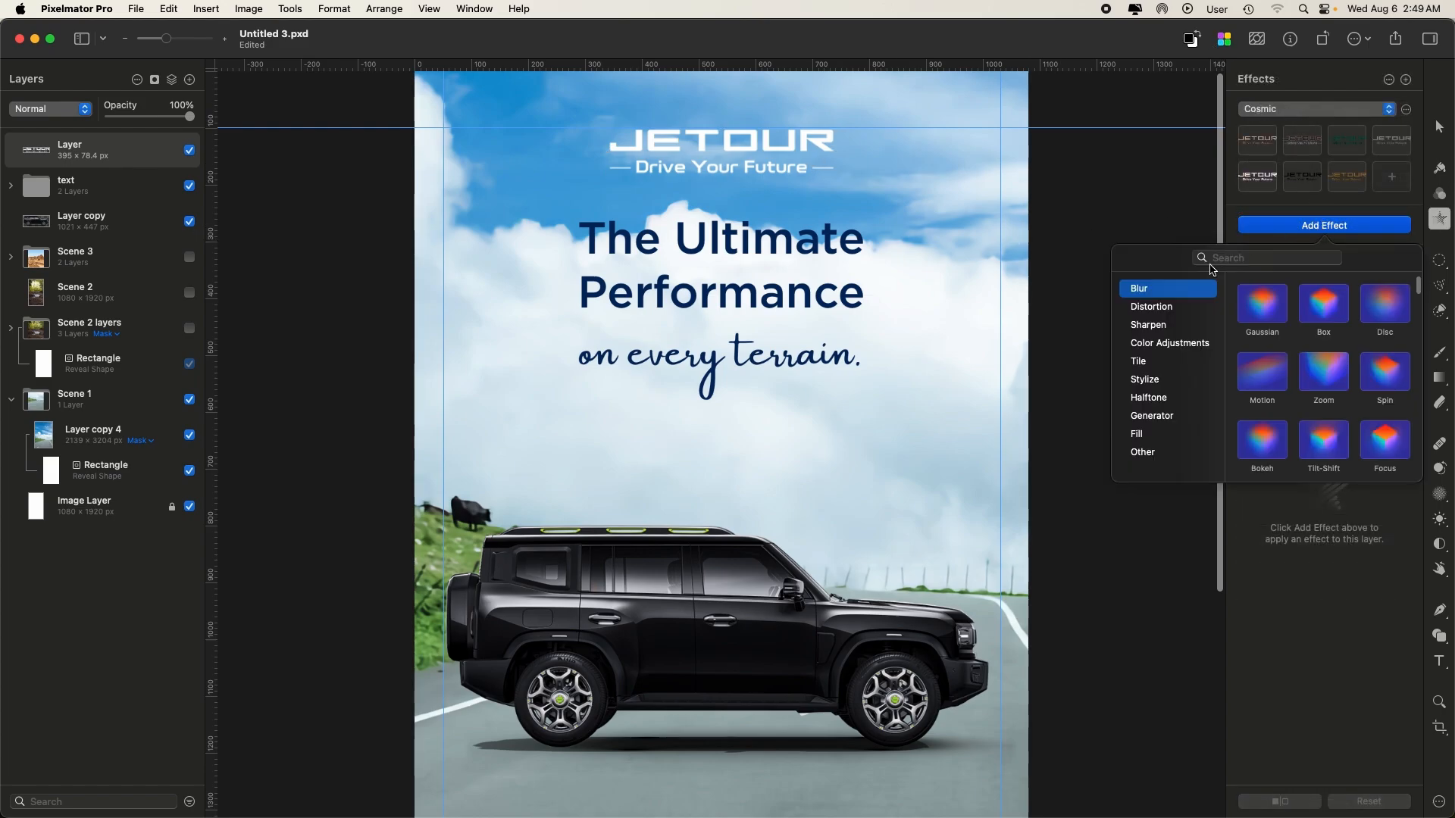
click(1150, 436)
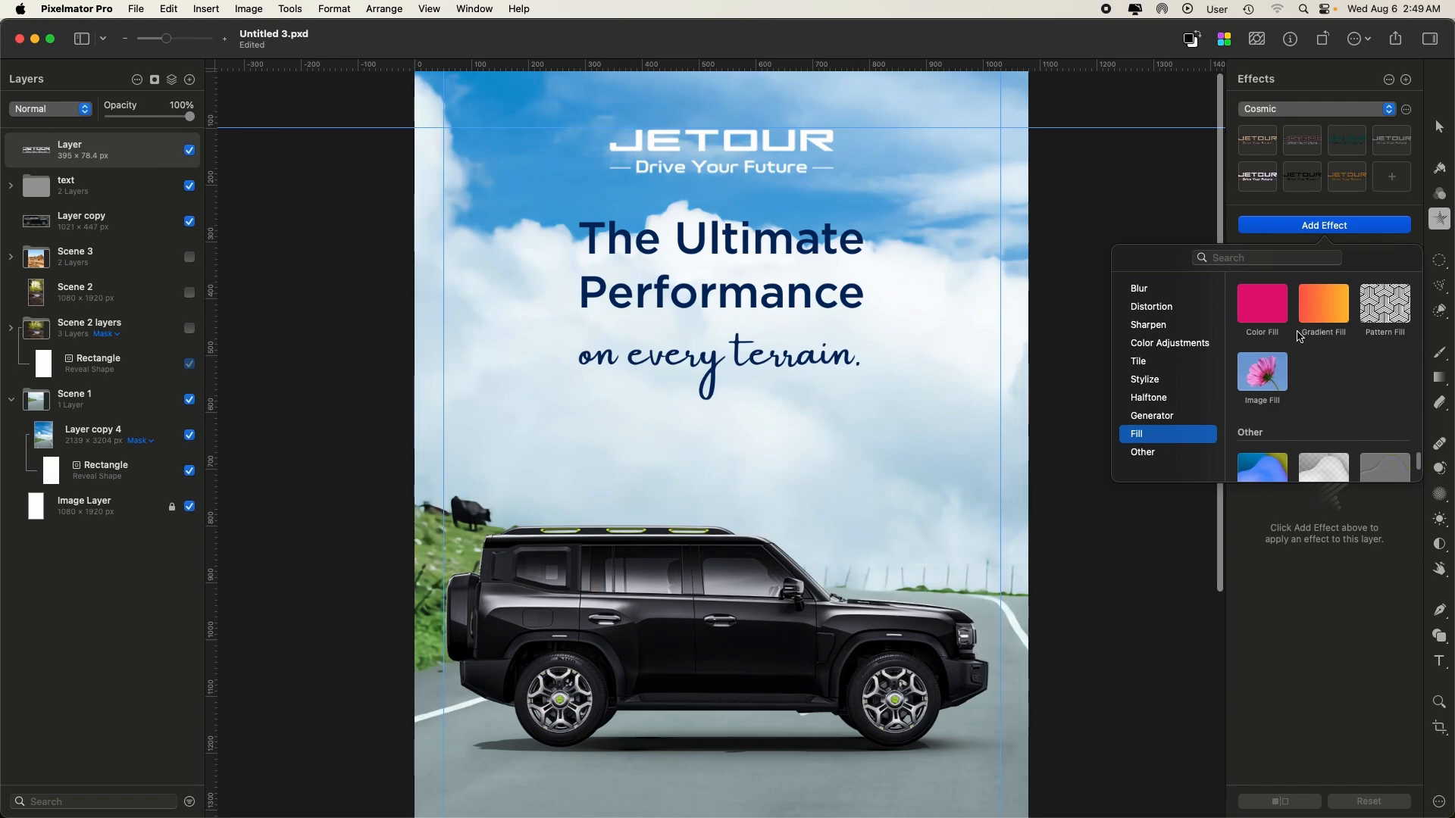
click(1301, 341)
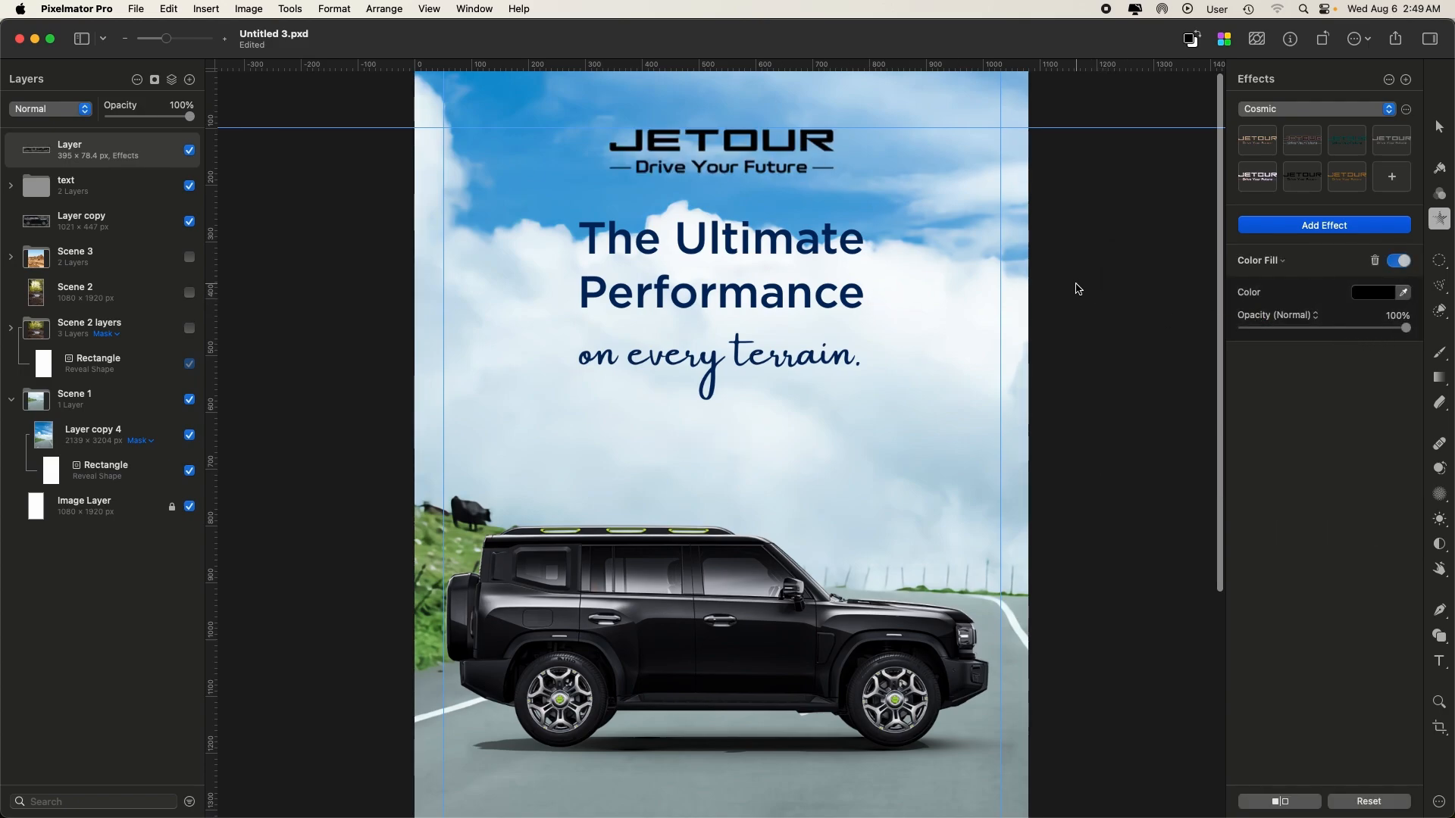
- Rename the Jetour logo layer as "logo"
key(super+minus)
key(super+minus)
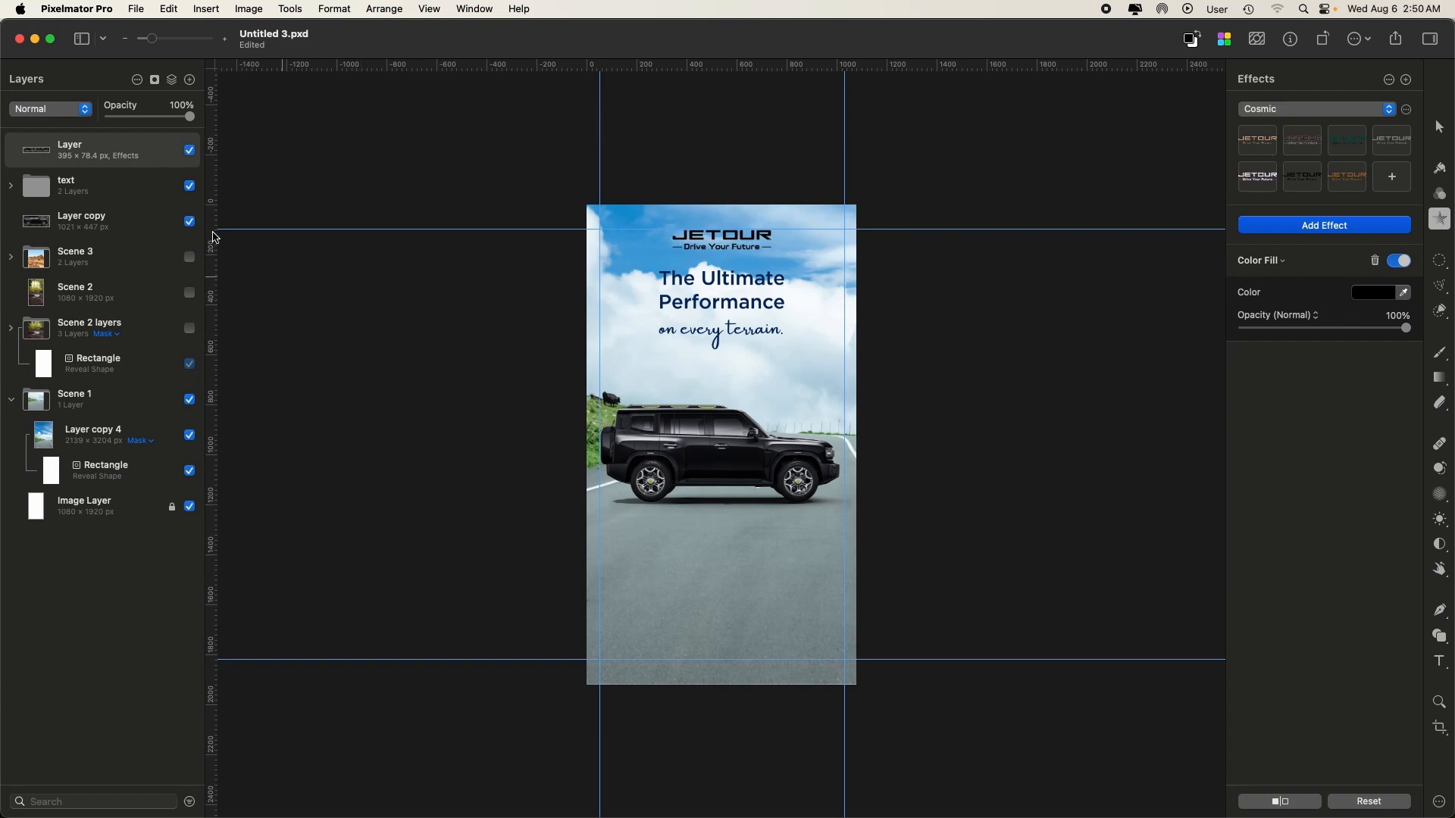
double_click(73, 144)
text(logo)
key(Return)
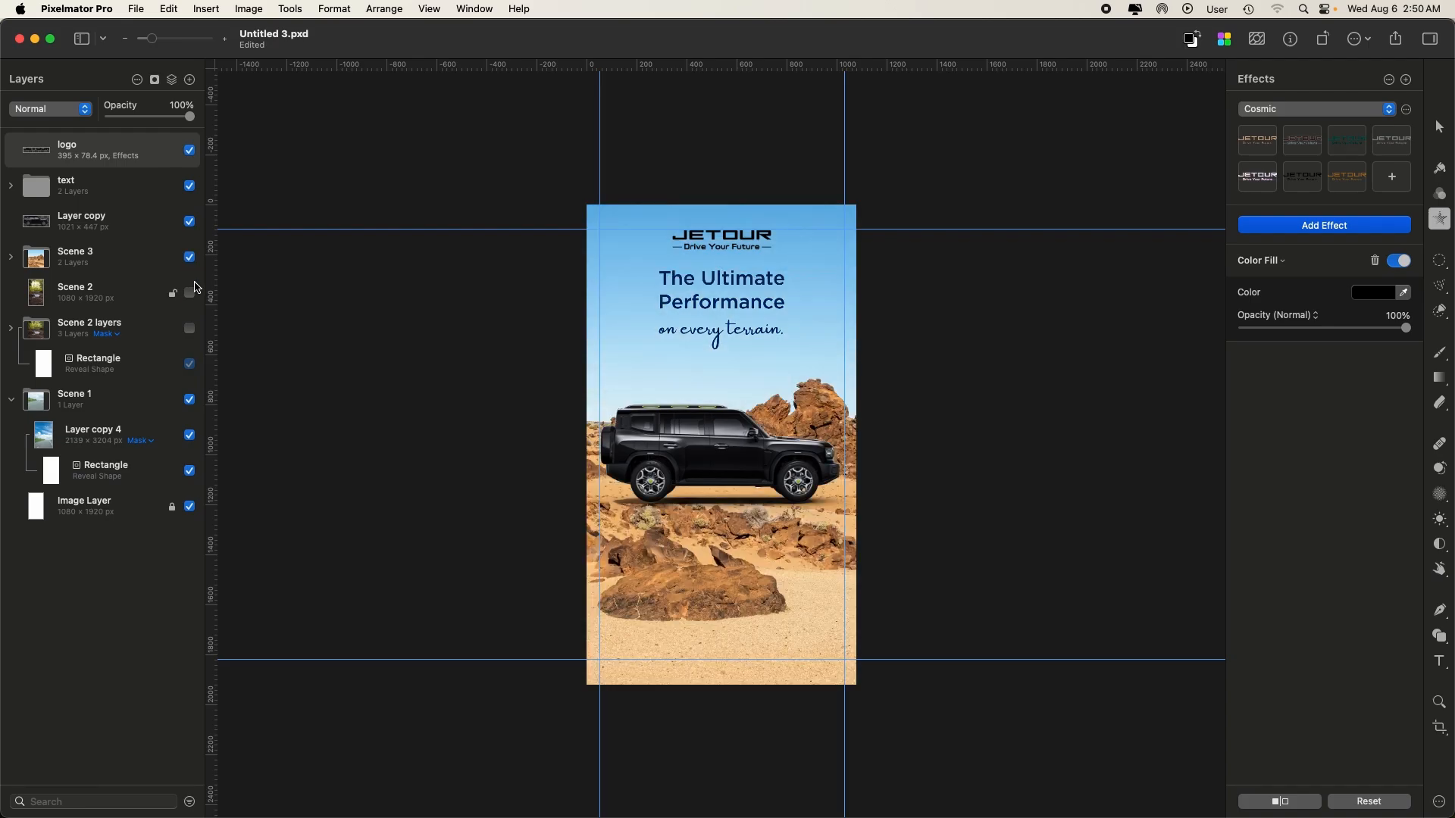
- Hide Scene 3, show Scene 2, and lighten its foliage behind the logo with the Lighten tool at 50% strength
click(190, 257)
click(190, 294)
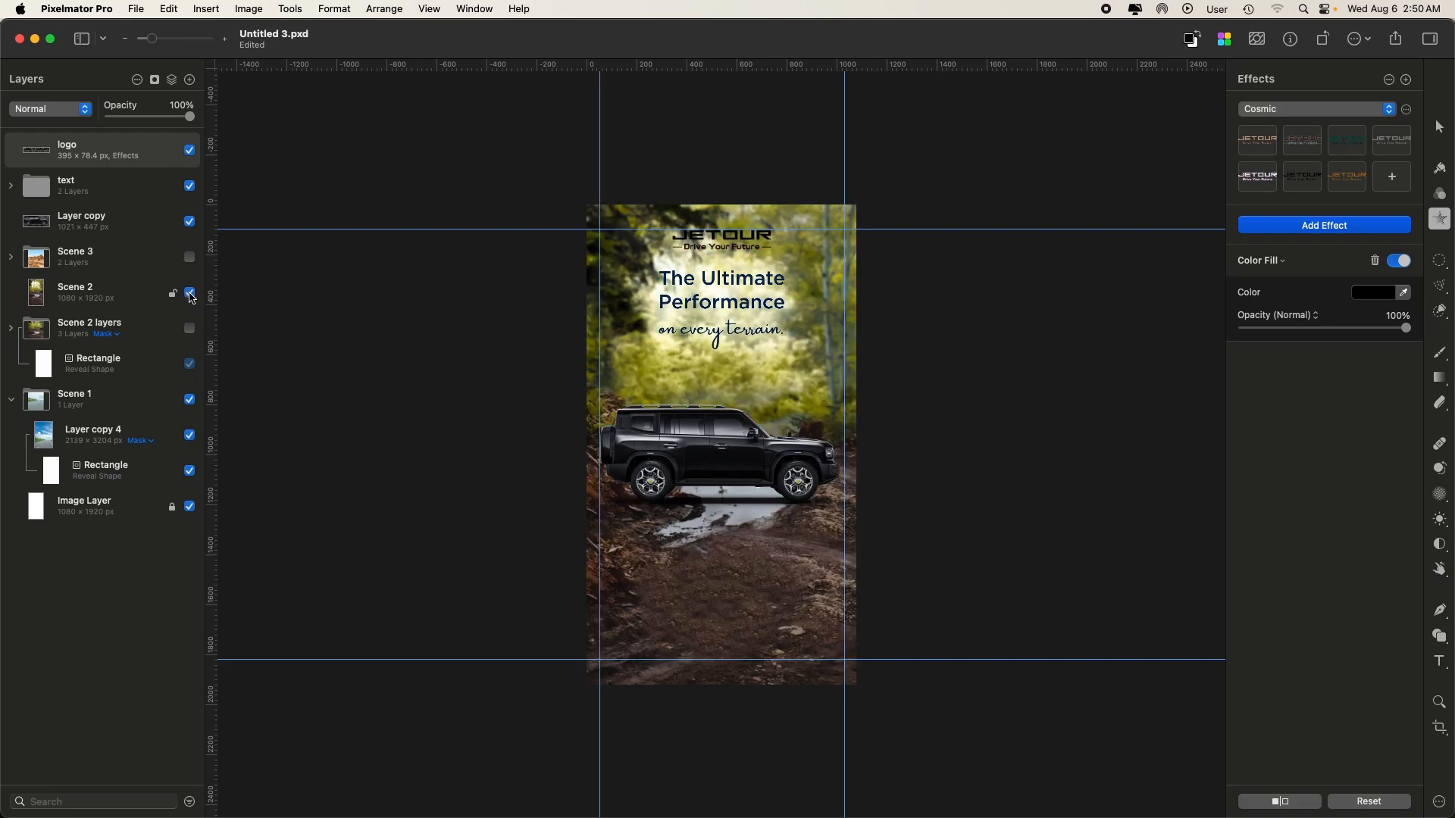
click(124, 300)
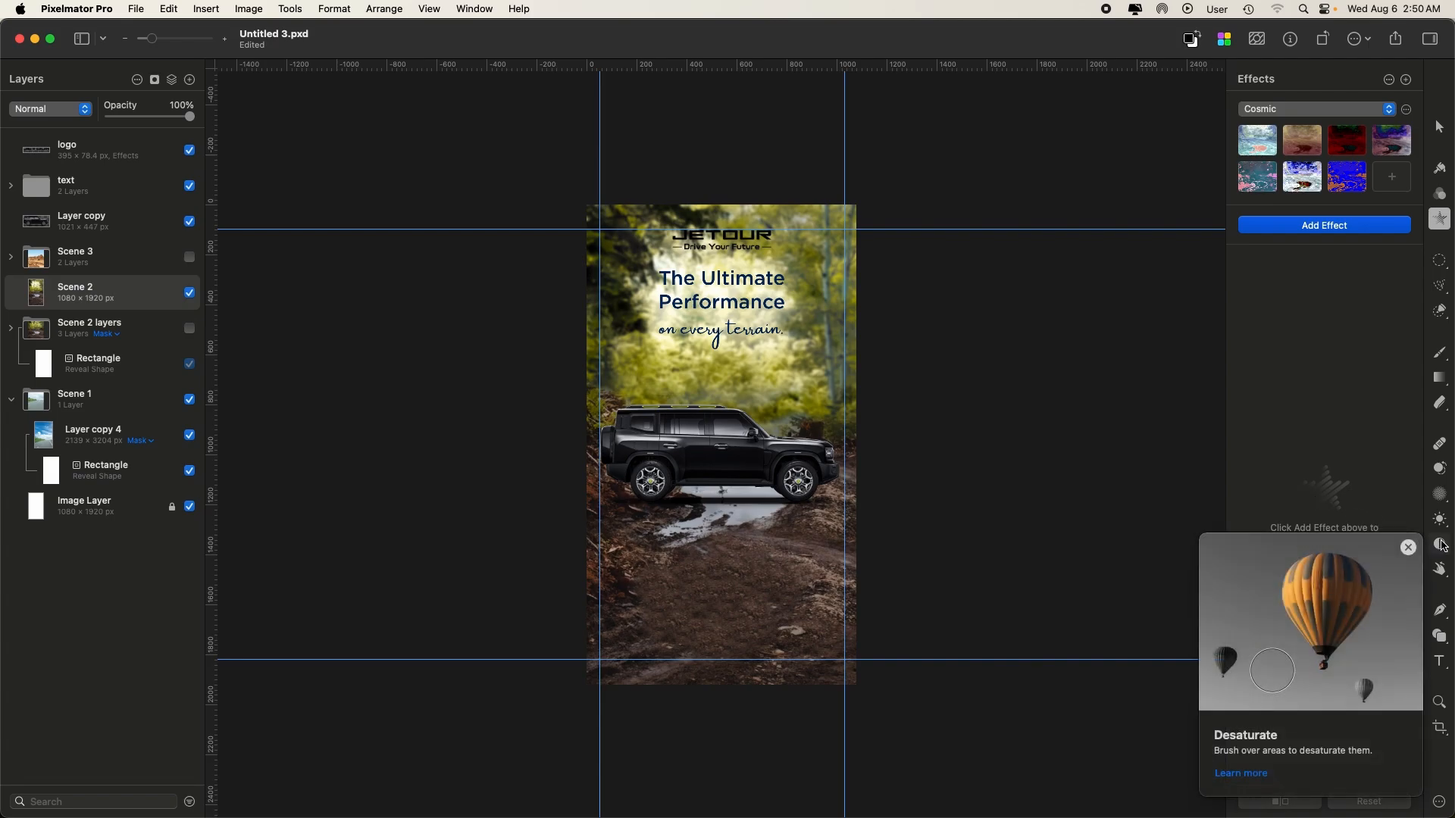
click(1440, 520)
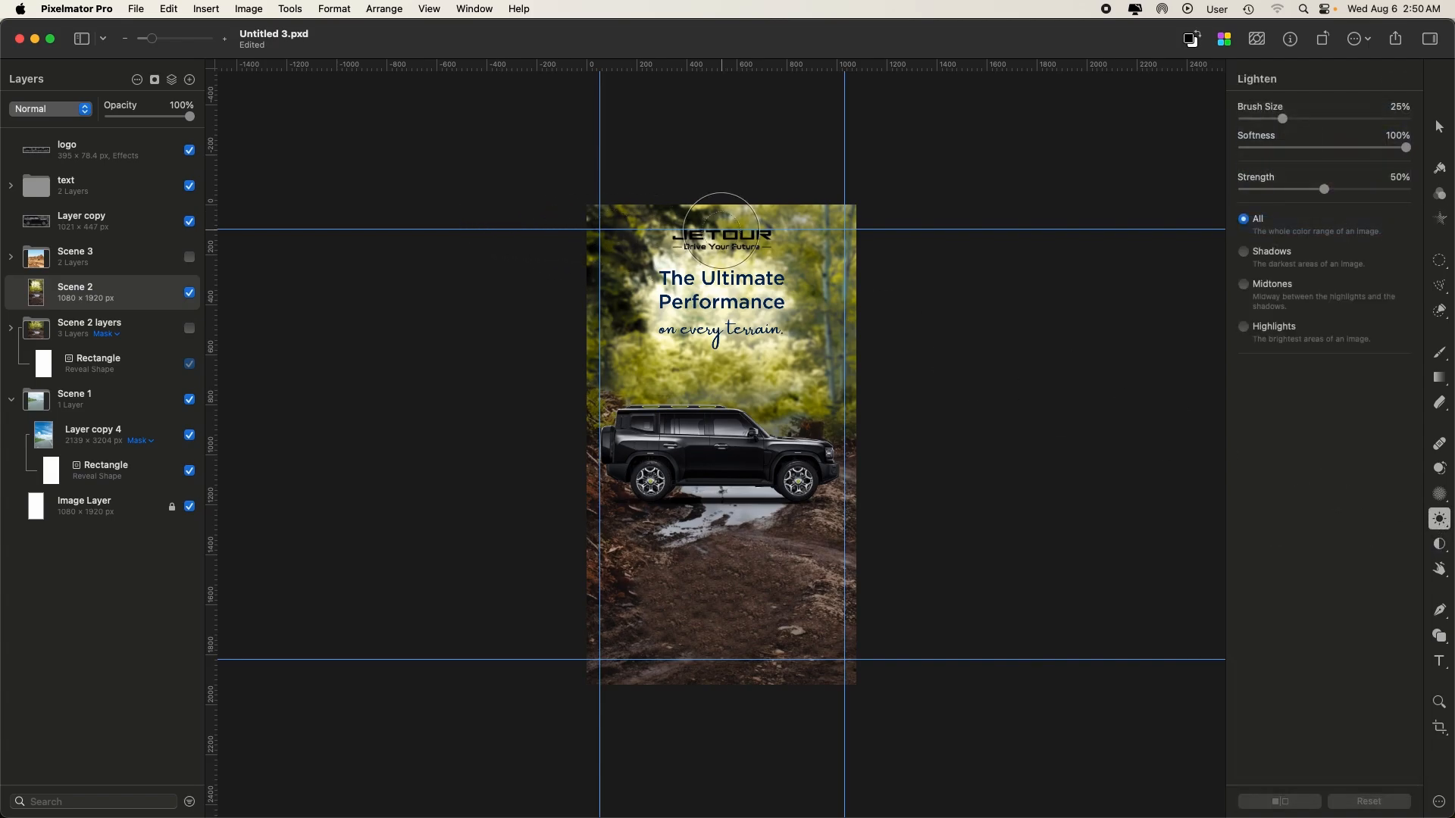
key(super+minus)
key(super+plus)
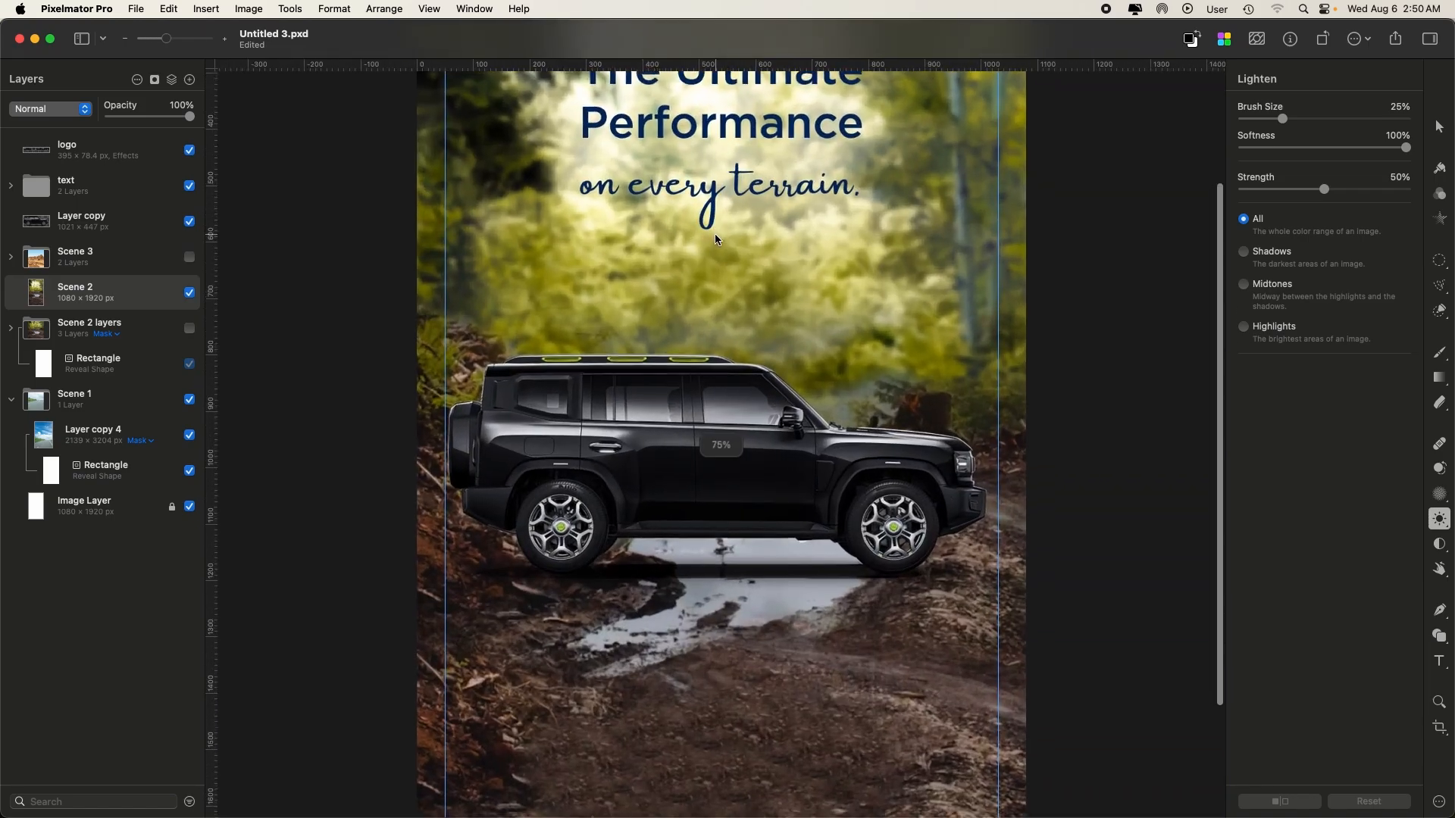
scroll(719, 247, up, 5)
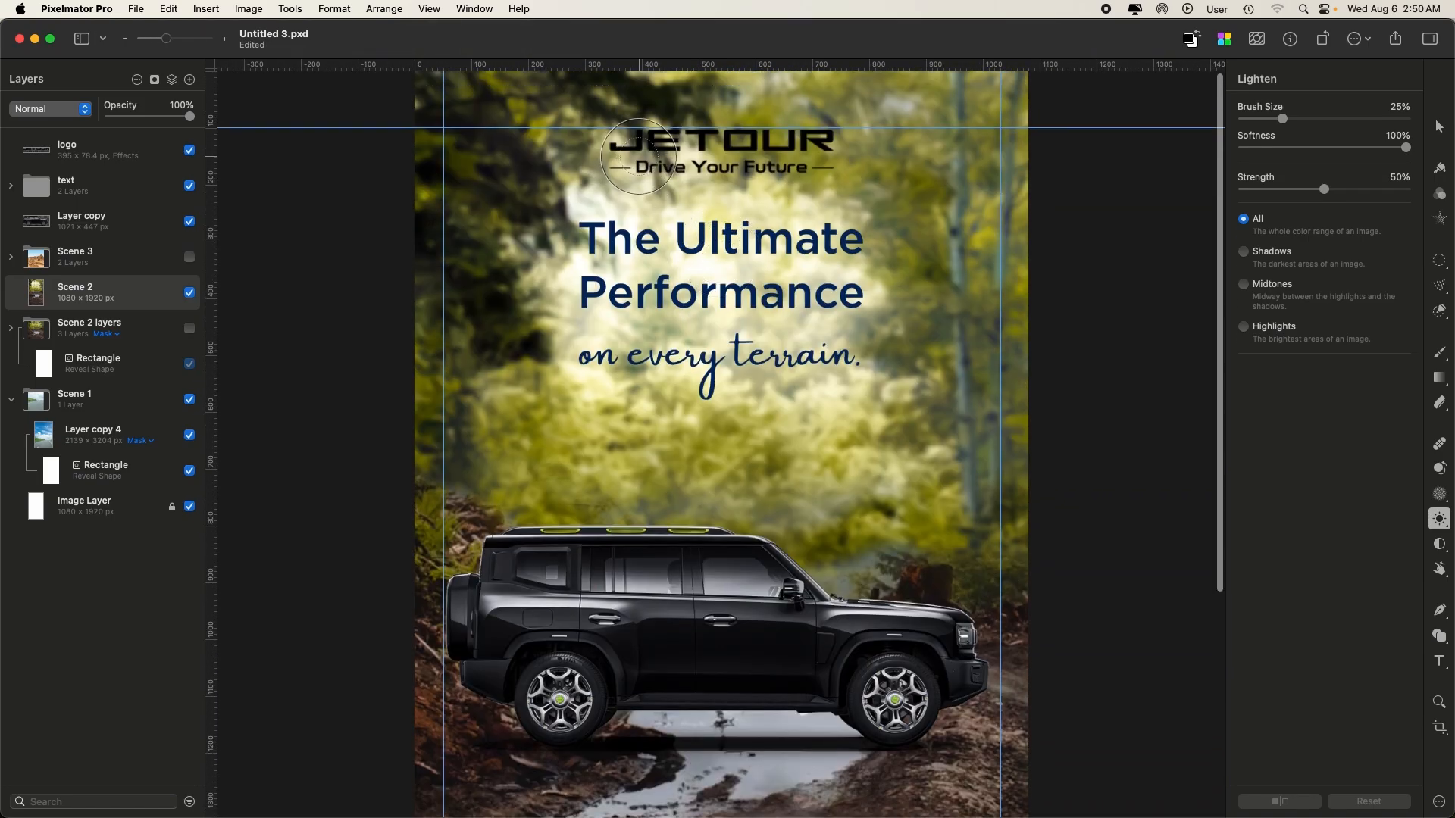
mouse_move(613, 150)
mouse_down()
mouse_move(844, 157)
mouse_move(630, 138)
mouse_move(820, 142)
mouse_up()
drag(610, 150, 838, 156)
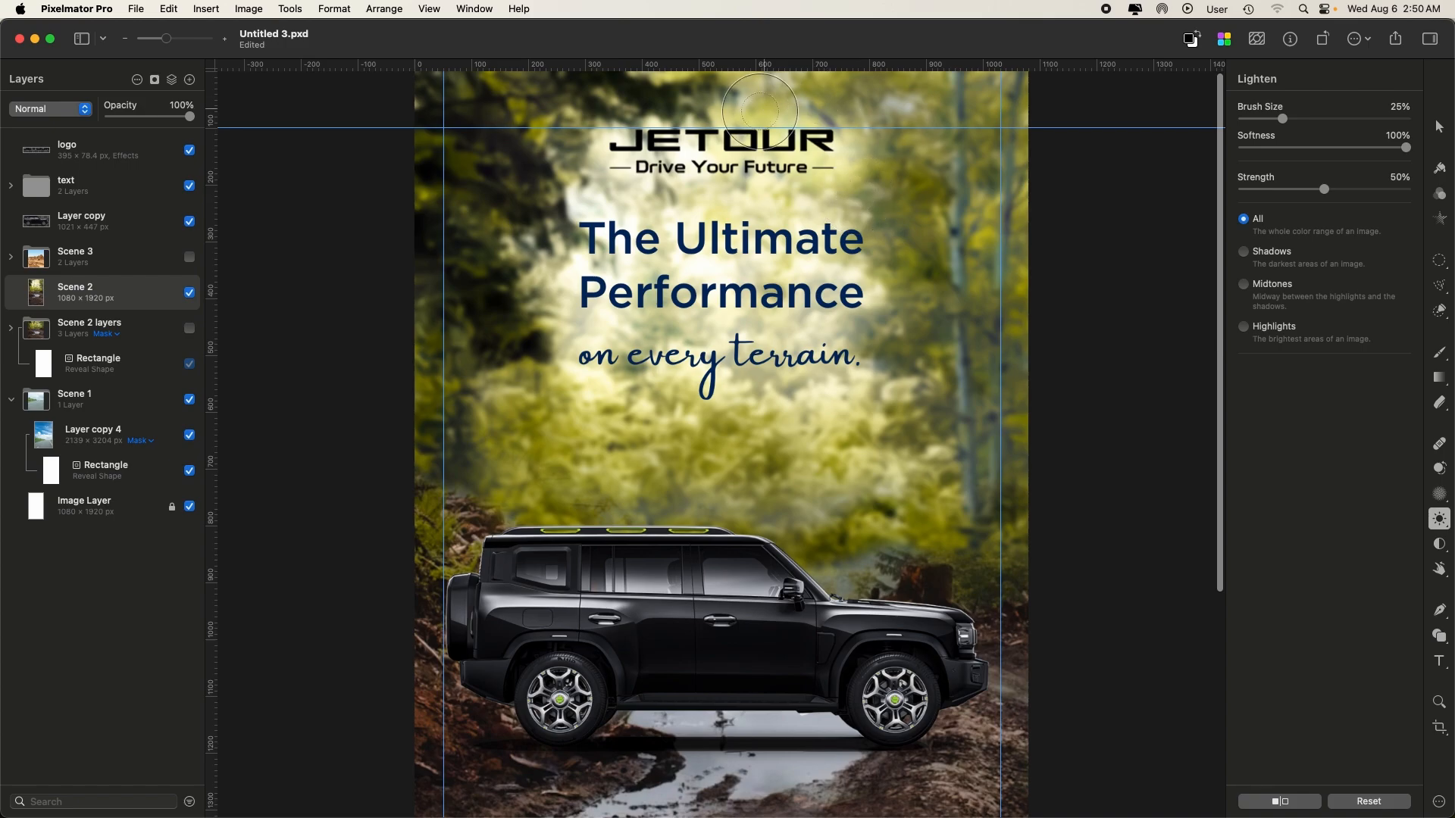
- Lighten more of the Scene 2 foliage around the logo's right end and below the tagline, then leave the Lighten tool
key(super+minus)
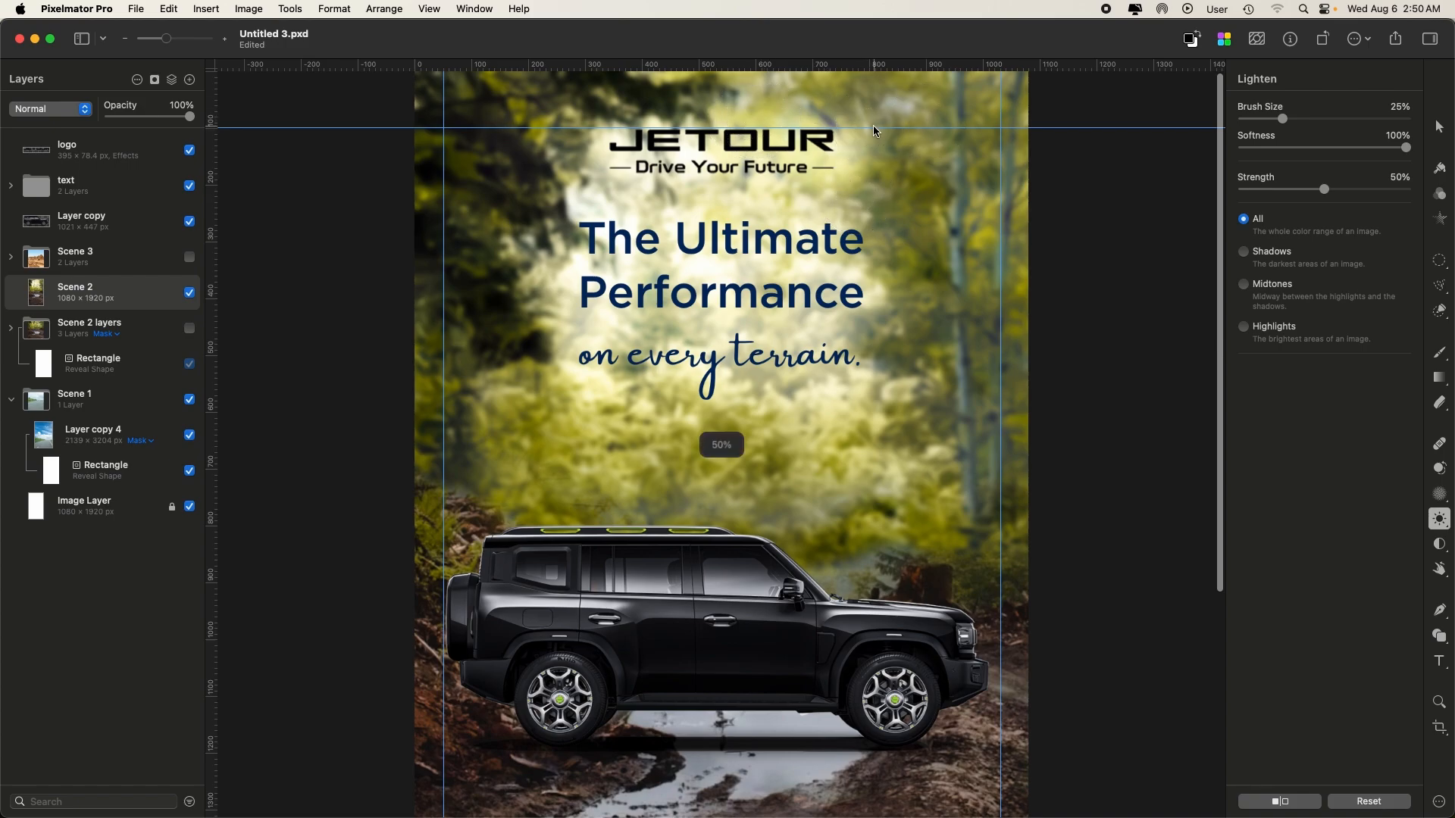
mouse_move(763, 113)
mouse_down()
mouse_move(831, 100)
mouse_move(807, 132)
mouse_move(857, 109)
mouse_move(802, 149)
mouse_move(829, 149)
mouse_move(750, 157)
mouse_move(835, 164)
mouse_move(876, 115)
mouse_move(863, 98)
mouse_move(792, 91)
mouse_move(824, 144)
mouse_up()
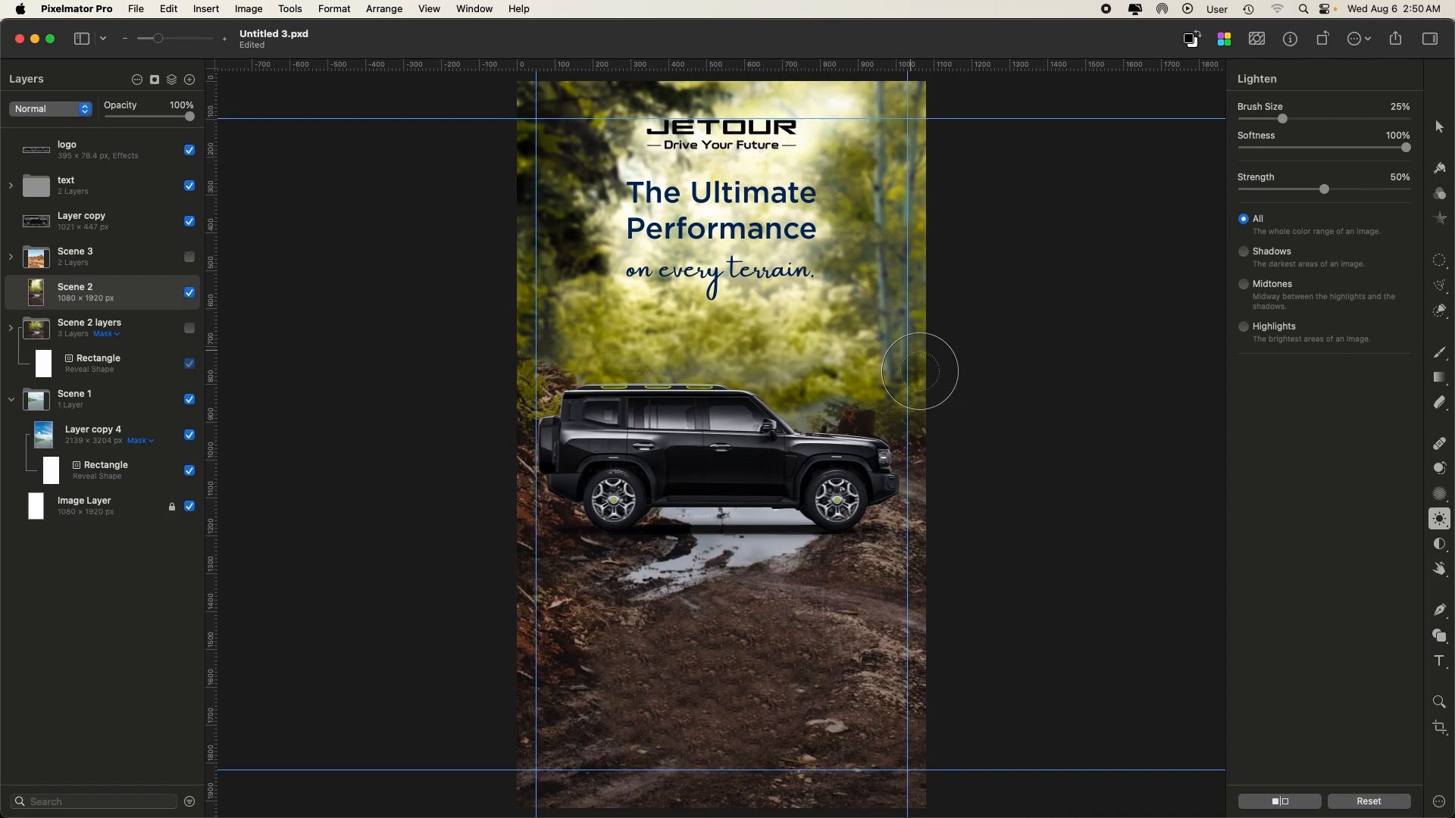
mouse_move(791, 308)
mouse_down()
mouse_move(814, 344)
mouse_move(806, 304)
mouse_move(831, 325)
mouse_move(826, 305)
mouse_move(821, 354)
mouse_up()
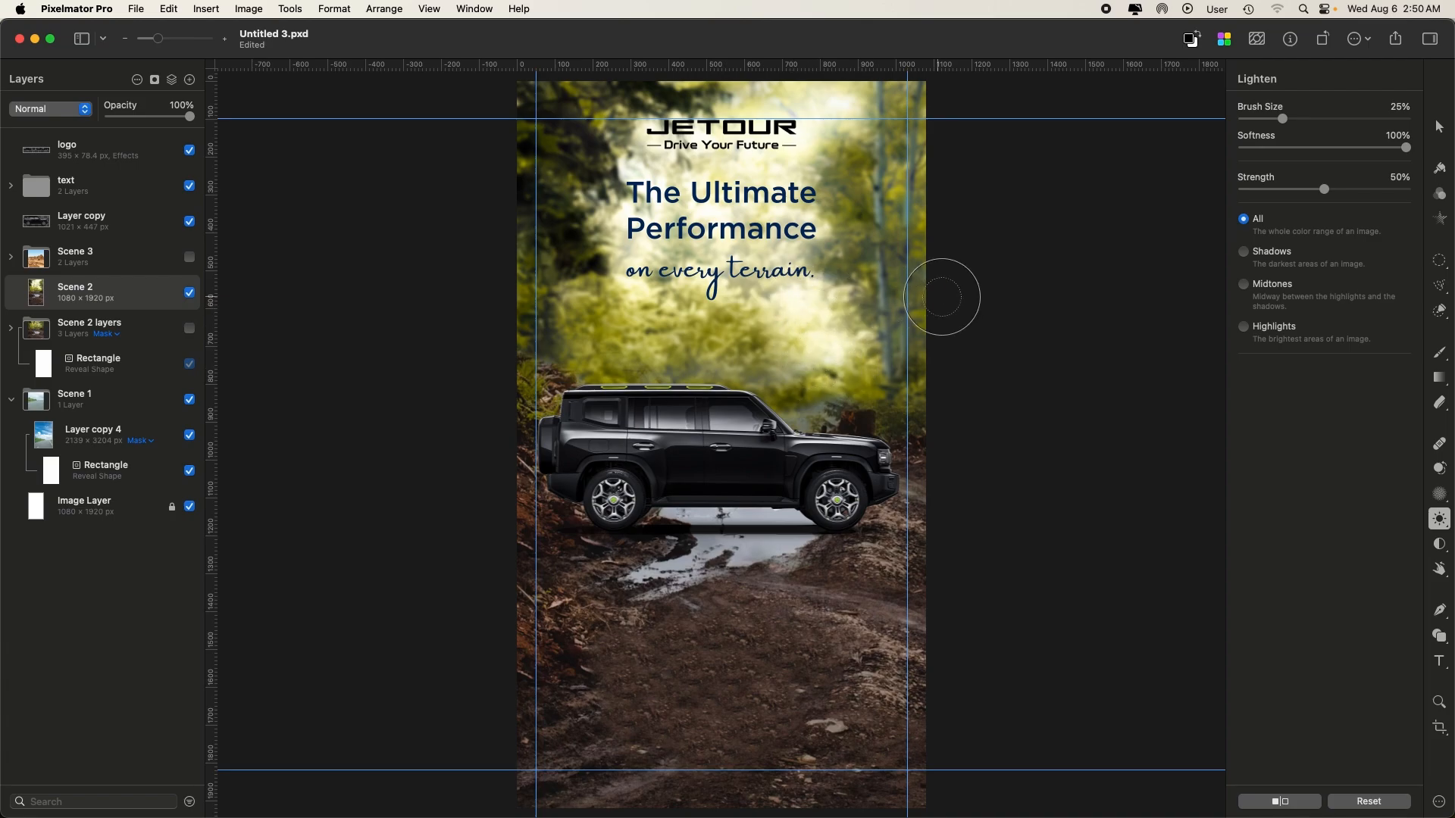
key(super+minus)
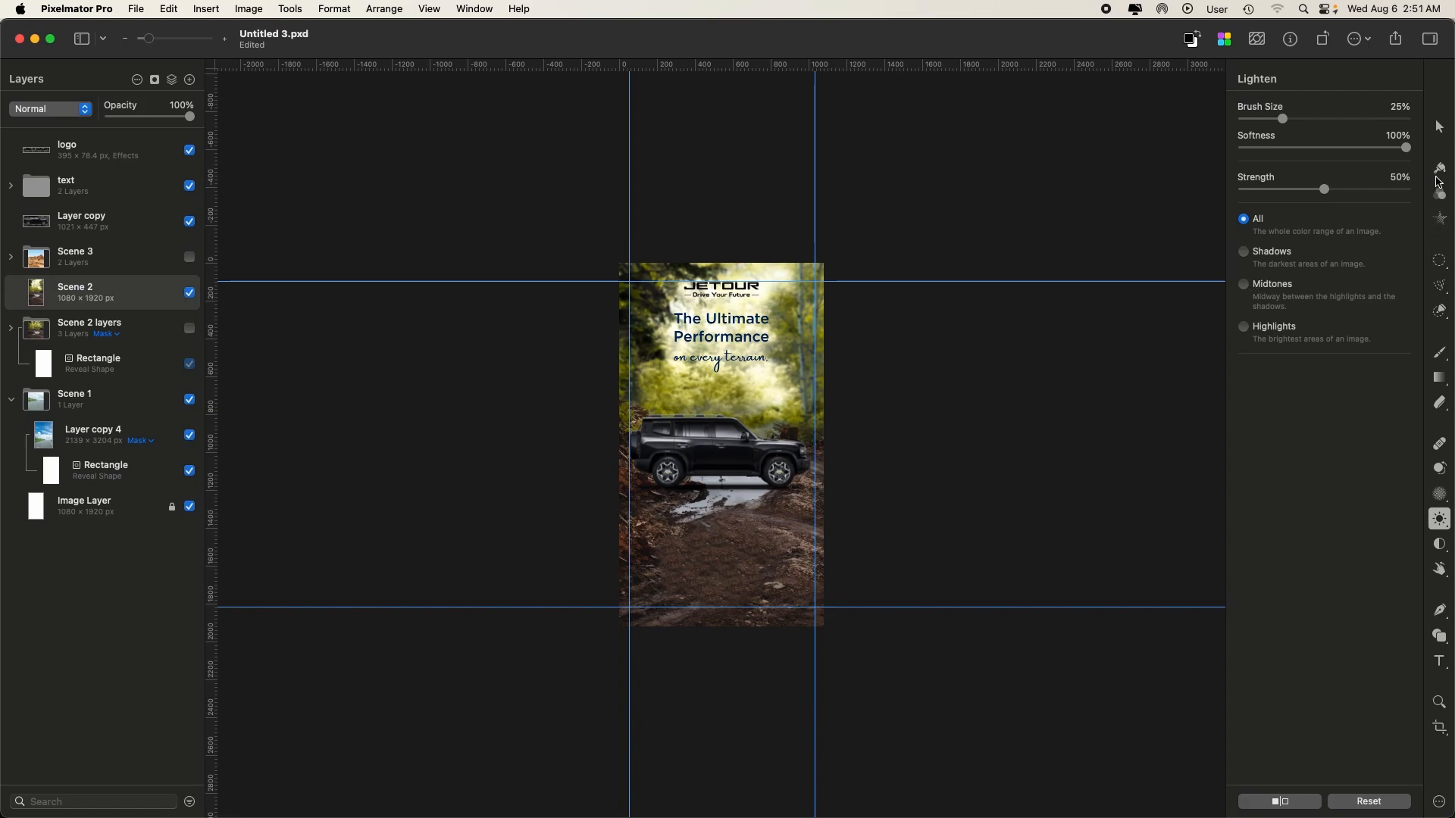
click(1441, 129)
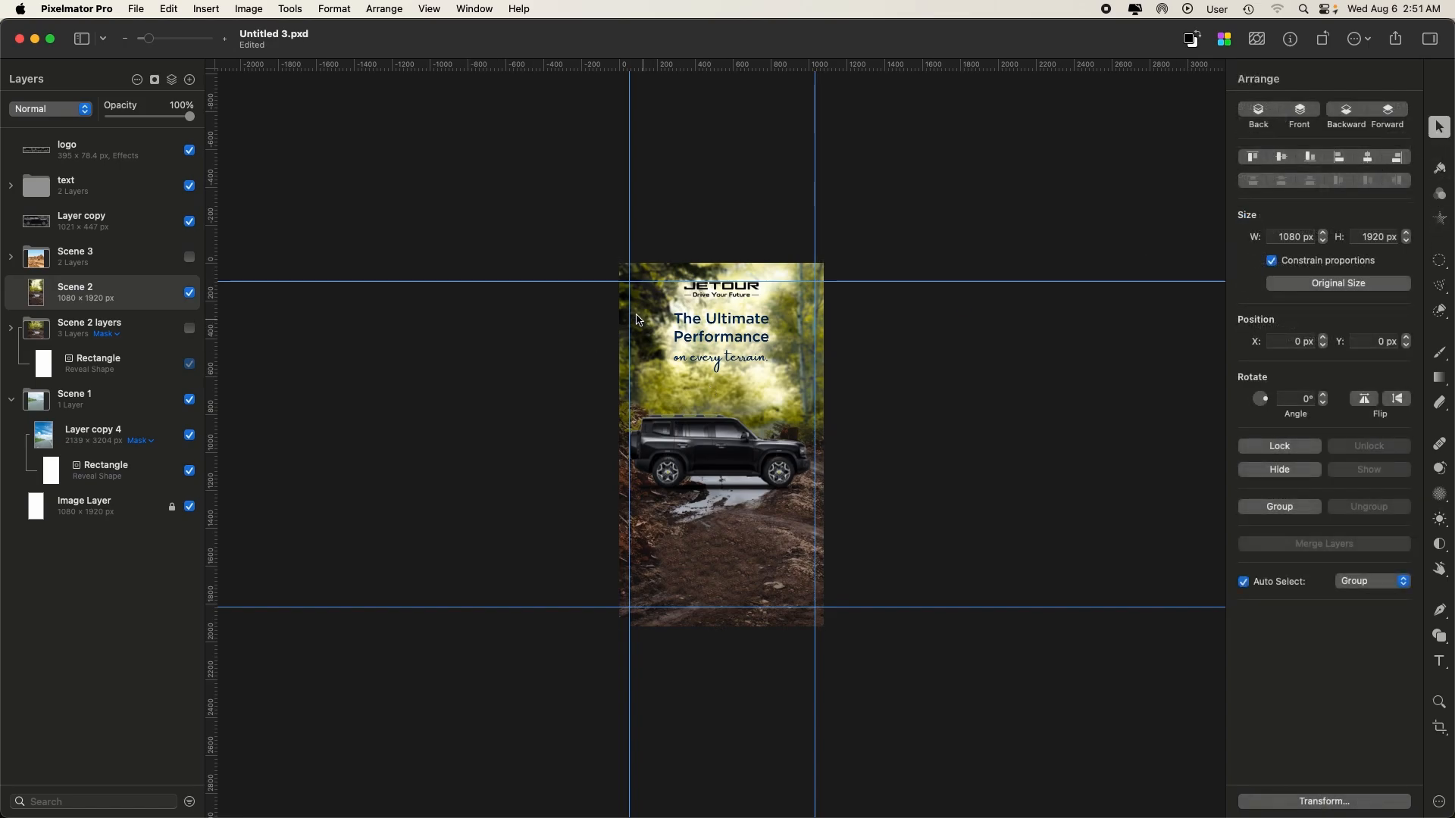
- Make Scene 3, Scene 2 and the Scene 2 layers group visible, toggling the scenes to compare them behind the text
key(super+equal)
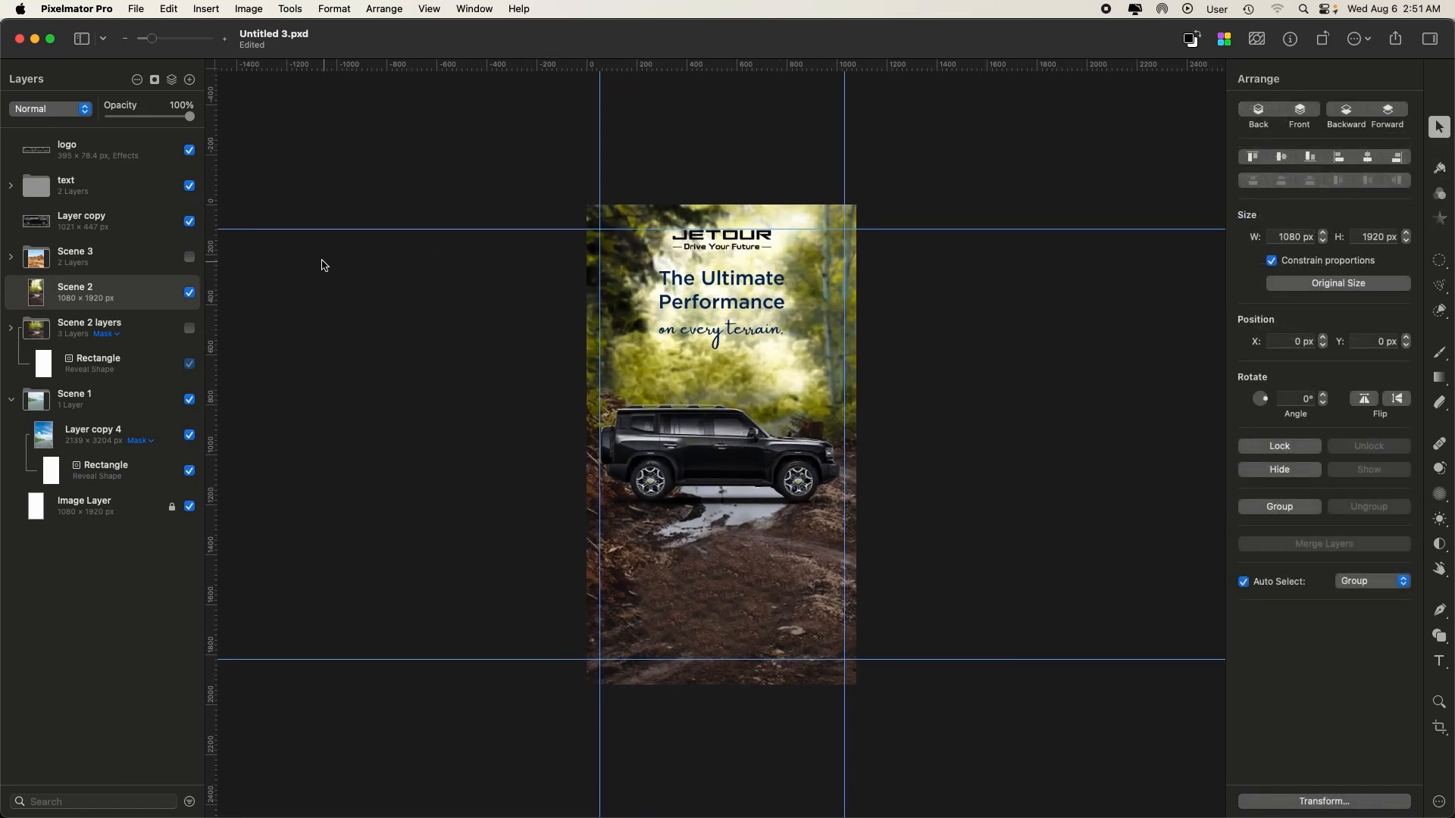
click(190, 293)
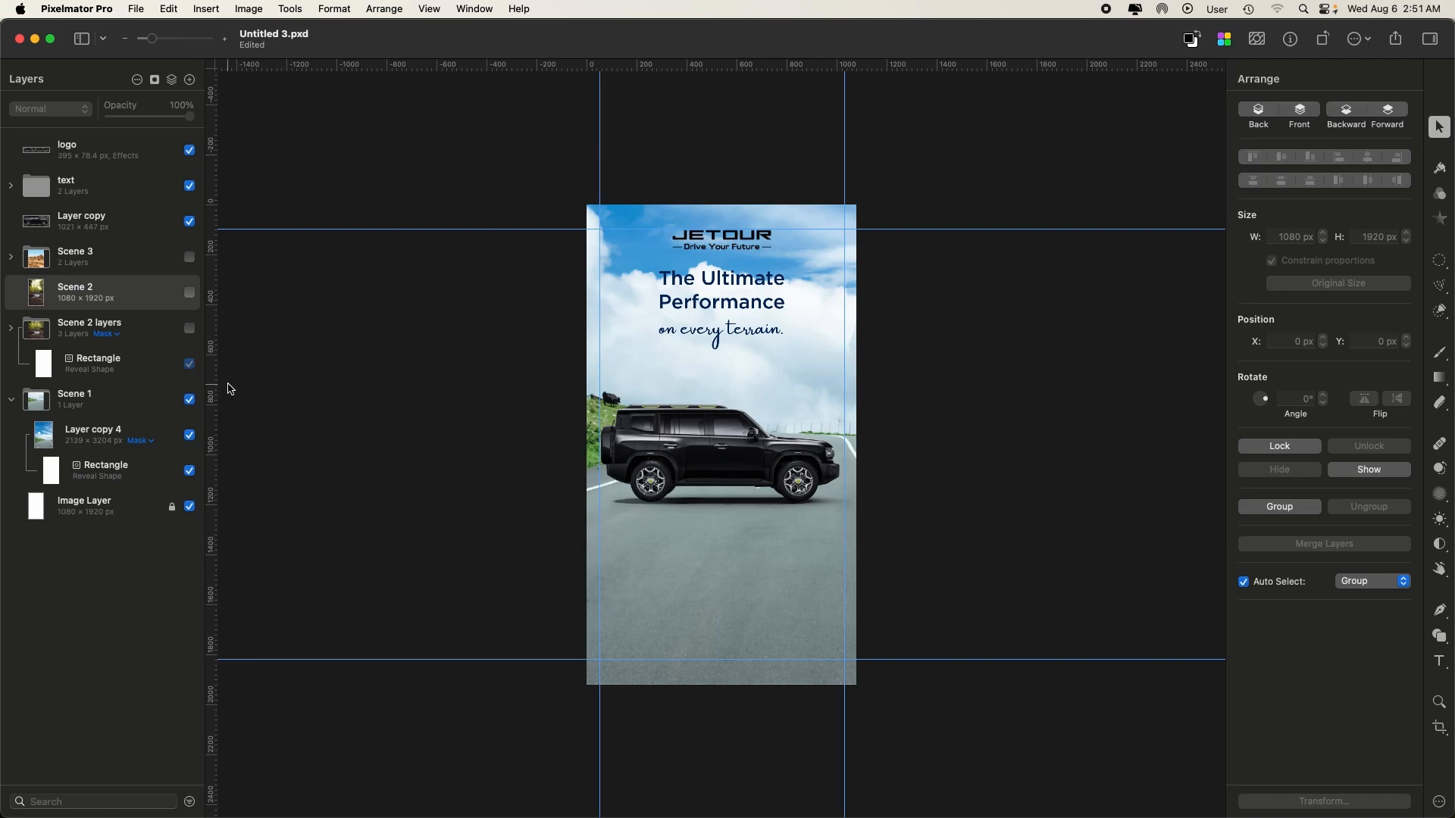
click(189, 257)
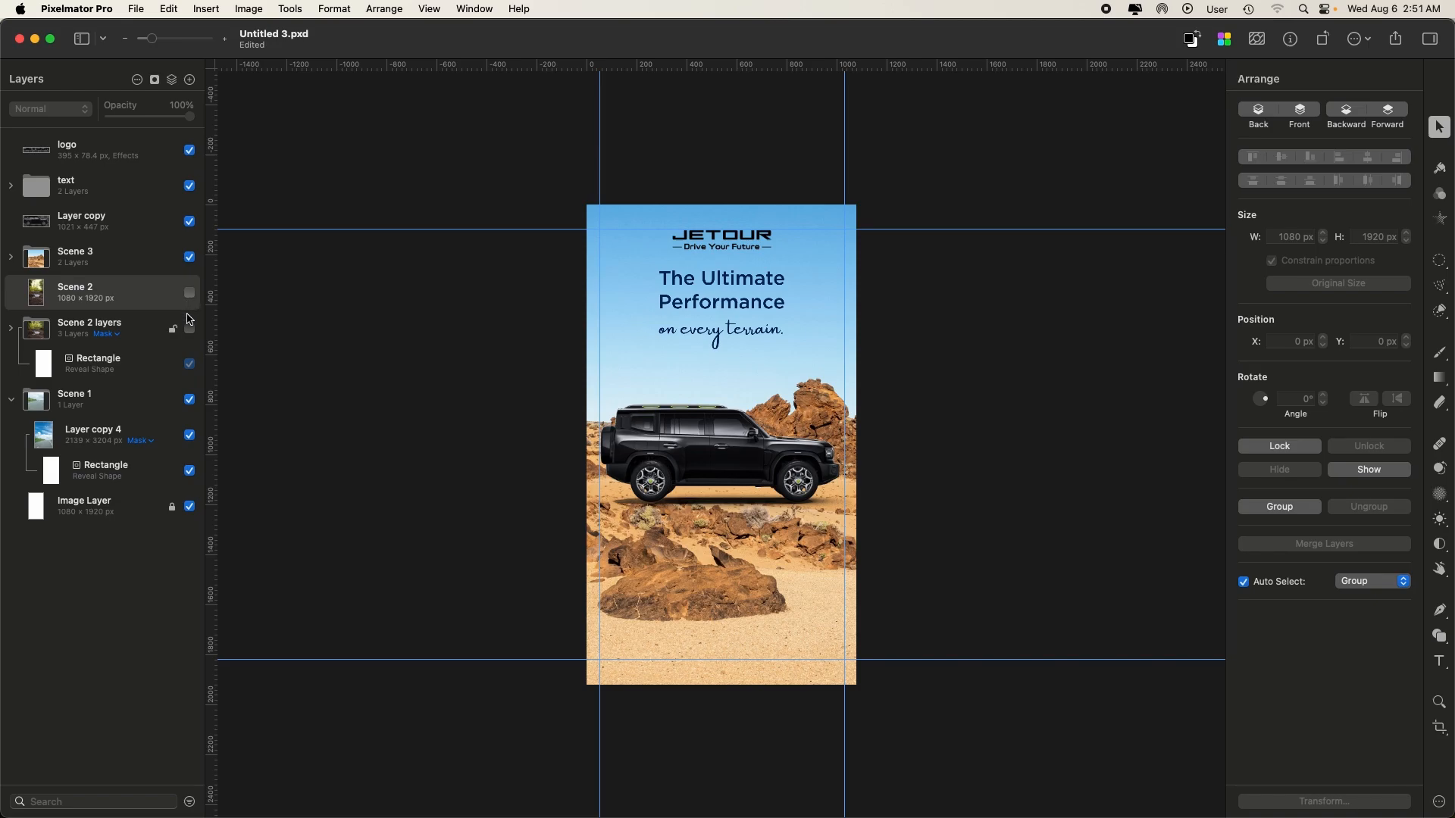
click(190, 293)
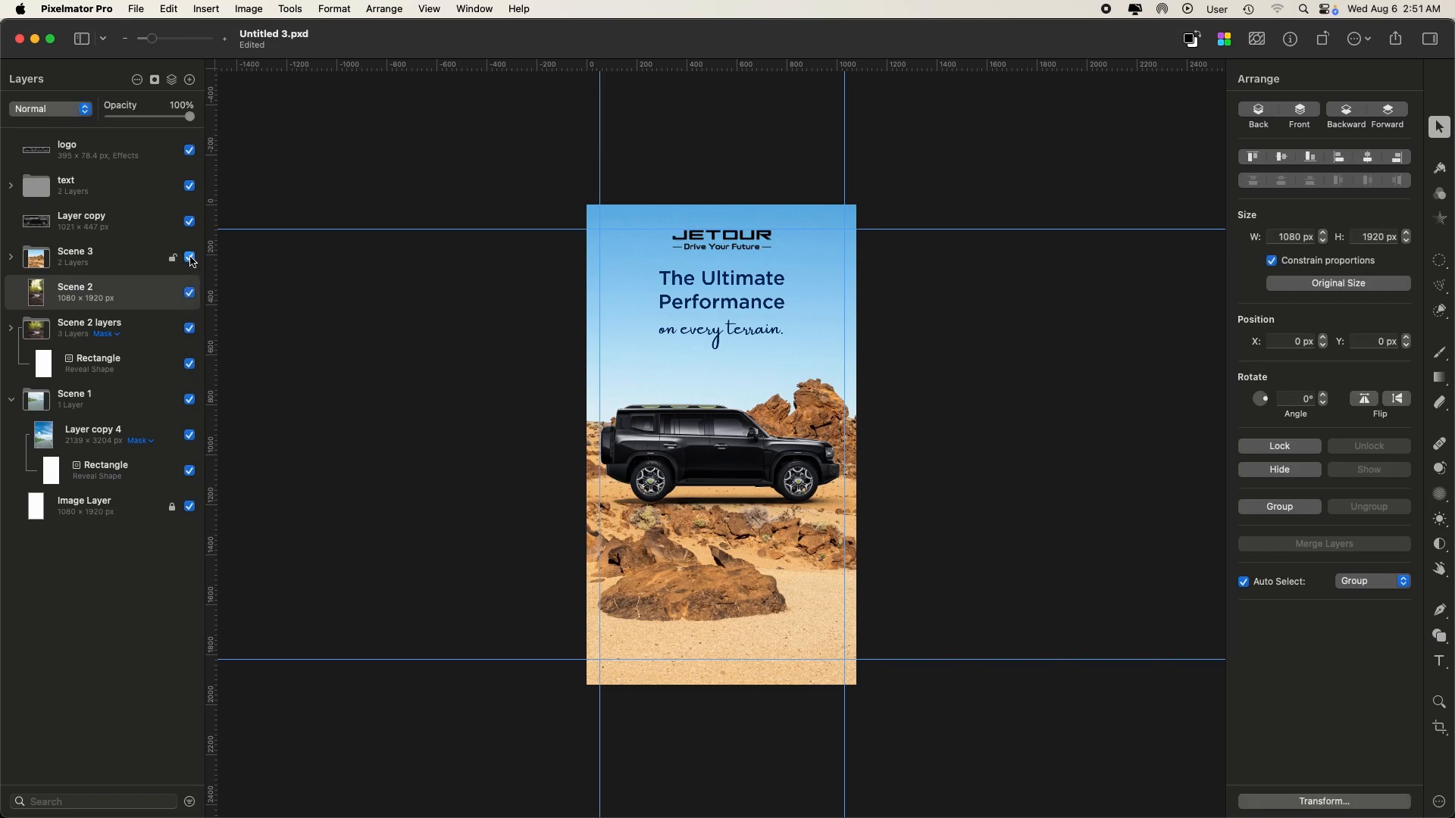
click(189, 259)
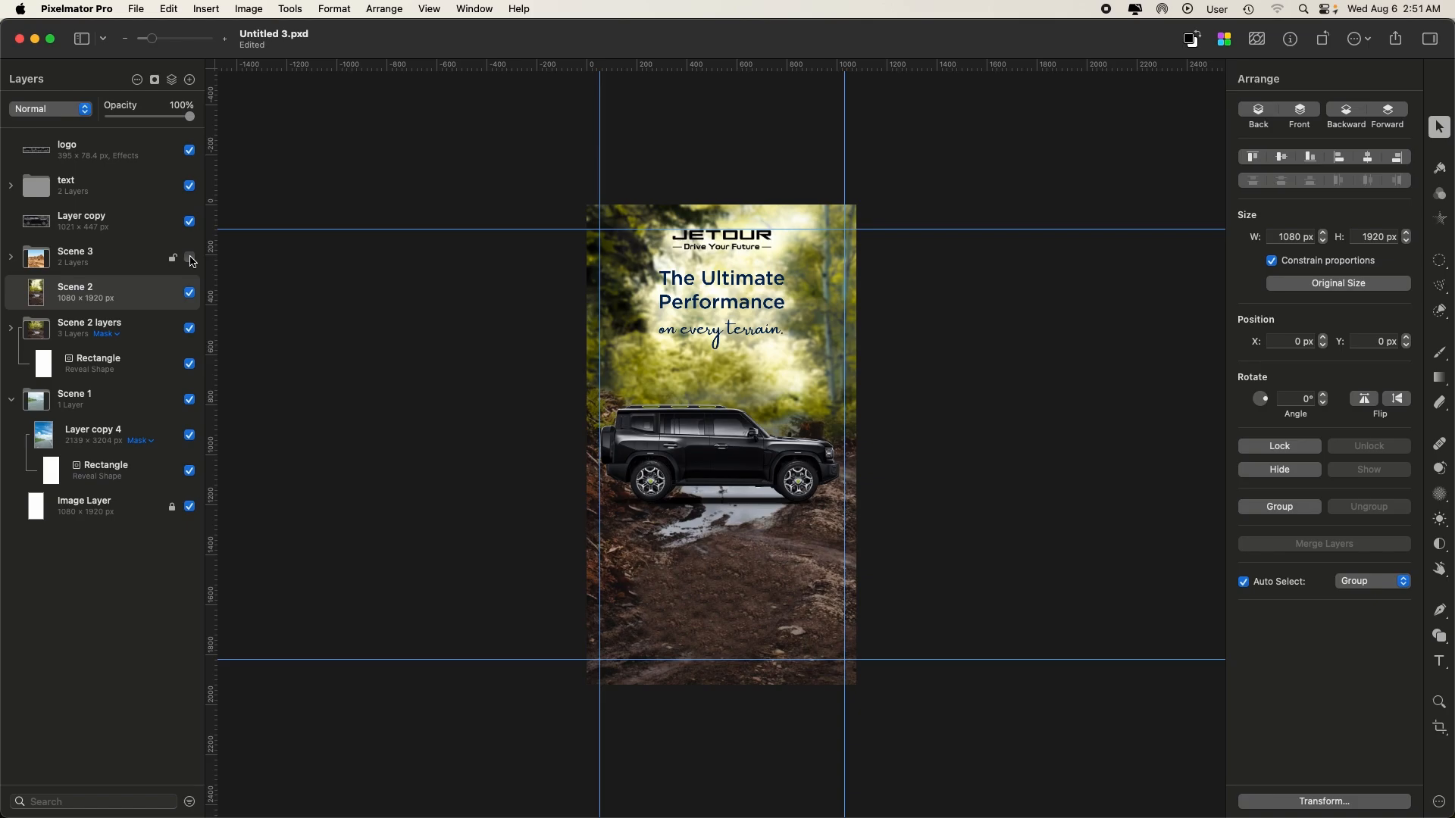
click(189, 258)
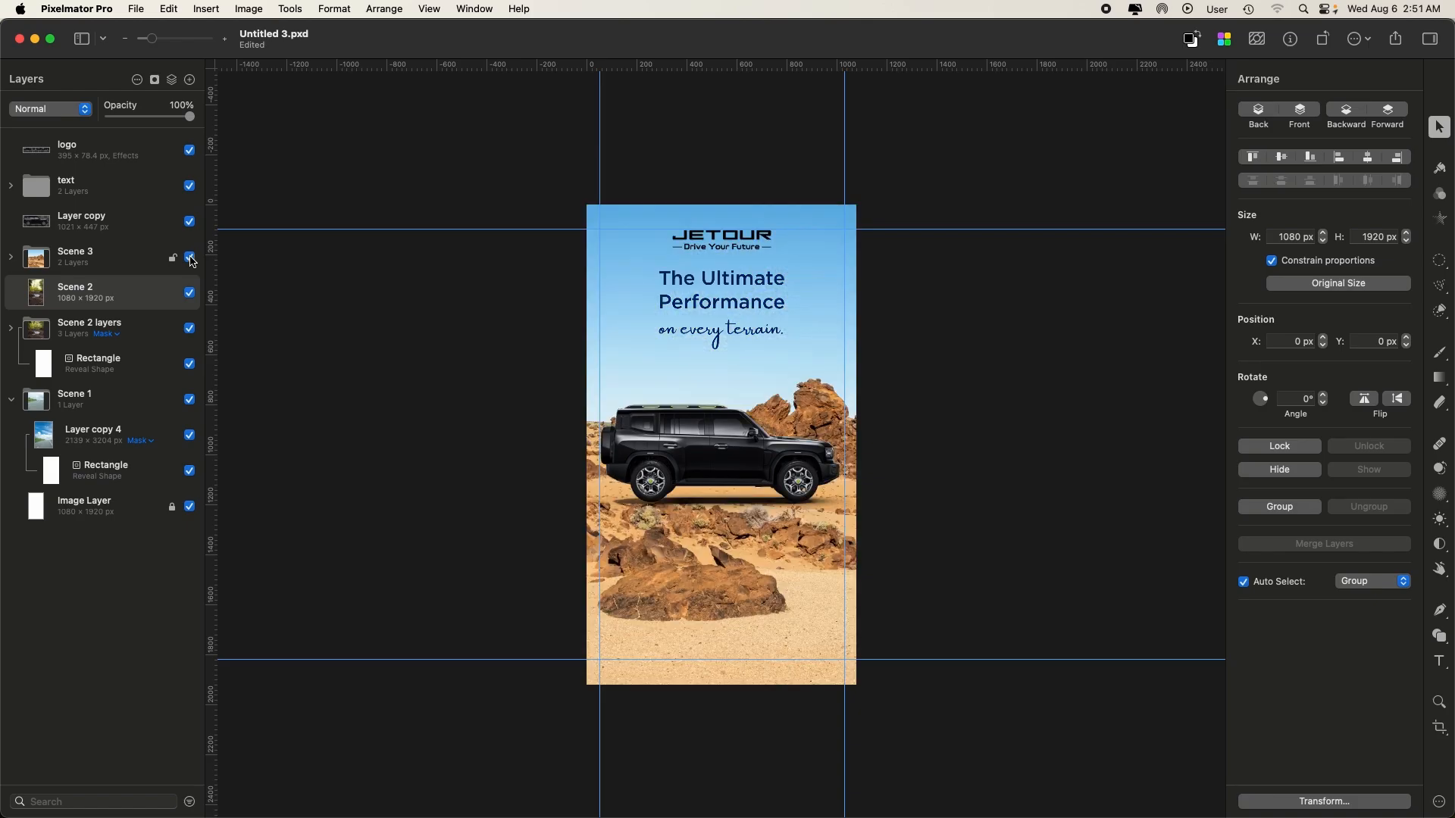
- Move the "on every terrain." tagline straight up by 30 px, to a Y position of 312 px
key(super+plus)
key(super+plus)
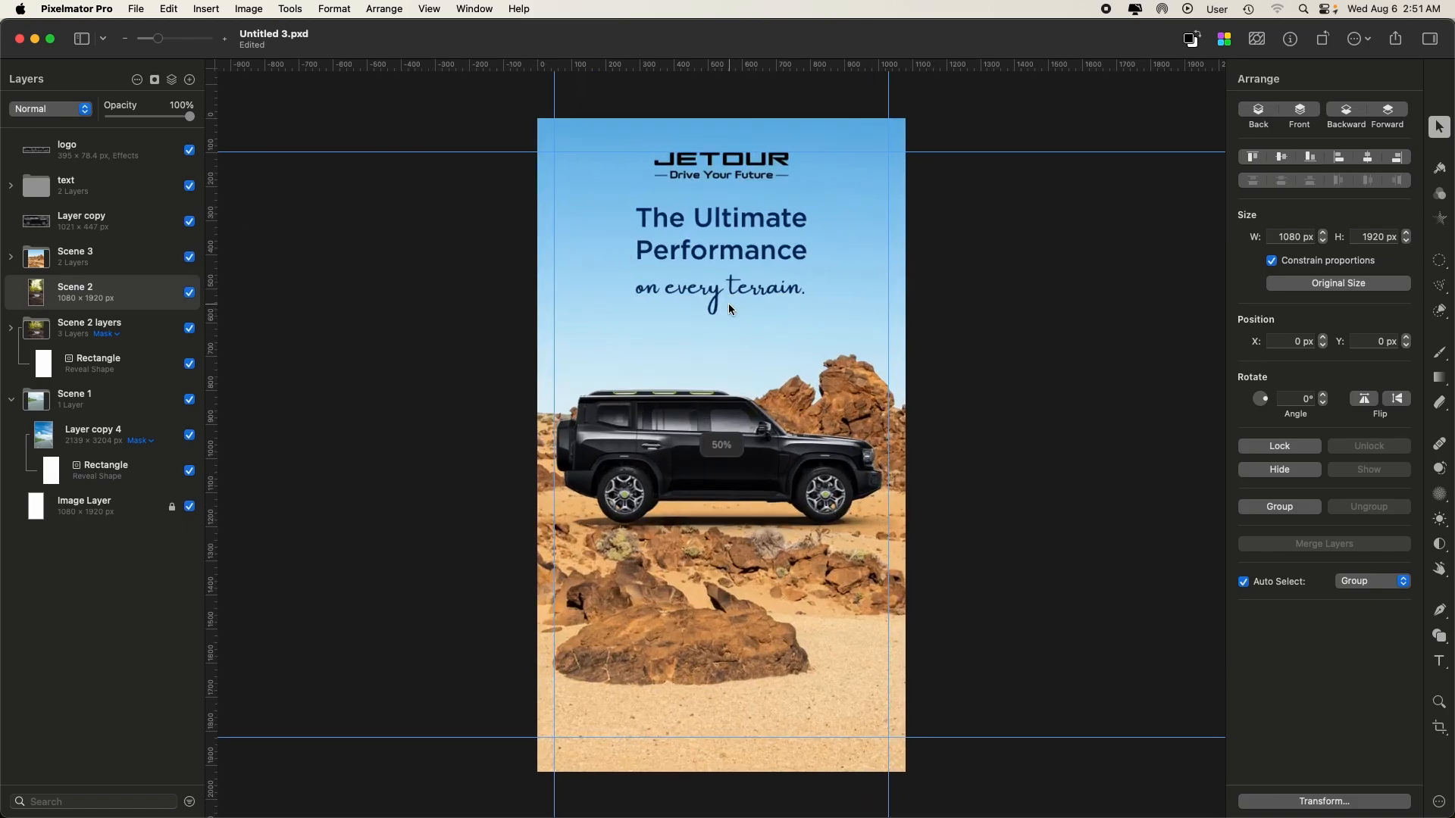
scroll(728, 305, up, 5)
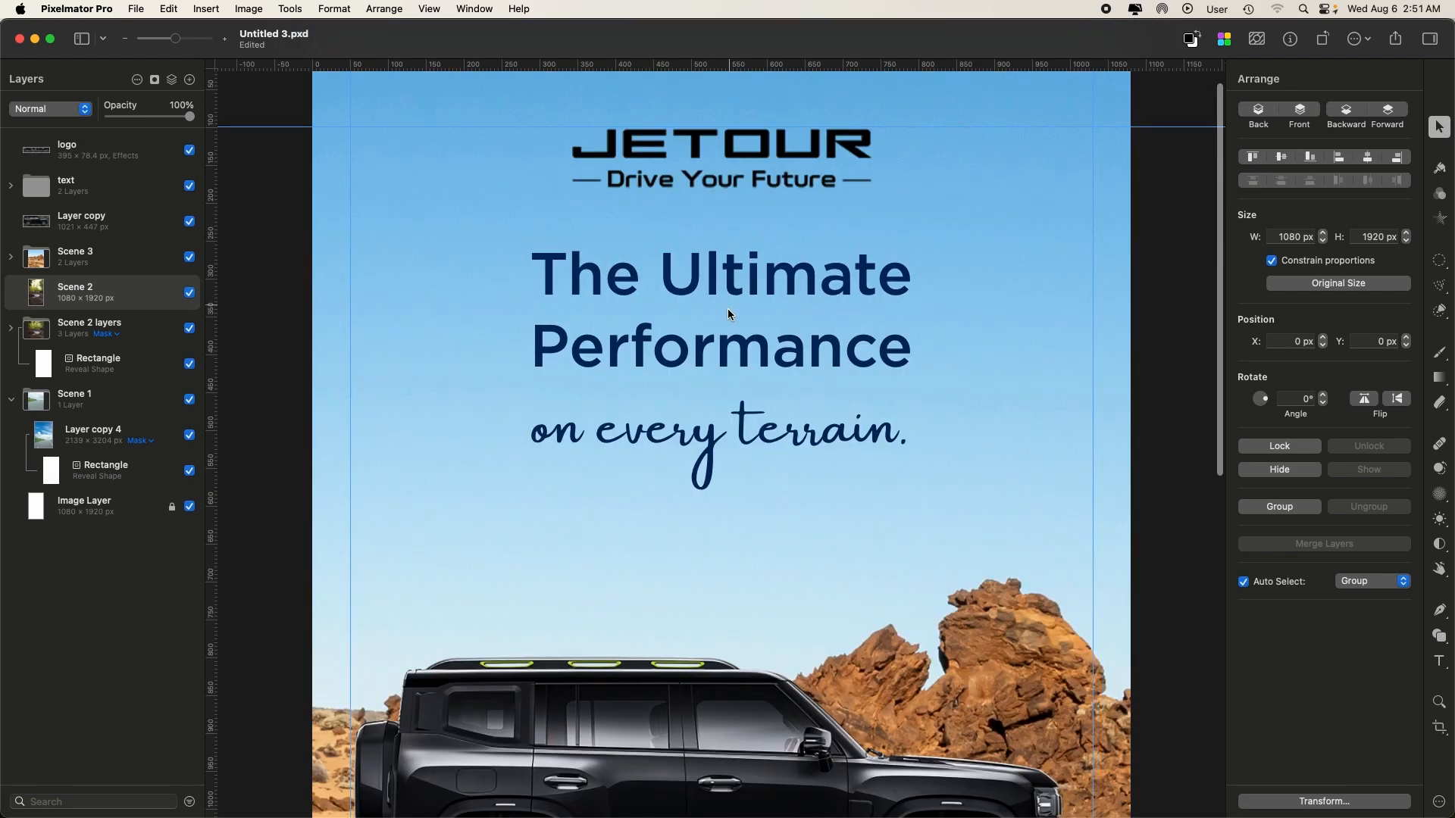
click(762, 416)
click(764, 427)
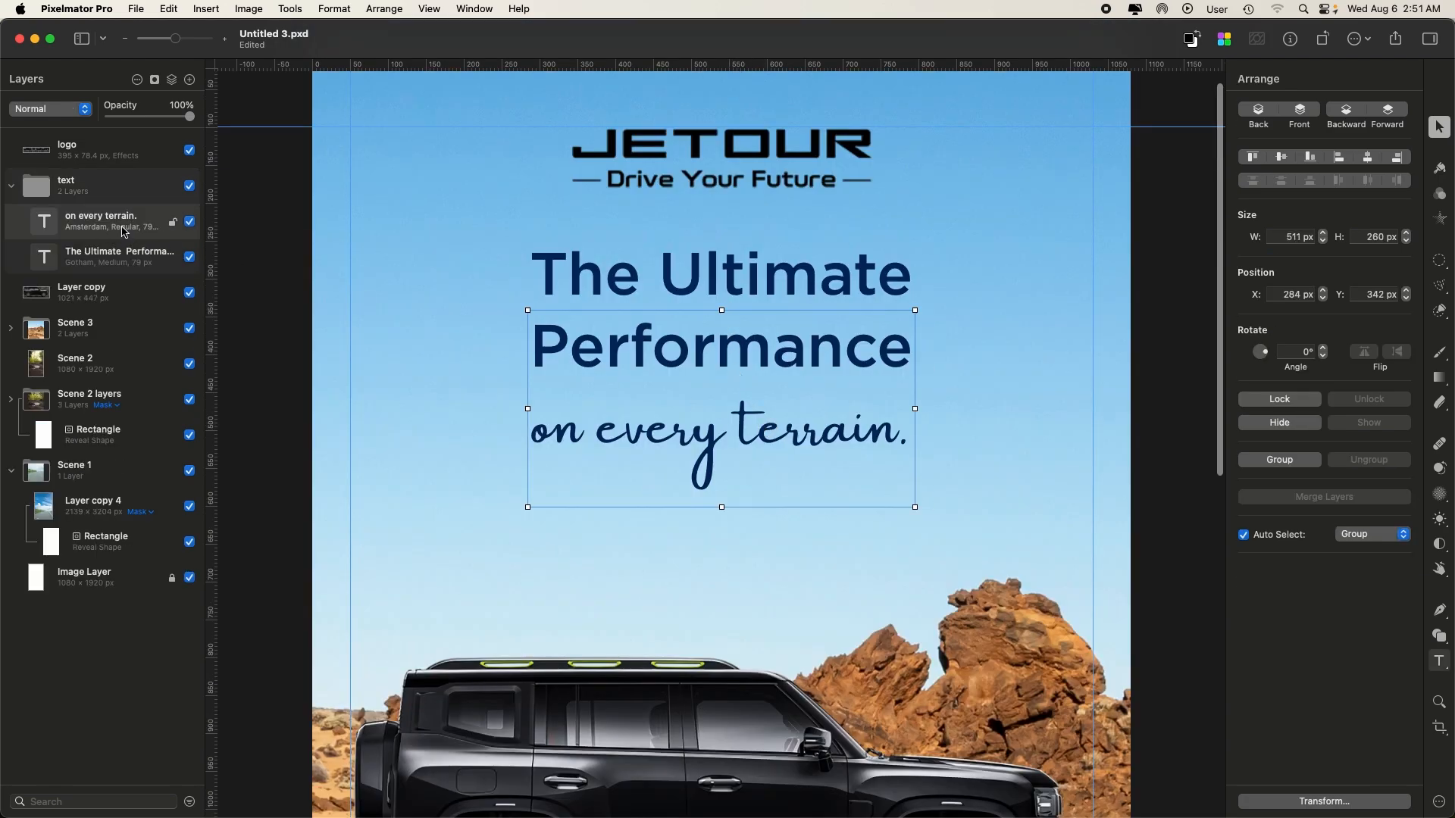
key(shift+Up)
key(shift+Up)
key(shift+Up)
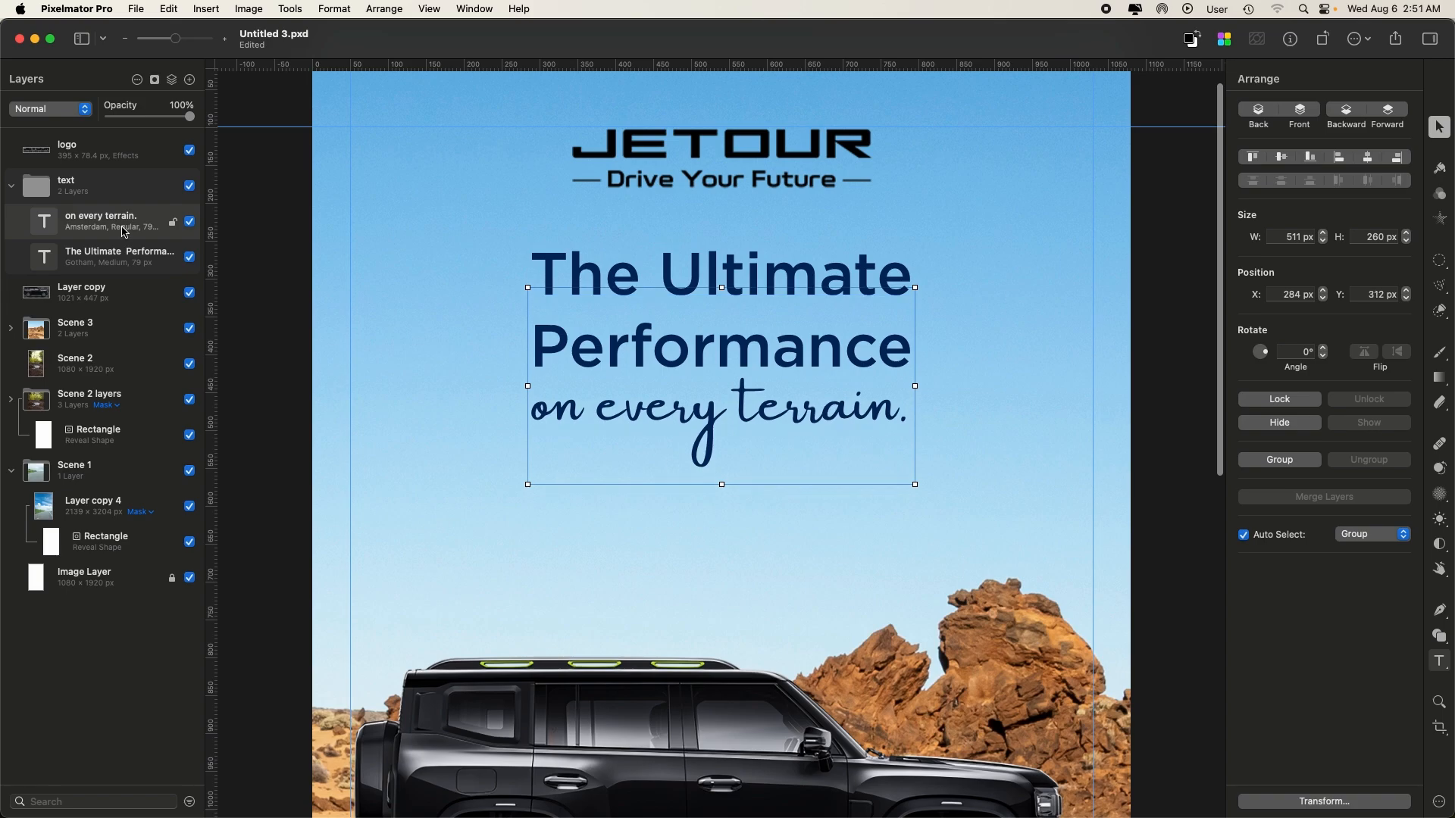
click(271, 285)
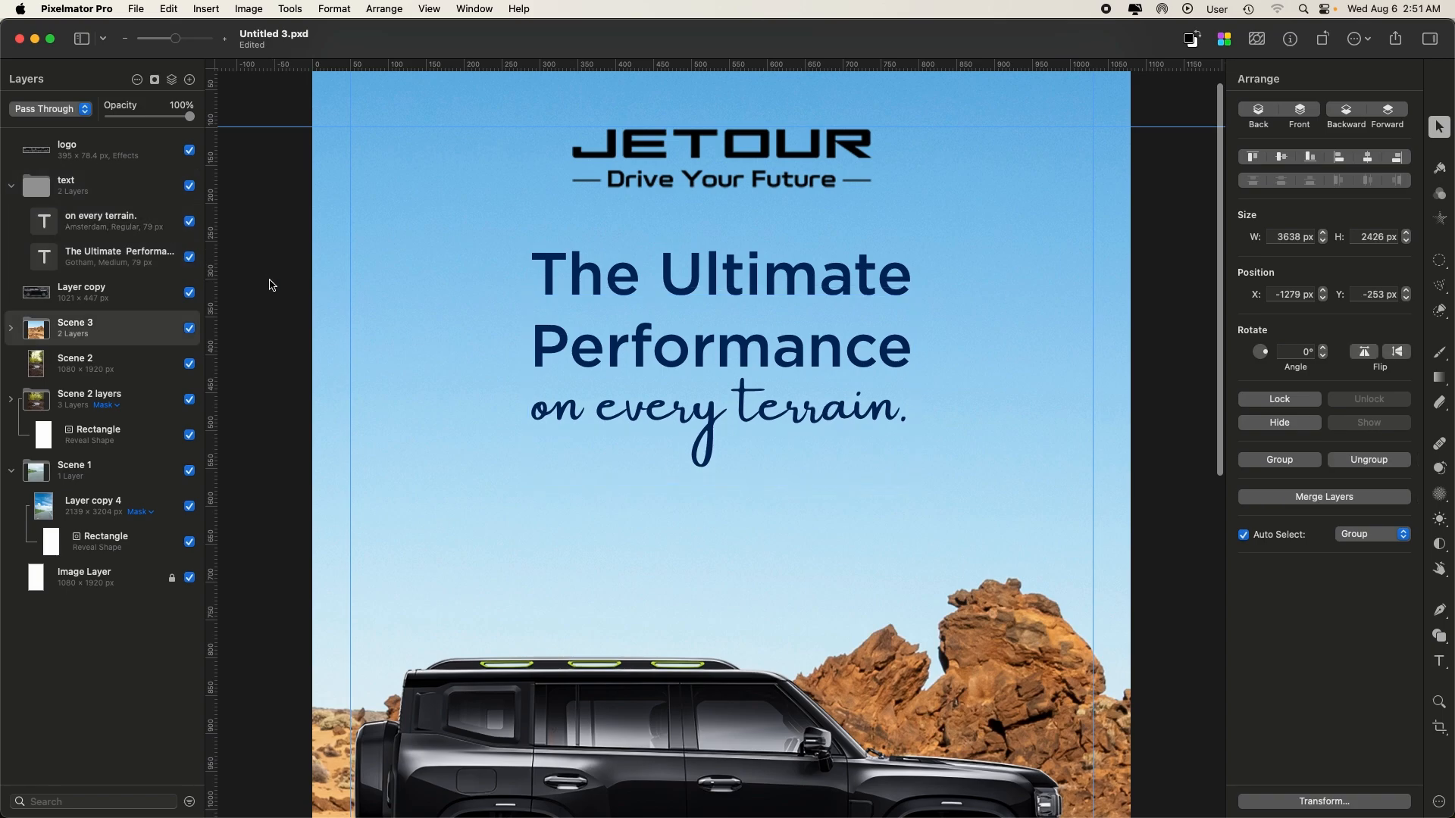
key(super+minus)
key(super+minus)
key(super+minus)
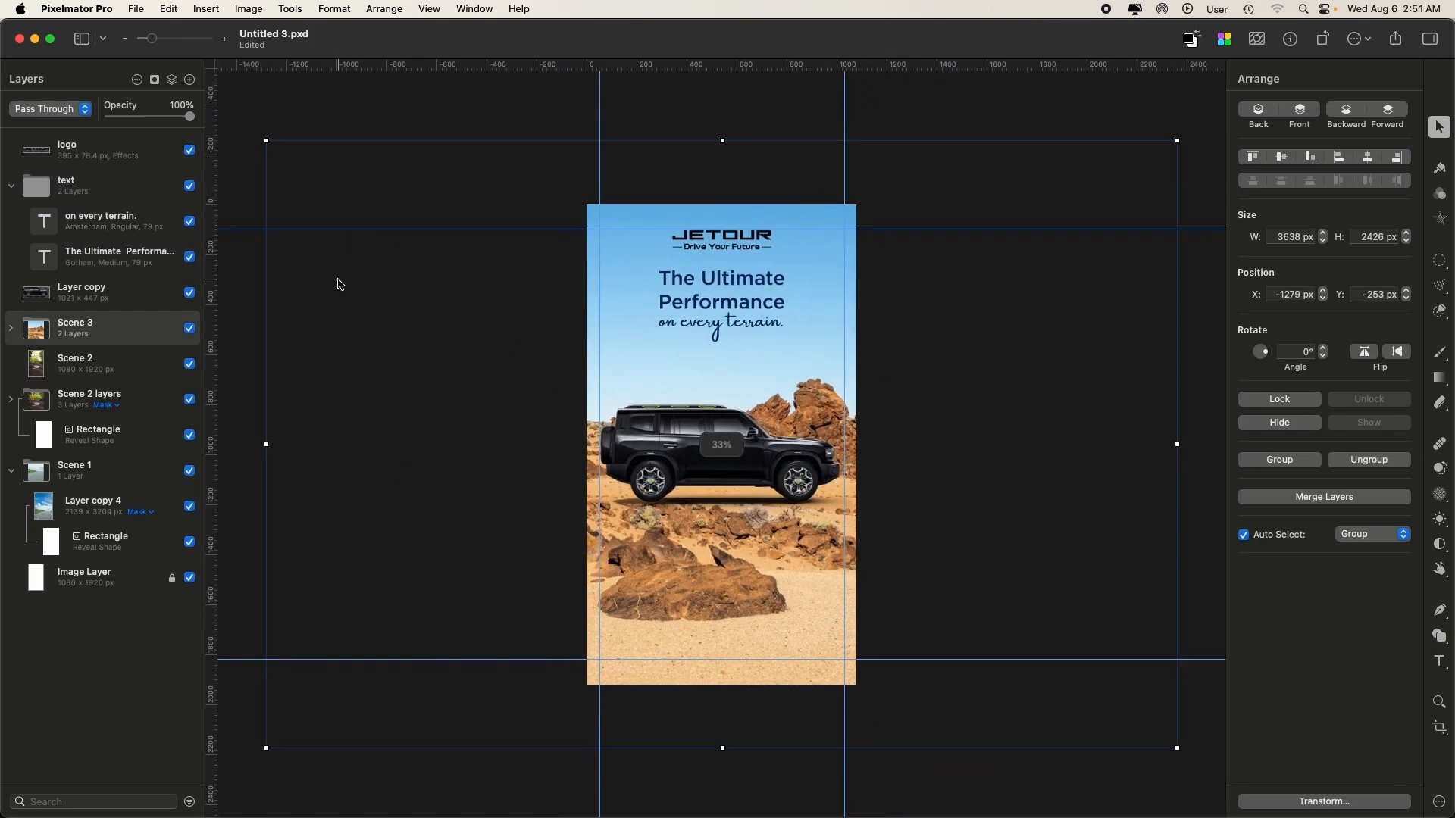
- Lock Scene 3, Scene 2, the Scene 2 layers group and Scene 1, and collapse the Scene 1 group
click(976, 146)
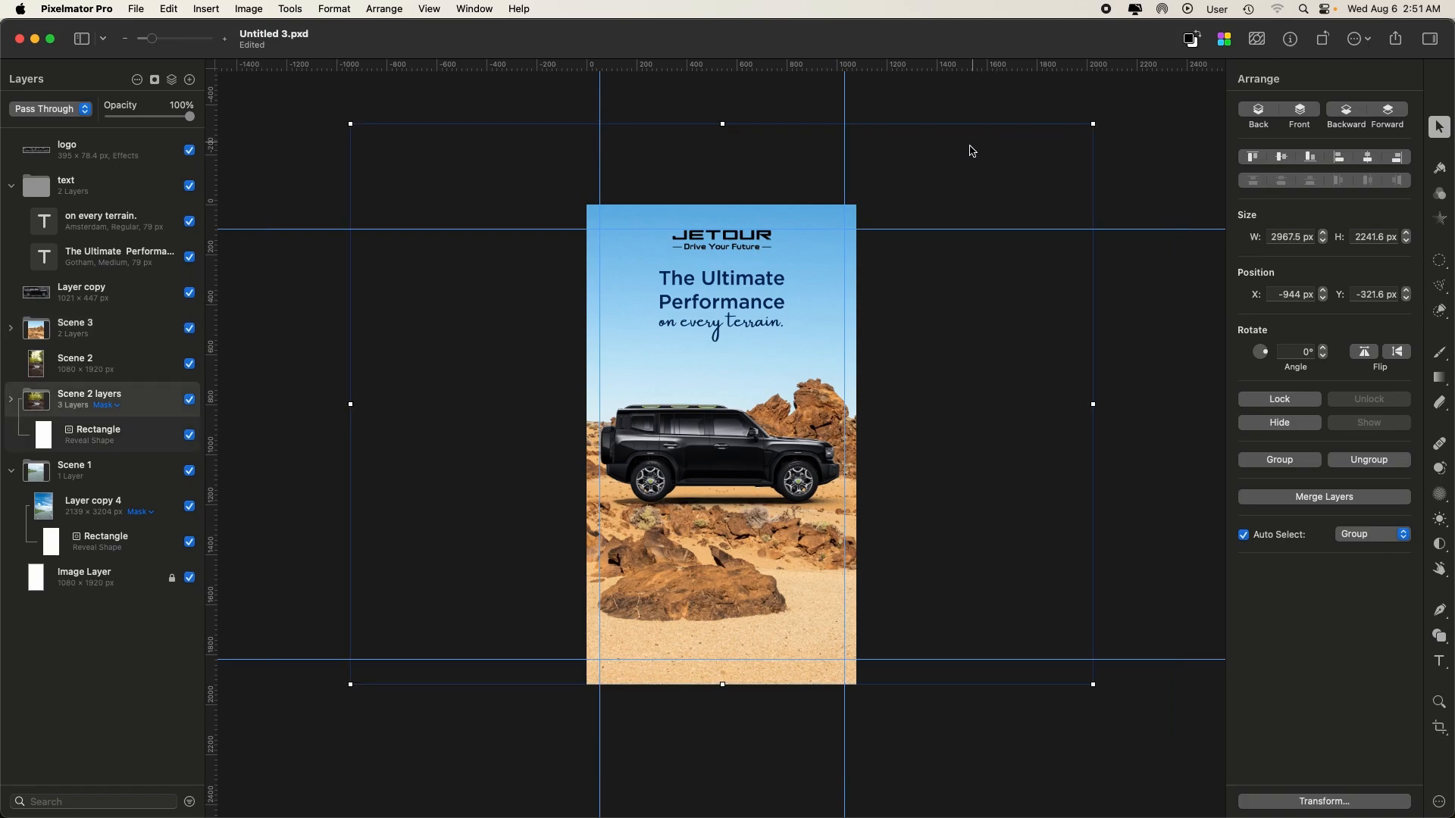
click(275, 186)
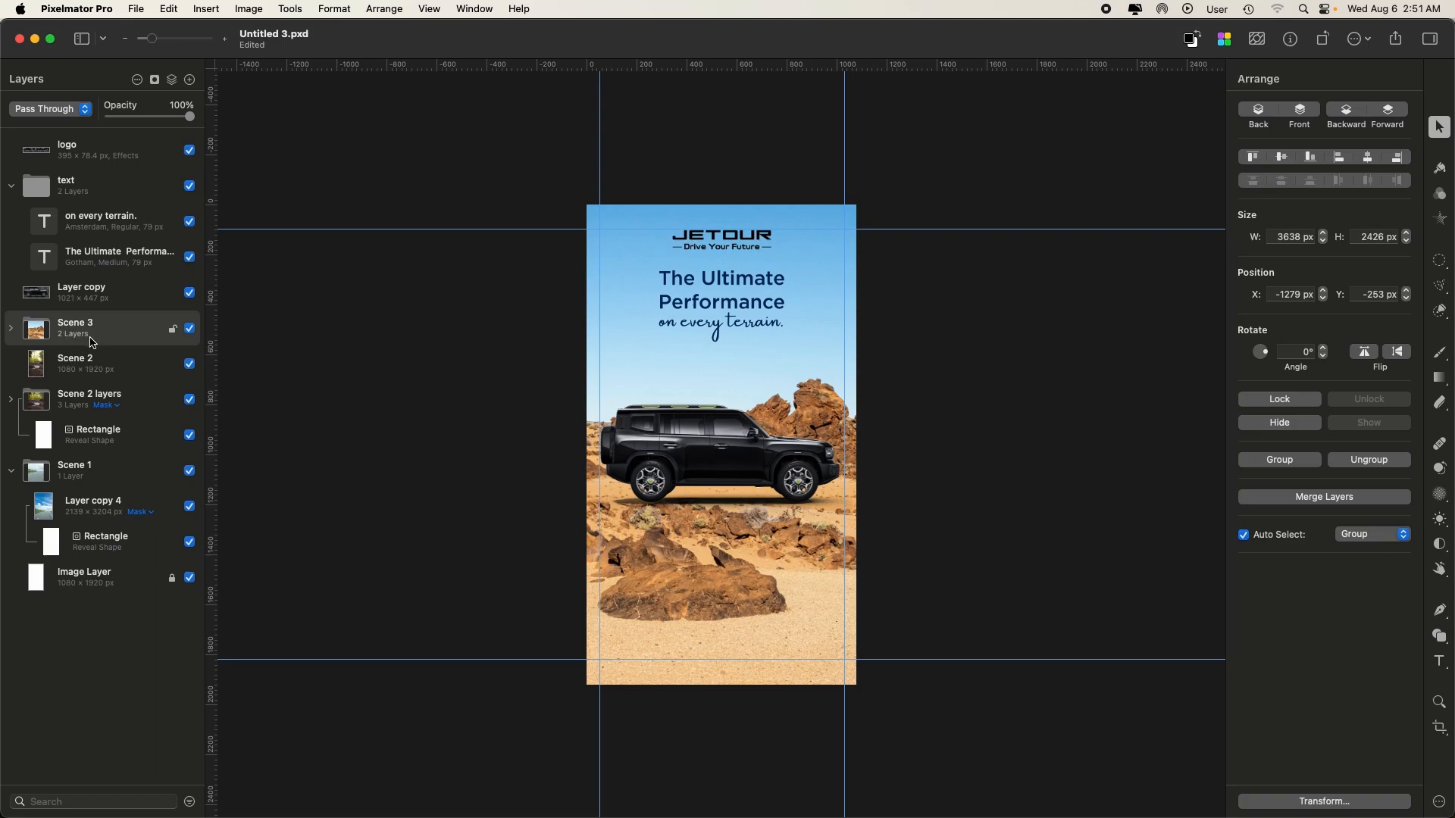
click(11, 329)
click(11, 329)
click(174, 333)
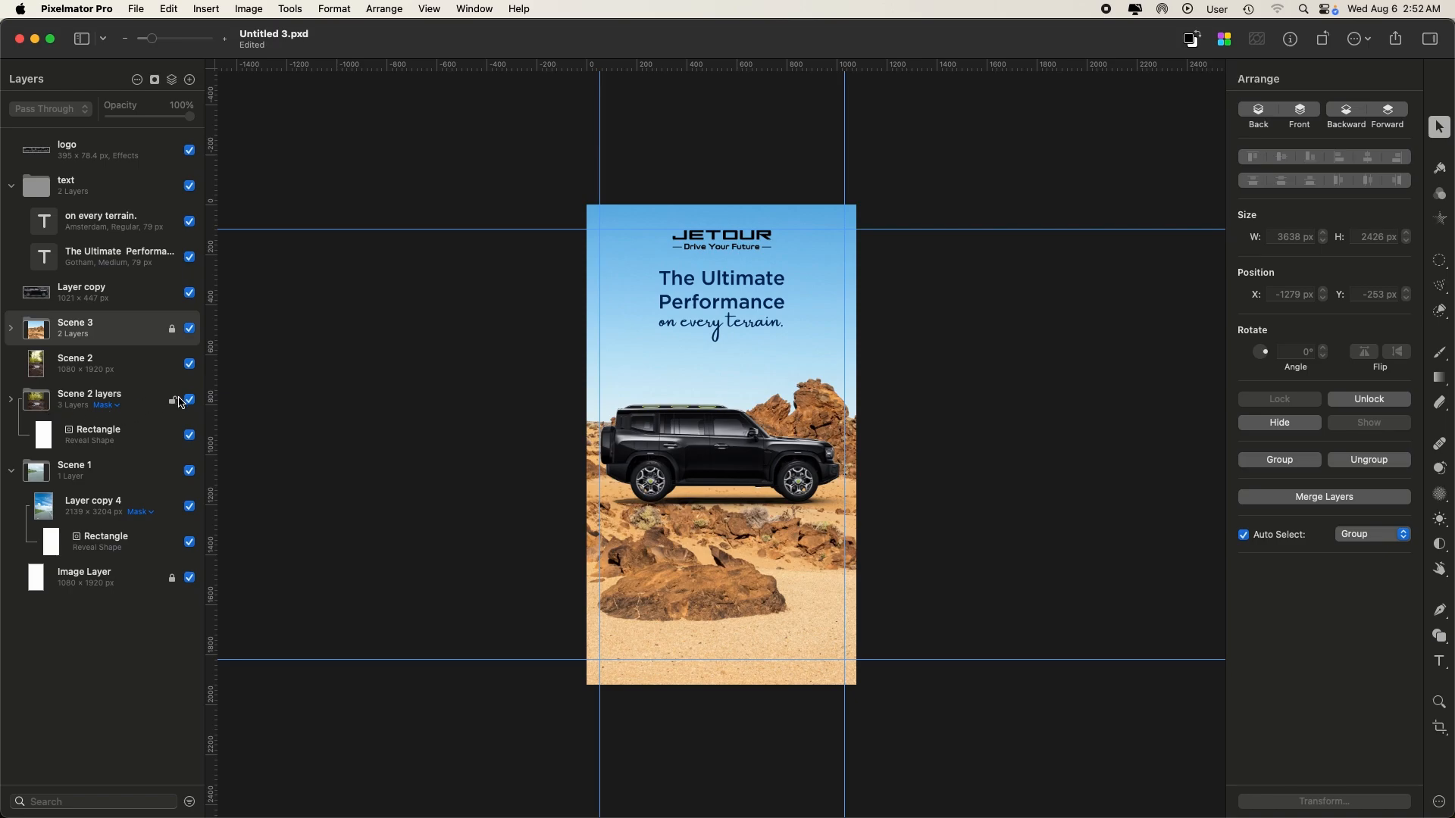
click(17, 471)
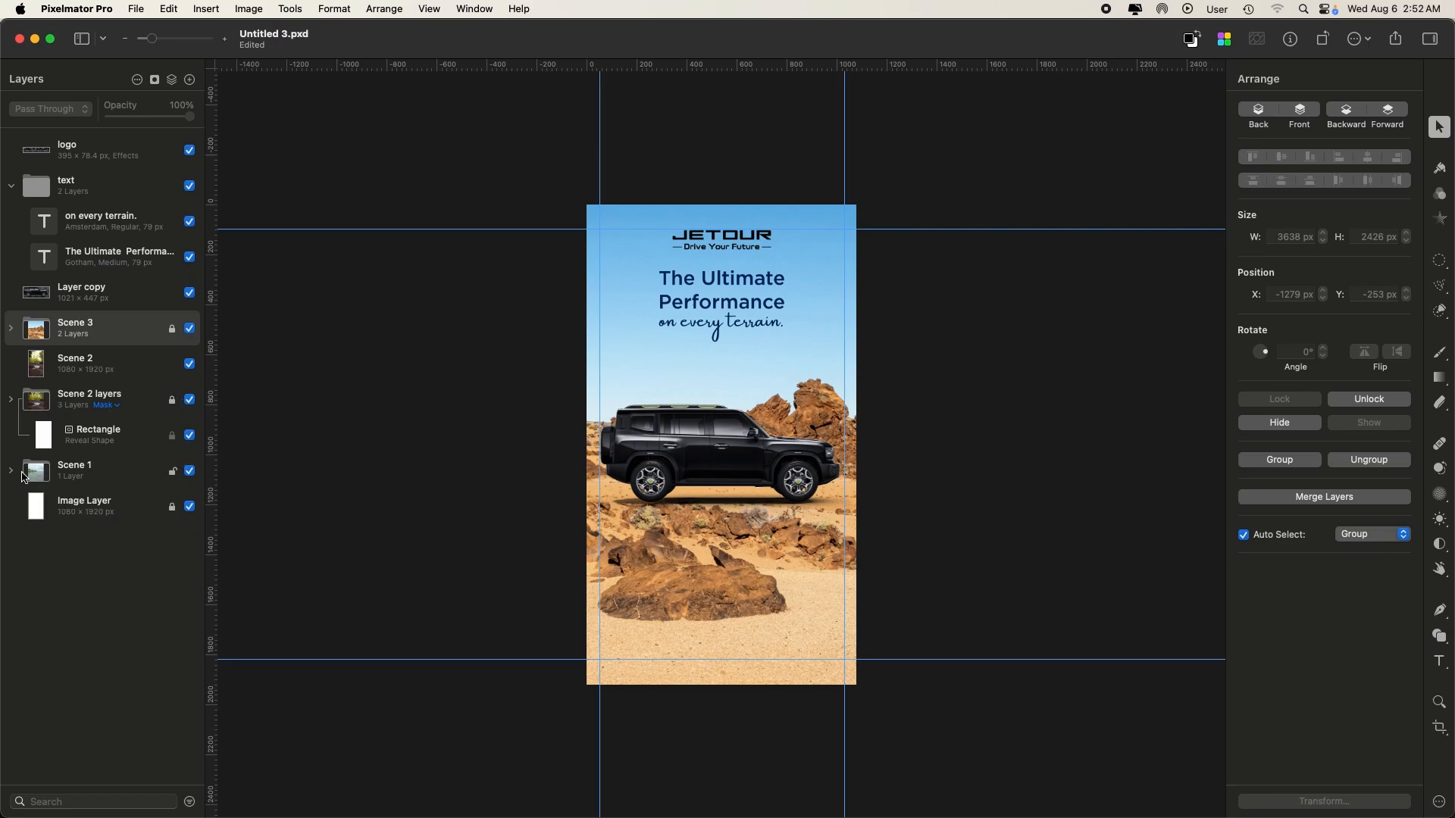
click(174, 472)
click(172, 366)
click(170, 374)
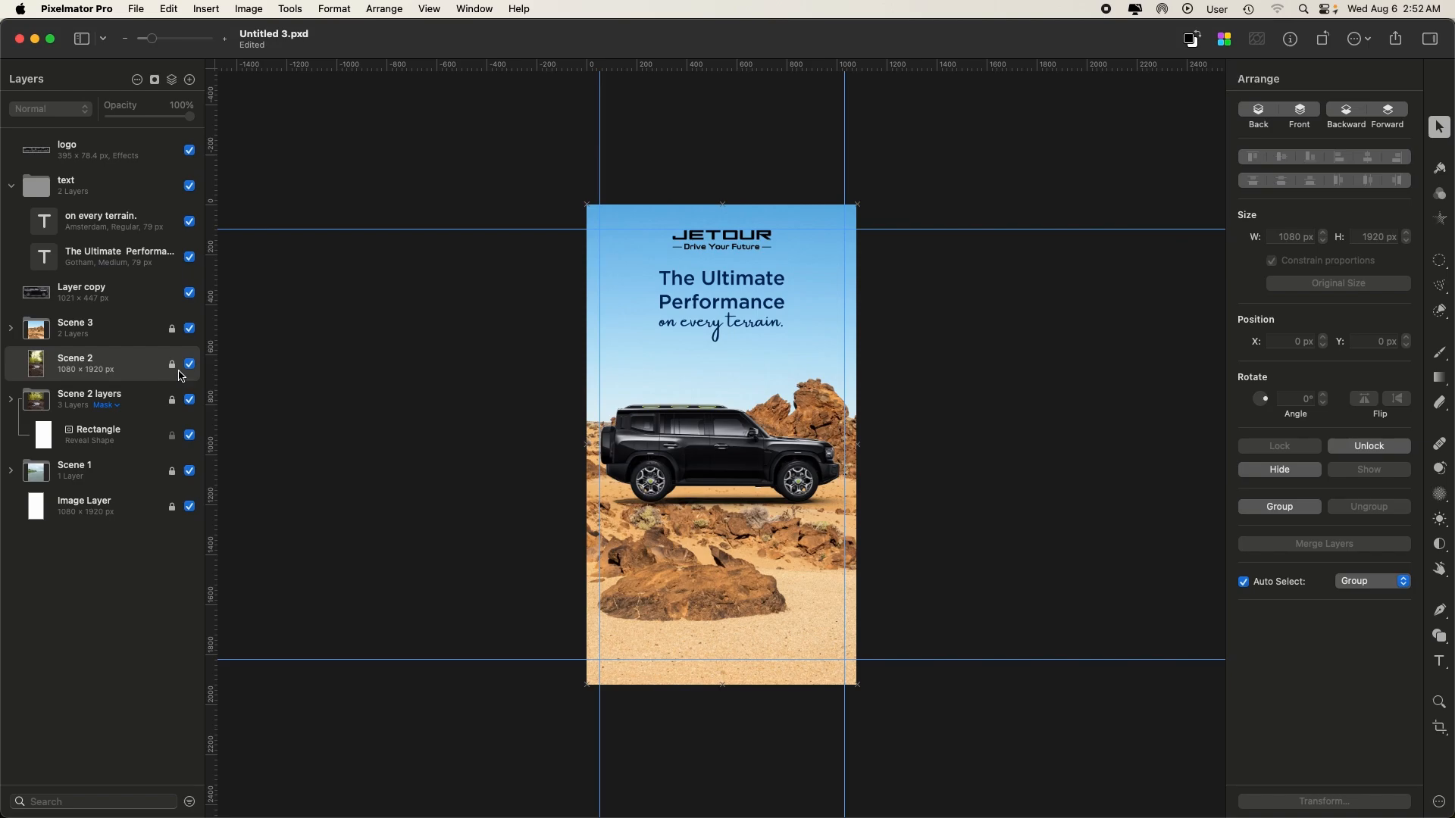
- Unlock the Scene 2 layers group, and briefly hide it before making it visible again
click(182, 406)
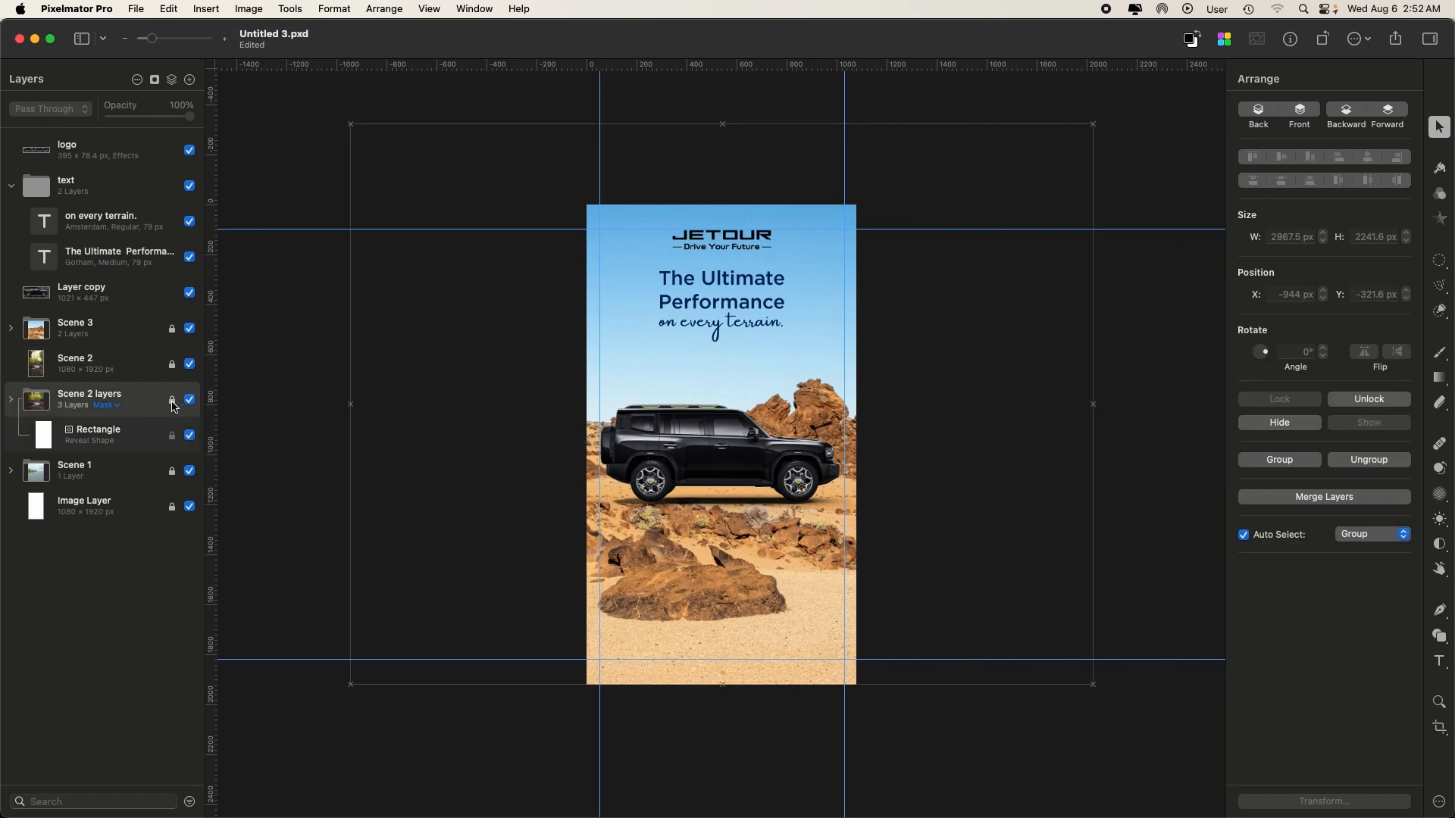
click(173, 402)
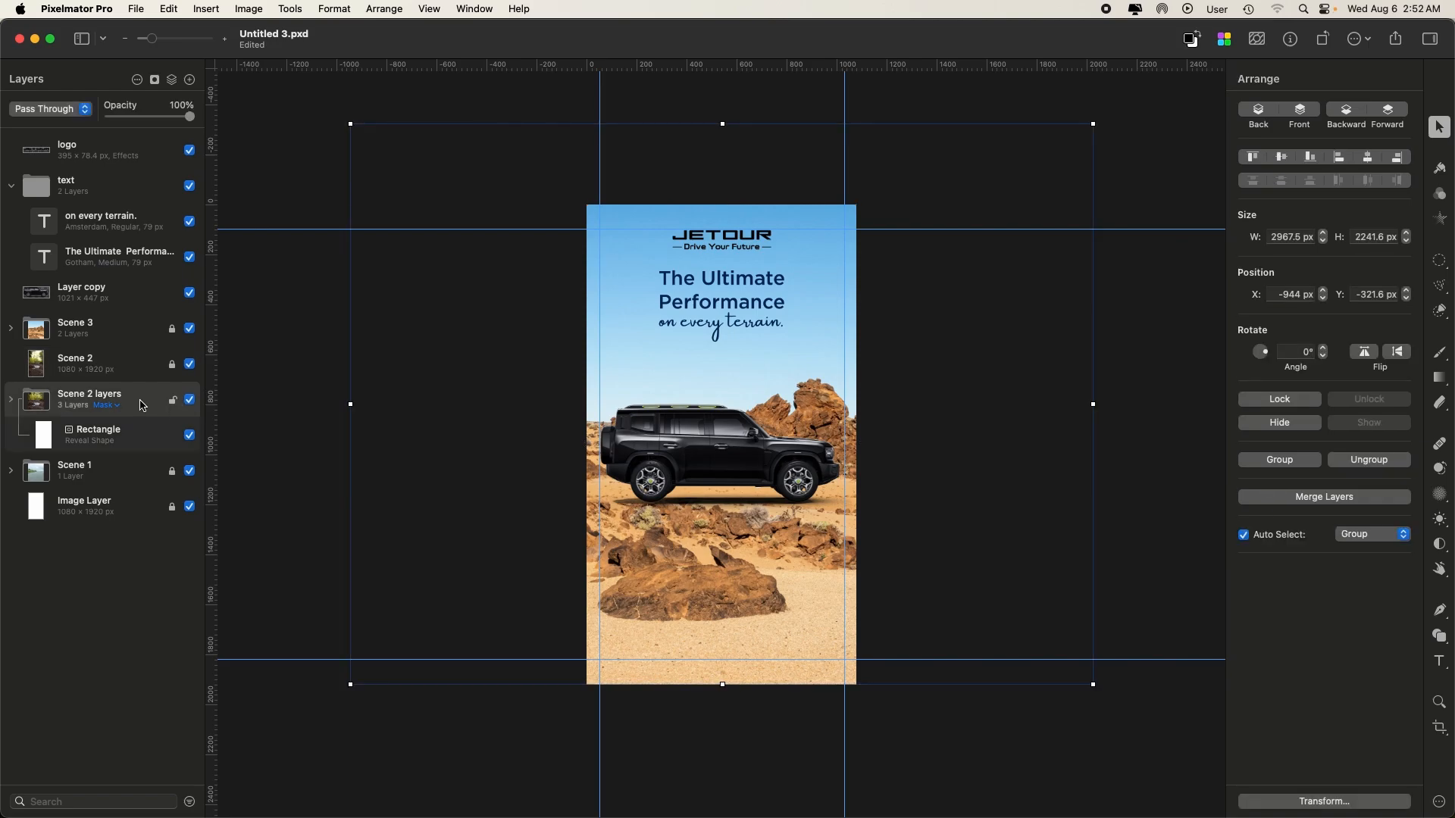
right_click(142, 406)
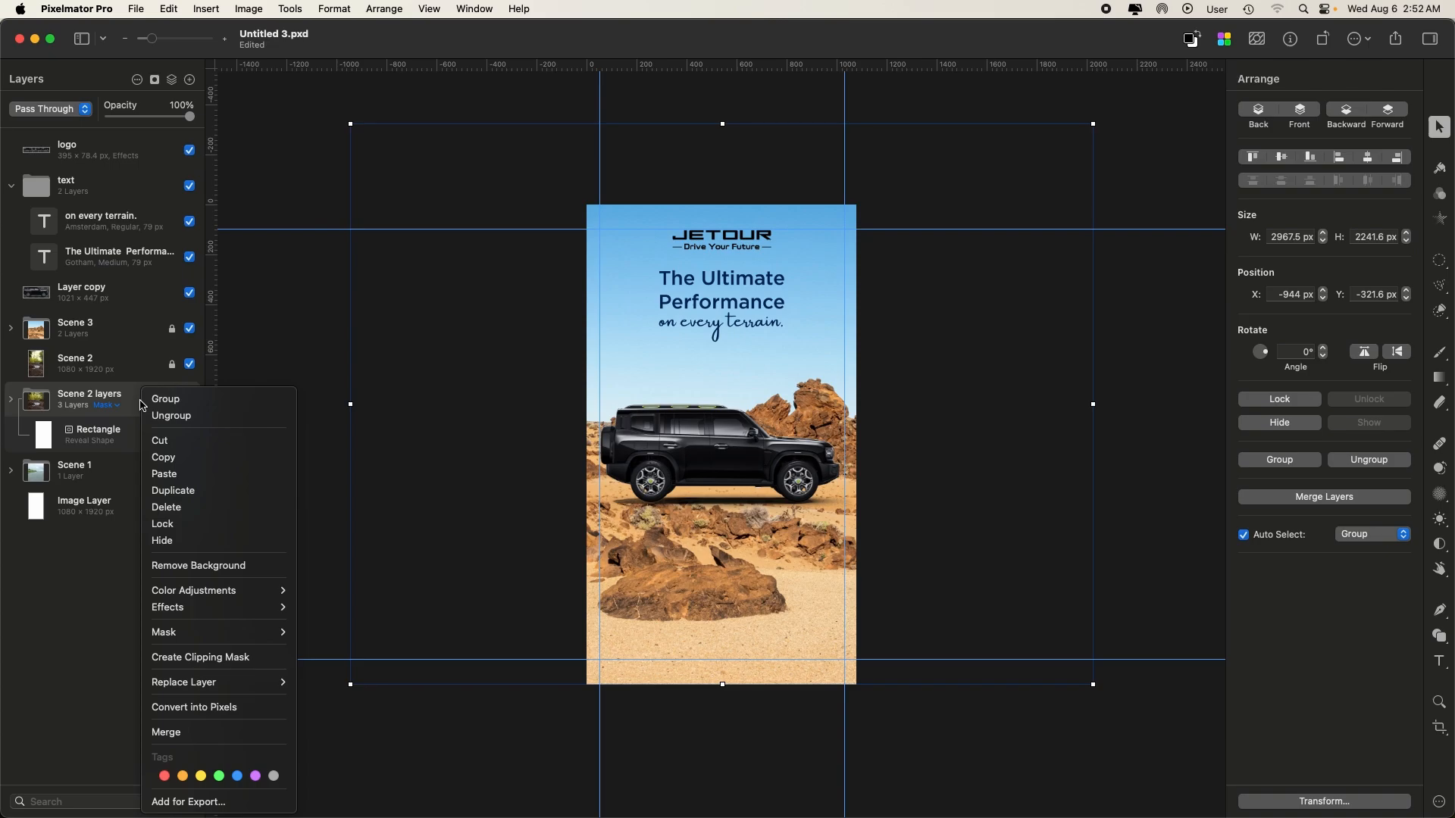
click(162, 540)
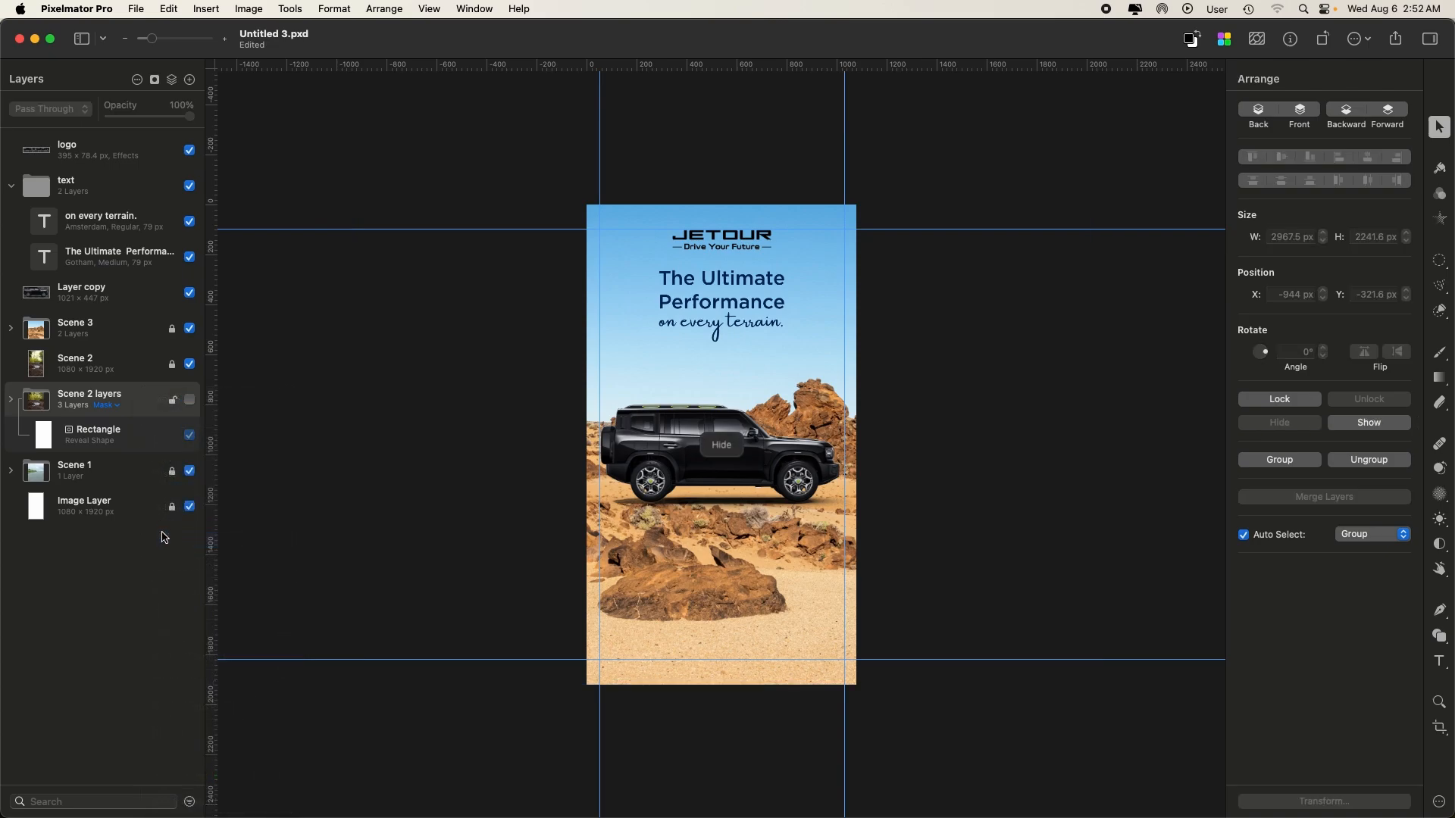
click(190, 401)
right_click(149, 407)
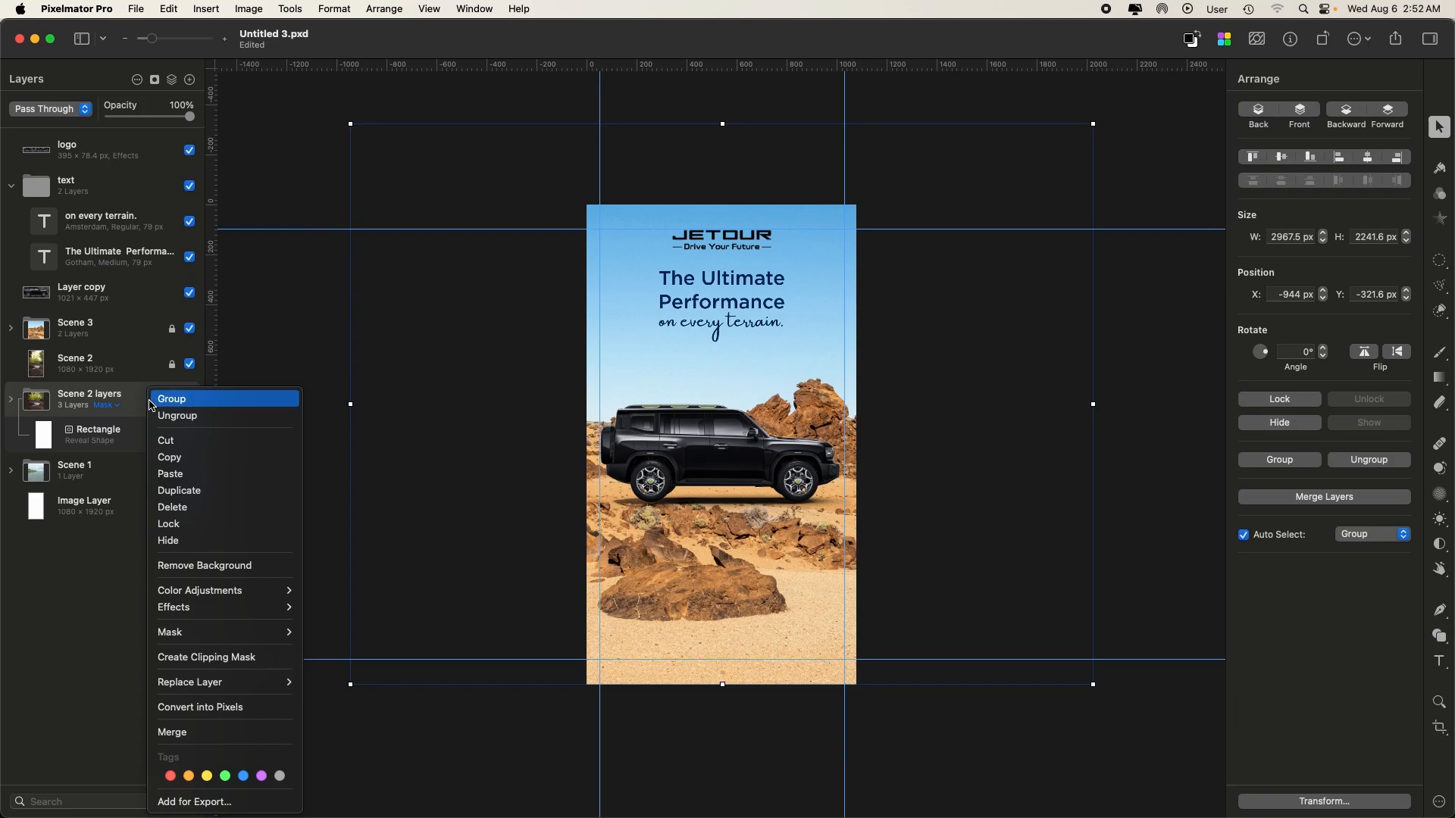
click(115, 331)
click(87, 329)
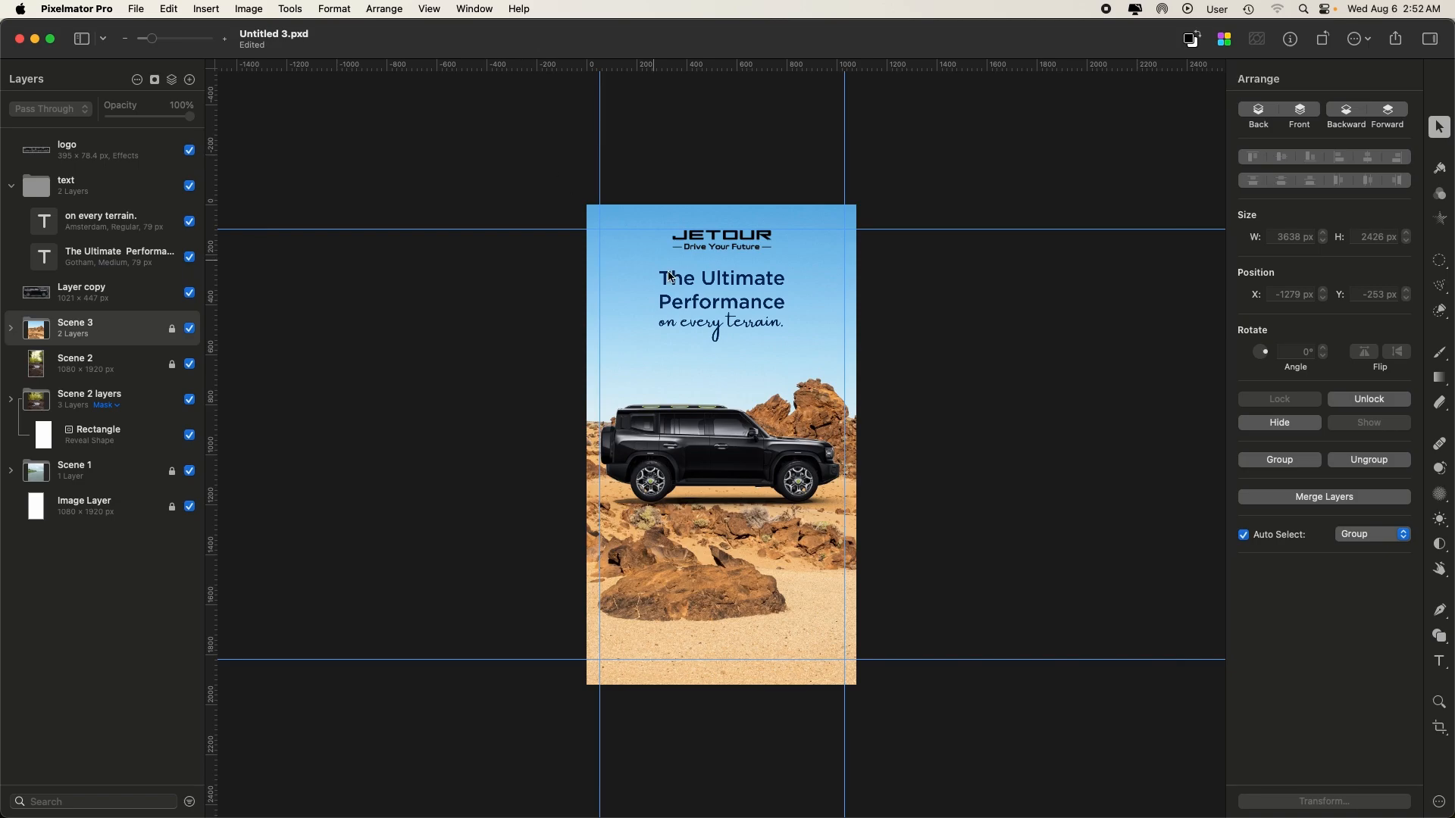
- Collapse the text group and hide Scene 3, Scene 2, the Scene 2 layers group and Scene 1 to leave the car on white
click(9, 189)
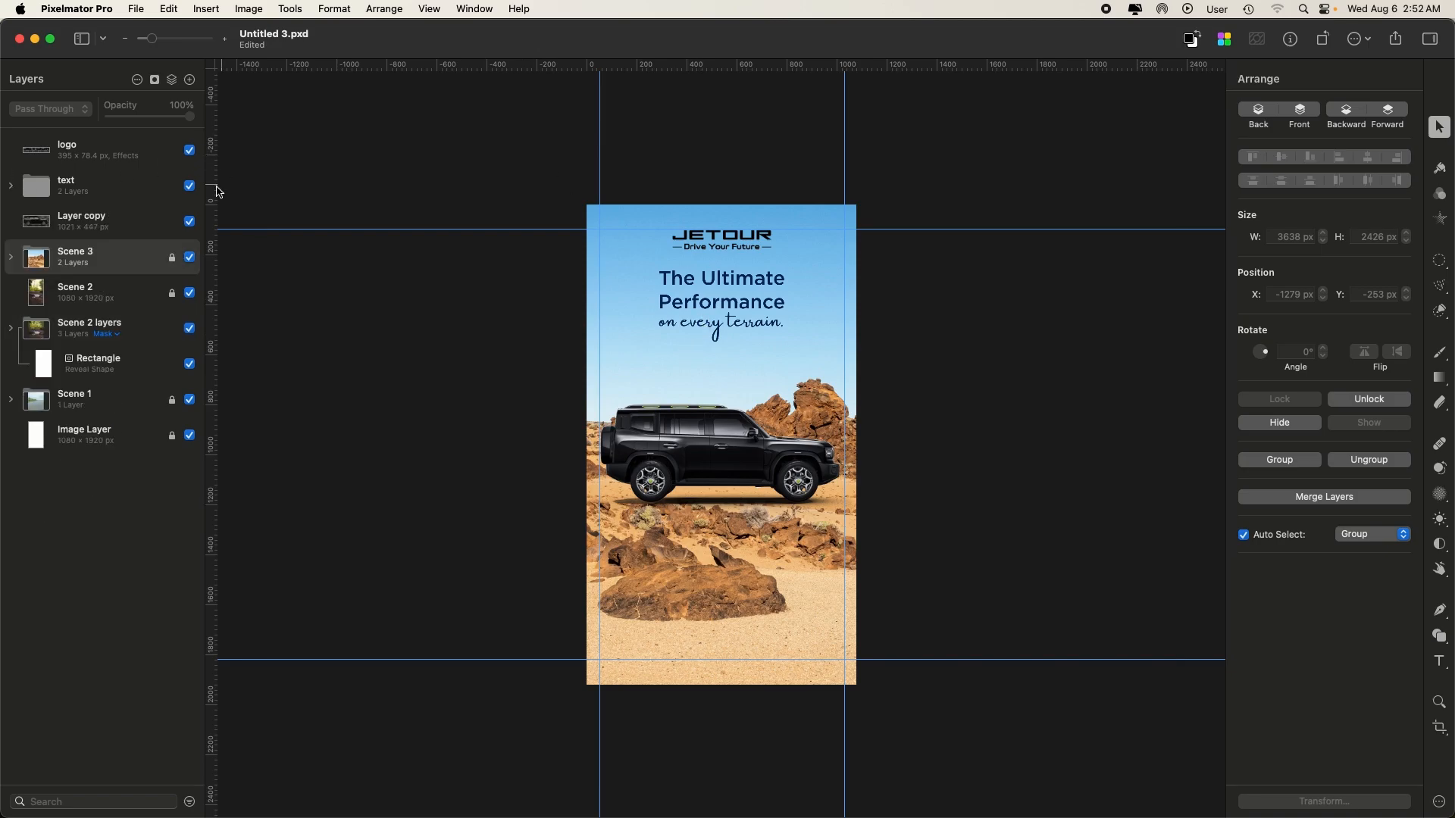
click(189, 257)
click(189, 293)
click(189, 328)
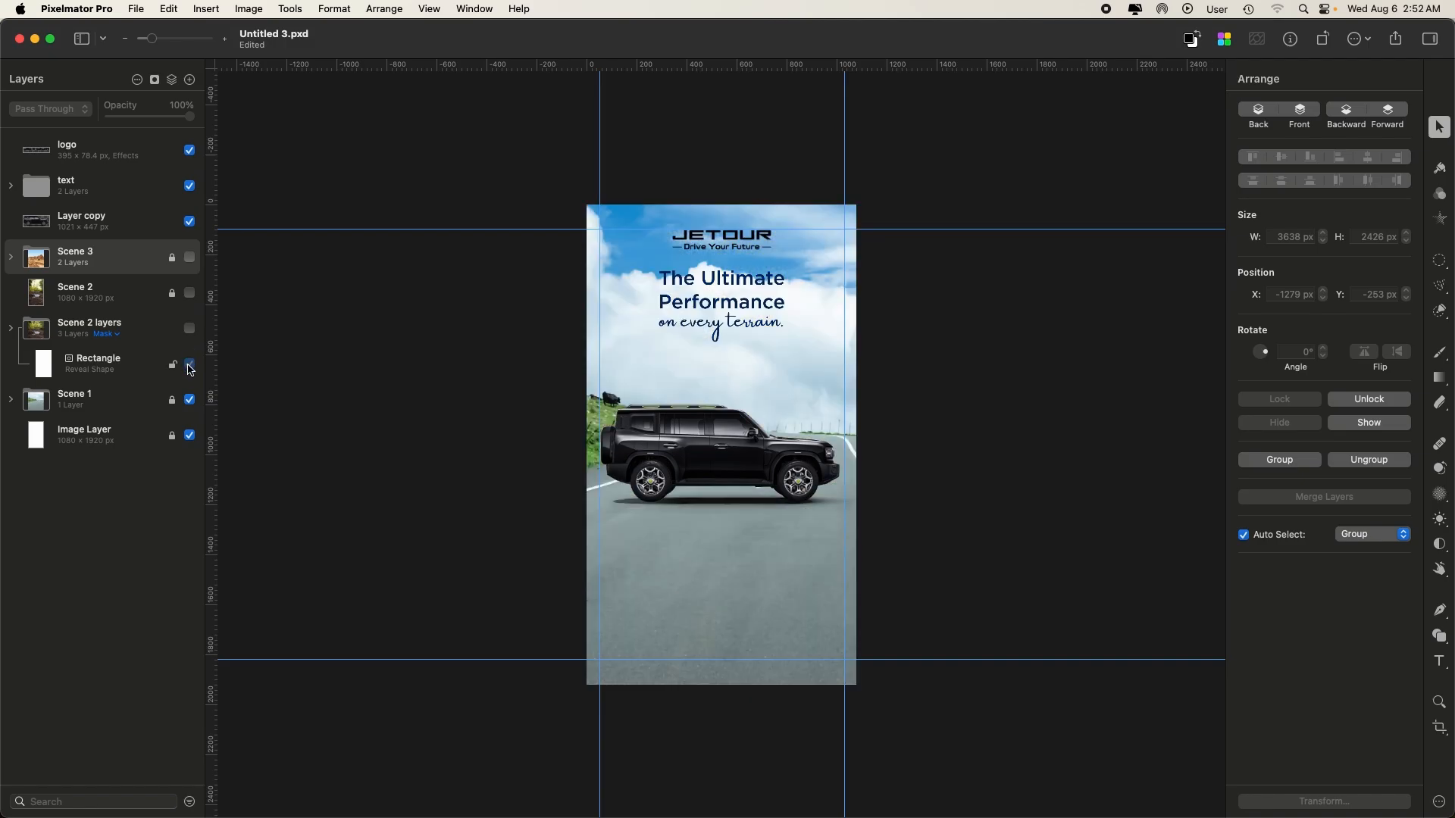
click(189, 399)
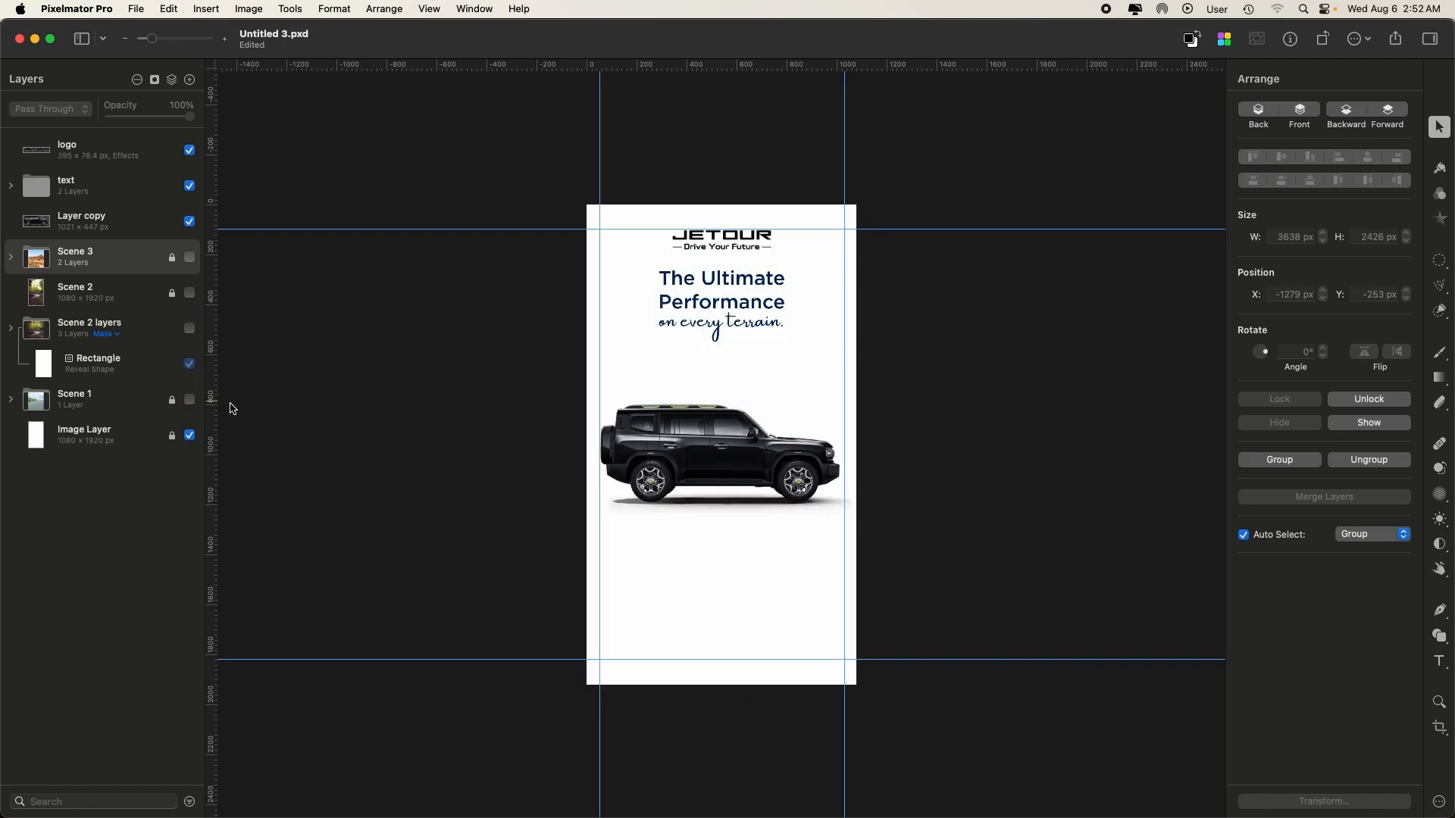
- Draw an oval selection around the car's rear wheel, extending its left and bottom edges to the tyre's outline
scroll(690, 455, up, 10)
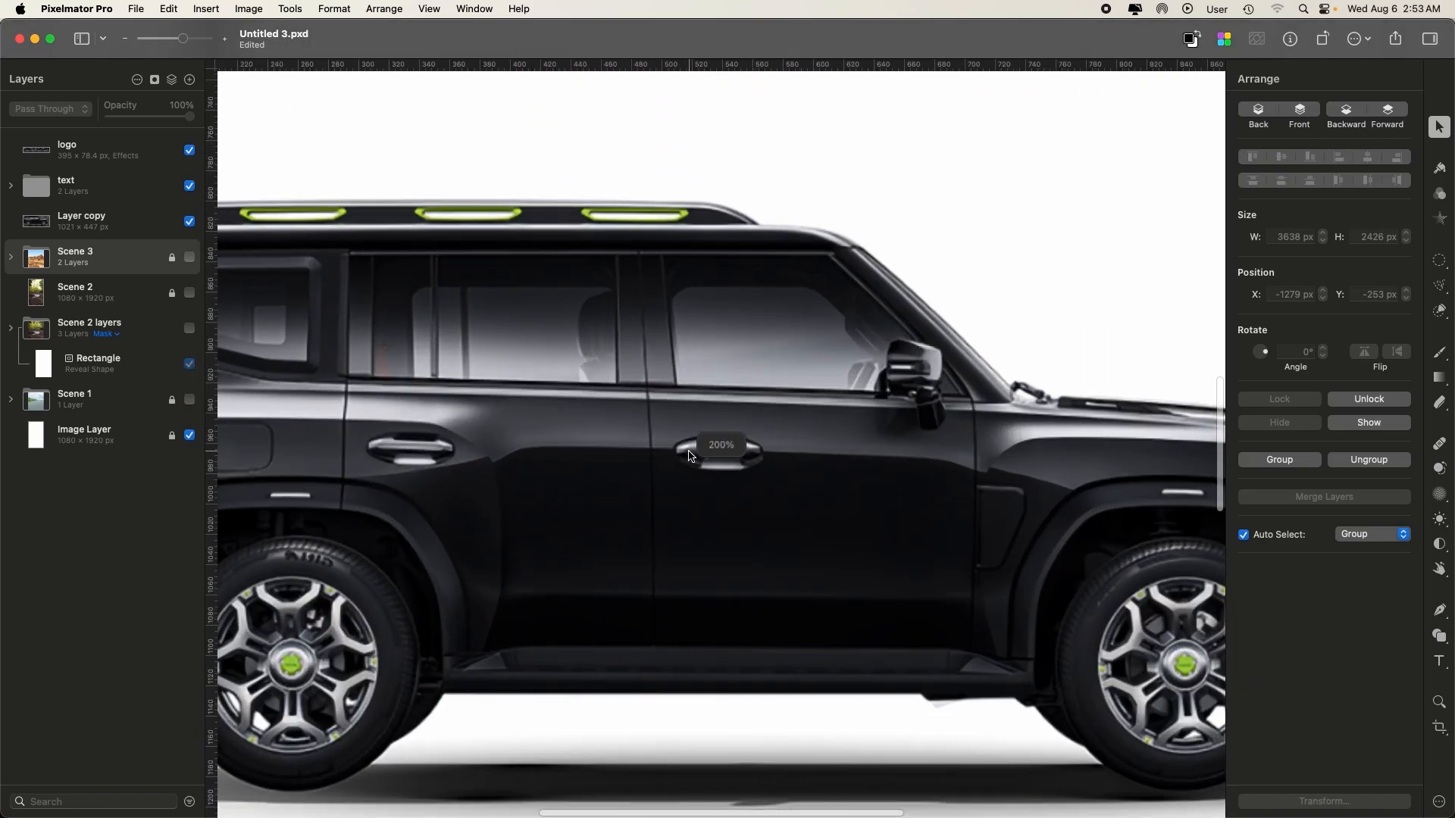
scroll(684, 443, up, 5)
scroll(688, 439, left, 8)
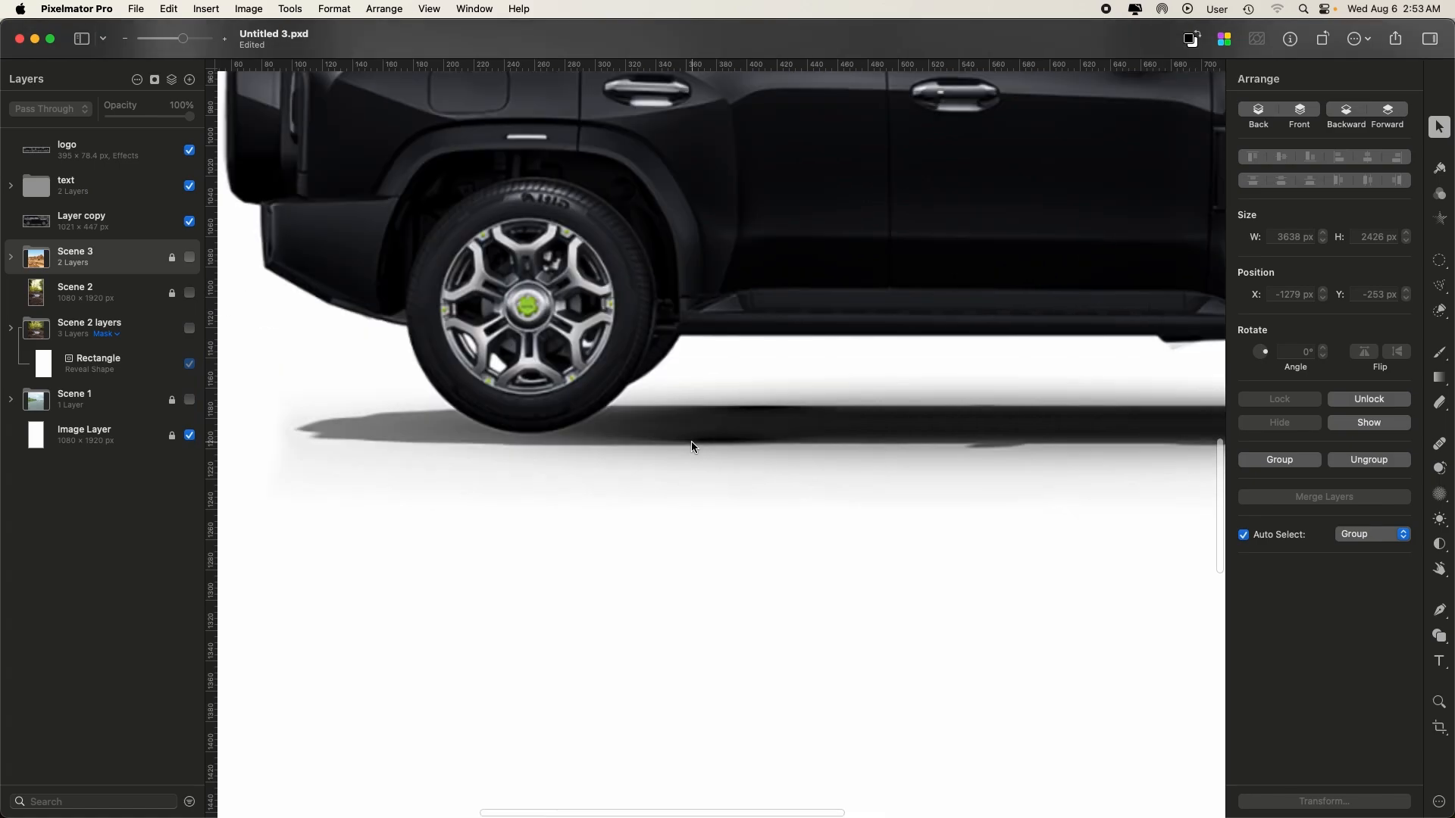
click(1439, 267)
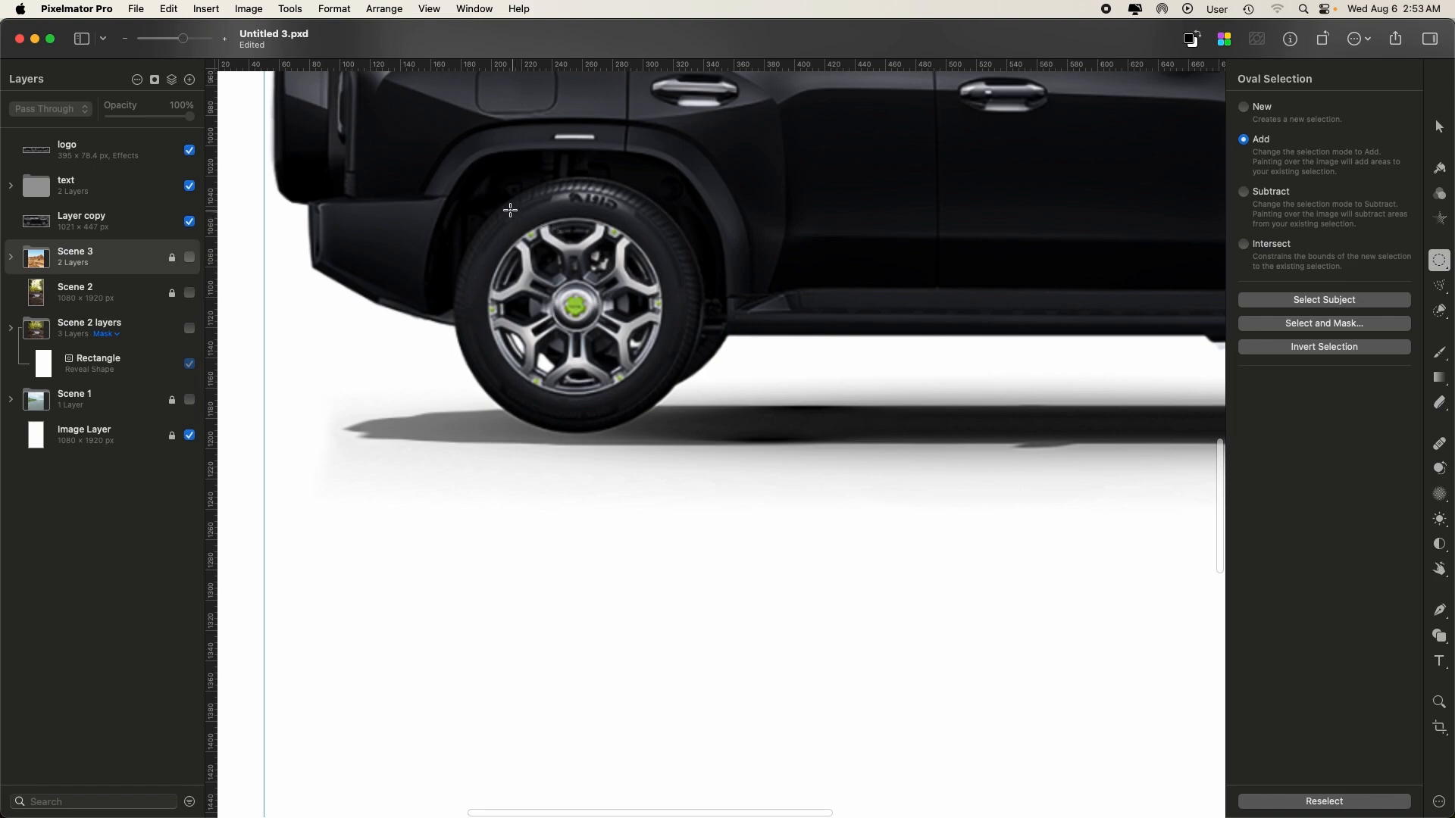
drag(469, 415, 703, 179)
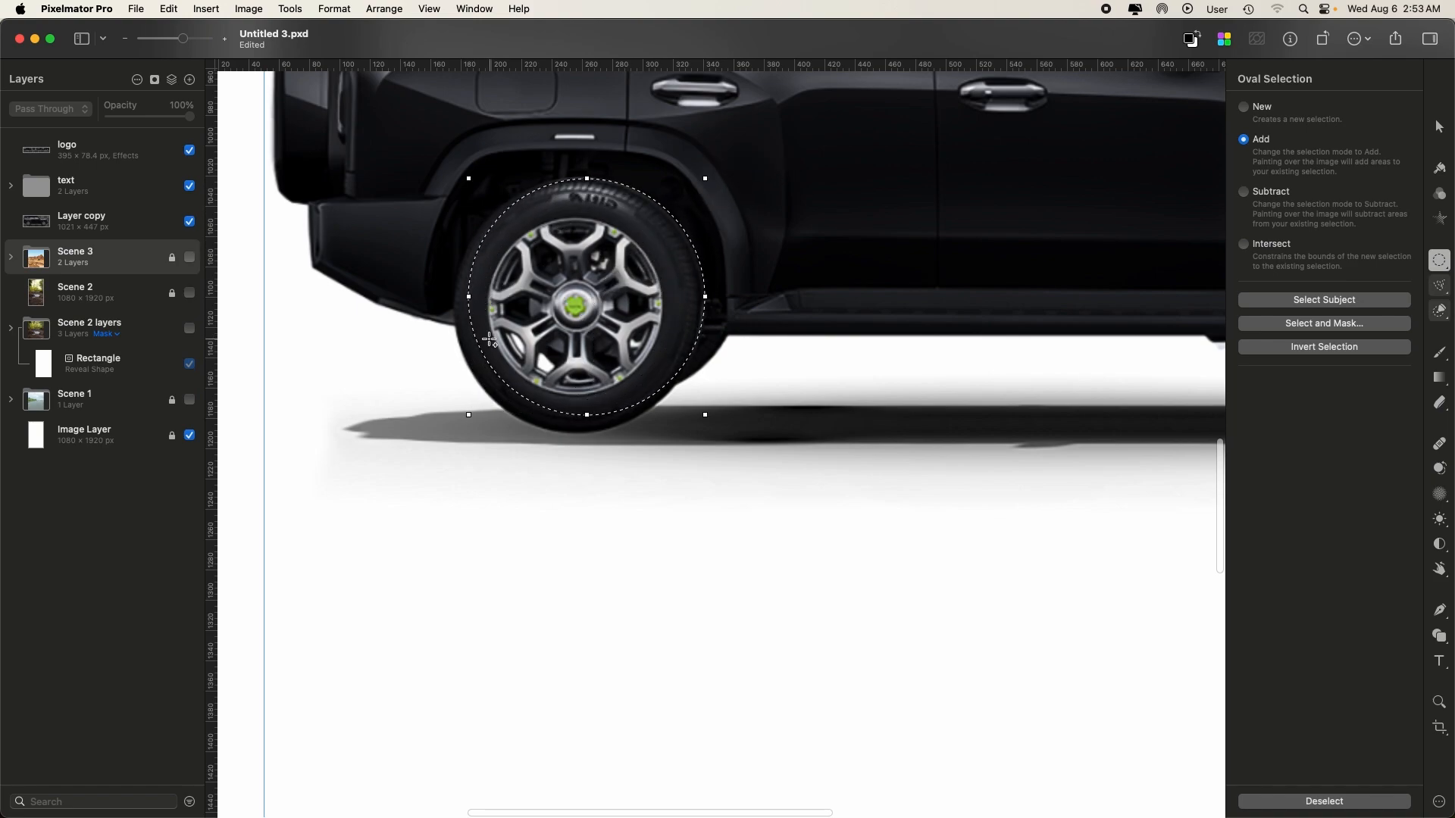
drag(469, 297, 455, 296)
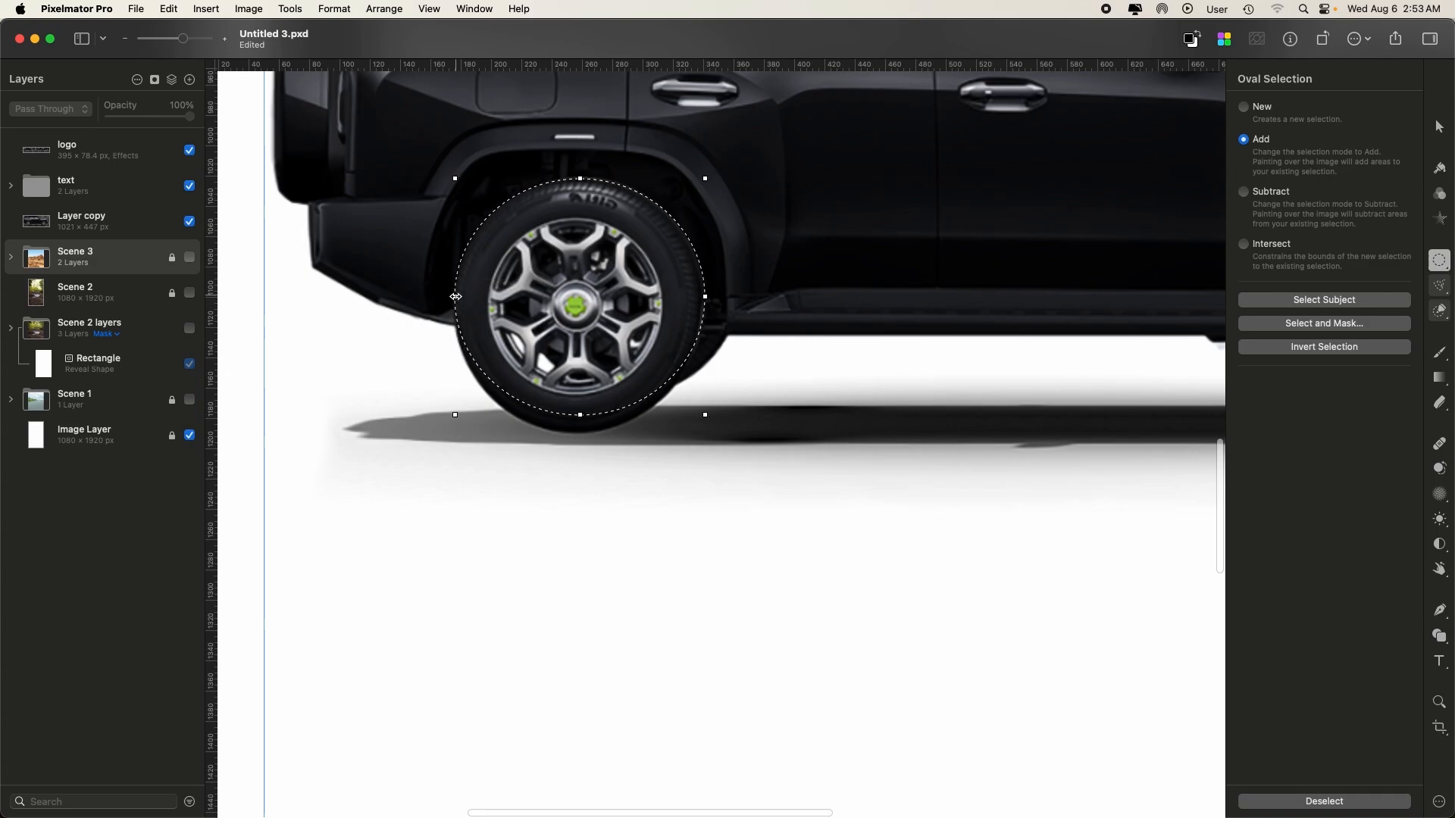
drag(579, 416, 578, 438)
- Fine-tune the oval selection's side and top edges up close so they follow the rear tyre's outer edge
key(super+equal)
key(super+equal)
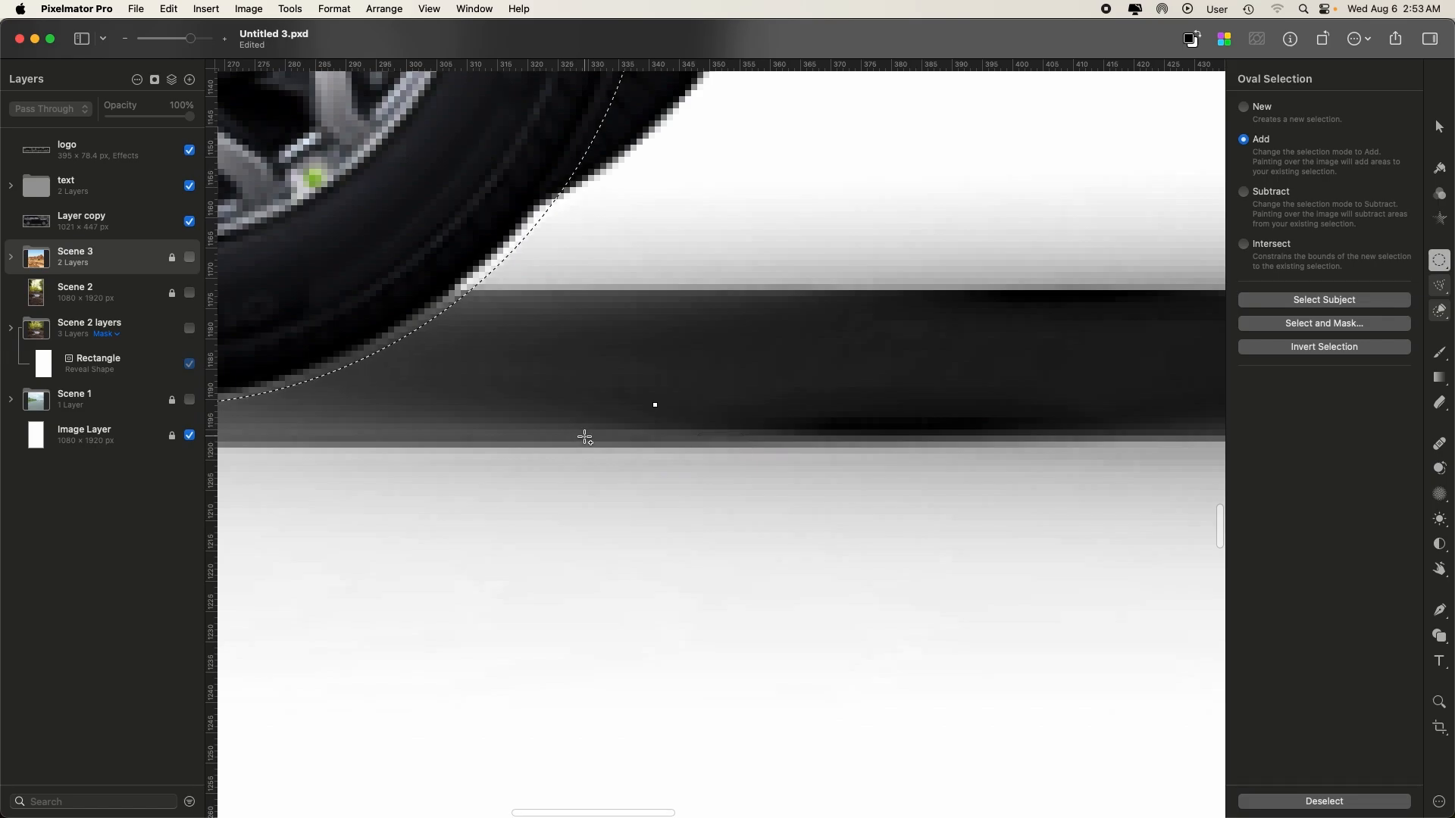
scroll(585, 436, up, 4)
scroll(593, 447, left, 4)
scroll(593, 447, up, 2)
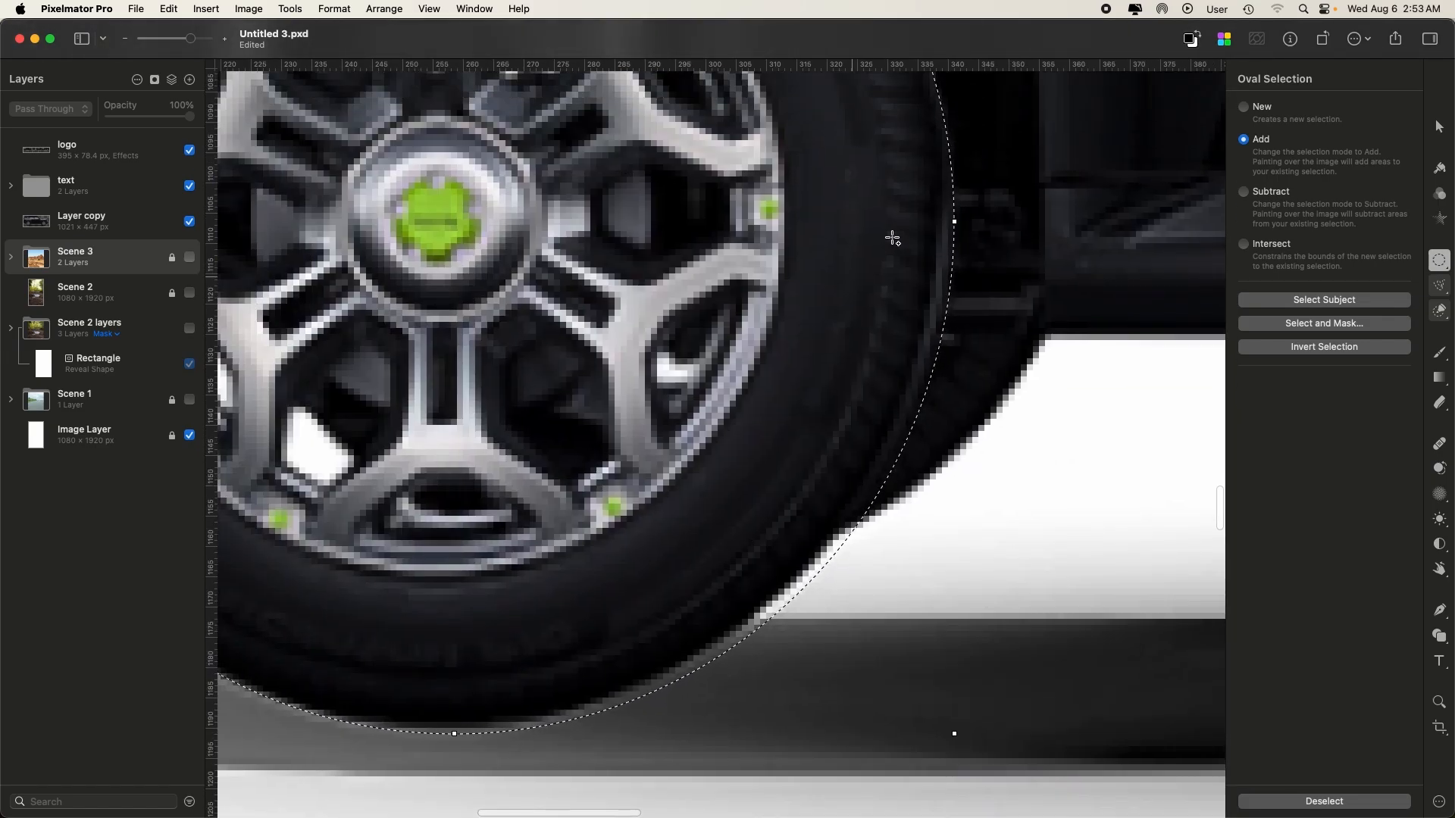
drag(954, 221, 955, 219)
scroll(826, 217, left, 8)
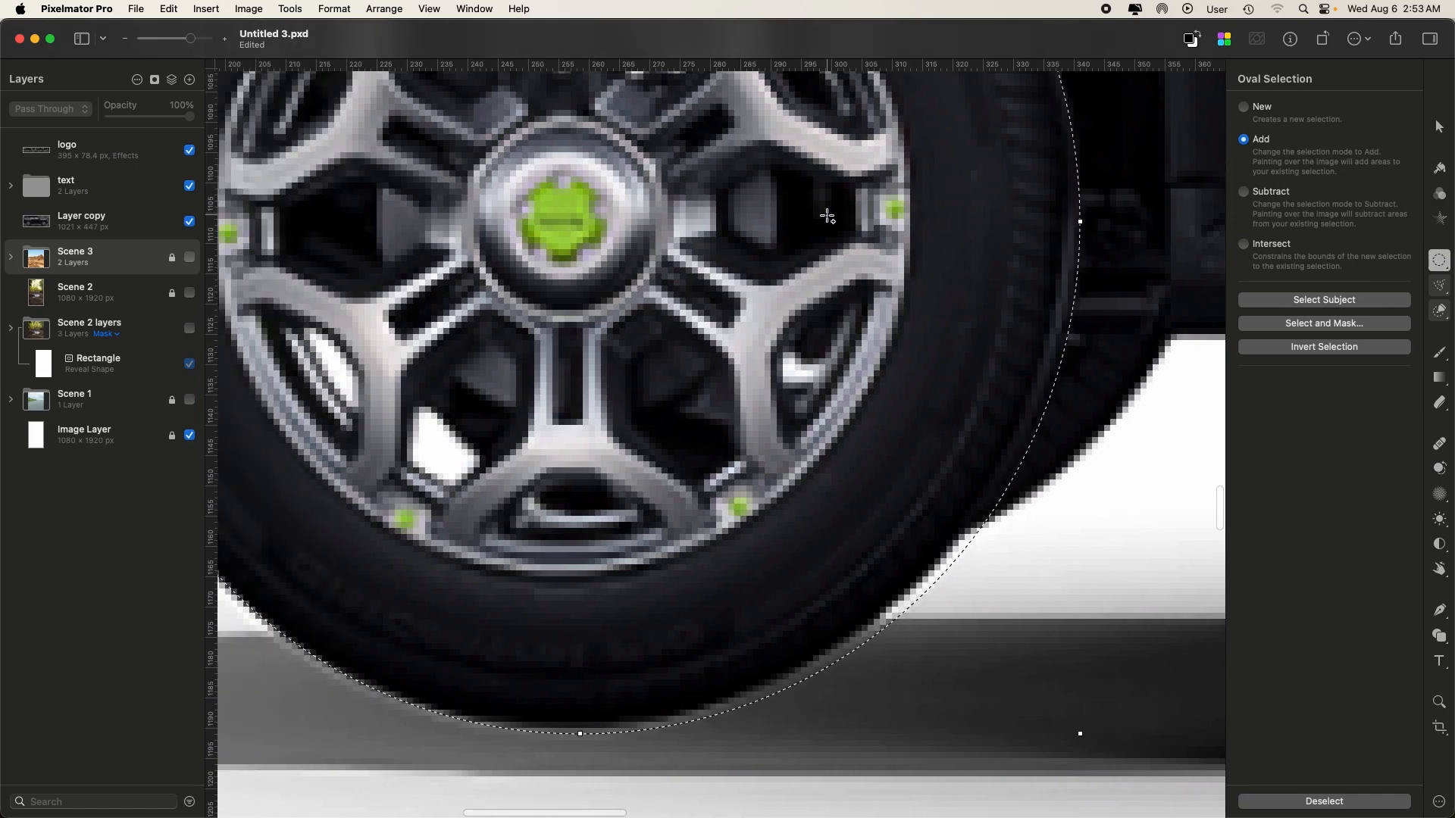
scroll(828, 217, left, 3)
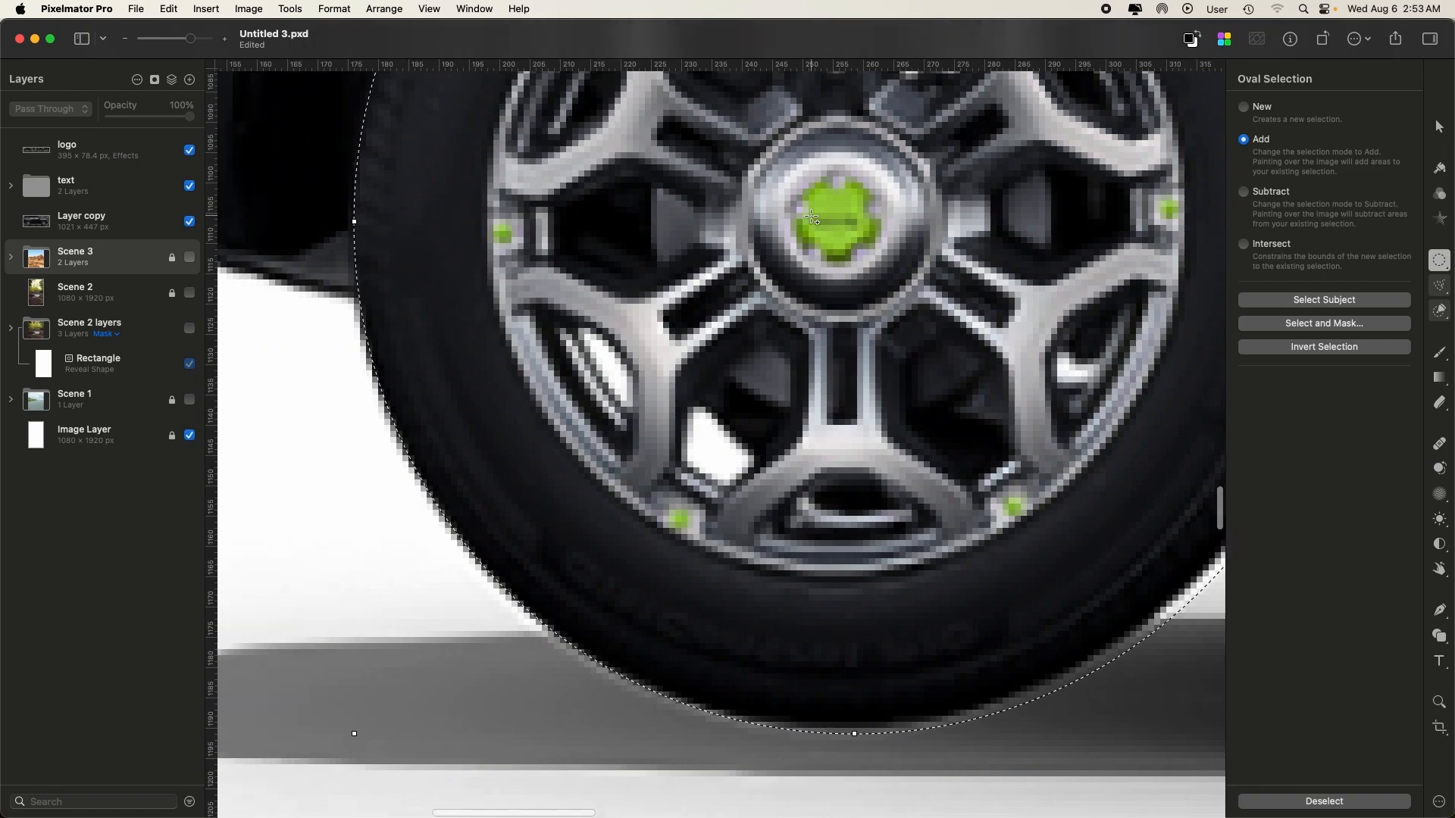
drag(352, 224, 347, 222)
scroll(540, 228, up, 10)
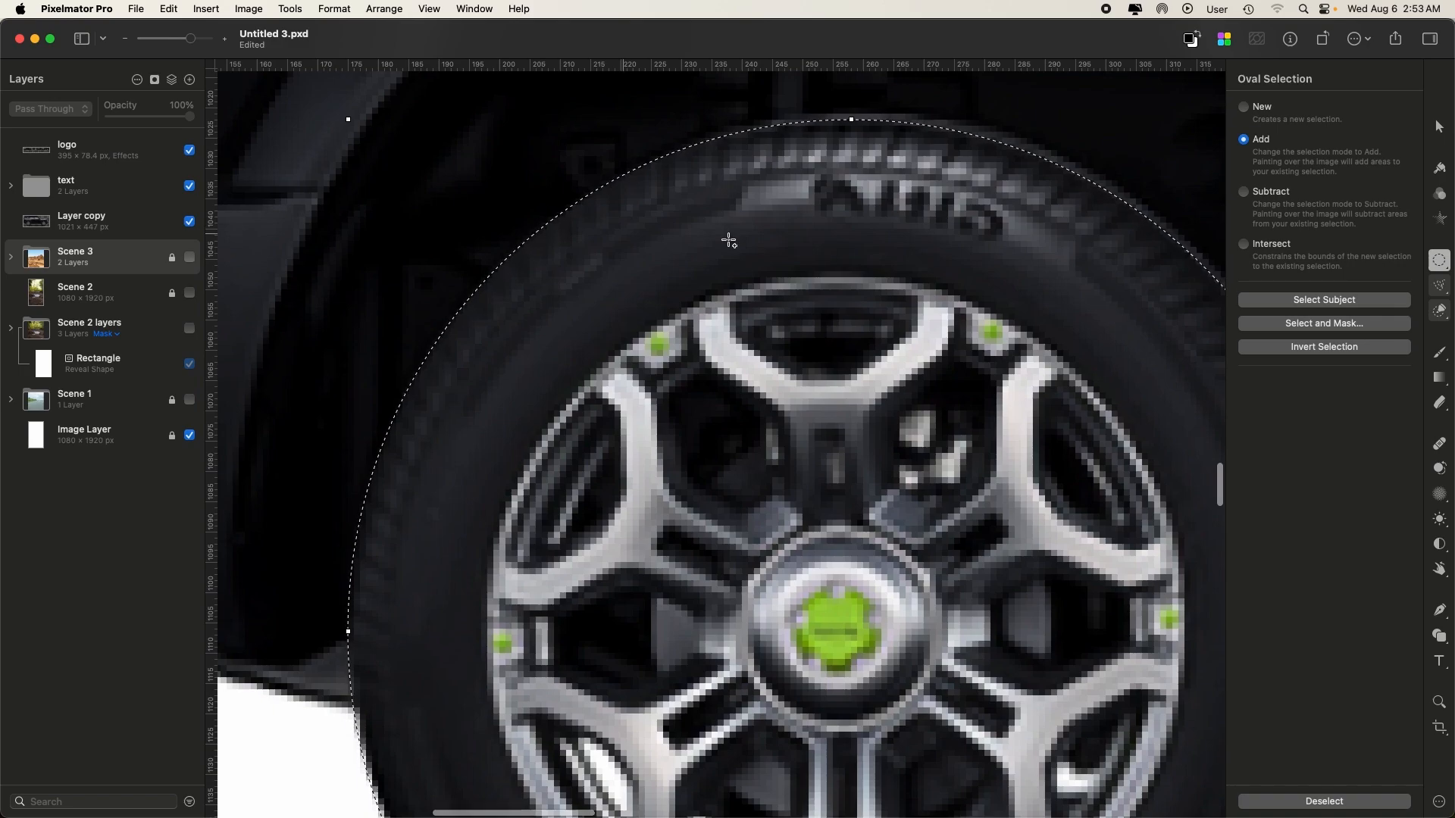
drag(852, 118, 852, 114)
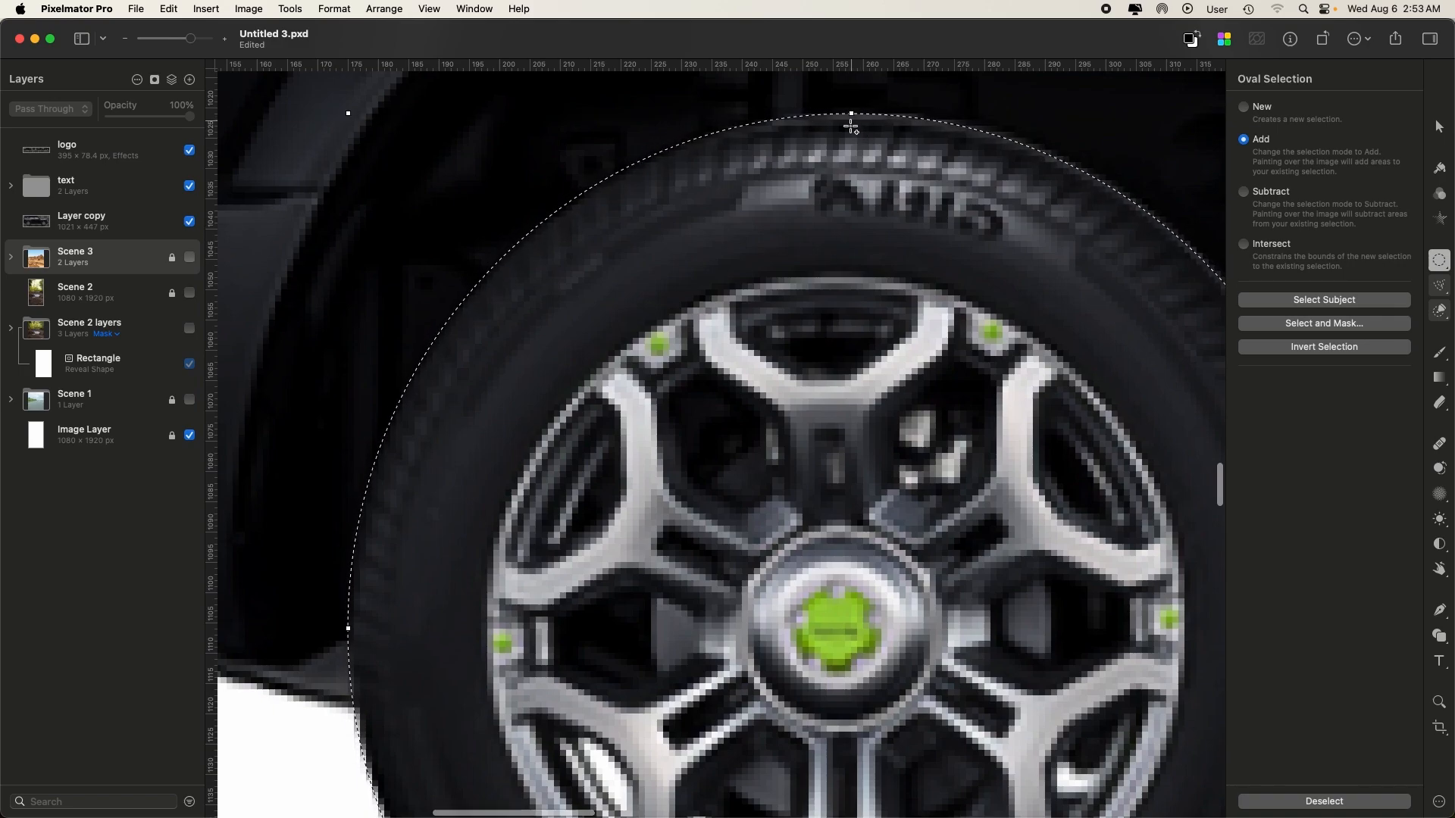
- Tighten the oval selection's right and bottom edges to remove the gap around the lower part of the rear tyre
scroll(841, 144, right, 5)
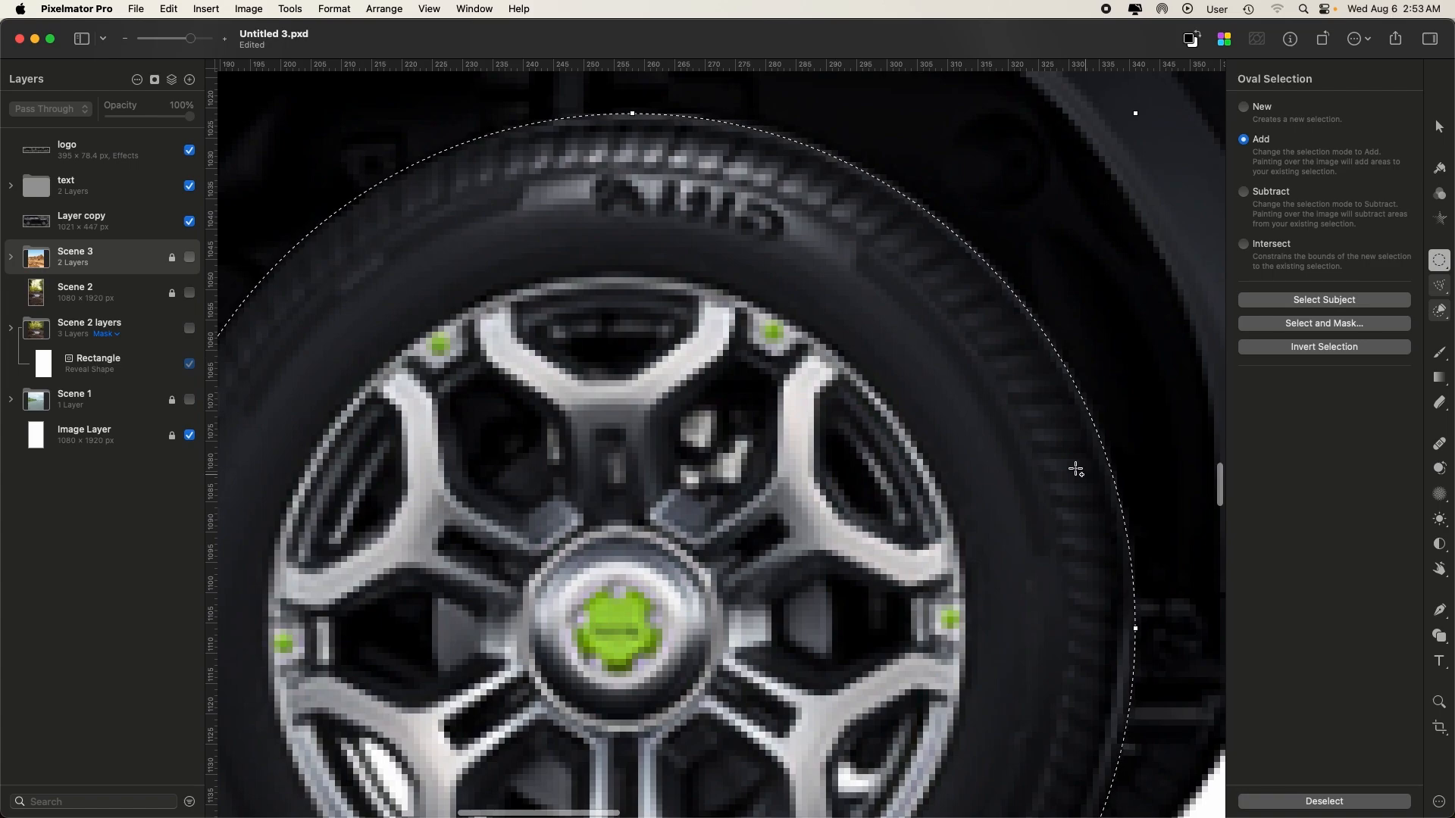
drag(1134, 630, 1138, 628)
scroll(987, 552, down, 10)
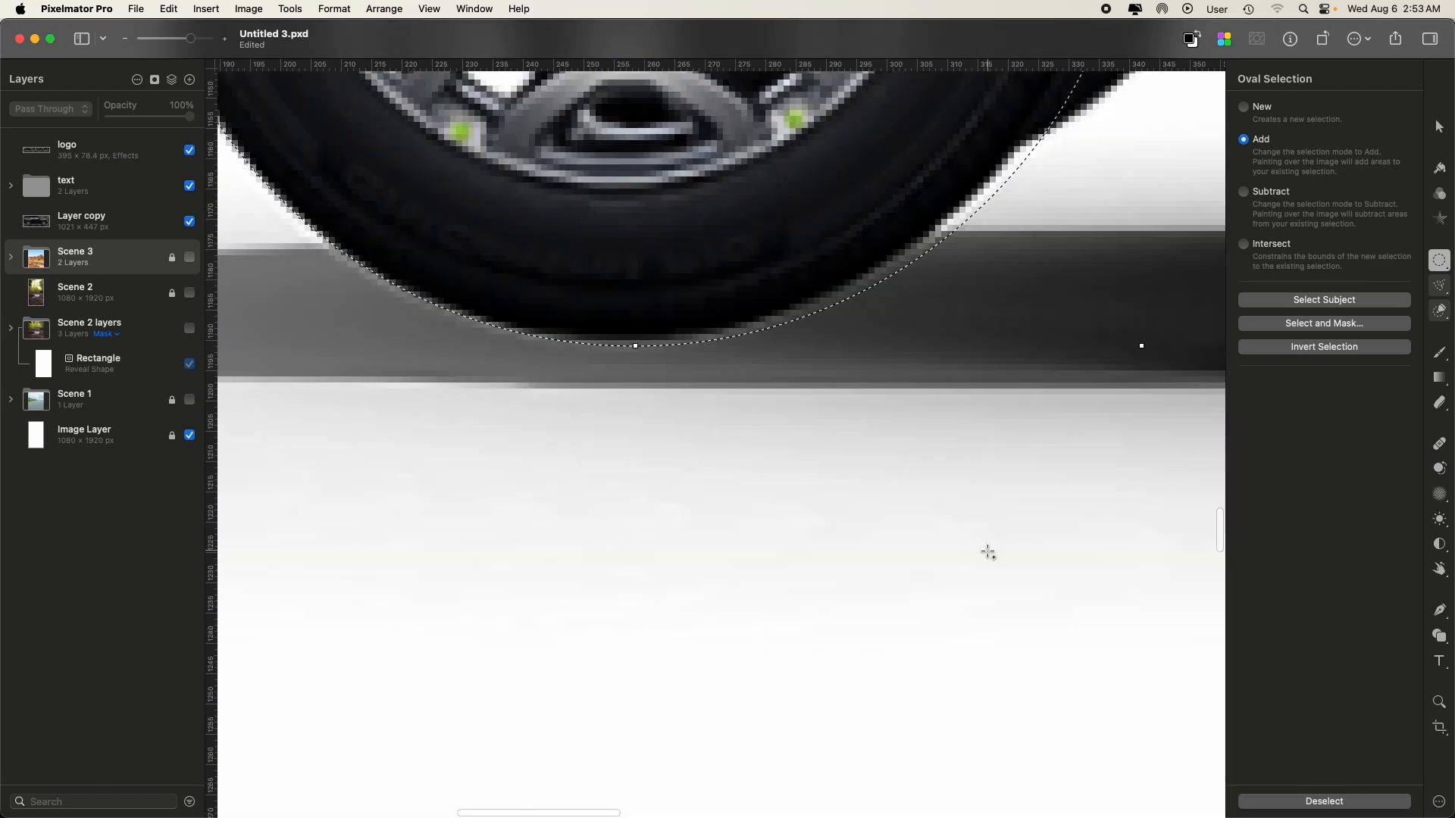
scroll(987, 552, up, 3)
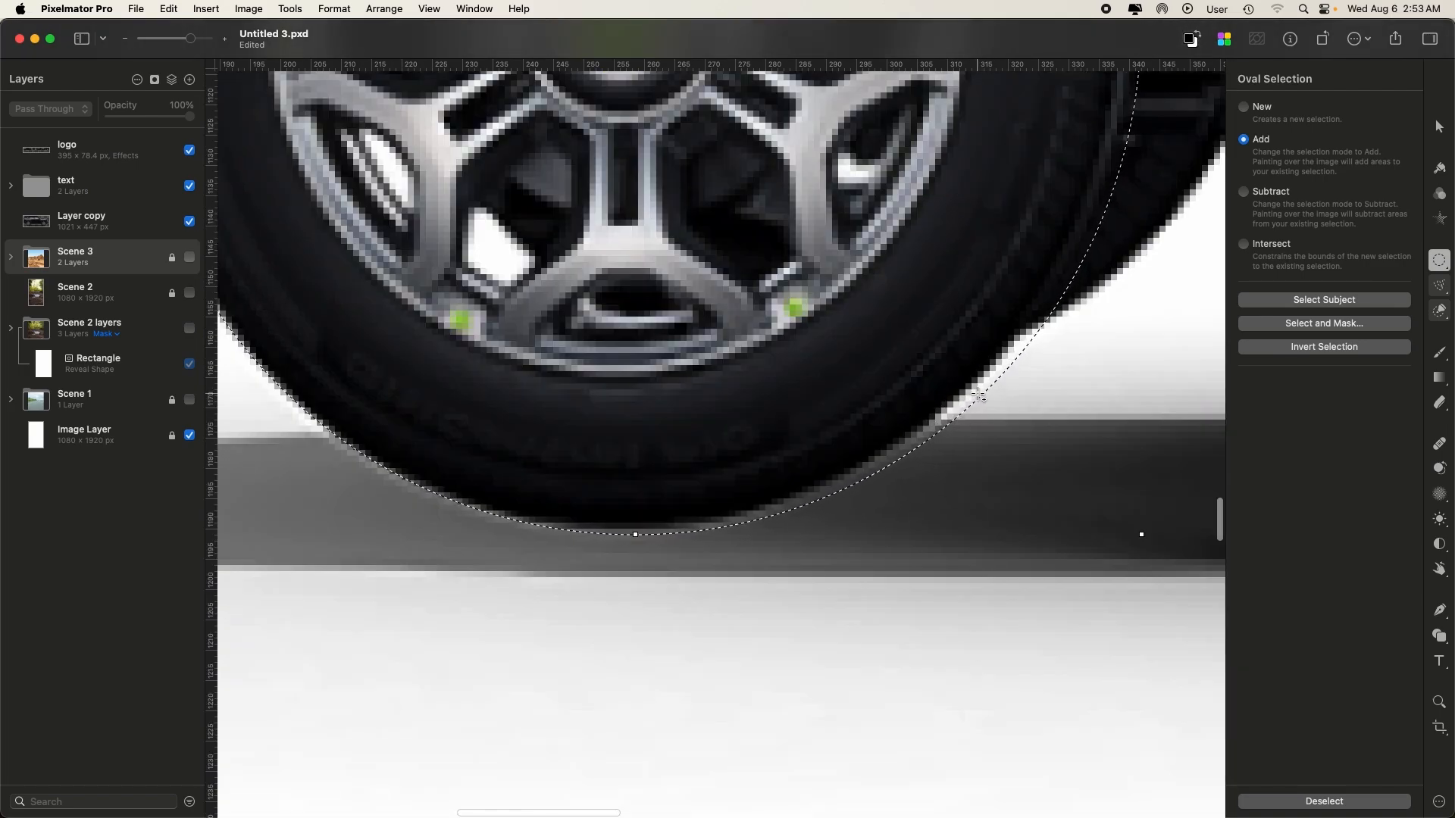
scroll(962, 402, up, 3)
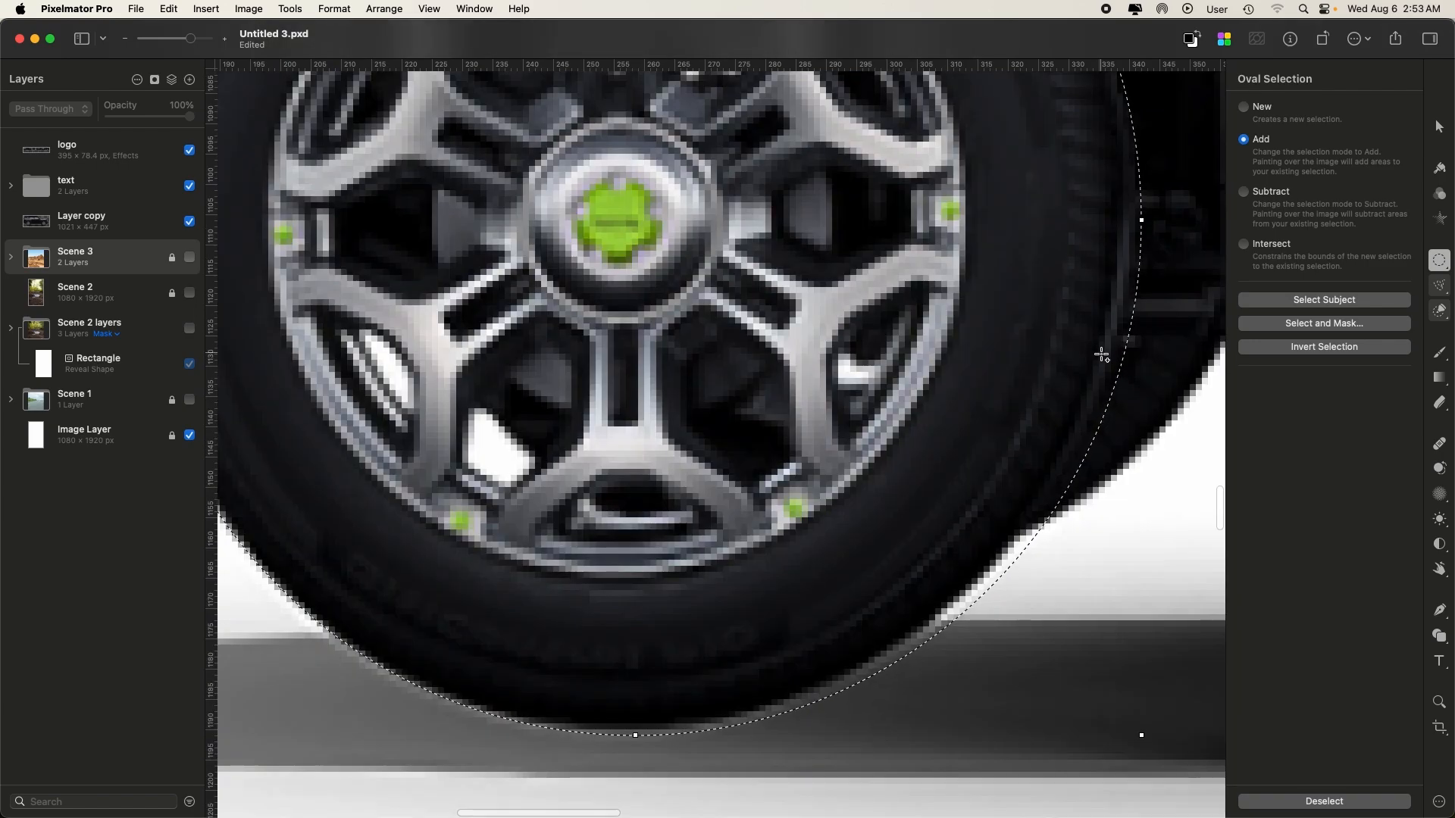
drag(1141, 222, 1130, 221)
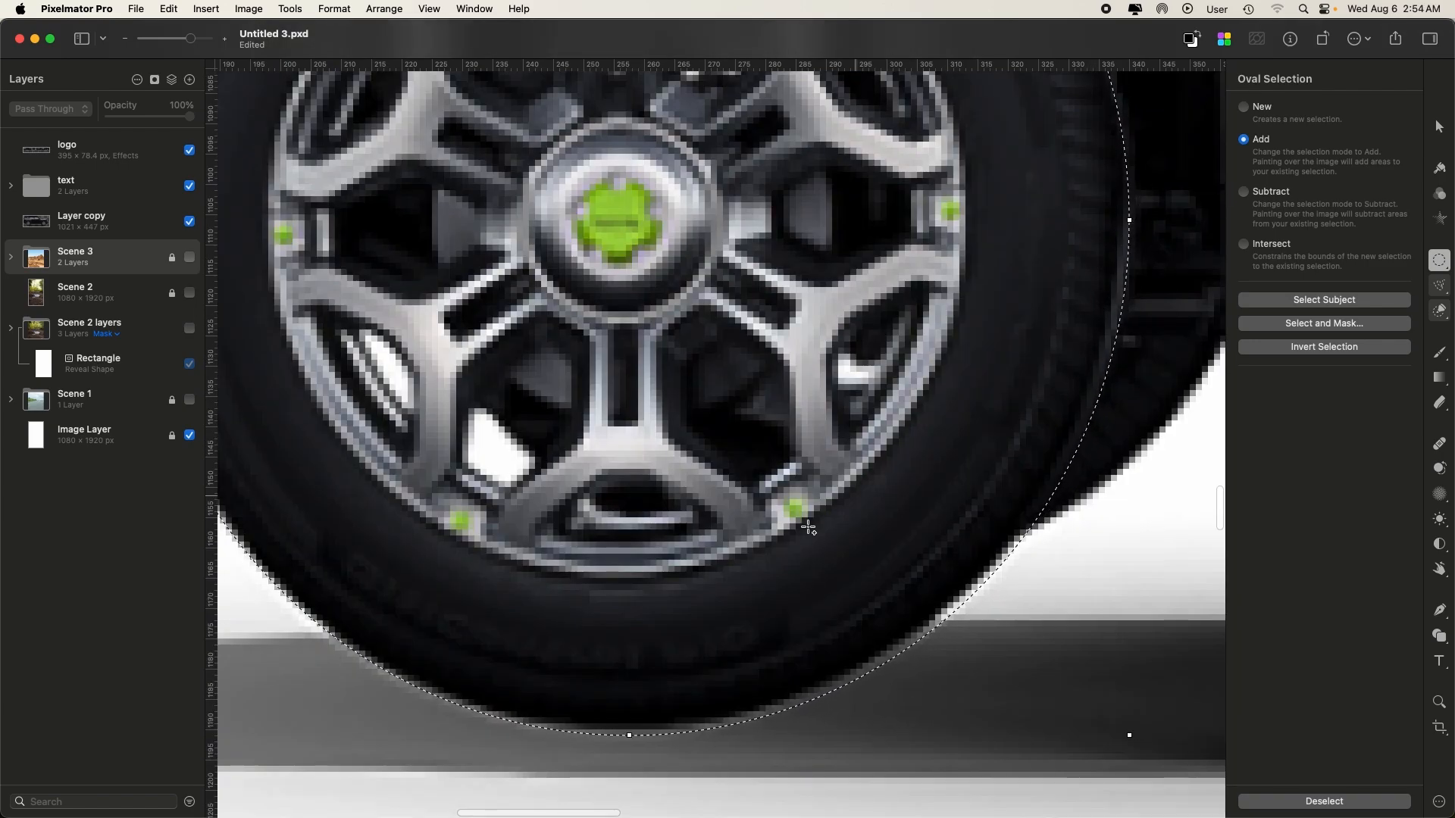
drag(626, 736, 629, 729)
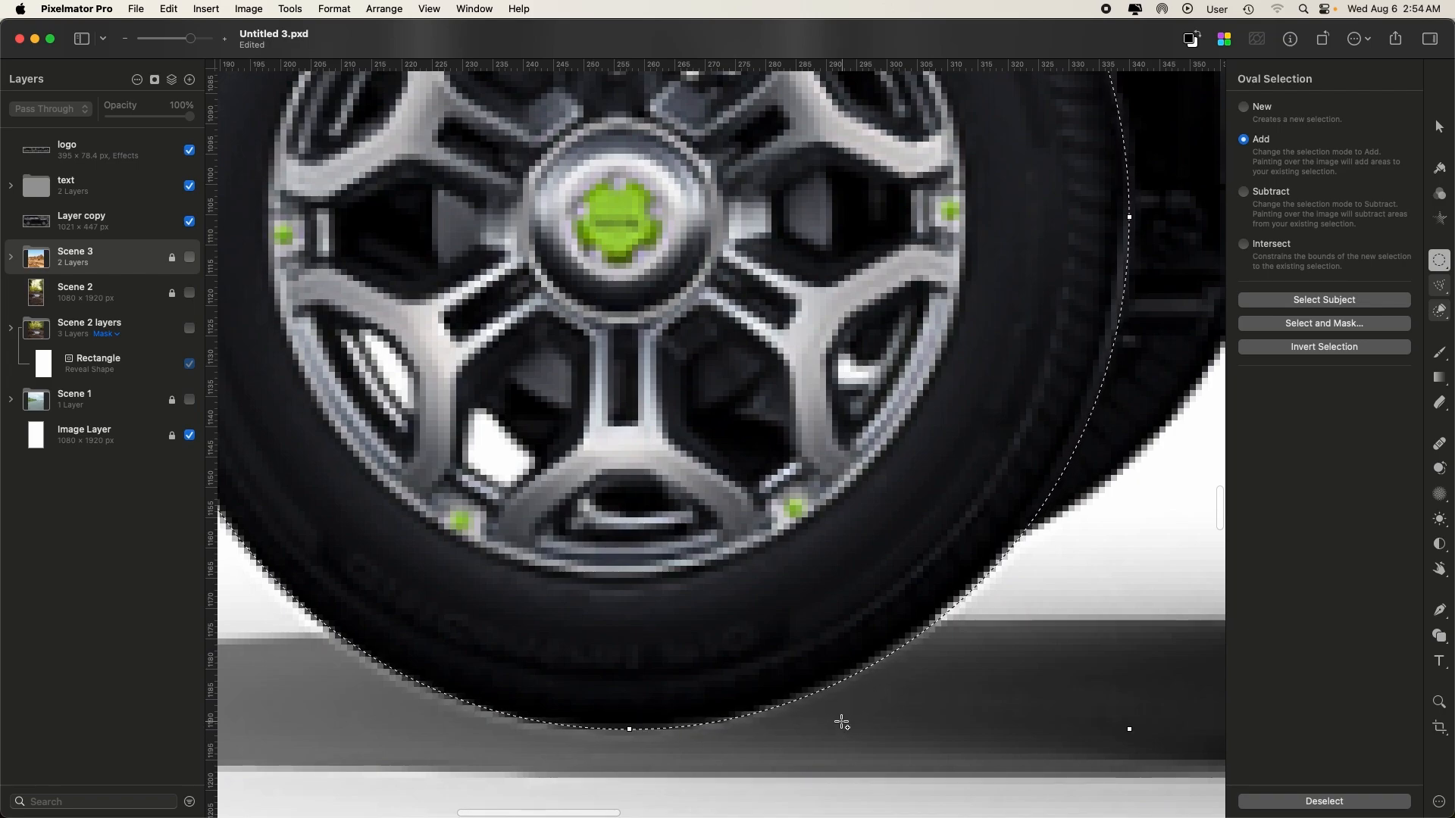
key(super+minus)
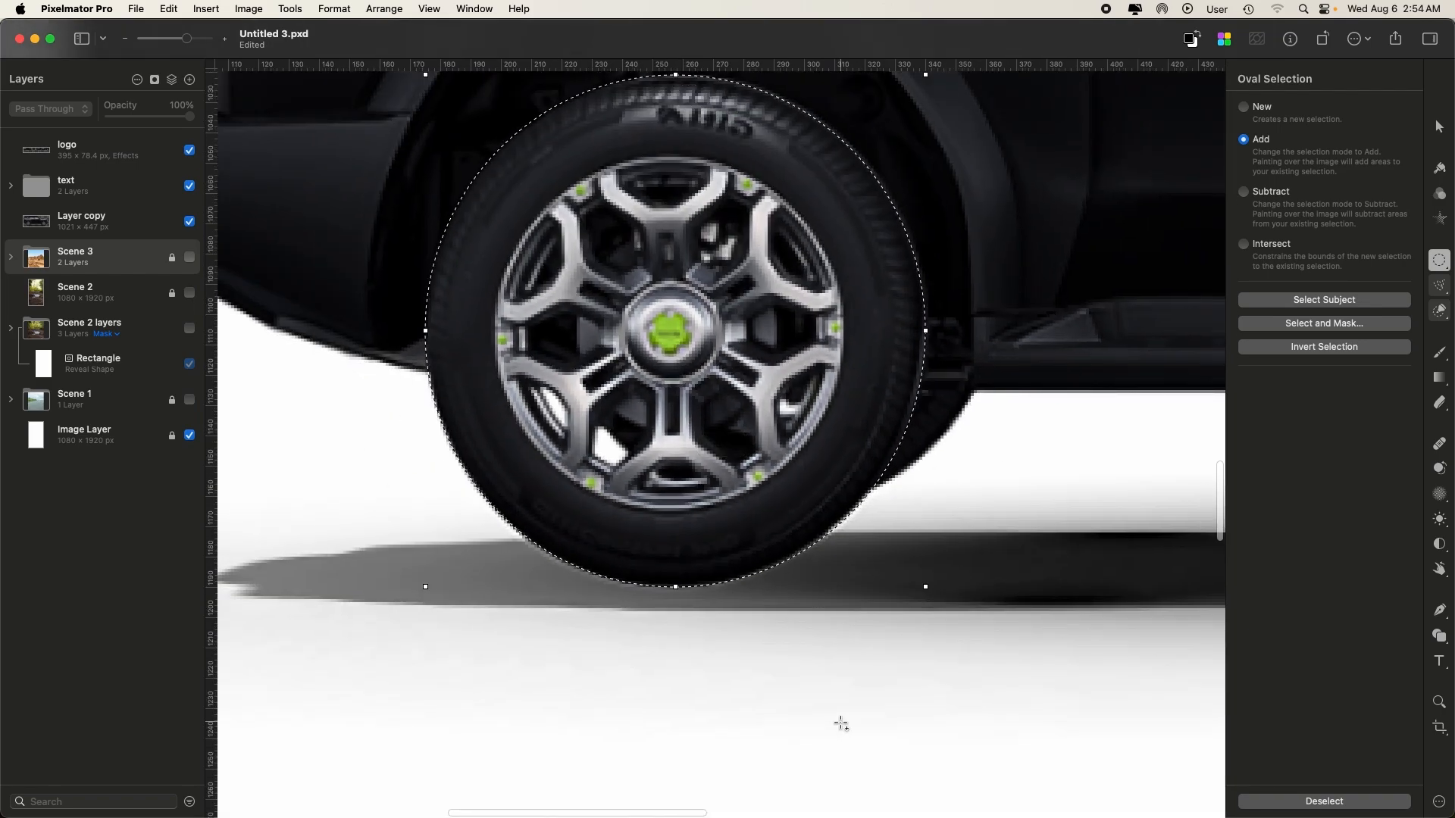
scroll(795, 674, up, 2)
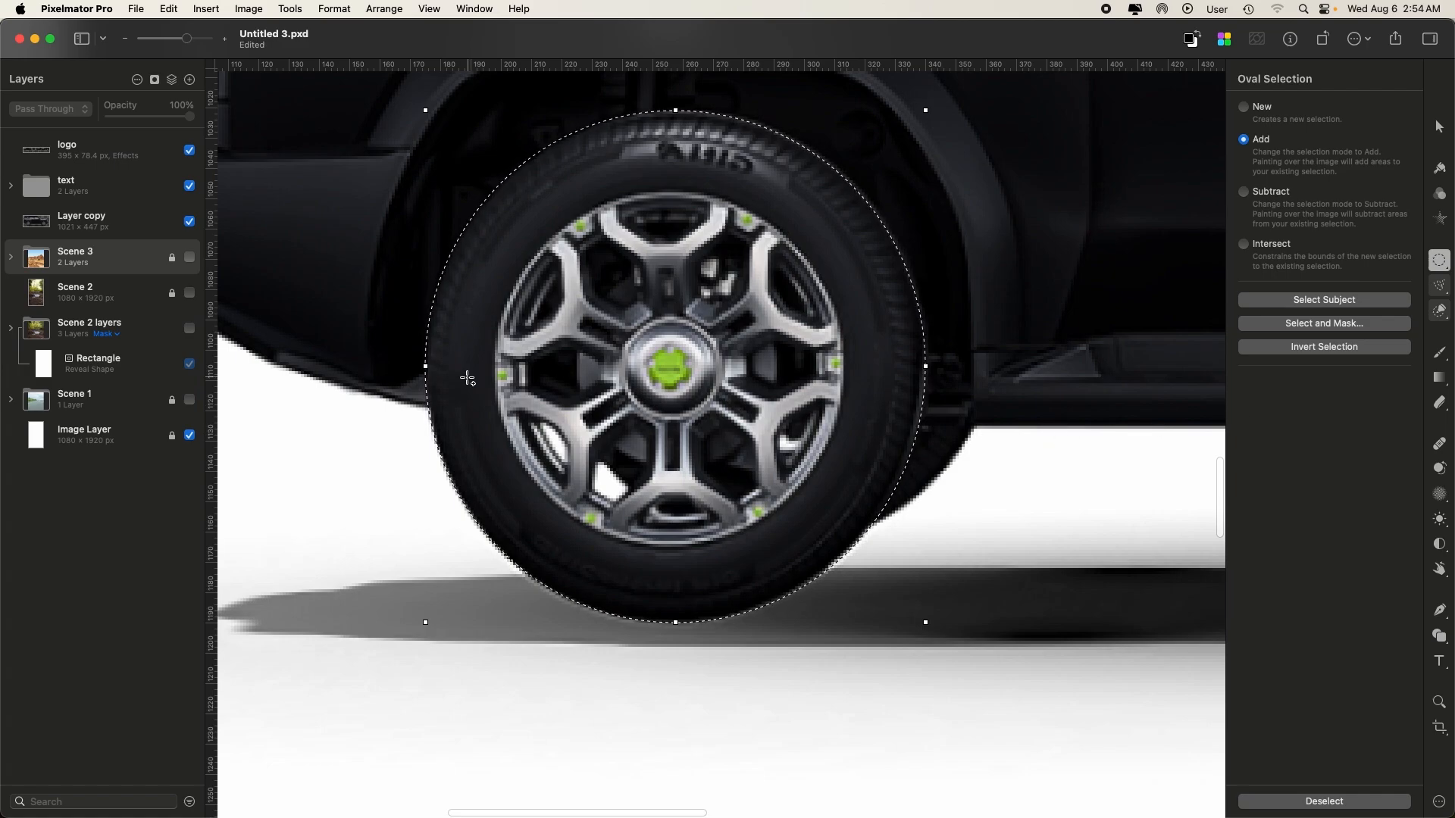
- Copy the selected rear wheel from the car layer onto its own layer, check it with the car temporarily hidden, and clear the selection
click(83, 223)
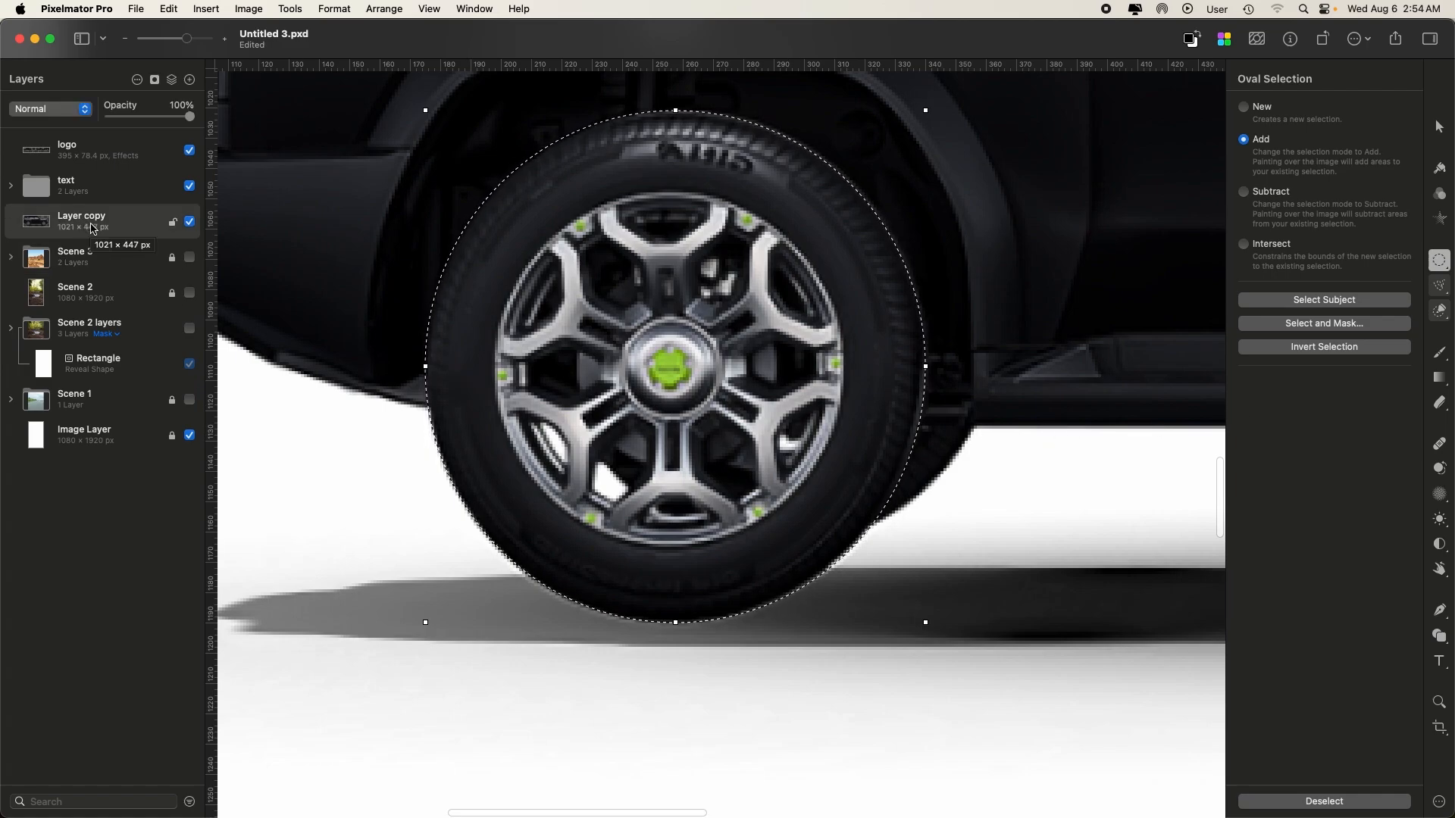
key(super+j)
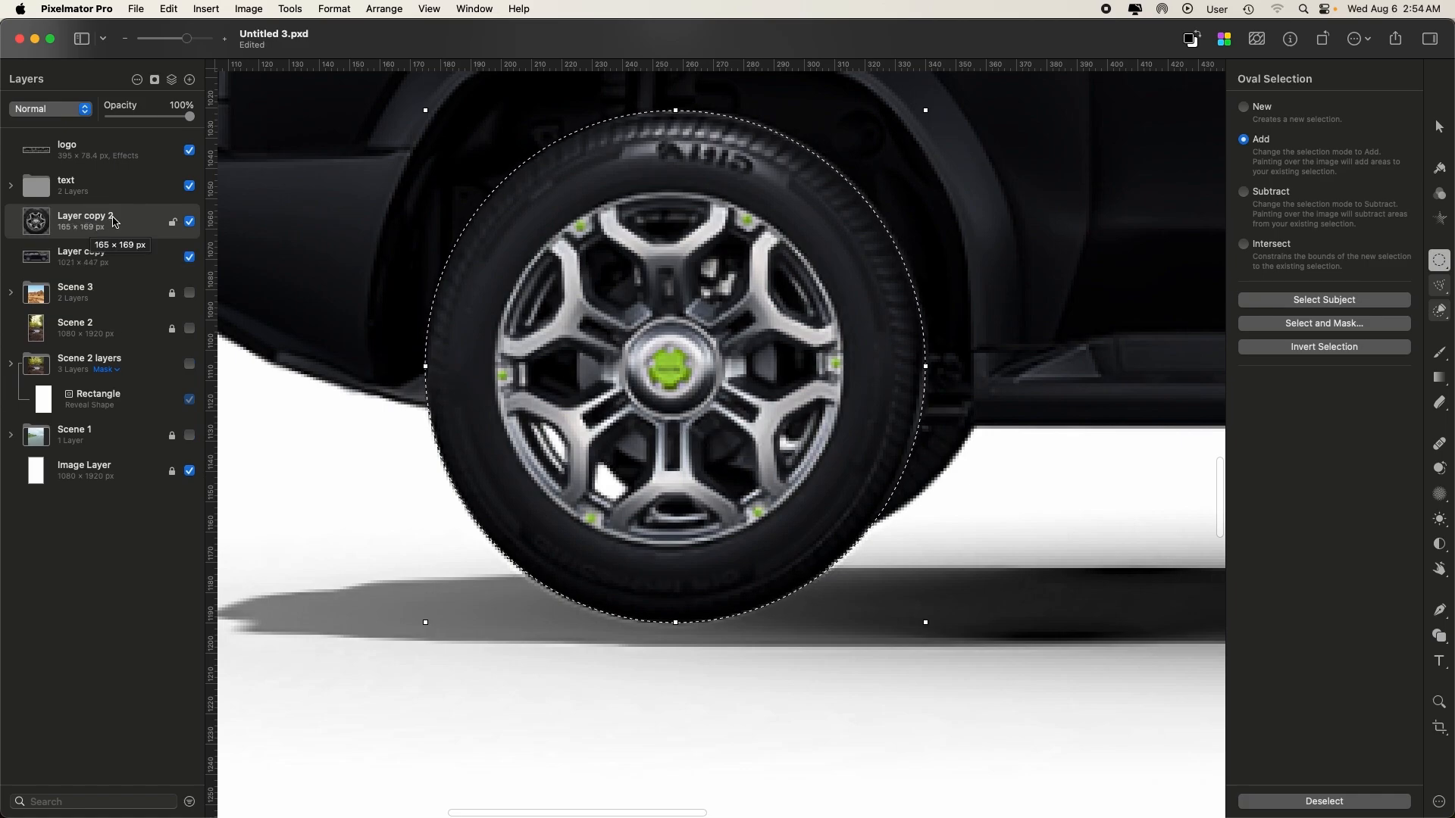
click(190, 258)
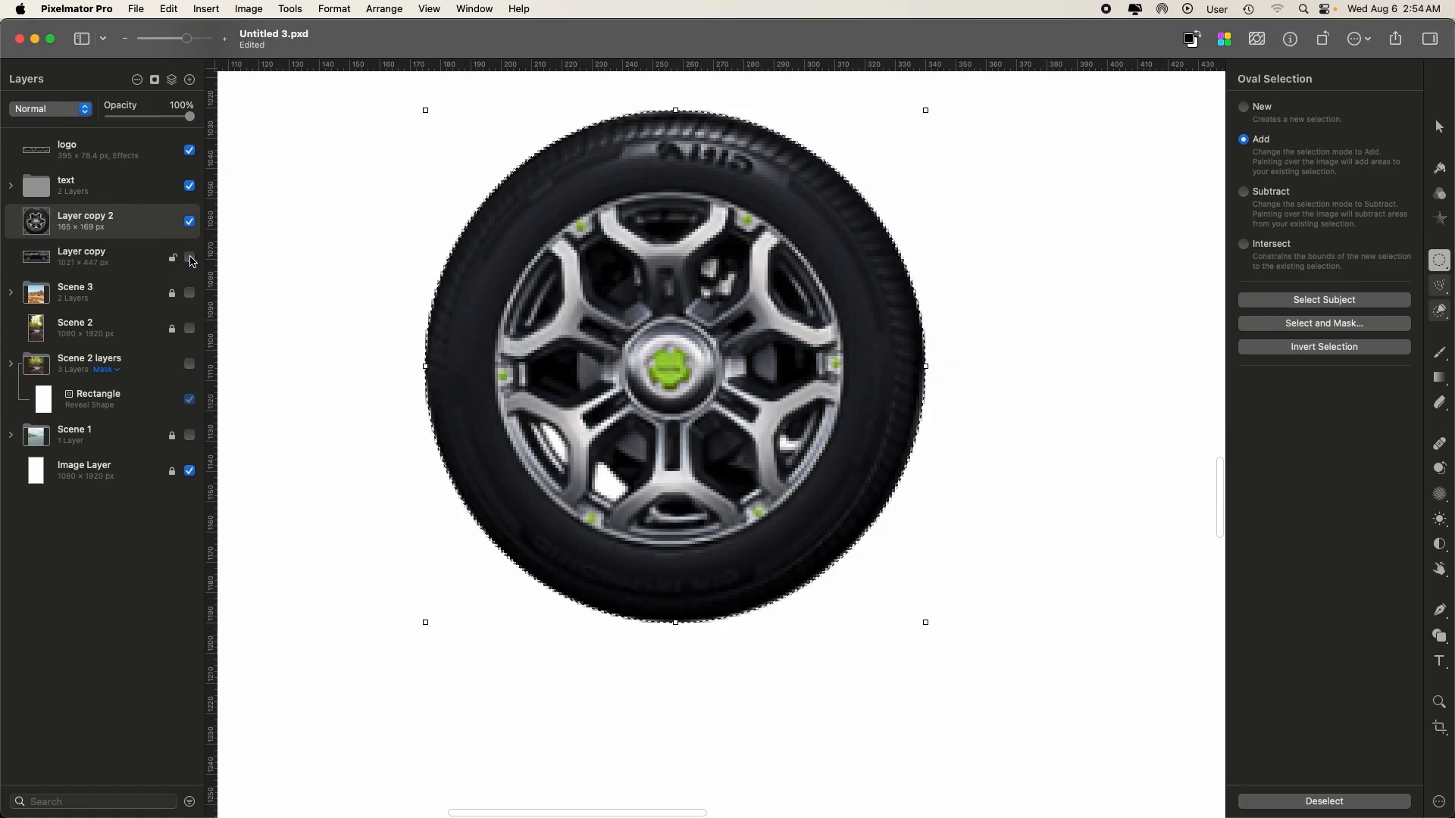
key(super+minus)
key(super+minus)
key(super+minus)
key(super+minus)
key(super+minus)
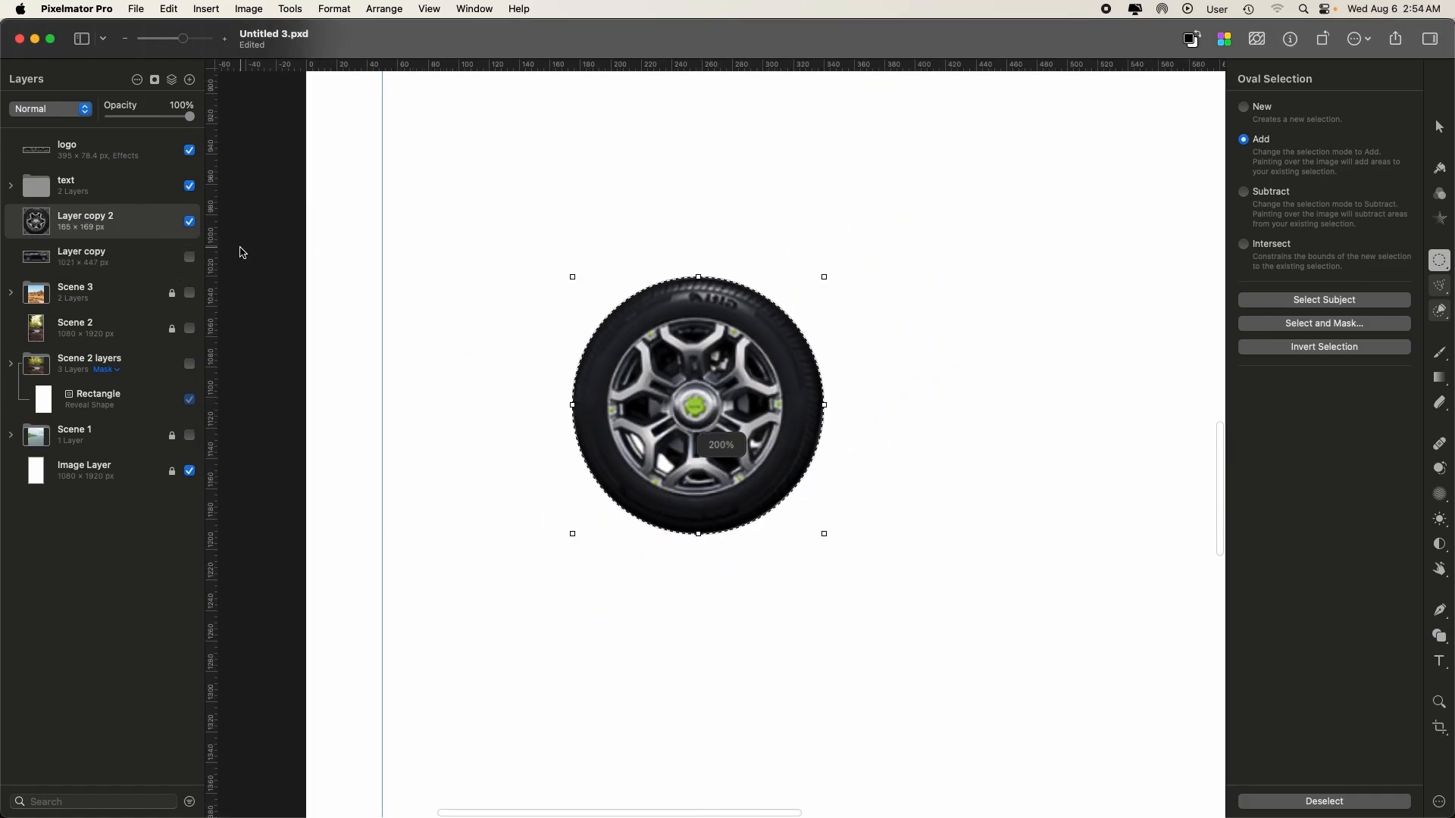
key(super+d)
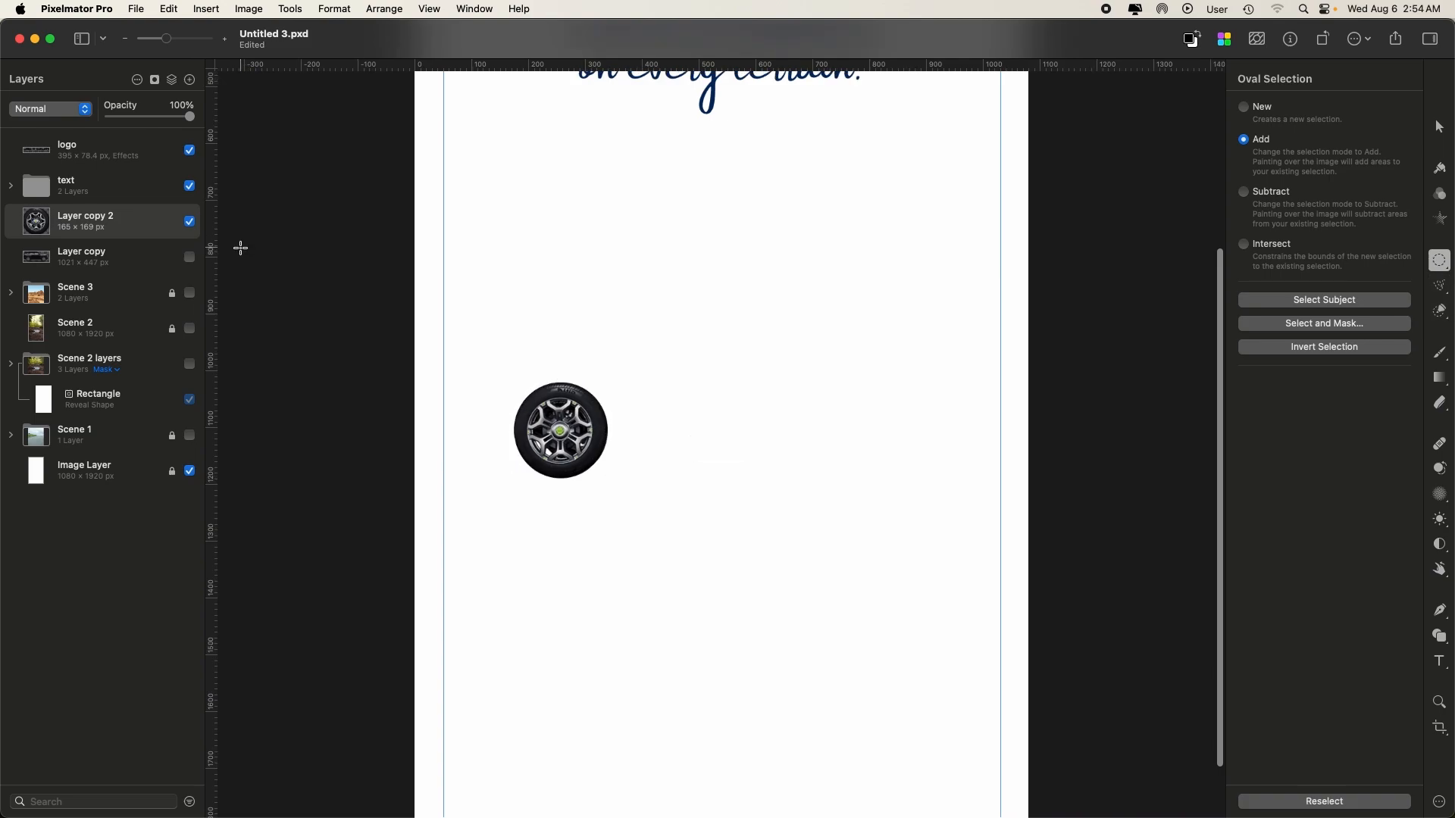
click(190, 259)
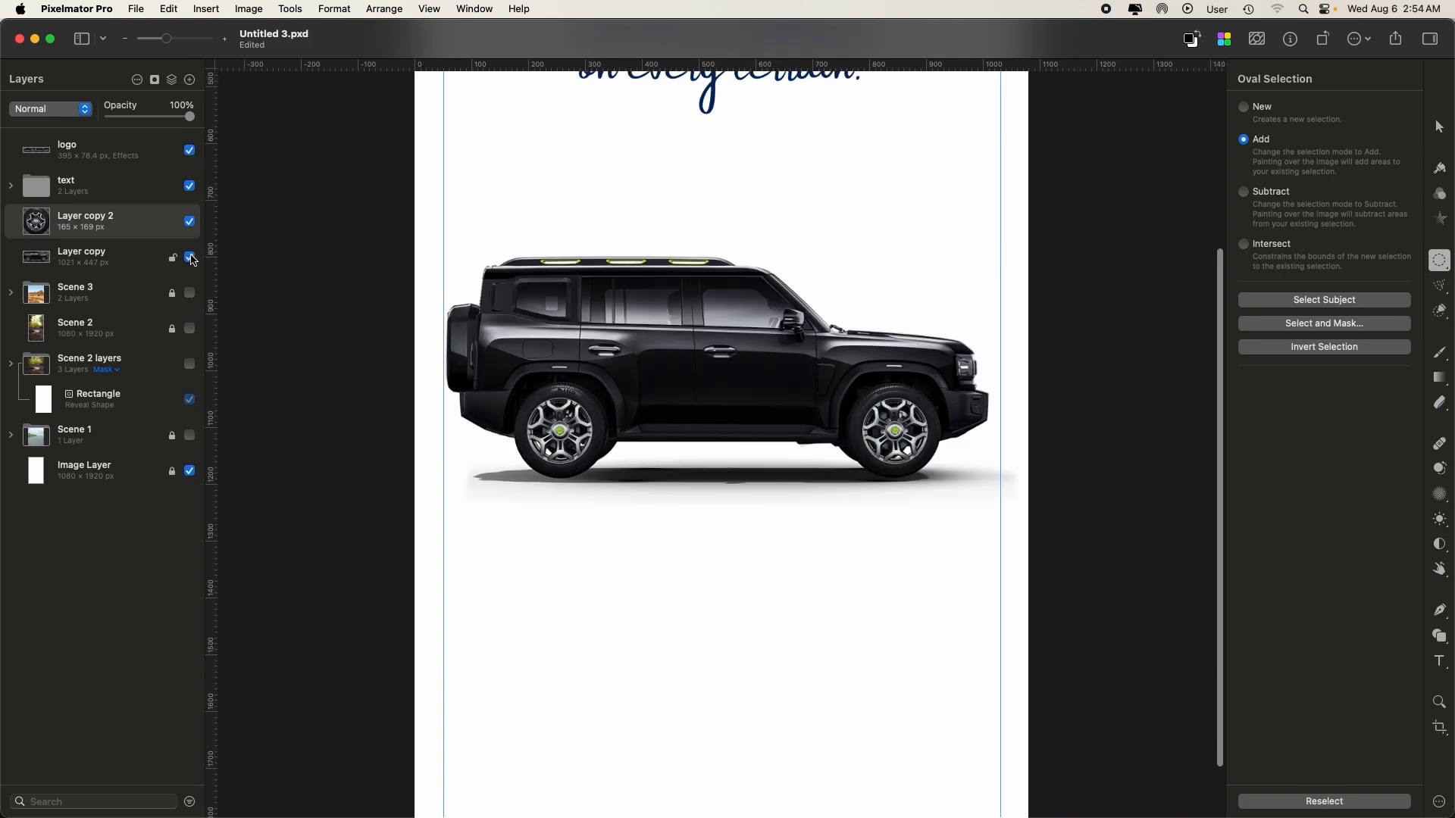
click(123, 257)
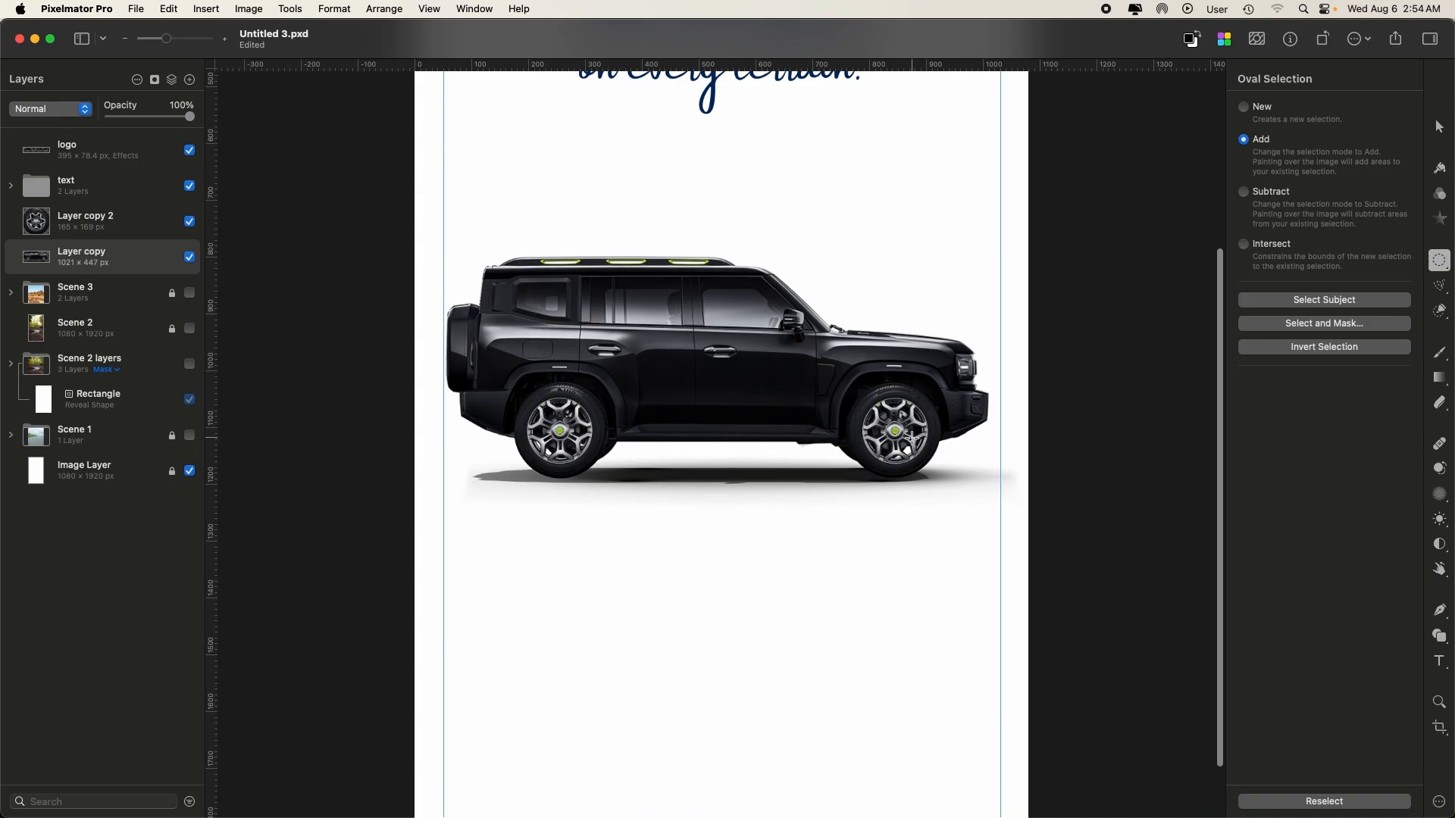
- Draw an oval selection around the car's front wheel and adjust its top, left, bottom and right edges to the tyre's outline
scroll(910, 438, up, 10)
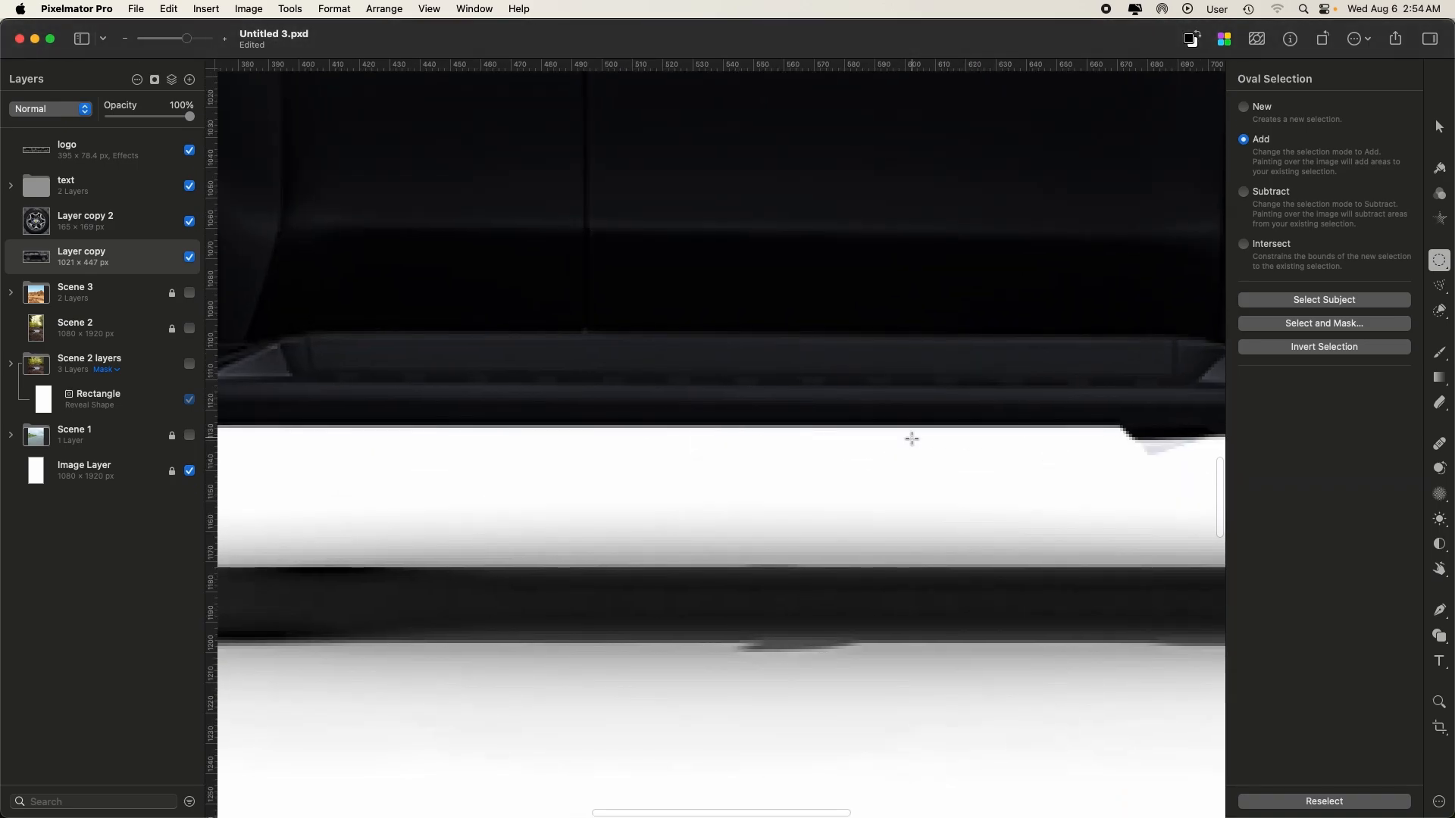
scroll(888, 444, right, 10)
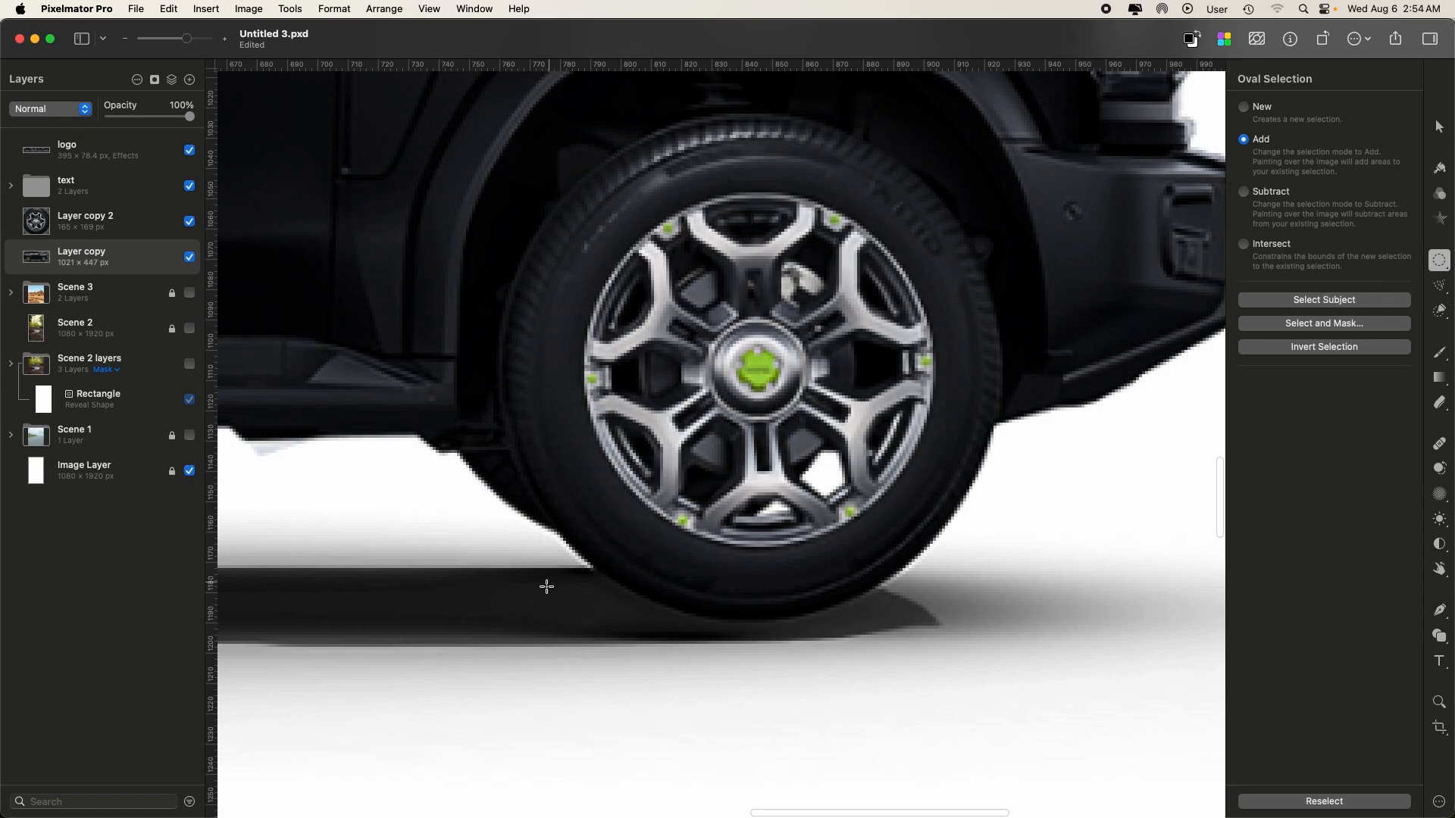
drag(528, 608, 1012, 99)
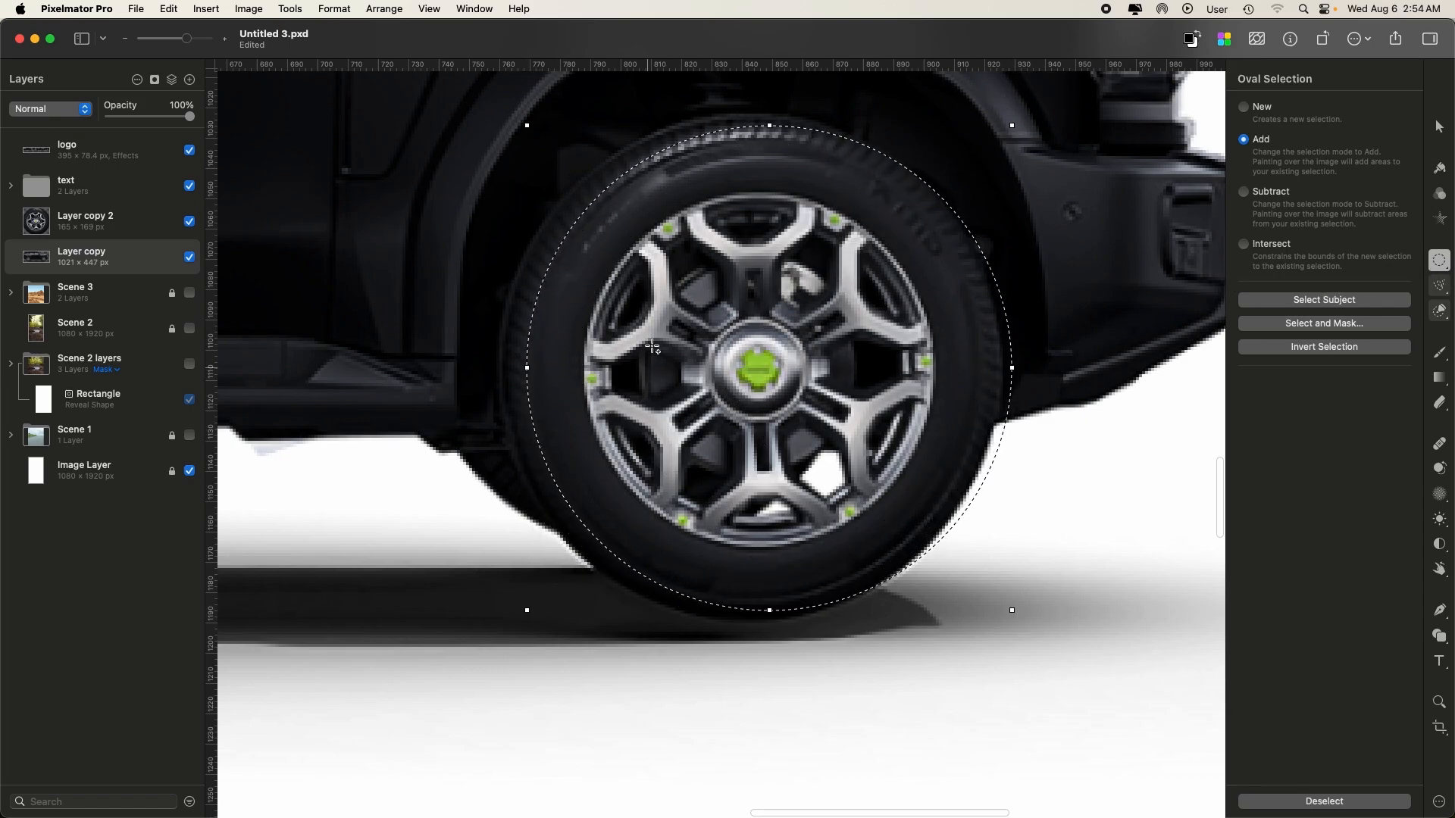
drag(769, 125, 769, 113)
drag(526, 368, 494, 368)
drag(751, 611, 752, 623)
drag(1014, 367, 1001, 370)
- Inspect the oval selection up close all around the front tyre and shift its right edge outward to include the full tread
key(super+equal)
key(super+equal)
scroll(1002, 371, down, 10)
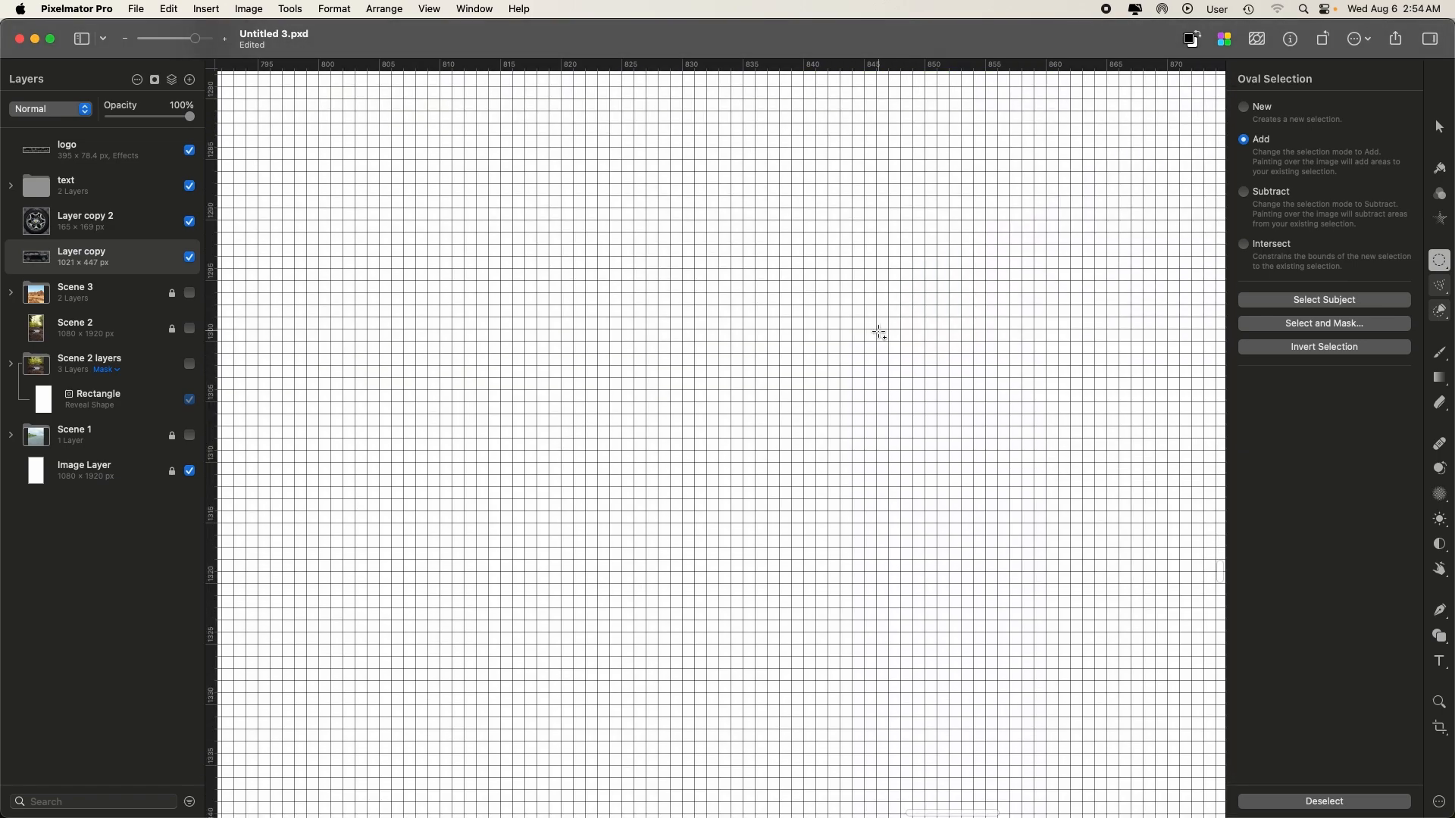
scroll(835, 388, right, 5)
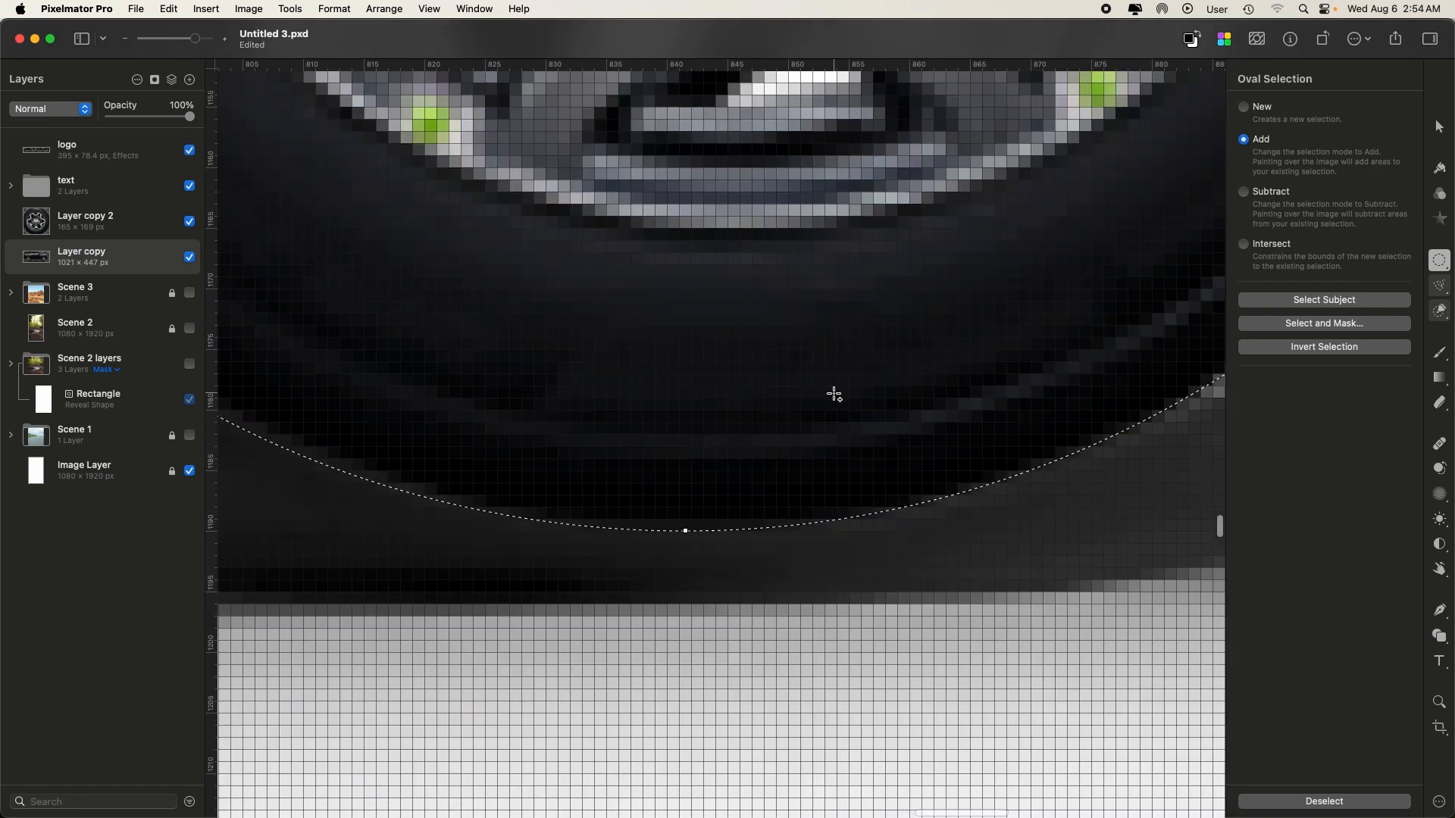
scroll(834, 394, up, 10)
scroll(829, 397, right, 3)
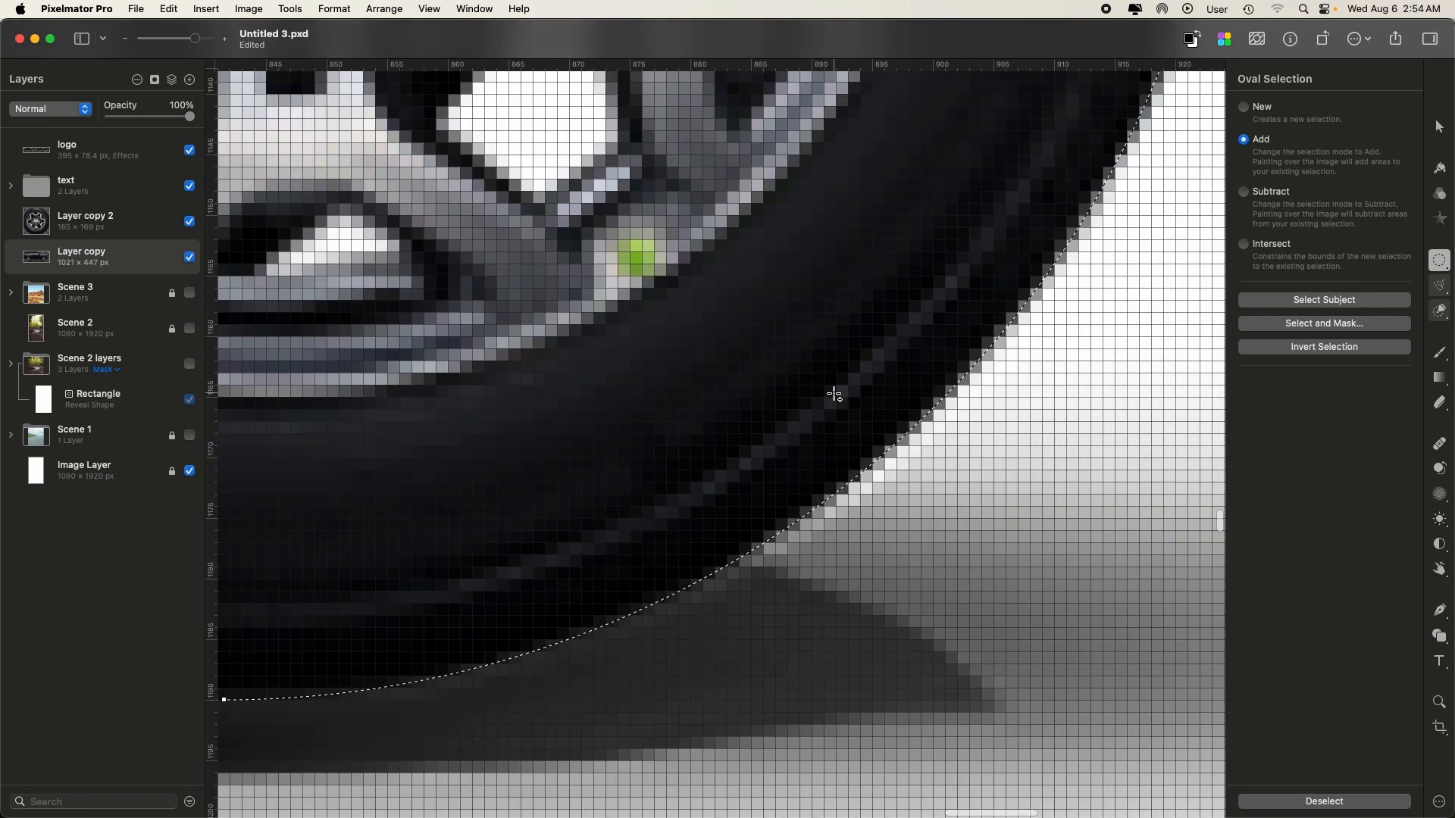
scroll(827, 399, up, 2)
scroll(826, 398, right, 2)
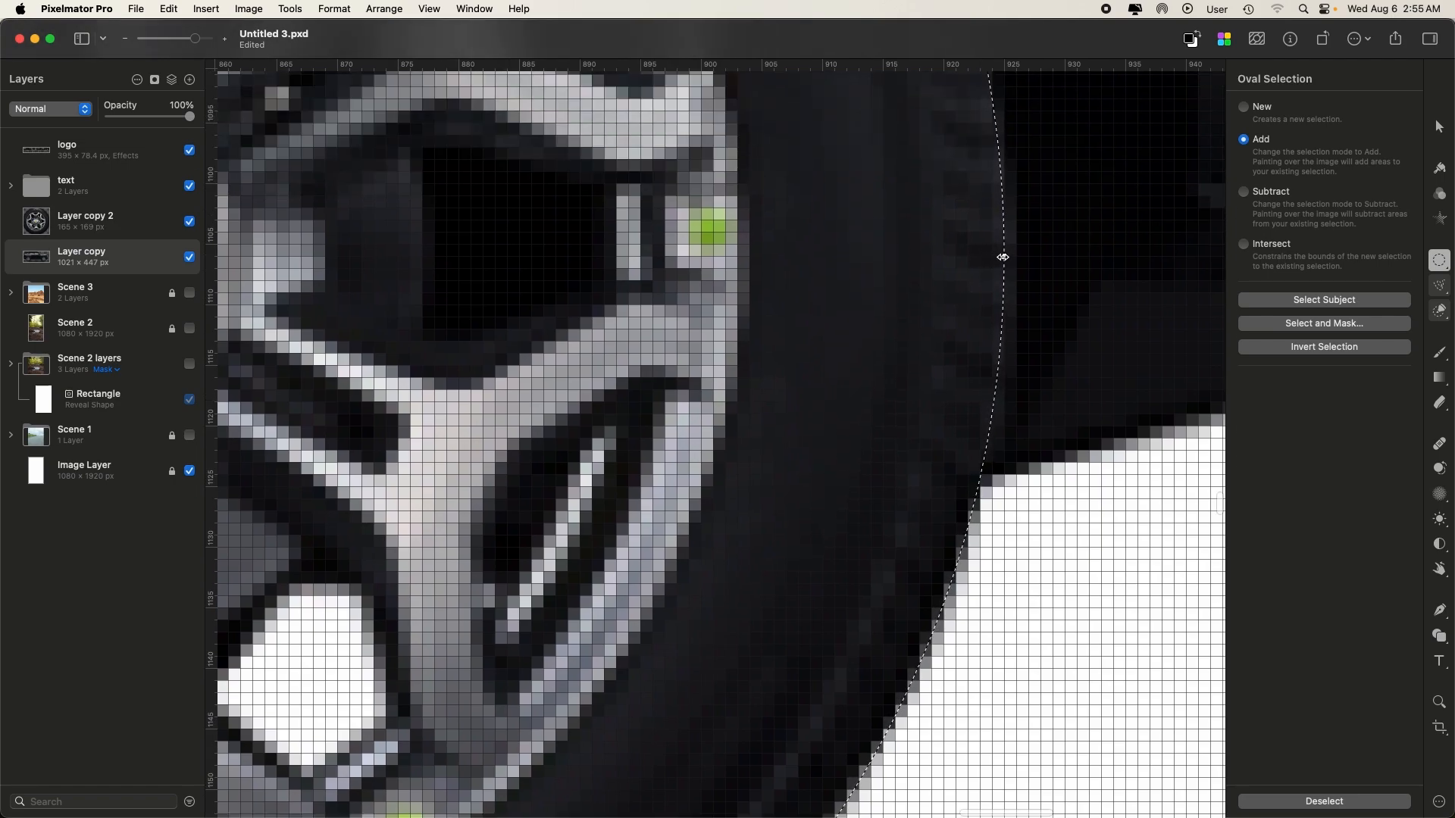
drag(1007, 256, 1049, 261)
scroll(903, 364, up, 15)
scroll(903, 364, left, 3)
scroll(894, 314, left, 15)
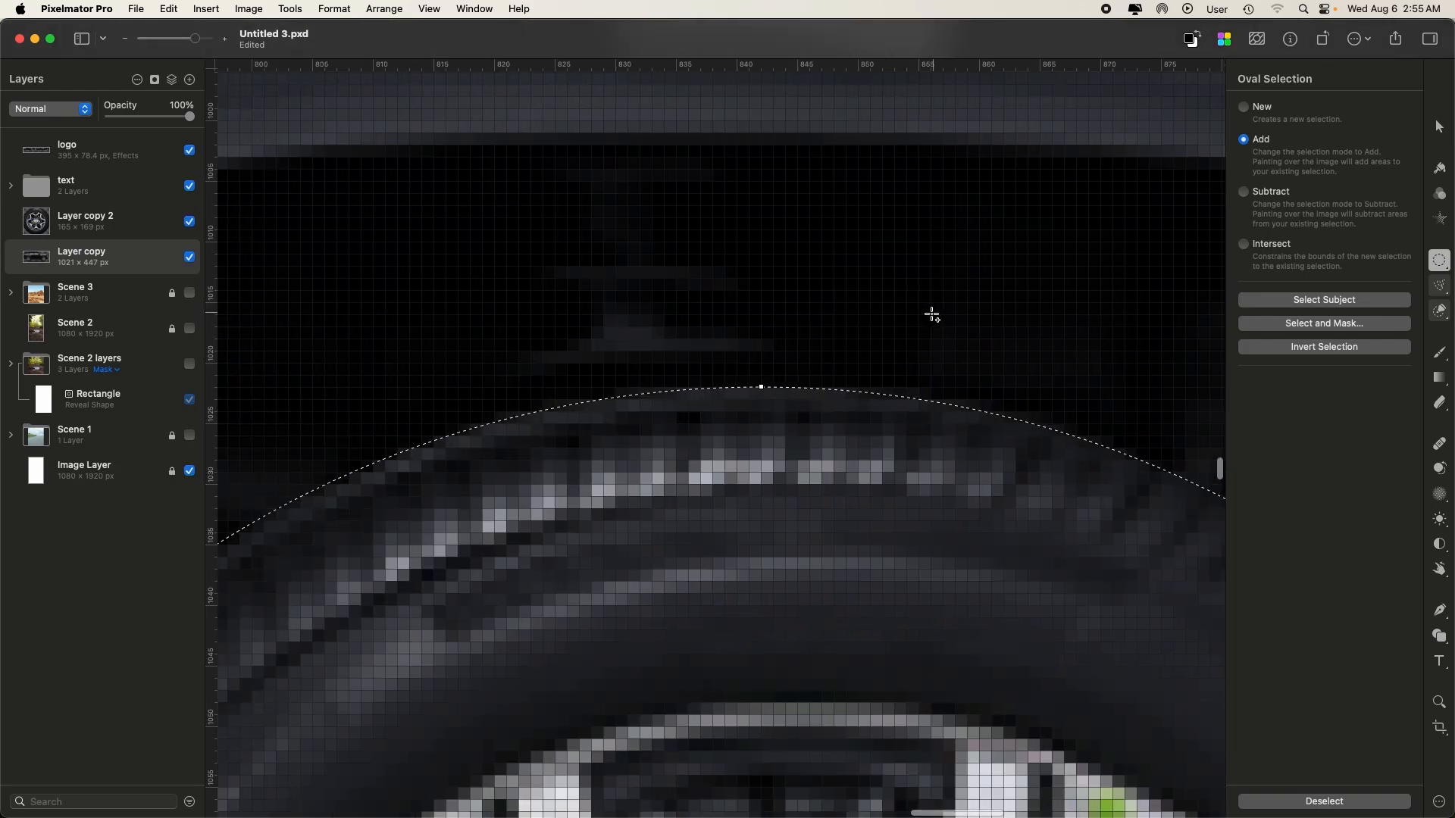
scroll(922, 316, down, 15)
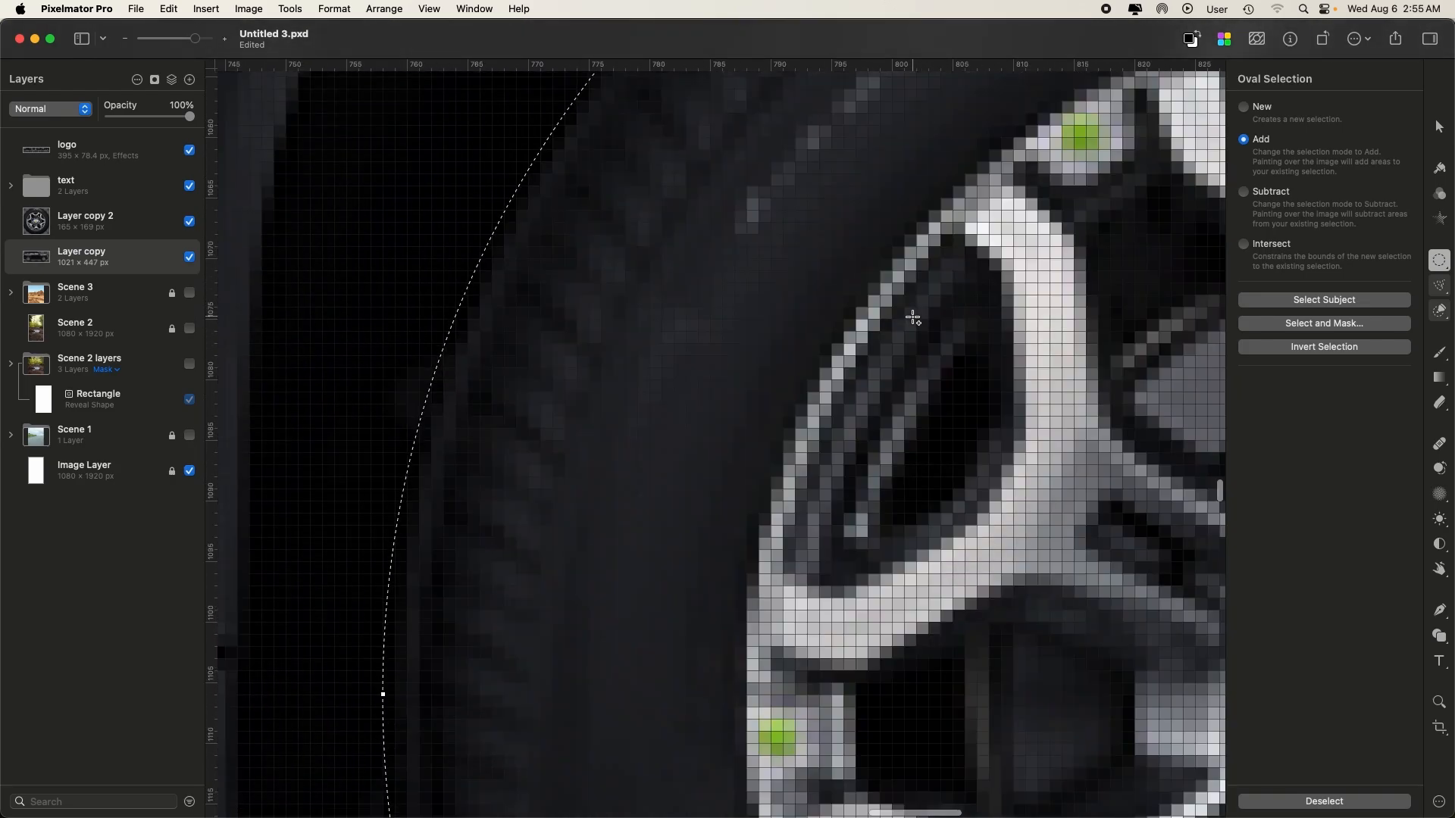
scroll(912, 316, down, 10)
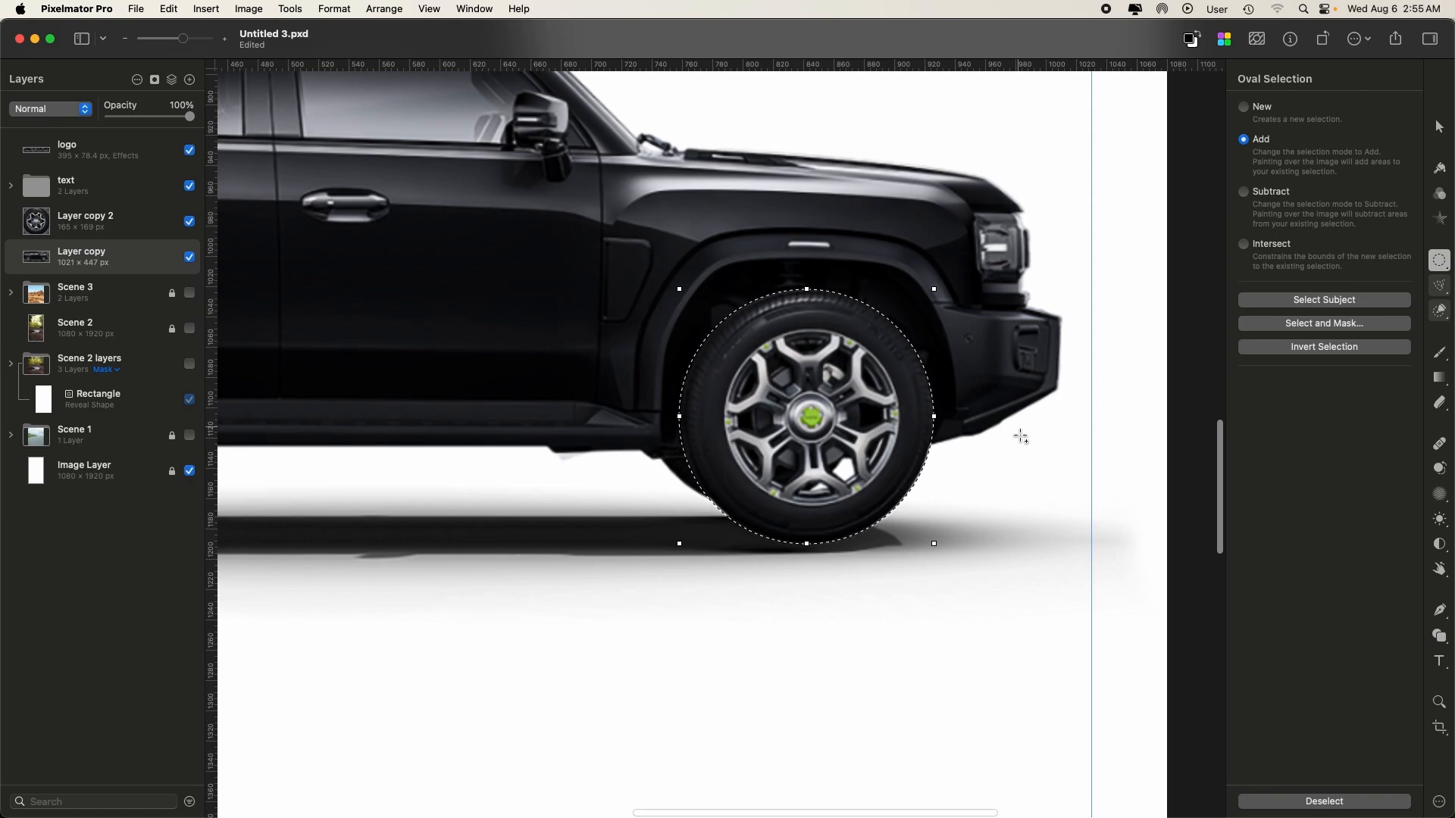
- Copy the selected front wheel onto its own layer, clear the selection, and name the new layer "front tire"
key(cmd+j)
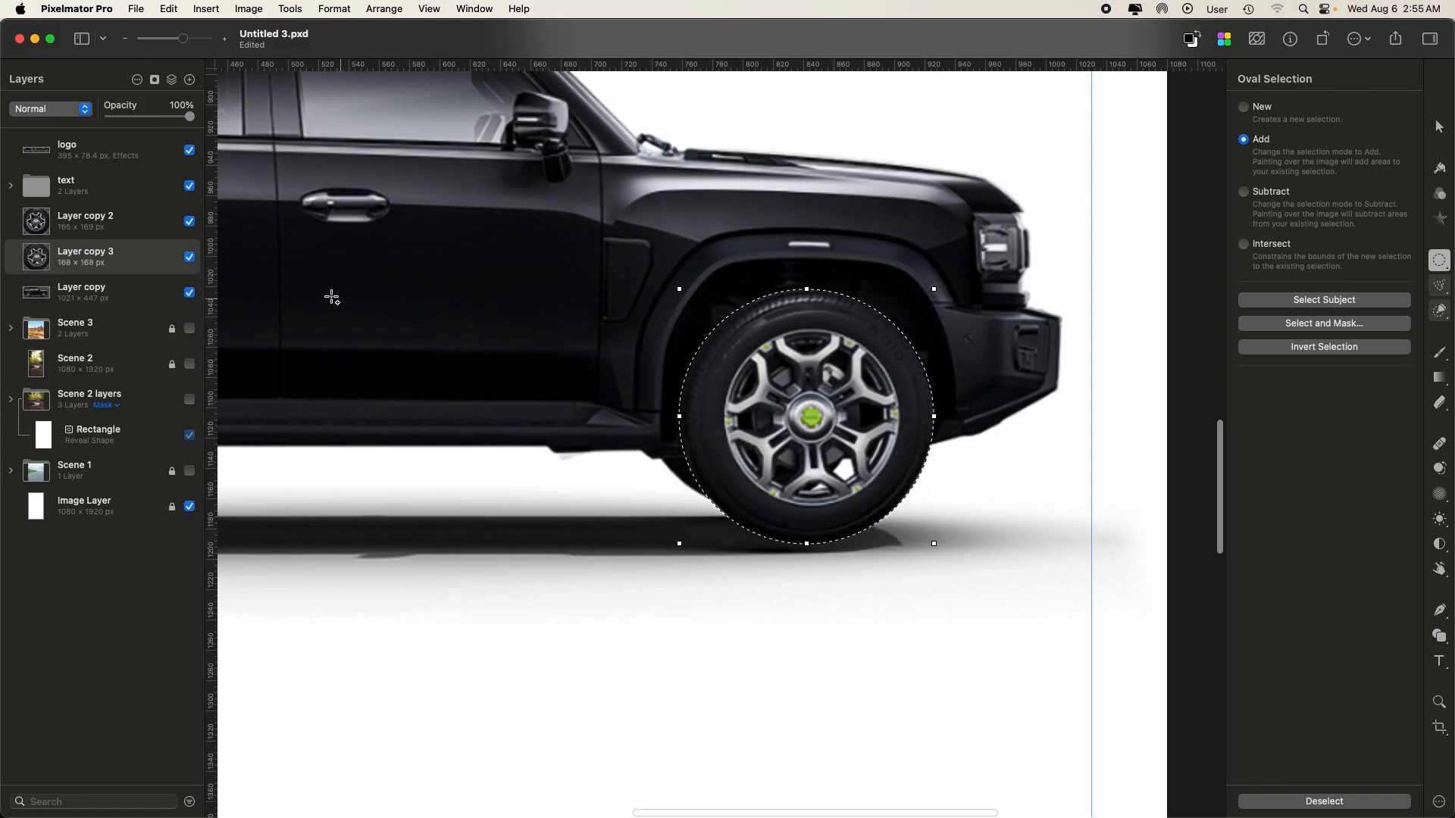
key(cmd+d)
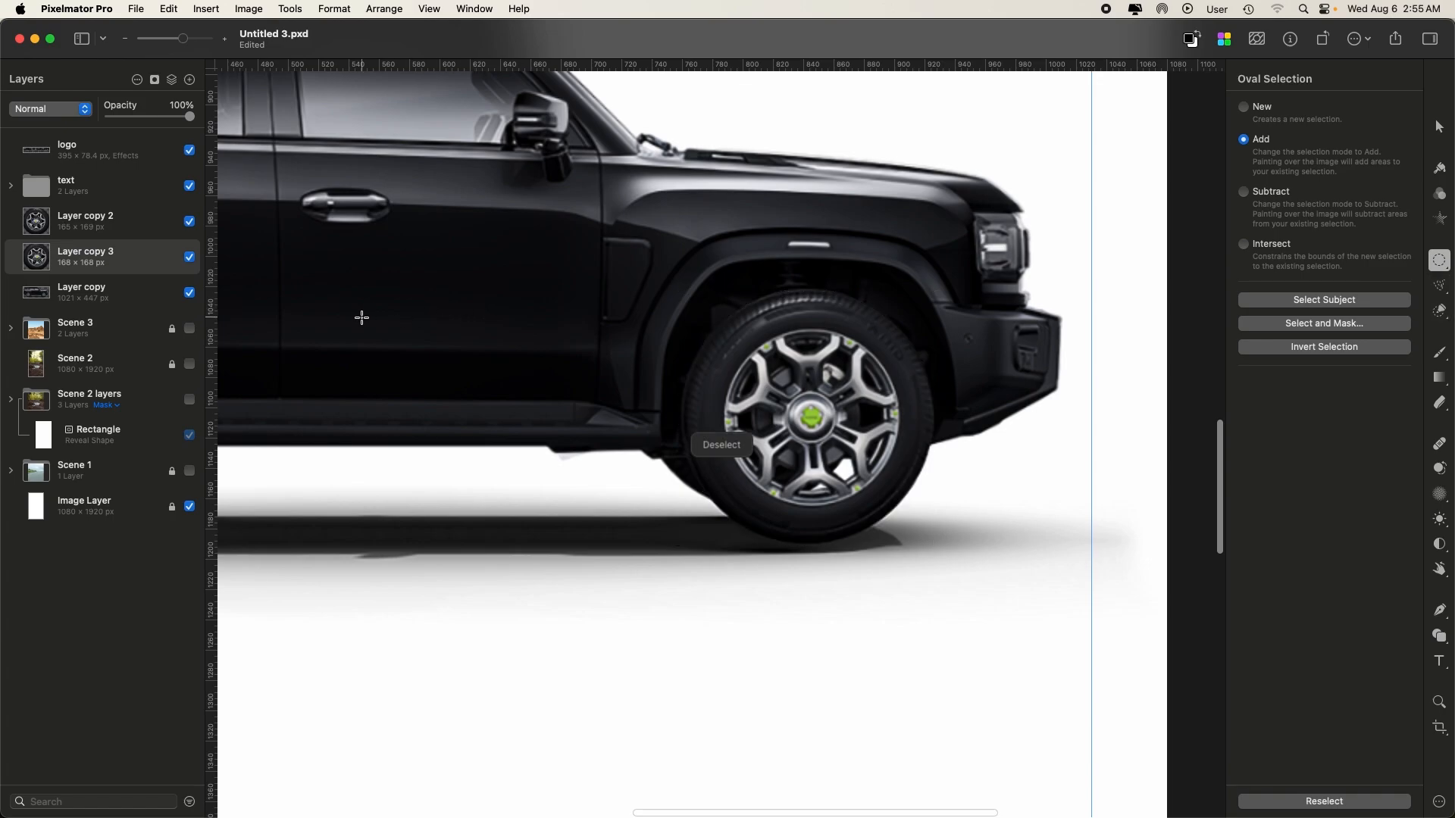
double_click(92, 253)
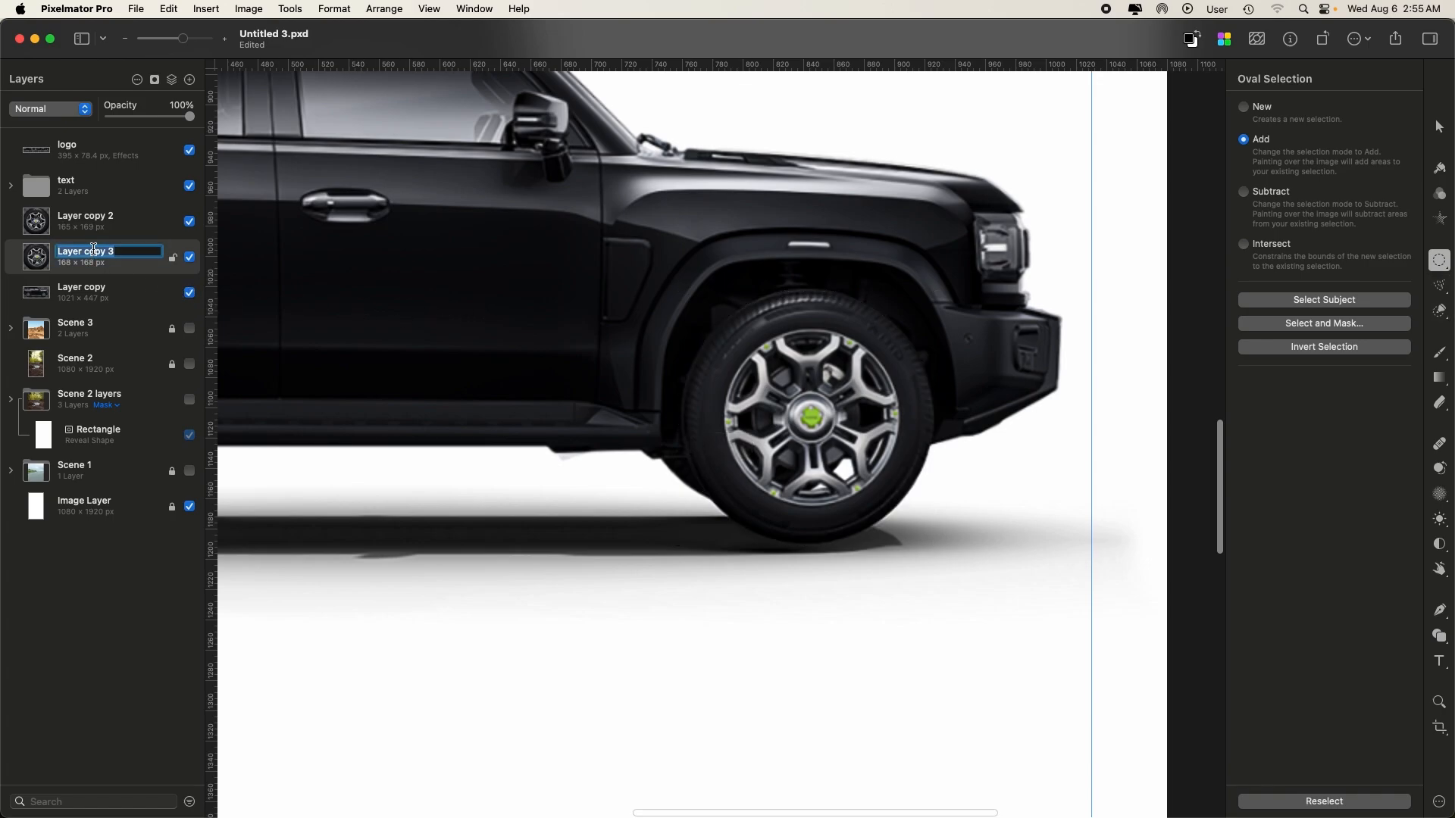
text(front tire)
key(Return)
- Rename the rear wheel's layer as "back tire"
scroll(244, 283, left, 7)
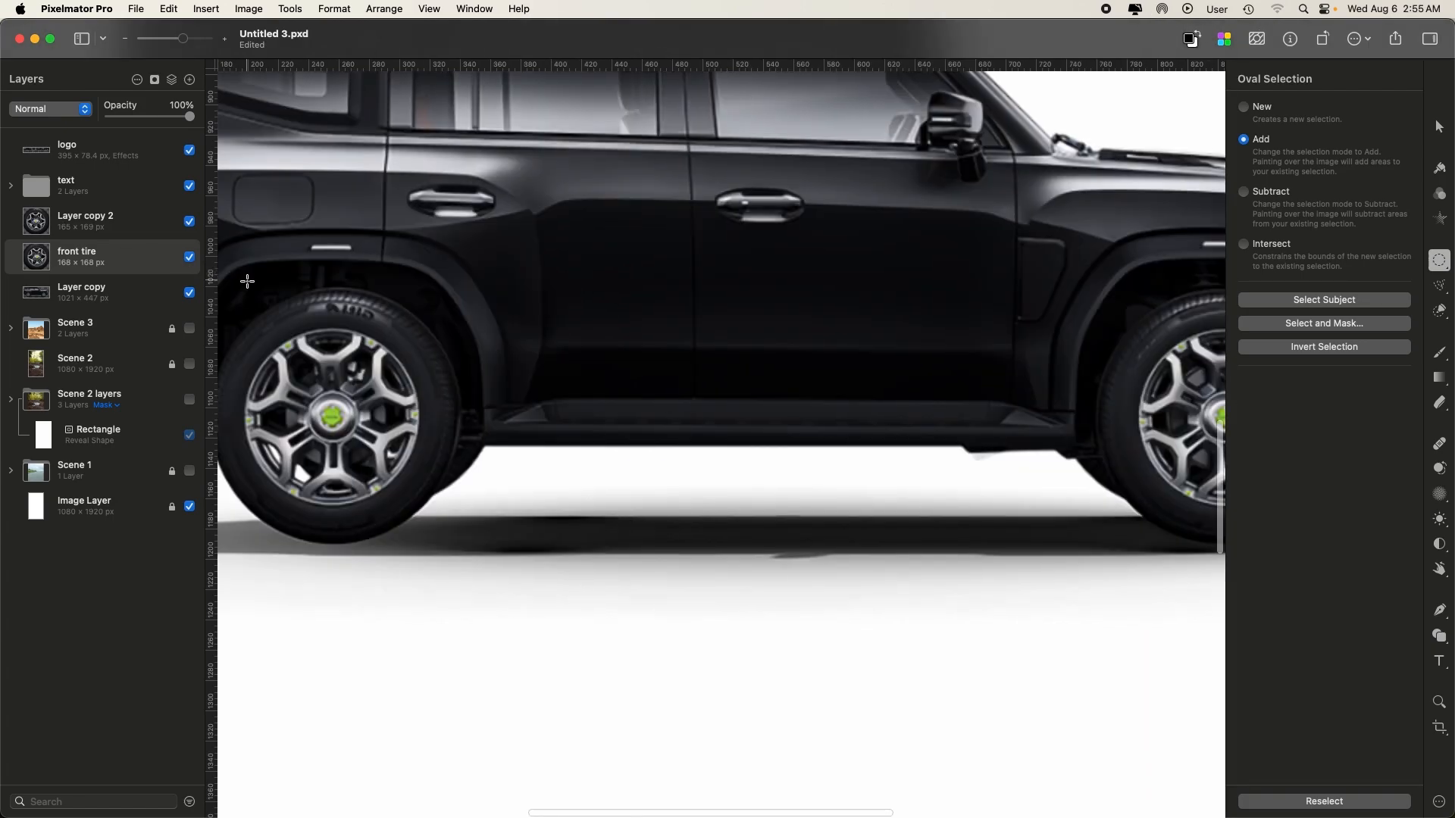
double_click(93, 219)
text(back tire)
key(Return)
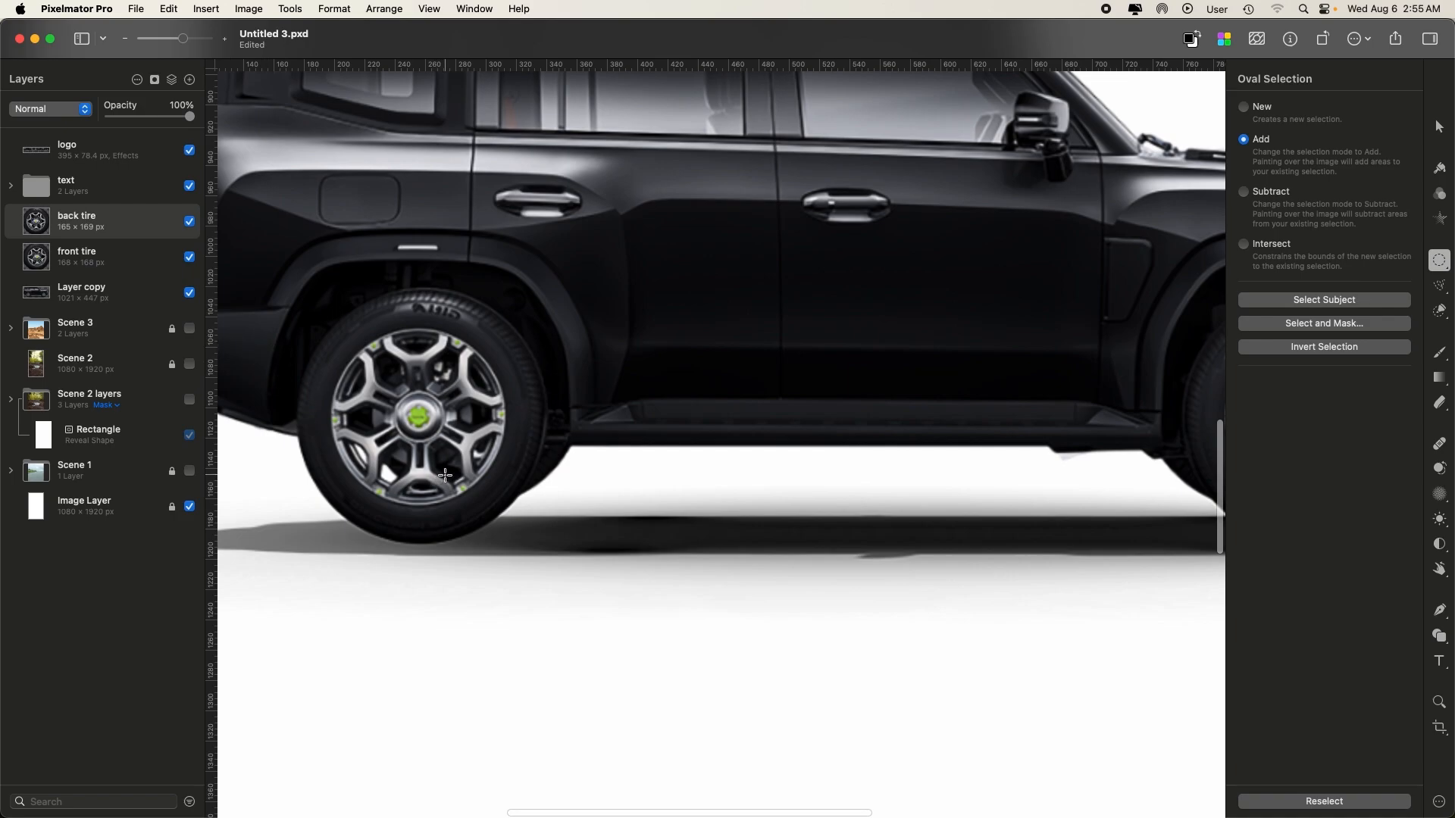
- Check both separated wheels by repeatedly hiding and showing the car layer beneath them
key(super+minus)
key(super+minus)
key(super+minus)
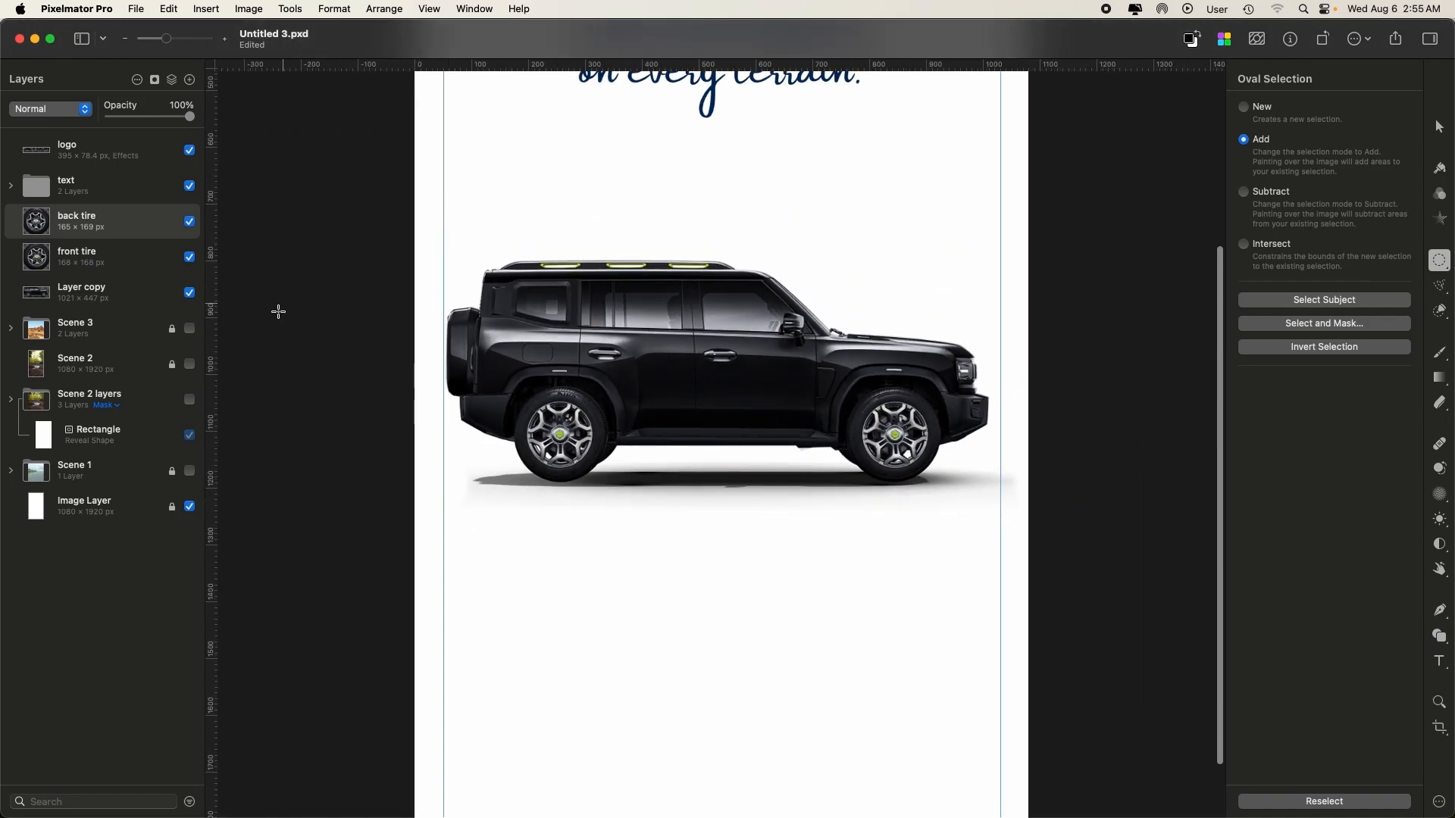
click(190, 294)
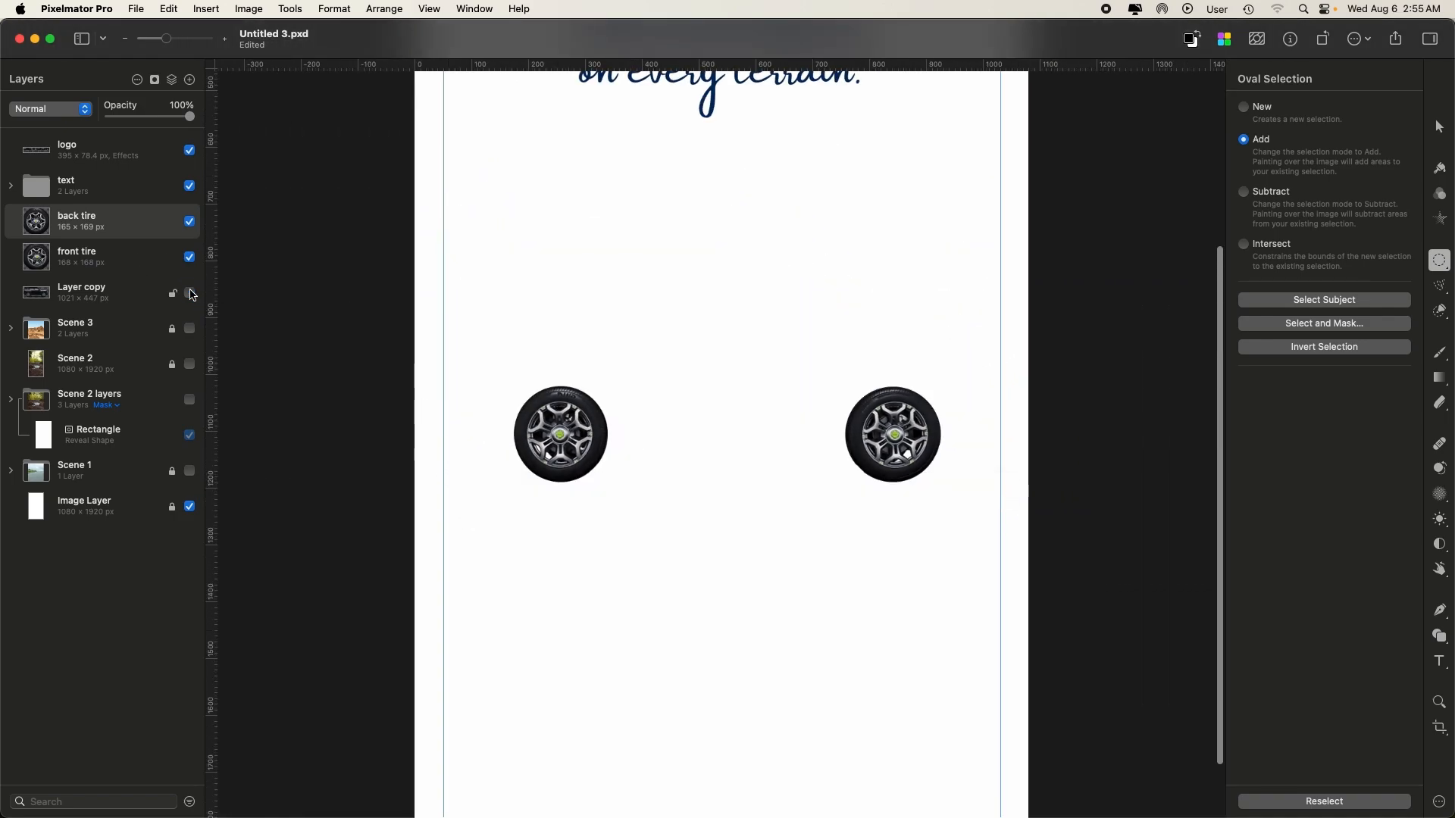
click(190, 294)
click(190, 294)
click(190, 294)
click(190, 294)
click(190, 294)
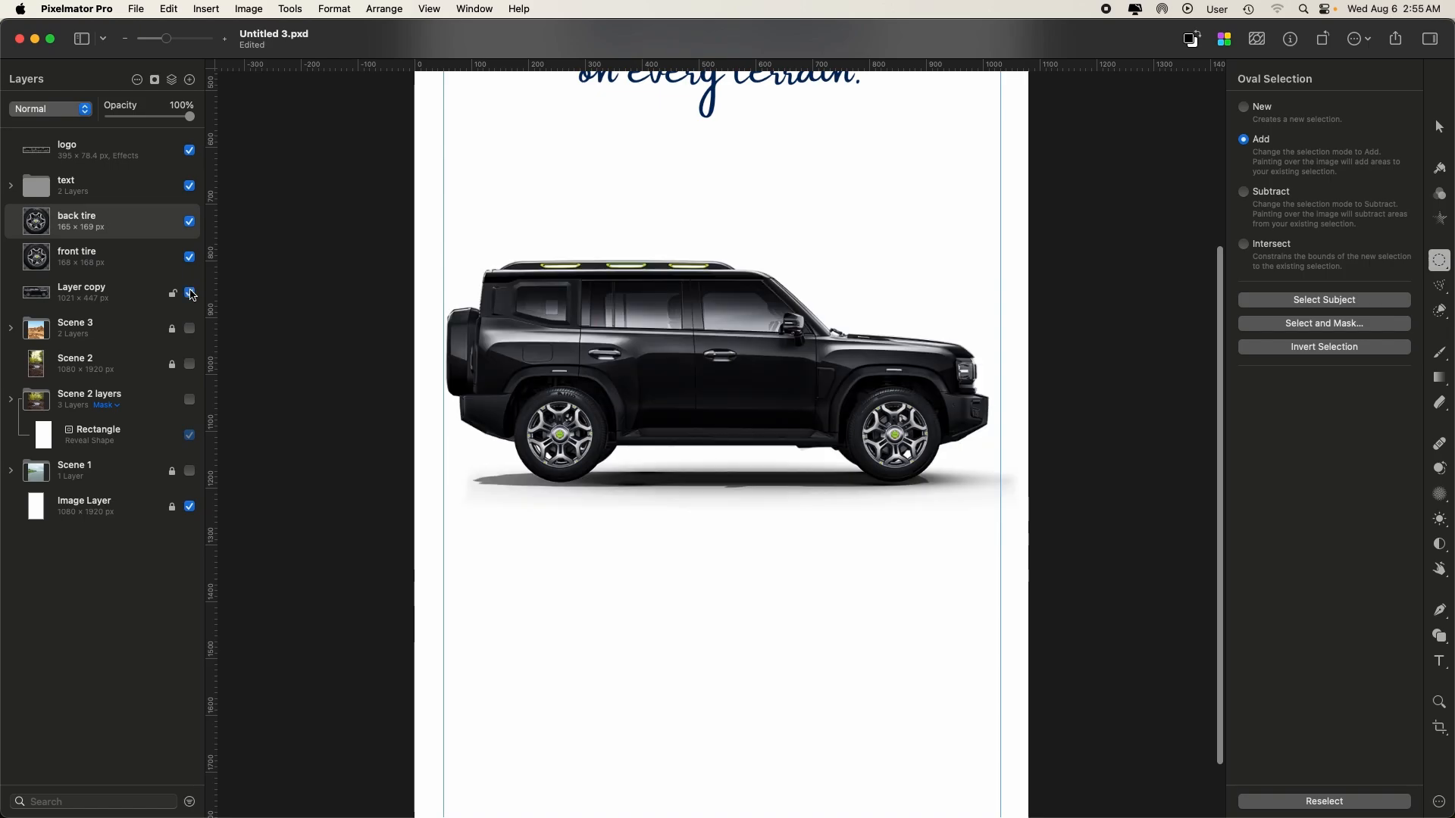
- Group the front tire and back tire layers and name the group "tires"
shift+click(98, 258)
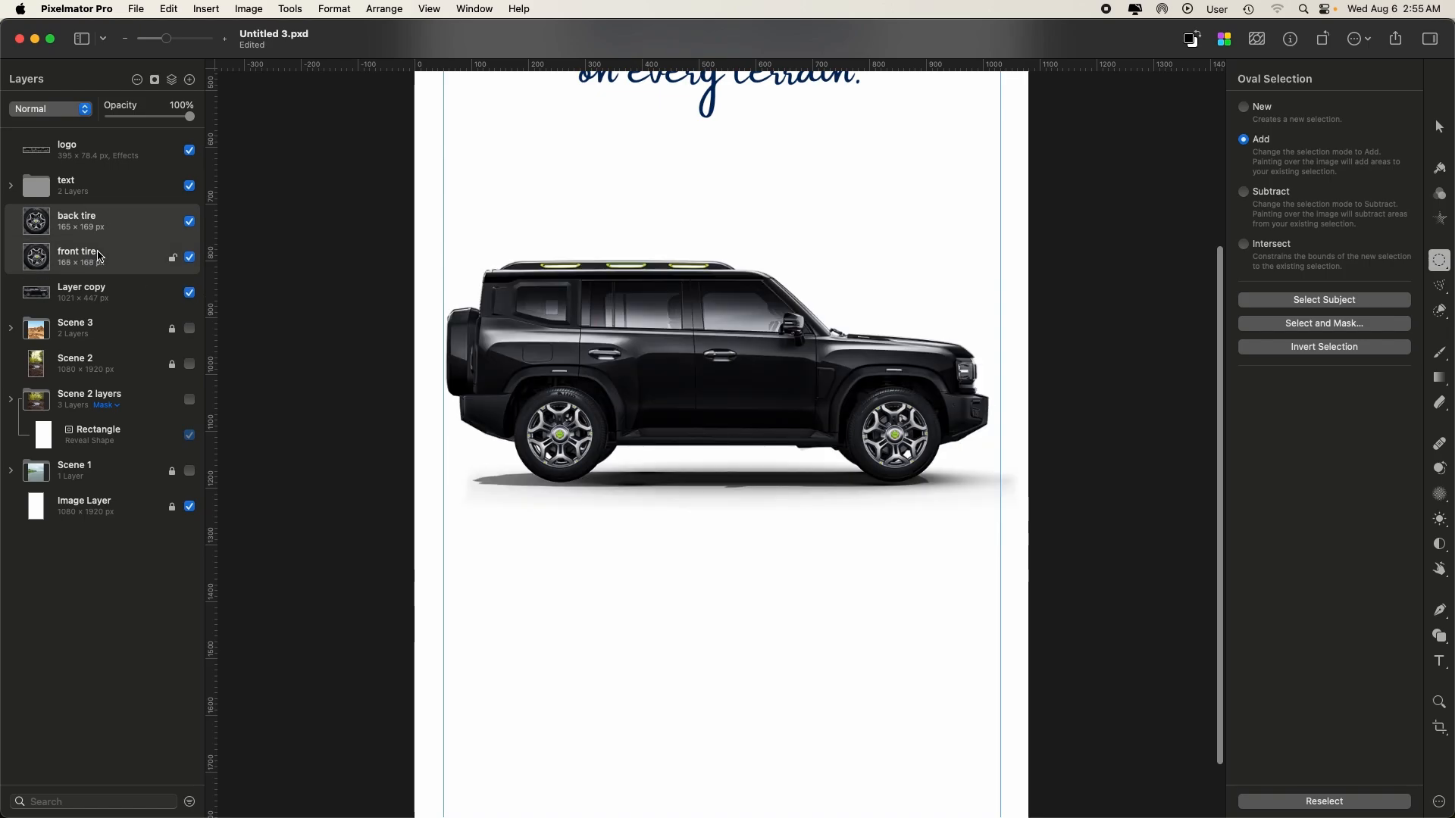
key(super+g)
double_click(80, 221)
text(t)
key(Return)
- Make Scene 1, Scene 2 layers, Scene 2 and Scene 3 visible one after another to view each background behind the car
click(132, 431)
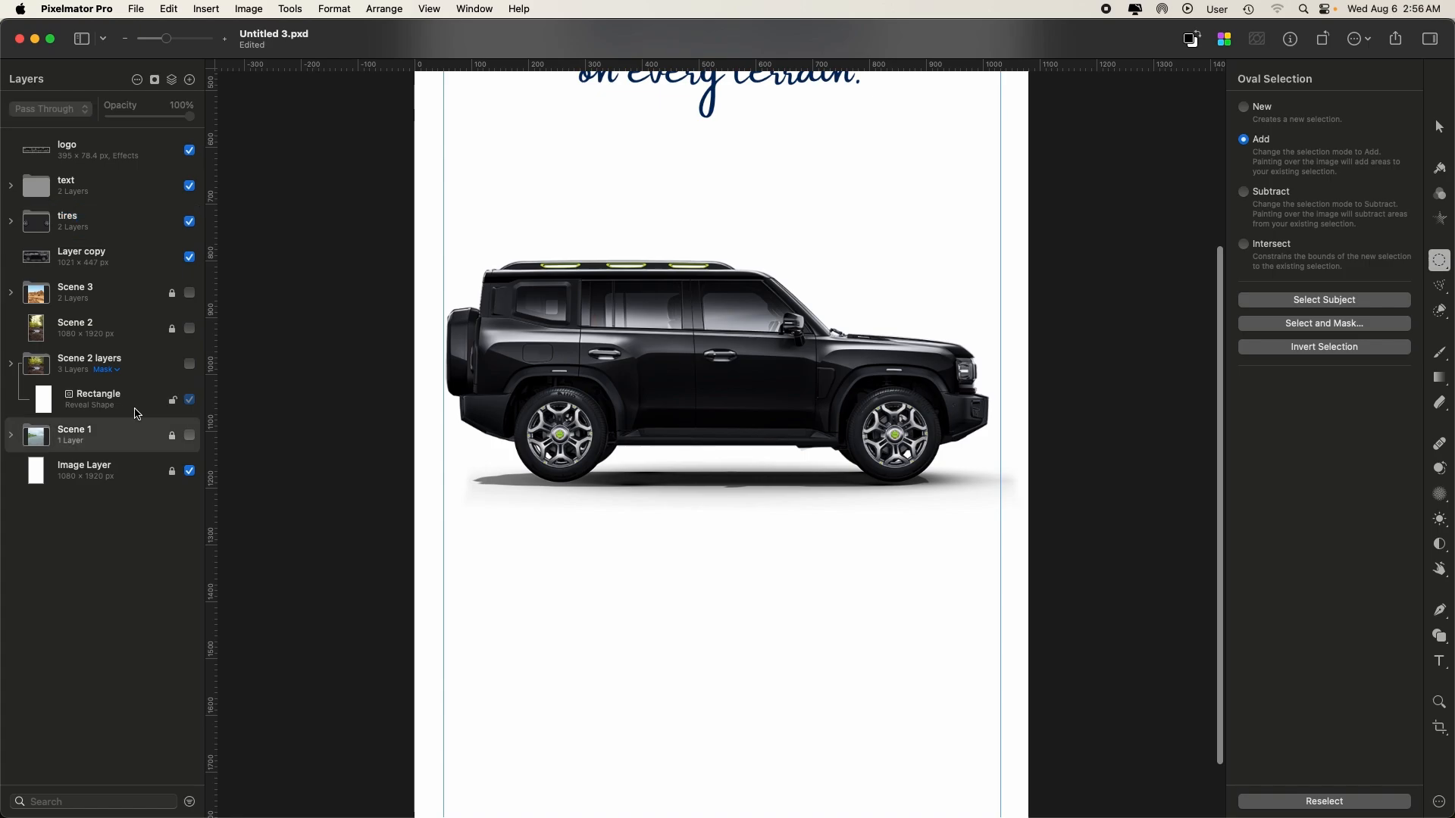
click(189, 436)
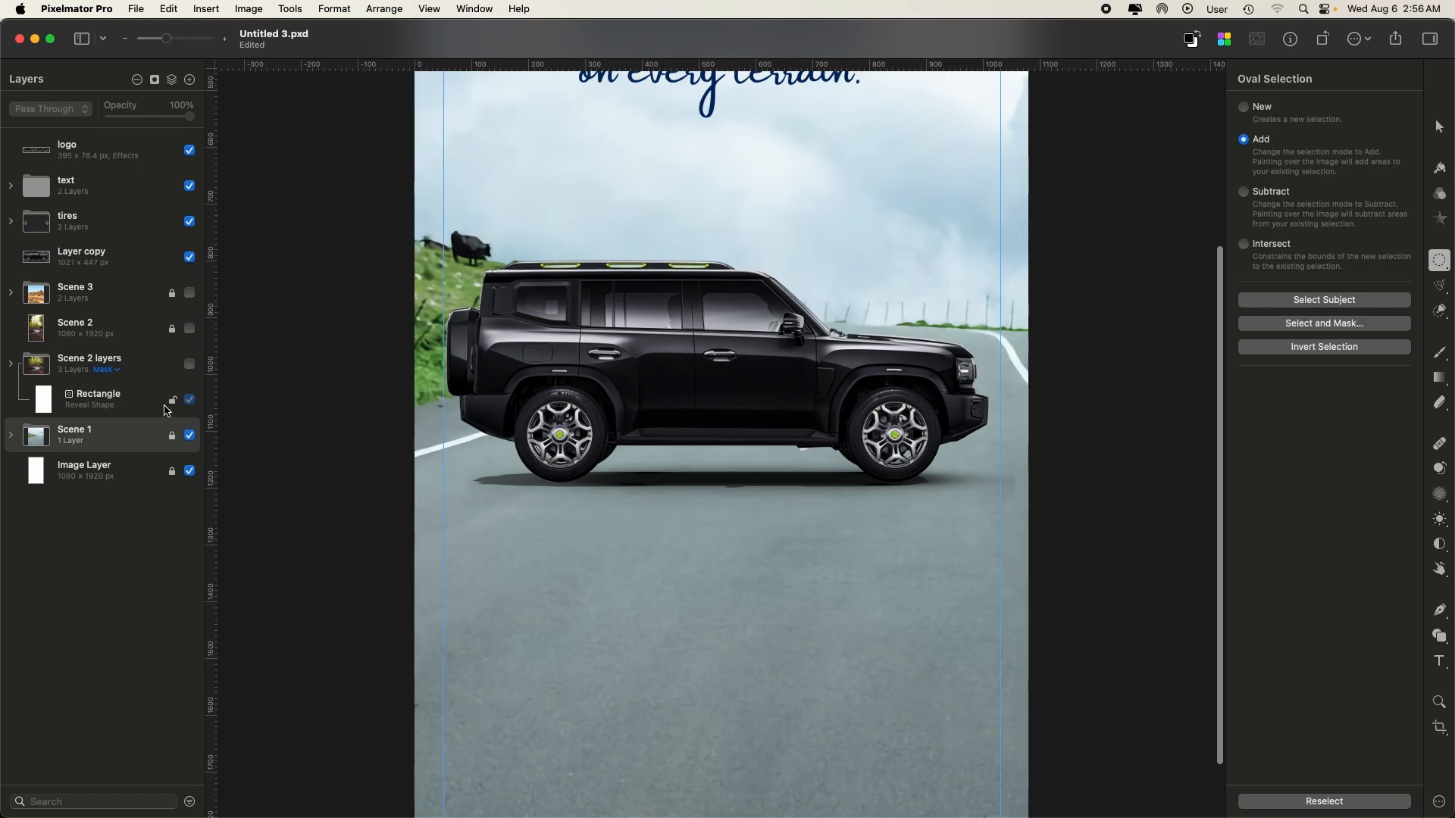
key(super+minus)
key(super+minus)
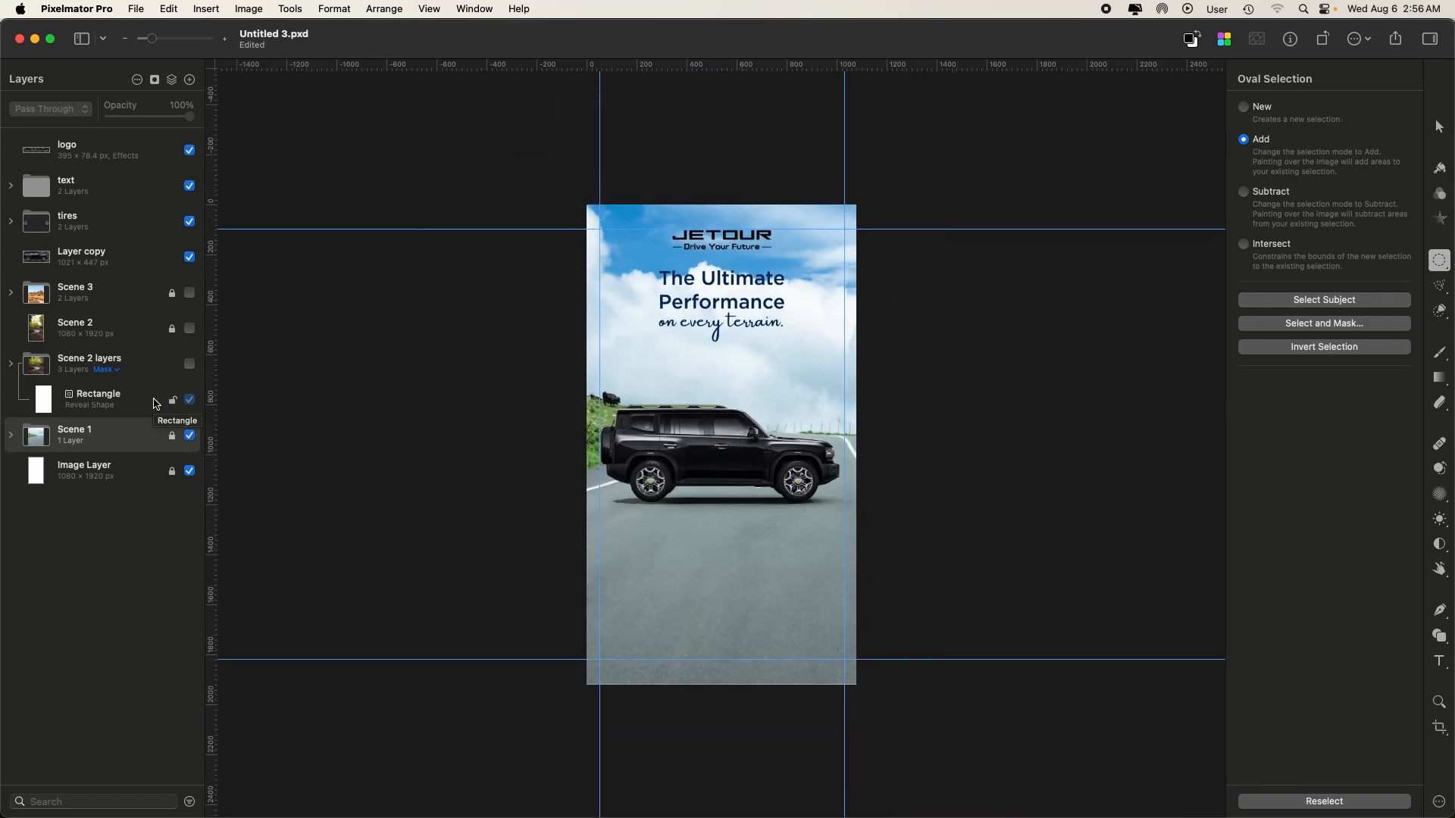
click(189, 364)
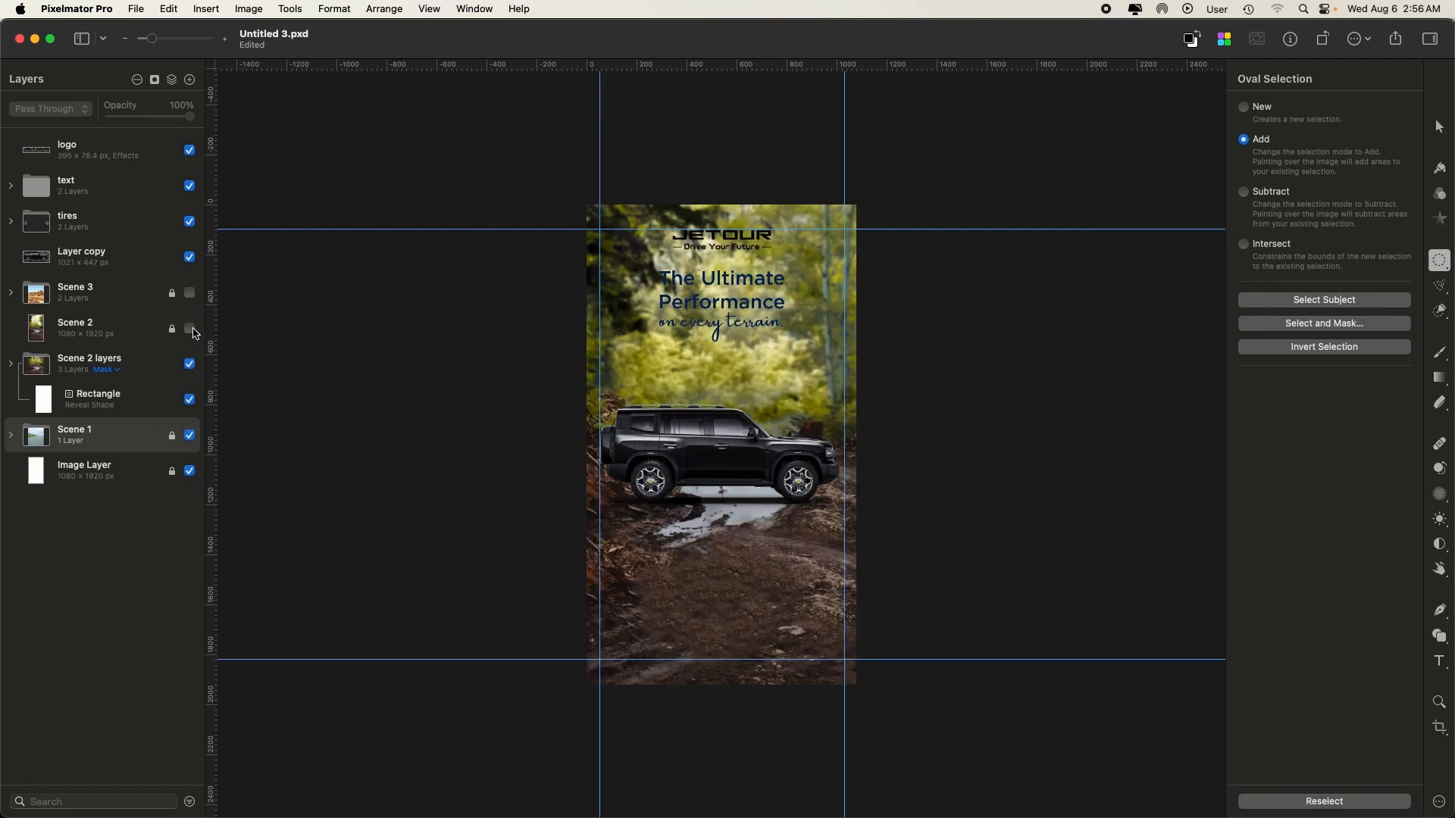
click(190, 329)
click(190, 293)
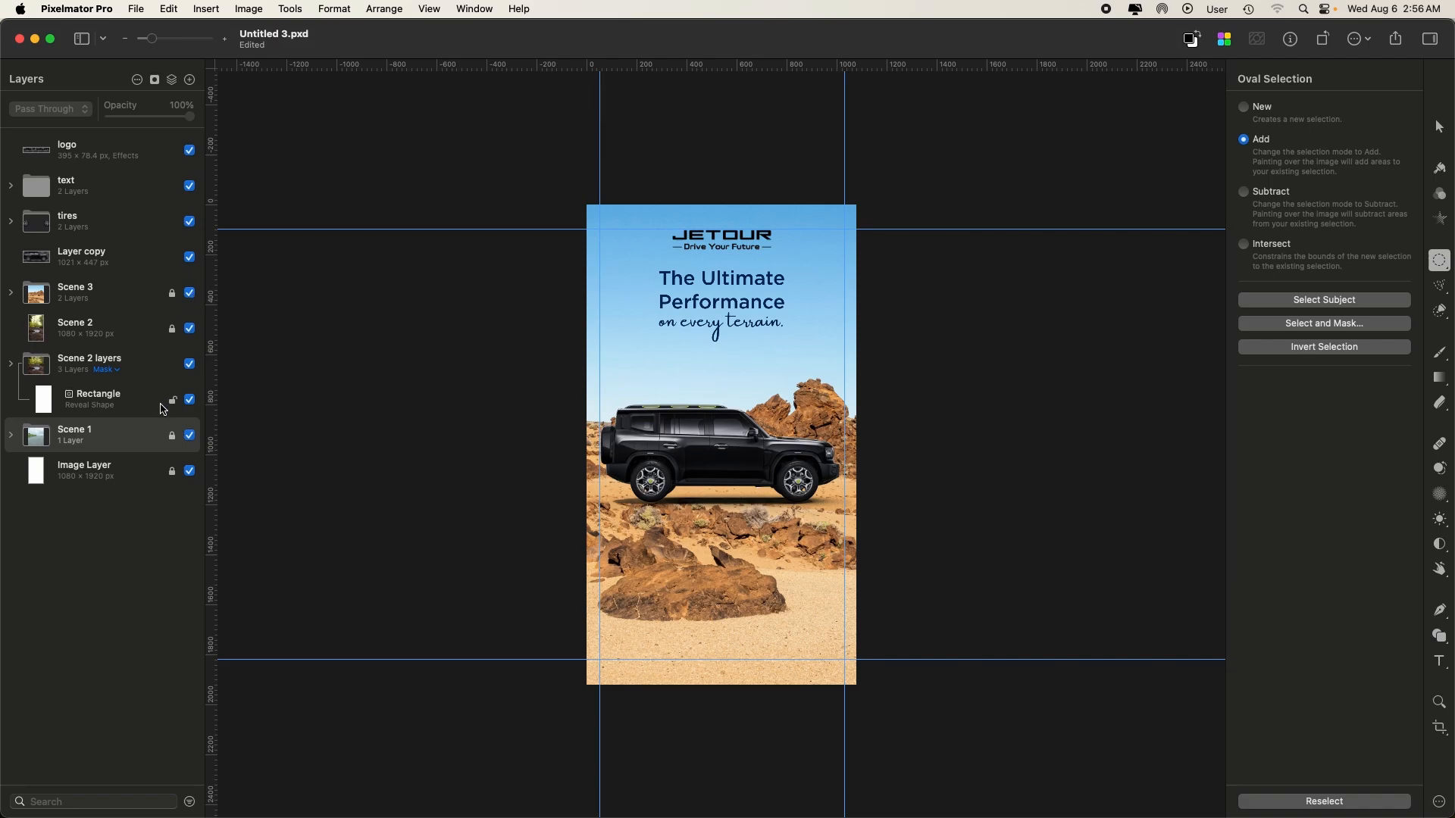
- Delete the Scene 2 layers group and unlock the Scene 1 group
click(89, 363)
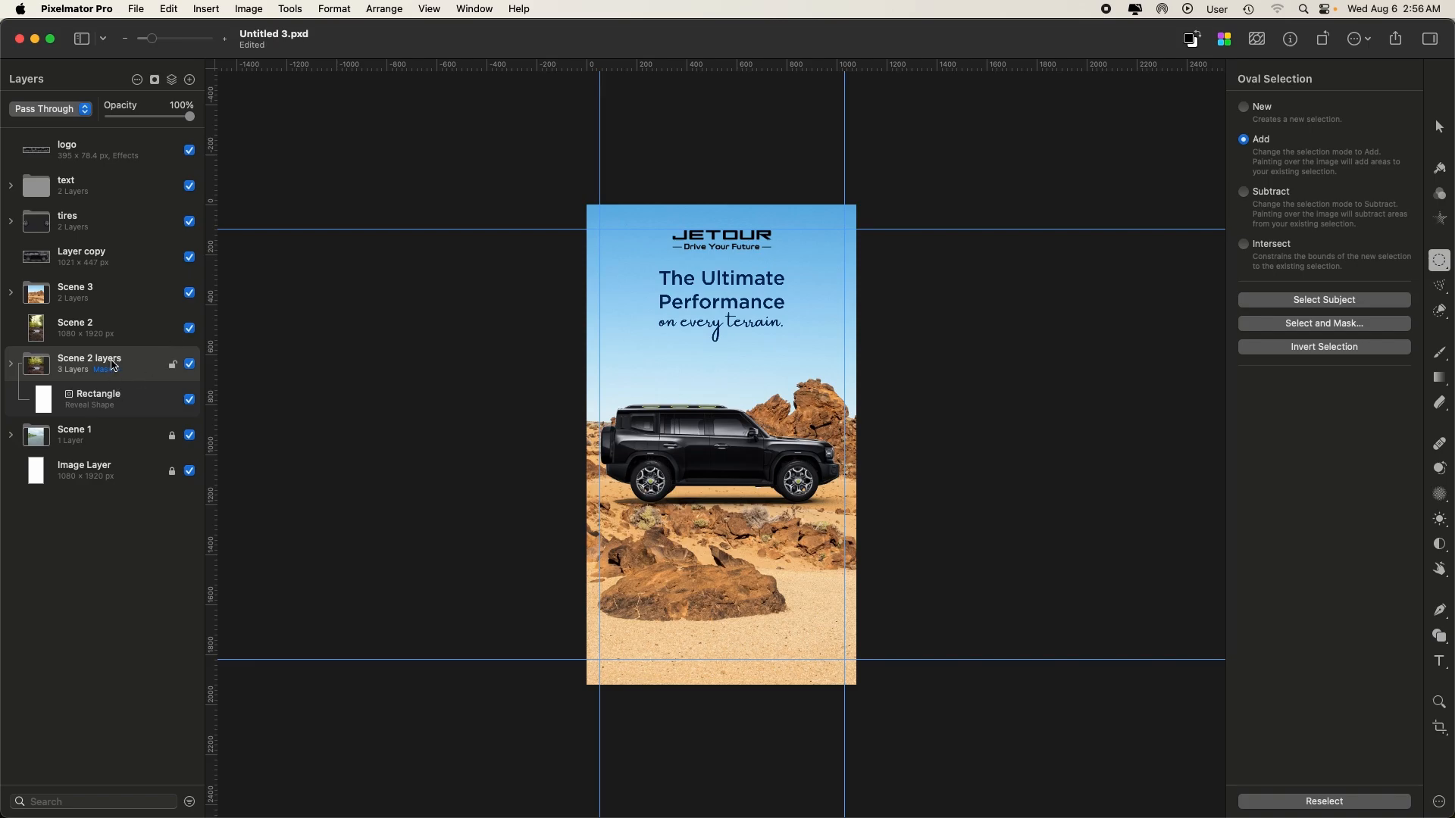
key(BackSpace)
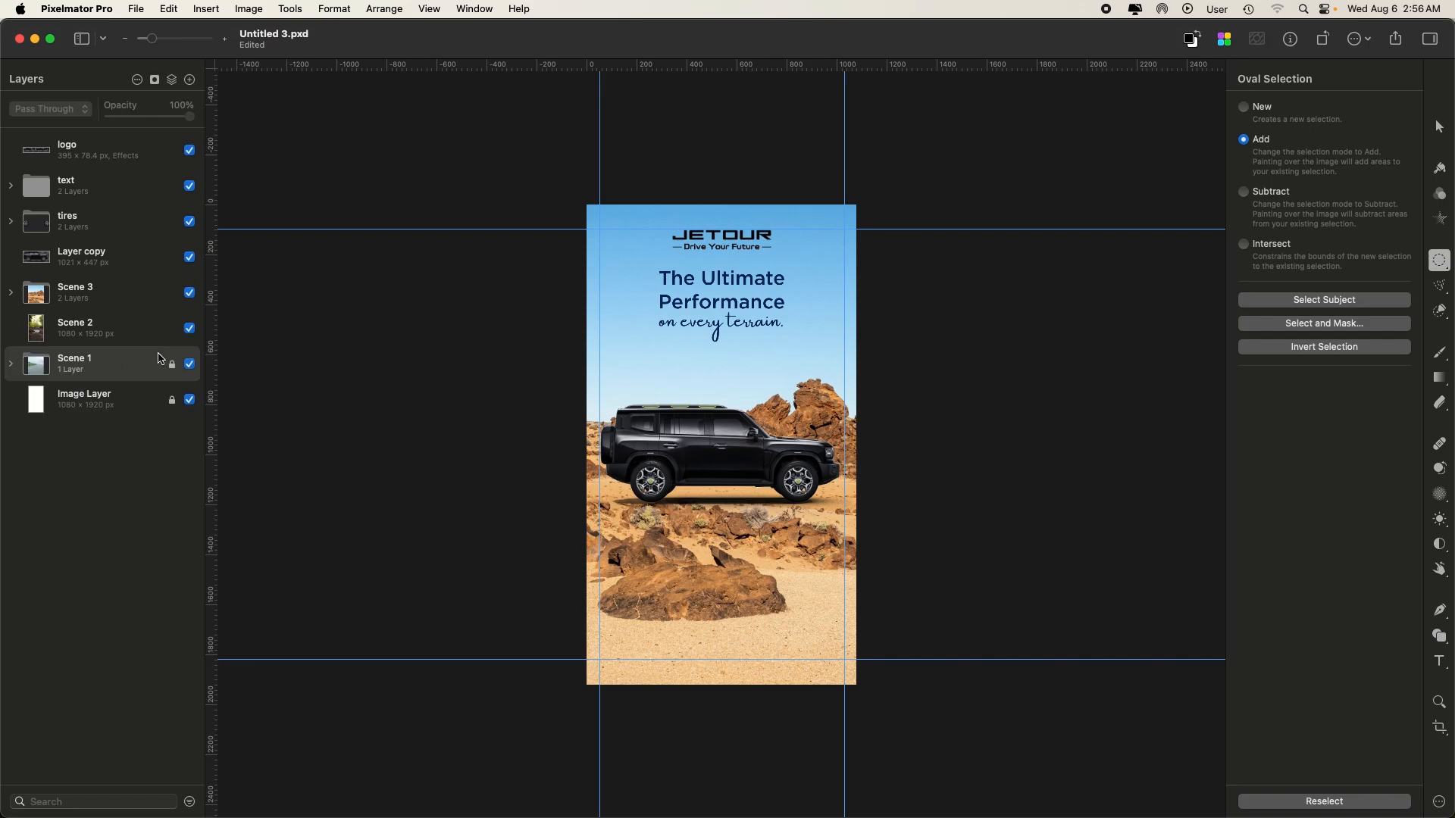
click(173, 365)
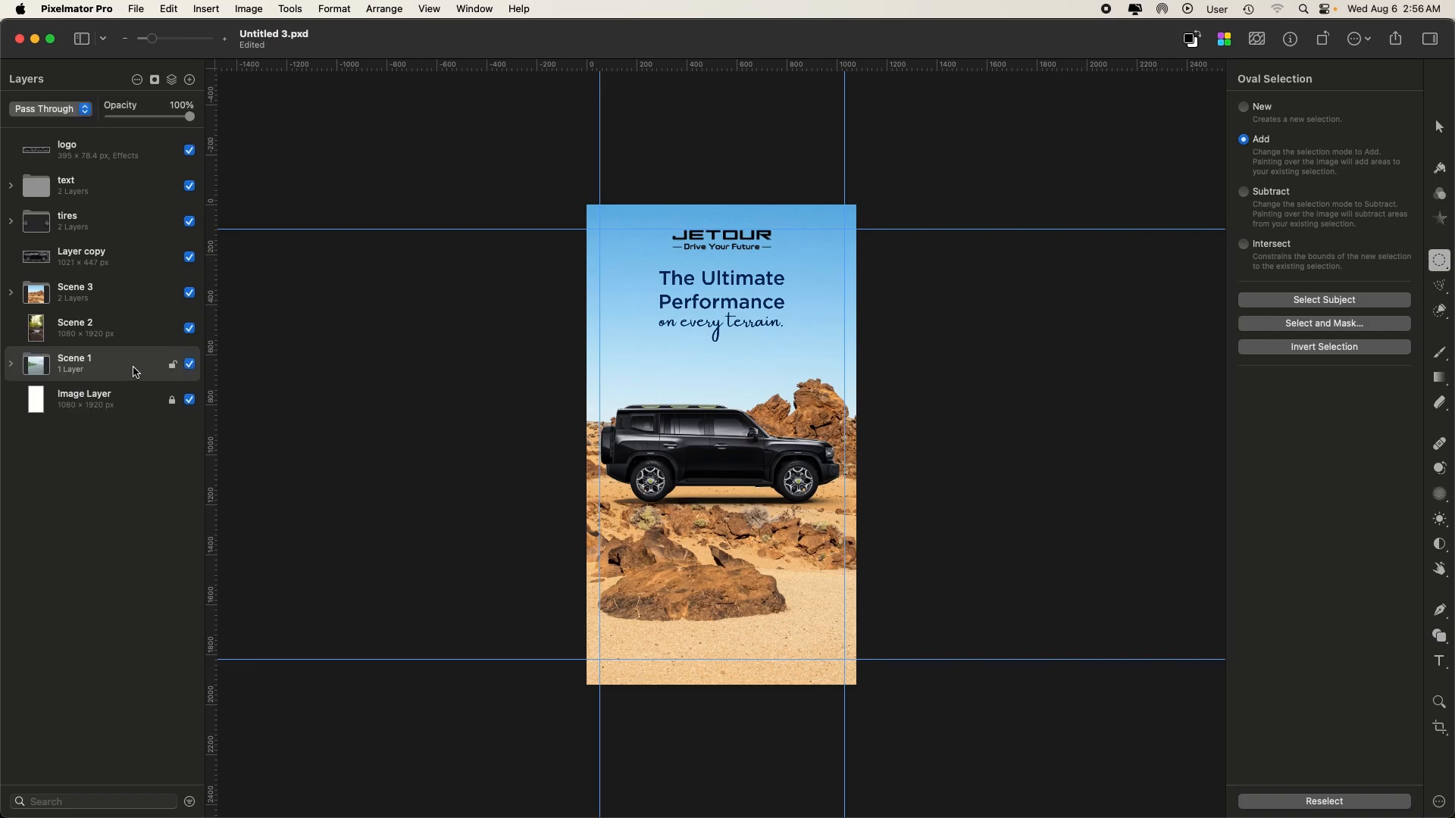
- Hide Scene 3 and Scene 2, and merge the Scene 1 group with its masked contents into a single layer
click(190, 293)
click(190, 329)
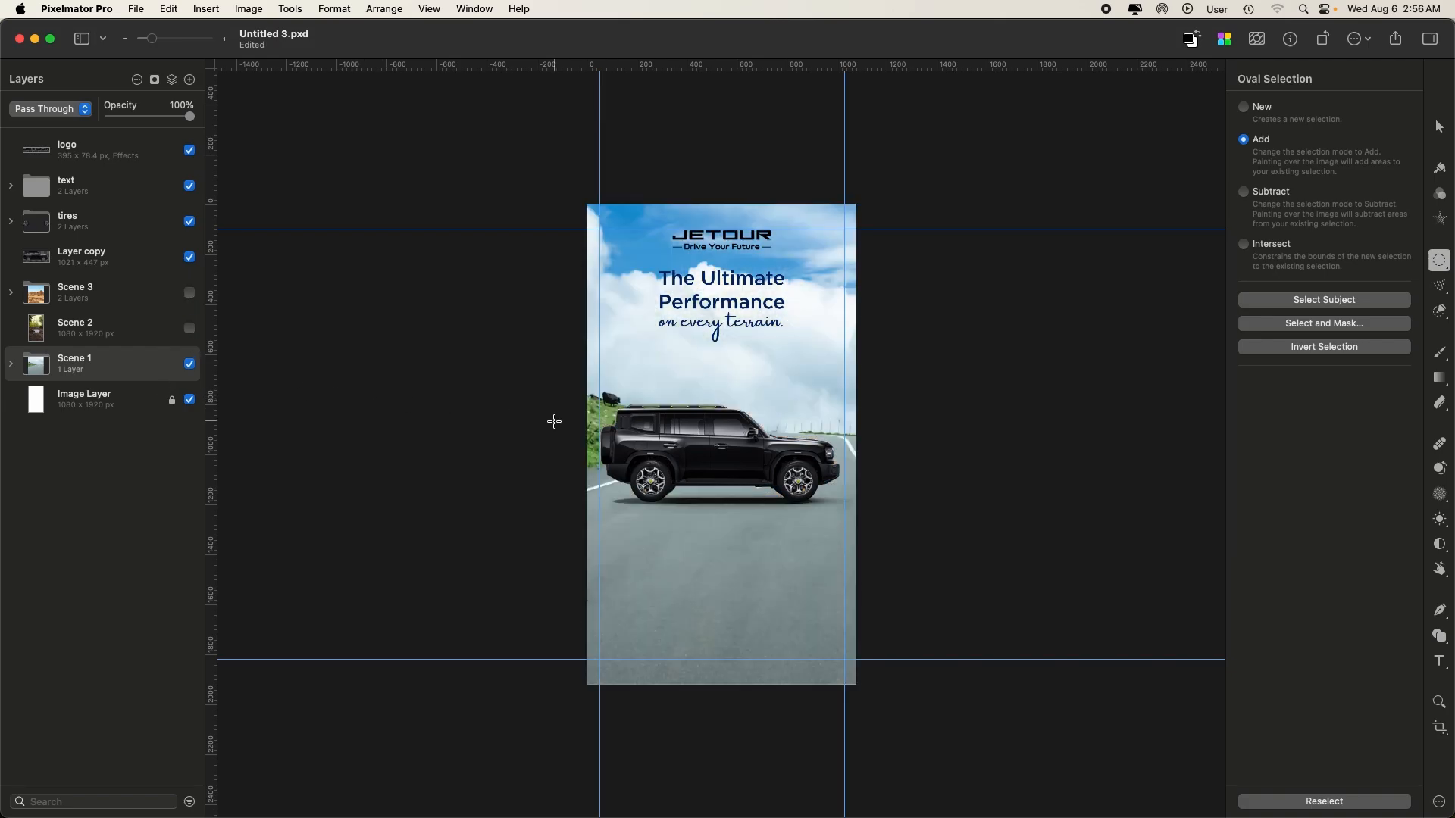
key(v)
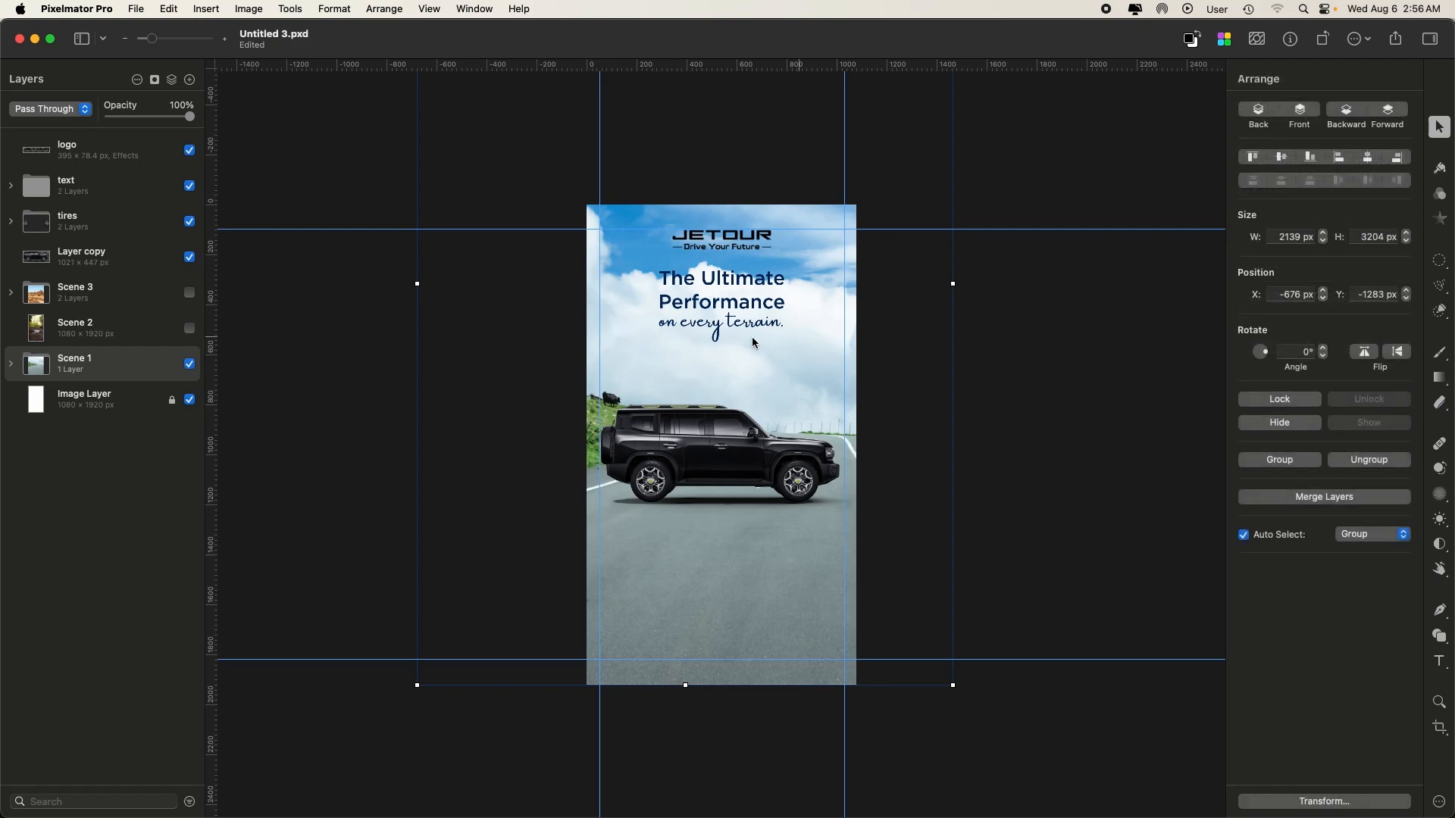
click(11, 365)
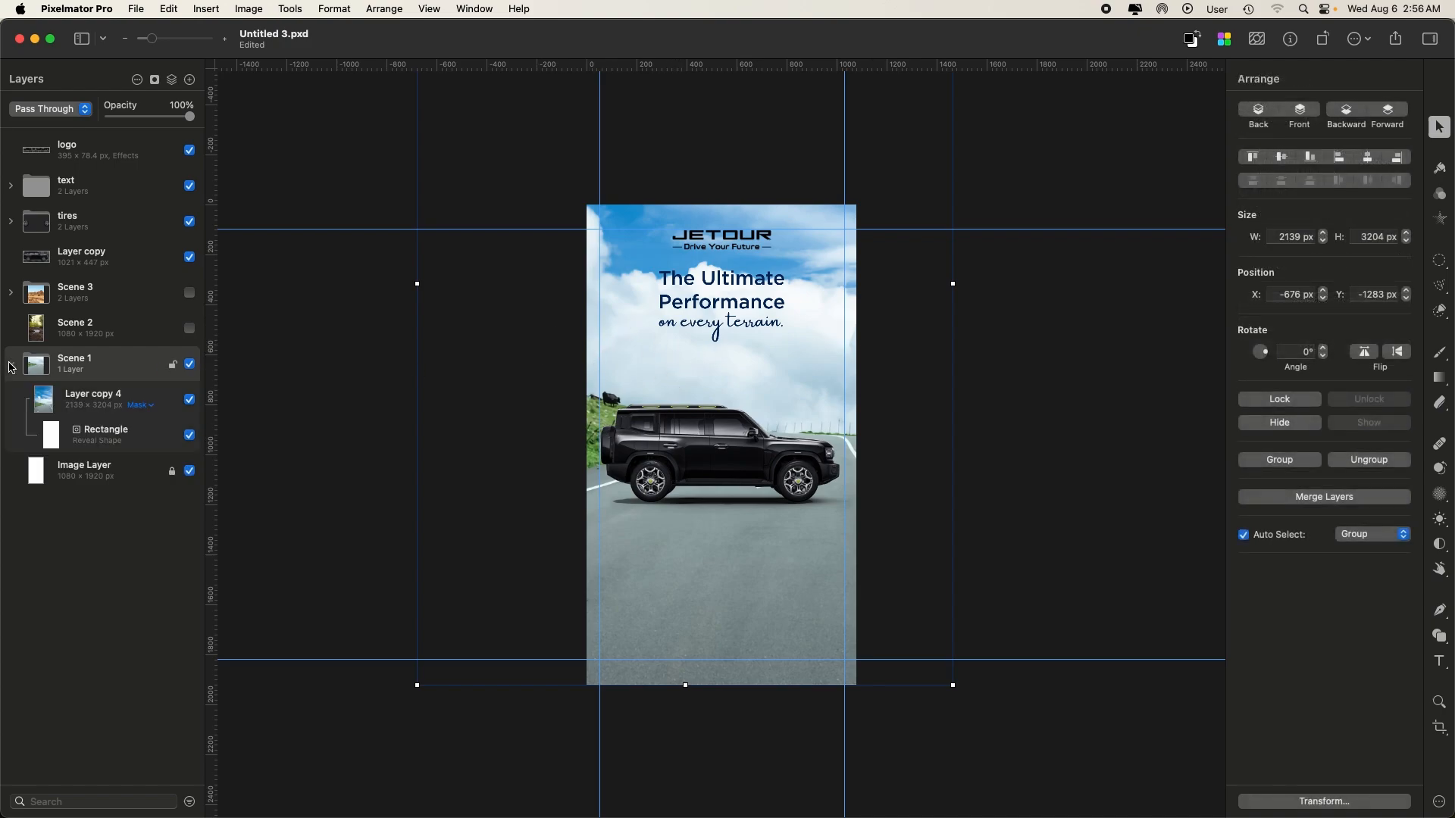
click(10, 365)
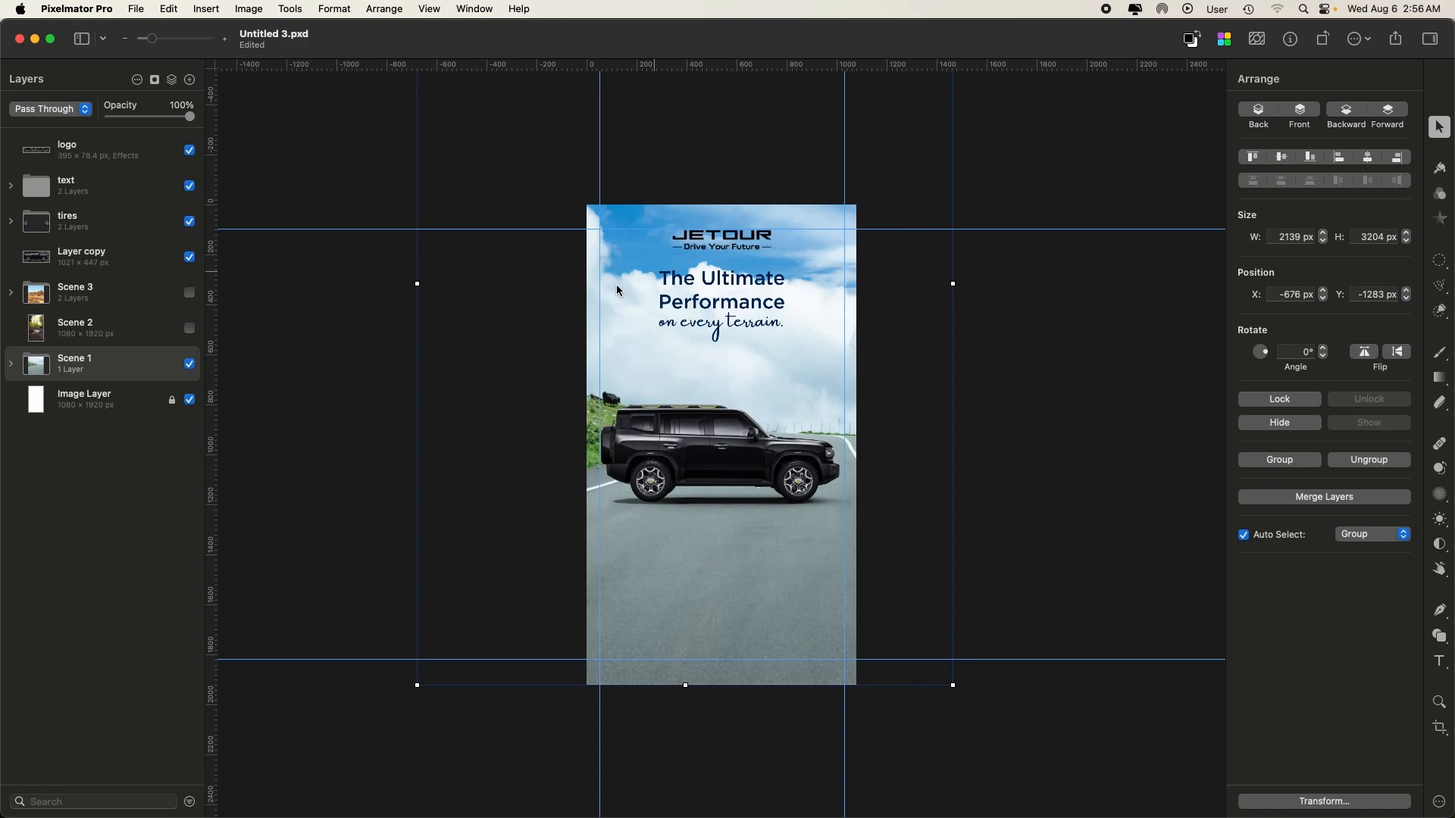
right_click(89, 366)
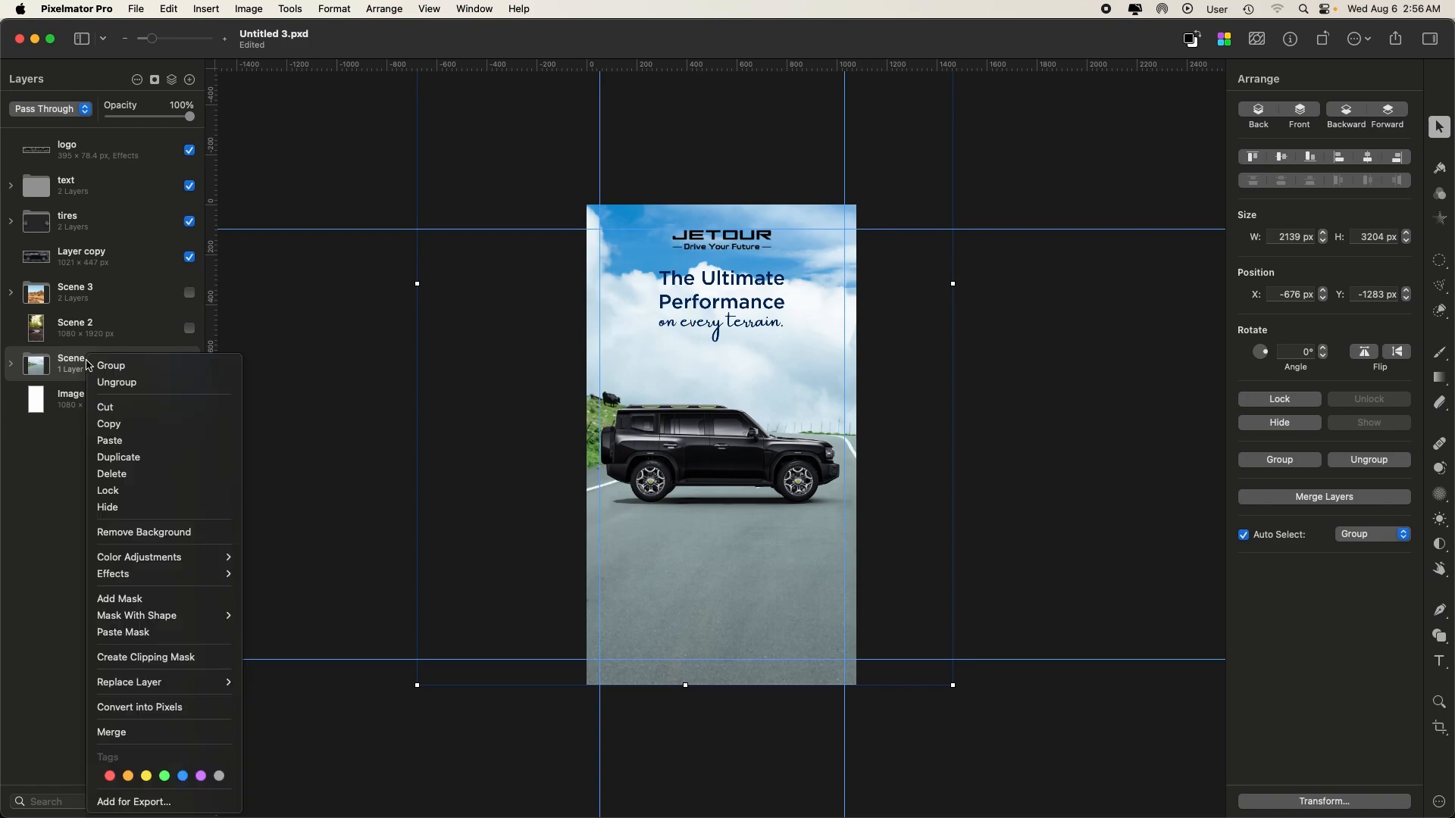
click(166, 734)
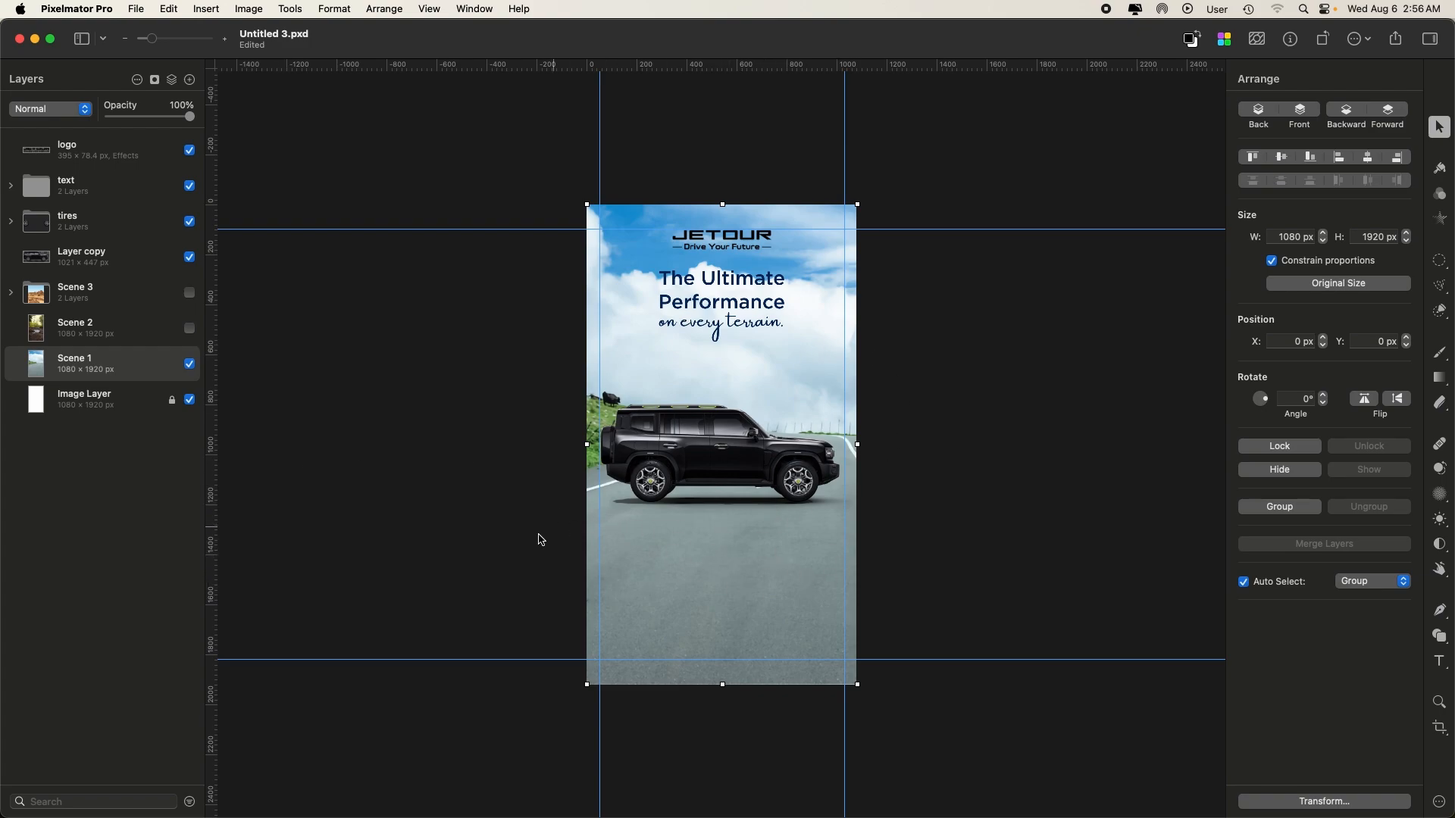
- Make the Scene 3 group visible, mask it to the 1080 × 1920 px canvas with a rectangle shape, and merge it into a single layer
click(100, 295)
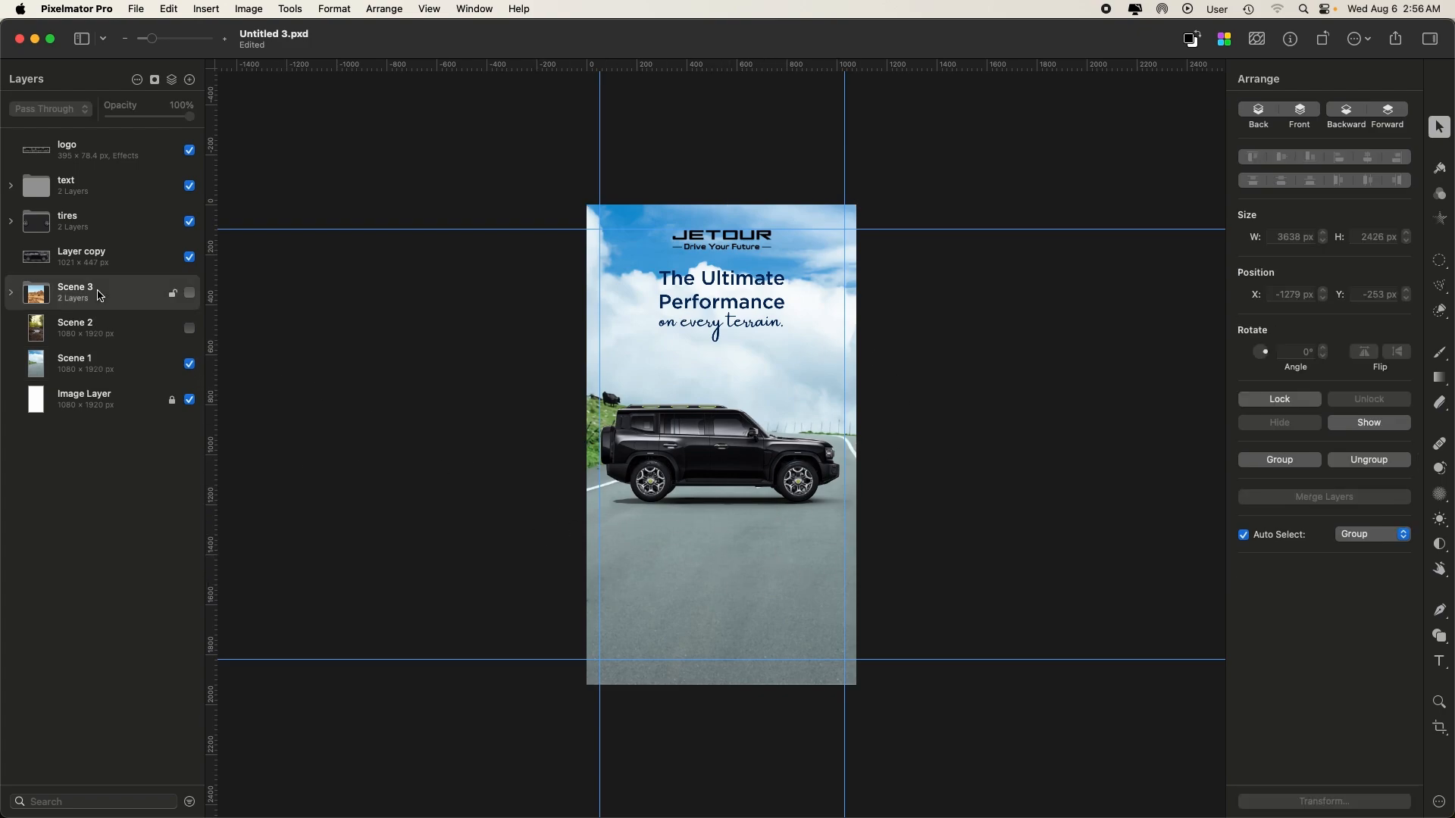
click(11, 292)
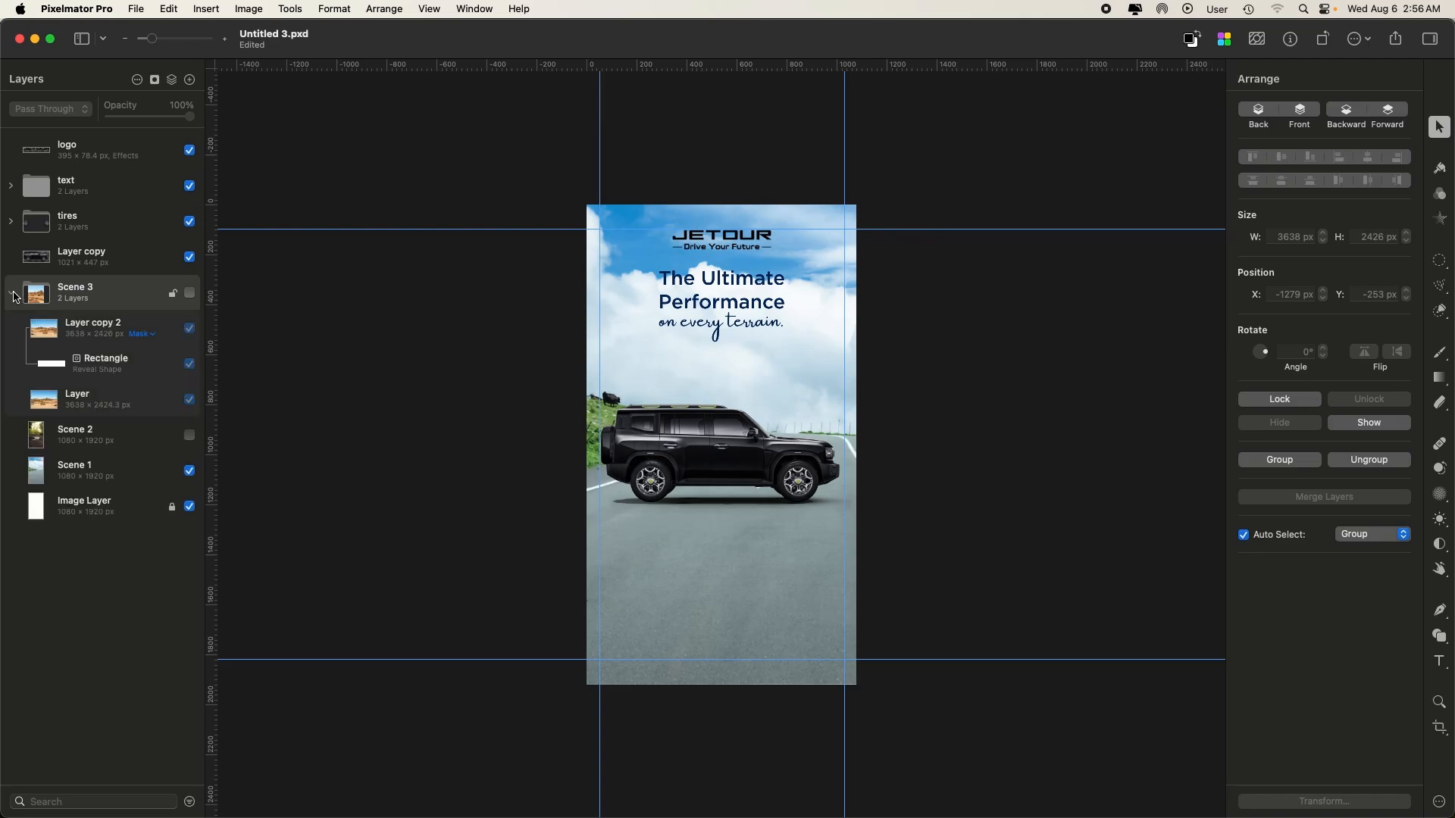
click(11, 292)
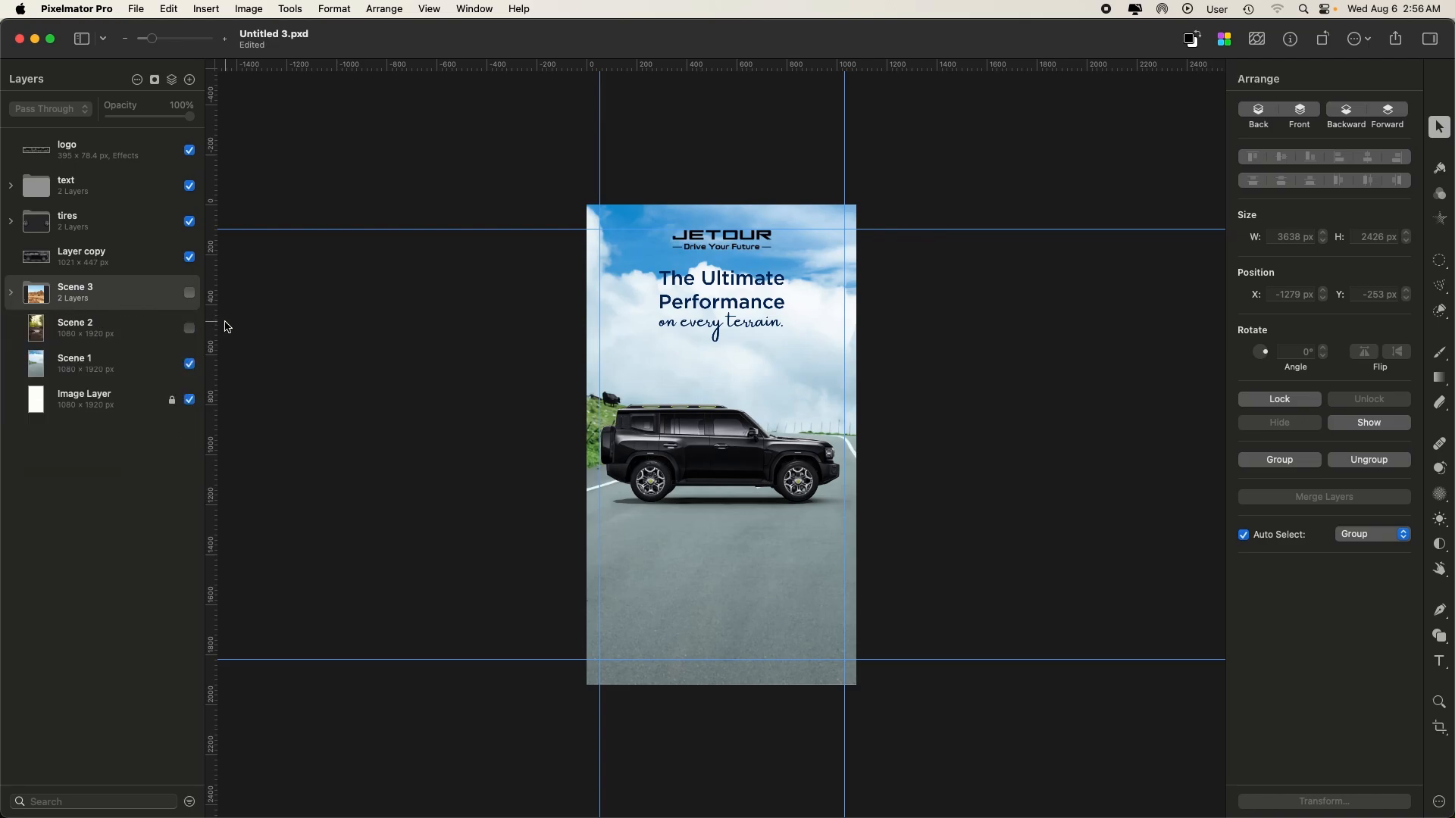
click(190, 294)
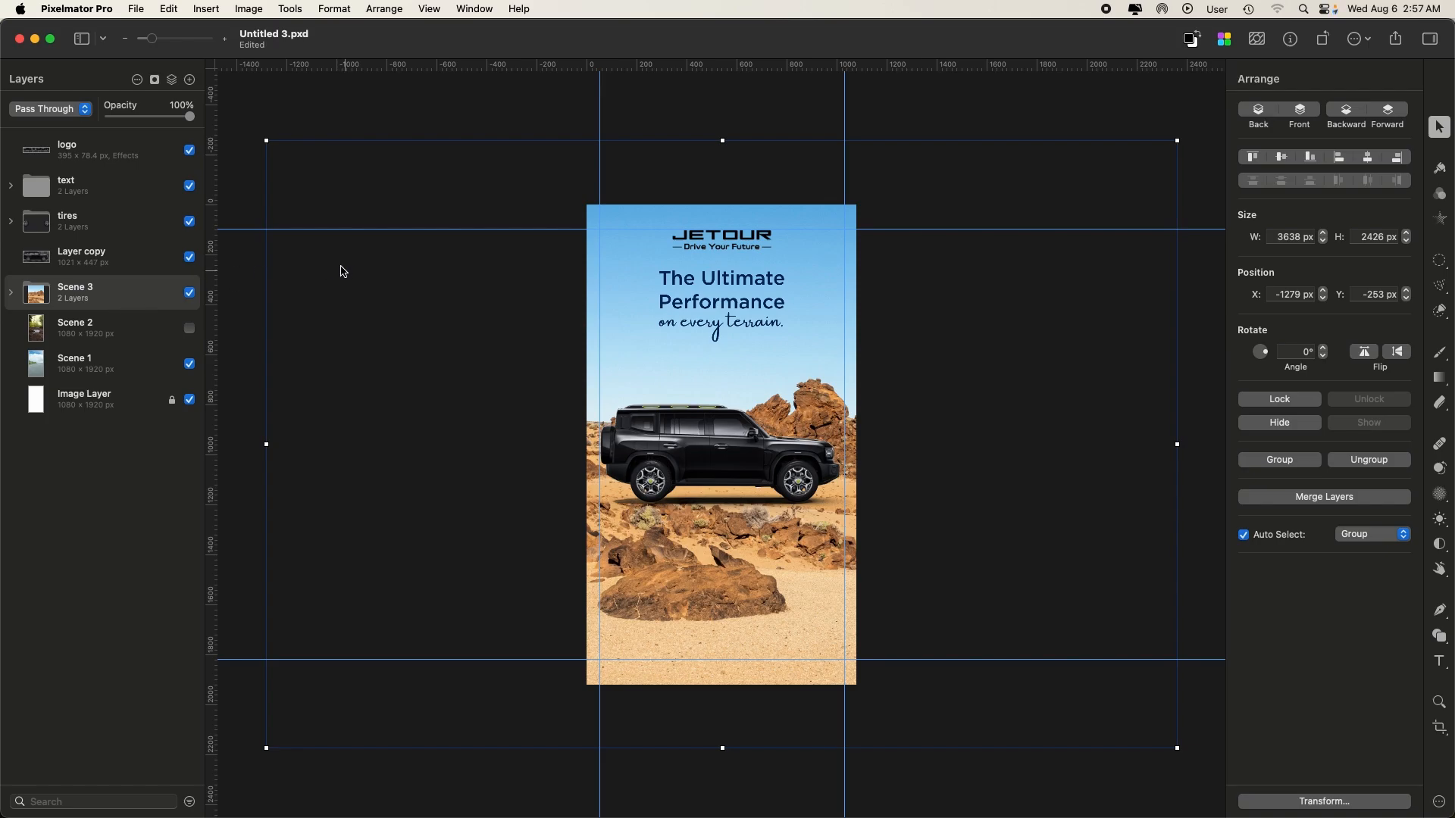
click(156, 82)
click(197, 159)
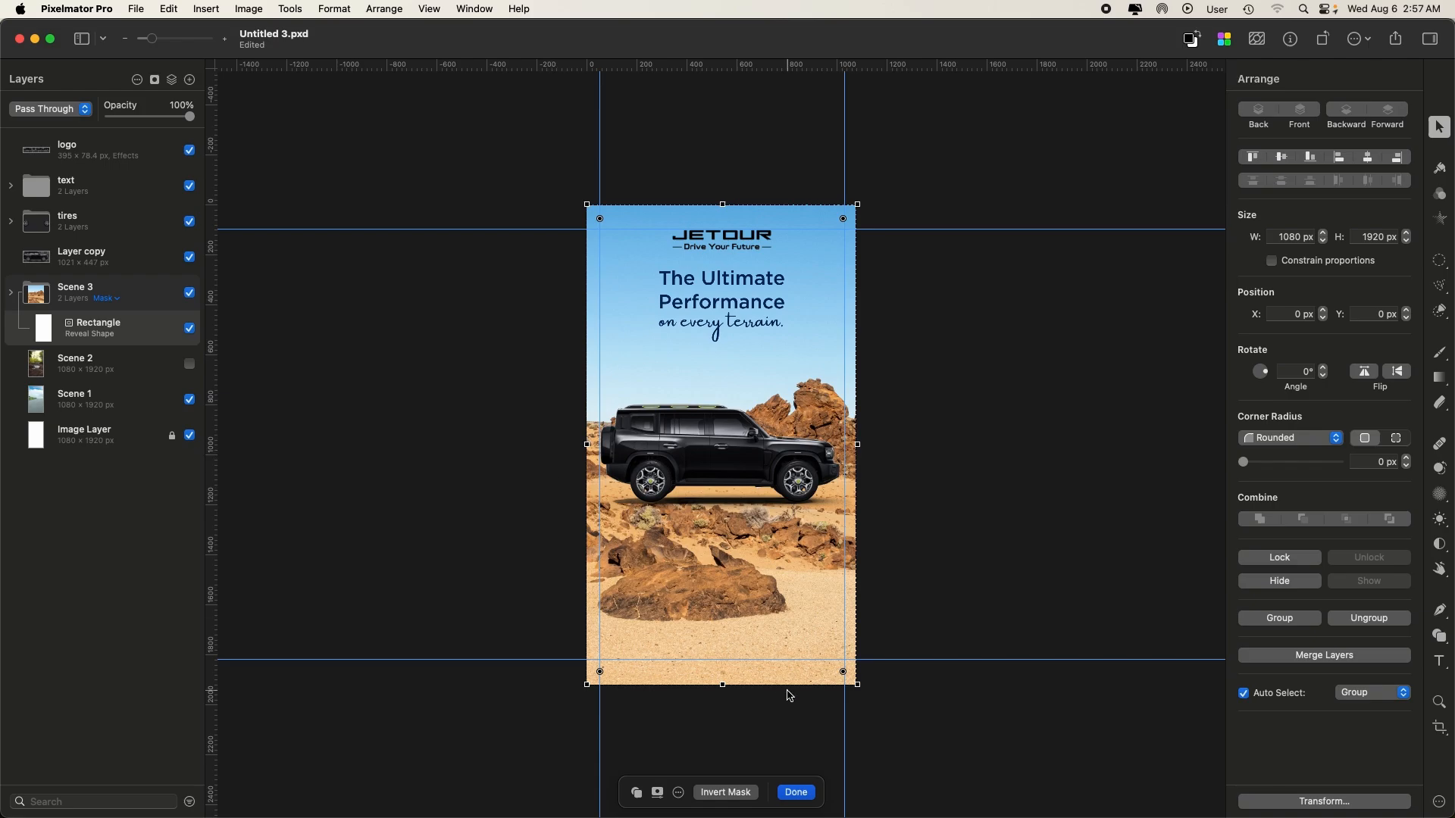
click(806, 792)
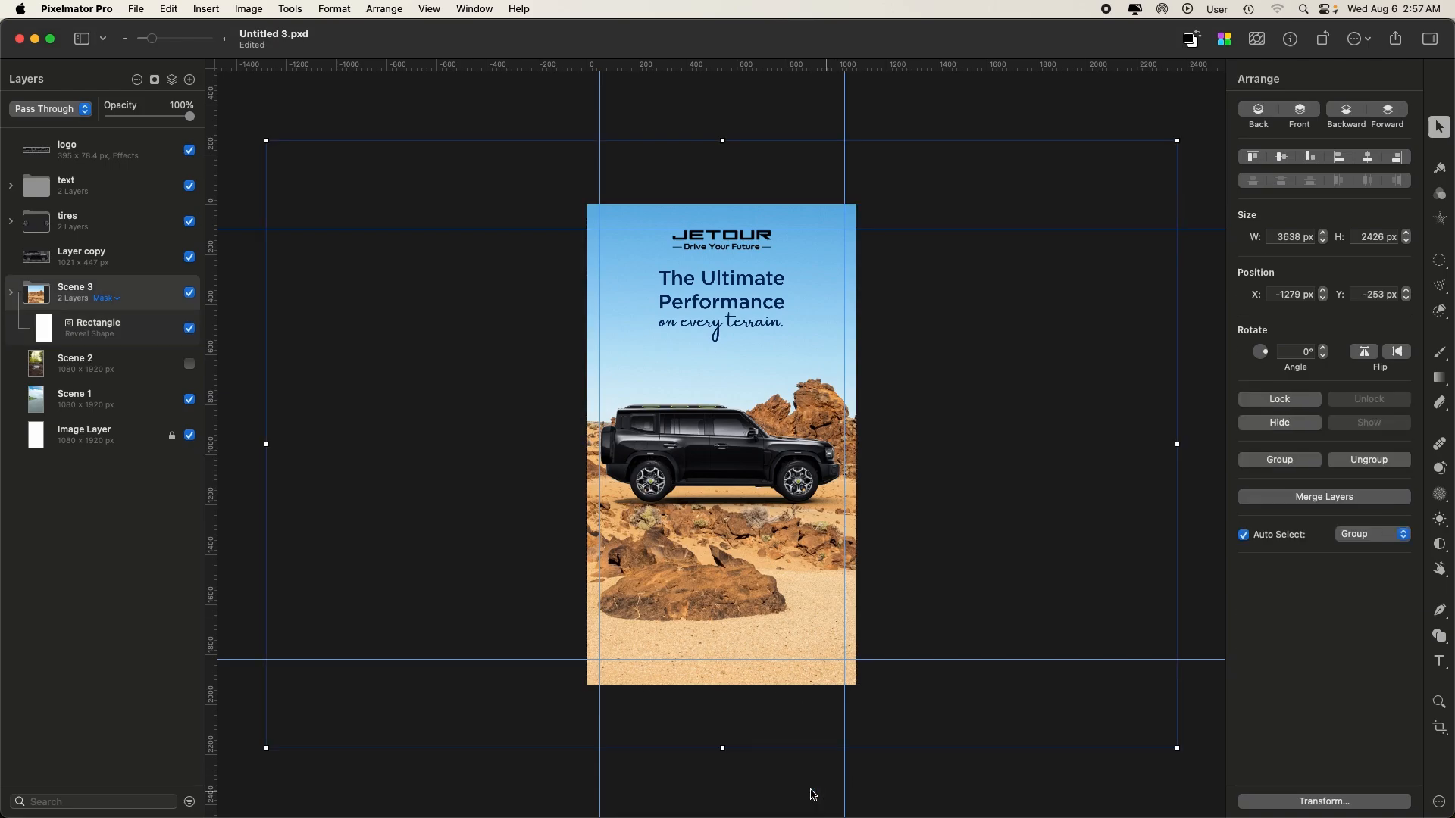
right_click(140, 288)
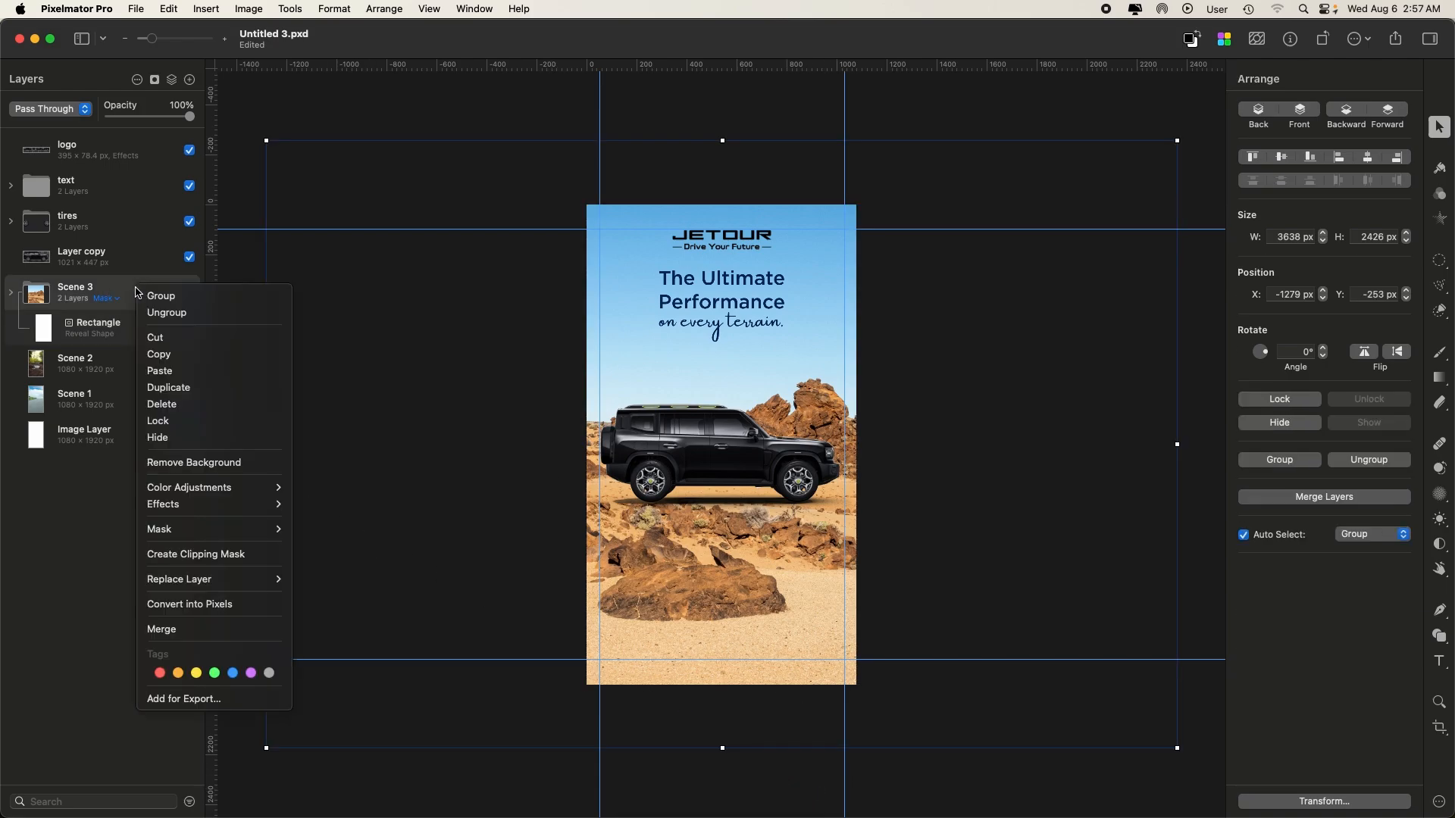
click(215, 629)
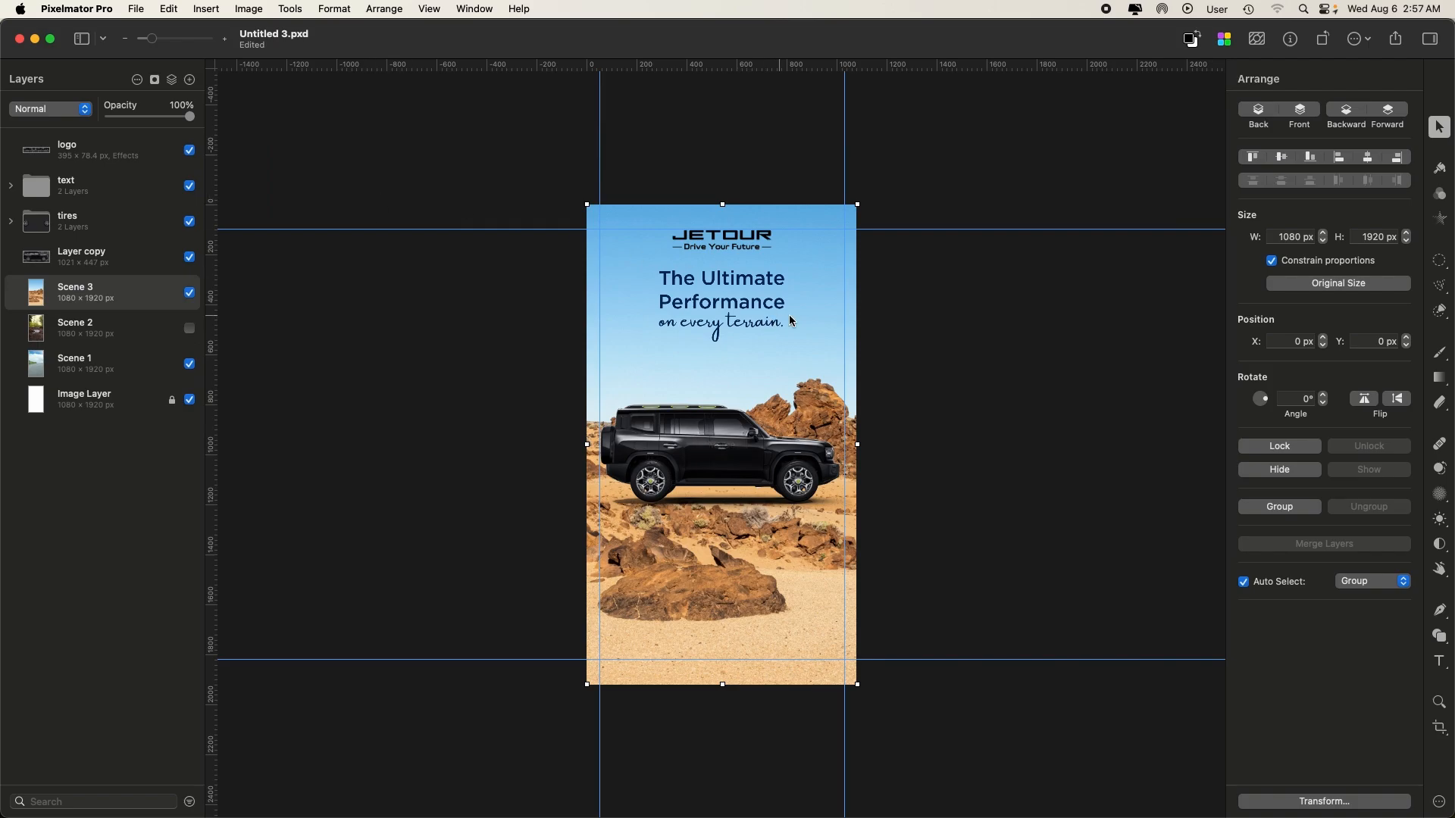
- Make Scene 2 visible, keep Scene 3 shown, and save the document as "Jetour T2 ad"
click(141, 331)
click(190, 331)
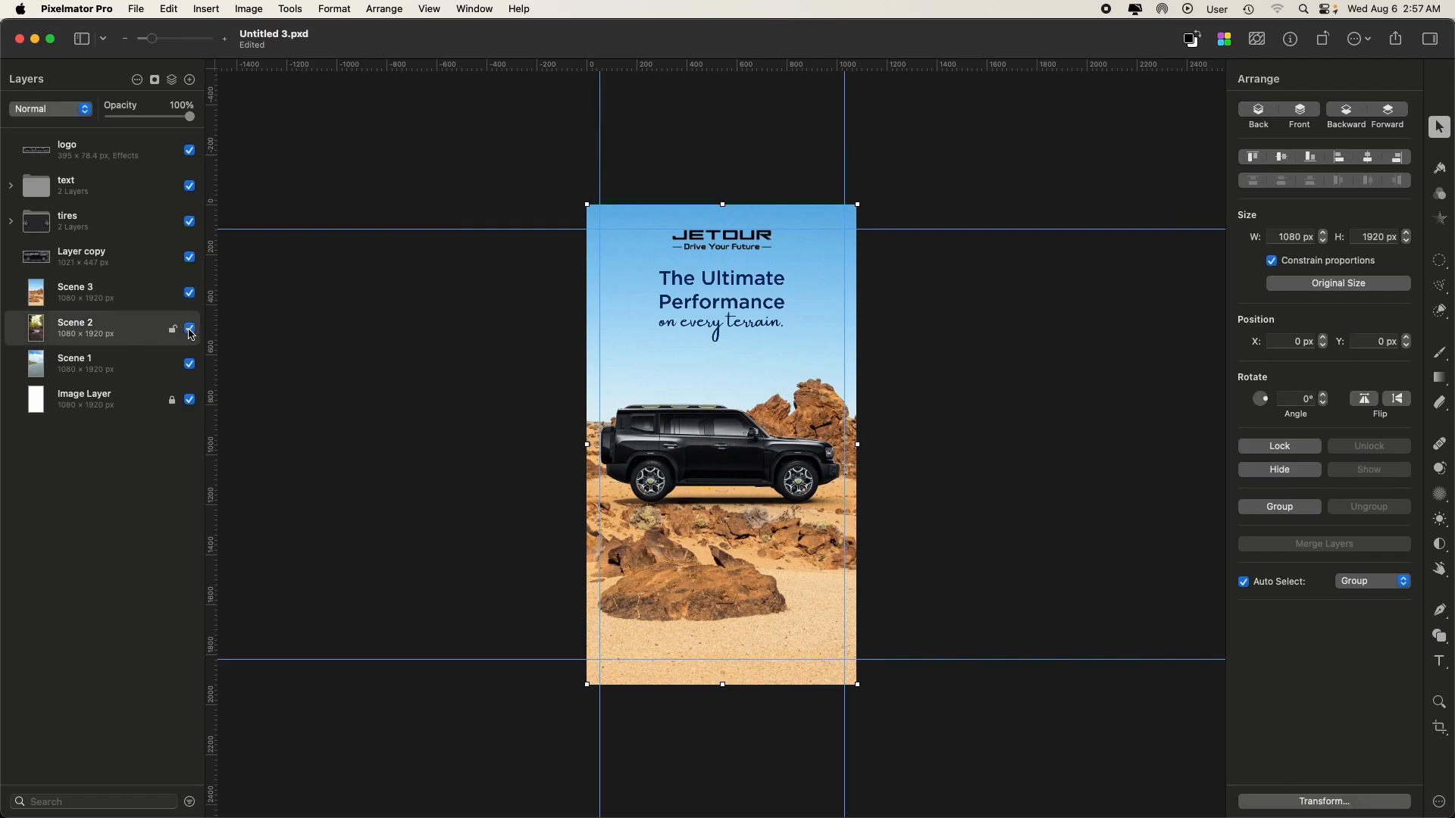
click(190, 292)
click(189, 292)
key(super+s)
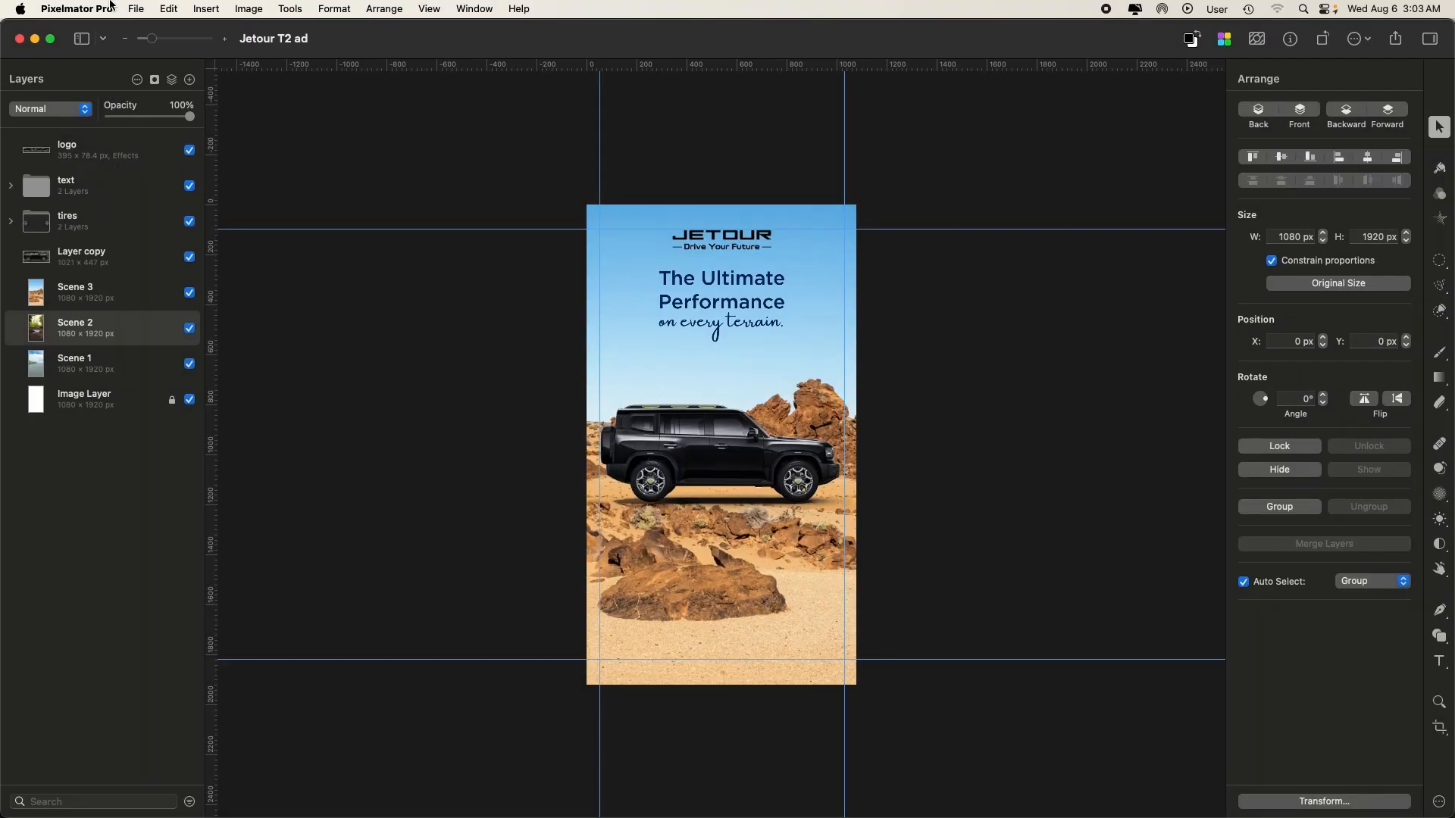
- Export the Jetour T2 ad as a Motion Project at 24 fps with a duration of 15 s
click(134, 7)
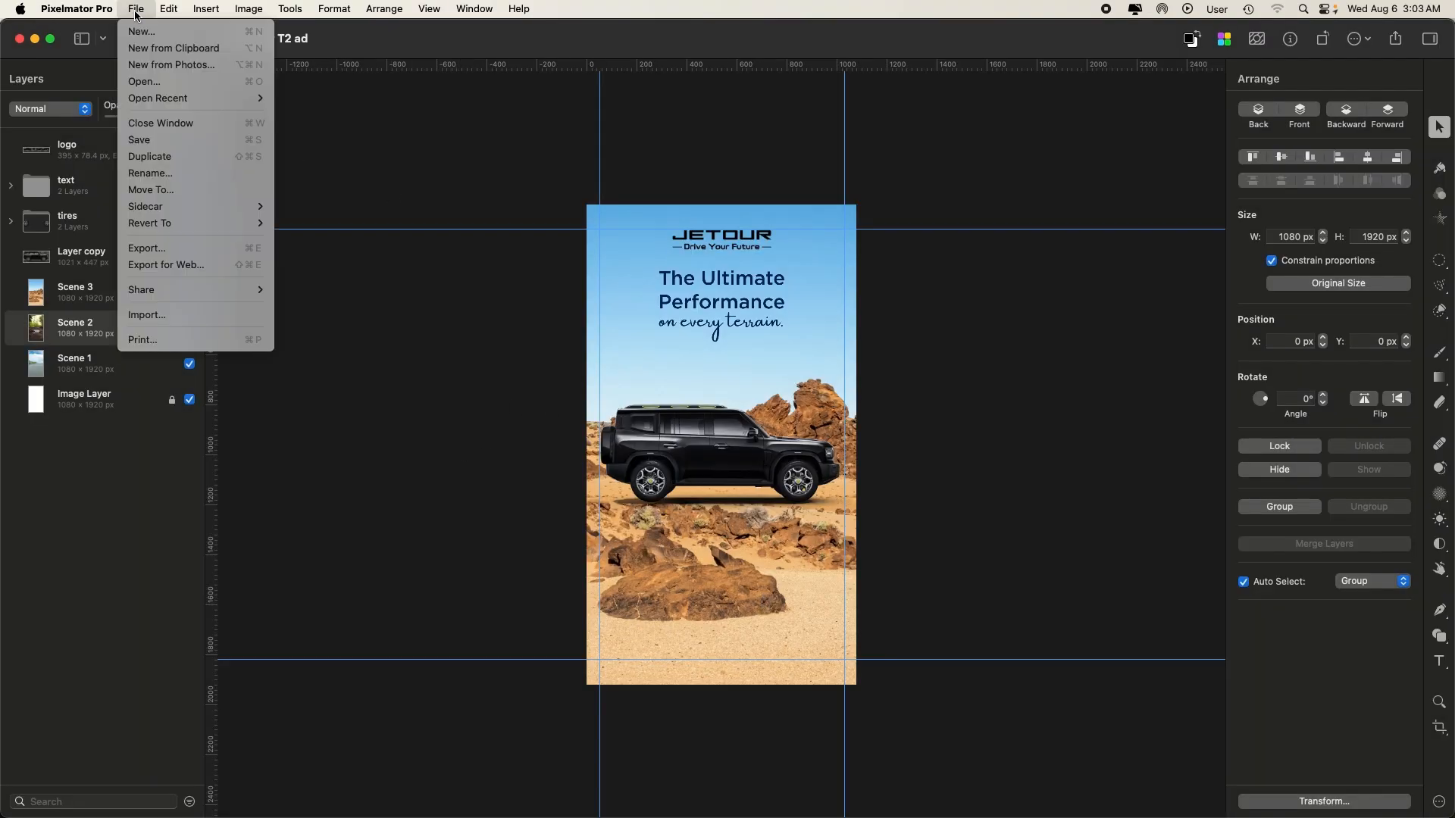
click(221, 249)
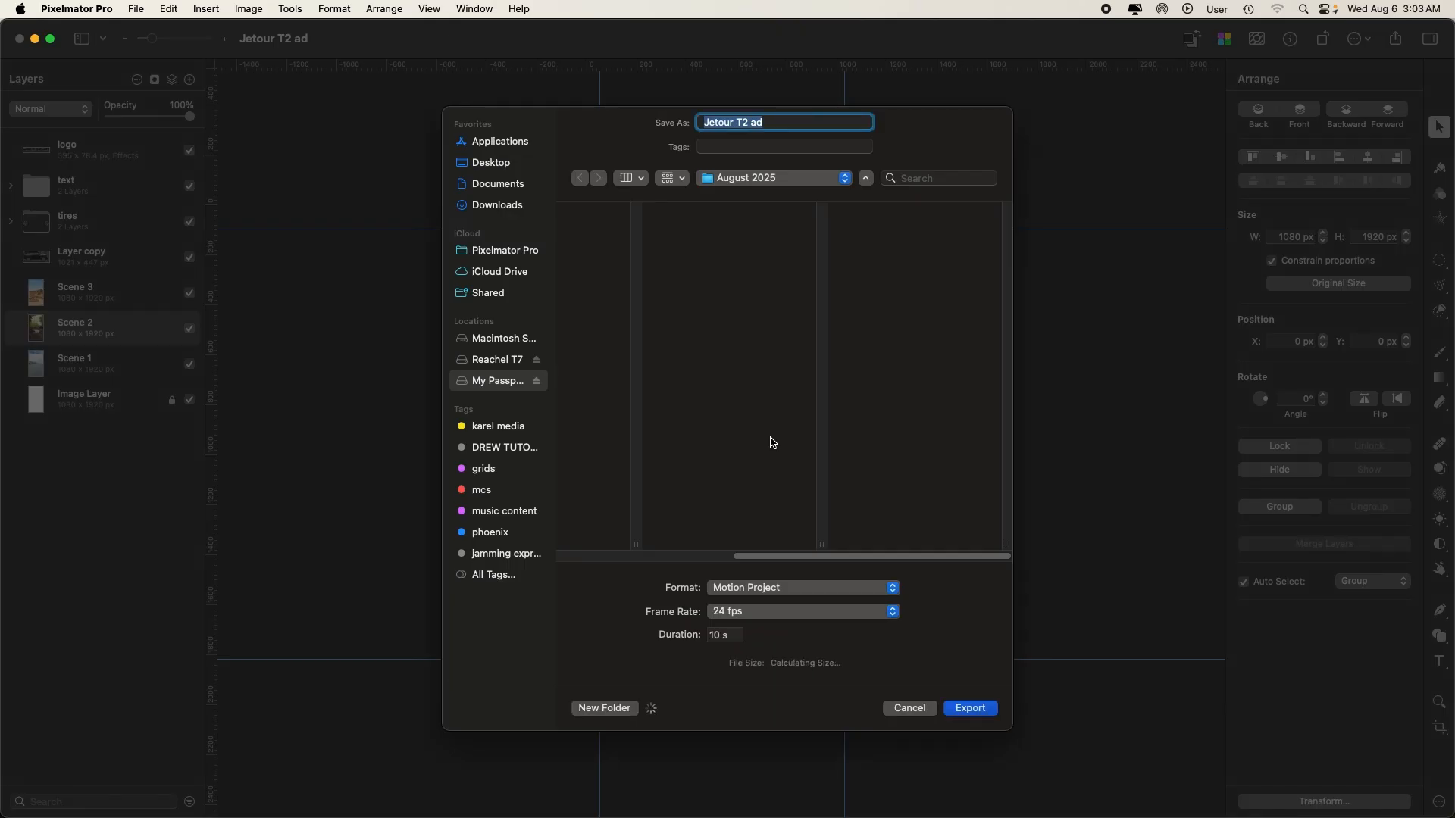
double_click(714, 637)
text(2)
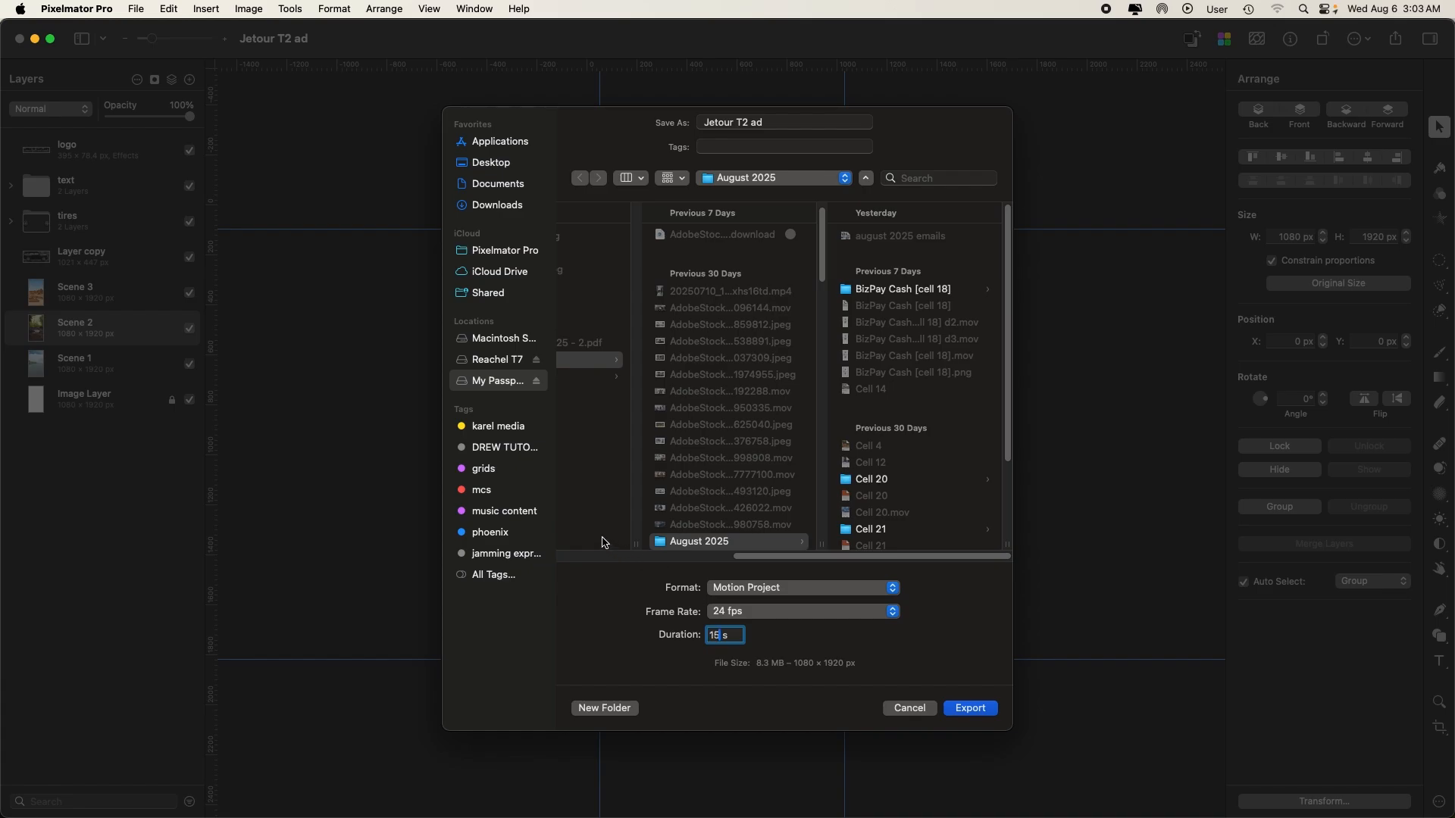
scroll(672, 502, left, 4)
click(970, 712)
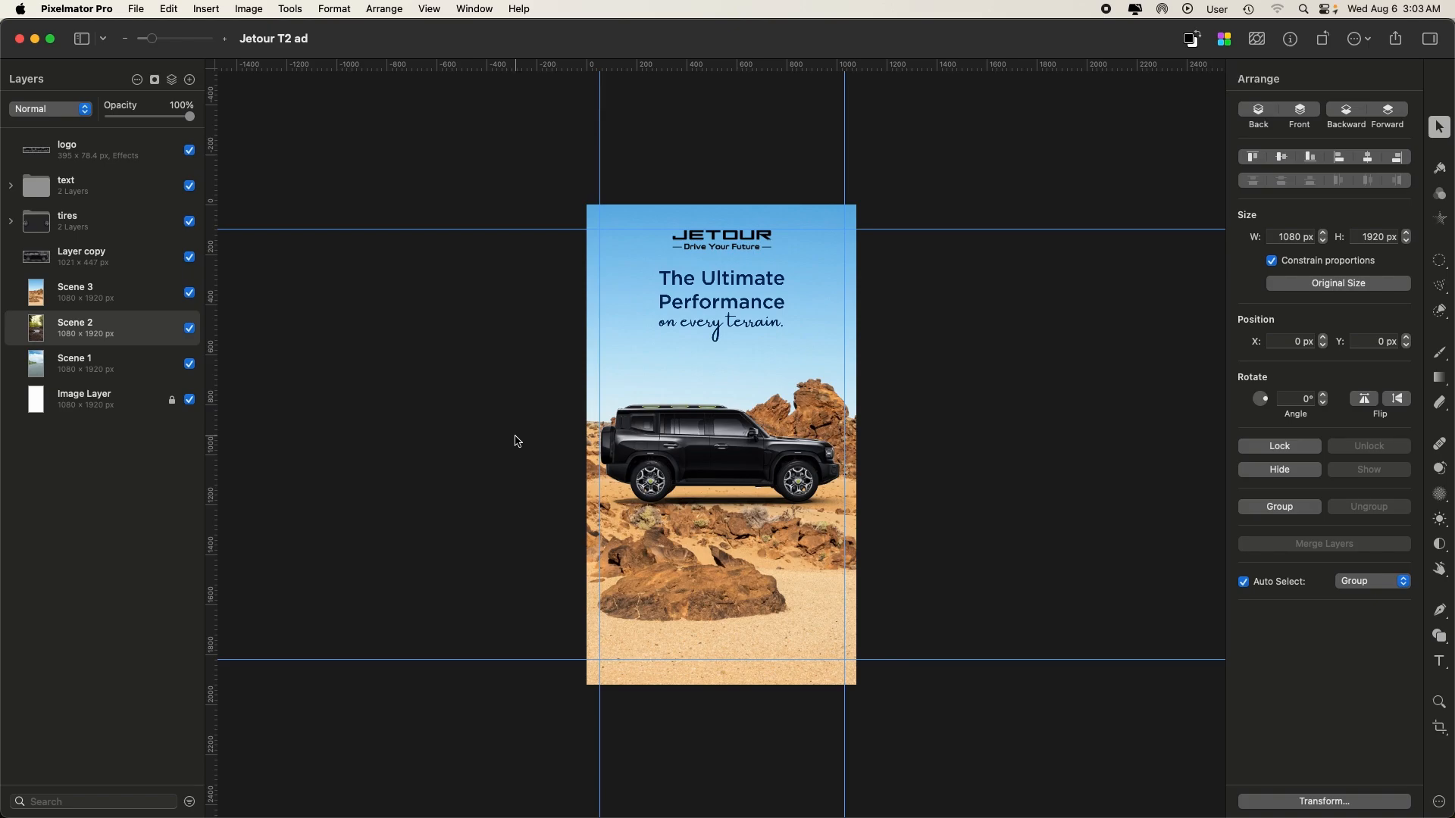
- Open the exported Jetour T2 ad.motn project in Motion and enable Show Full View Area
click(69, 8)
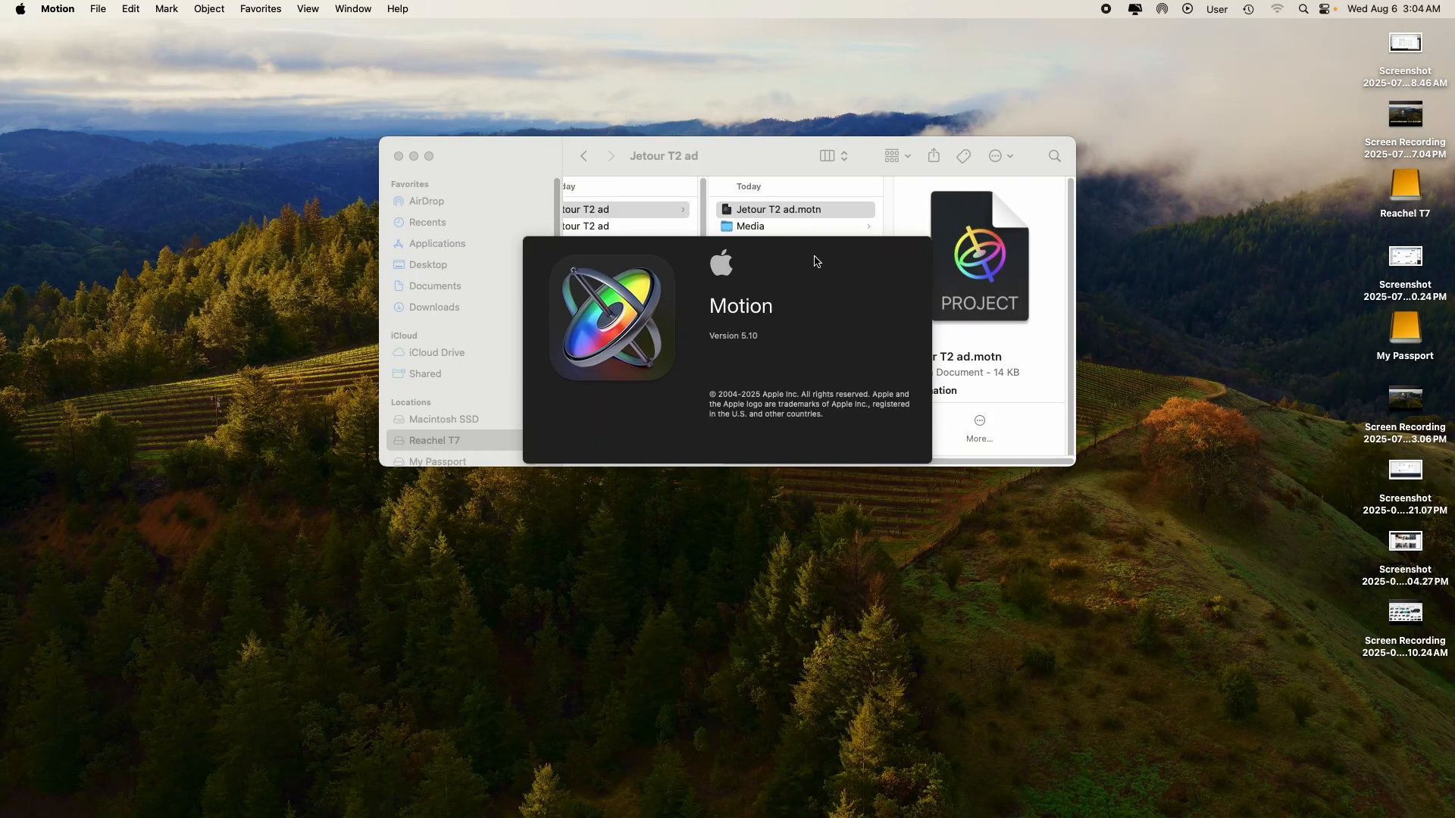
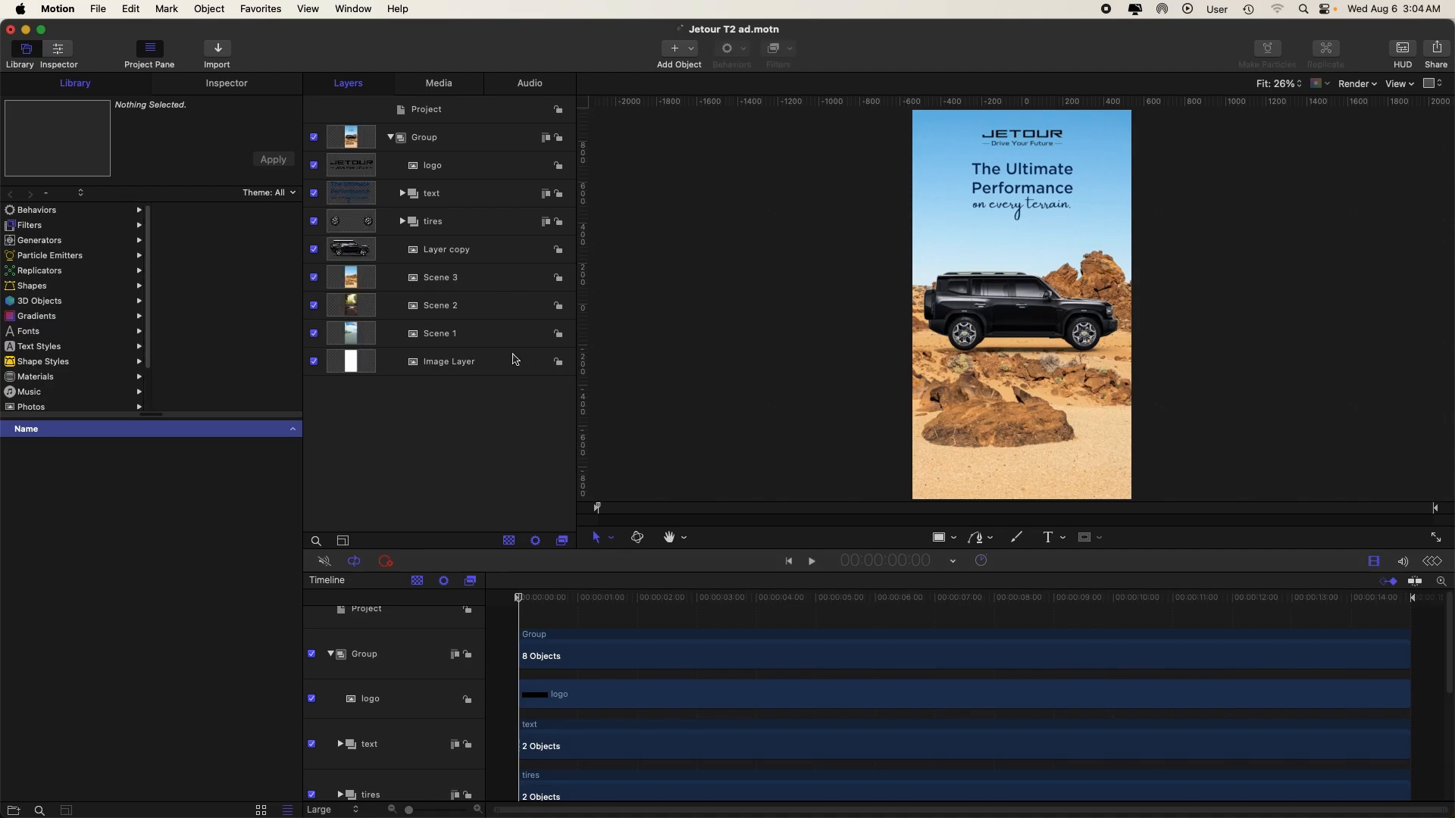
click(455, 279)
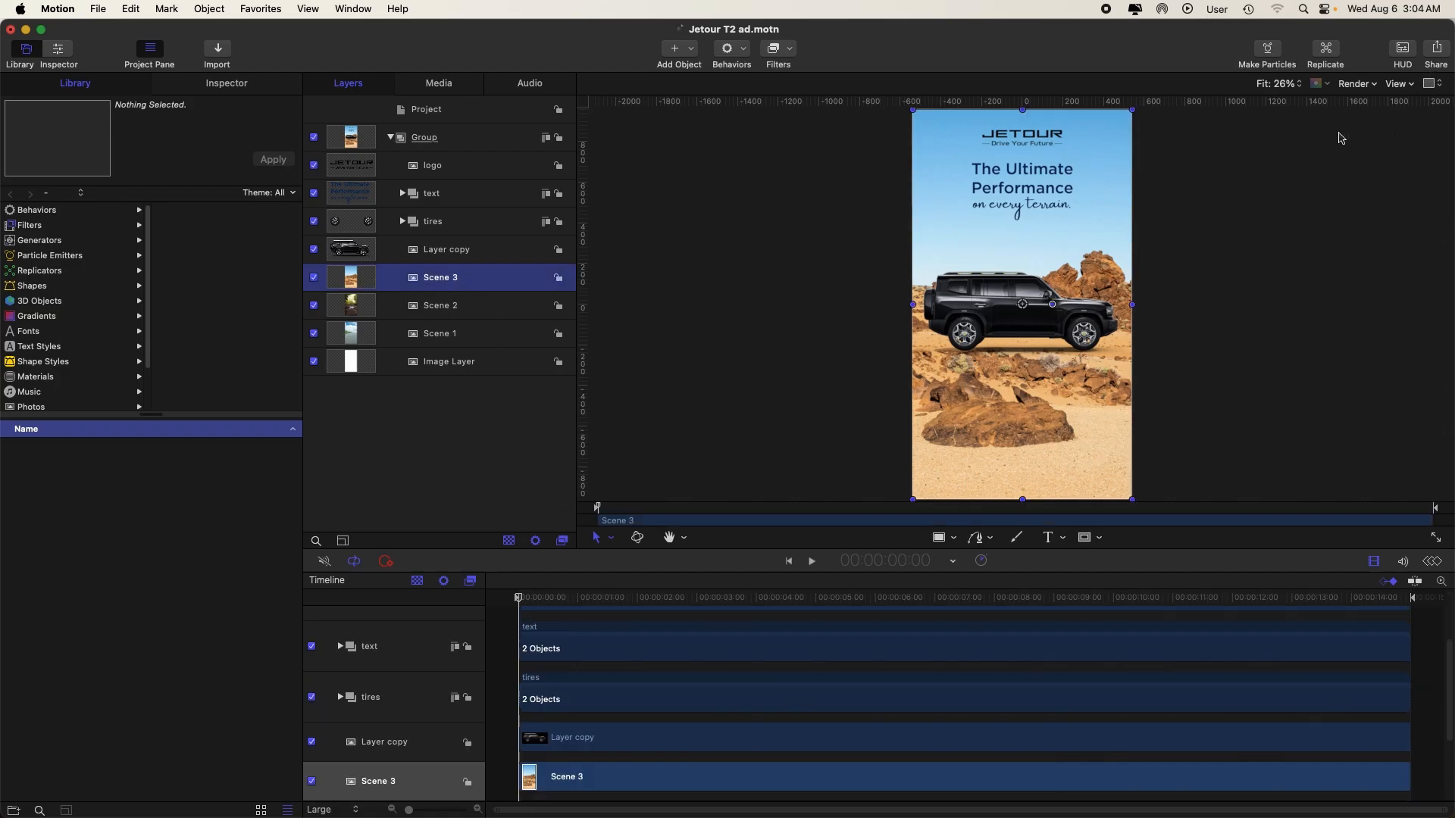
click(1410, 86)
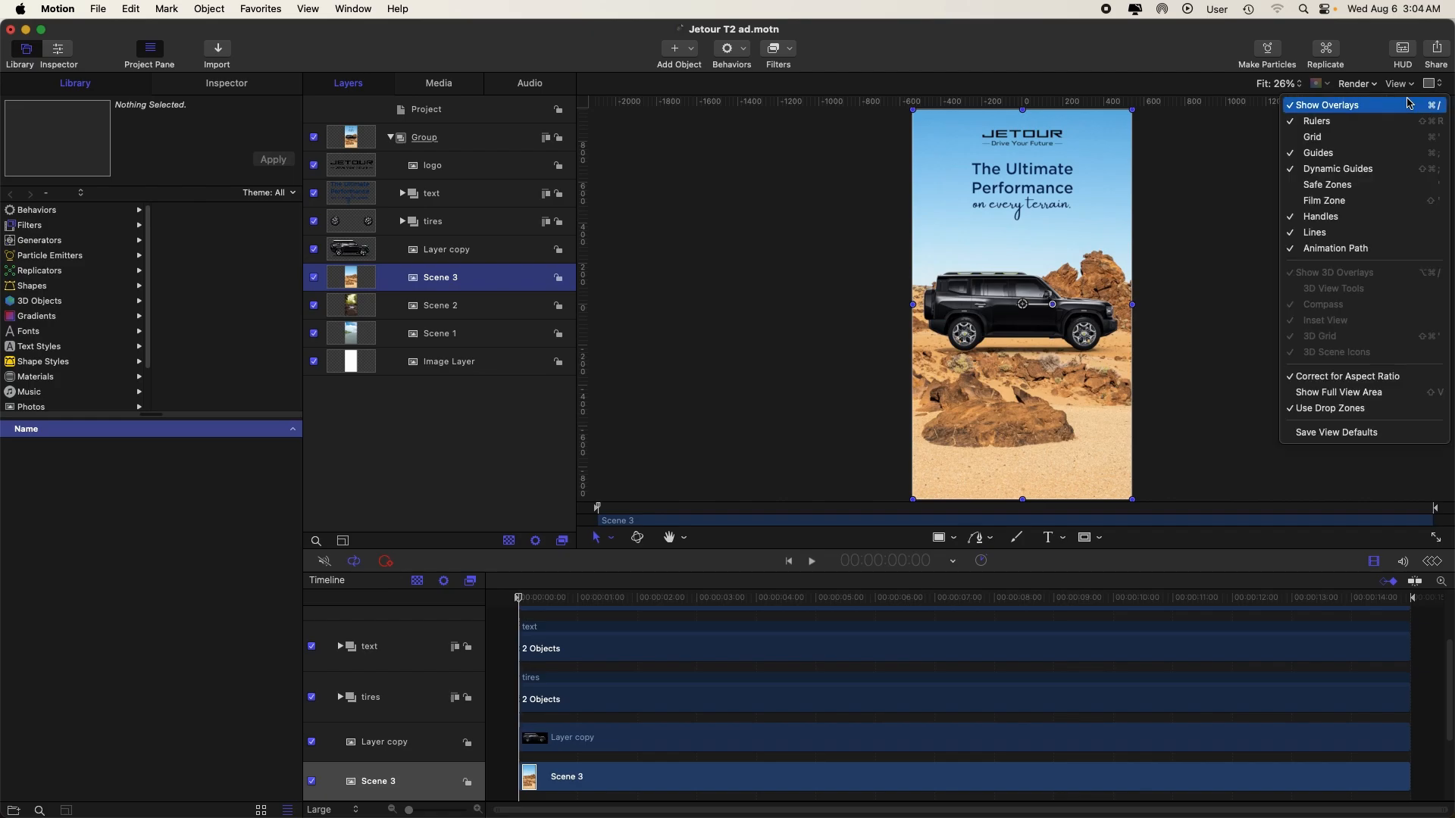
click(1361, 398)
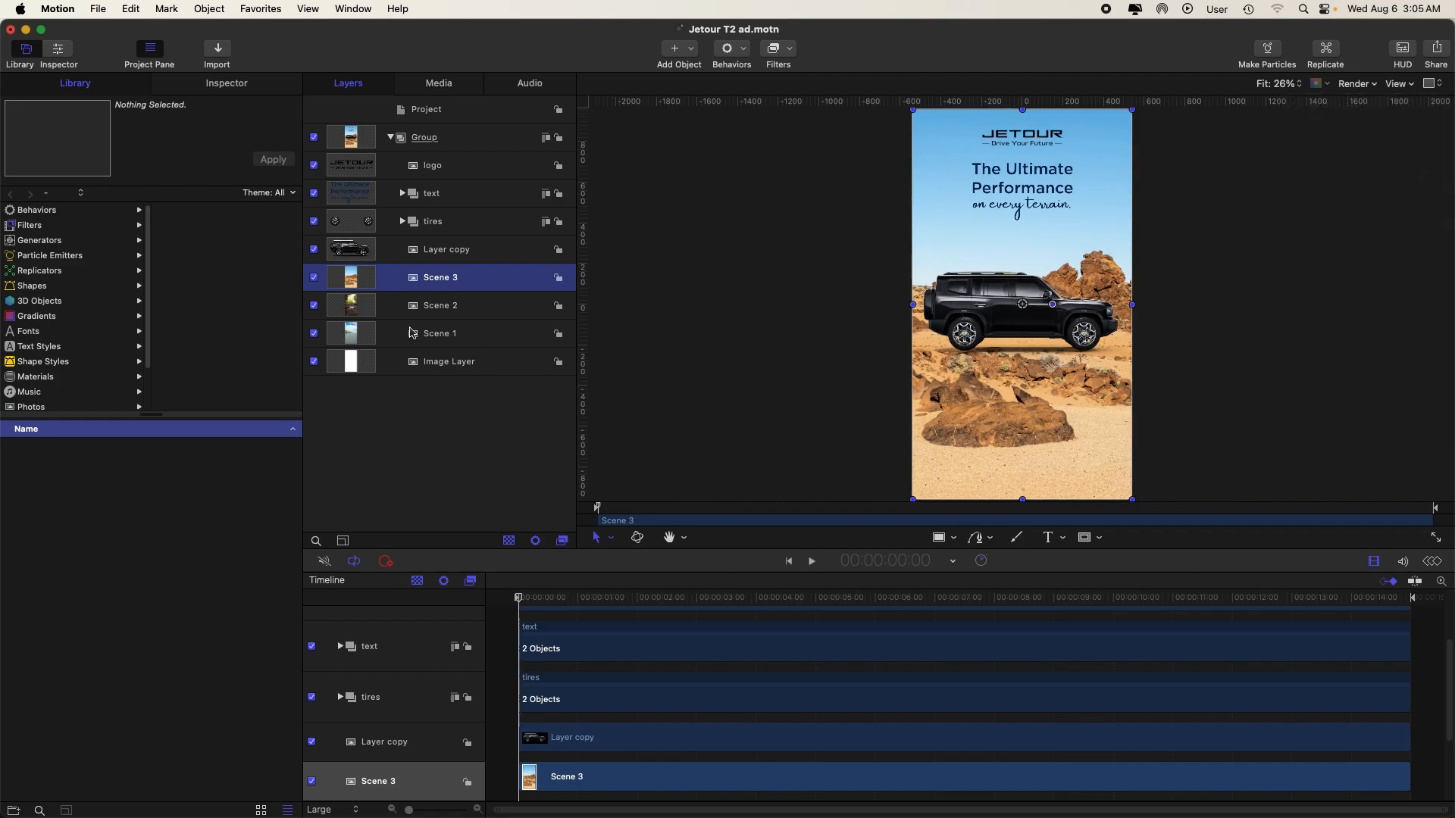
- Set the Scene 2 layer's X position to 1080 px so it sits directly beside Scene 1
click(434, 310)
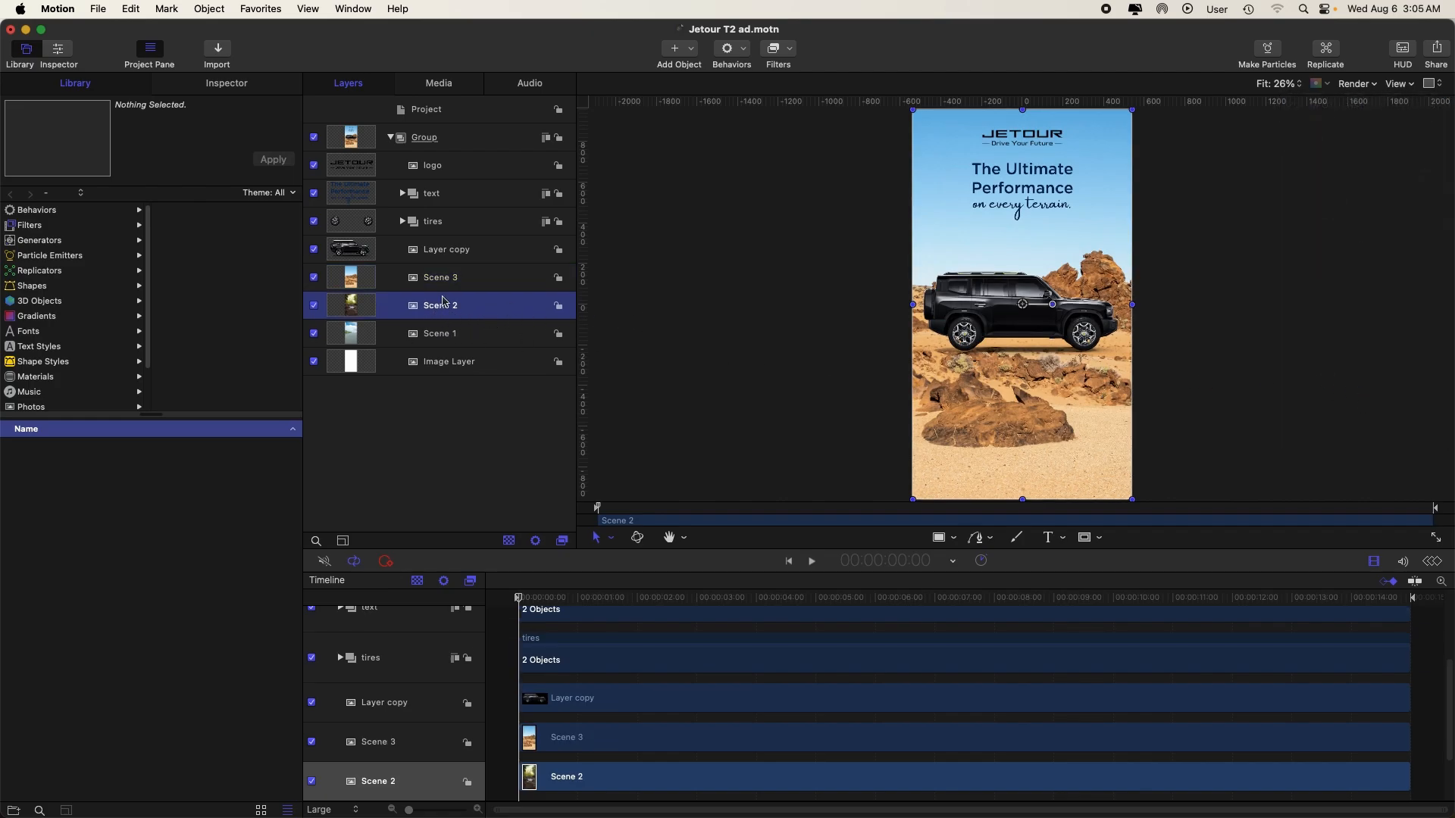
click(235, 85)
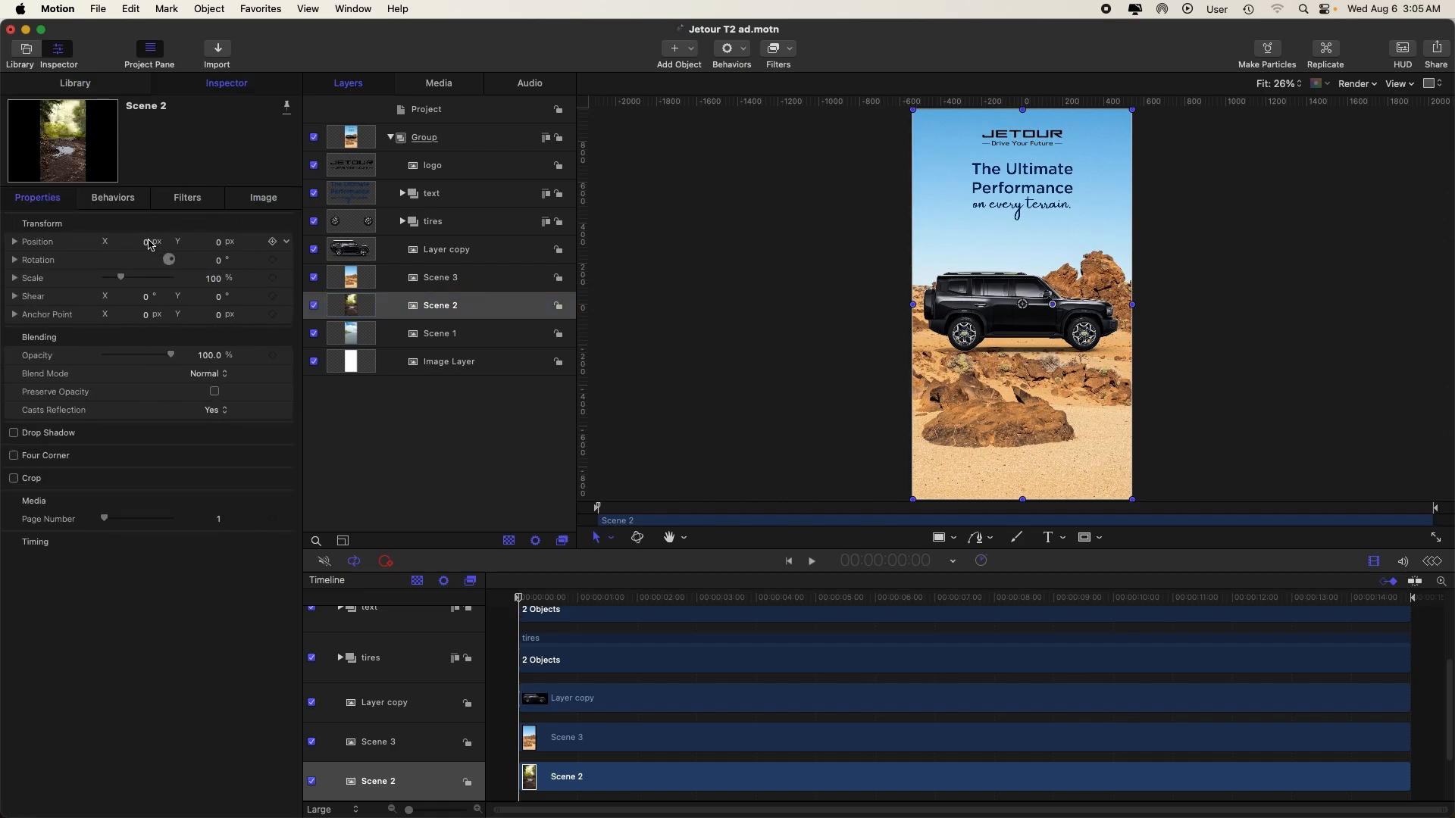
mouse_move(148, 247)
mouse_down()
mouse_move(182, 247)
mouse_move(123, 250)
mouse_move(160, 250)
mouse_move(140, 243)
mouse_up()
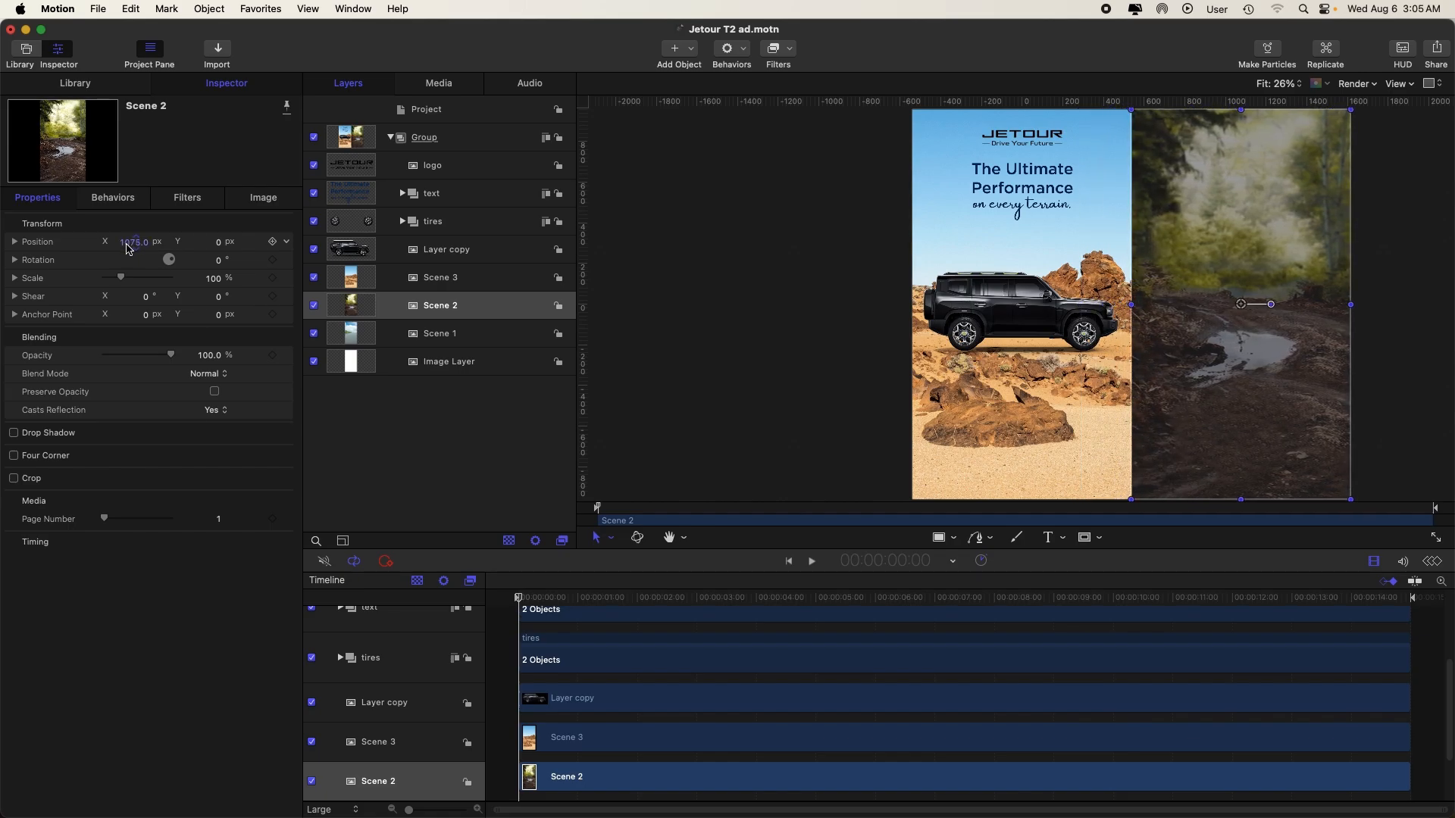
click(129, 244)
text(1)
key(Return)
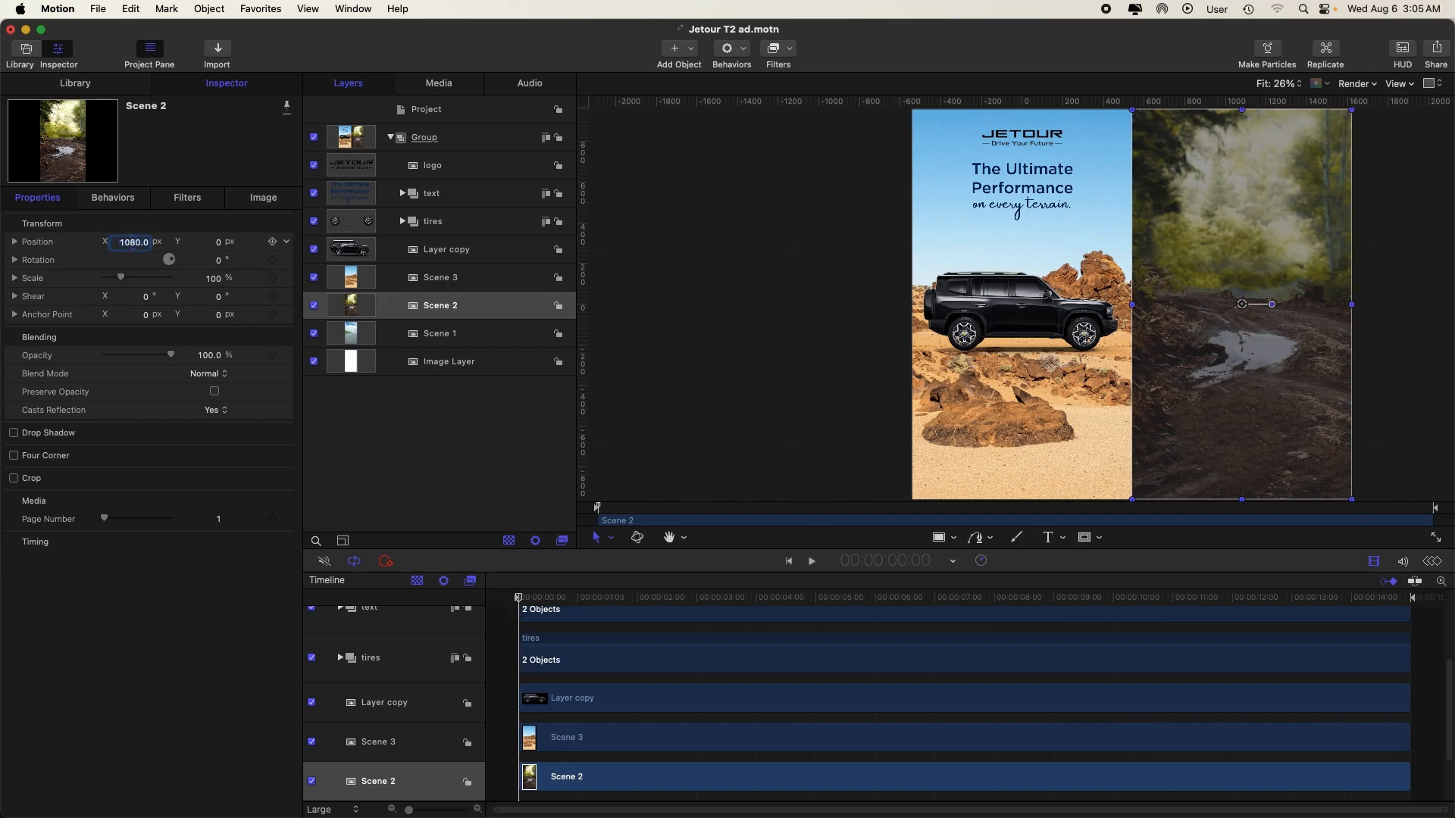
- Set the Scene 3 layer's X position to 2160 px to place it beside Scene 2
click(457, 282)
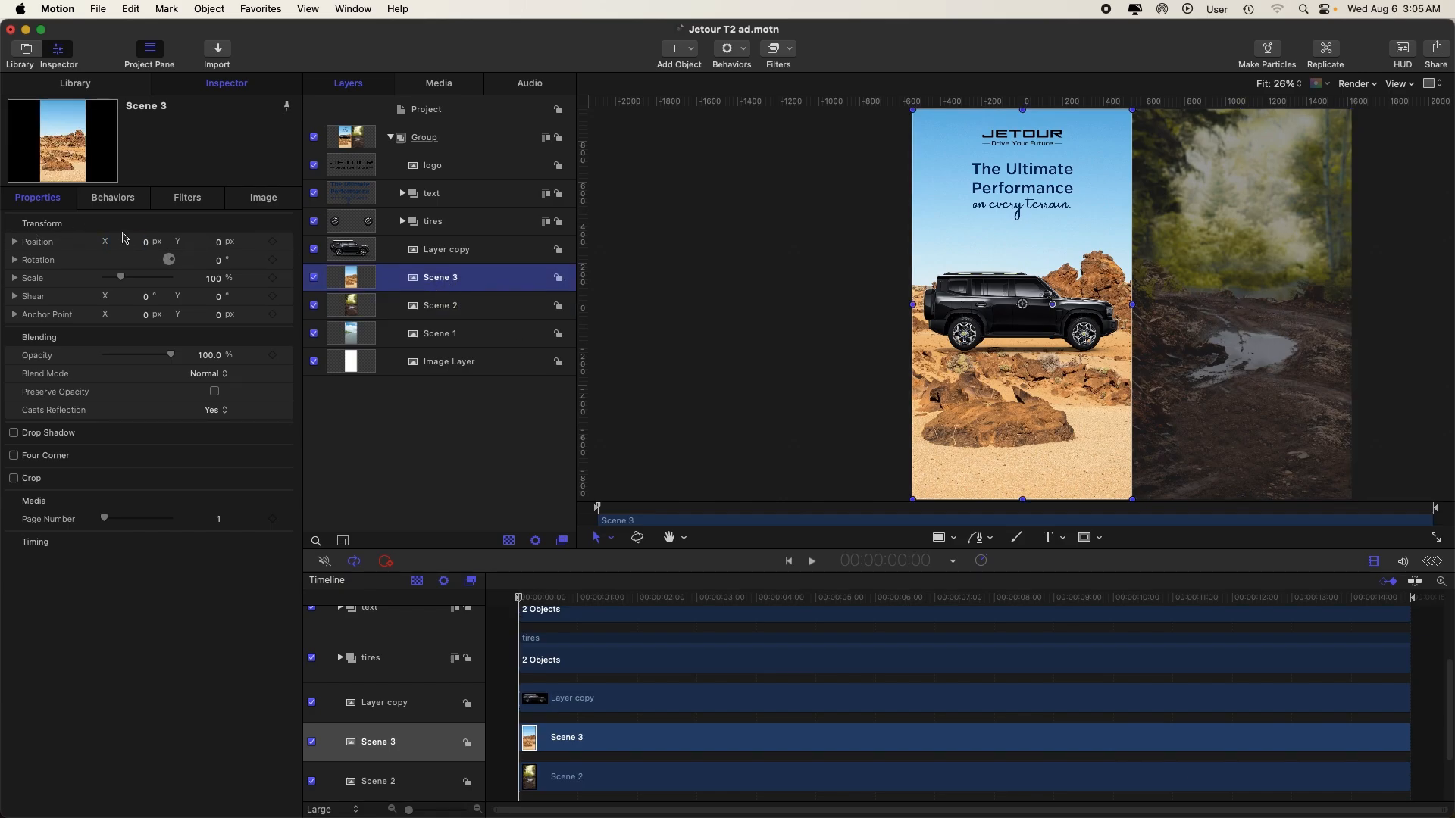
click(146, 243)
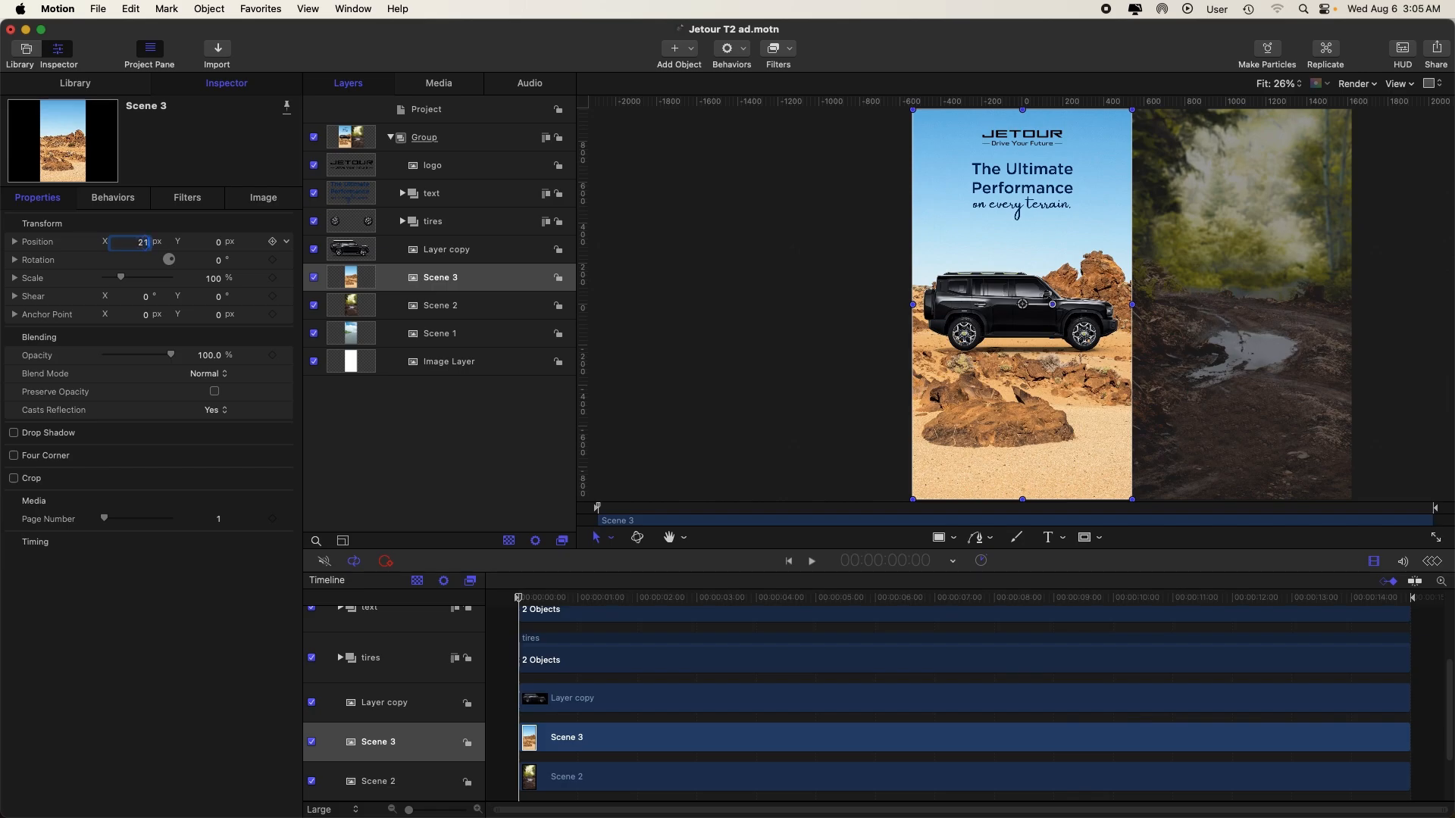
text(2160)
key(Return)
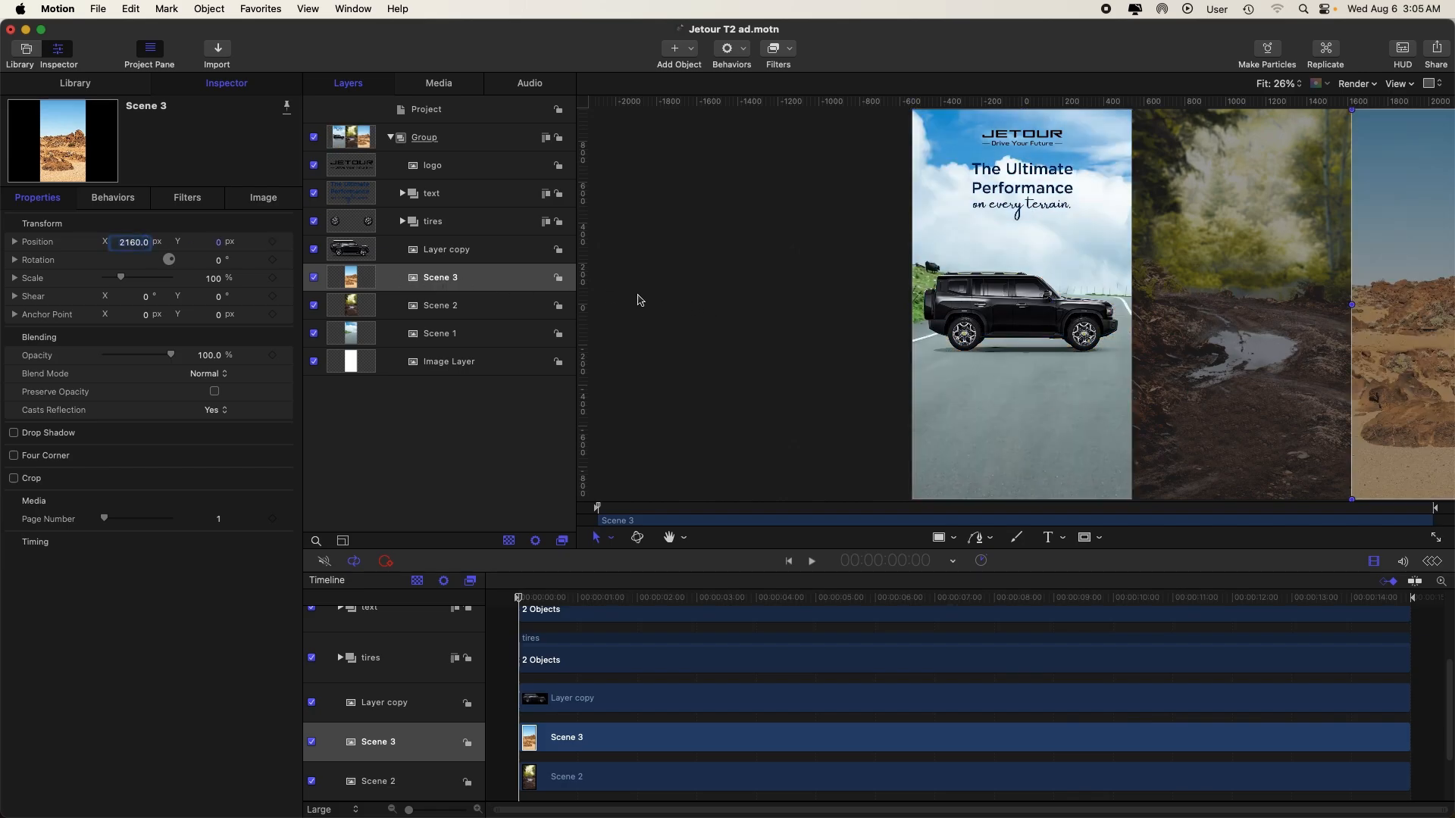
click(698, 299)
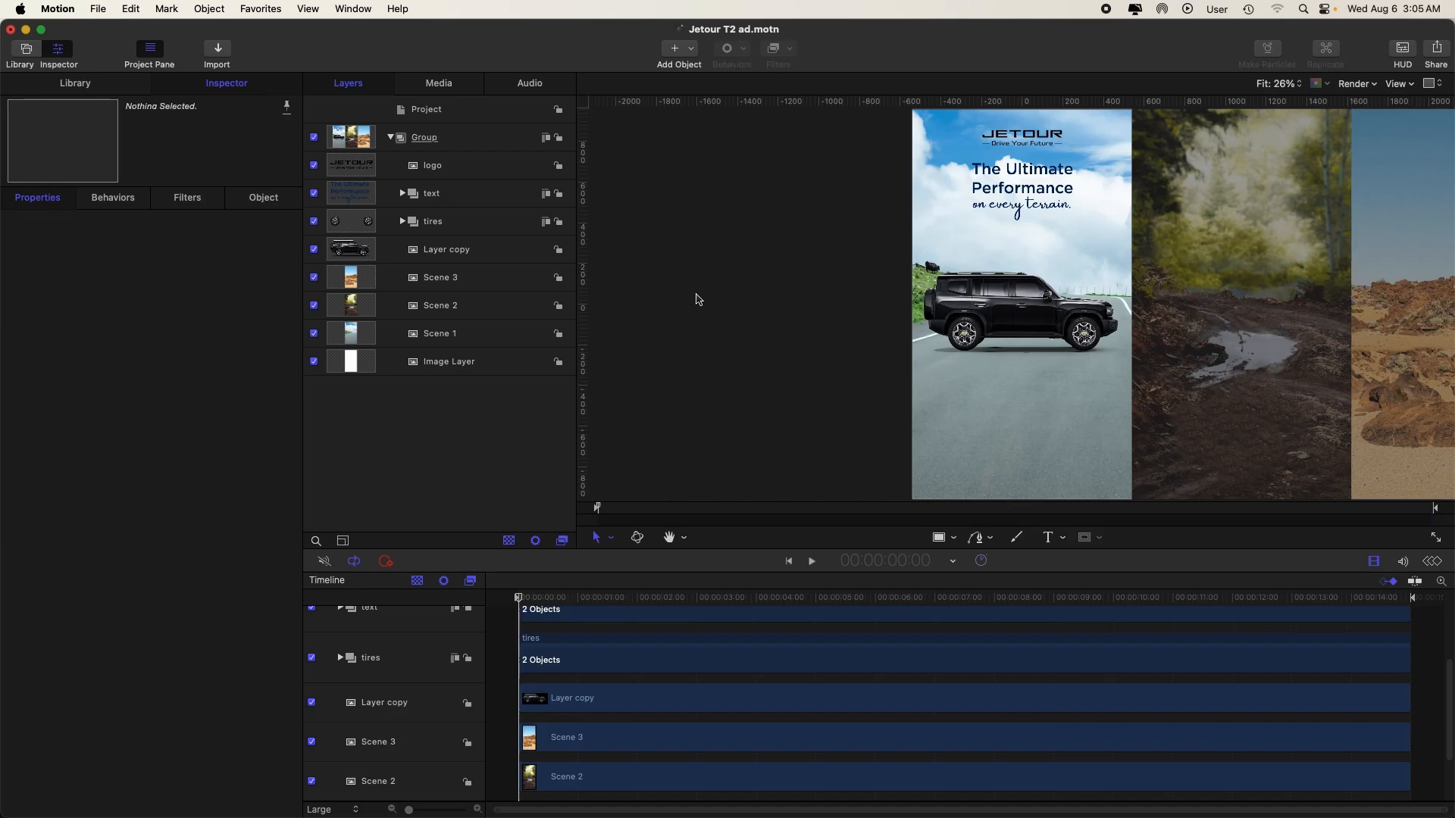
- Group the Scene 1, Scene 2 and Scene 3 layers and name the group "backgrounds"
click(449, 277)
shift+click(466, 333)
key(super+shift+g)
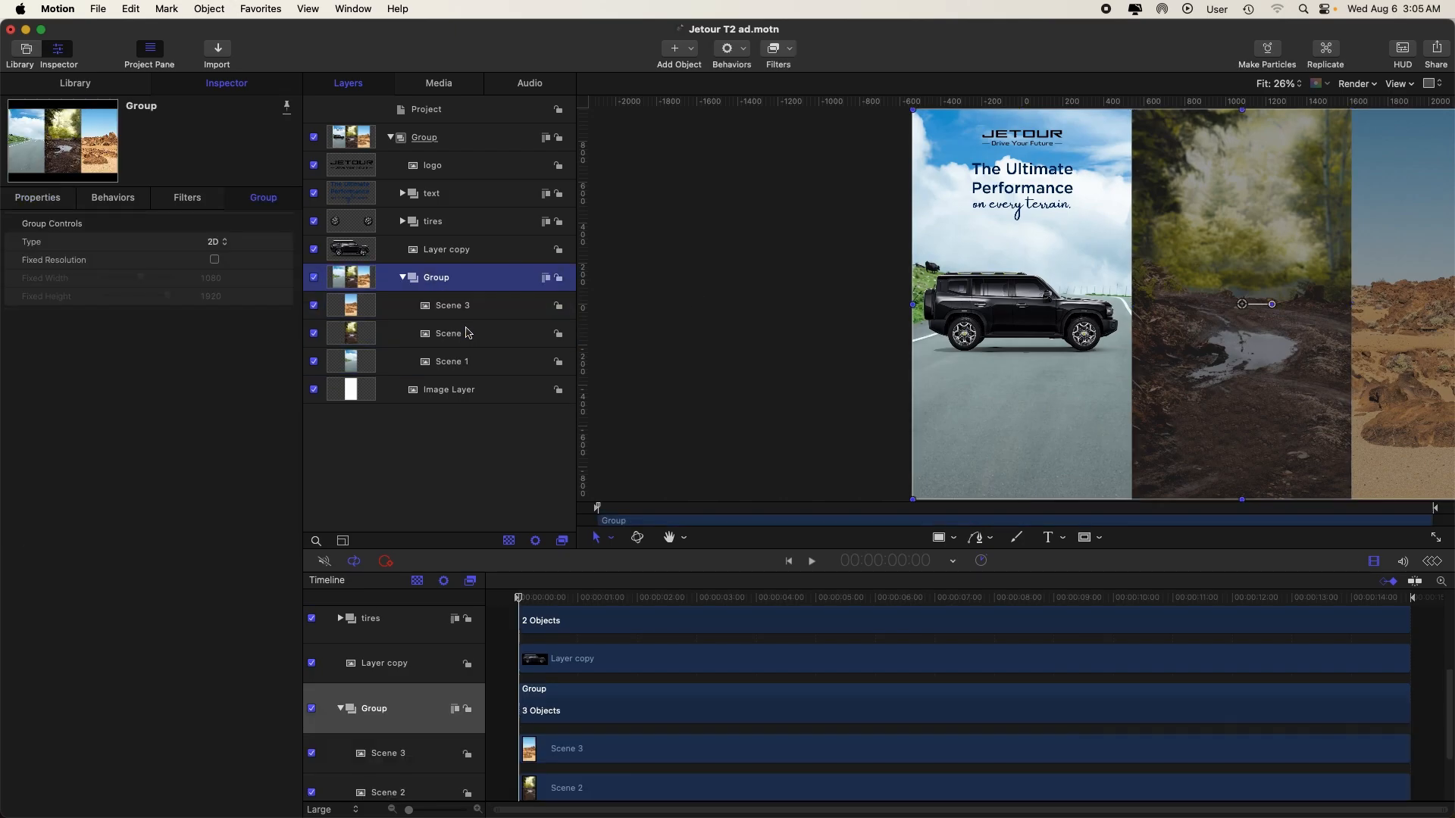
double_click(439, 277)
text(sce)
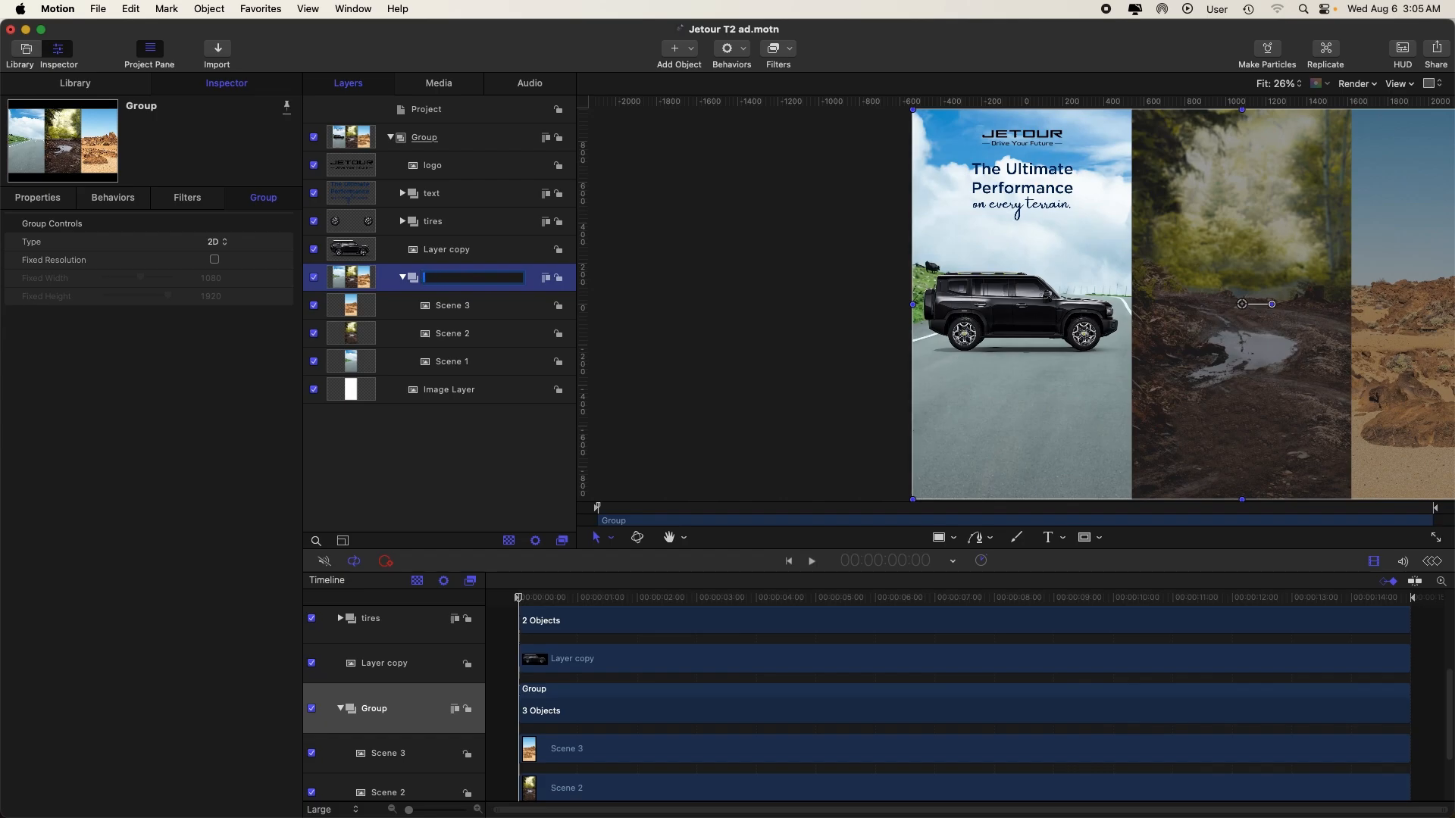
key(Return)
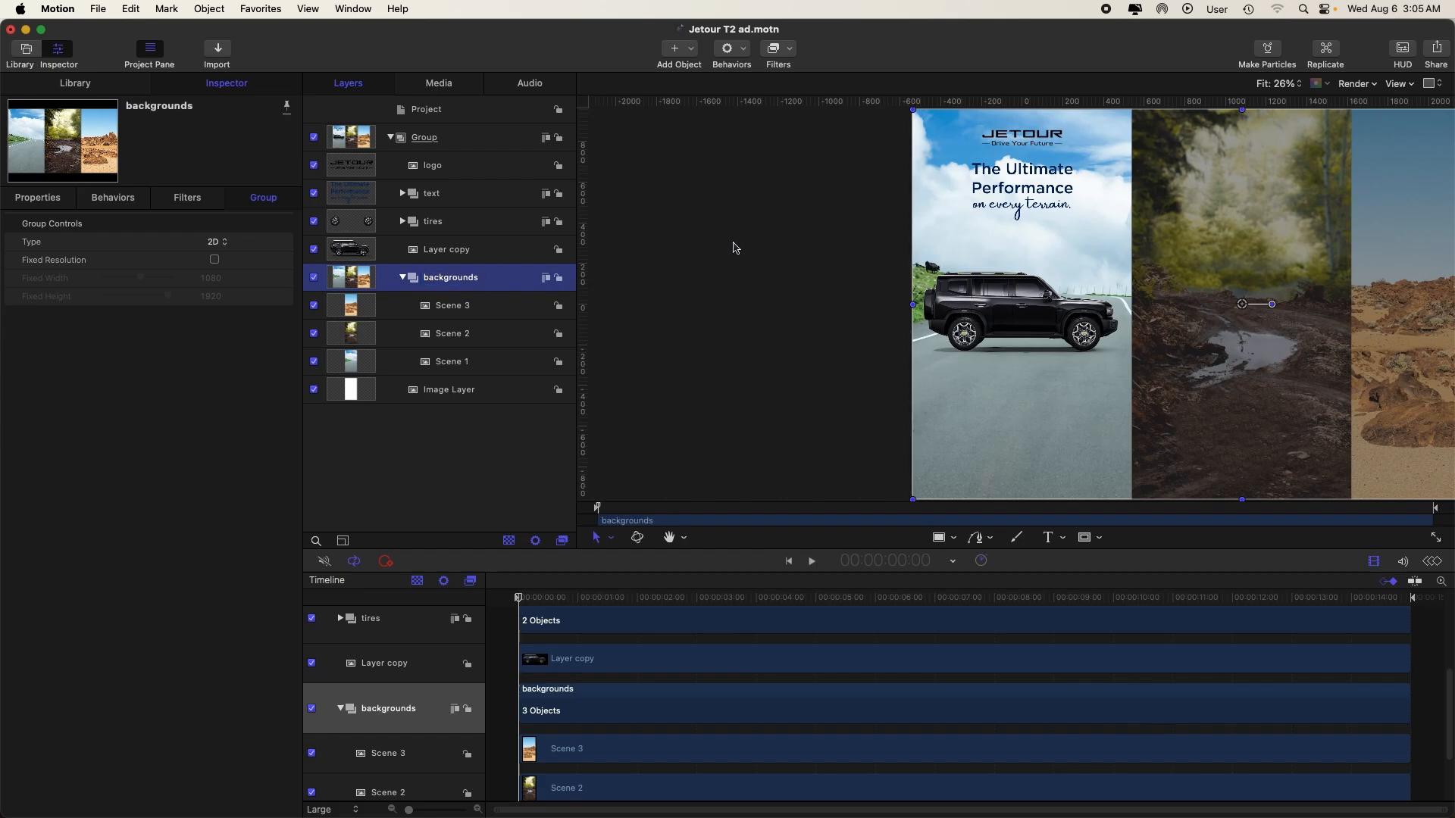
- Select the back tire layer in the tires group and expand its rotation into separate X, Y and Z values
key(super+minus)
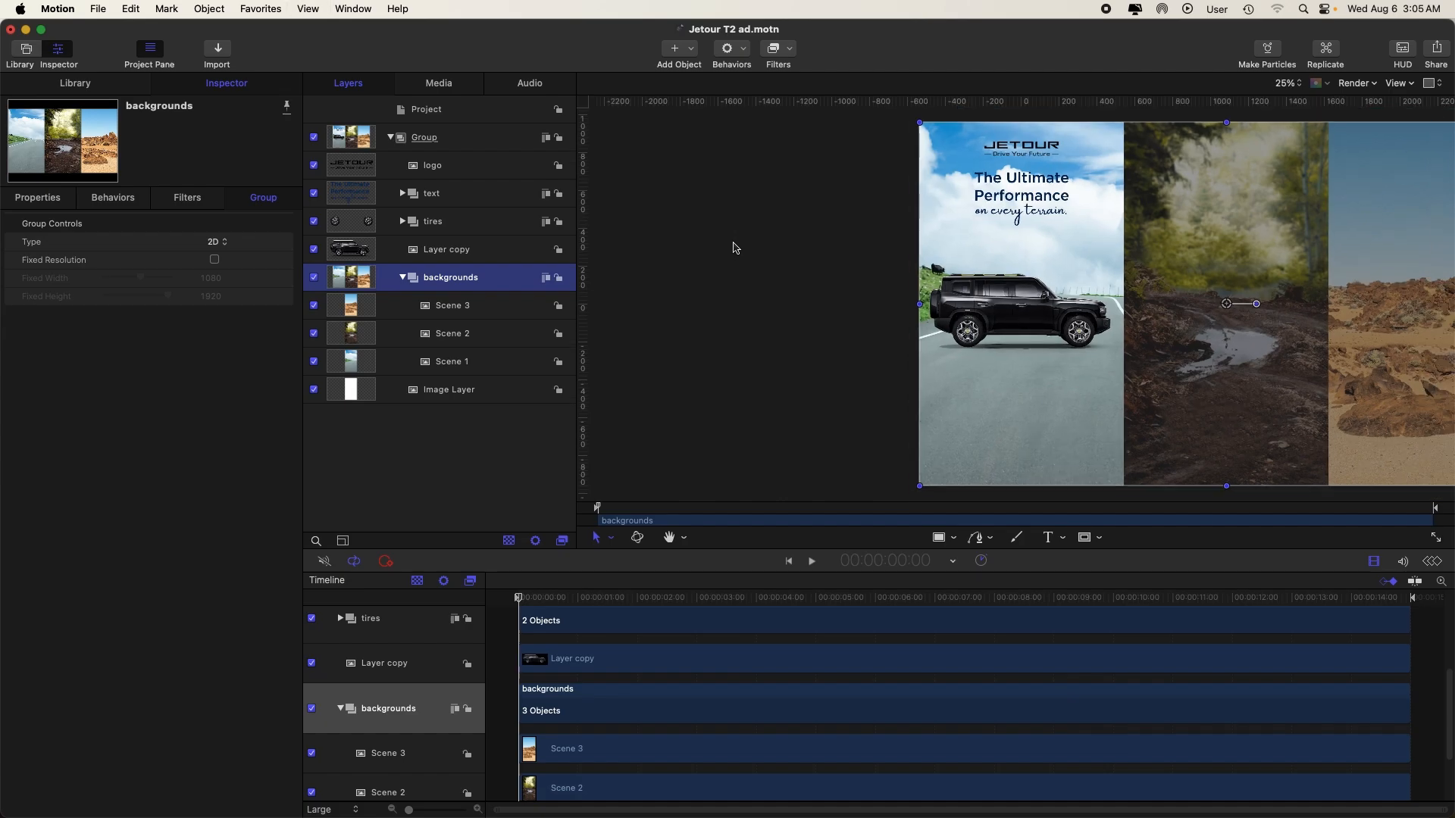
click(734, 248)
scroll(691, 267, right, 2)
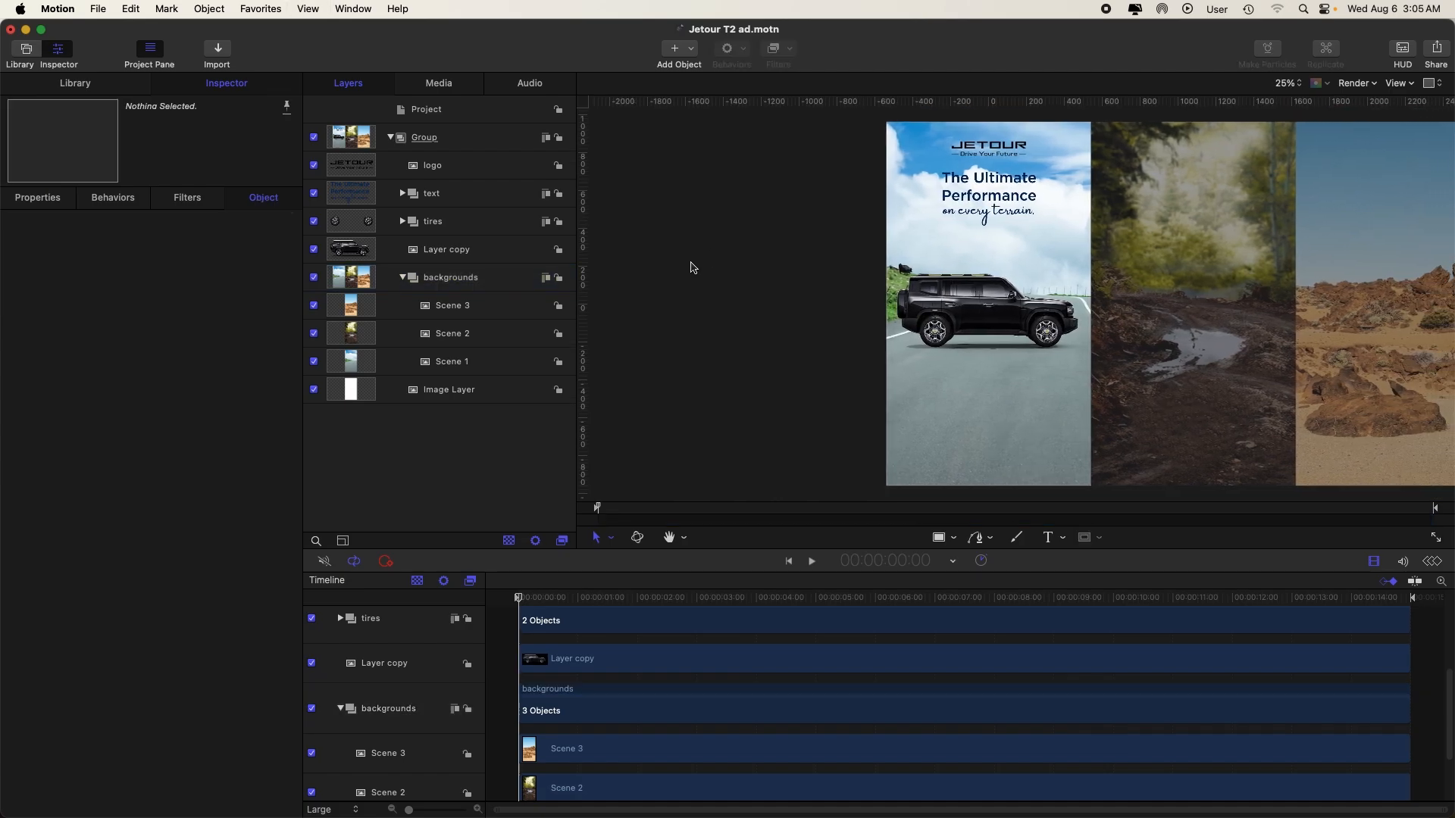
click(403, 221)
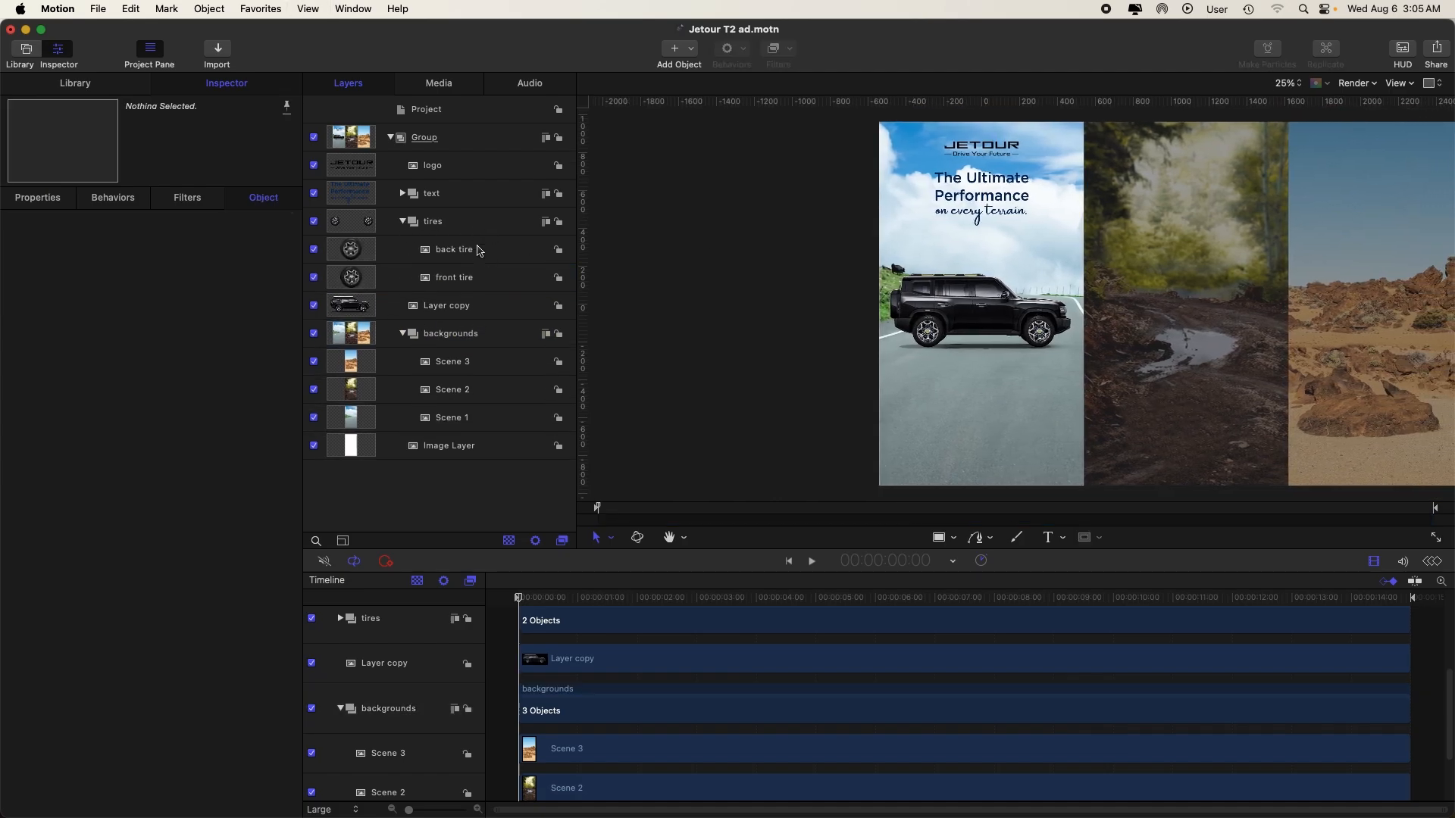
click(480, 249)
key(super+equal)
key(super+equal)
key(super+equal)
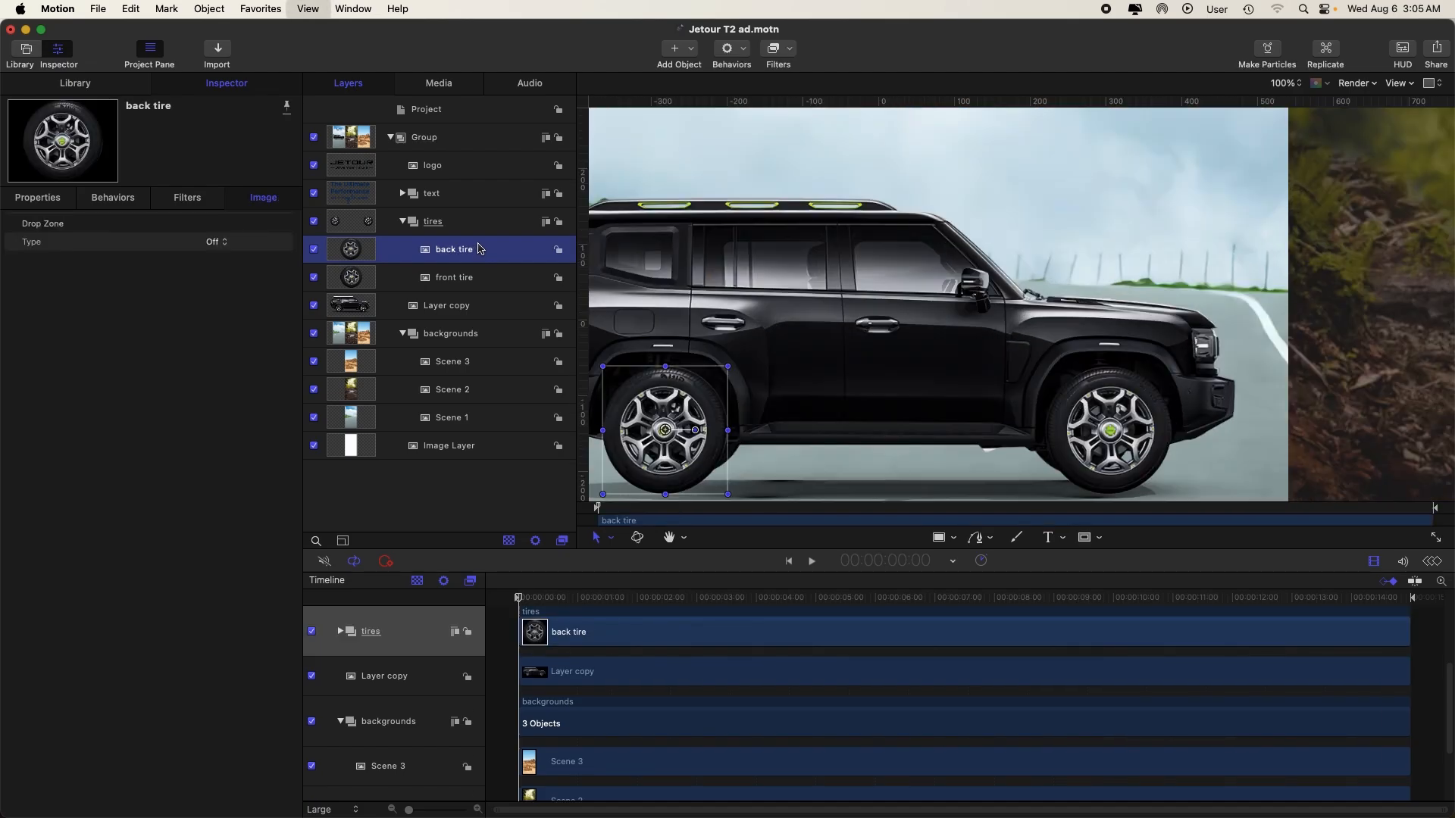
key(super+minus)
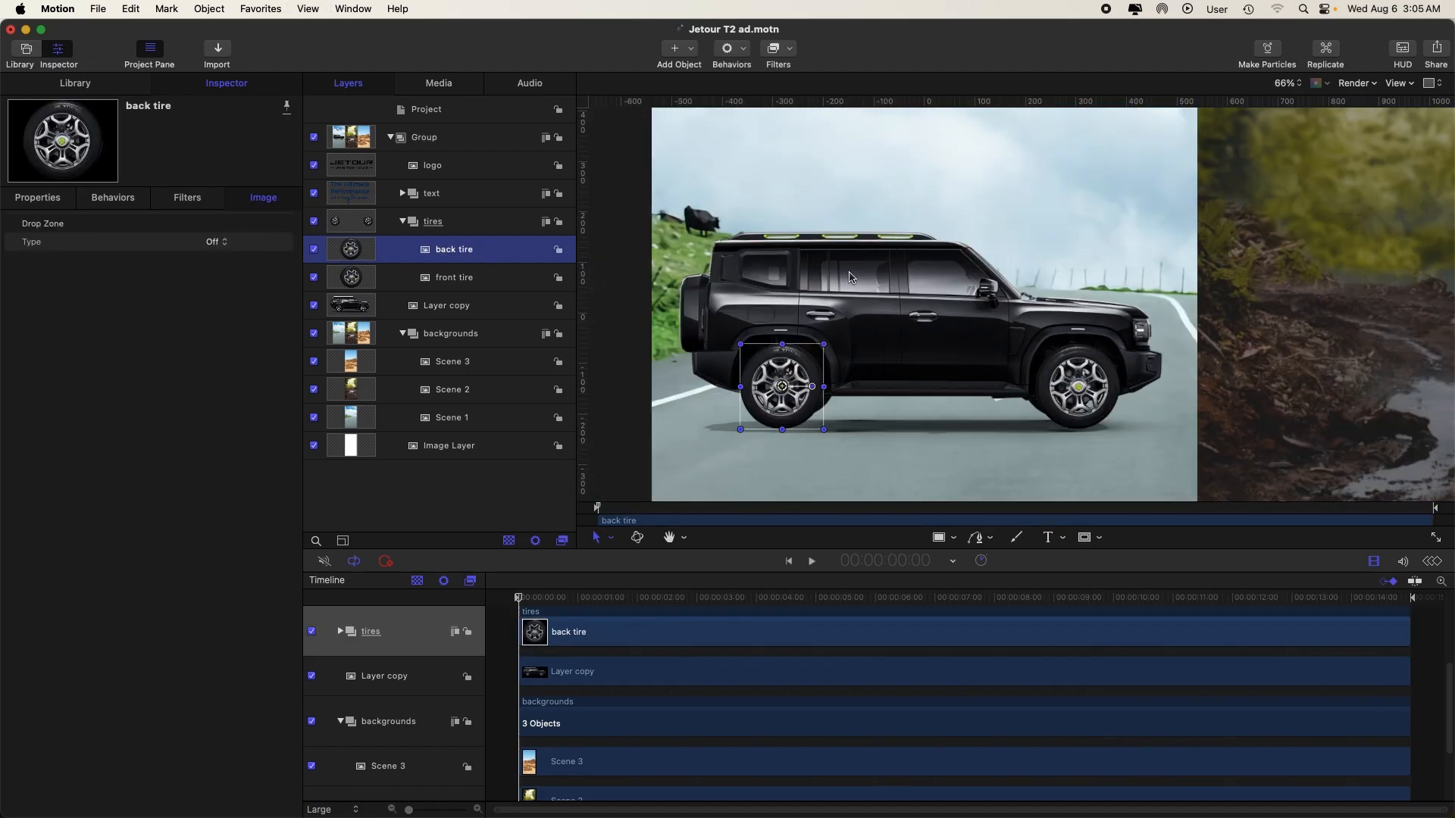
scroll(861, 279, down, 3)
scroll(861, 279, left, 1)
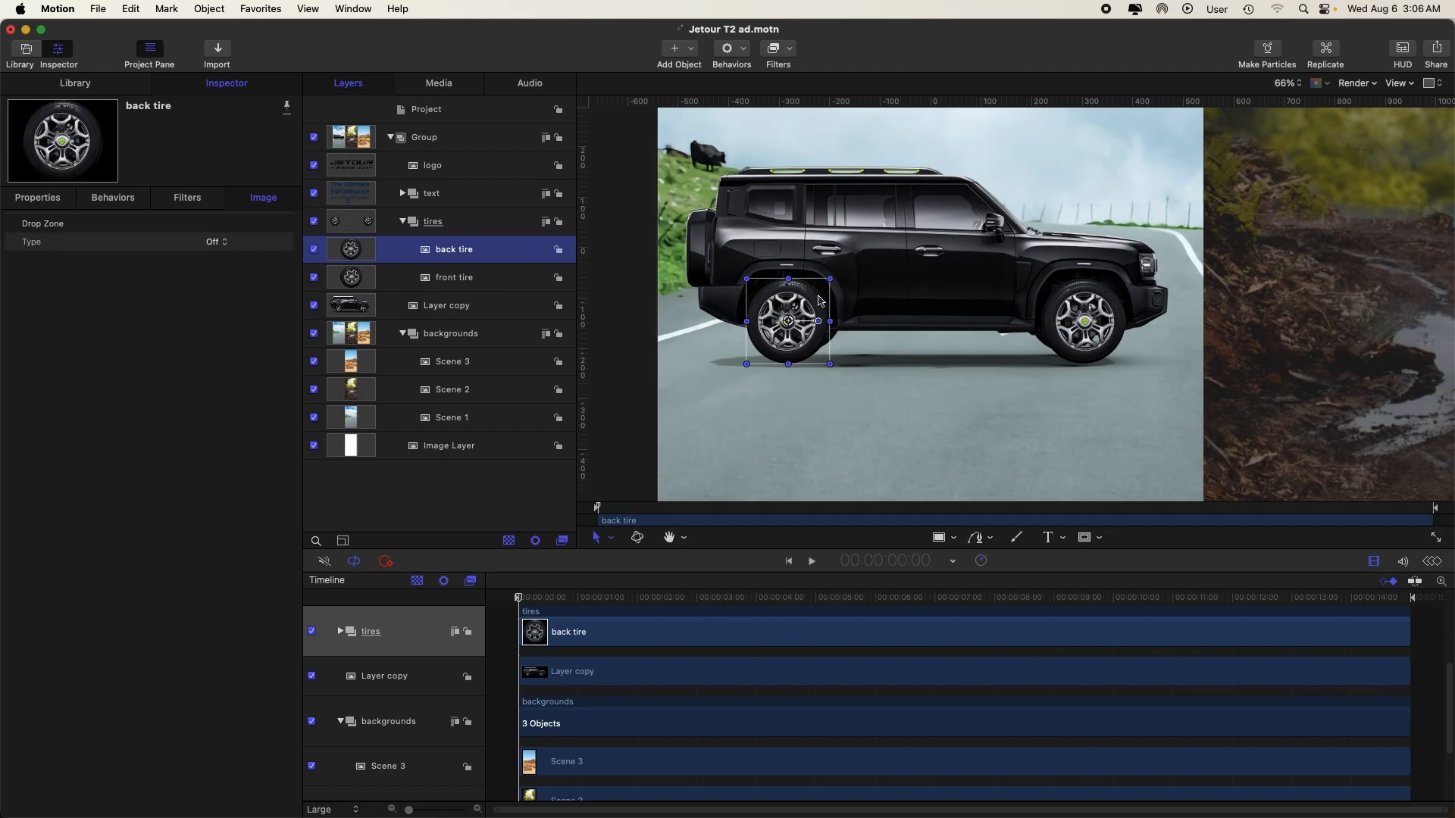
click(56, 208)
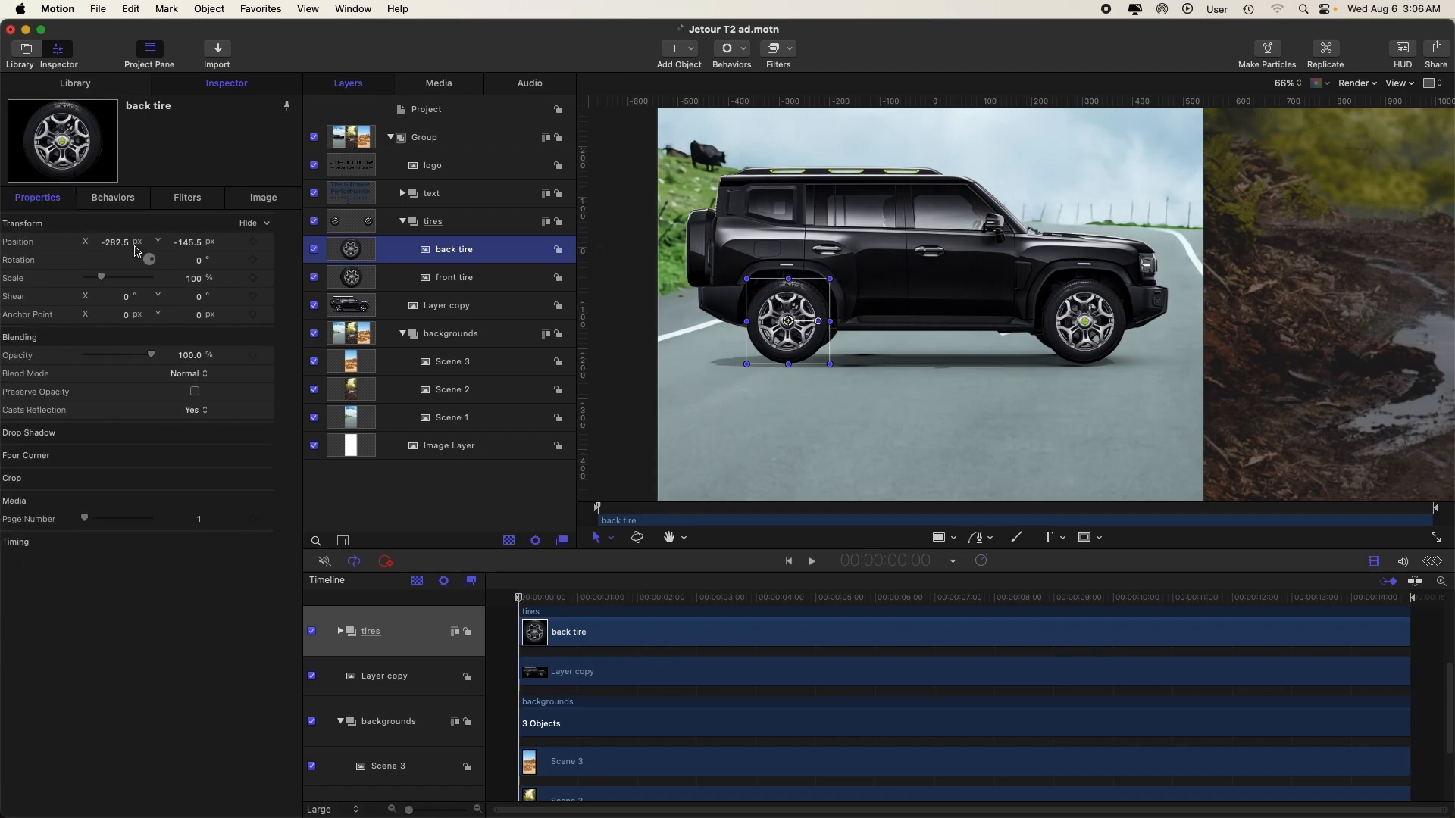
click(13, 260)
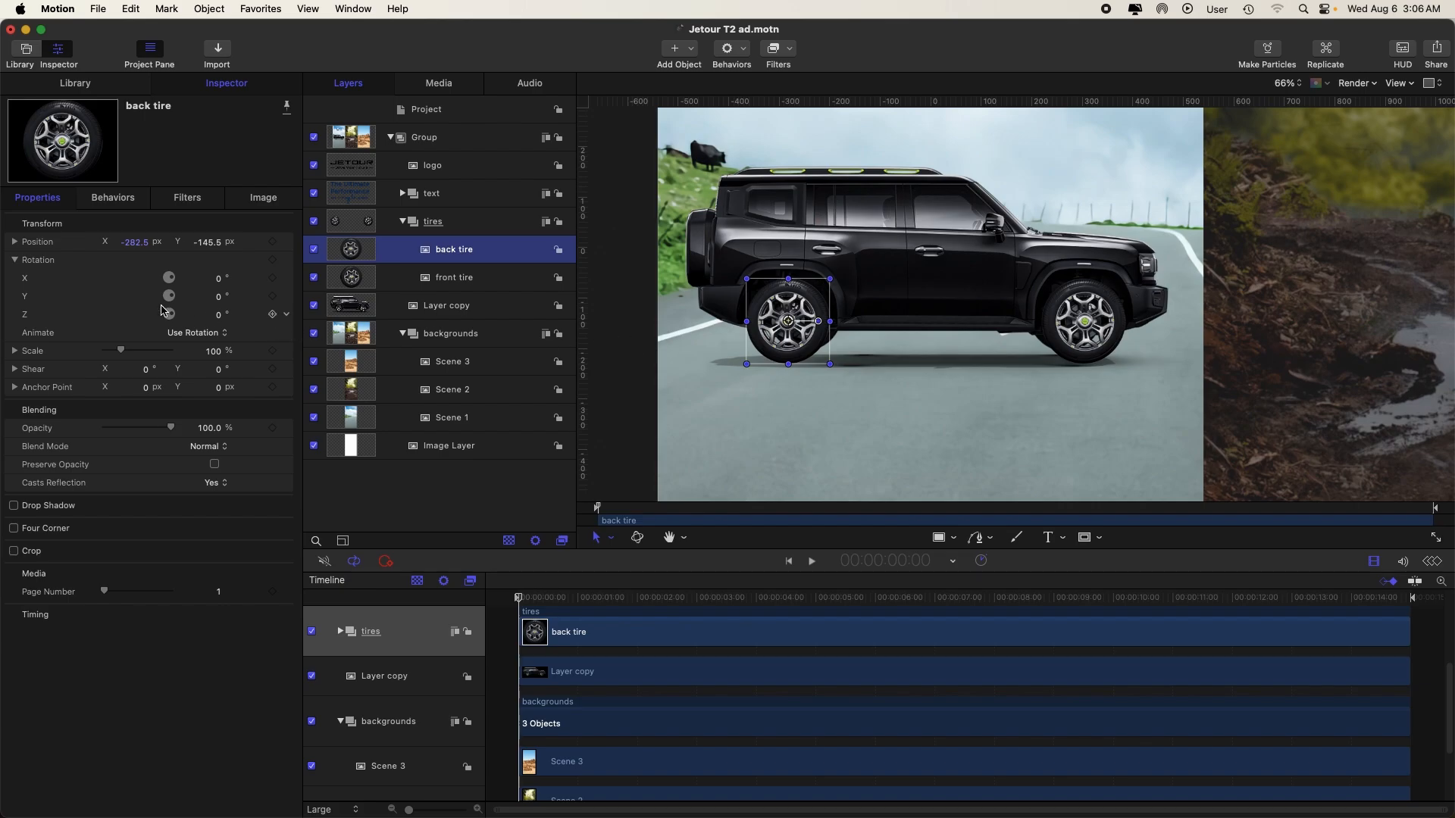
- Try rotating the back tire around its Z axis and undo the test rotation
drag(219, 282, 218, 319)
key(super+z)
key(super+z)
key(super+z)
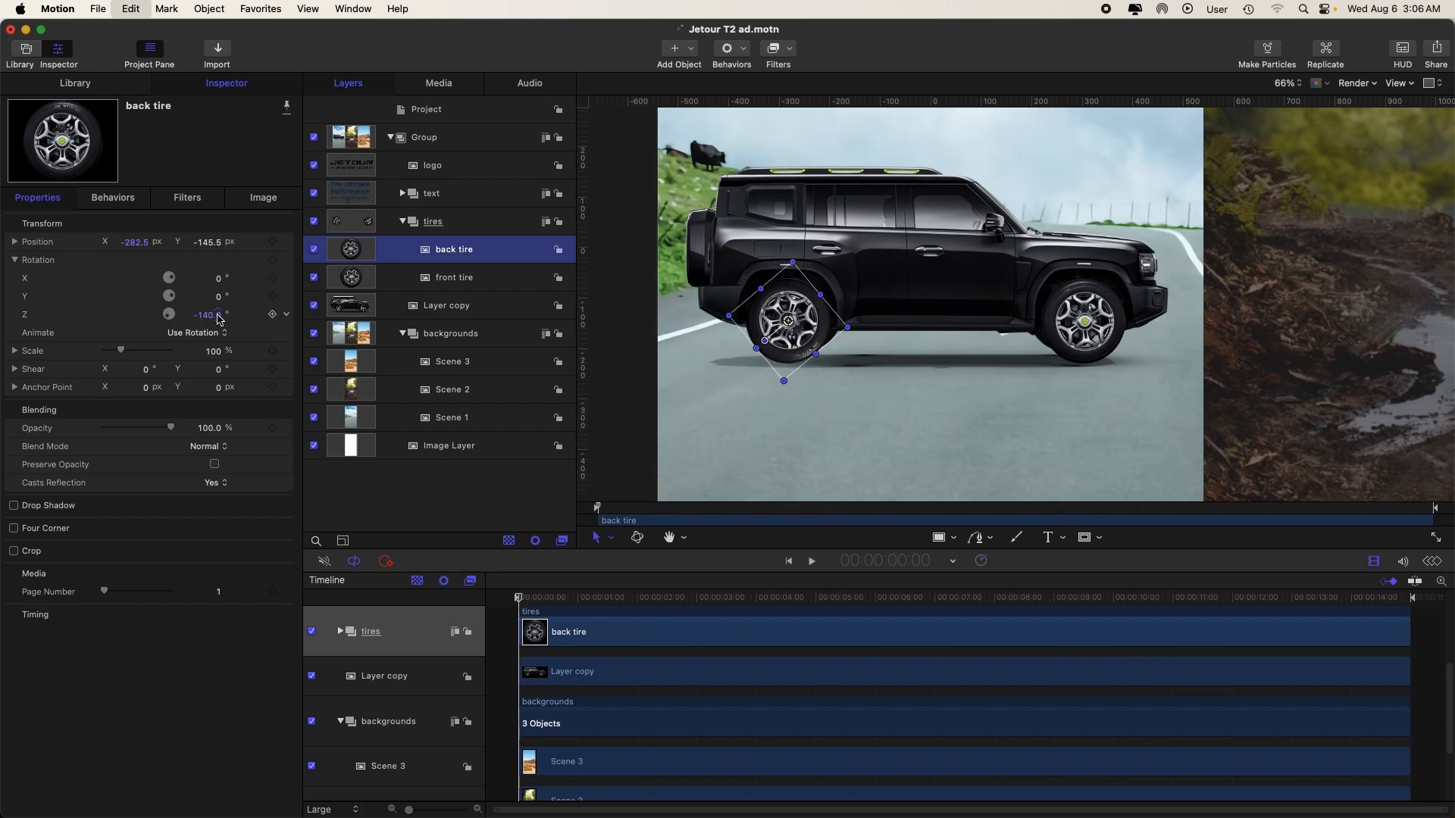
- Add a Ramp parameter behavior to the back tire's Z rotation and set its End Value to -400°
click(287, 317)
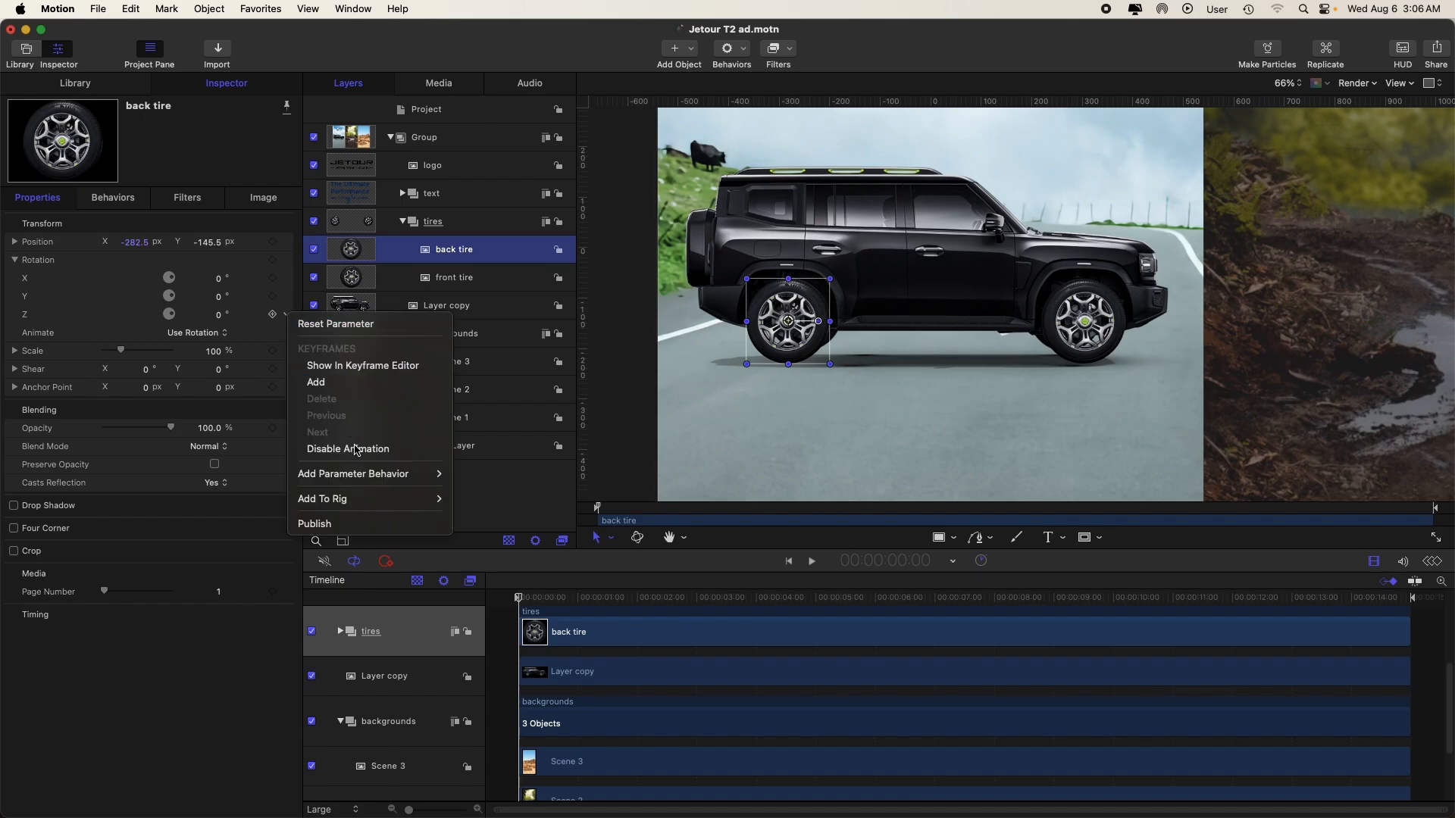
mouse_move(373, 475)
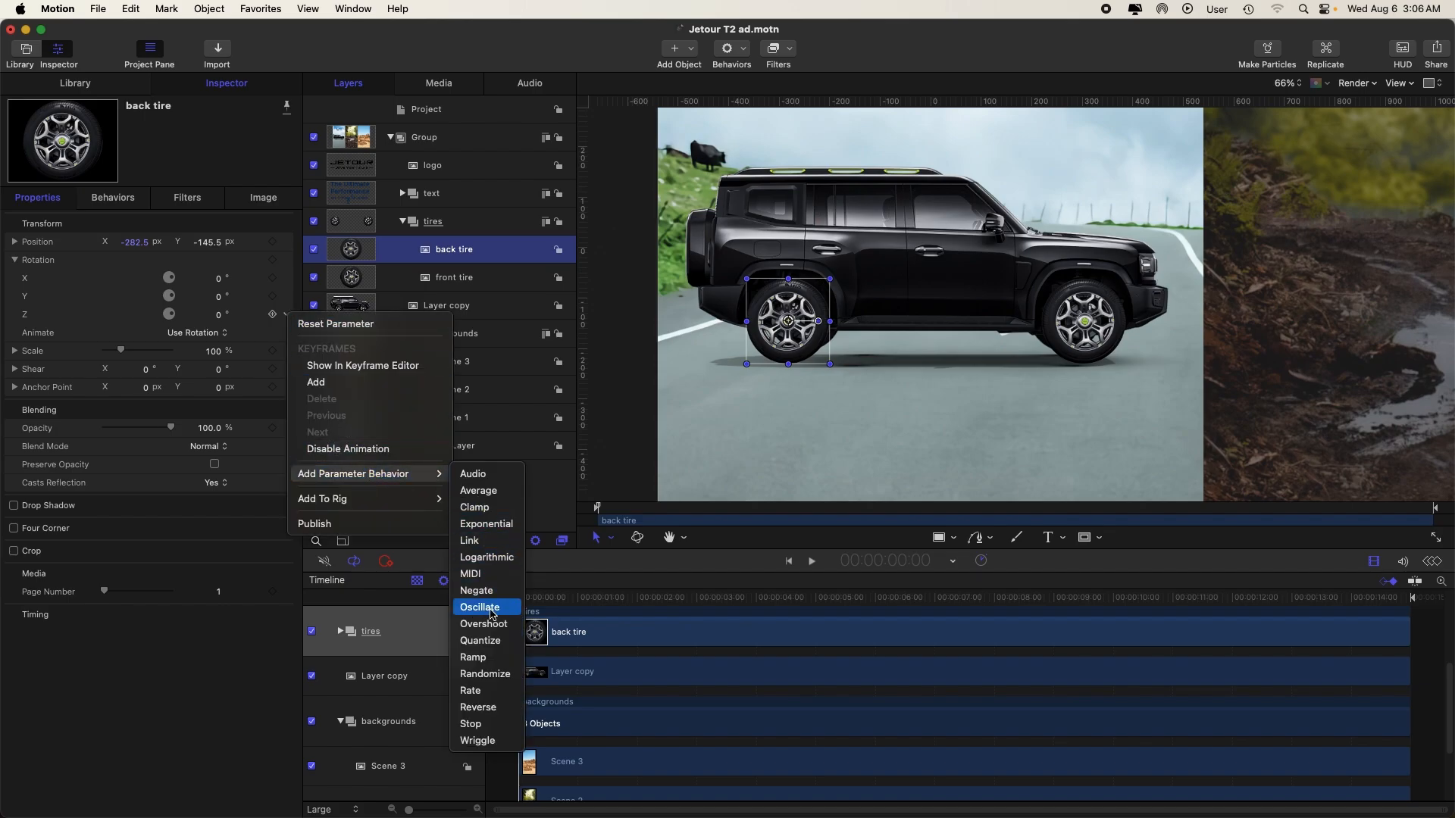
click(489, 662)
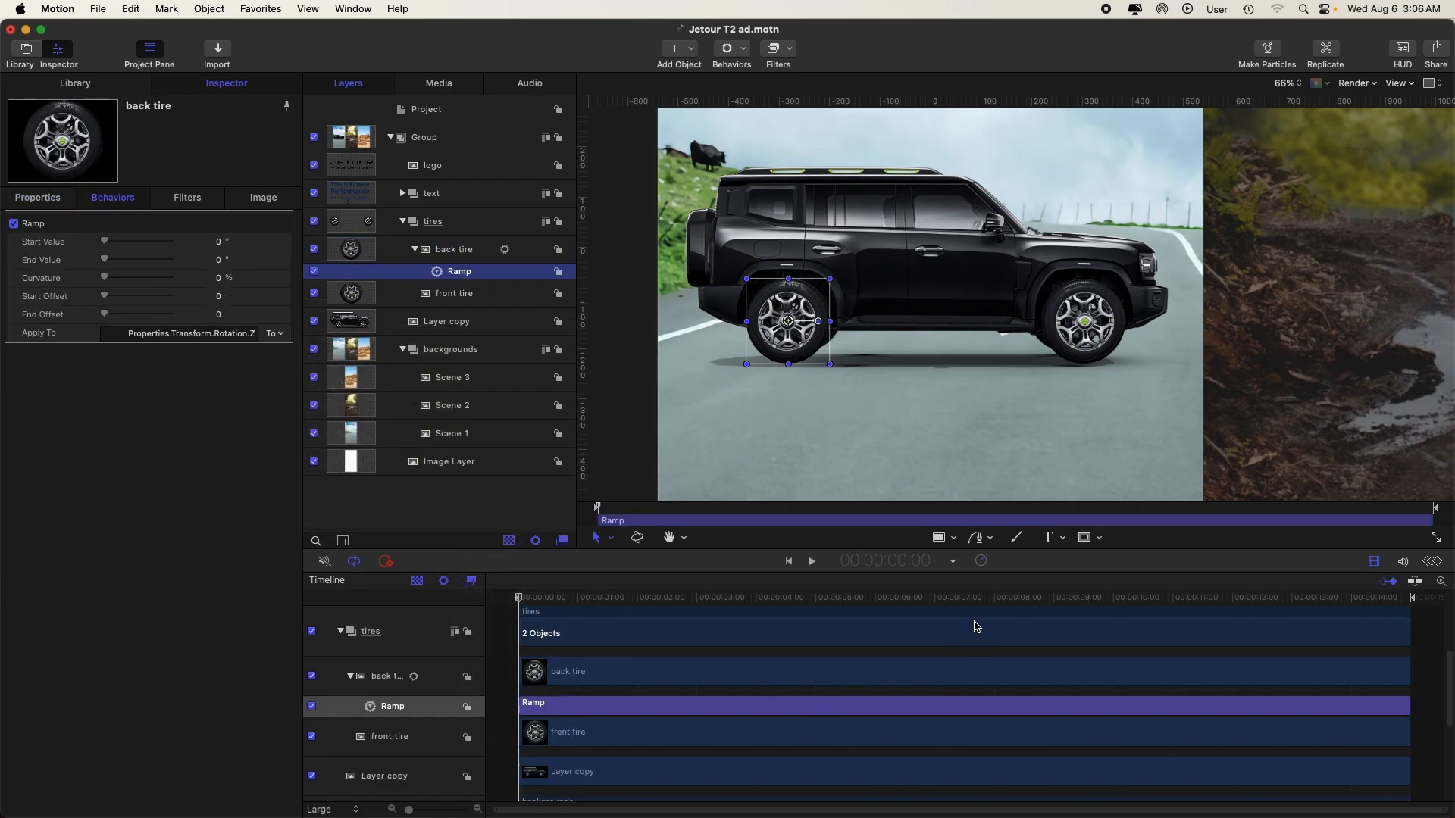
drag(1117, 599, 1411, 598)
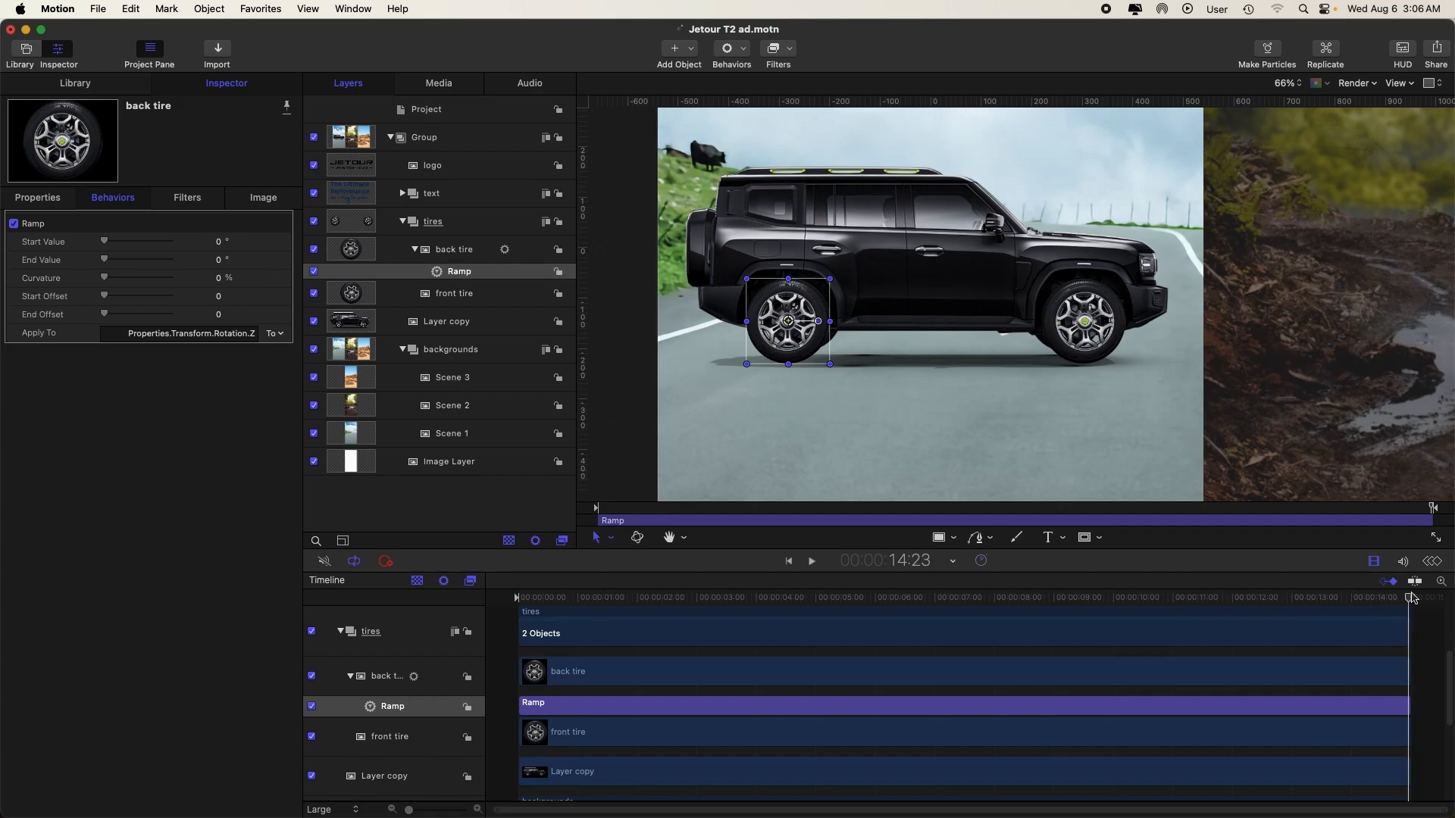
click(219, 260)
key(Return)
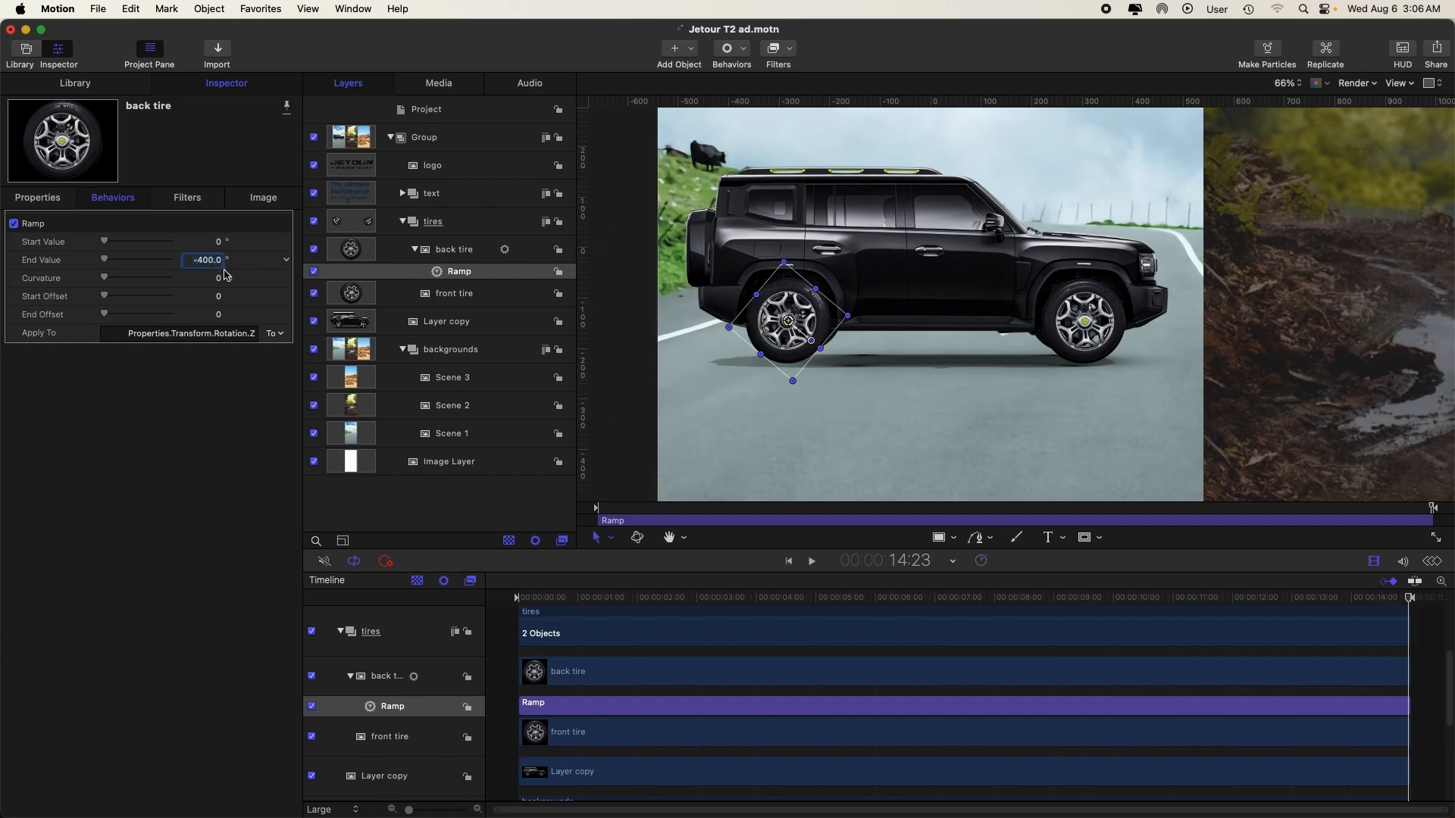
- Copy the back tire's Ramp behavior onto the front tire and preview both tires spinning from the start
click(456, 296)
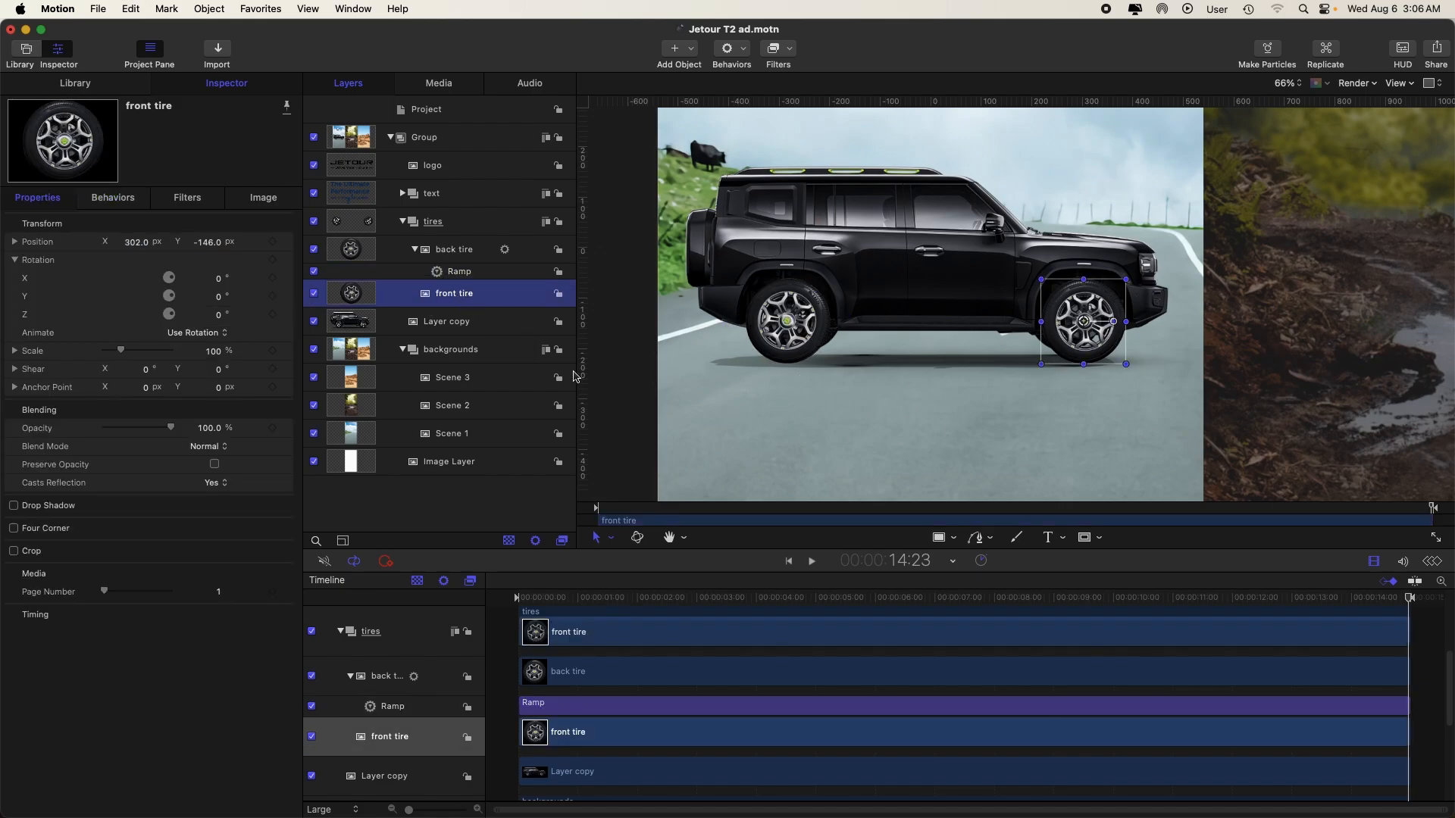
click(475, 274)
click(475, 295)
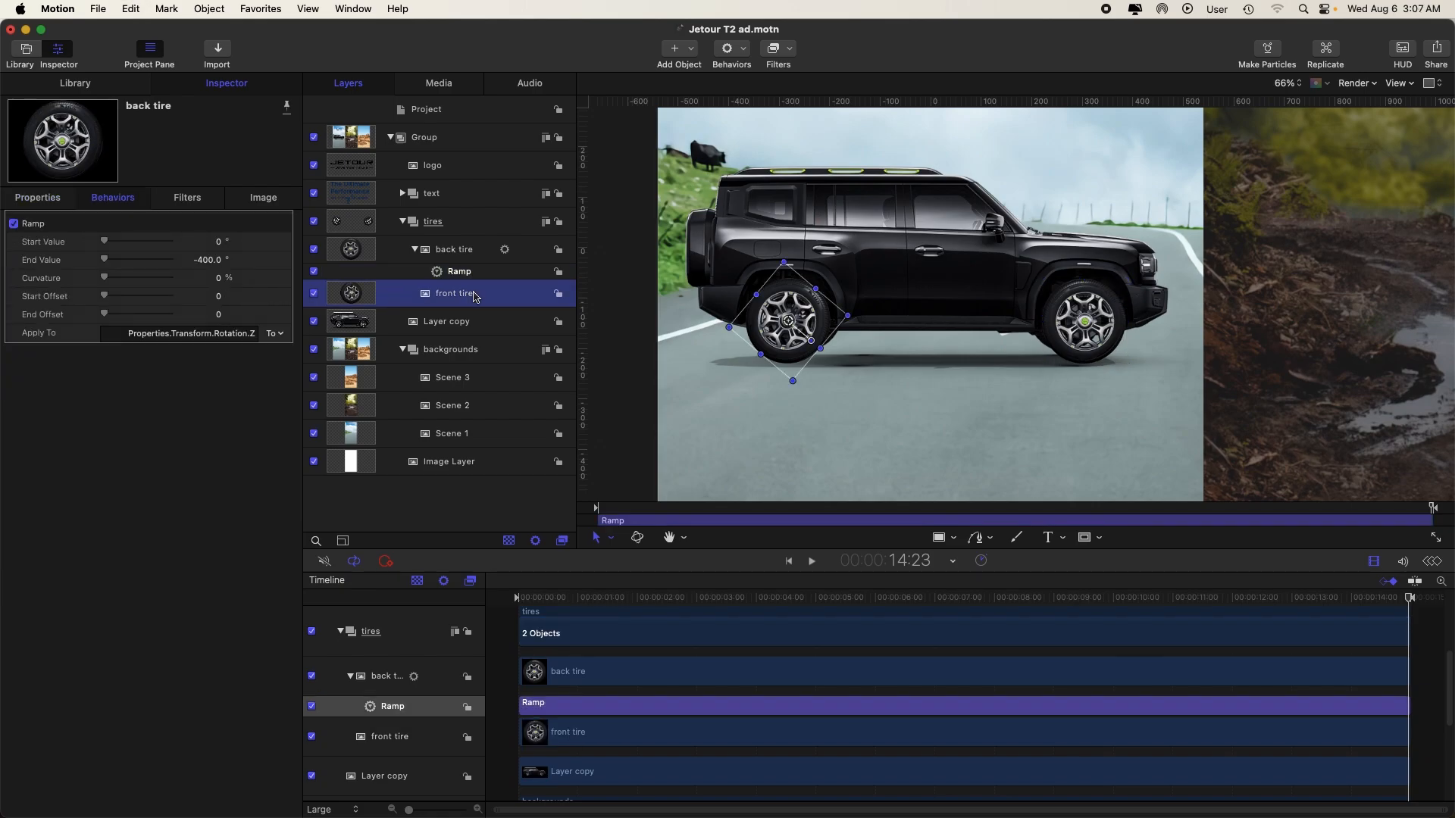
key(super+v)
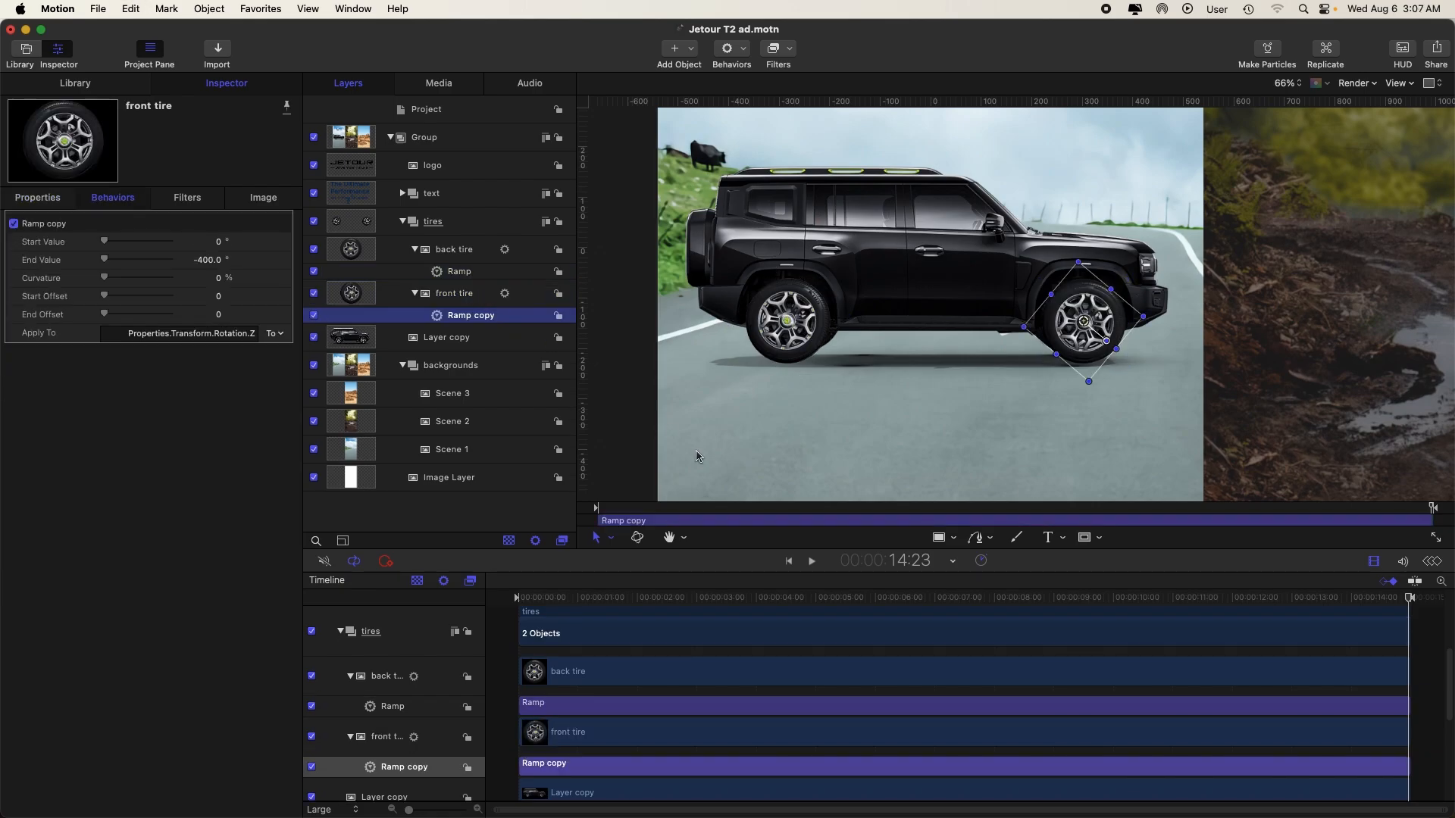
drag(609, 511, 529, 502)
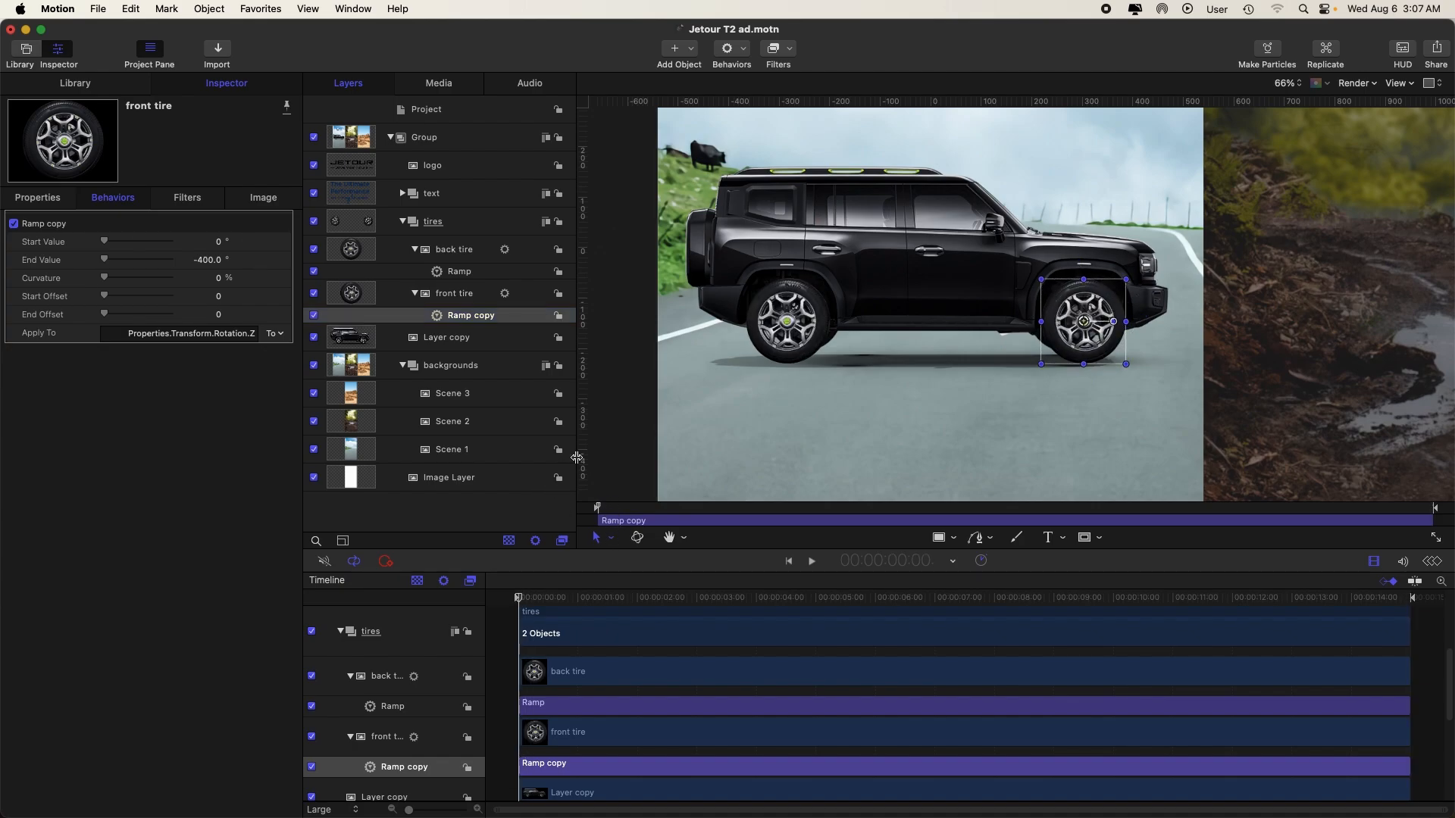
click(623, 415)
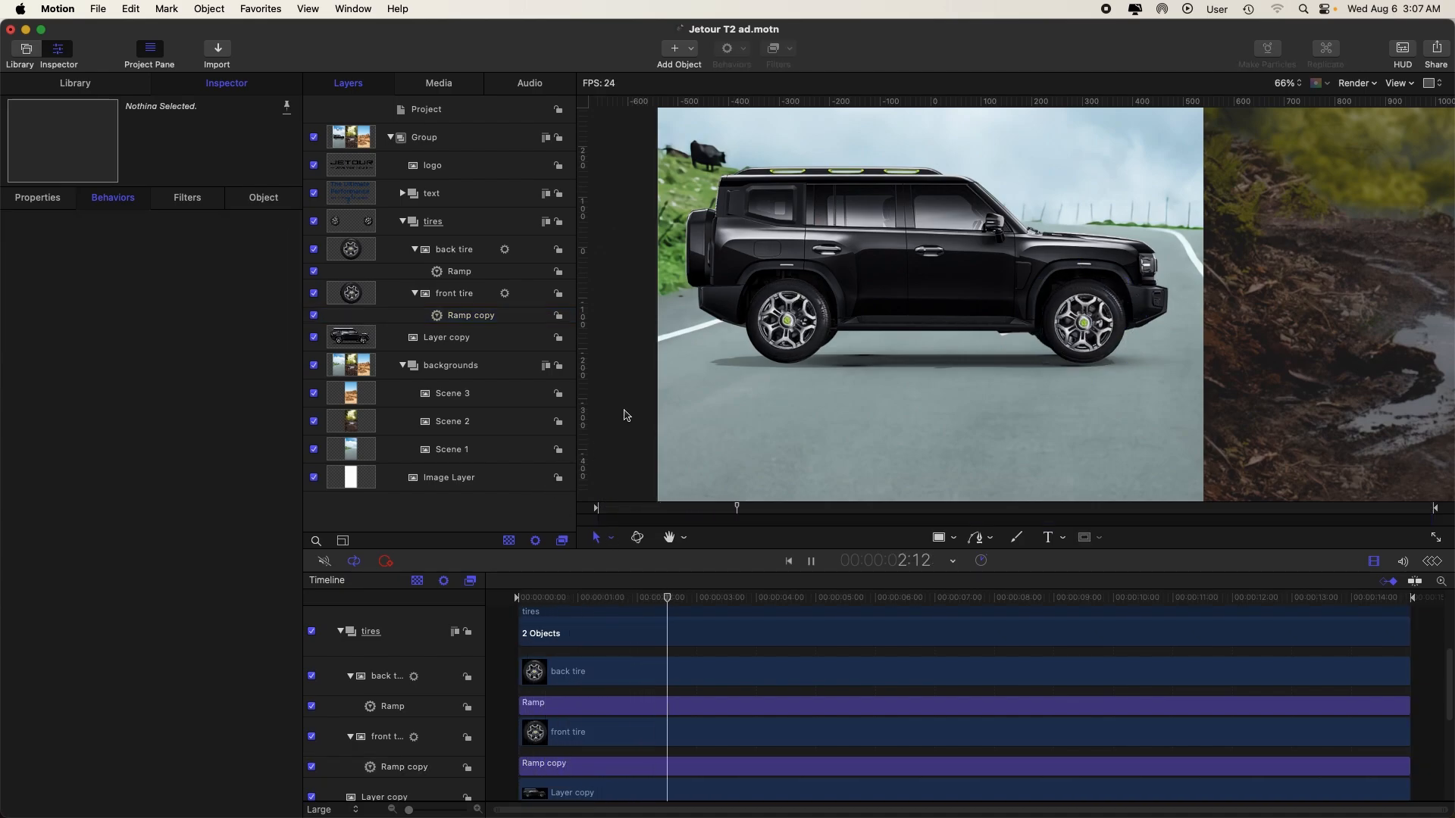
key(space)
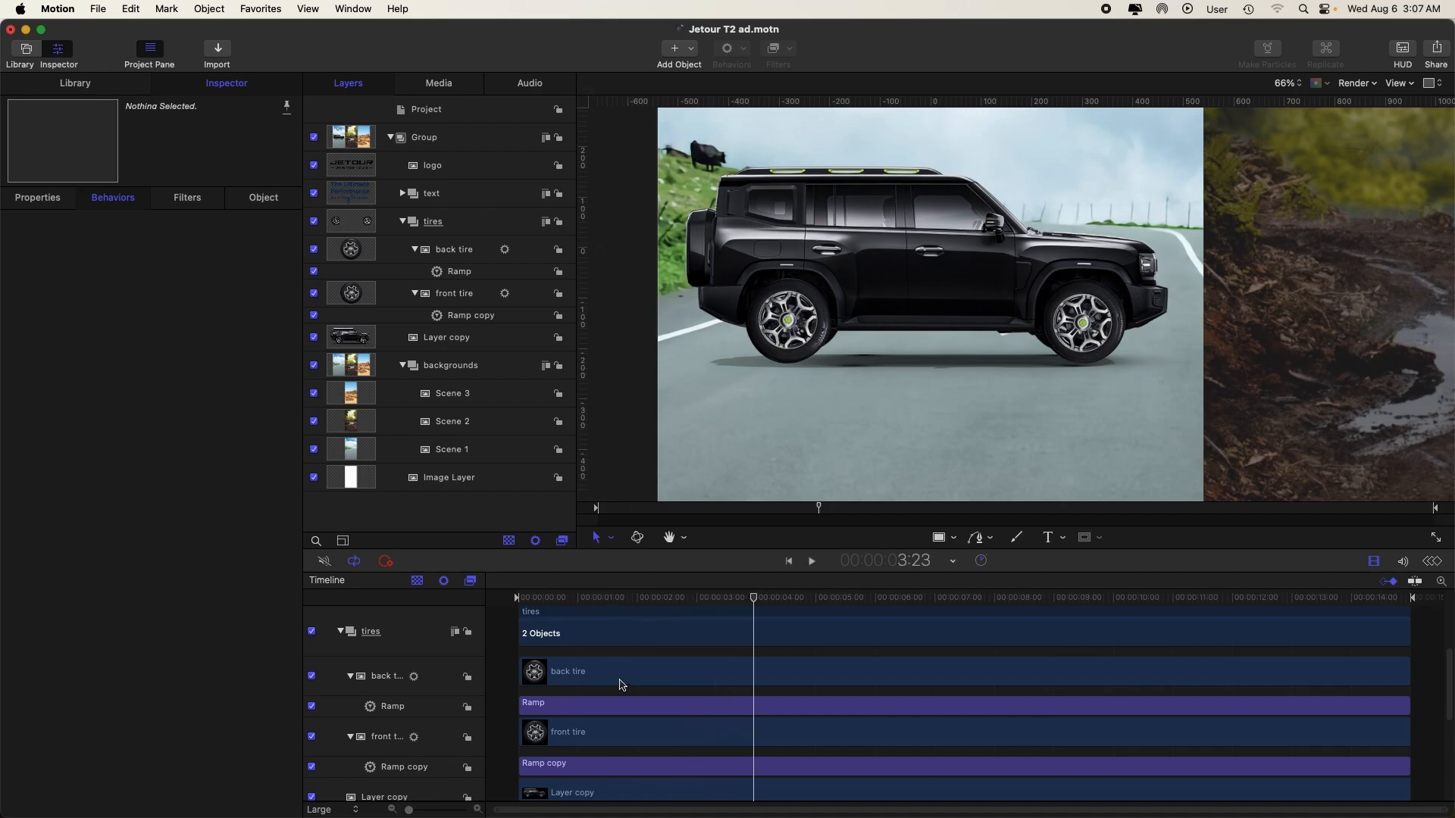
- Set the End Value of the back tire's Ramp behavior to -800°
click(634, 703)
click(207, 259)
key(BackSpace)
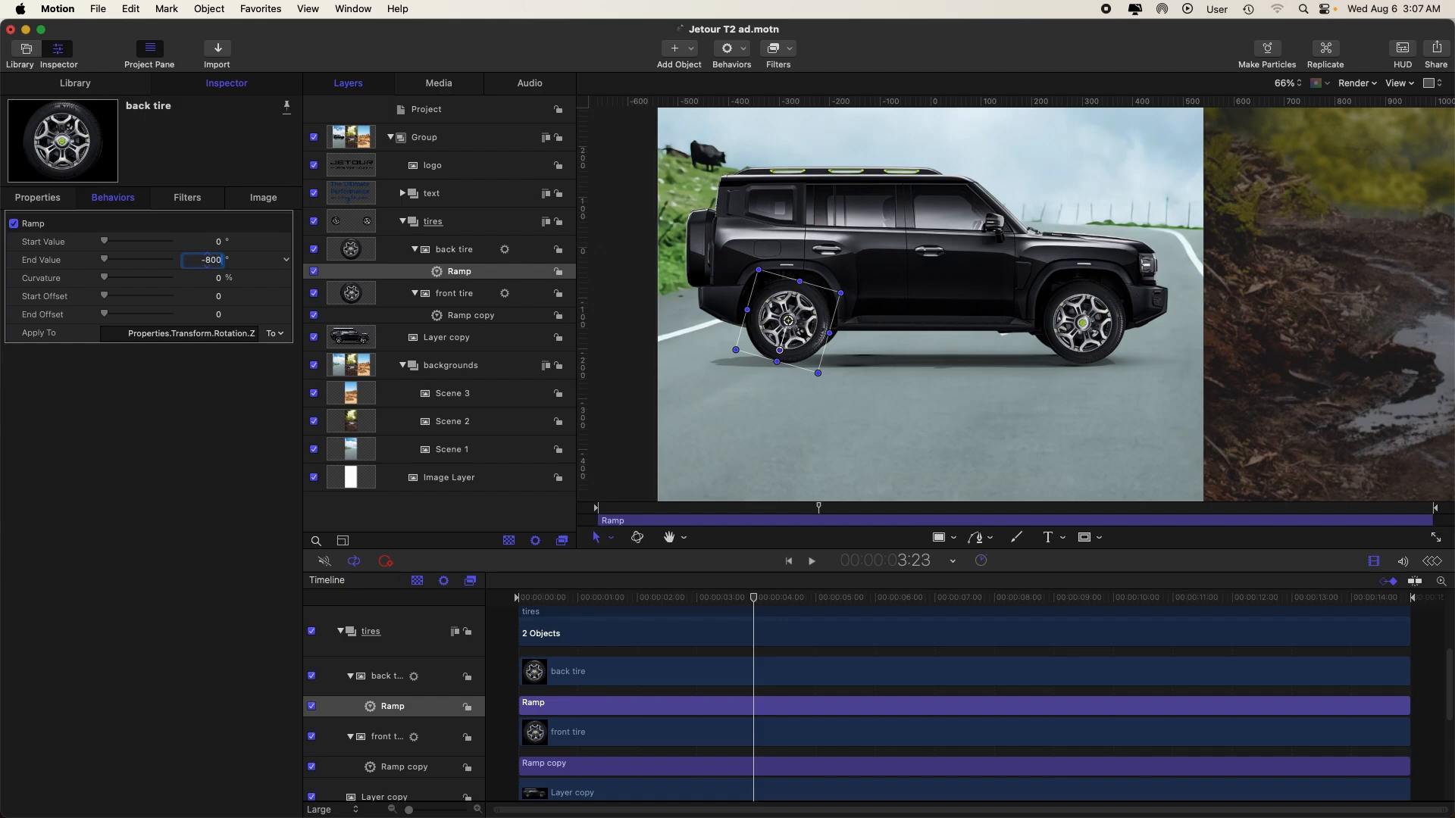
key(Return)
- Set the End Value of the front tire's Ramp copy to -800° and play the animation from the start
click(481, 316)
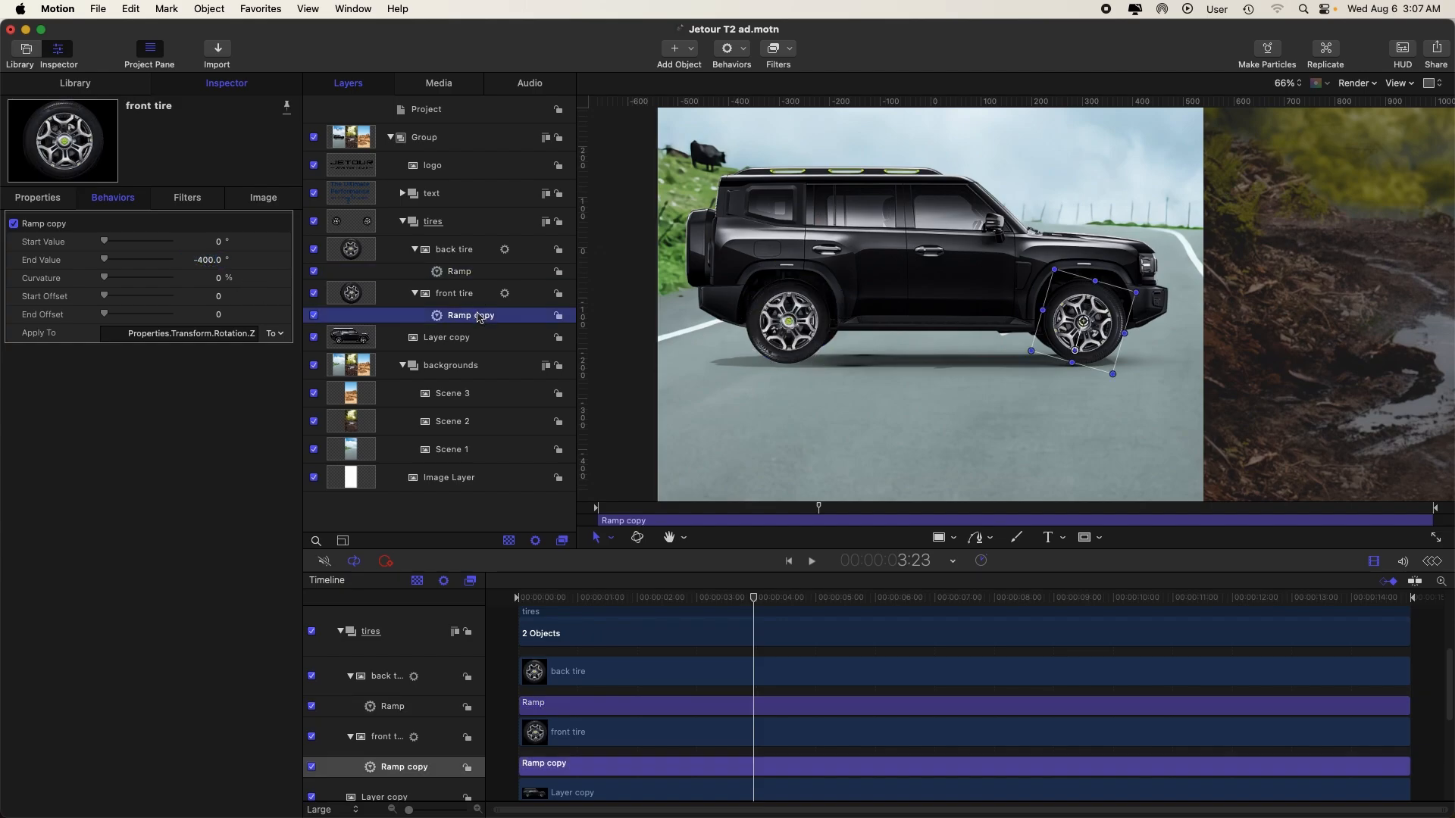
click(219, 261)
key(BackSpace)
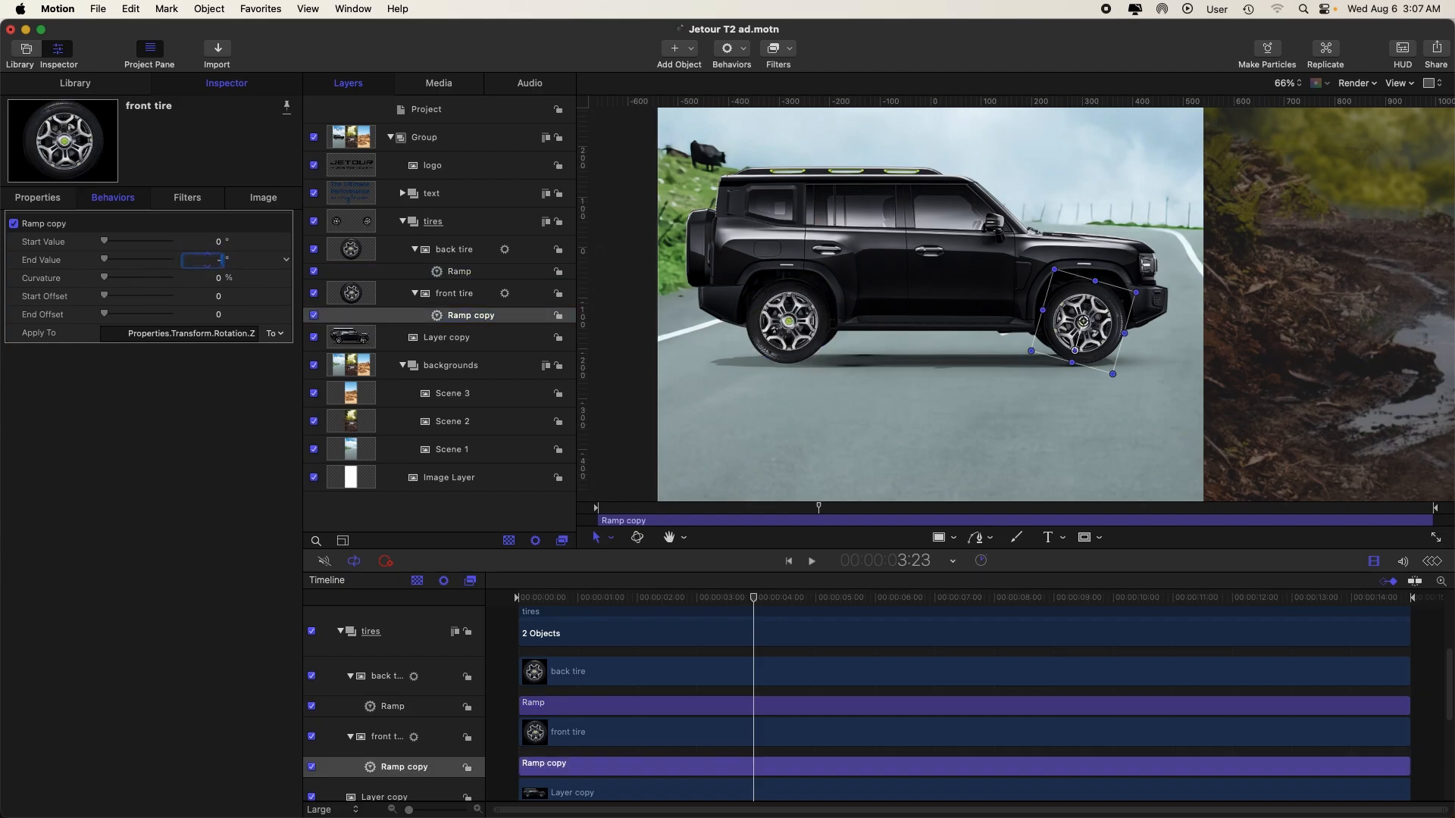
text(-800)
key(Return)
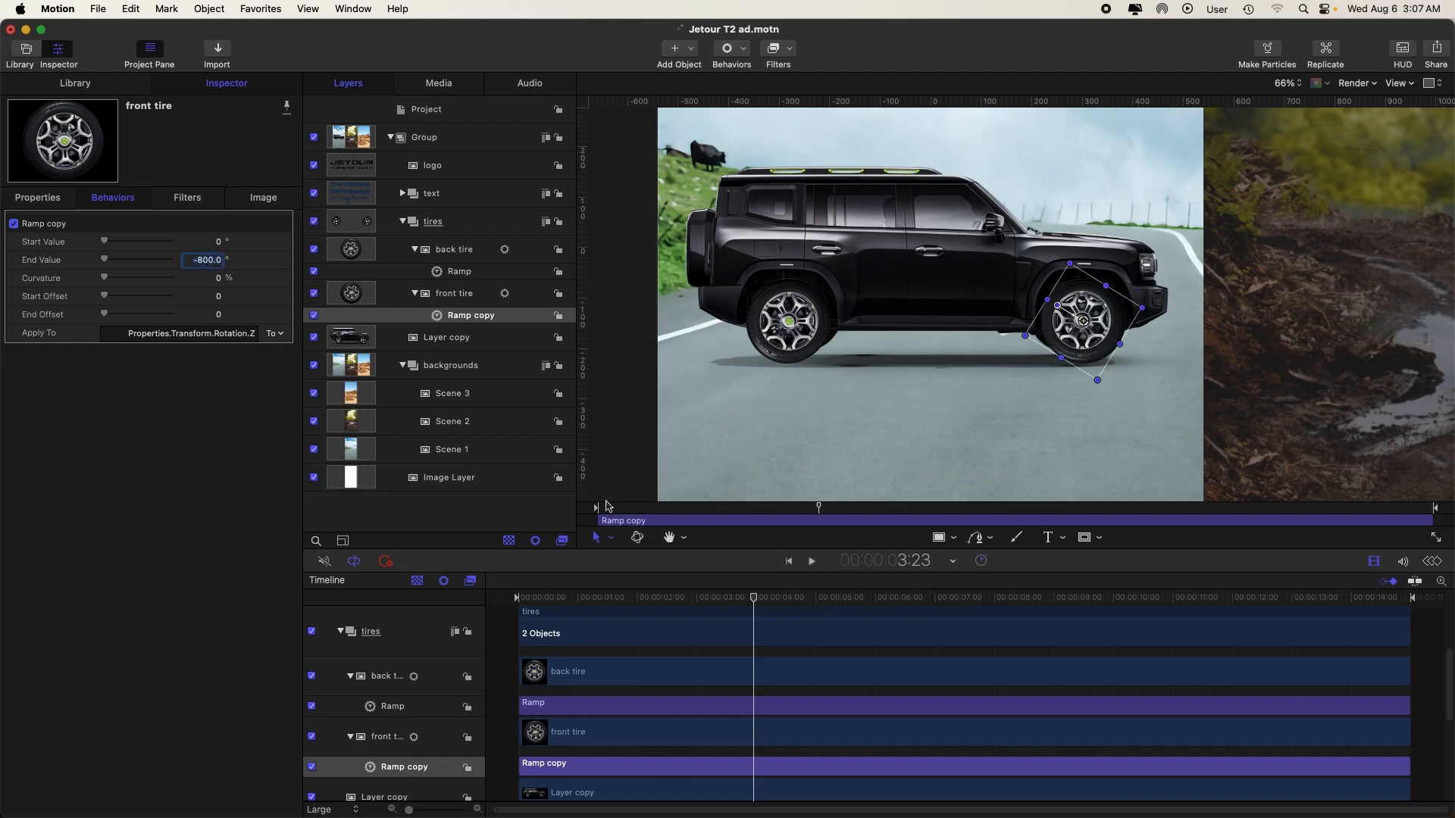
click(629, 449)
key(Home)
key(space)
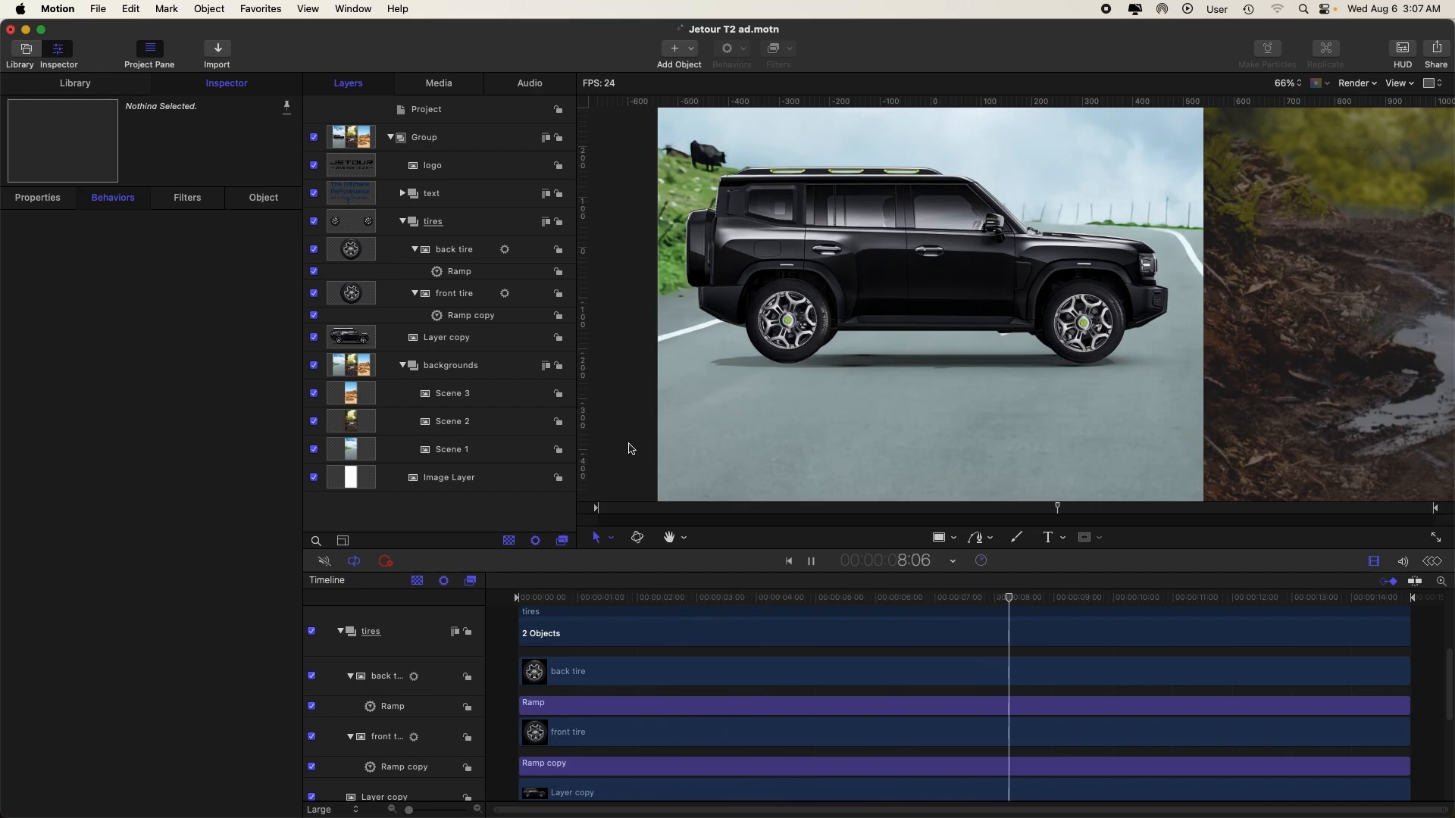
key(space)
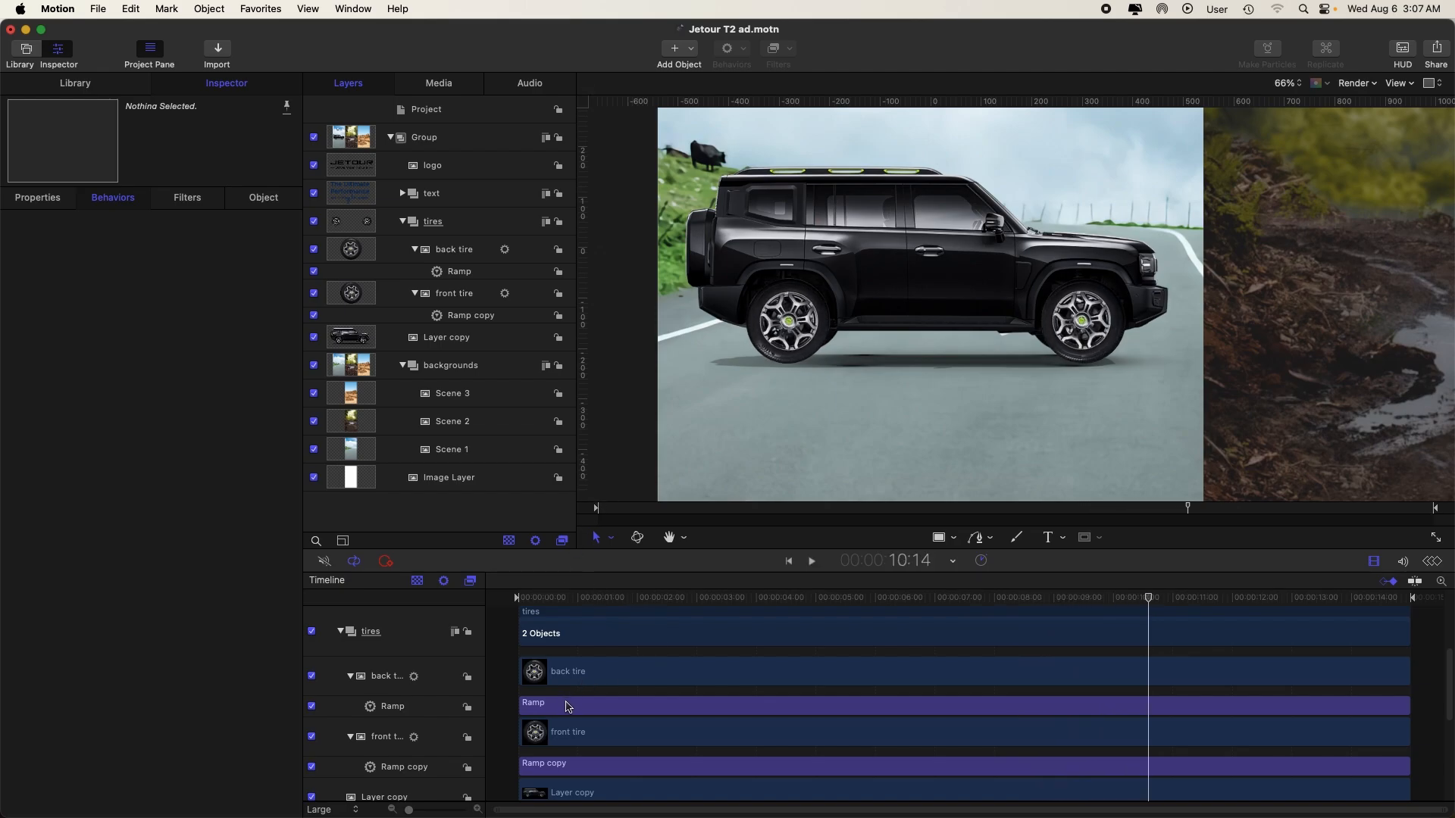
- Set the End Value of the back tire's Ramp behavior to -1500°
click(568, 707)
click(203, 260)
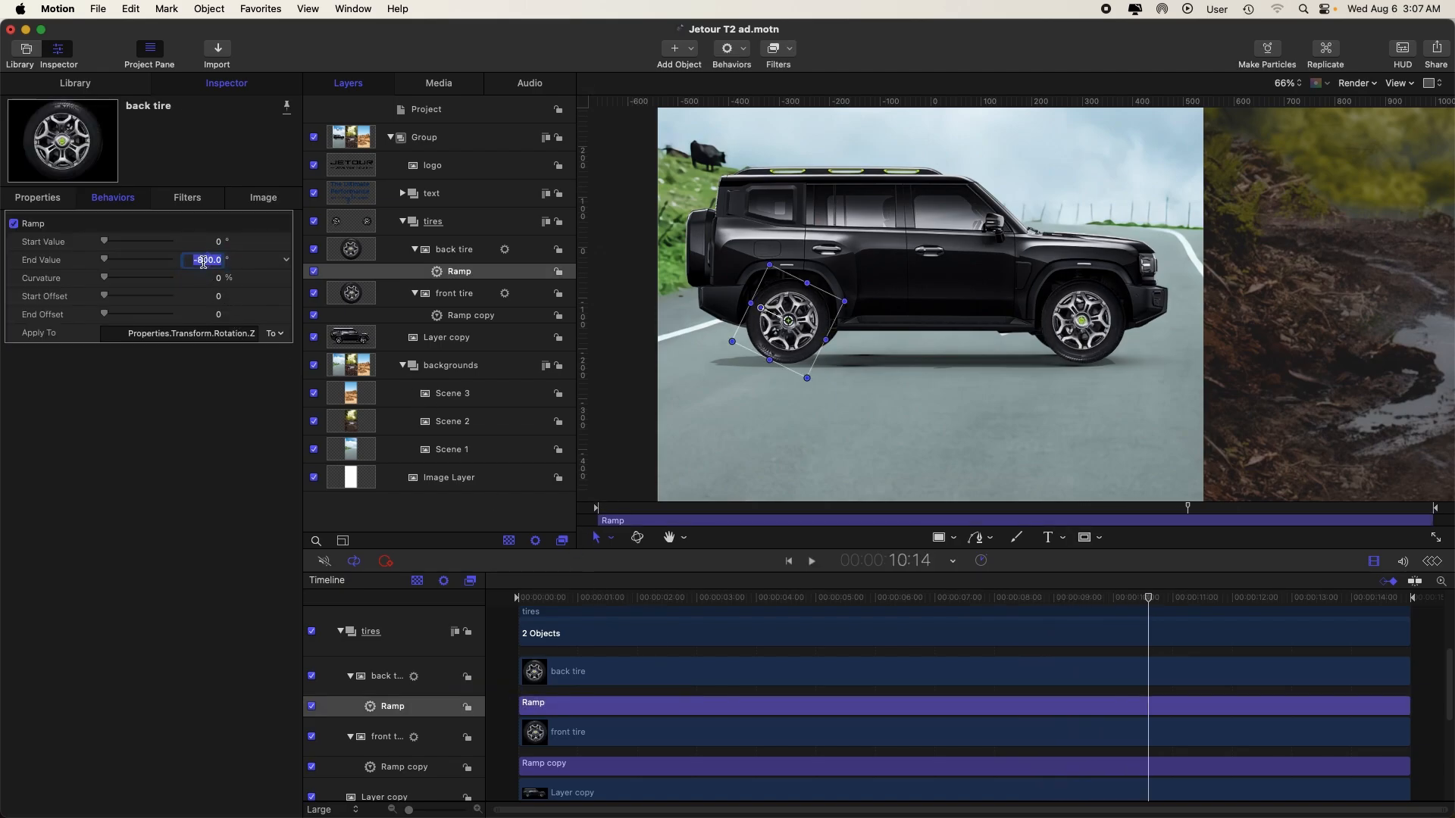
key(BackSpace)
key(Return)
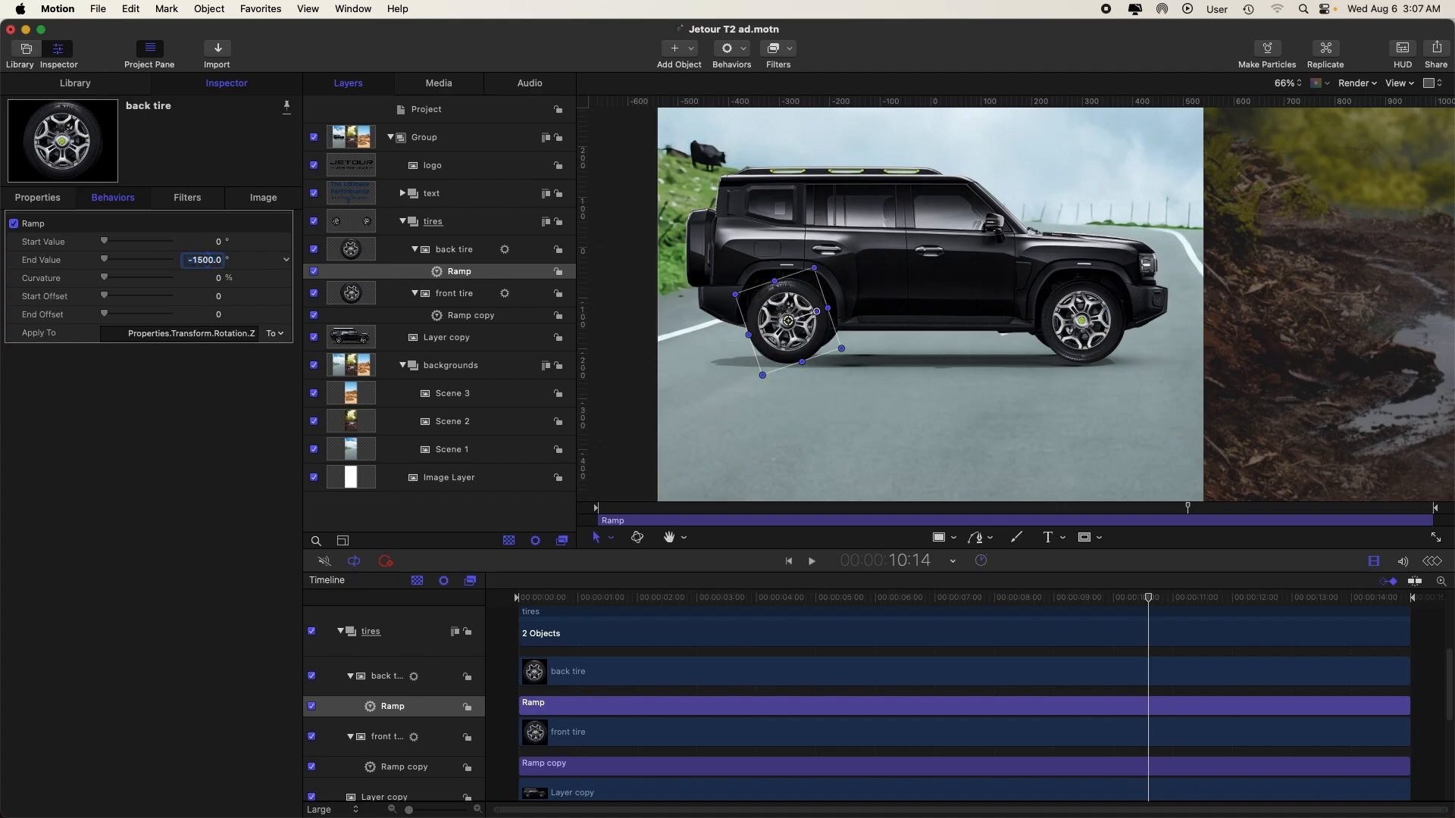
- Set the End Value of the front tire's Ramp copy to -1500°
click(458, 316)
click(213, 260)
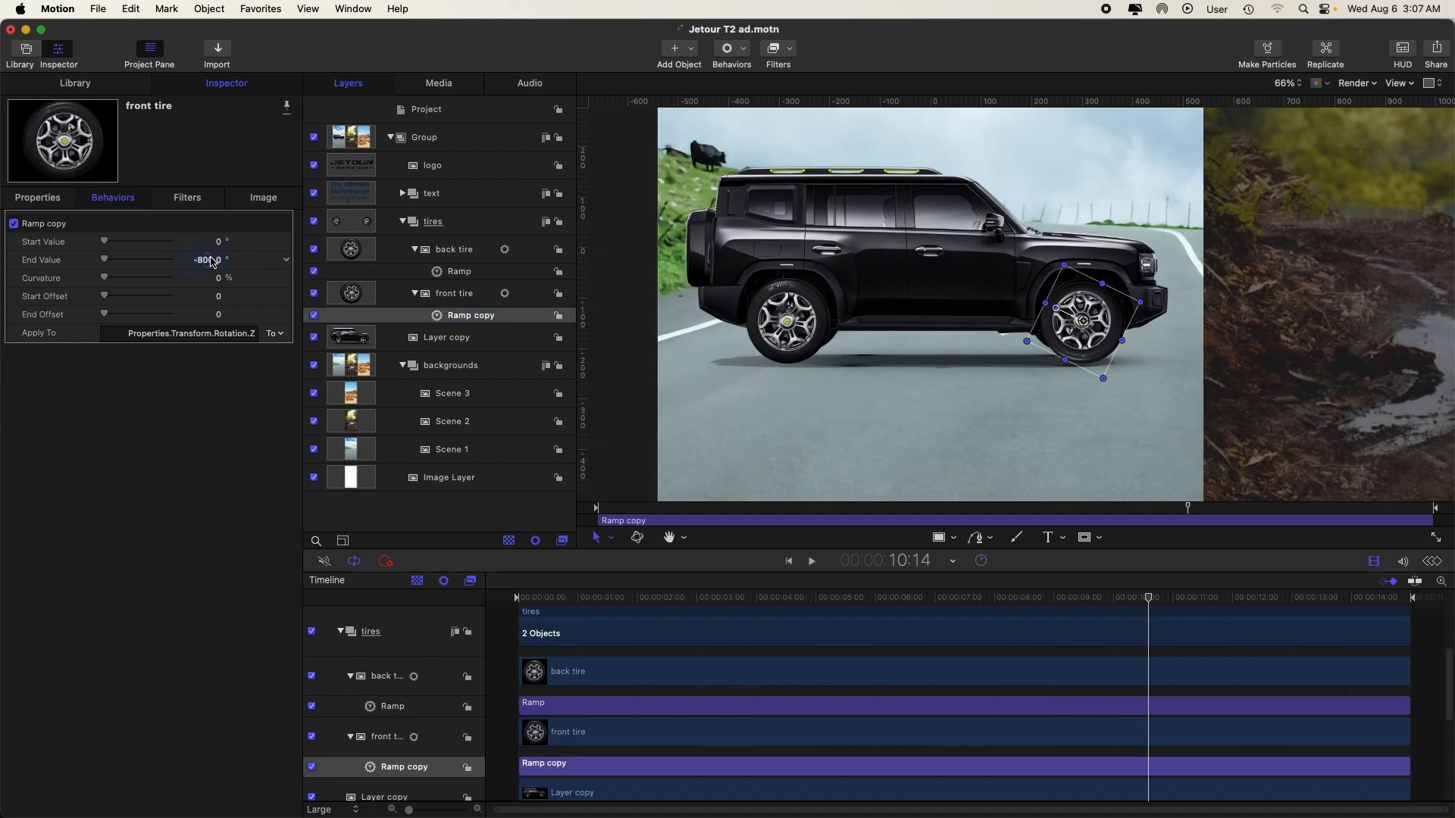
text(-1500)
key(Return)
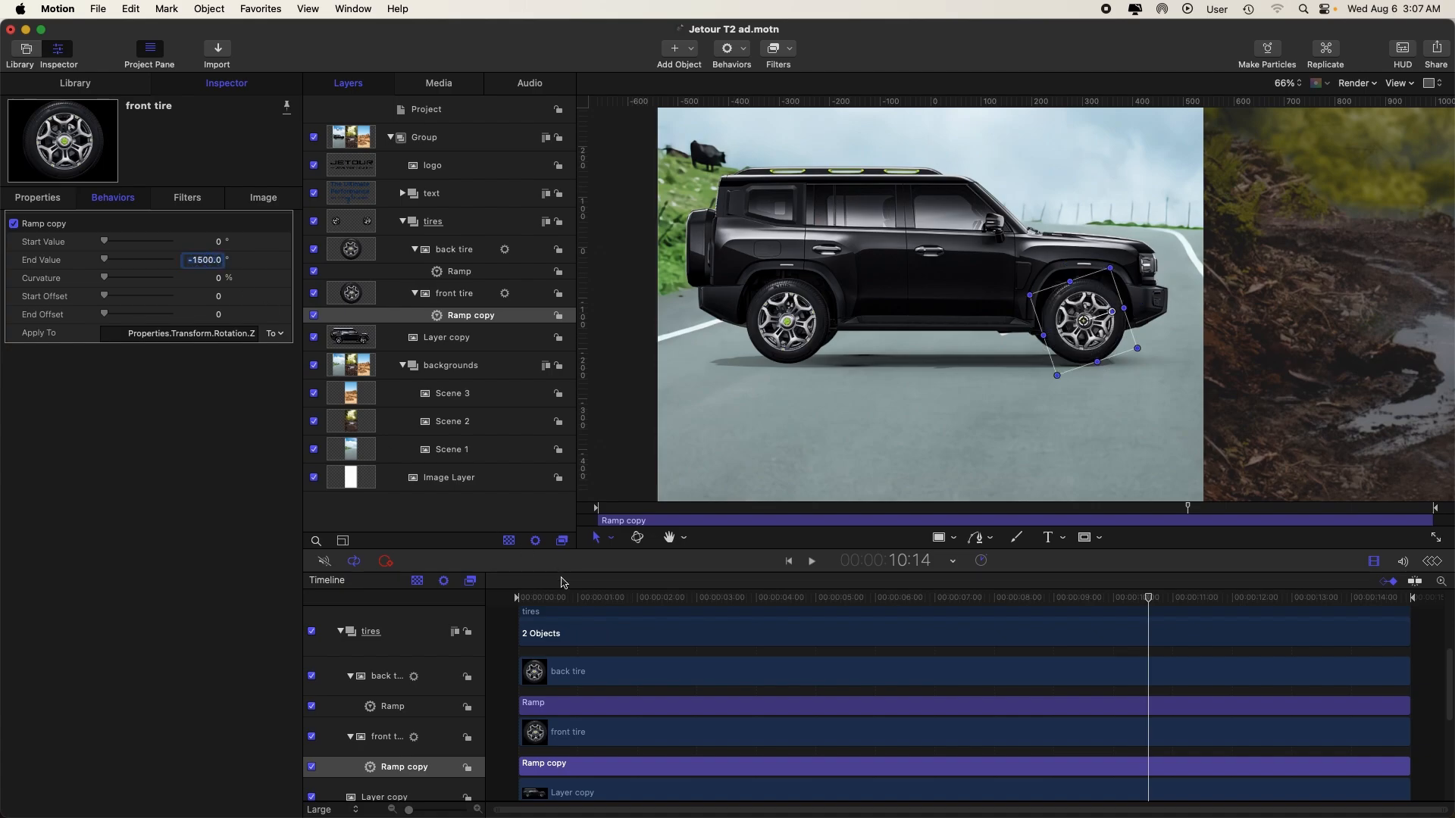
- Play the project from the start to check the tires' spin speed close up and in the full layout
key(Home)
click(629, 469)
key(space)
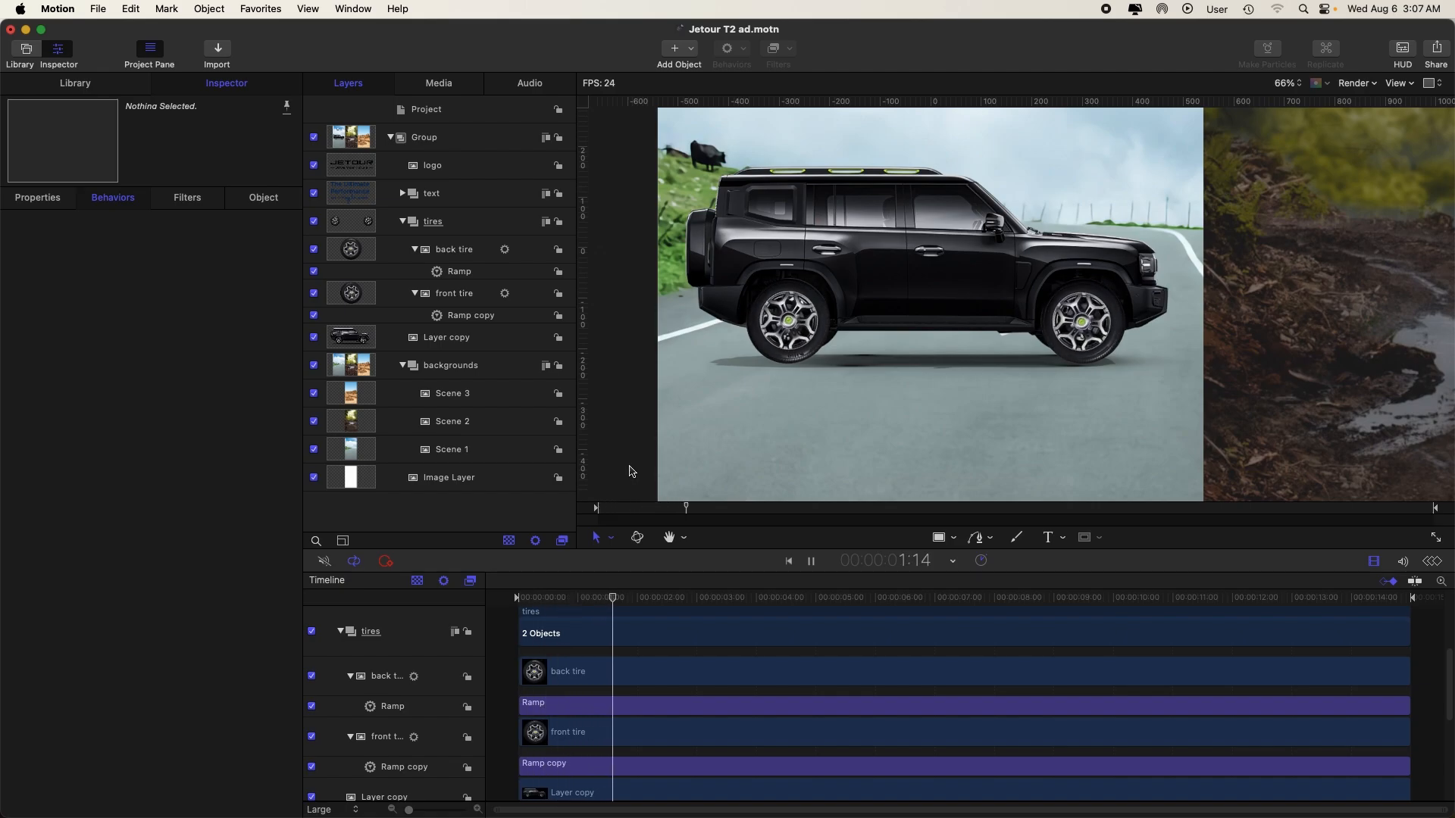
key(super+minus)
key(super+minus)
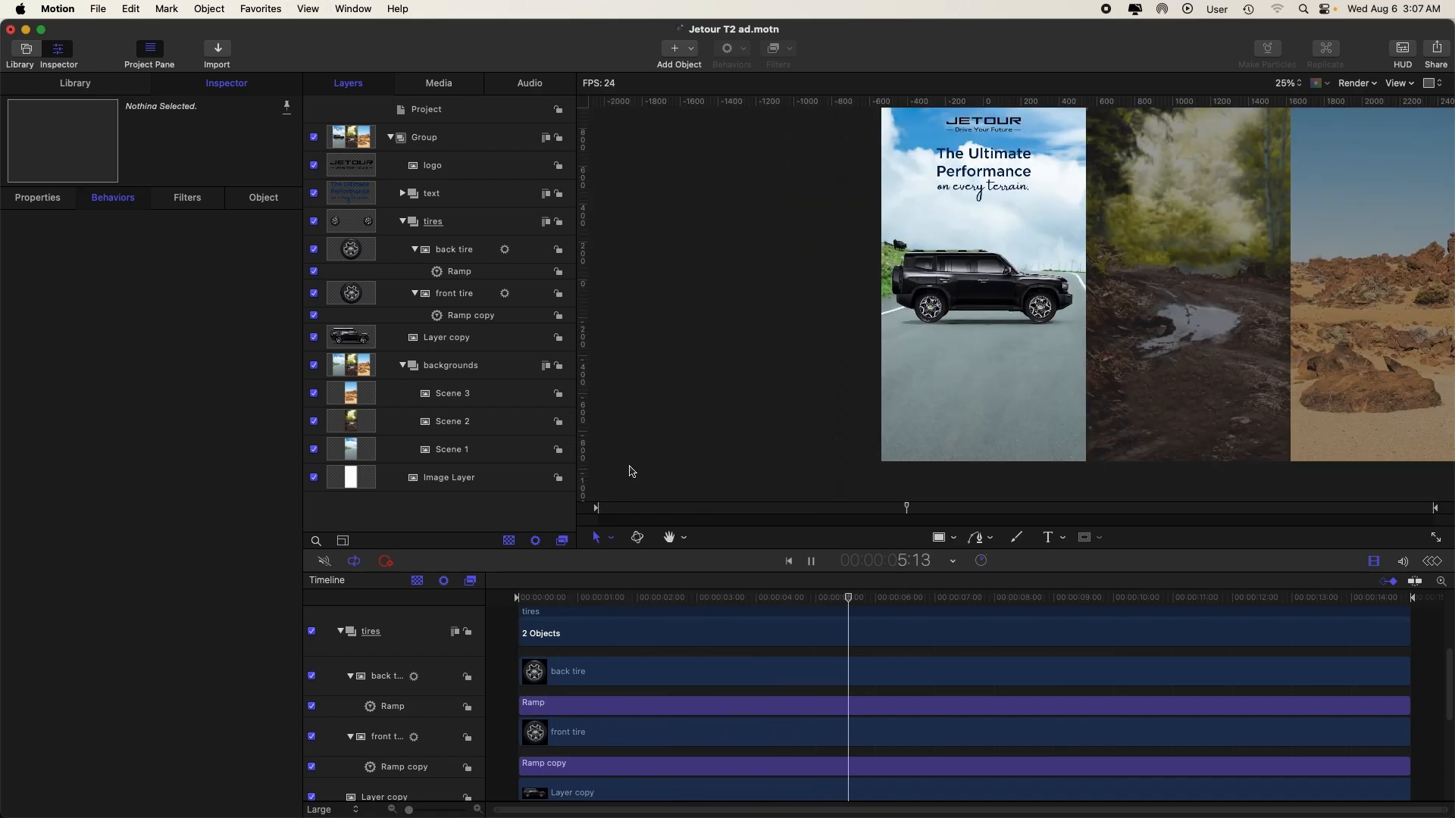
key(super+minus)
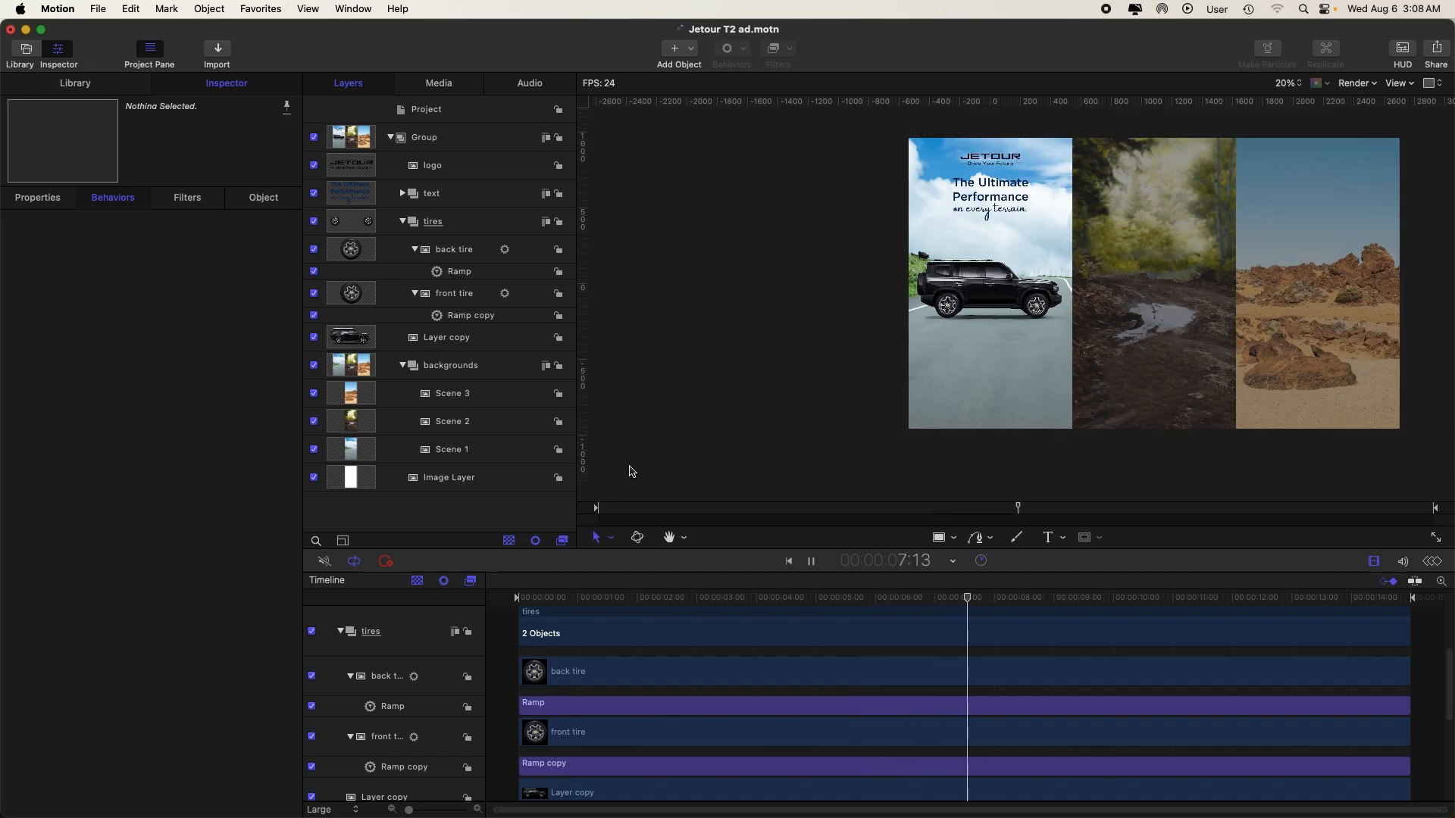
key(super+equal)
key(space)
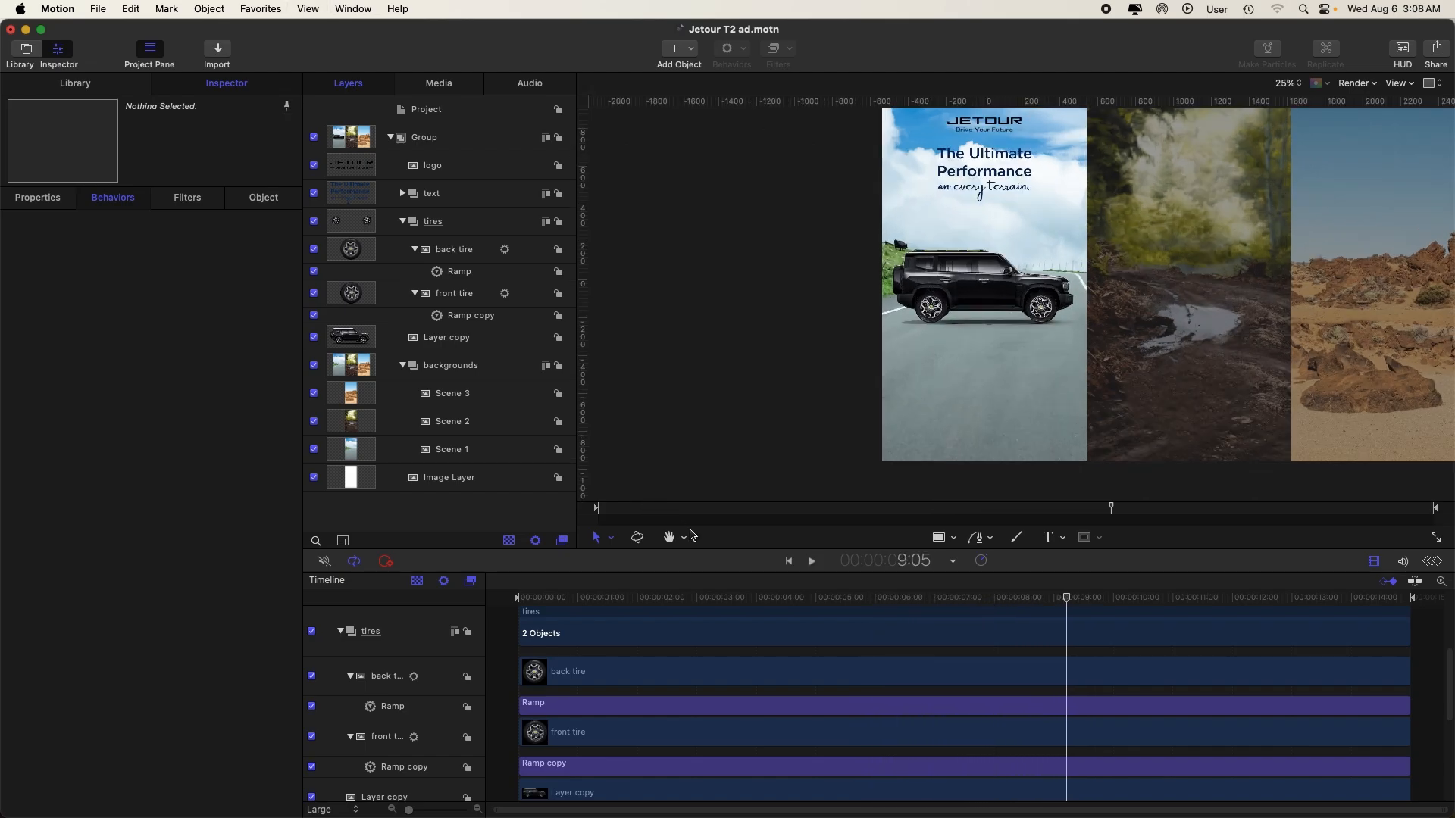
- Move the playhead to 3:00
click(698, 604)
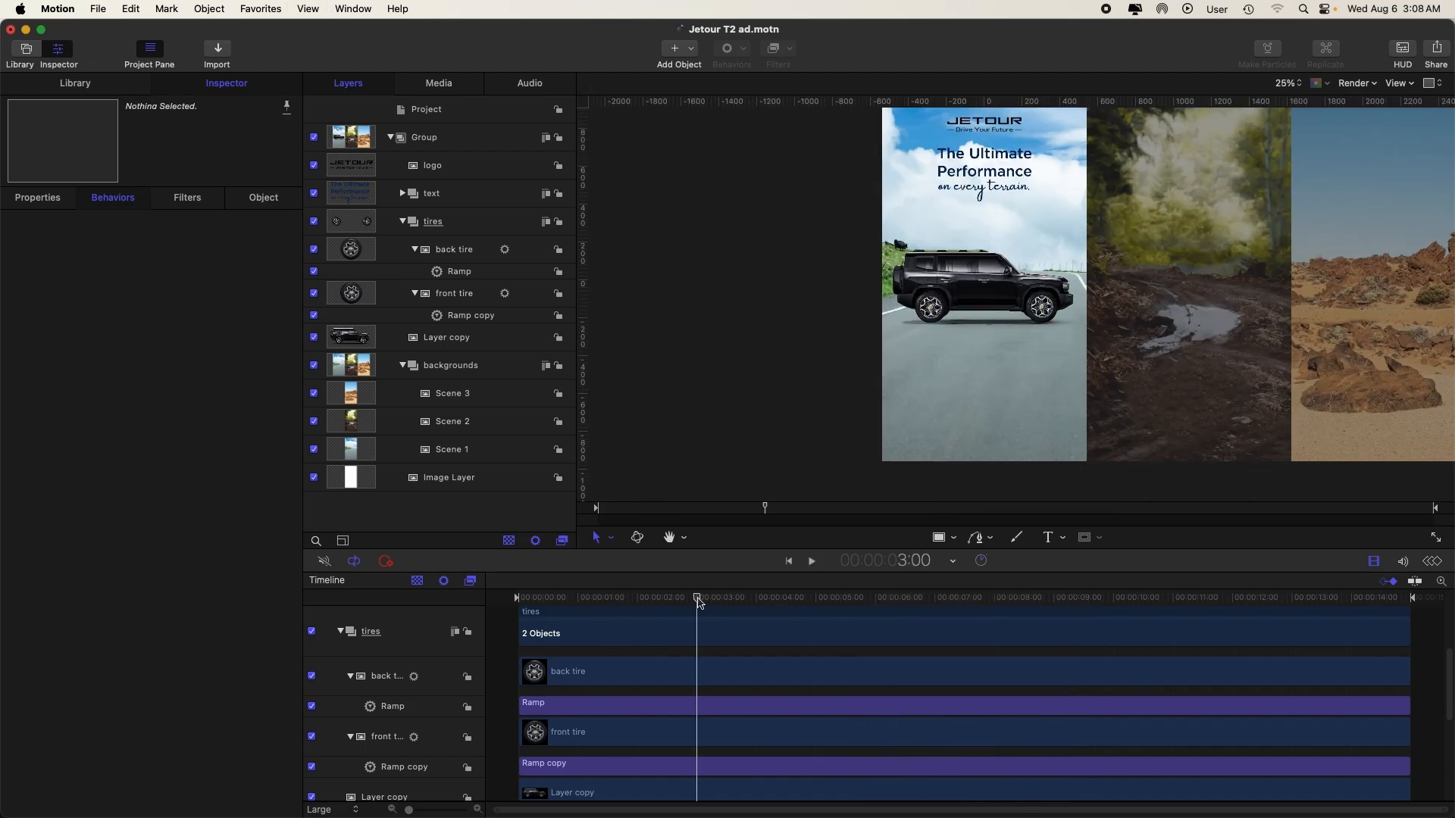
scroll(763, 419, up, 3)
scroll(764, 416, down, 1)
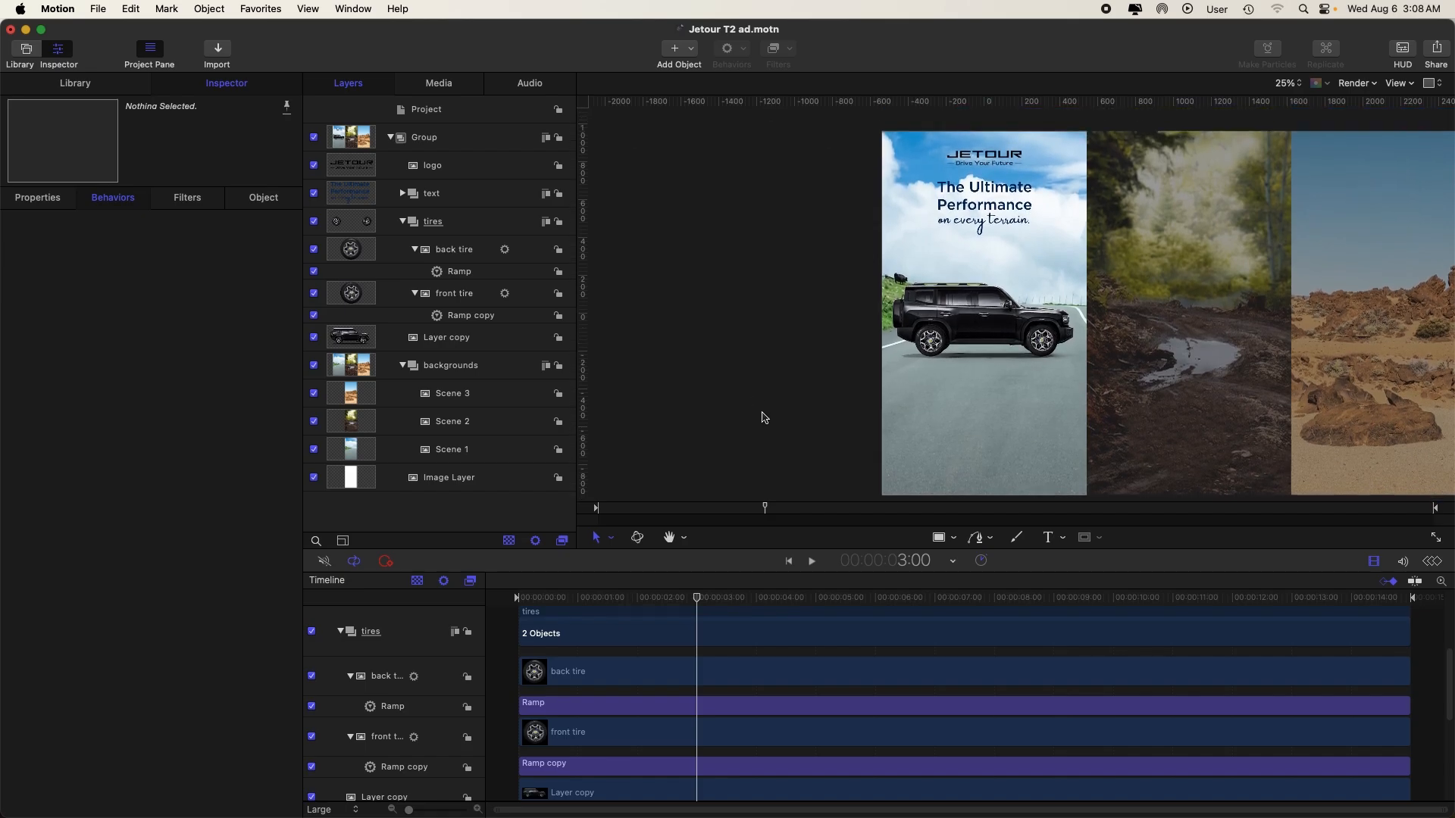
- Group the logo, text, tires and Layer copy car layer together and name the group "still part lol"
click(402, 222)
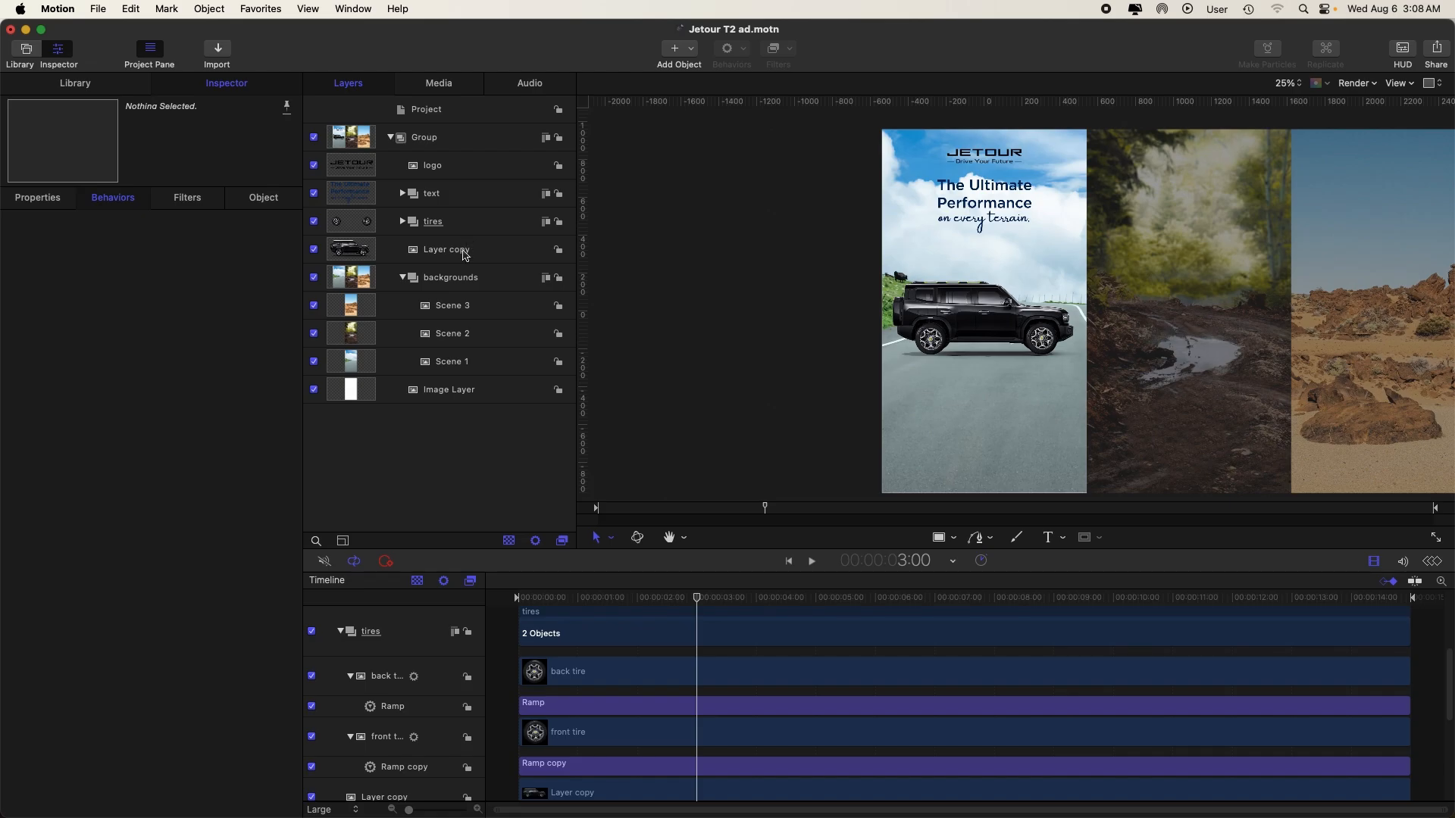
click(464, 254)
shift+click(449, 170)
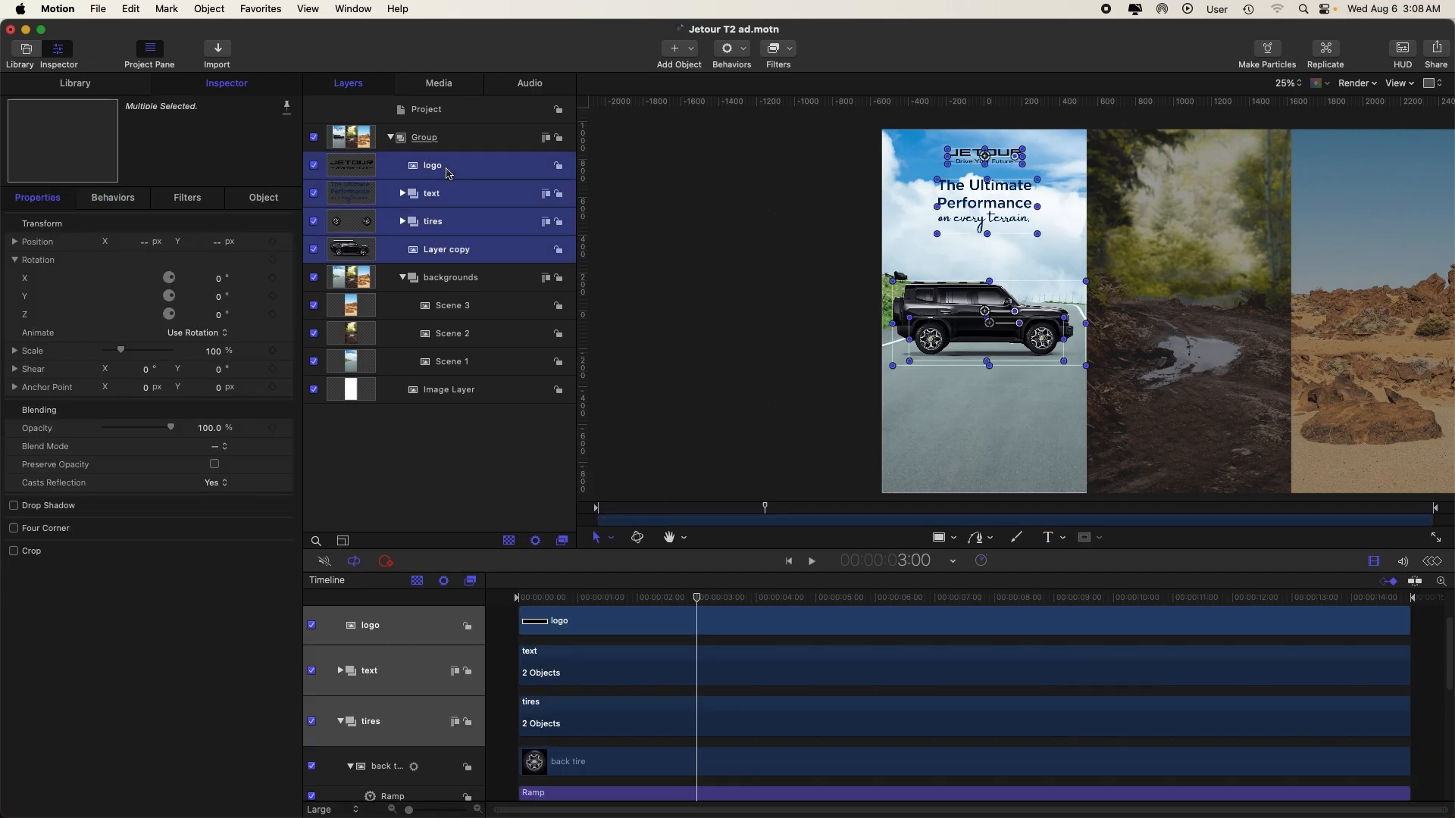
key(super+shift+g)
double_click(431, 167)
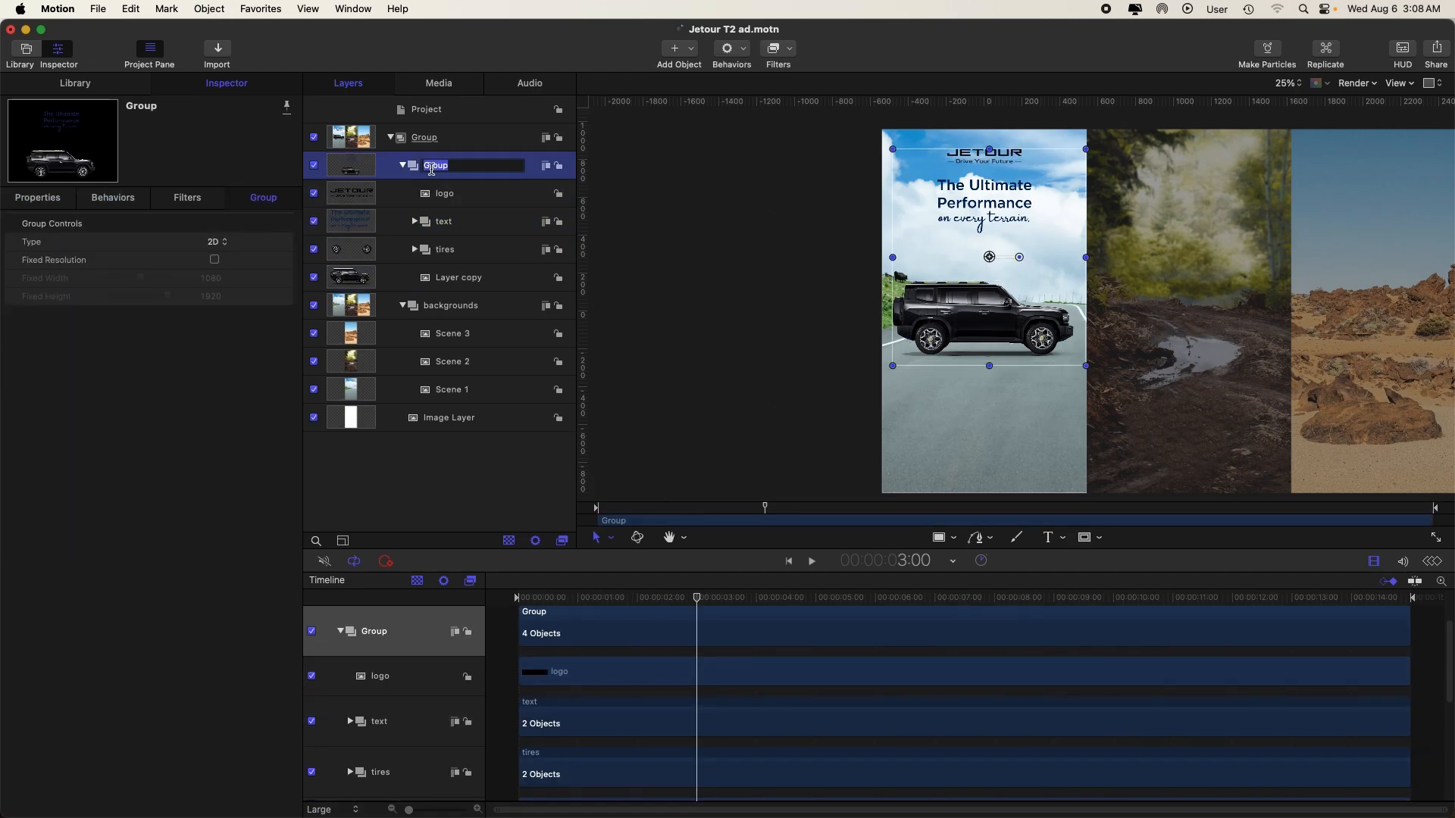
text(still part lol)
key(Return)
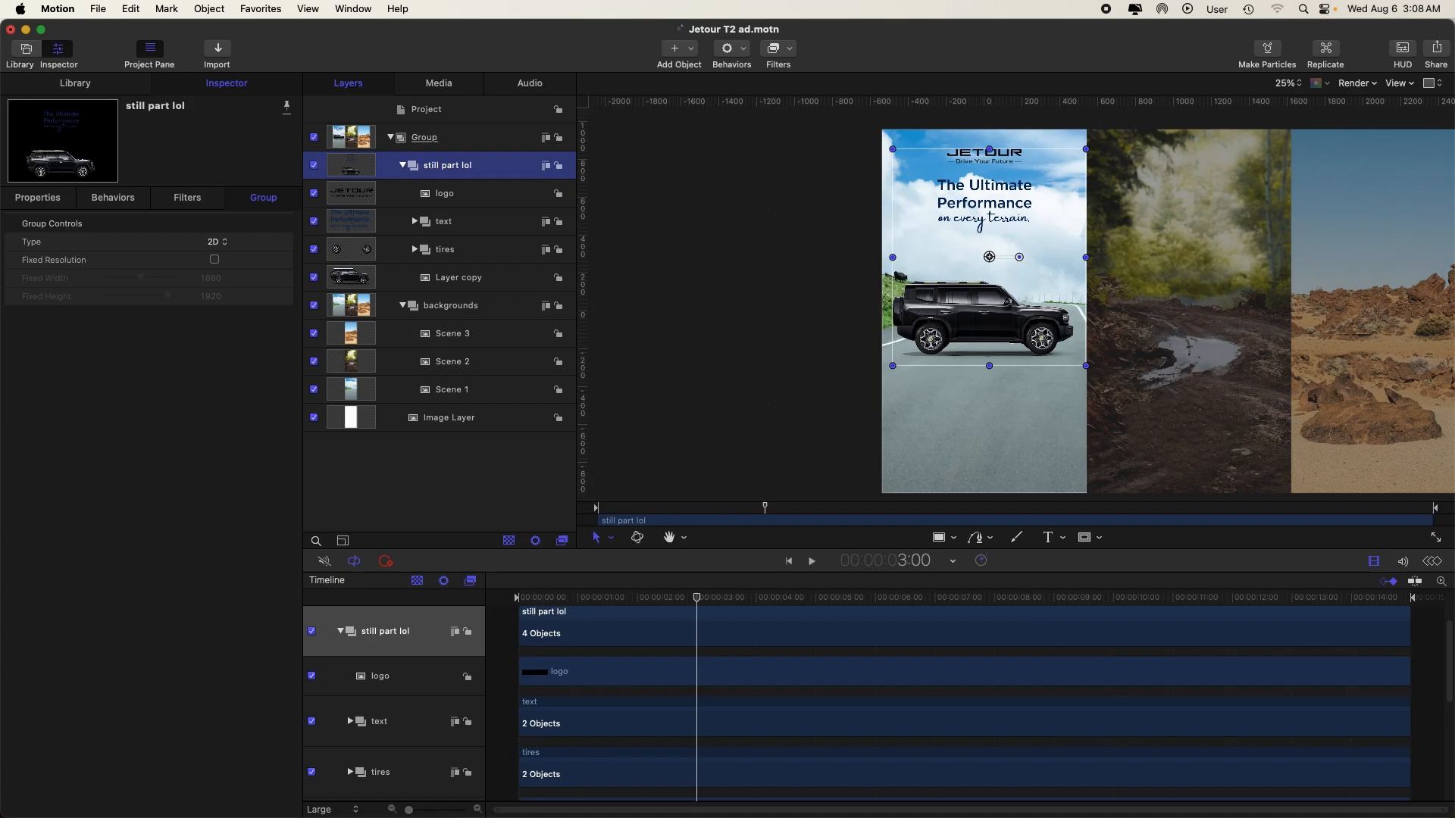
- Add an X position keyframe to the backgrounds group at 3:00
click(404, 166)
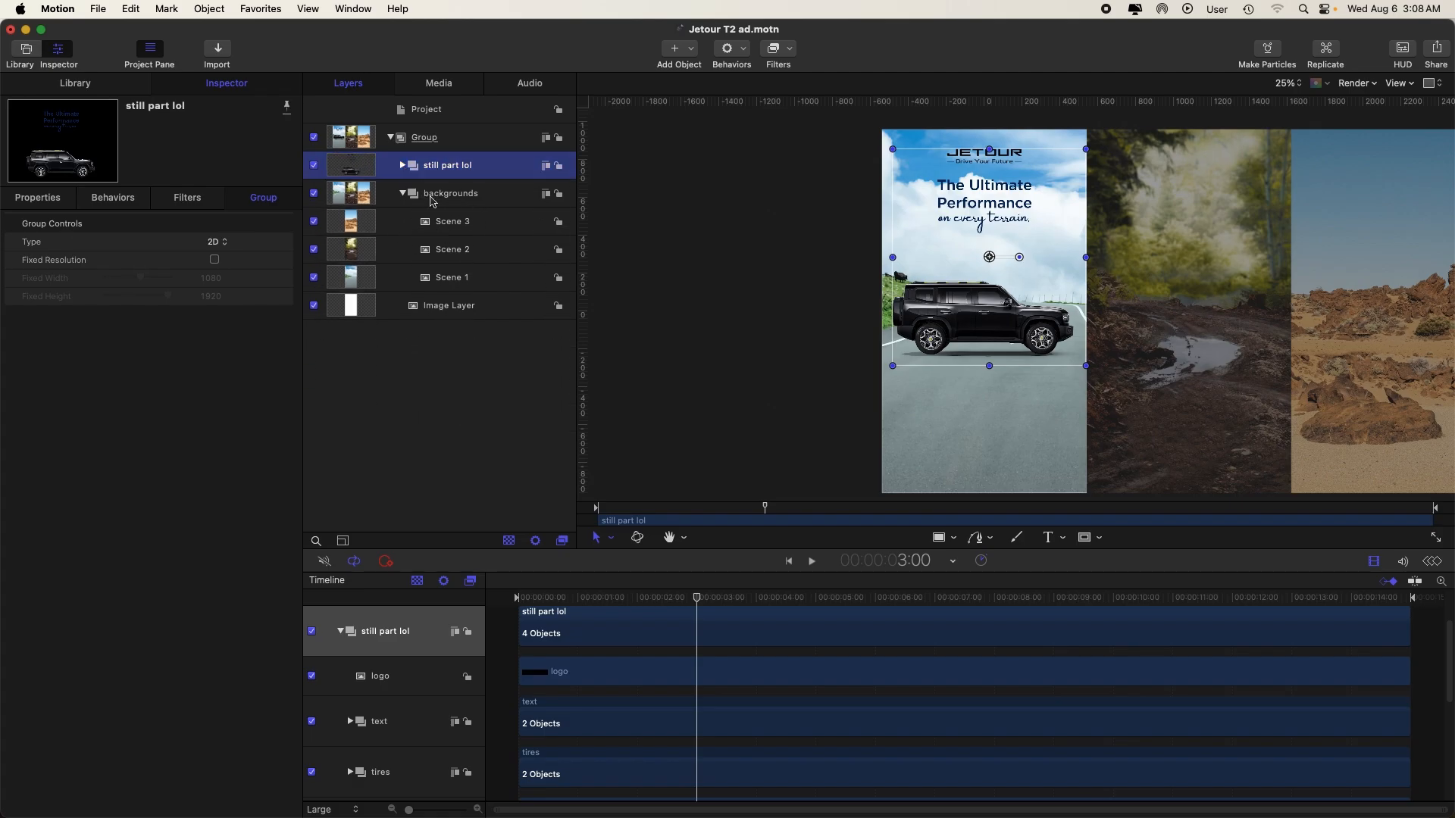
click(403, 193)
click(454, 195)
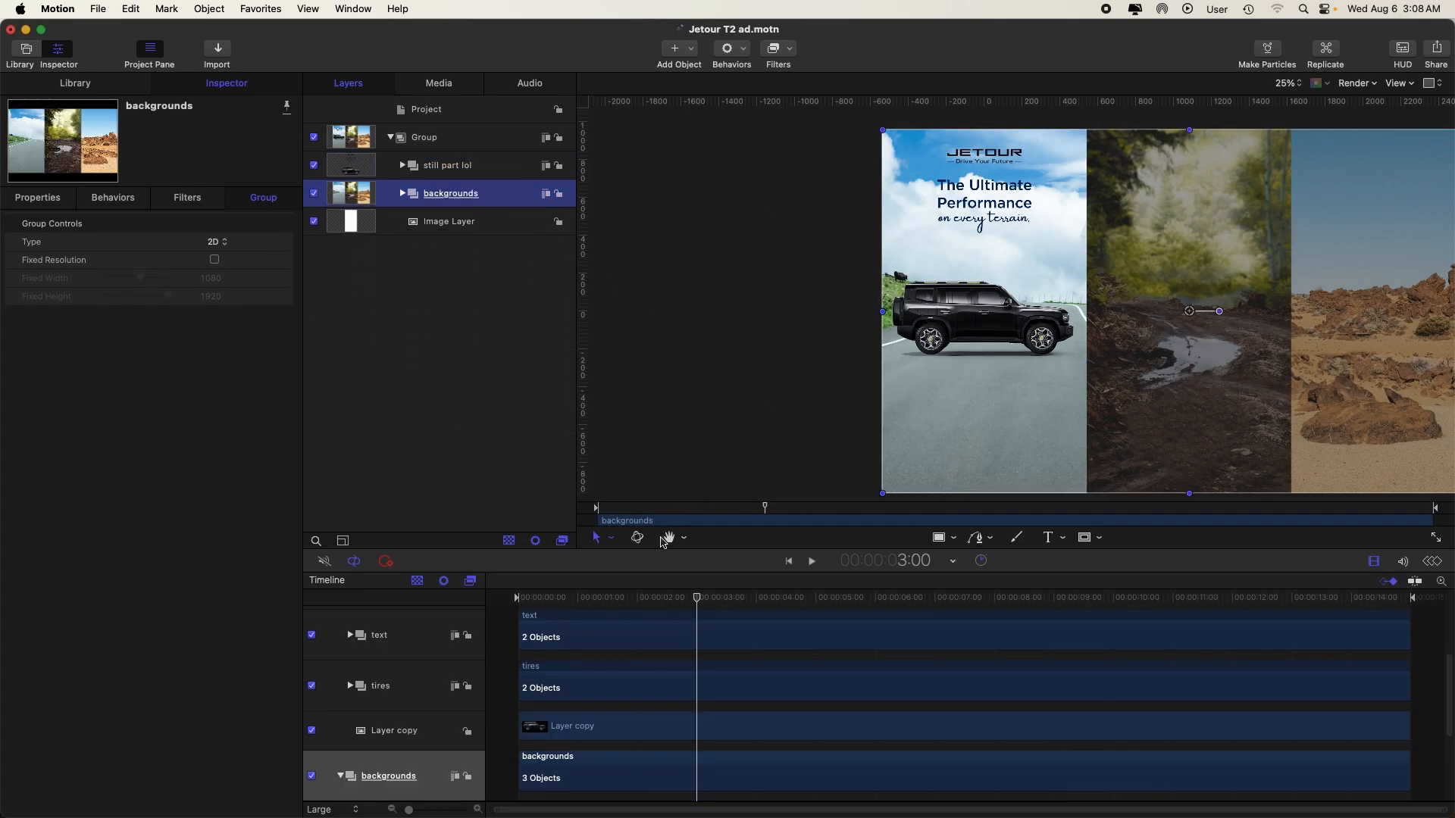
click(59, 198)
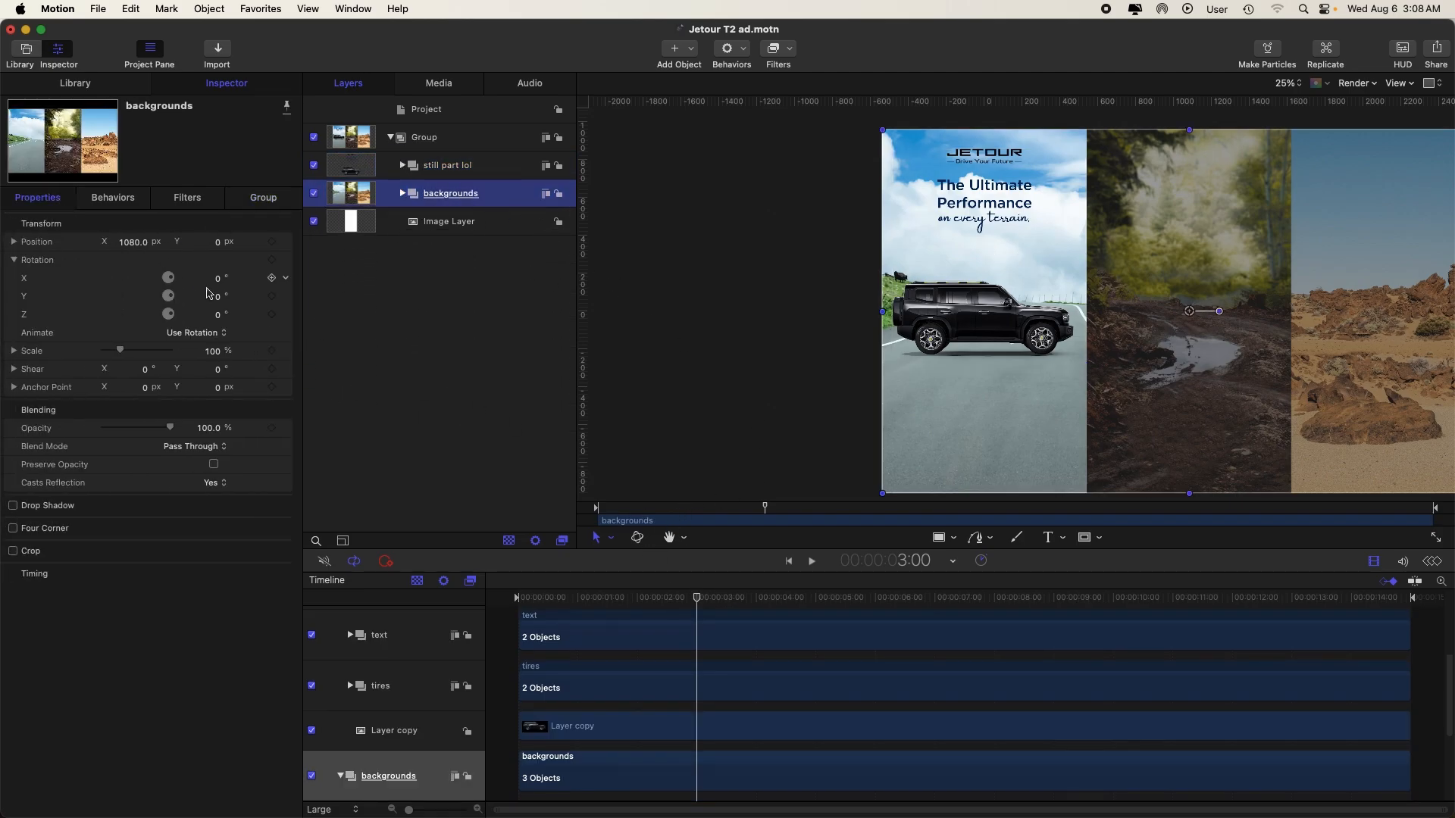
click(17, 246)
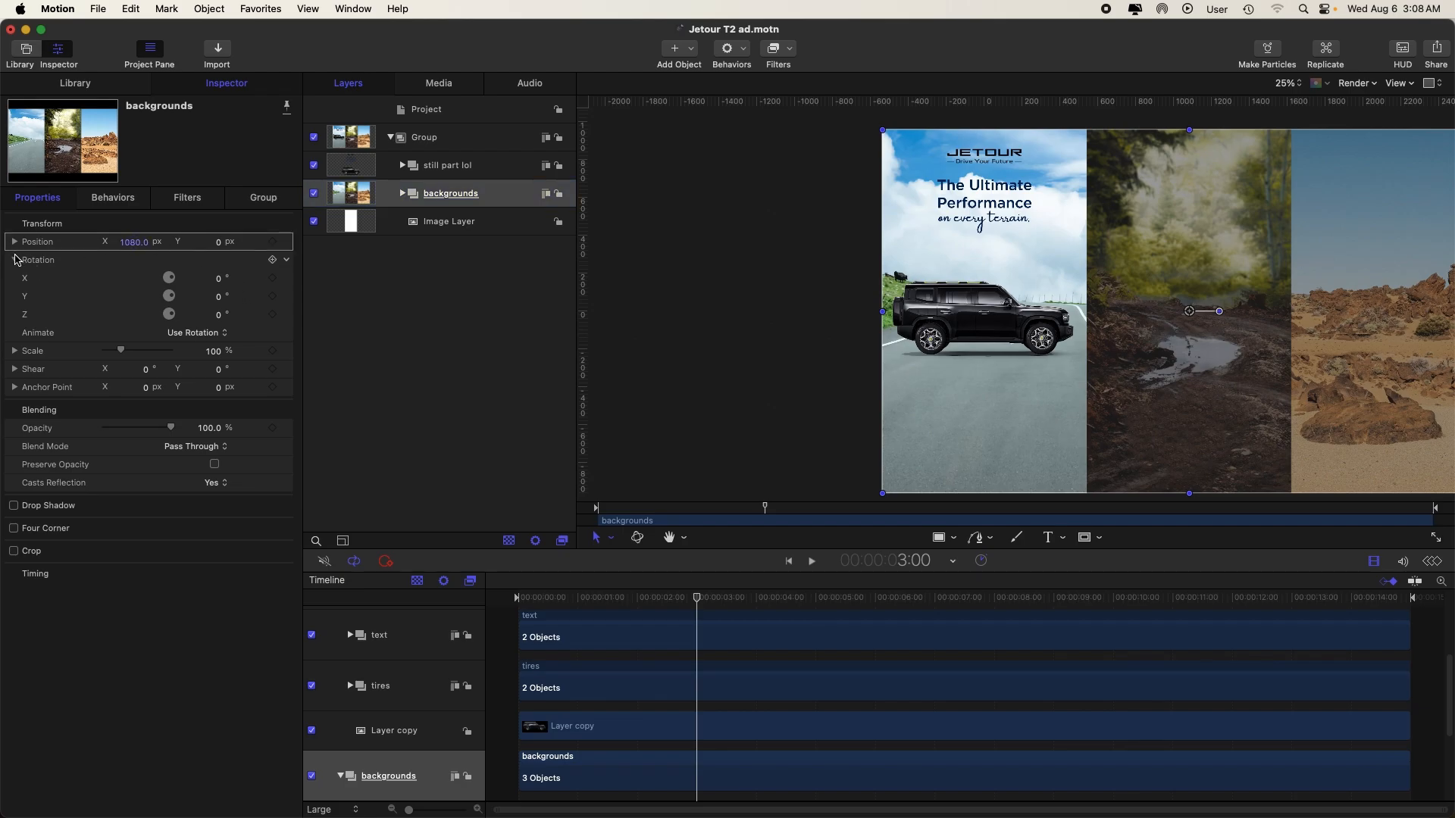
click(15, 259)
click(14, 241)
click(273, 259)
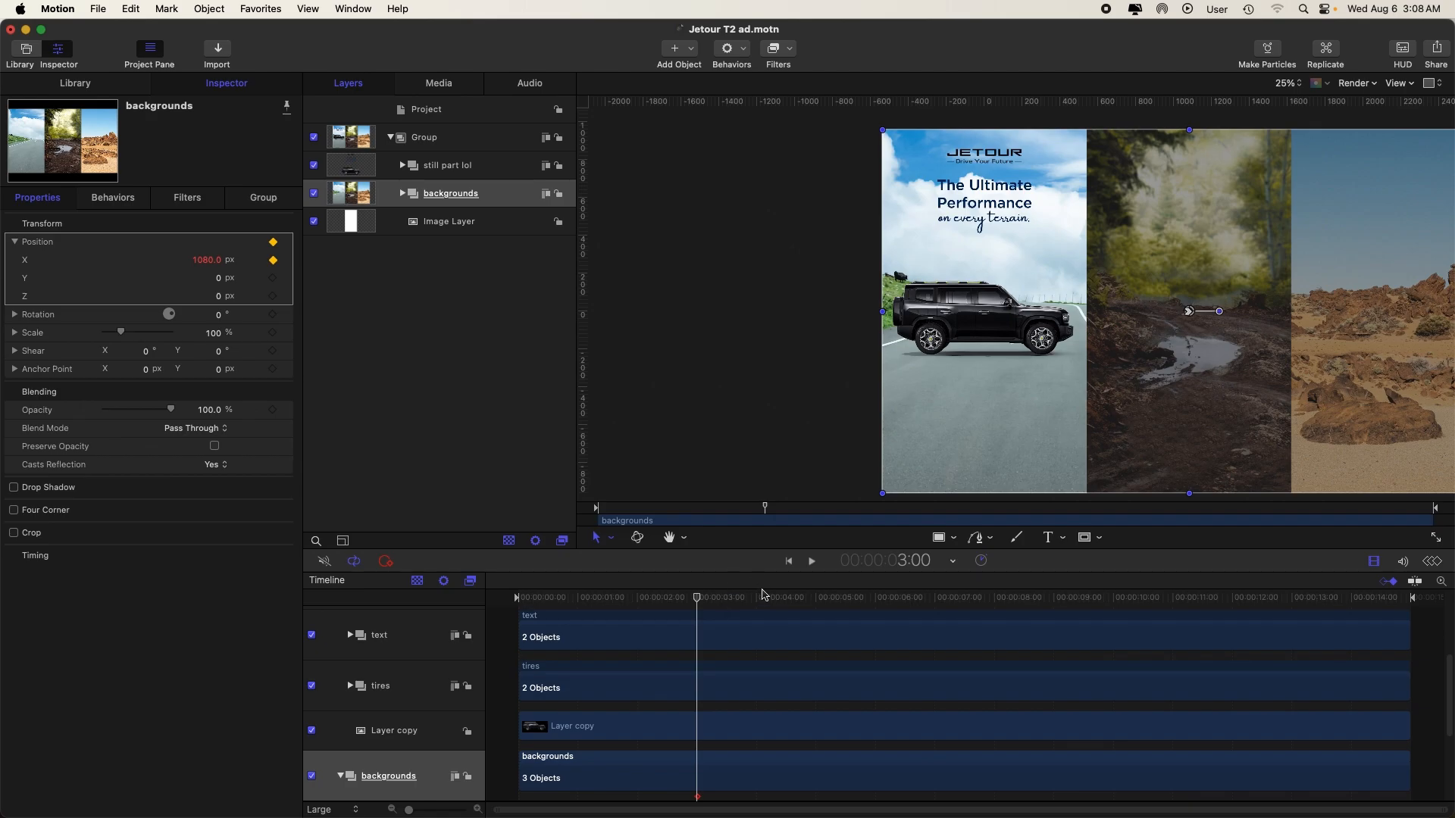
- Add an X position keyframe to the backgrounds group at 4:00 with a value of -1080 px
click(757, 600)
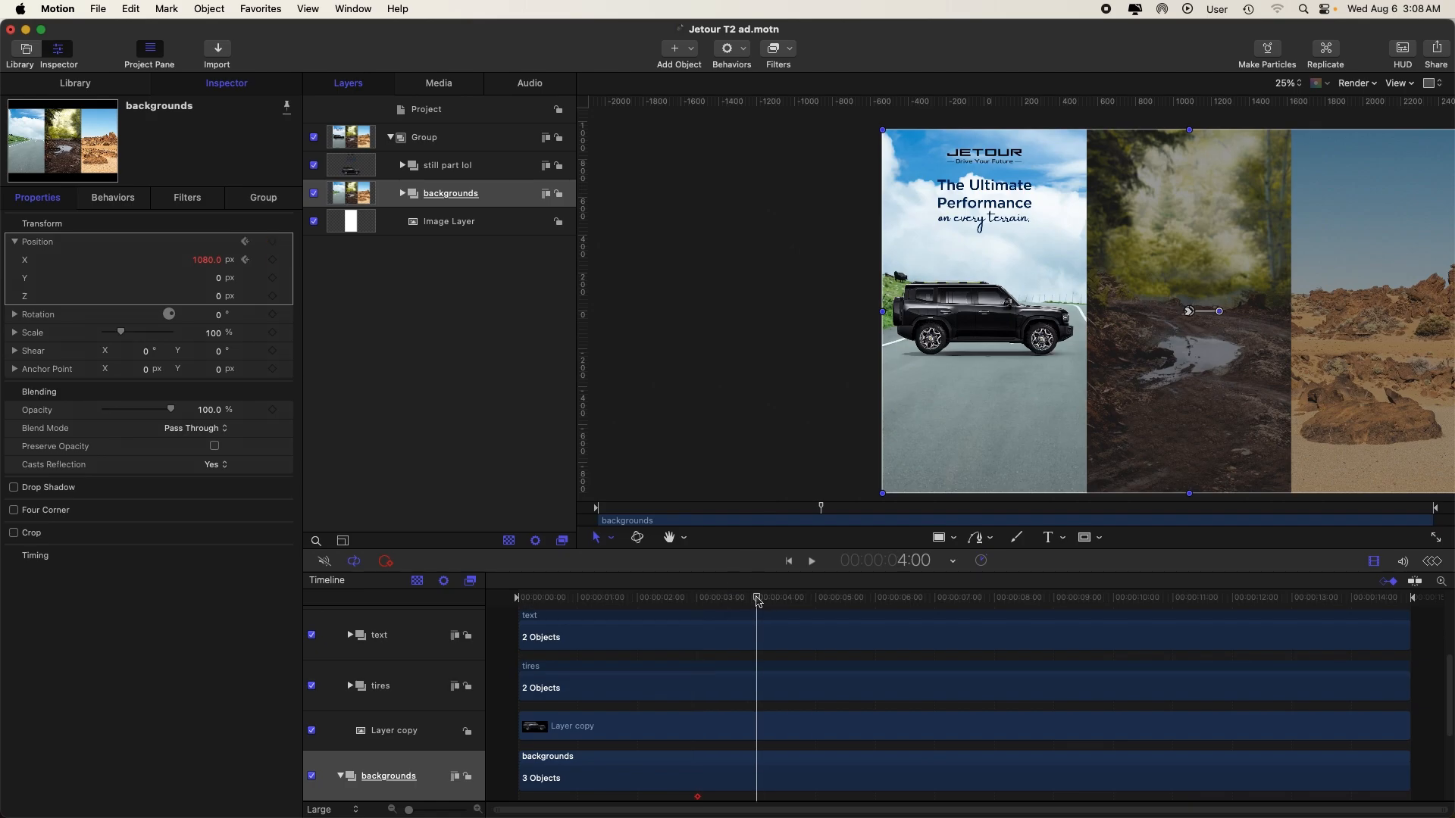
click(273, 260)
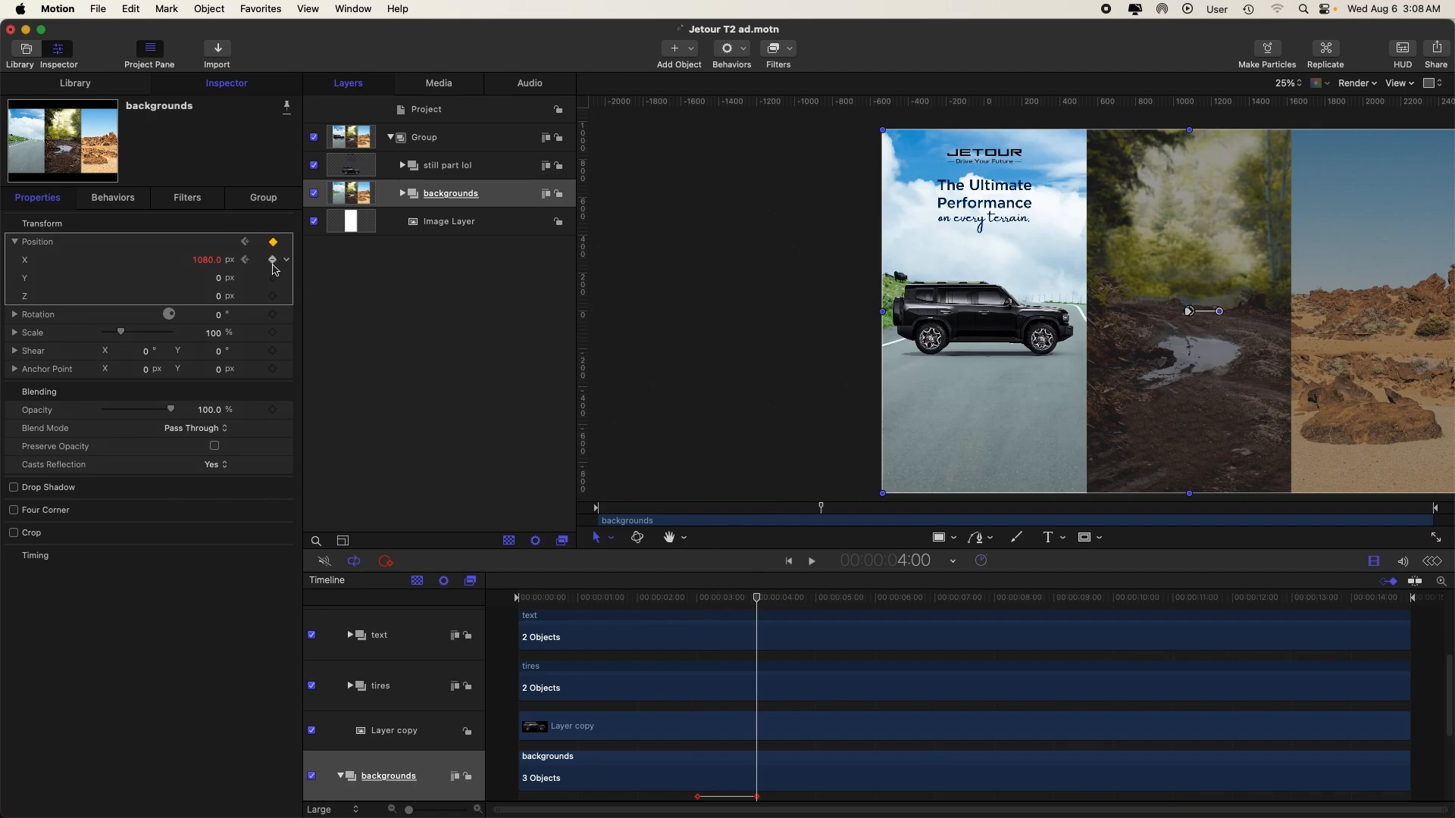
drag(205, 267, 205, 260)
click(206, 260)
key(BackSpace)
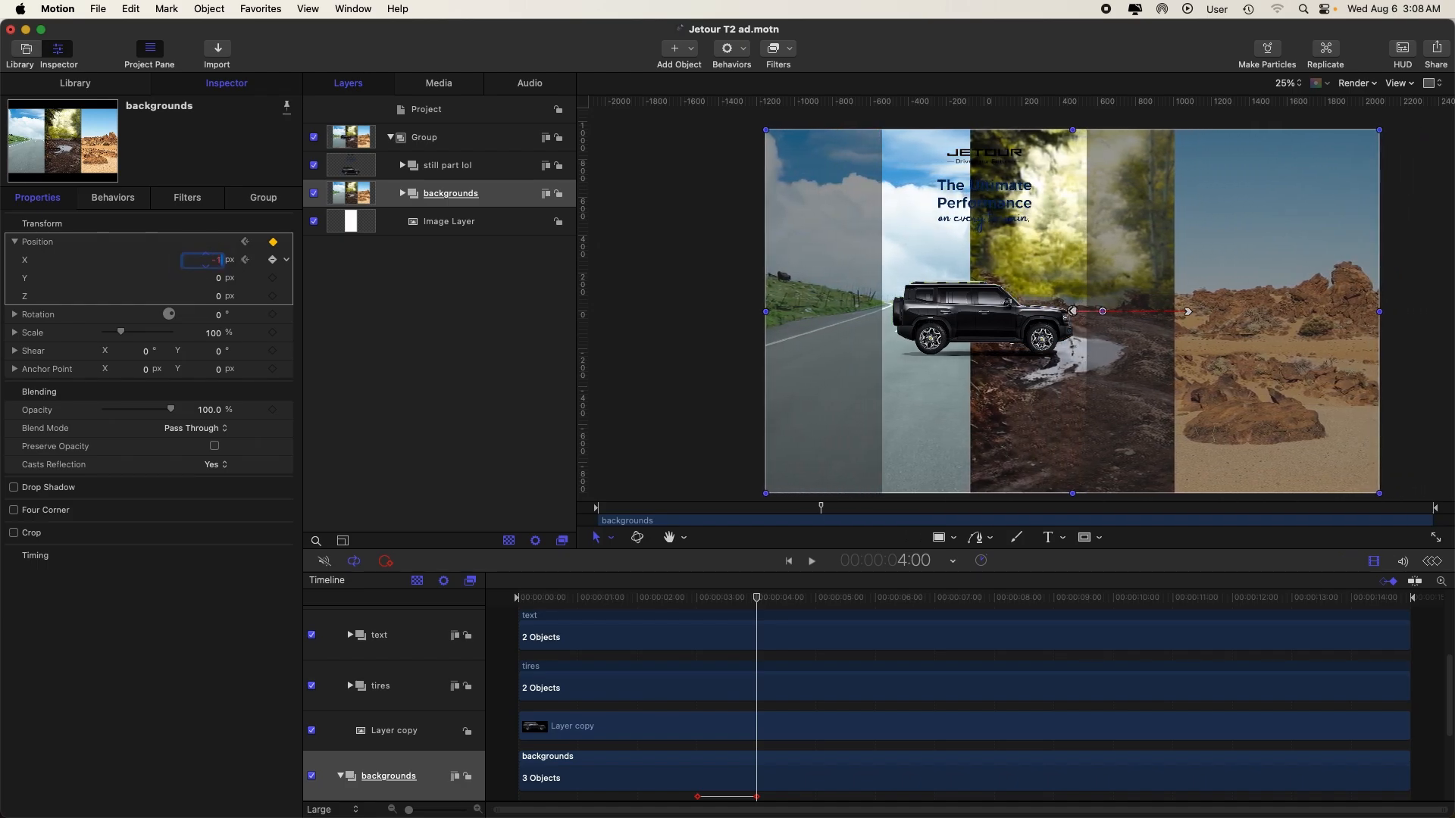
key(Return)
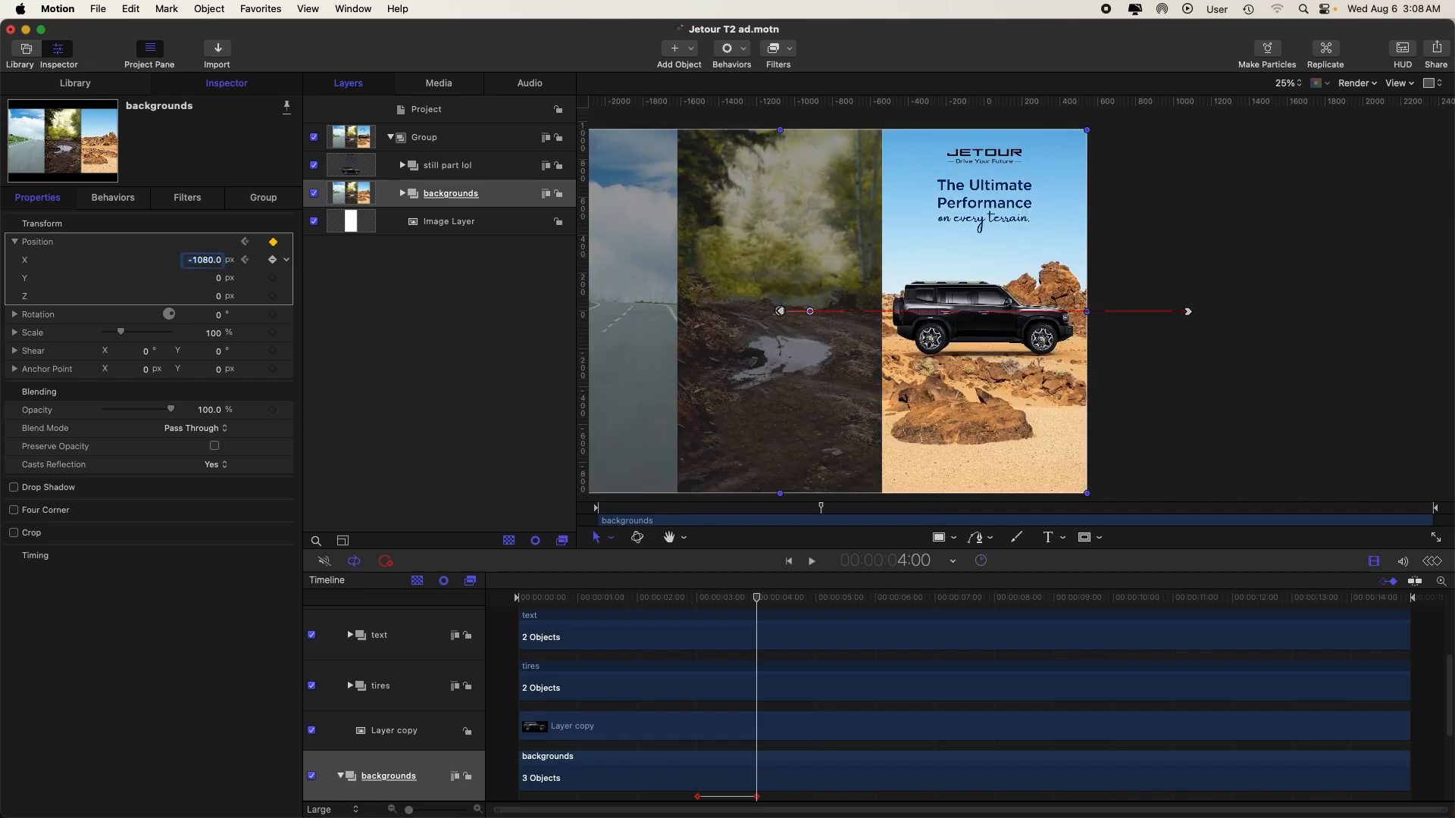
click(274, 260)
- Turn off Show Full View Area so artwork outside the canvas is hidden
scroll(1000, 366, left, 5)
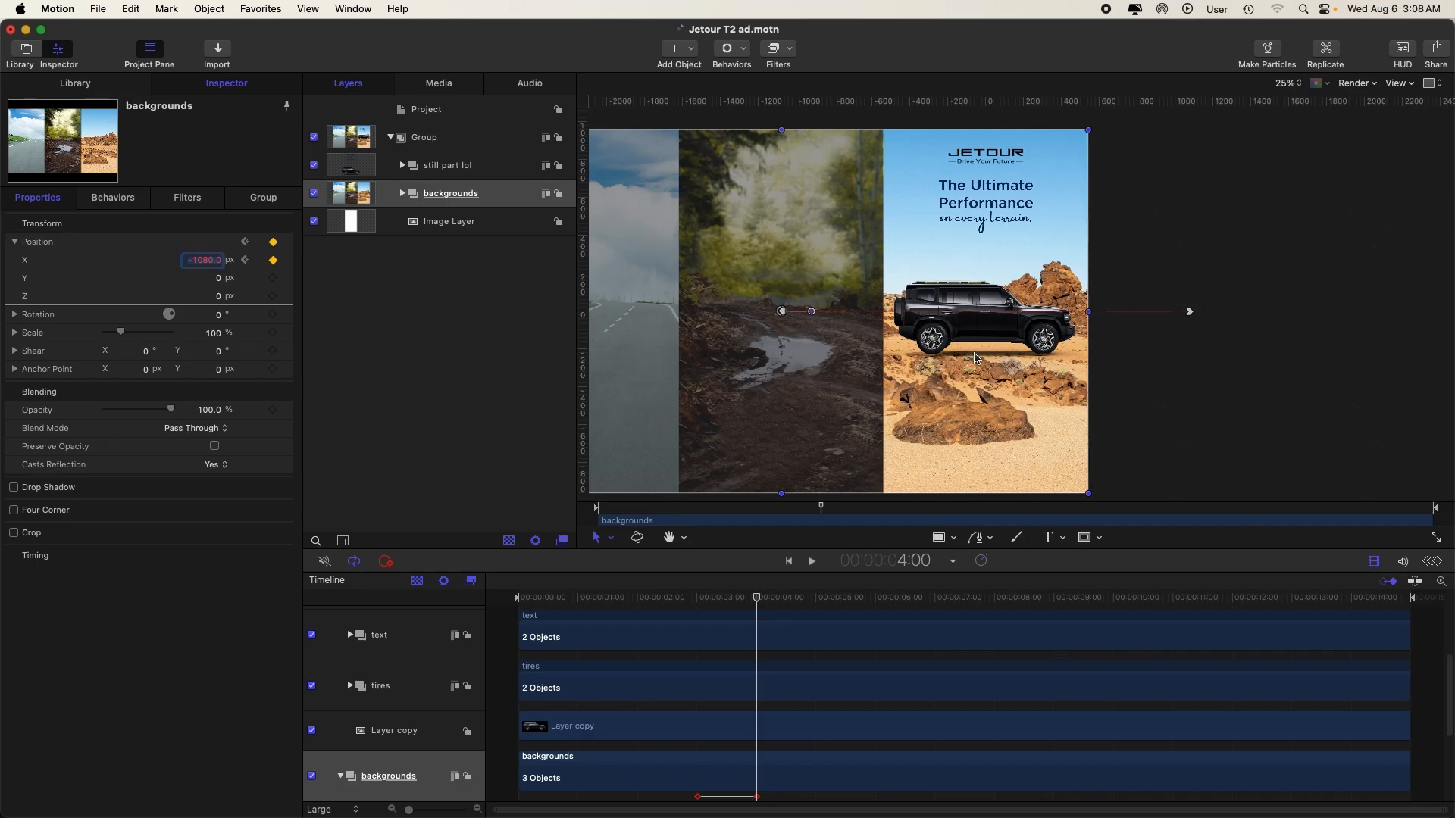
scroll(966, 360, left, 5)
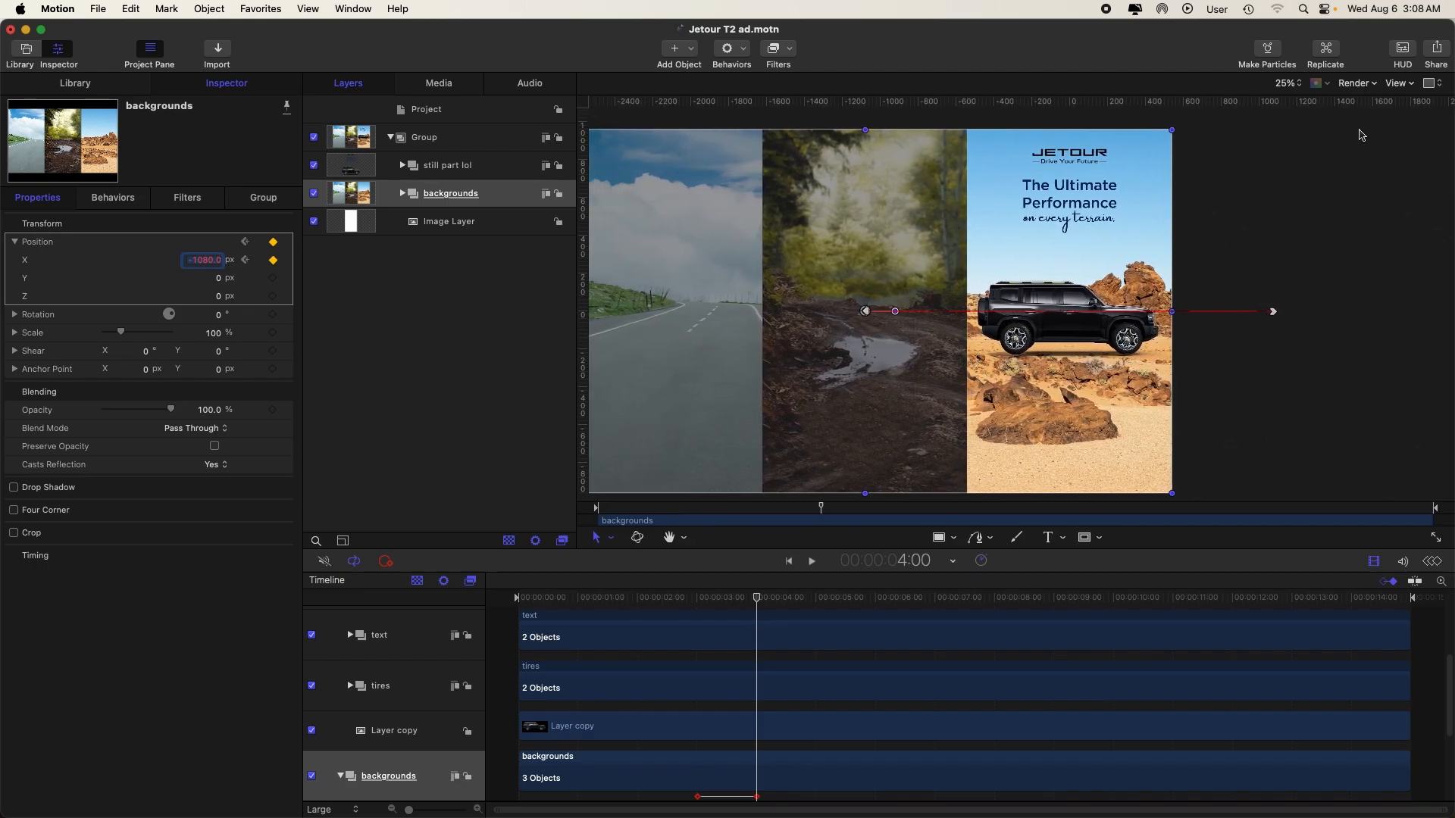
click(1401, 84)
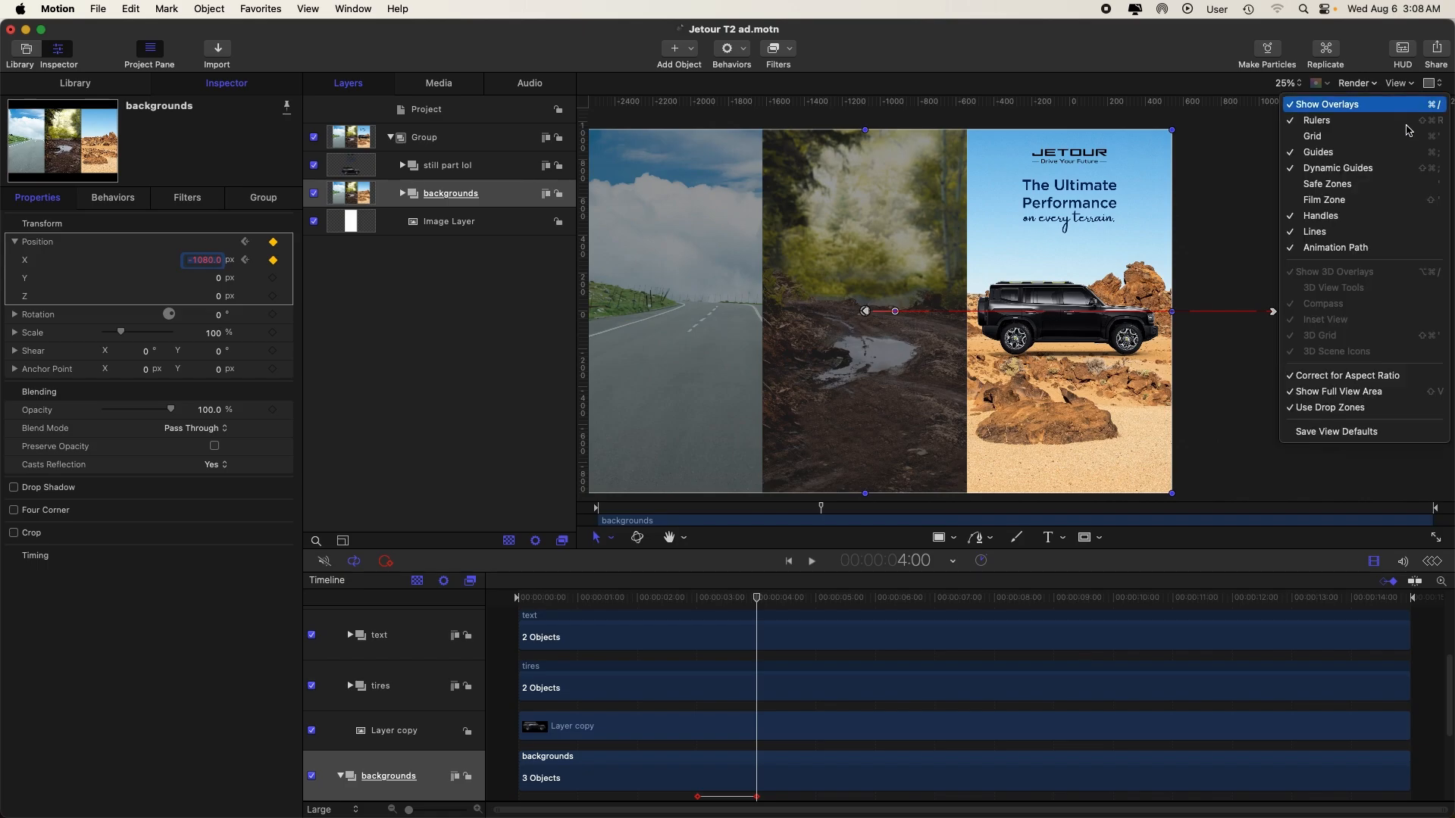
click(1345, 391)
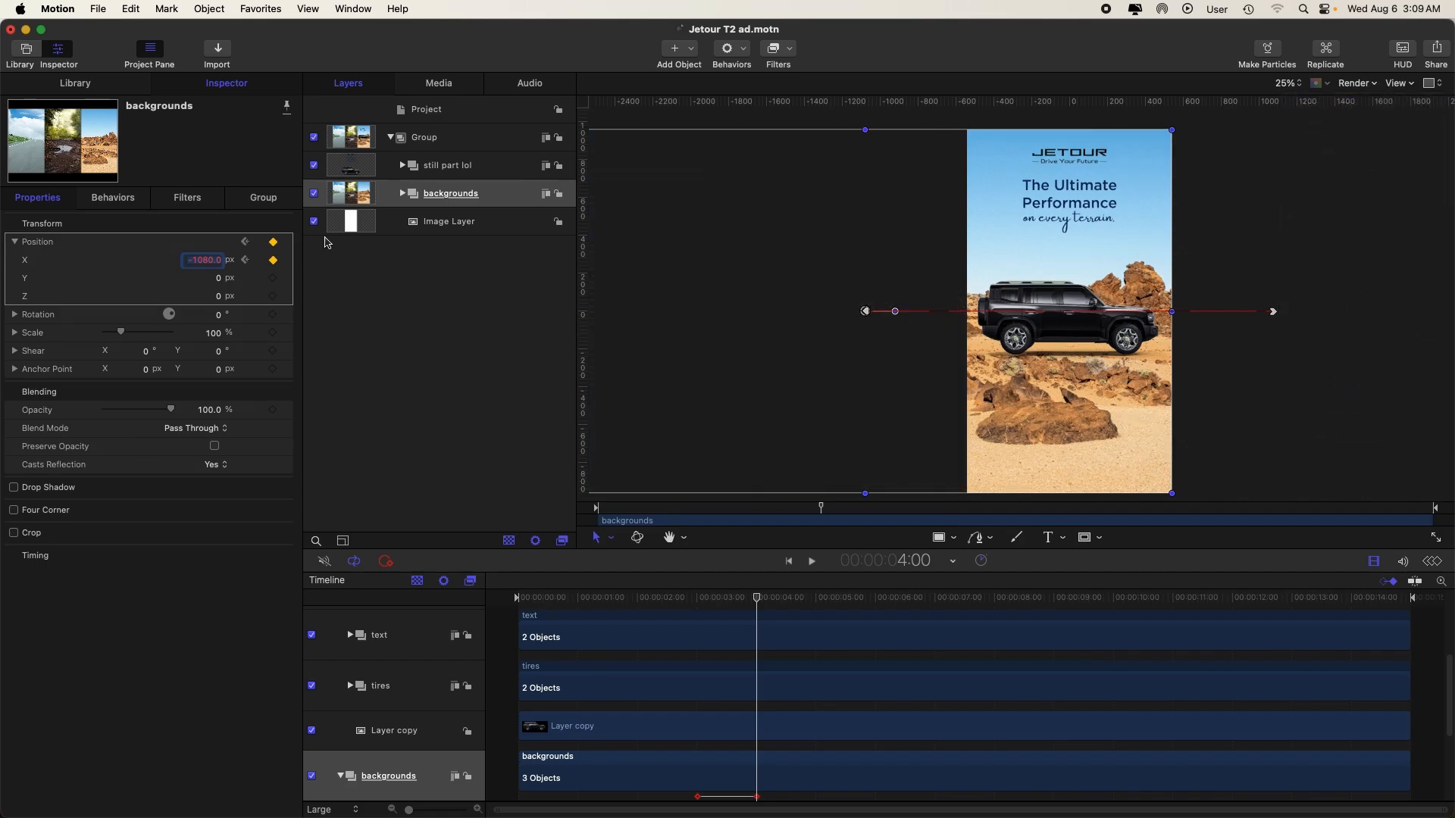
- Set the backgrounds group's X position at the 4:00 keyframe to 0 px
drag(205, 265, 205, 260)
text(0)
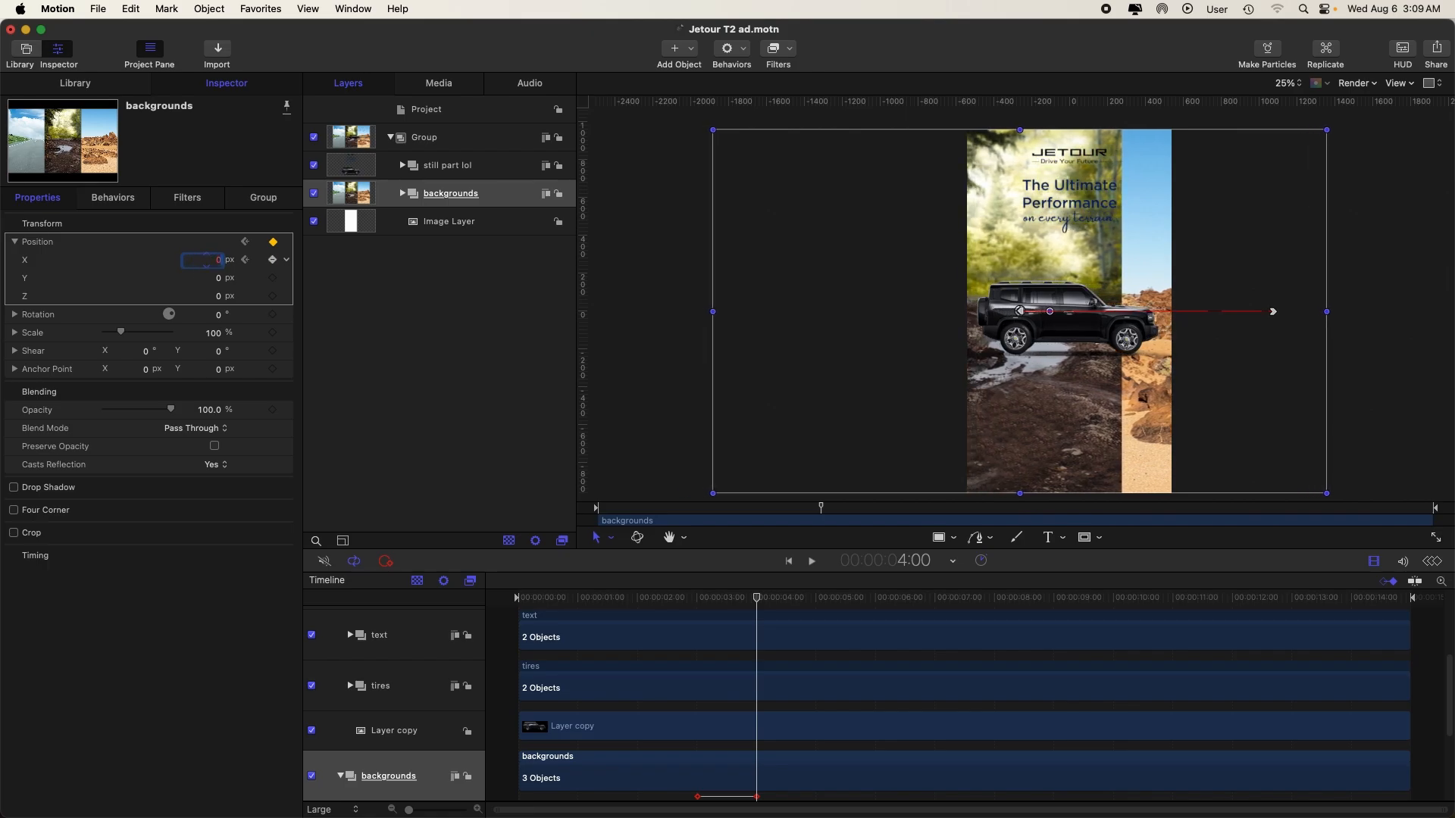
key(Return)
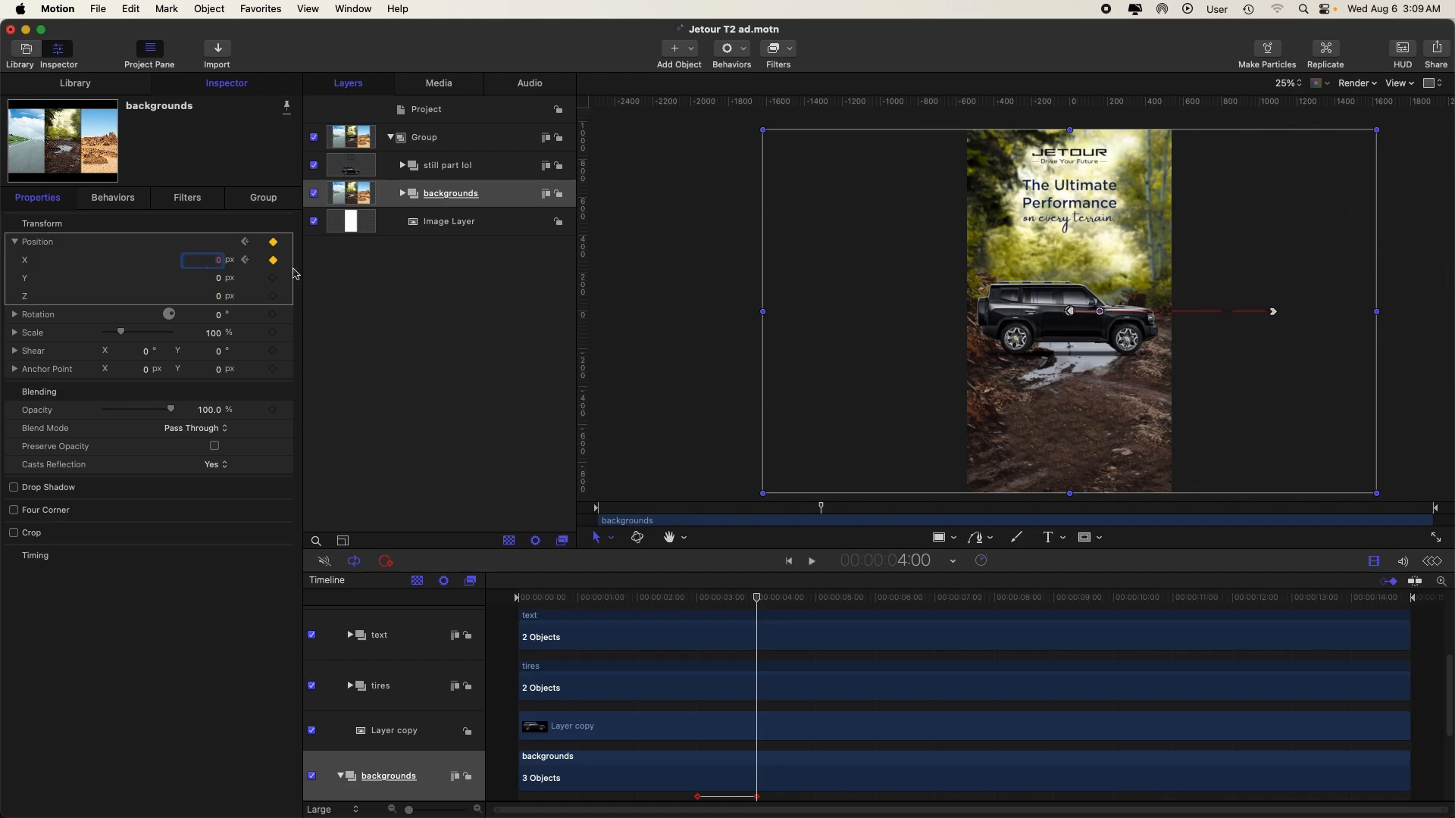
- Temporarily show the full view area to examine how the three scenes in the backgrounds group line up around the canvas
click(402, 194)
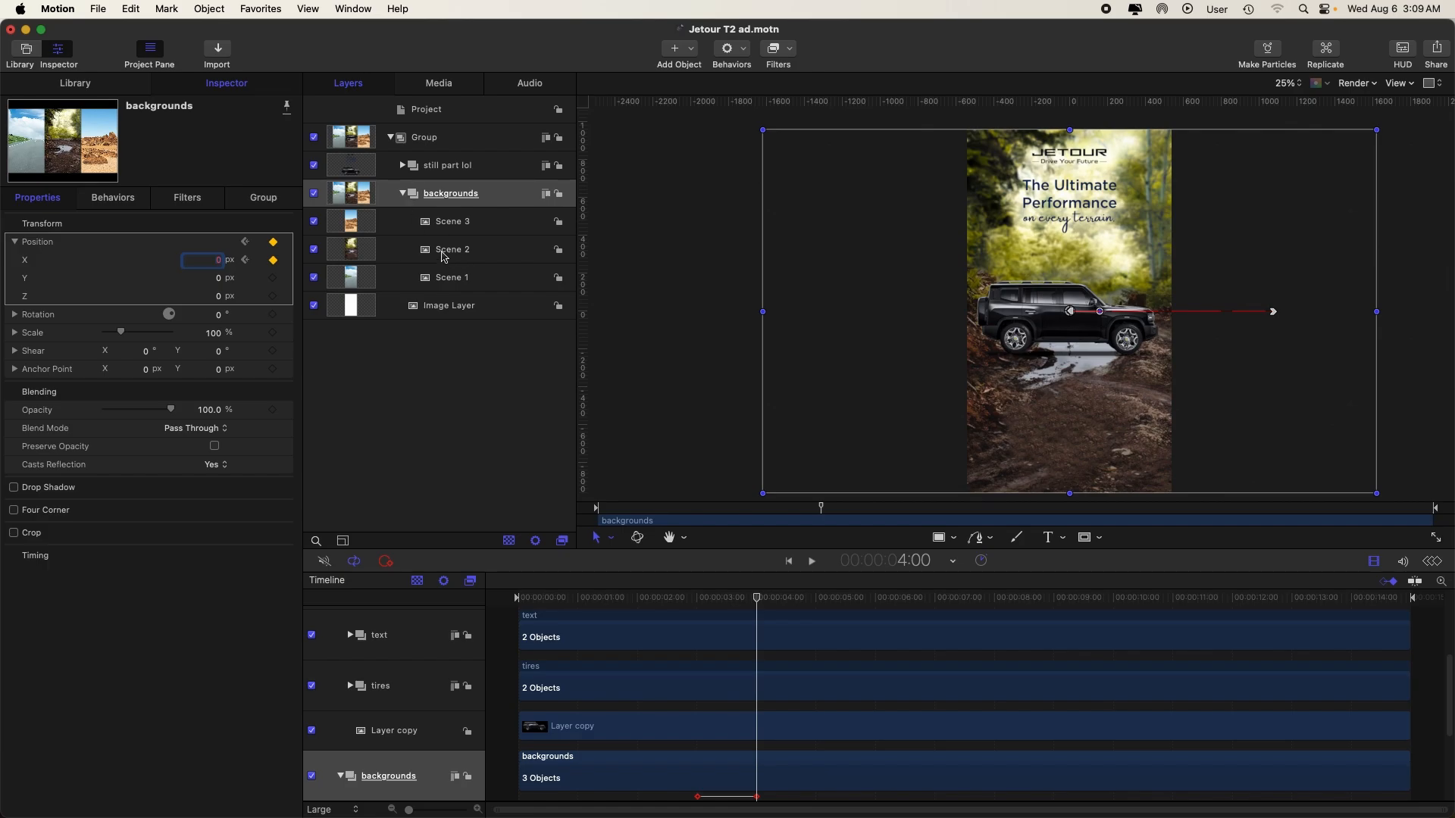
click(444, 257)
click(439, 226)
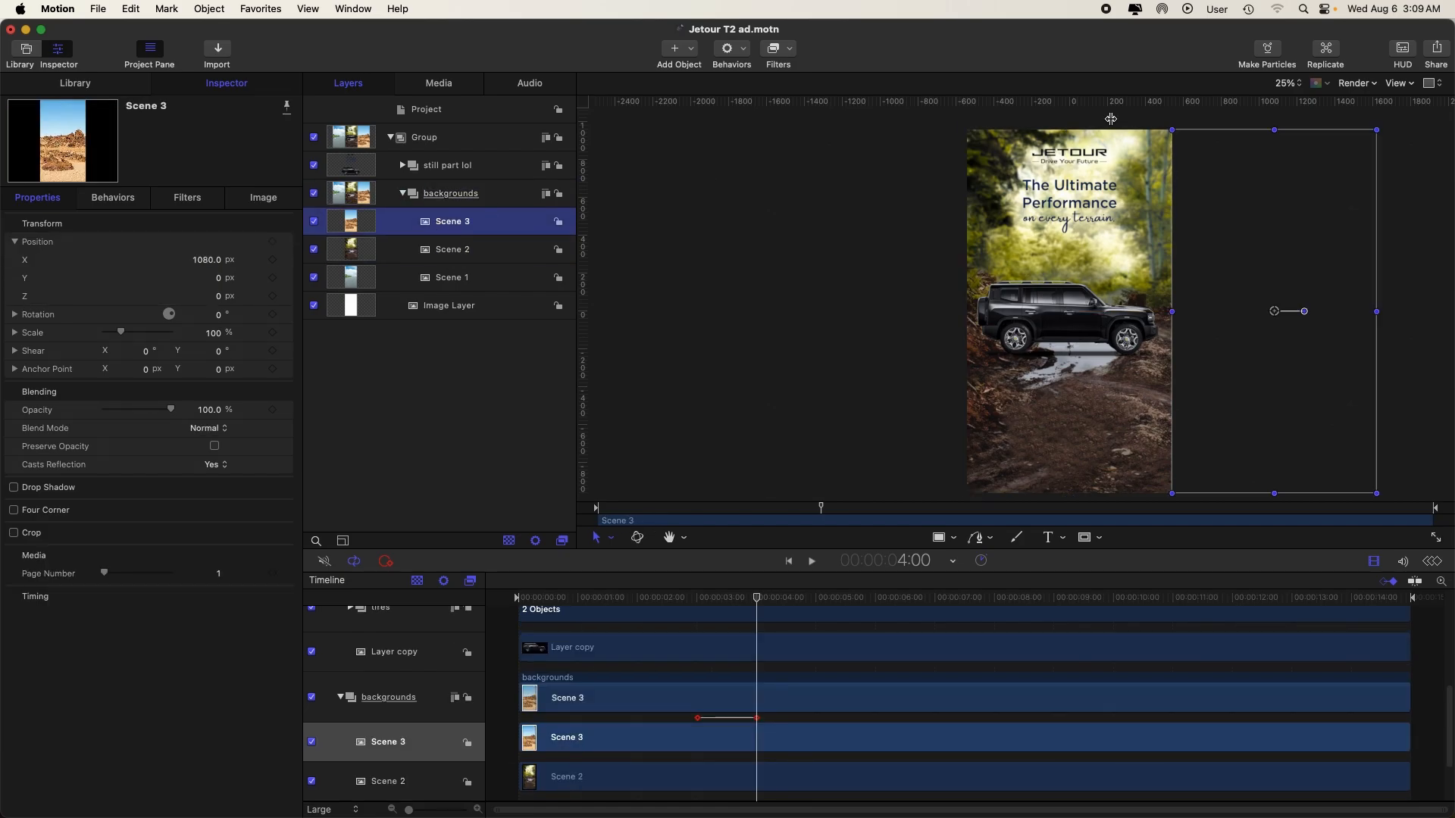
click(1406, 83)
click(1398, 401)
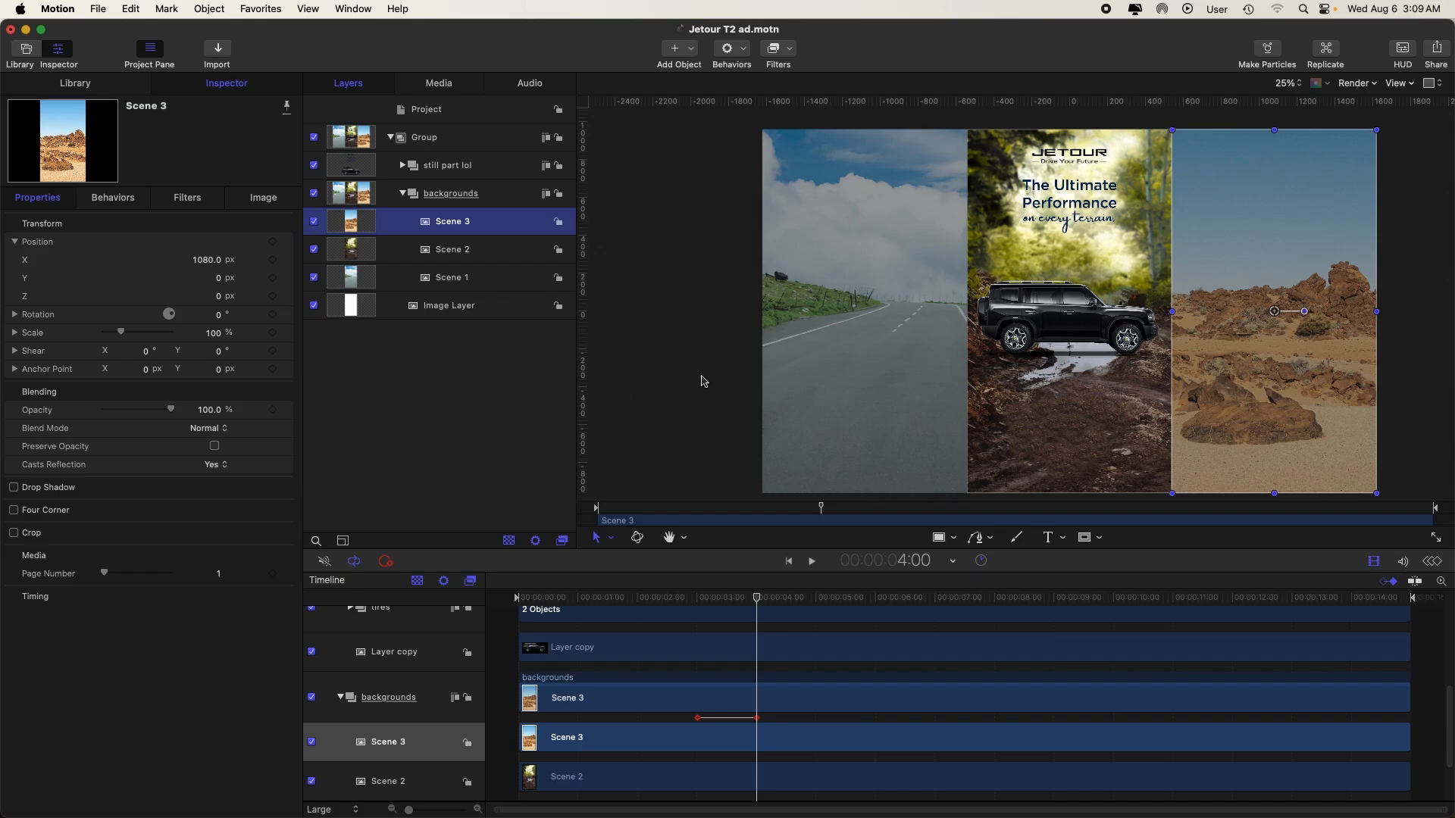
click(1398, 83)
click(1276, 382)
click(833, 366)
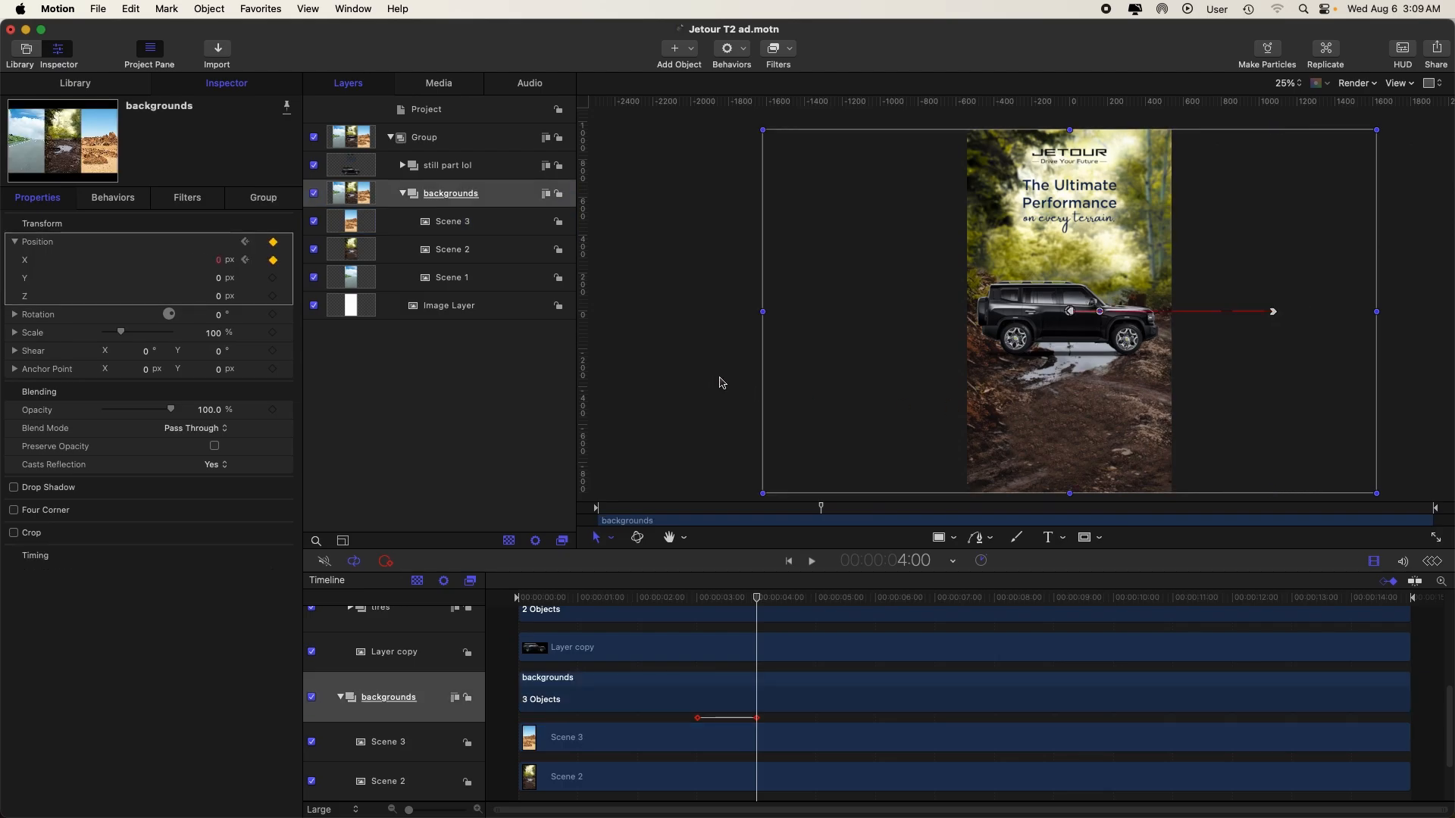
- Play and scrub through the background transition between 3:00 and 4:00 to check the slide from Scene 1 to Scene 2
click(715, 388)
click(692, 599)
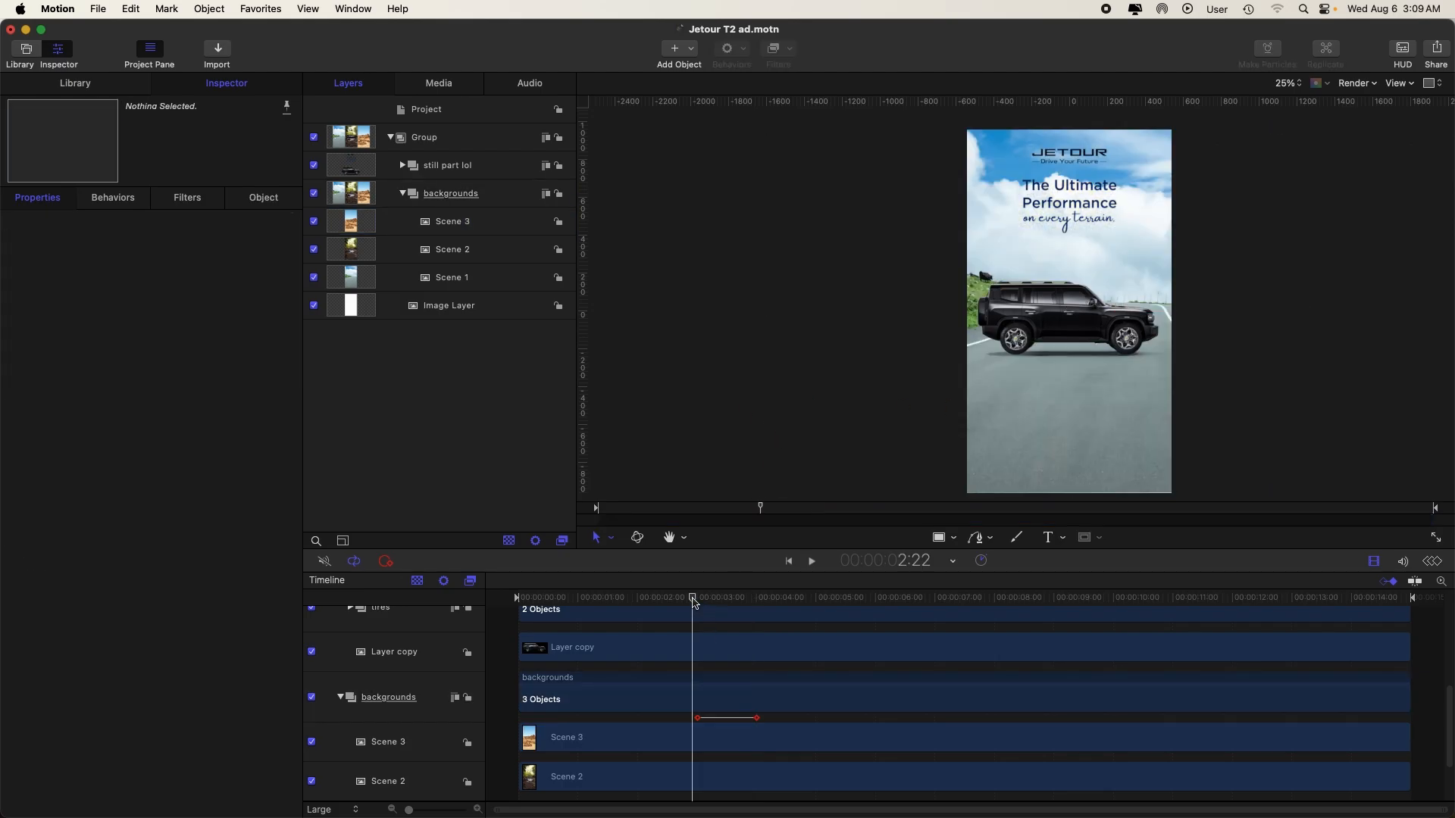
key(space)
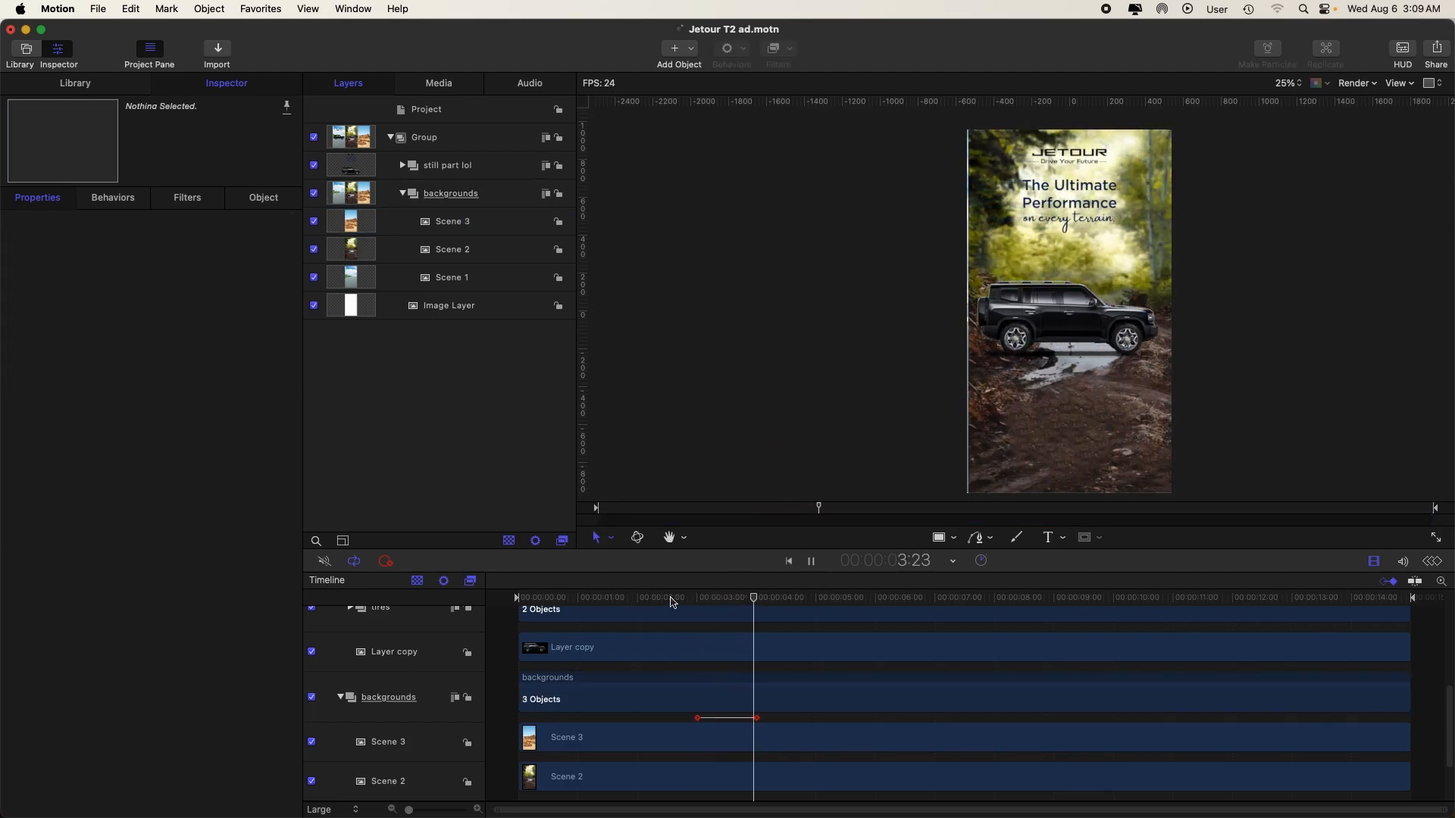
click(724, 598)
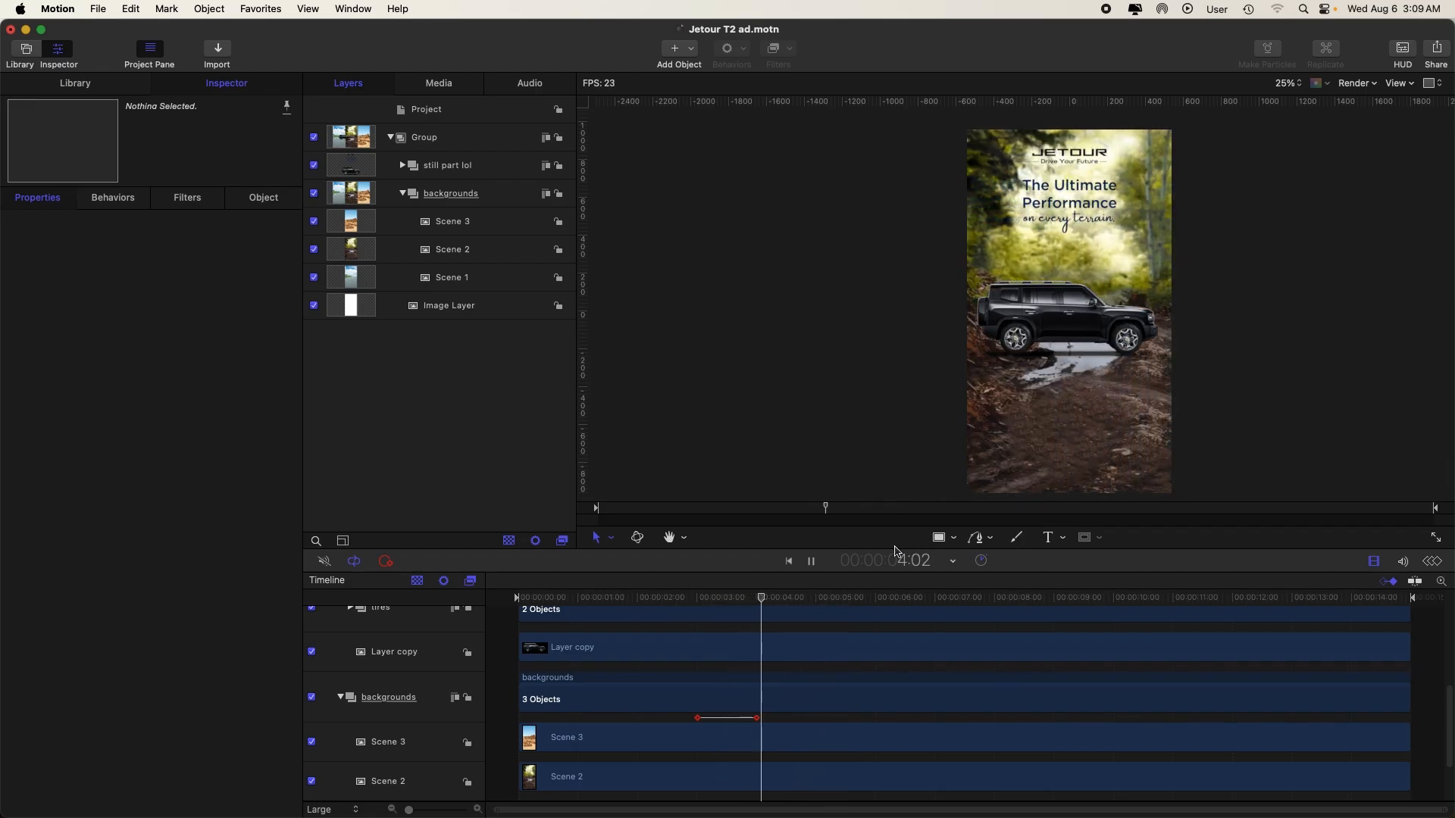
click(689, 599)
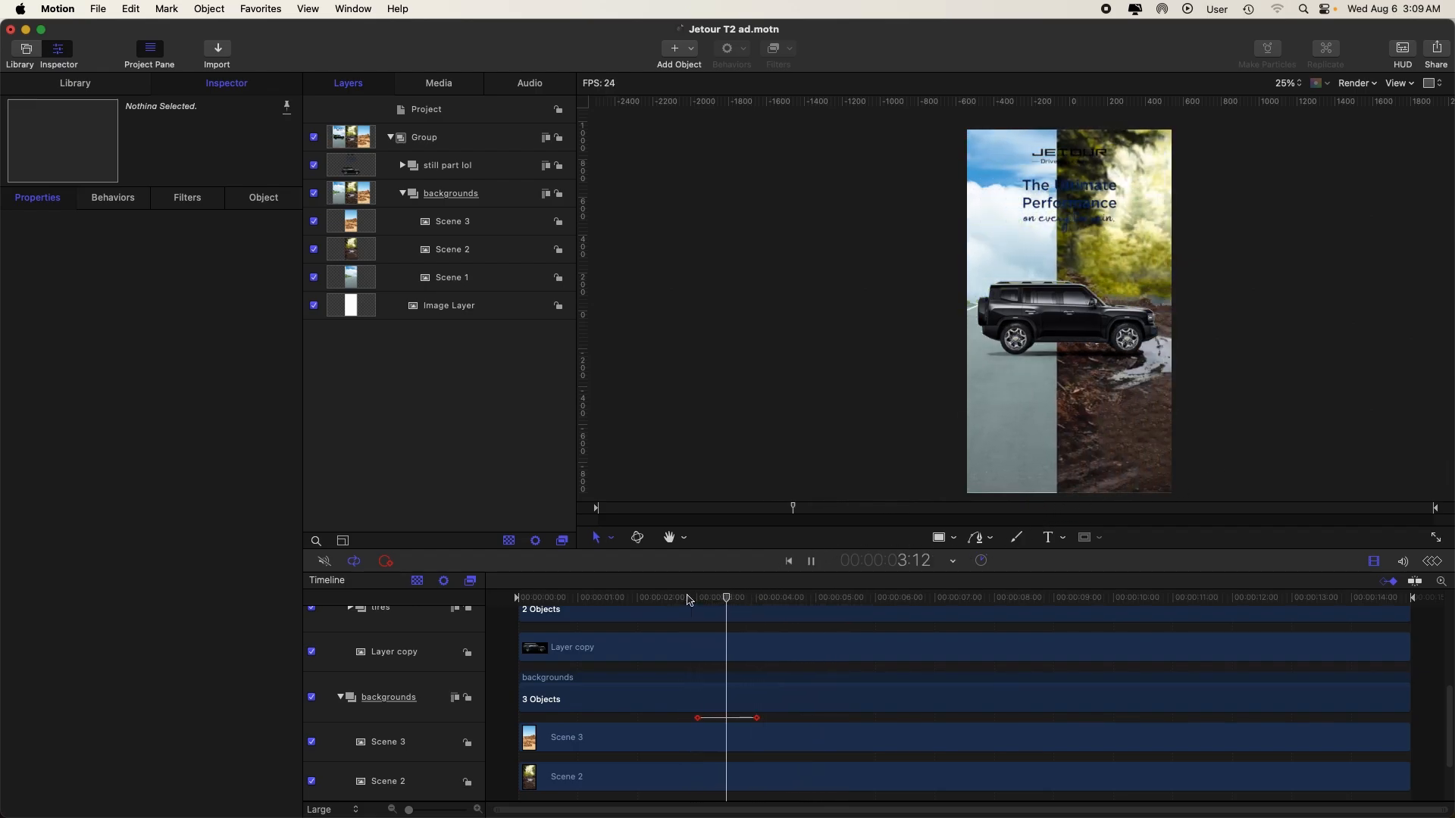
key(space)
click(724, 599)
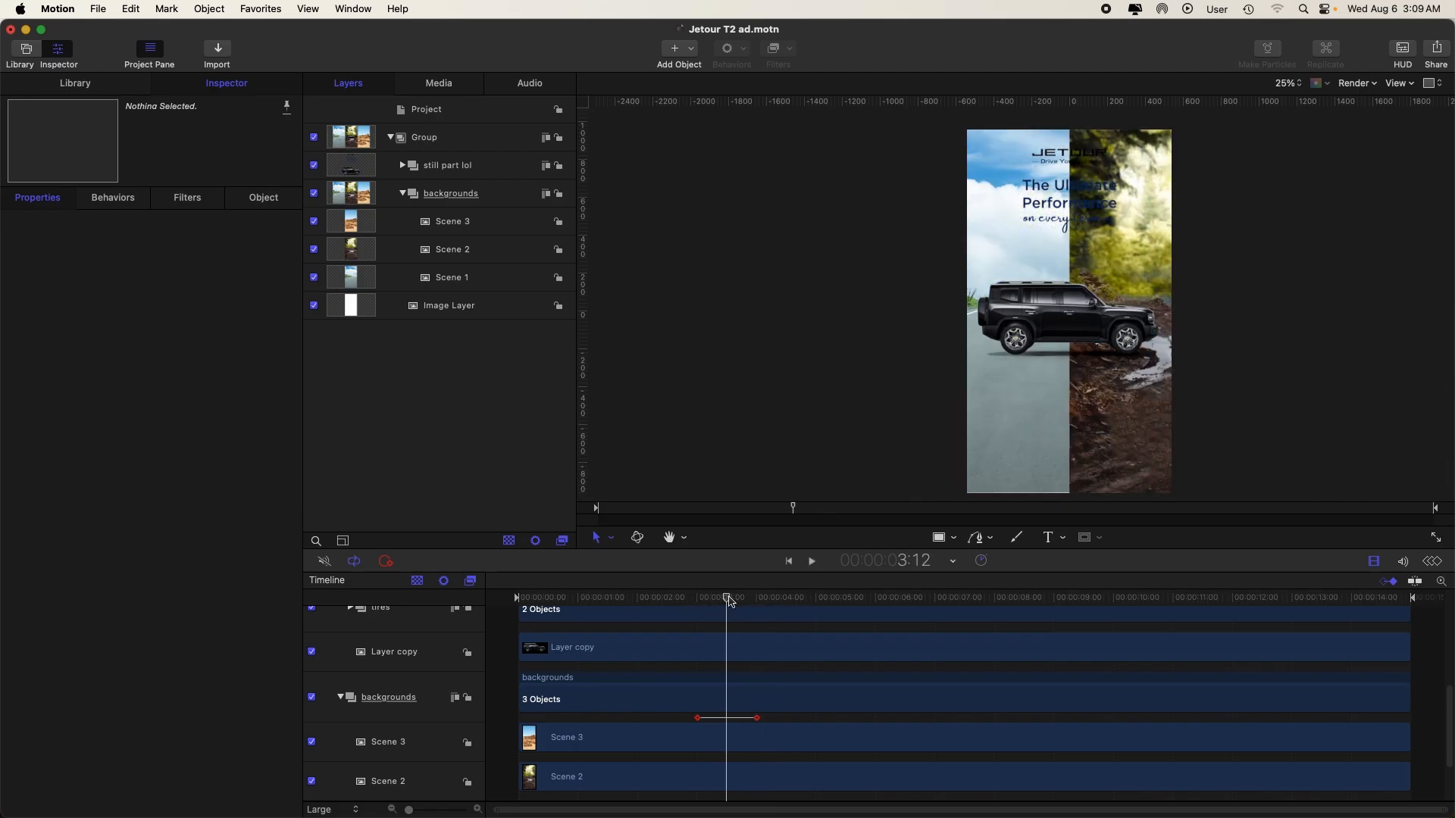
- Open the Keyframe Editor for the backgrounds group, enlarge it, and fit the X position curve to the view
click(759, 684)
click(1434, 561)
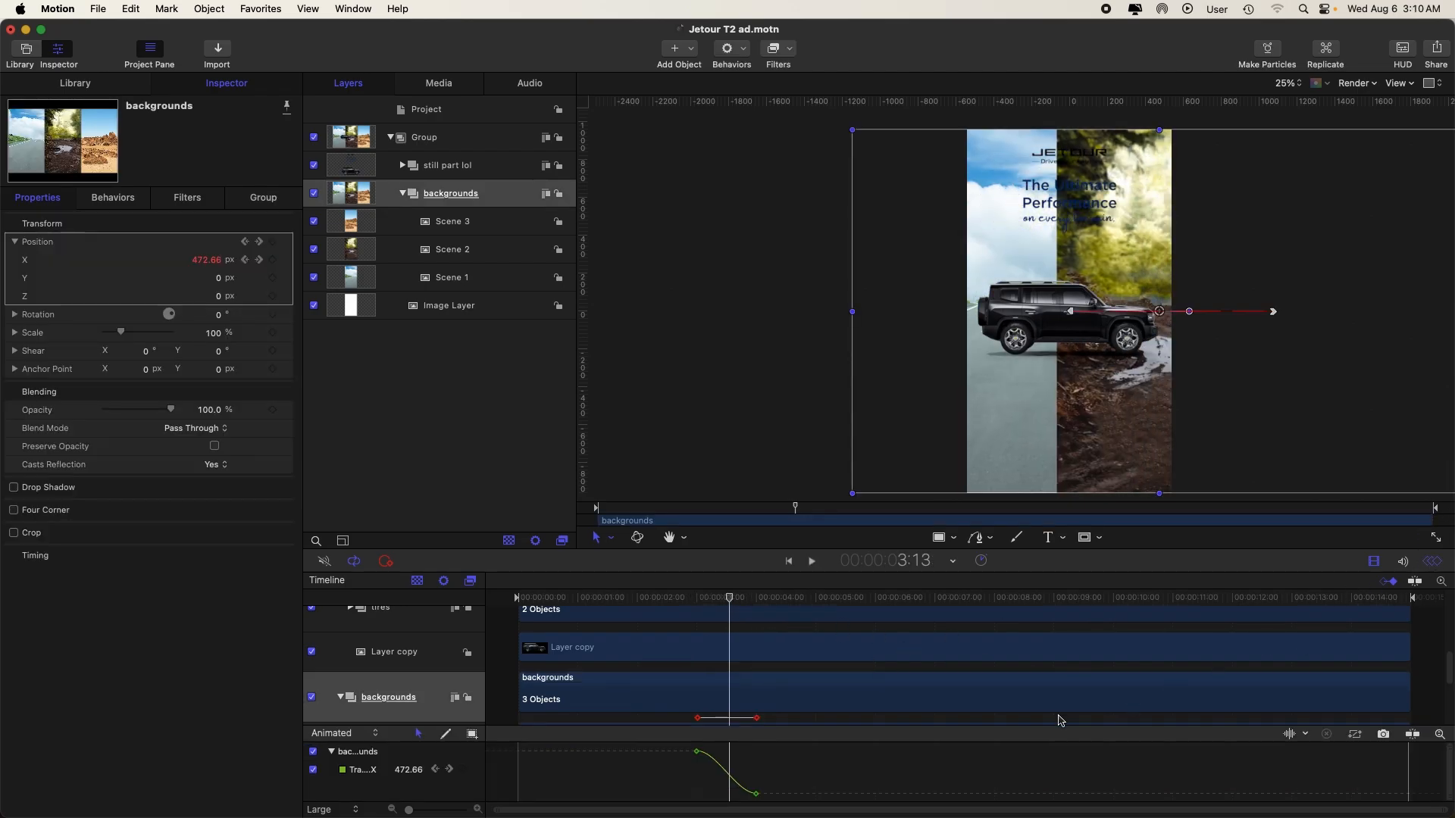
drag(726, 730, 720, 614)
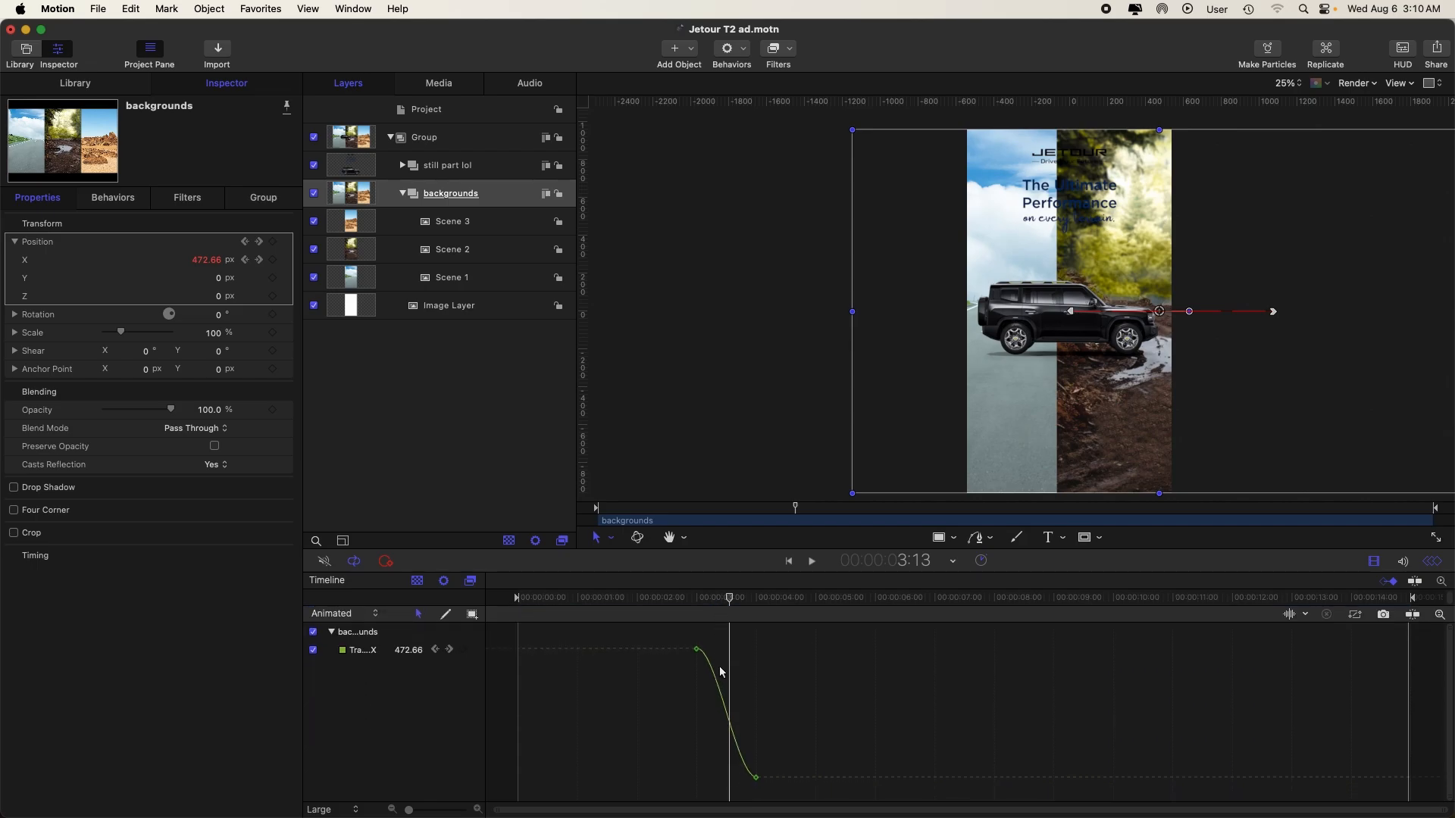
click(1354, 615)
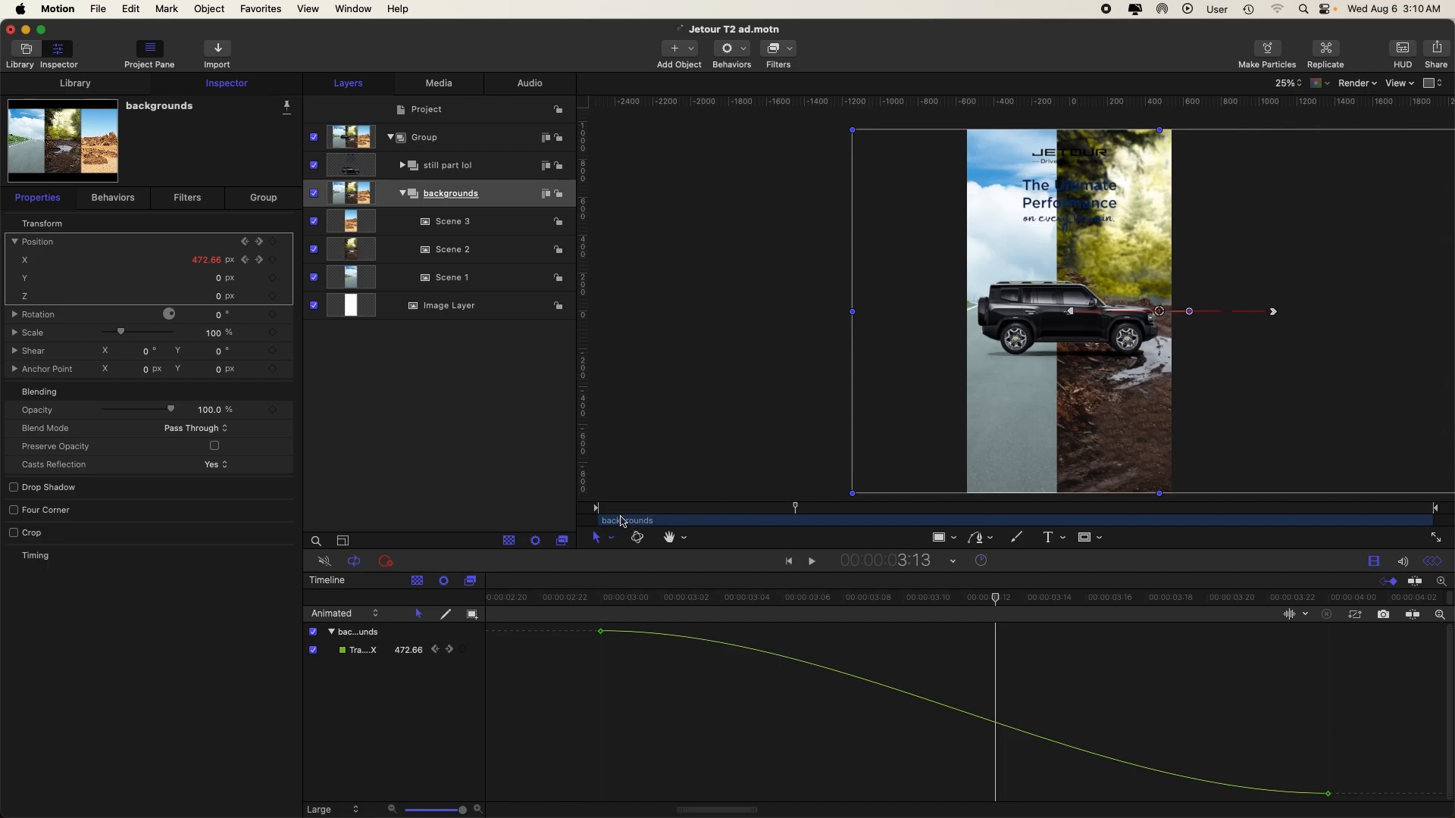
- Play the background slide from just before its first keyframe while examining the X position curve, and move the playhead back to 1:20
click(568, 596)
key(space)
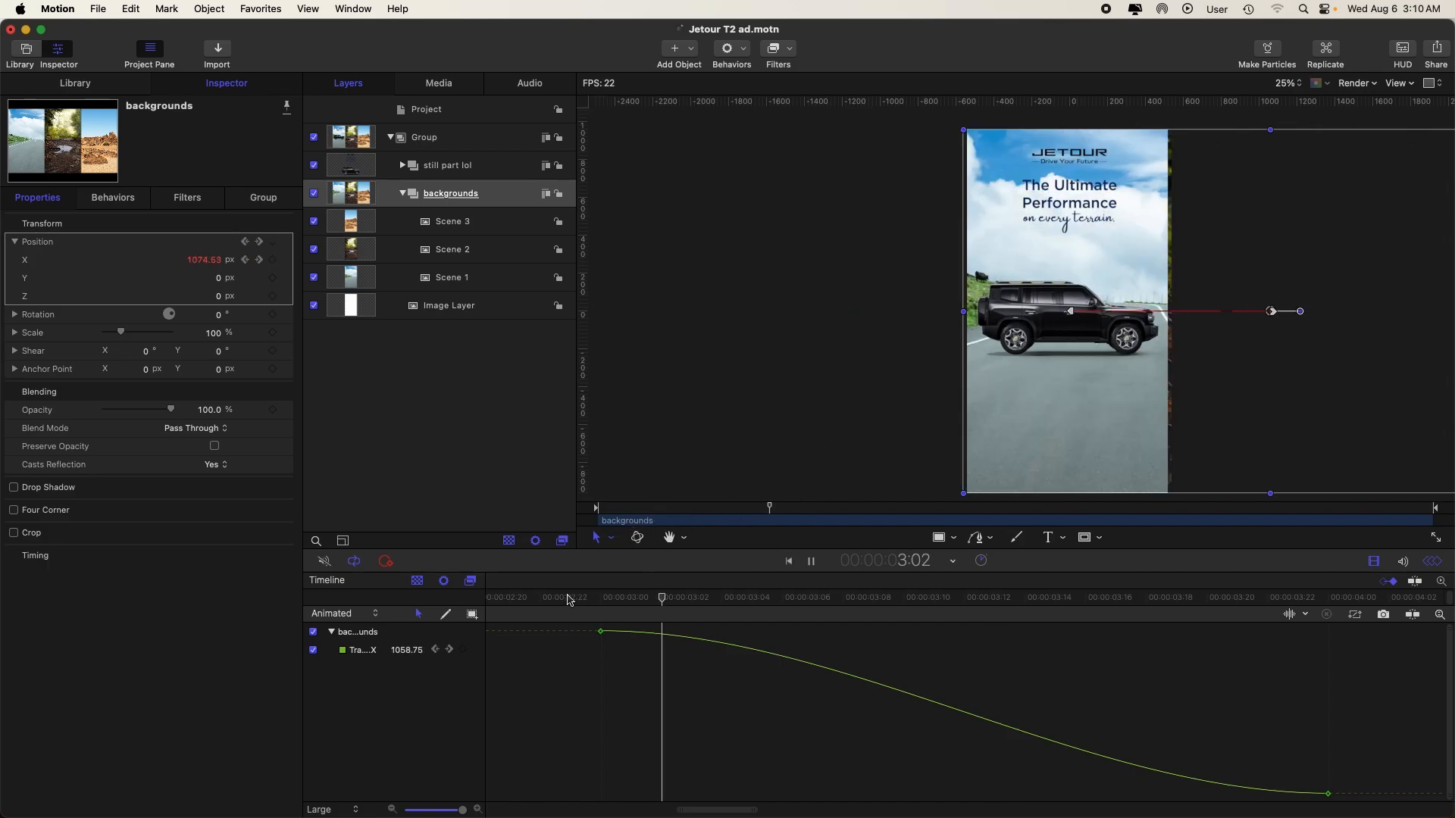
key(space)
key(space)
key(space)
click(700, 512)
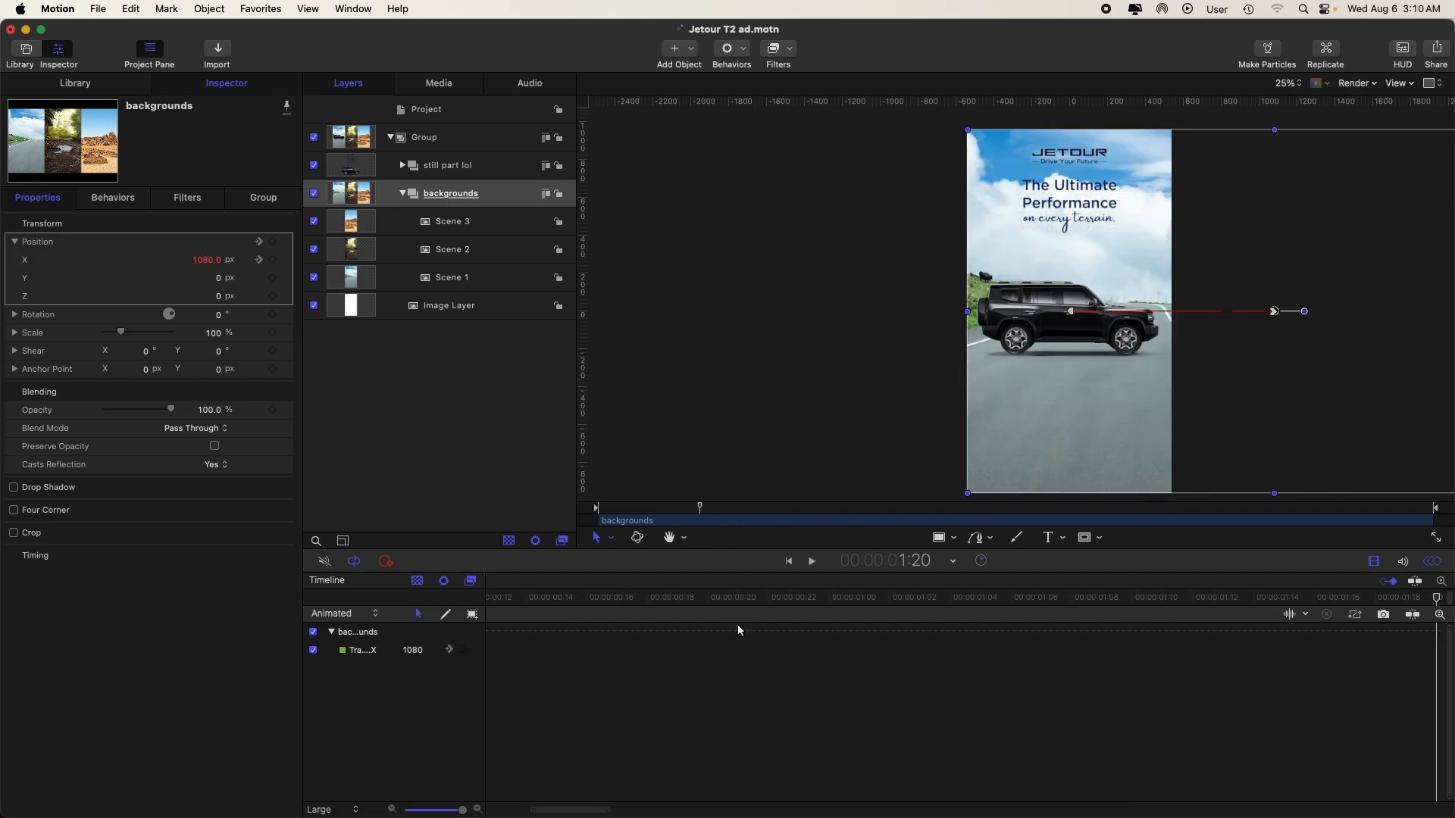
- Reshape the backgrounds group's X position curve by bending the 3:00 keyframe's handle straight down for a fast start and gradual slowdown
drag(666, 510, 793, 510)
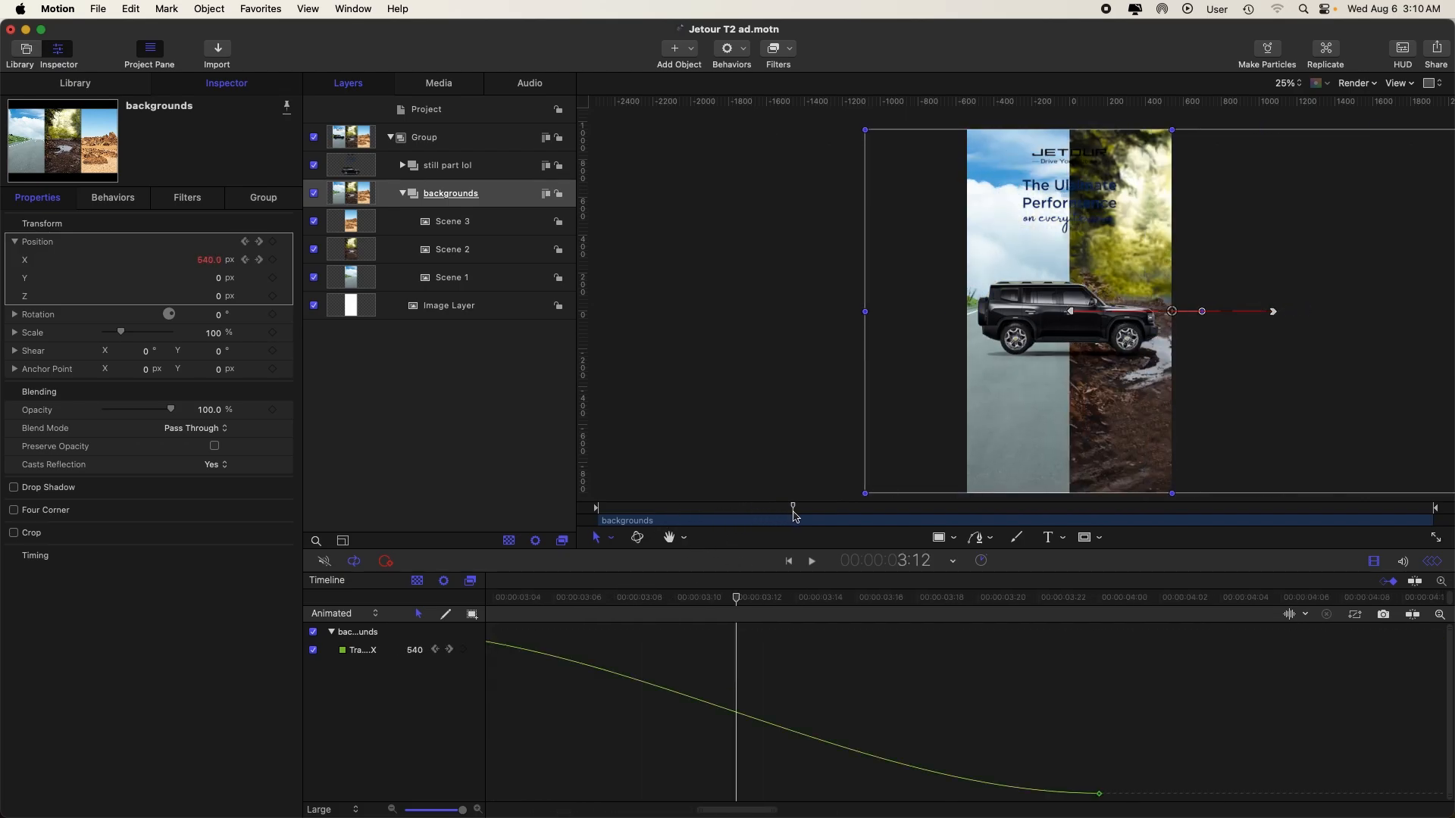
scroll(695, 681, left, 3)
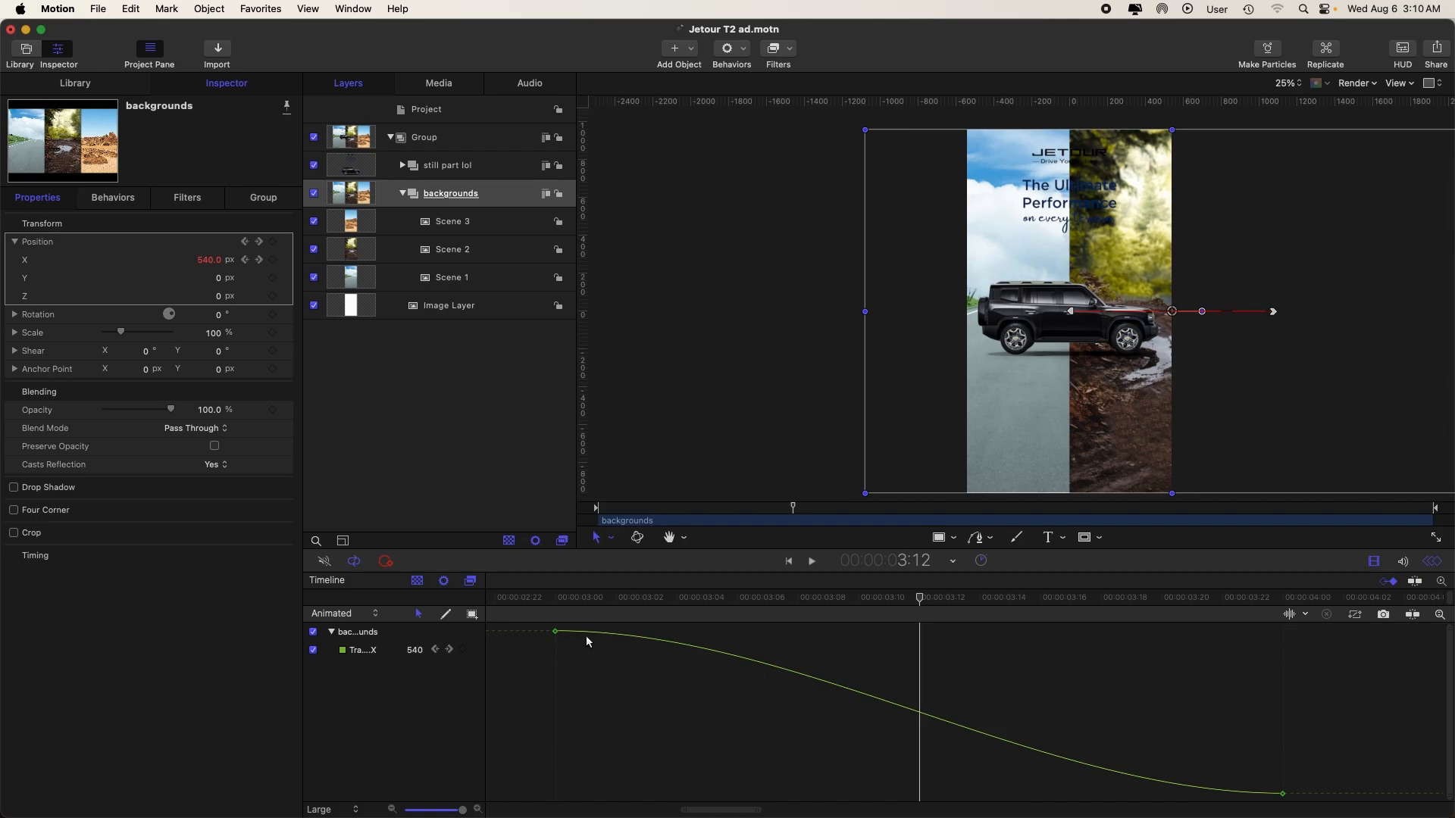
click(555, 632)
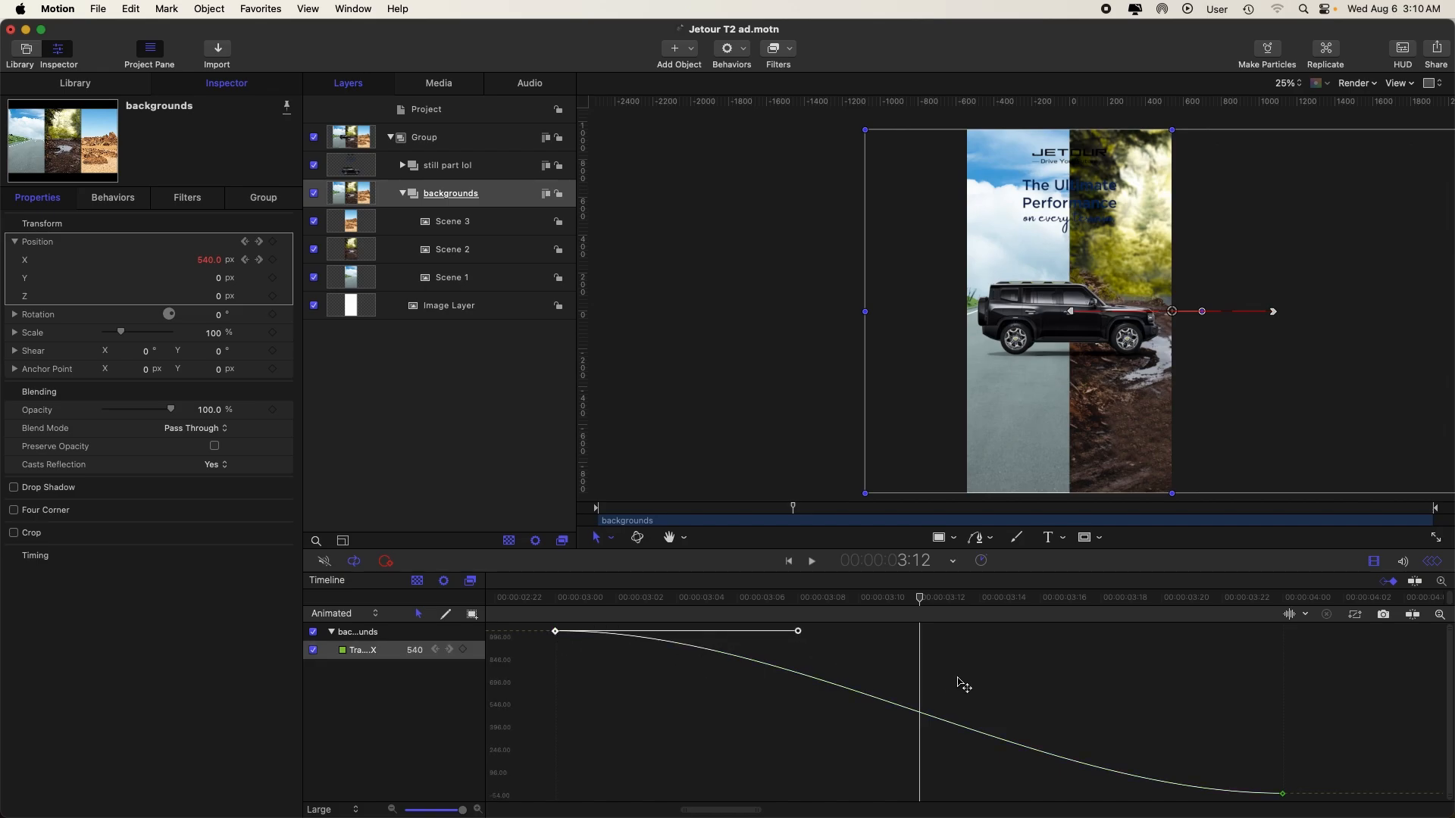
drag(800, 634, 563, 757)
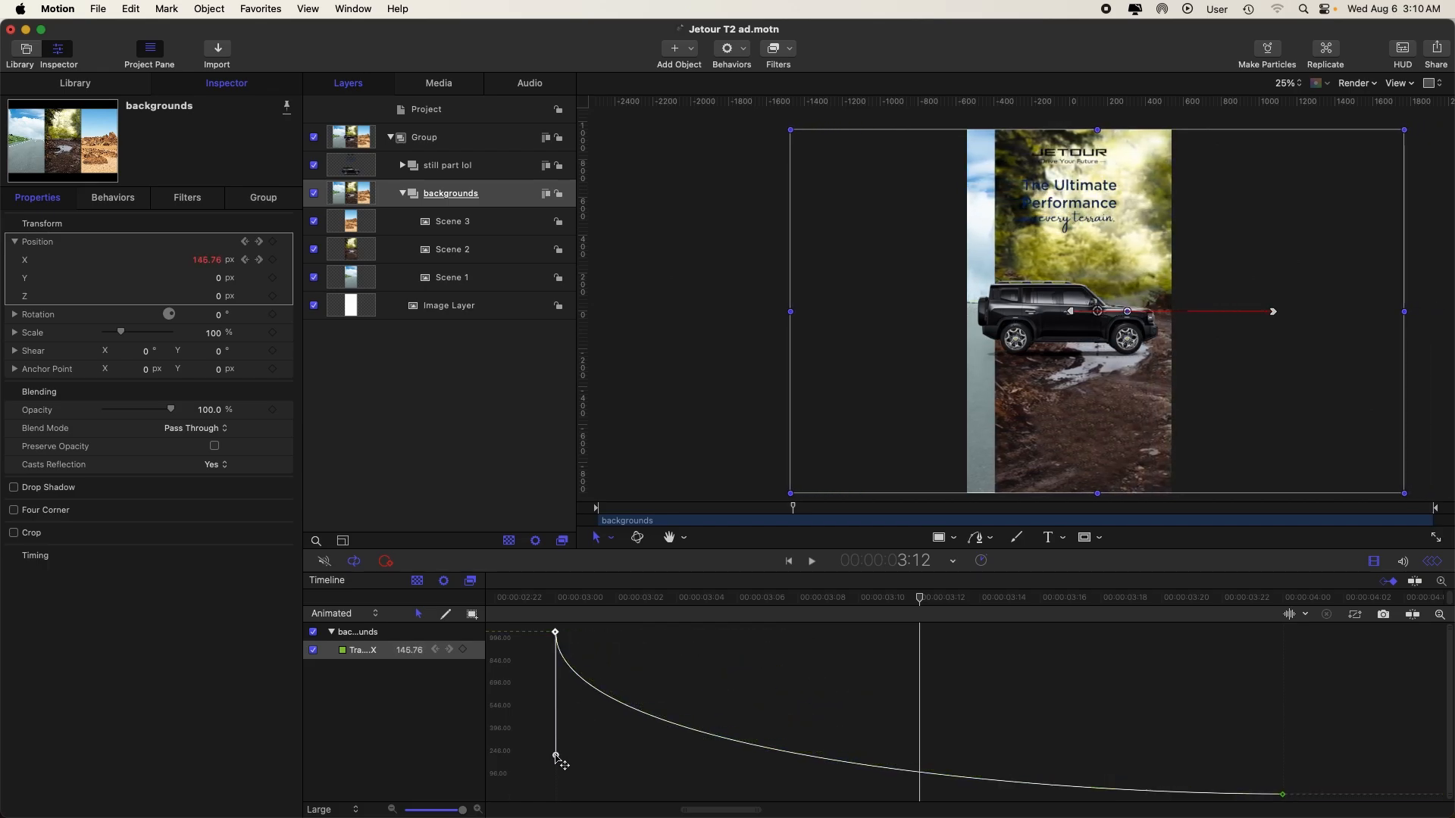
- Play the background slide from 3:00, and again from slightly before it, to check the reshaped easing
click(543, 600)
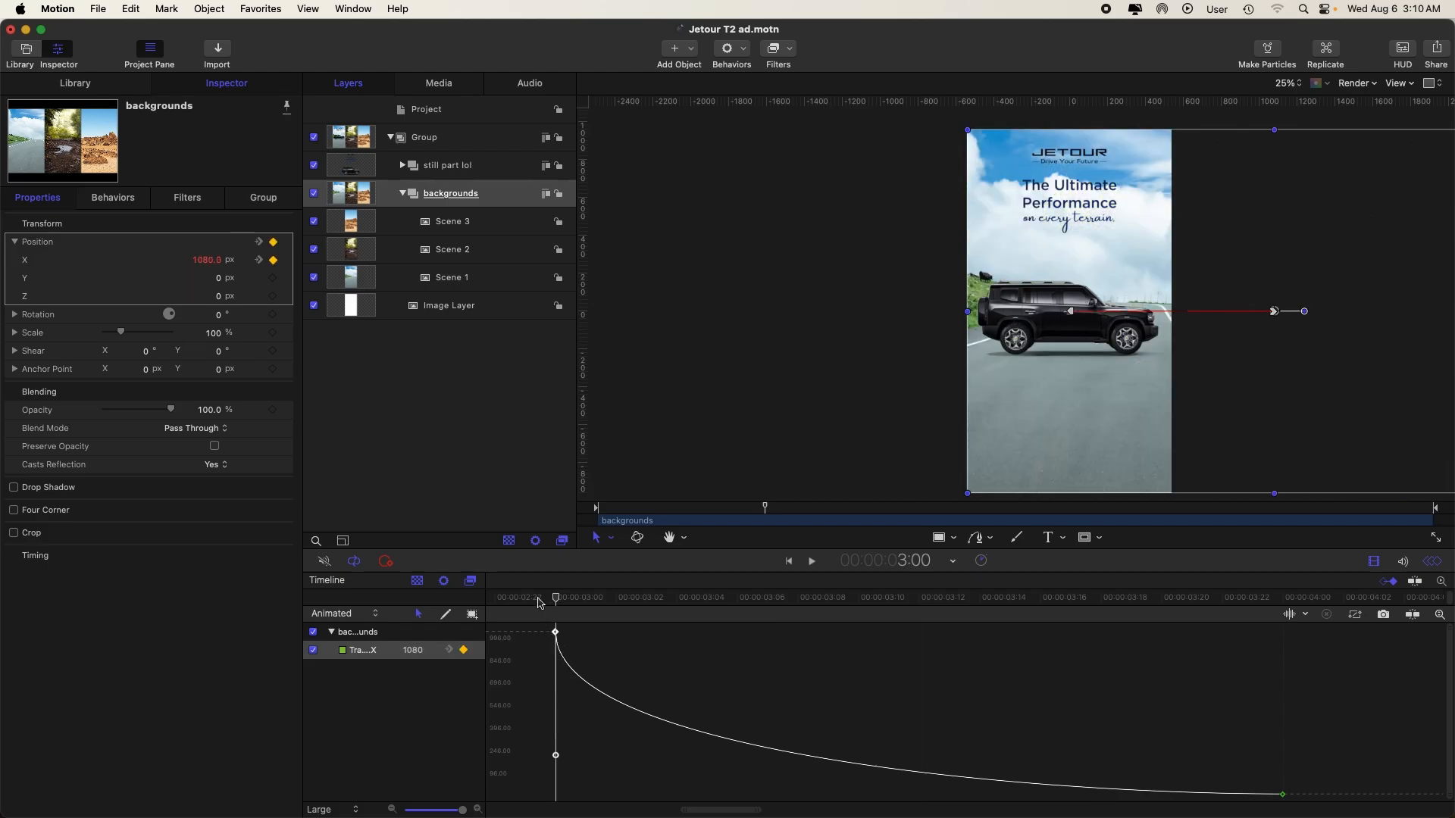
key(space)
key(space)
scroll(588, 647, left, 10)
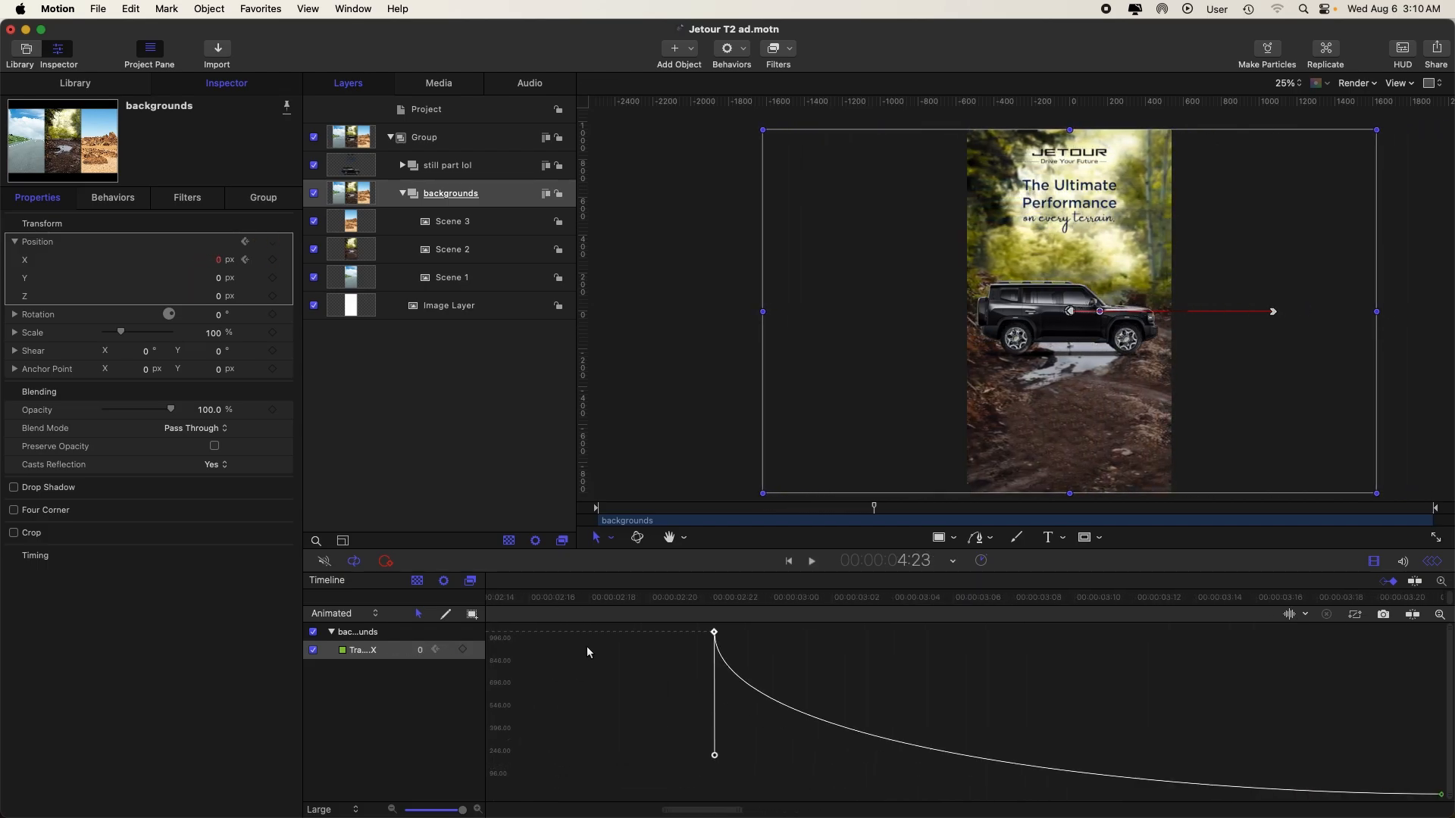
click(619, 602)
key(space)
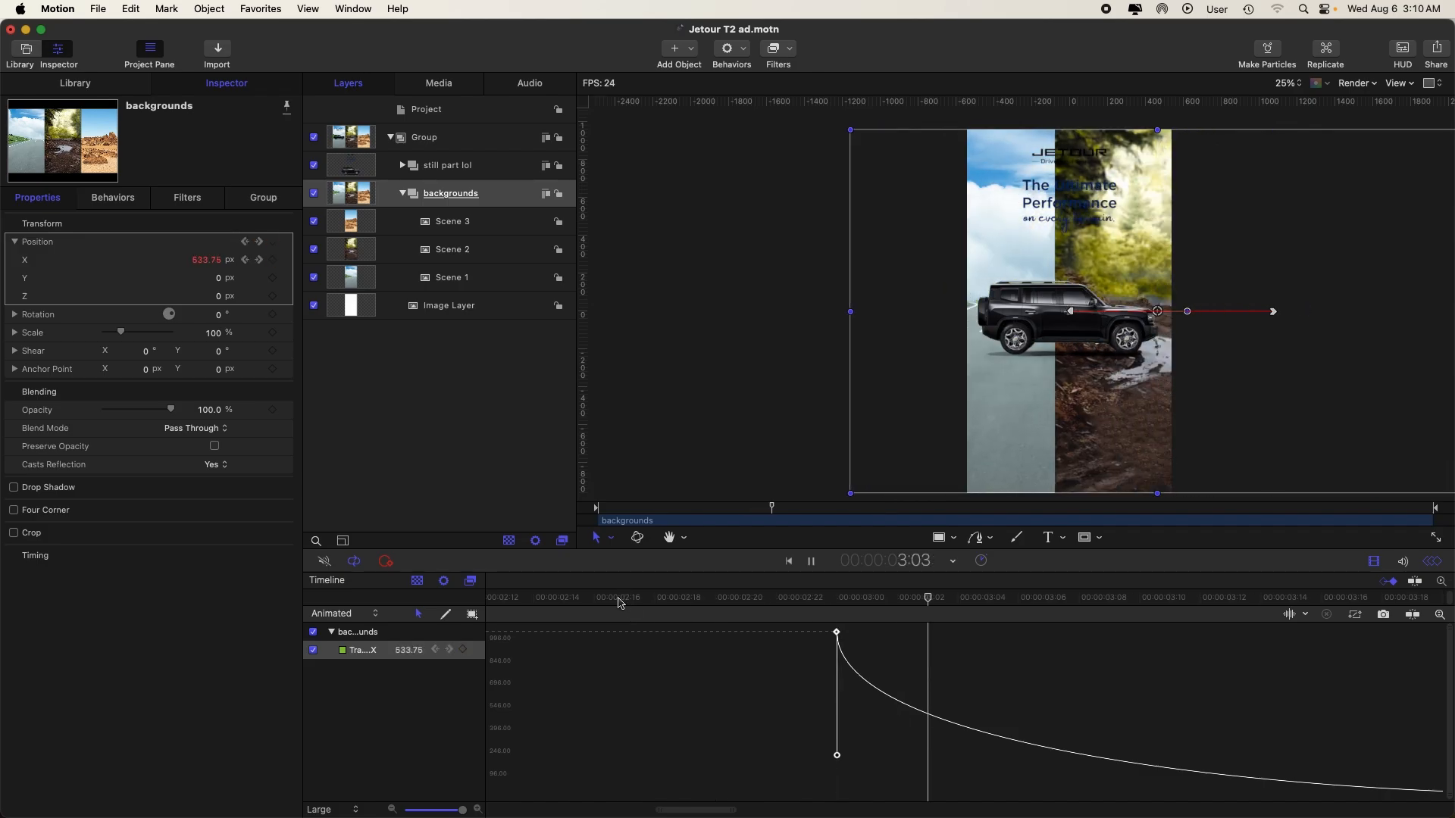
key(space)
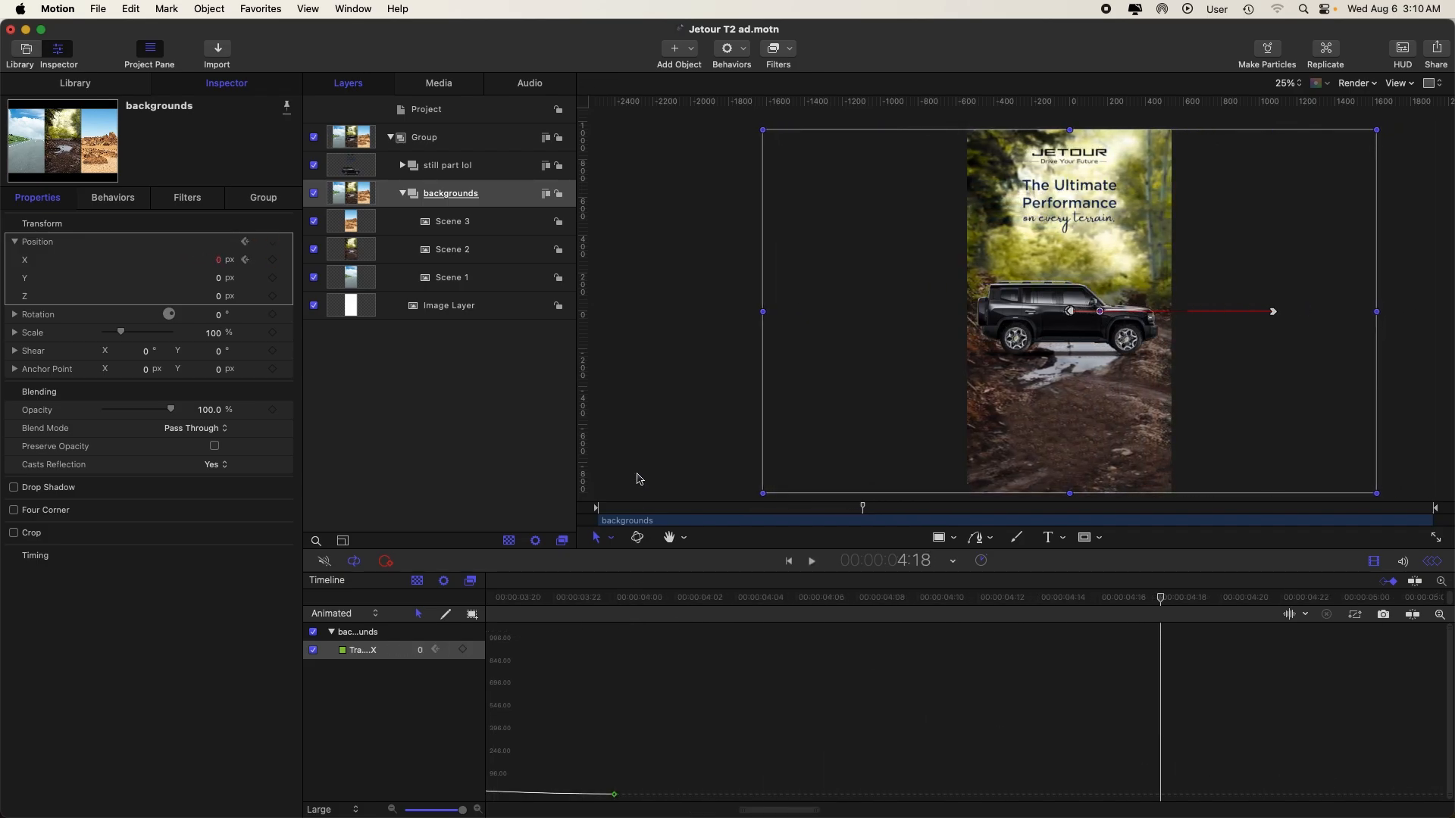
- Examine the backgrounds keyframes in the timeline, place the playhead at 3:14, and reopen the group's curve in the Keyframe Editor
click(635, 452)
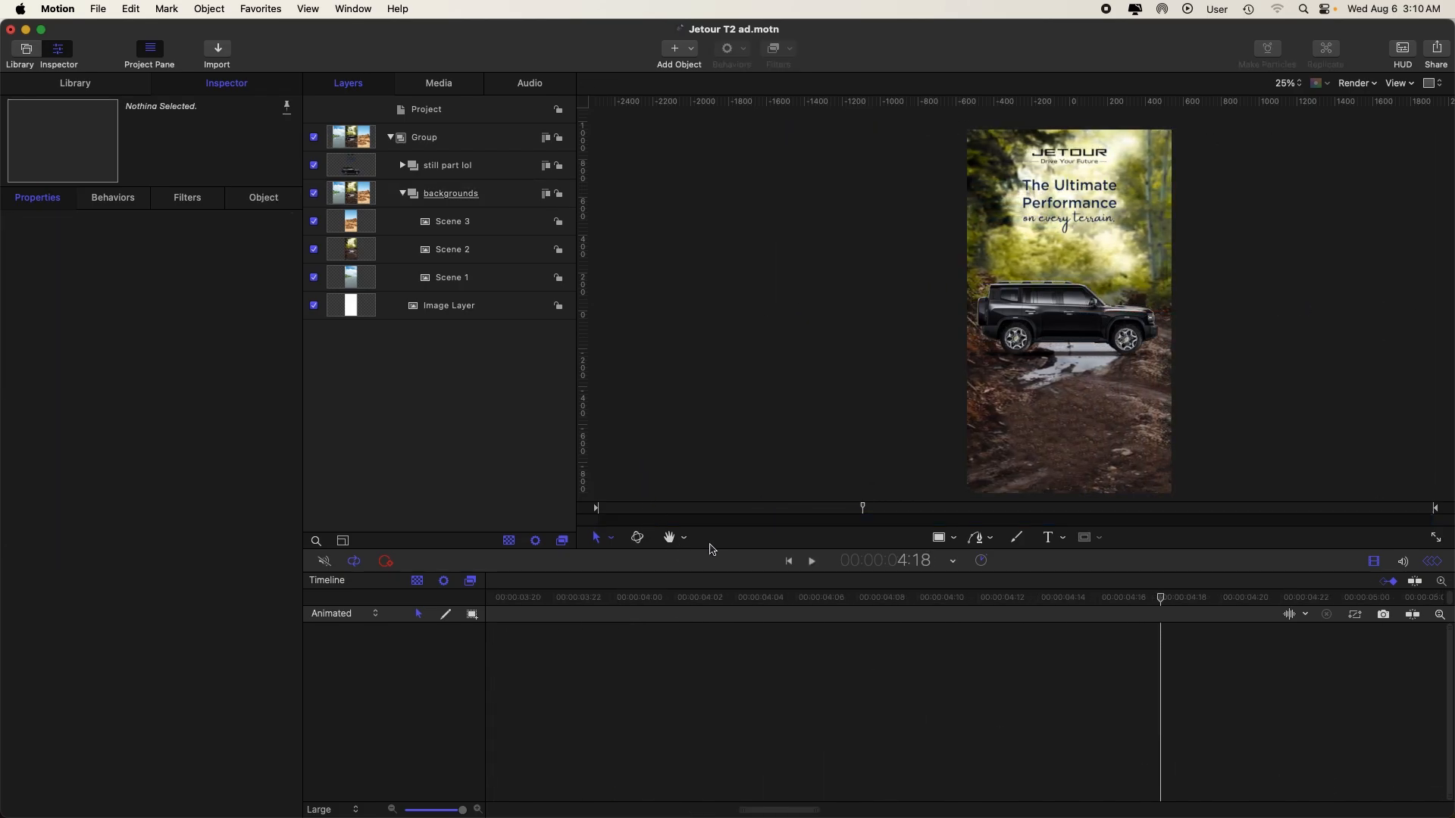
drag(850, 512, 755, 523)
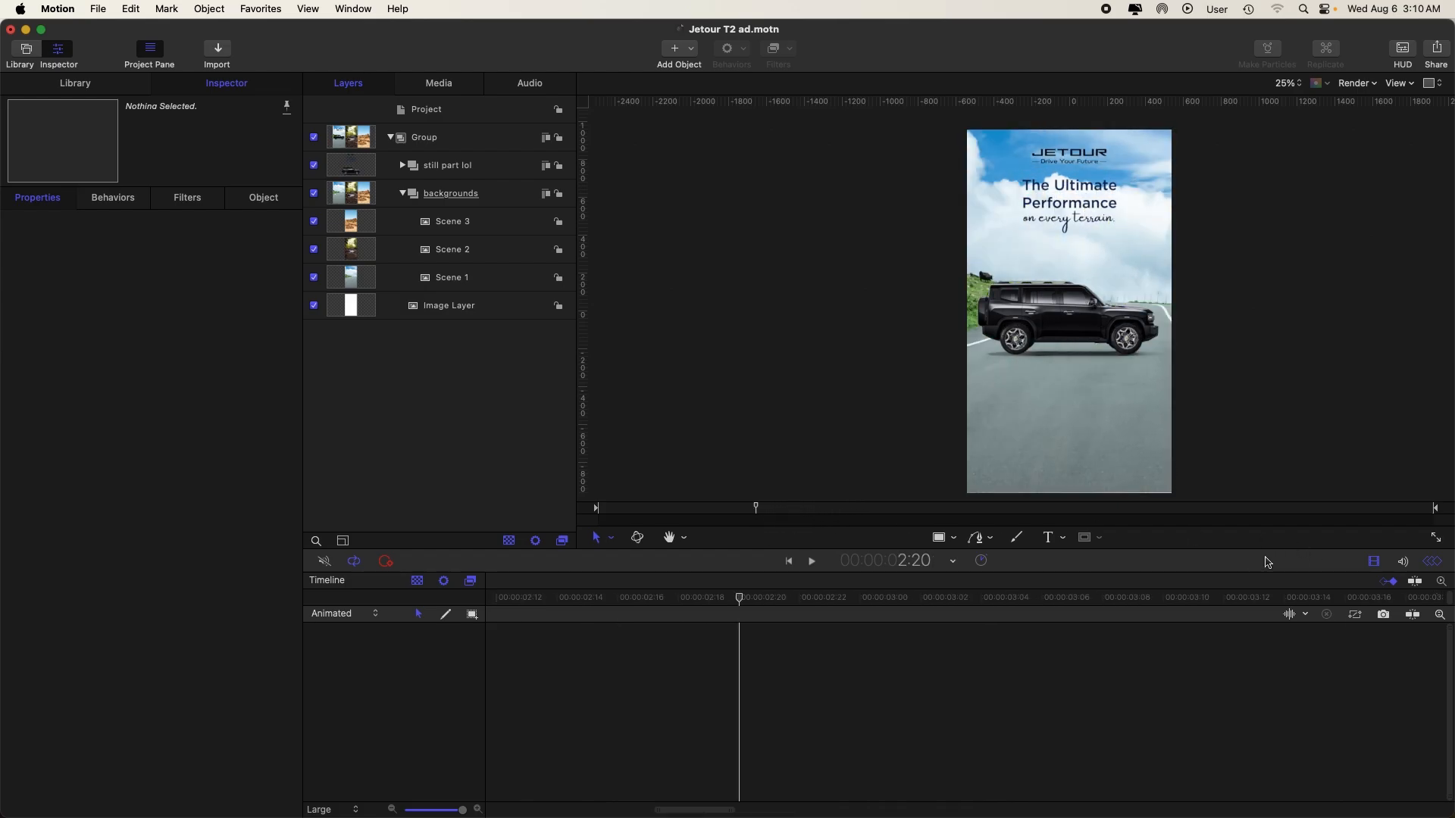
click(1438, 562)
scroll(951, 640, right, 3)
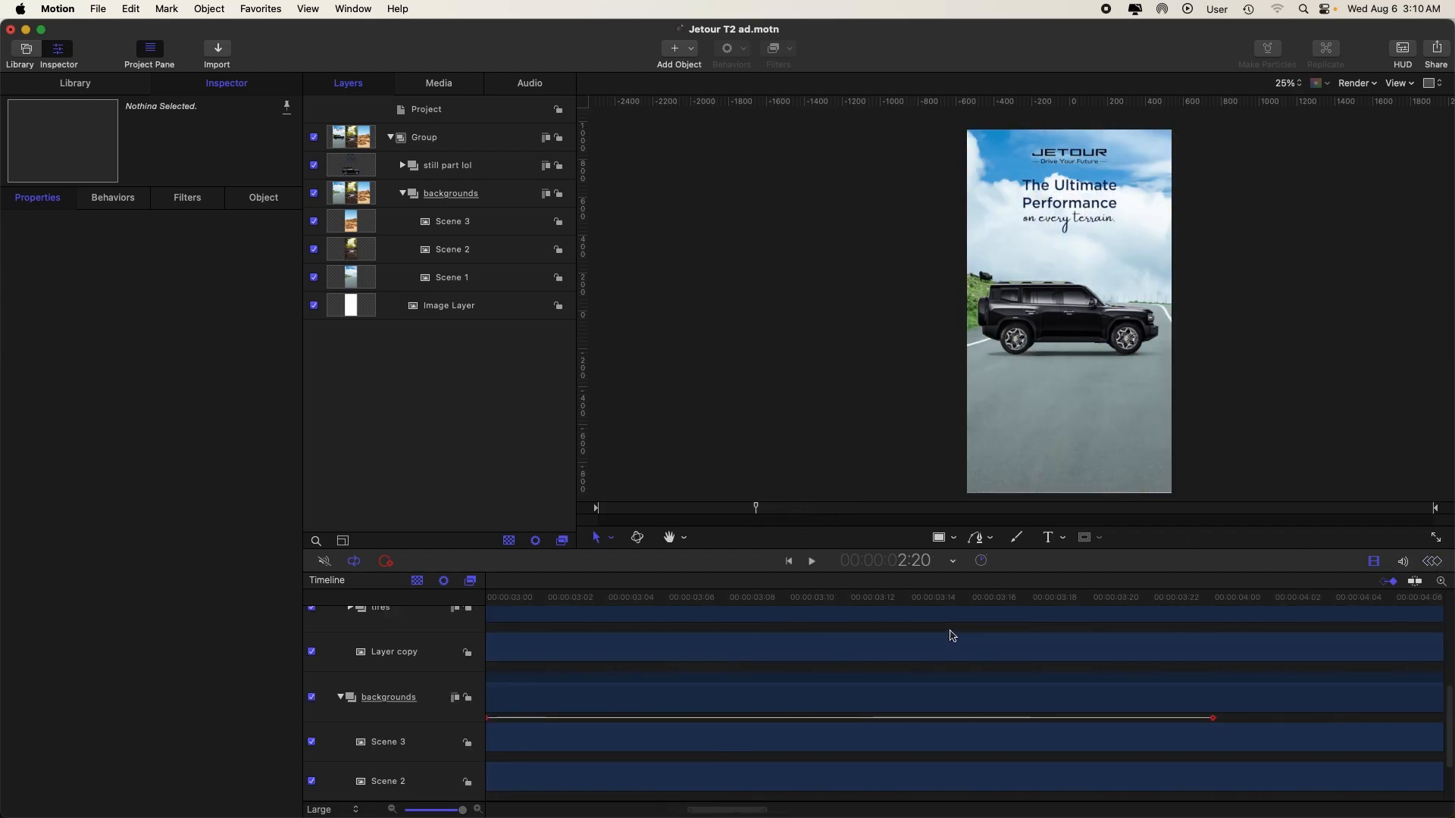
click(906, 606)
click(1049, 686)
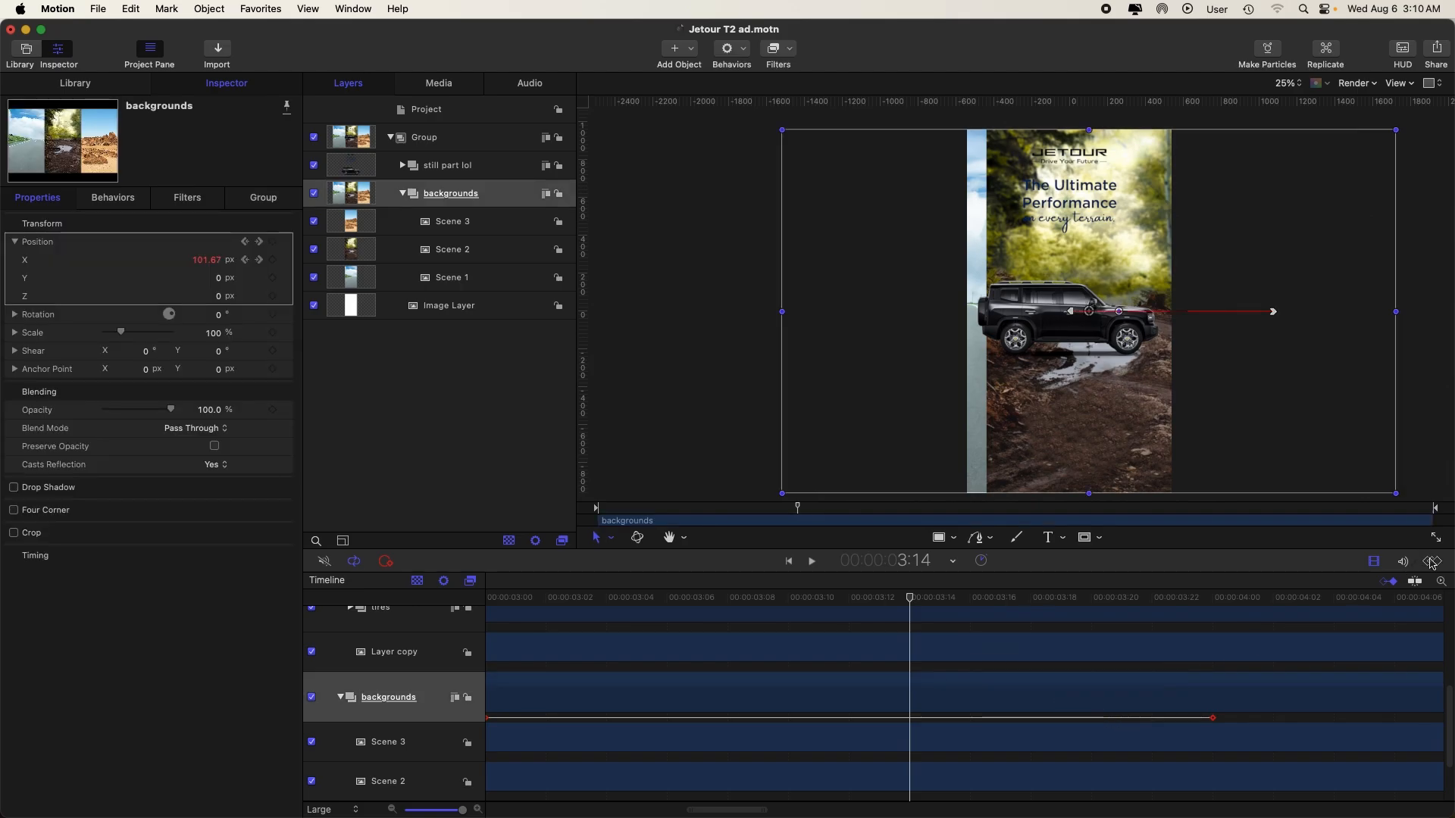
click(1433, 563)
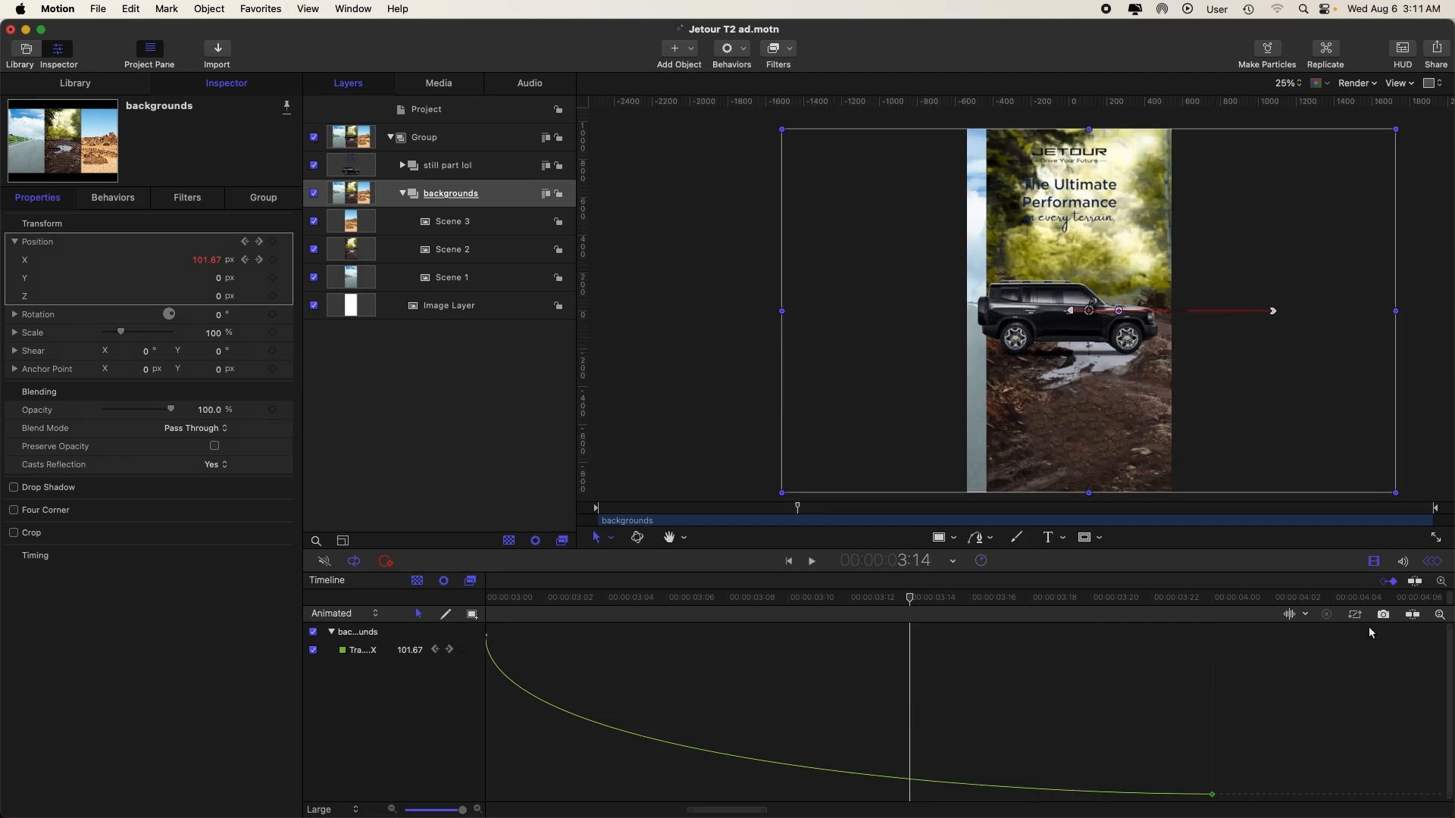
- Fit the X position curve to the view and copy both backgrounds keyframes, at 3:00 and 4:00
click(1440, 615)
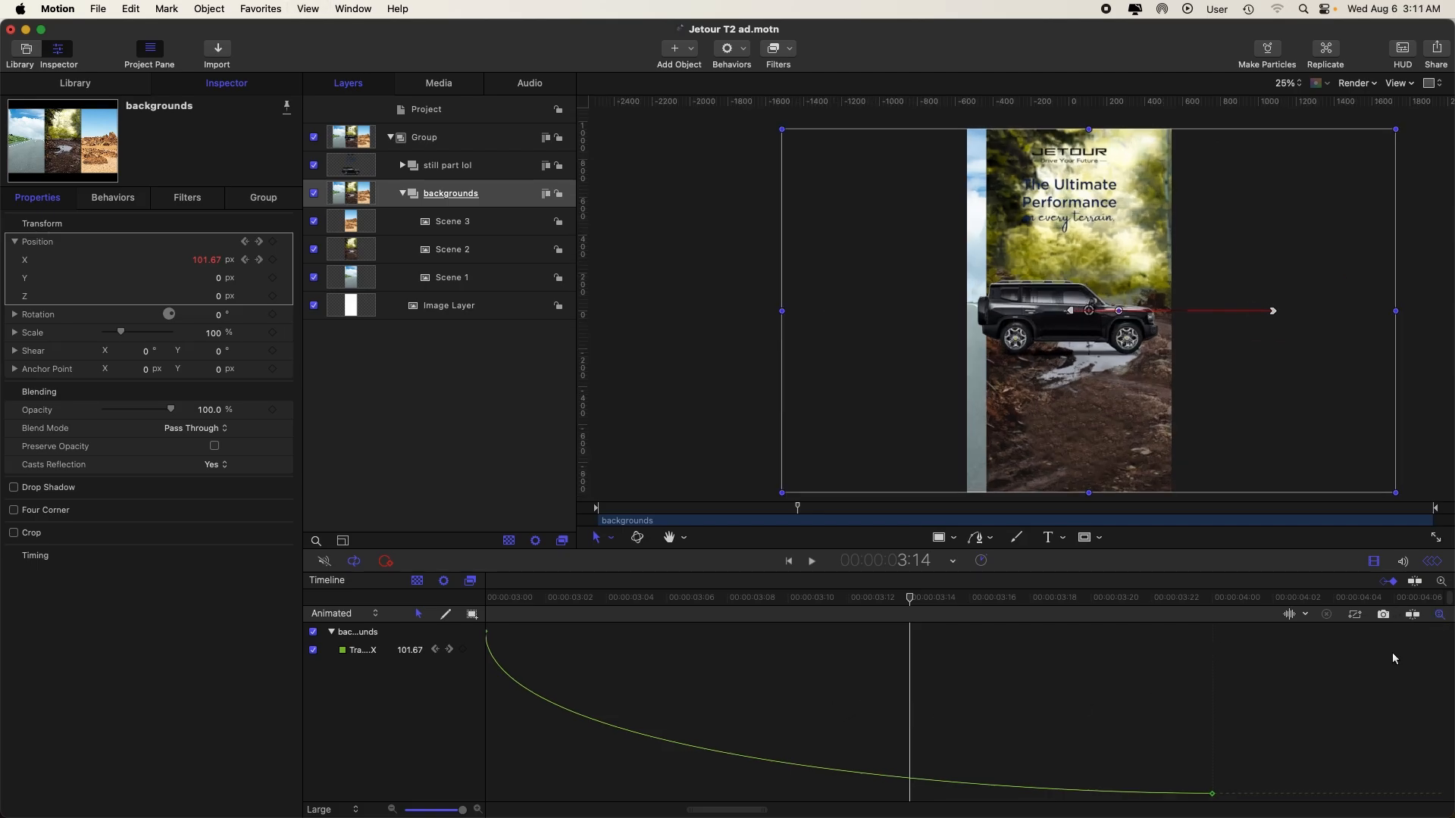
drag(461, 811, 457, 811)
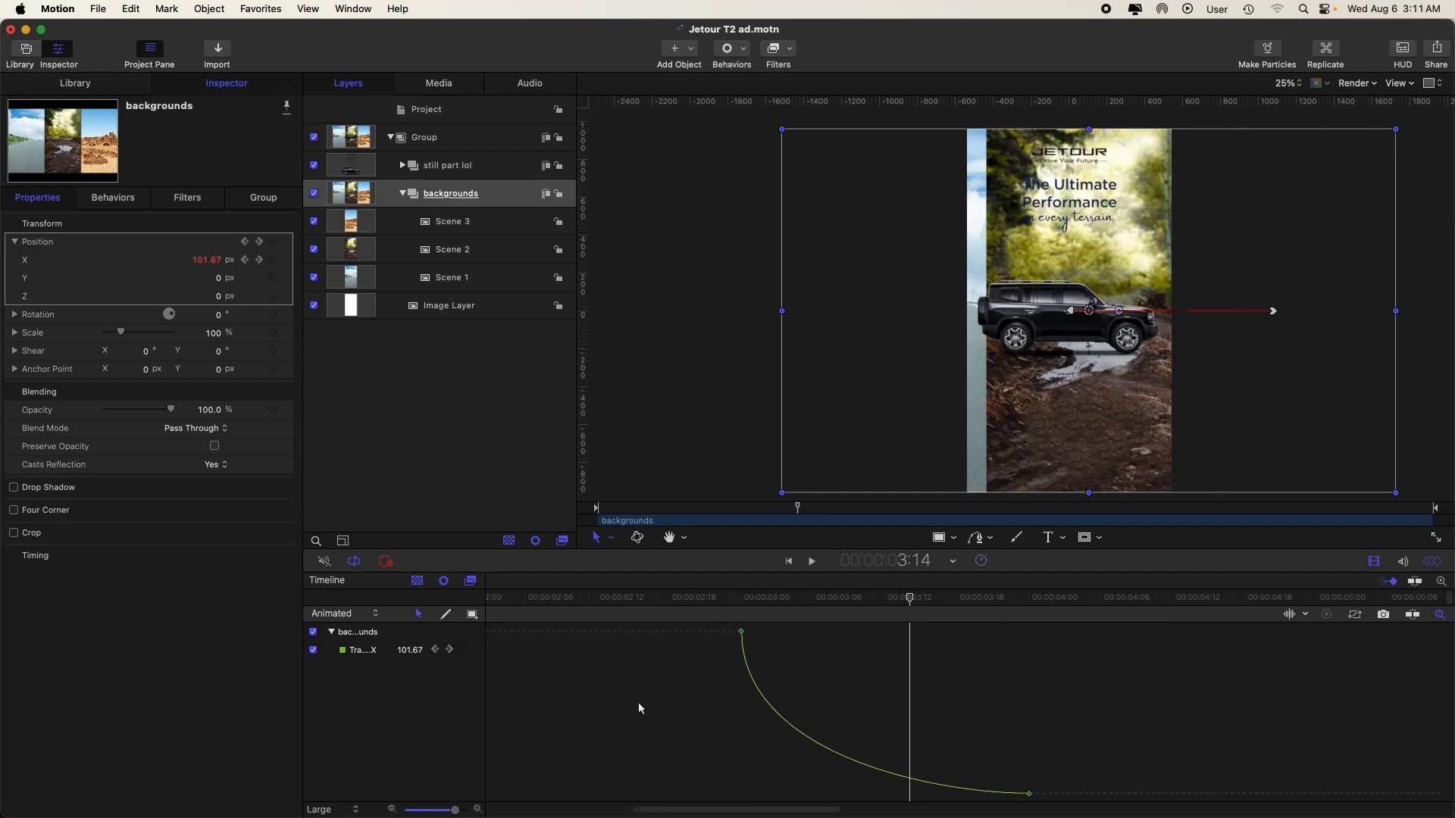
drag(700, 625, 1050, 808)
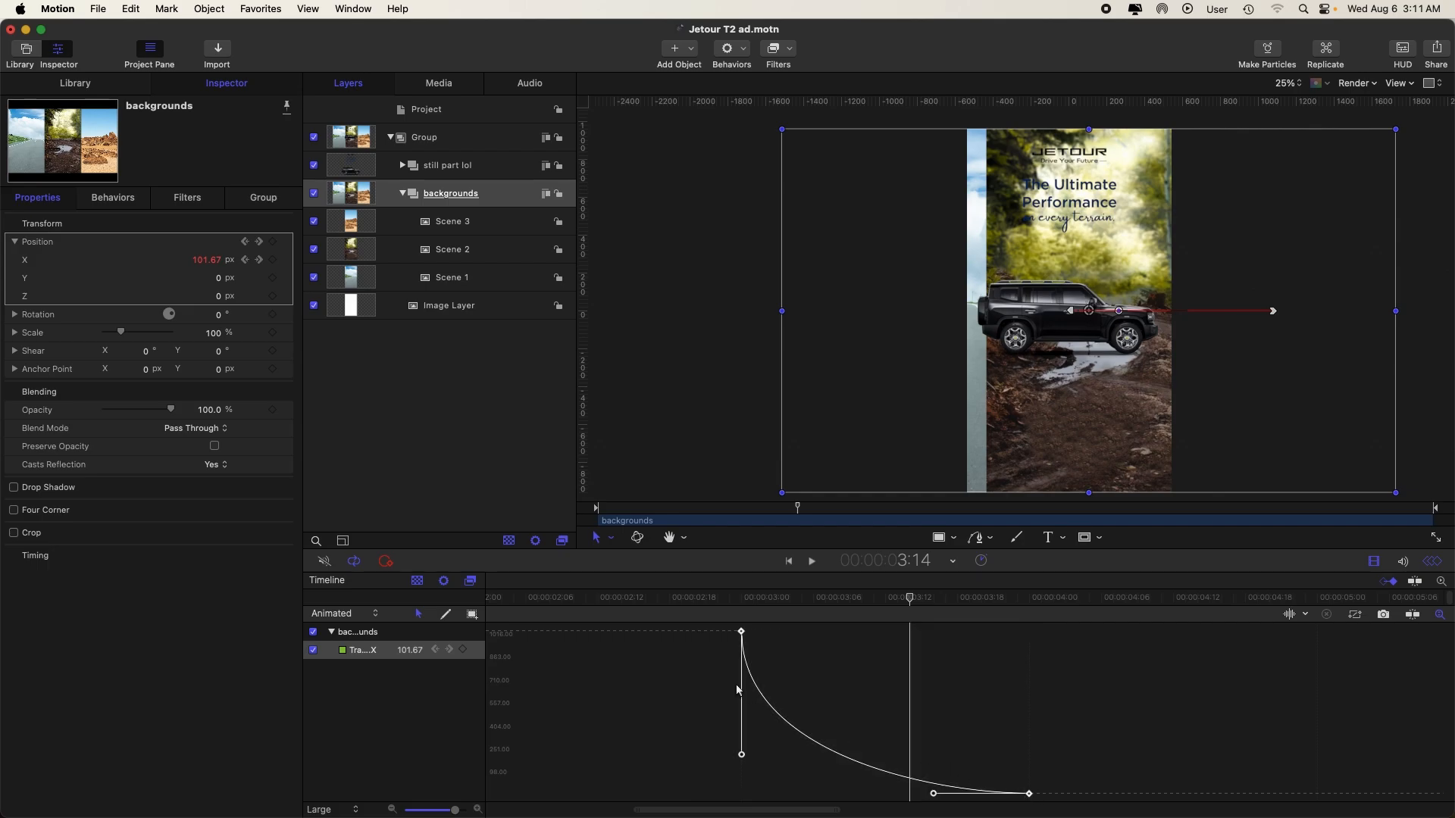
right_click(742, 635)
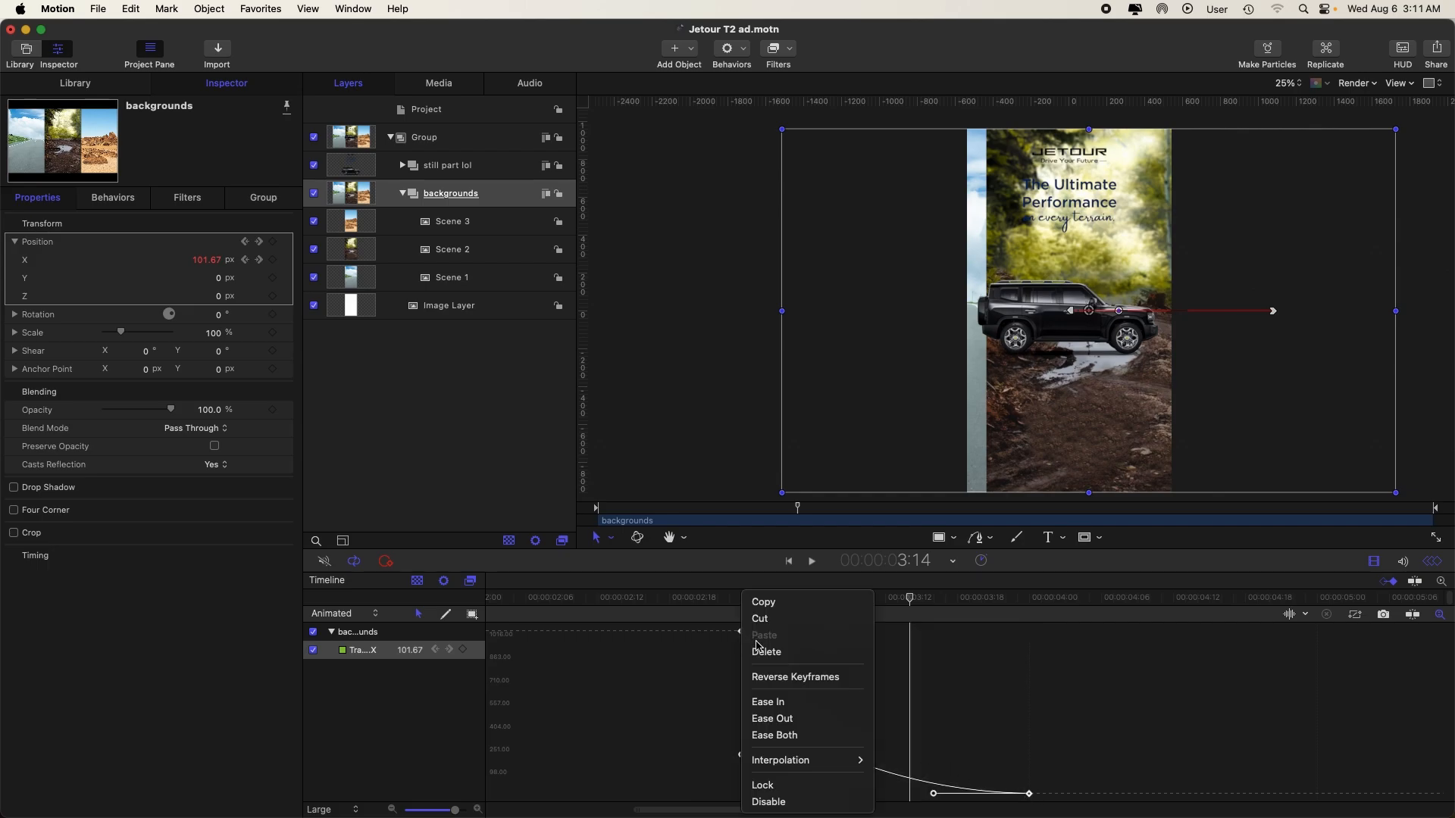
click(768, 605)
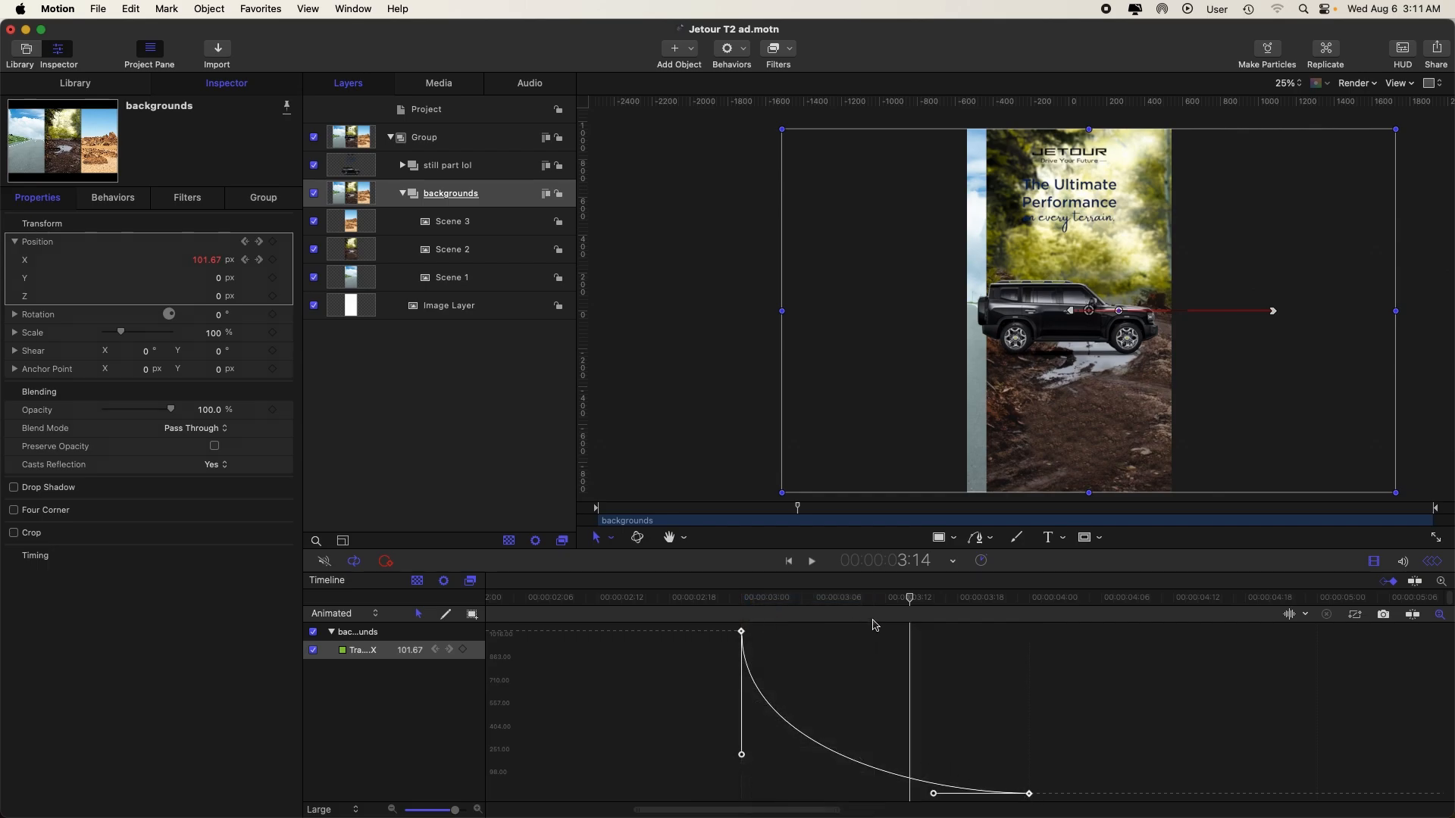
- Hide the Keyframe Editor, play the ad onward from 4:00, and return the playhead to 4:00
click(1041, 598)
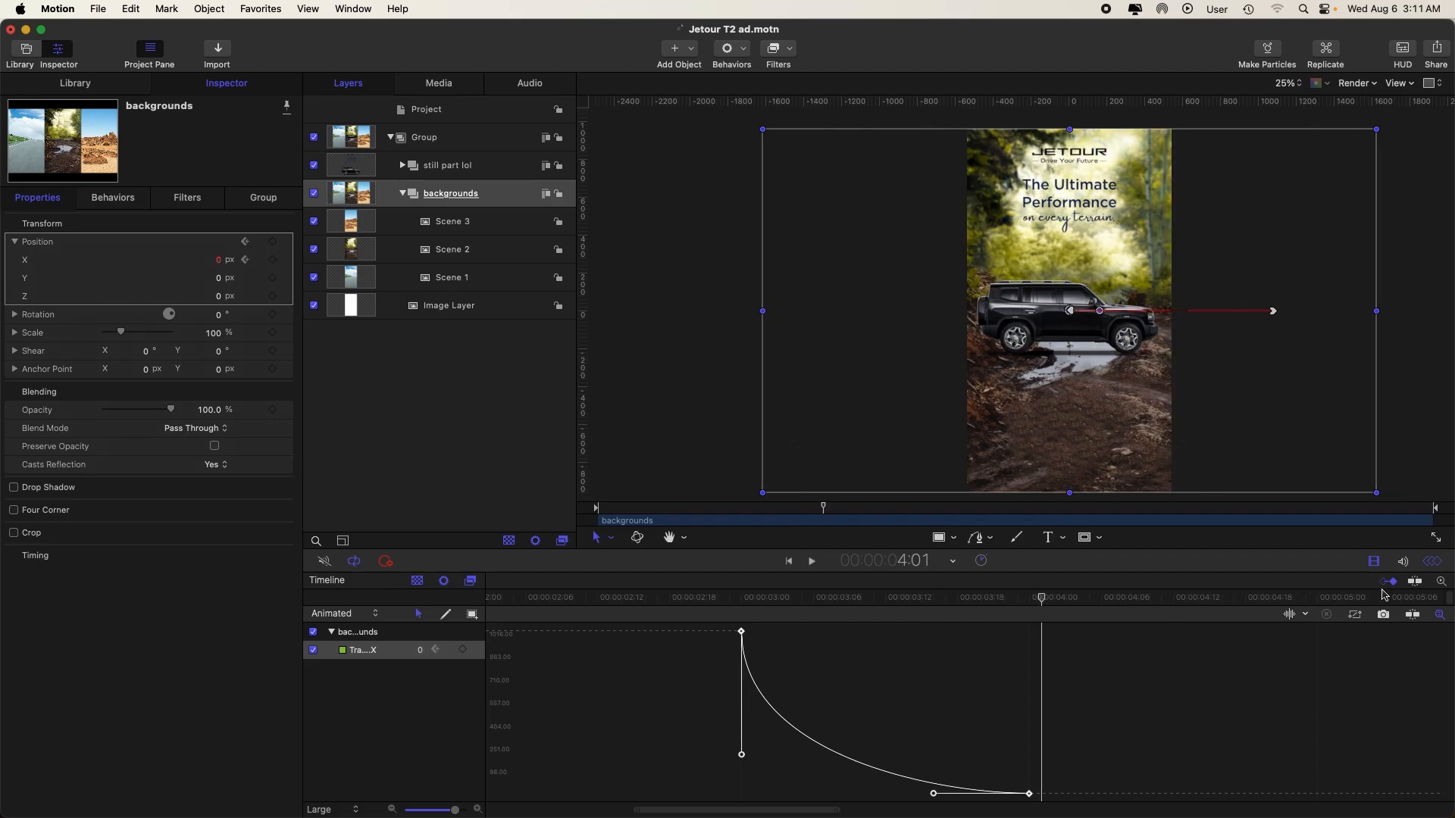
click(1438, 565)
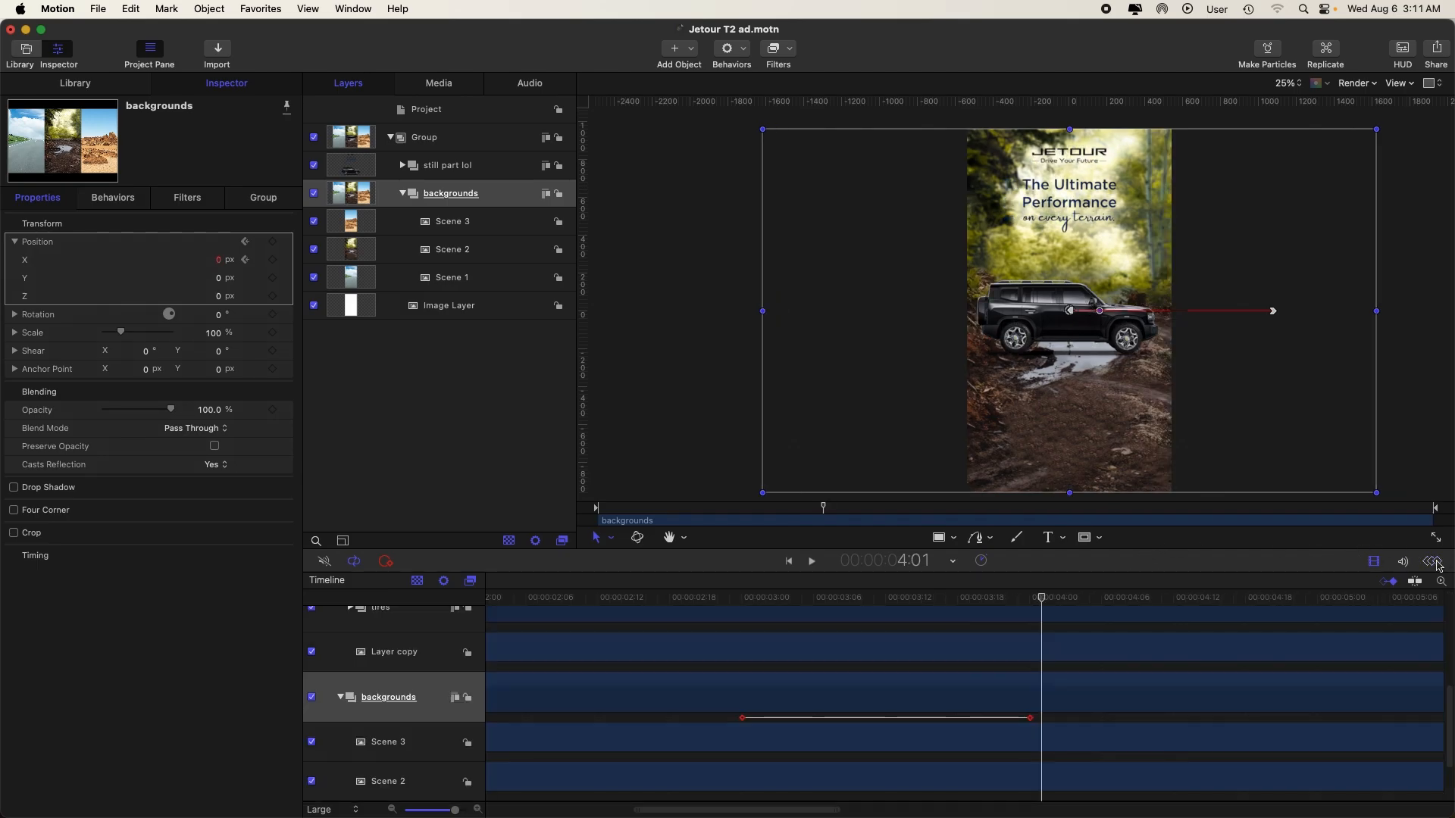
click(1031, 598)
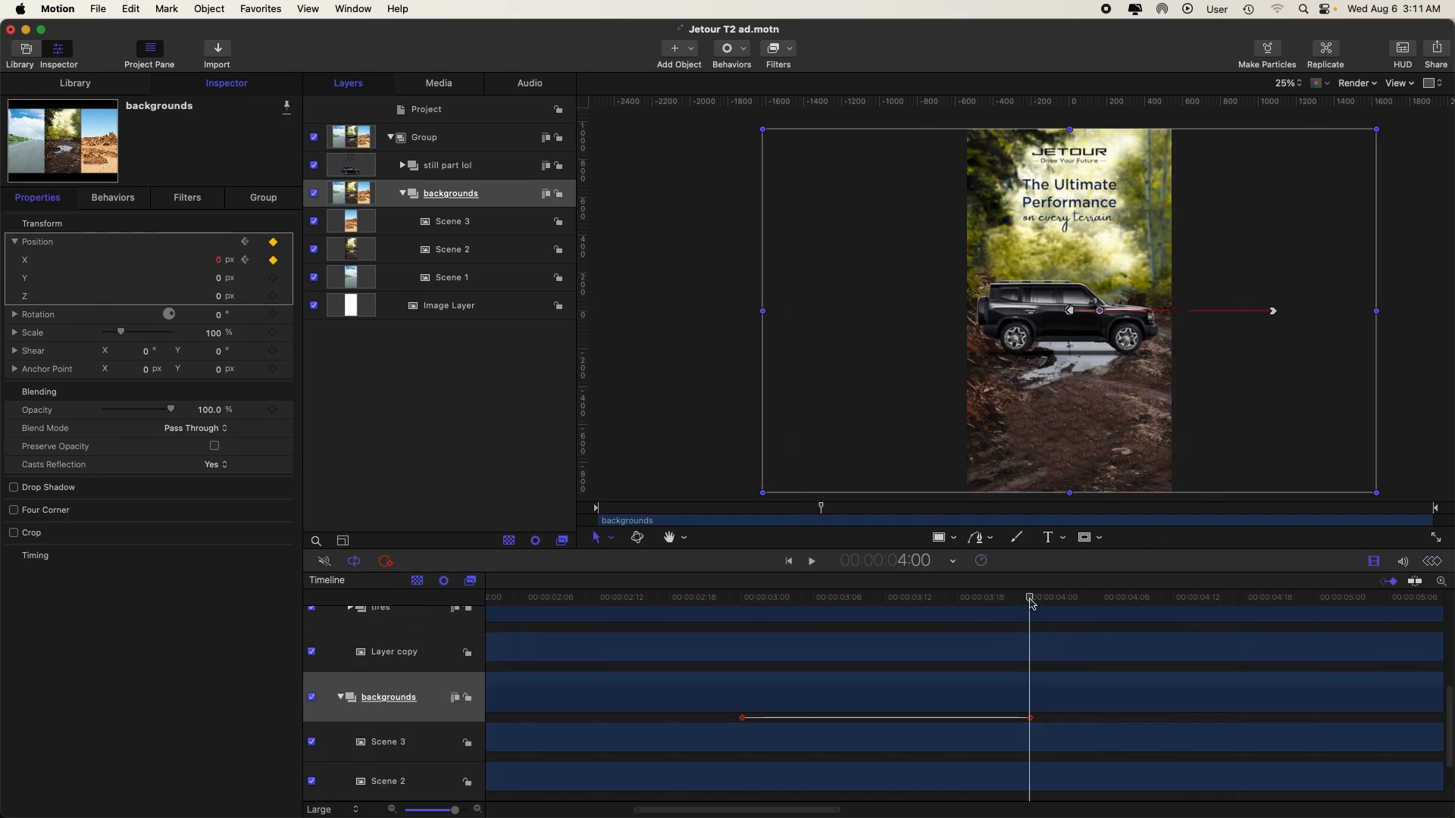
click(603, 422)
key(space)
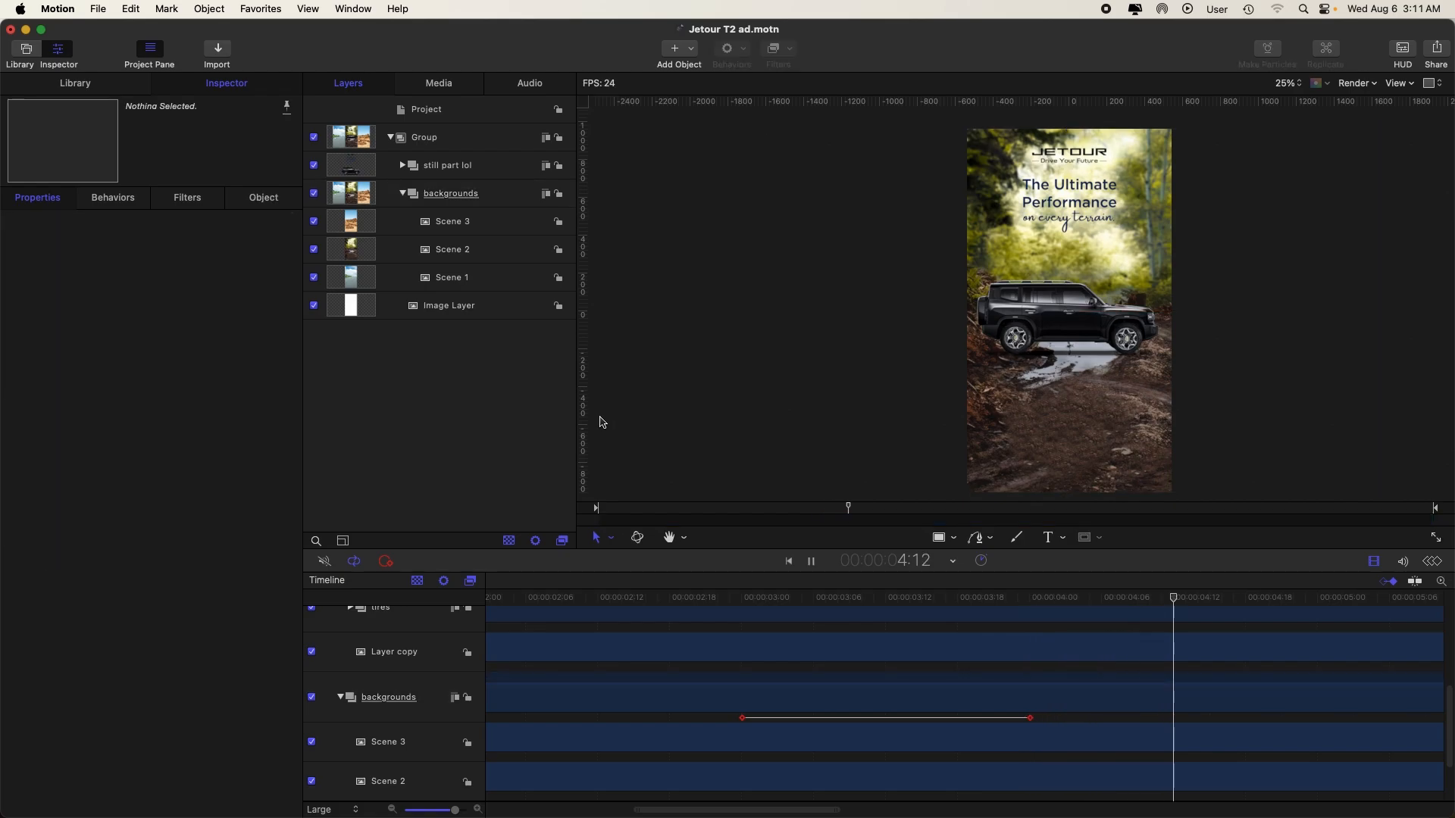
click(1035, 600)
- Add X position keyframes to the backgrounds group at 7:00 and 8:00
scroll(1002, 618, right, 10)
scroll(1003, 623, right, 3)
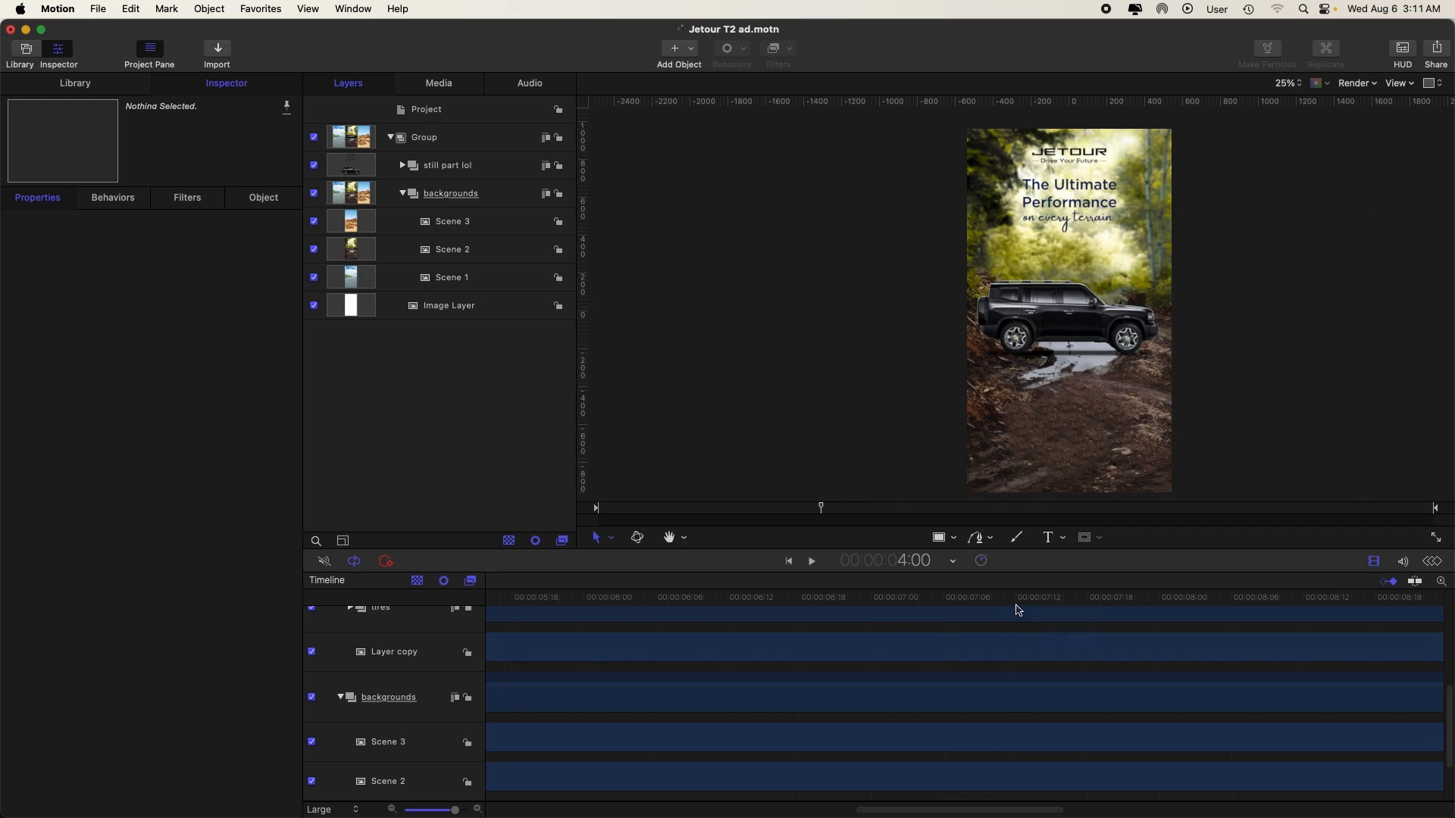
click(875, 599)
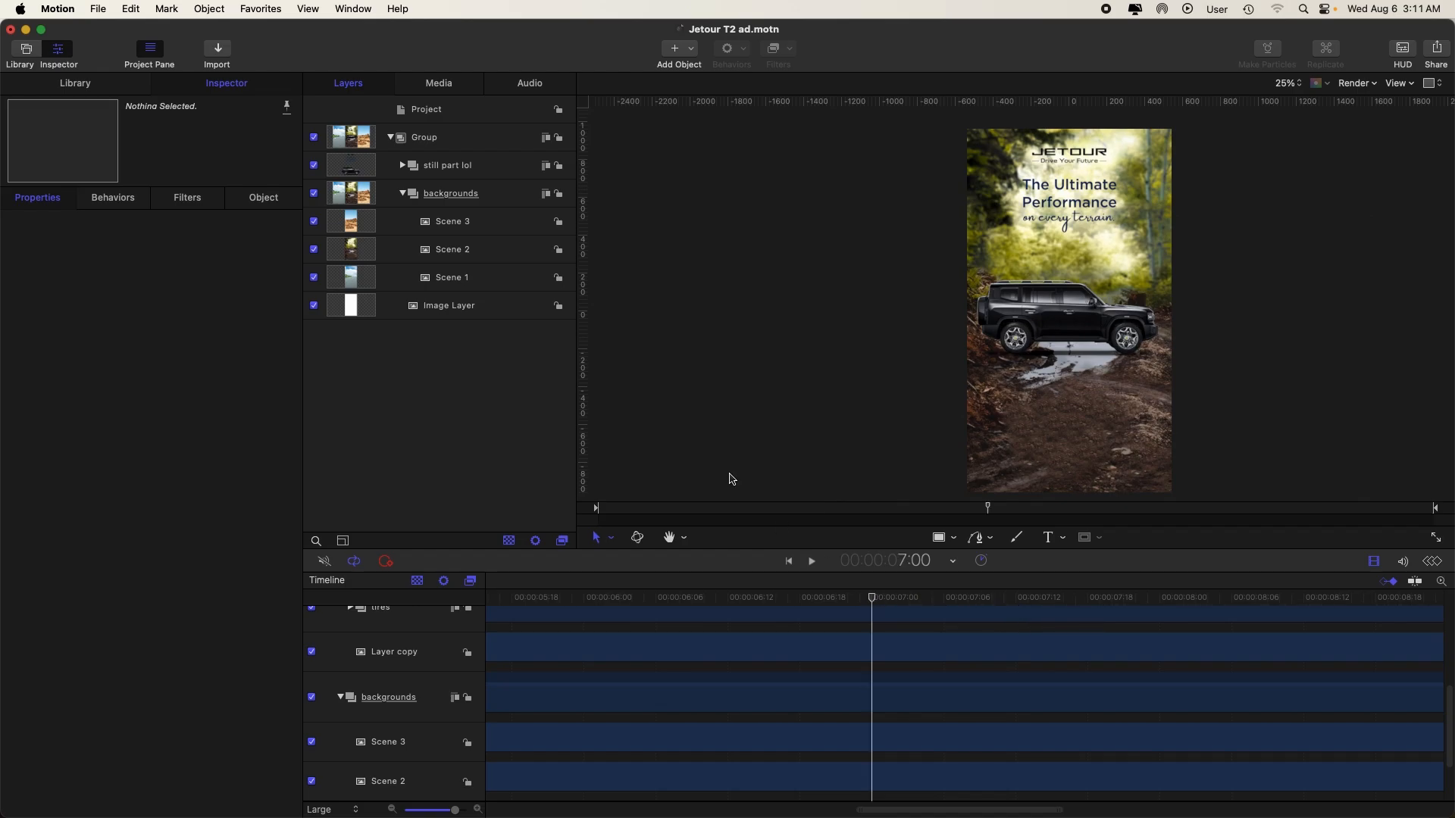
click(443, 200)
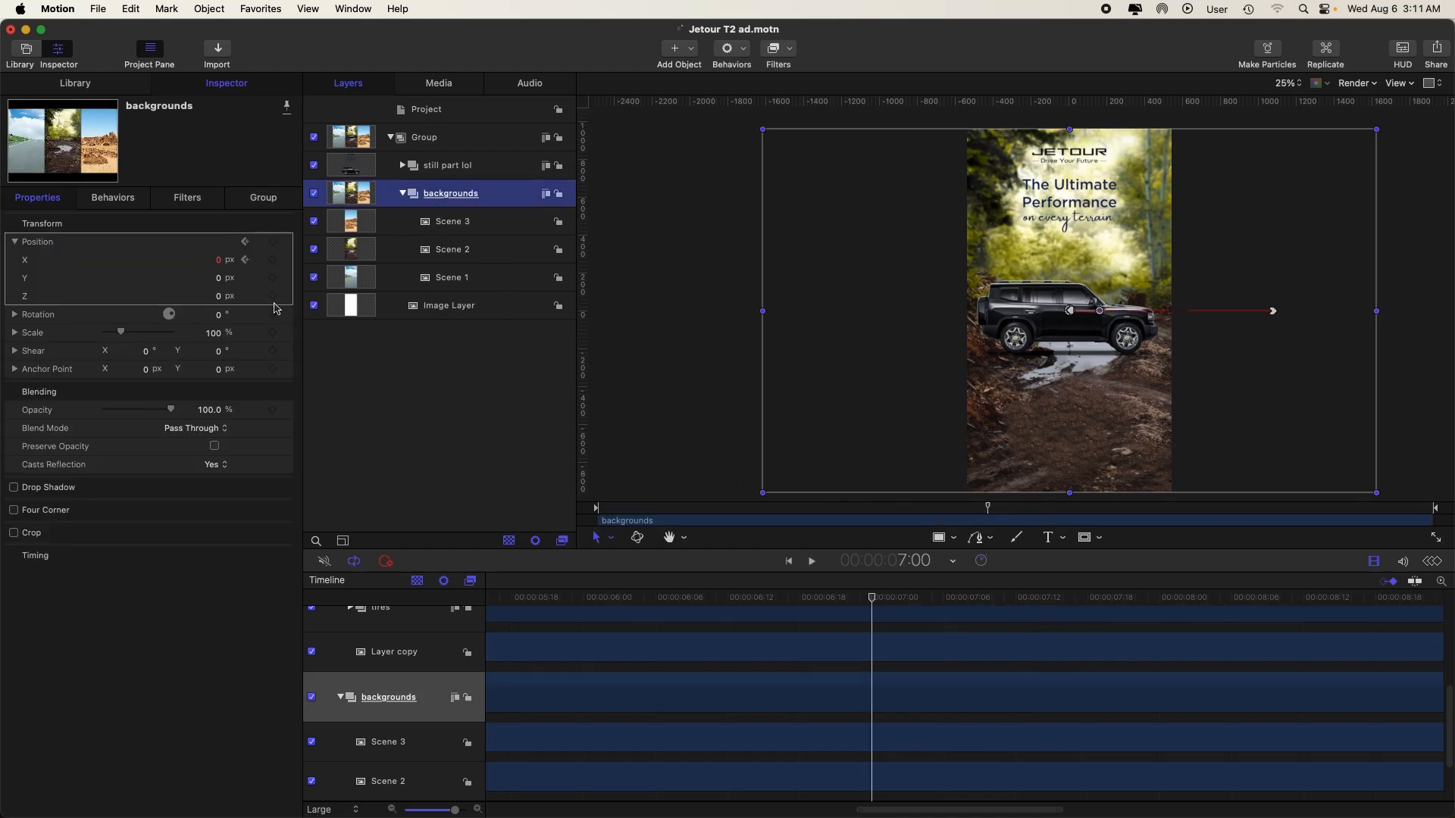
click(271, 261)
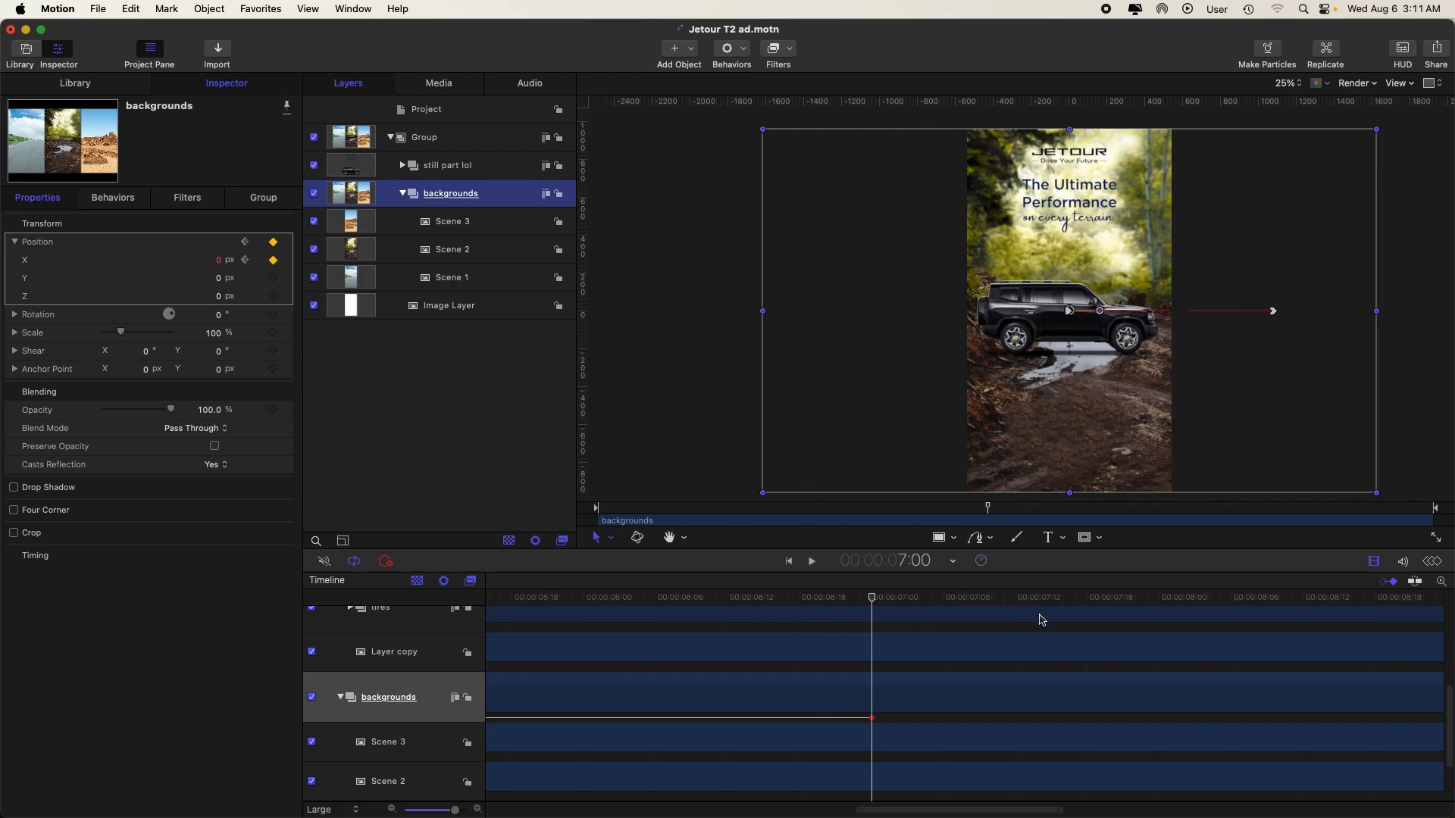
click(1163, 599)
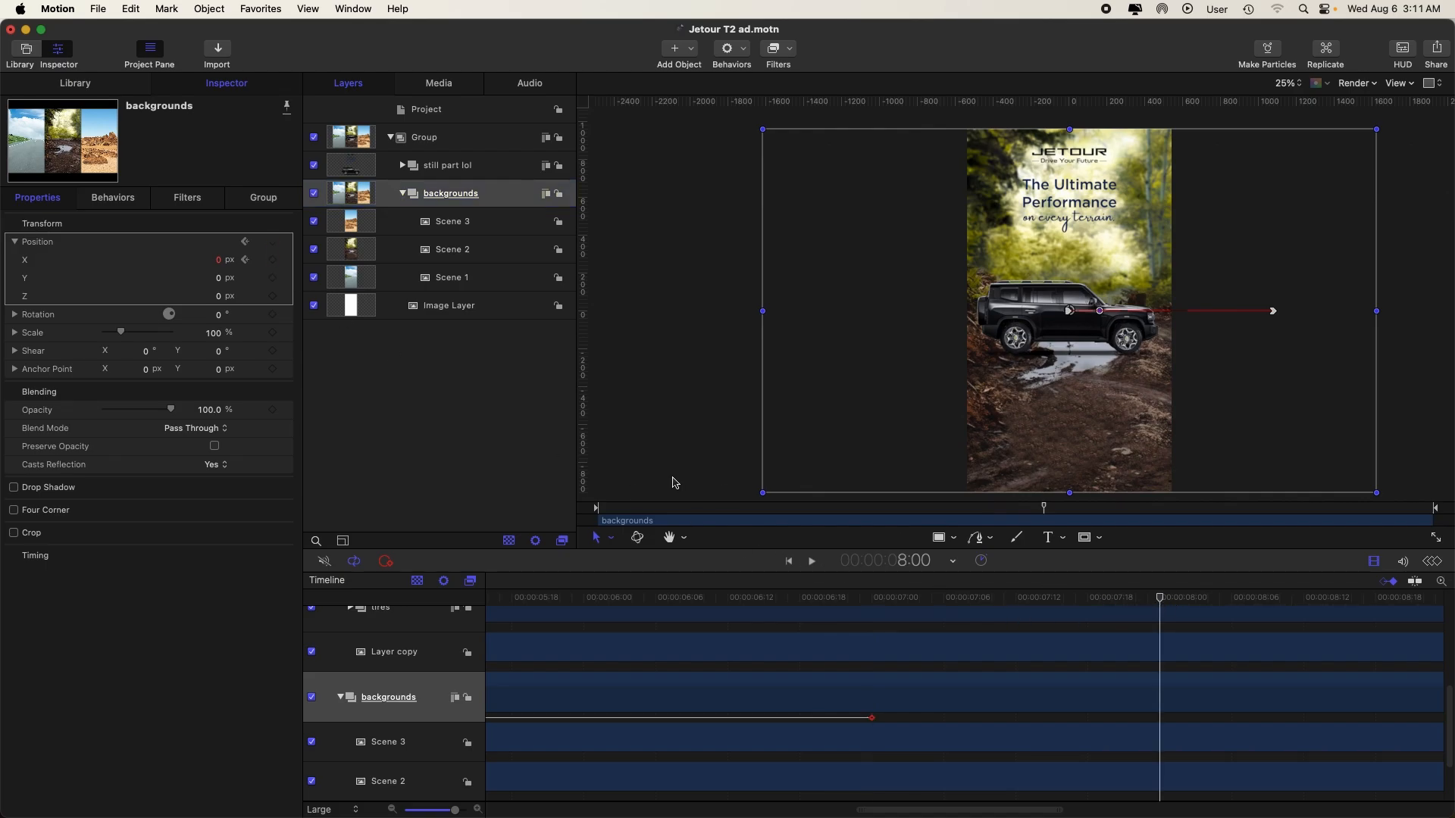
click(273, 260)
- Try pasting the copied keyframes onto the backgrounds X position curve at 8:00, play the result, and undo the paste
click(1434, 564)
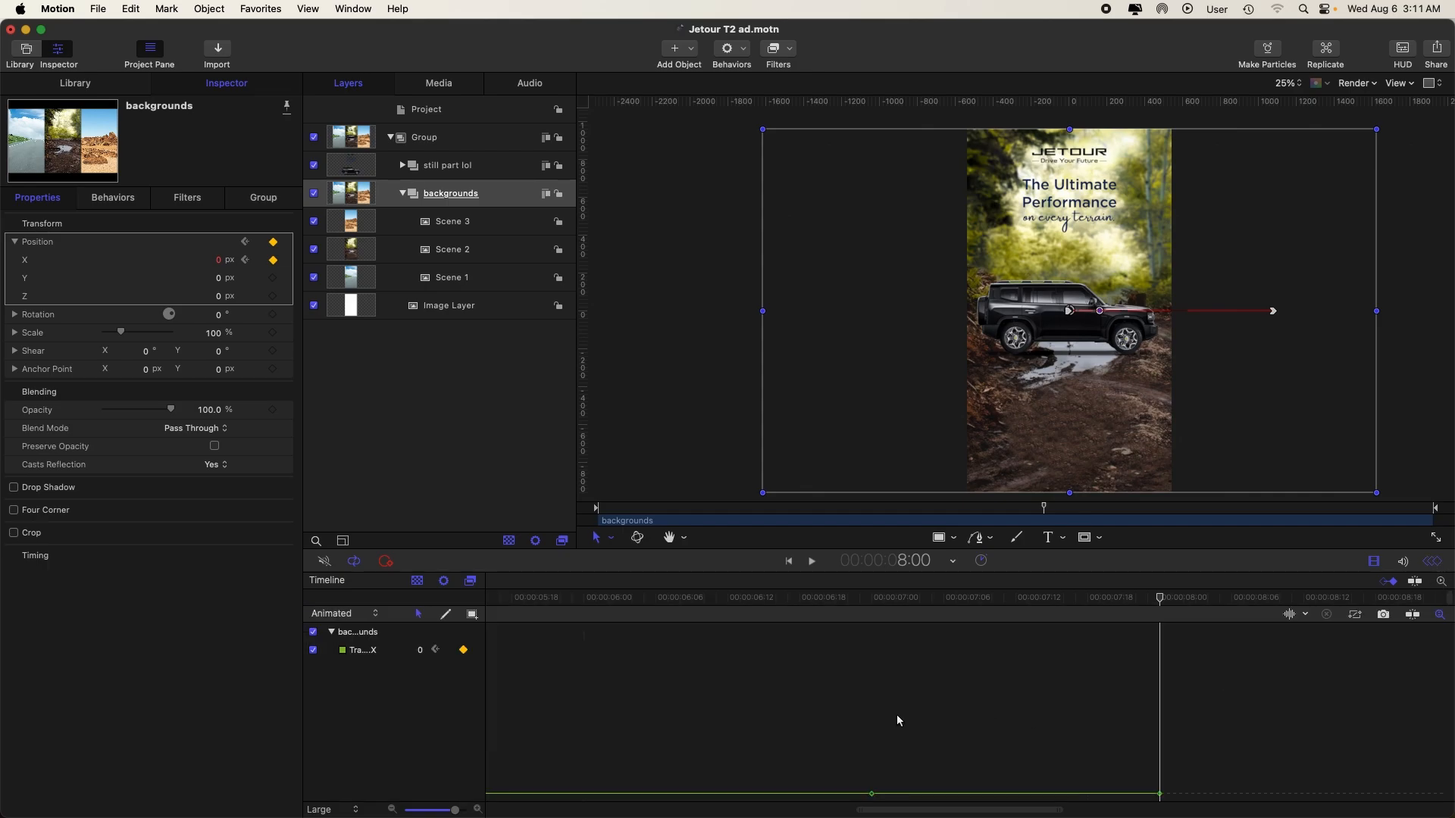
drag(857, 754, 1169, 802)
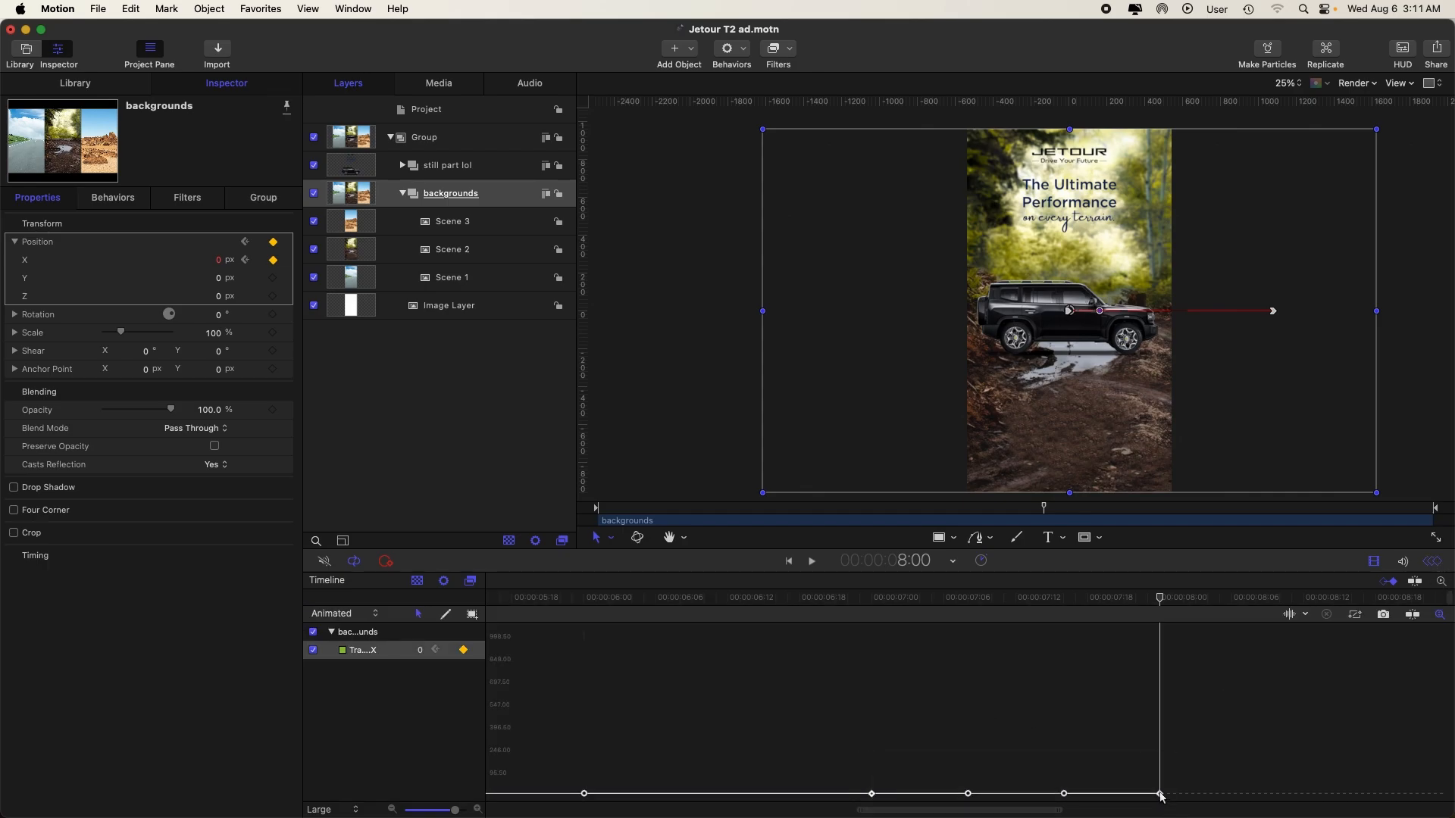
right_click(1160, 794)
click(1198, 635)
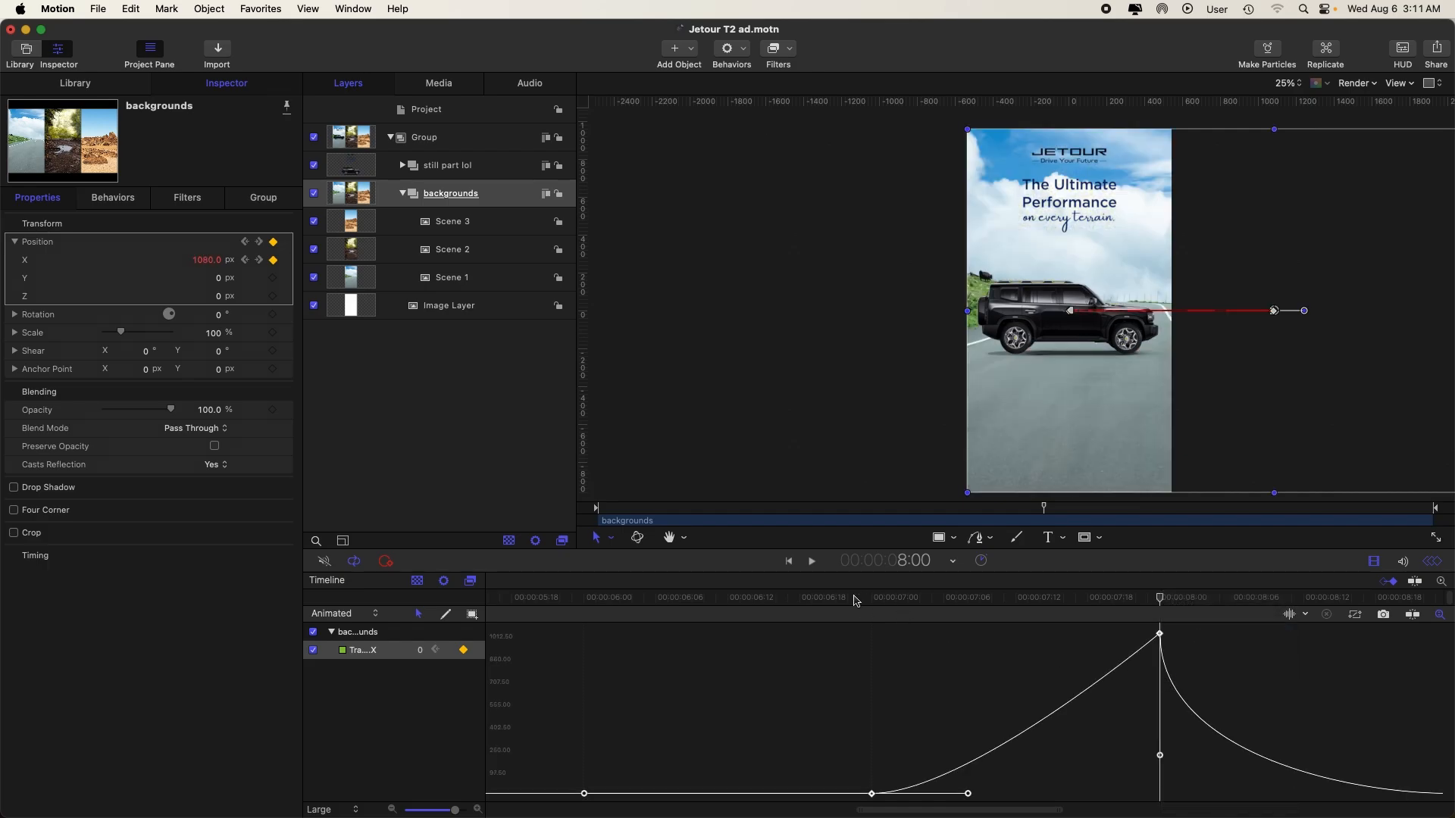
key(space)
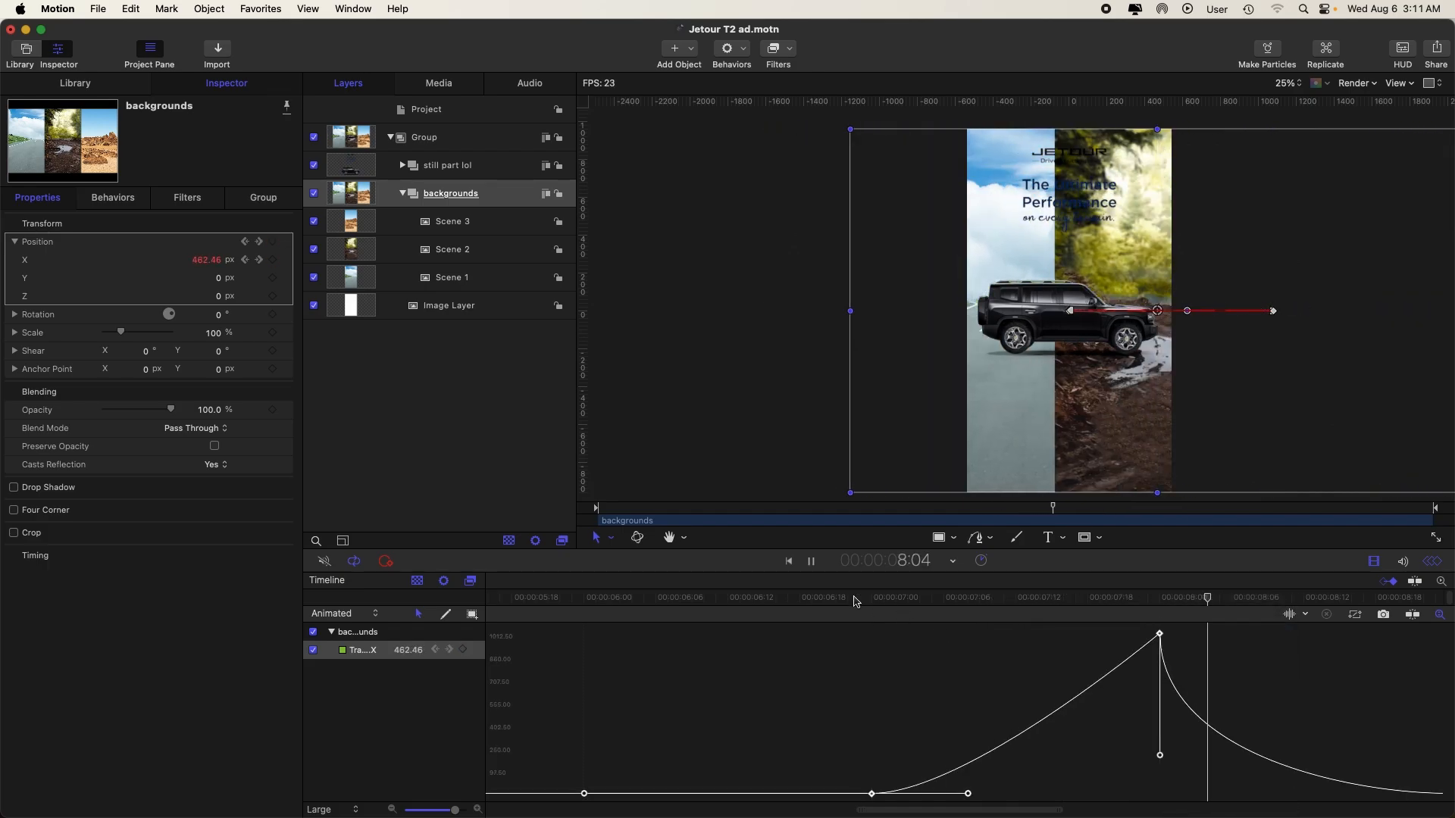
key(space)
key(space)
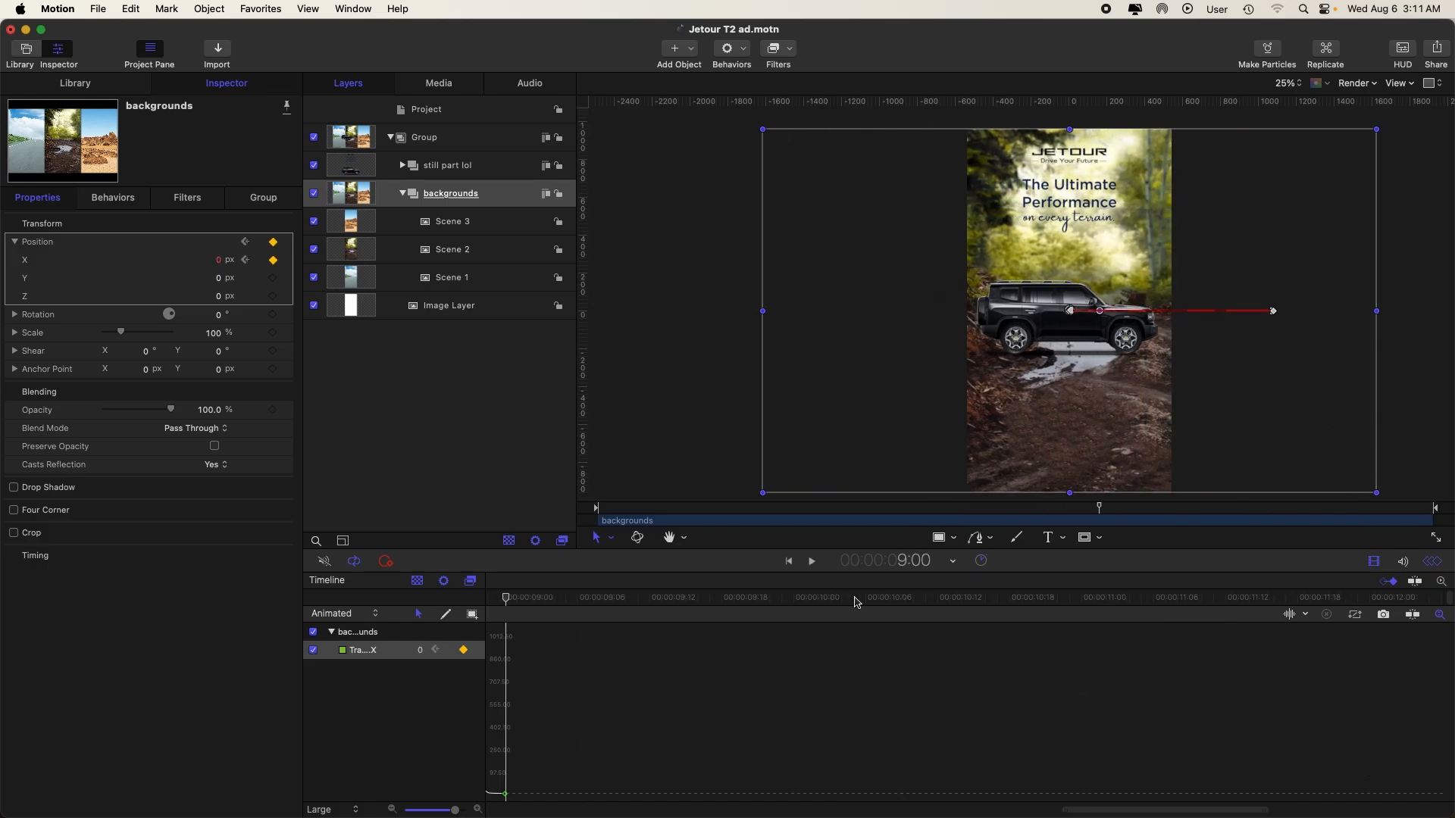
key(super+z)
- Set the backgrounds group's X position to -1080 px at the 8:00 keyframe to slide from Scene 2 to Scene 3
click(1078, 513)
click(980, 598)
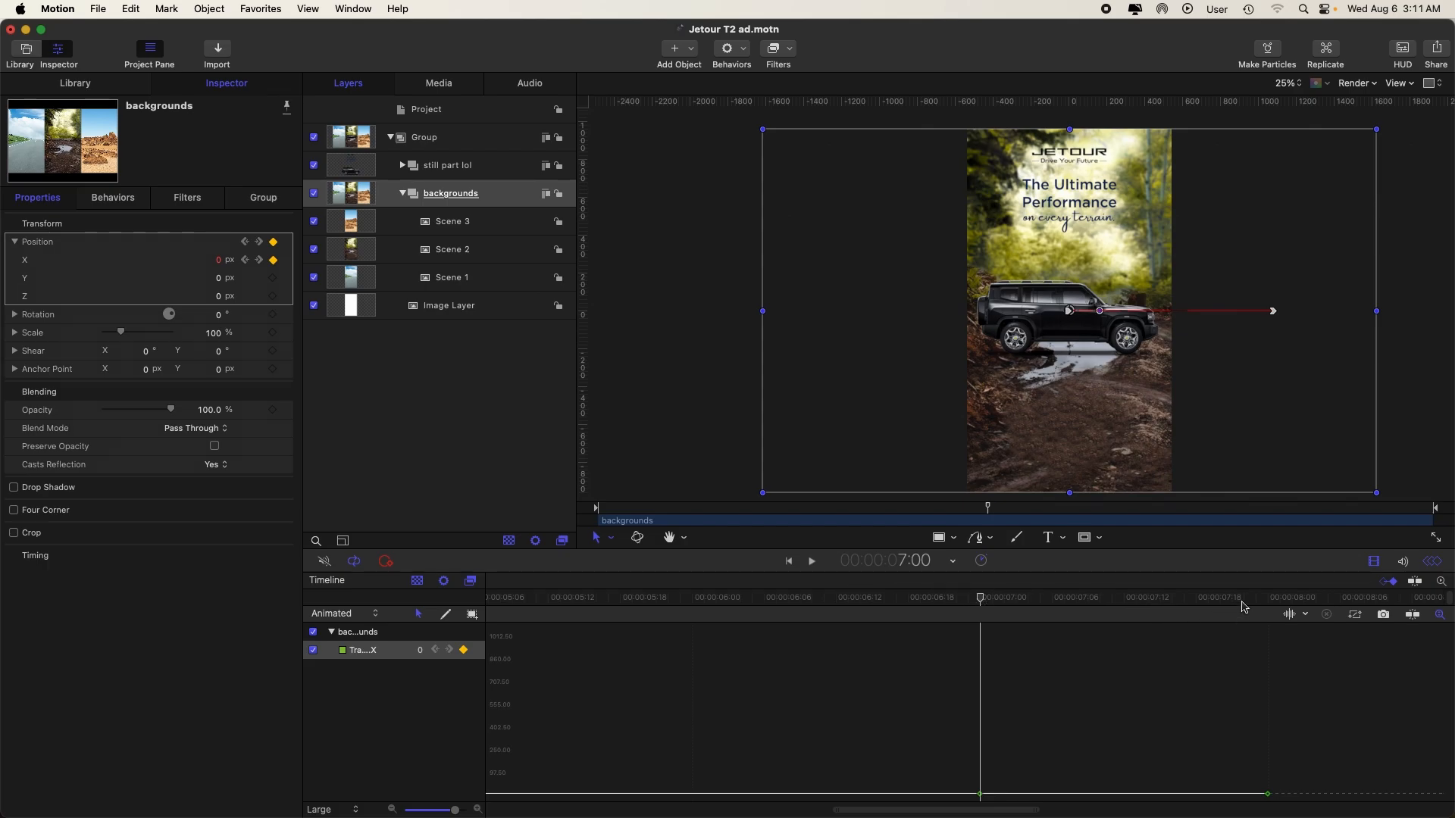
click(1269, 598)
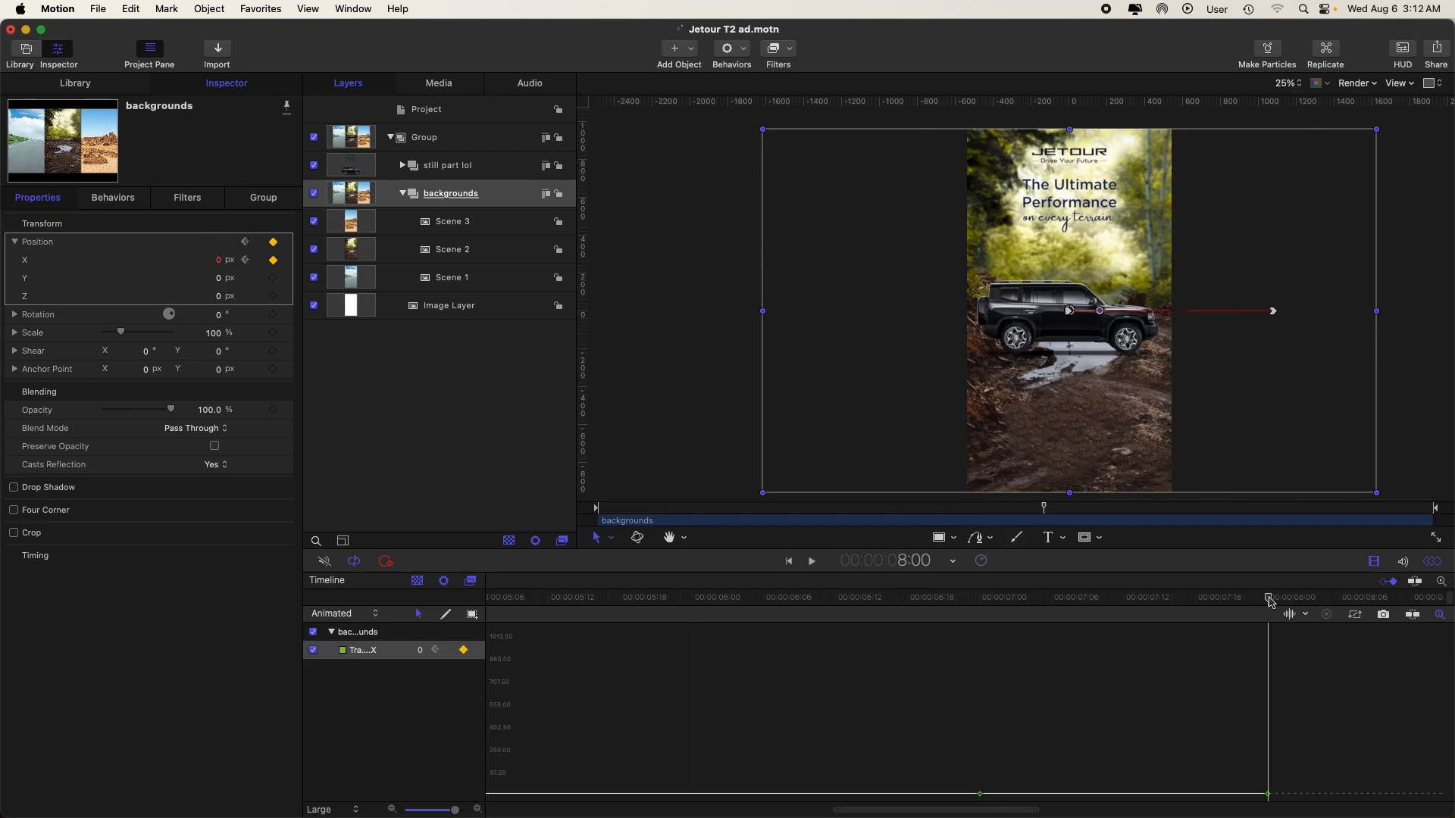
click(218, 260)
key(Return)
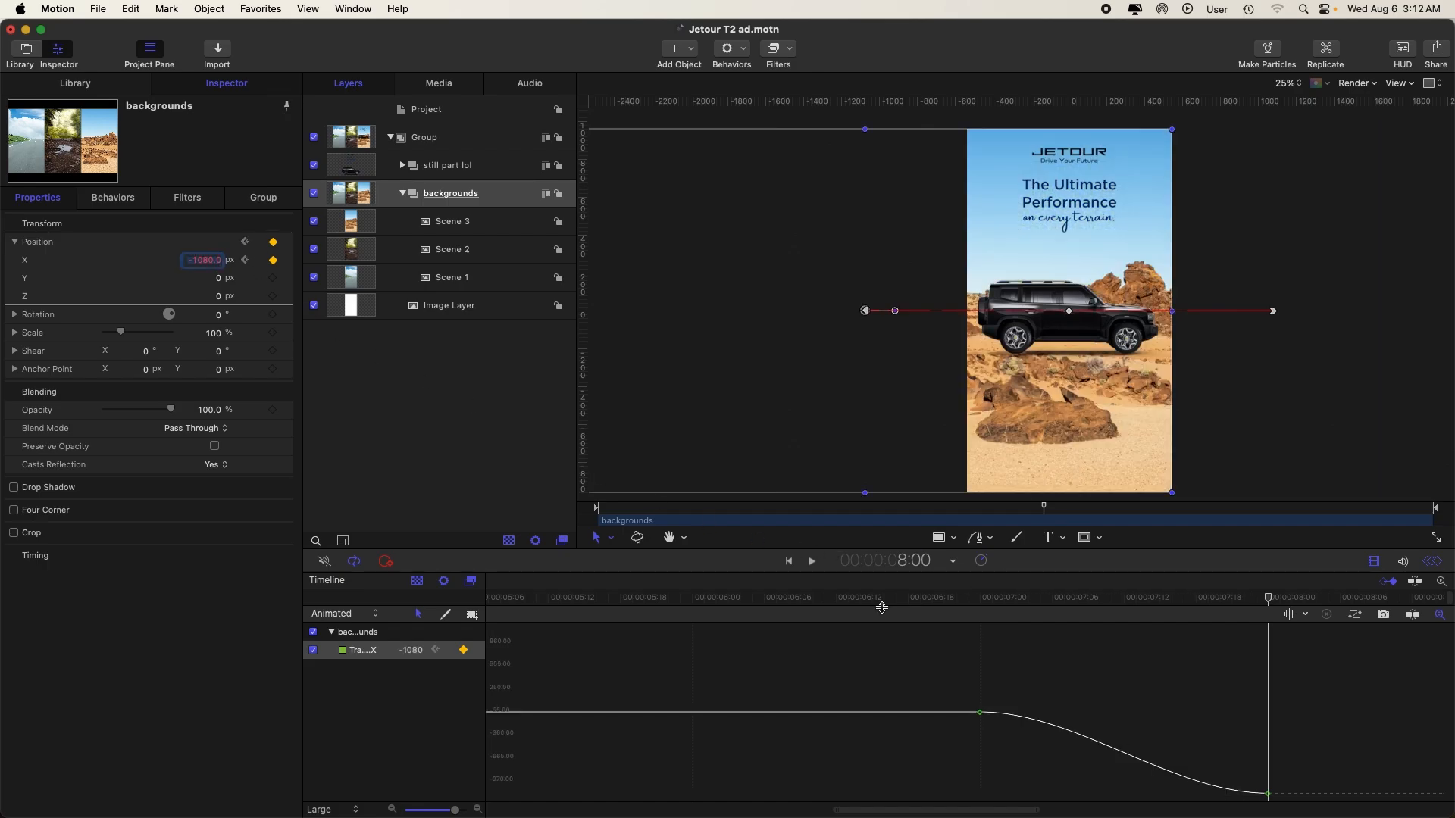
- Deselect the backgrounds group and play the slide from Scene 2 to Scene 3 from before 7:00
click(437, 444)
click(907, 600)
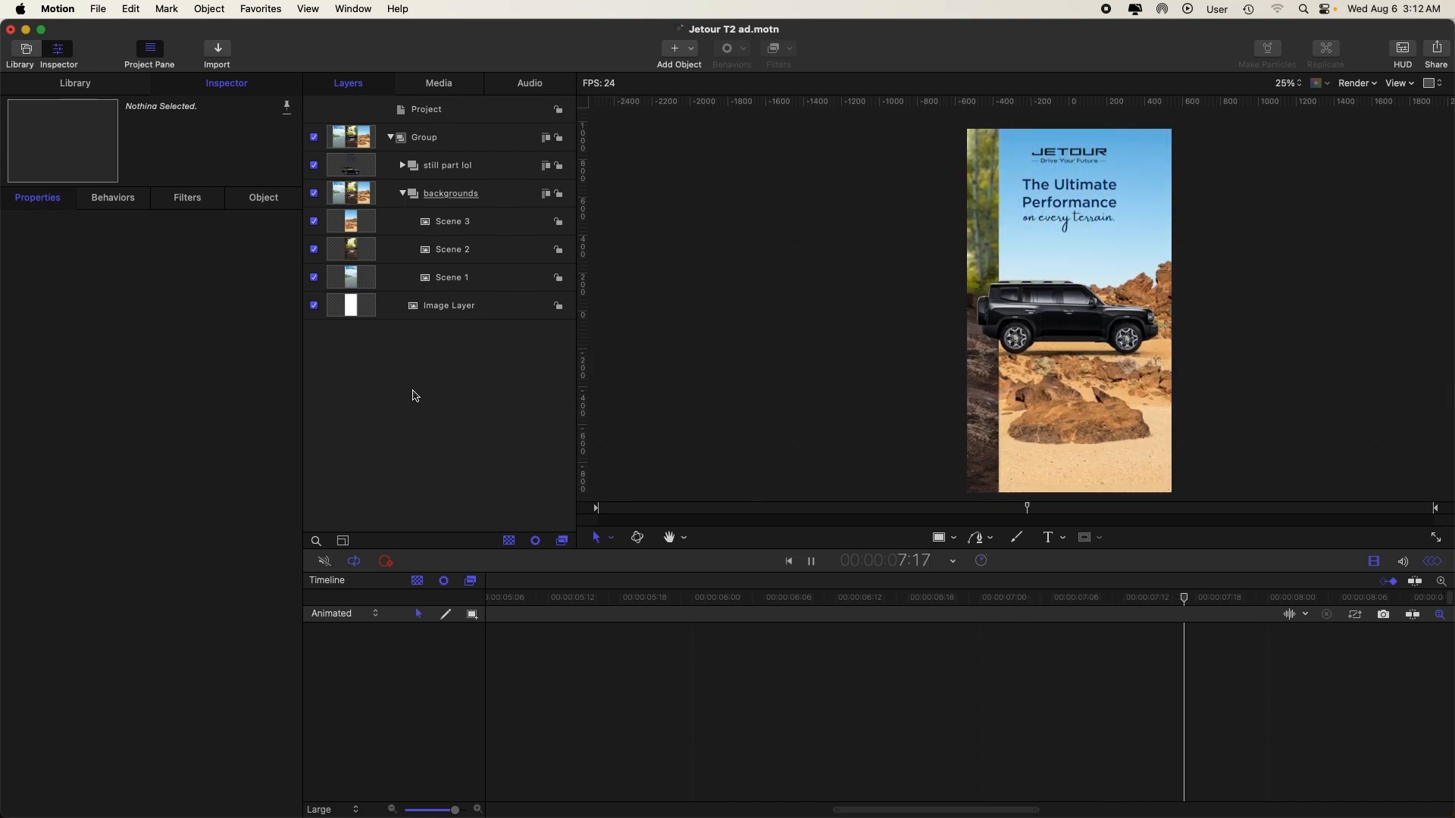
key(space)
- Set the end of the project's play range at 11:00
drag(1027, 508, 1050, 515)
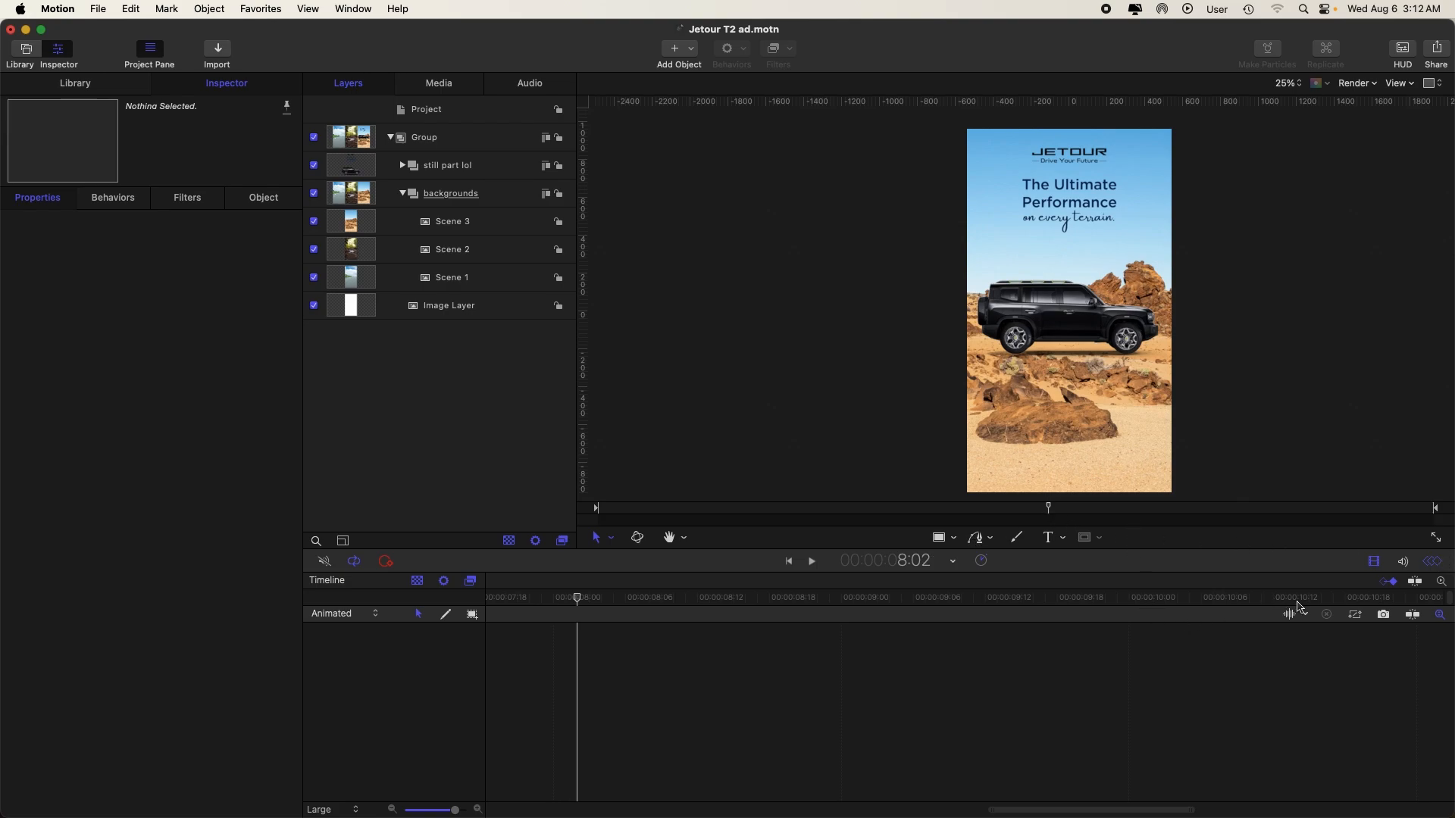
scroll(1313, 603, right, 3)
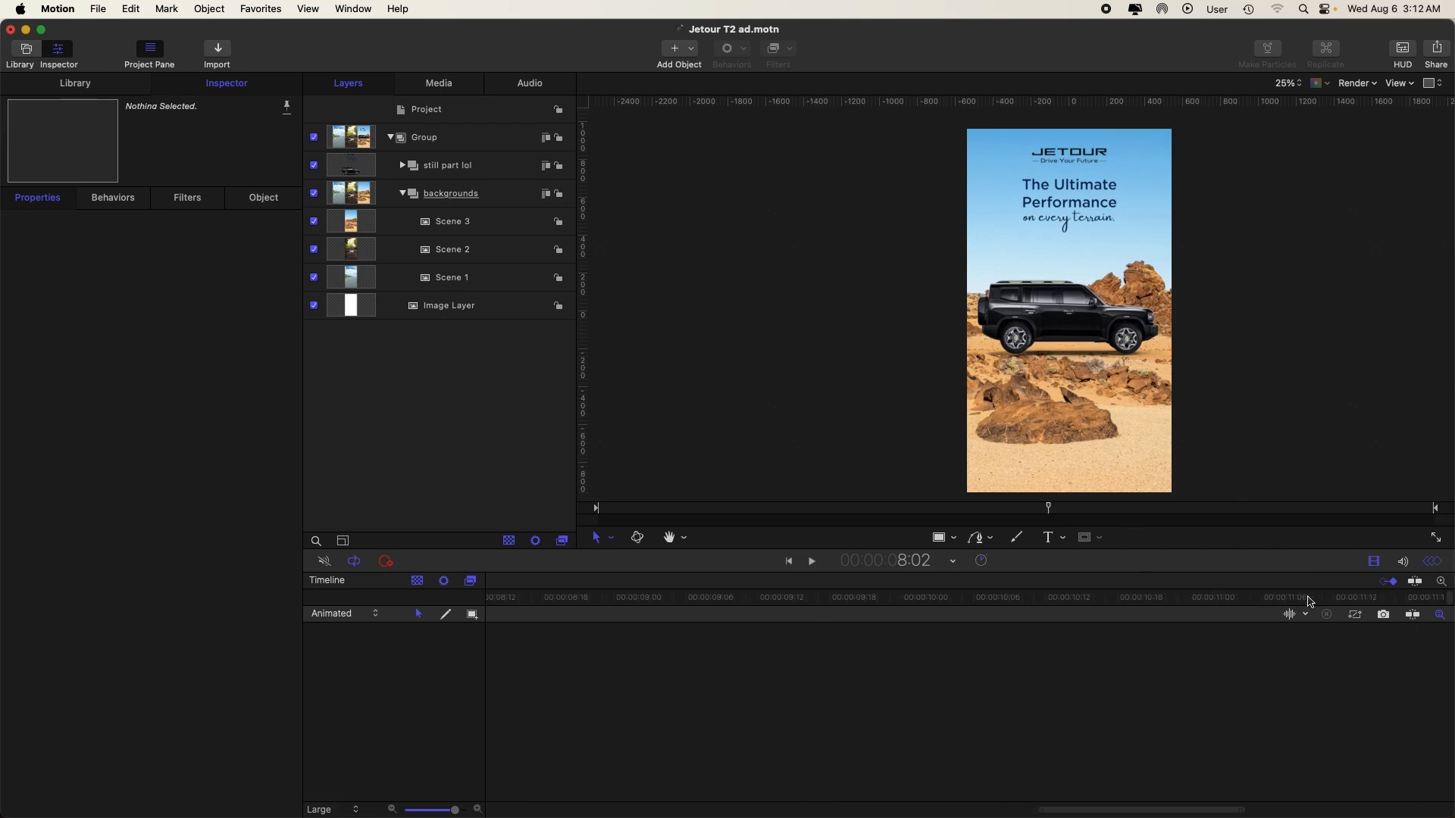
click(1191, 599)
key(alt+super+o)
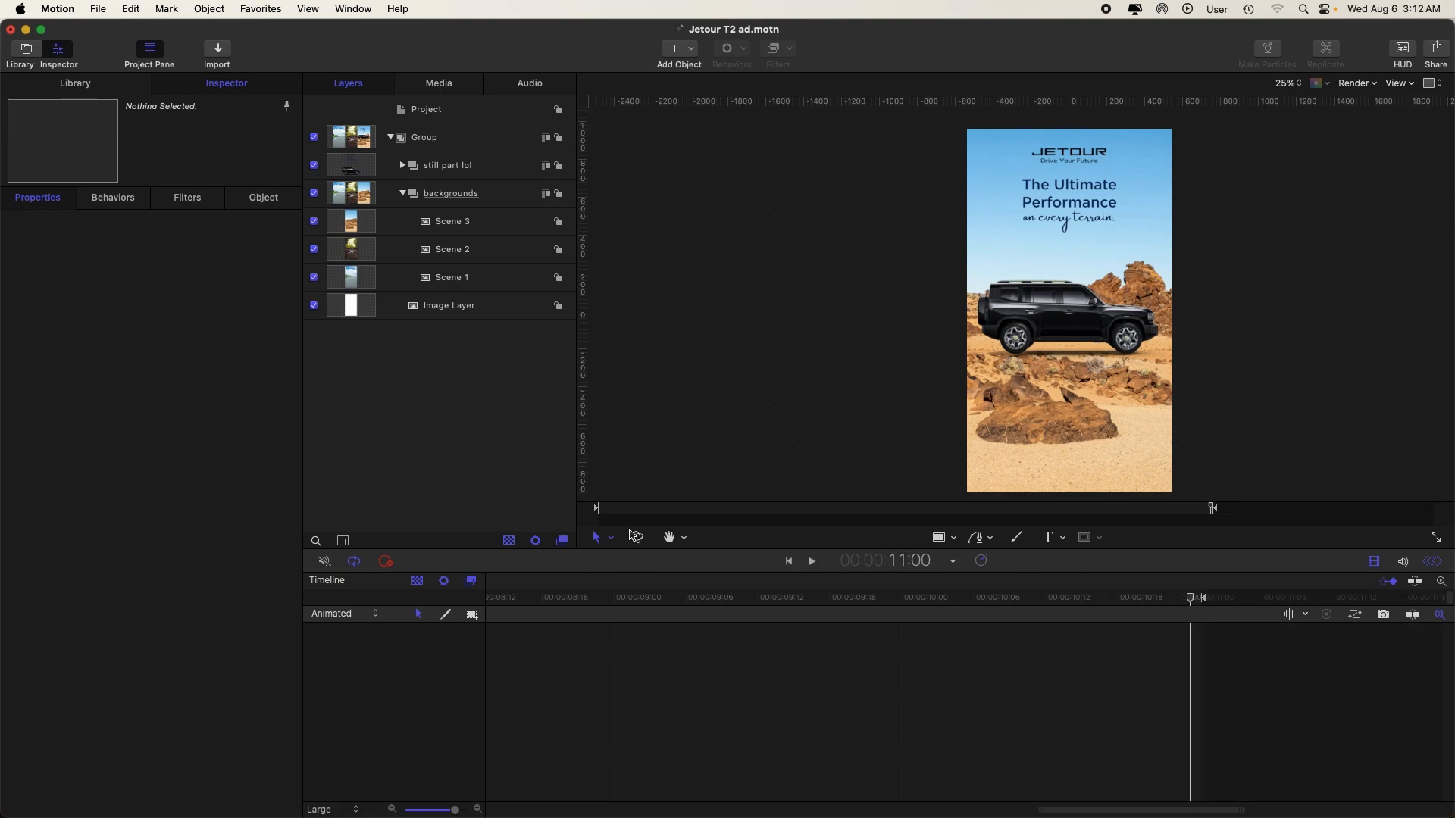
- Hide the Keyframe Editor, play the whole ad from the start in an enlarged canvas fitted to the window, and restore the normal layout
key(Home)
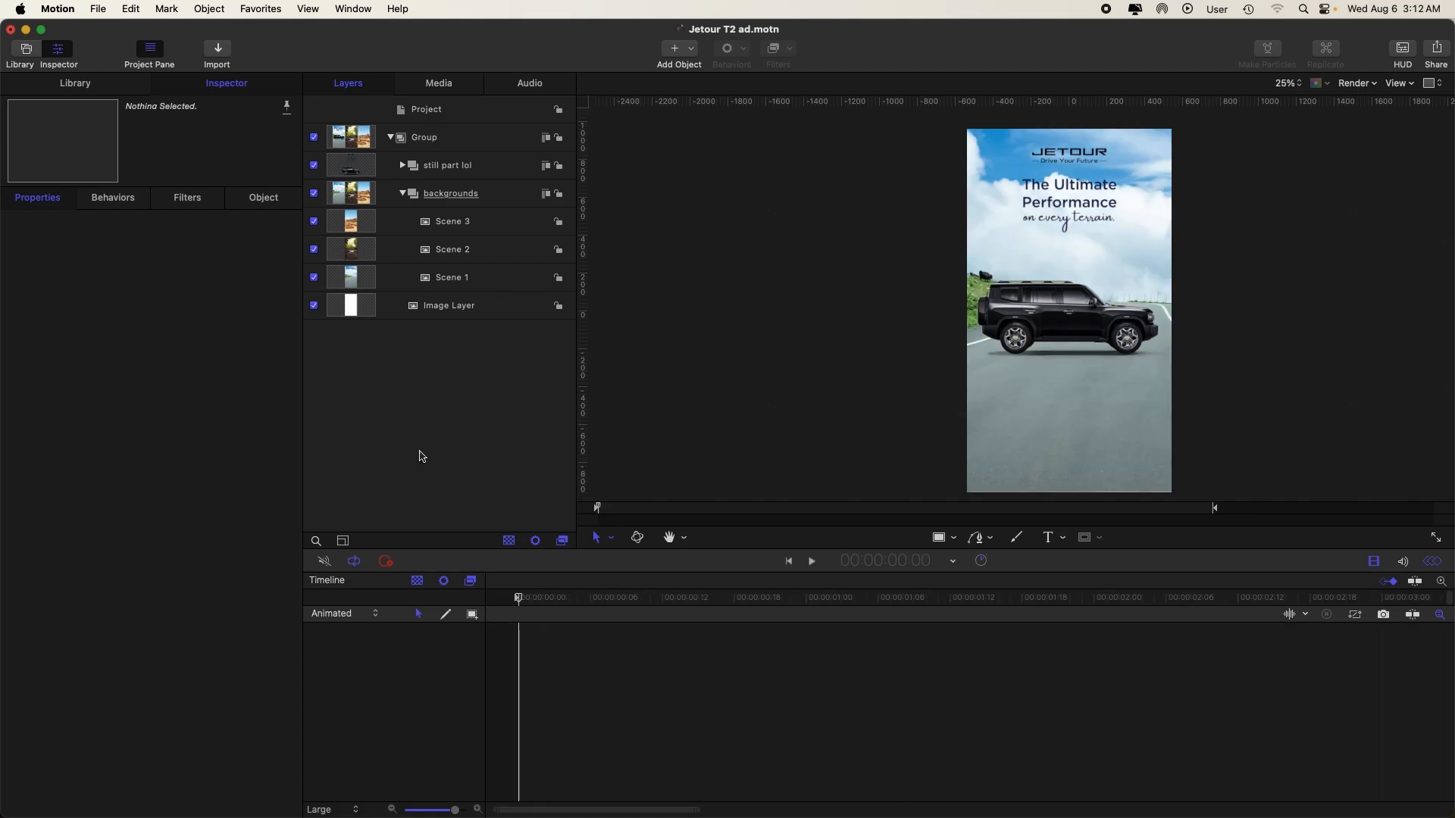
click(1431, 563)
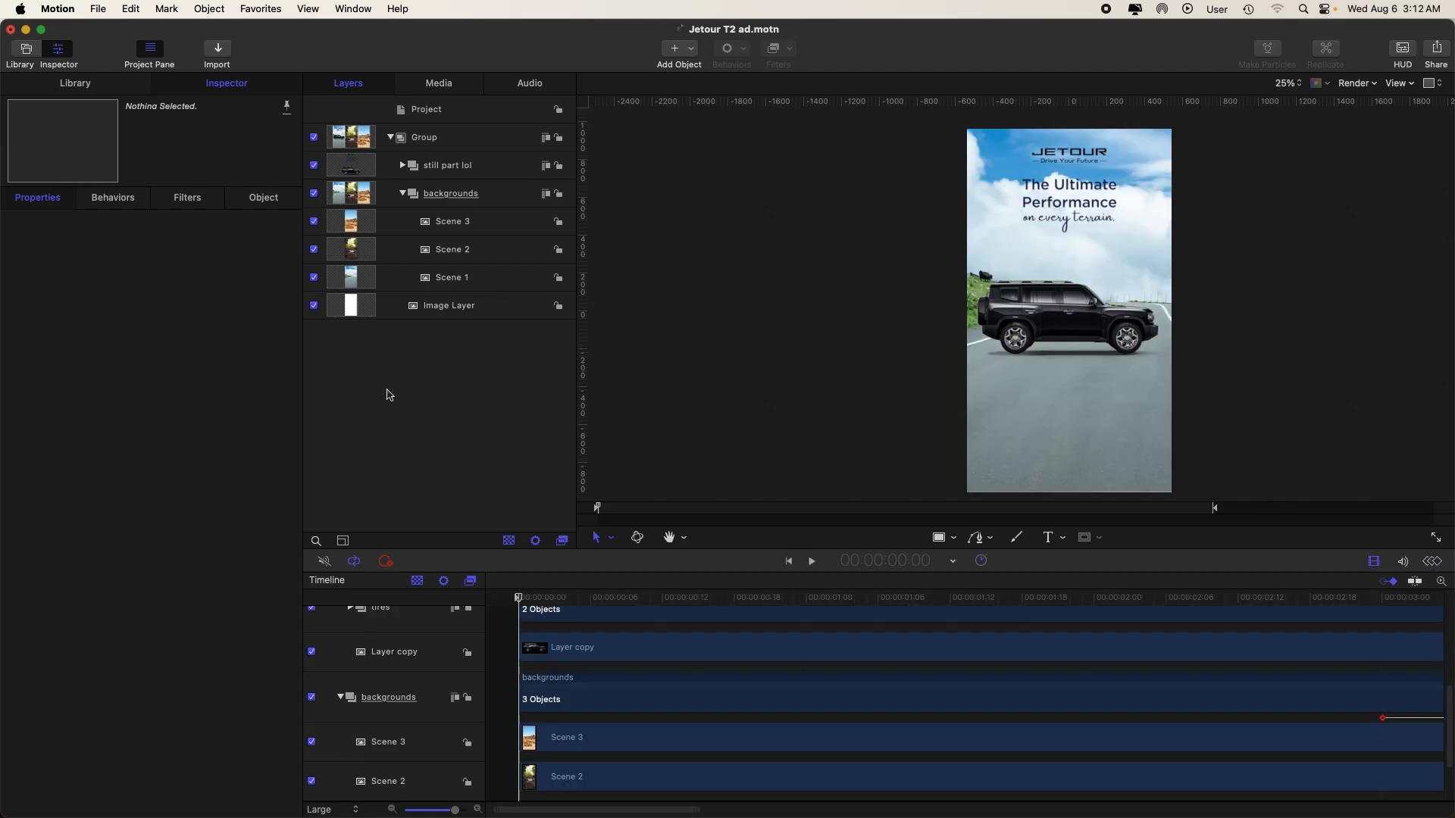
click(1435, 537)
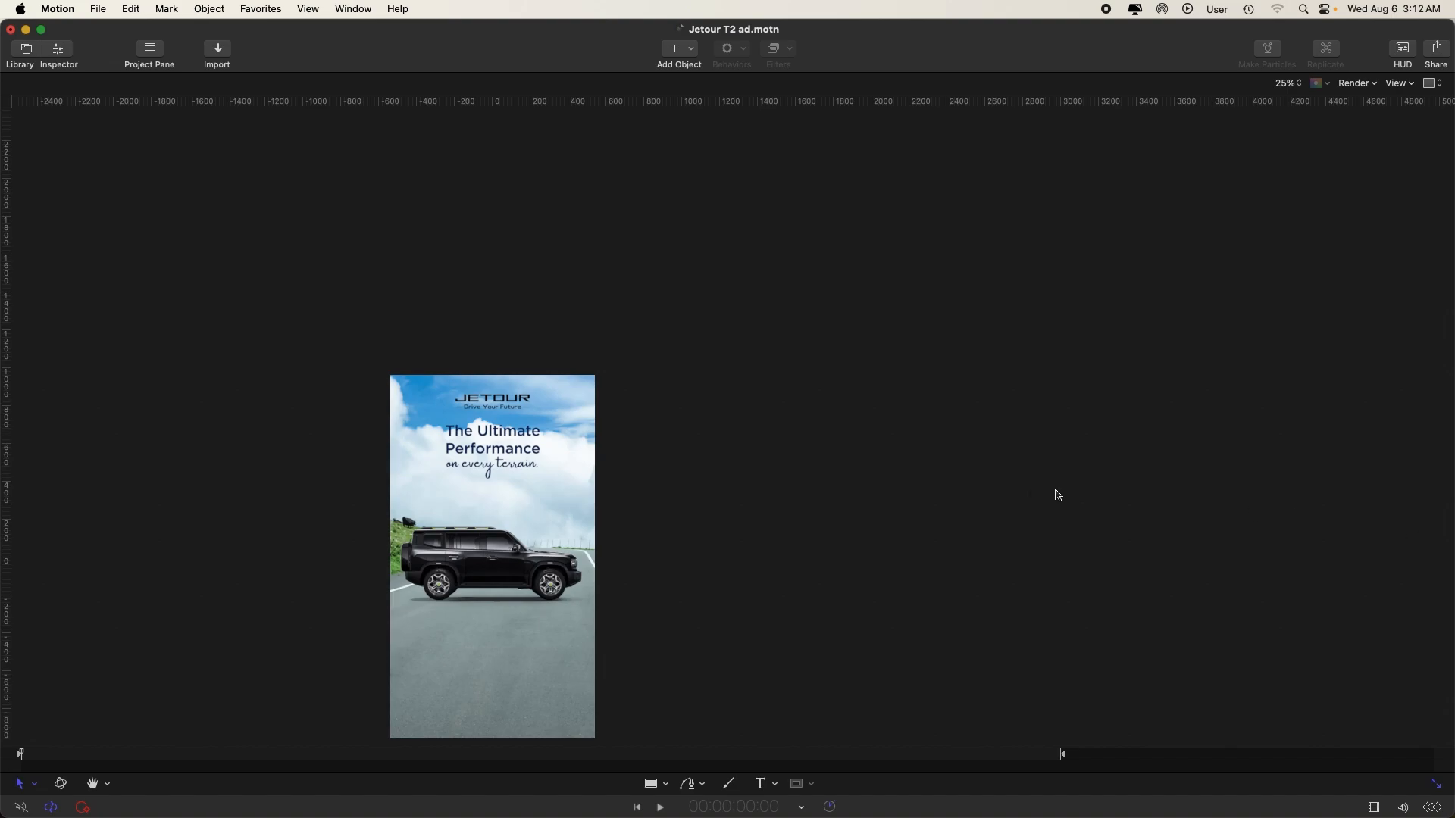
key(shift+z)
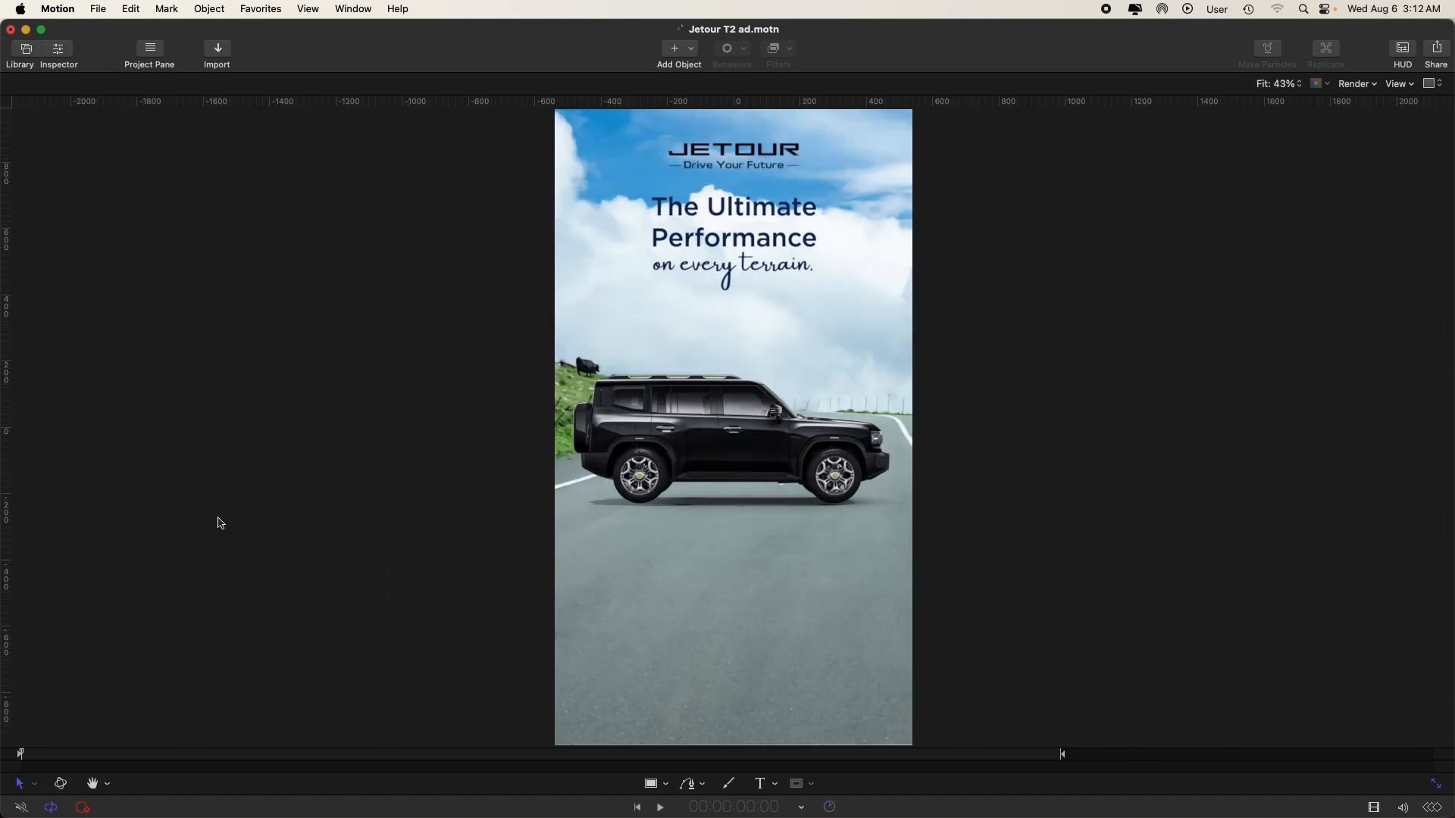
key(space)
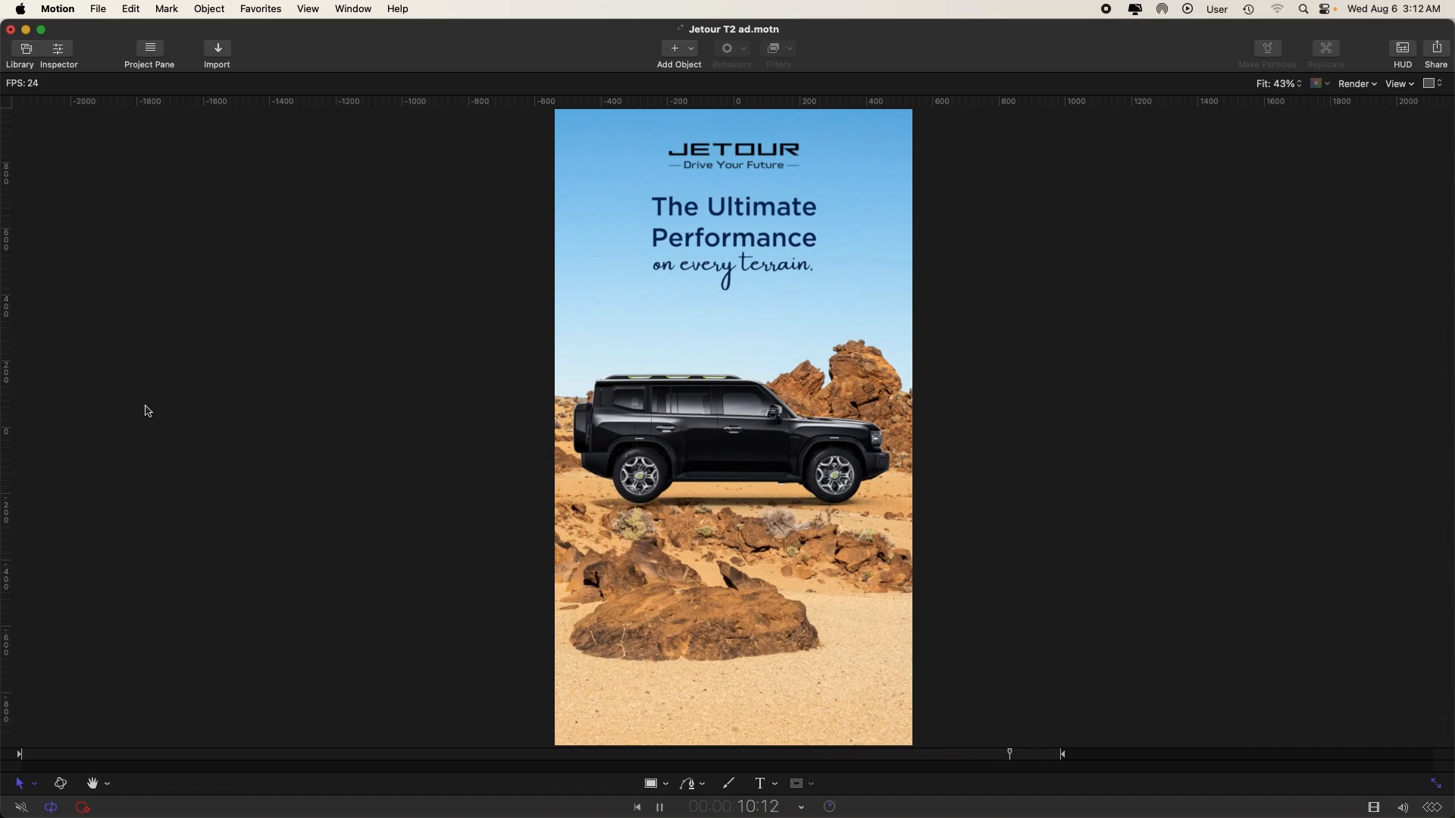
key(space)
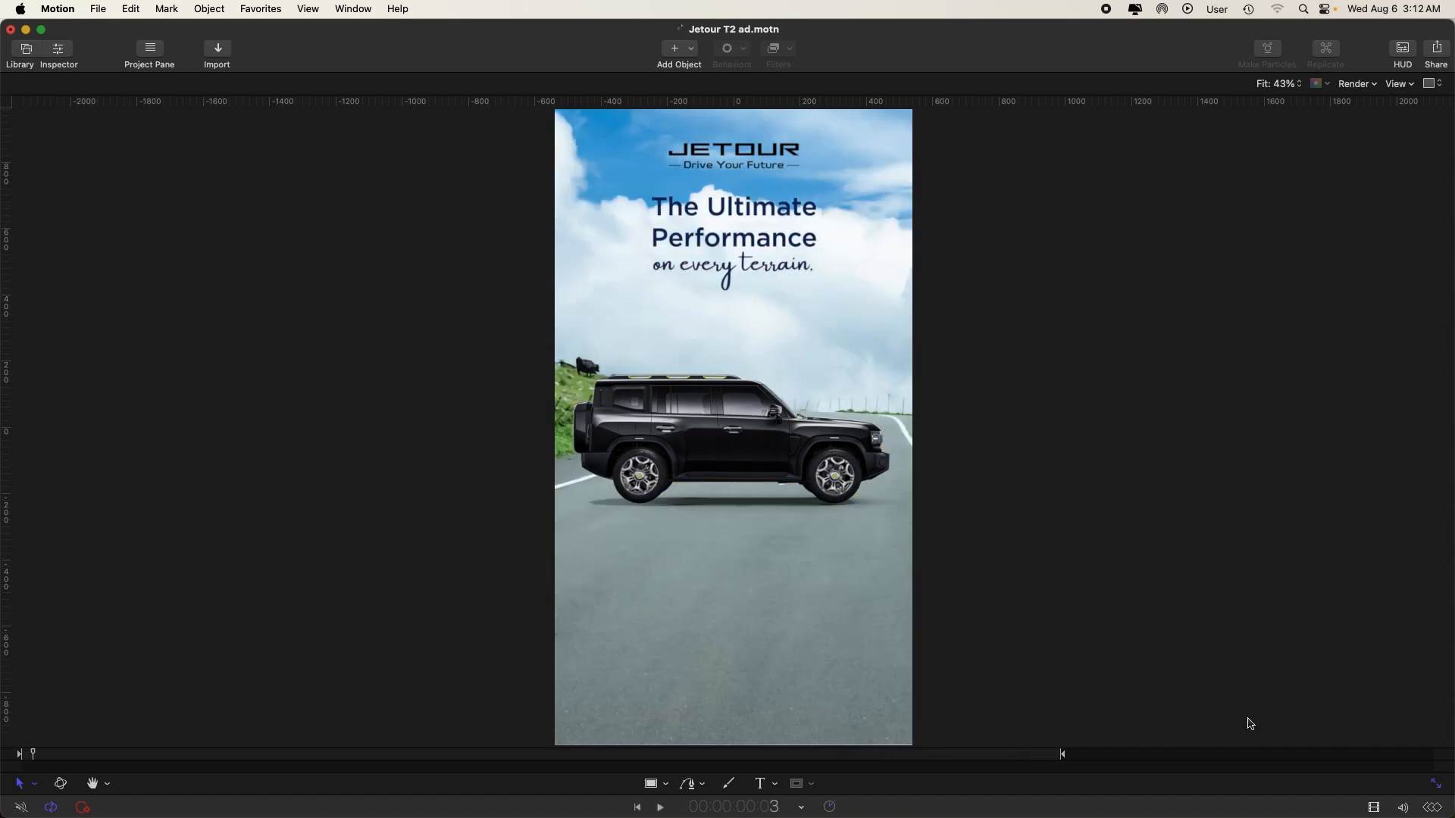
click(1437, 785)
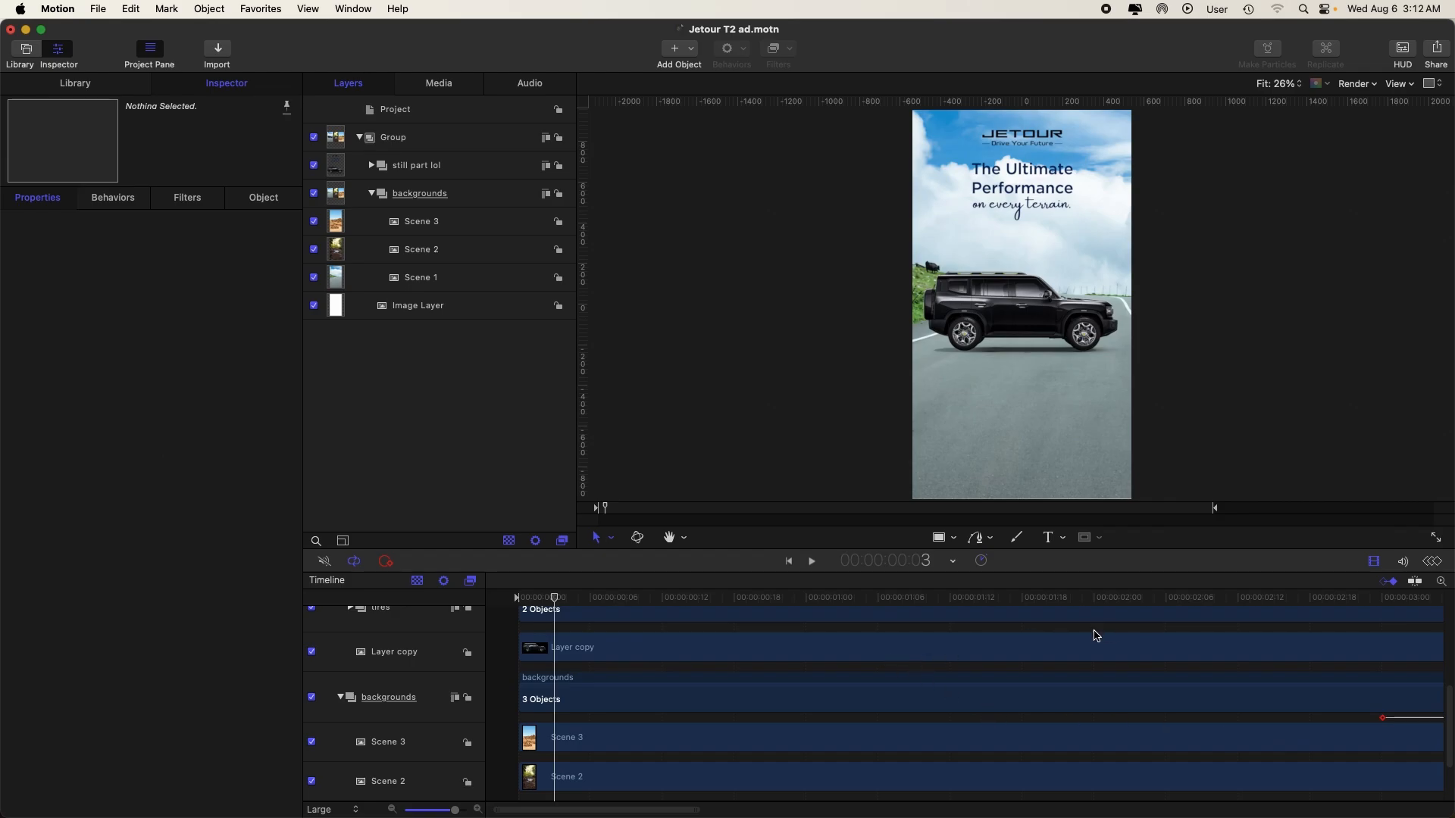
- Ease the start of the backgrounds group's first slide with a horizontal handle on the 3:00 X position keyframe, and select the 4:00 keyframe
scroll(1103, 635, right, 5)
click(1034, 599)
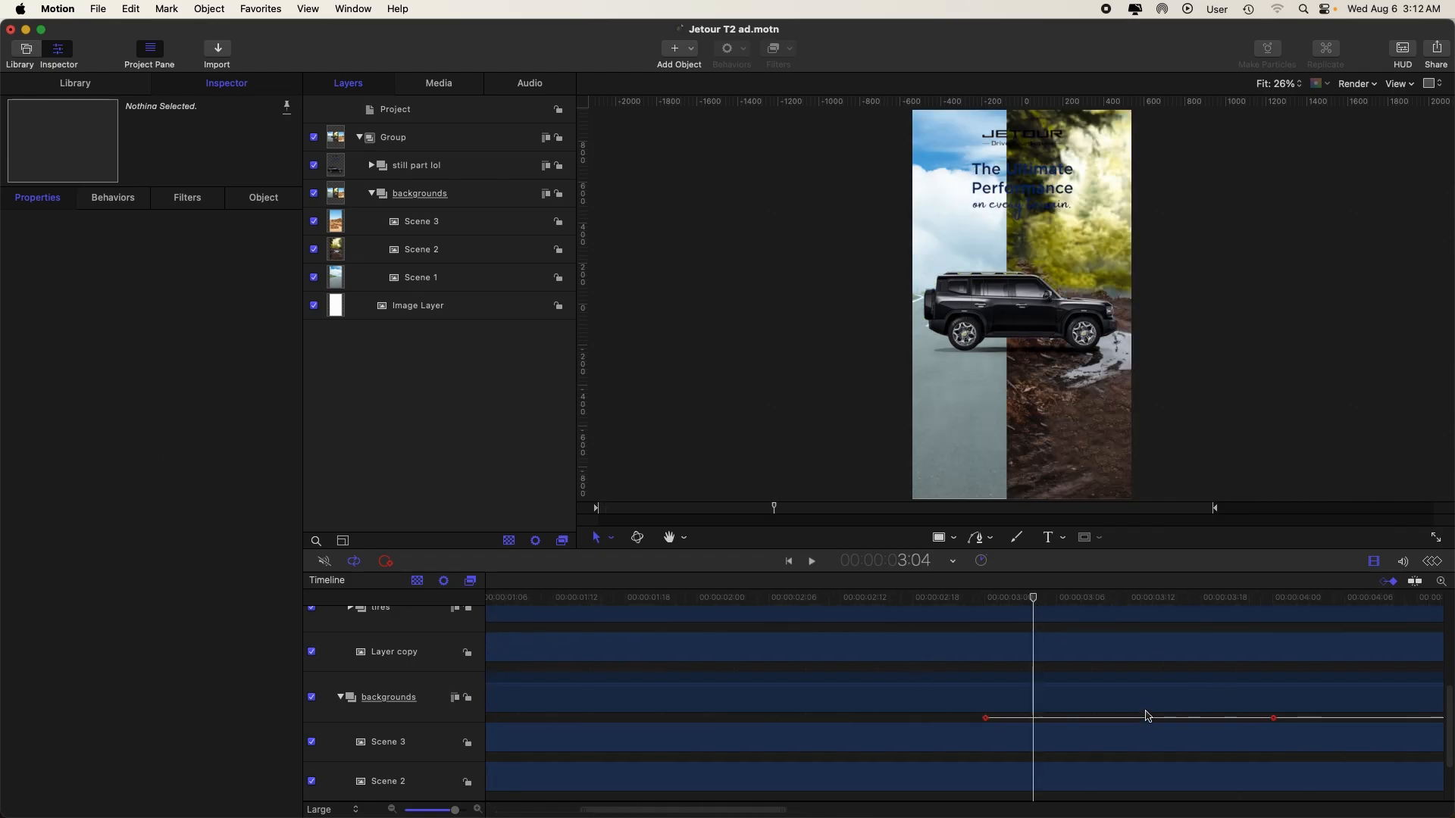
click(1129, 680)
click(1433, 561)
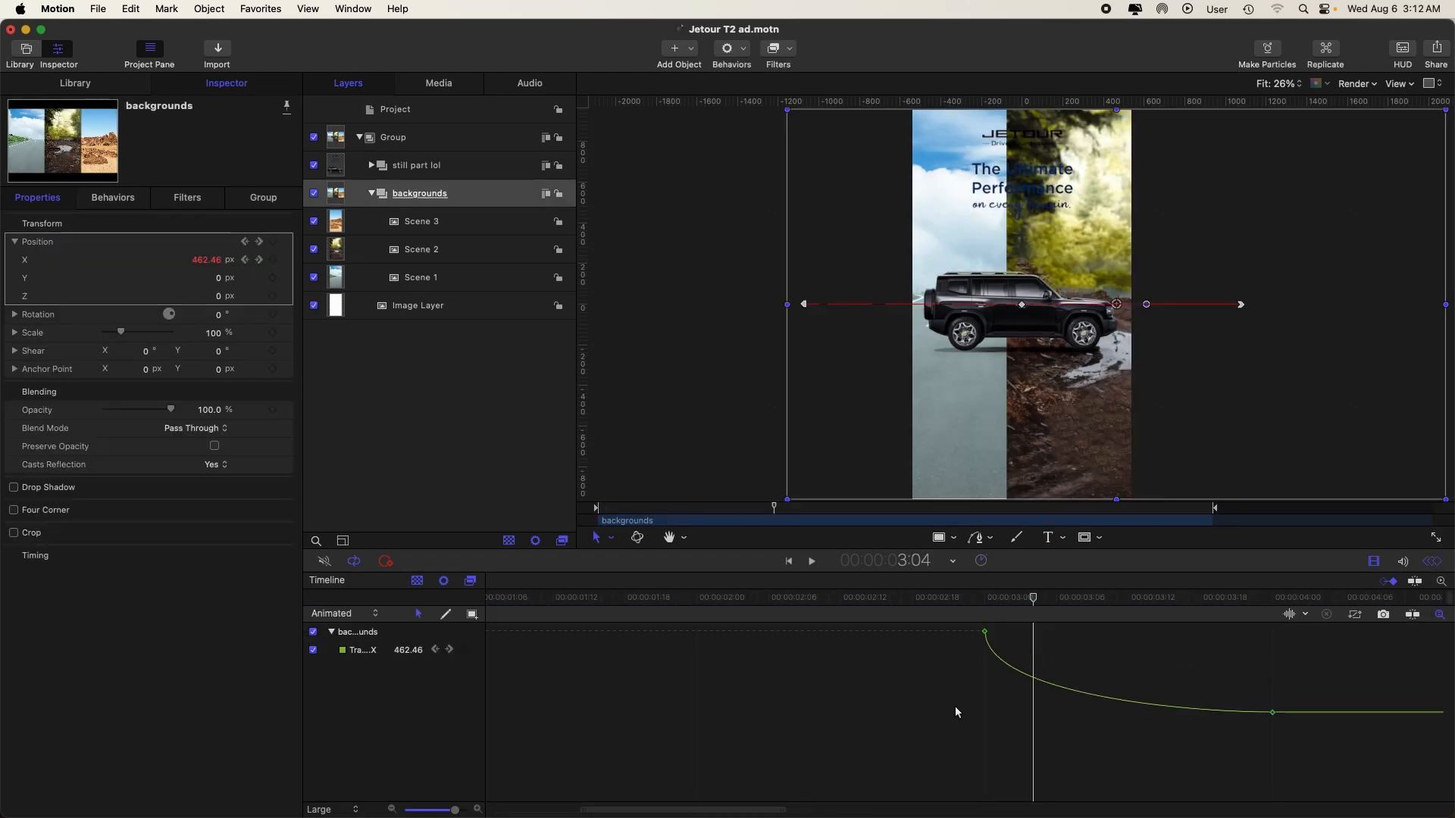
click(985, 633)
drag(985, 692, 1066, 631)
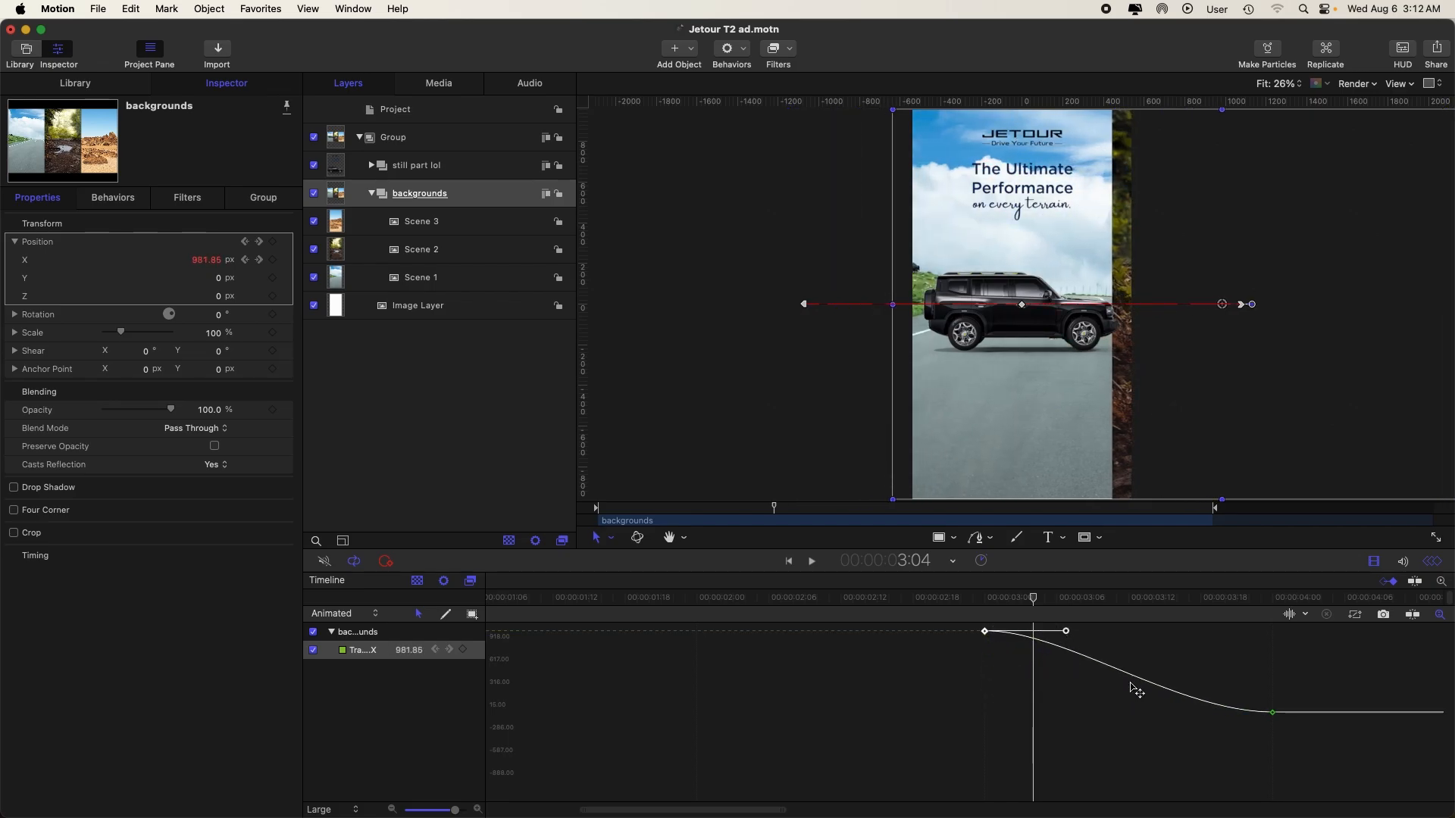
click(1271, 711)
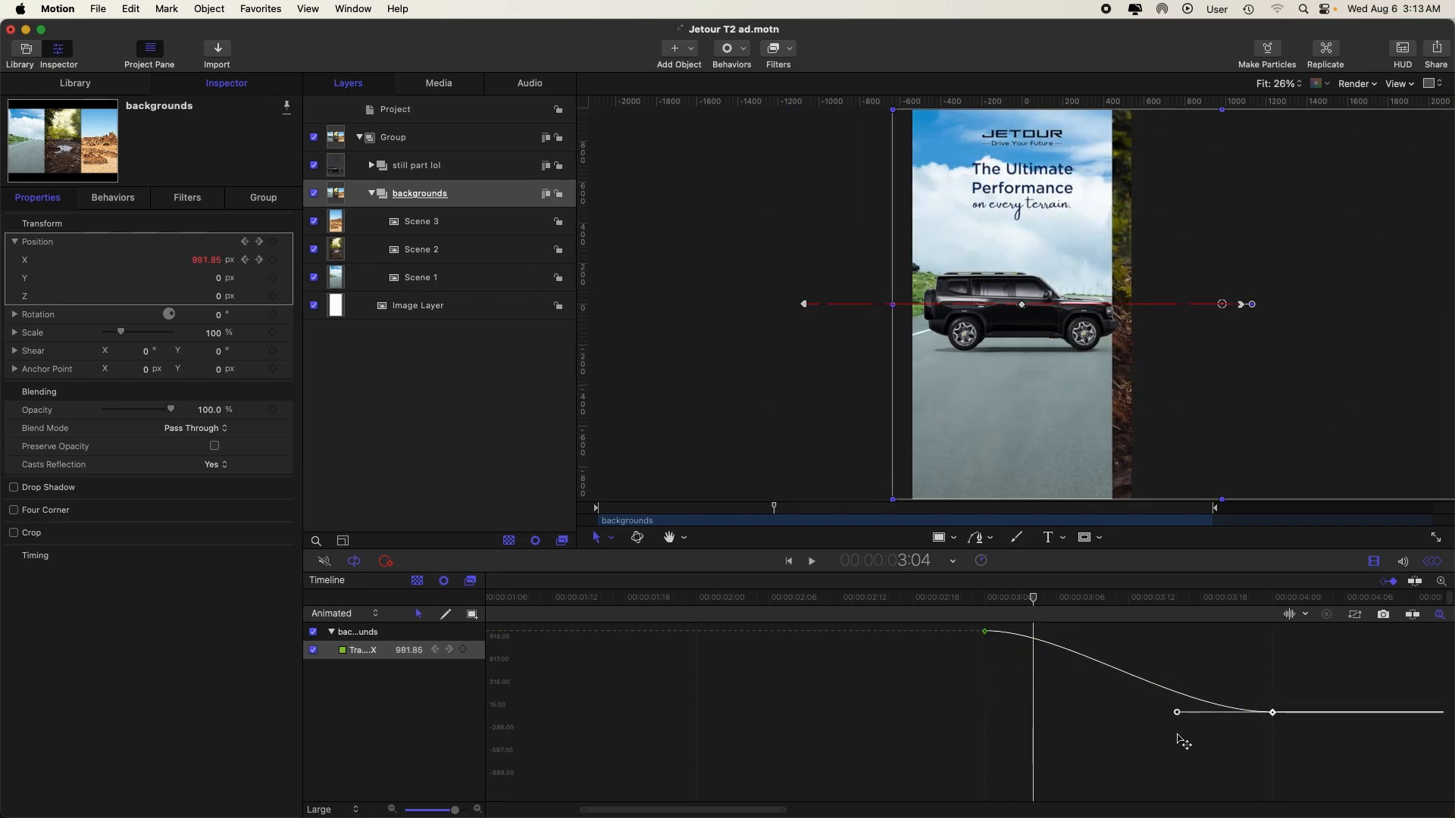
- Lengthen the easing handles on both X position keyframes of the backgrounds group, and play back the slide
drag(1178, 713, 1166, 712)
click(984, 631)
drag(1034, 632, 1094, 637)
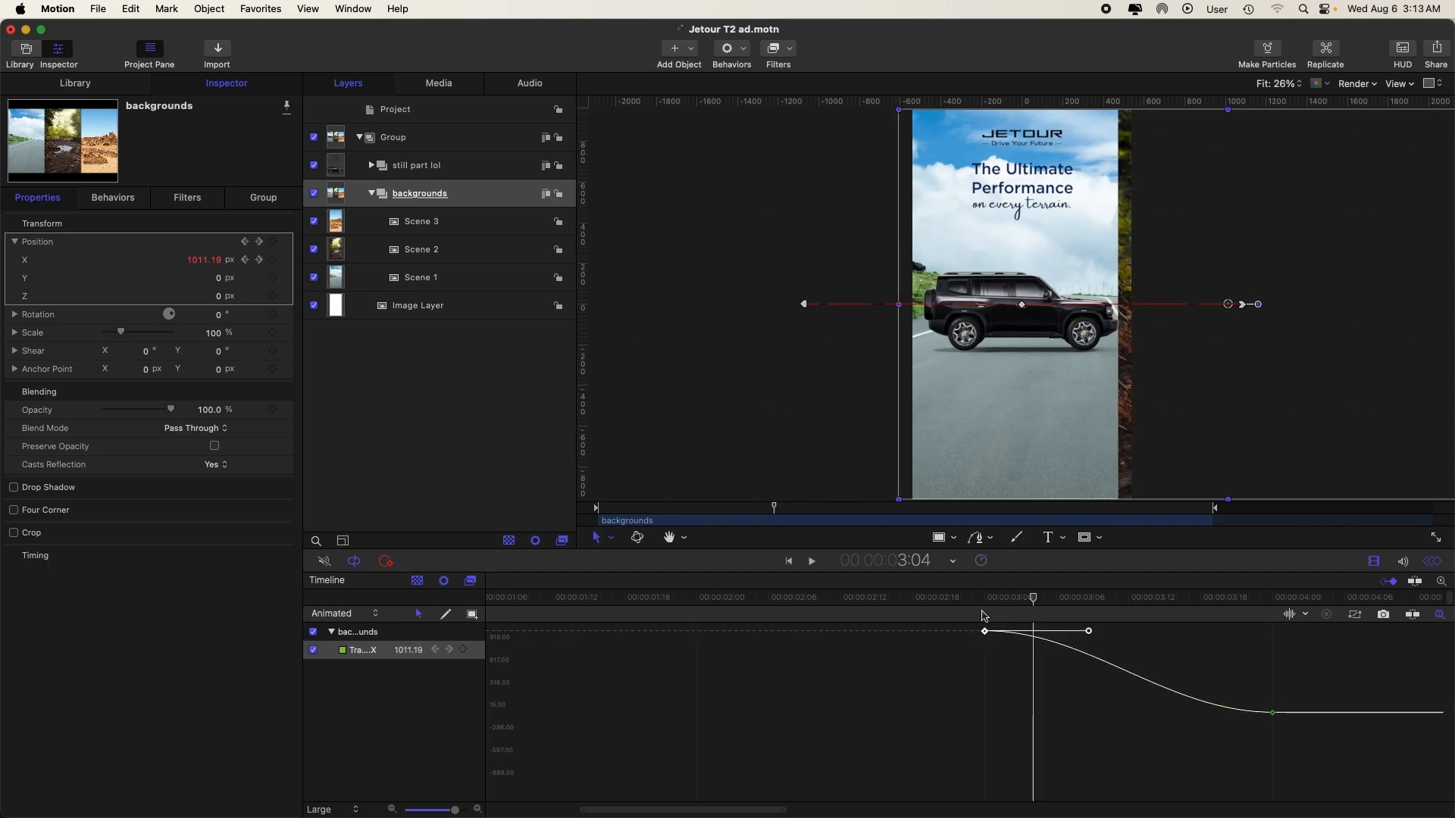
click(778, 452)
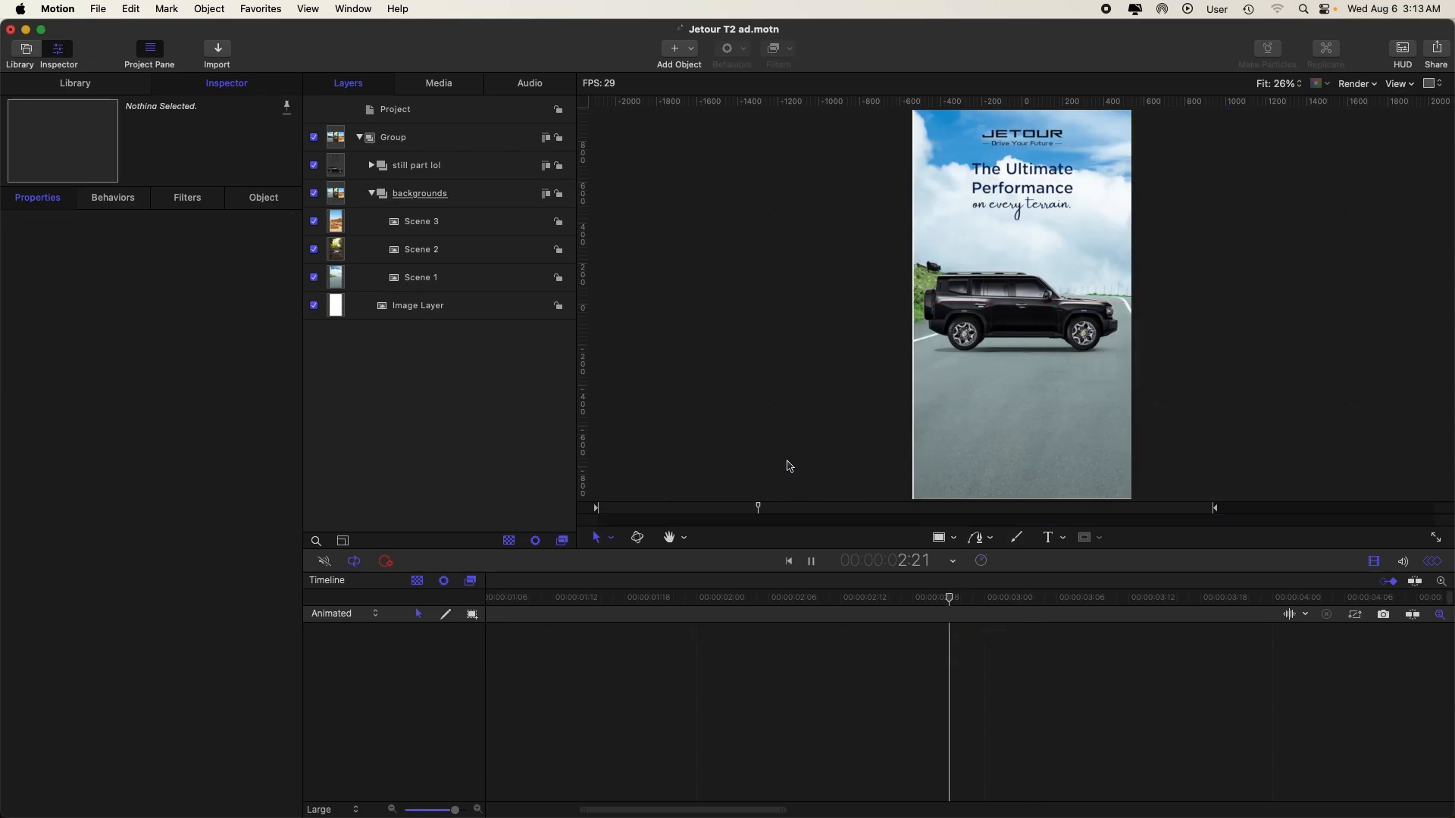
key(space)
key(space)
click(736, 508)
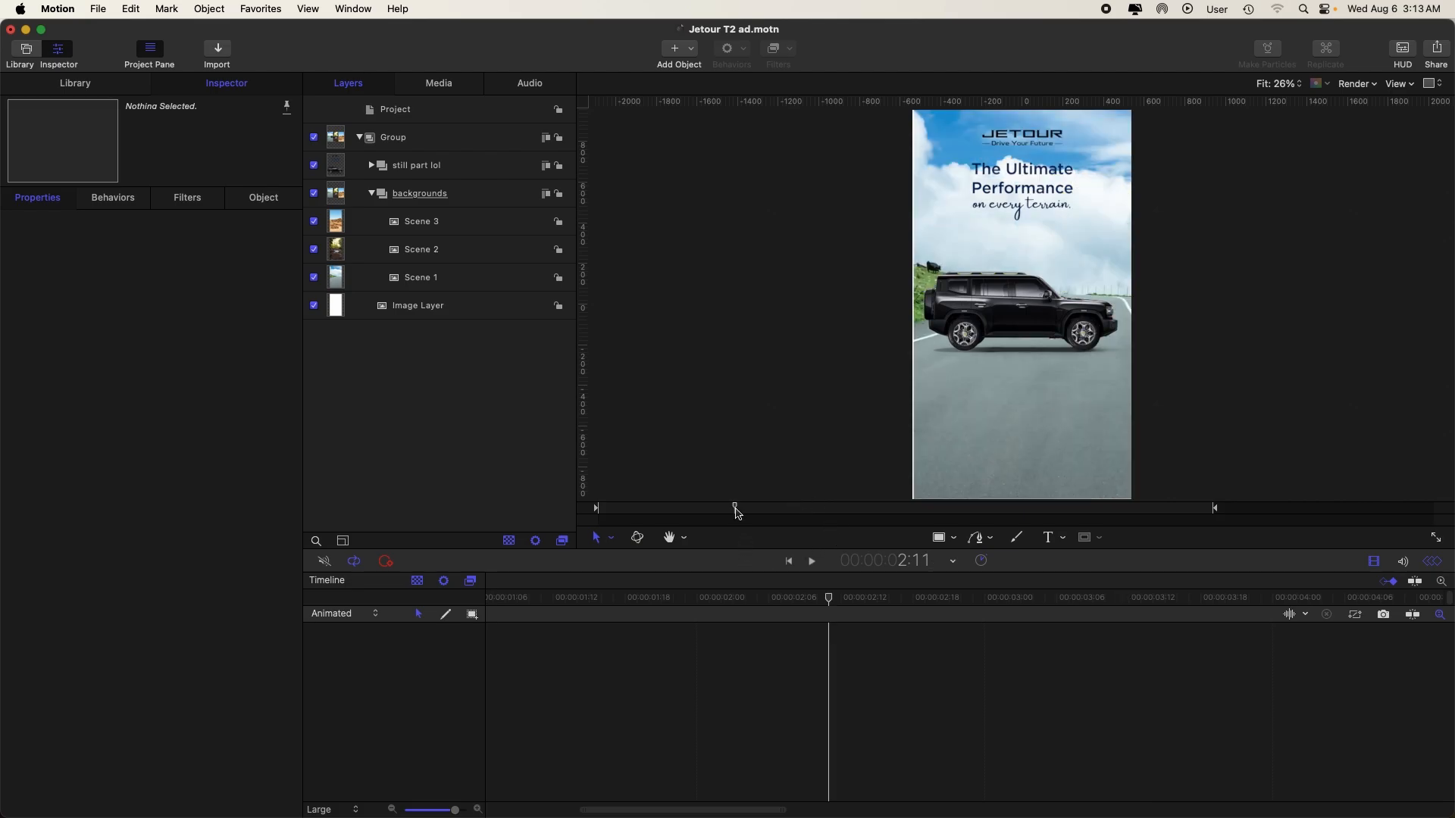
- Set the backgrounds group's X position to 1080 px at the 3:00 keyframe, and play back the transition
click(461, 199)
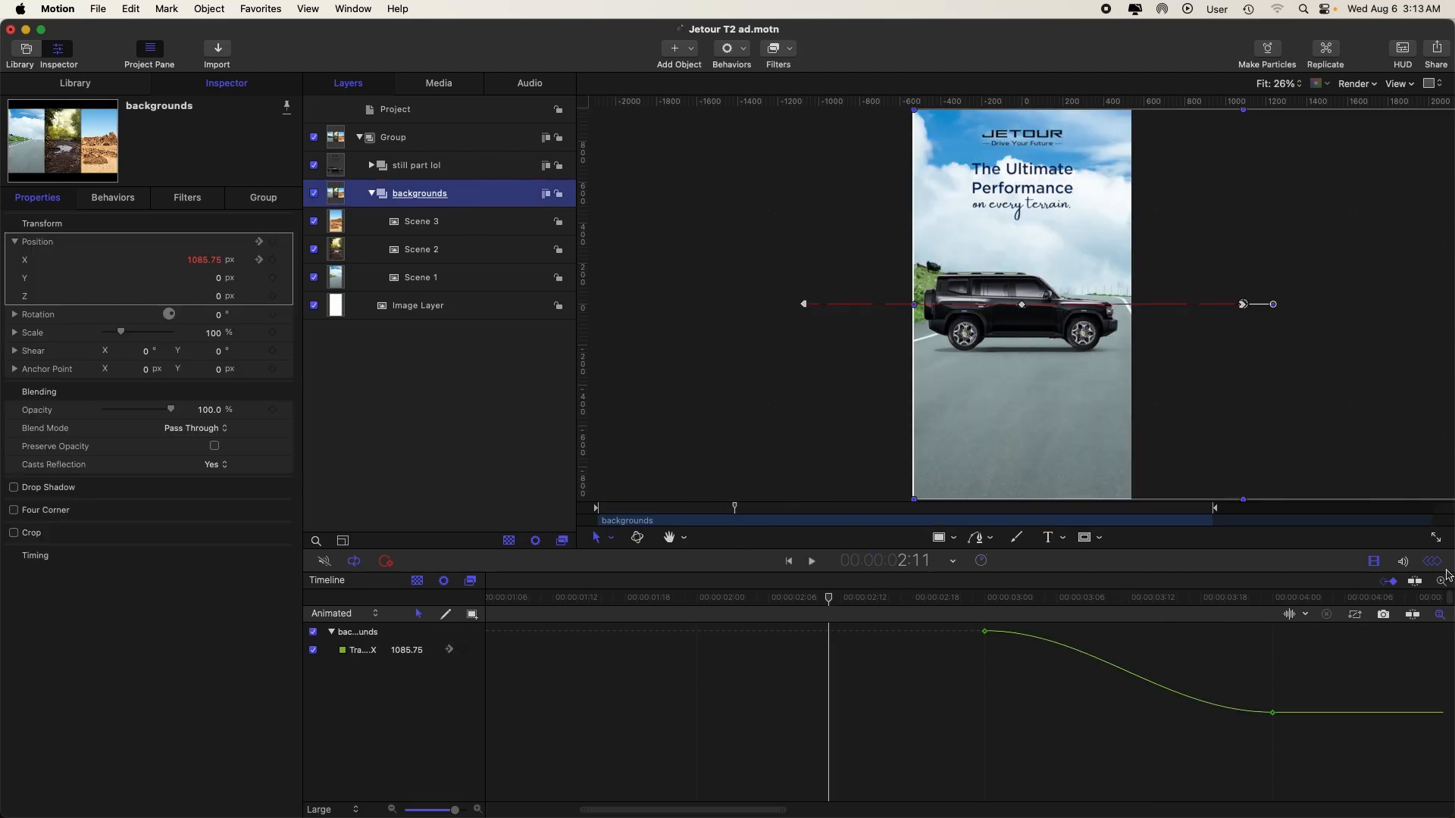
click(1432, 562)
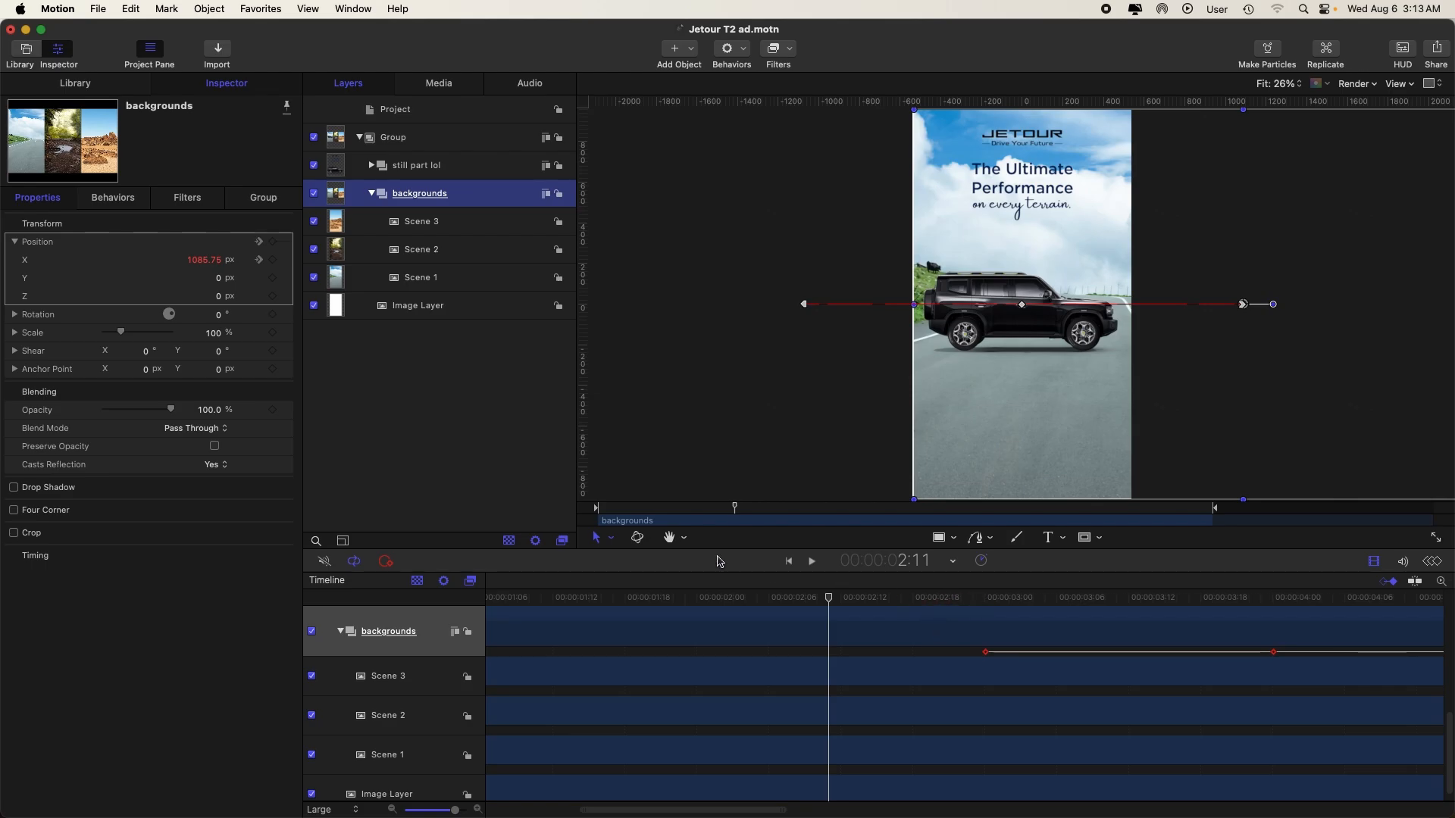
click(259, 260)
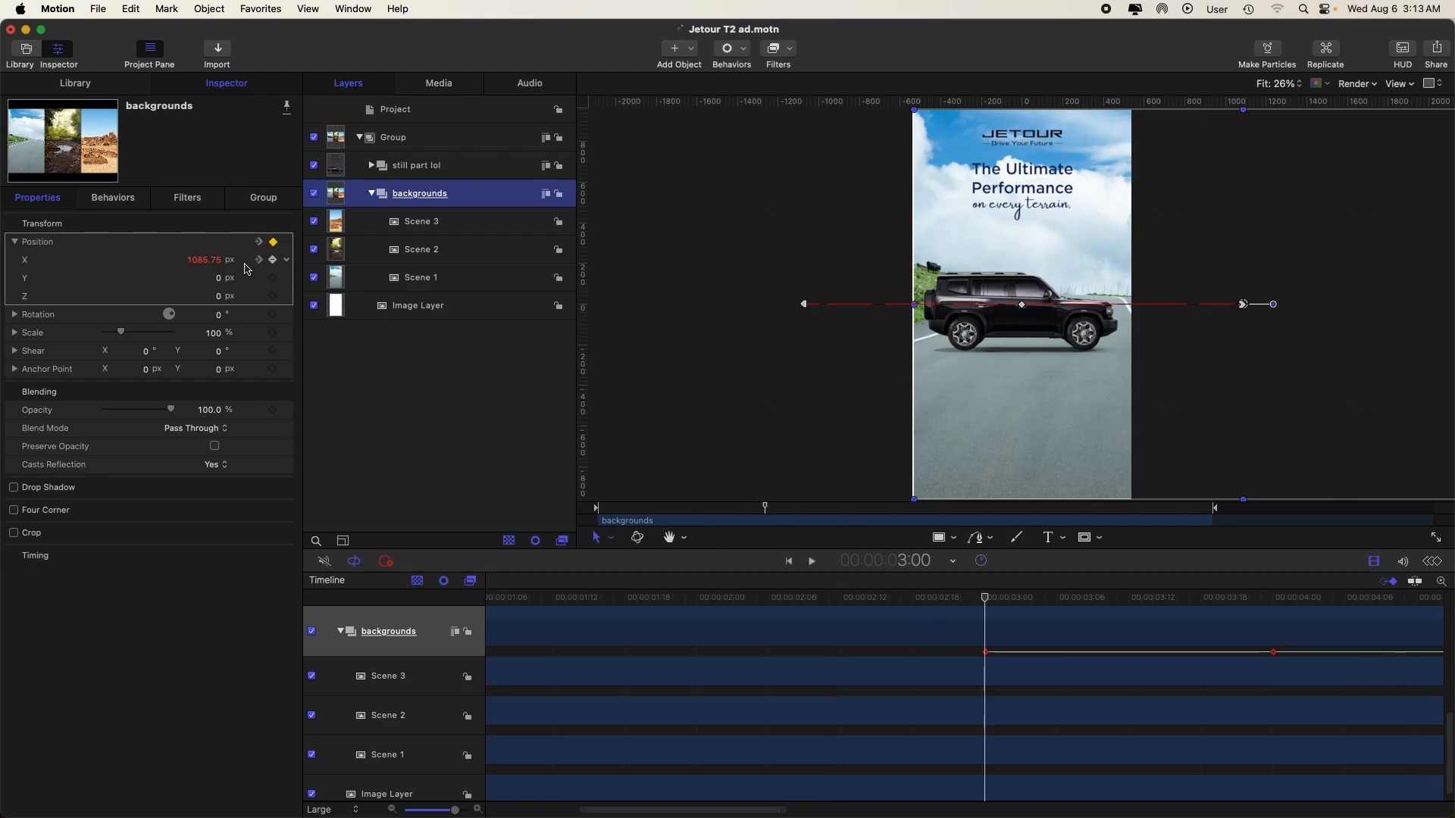
click(201, 260)
text(1080)
key(Return)
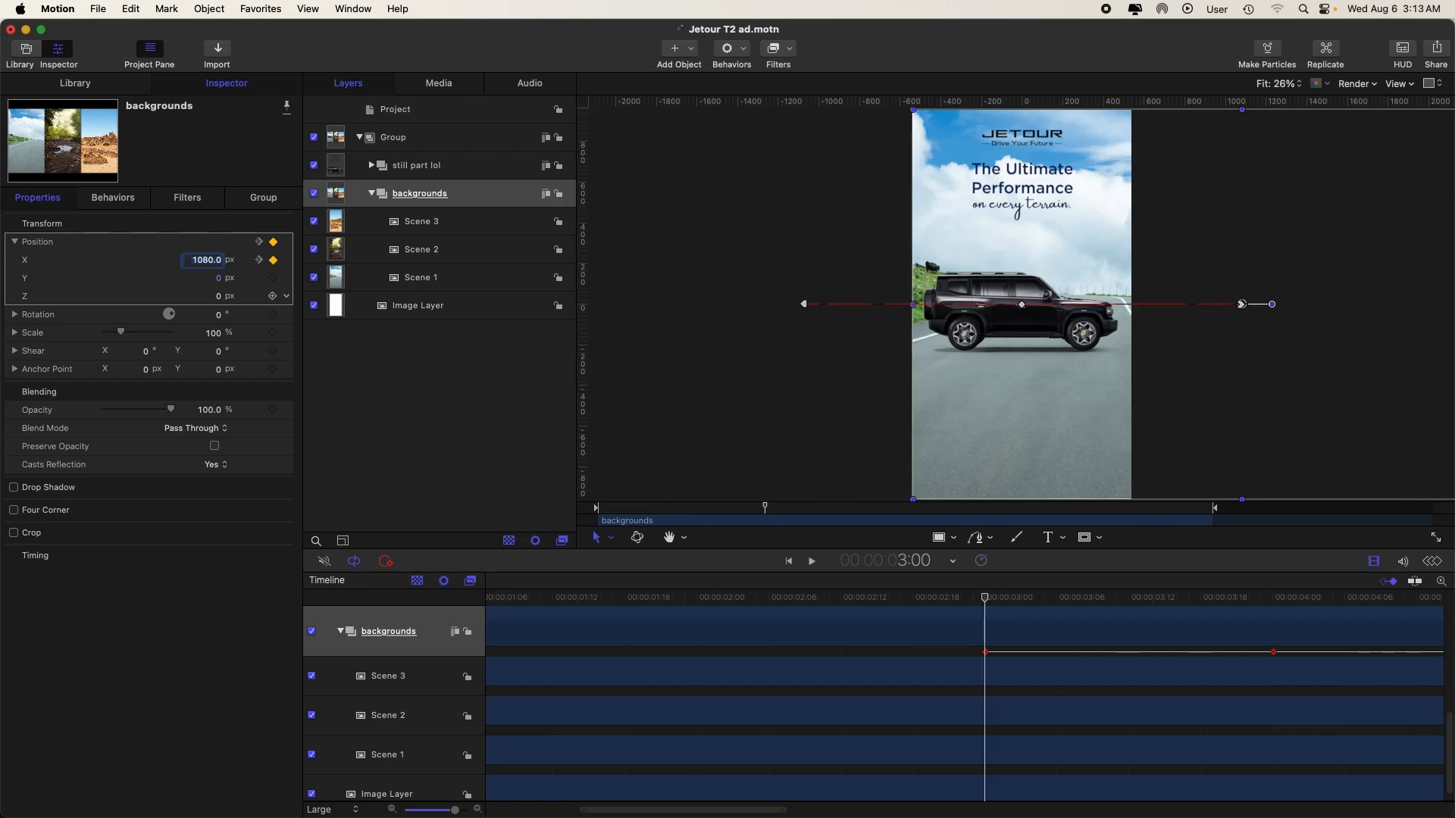
click(416, 360)
click(866, 599)
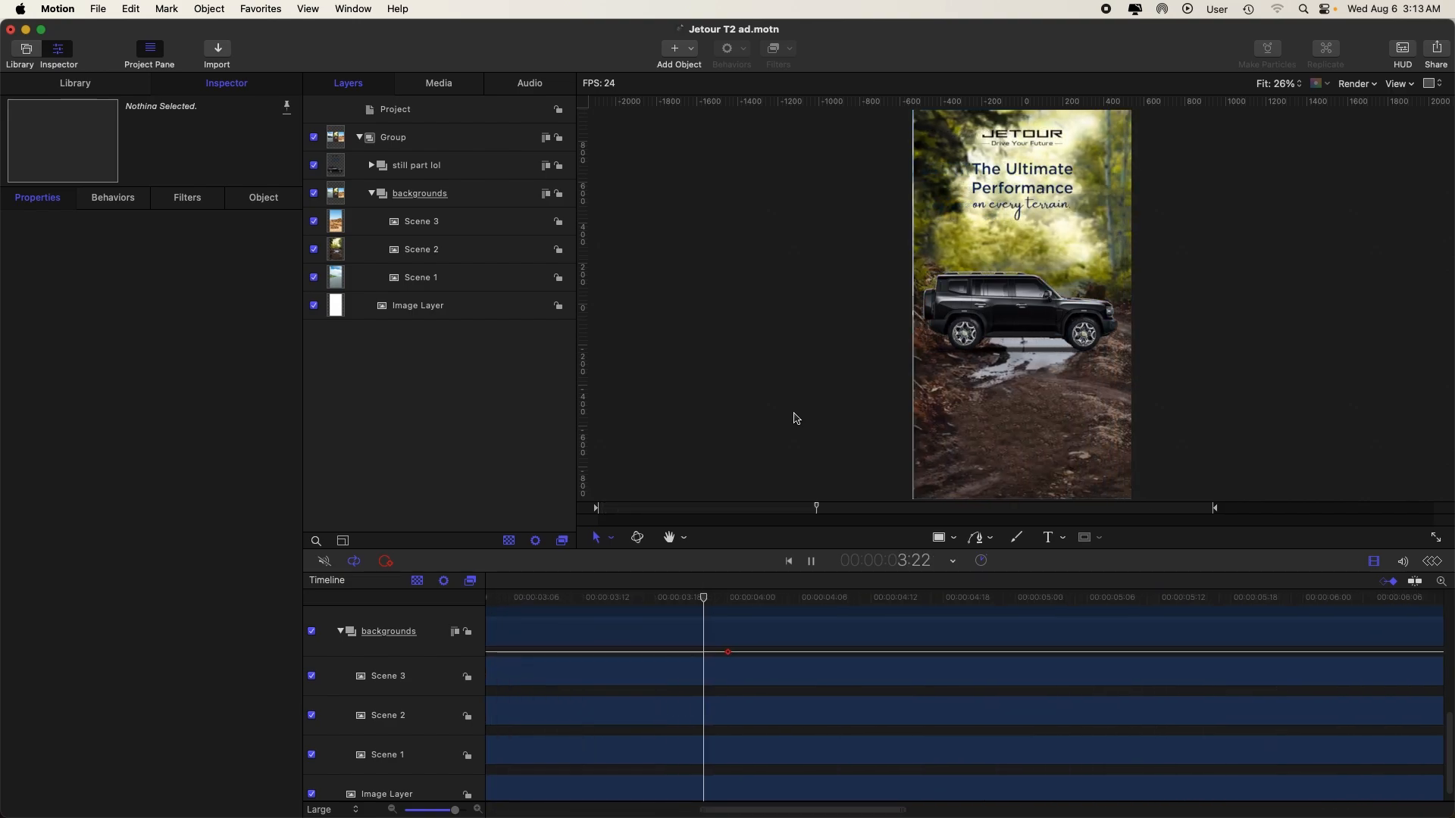
key(space)
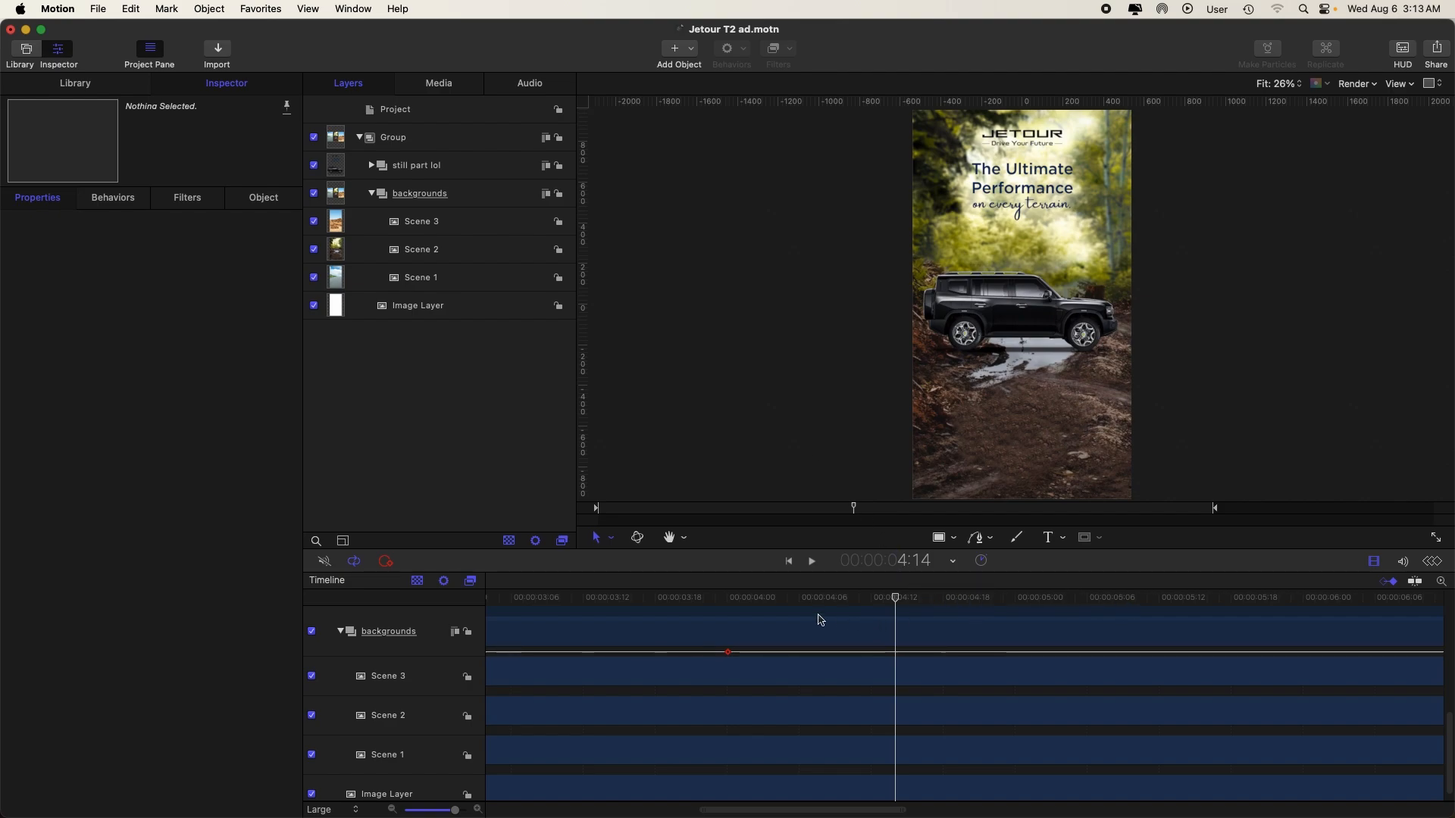
- Save the desert-scene frame at 10:04 as a PNG image named Jetour T2 ad in the Everything apple motion folder
drag(831, 506, 945, 529)
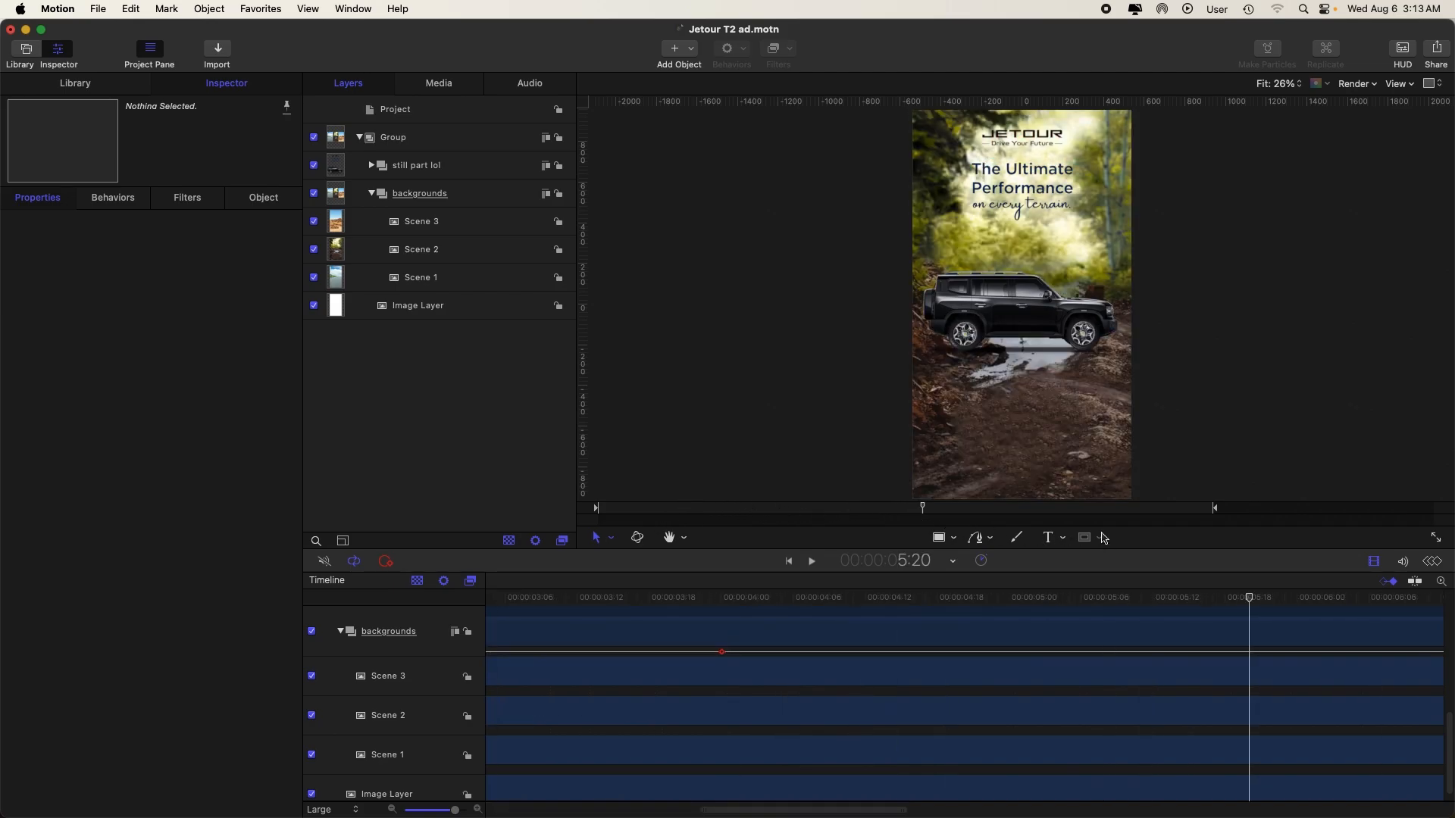
drag(1050, 515, 1165, 510)
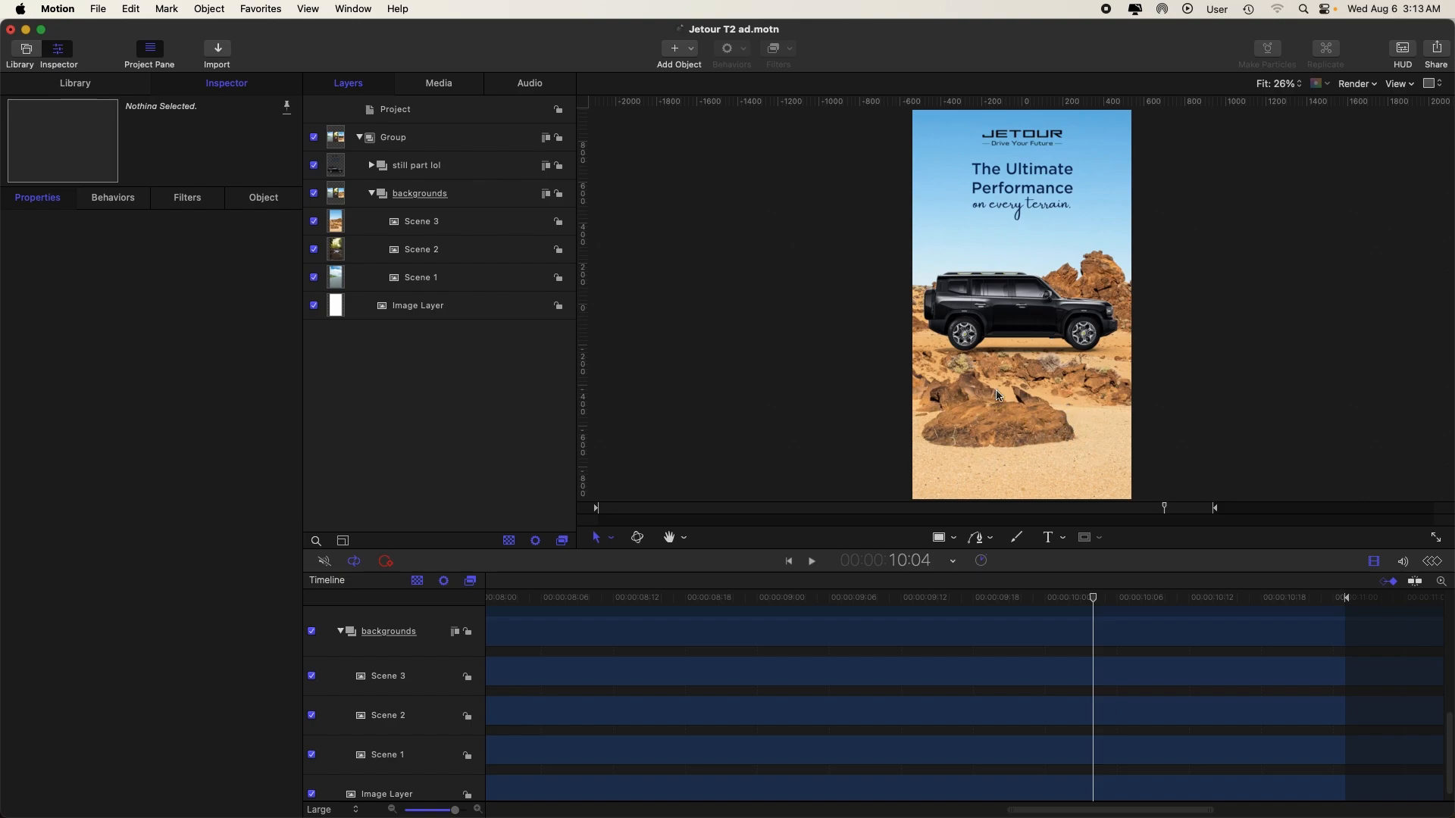
scroll(886, 391, down, 3)
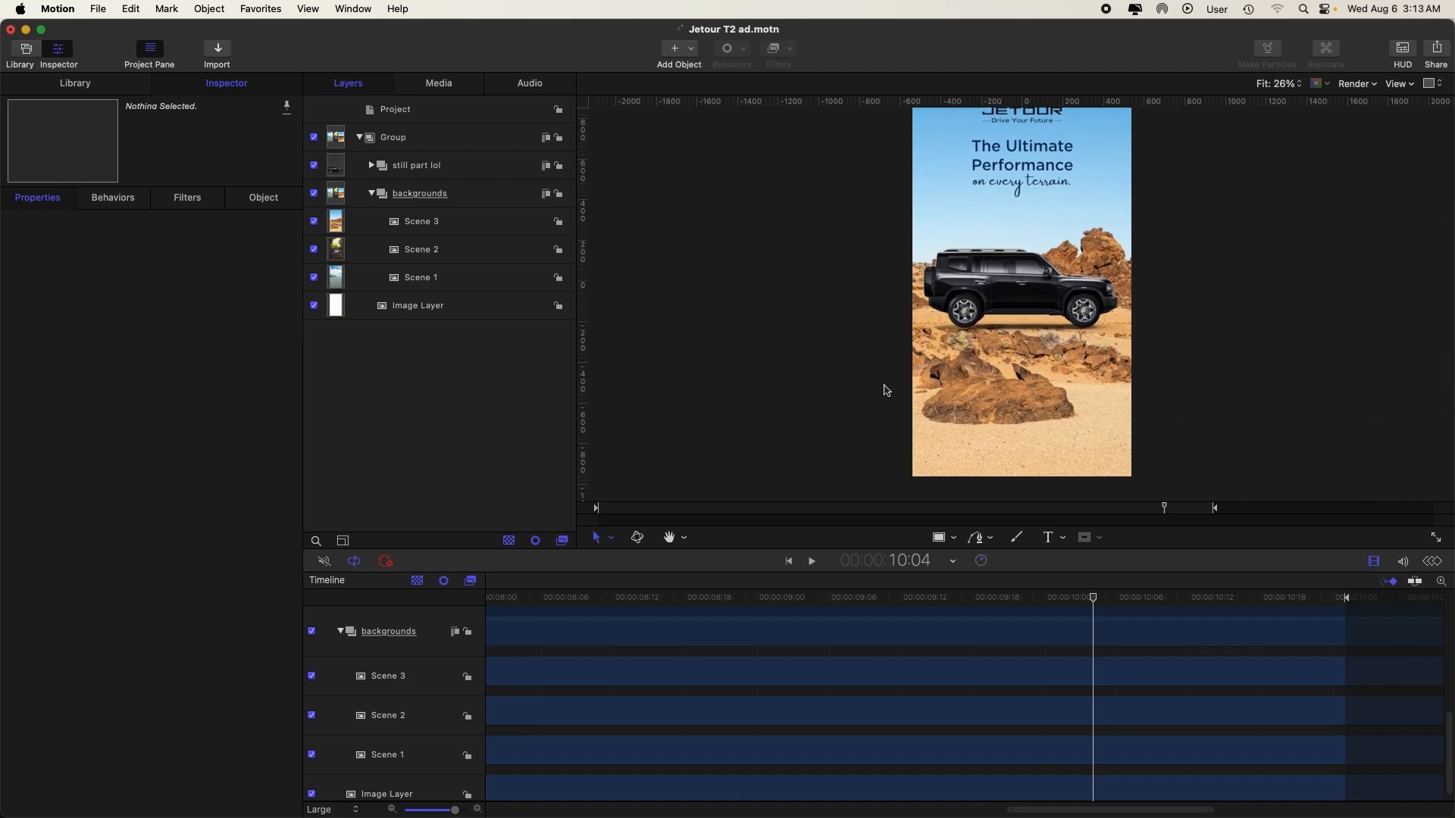
scroll(886, 391, up, 1)
click(1432, 53)
click(1379, 189)
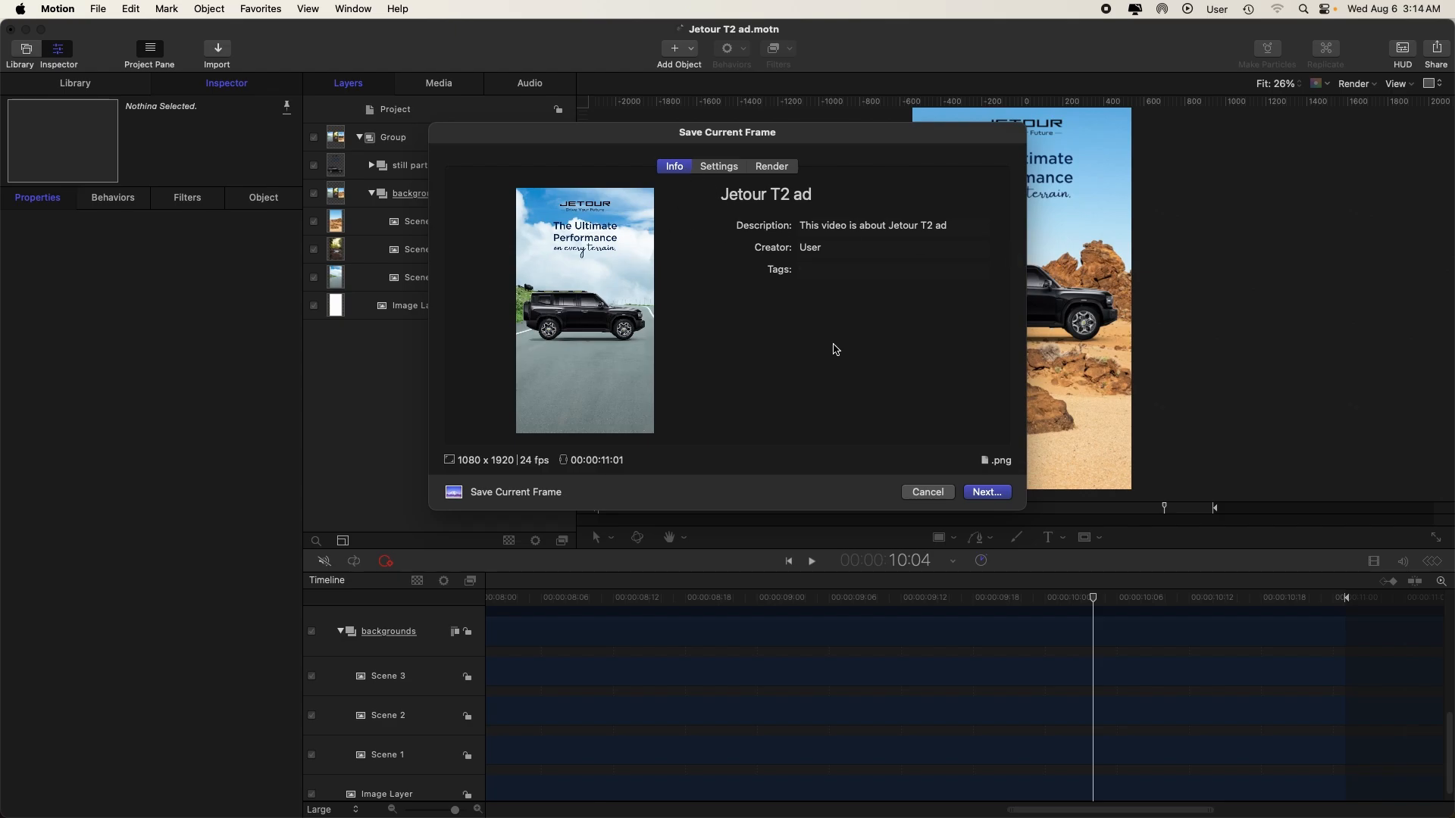
click(987, 493)
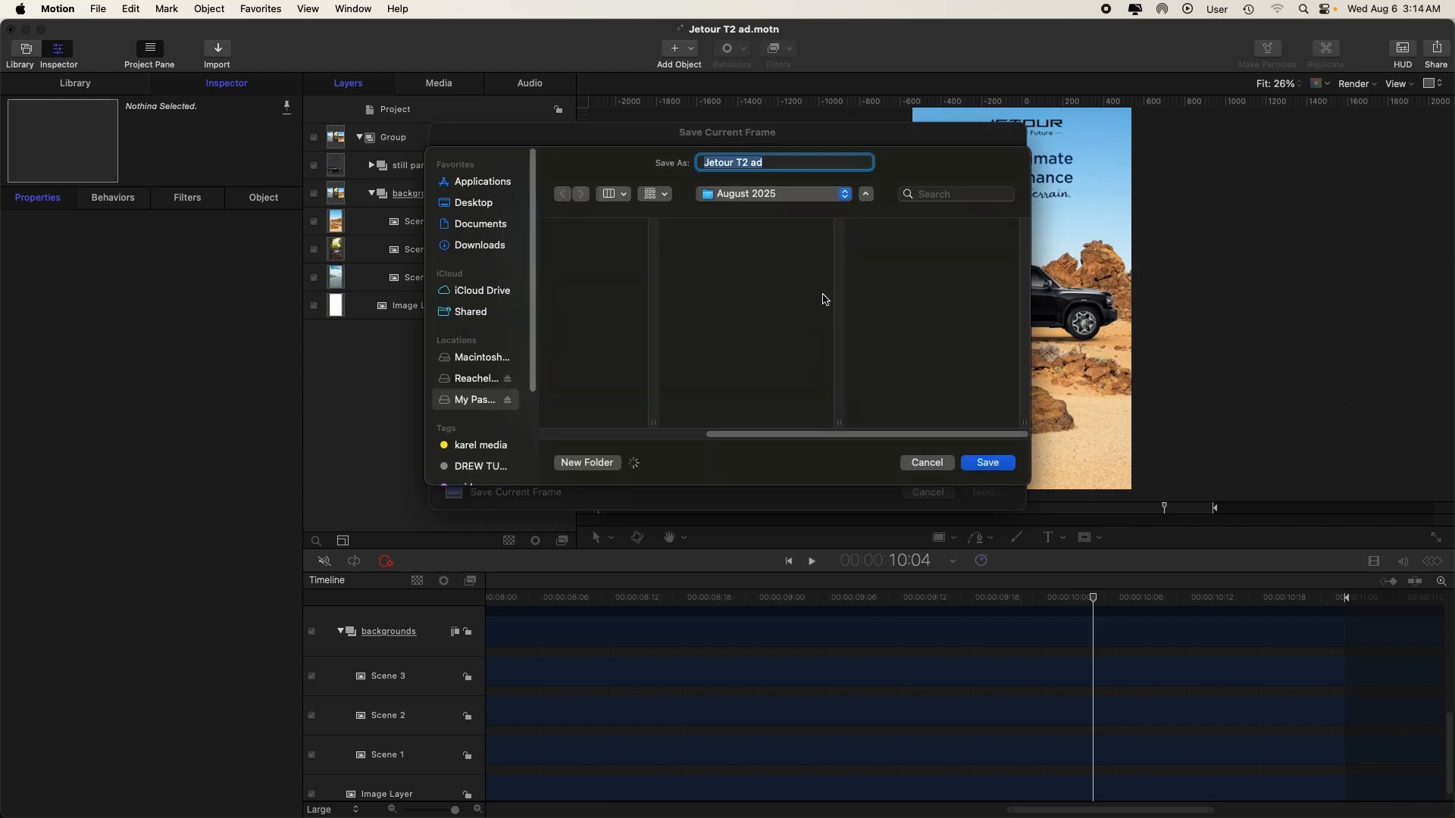
click(926, 462)
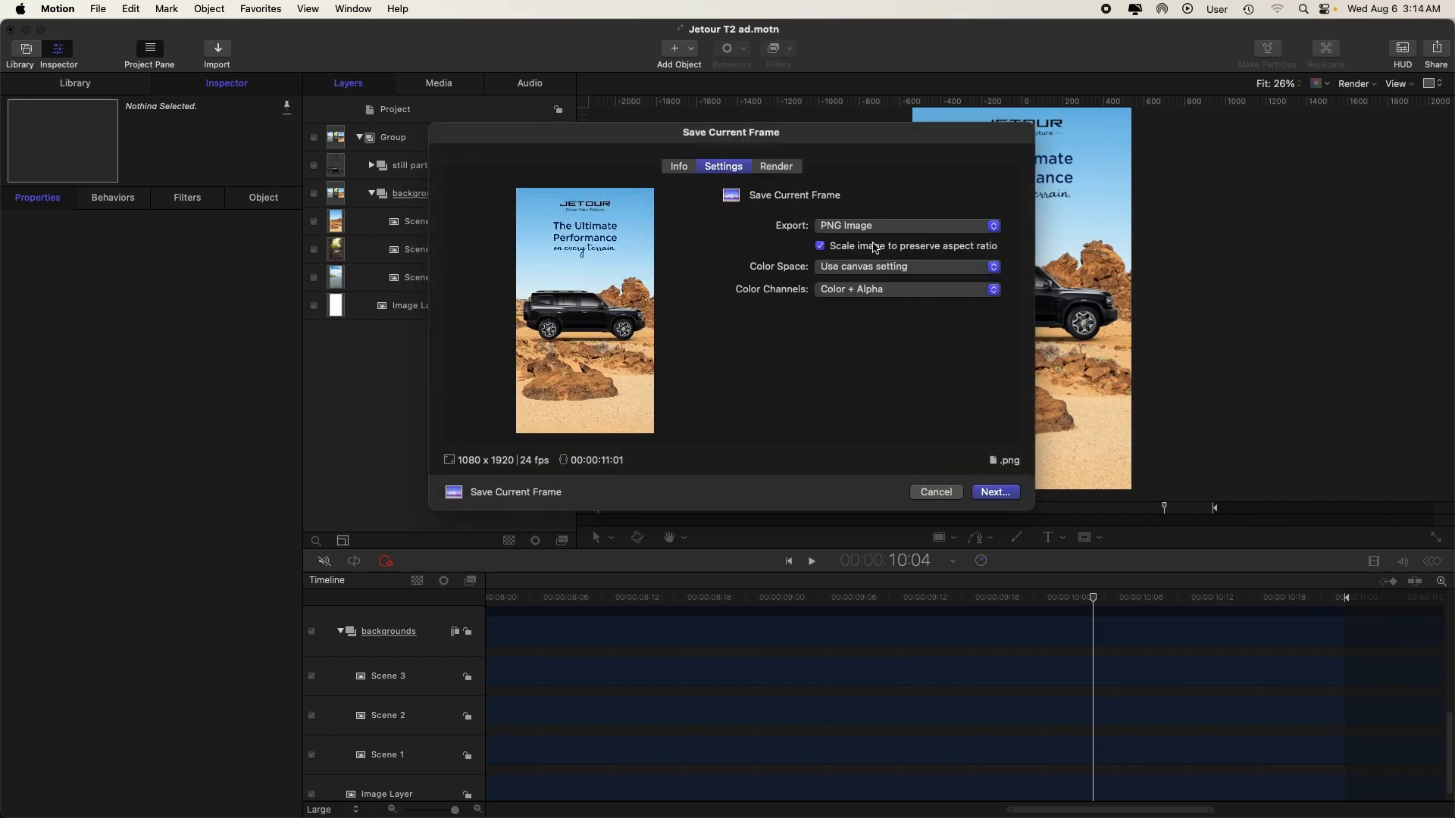
click(998, 493)
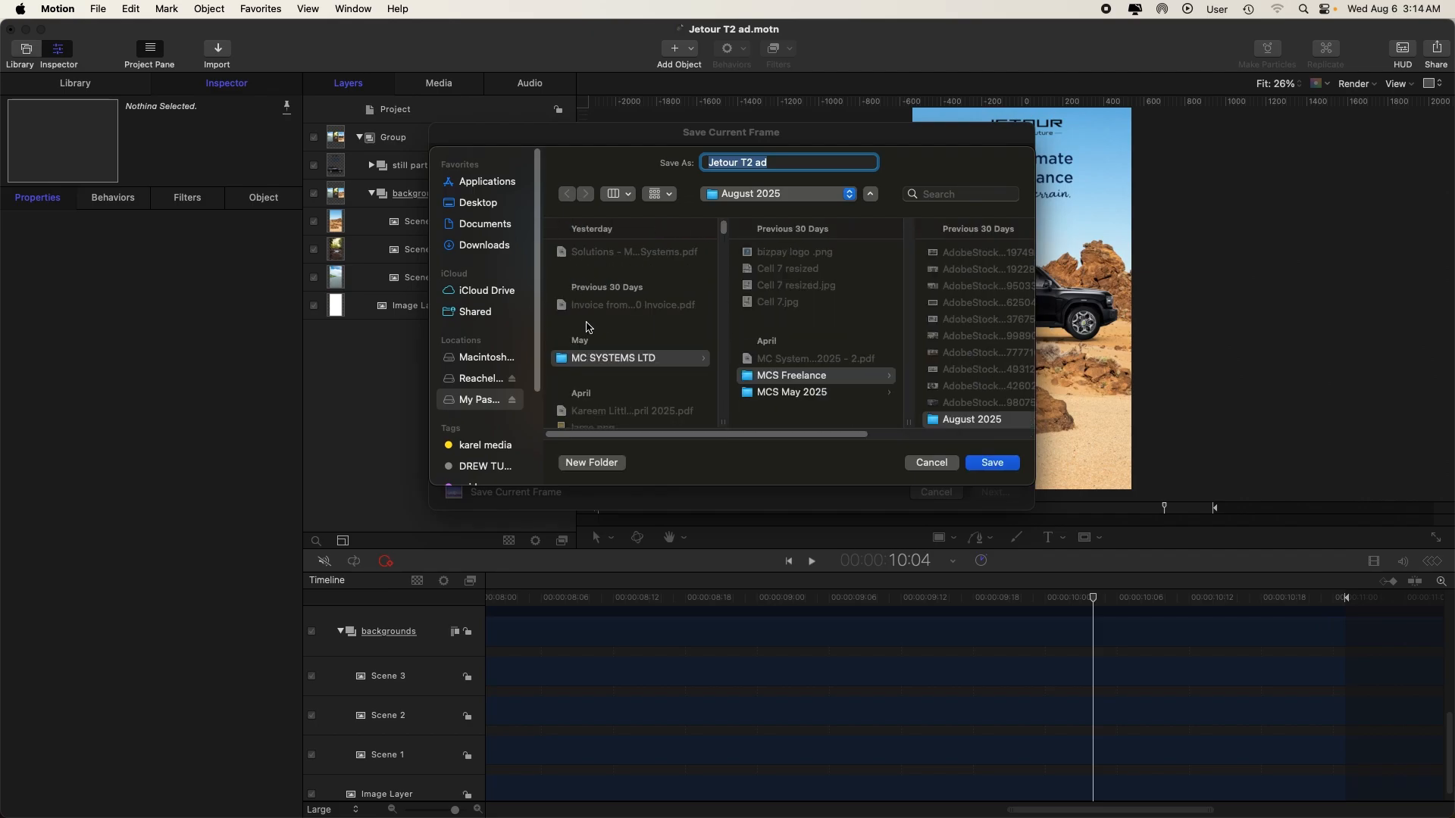
key(Return)
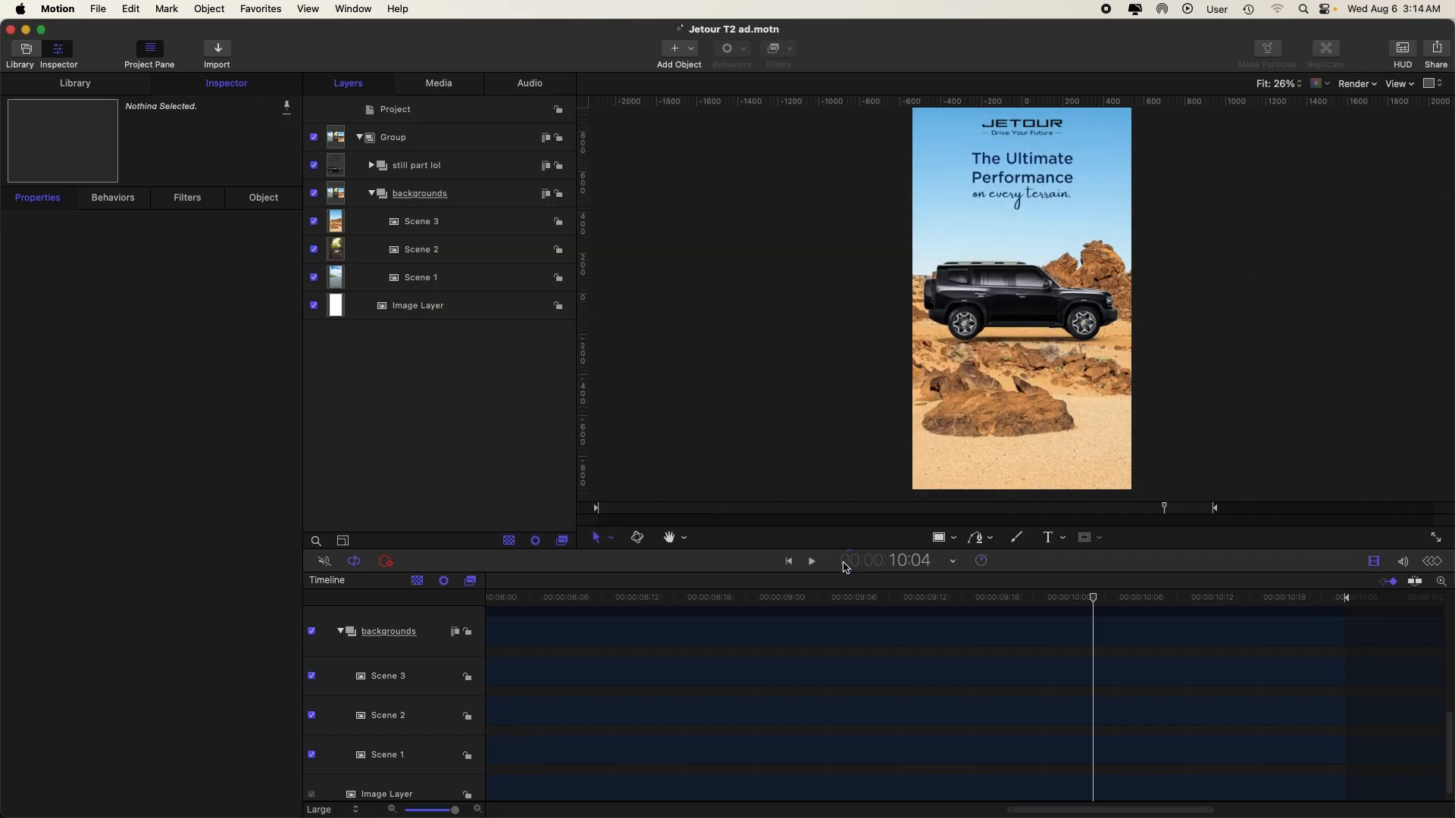
- Switch from Motion to Pixelmator Pro and start a blank 1080 × 1920 px document
mouse_move(1212, 803)
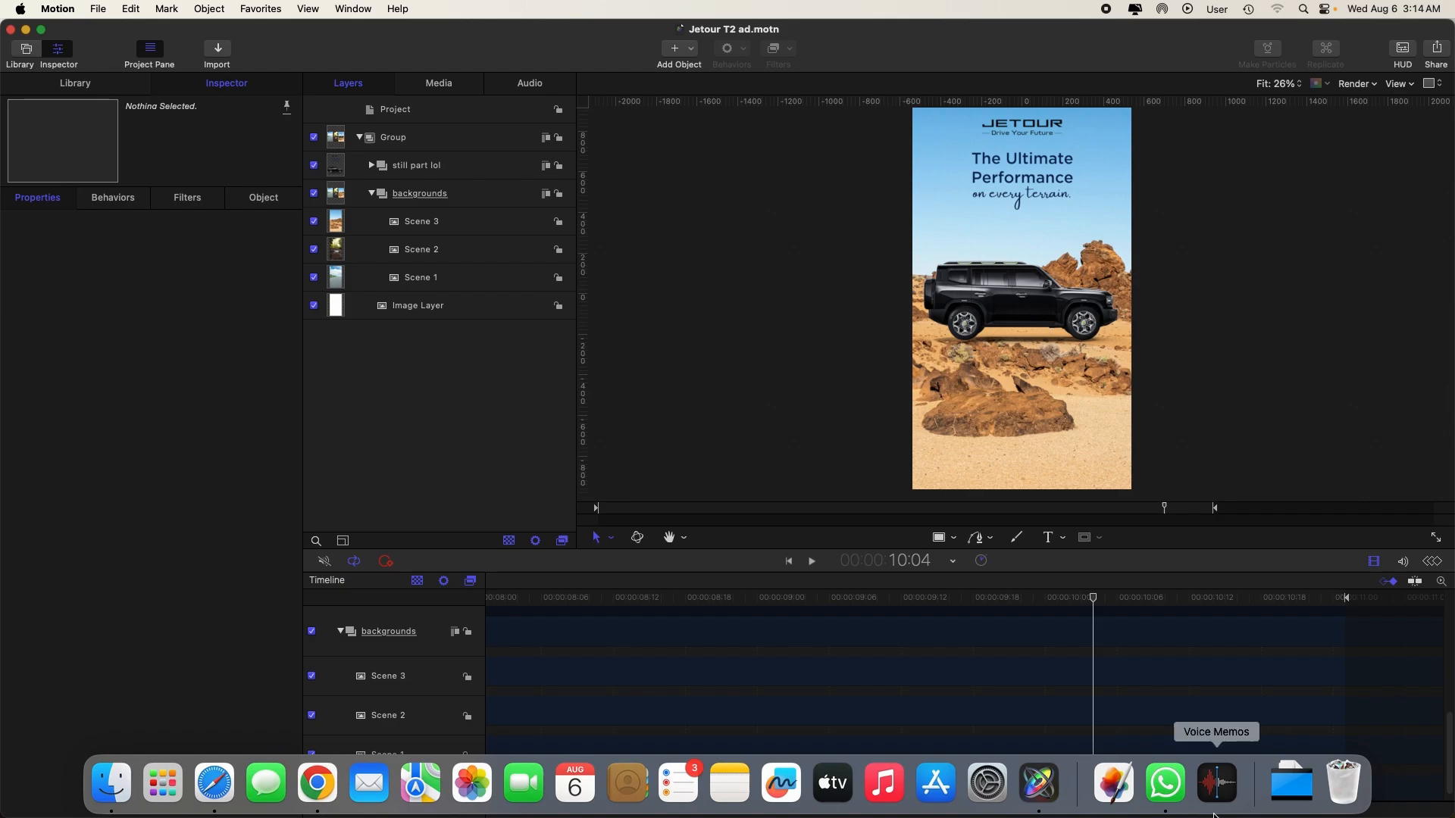
click(1111, 798)
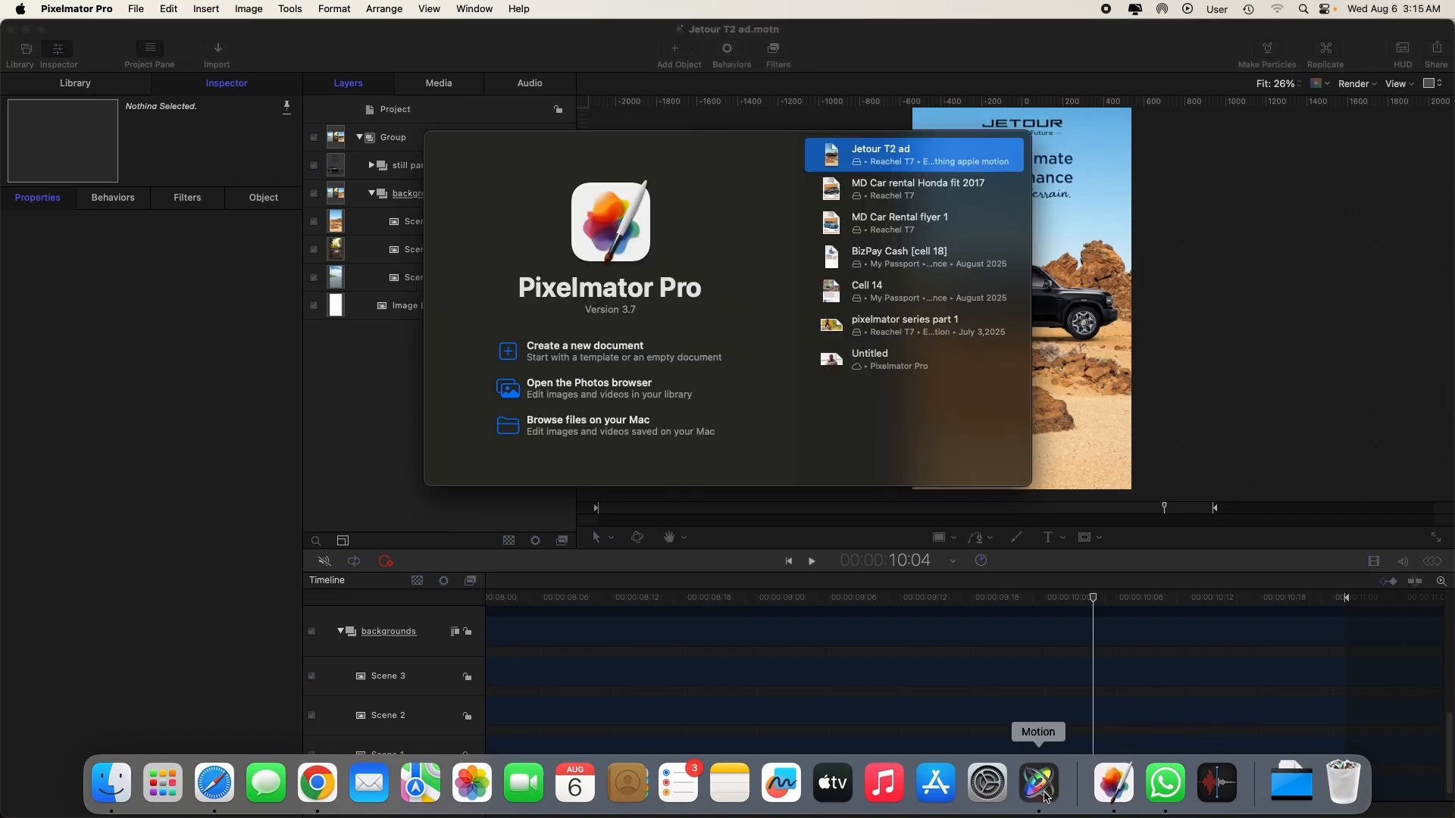
click(1045, 796)
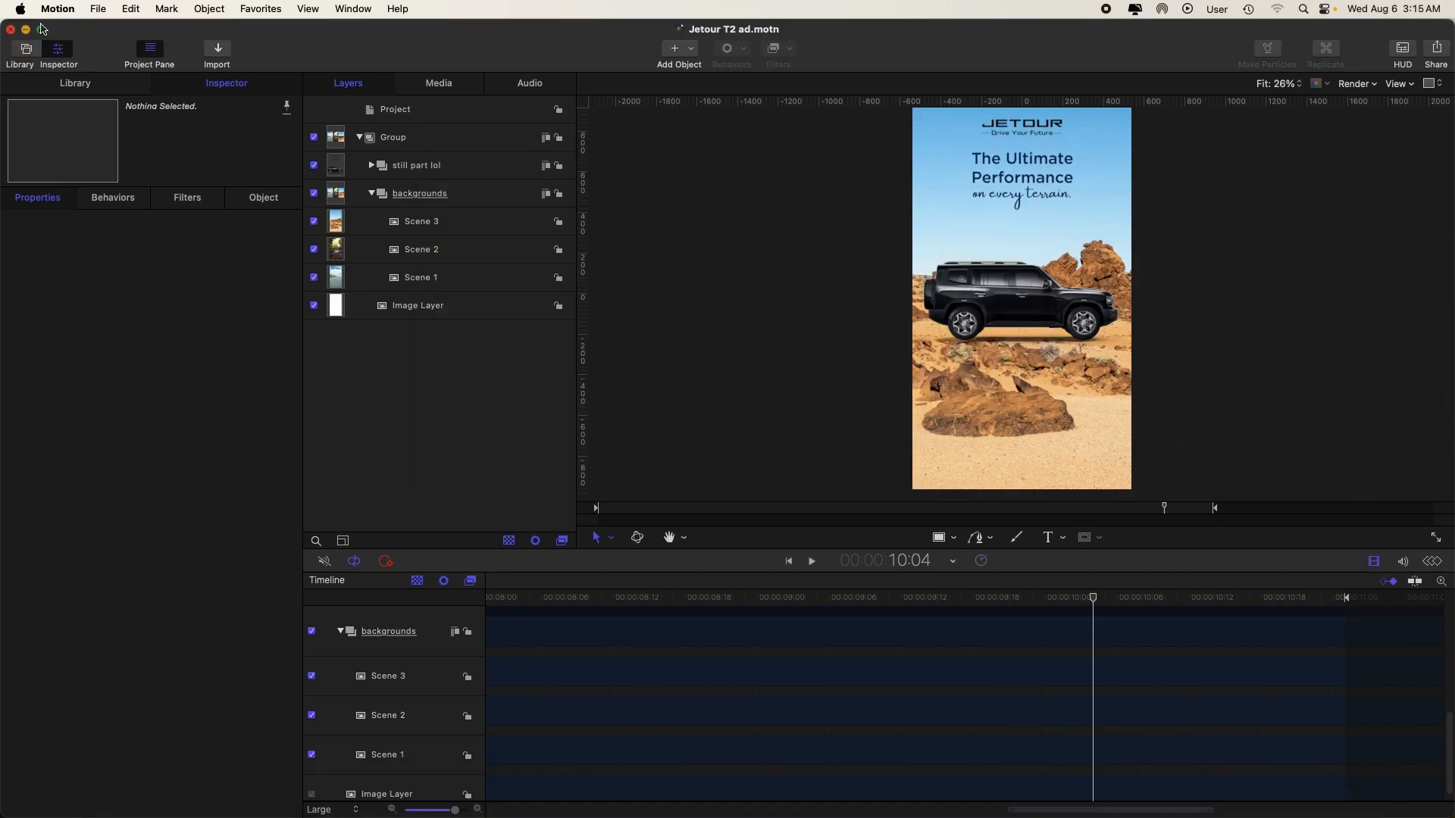
click(57, 9)
click(79, 250)
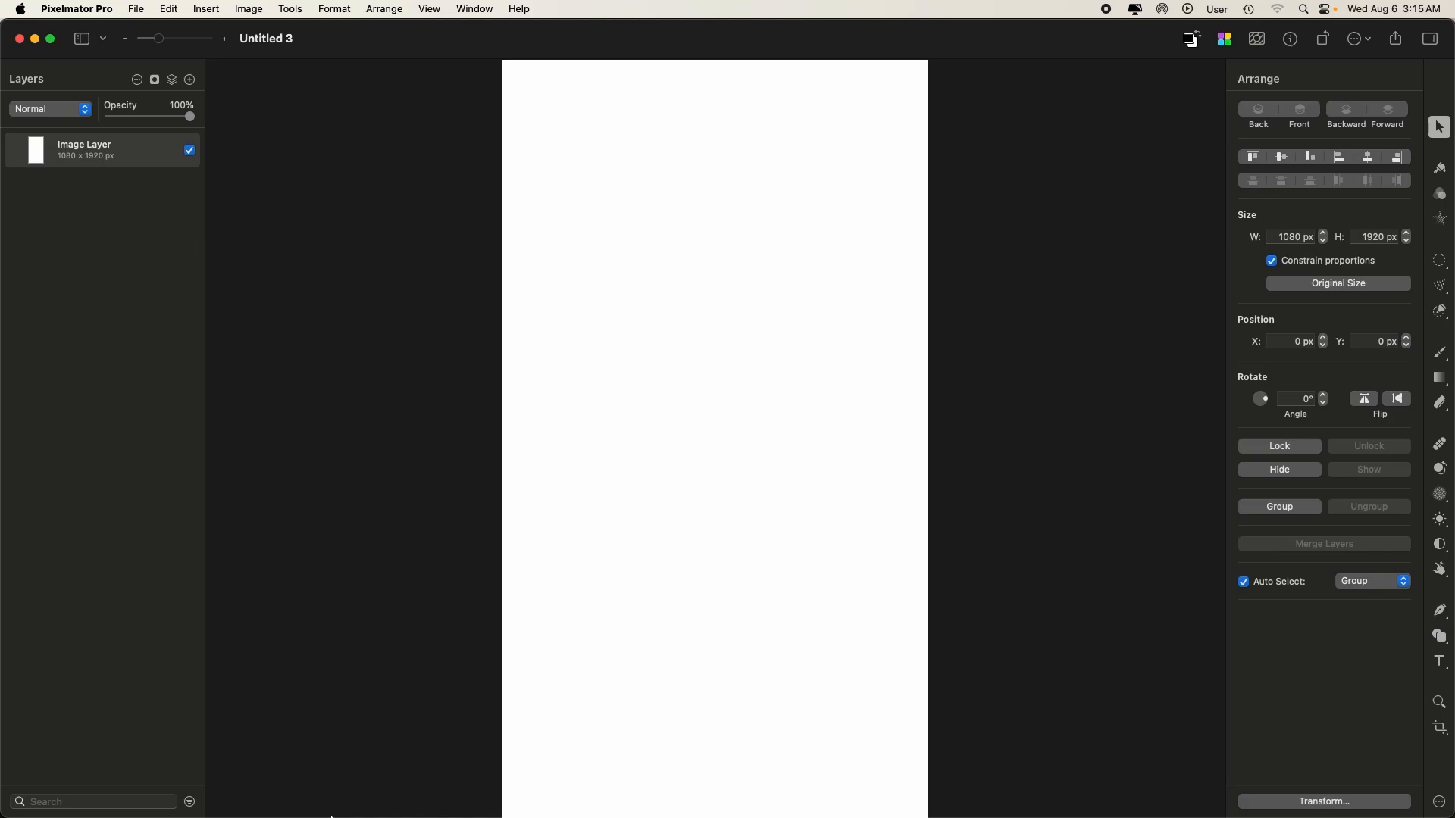
- Copy Jetour T2 ad.png from the Everything apple motion folder in Finder and paste it into the blank document
click(107, 785)
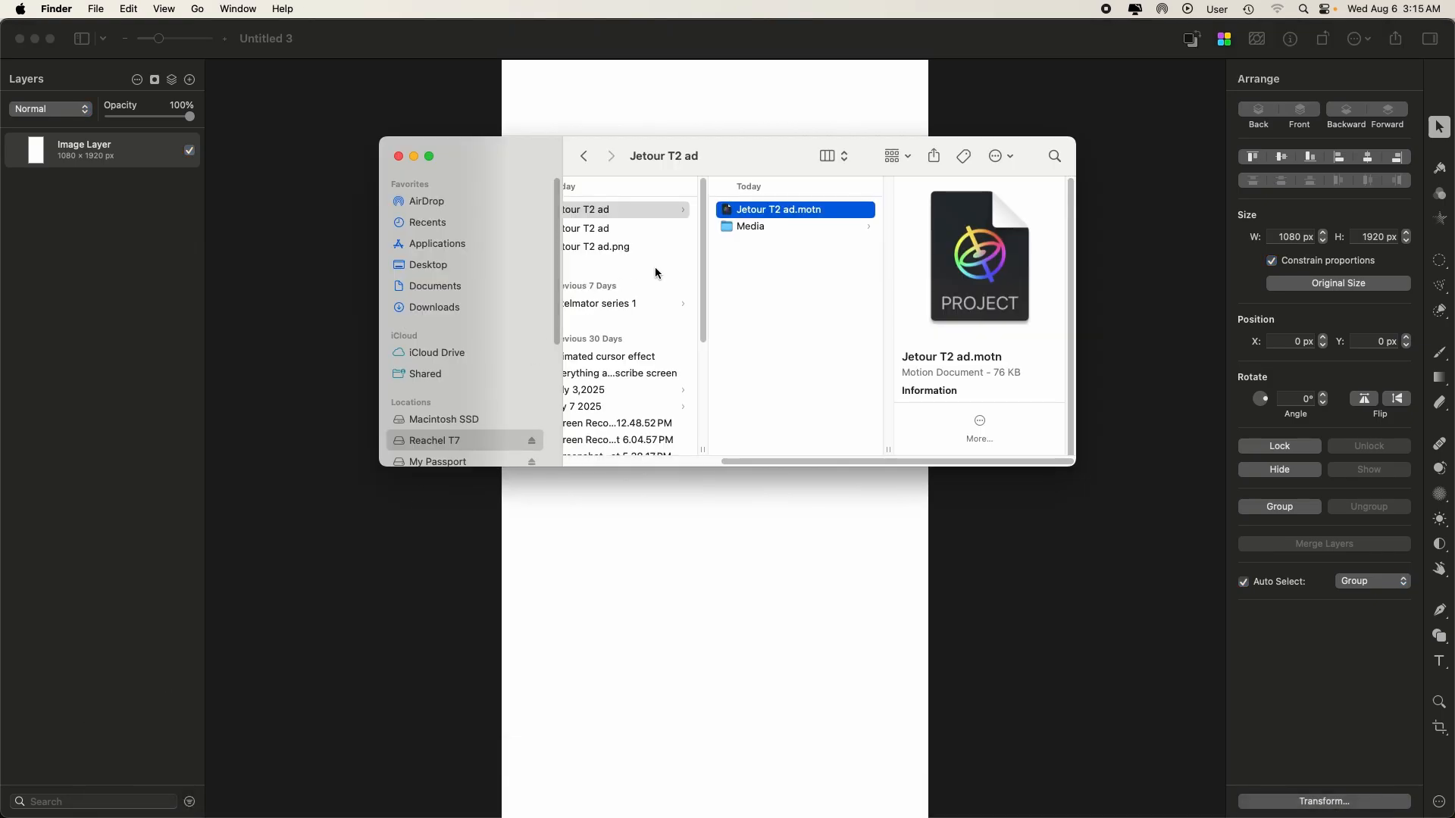
scroll(657, 270, left, 3)
click(769, 233)
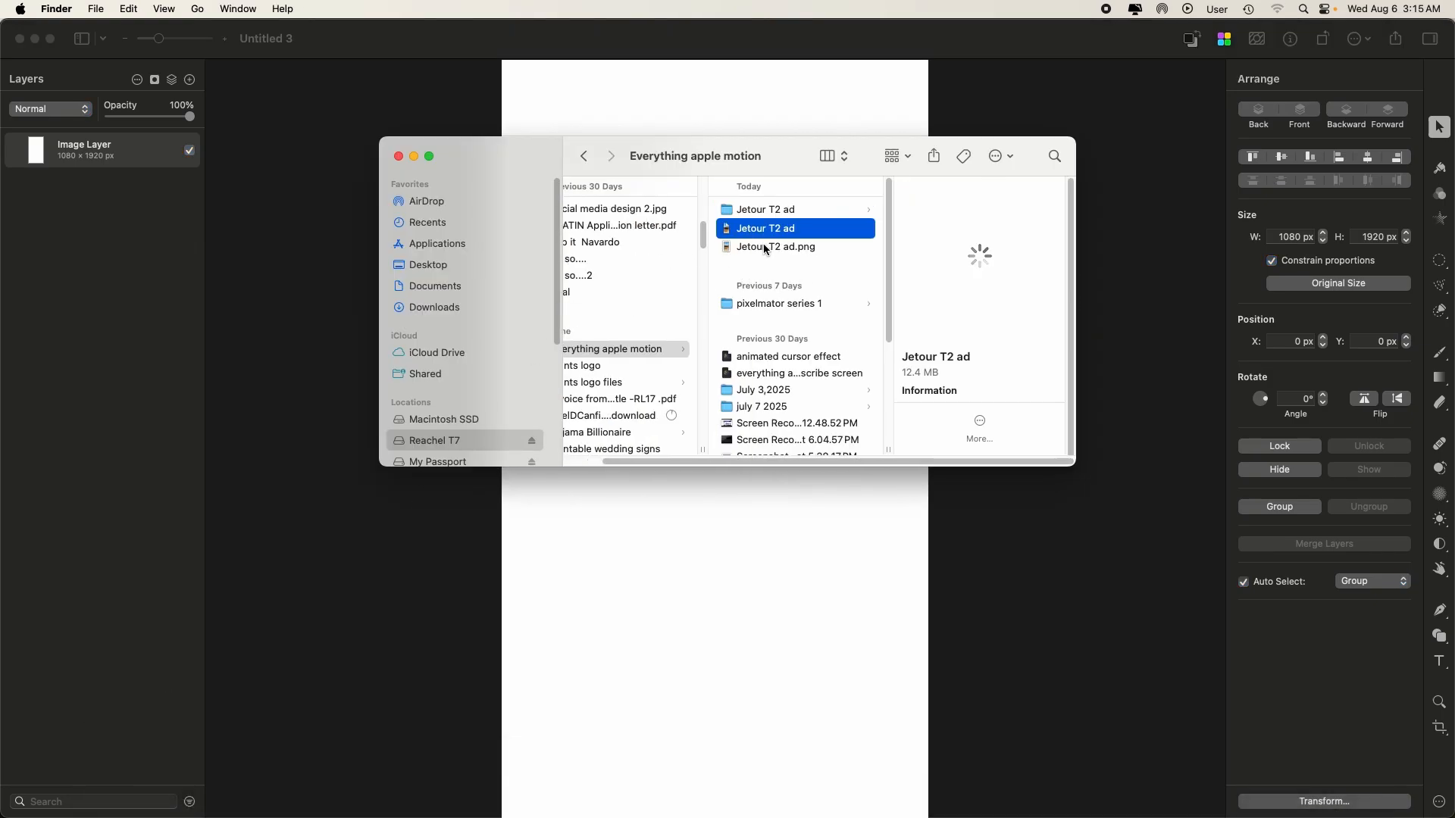
click(765, 247)
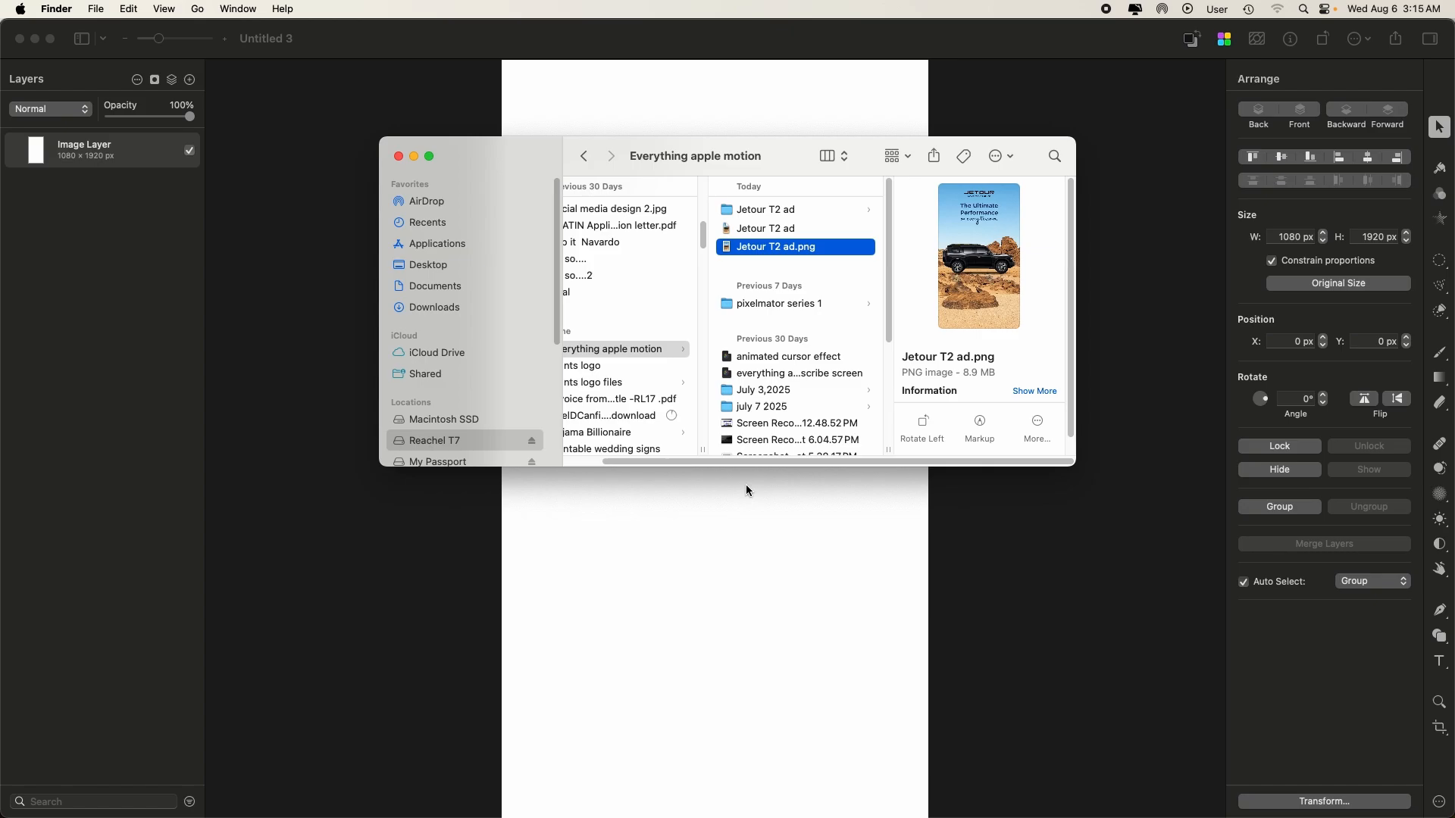
click(730, 533)
key(super+v)
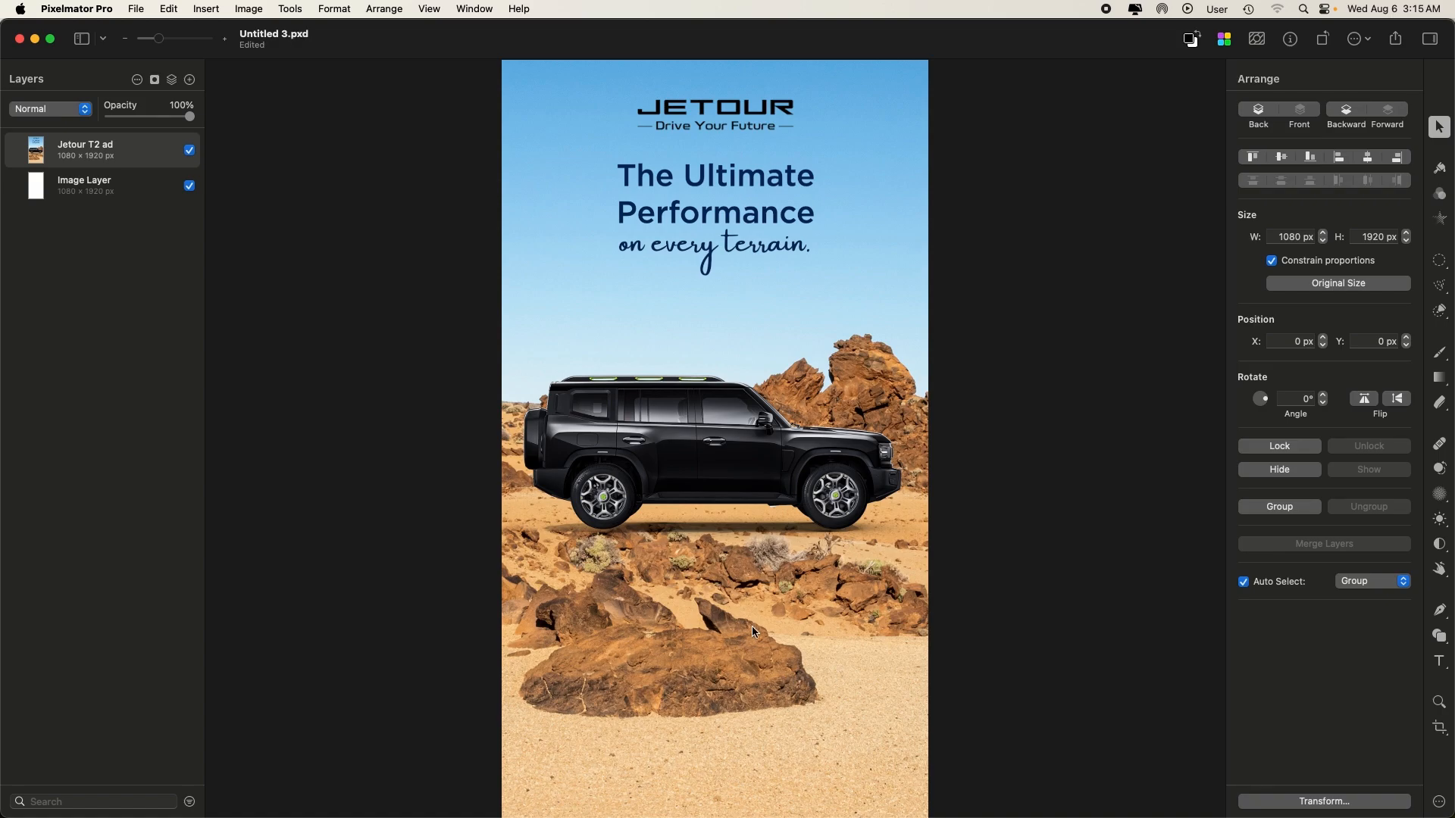
- Switch to Safari, open the home page of the Jetour website and find the promotional offers banner
click(214, 784)
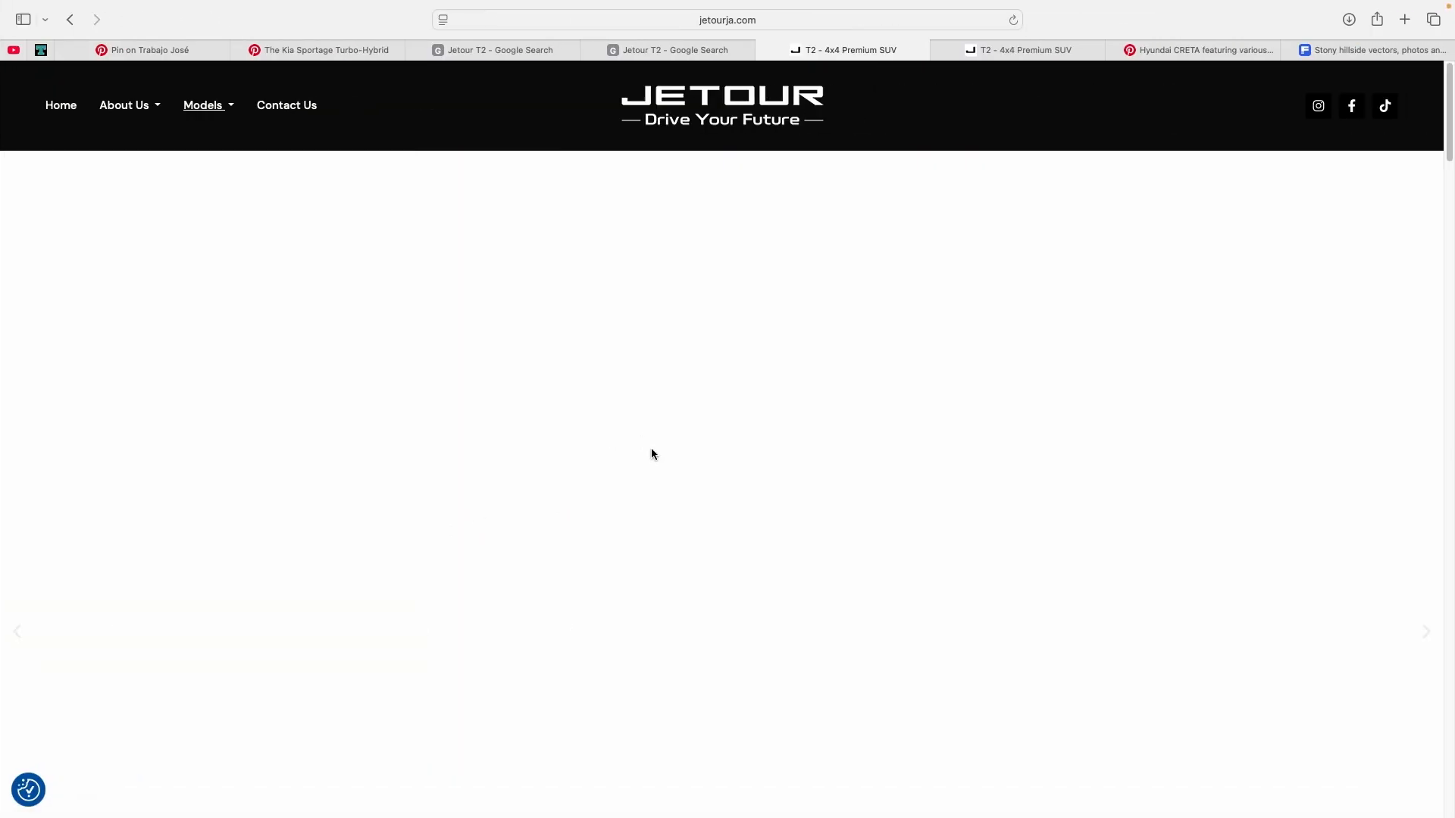
scroll(910, 212, down, 20)
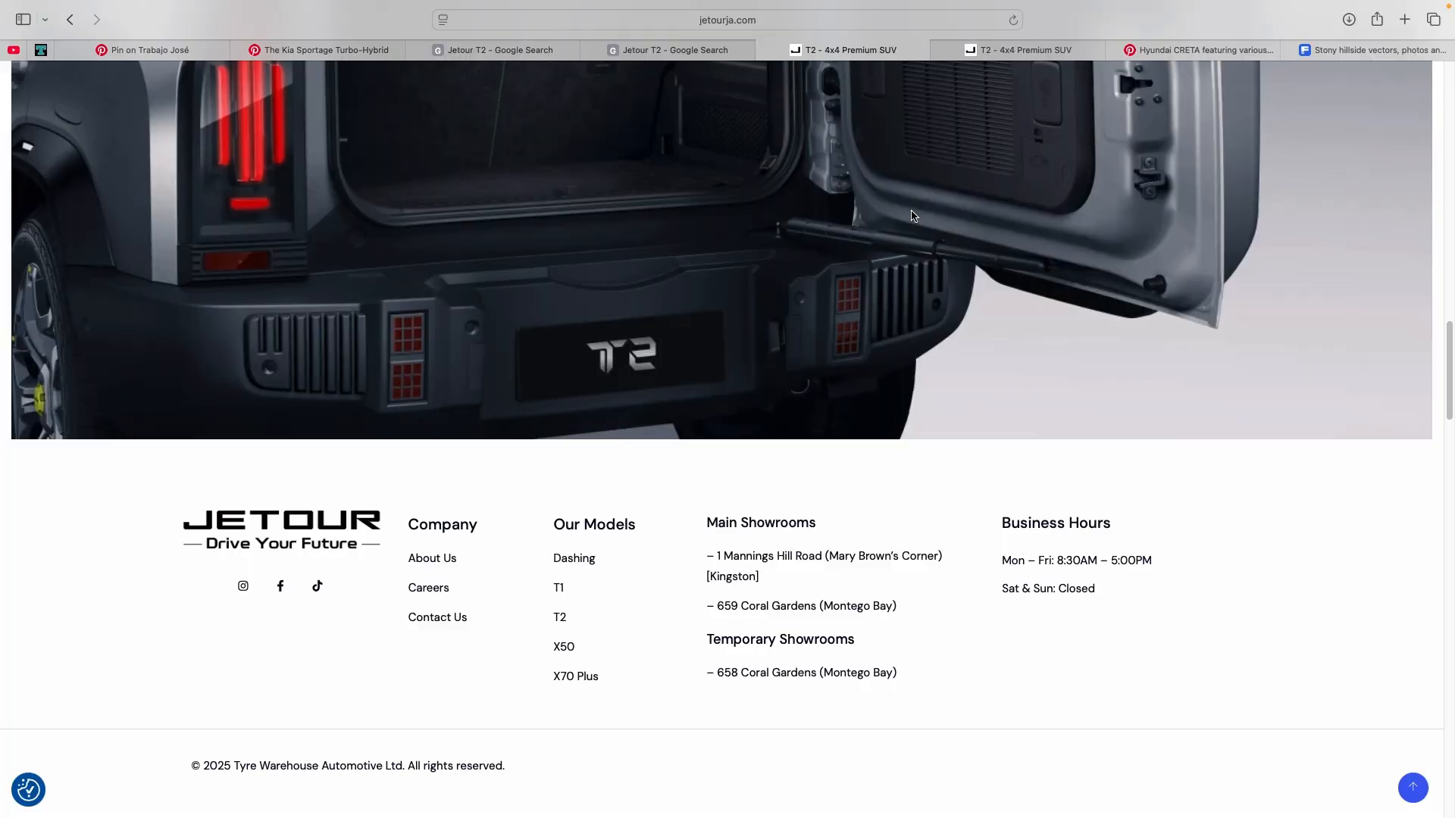
scroll(913, 220, up, 20)
click(60, 106)
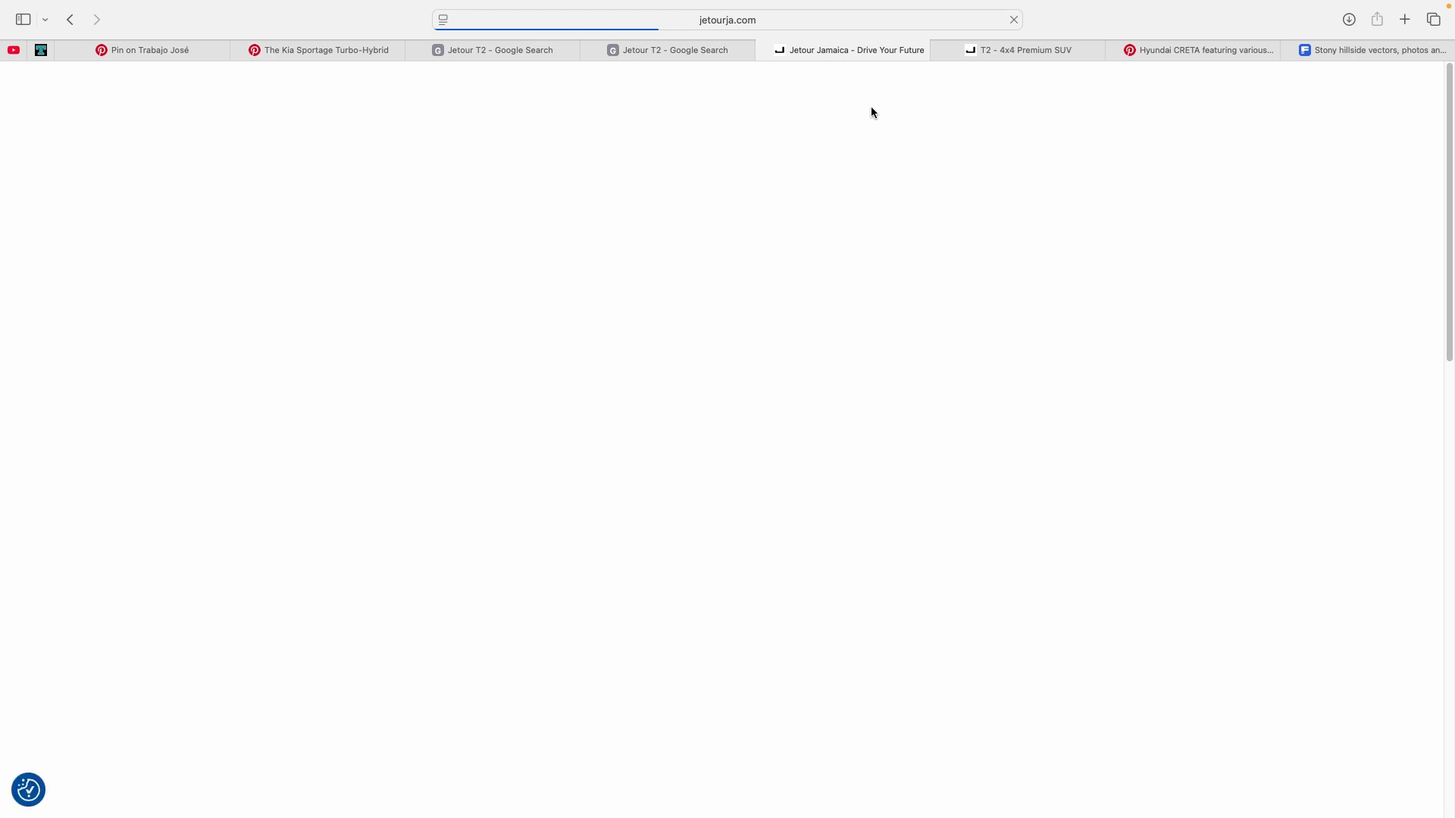
scroll(823, 173, down, 2)
scroll(823, 173, down, 3)
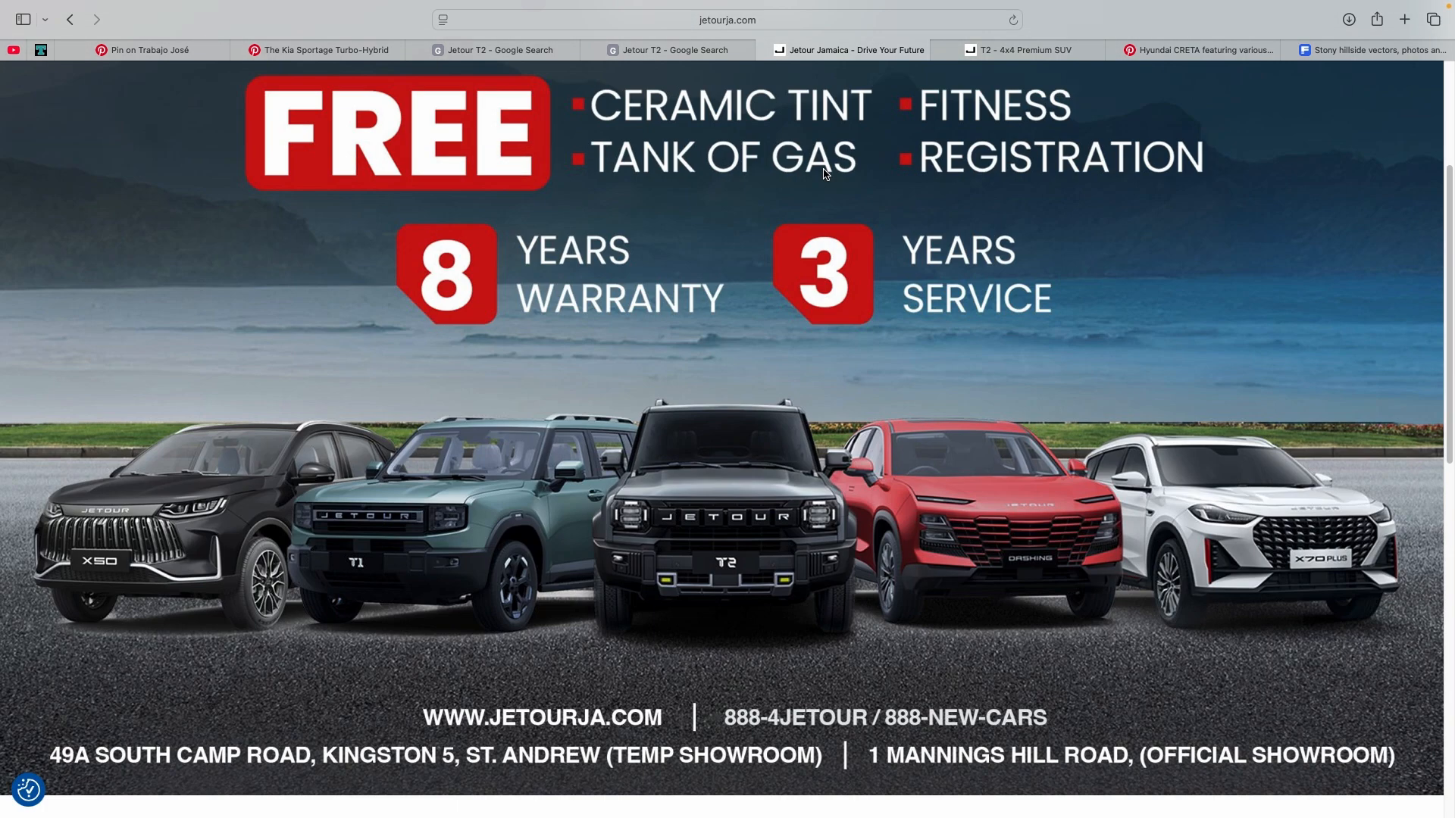
scroll(823, 173, up, 3)
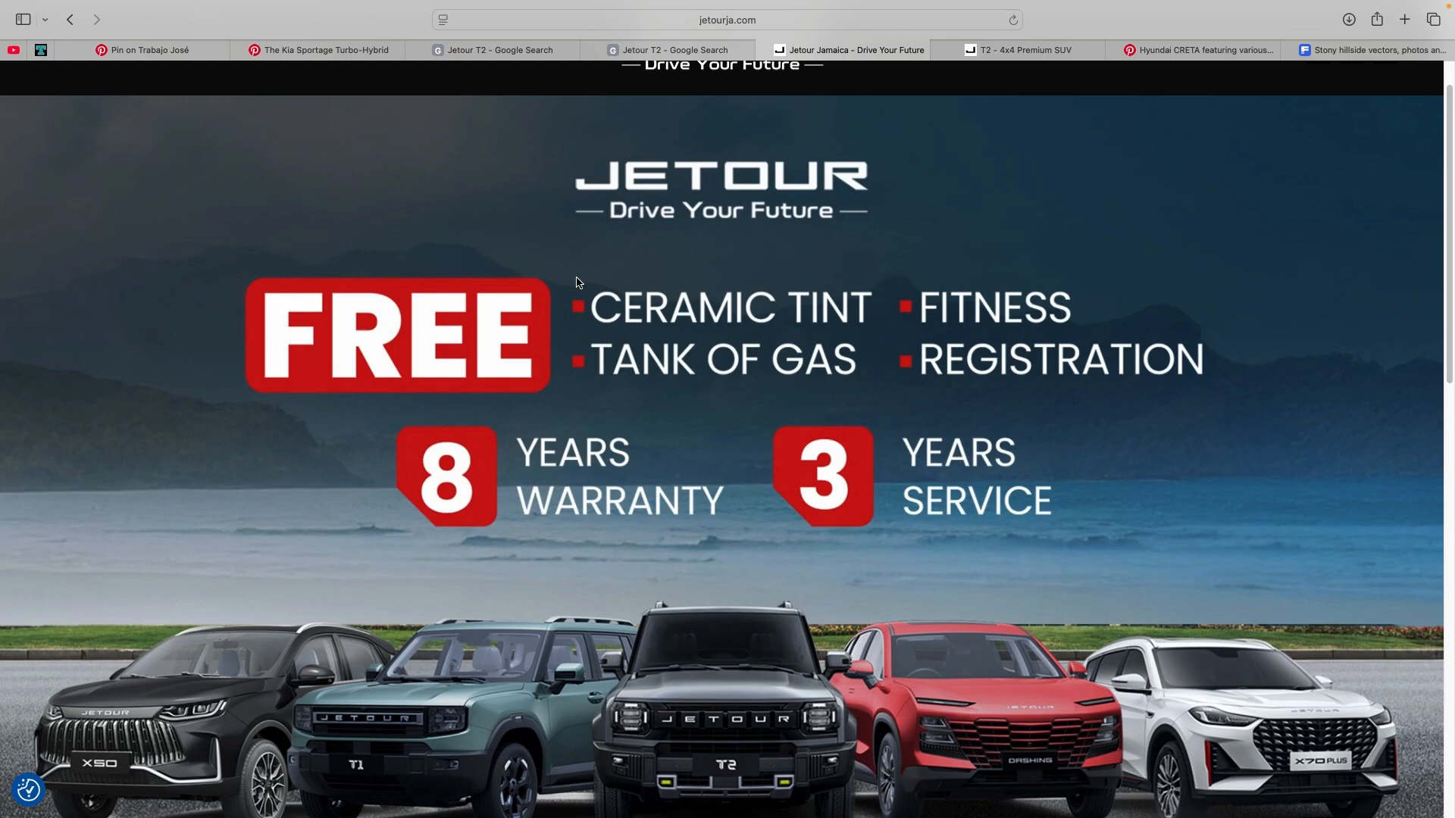
- Copy the image of the promotional offers banner from the home page
right_click(828, 294)
click(985, 263)
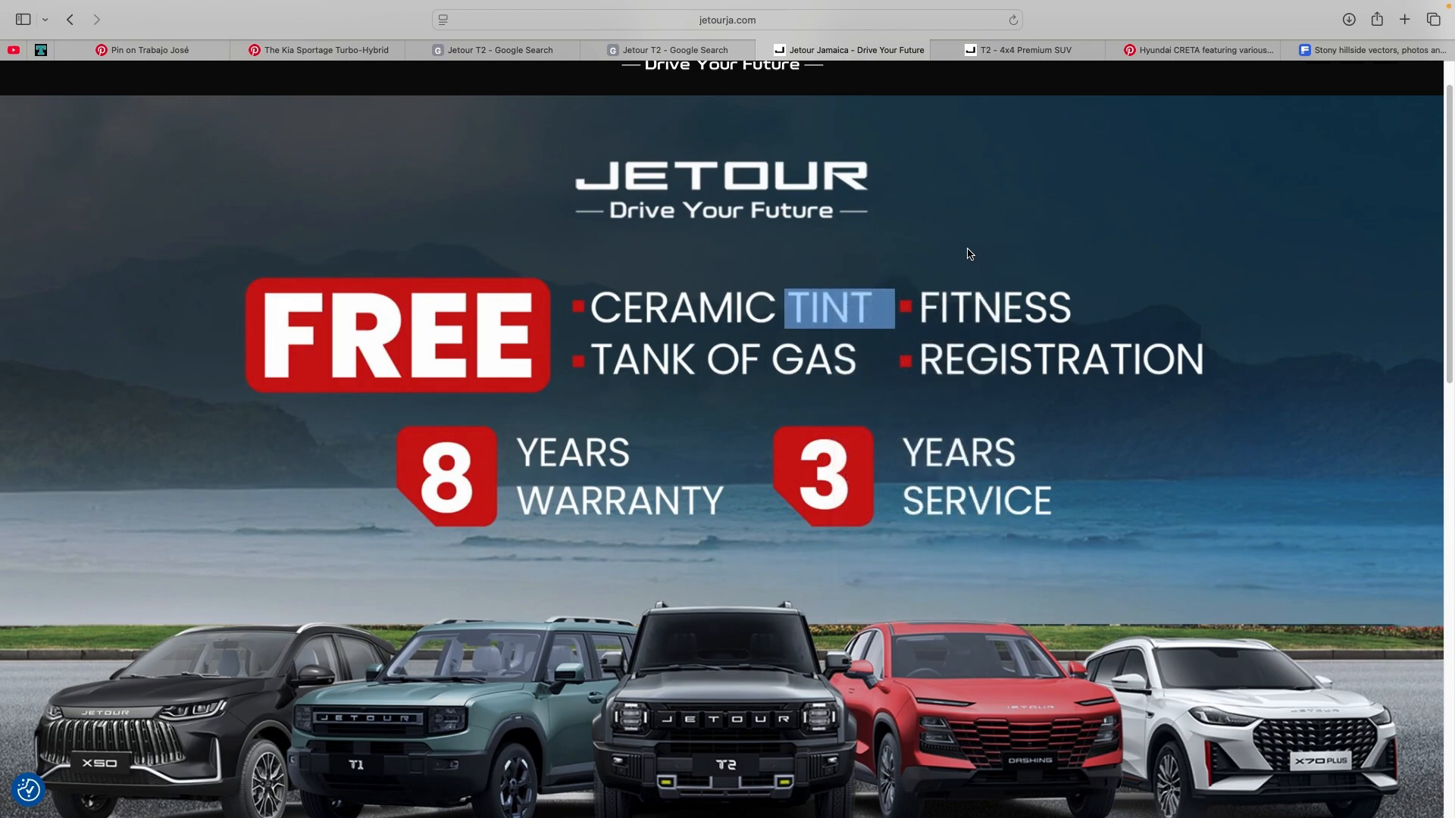
click(968, 250)
right_click(968, 250)
click(1008, 372)
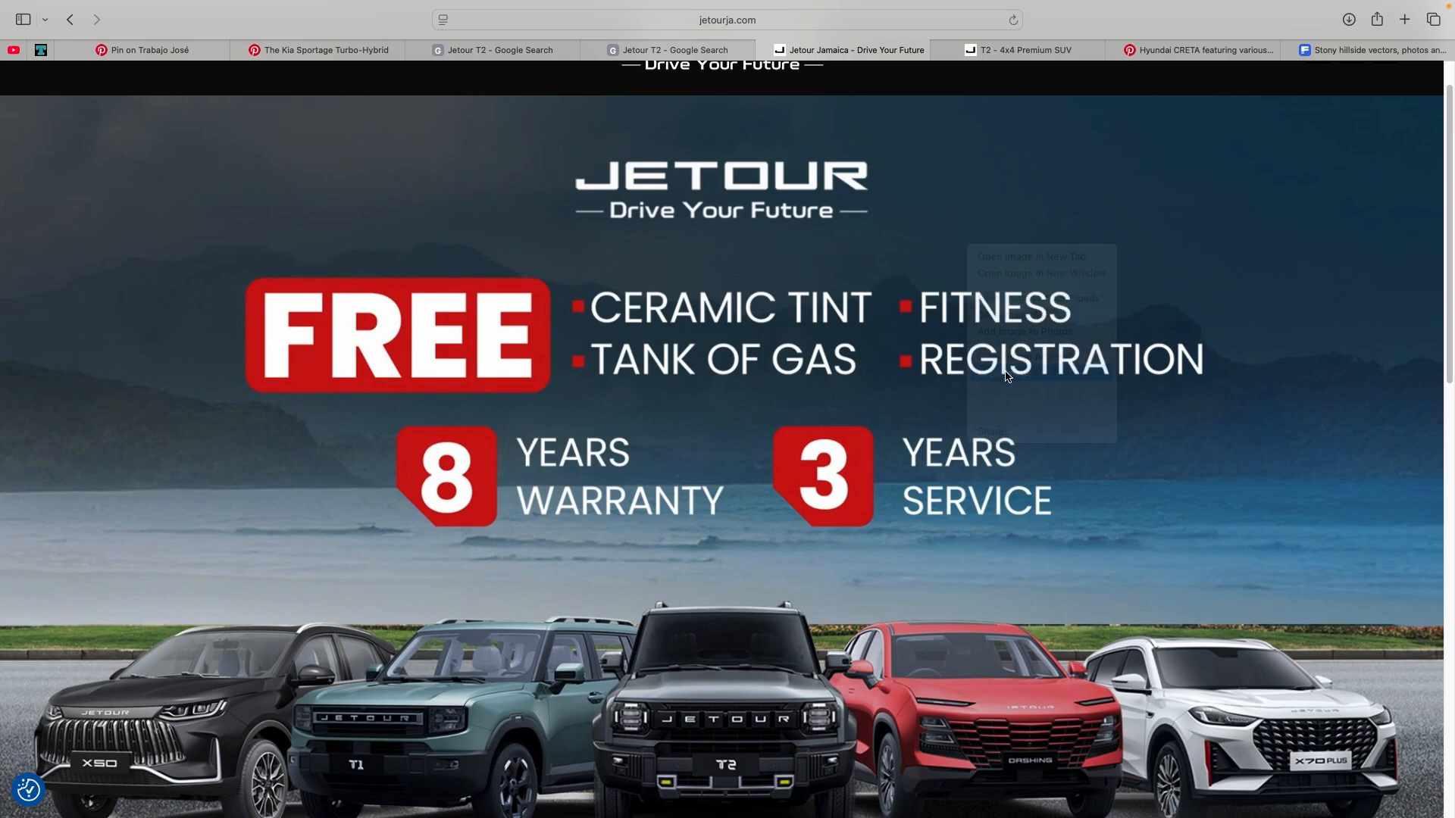
- Switch back to Pixelmator Pro and paste the copied banner as a layer above the Jetour T2 ad image
mouse_move(1163, 803)
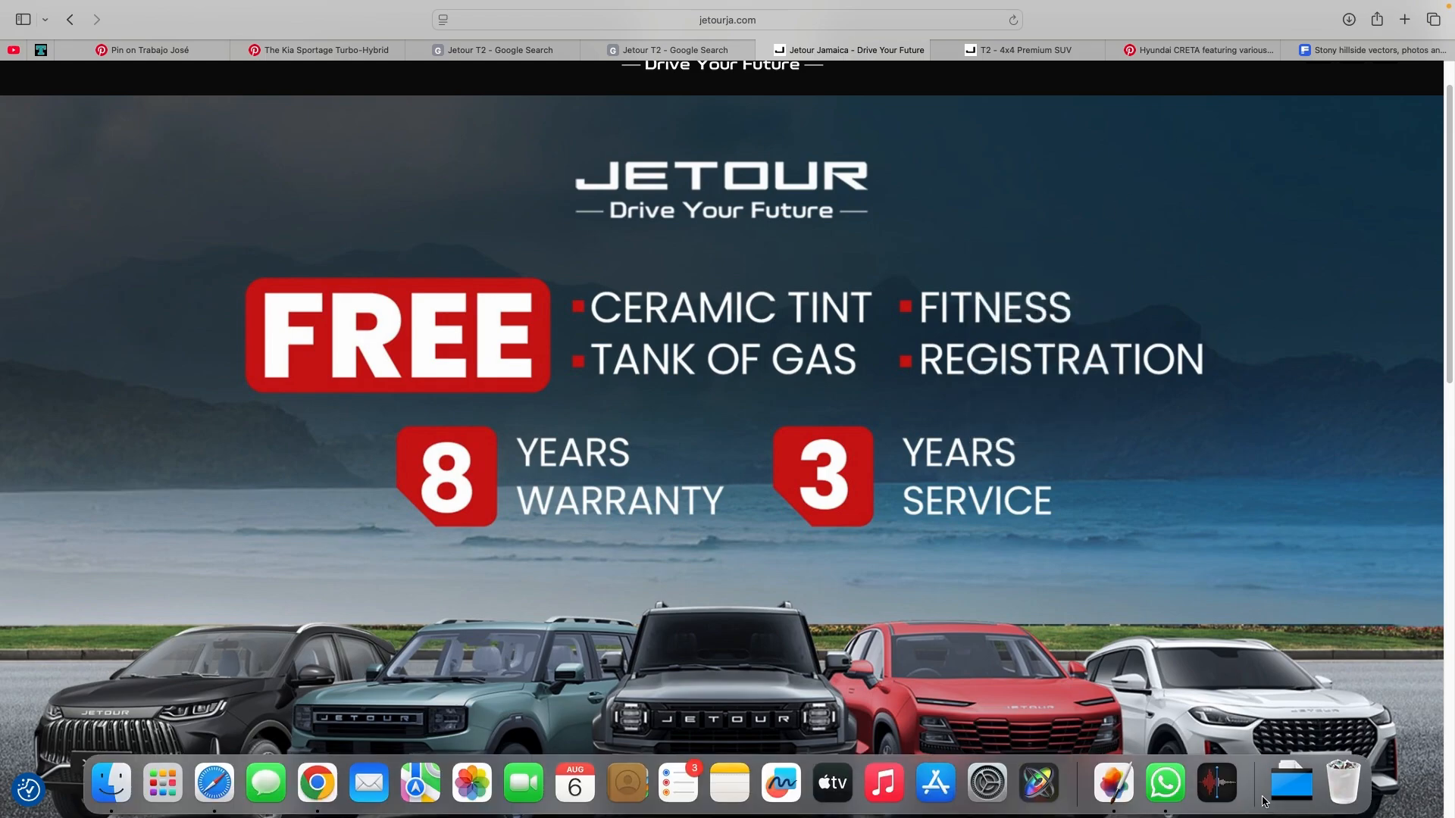
click(1098, 800)
key(super+v)
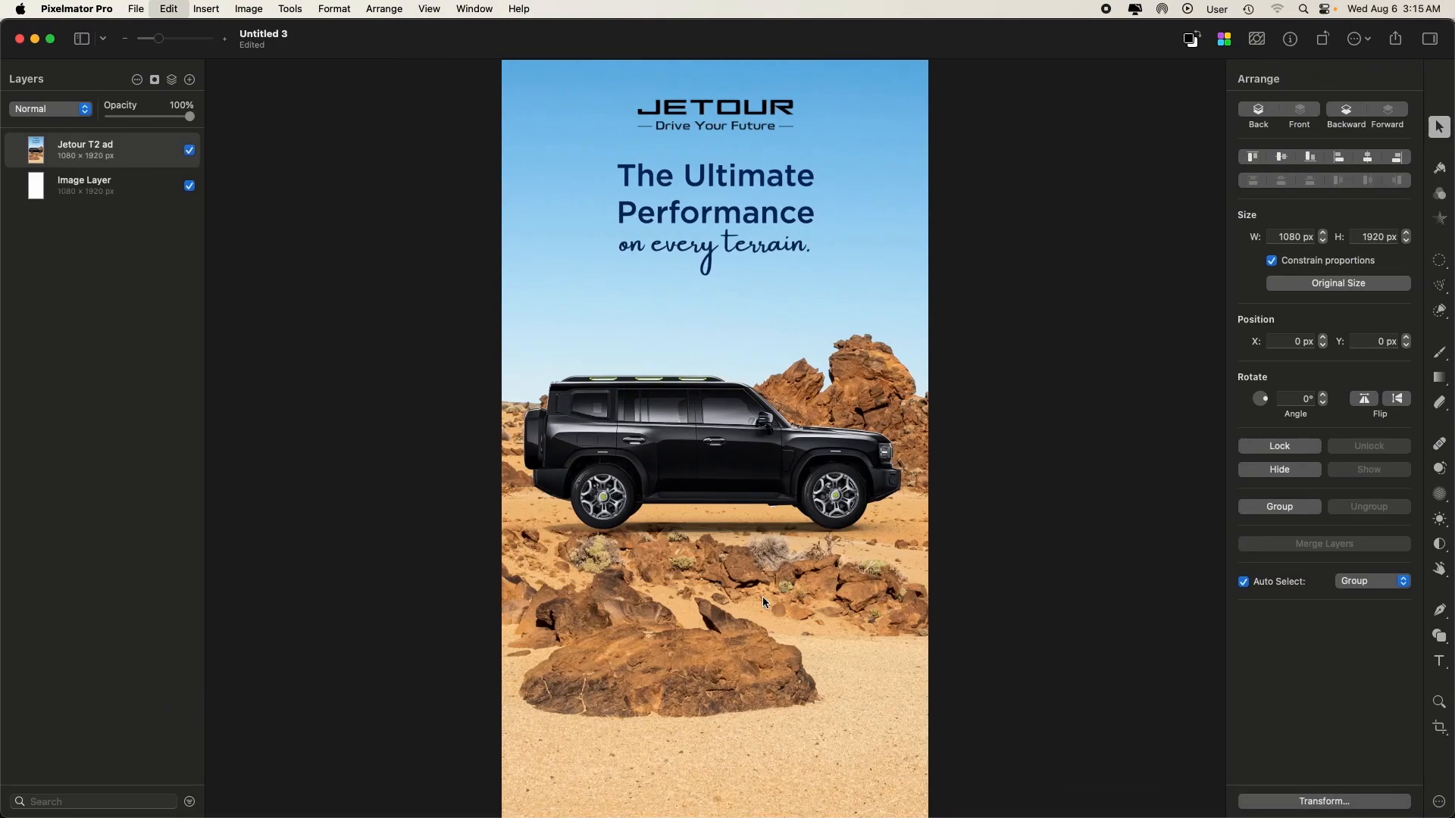
drag(1122, 694, 877, 579)
click(639, 653)
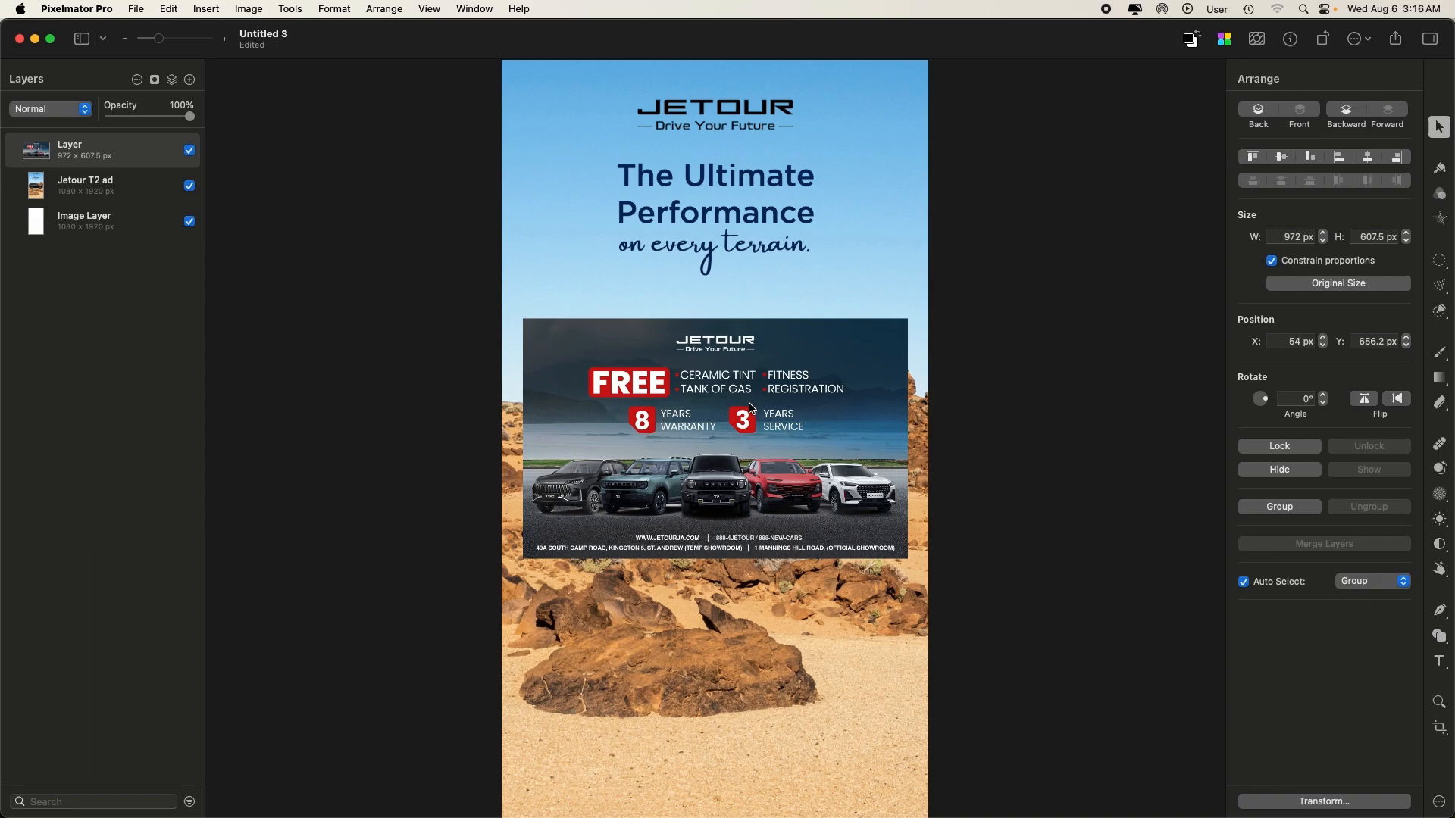
- Trace the red badge behind the banner's 8 with the Pen tool as a closed five-point path, about 65 × 67 px
scroll(643, 435, up, 5)
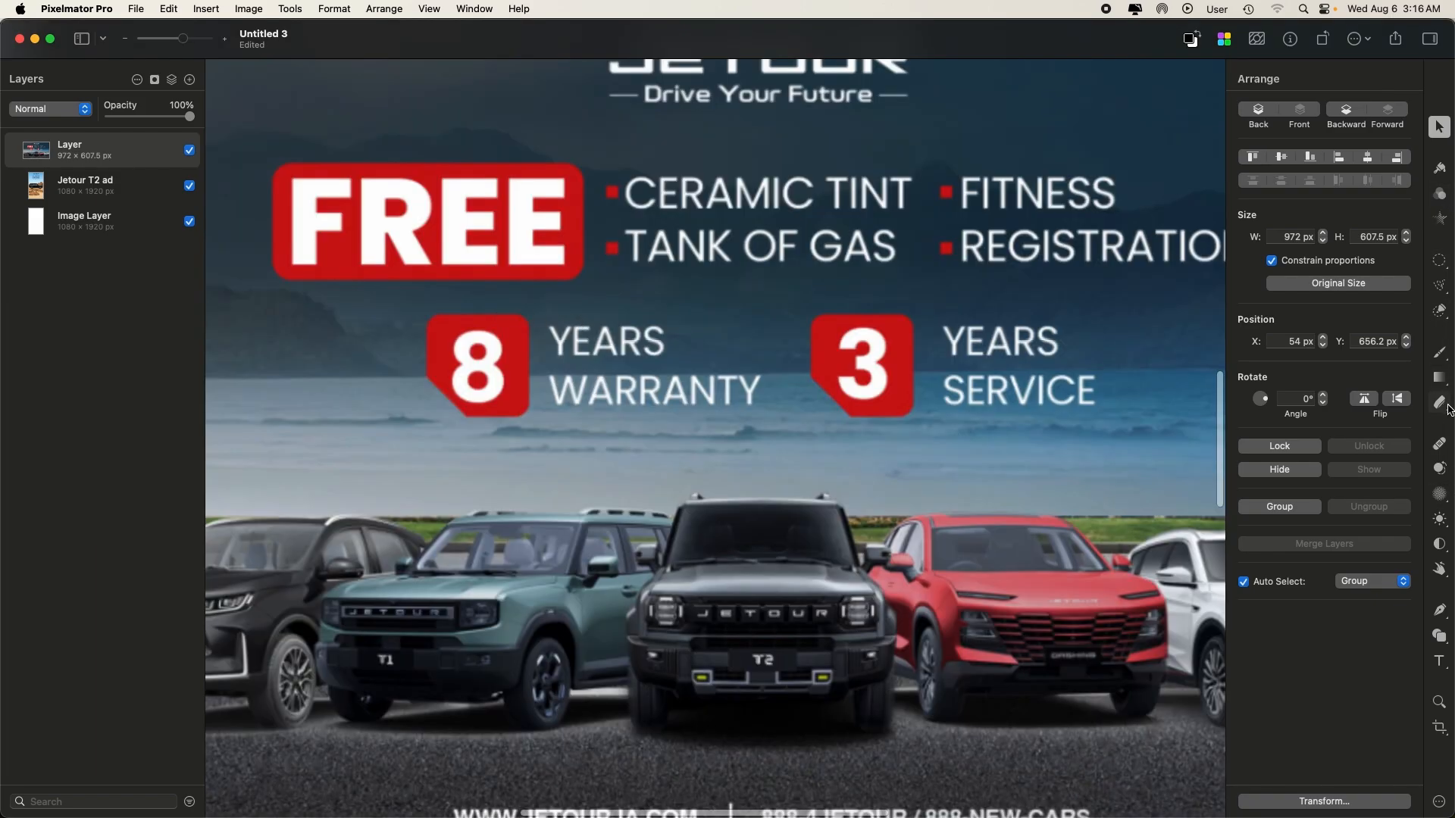
click(1440, 610)
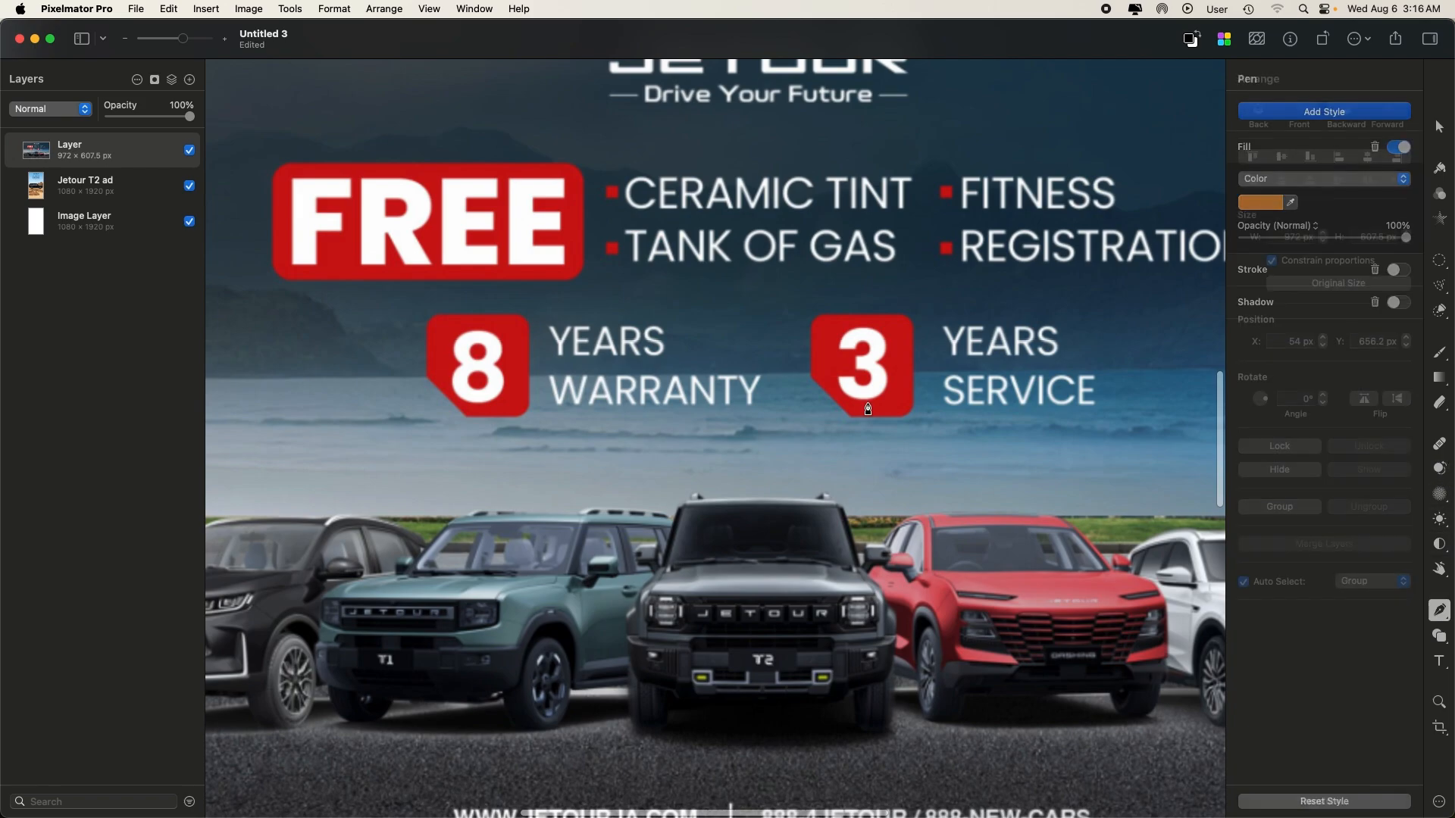
click(466, 417)
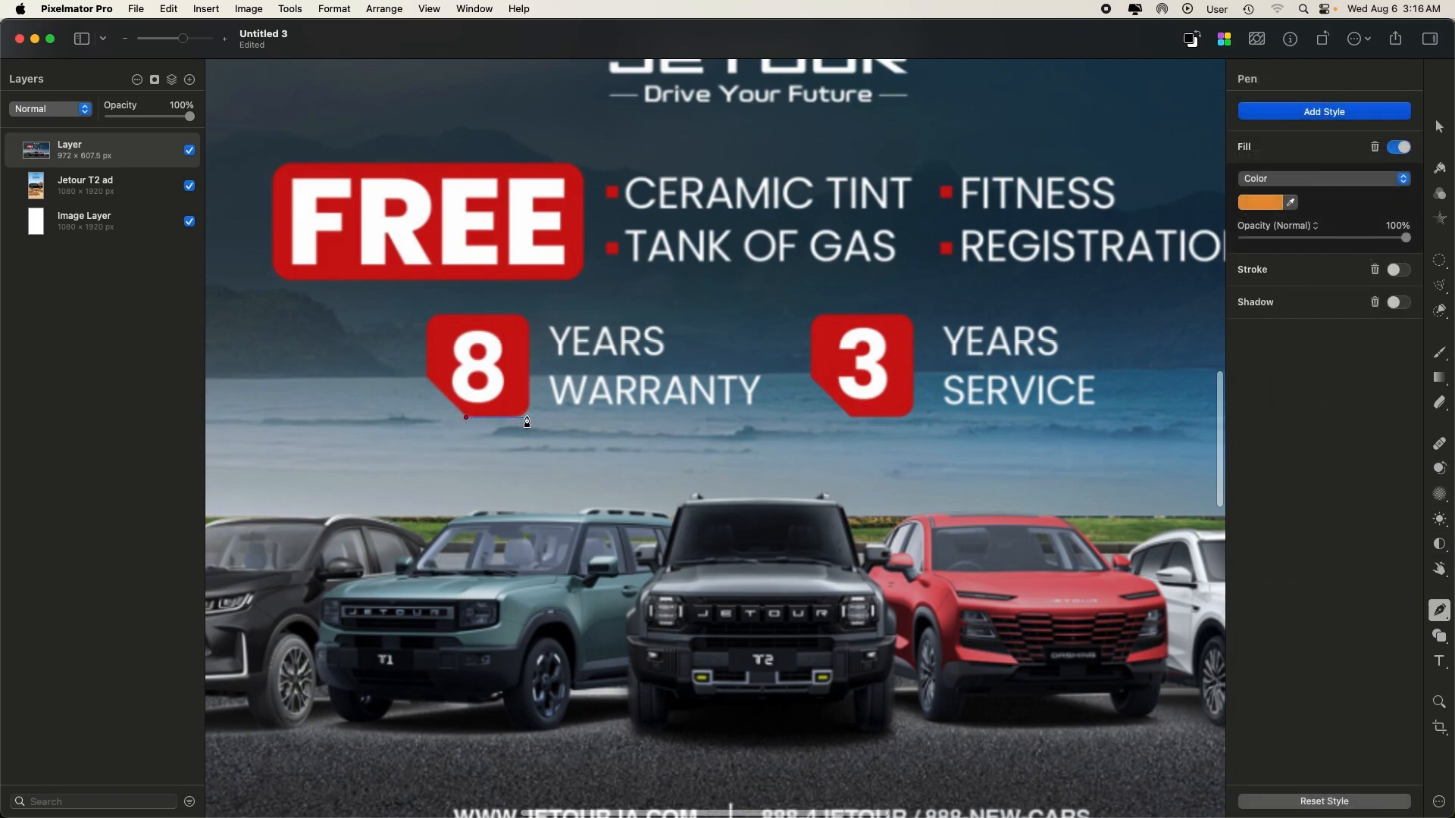
click(527, 417)
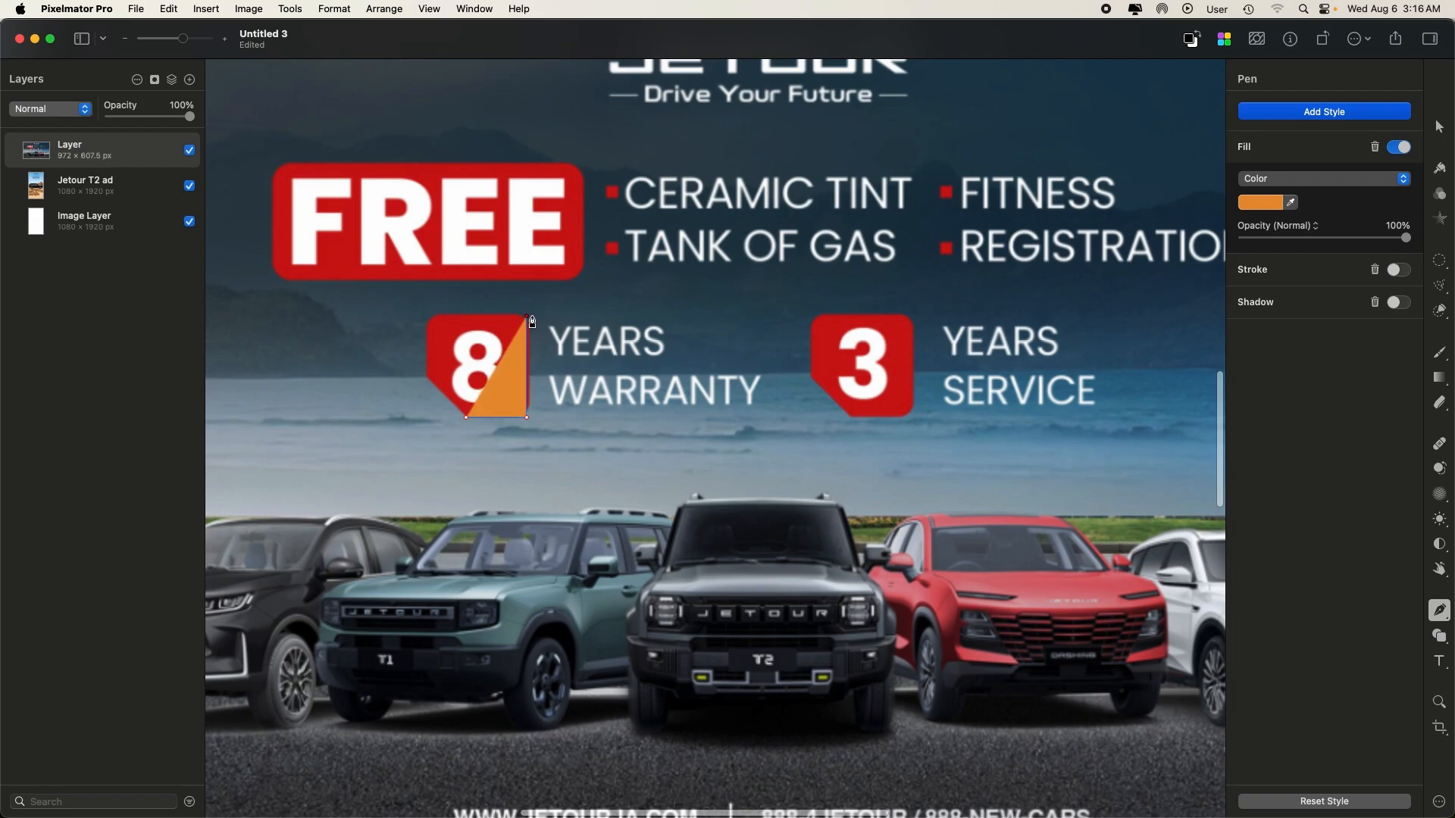
click(528, 316)
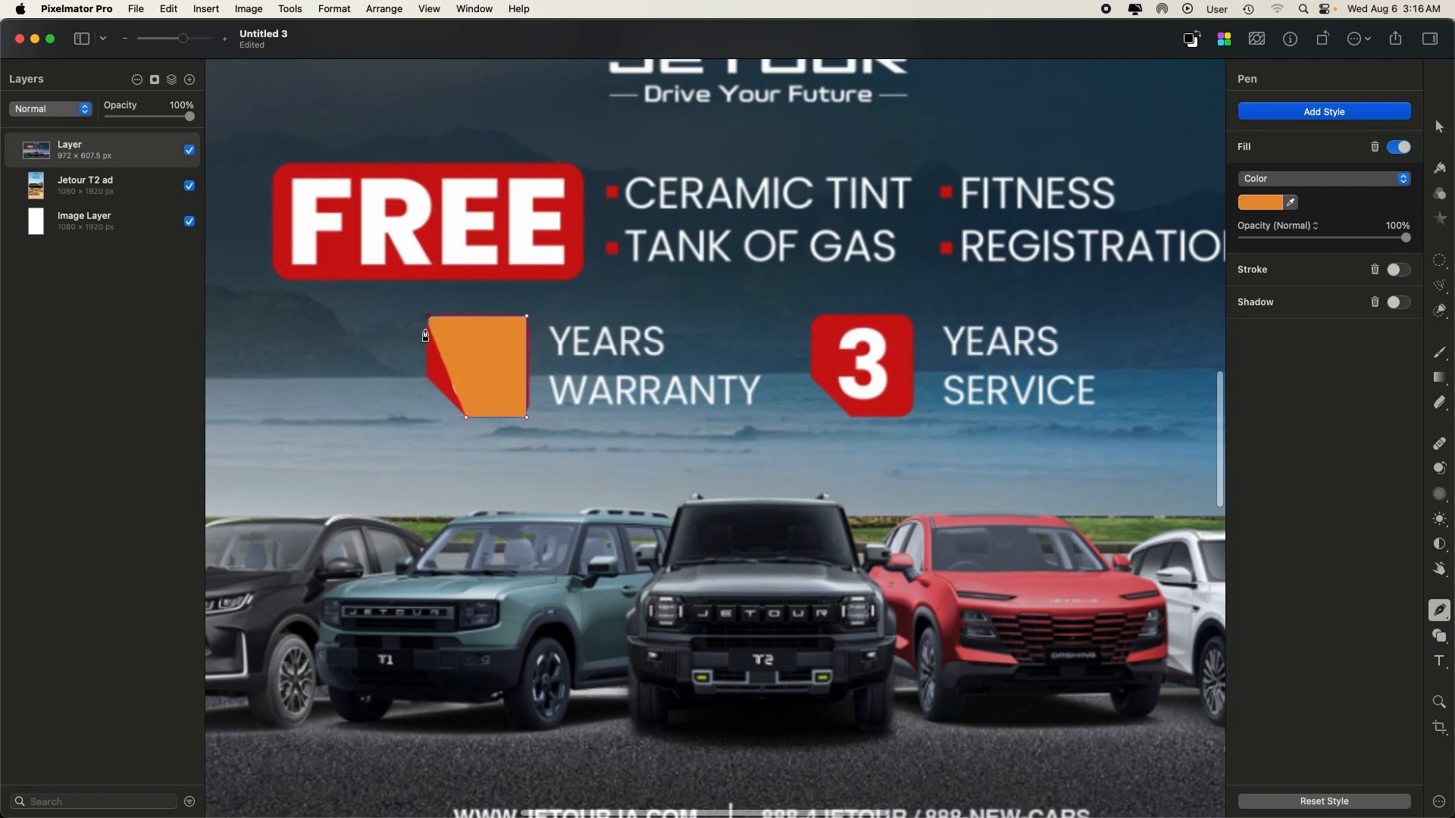
click(427, 378)
click(466, 419)
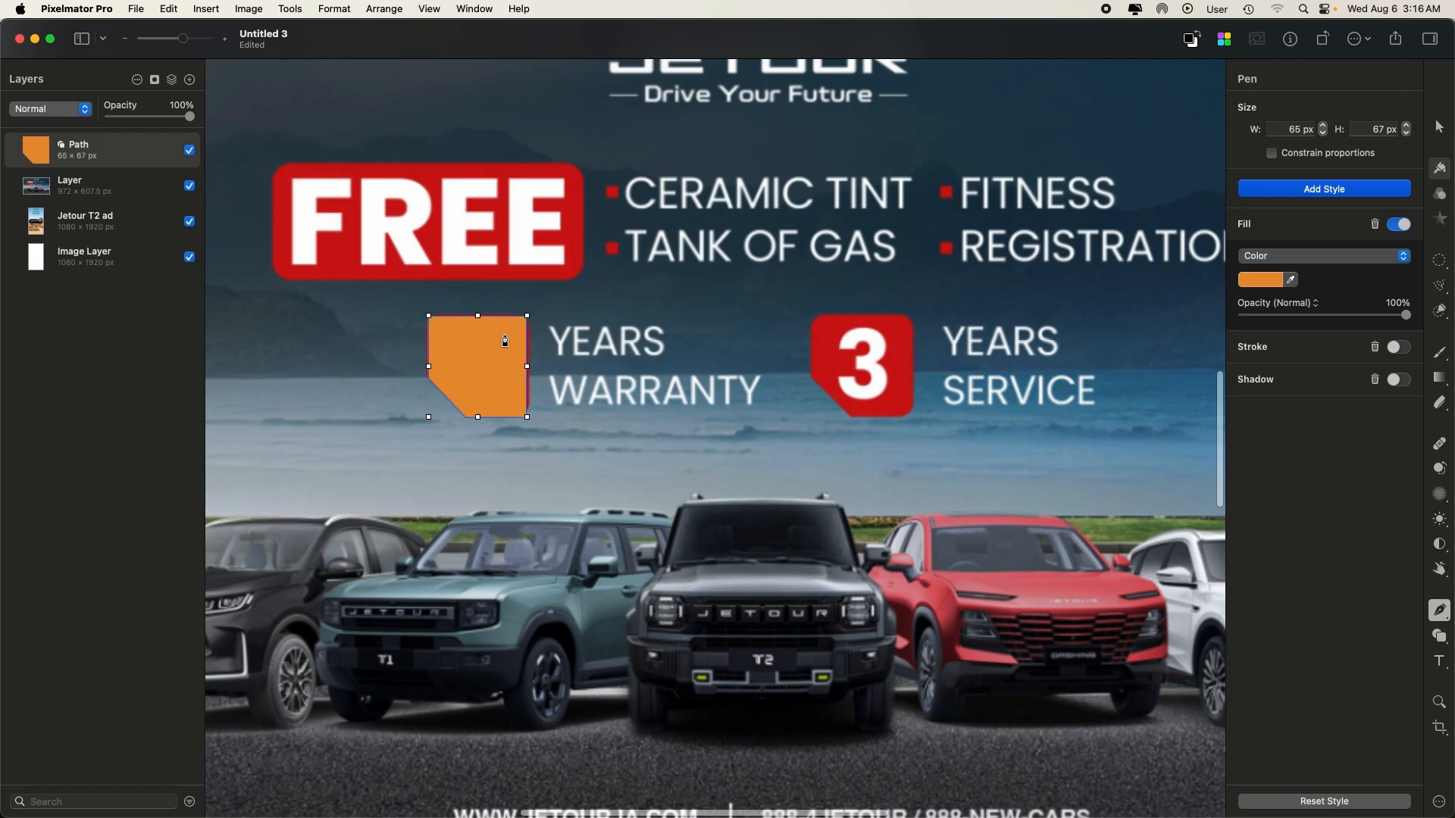
- Make the badge path editable and move its two right corners and upper-left corner out to the red badge's edges, about 67 × 69 px
key(super+plus)
key(super+plus)
scroll(507, 340, left, 10)
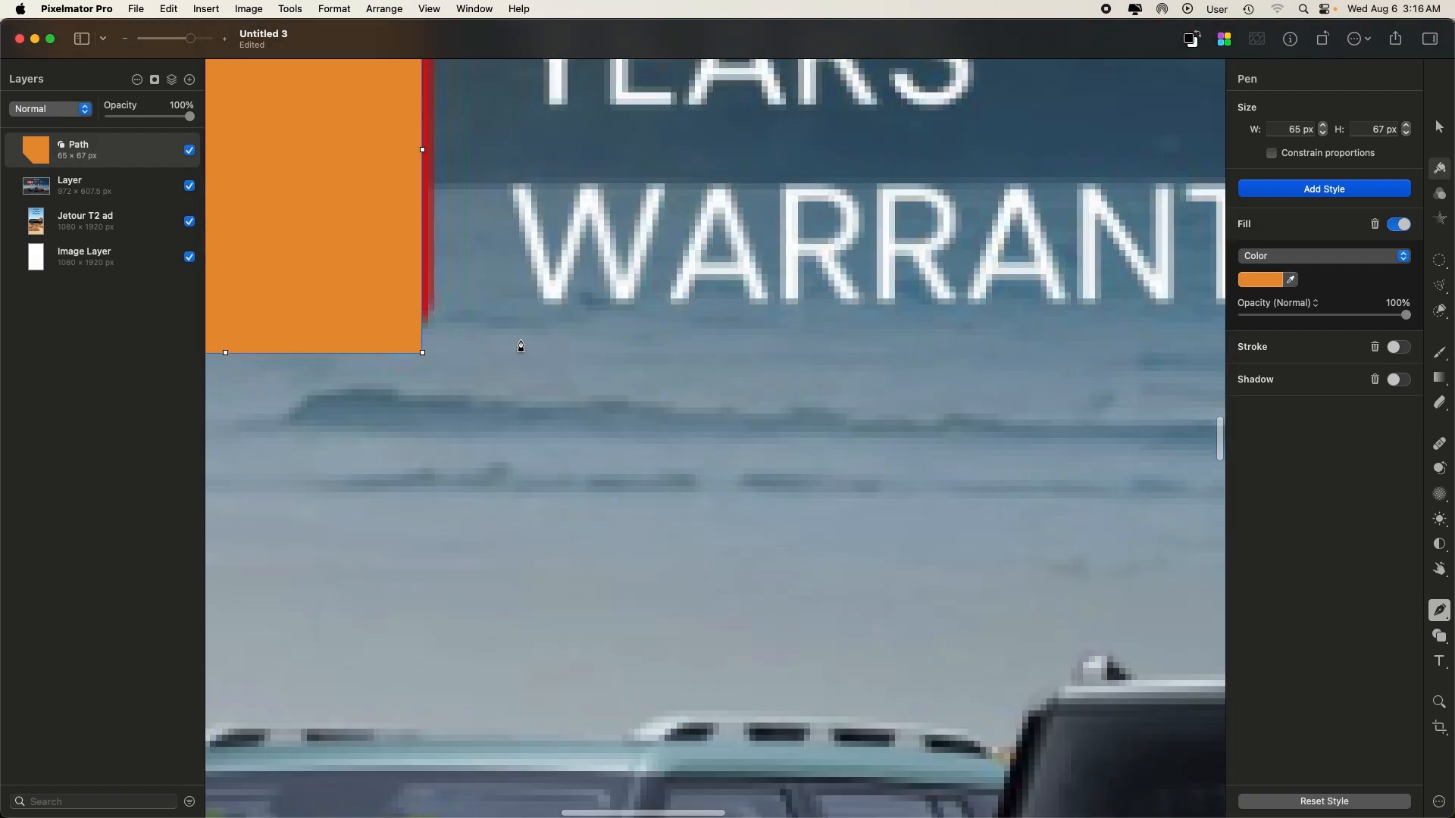
scroll(514, 351, up, 3)
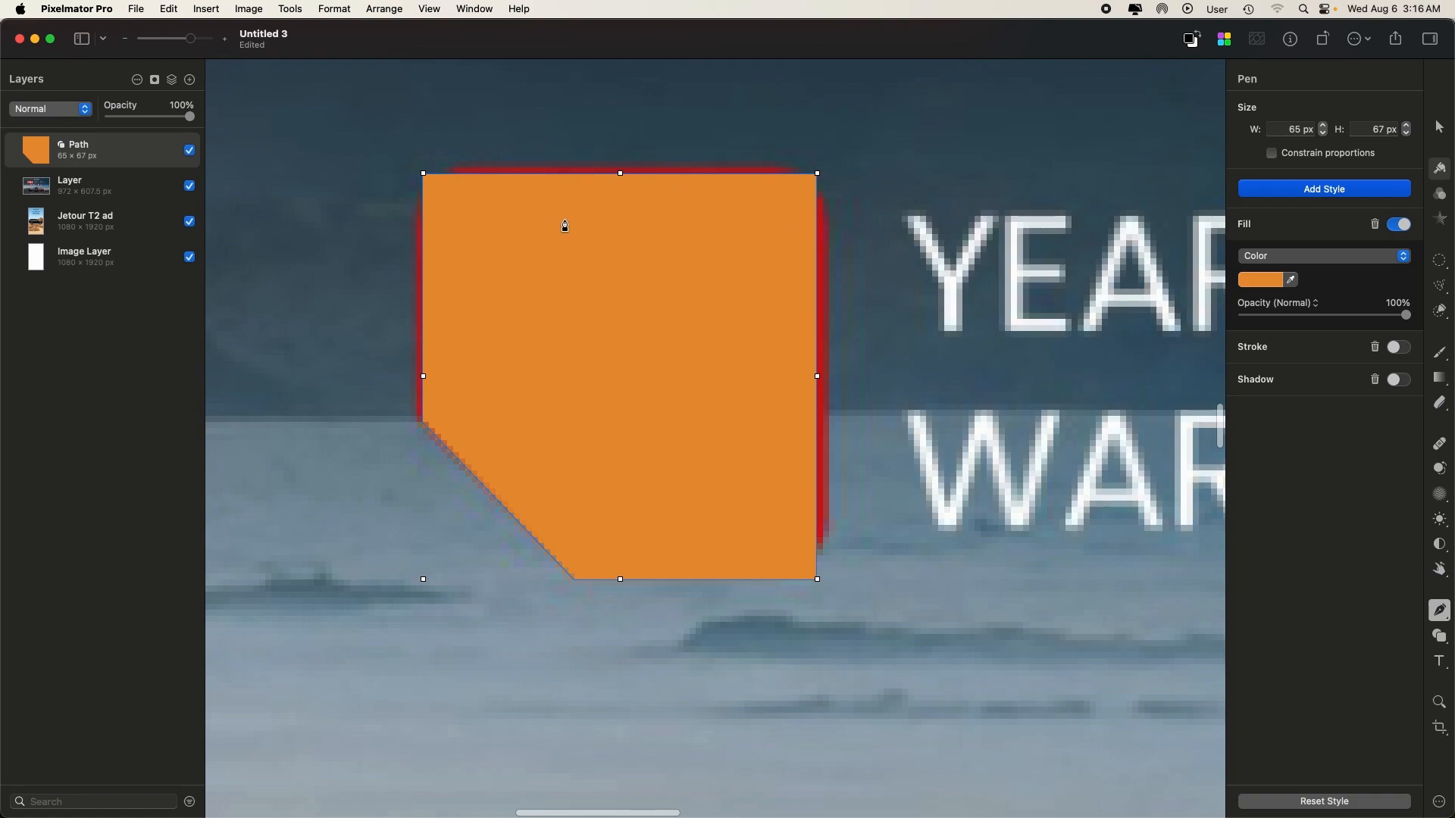
click(1443, 616)
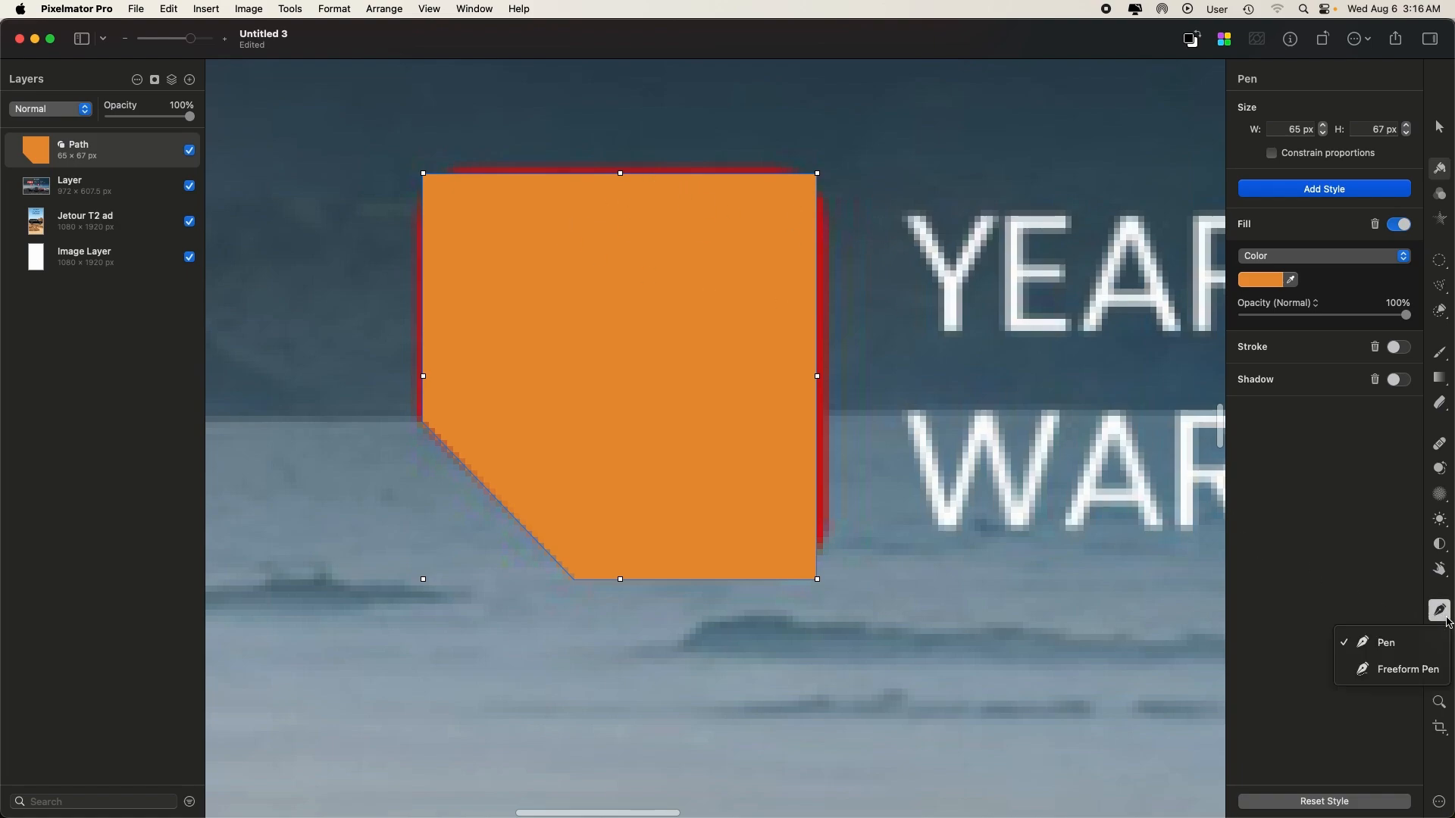
click(1451, 620)
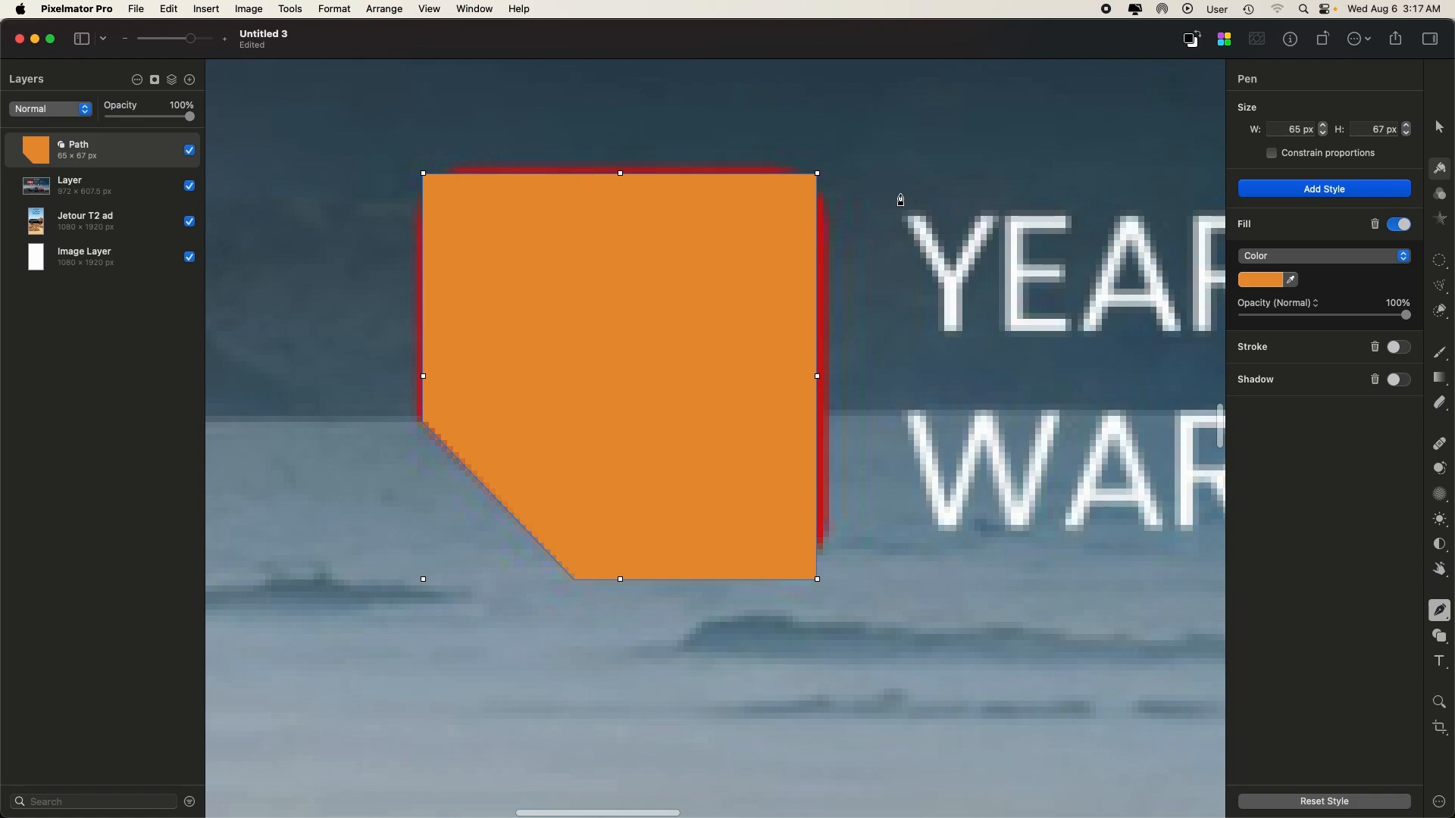
right_click(718, 216)
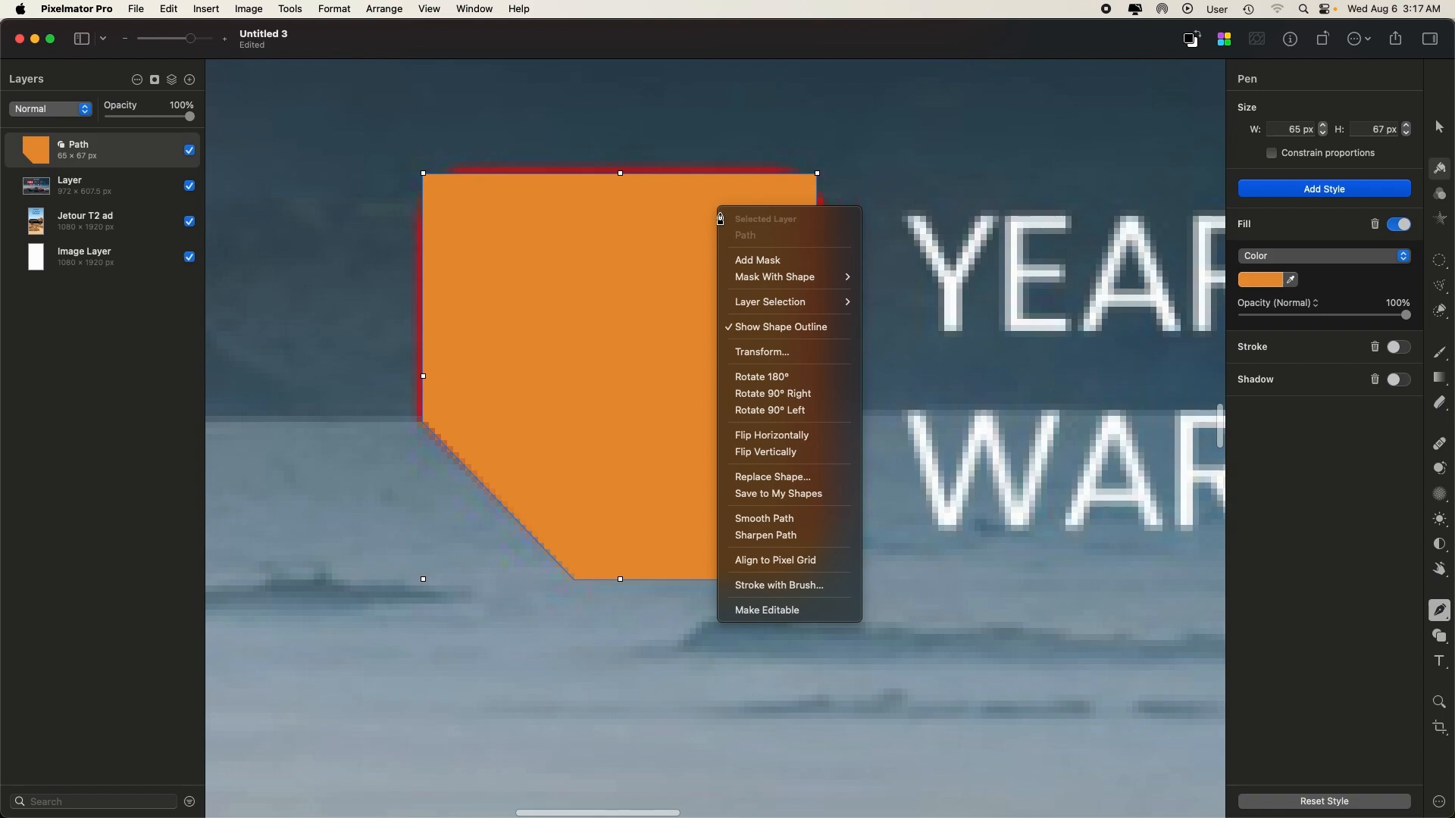
click(793, 606)
drag(819, 176, 831, 171)
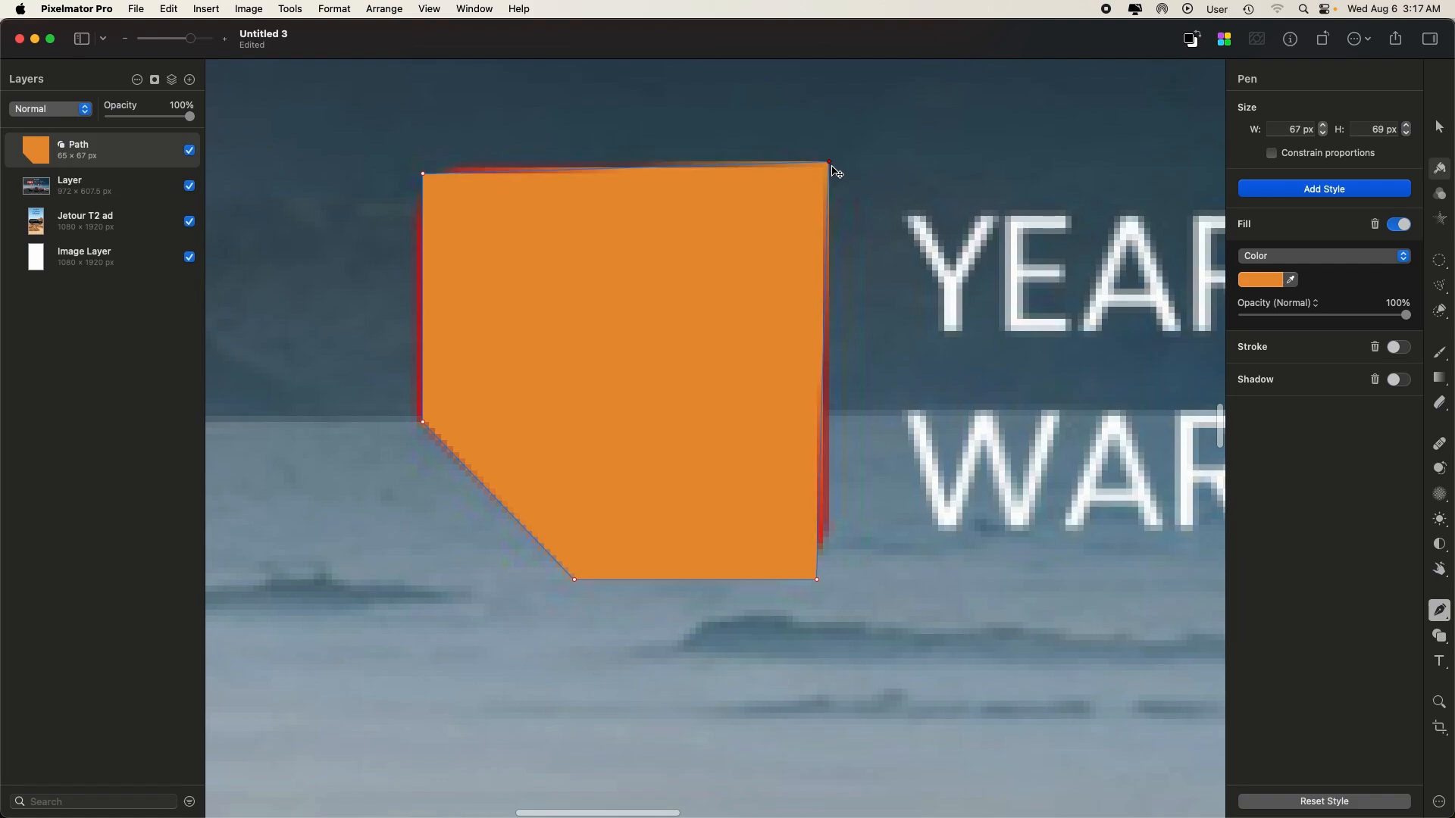
drag(818, 580, 829, 581)
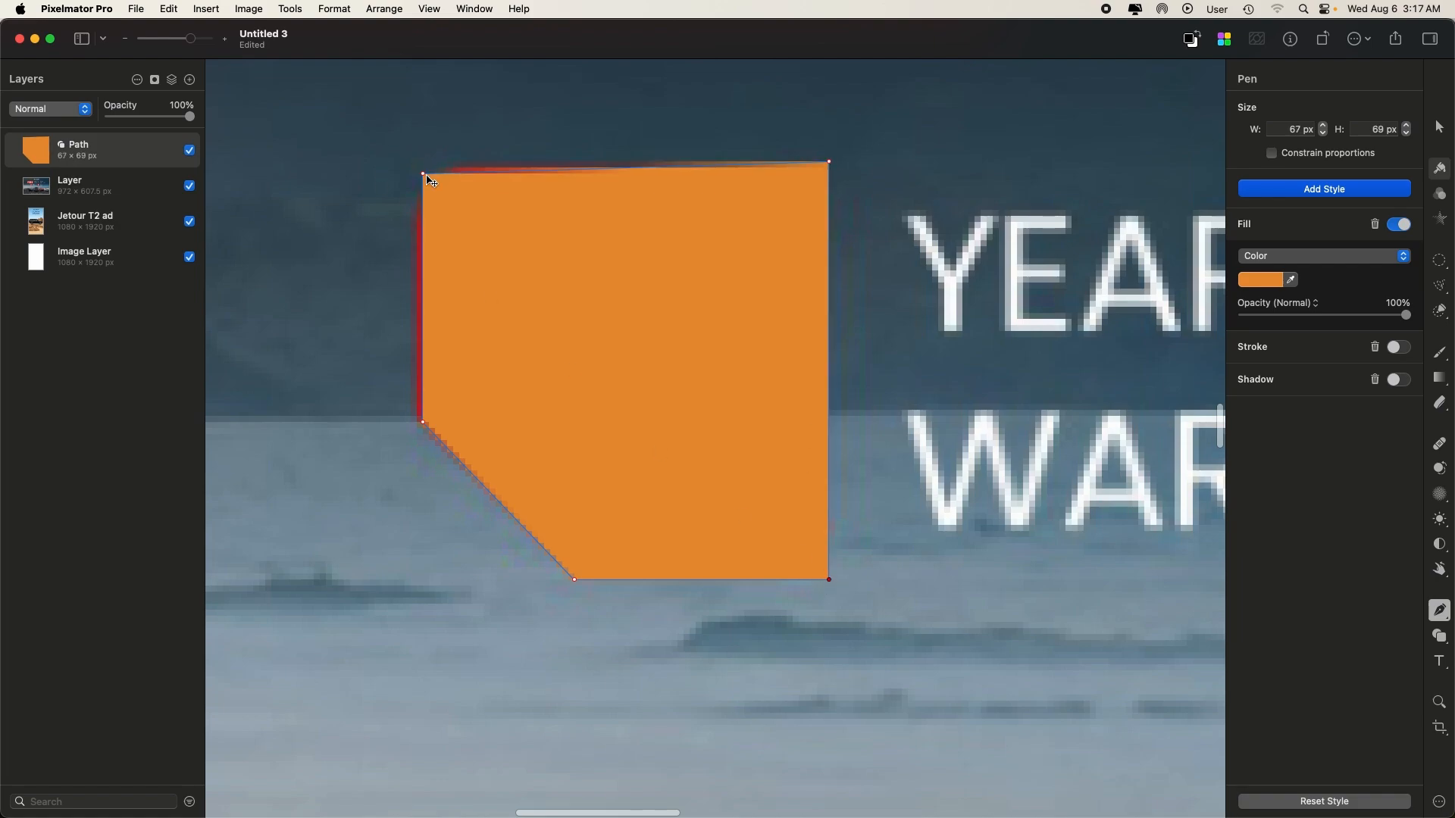
drag(426, 179, 426, 168)
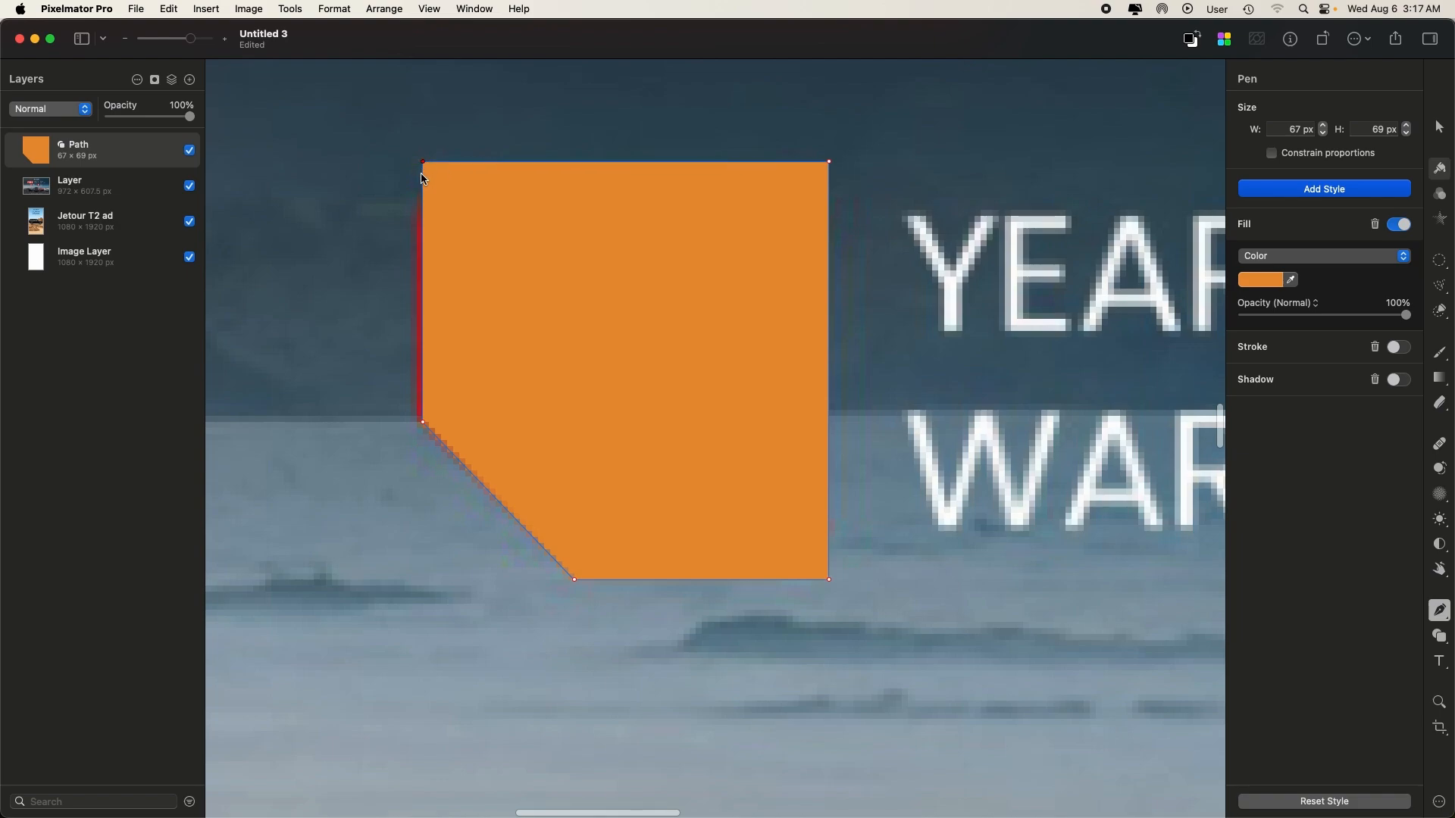
- Move the path's two left-edge points outward and align them to a vertical ruler guide at about 320 px
drag(422, 425, 417, 423)
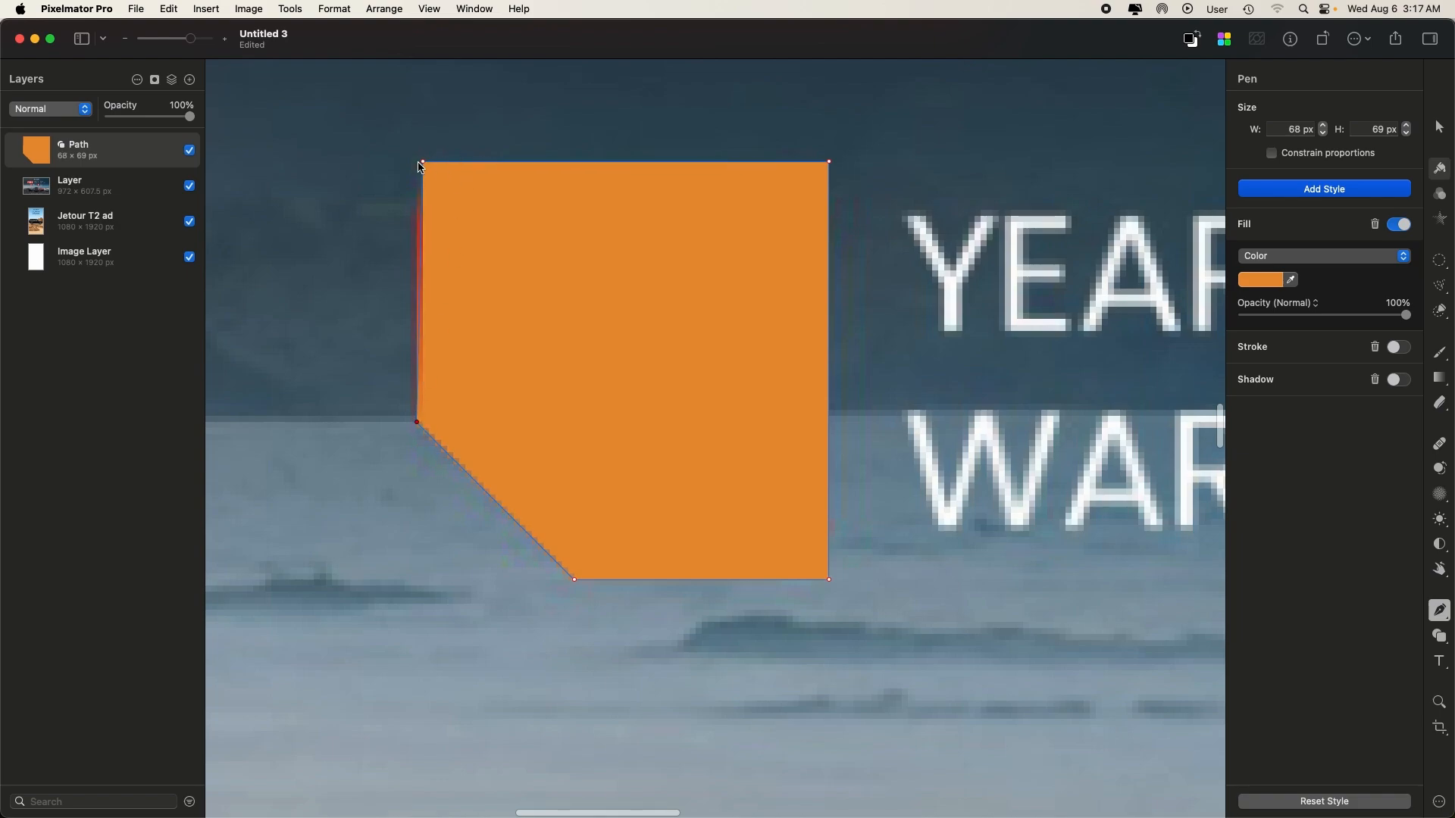
drag(423, 162, 417, 162)
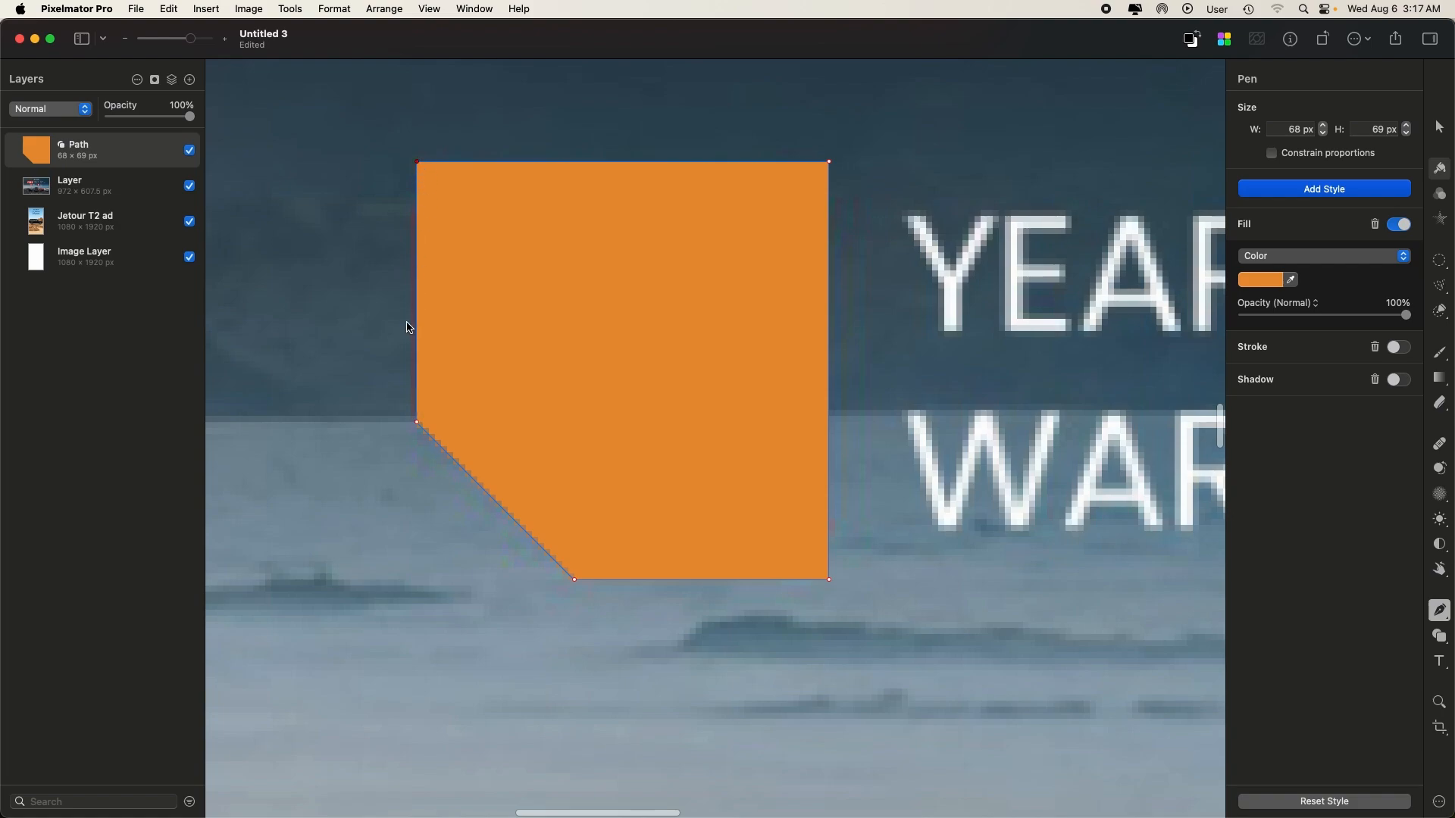
drag(418, 423, 411, 423)
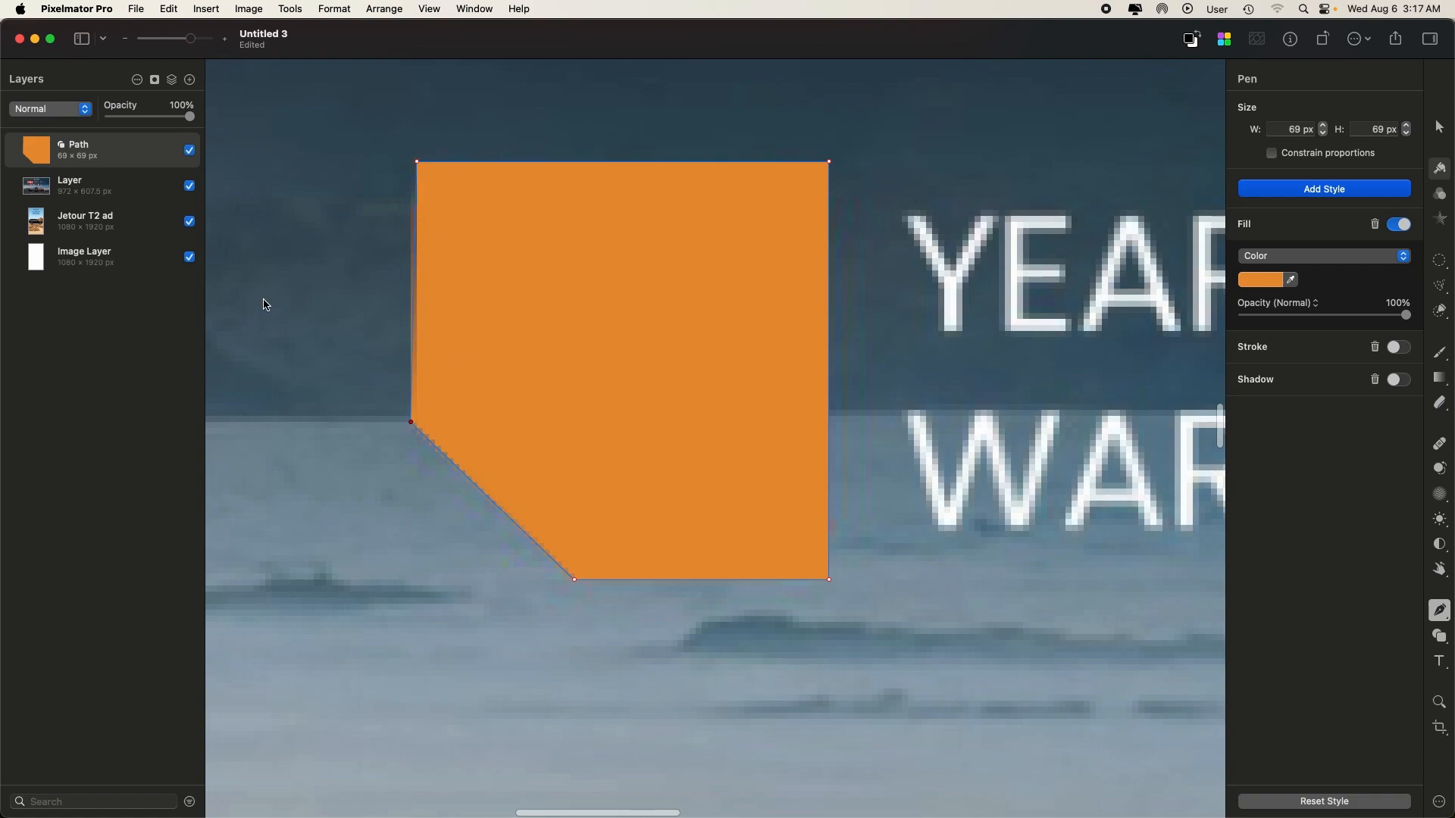
key(super+r)
drag(211, 326, 417, 322)
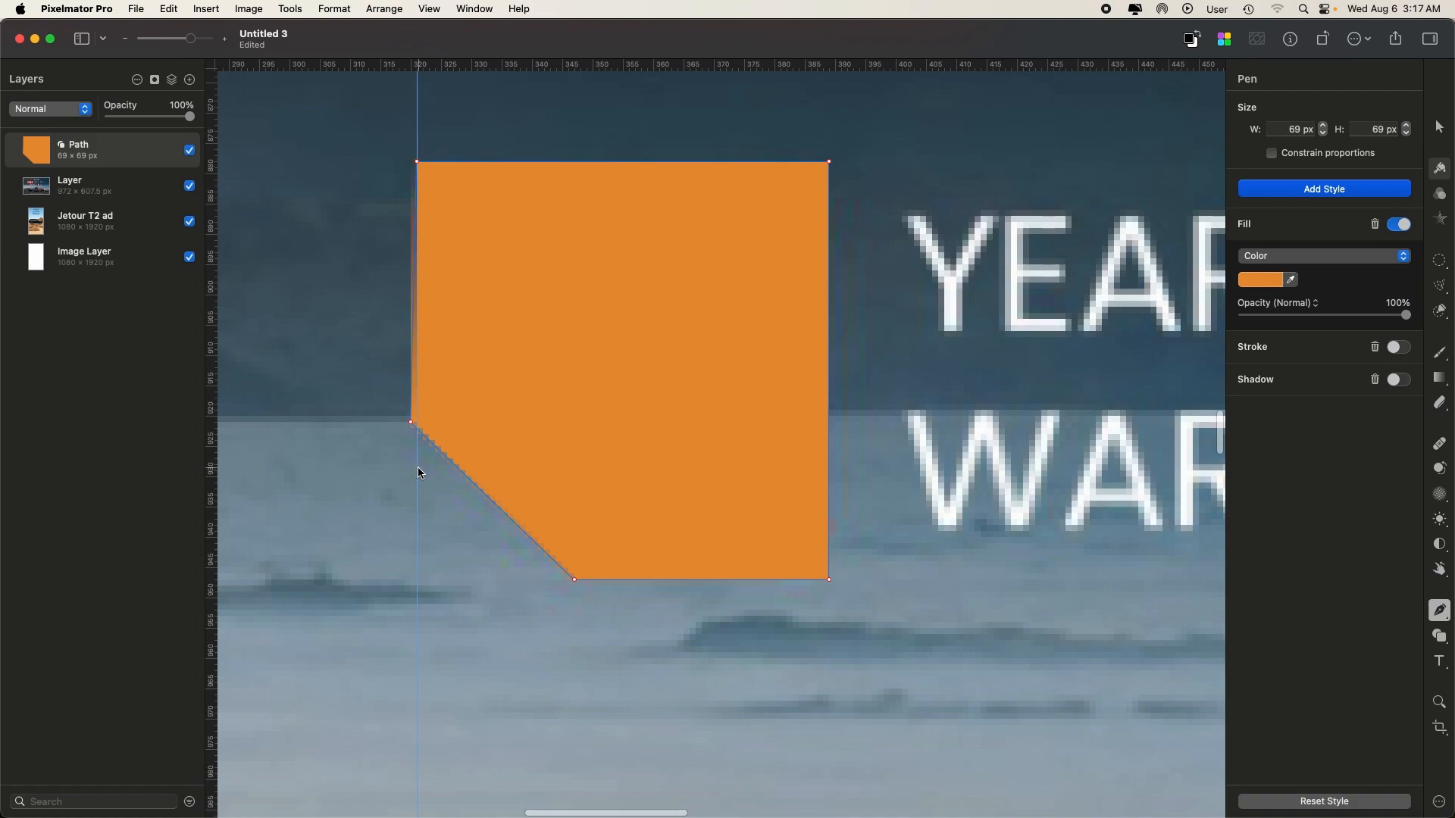
drag(413, 422, 416, 423)
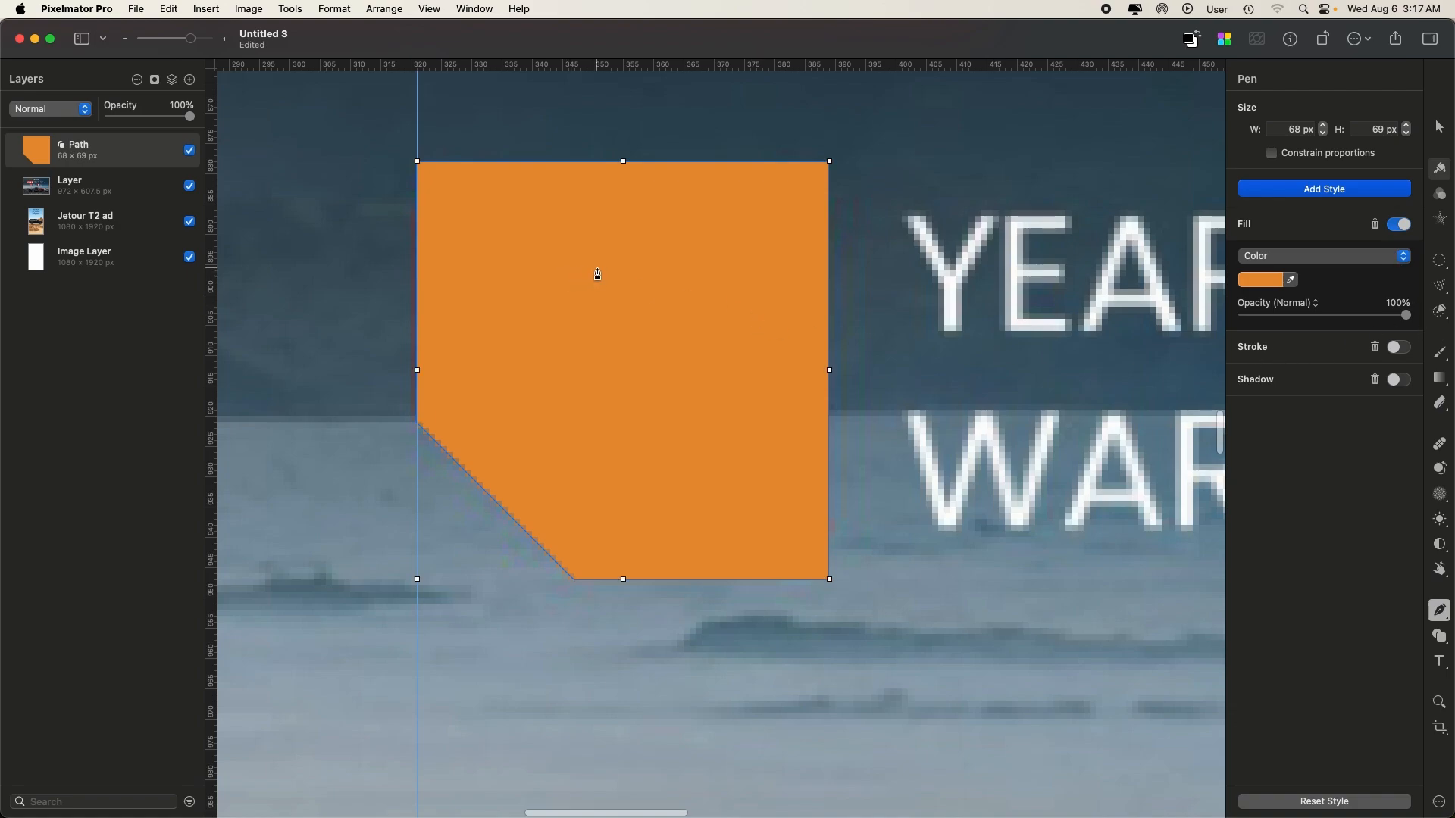
- Round the badge path's lower-right corner by making its corner point smooth and moving it inward between two added points
key(v)
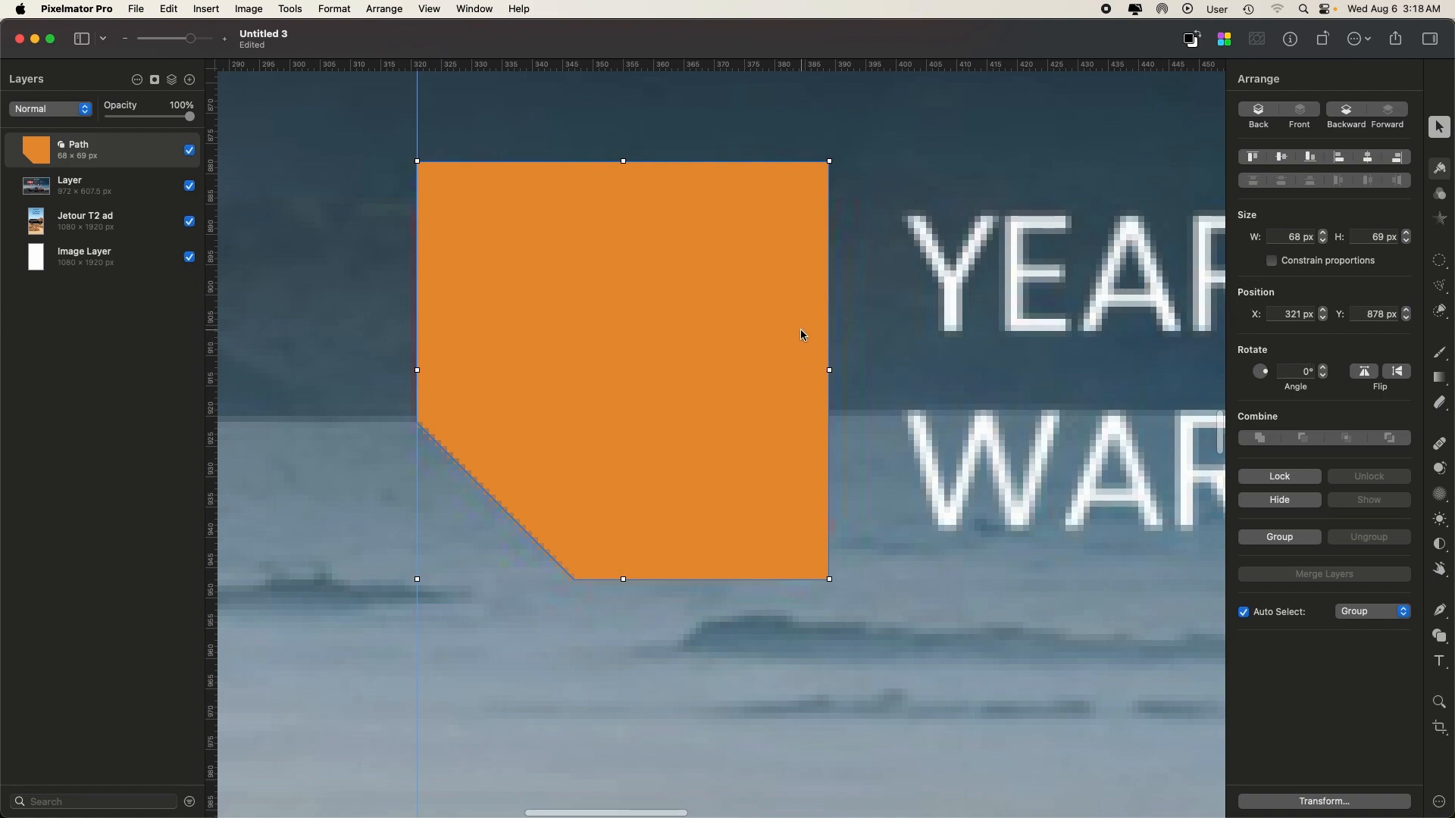
key(u)
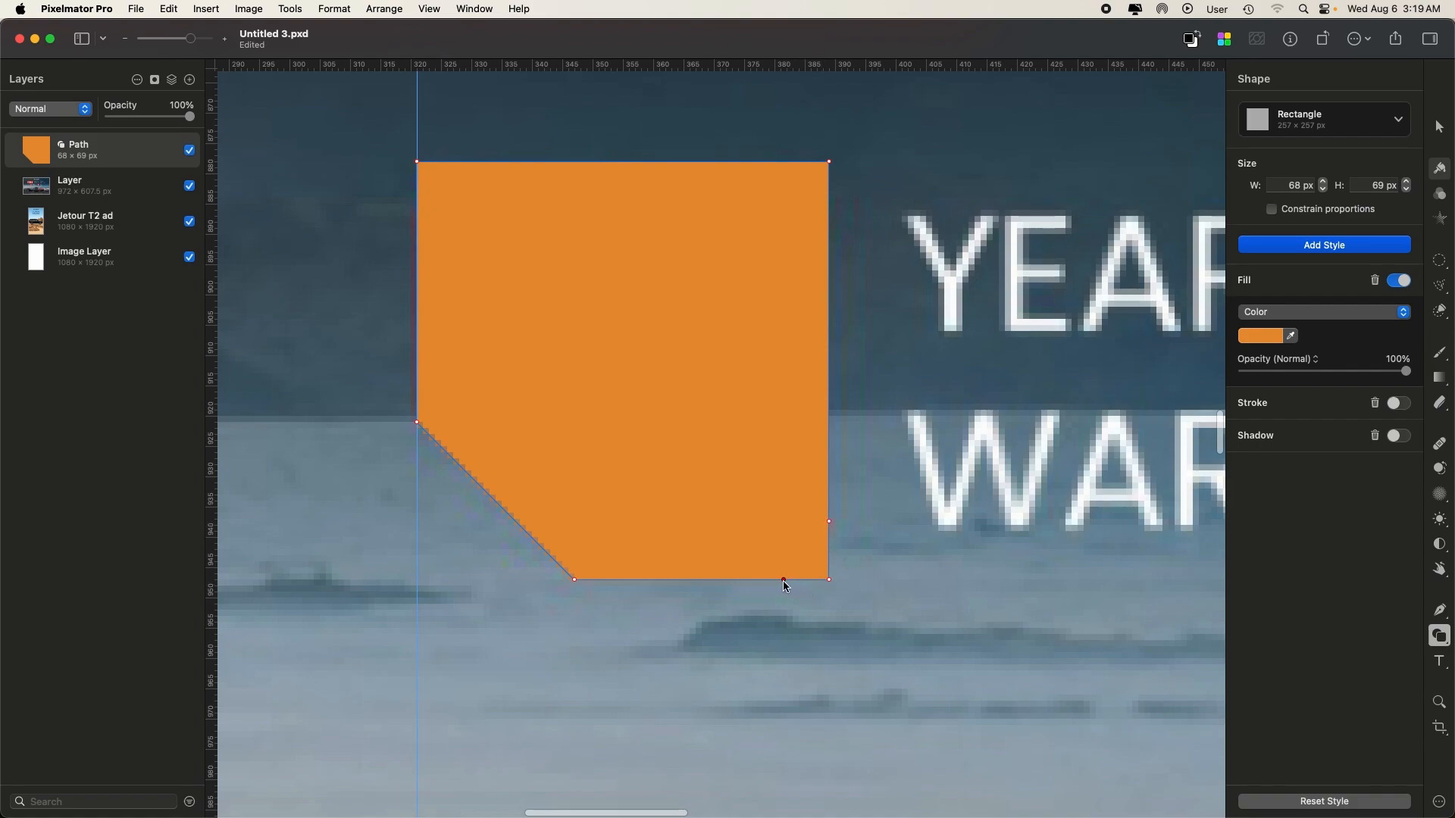
right_click(833, 585)
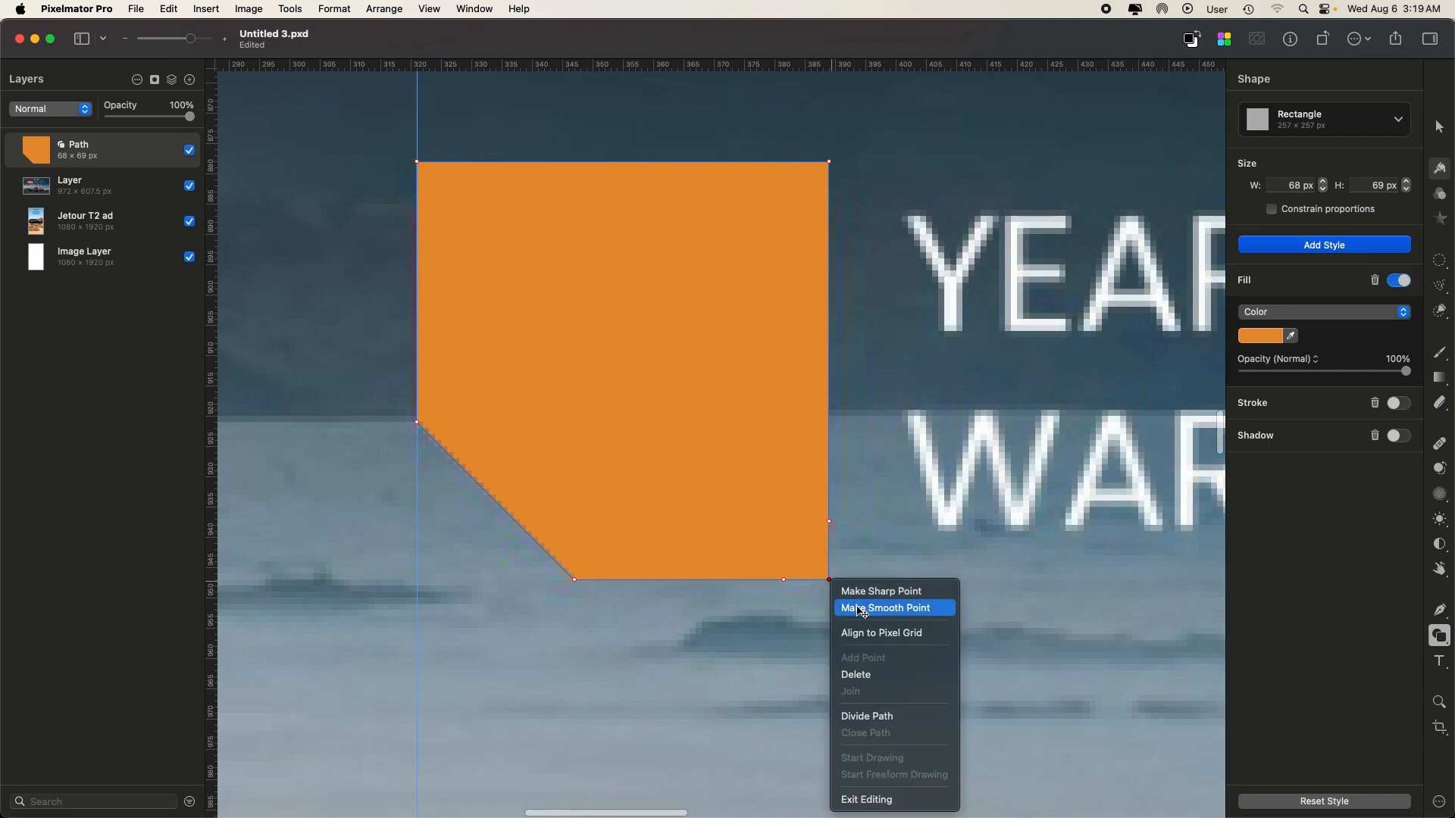
click(862, 610)
drag(831, 586, 821, 577)
drag(816, 572, 817, 568)
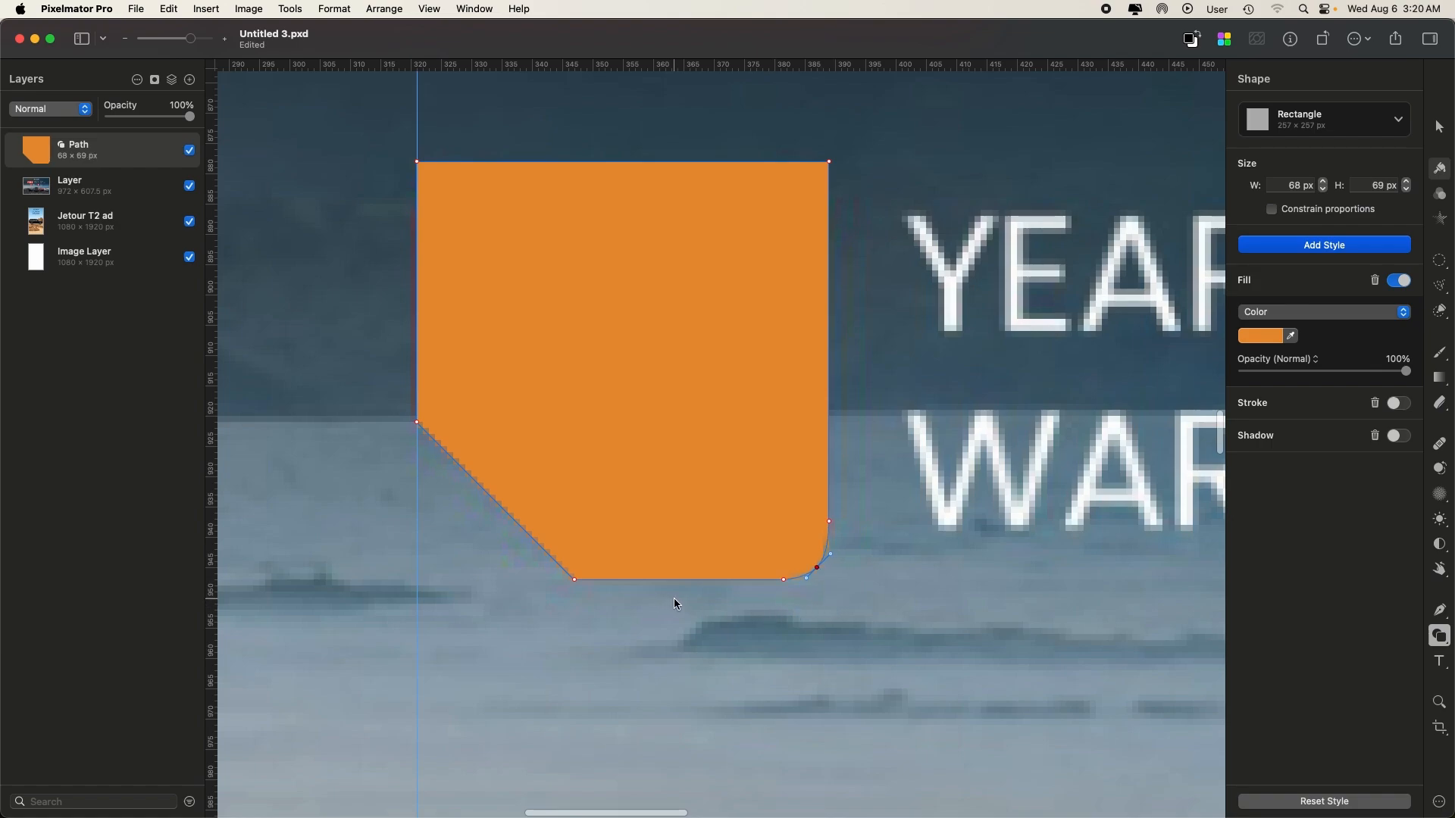
key(Return)
click(789, 162)
scroll(788, 161, up, 10)
scroll(791, 165, right, 3)
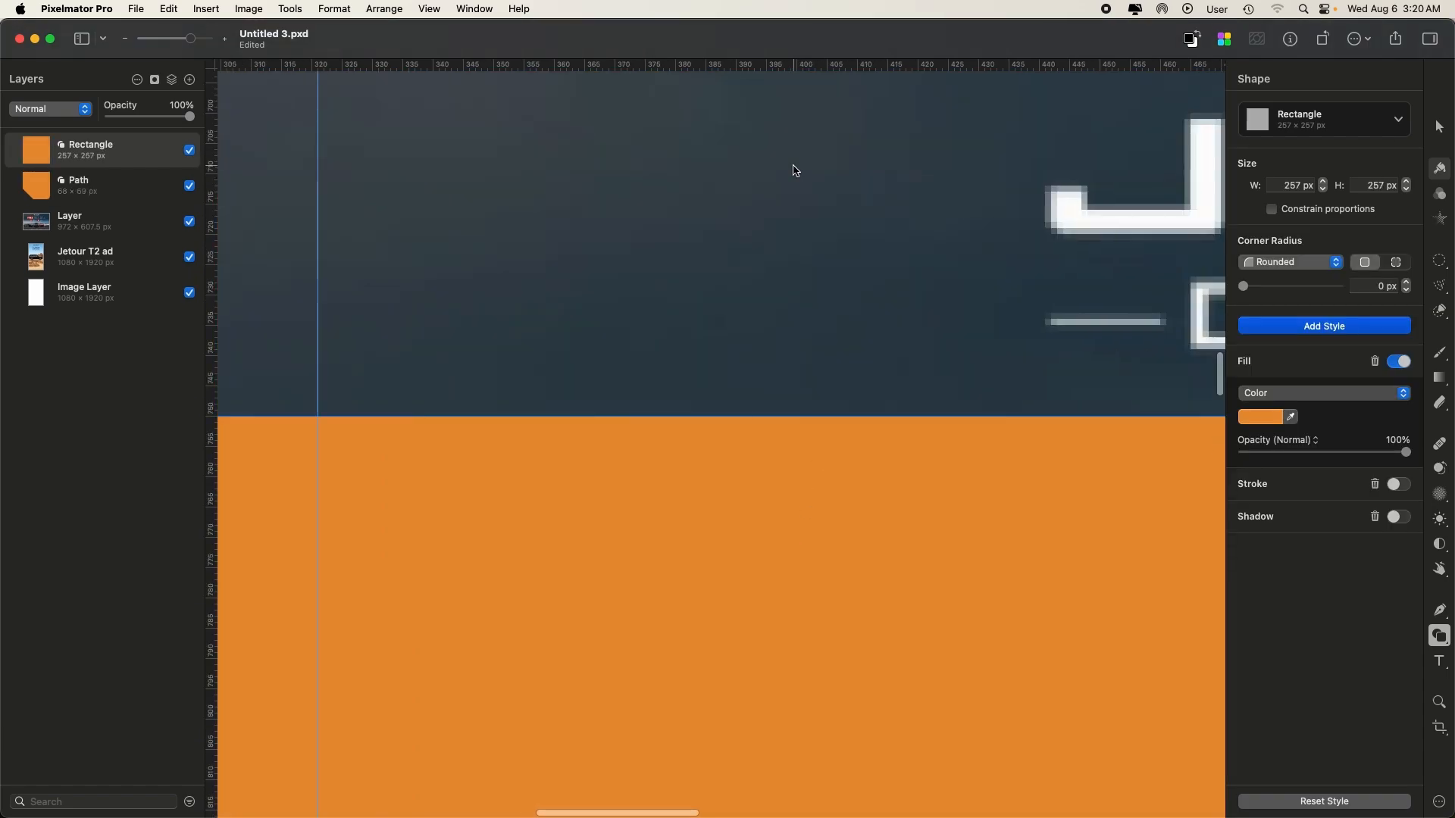
key(super+z)
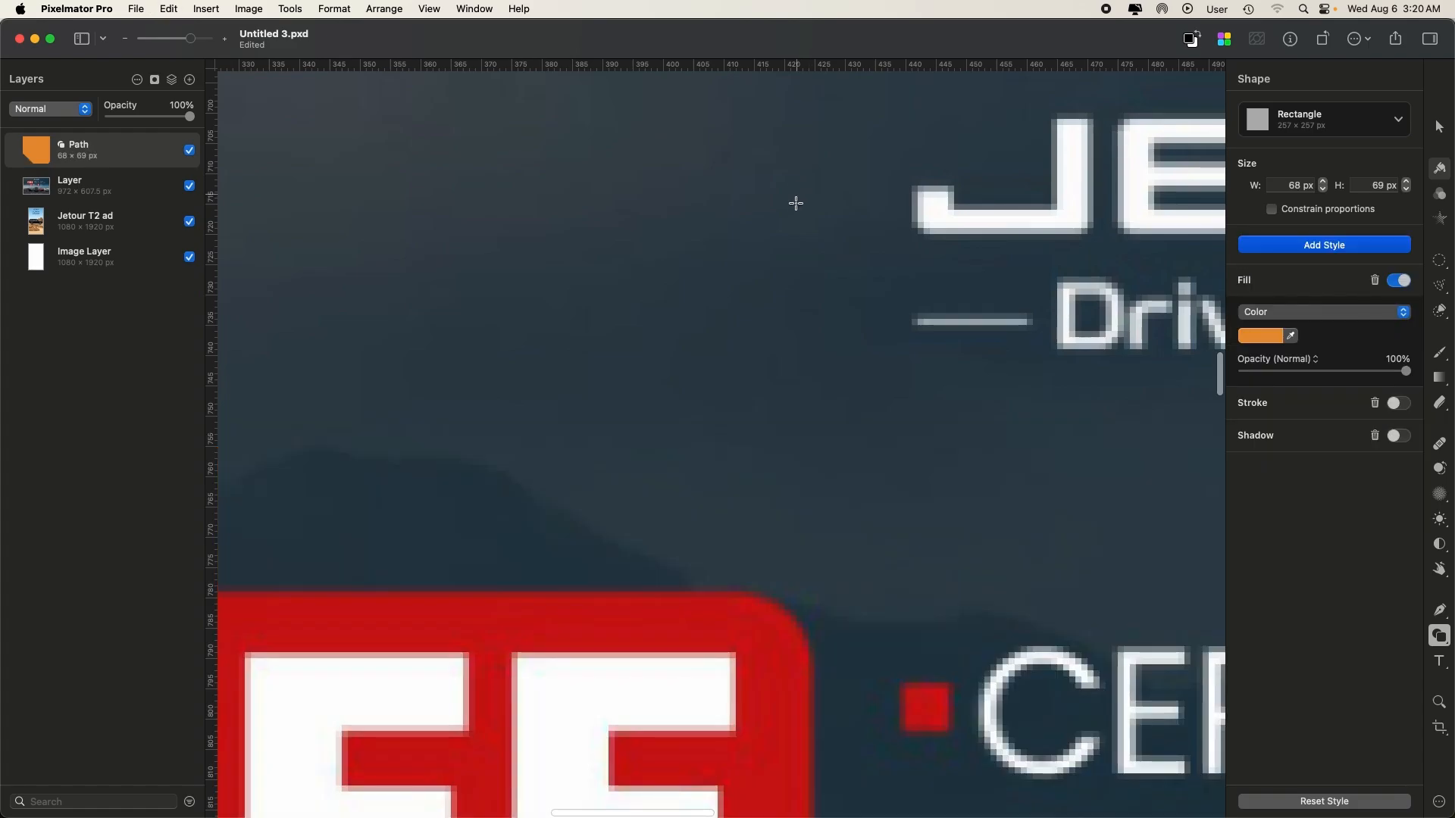
key(super+shift+z)
scroll(819, 250, right, 3)
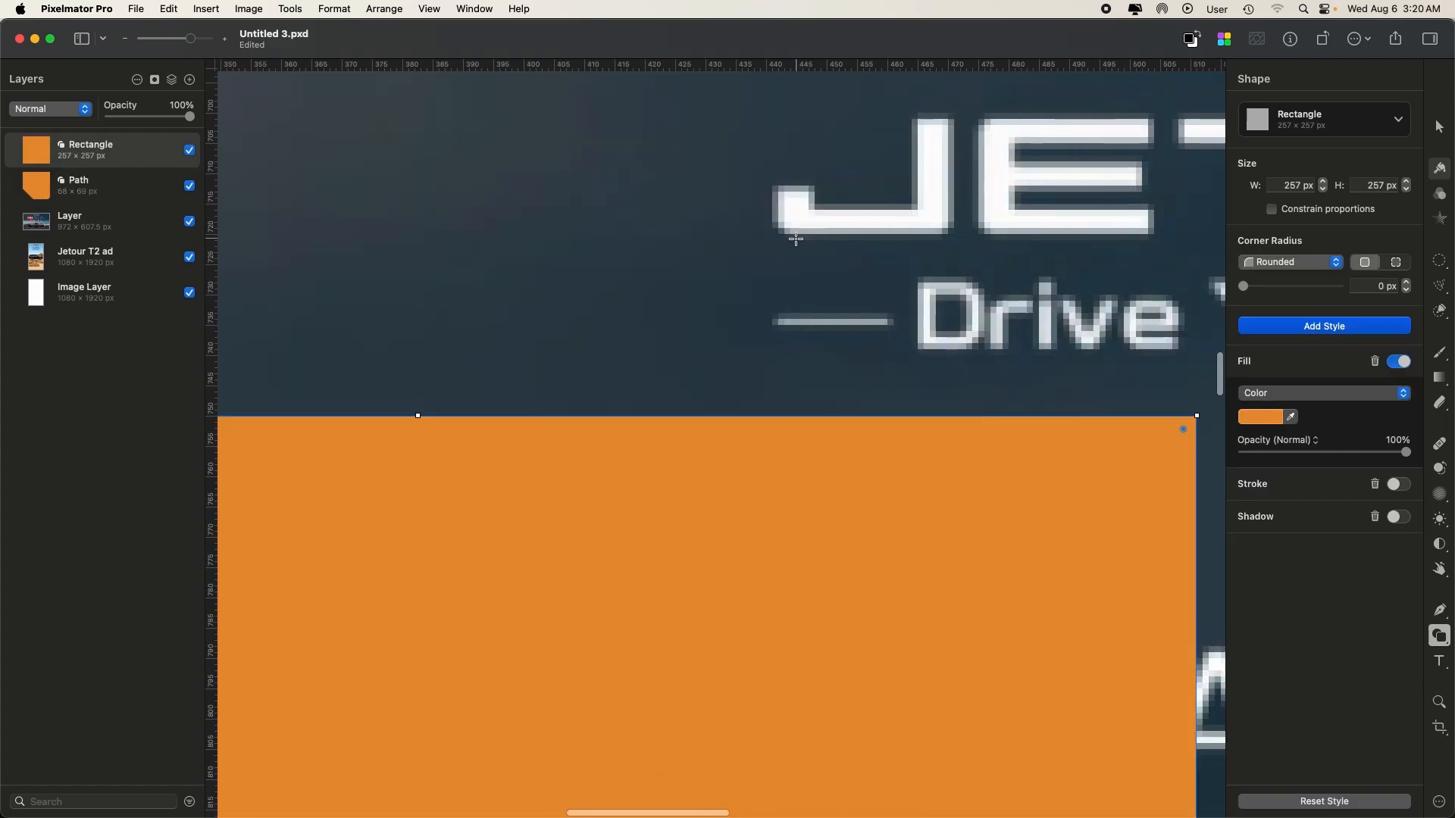
key(BackSpace)
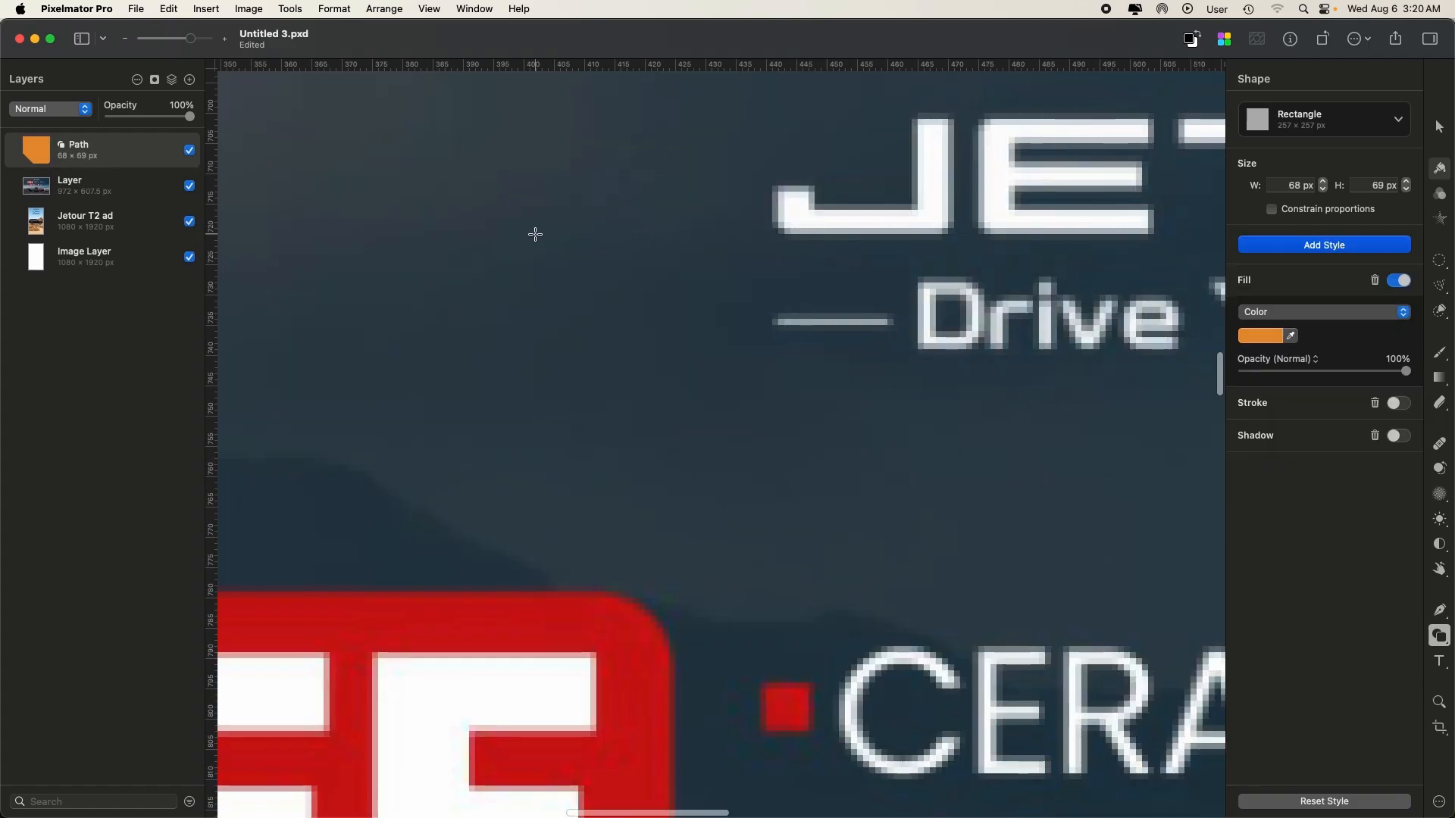
scroll(538, 227, down, 10)
scroll(547, 226, left, 3)
scroll(551, 227, left, 3)
scroll(576, 242, down, 2)
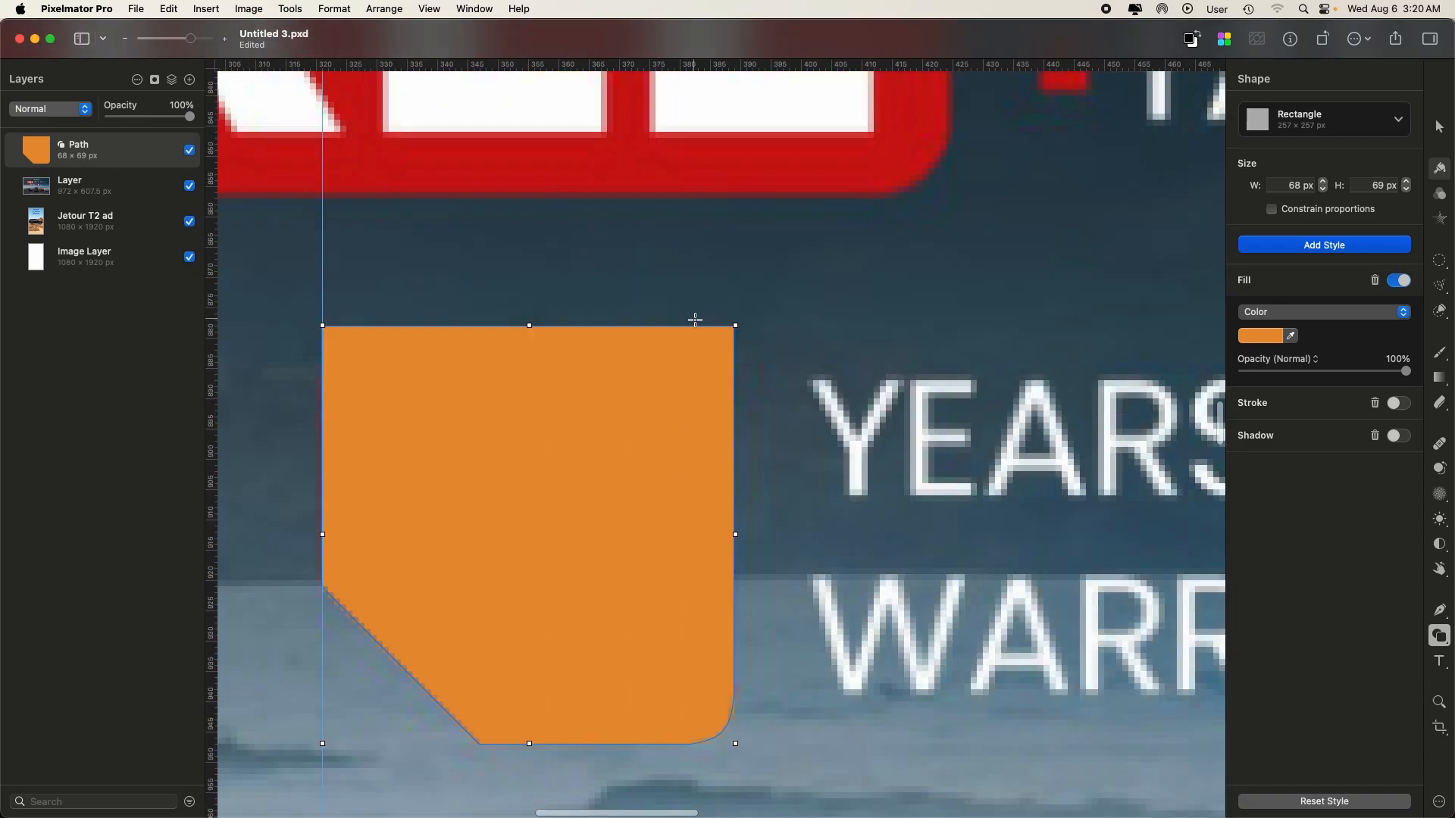
click(690, 326)
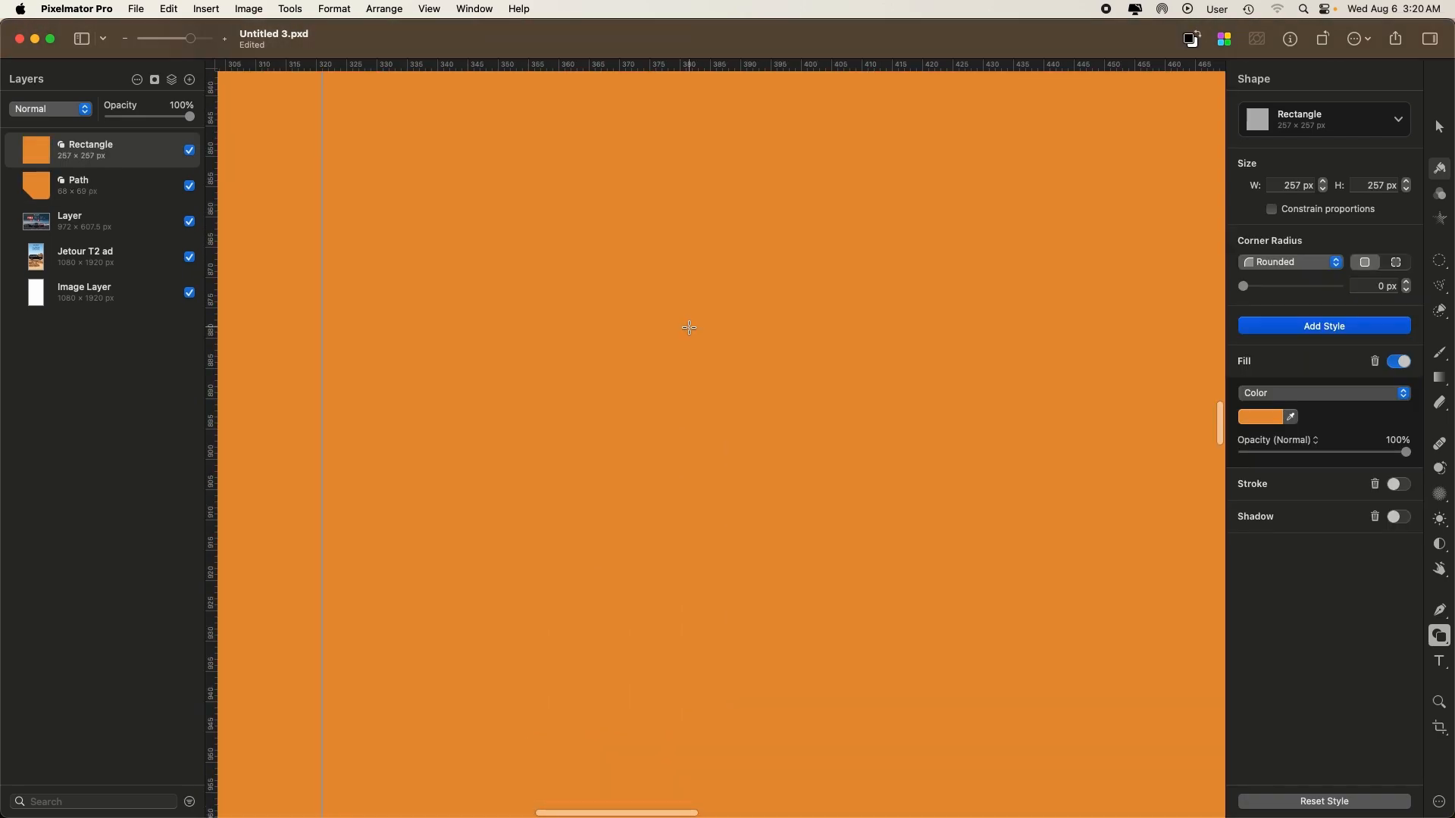
scroll(691, 327, up, 10)
key(ctrl+z)
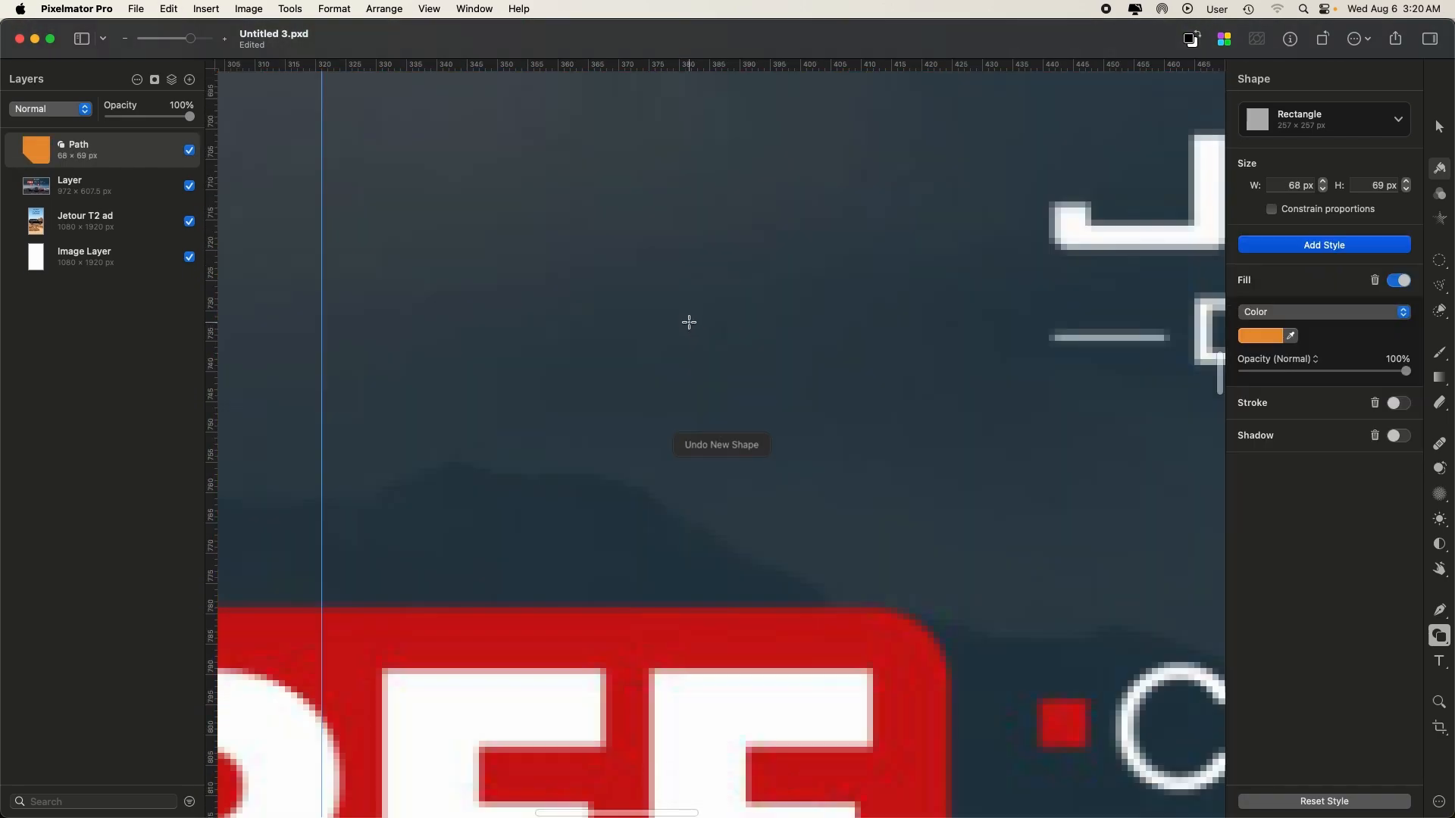
scroll(690, 324, down, 10)
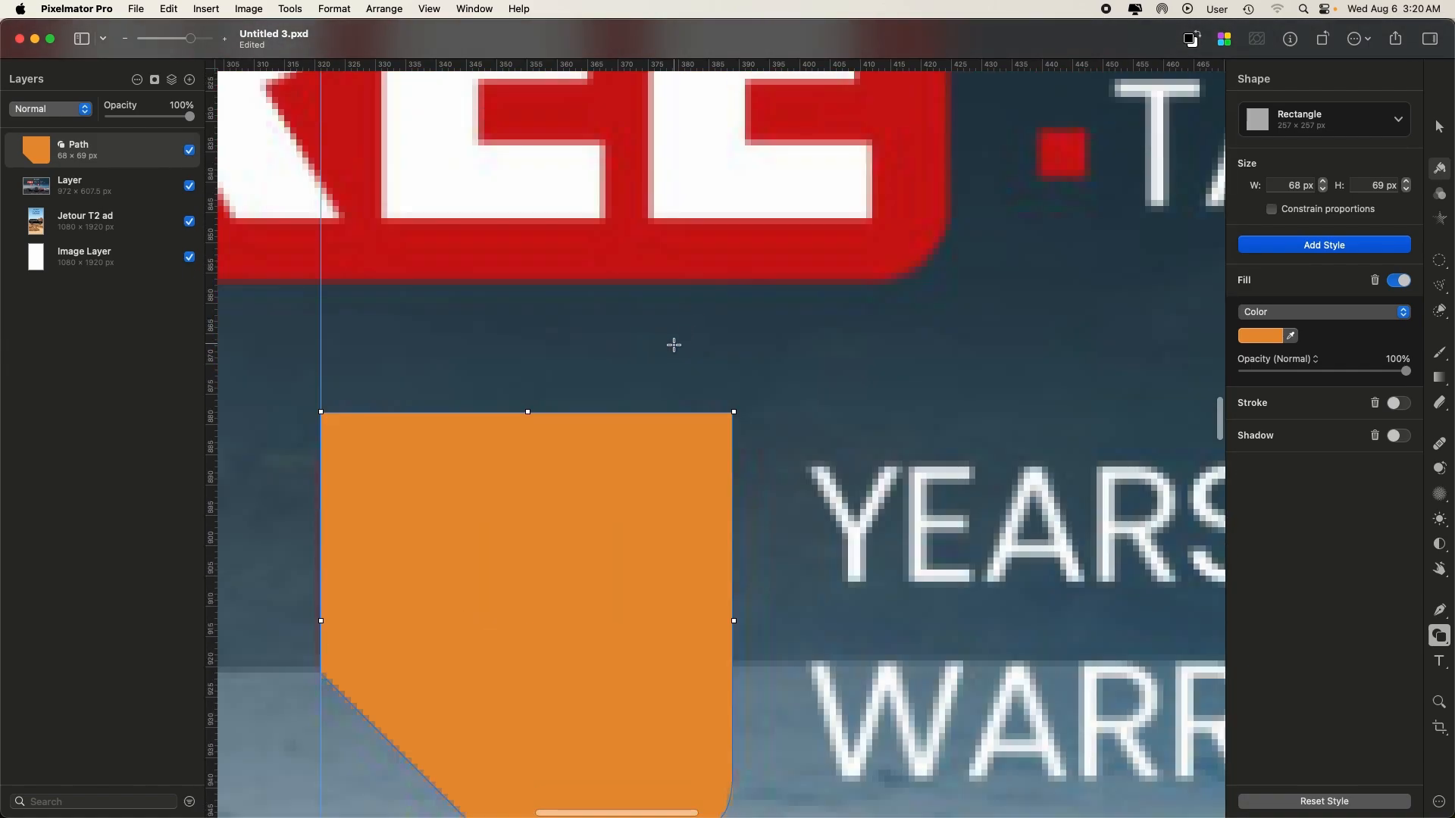
- Round the badge path's upper-right corner by making its corner point smooth and moving it inward between two added points
right_click(734, 413)
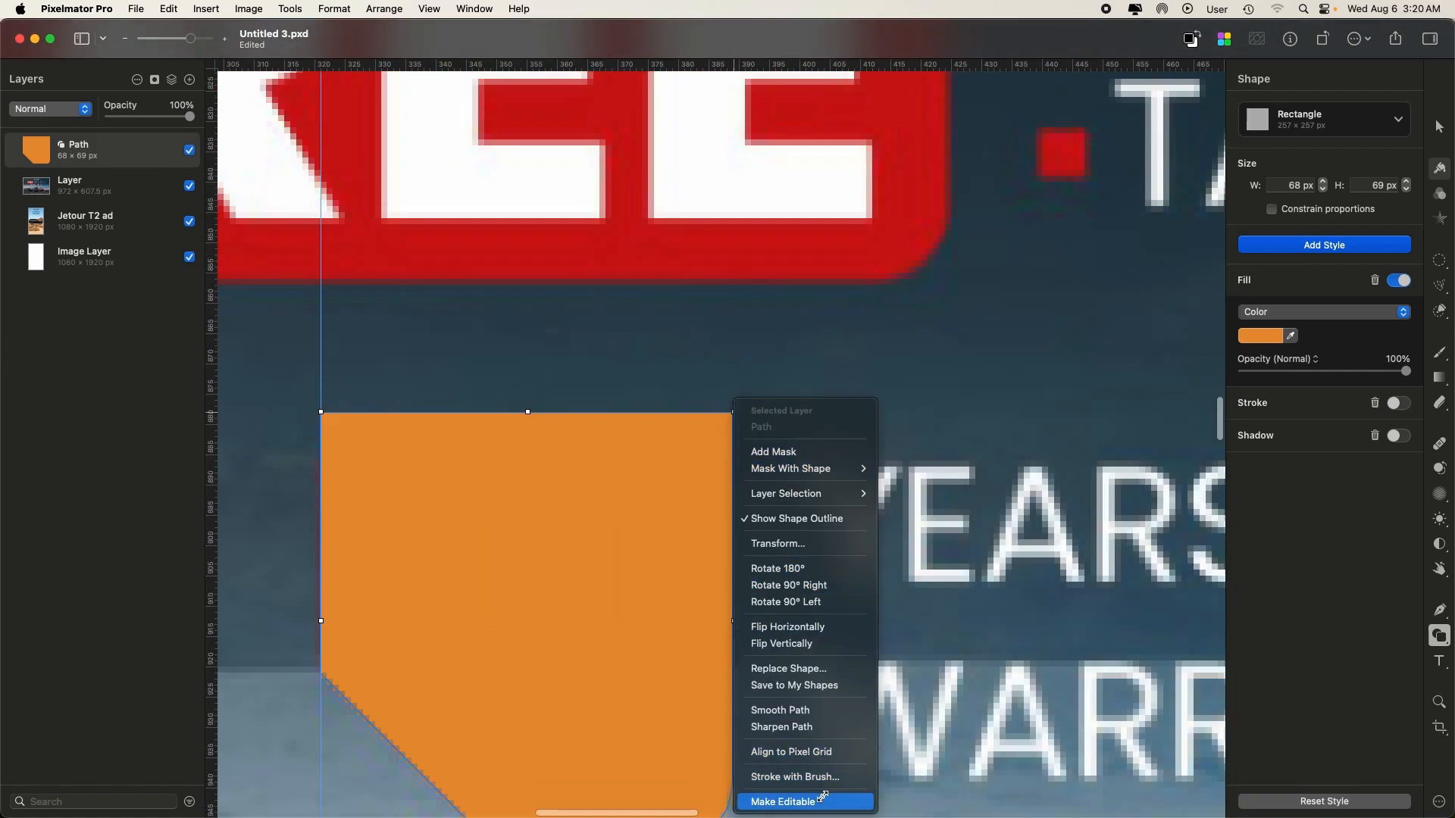
click(822, 797)
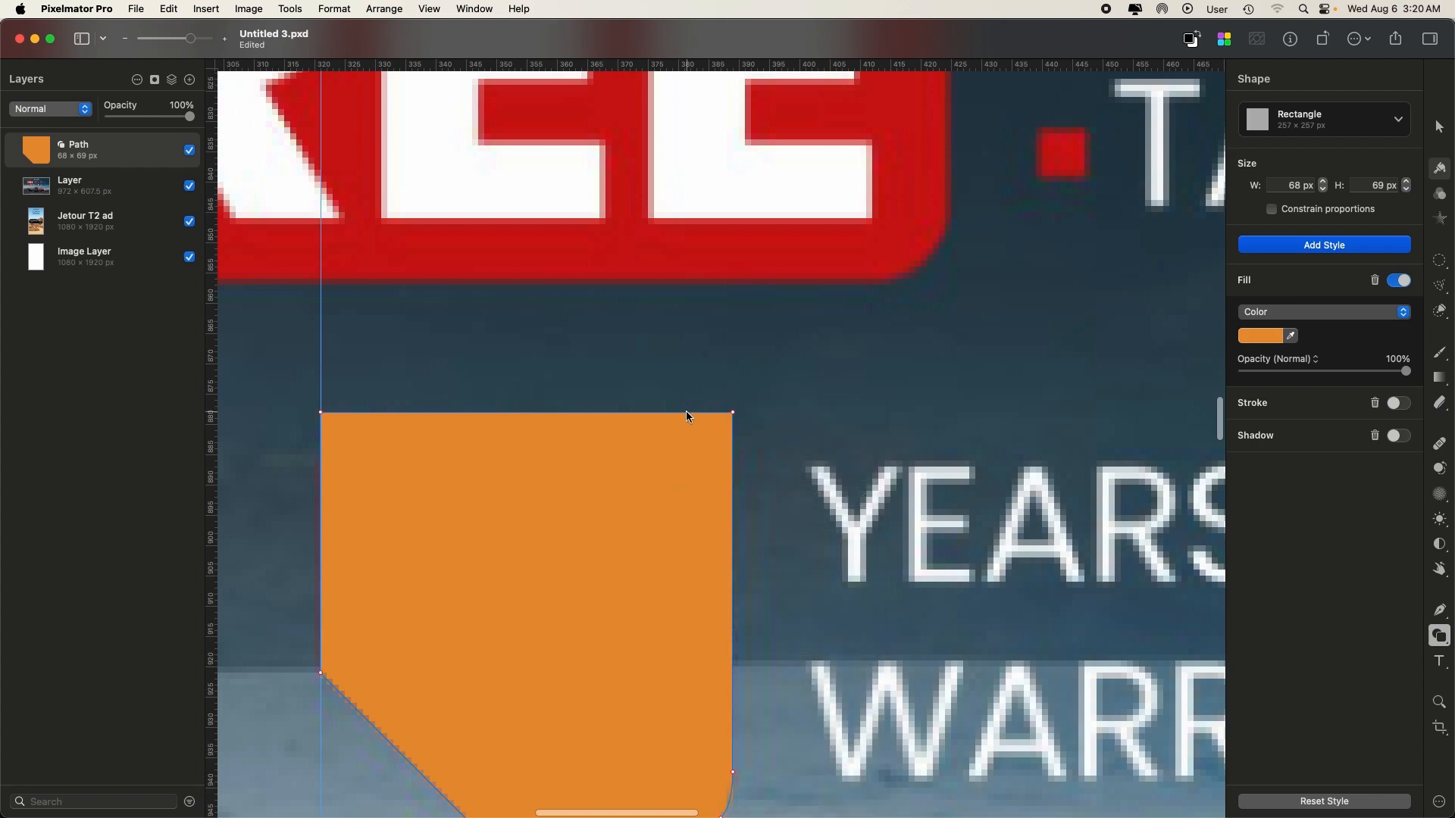
click(733, 454)
right_click(735, 414)
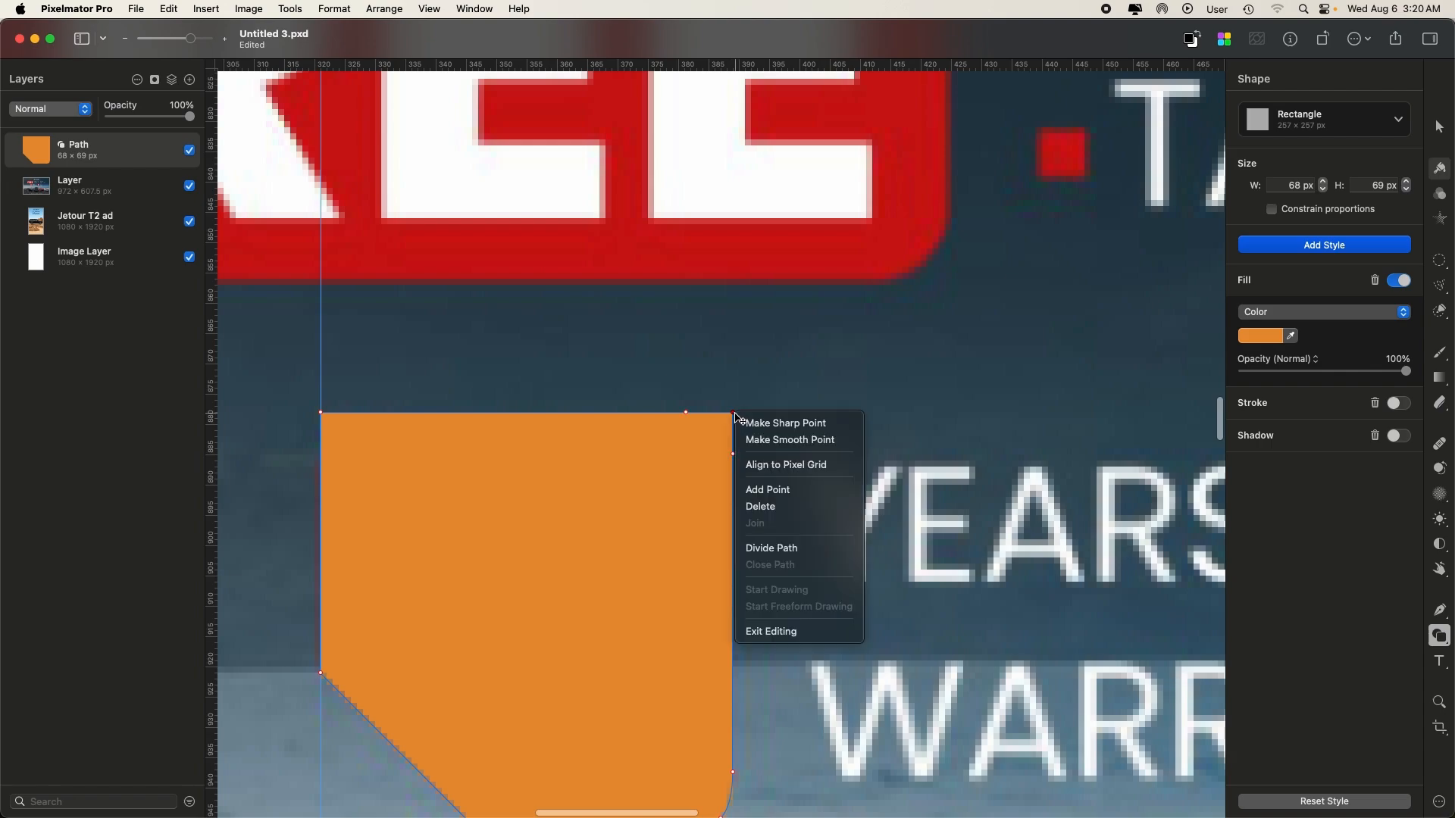
click(771, 441)
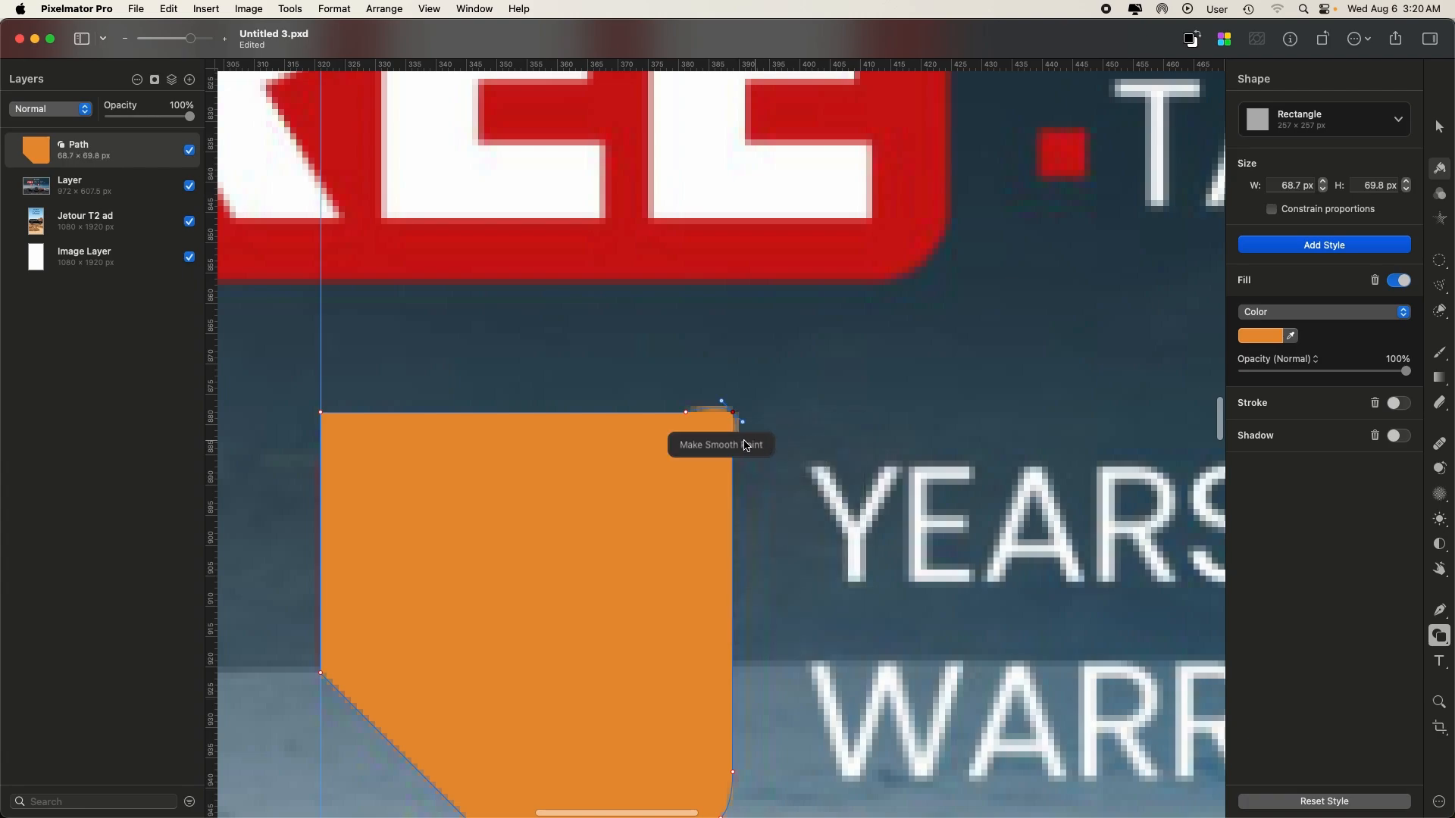
drag(732, 417, 728, 421)
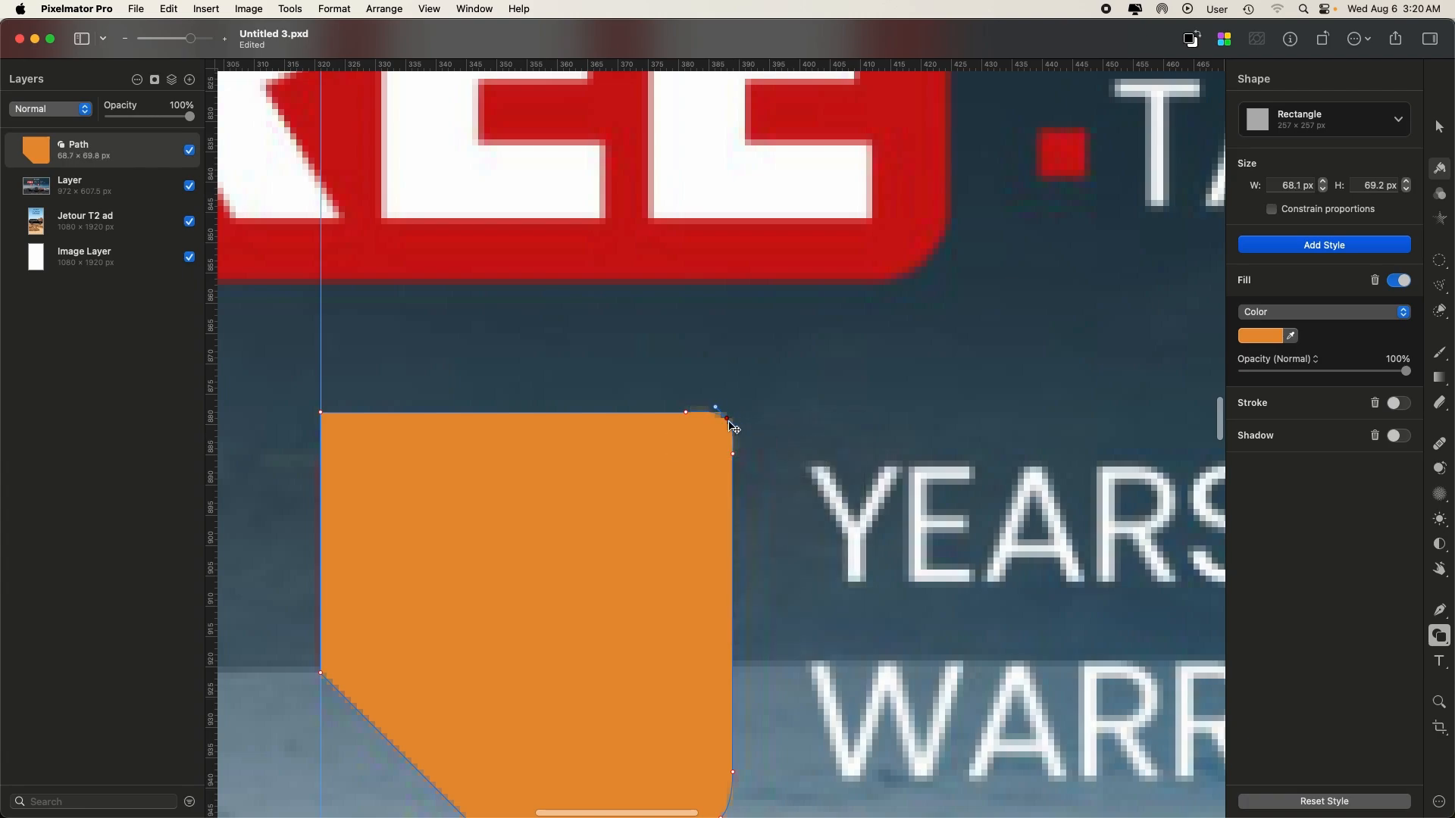
- Round the badge path's upper-left corner with added points and a smooth corner point moved inward, and finish editing the path
scroll(769, 485, left, 6)
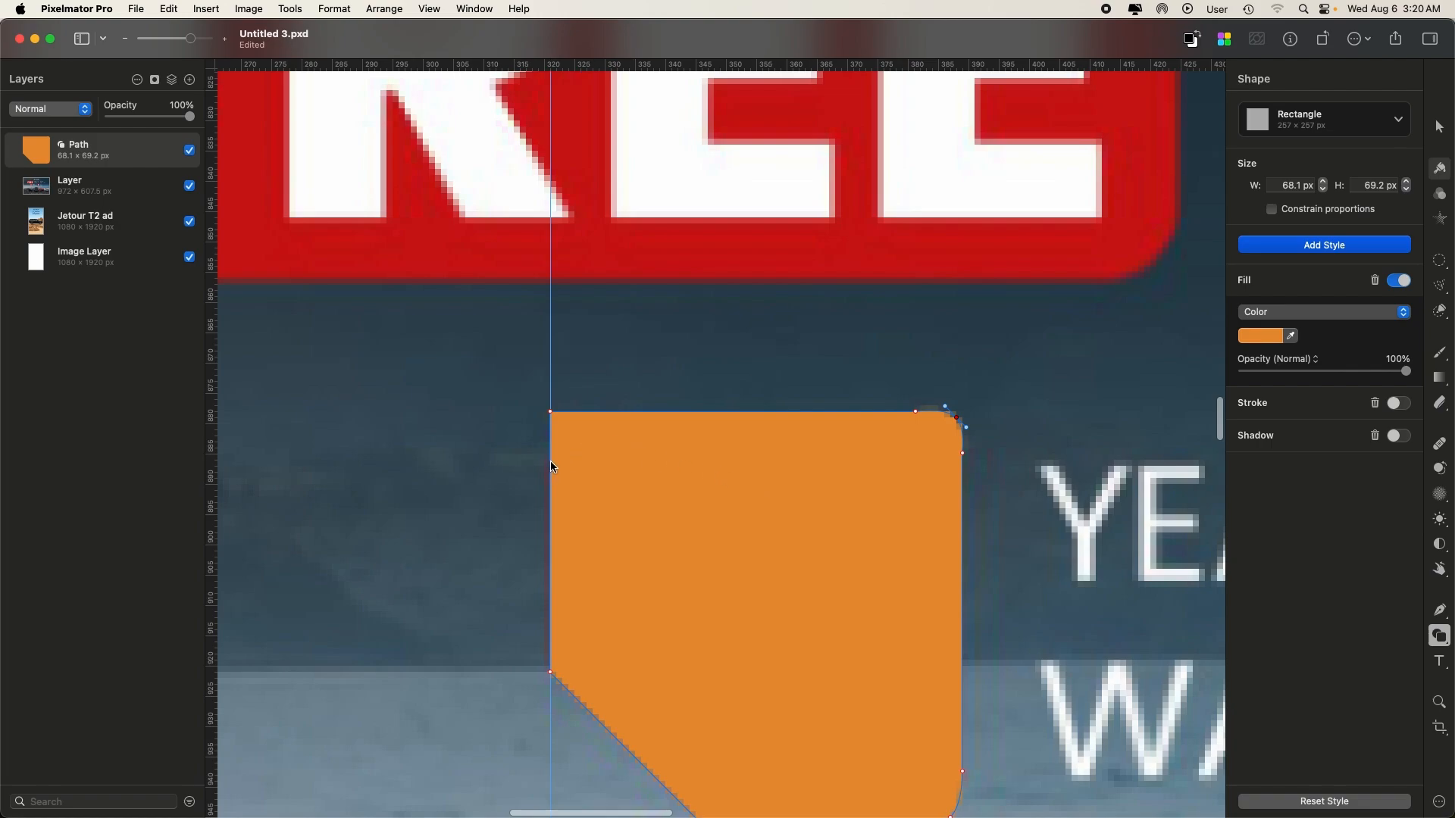
click(550, 463)
right_click(551, 414)
click(576, 438)
scroll(548, 436, down, 2)
scroll(549, 424, up, 10)
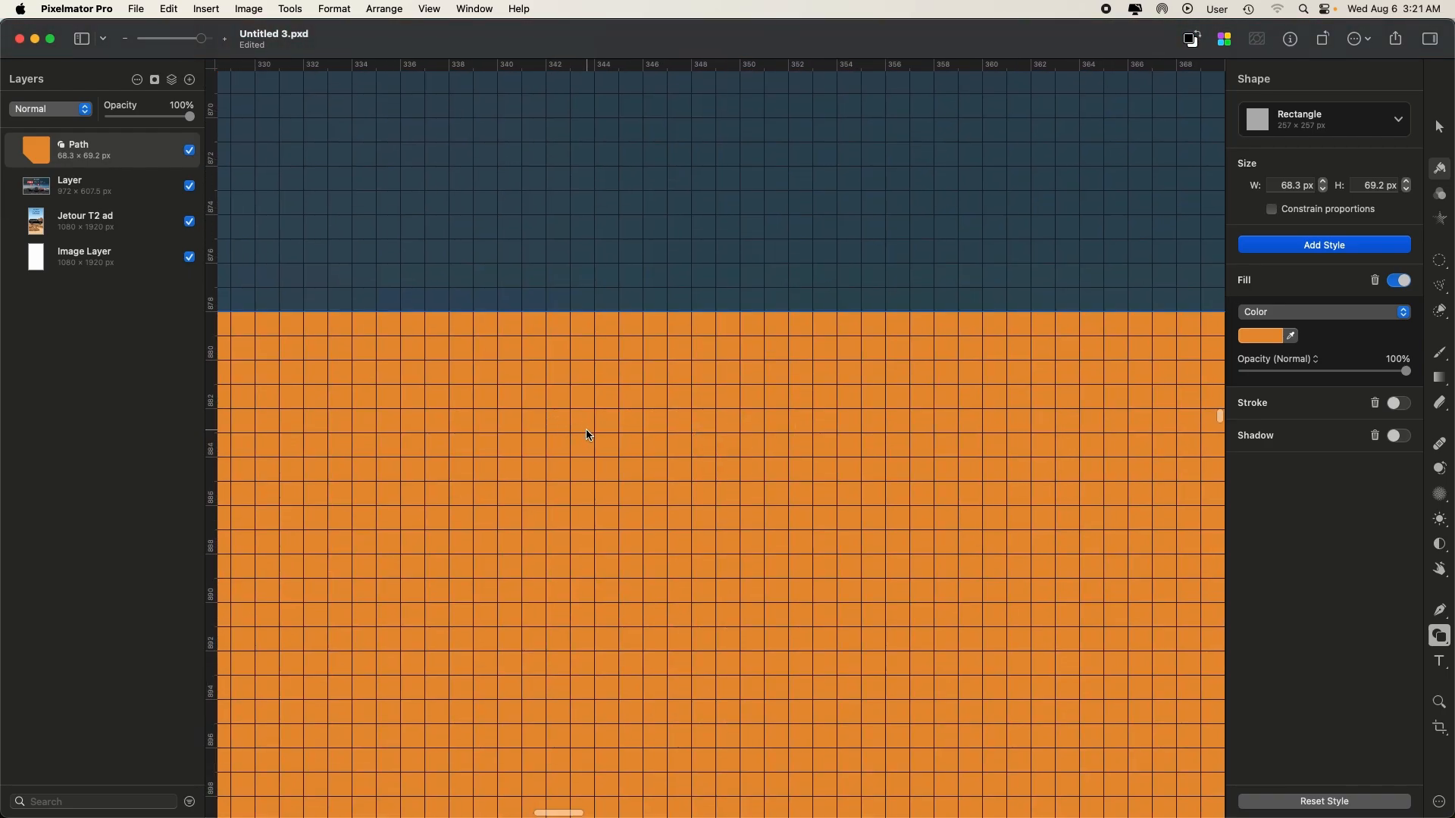
scroll(588, 433, left, 5)
drag(560, 387, 574, 372)
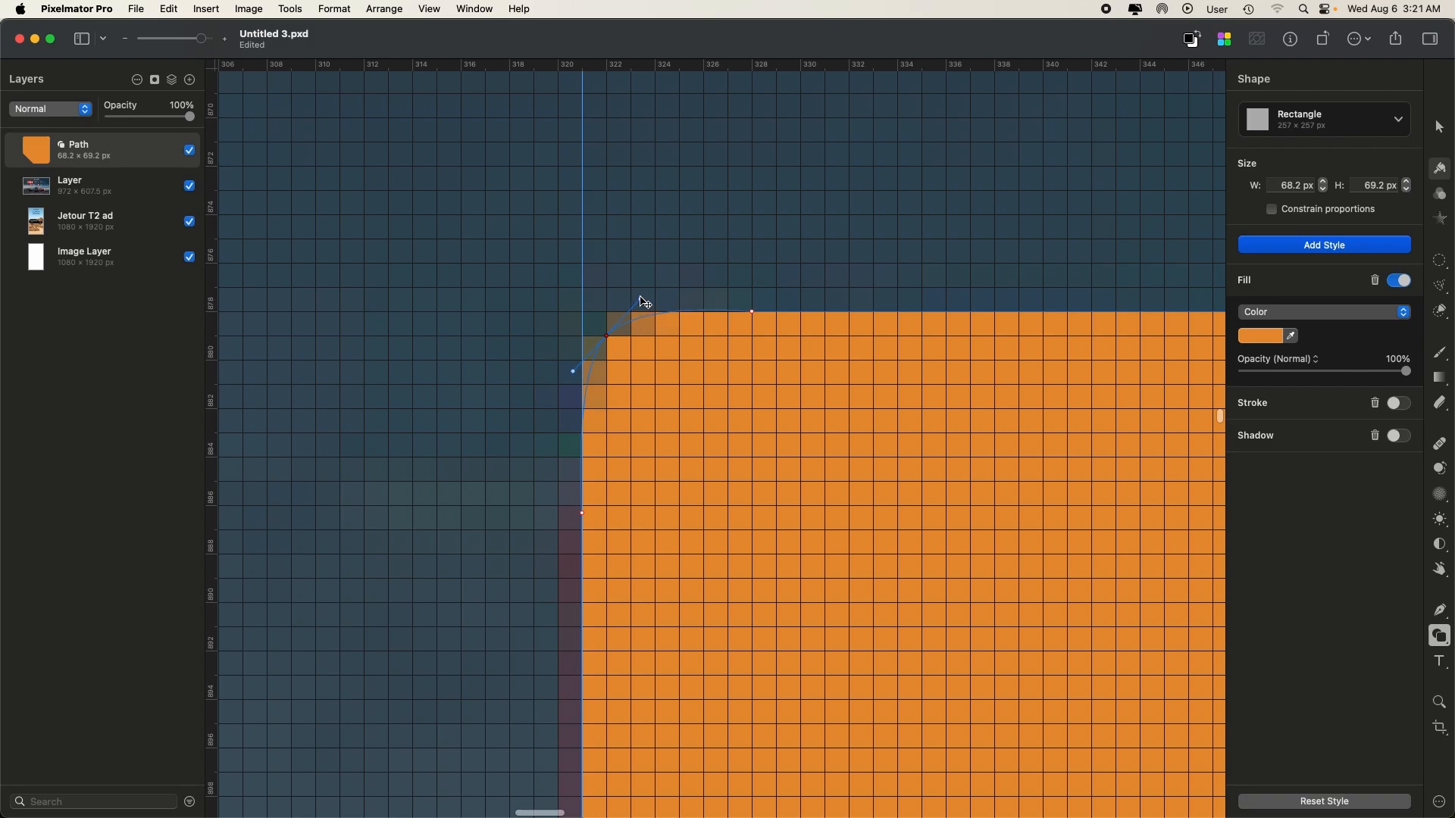
key(super+minus)
key(super+minus)
key(super+minus)
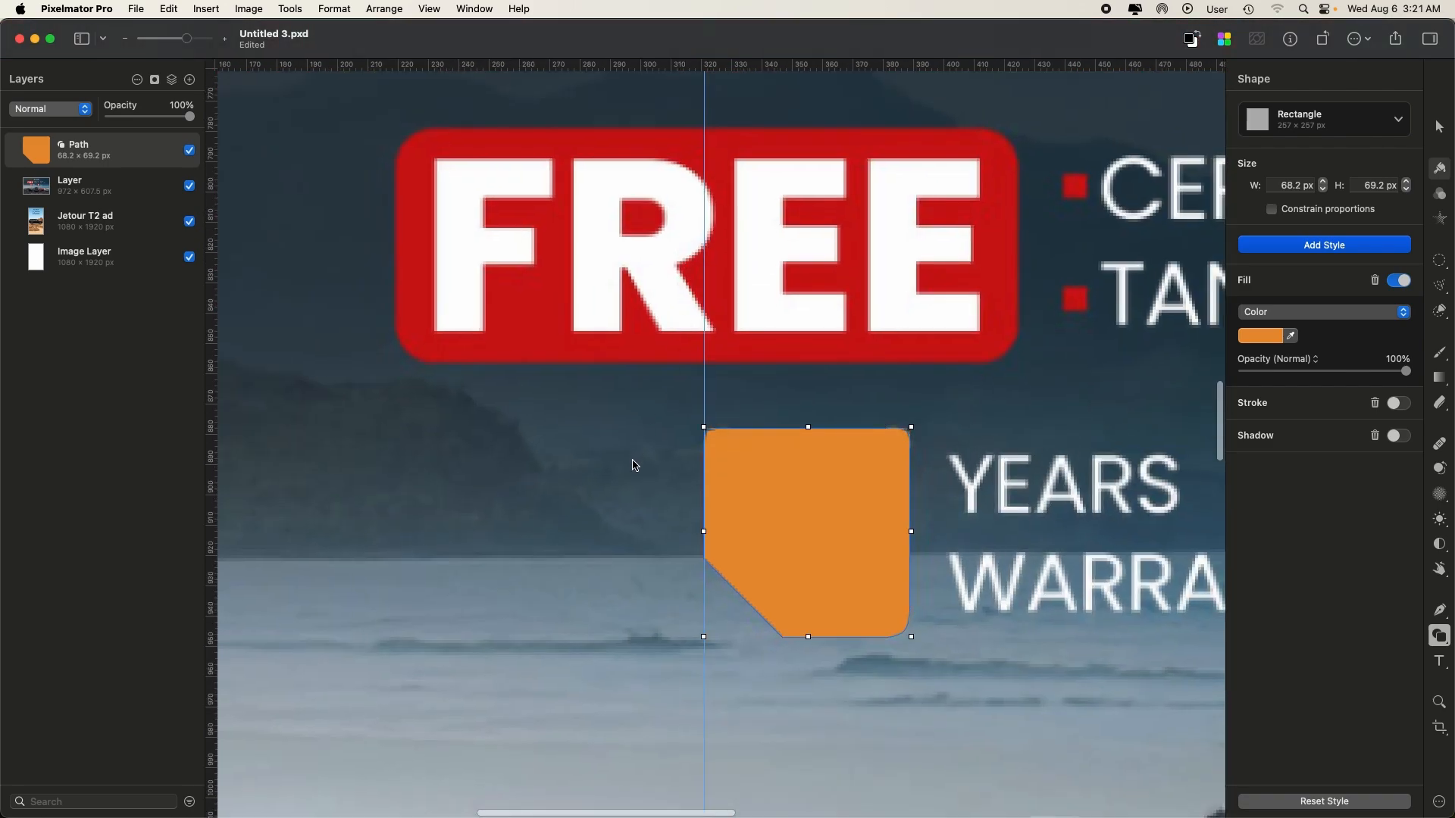
click(635, 466)
key(super+z)
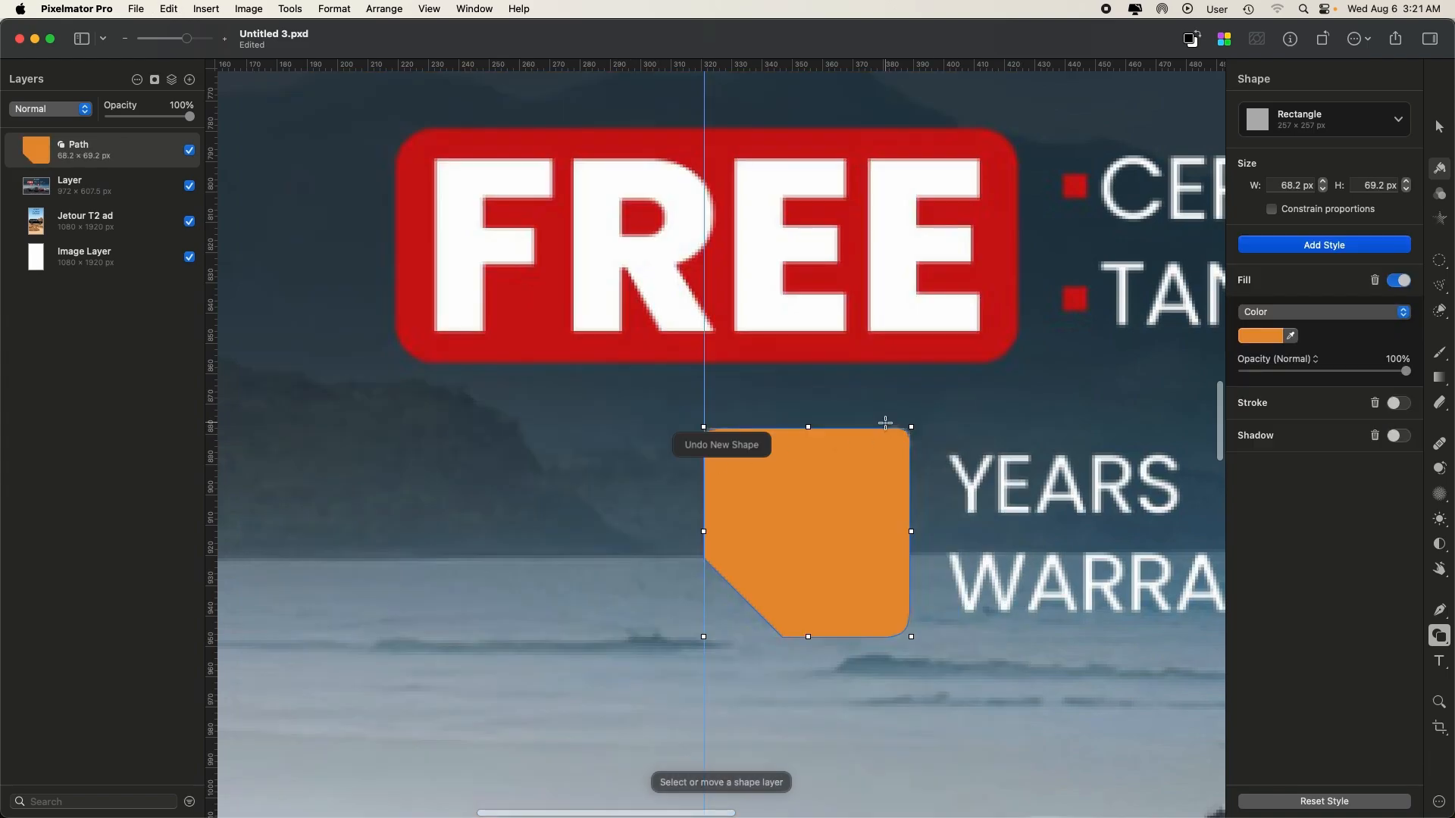
- Fill the badge path with the red sampled from the banner's FREE badge
key(v)
click(603, 466)
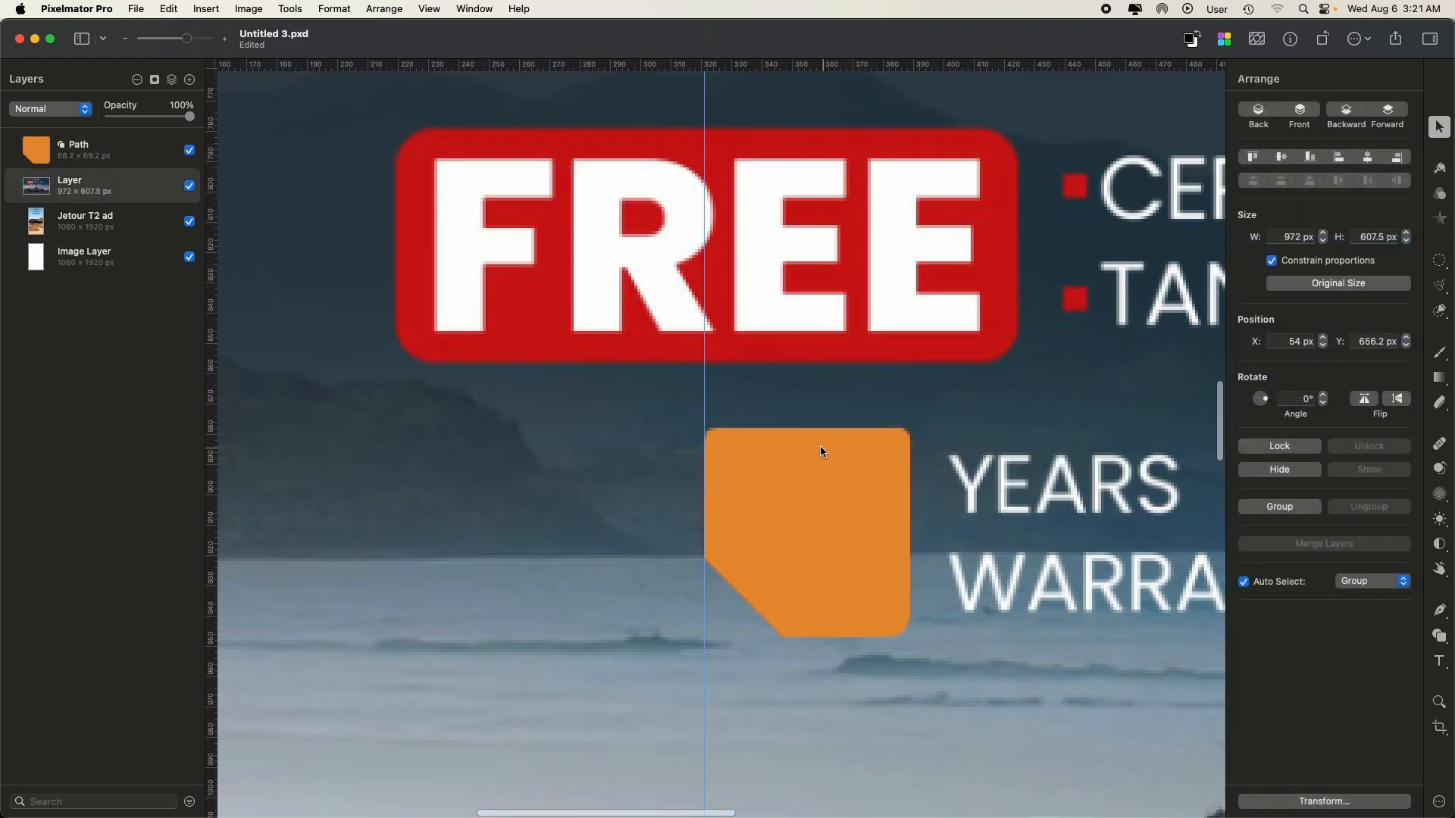
click(801, 475)
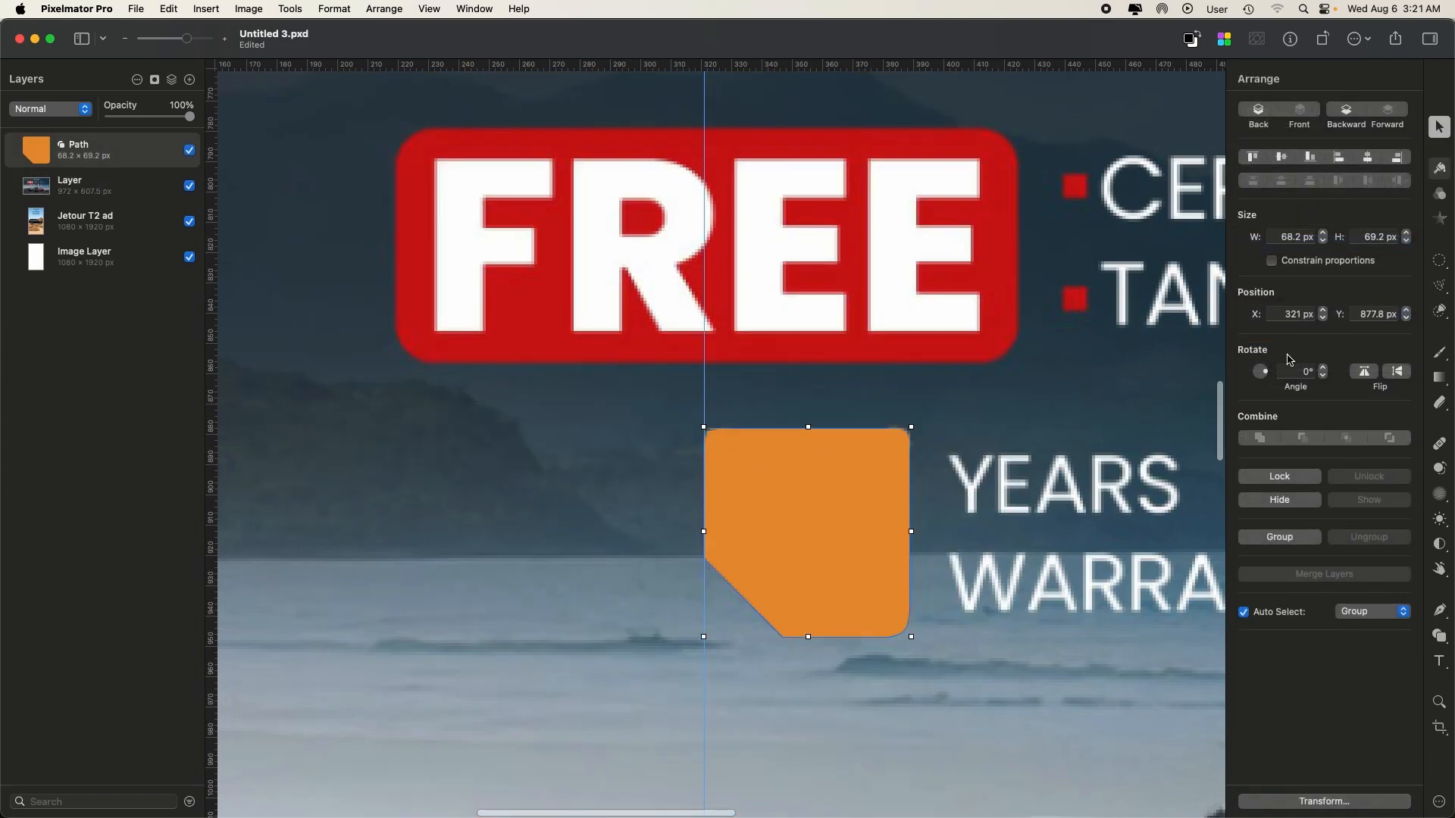
click(1438, 642)
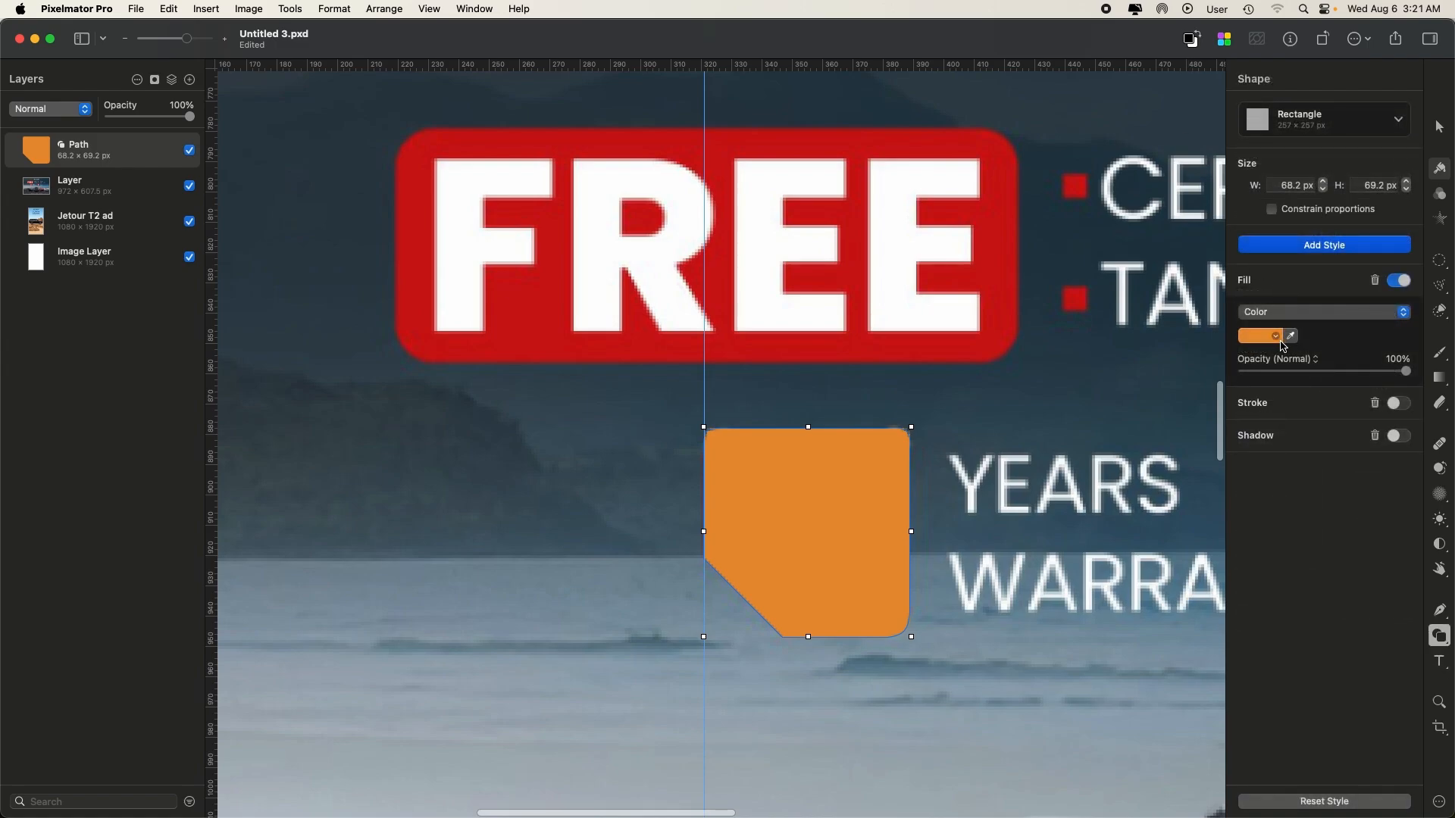
click(1292, 337)
click(1292, 338)
click(1290, 335)
click(930, 341)
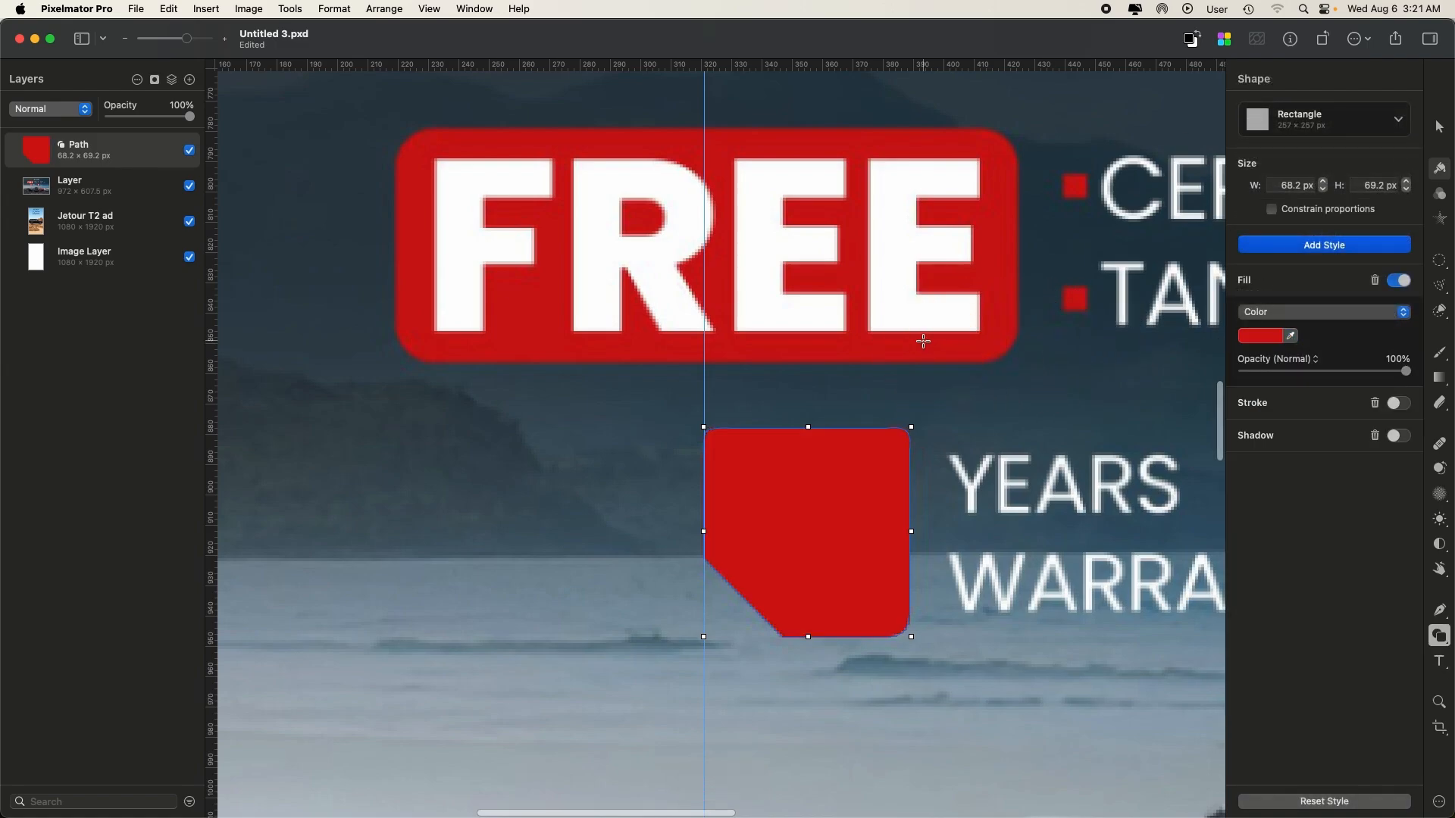
- Move the red badge 121 px to the left of the banner's 8 and place a duplicate directly below it at Y 974.8 px
key(v)
drag(805, 490, 438, 485)
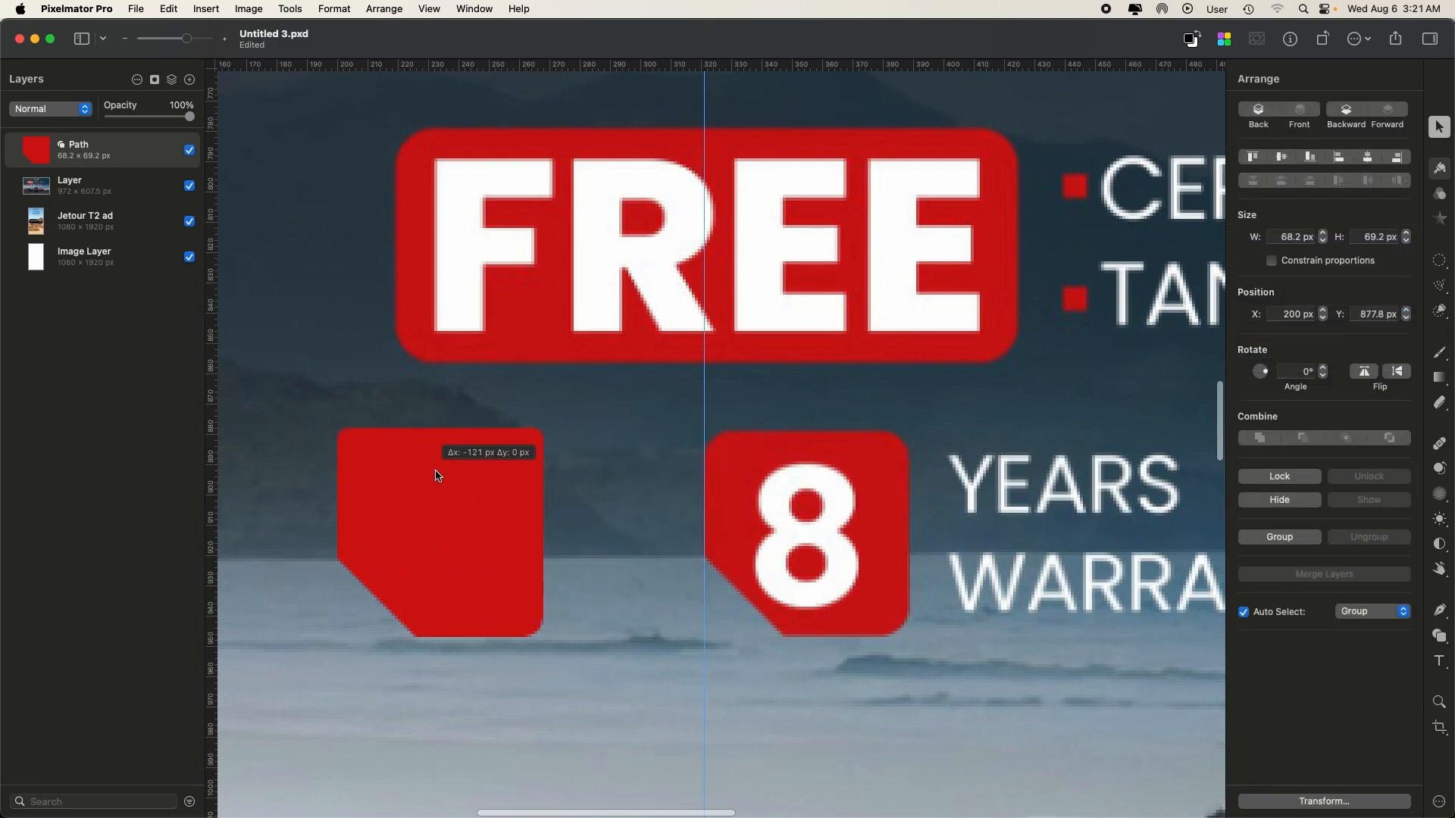
scroll(625, 447, down, 5)
scroll(621, 443, down, 6)
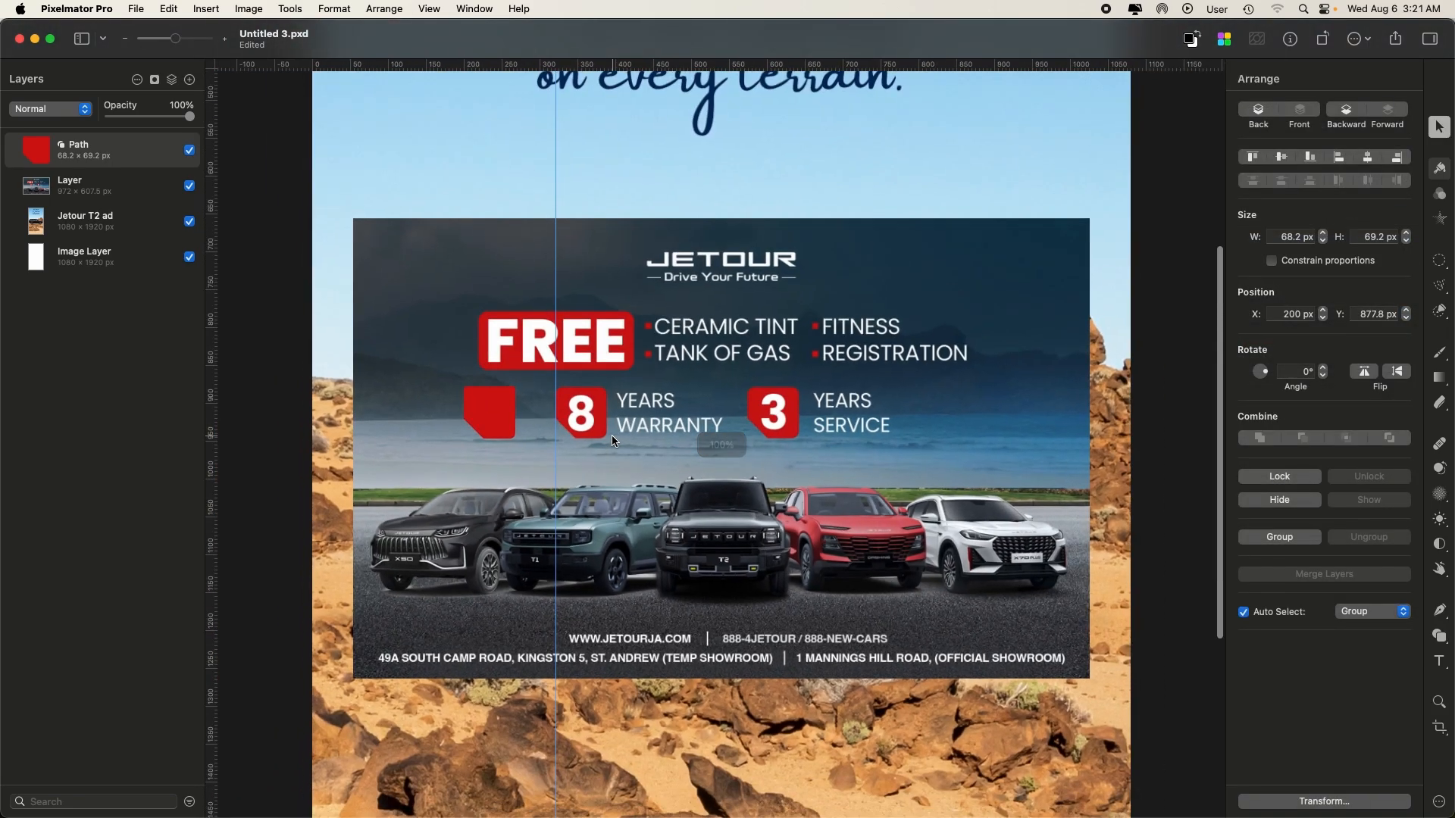
click(504, 415)
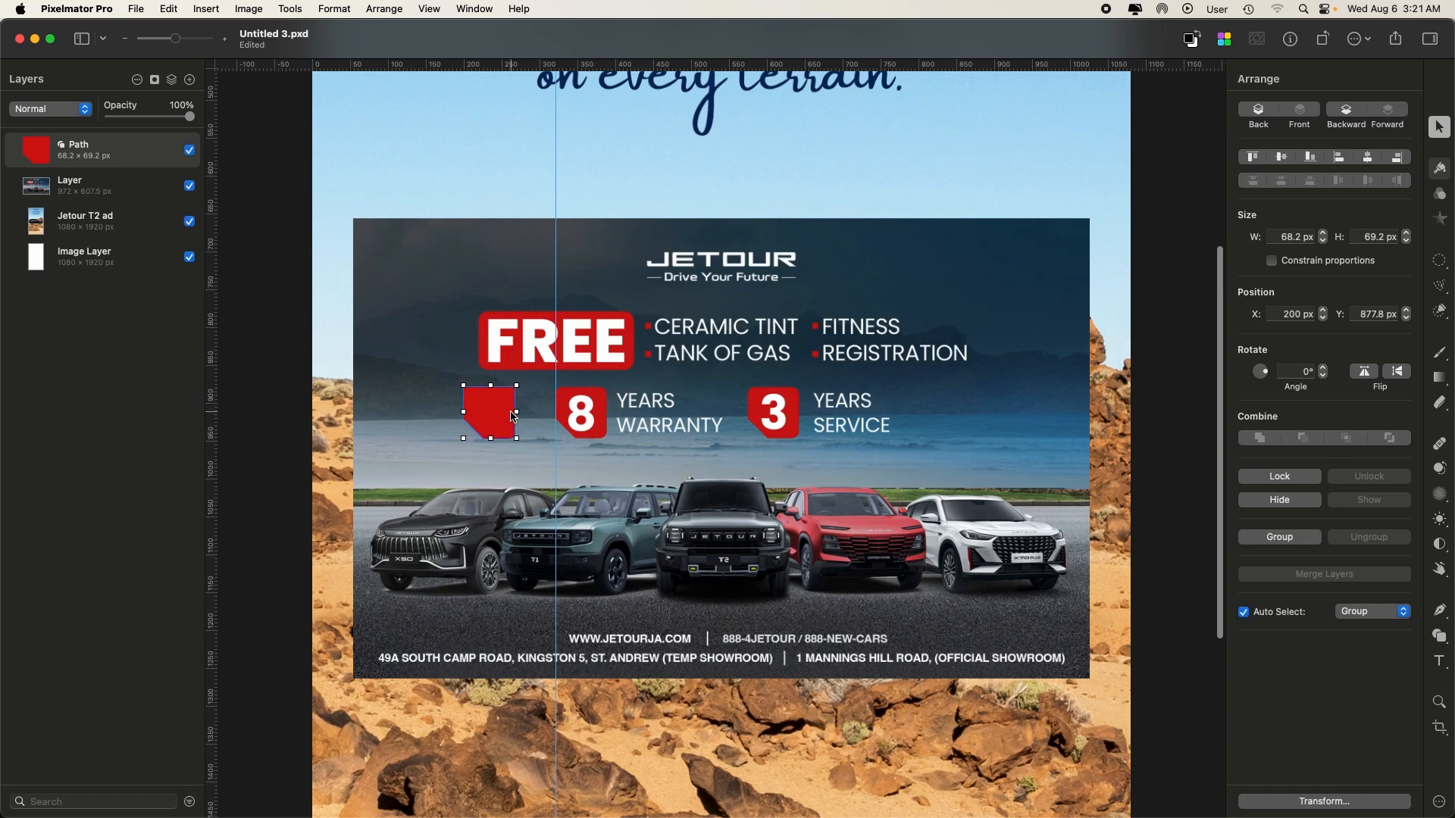
key(super+j)
drag(502, 418, 508, 494)
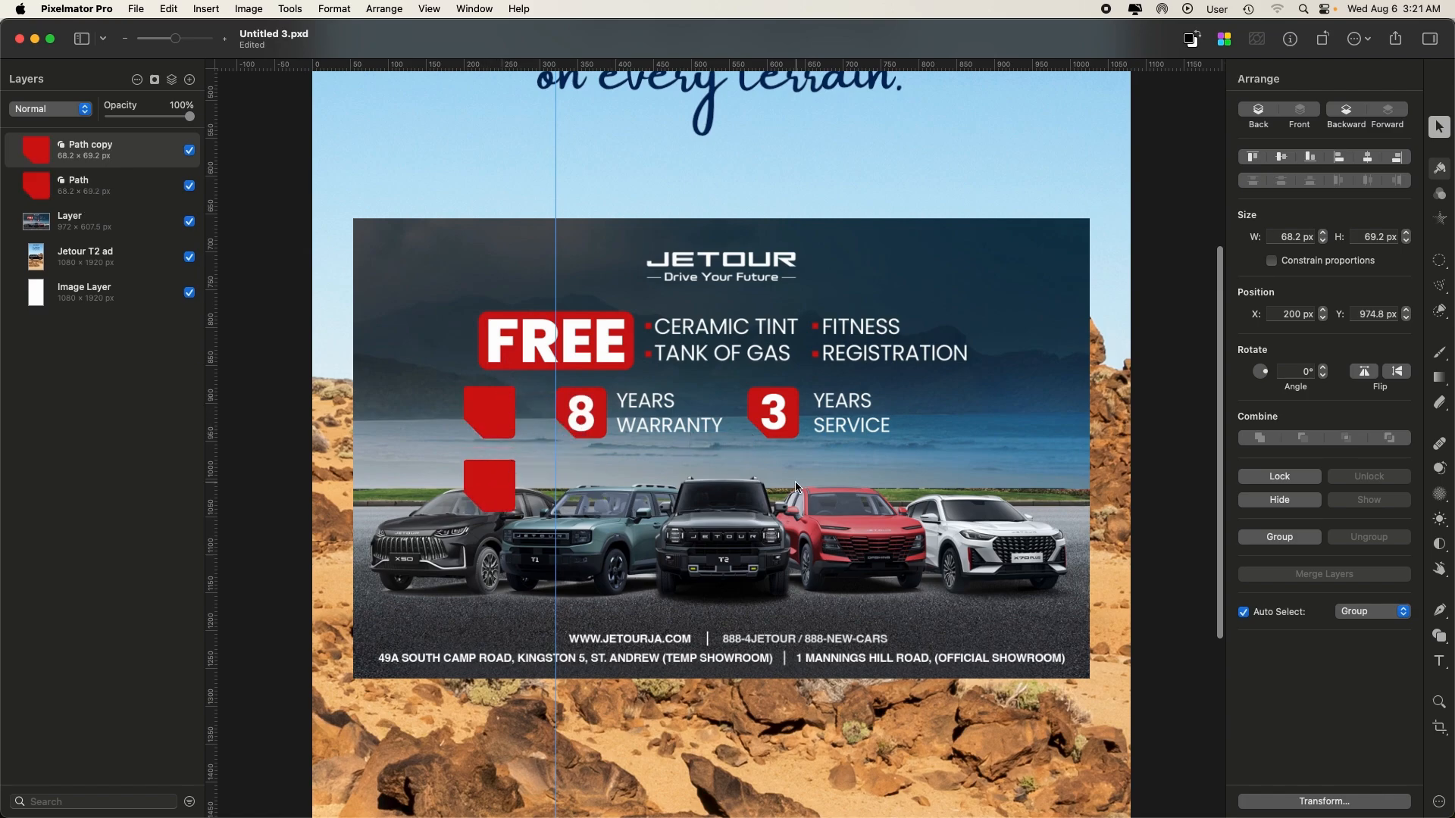
- Add a text layer reading "8" in the Gotham font beside the lower red badge
click(1439, 662)
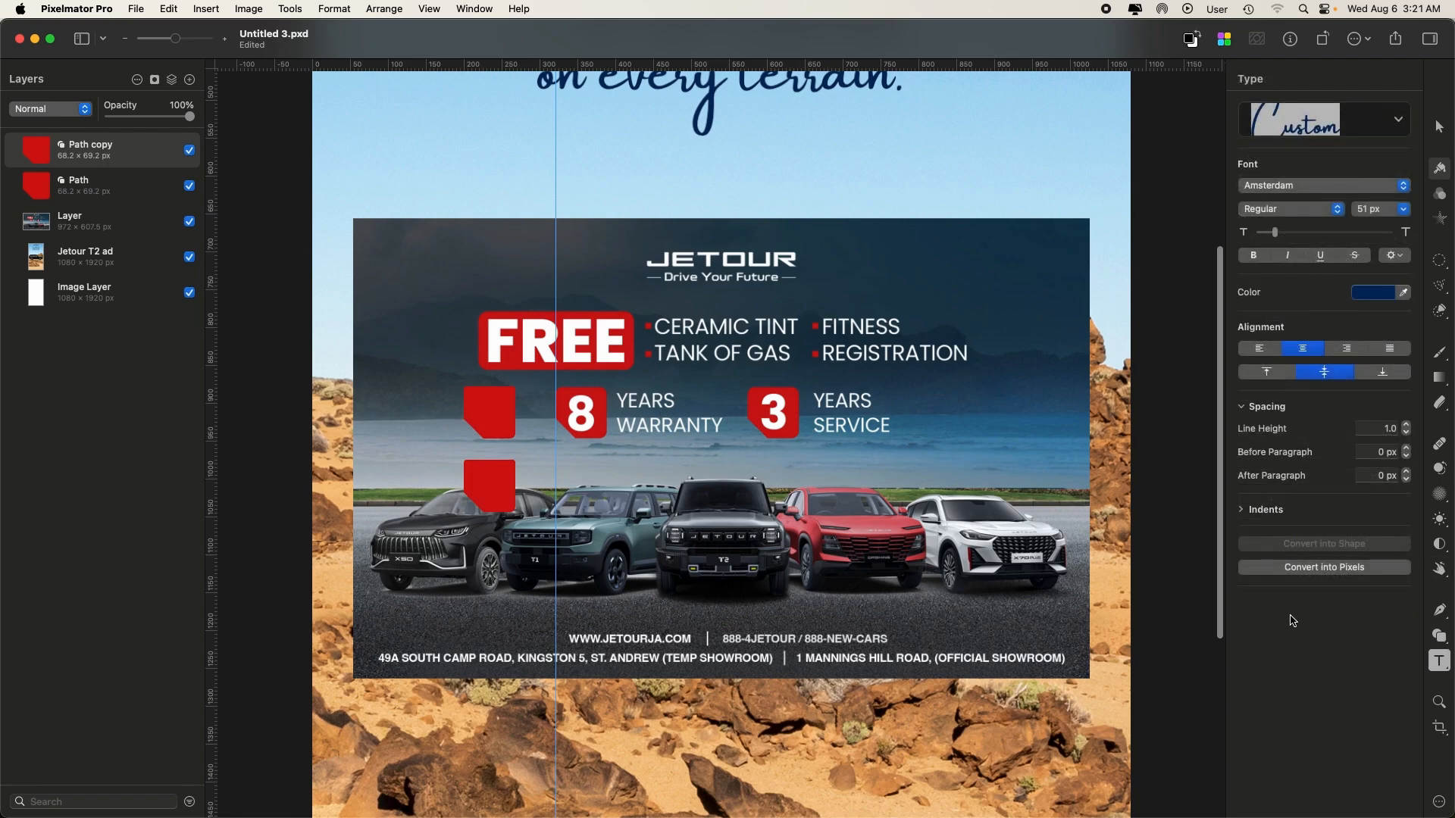
click(1359, 189)
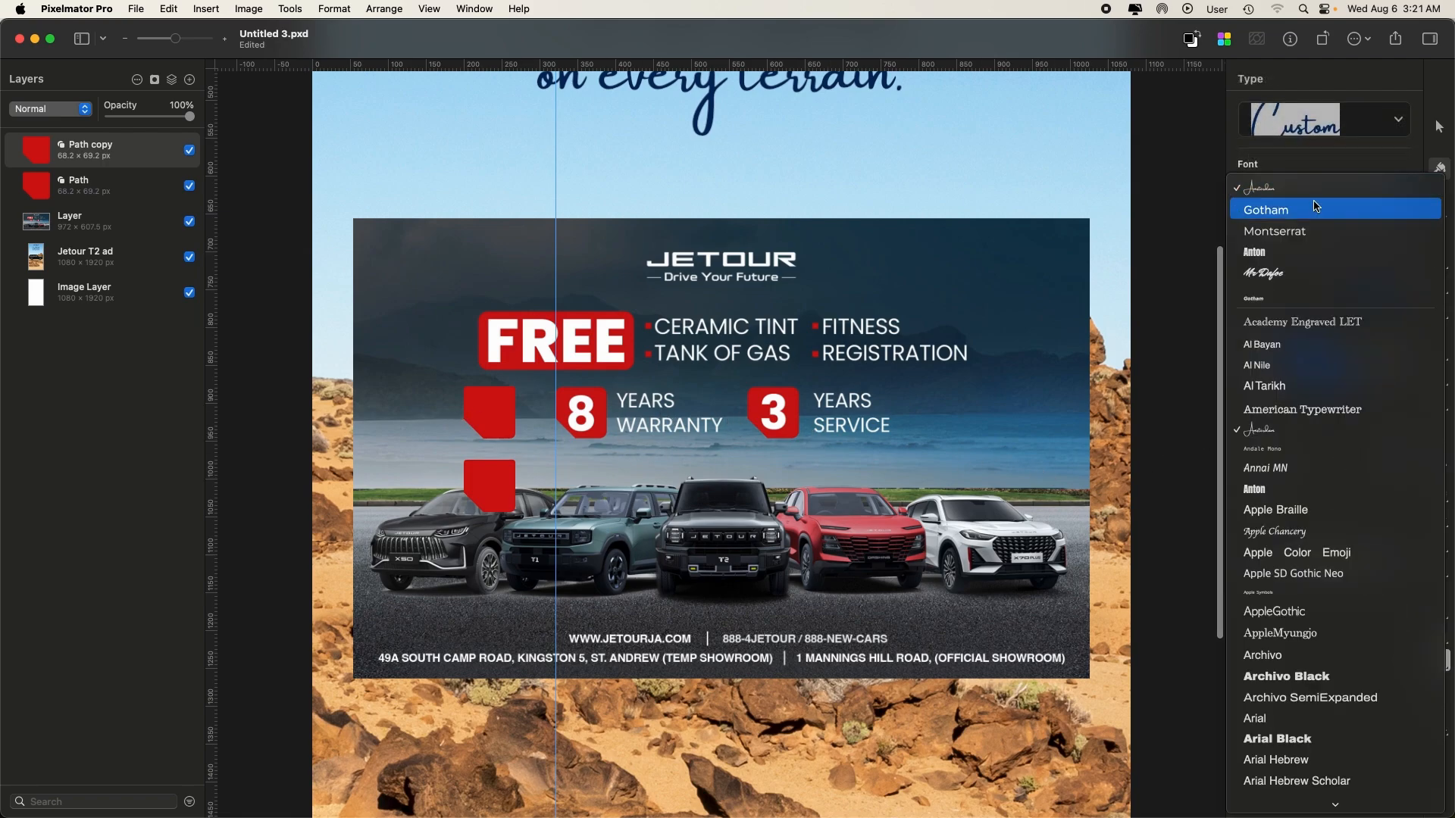
click(1309, 217)
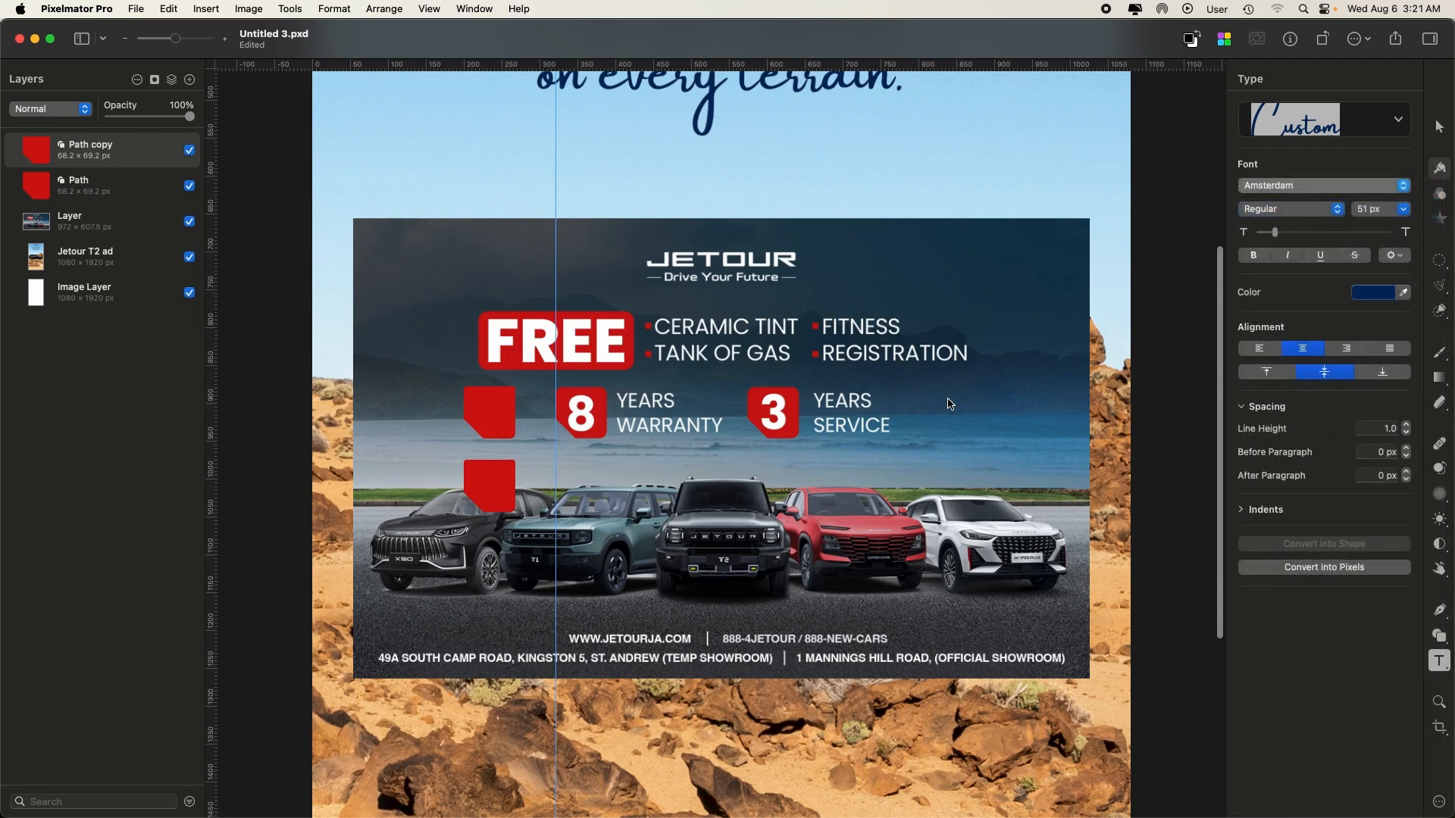
click(585, 515)
double_click(585, 515)
text(8)
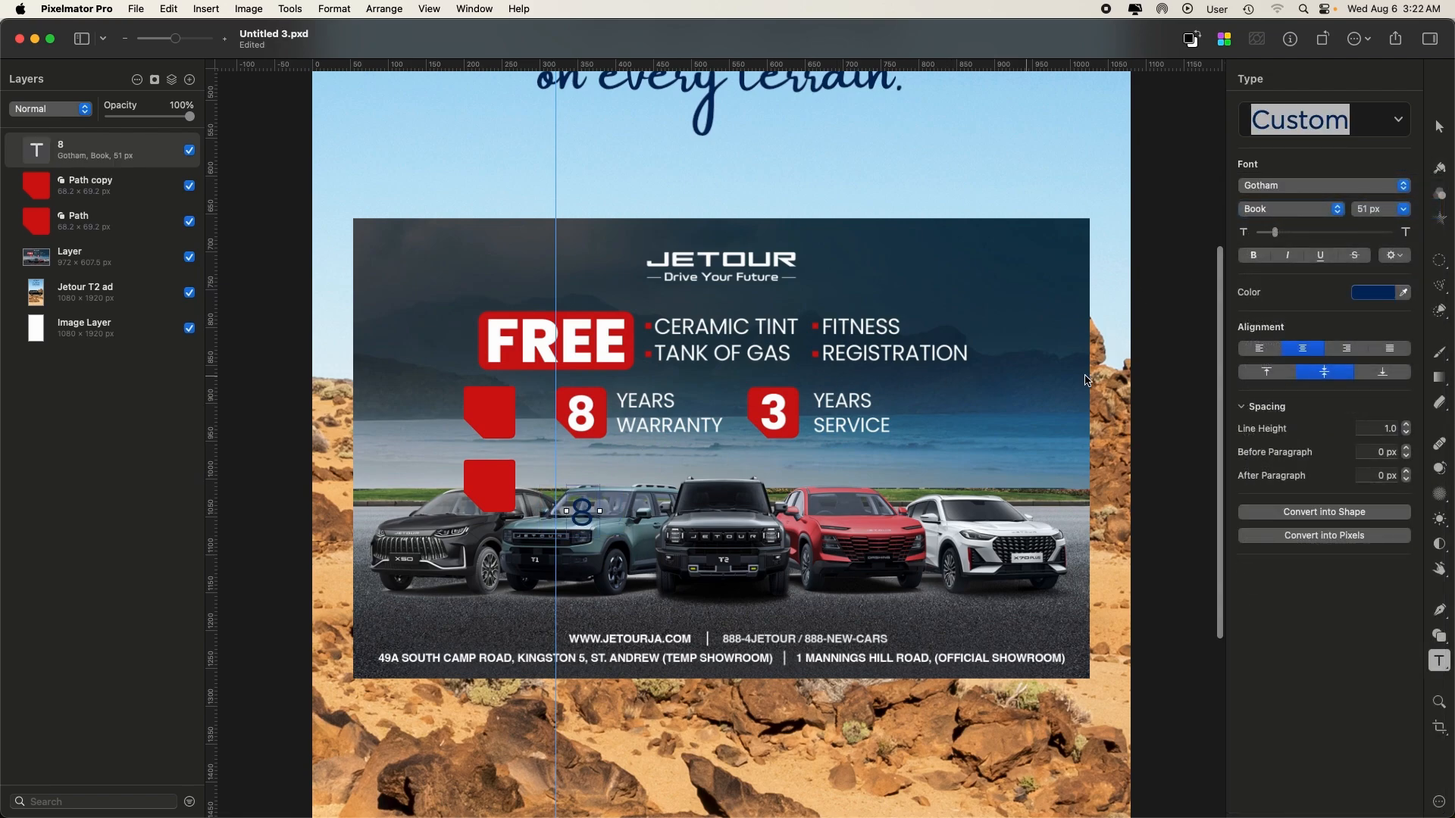
- Set the number 8 to the Black weight and color it white (FFFFFF)
click(1281, 212)
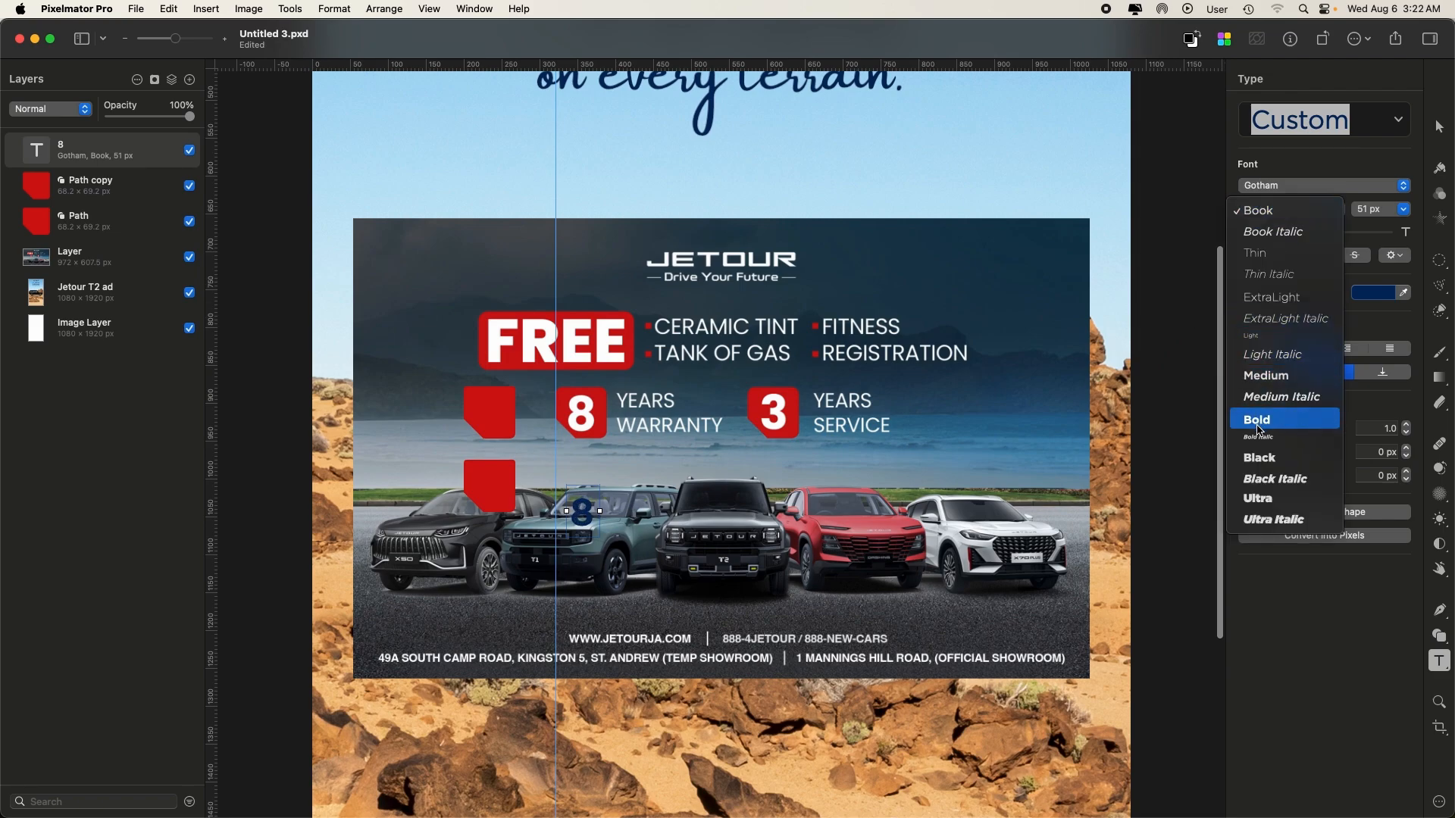
click(1261, 458)
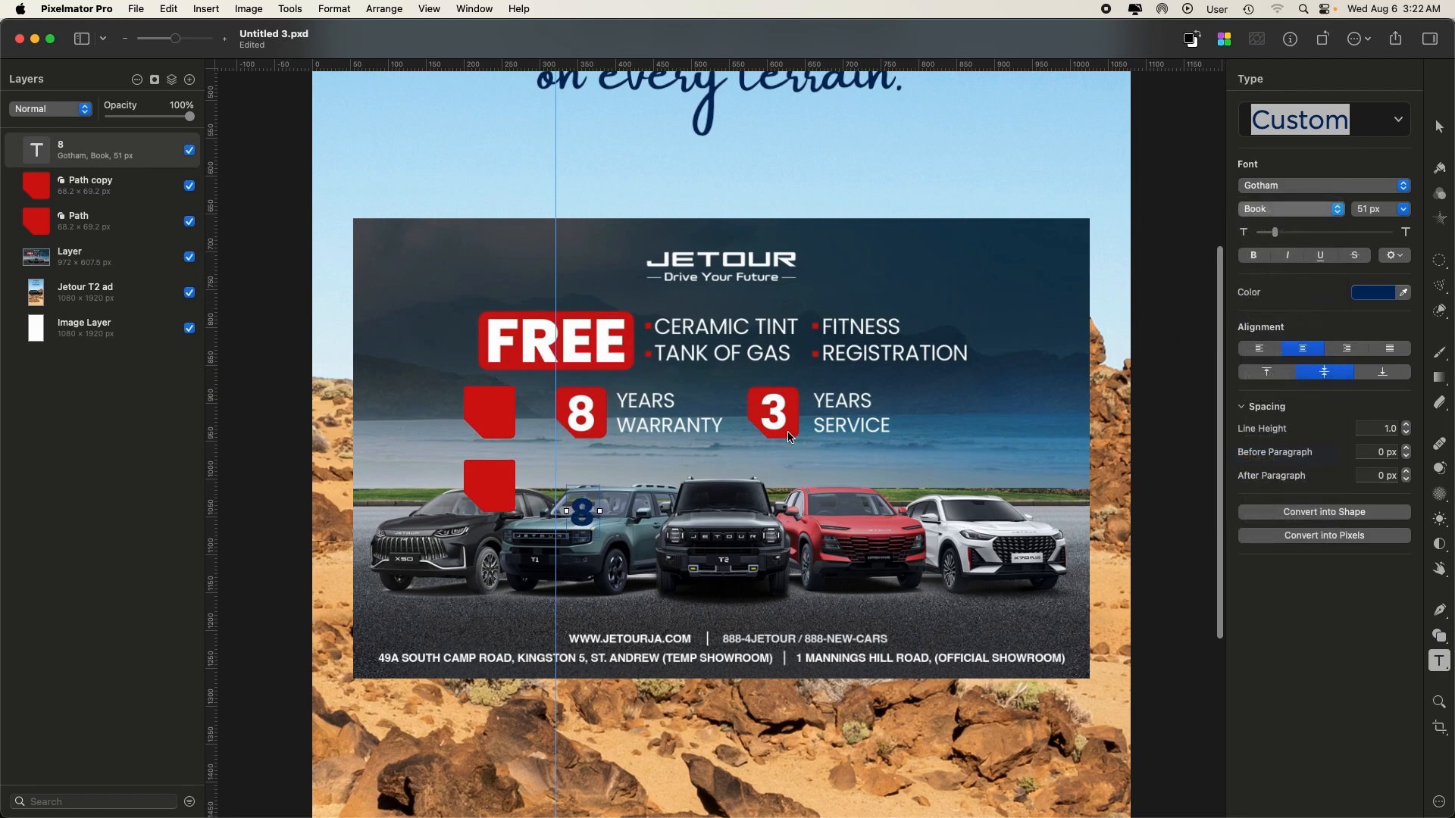
click(1378, 294)
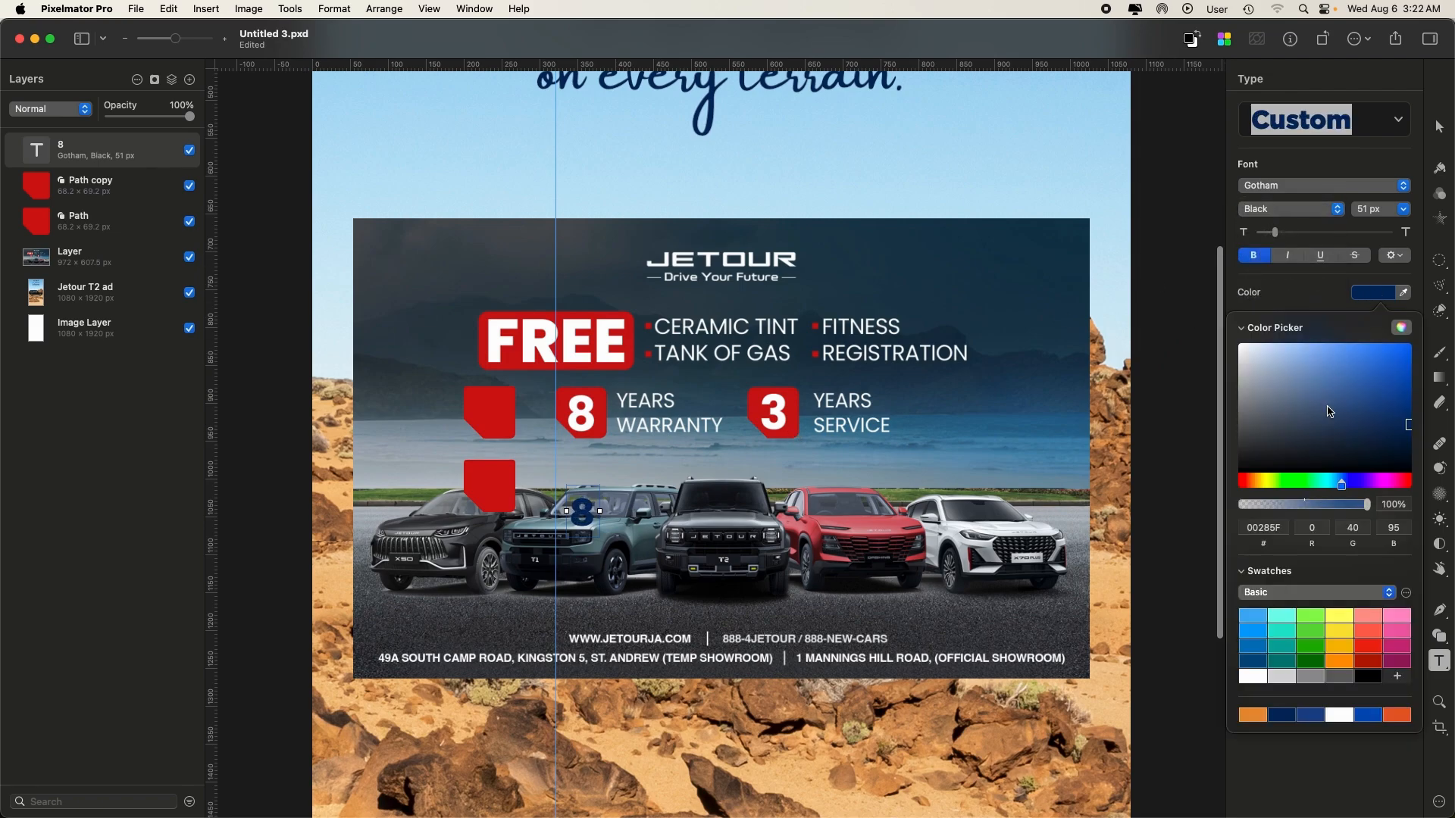
click(1253, 676)
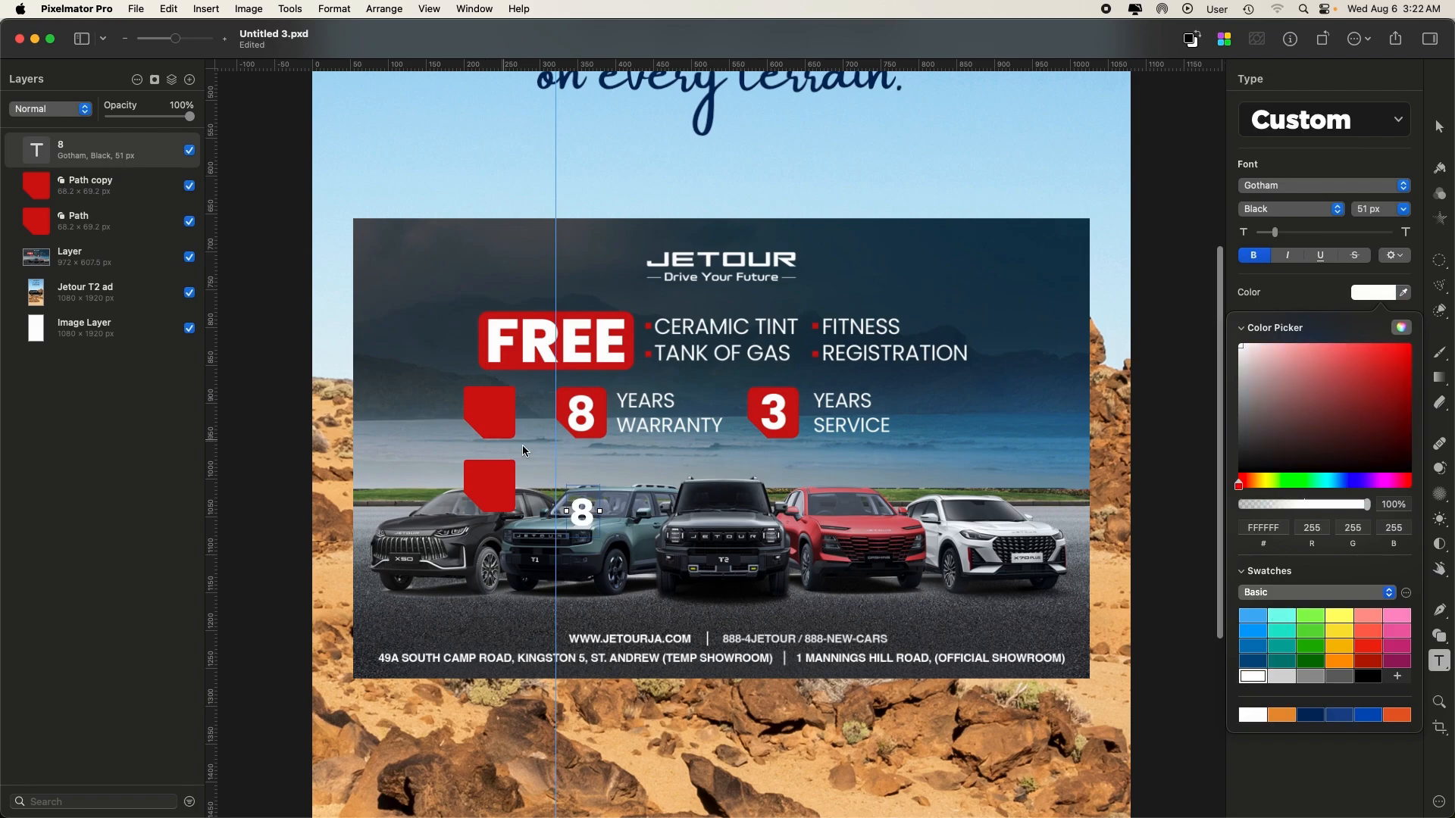
- Center the 8 on the upper red badge and put a duplicate reading "3" on the lower badge
drag(587, 516, 497, 497)
key(super+d)
double_click(498, 496)
text(3)
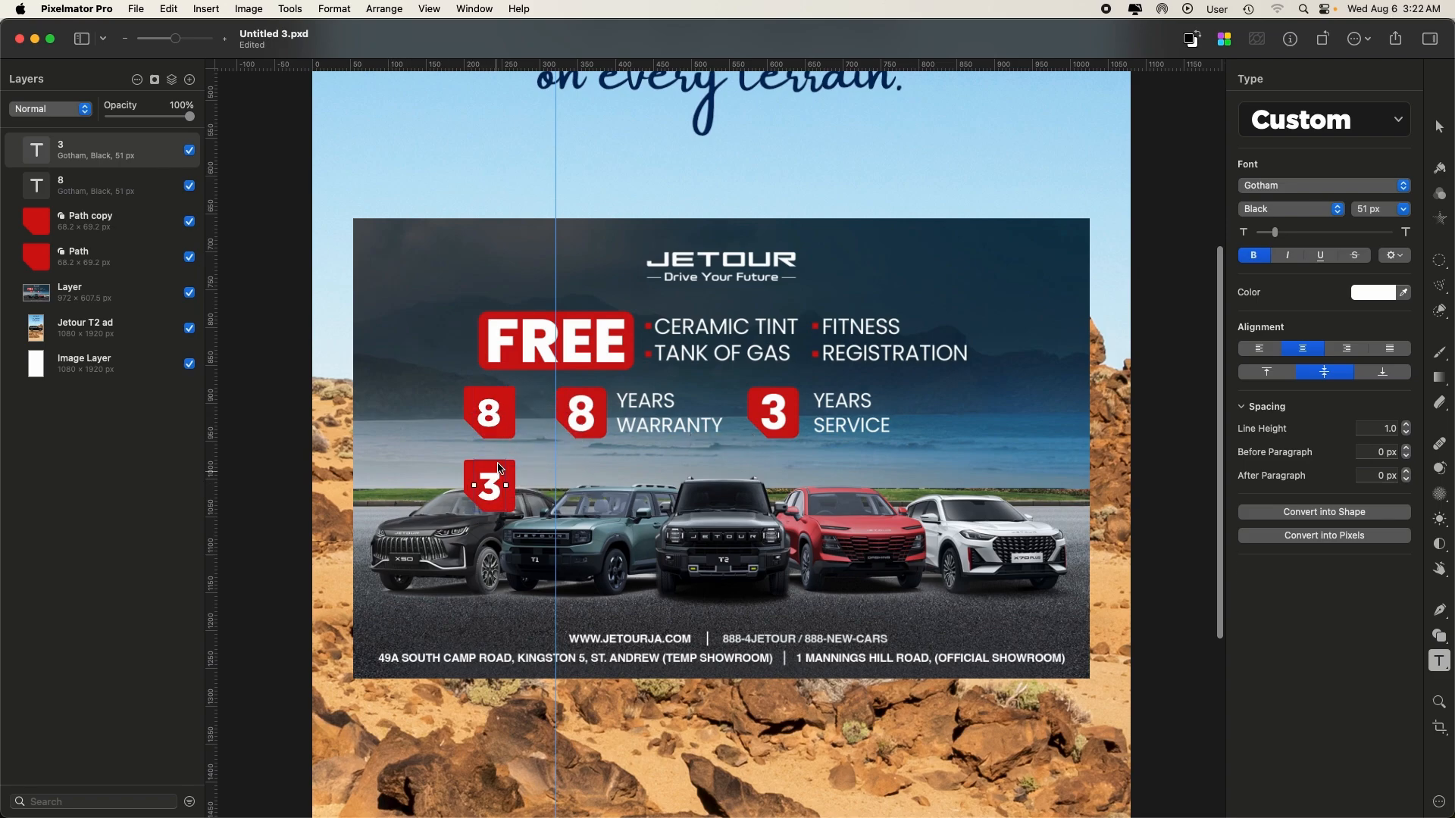
key(Escape)
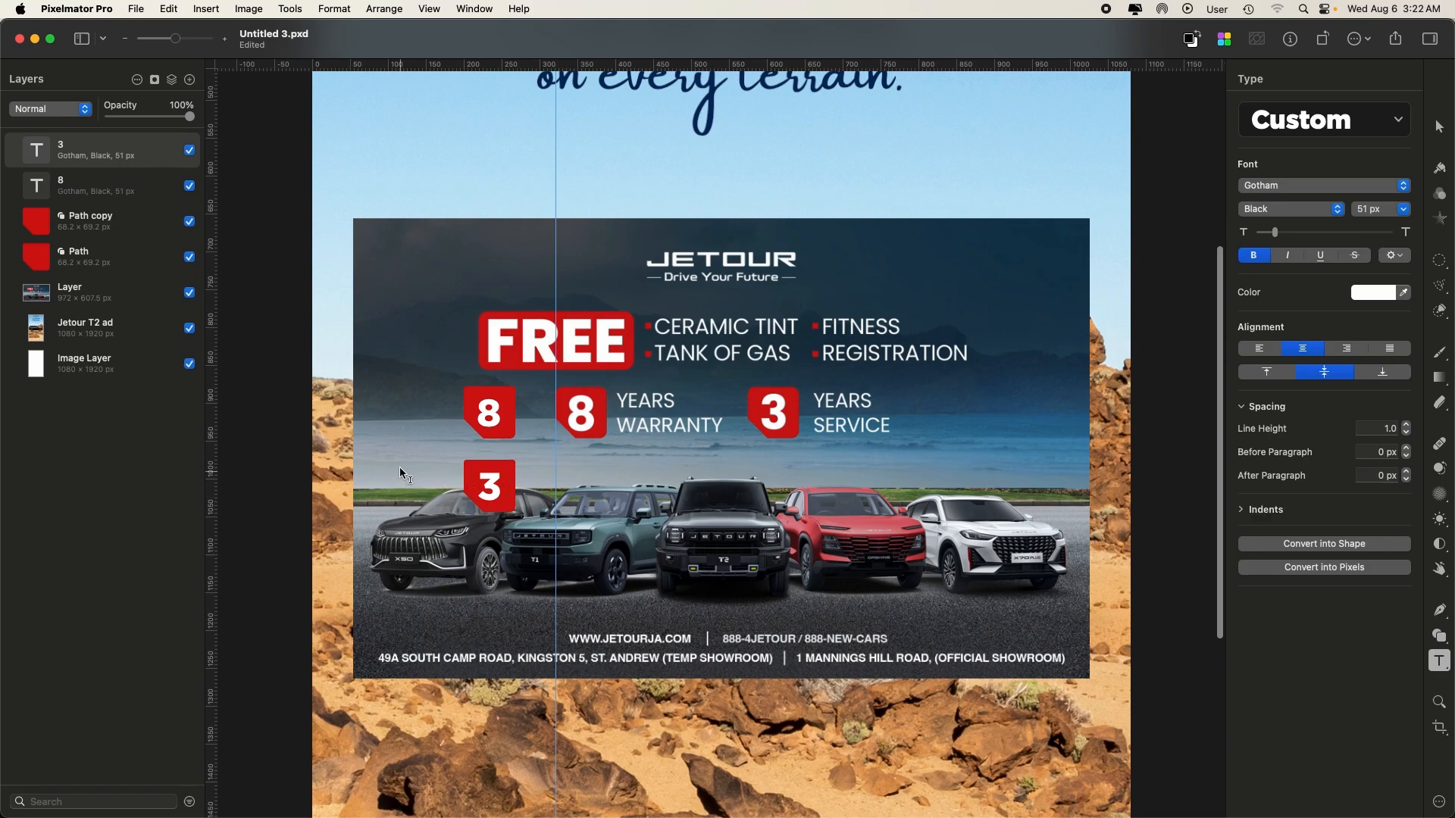
- Lock the banner layer, the Jetour T2 ad layer and the white Image Layer
key(v)
click(399, 462)
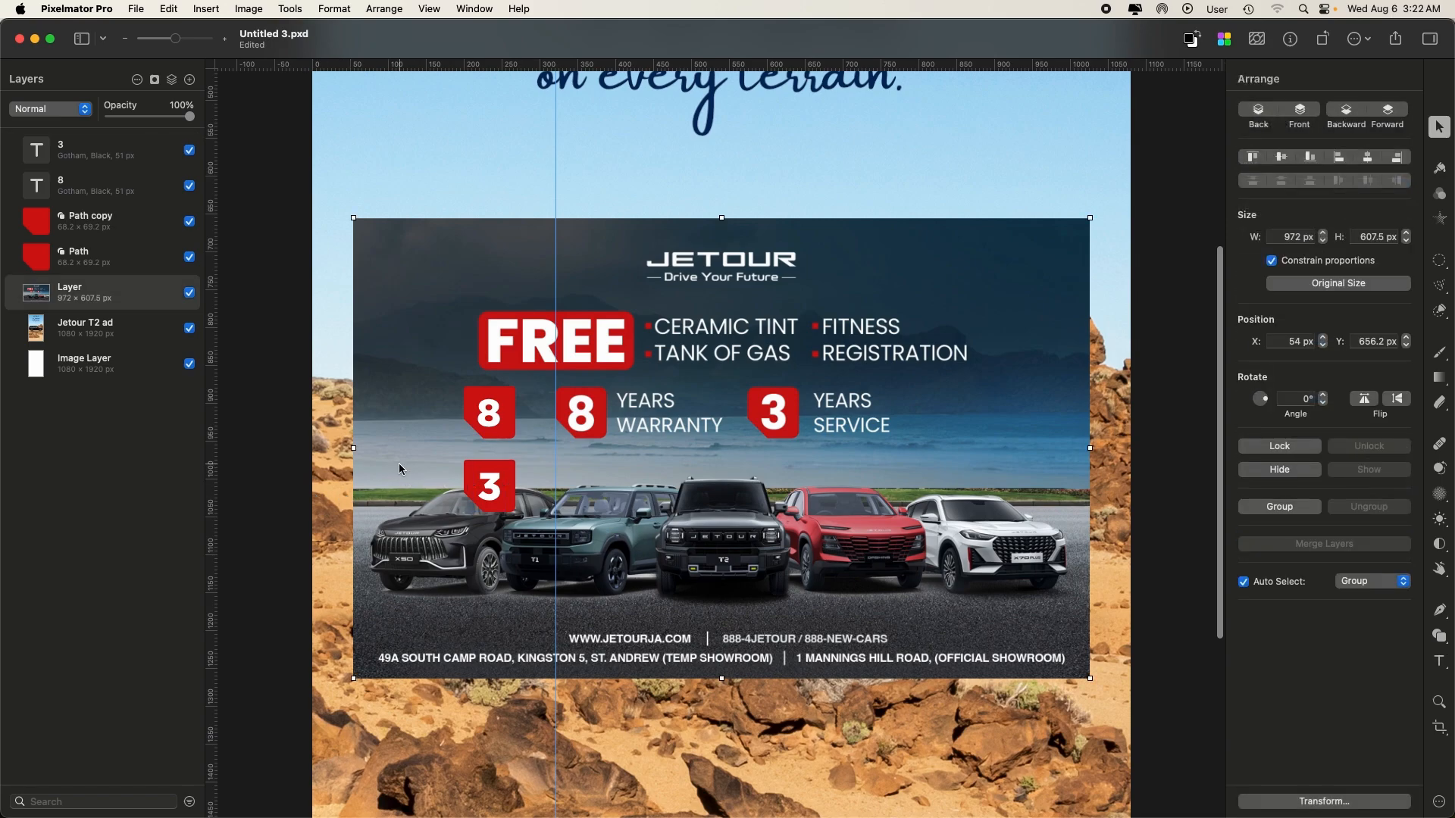
click(172, 293)
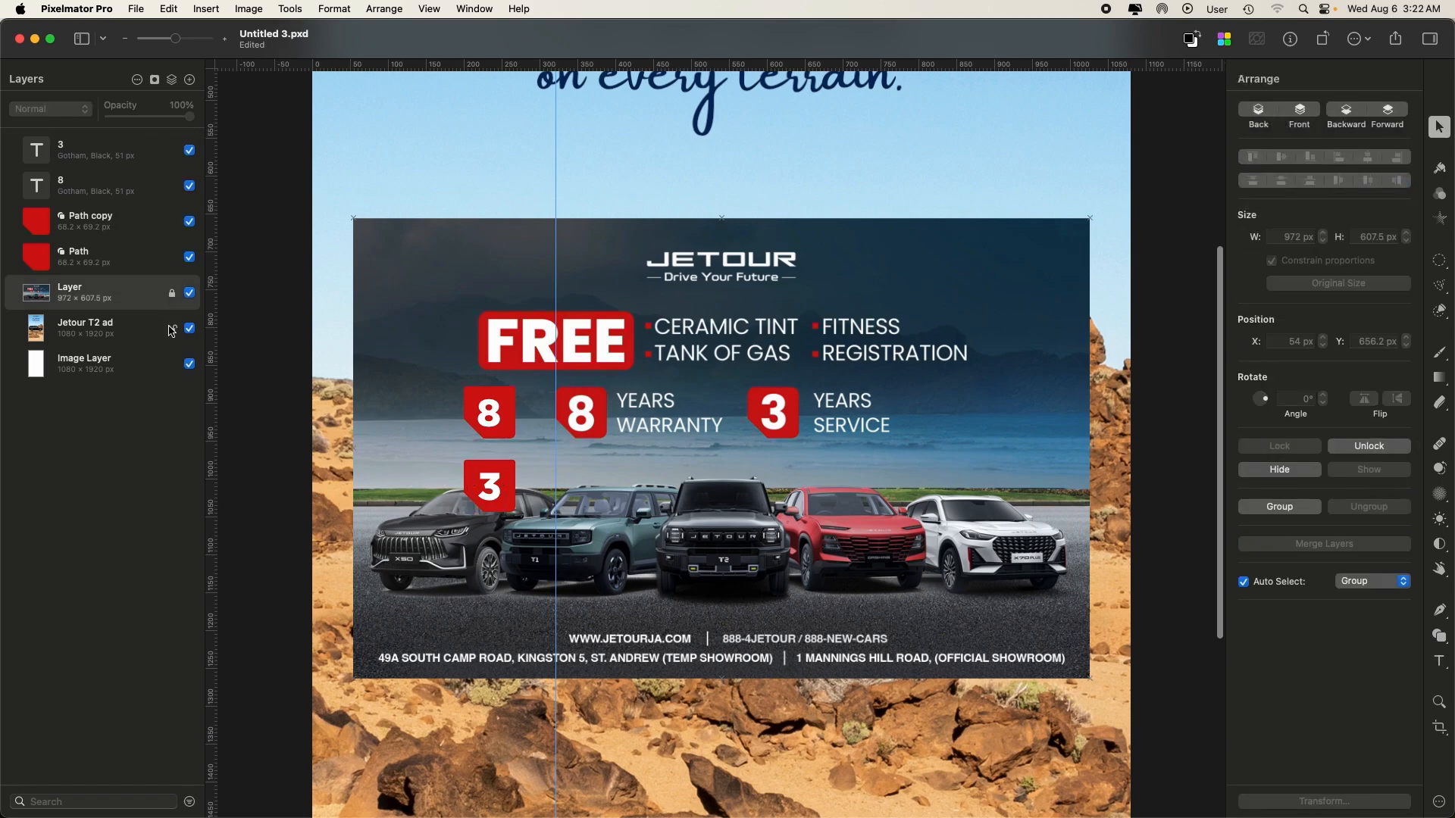
click(172, 330)
- Group the 3 with its red badge, and group the 8 with its red badge
drag(426, 448, 557, 526)
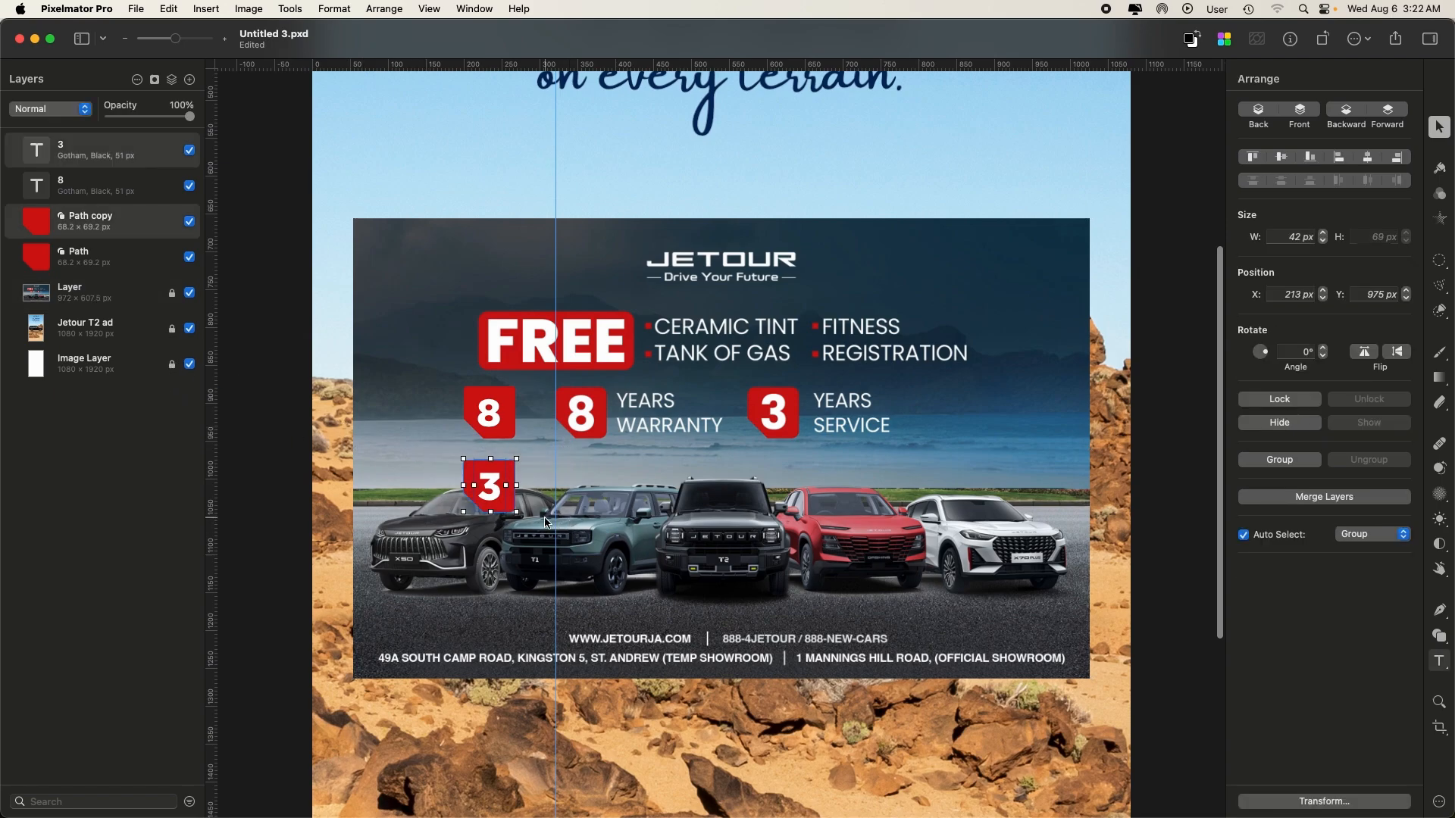
key(super+g)
drag(430, 367, 582, 492)
key(super+g)
- Position the 8 and 3 badge groups directly below the banner's matching badges, with the 3 group at X 580, Y 974.8 px
click(487, 492)
drag(487, 495, 738, 489)
key(super+z)
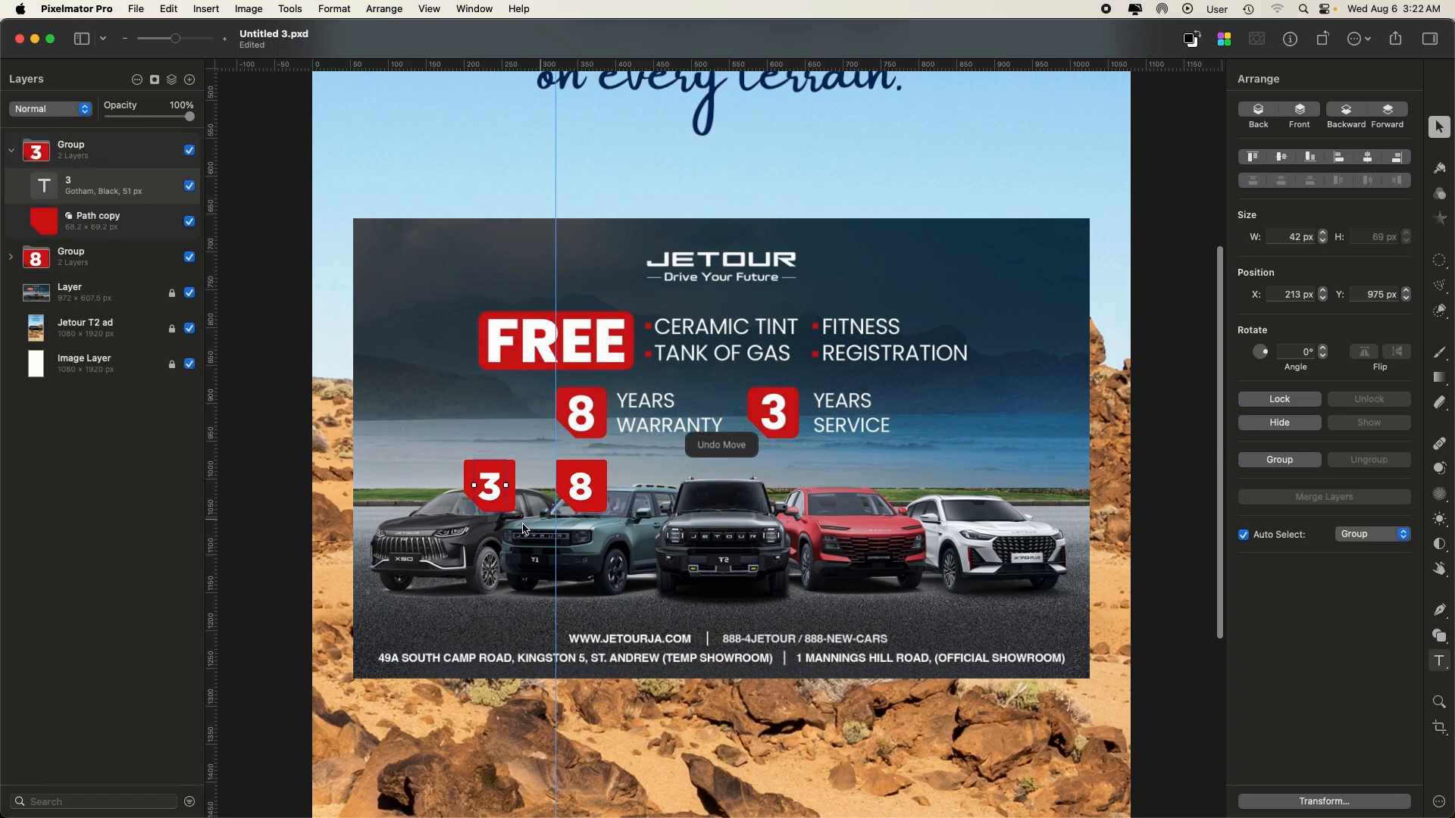
click(482, 493)
drag(482, 494, 770, 494)
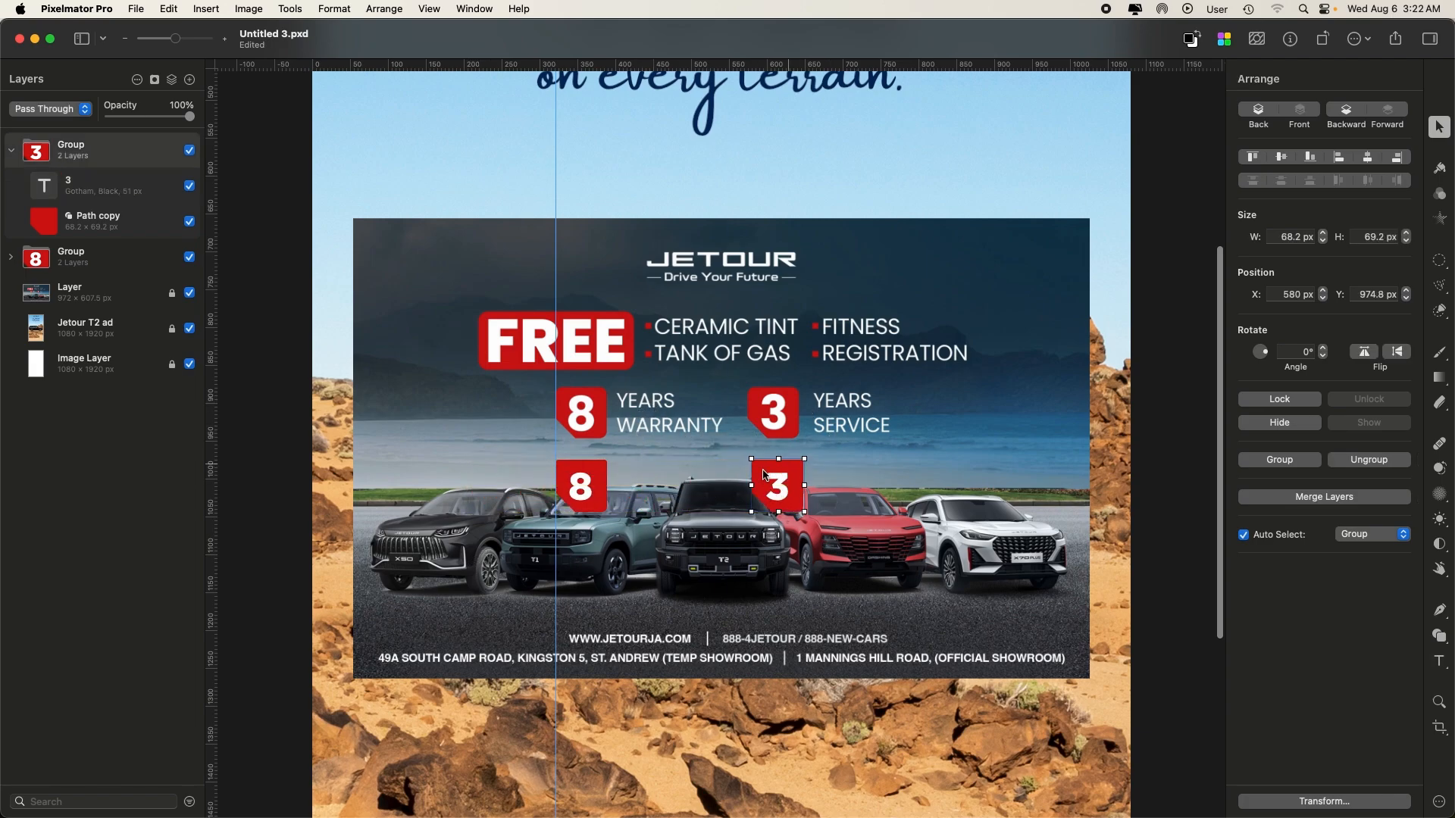
- Add a Gotham Medium text layer near the lower 8 badge reading "YEARS" on one line and "WARRANTY" below it
key(t)
click(1266, 214)
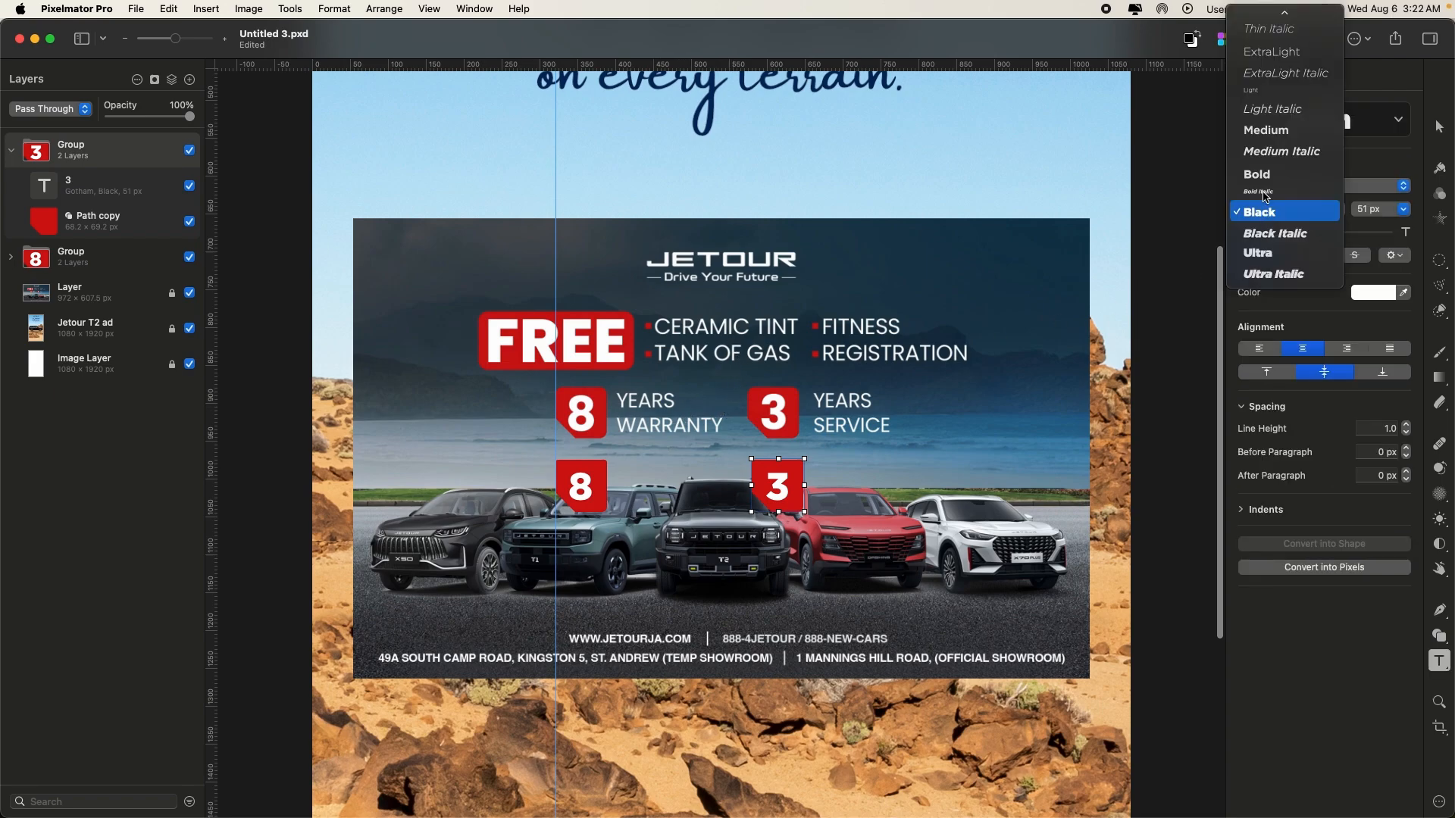
click(621, 468)
double_click(625, 474)
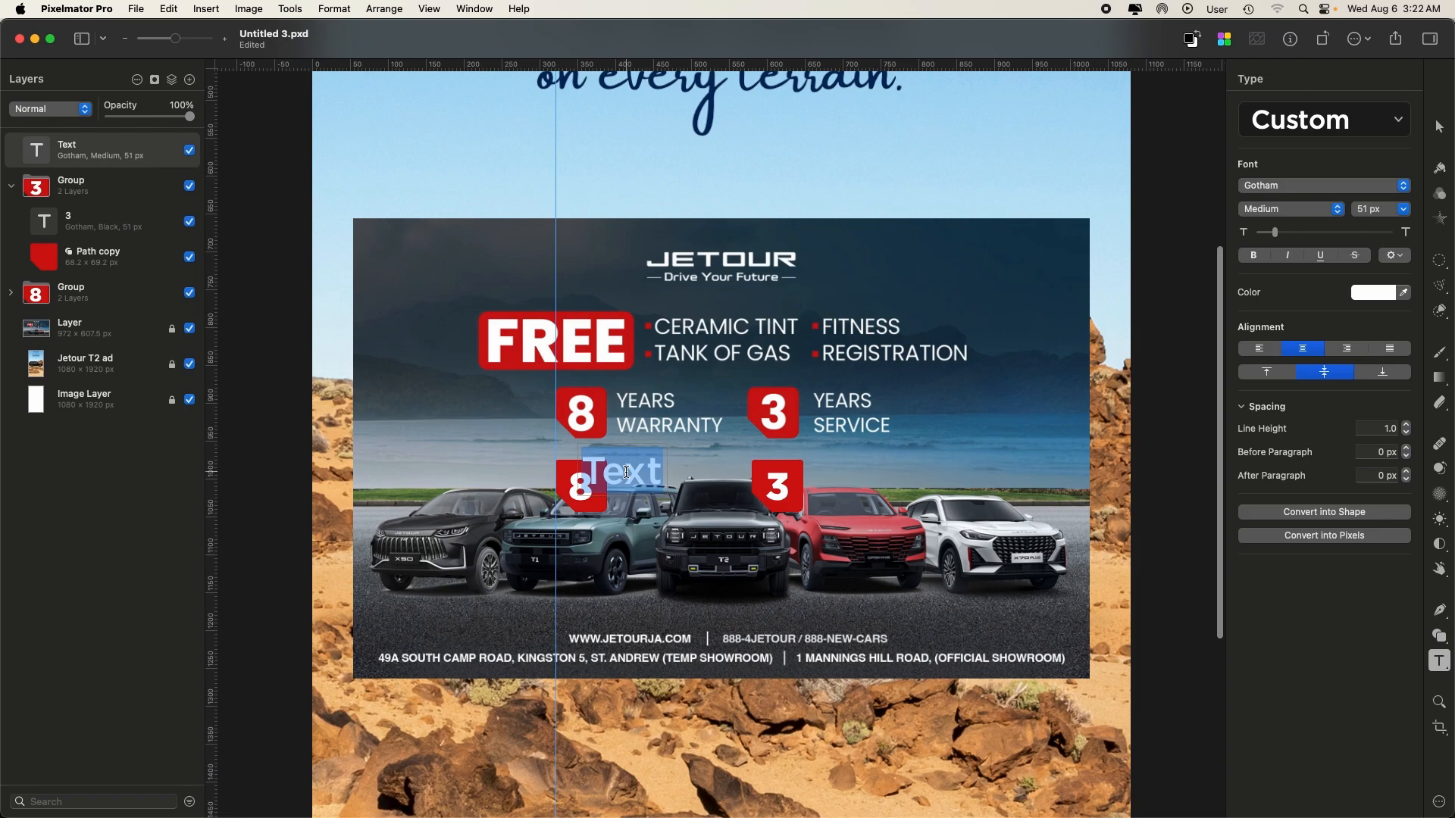
text(YEARS)
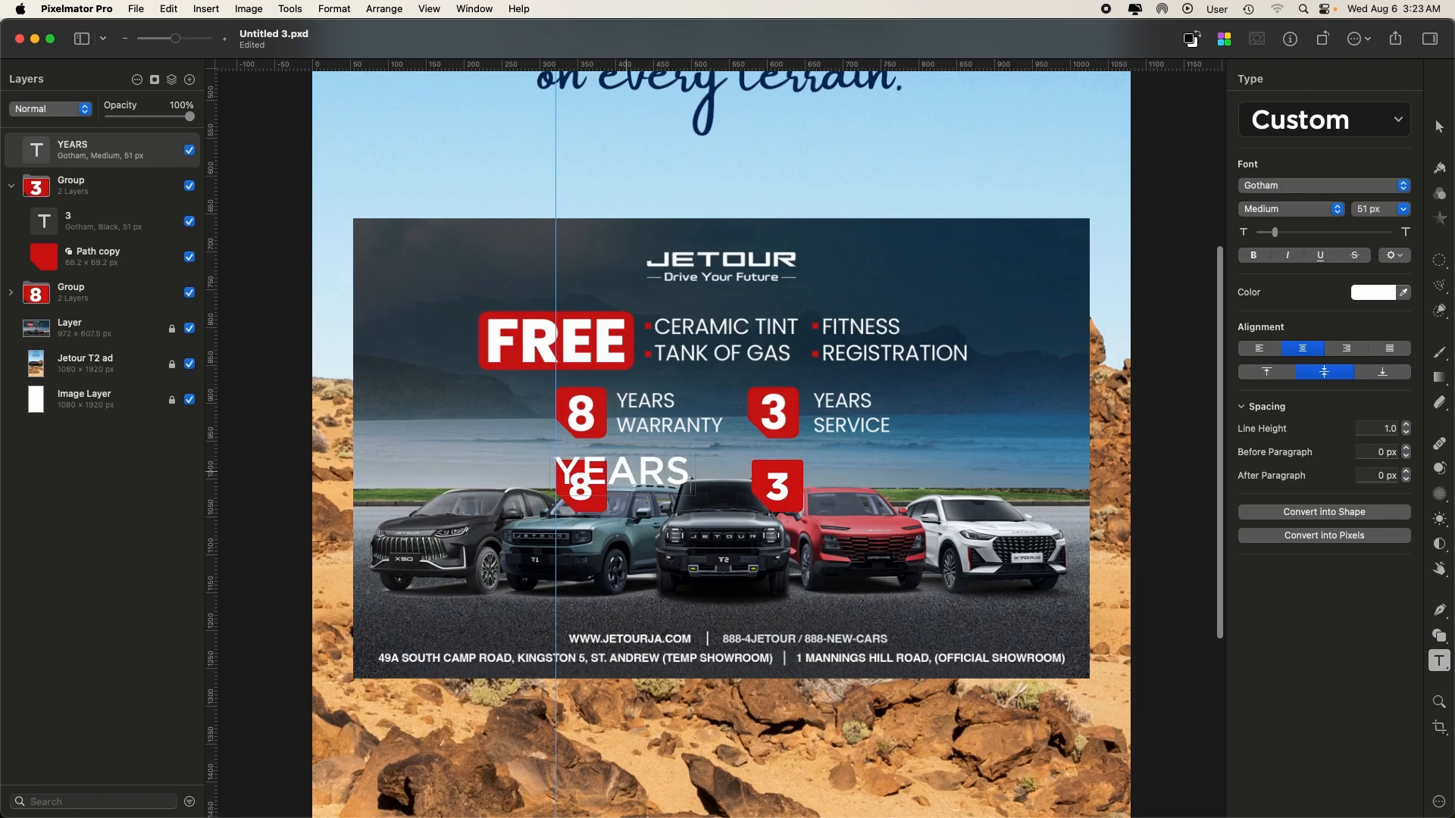
text( WARRAN)
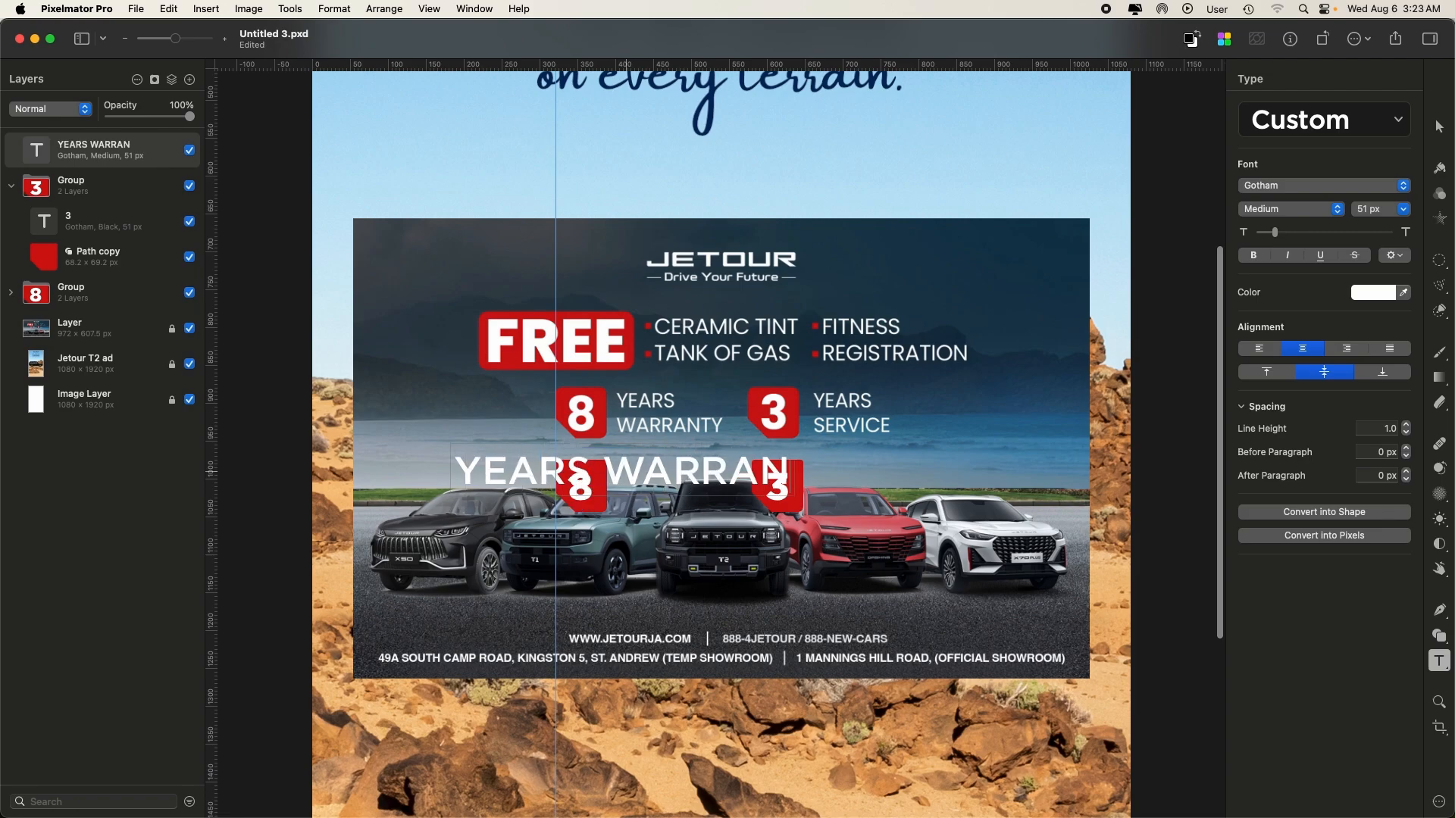
text(TY)
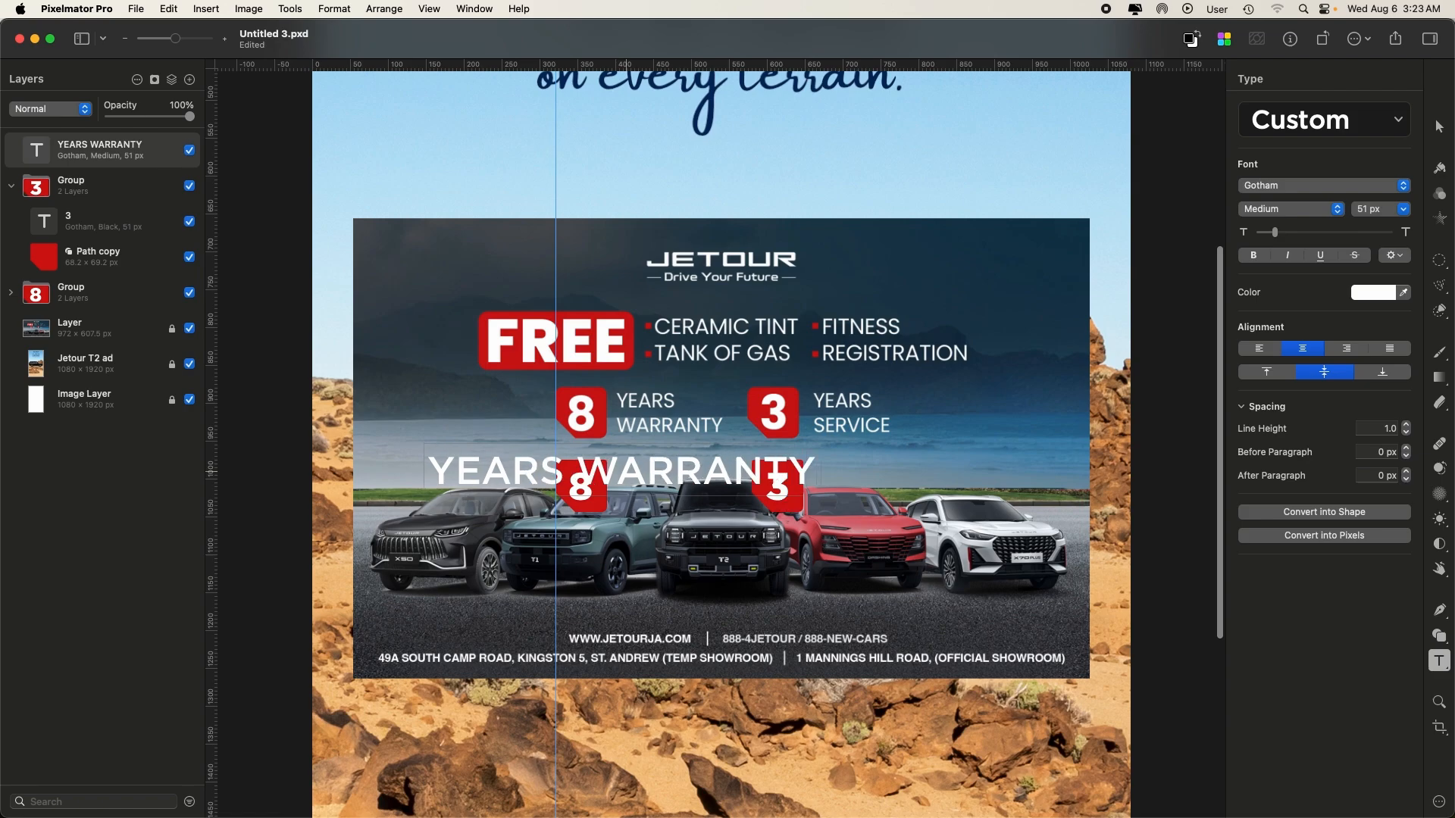
click(584, 475)
key(Return)
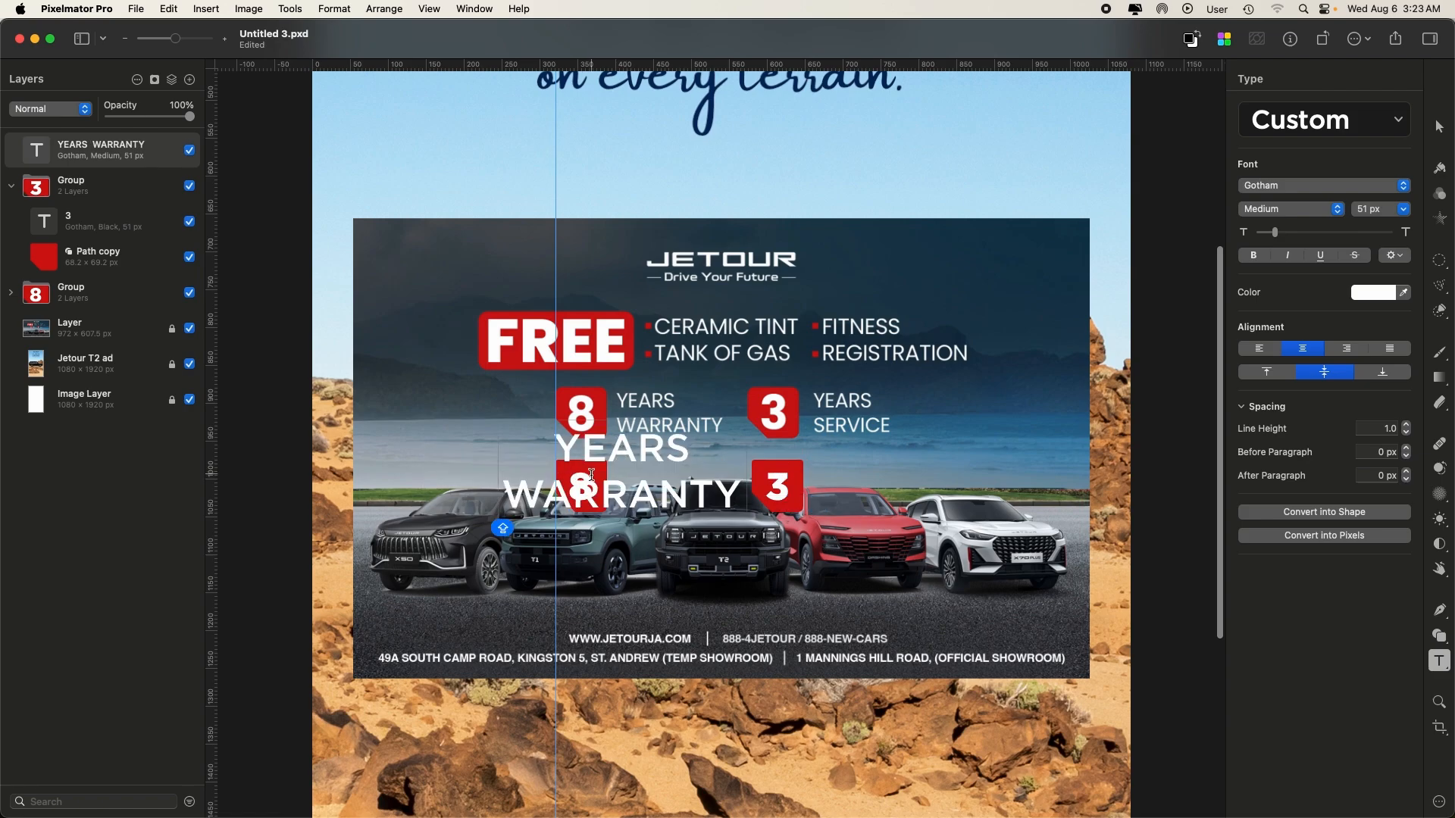
- Left-align the YEARS WARRANTY text and set its font size to 32 px
click(1271, 350)
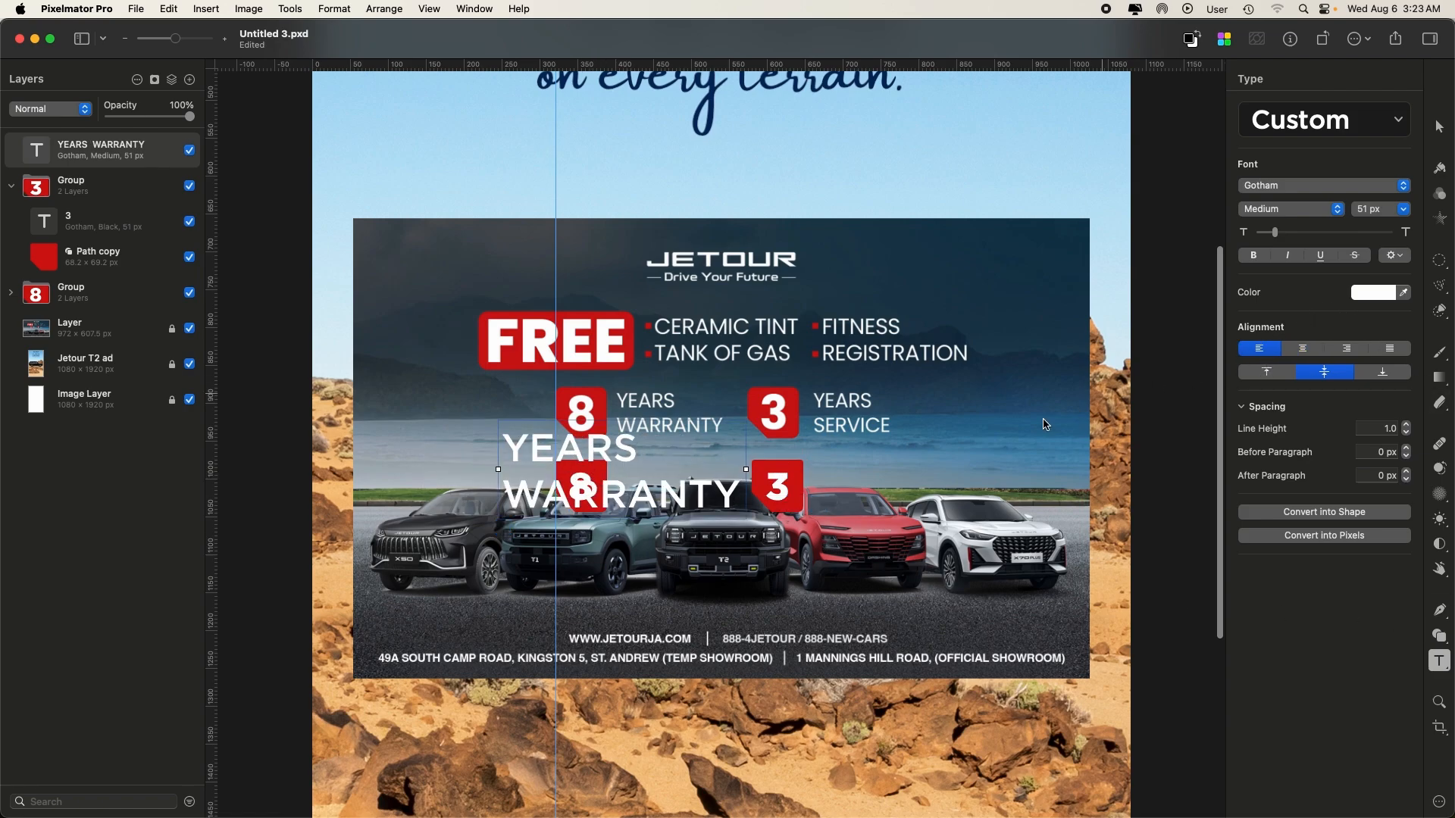
click(1368, 215)
text(32)
key(Caps_Lock)
key(BackSpace)
key(BackSpace)
key(BackSpace)
text(32)
key(Return)
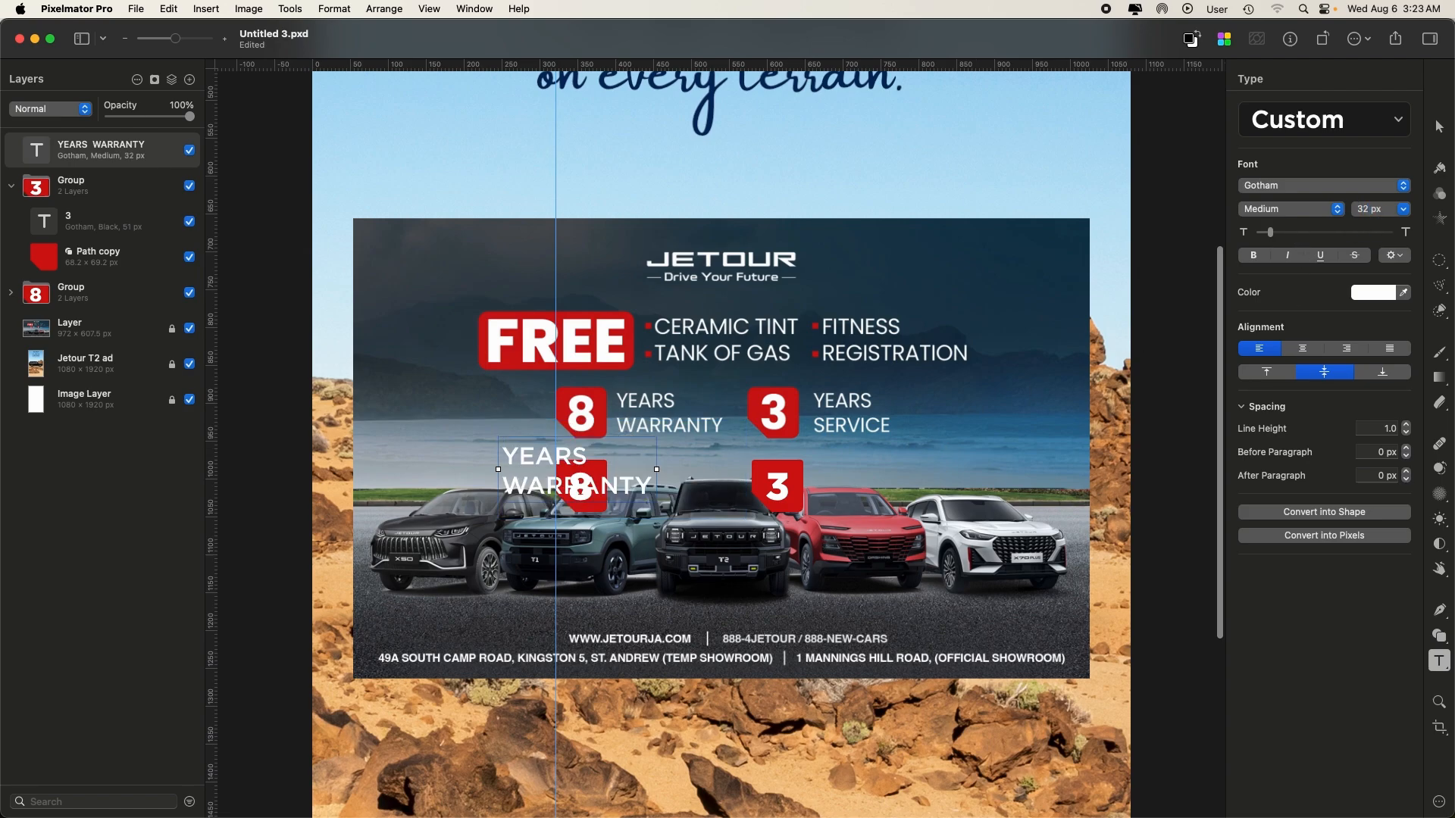
- Set the YEARS WARRANTY text to 24 px and position it beside the lower 8 badge, under the banner's matching wording
drag(601, 479, 634, 489)
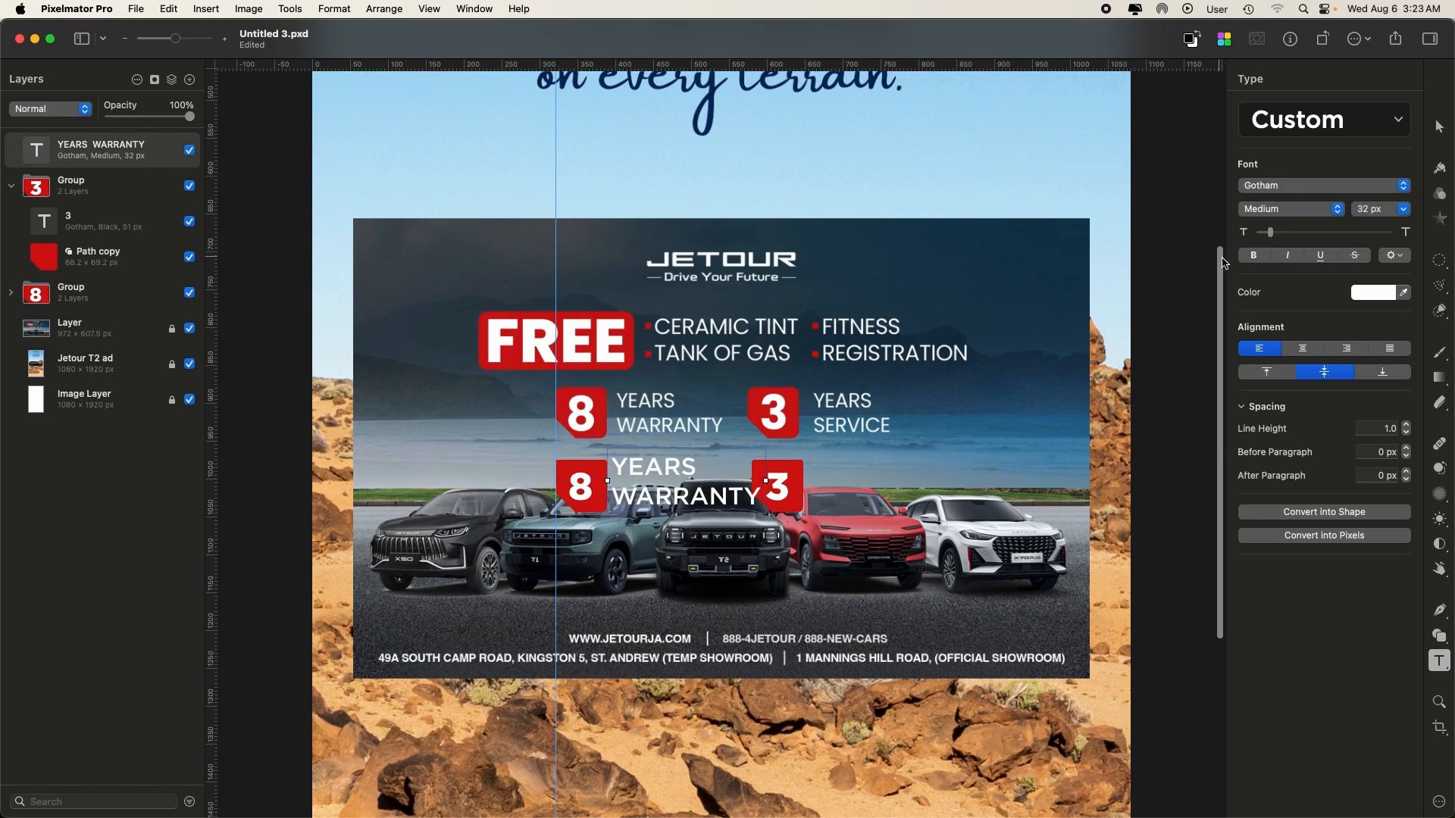
click(1370, 211)
text(4)
key(Return)
click(1362, 209)
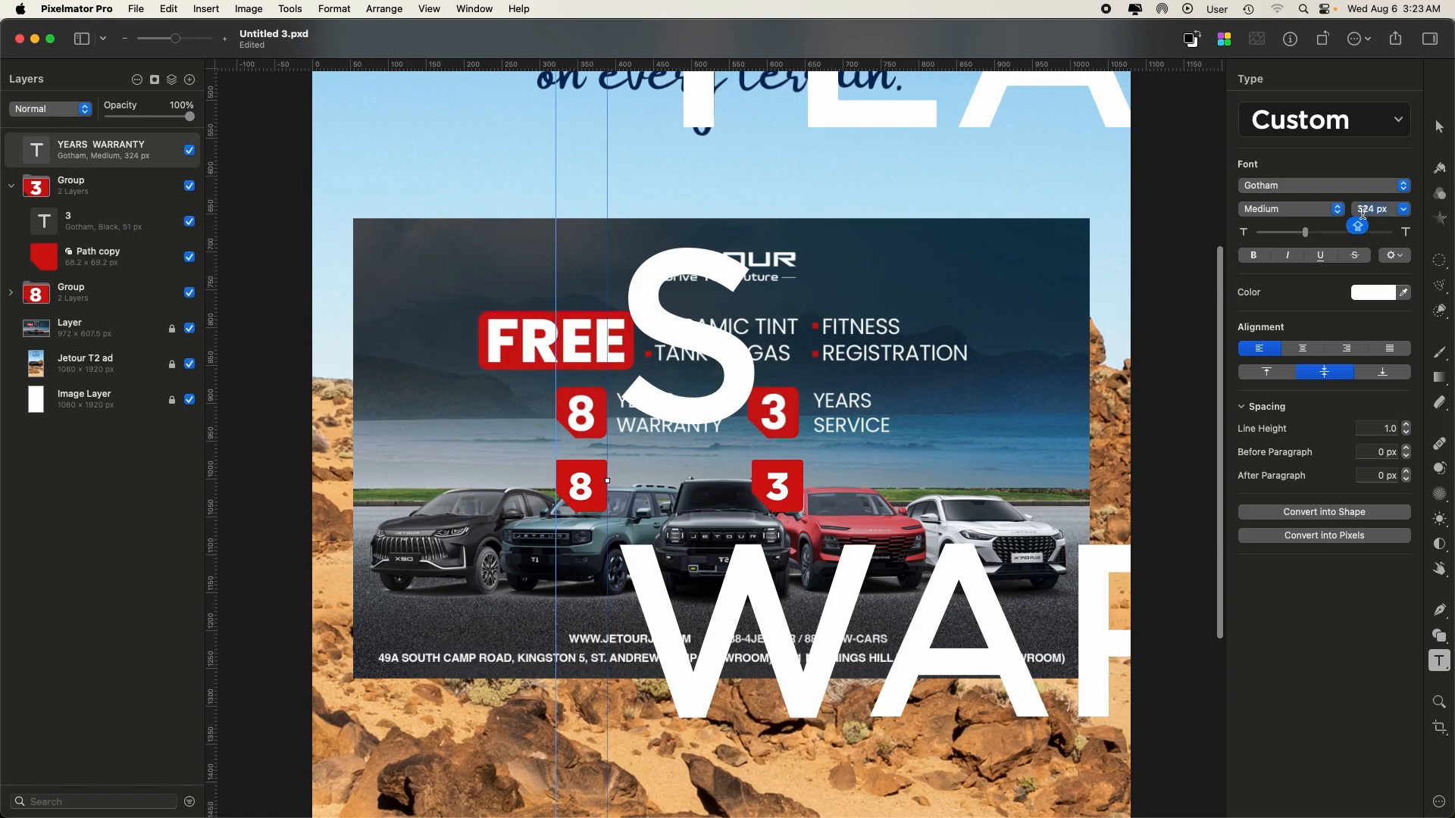
key(BackSpace)
key(Return)
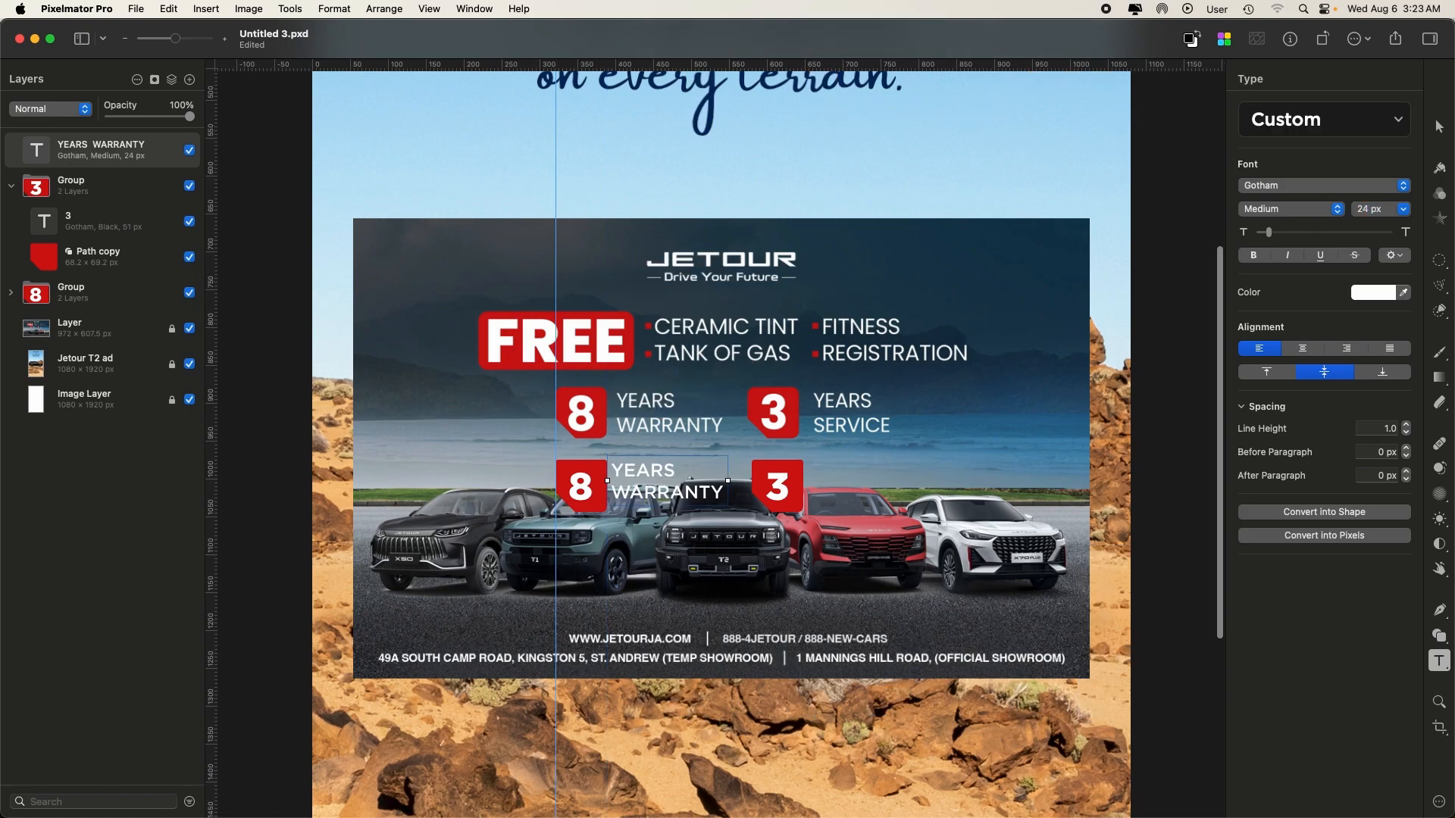
key(super+equal)
key(super+equal)
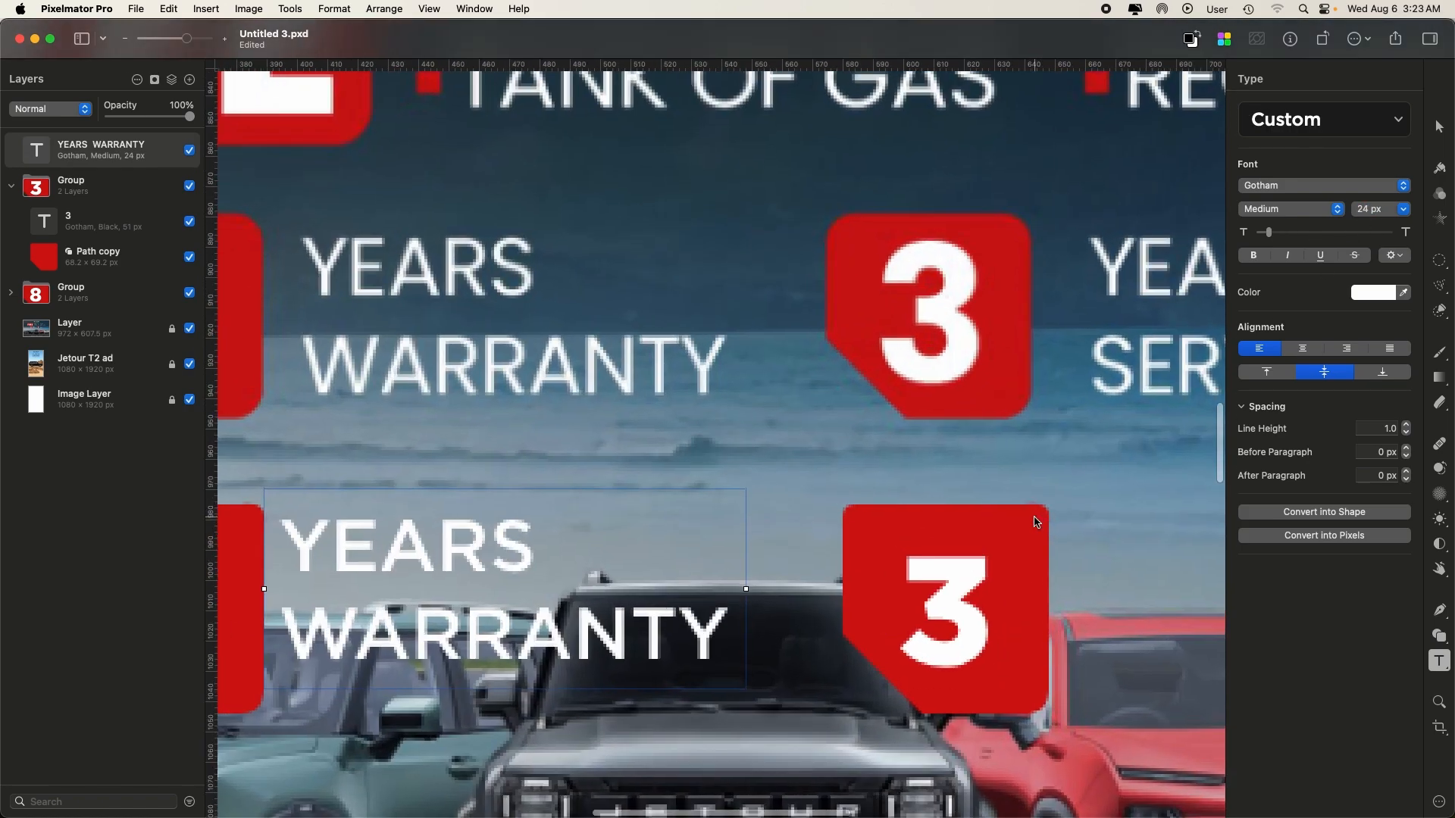
scroll(1034, 516, left, 3)
drag(635, 556, 658, 573)
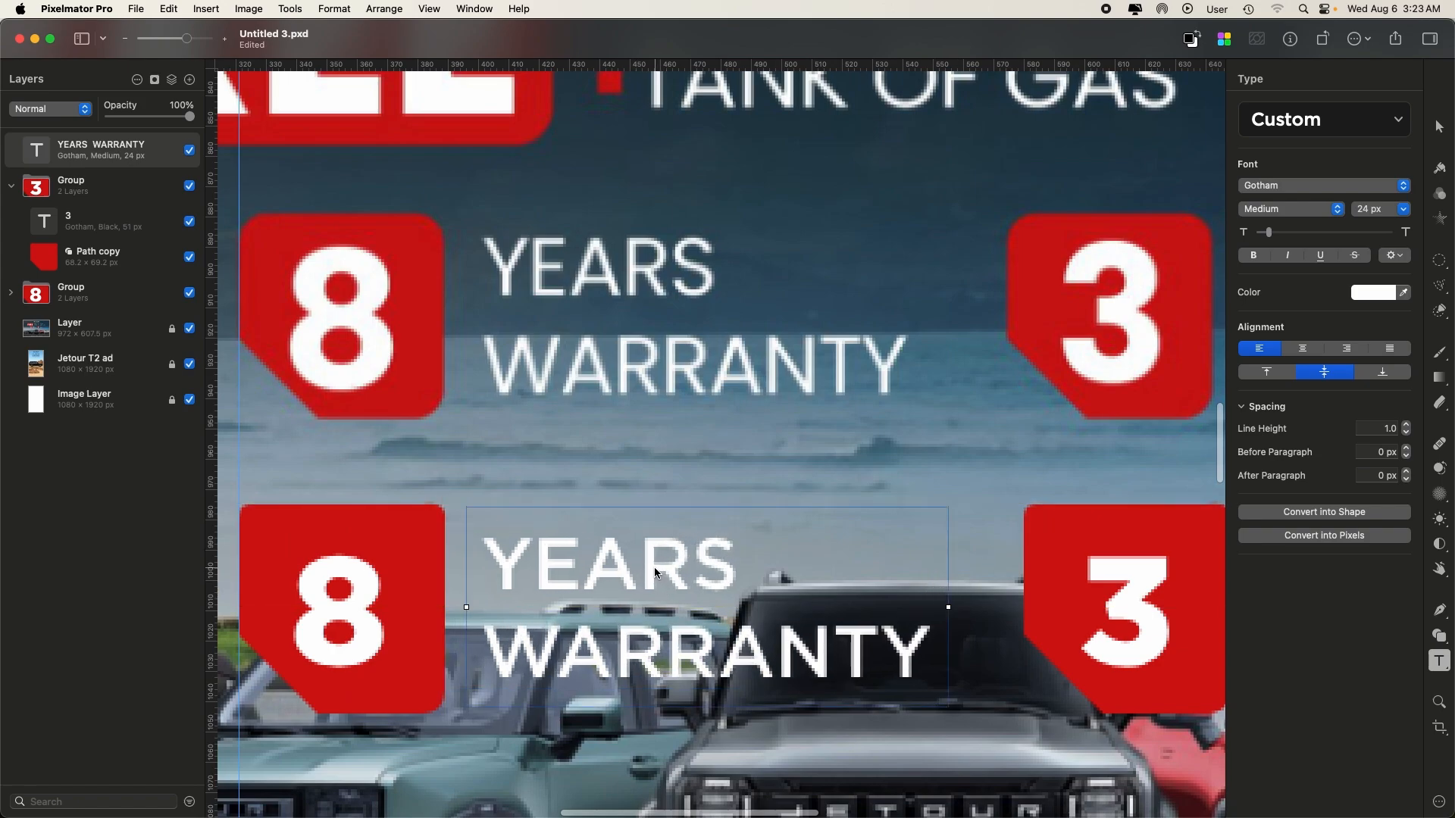
- Duplicate the YEARS WARRANTY text beside the lower 3 badge and change the copy's second line to "SERVICE"
key(super+d)
drag(654, 568, 1068, 564)
scroll(770, 558, right, 10)
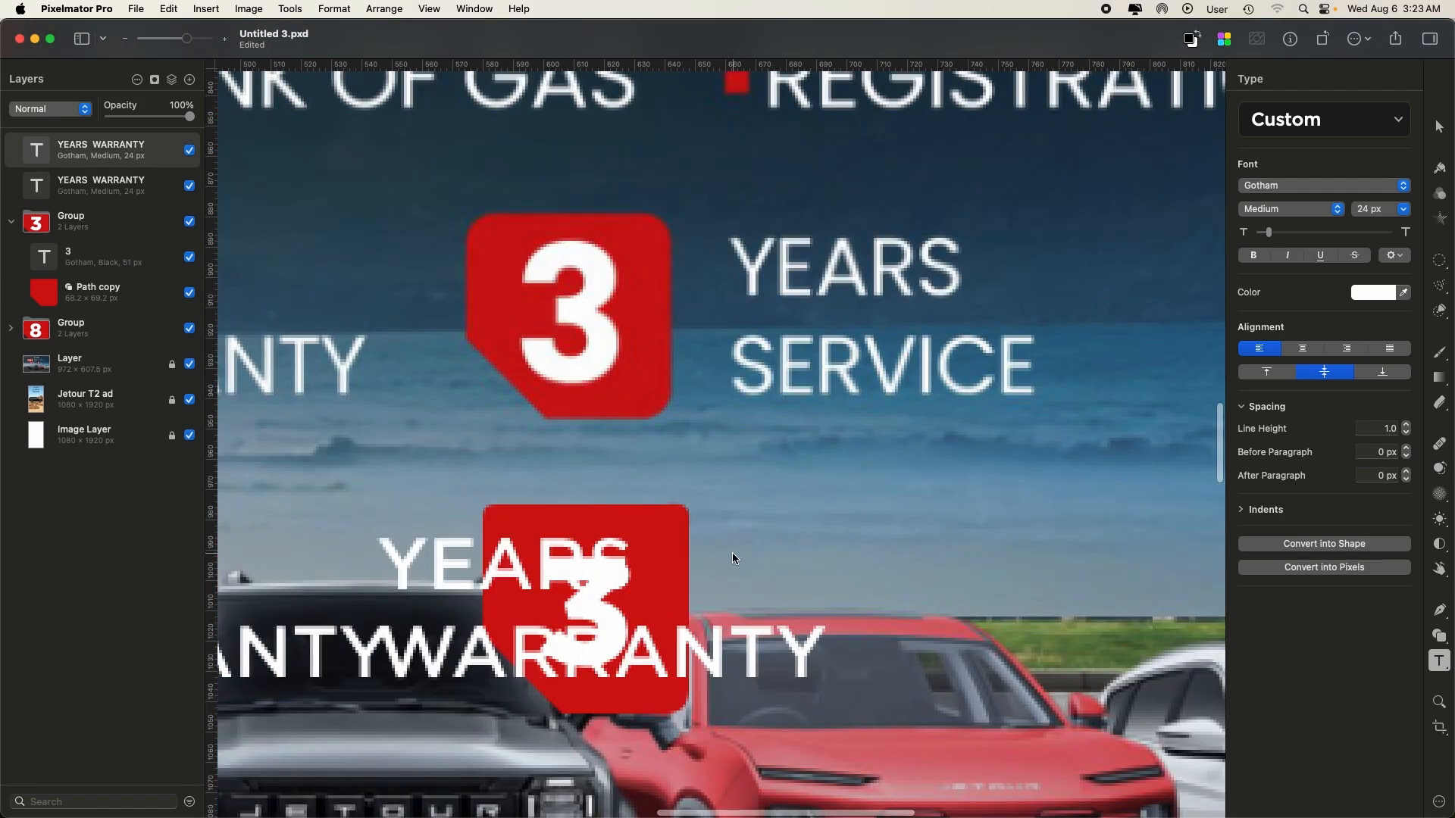
drag(592, 569, 954, 575)
double_click(964, 653)
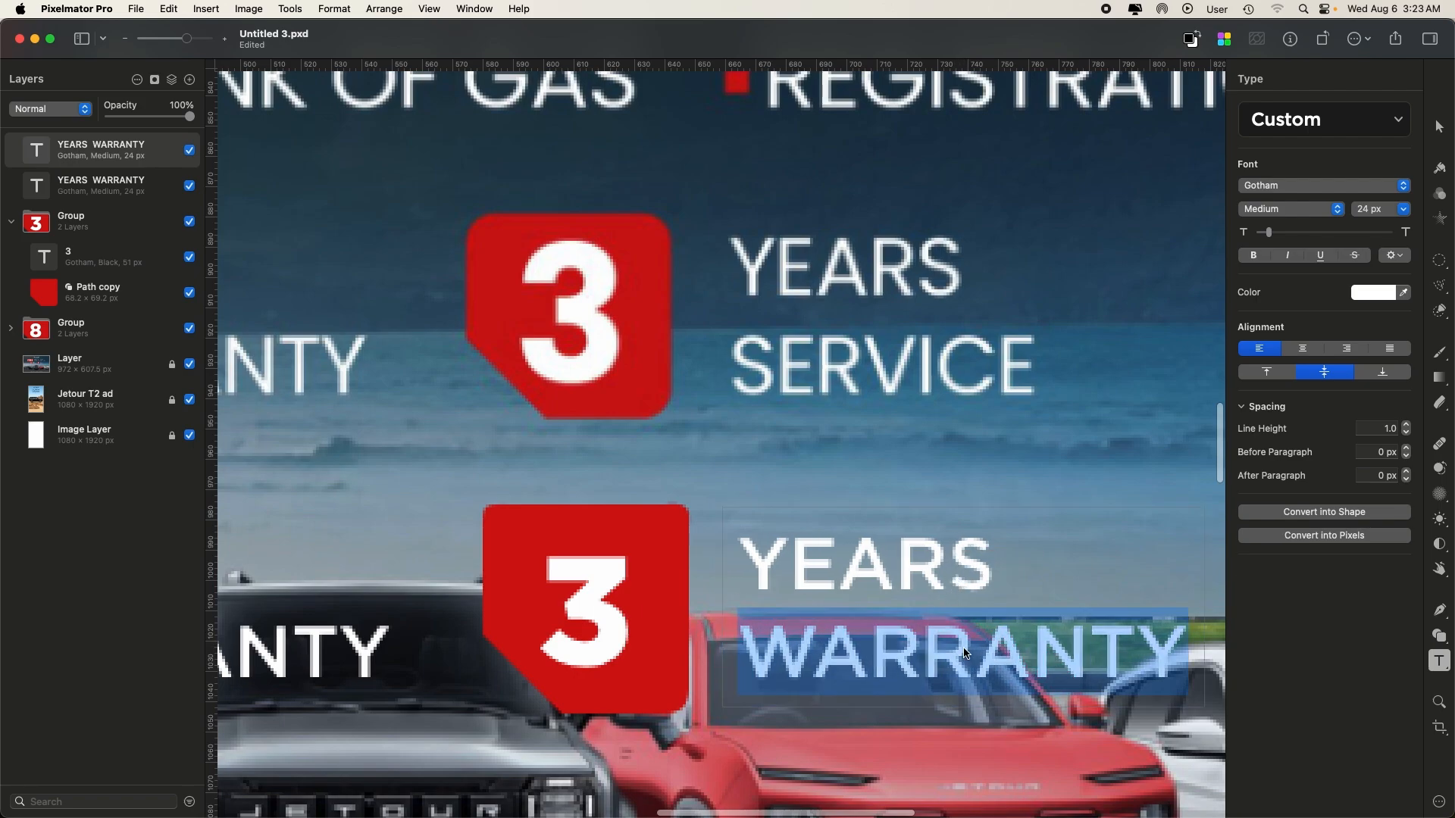
text(SERVICE)
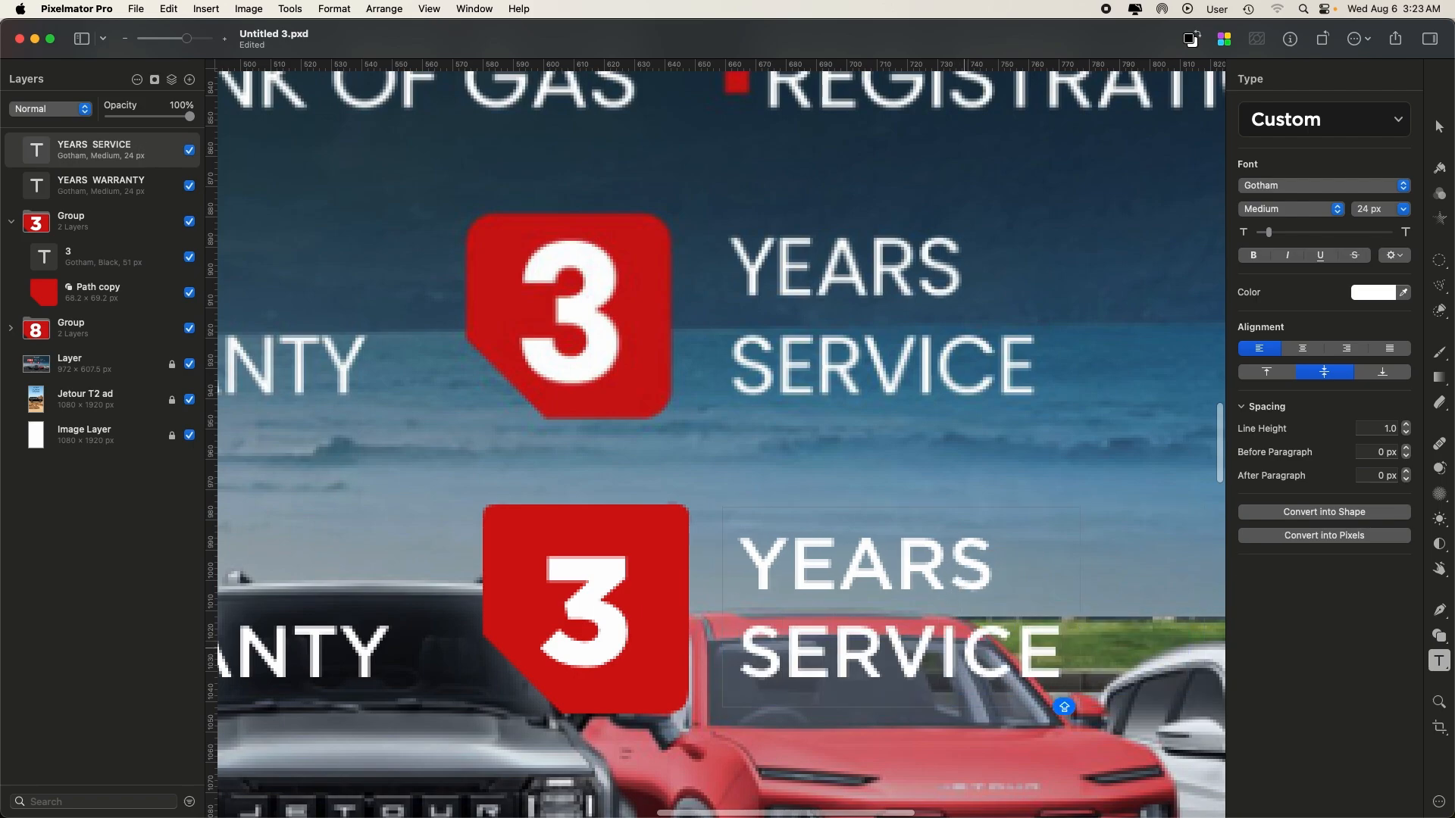
key(Escape)
key(super+0)
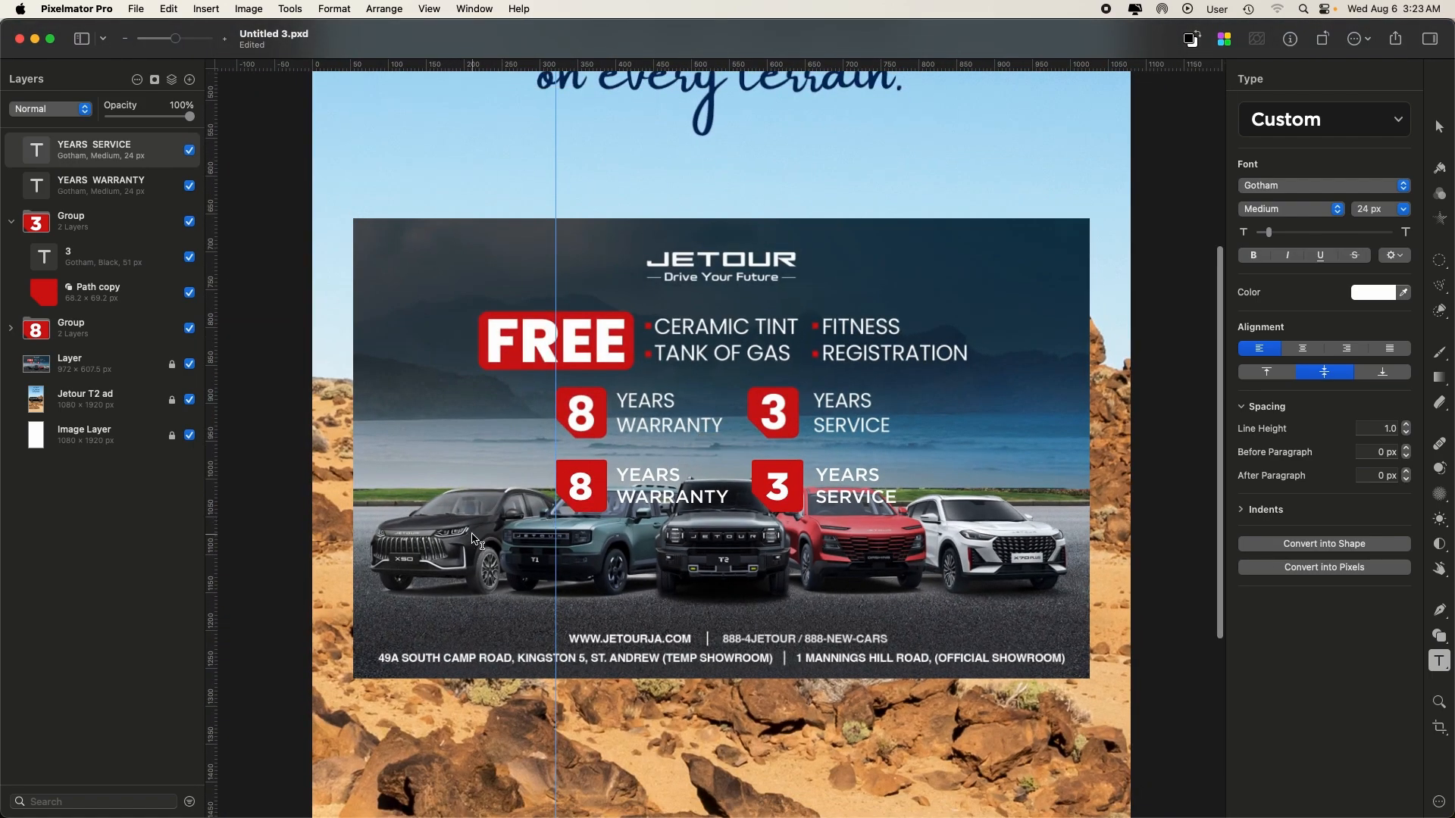
- Group both recreated badges with their text layers and move the group below the banner, to X 321, Y 1330.8 px
key(v)
drag(472, 543, 958, 447)
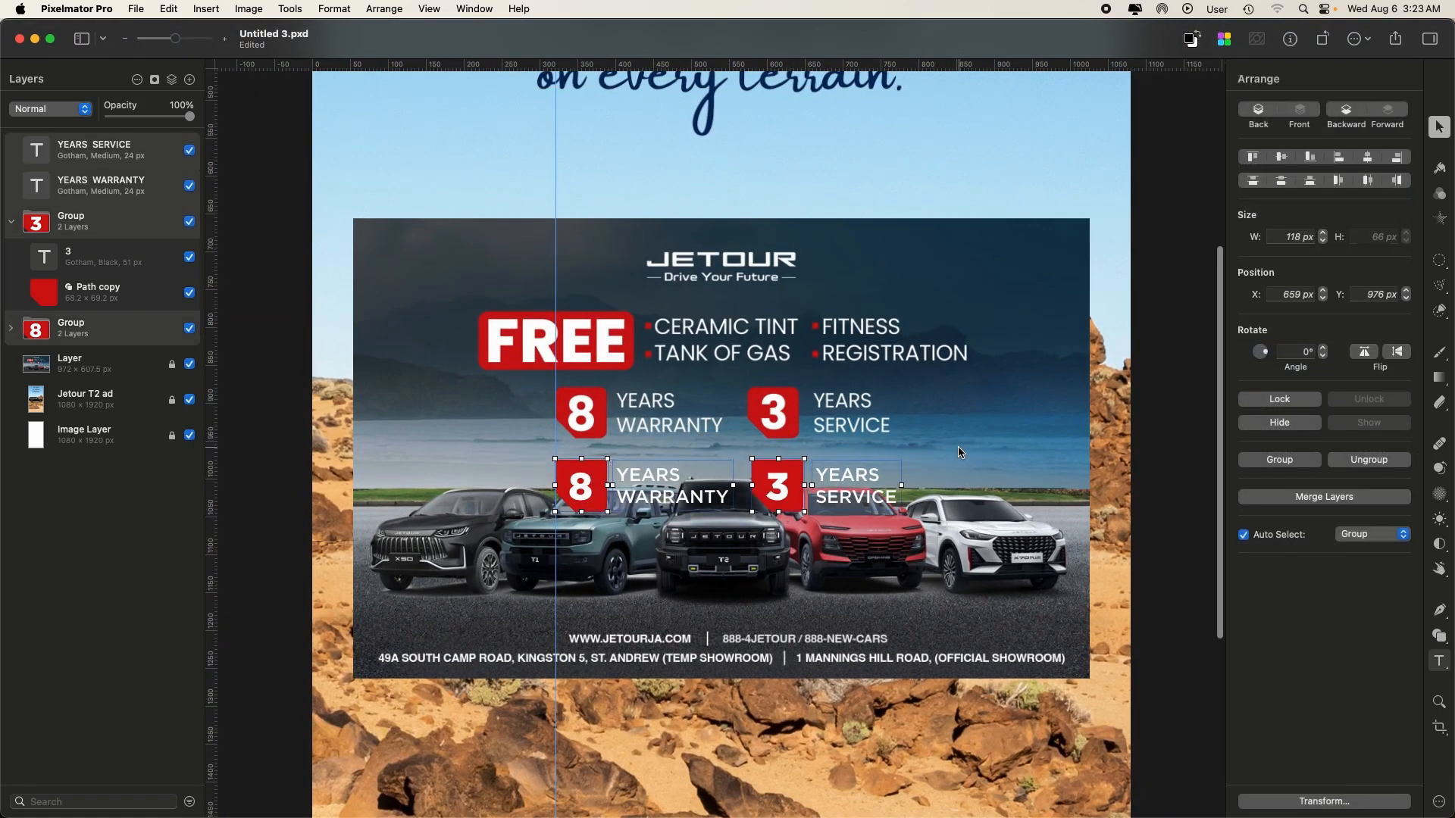
key(super+g)
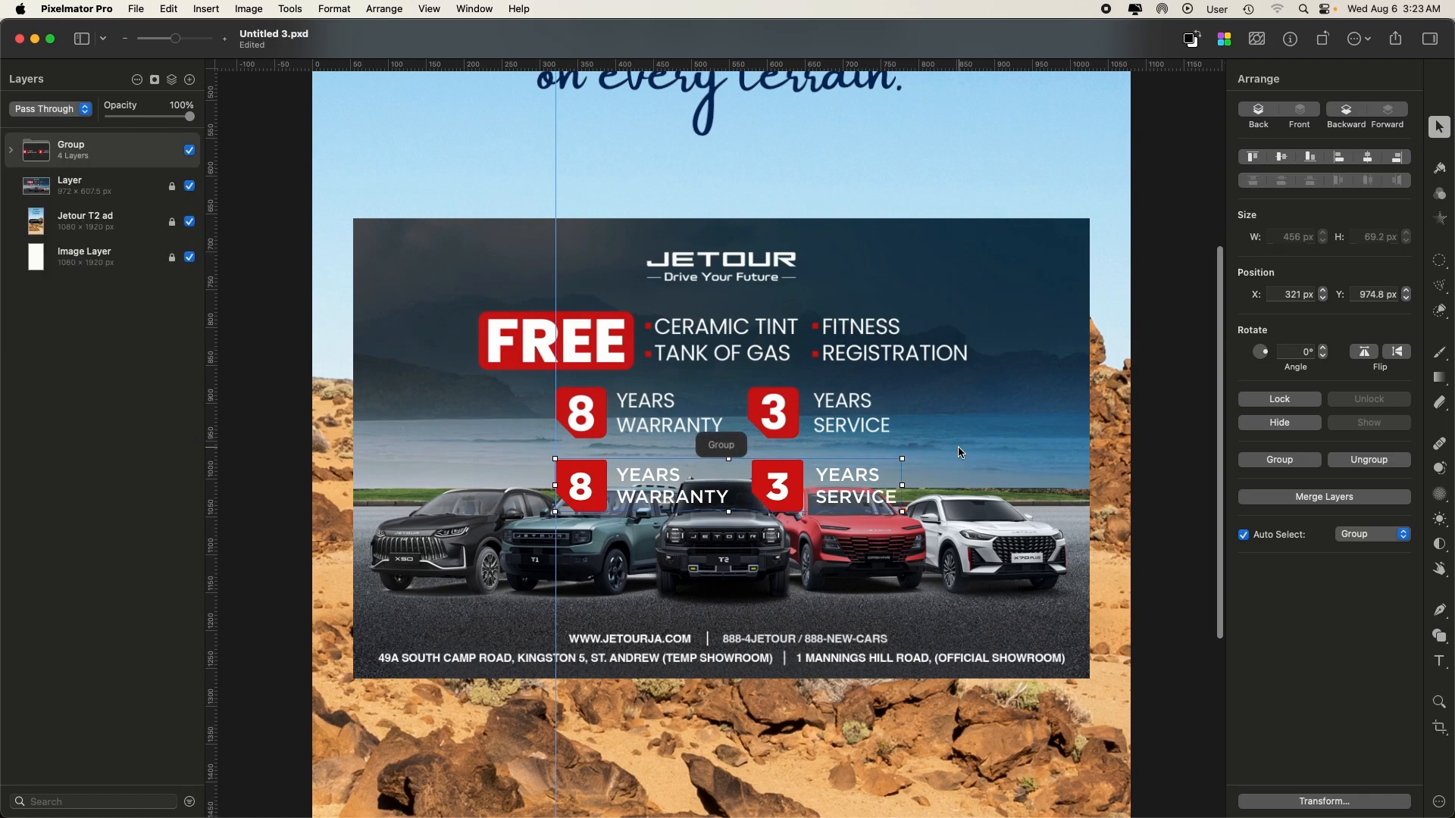
drag(776, 491, 740, 747)
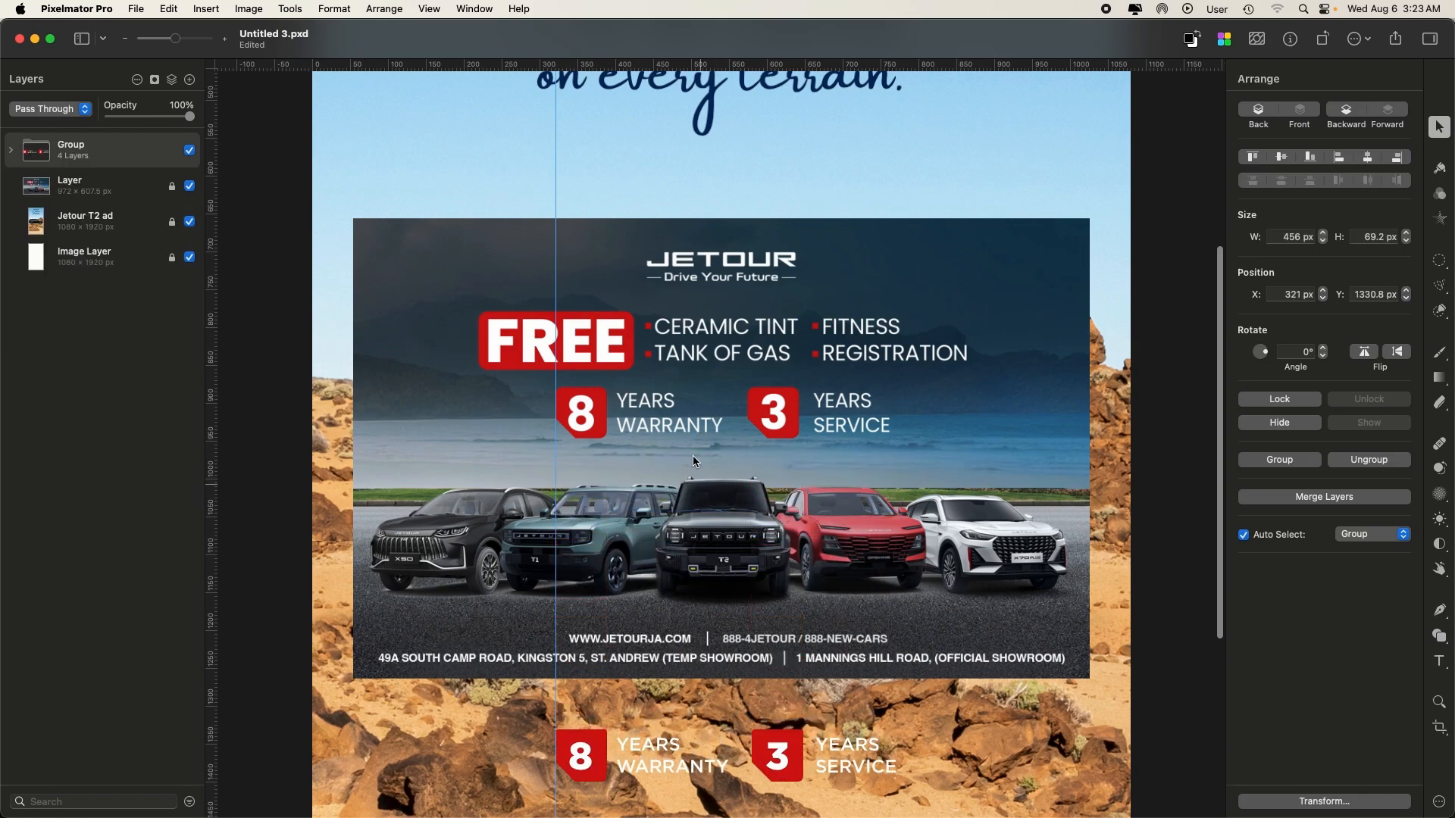
- Draw two 9 px red square bullets over the banner's bullets beside CERAMIC TINT and TANK OF GAS
scroll(673, 436, down, 3)
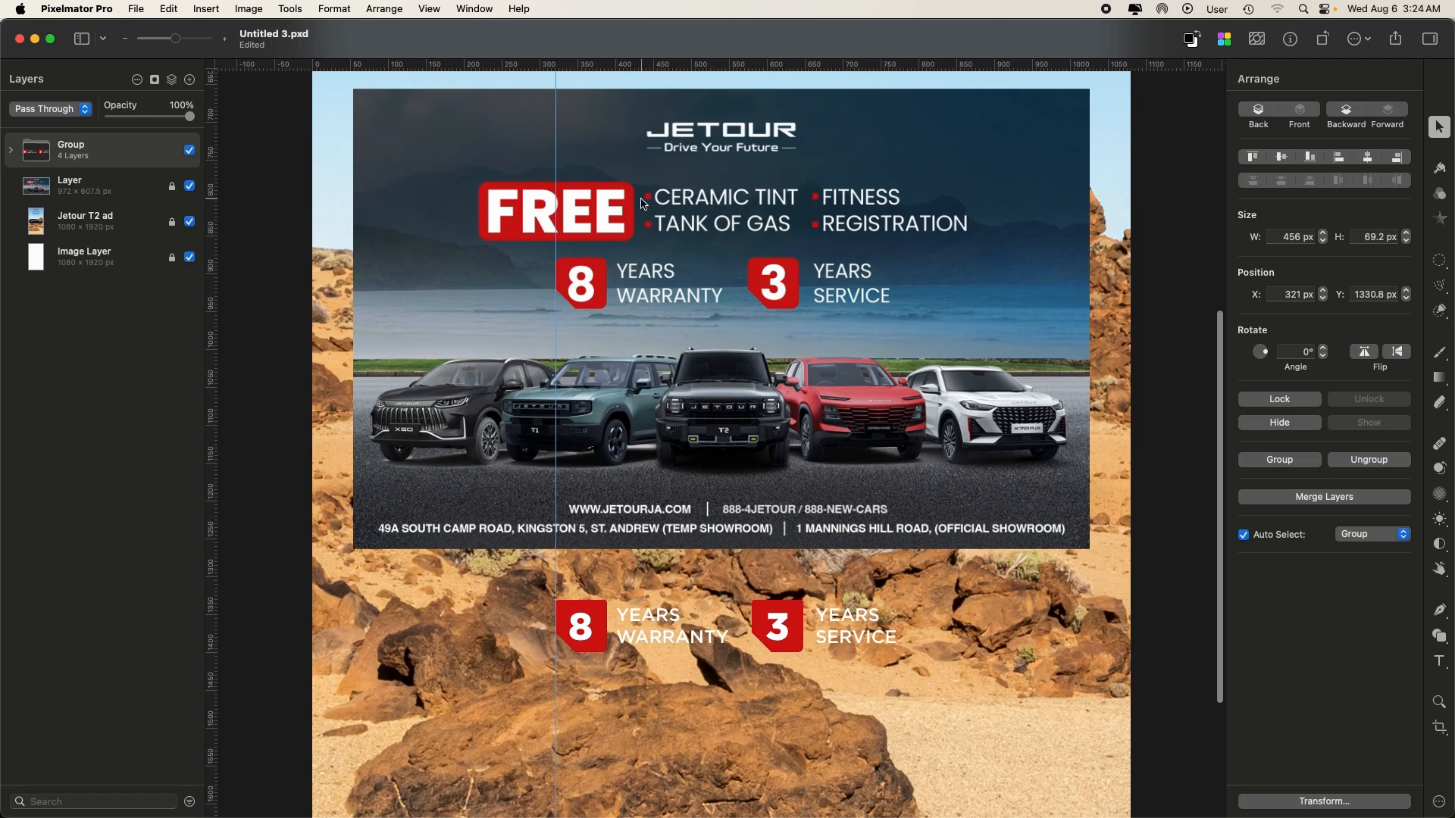
key(super+plus)
key(super+plus)
scroll(640, 203, up, 10)
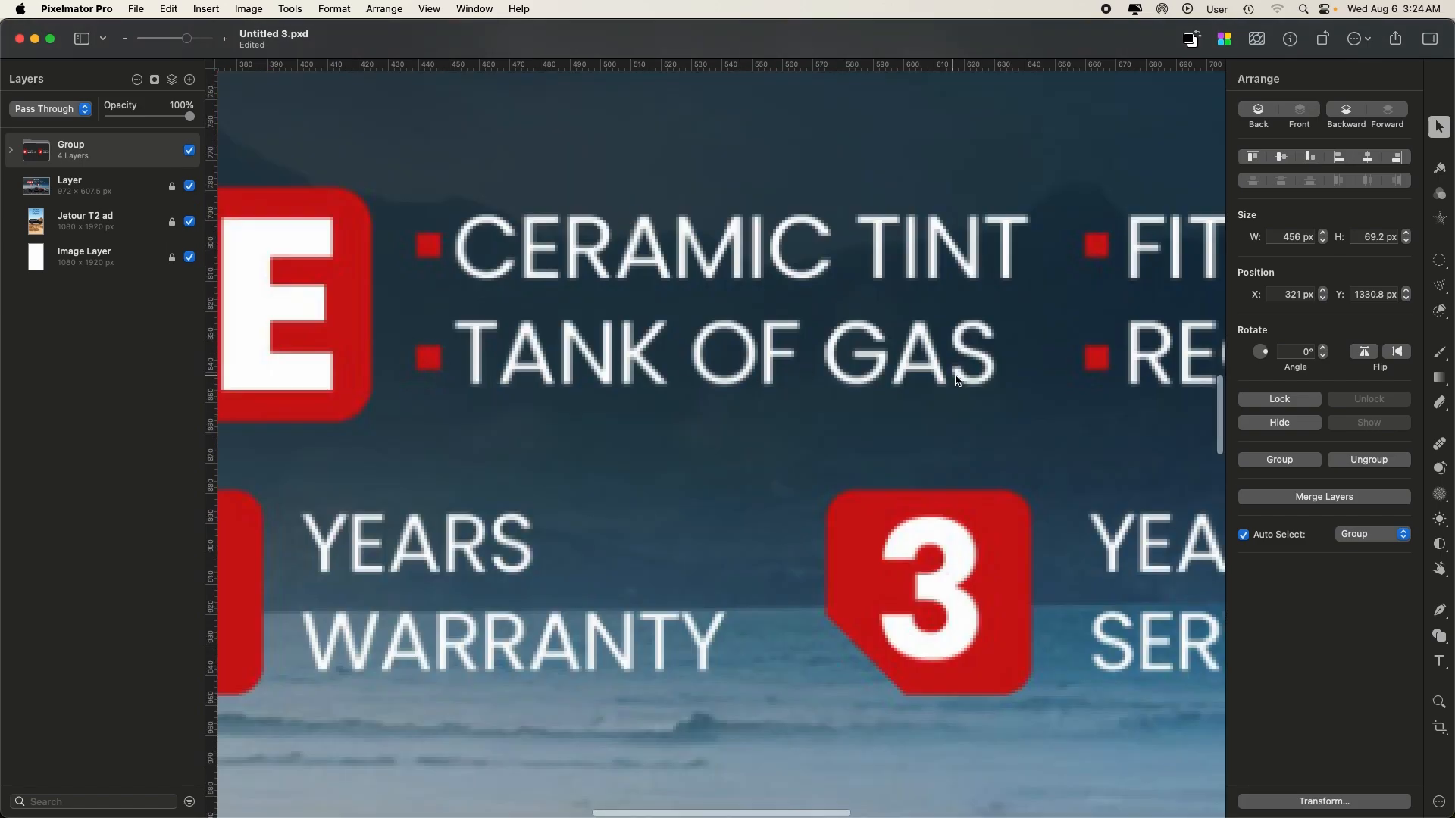
key(u)
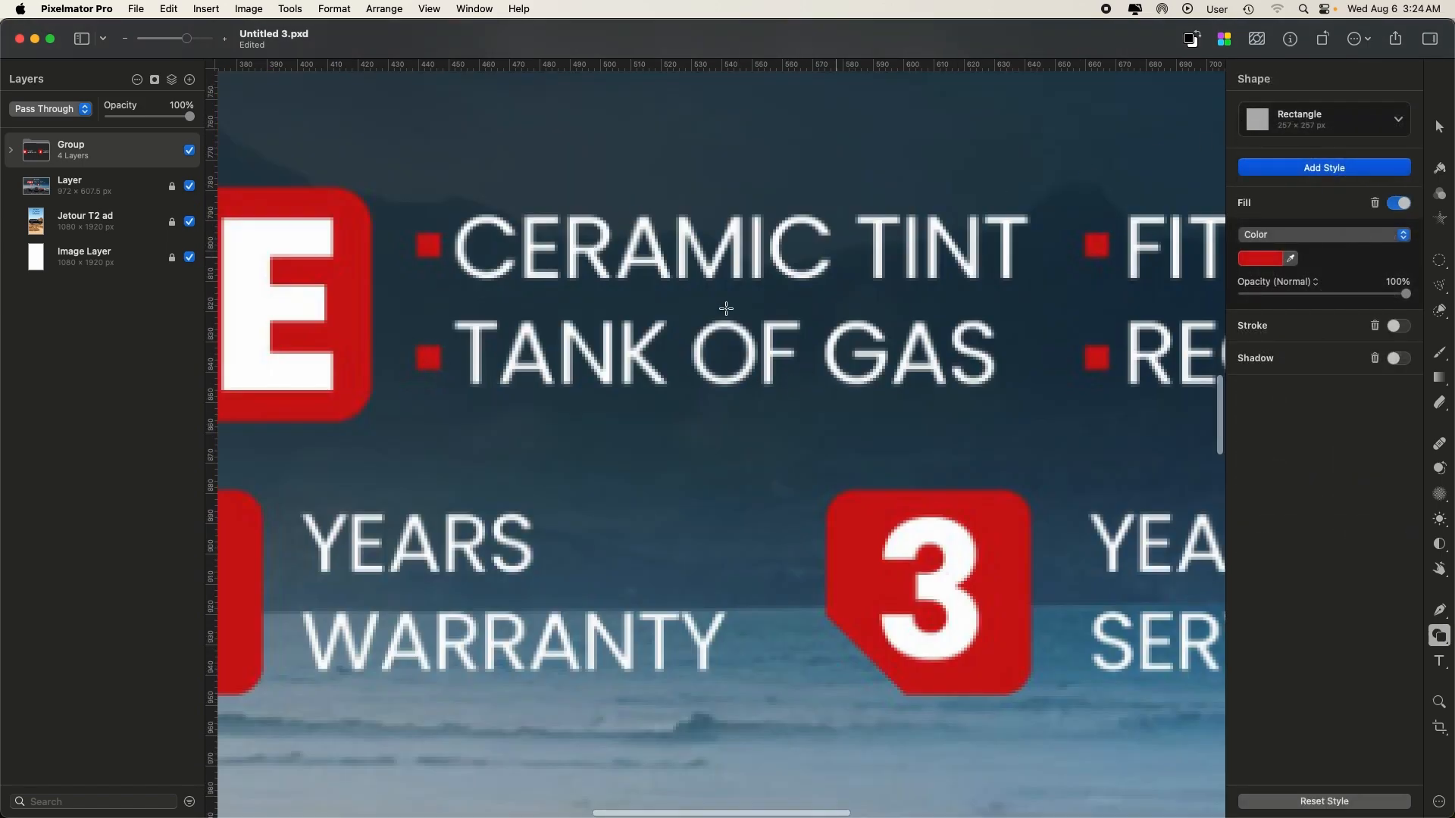
drag(414, 373, 445, 345)
drag(414, 257, 446, 235)
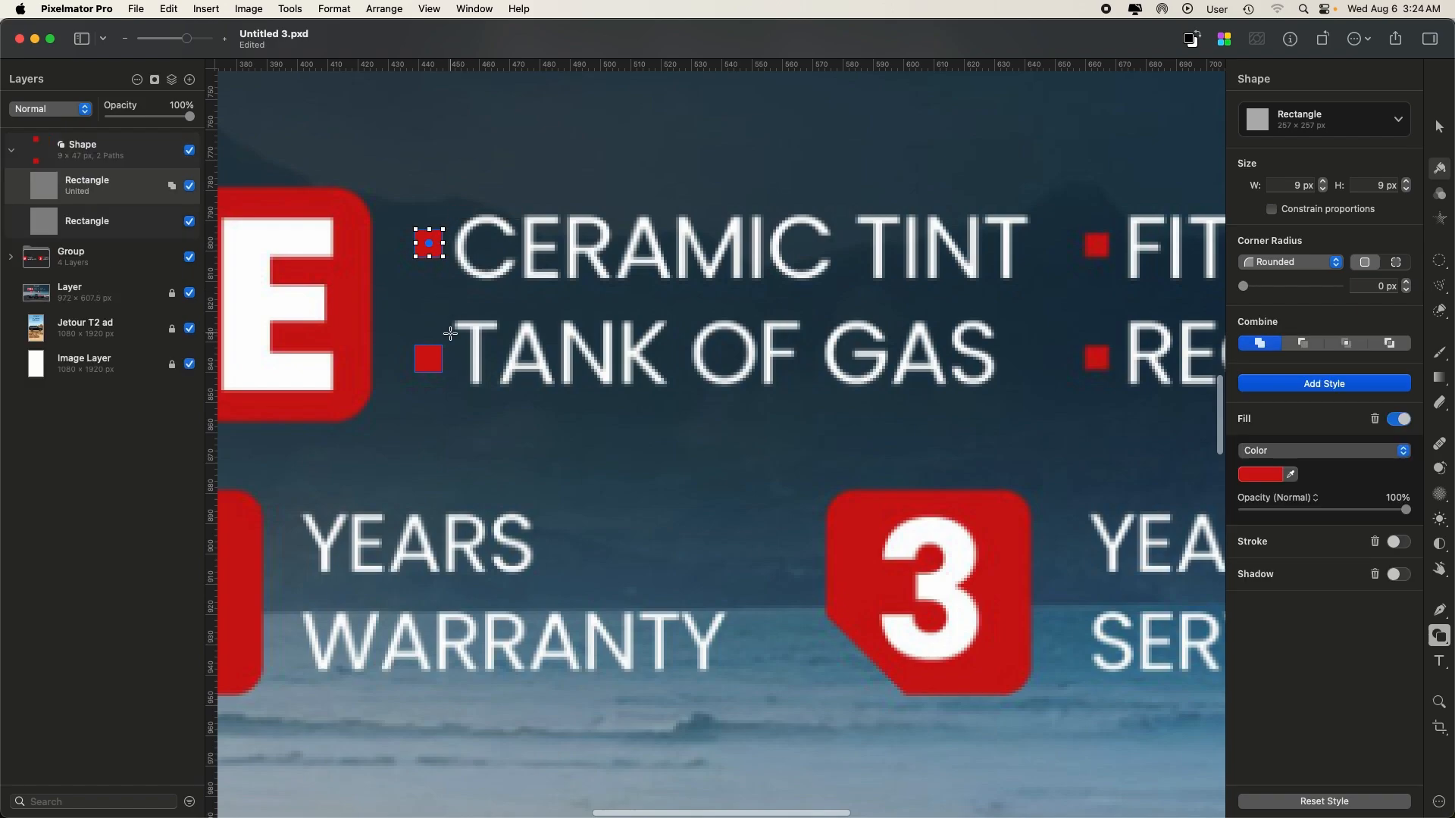
shift+click(429, 362)
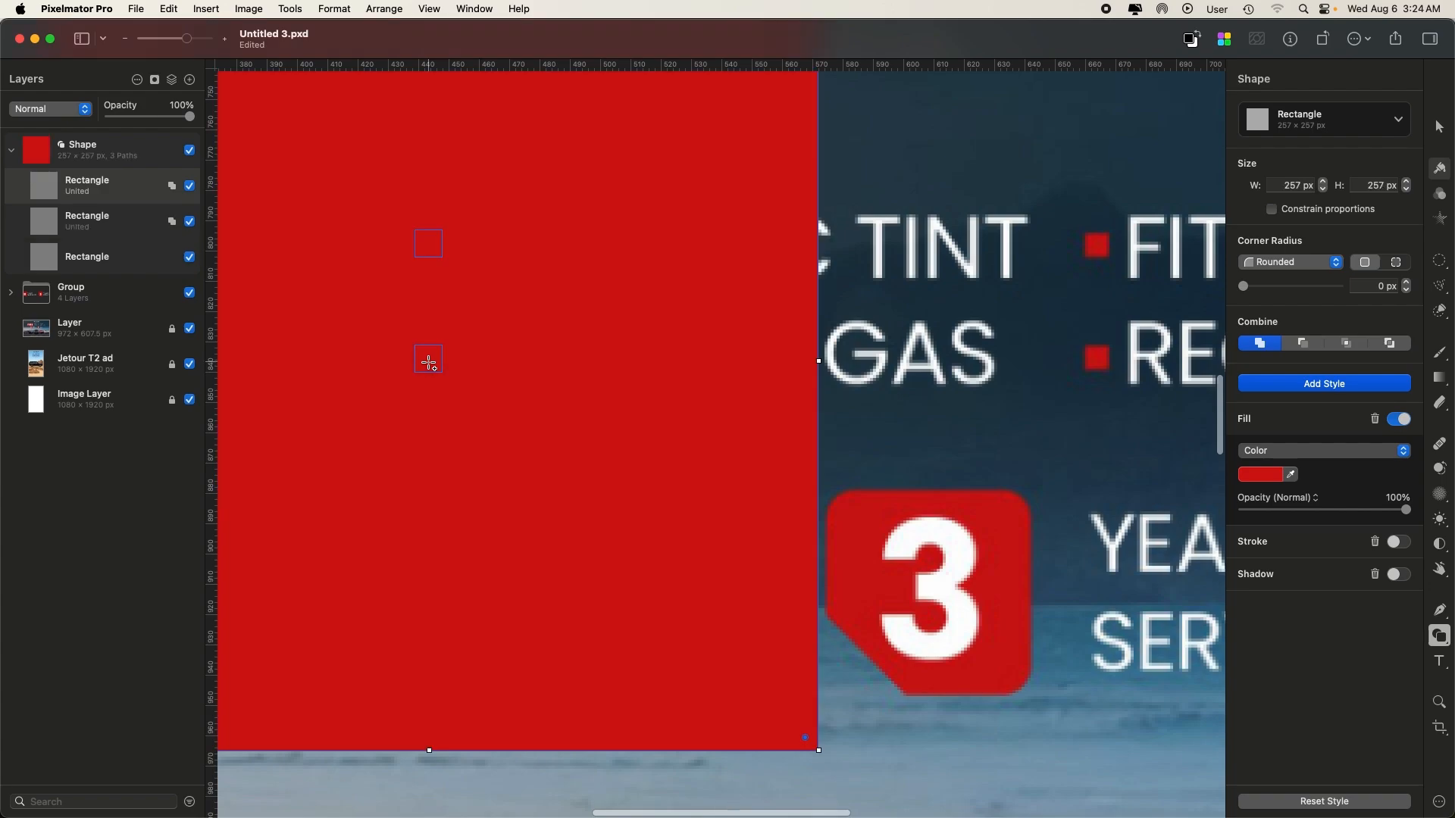
key(cmd+z)
- Duplicate the bullet pair and place the copy over the FITNESS and REGISTRATION bullets, at X 660, Y 793 px
key(v)
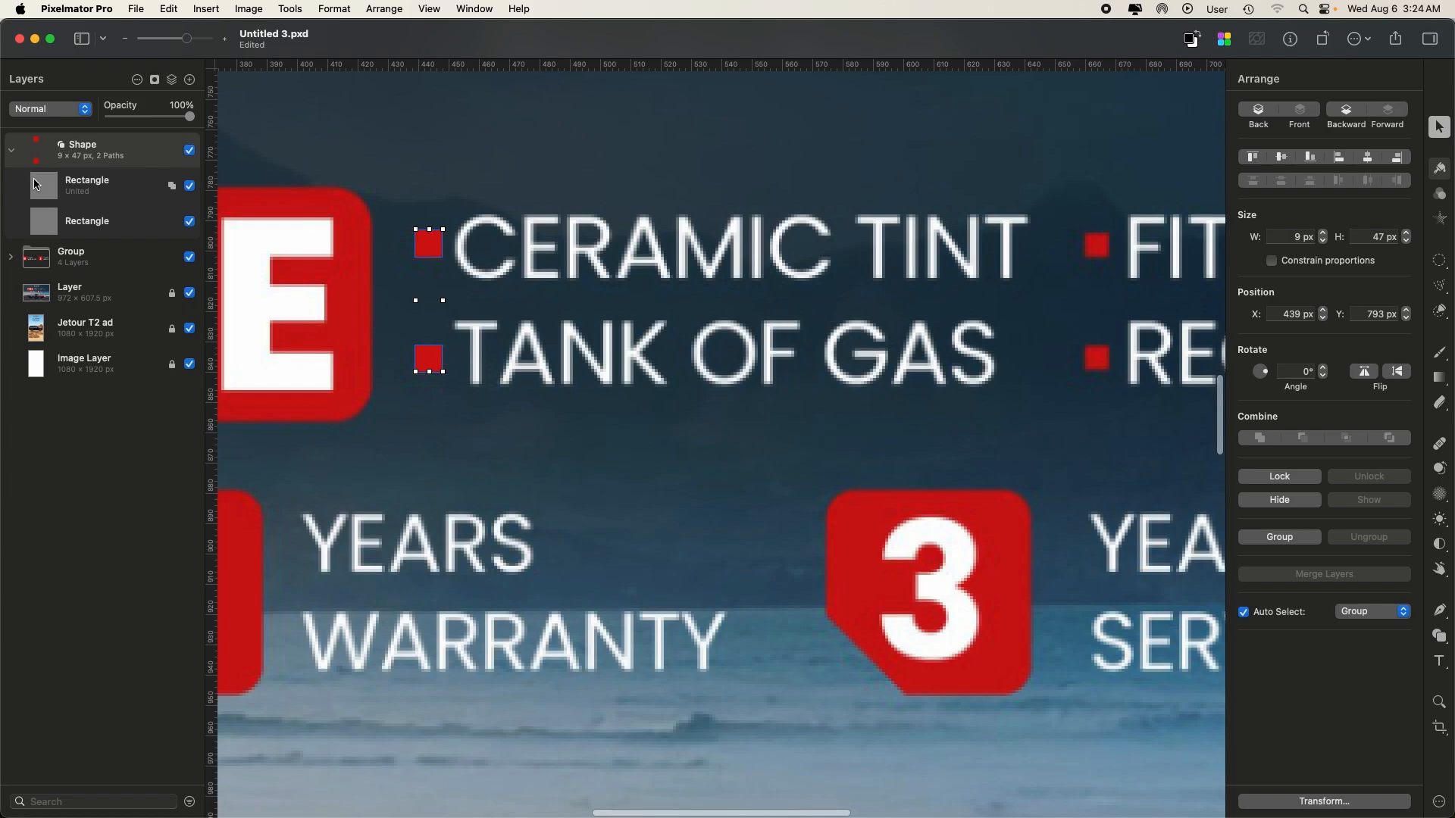
key(cmd+d)
drag(431, 236, 1100, 226)
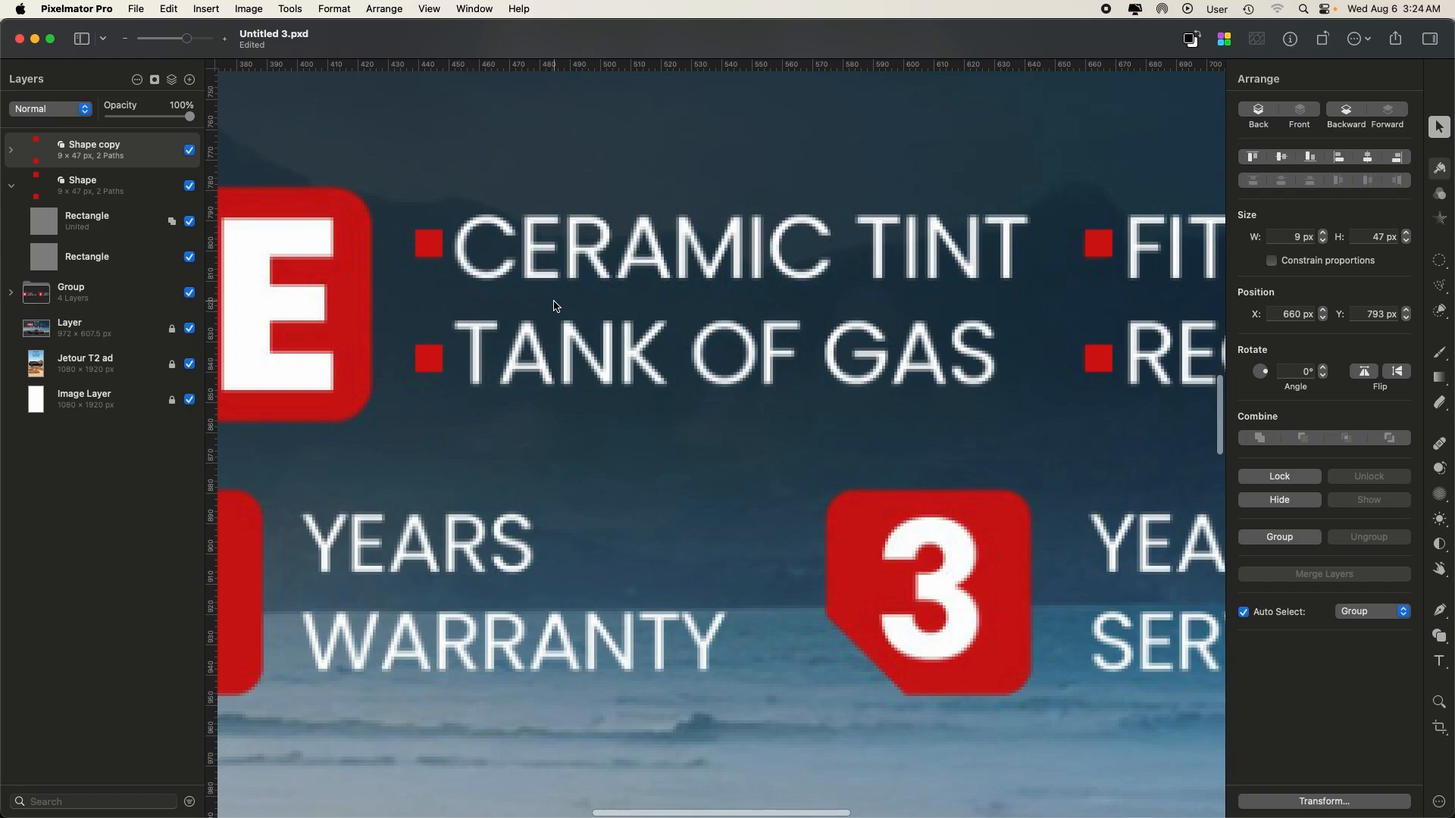
- Expand the offer group in the layer list and copy its YEARS SERVICE text layer to just above the group
scroll(614, 429, down, 10)
scroll(613, 429, up, 4)
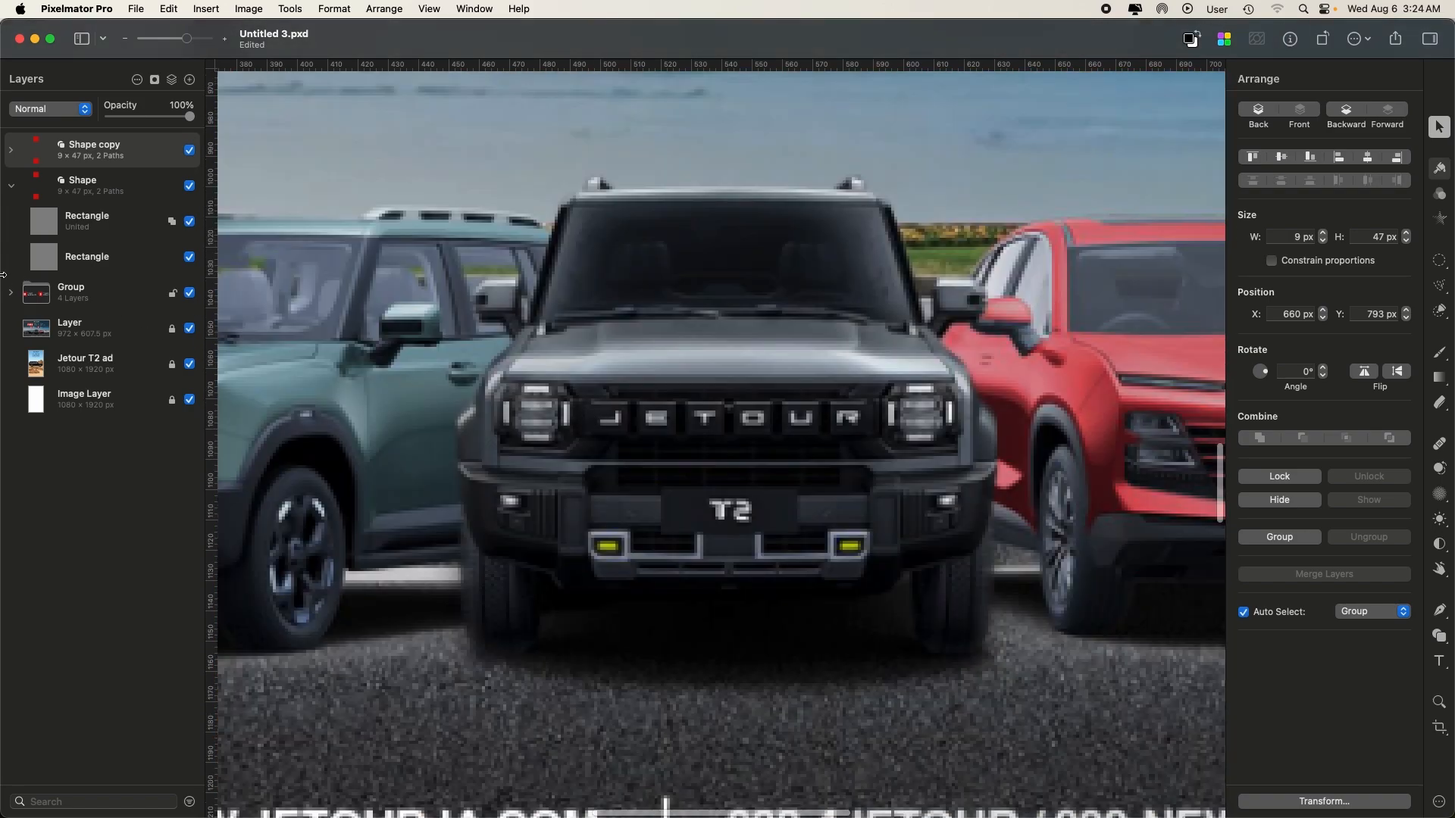
click(16, 295)
click(12, 294)
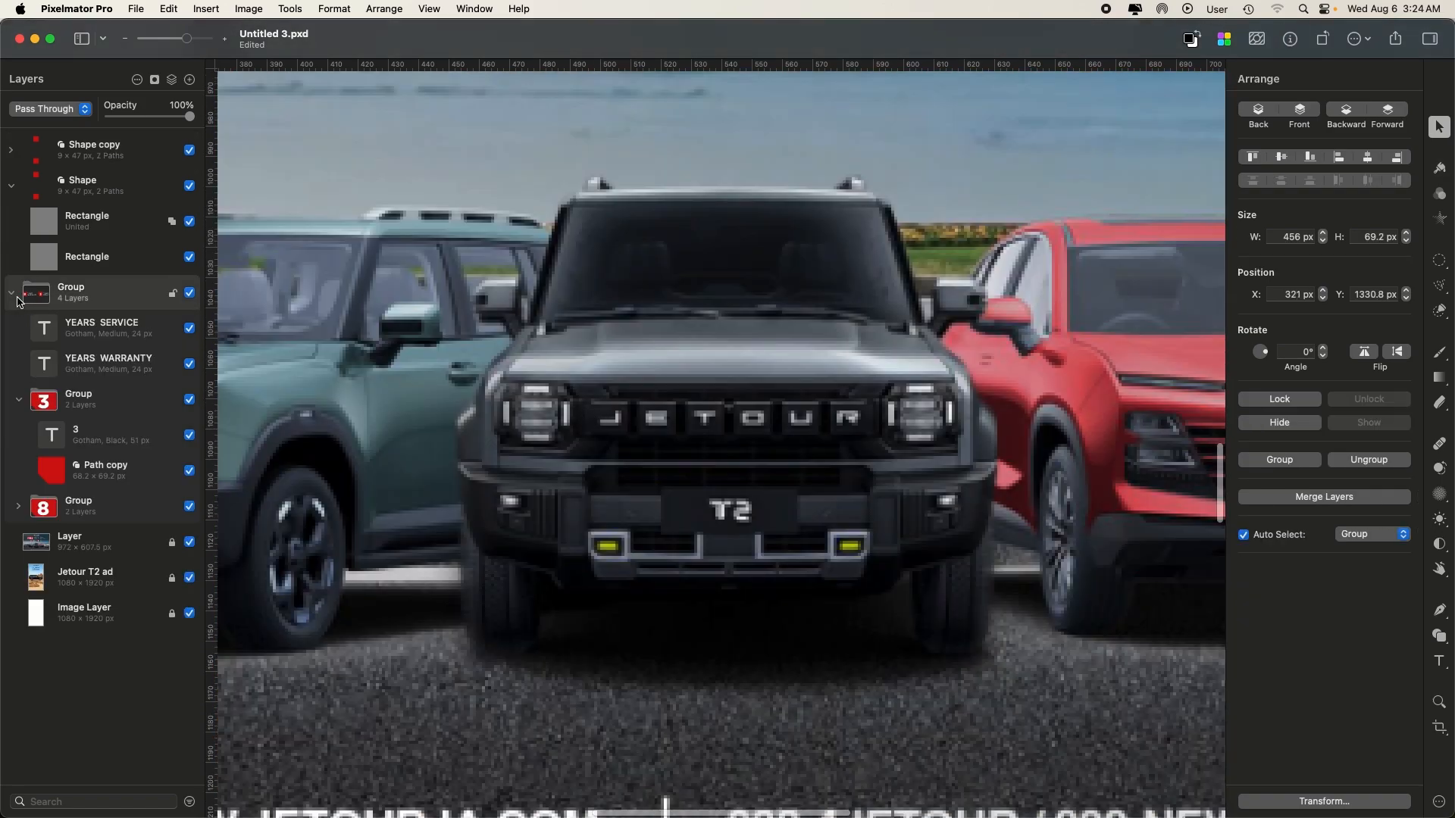
click(129, 339)
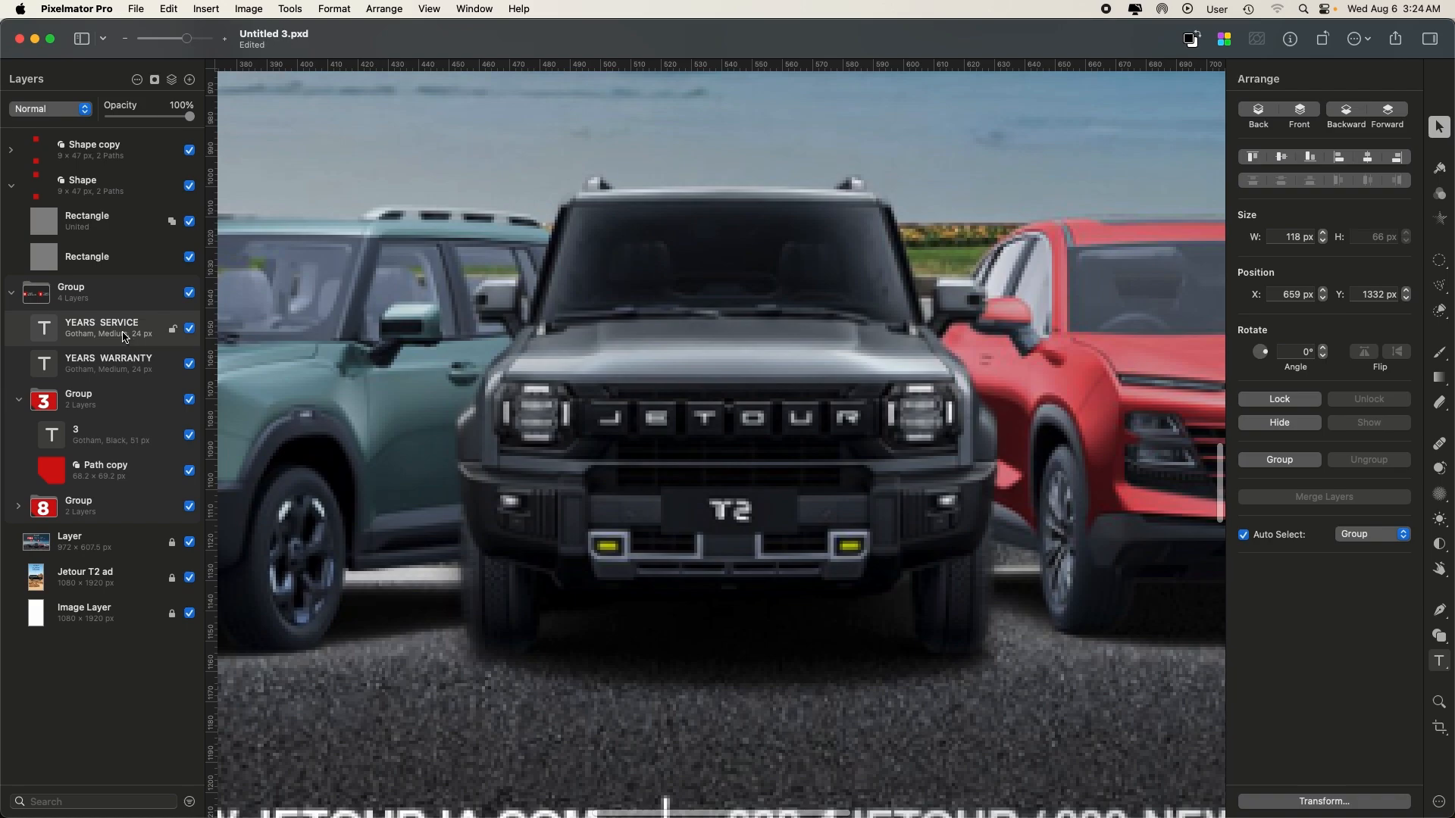
drag(122, 332, 65, 267)
- Move the YEARS SERVICE text copy up onto the banner, over CERAMIC TINT and TANK OF GAS, at X 456, Y 780 px
scroll(317, 348, down, 5)
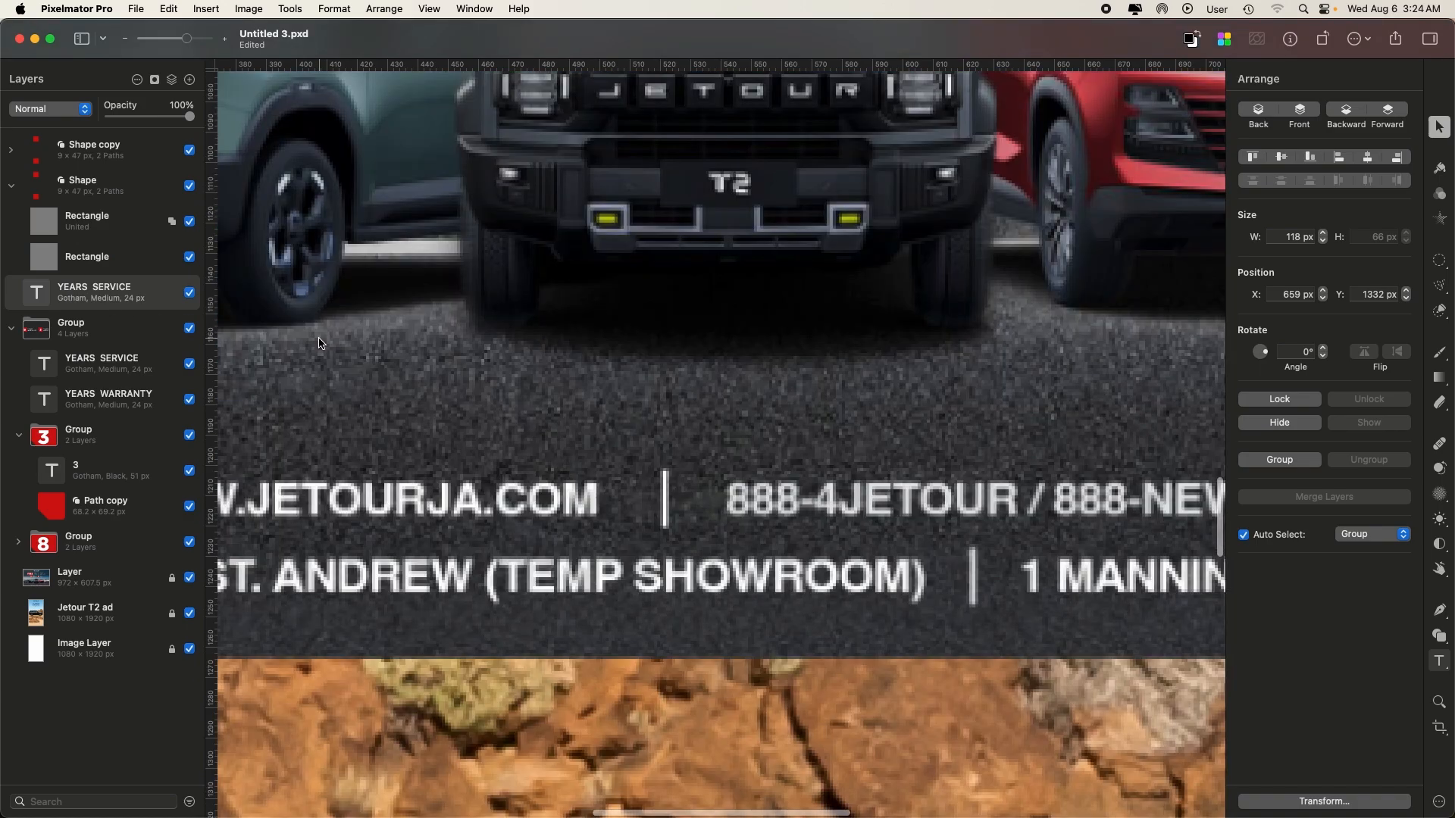
key(shift+Up)
key(shift+Up)
key(shift+Up)
key(shift+Up)
key(shift+Up)
key(shift+Up)
key(shift+Up)
key(shift+Up)
key(shift+Up)
key(shift+Up)
key(shift+Up)
key(shift+Up)
key(shift+Up)
key(shift+Up)
key(shift+Up)
key(shift+Up)
key(shift+Up)
key(shift+Up)
key(shift+Up)
key(shift+Up)
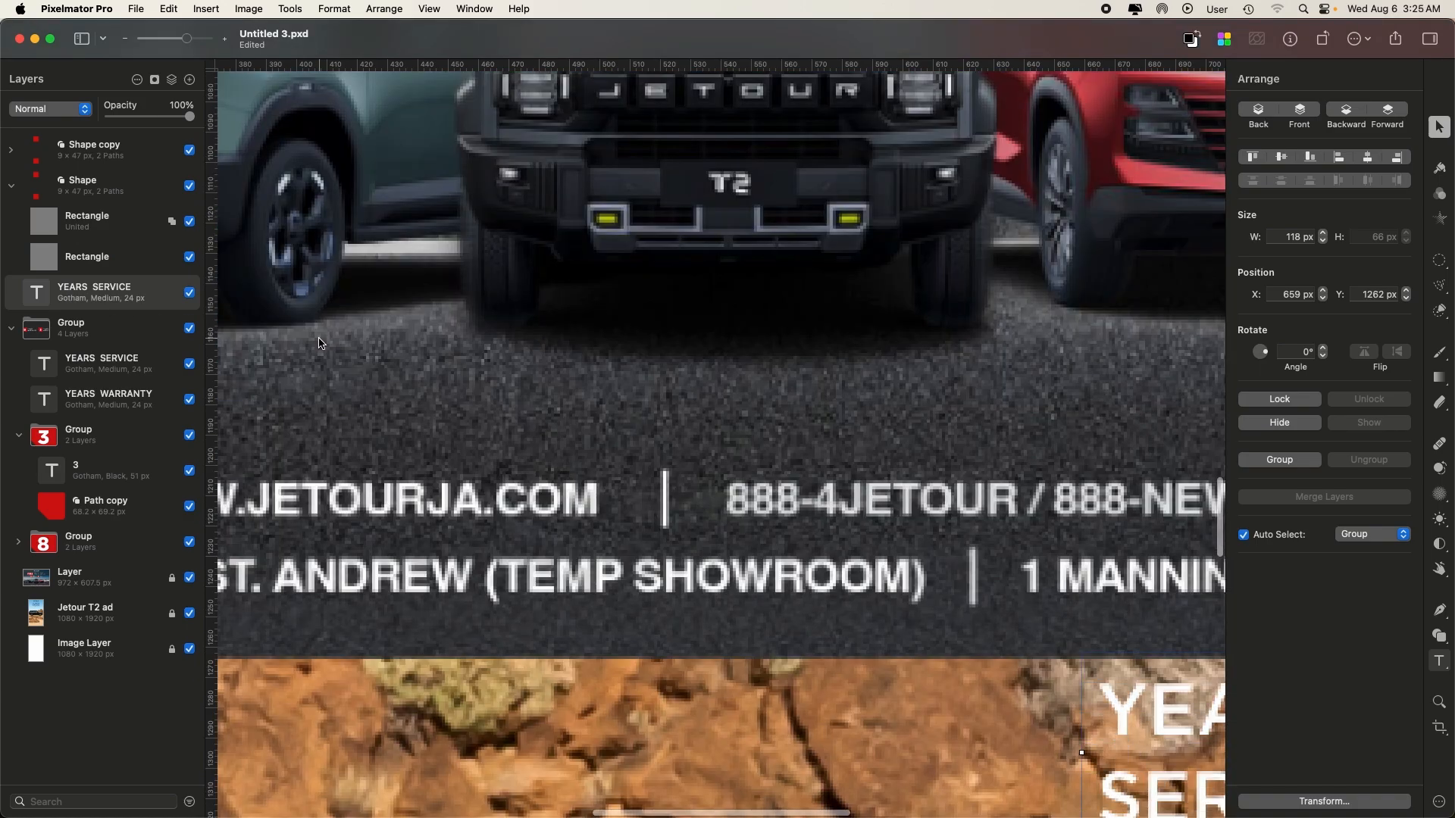
key(shift+Up)
key(shift+Up)
key(shift+Up)
key(shift+Up)
key(shift+Up)
key(shift+Up)
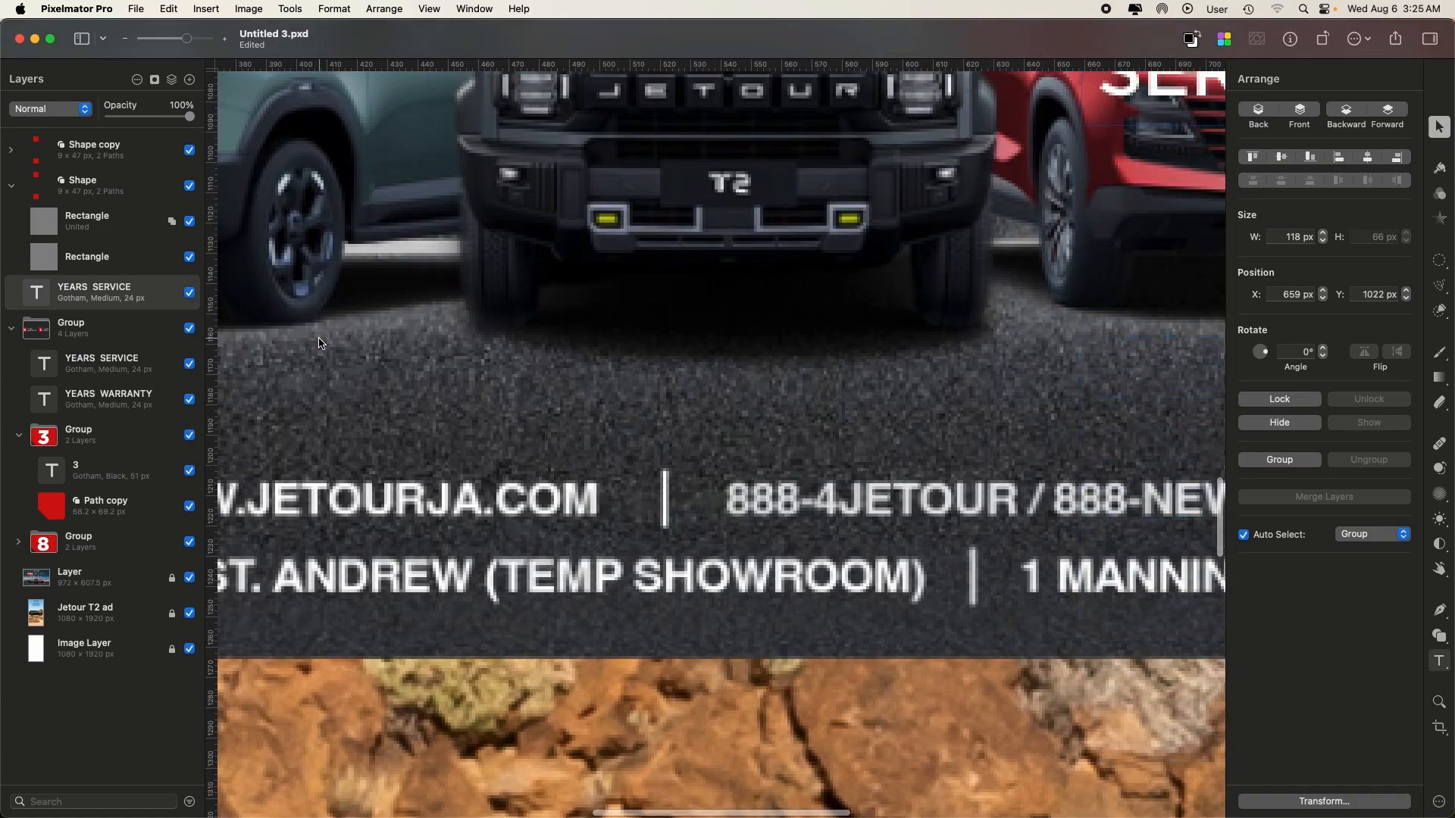
scroll(319, 339, up, 5)
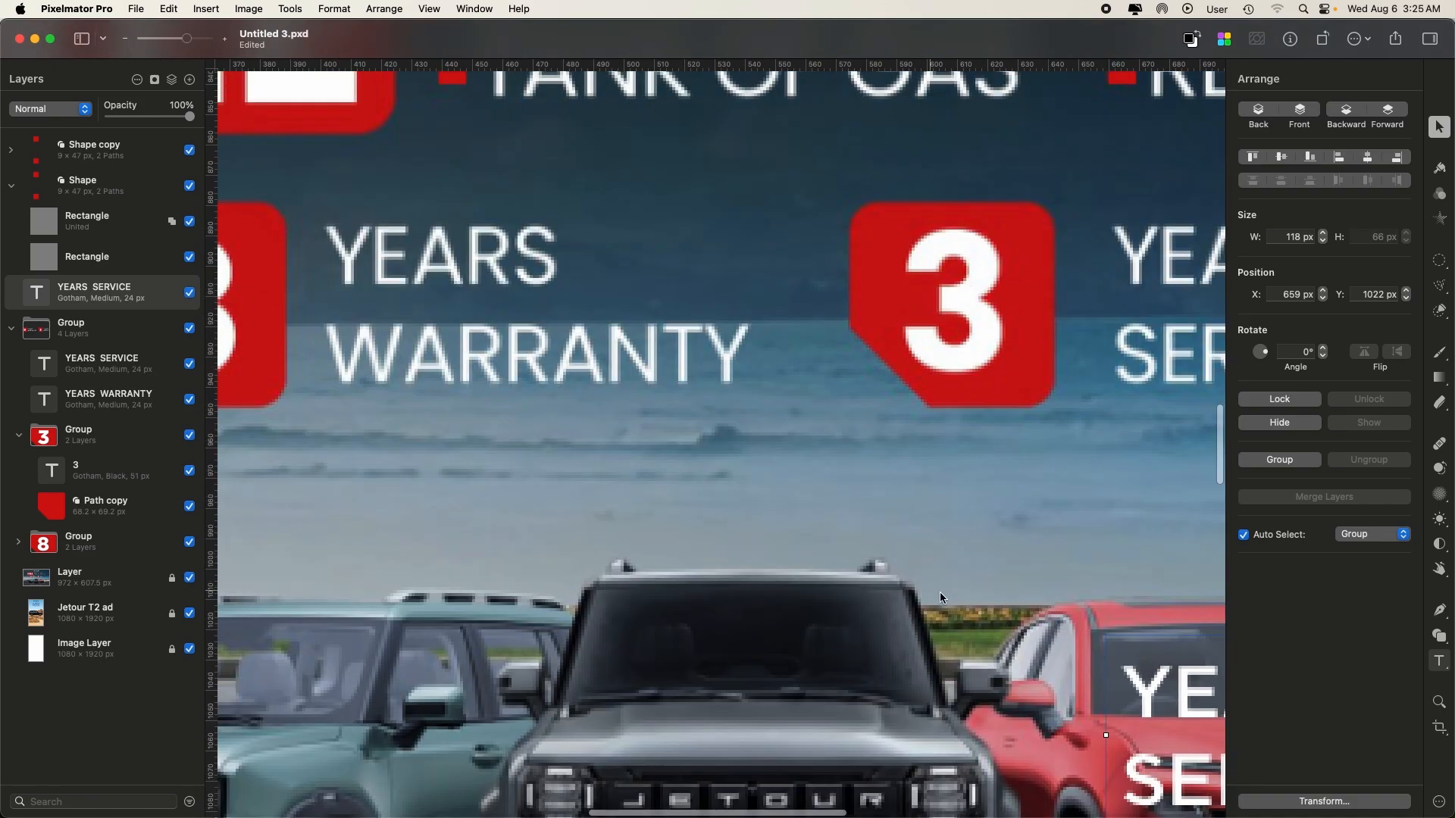
drag(1186, 684, 377, 255)
scroll(377, 255, up, 2)
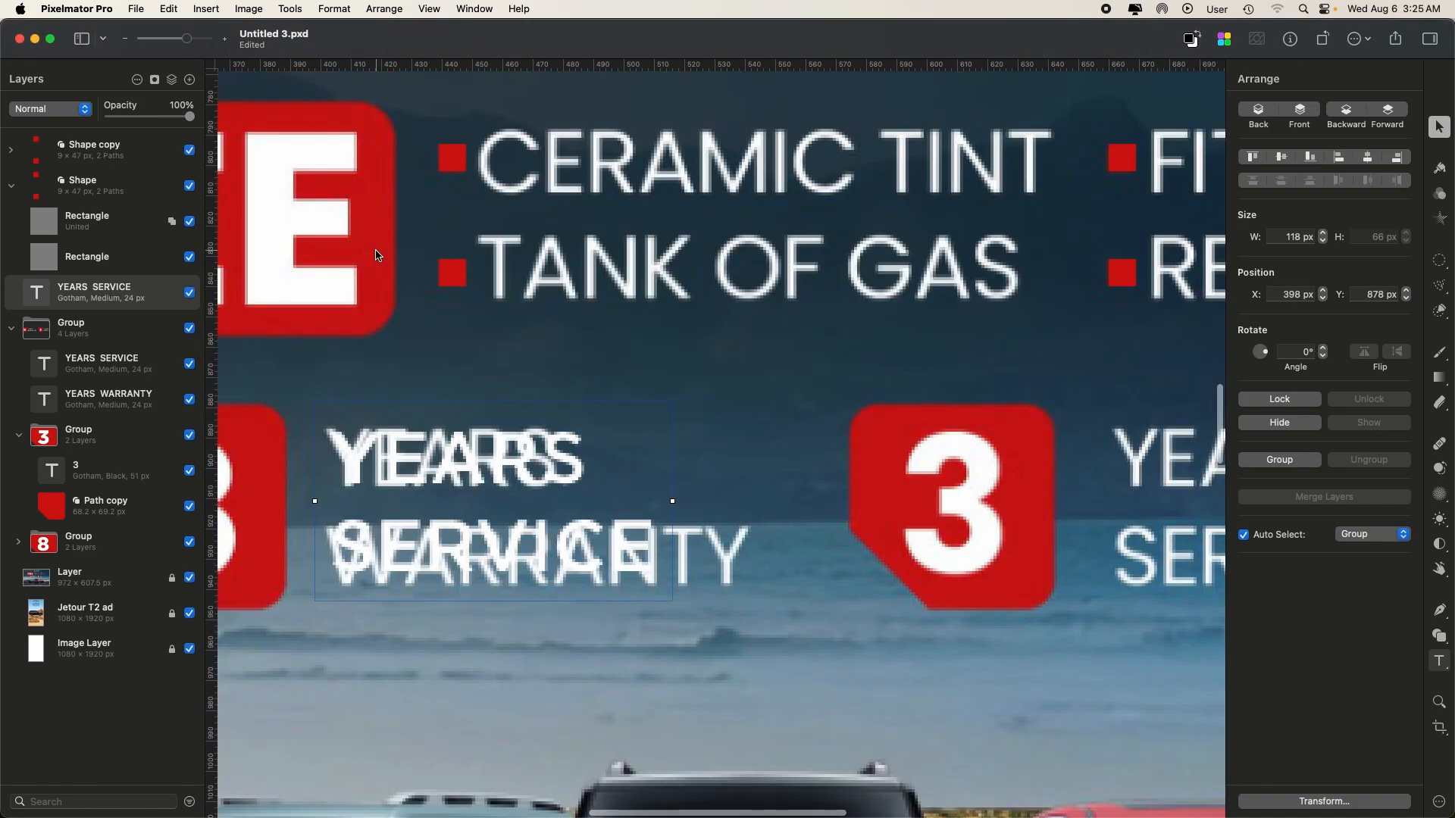
drag(488, 488, 665, 189)
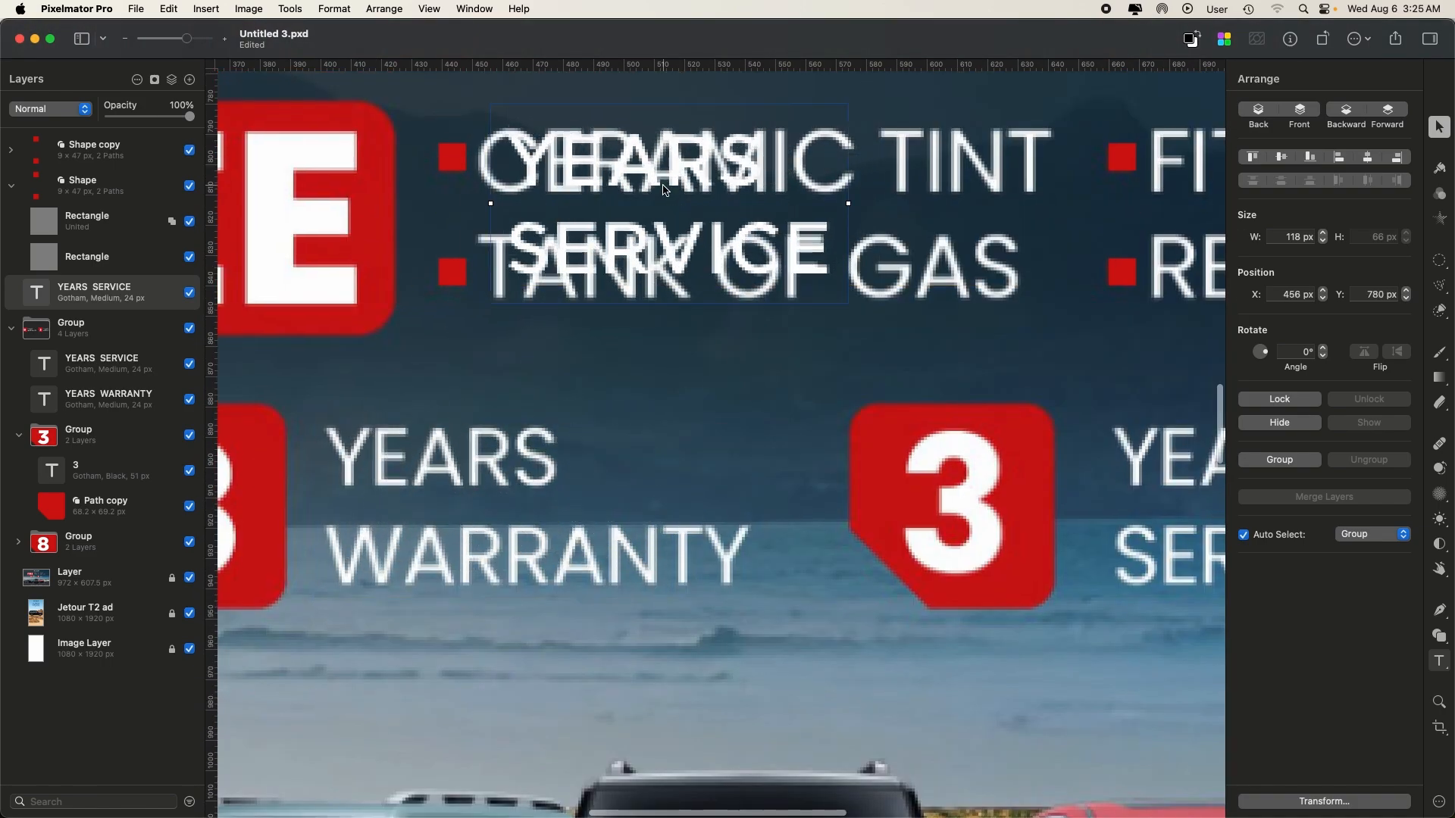
- Replace the copied text with CERAMIC TINT and place it over the banner's matching line at X 448, Y 779 px
double_click(665, 189)
key(super+a)
key(BackSpace)
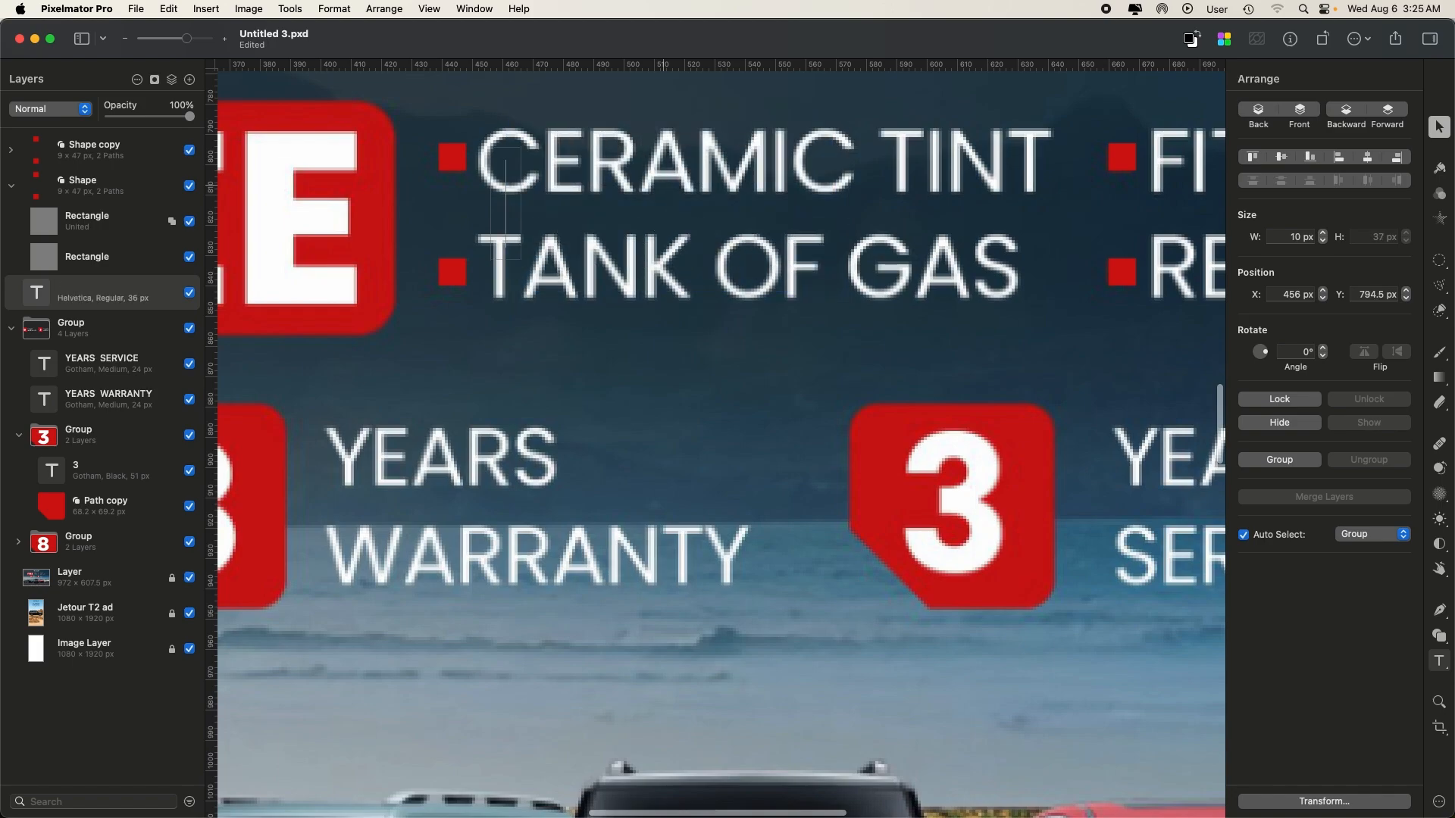
key(Caps_Lock)
text(CERA)
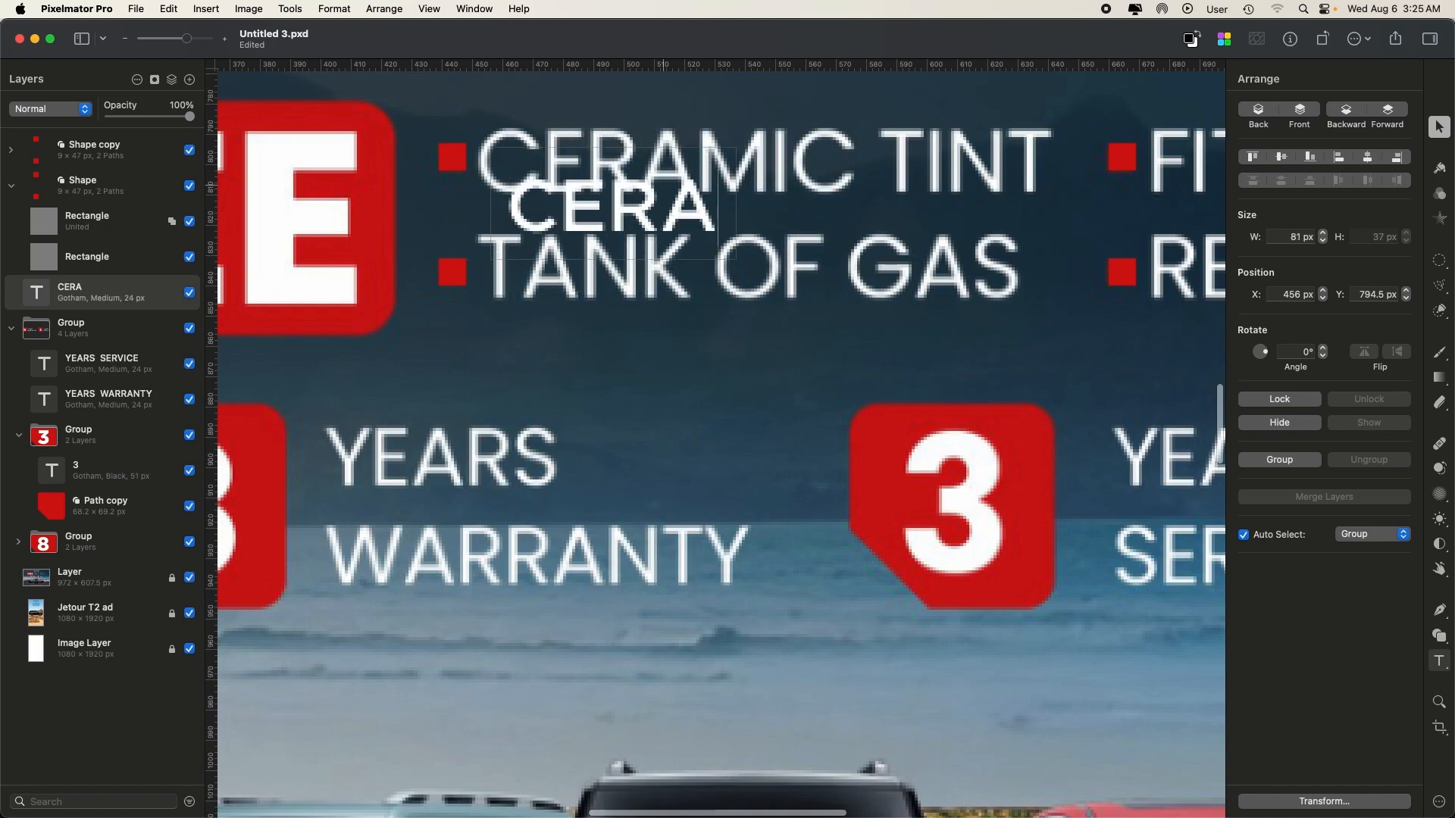
text(MIC TINT)
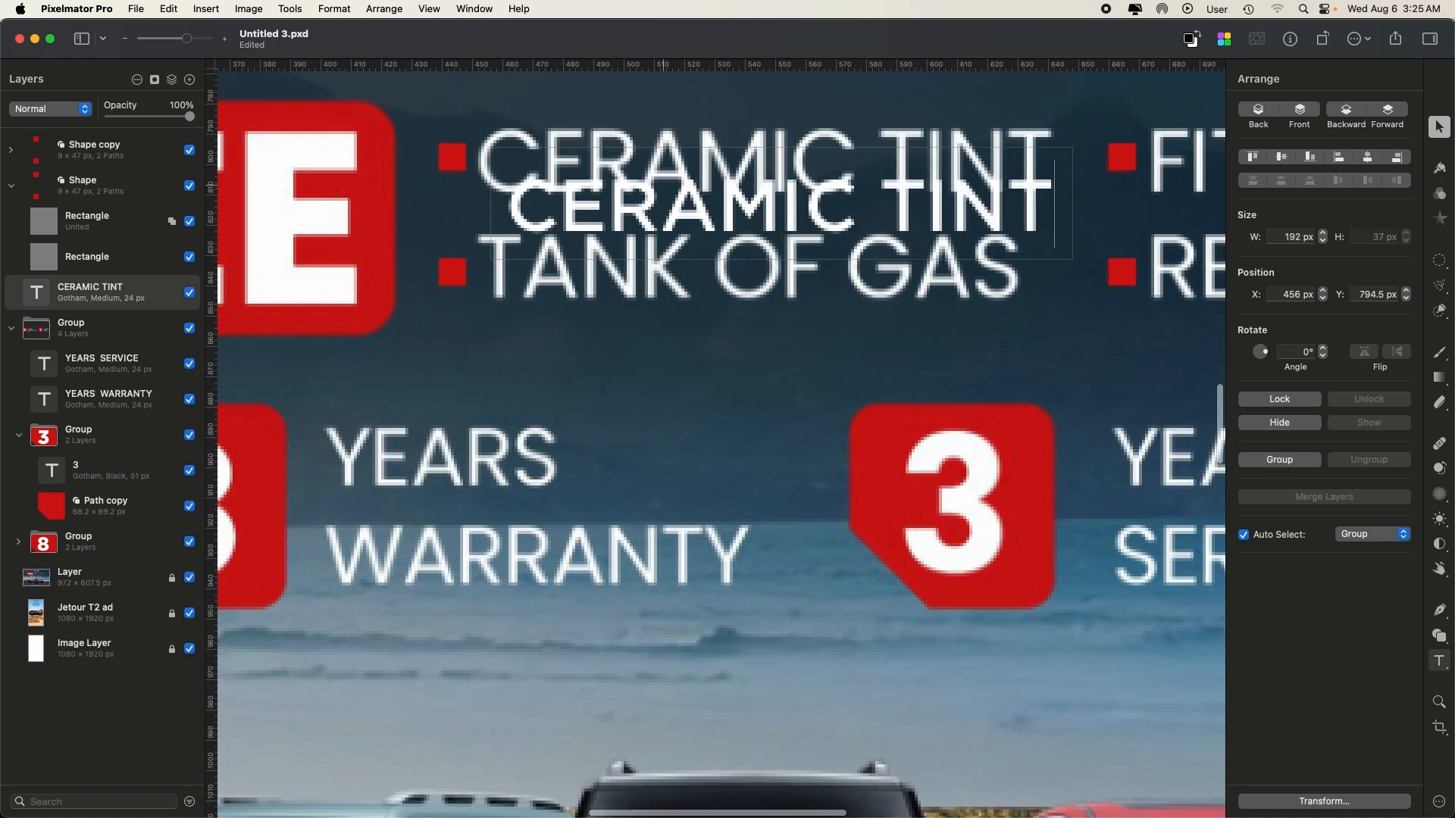
key(XF86MonBrightnessUp)
drag(644, 222, 621, 176)
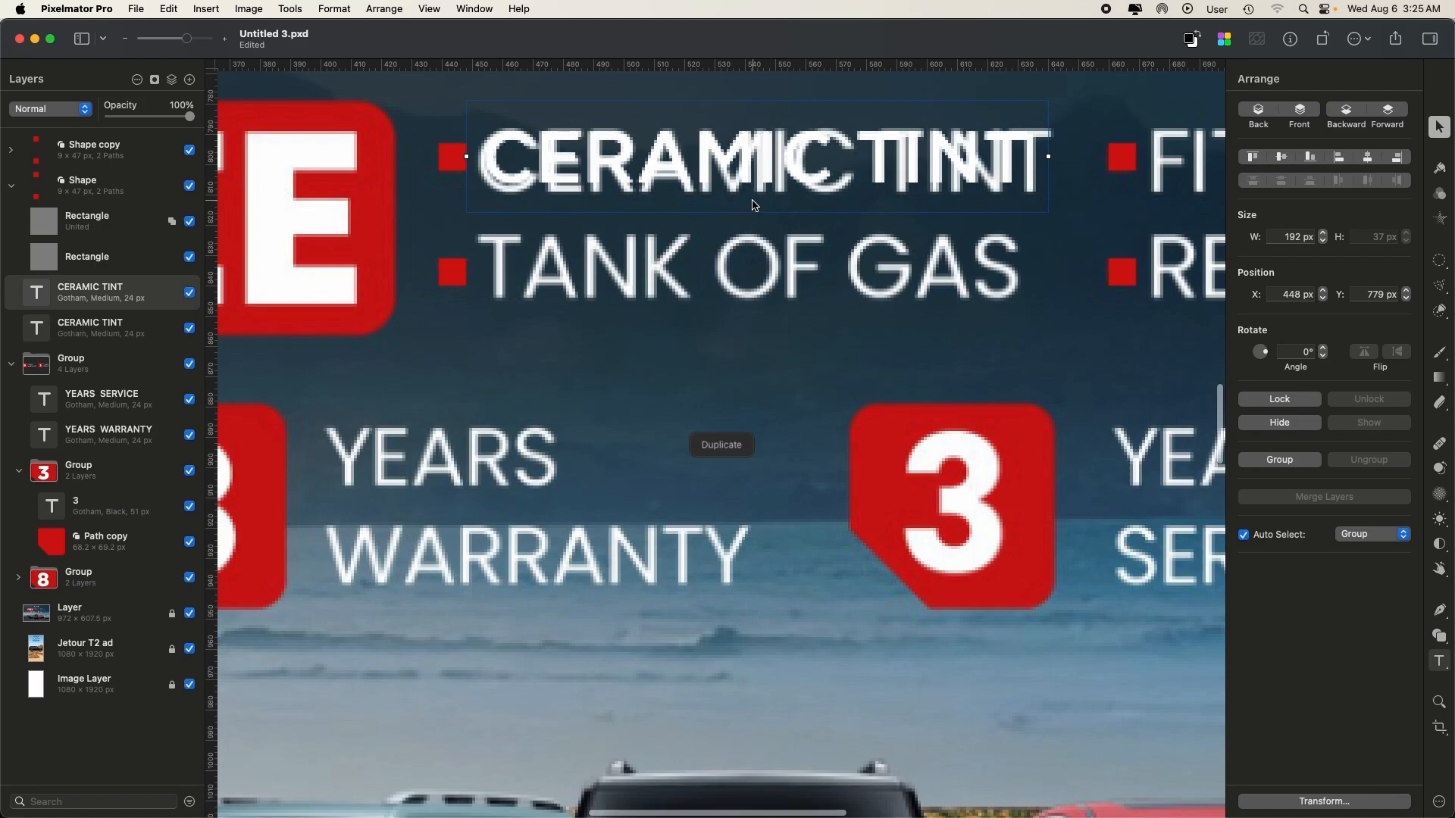
- Place a duplicate of the CERAMIC TINT text one line below, at X 451, Y 816 px, and change its wording to TANK OF GAS
drag(755, 205, 760, 291)
double_click(760, 291)
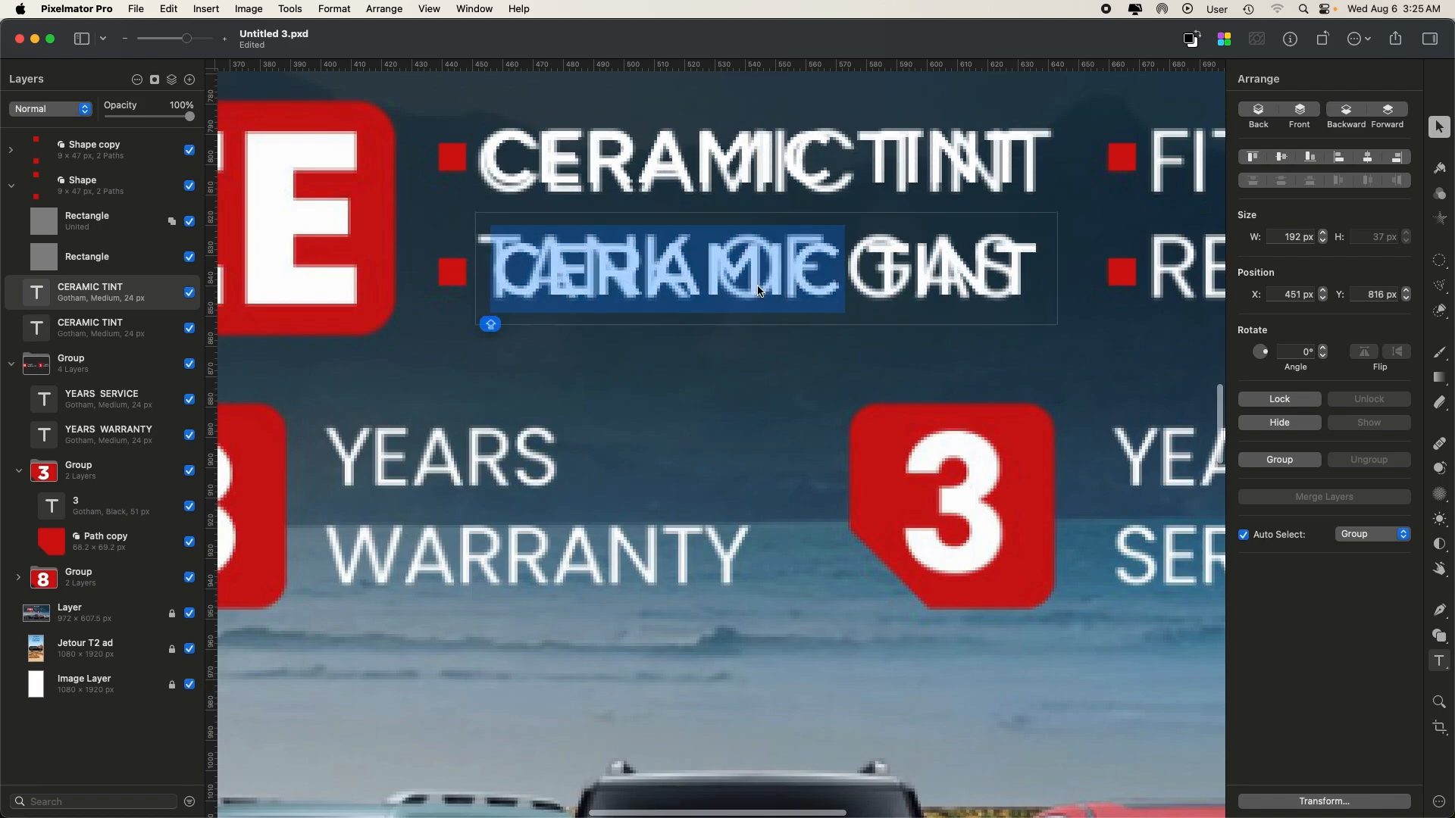
triple_click(760, 291)
text(TA)
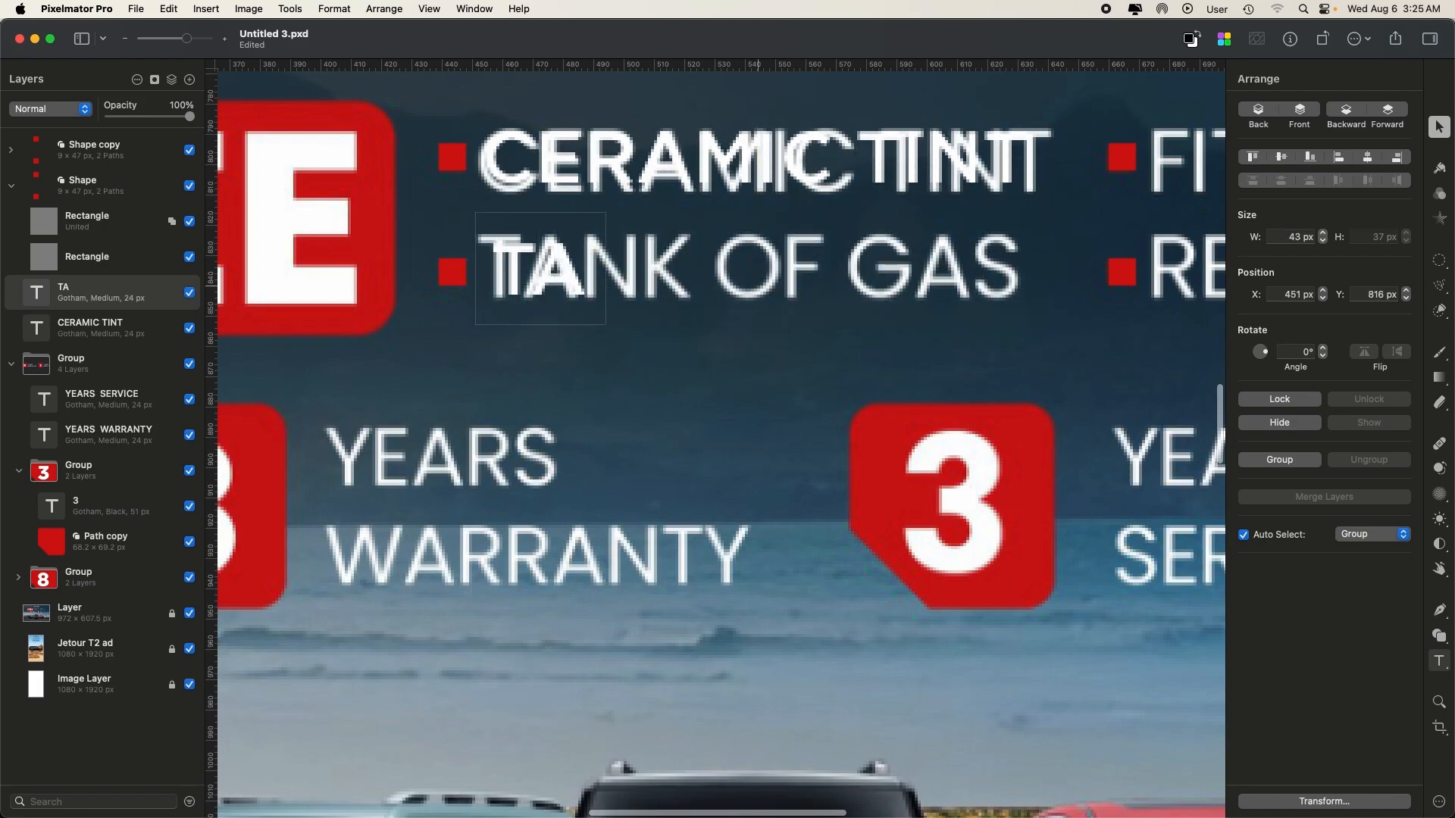
text(NK OF GAS)
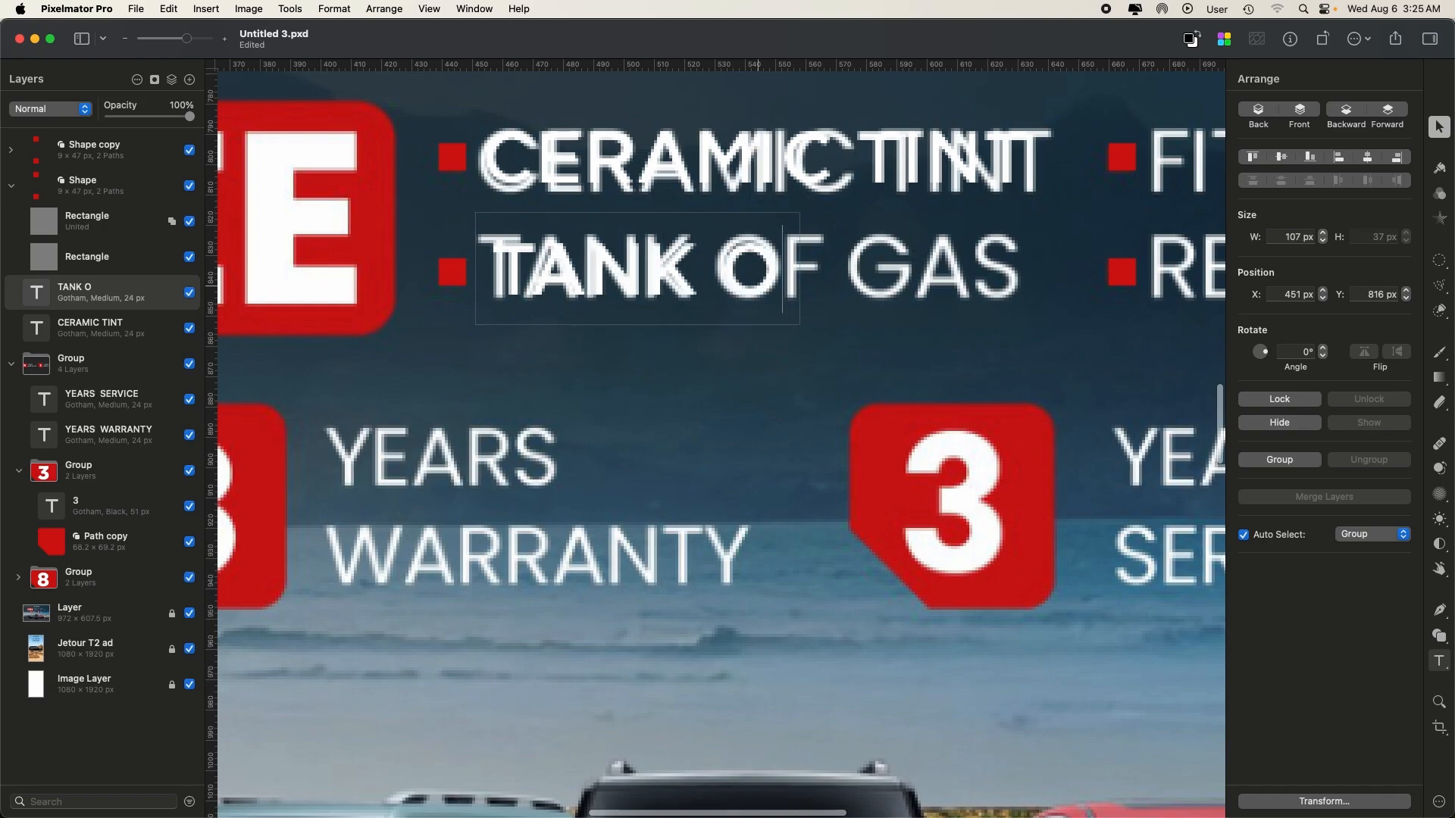
key(Caps_Lock)
key(Escape)
- Duplicate the CERAMIC TINT and TANK OF GAS text layers together
shift+click(725, 185)
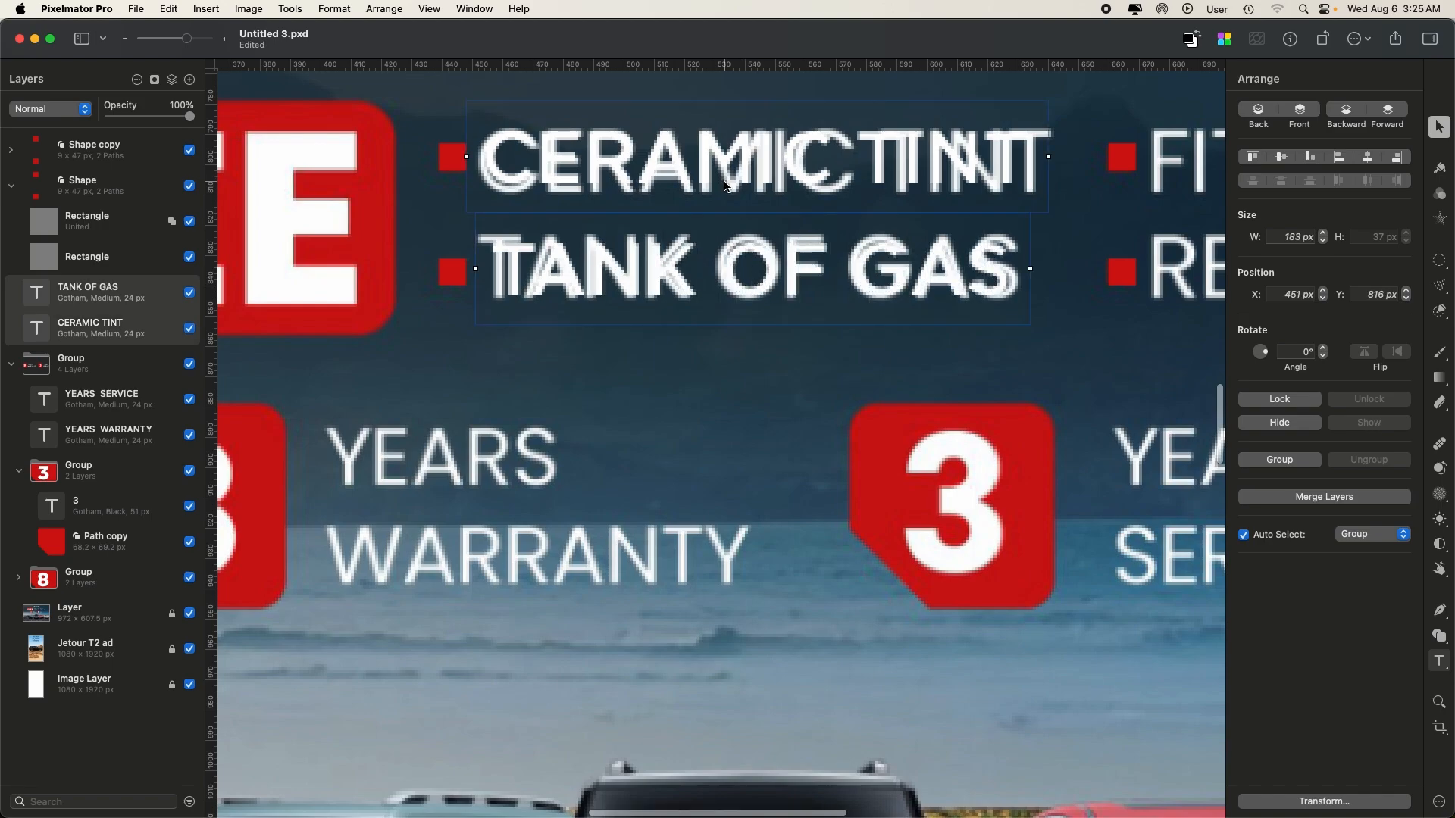
scroll(723, 186, right, 10)
key(super+d)
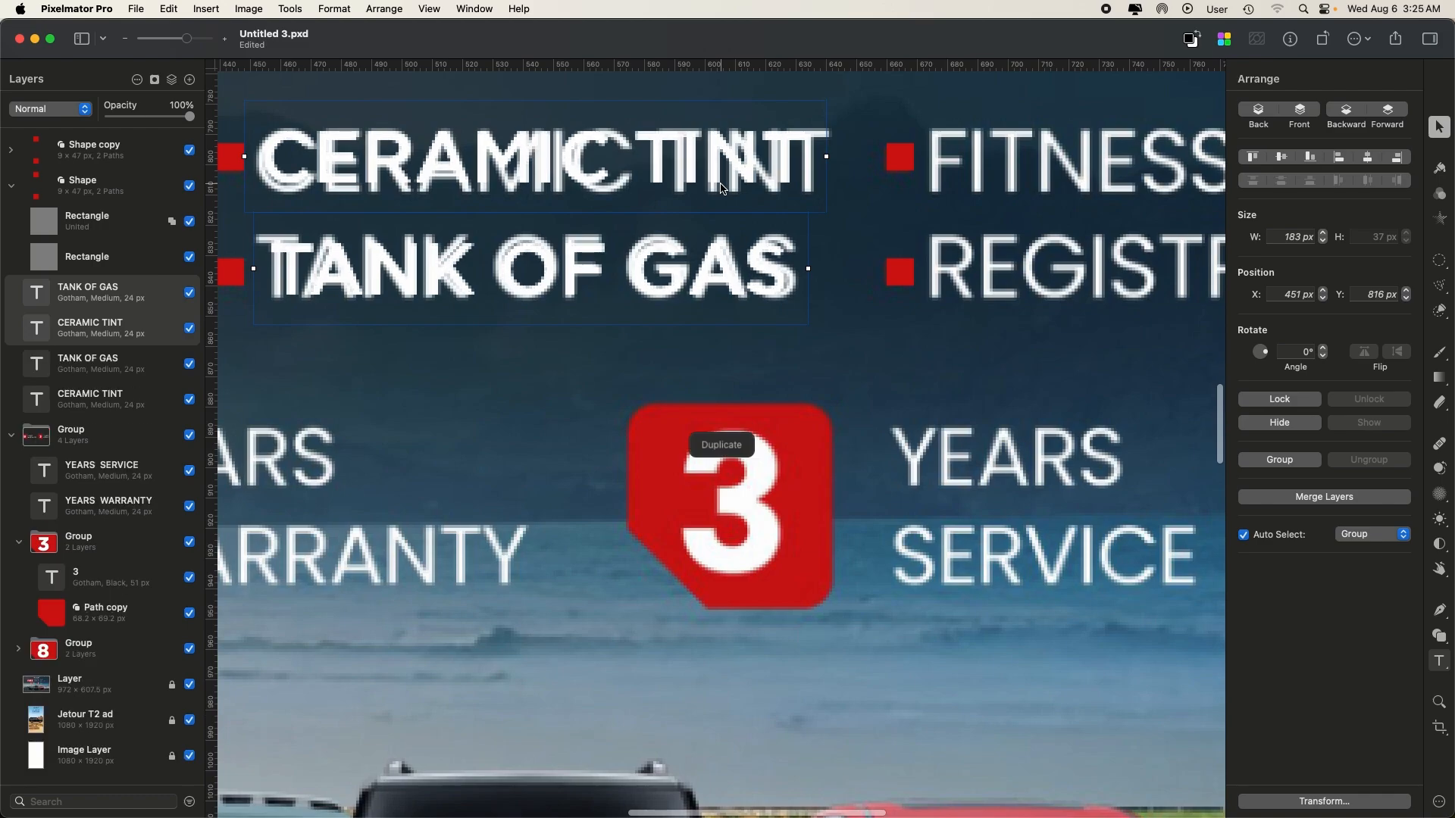
drag(720, 184, 1226, 202)
drag(677, 198, 476, 238)
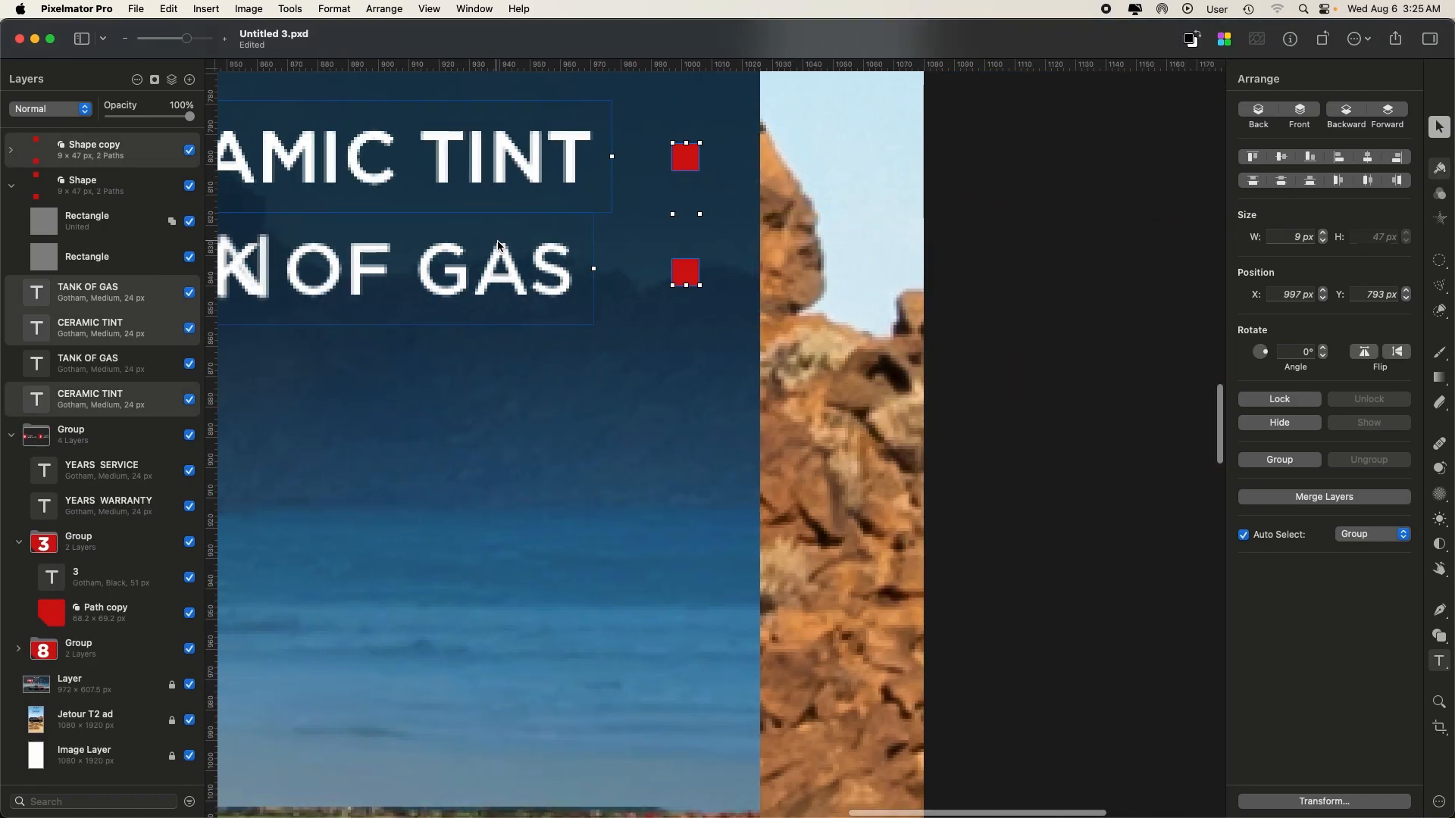
scroll(758, 215, left, 10)
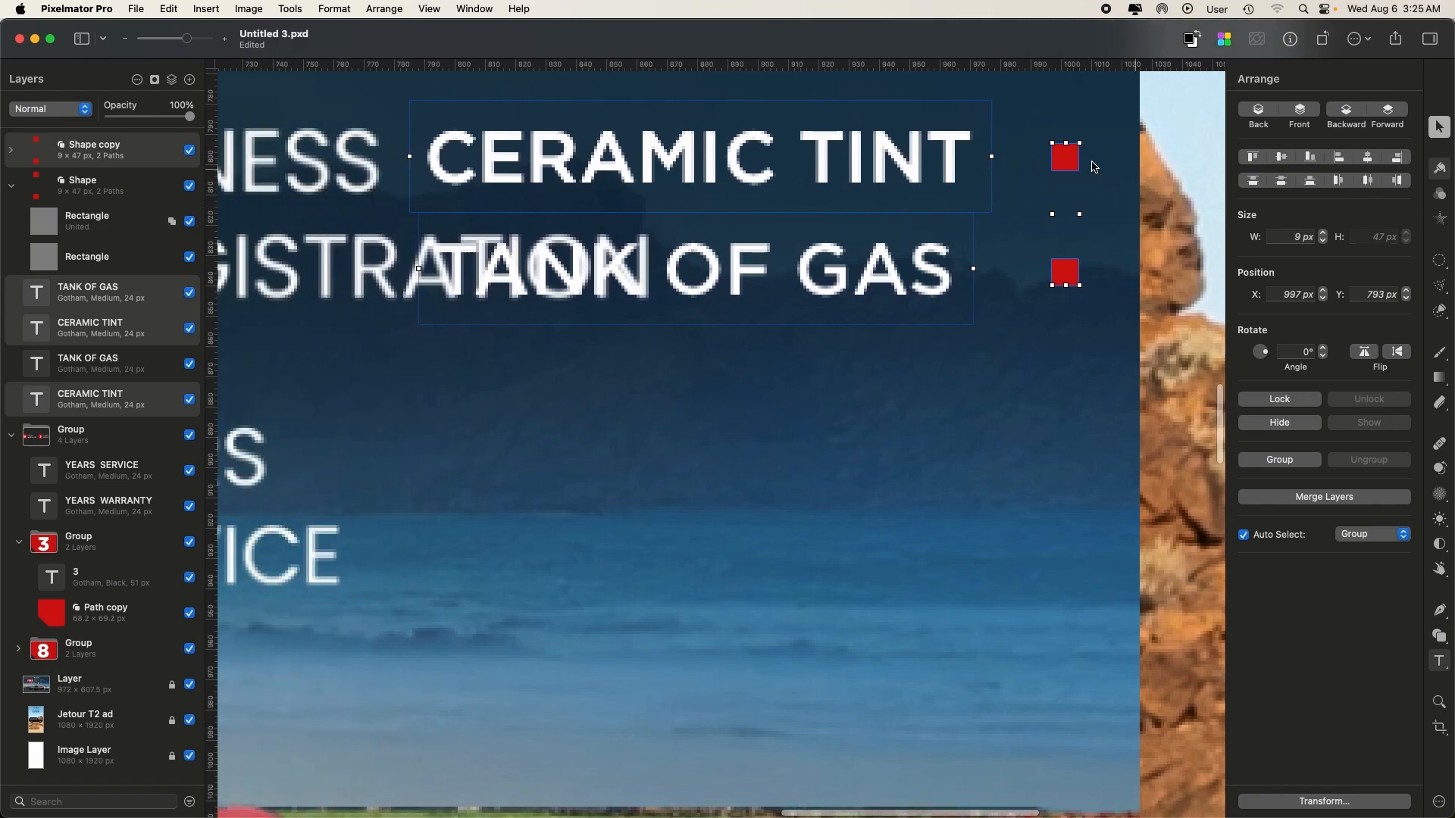
click(1074, 264)
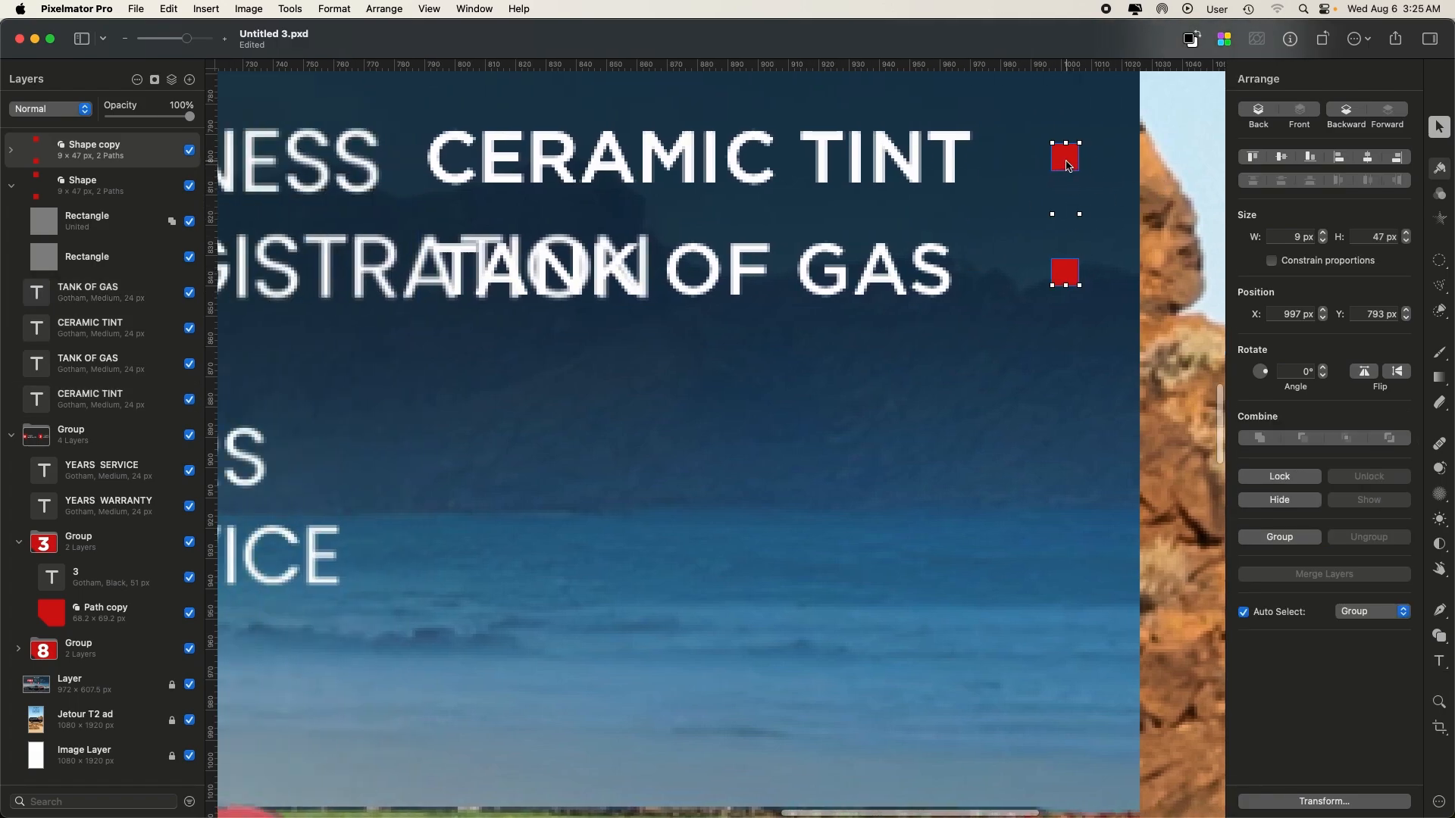
scroll(888, 227, left, 5)
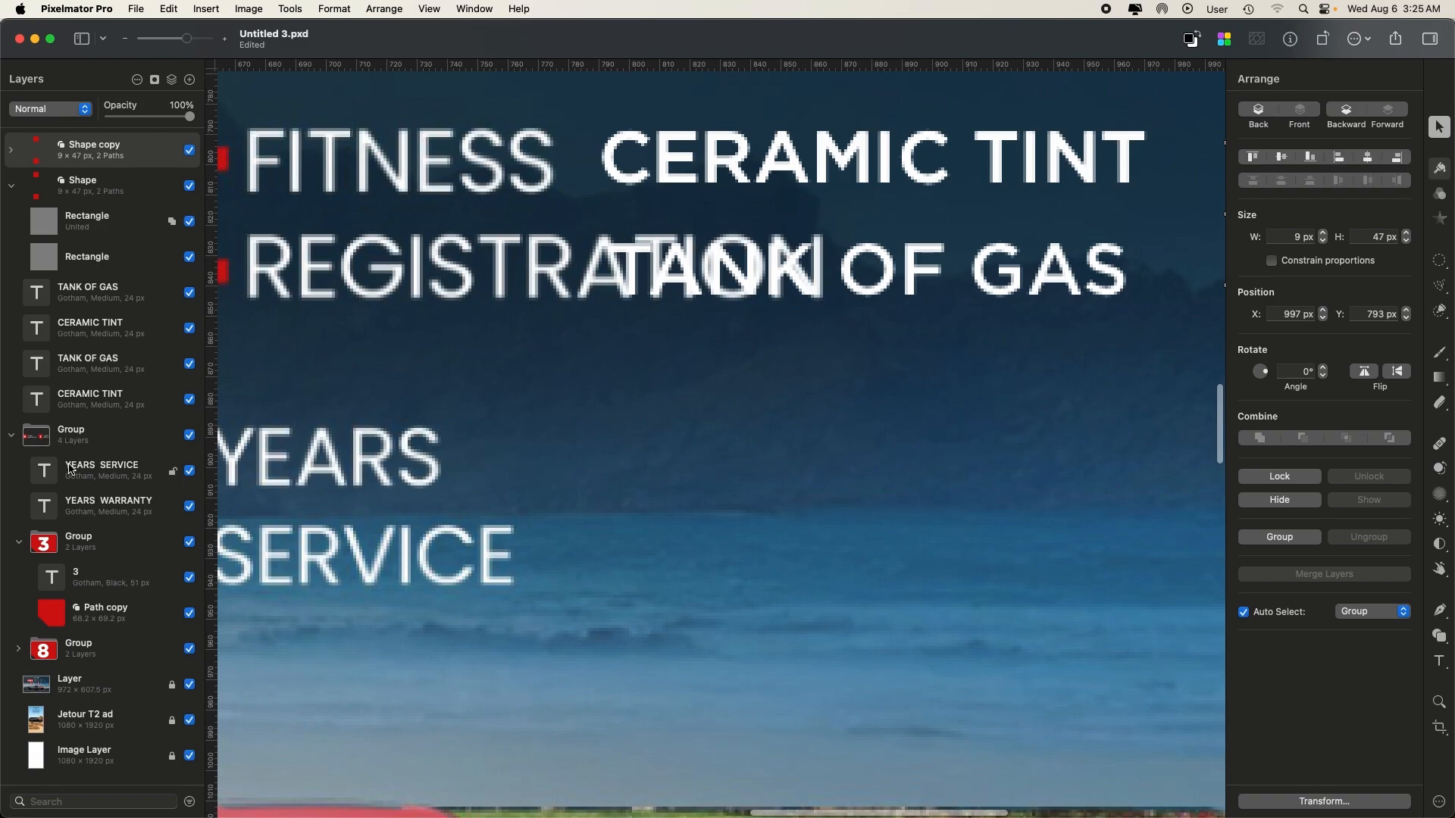
click(190, 685)
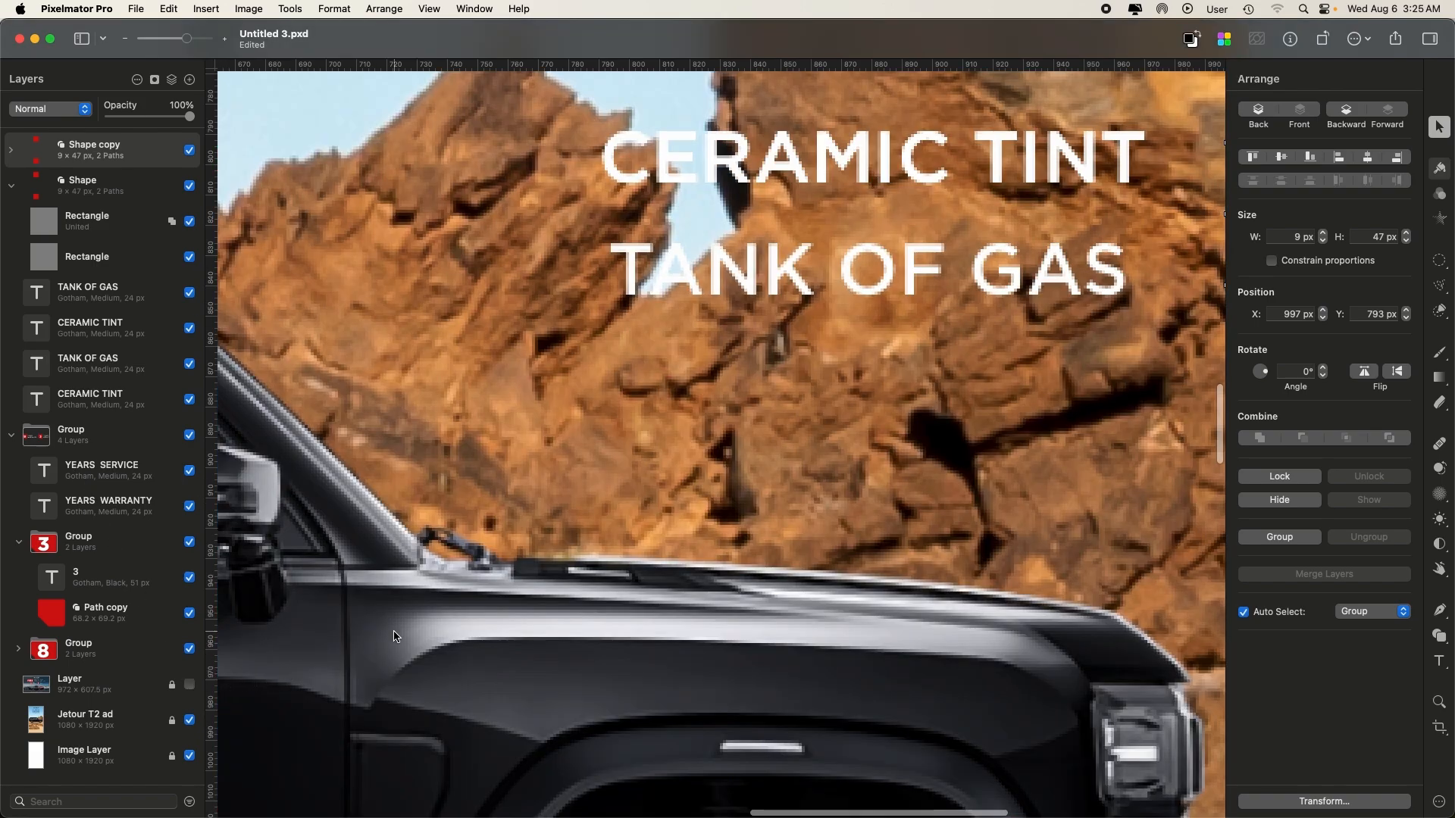
key(super+minus)
key(super+minus)
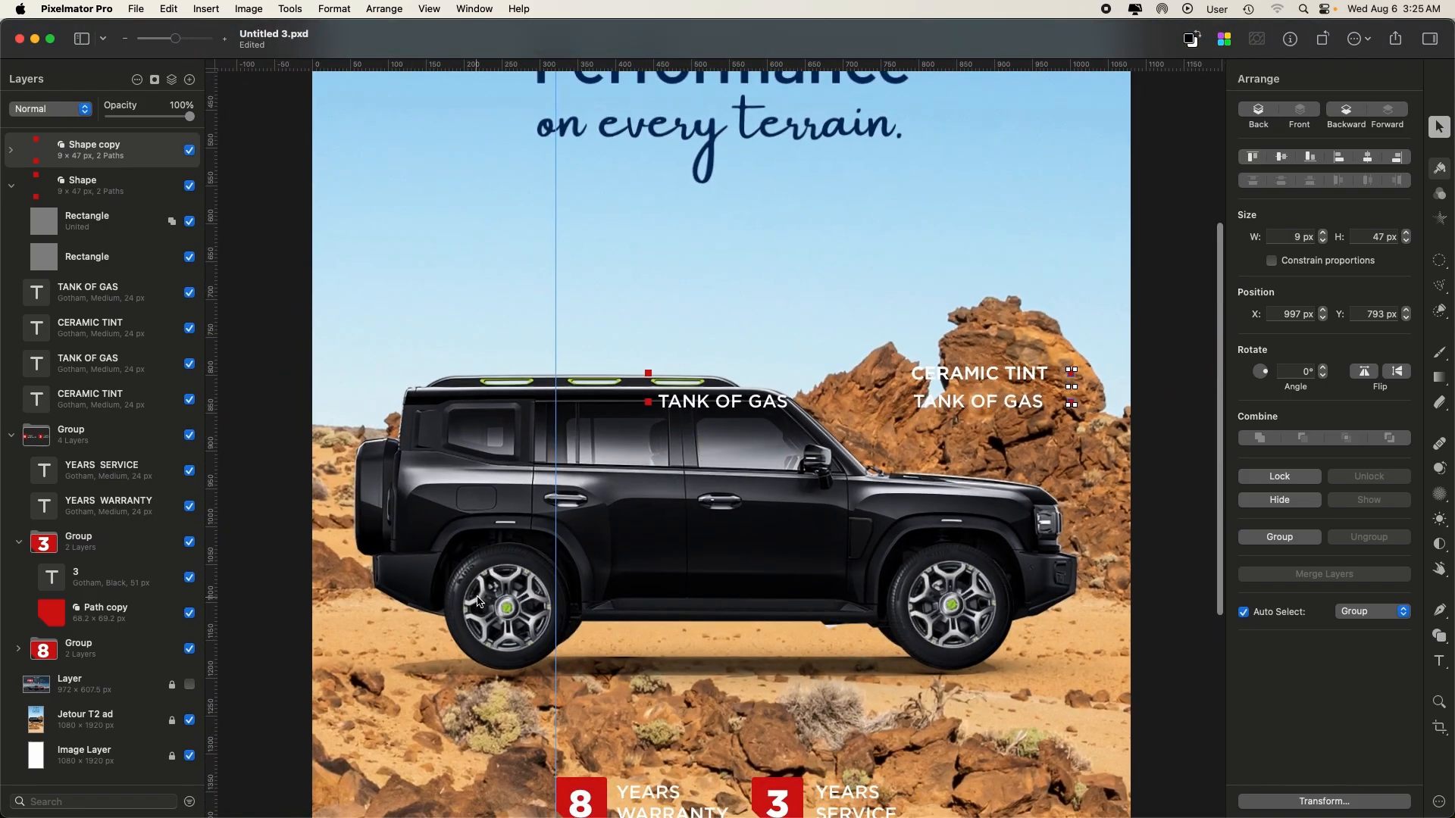
key(super+z)
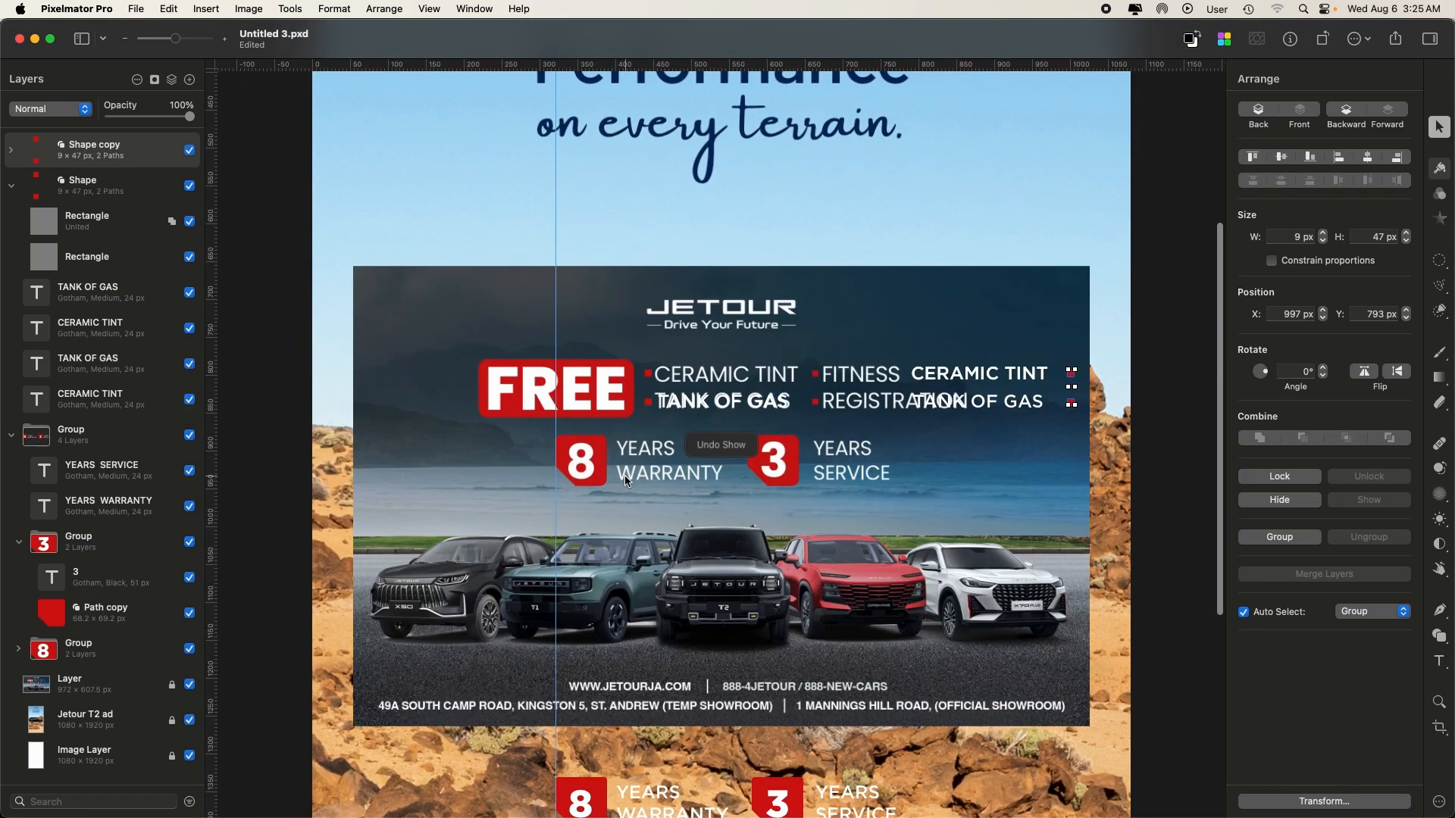
key(super+z)
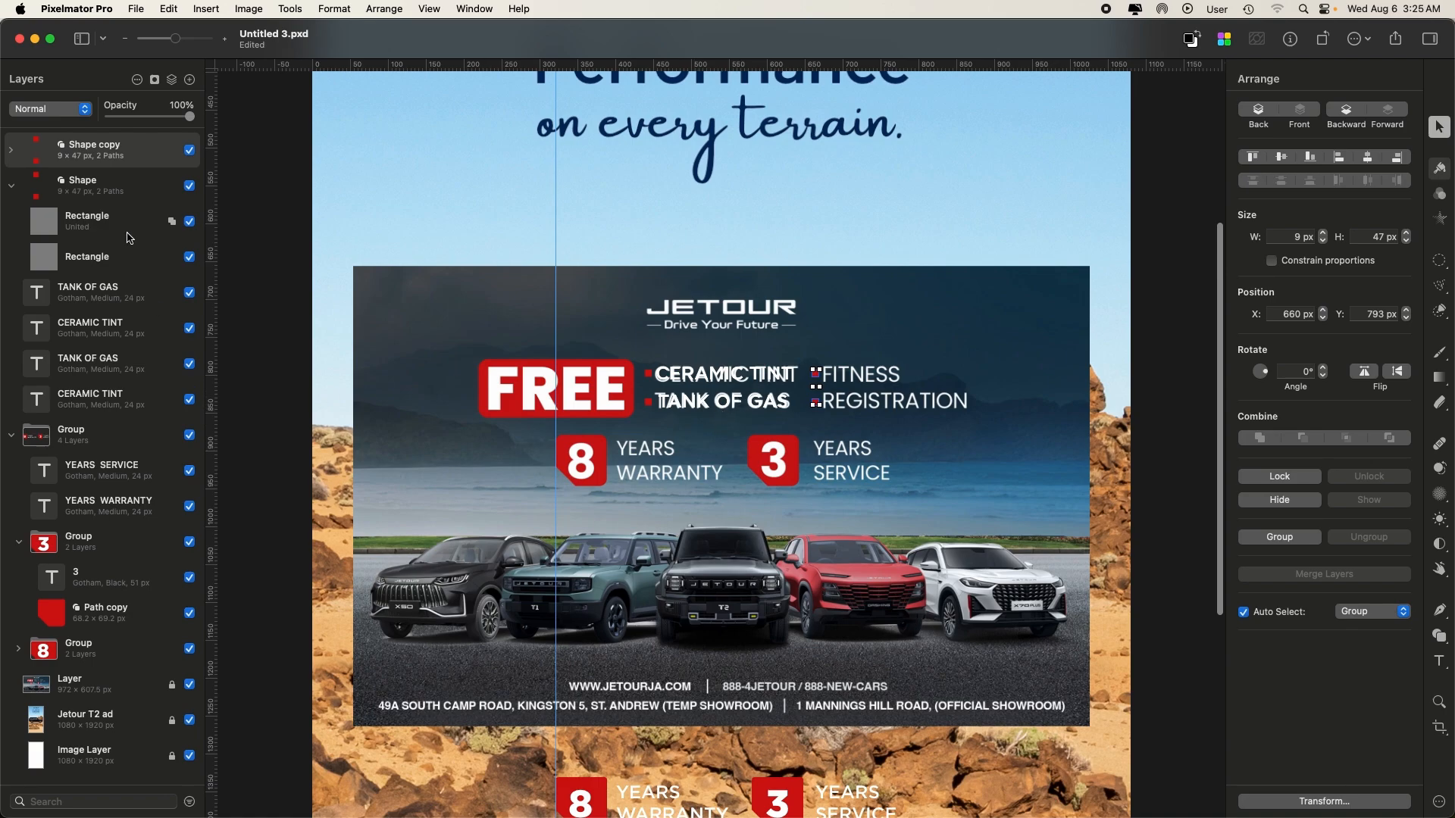
- Group the two red bullet pair layers together
click(127, 194)
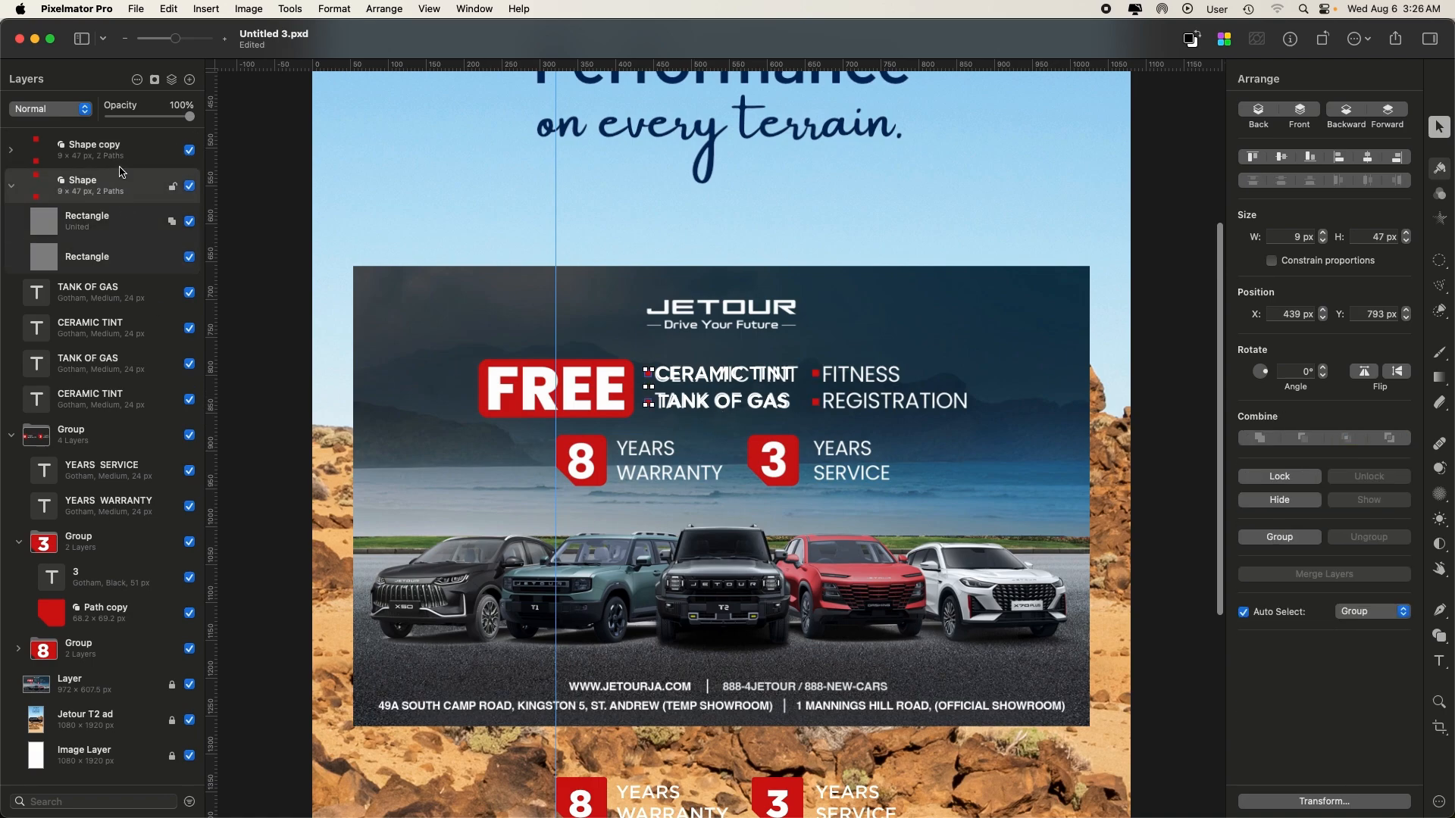
shift+click(119, 155)
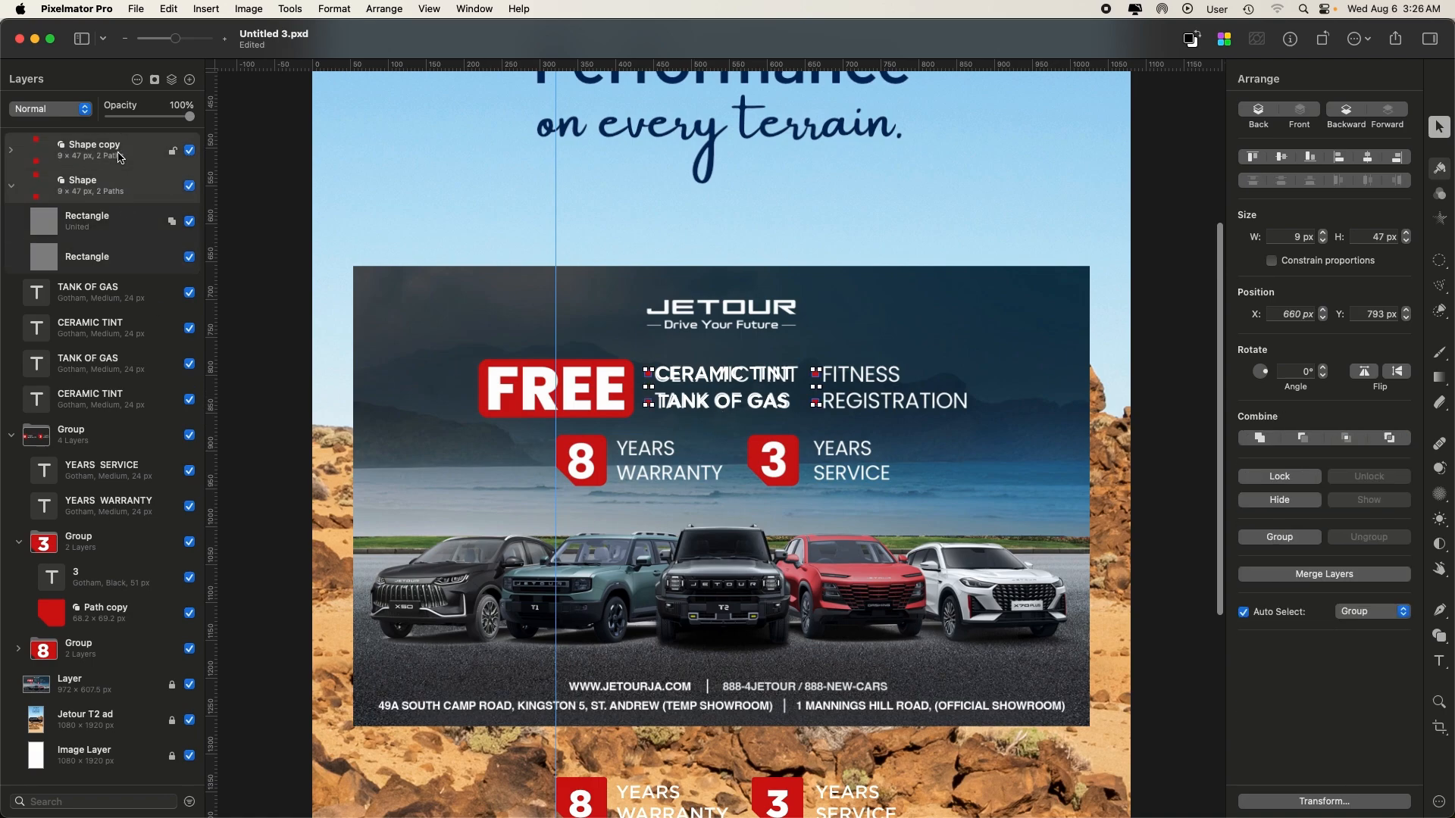
key(super+g)
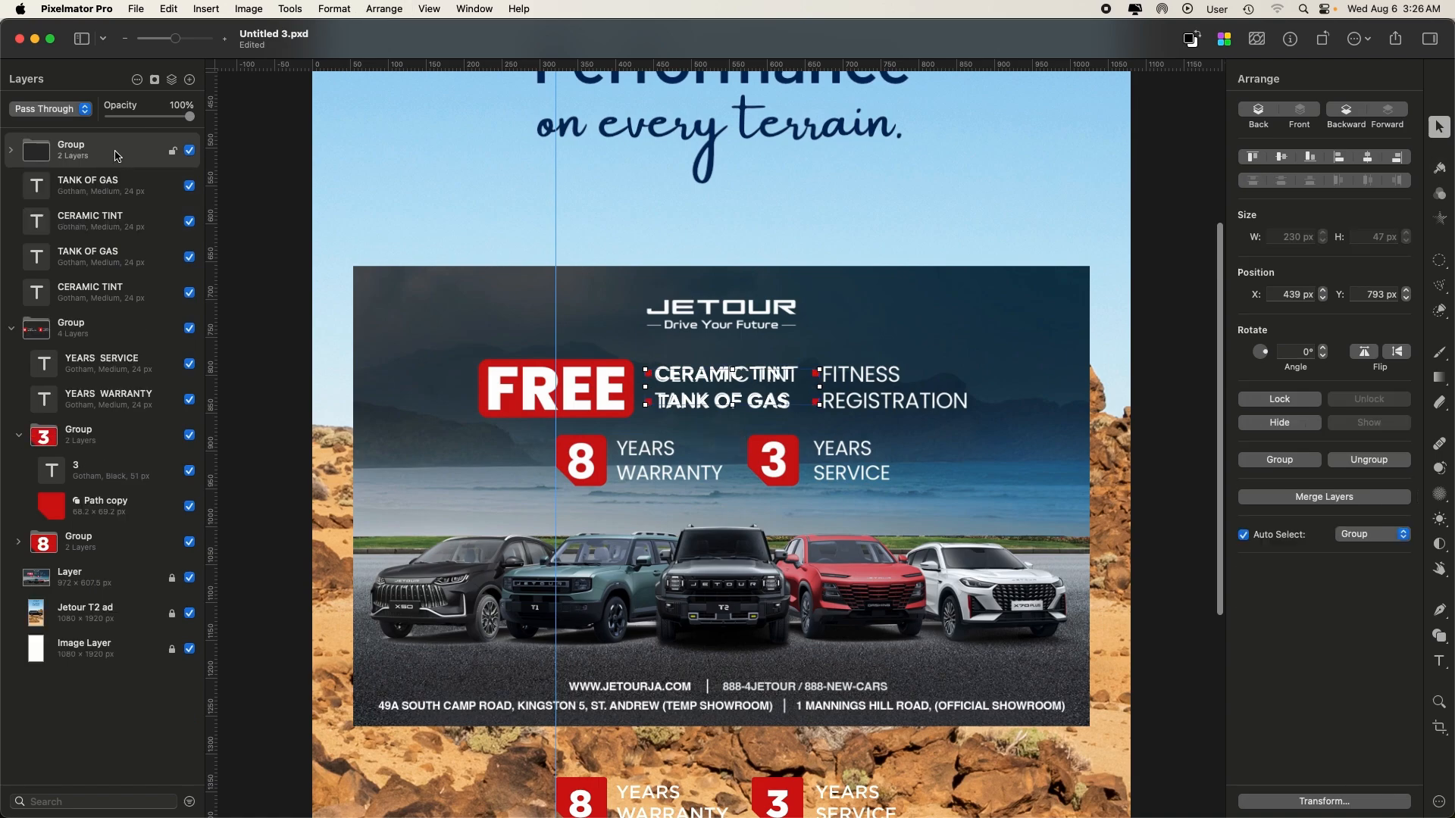
- Shift both TANK OF GAS text layers horizontally to X 591 px
click(88, 191)
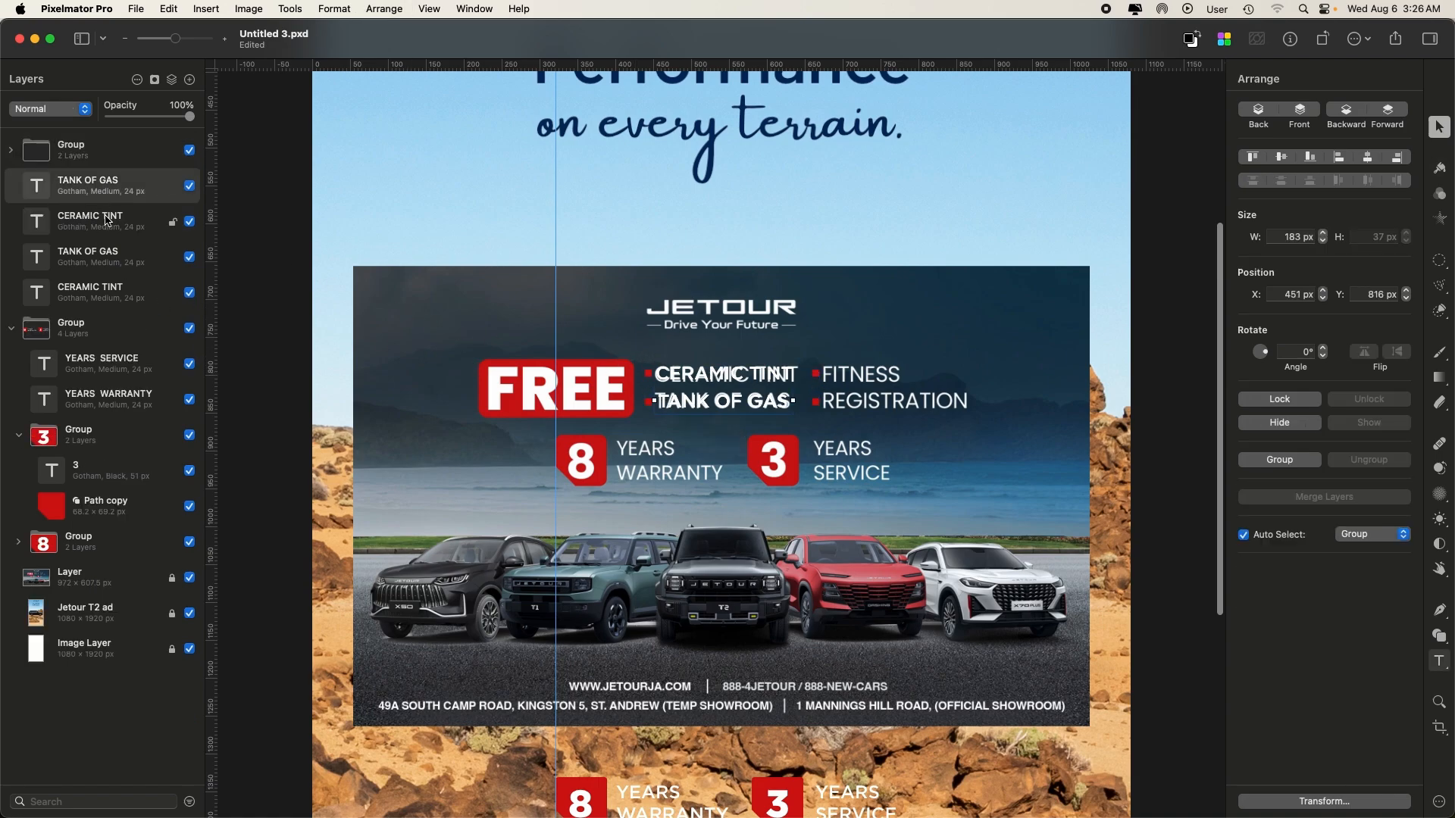
super+click(120, 257)
key(shift+Right)
key(shift+Right)
key(shift+Right)
key(shift+Right)
key(shift+Right)
key(shift+Right)
key(shift+Right)
key(shift+Right)
key(shift+Right)
key(shift+Right)
key(shift+Right)
key(shift+Right)
key(shift+Right)
key(shift+Right)
key(shift+Right)
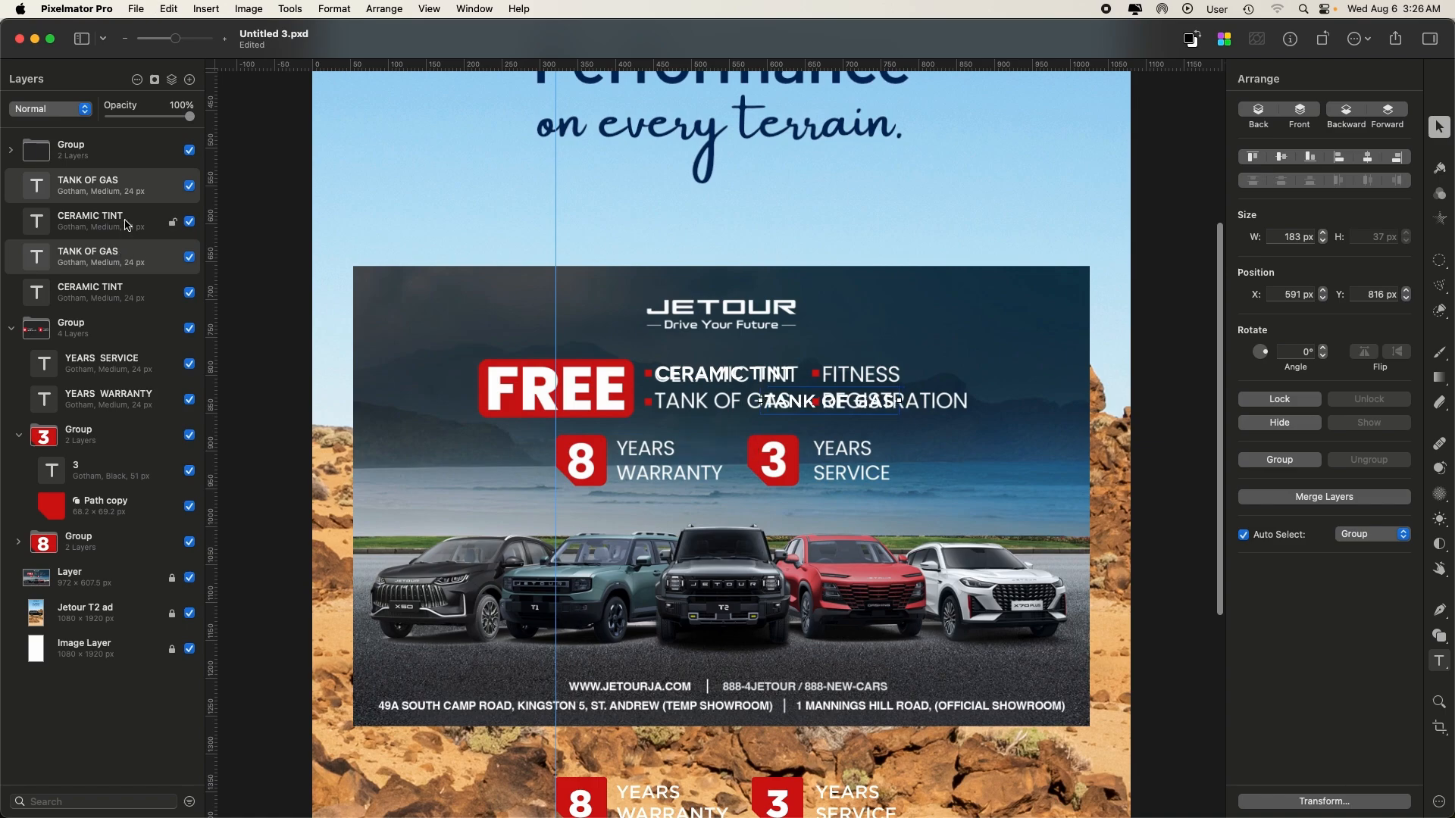
- Place one CERAMIC TINT text over the banner's FITNESS line at X 669, Y 779 px, and one TANK OF GAS text over REGISTRATION
click(126, 231)
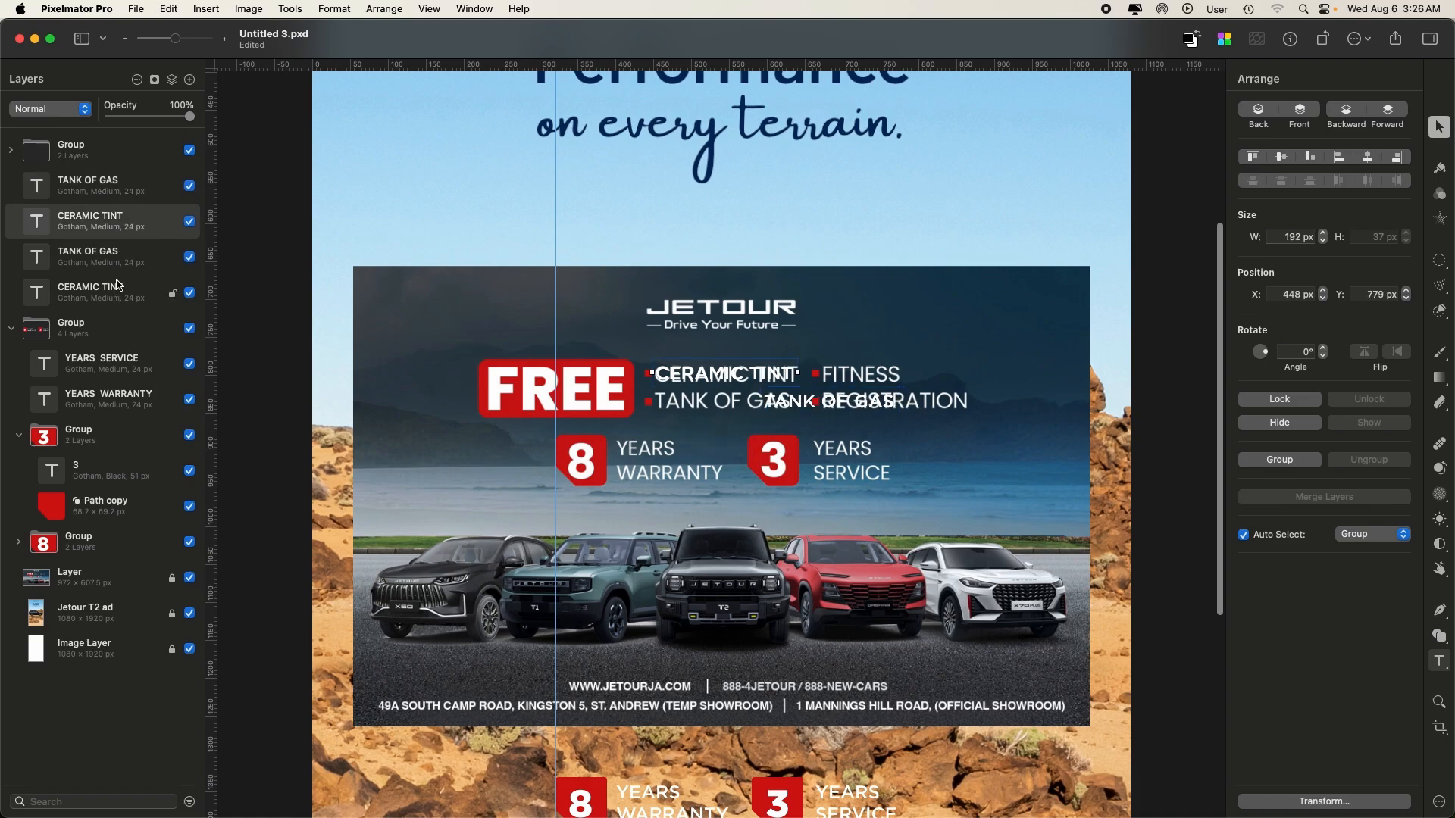
drag(726, 379, 877, 380)
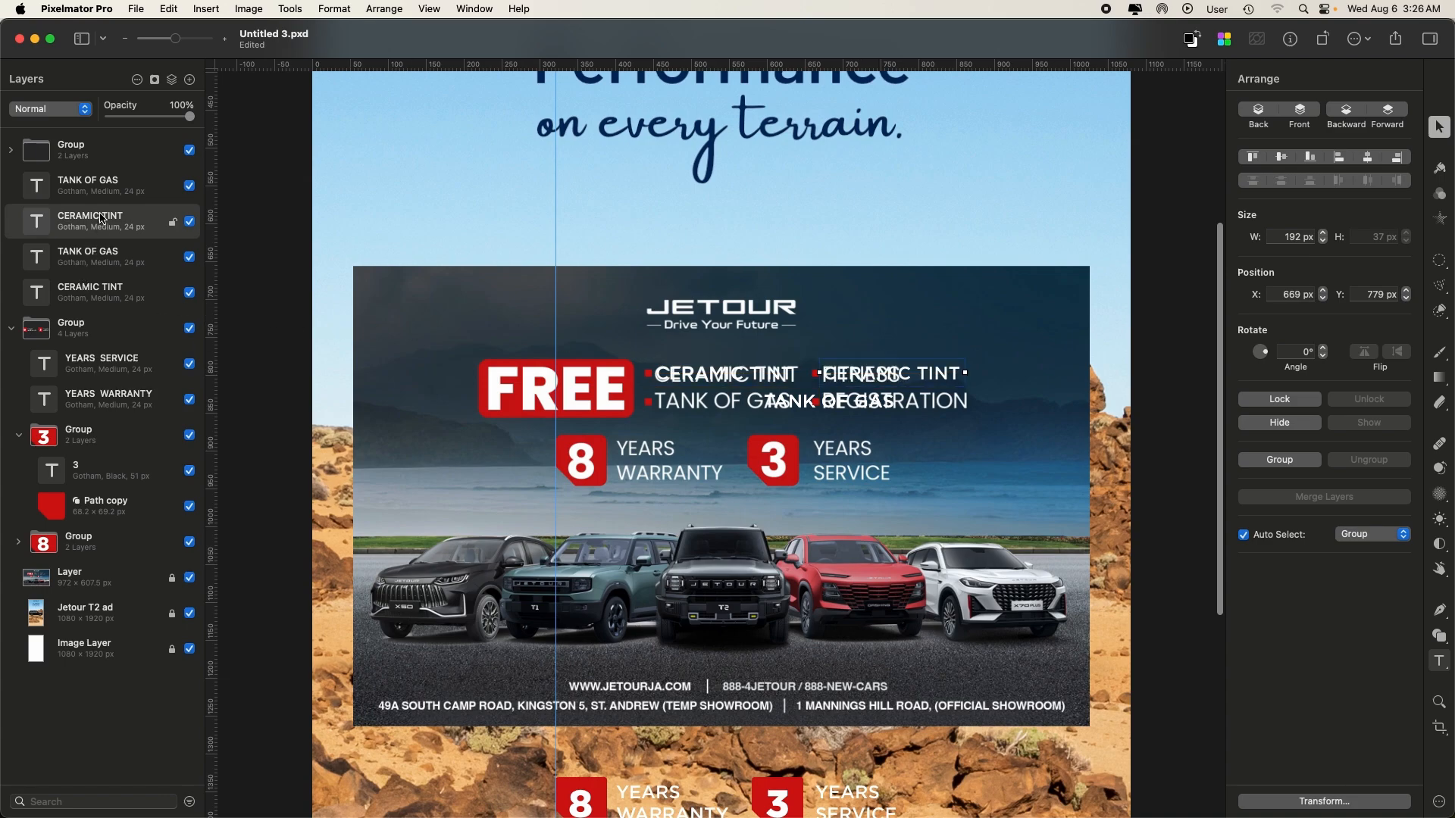
click(106, 188)
drag(801, 407, 851, 410)
click(854, 379)
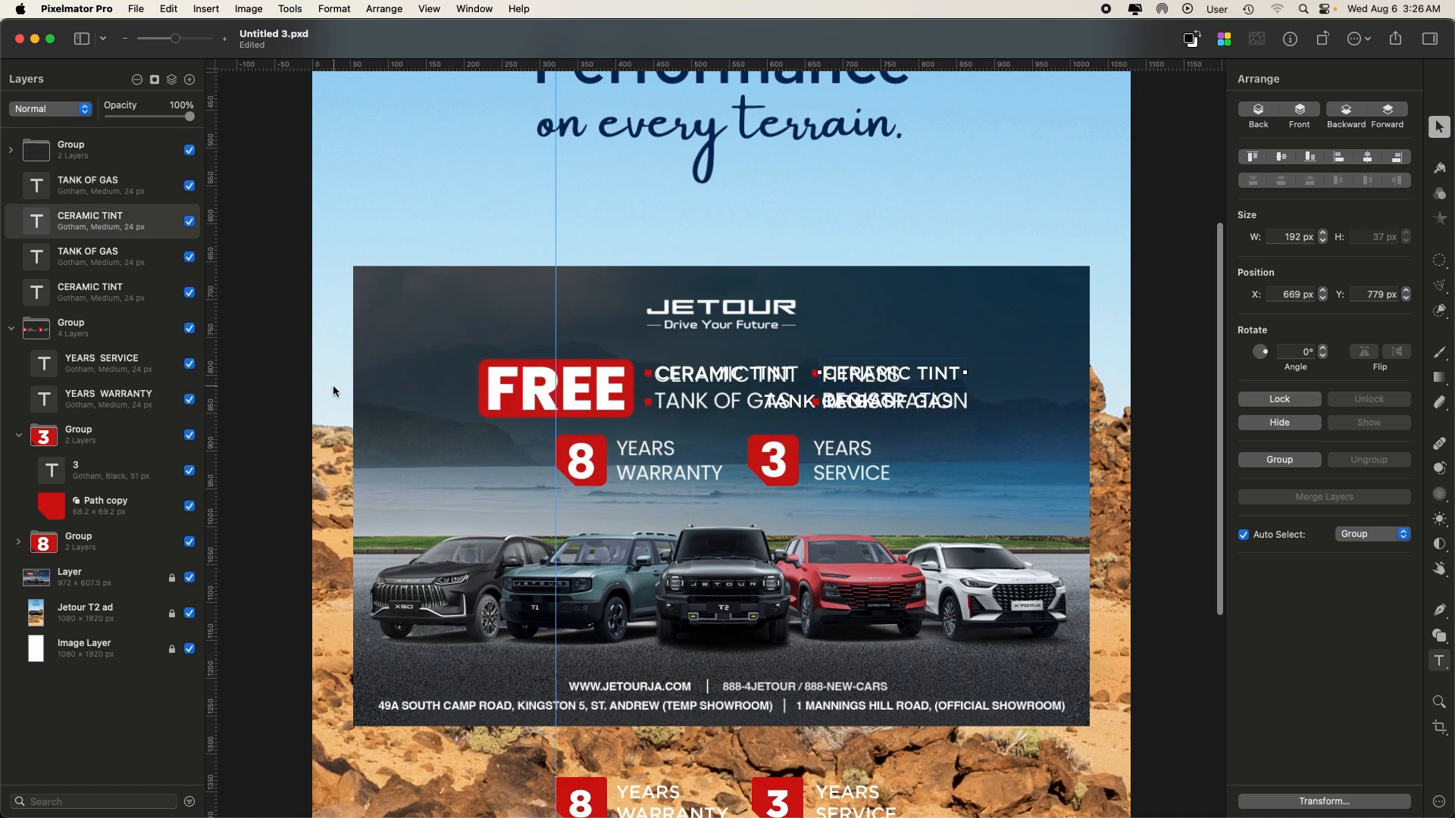
- Hide the website banner layer and place the remaining TANK OF GAS text beneath the first CERAMIC TINT, at X 448, Y 816 px
click(189, 578)
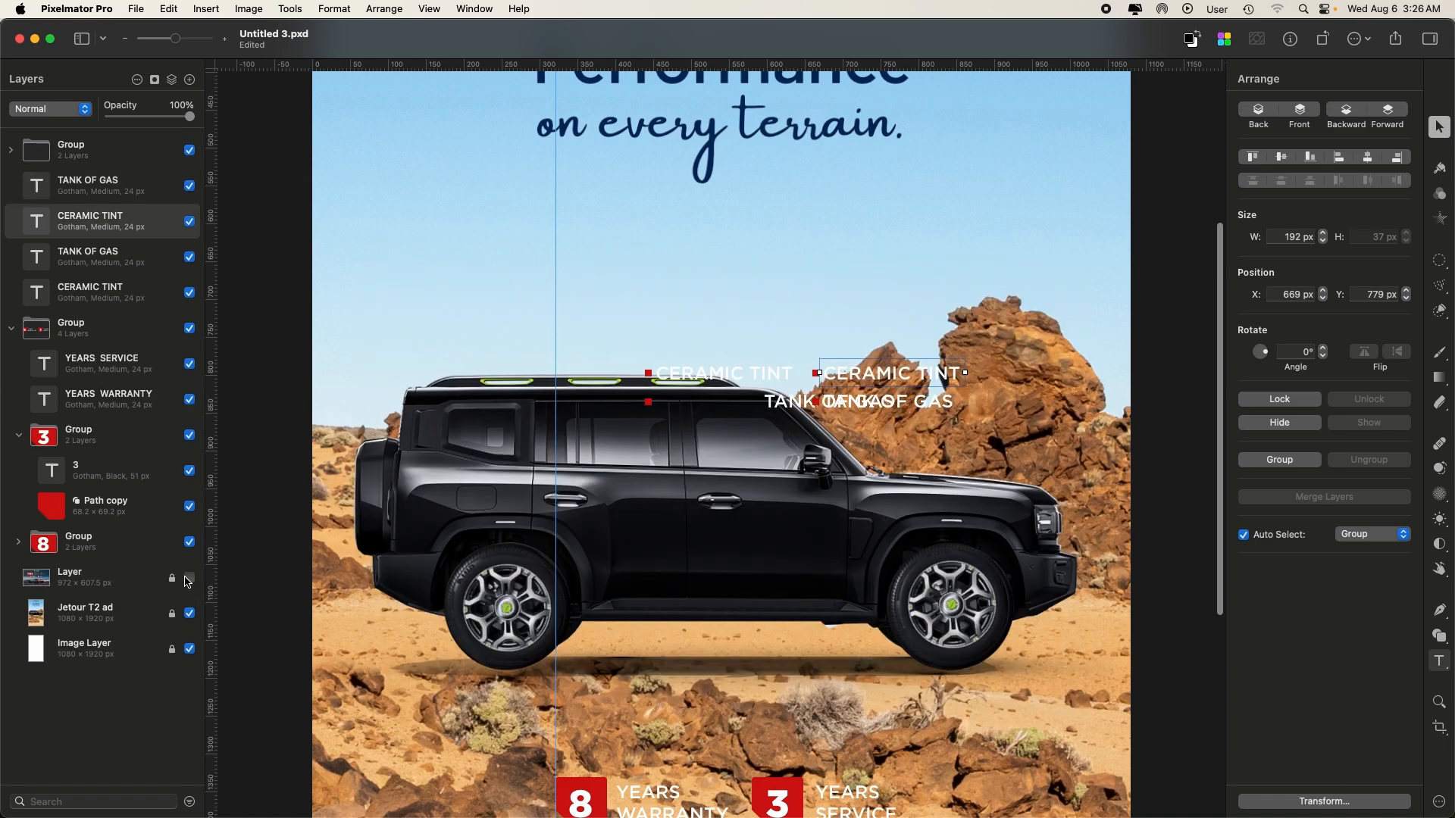
drag(773, 403, 680, 408)
- Add two vertical guides, one at the starting edge of each CERAMIC TINT and TANK OF GAS text column
scroll(680, 408, up, 10)
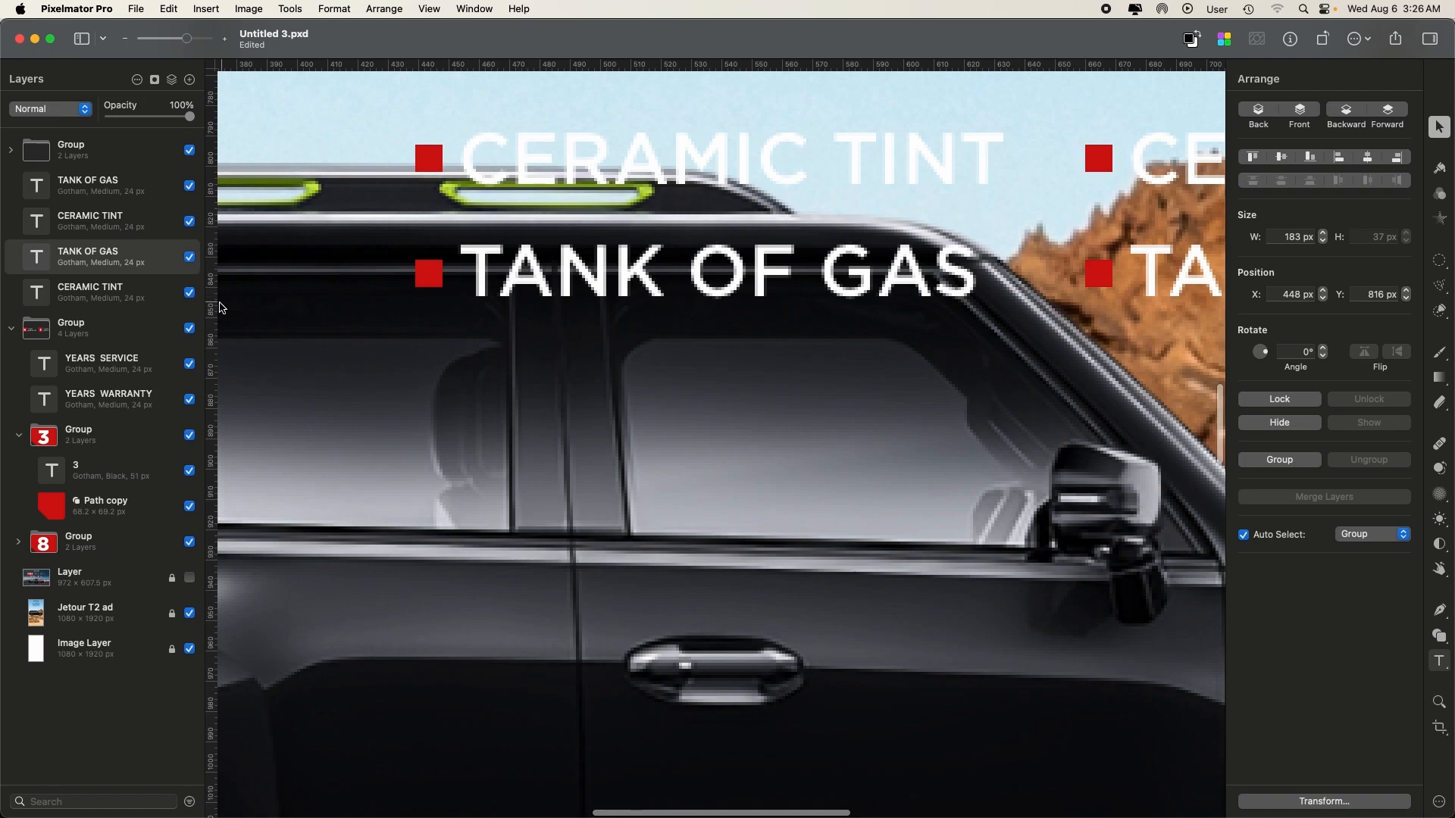
drag(213, 303, 464, 275)
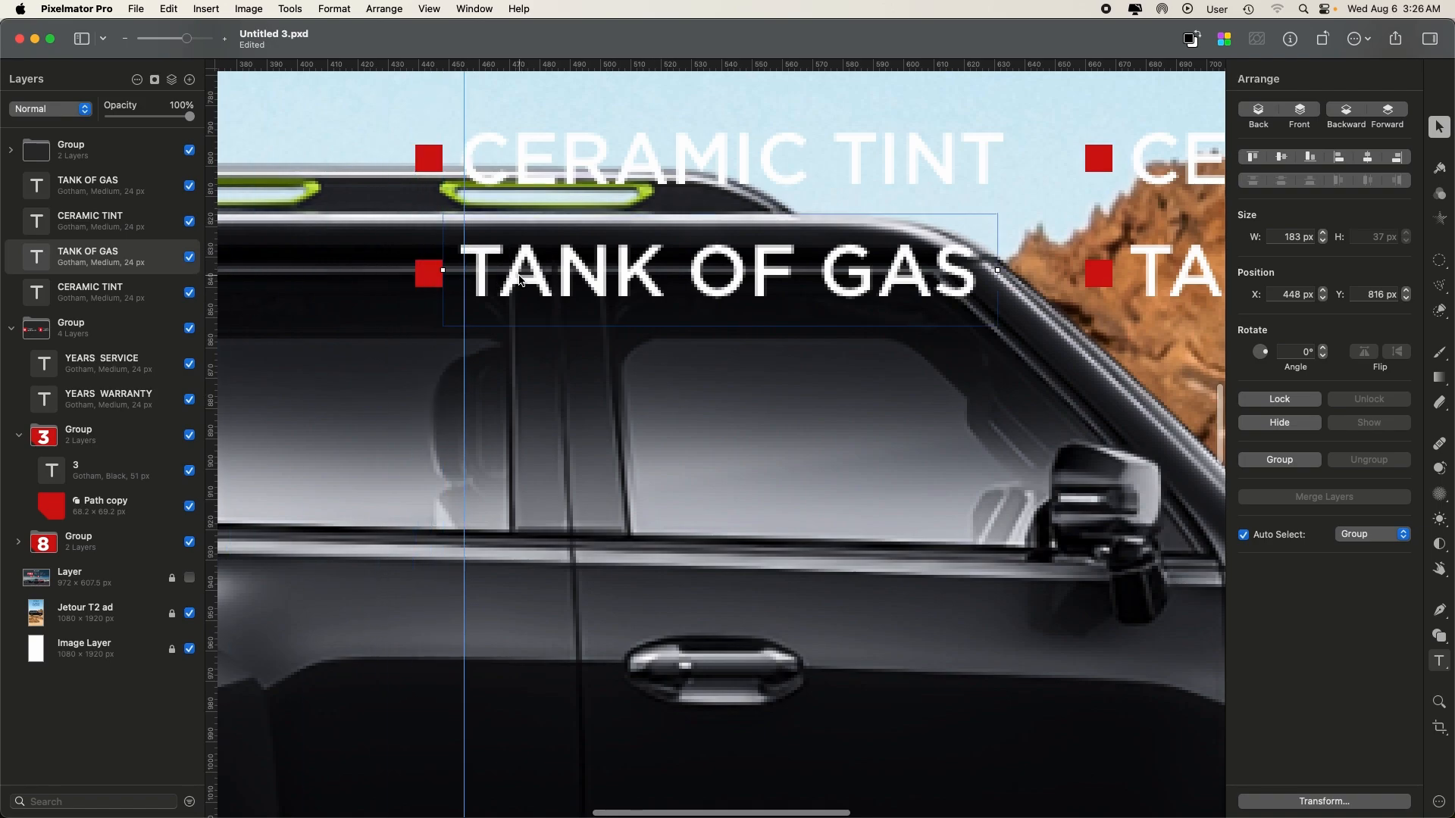
scroll(520, 278, right, 5)
drag(212, 330, 767, 270)
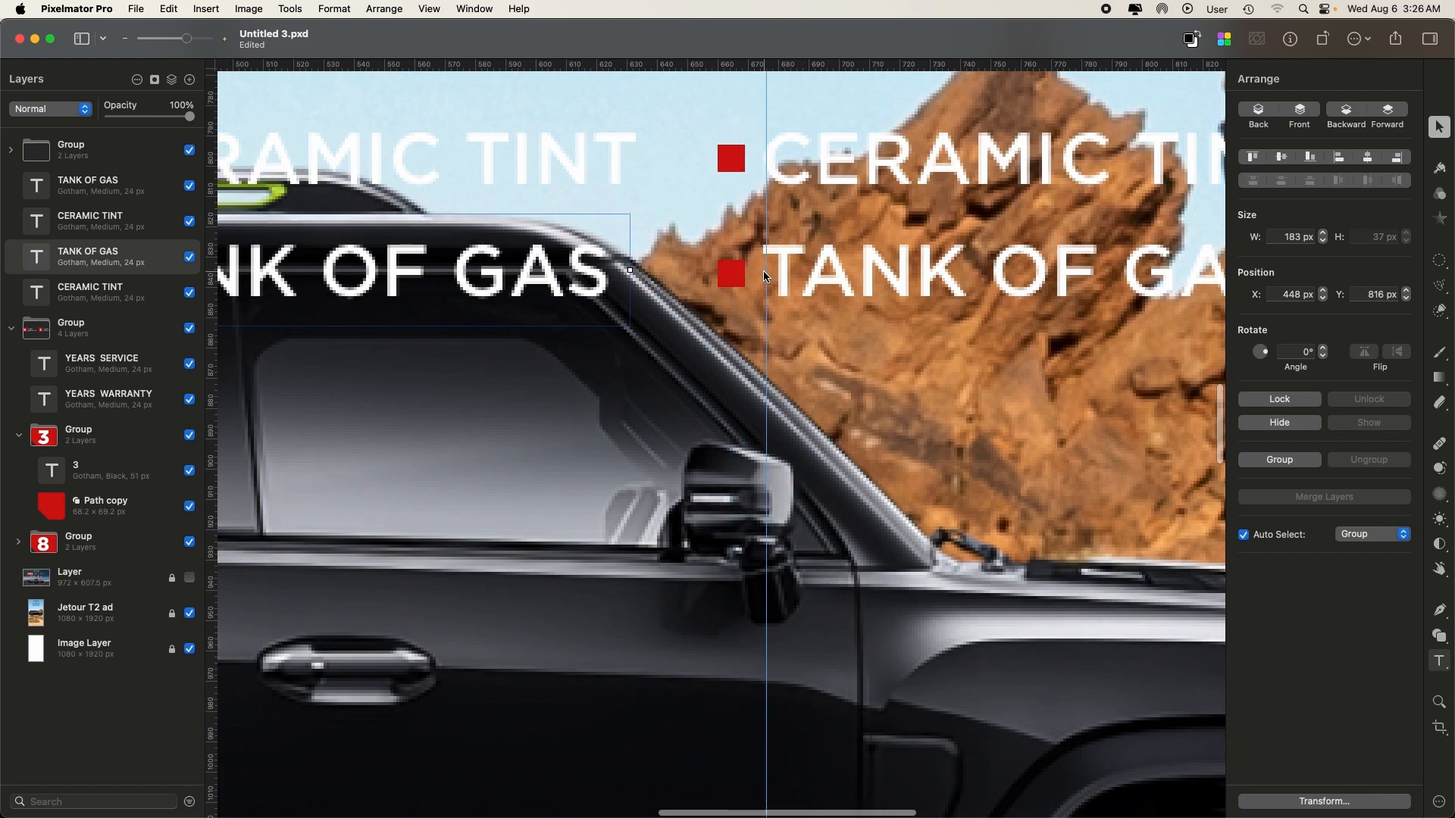
- Select both TANK OF GAS texts and show the website banner layer again
click(825, 262)
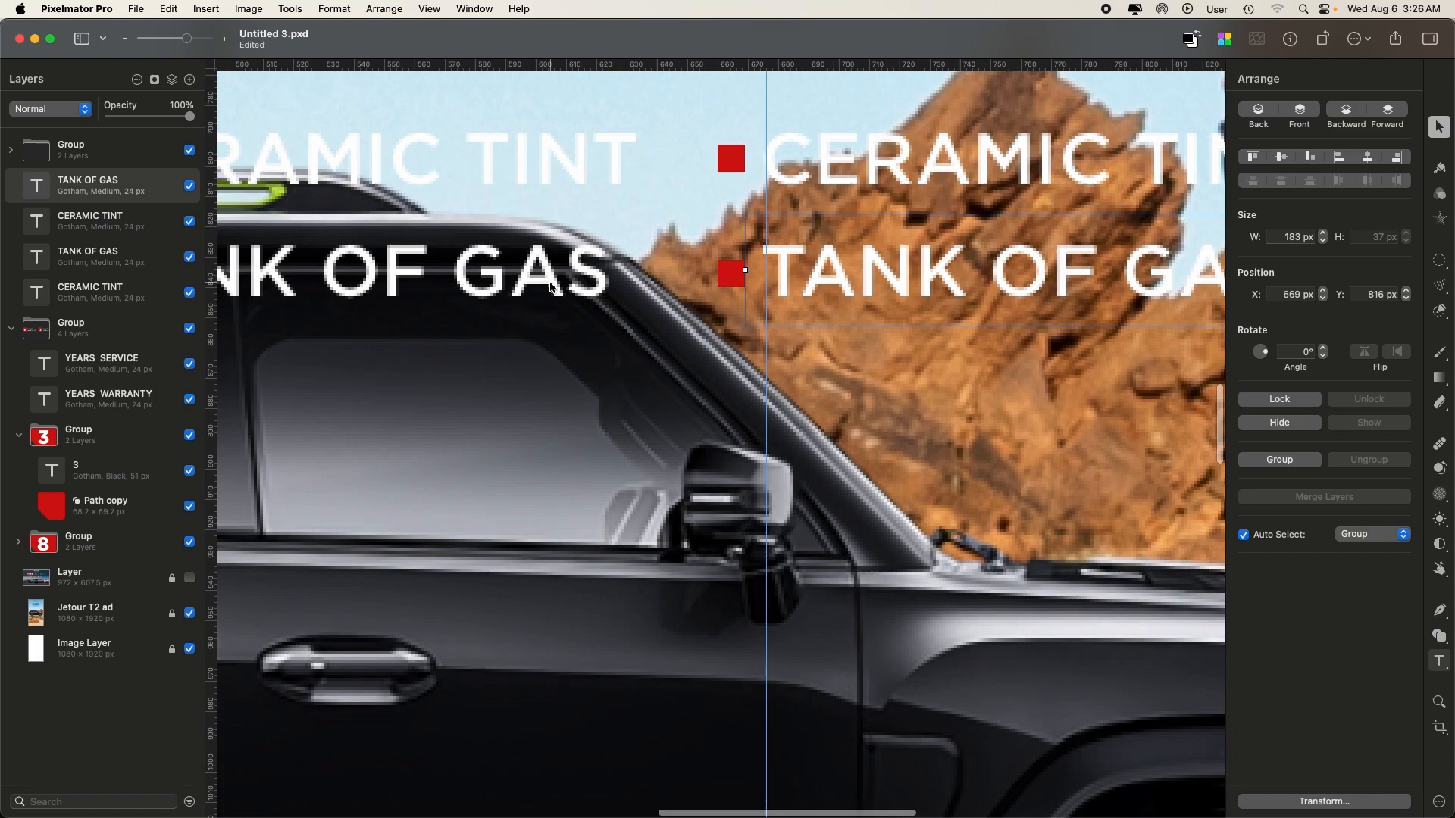
shift+click(551, 288)
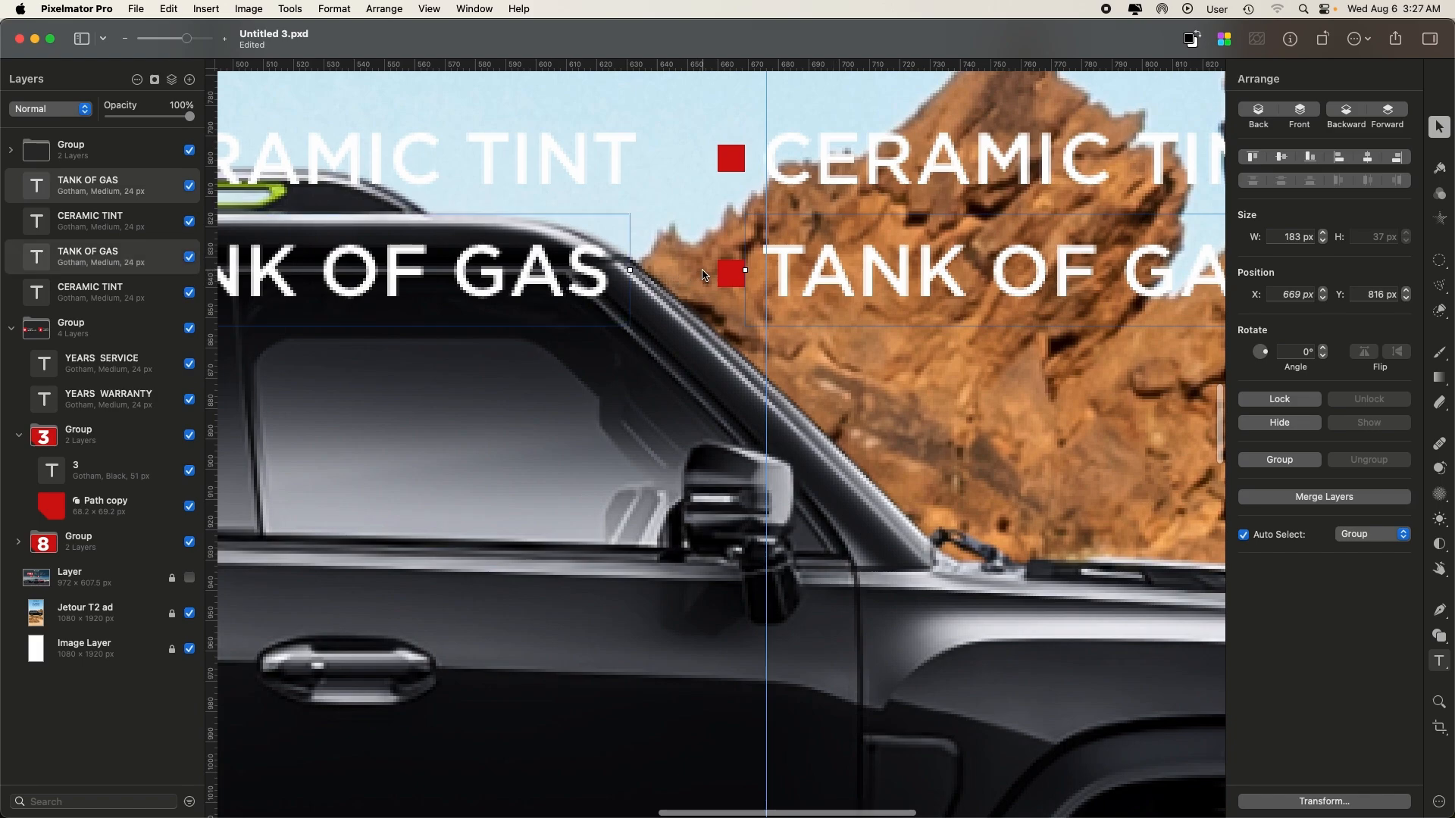
key(super+minus)
key(super+minus)
key(super+equal)
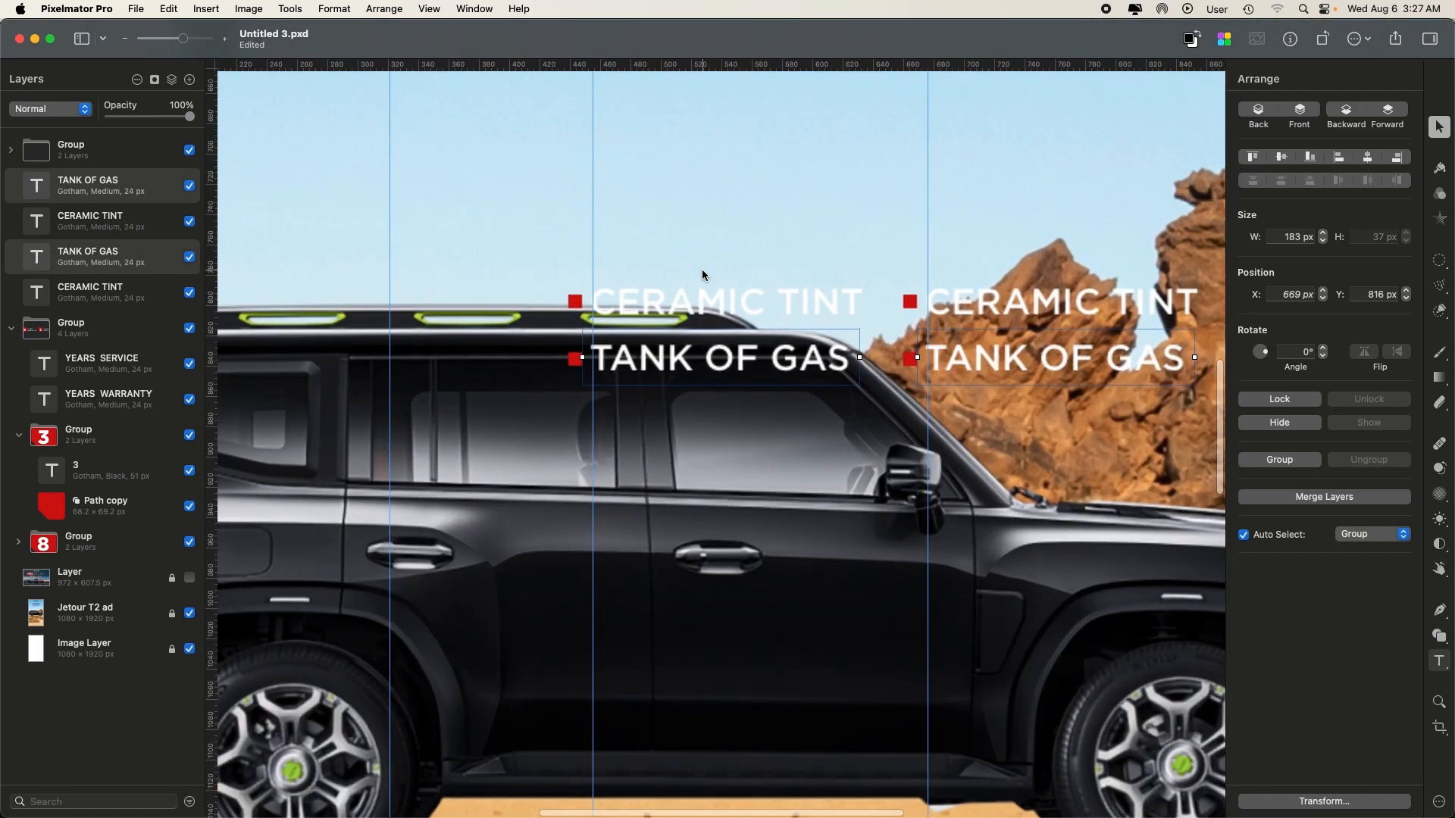
click(189, 577)
scroll(465, 547, right, 5)
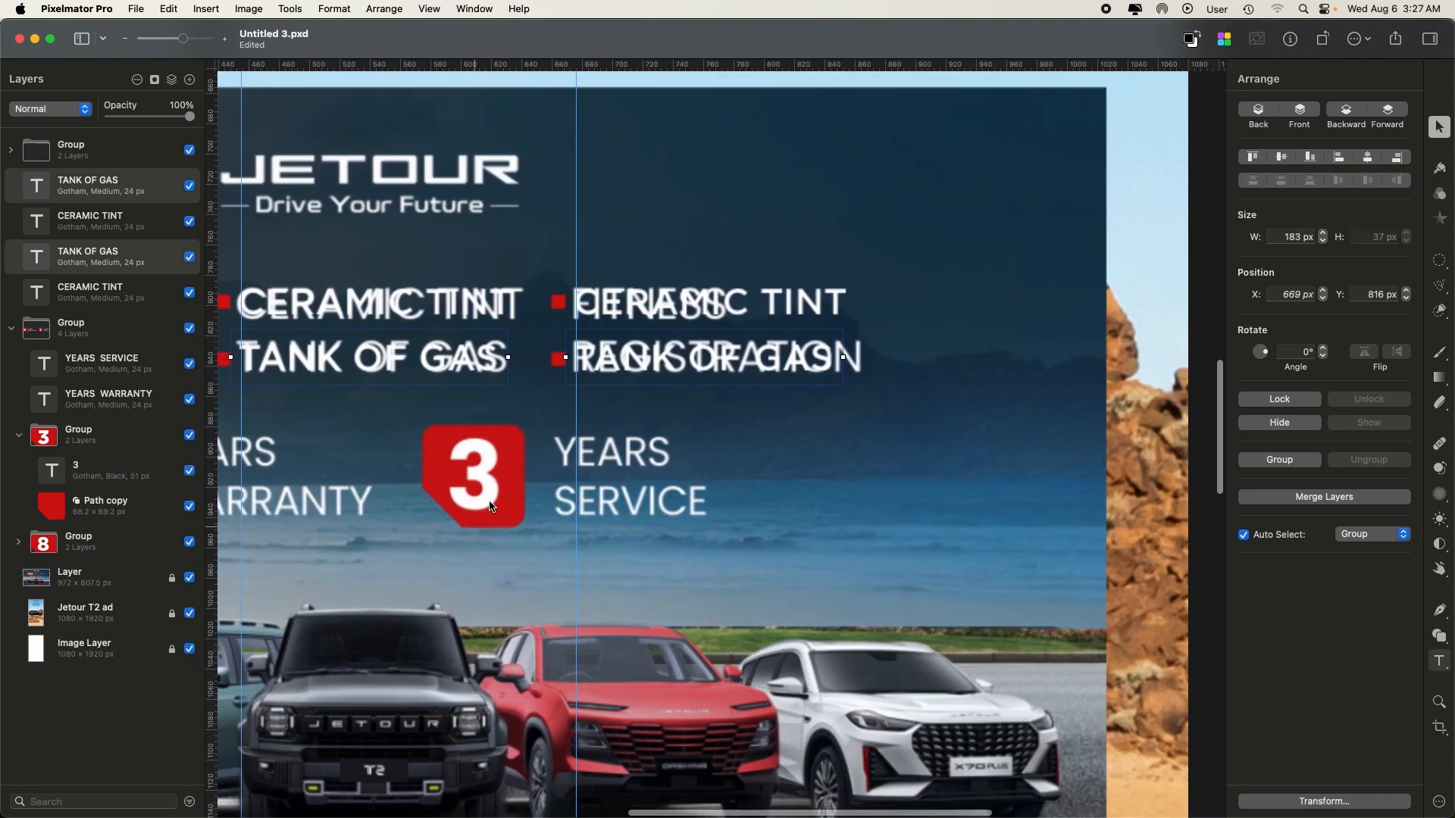
- Change the second column's TANK OF GAS text to REGISTRATION and its CERAMIC TINT text to FITNESS
double_click(669, 361)
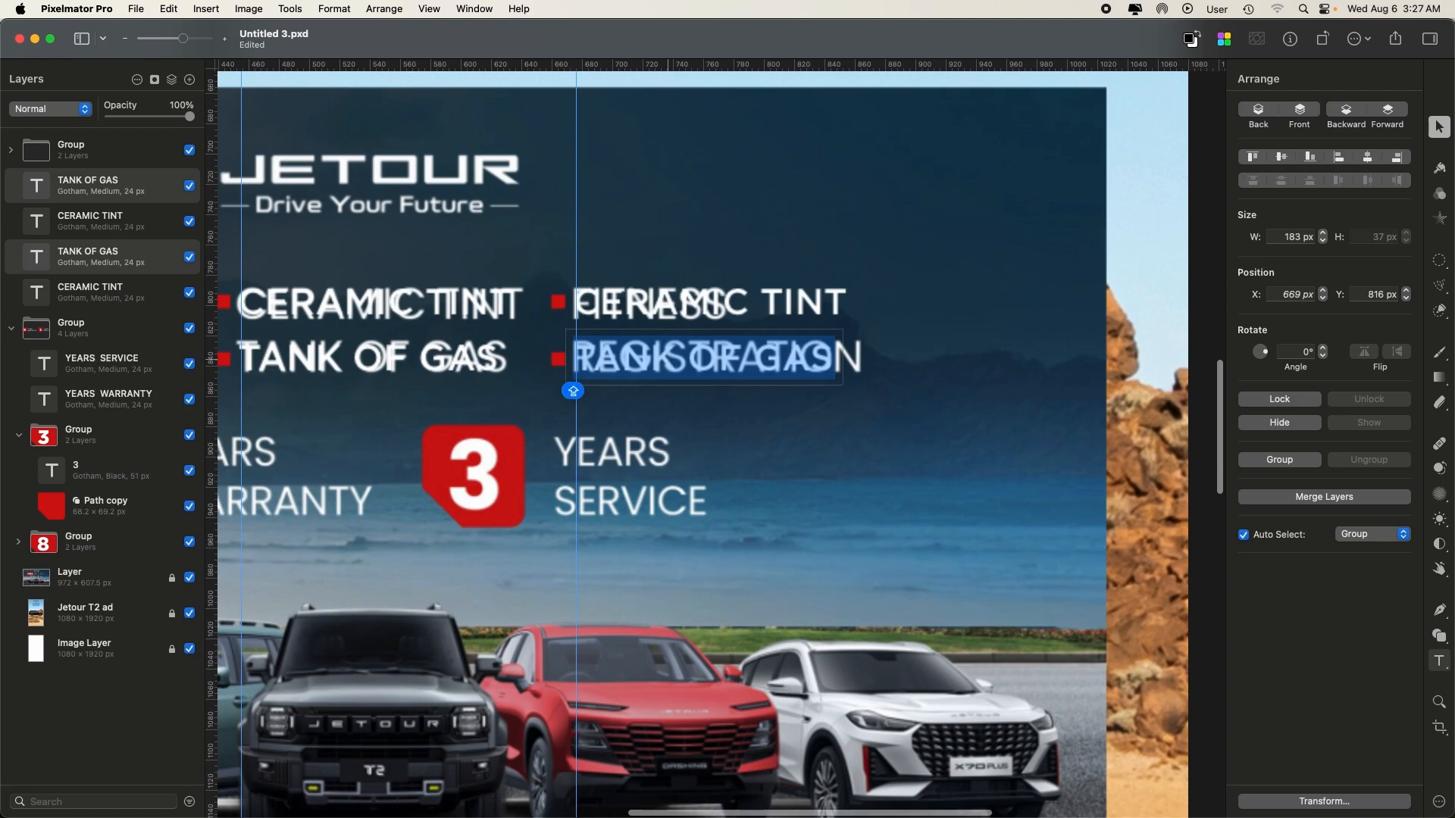
key(BackSpace)
key(Caps_Lock)
text(EGISTRATION)
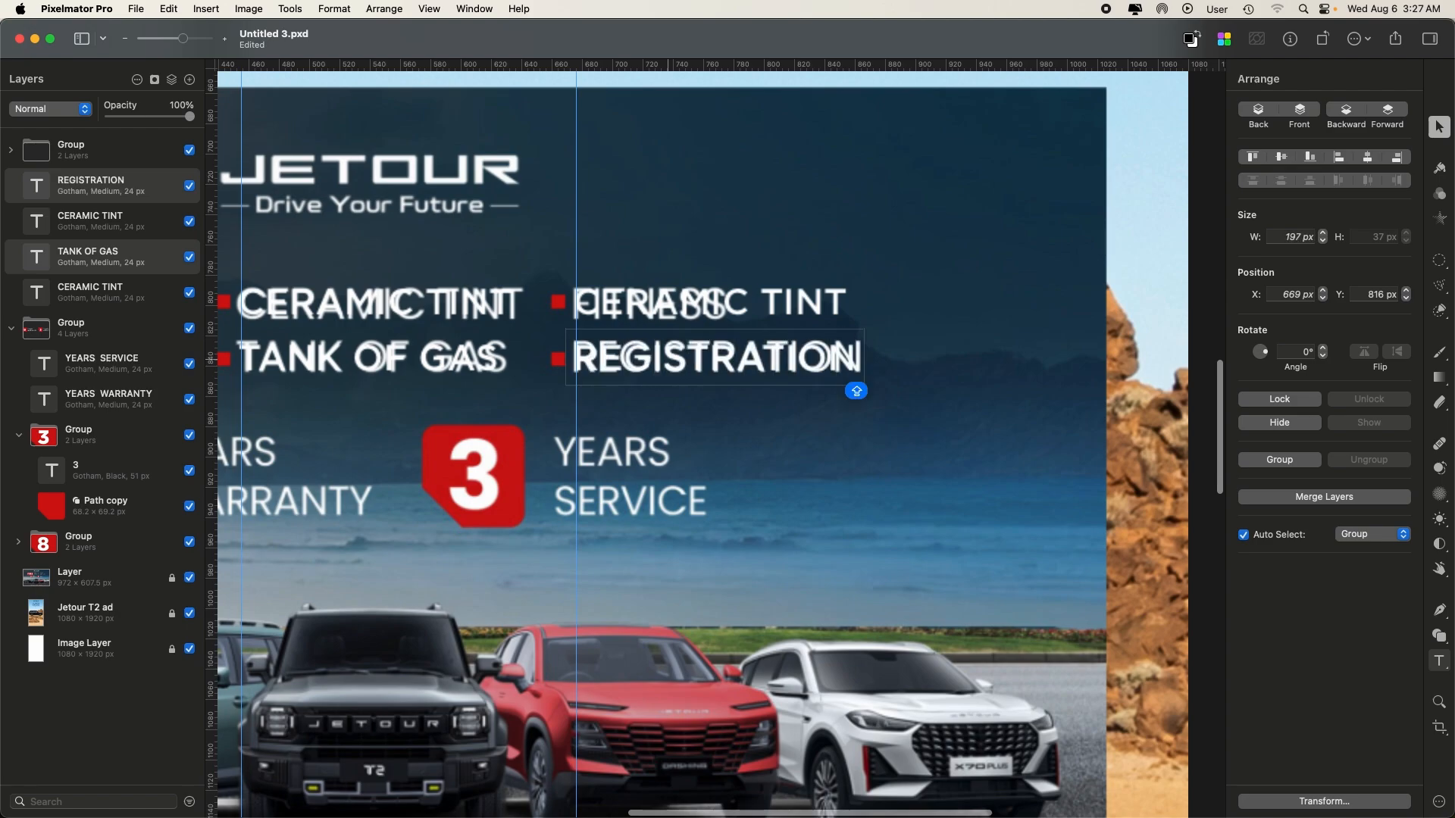
double_click(666, 309)
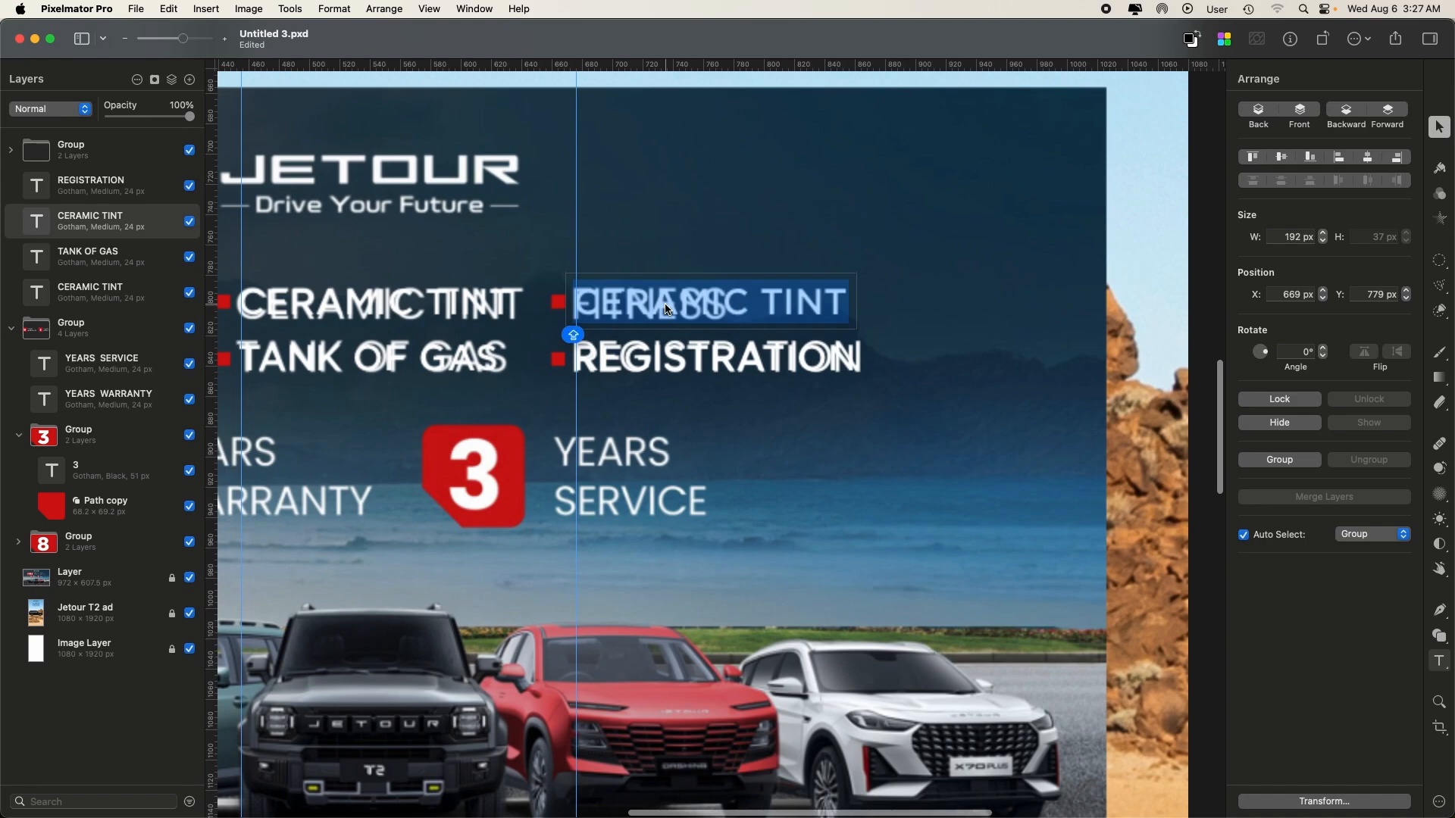
text(FITNESS)
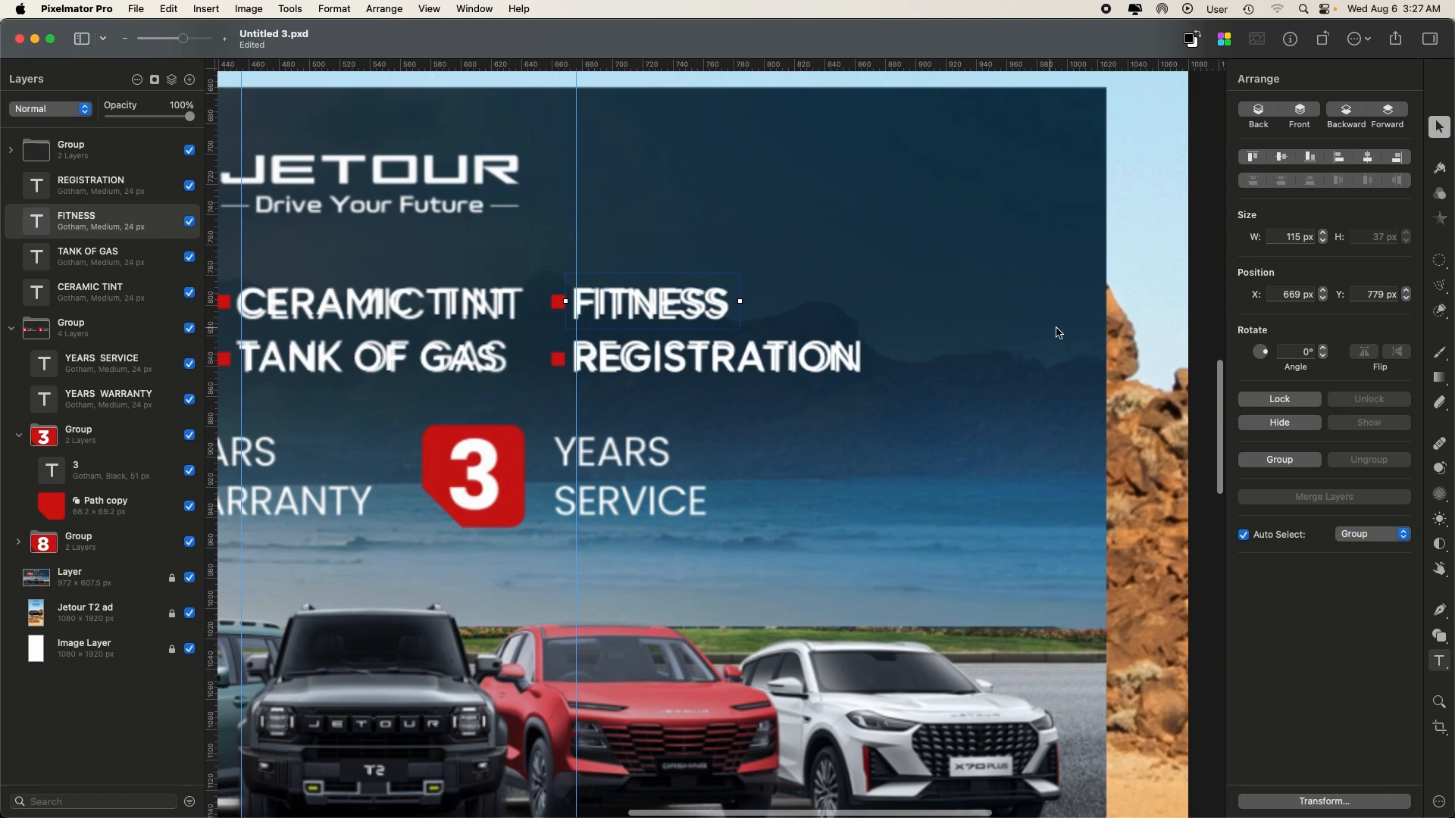
- Group the REGISTRATION, FITNESS, TANK OF GAS and CERAMIC TINT layers, then group them with the bullet squares group
click(82, 191)
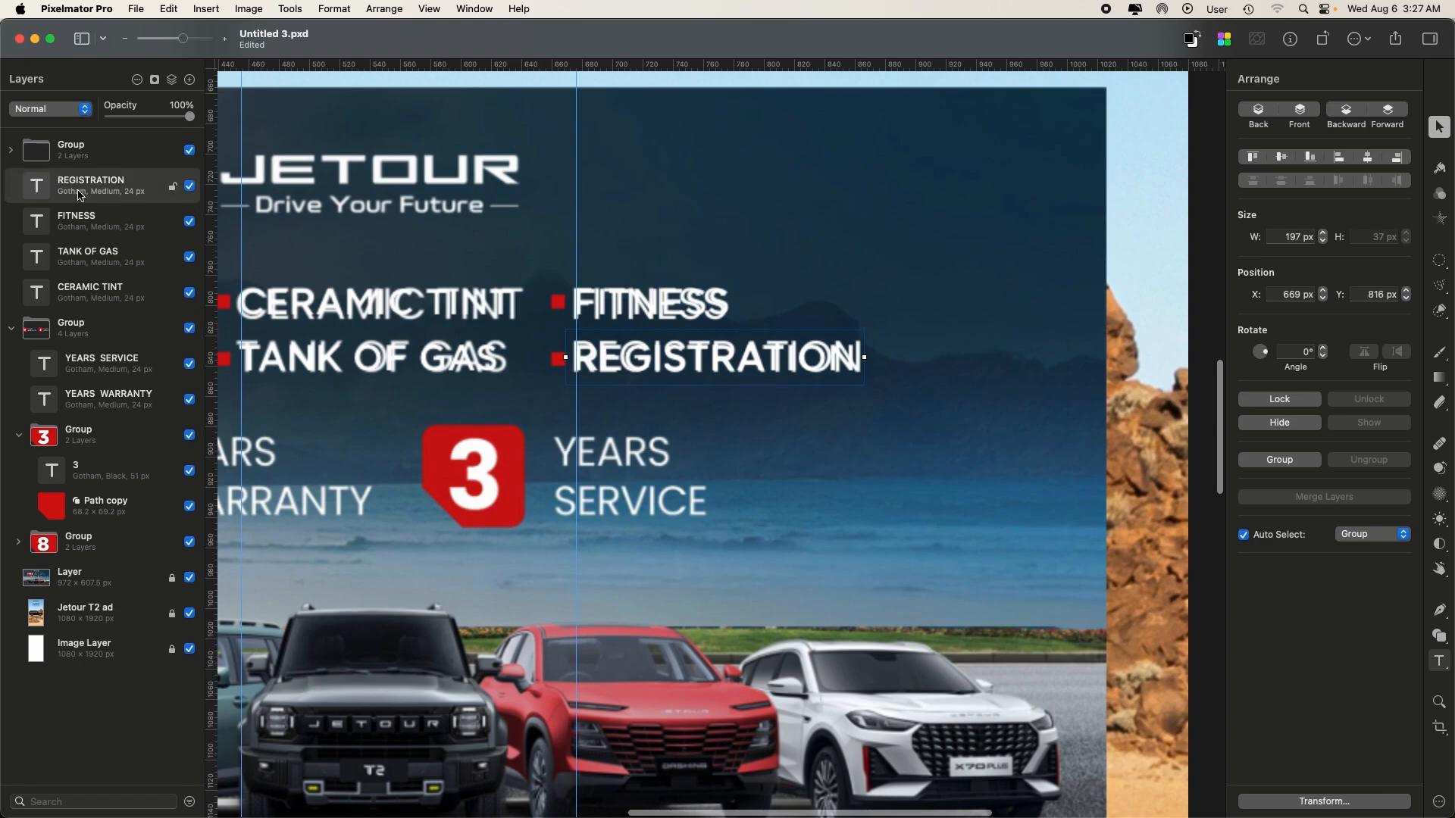
shift+click(110, 302)
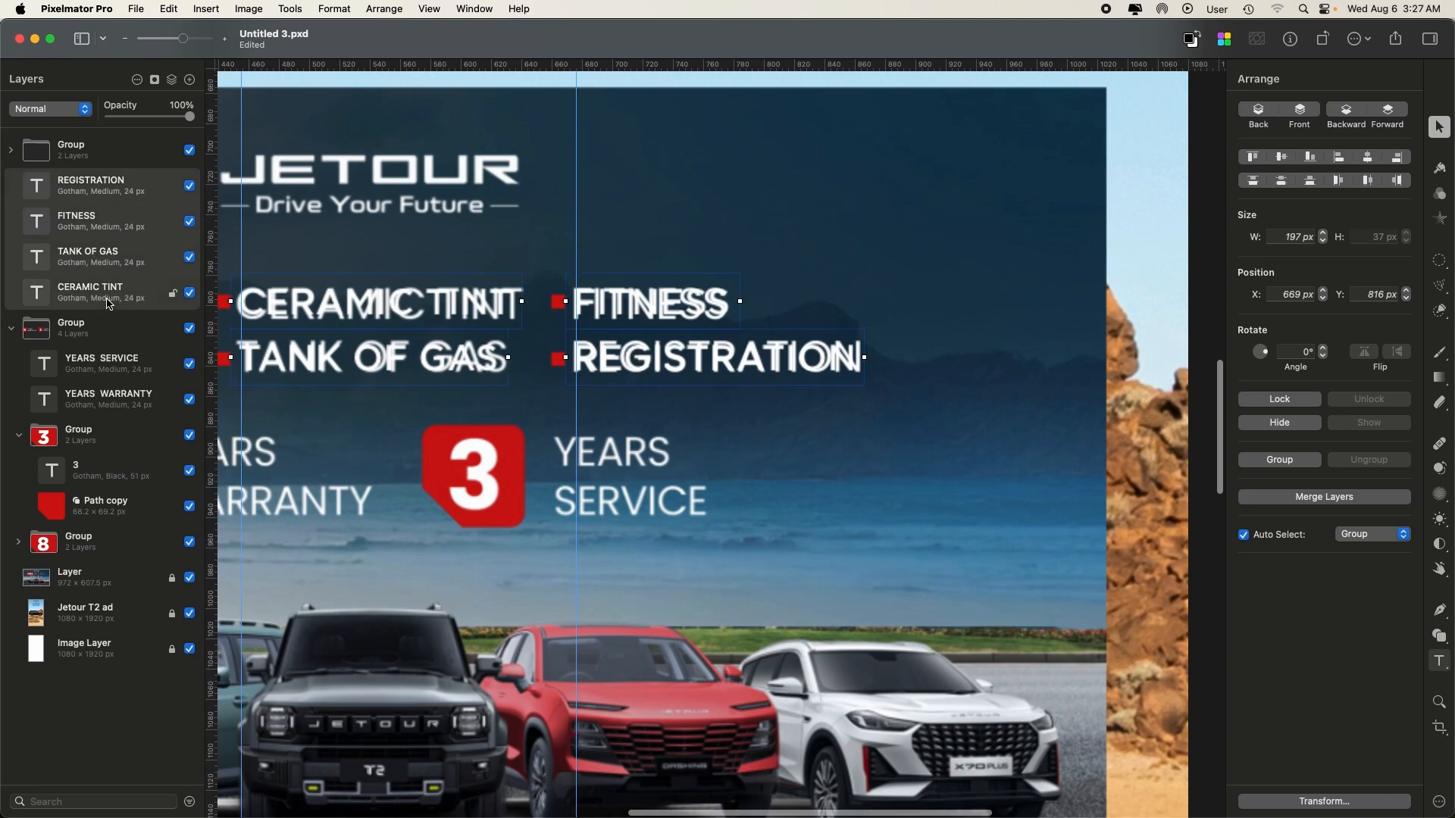
key(super+g)
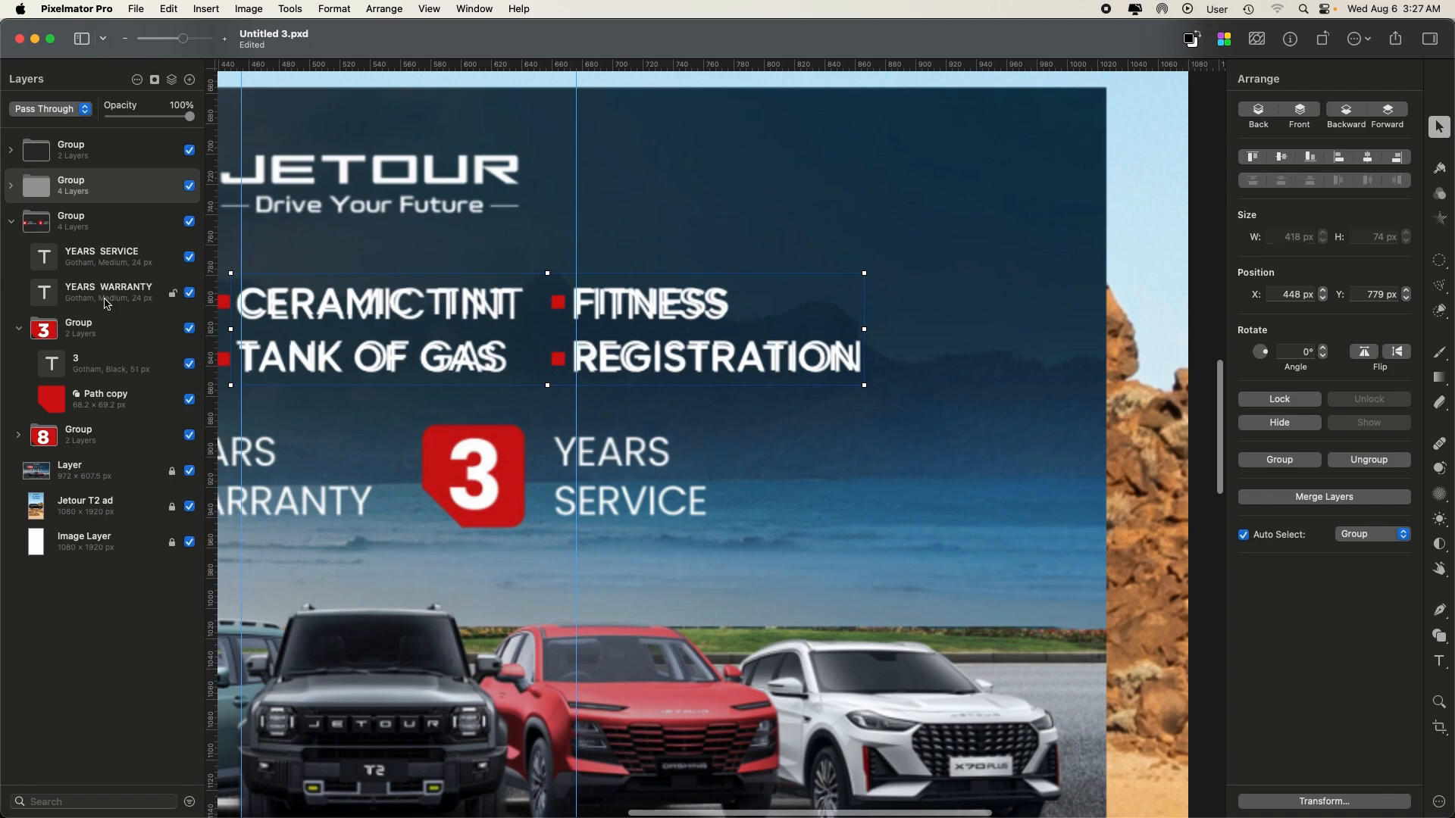
shift+click(116, 163)
key(super+g)
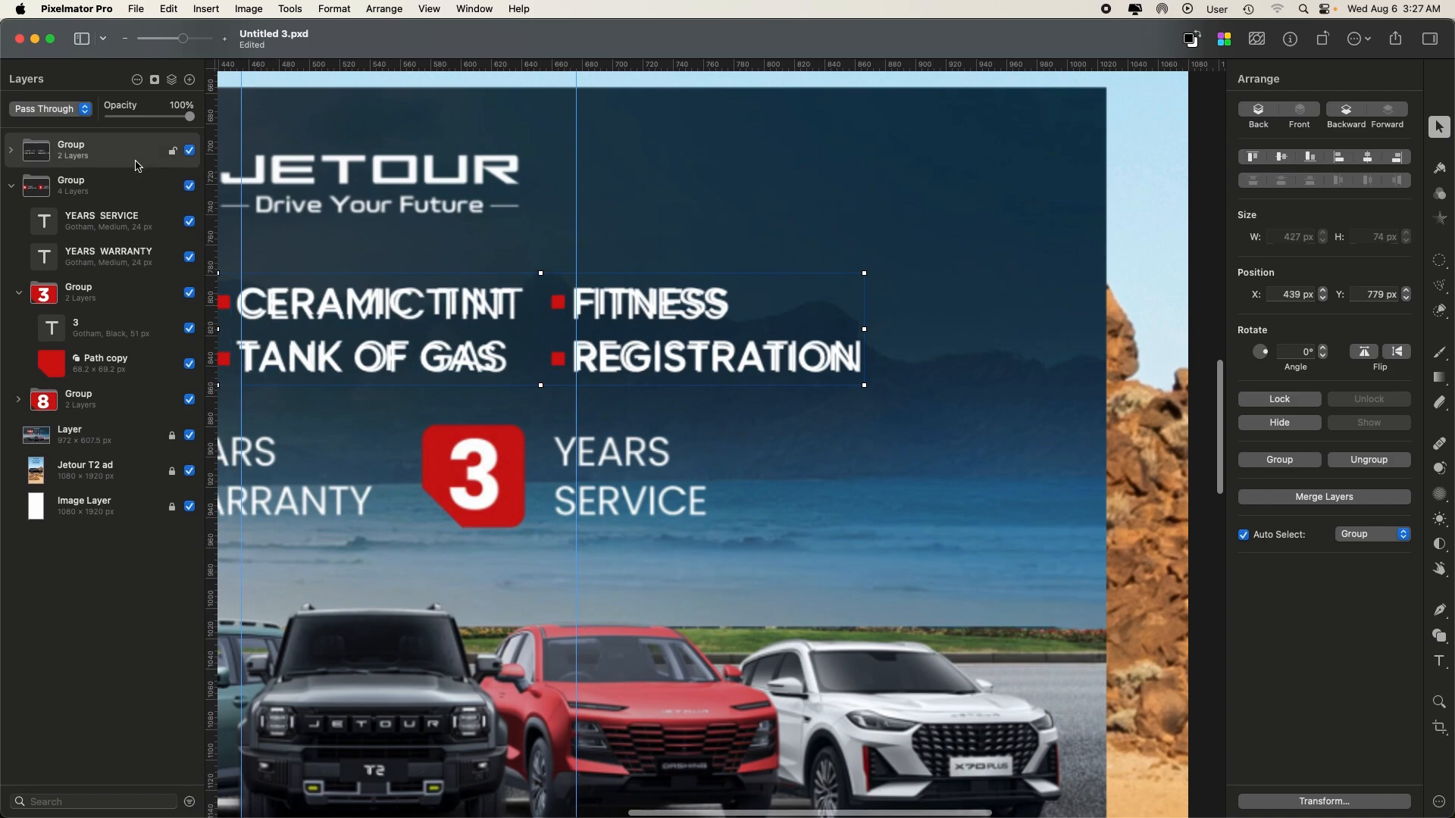
- Add a new text layer reading FREE over the banner's FREE badge
scroll(530, 388, left, 3)
scroll(532, 388, left, 5)
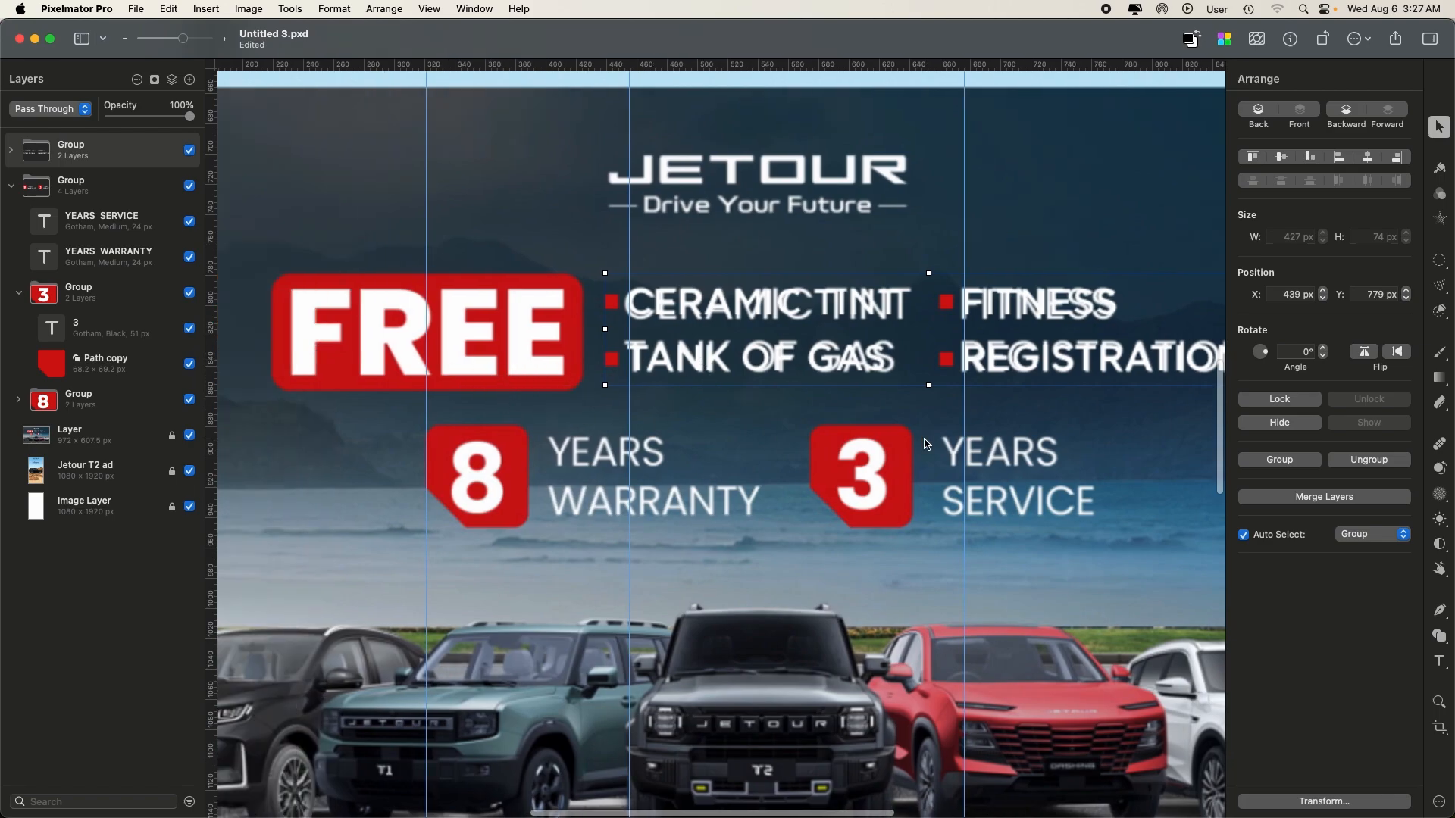
key(t)
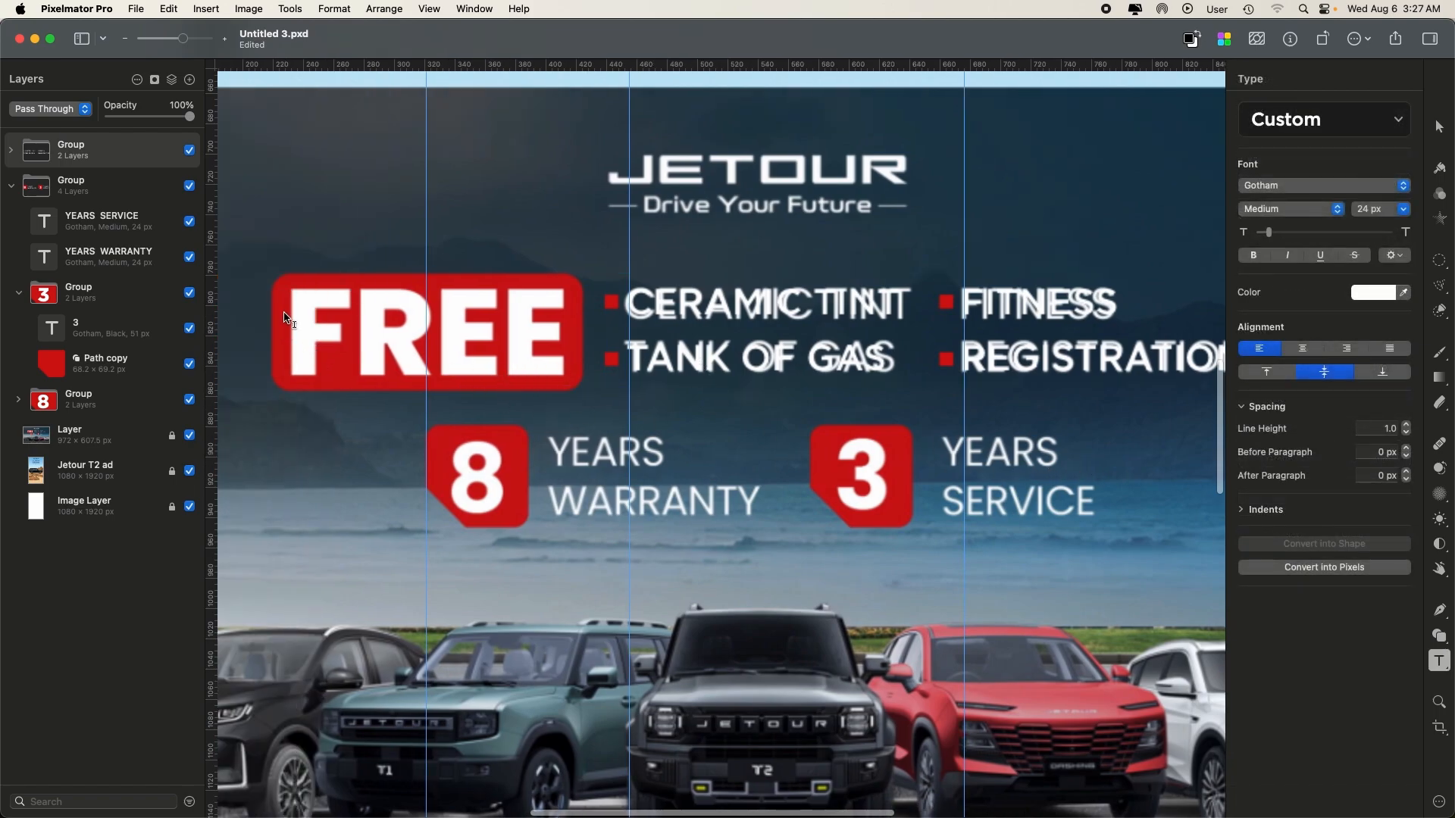
click(293, 329)
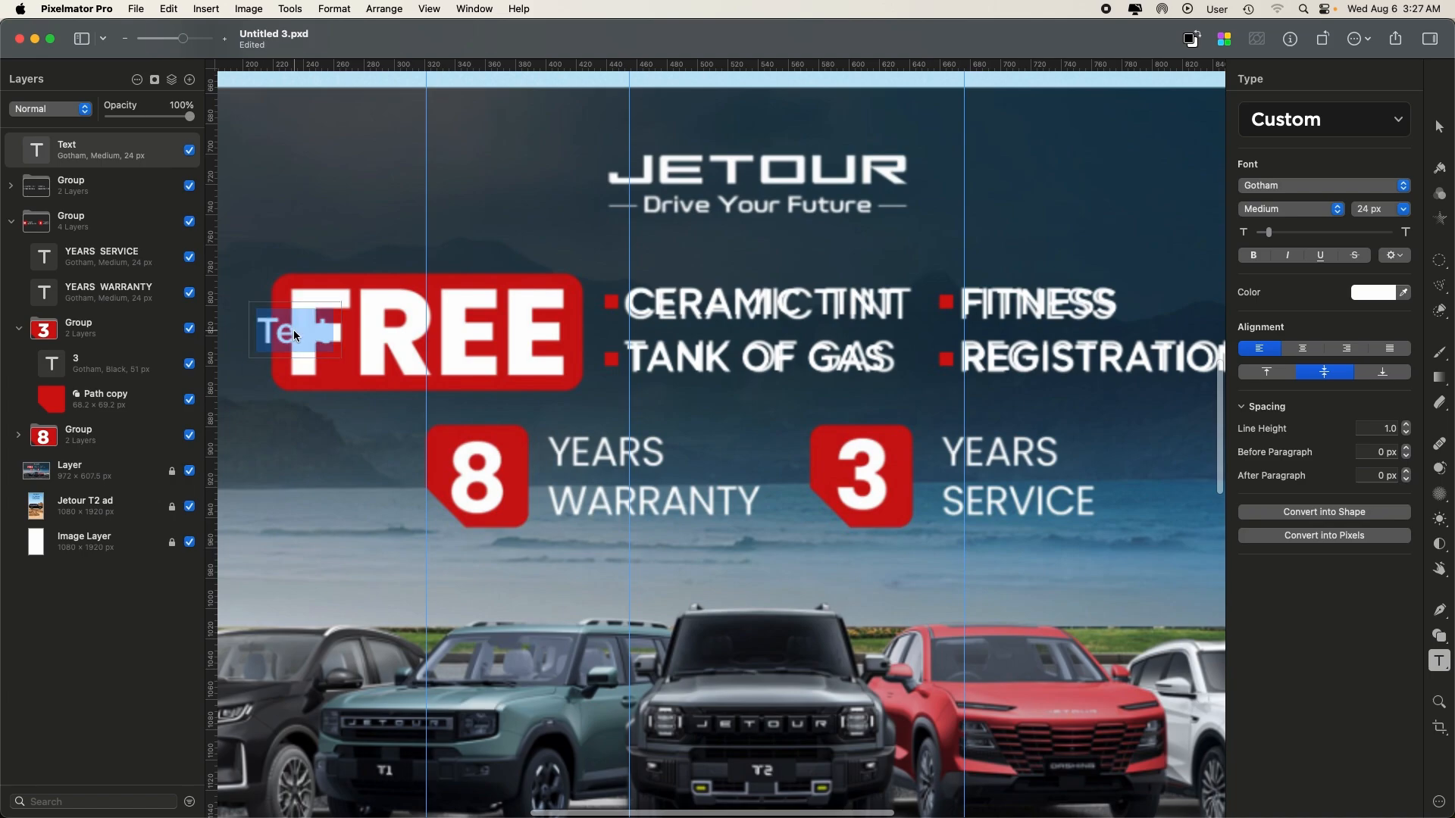
text(FREE)
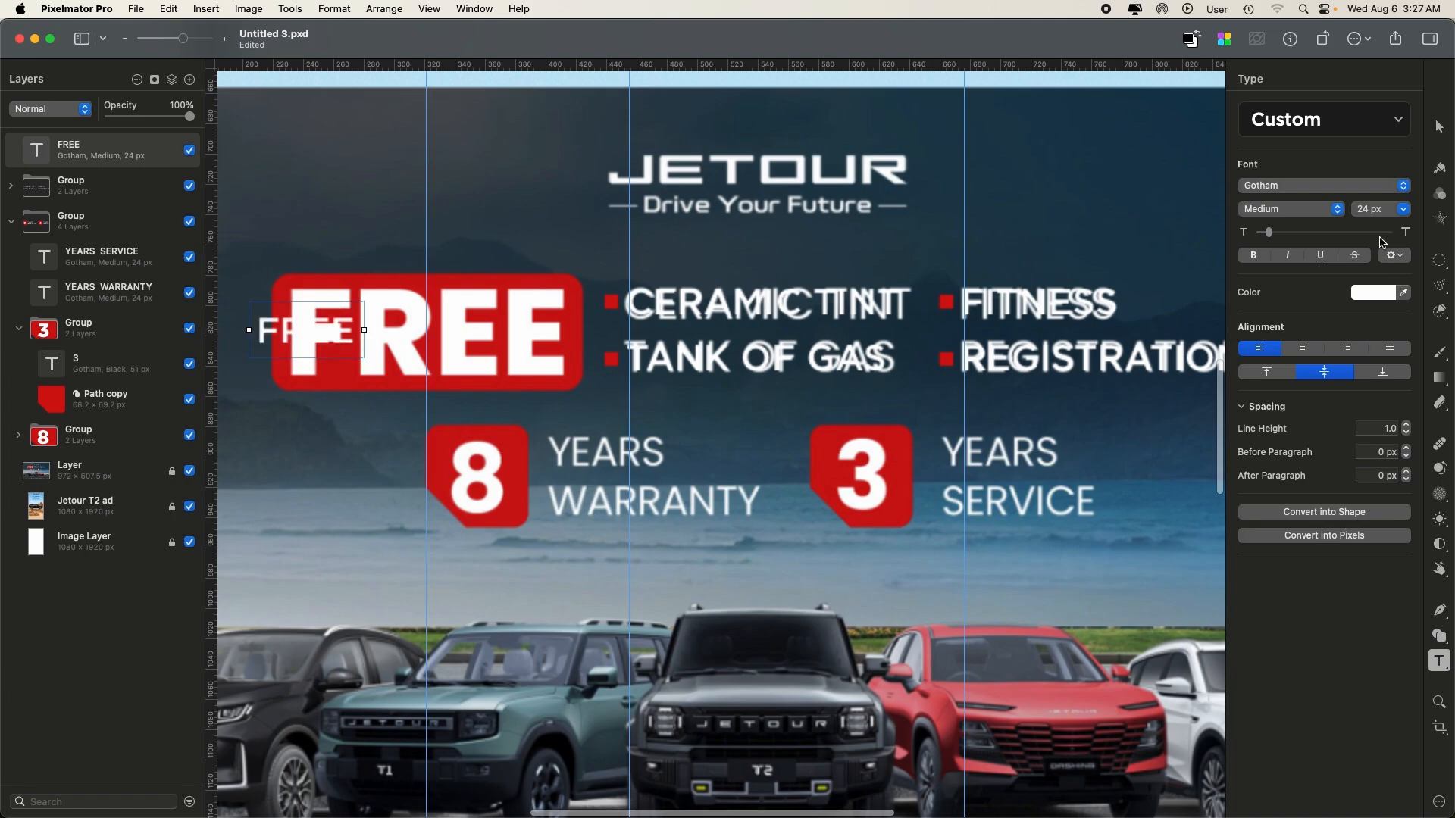
- Set the FREE text to Gotham Black at 78 px and position it over the banner's FREE badge
drag(1272, 241, 1290, 233)
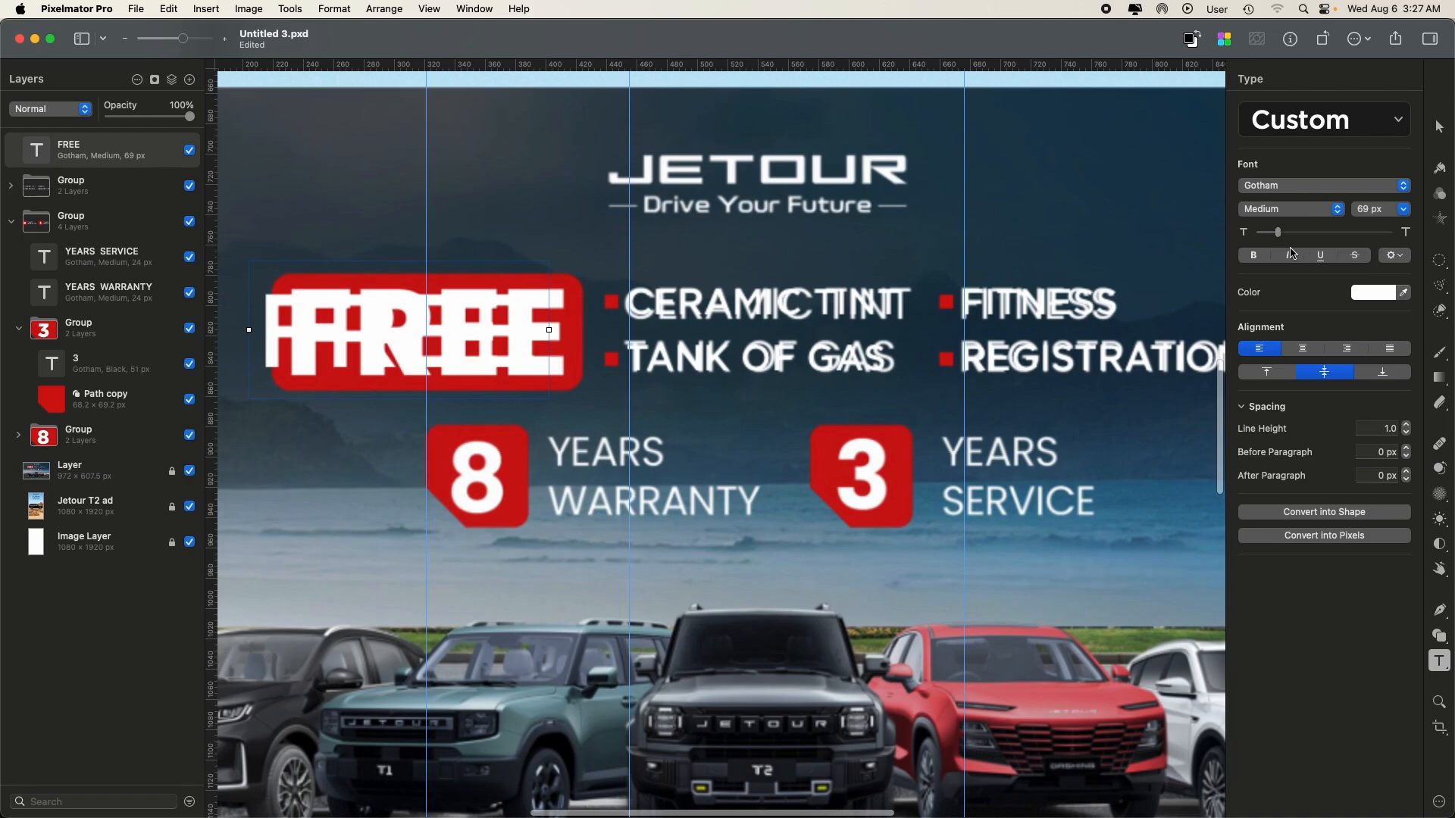
click(1289, 218)
click(1280, 292)
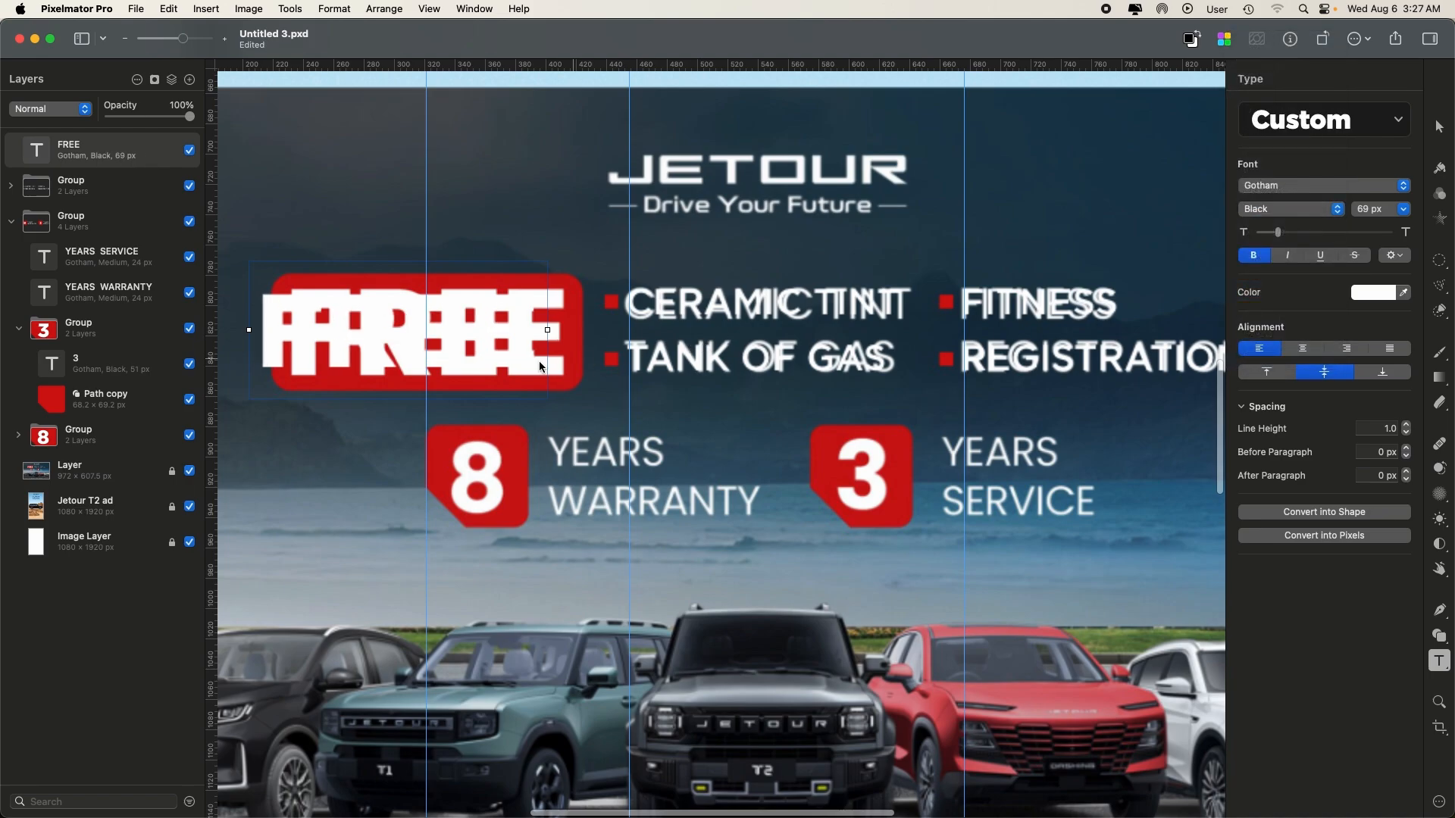
drag(476, 352, 504, 349)
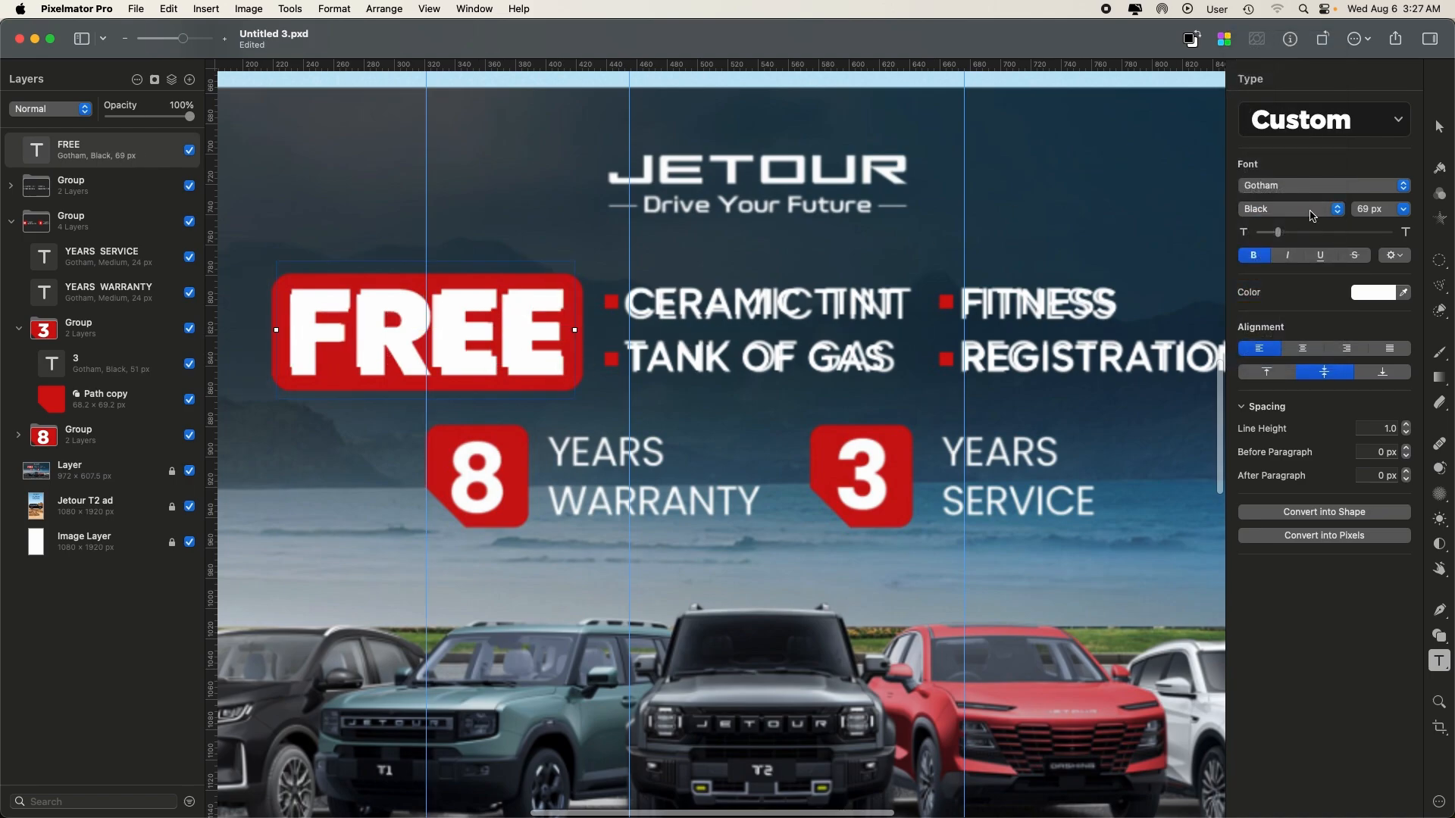
drag(1279, 236, 1282, 234)
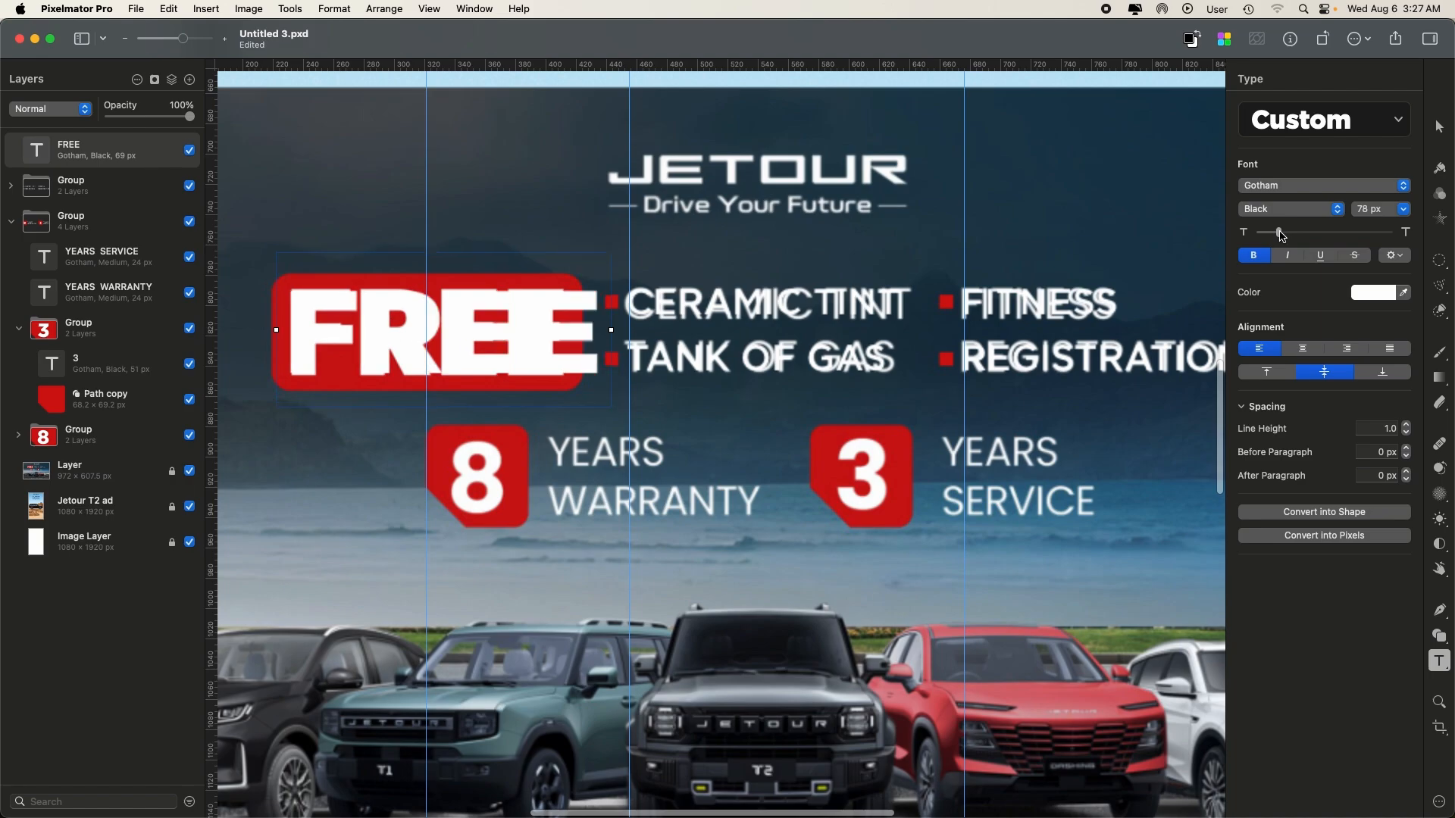
drag(529, 317, 502, 317)
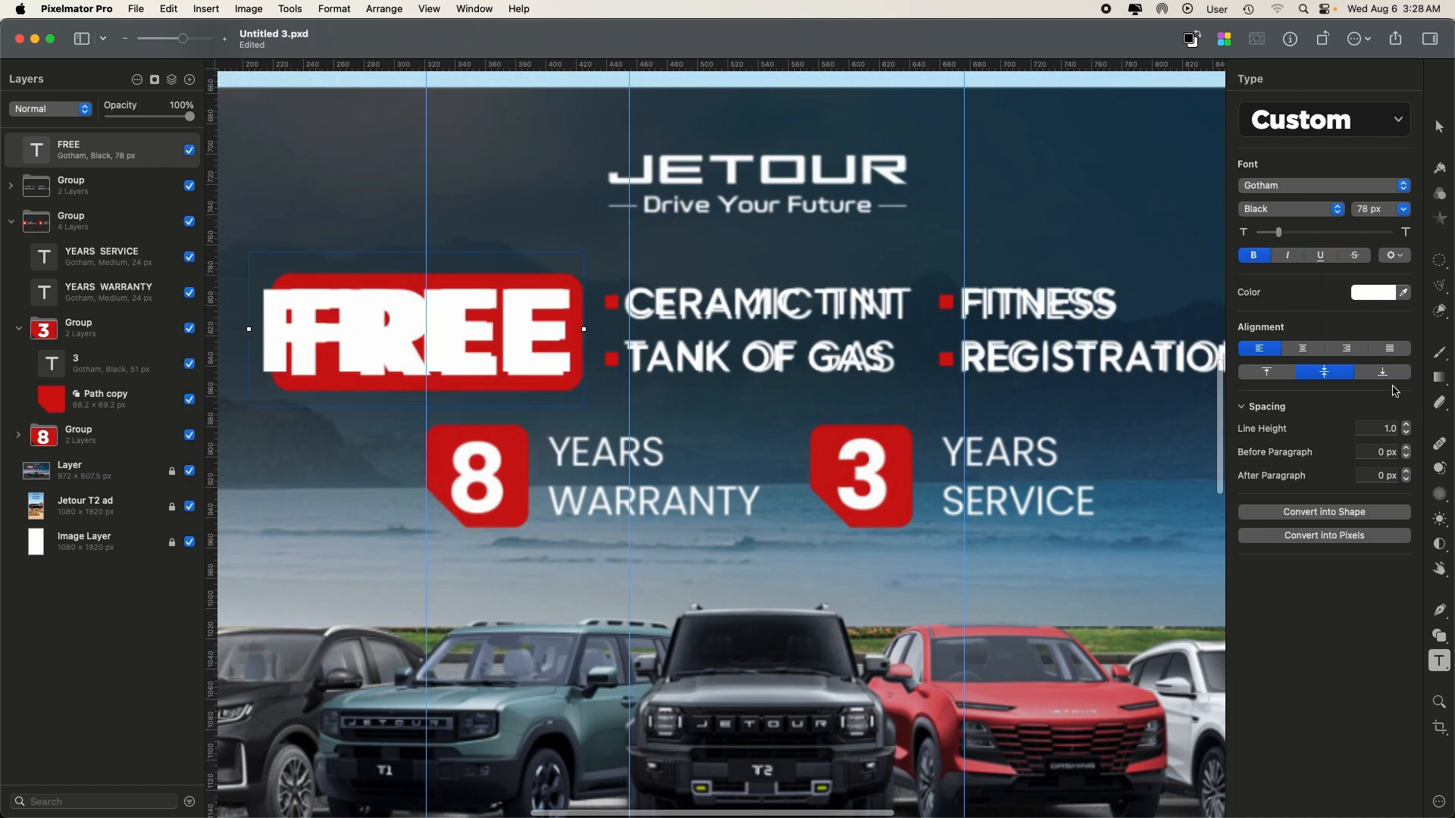
- Draw a red rounded rectangle about 233 × 74 px over the FREE text and hide the website banner layer
click(1440, 639)
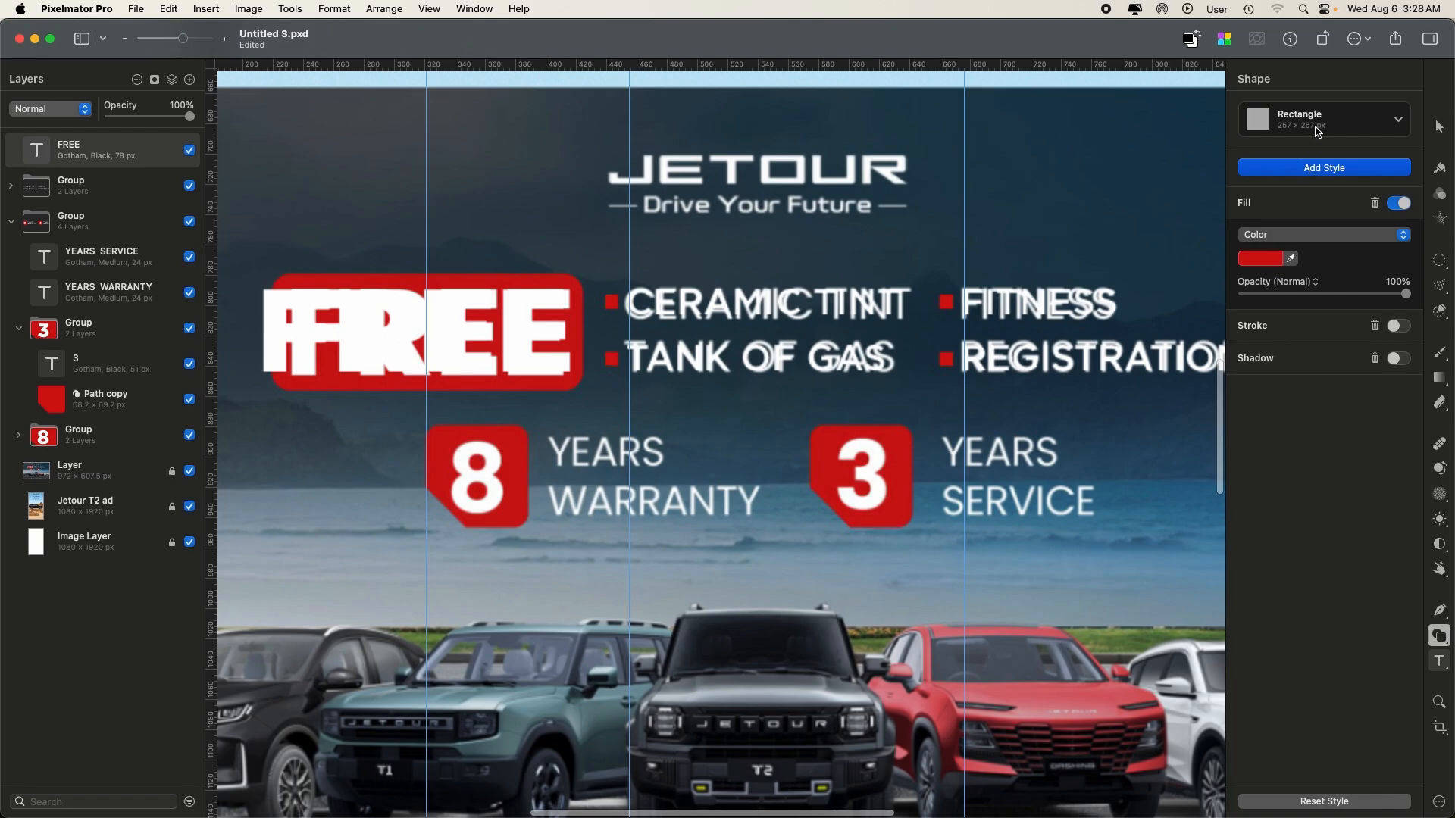
click(1400, 121)
click(1322, 206)
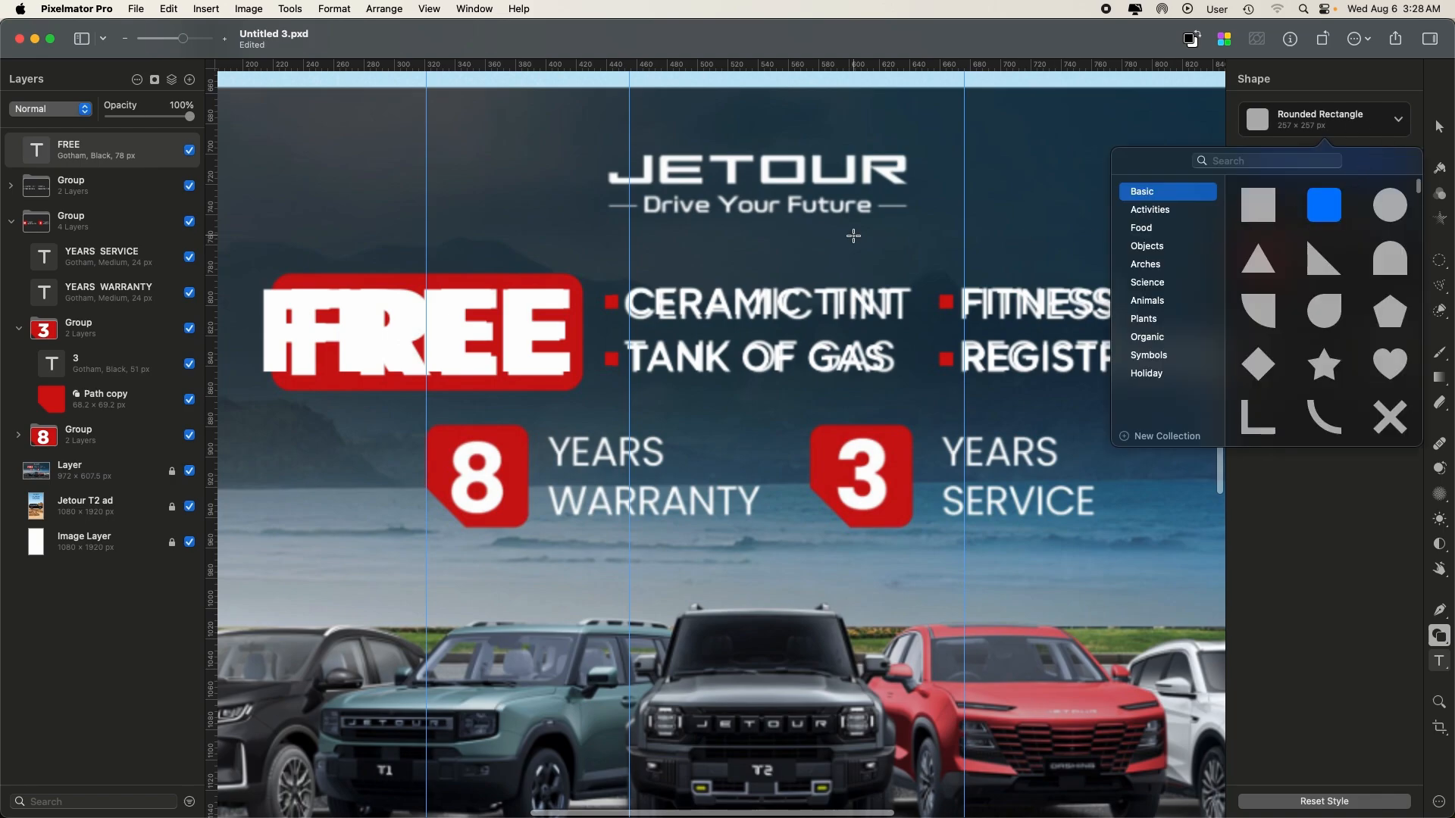
drag(240, 274, 592, 386)
mouse_move(545, 327)
mouse_down()
mouse_move(578, 319)
mouse_move(550, 314)
mouse_up()
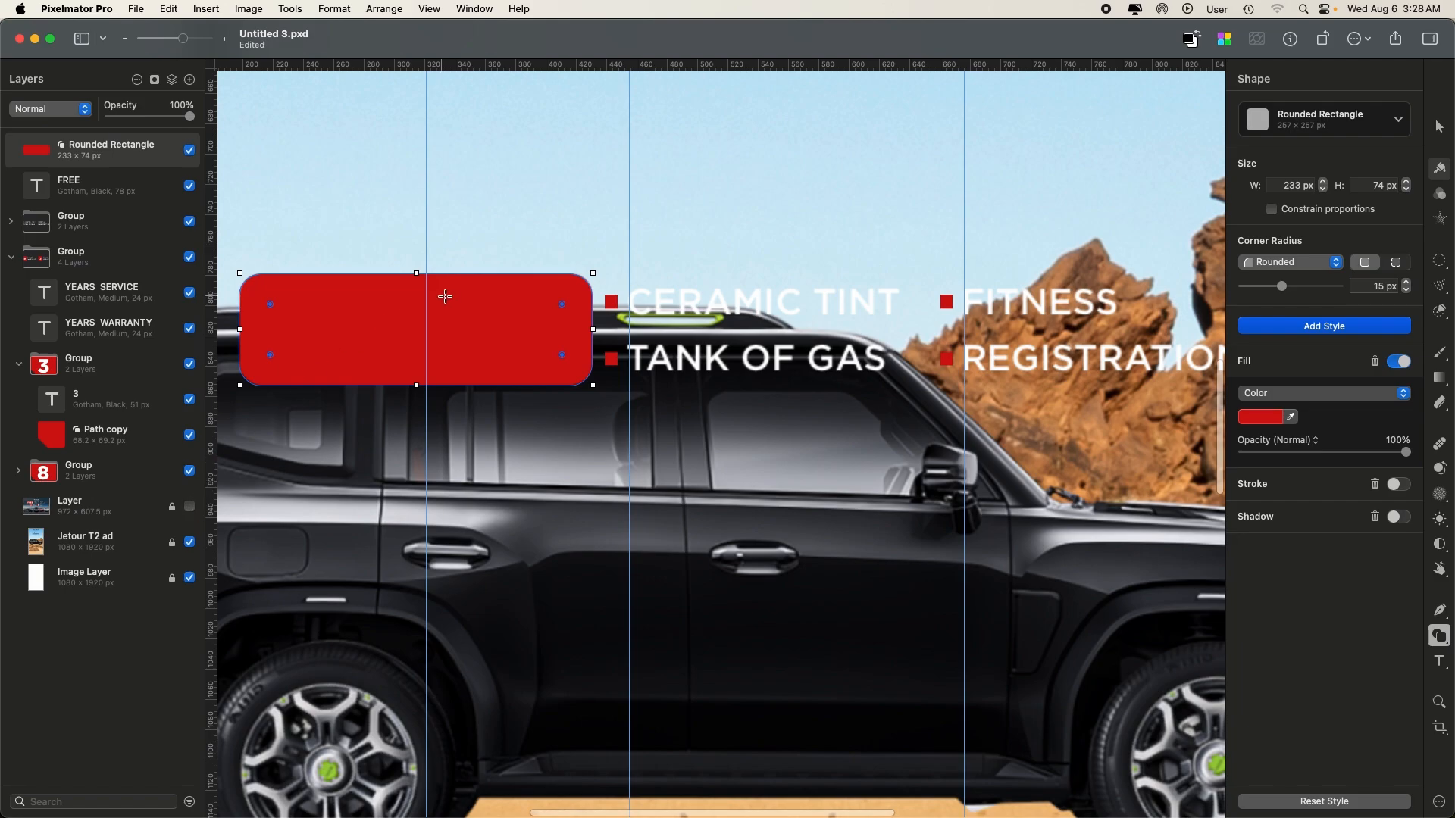
- Send the red rounded rectangle behind the FREE text
key(super+bracketleft)
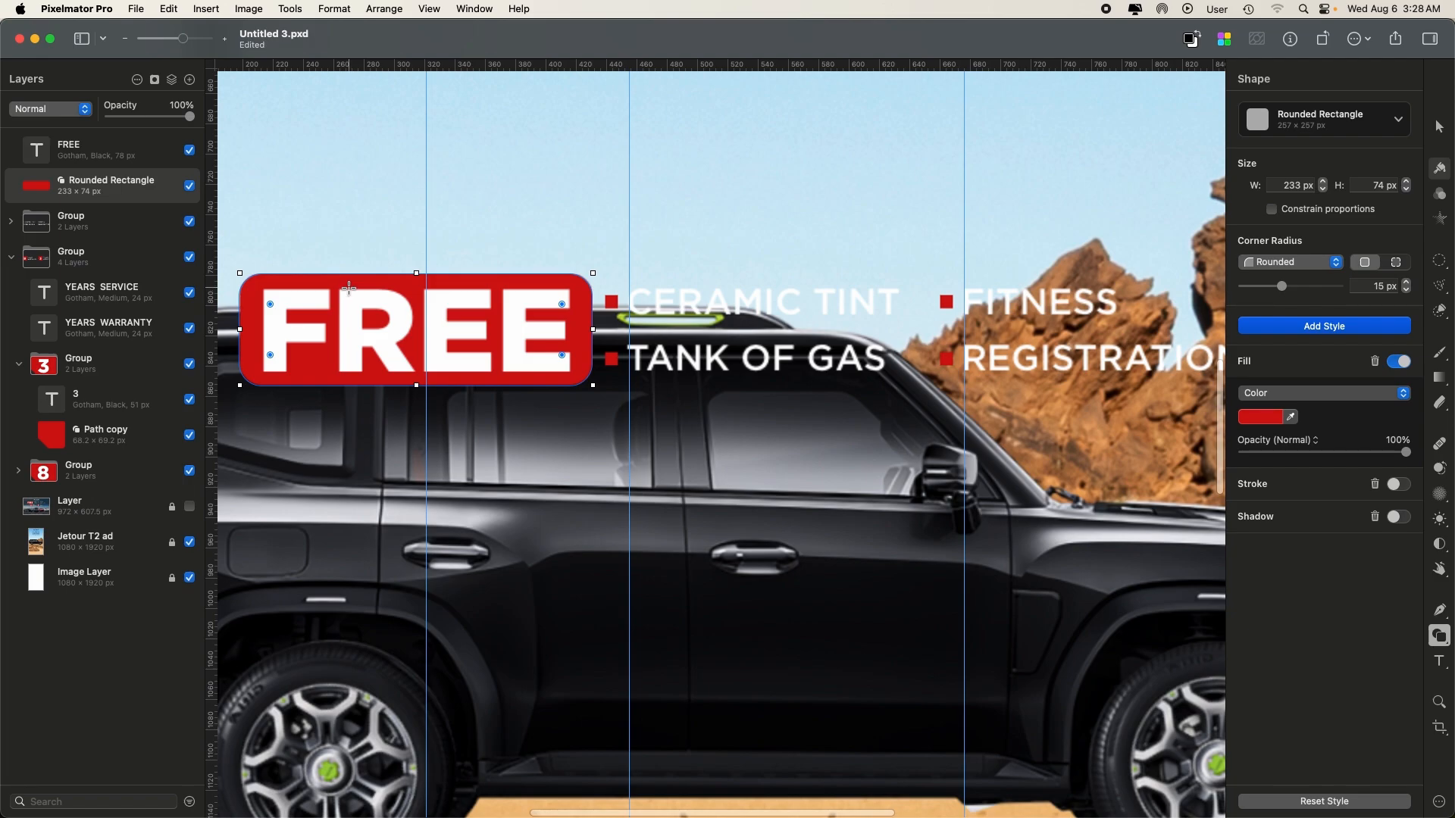
key(Escape)
key(v)
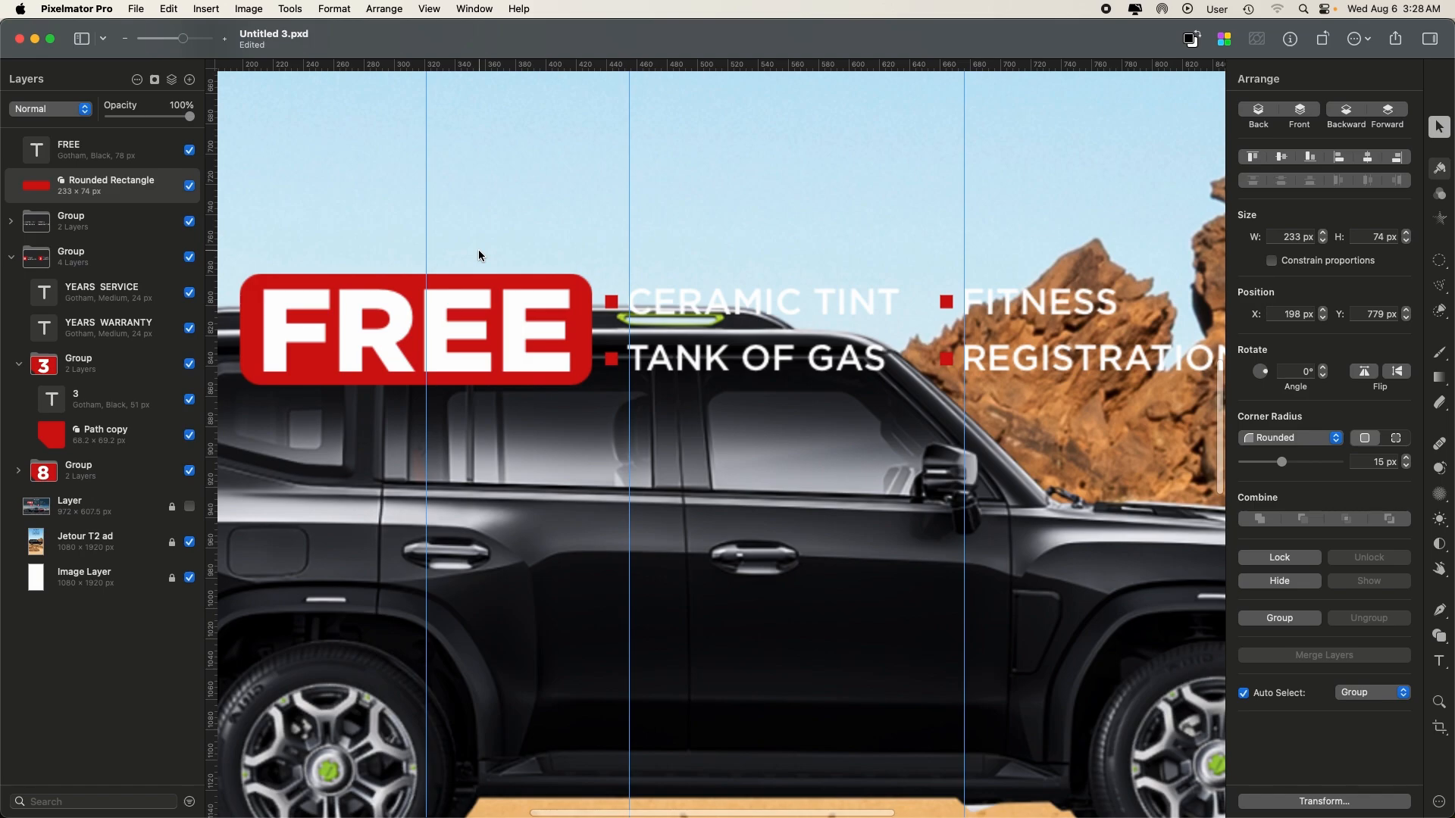
- Group the FREE text, its red rounded rectangle and the bullet list group
key(super+minus)
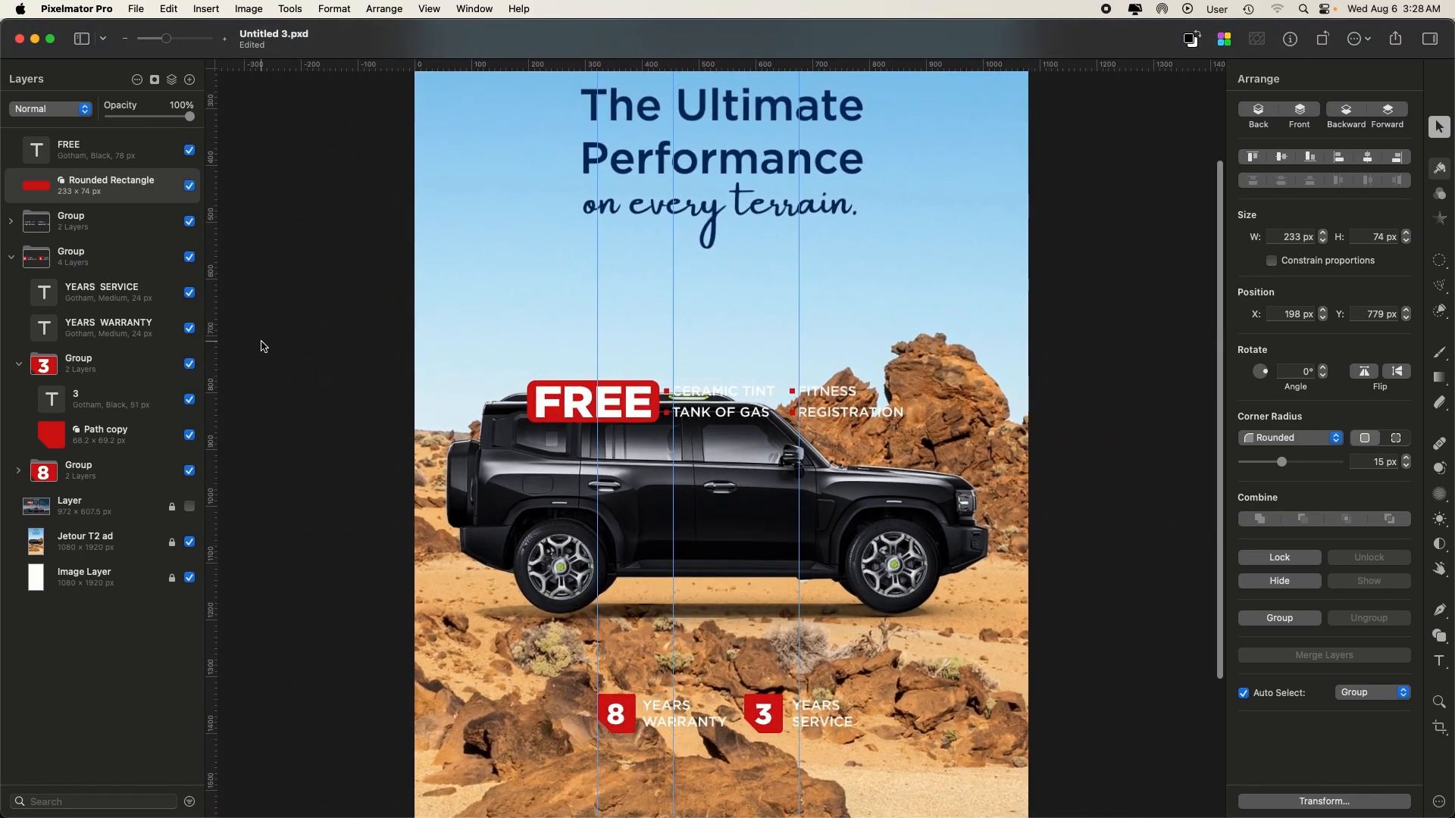
drag(385, 362, 952, 463)
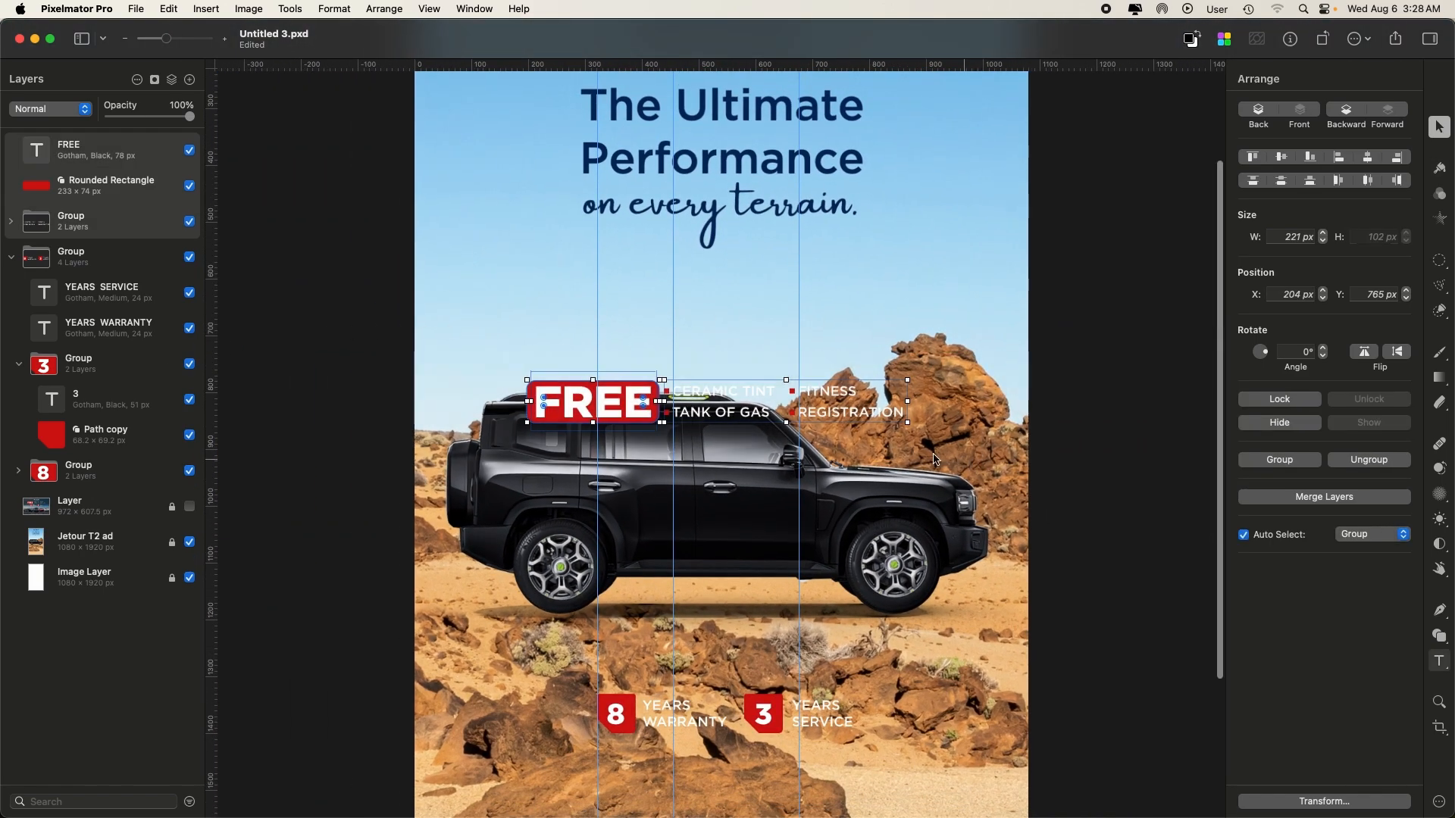
key(super+g)
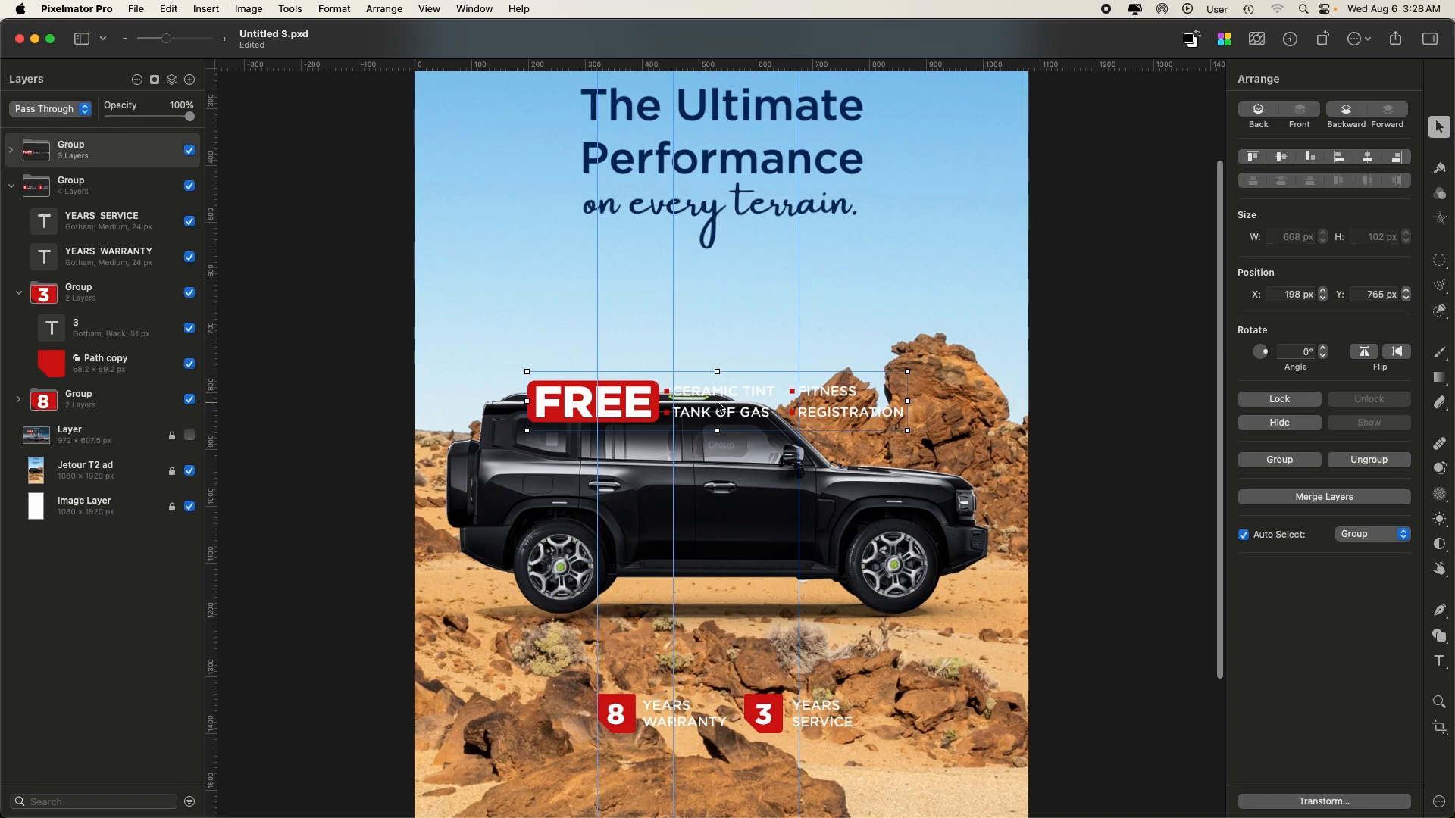
- Move the warranty and service badges up beneath the FREE row to Y 878.8 px and group both rows together
click(770, 711)
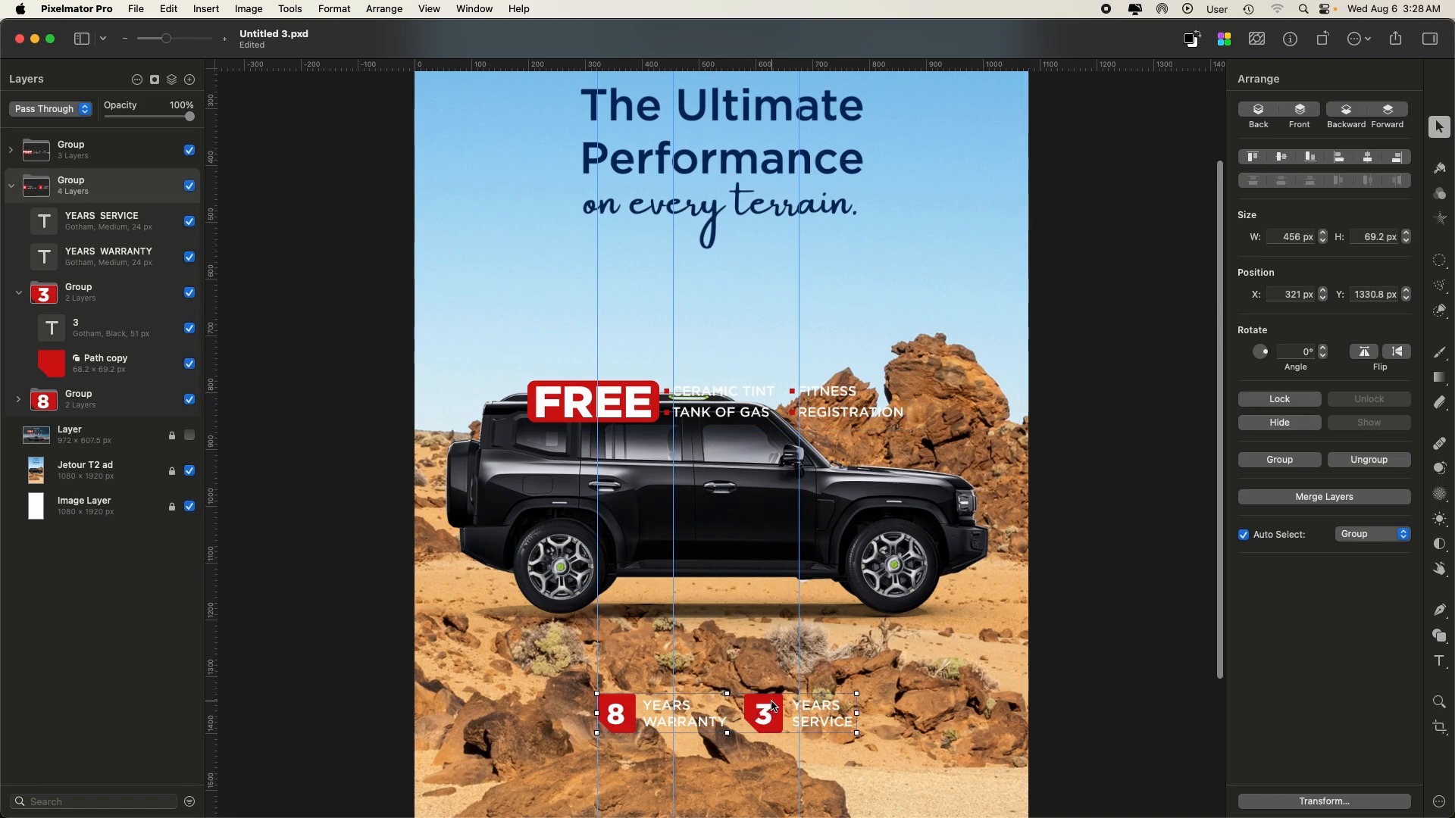
drag(773, 715, 744, 457)
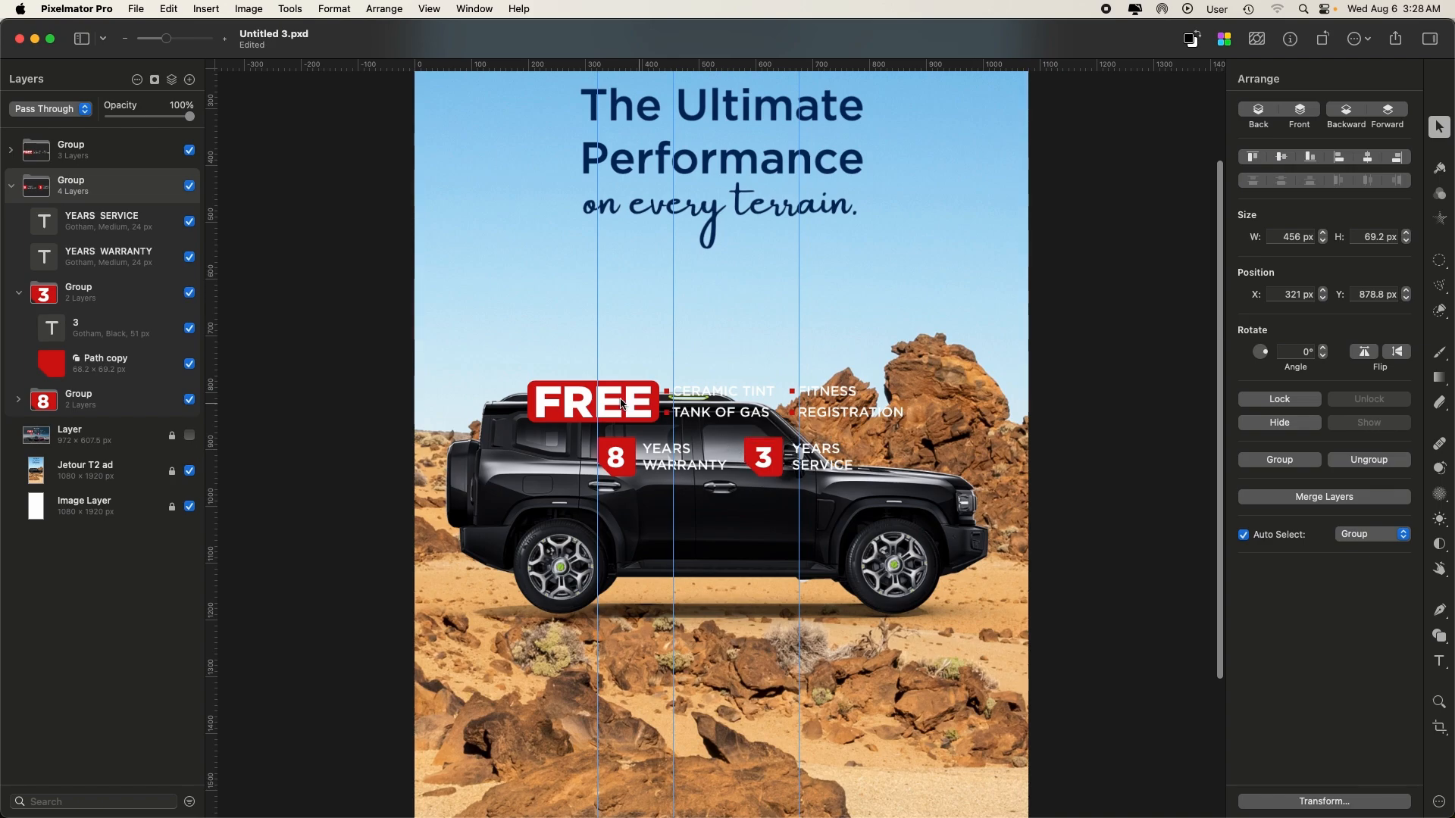
click(618, 402)
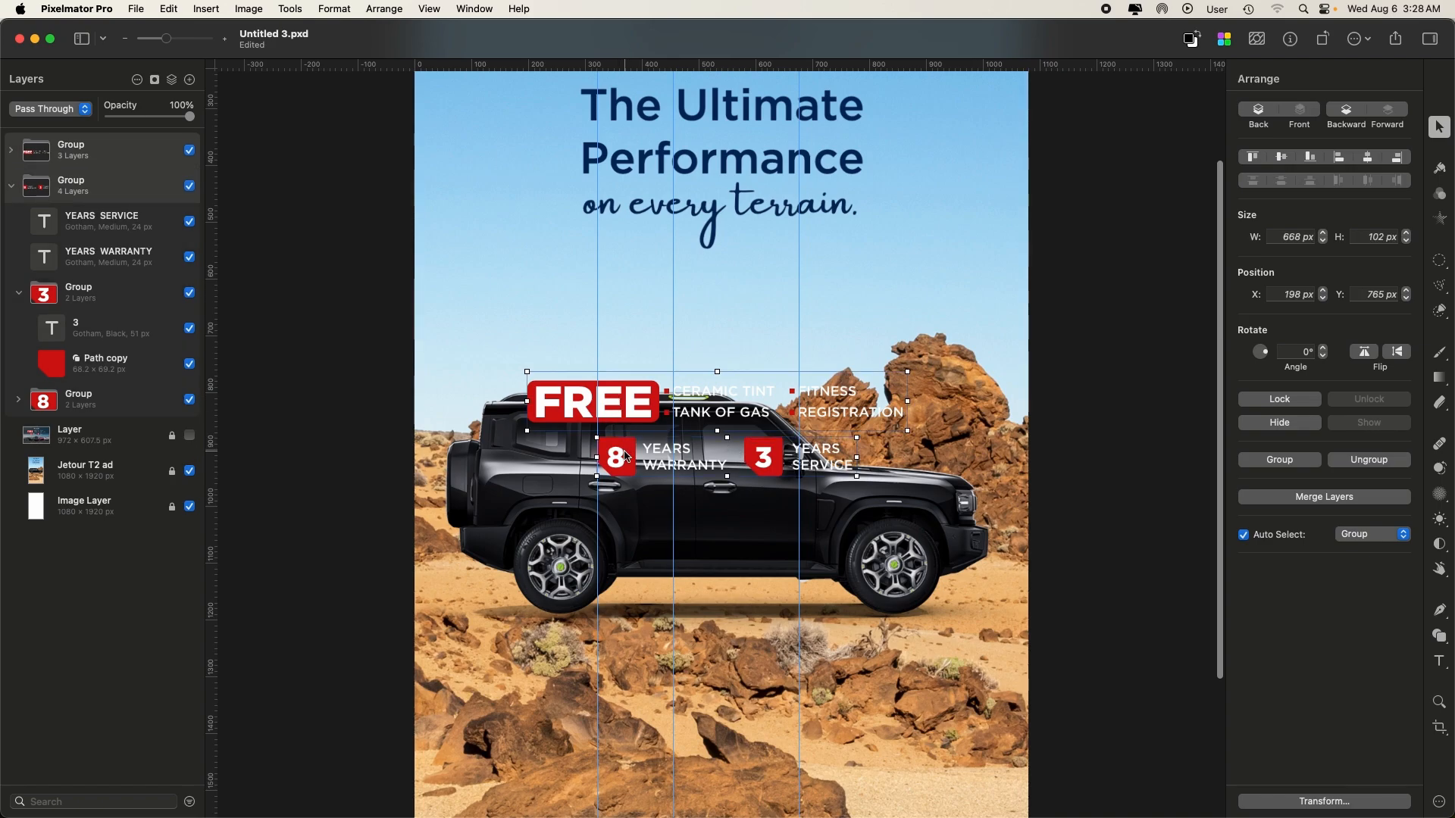
key(super+g)
- Move the complete offer group below the car and enlarge it to 859 × 235.3 px, at X 102, Y 1295 px
drag(629, 401, 629, 666)
scroll(580, 497, down, 5)
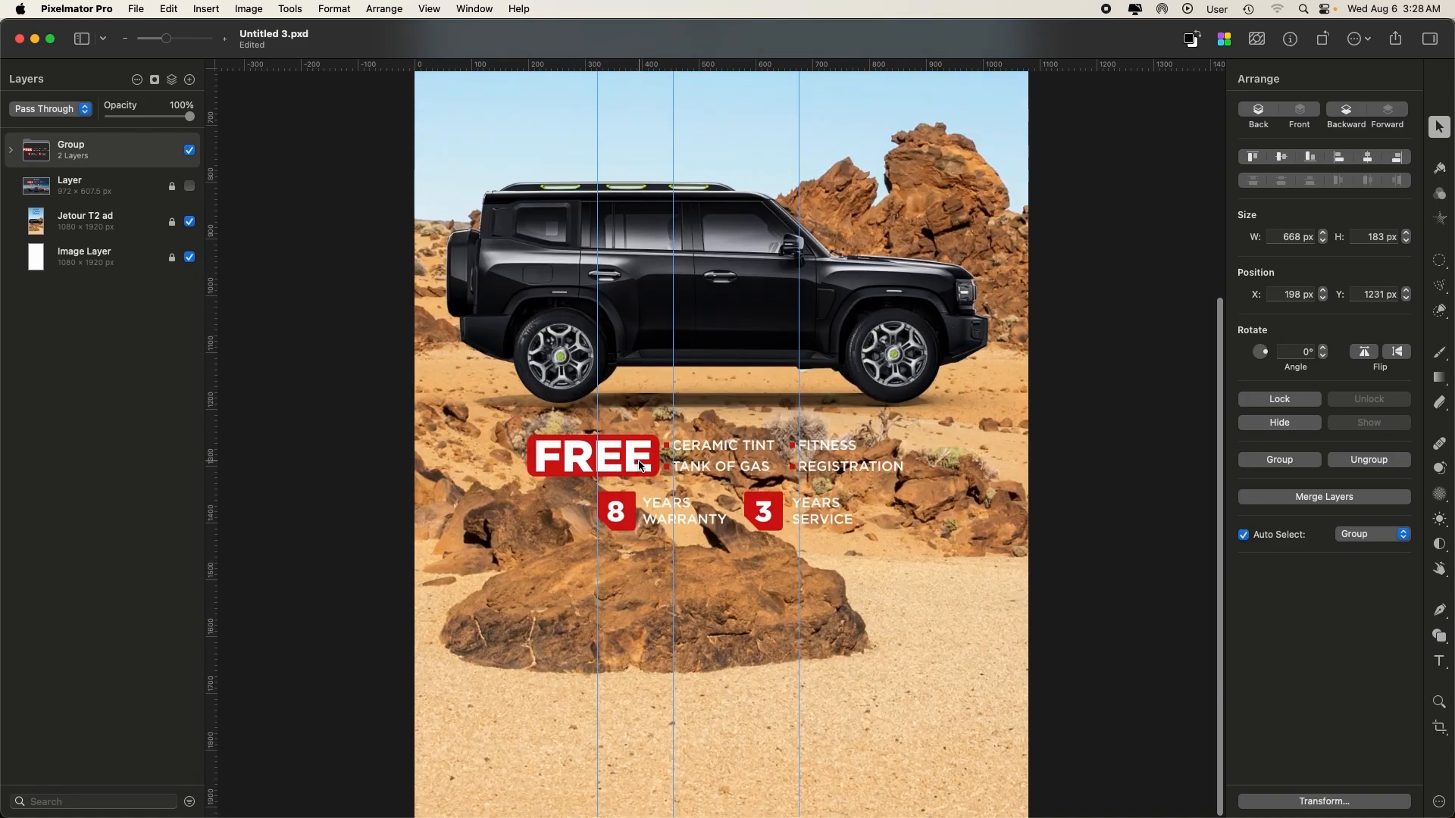
scroll(640, 465, down, 5)
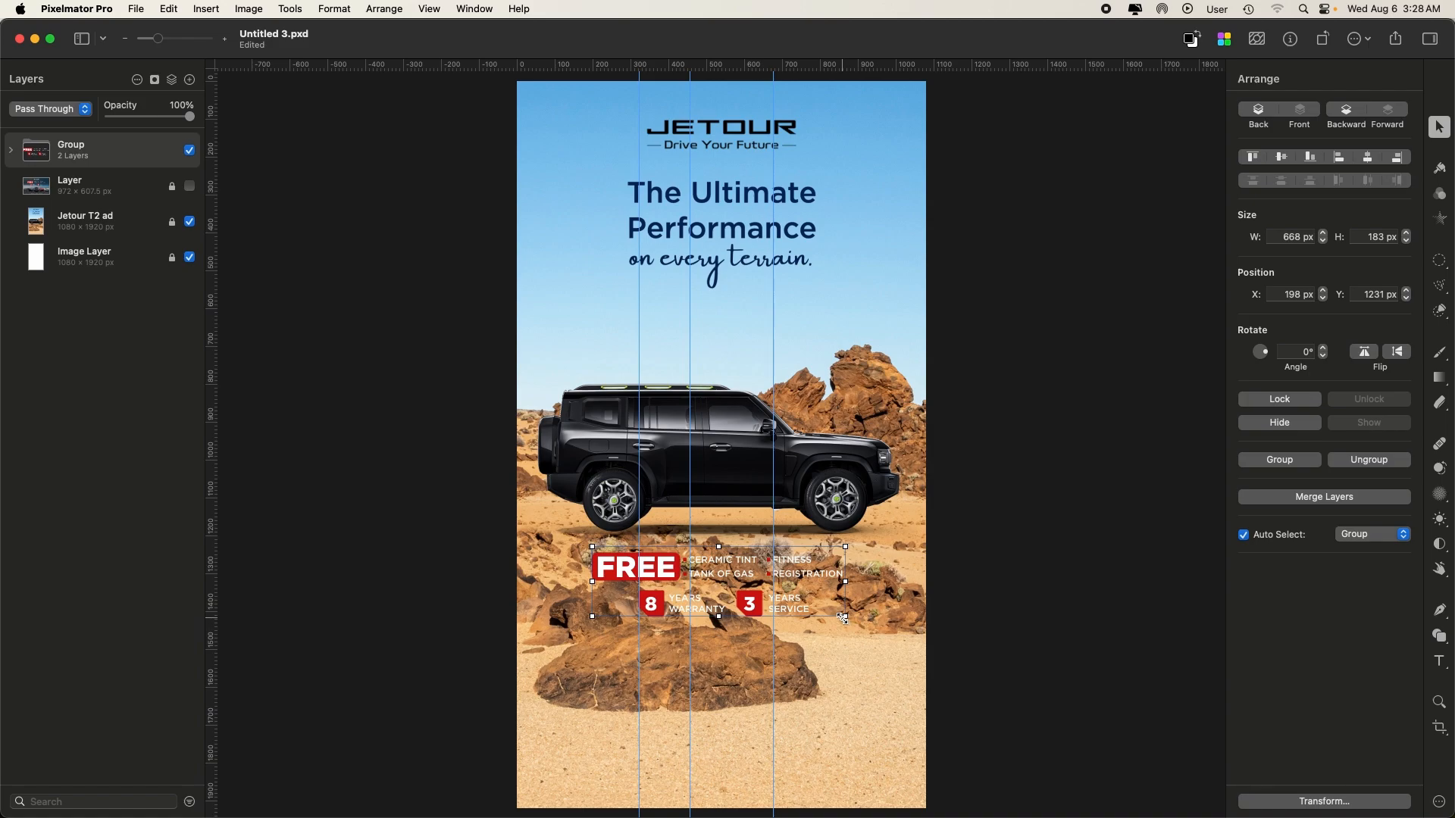
drag(842, 618, 876, 637)
drag(725, 570, 726, 604)
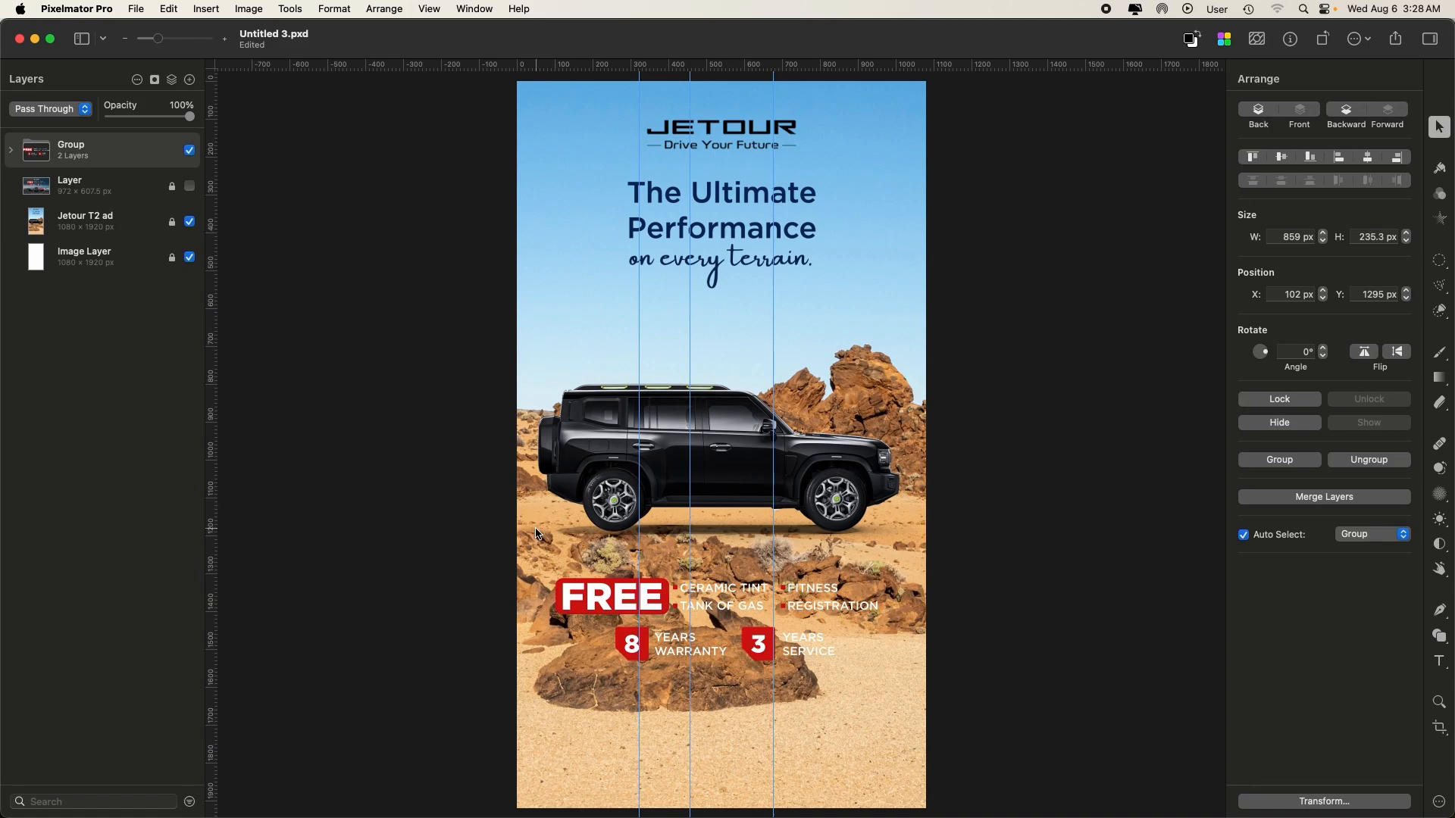
- Move the offer group down to Y 1315 px
drag(619, 596, 614, 604)
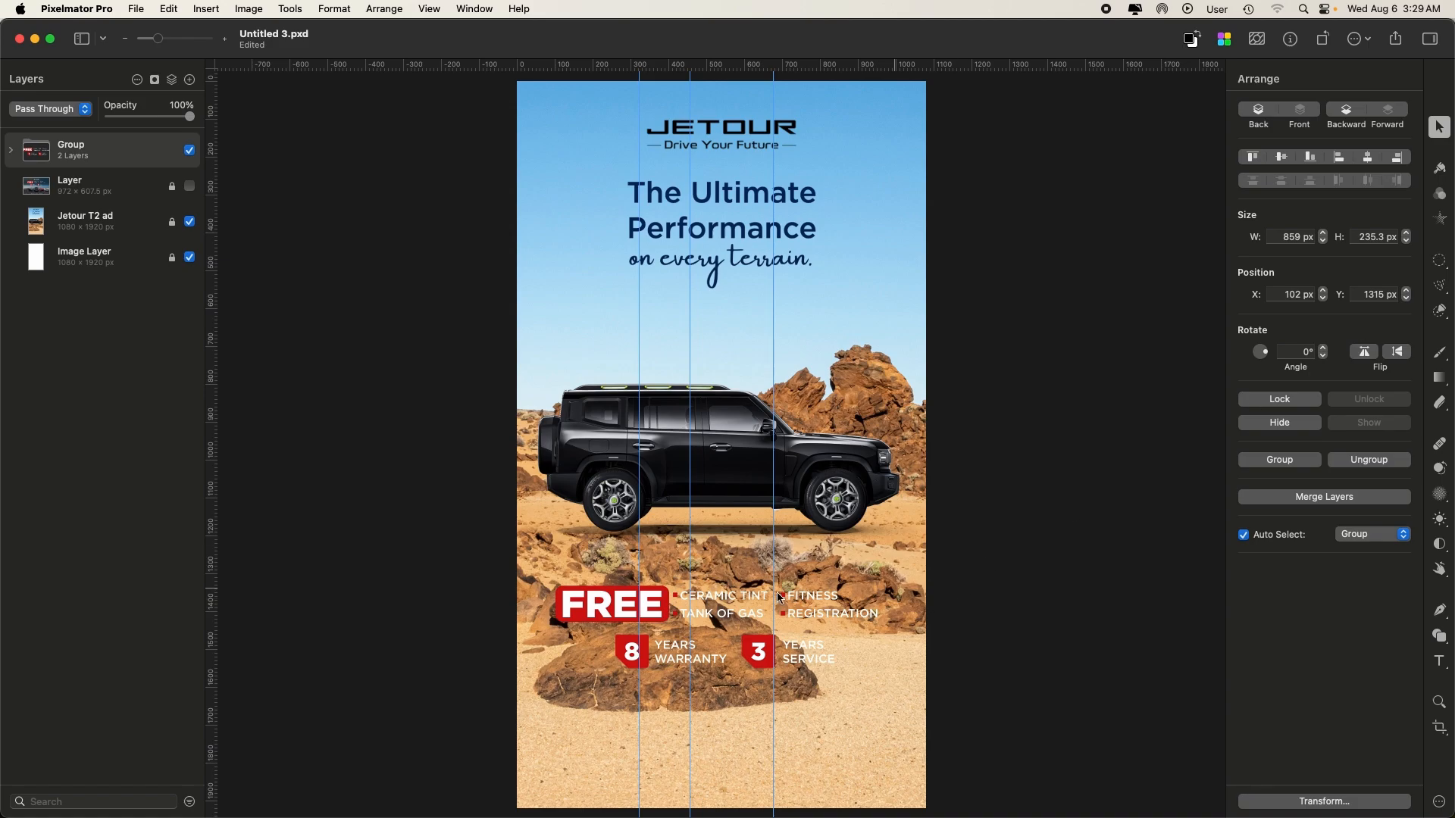
- Draw a full-width 1080 × 771 px rectangle from the canvas's bottom edge up to the car's wheels and fill it black
click(1441, 636)
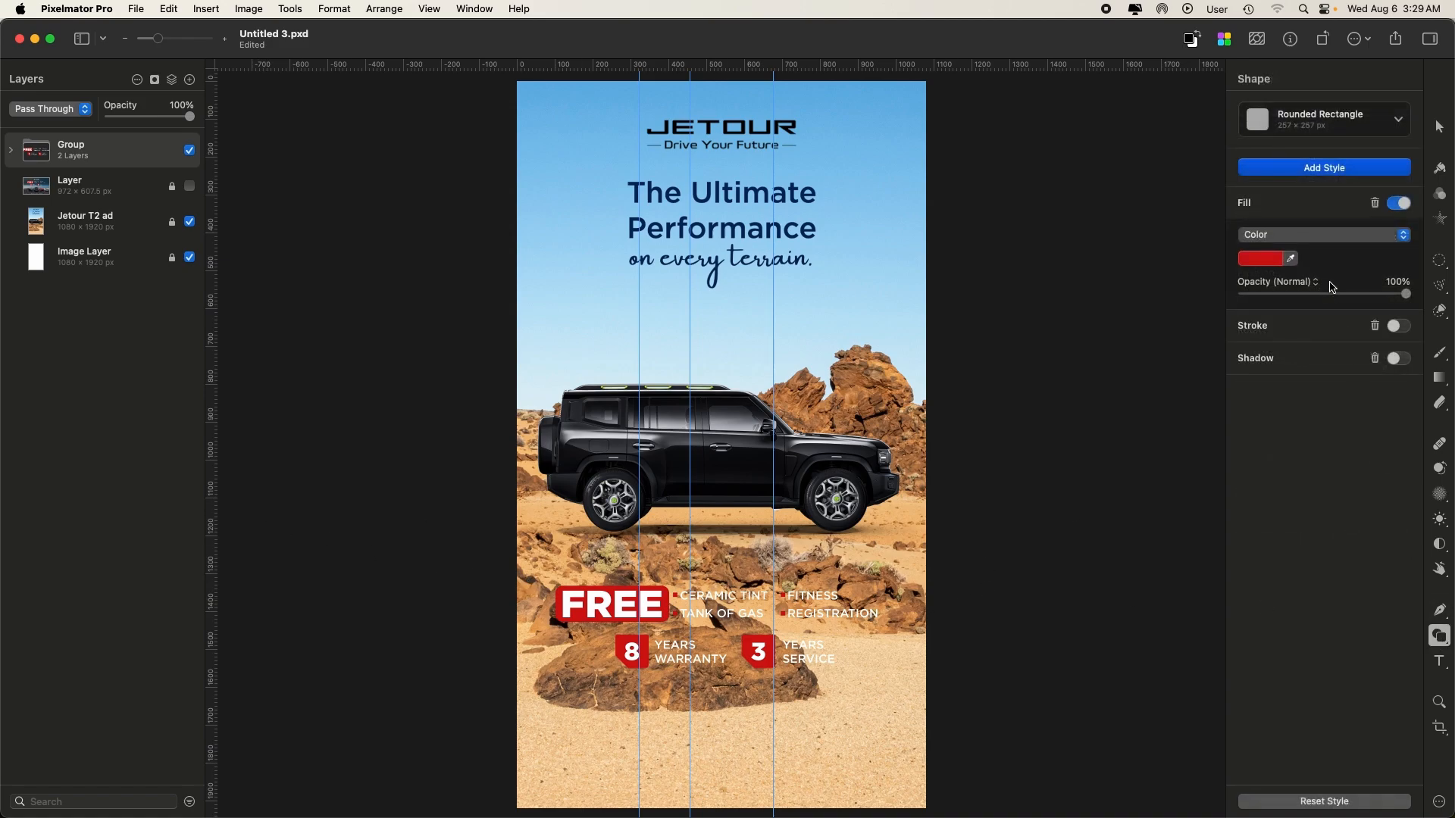
click(1386, 117)
click(1264, 214)
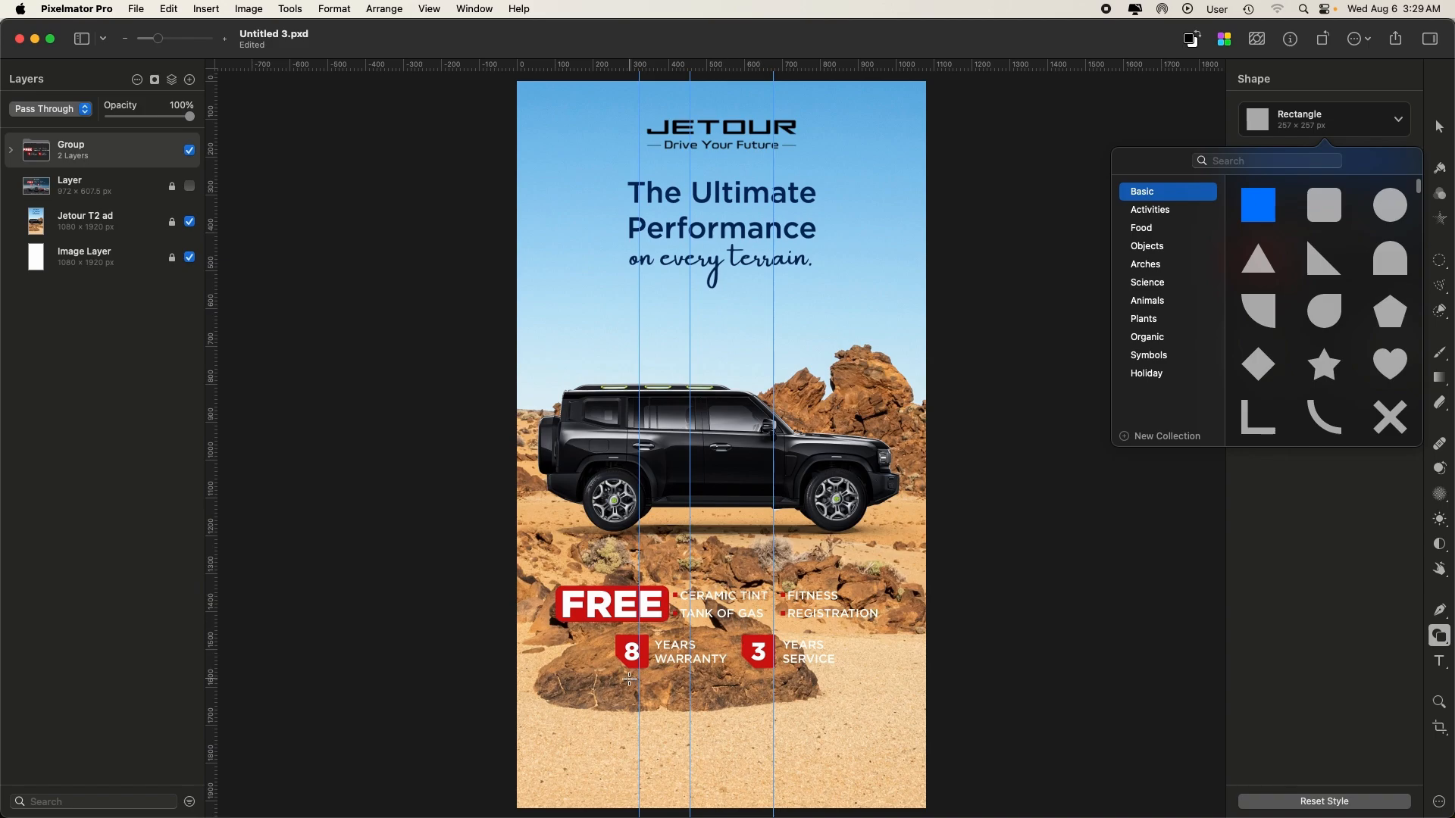
drag(515, 809, 926, 516)
click(1253, 425)
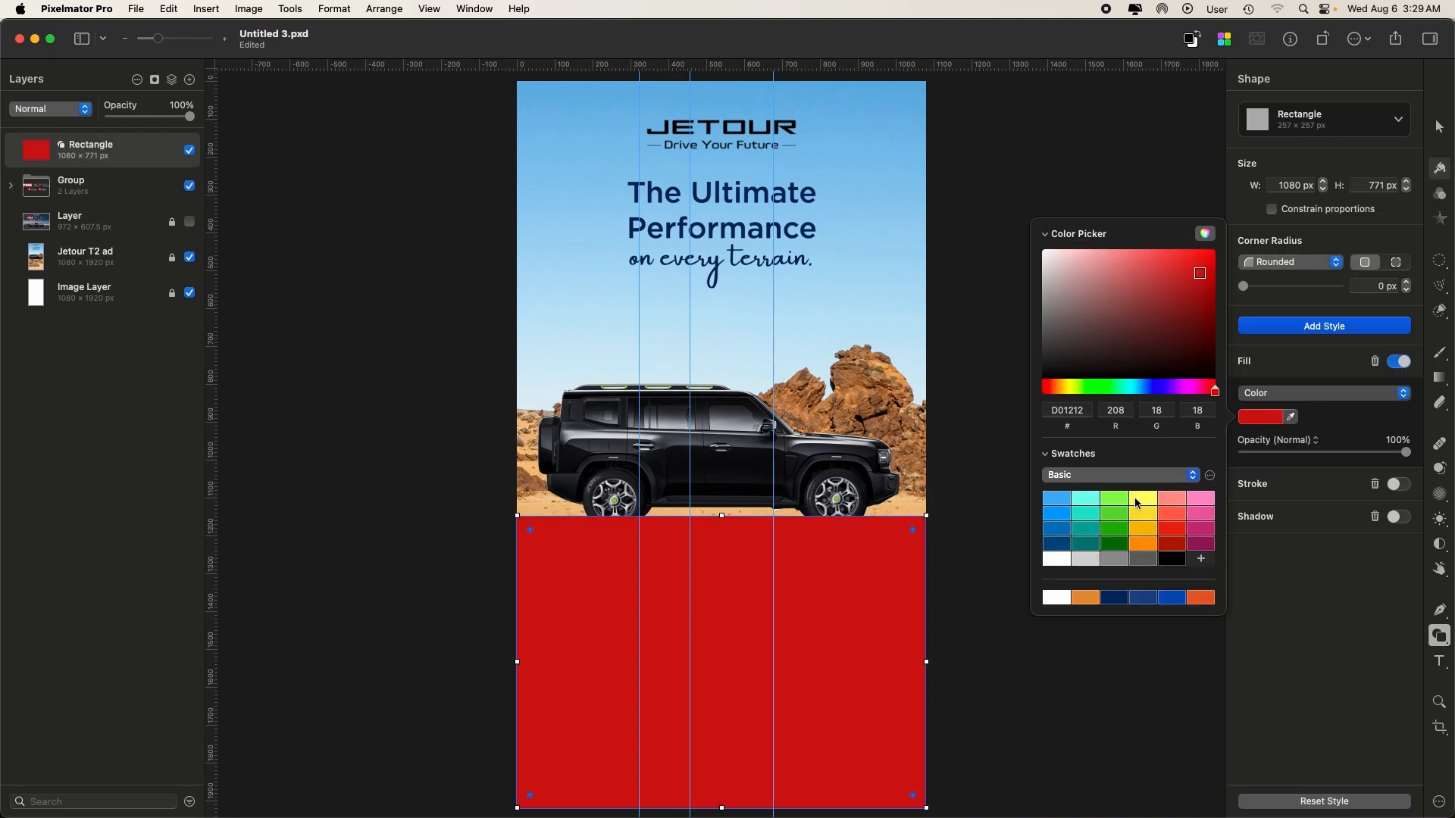
click(1171, 559)
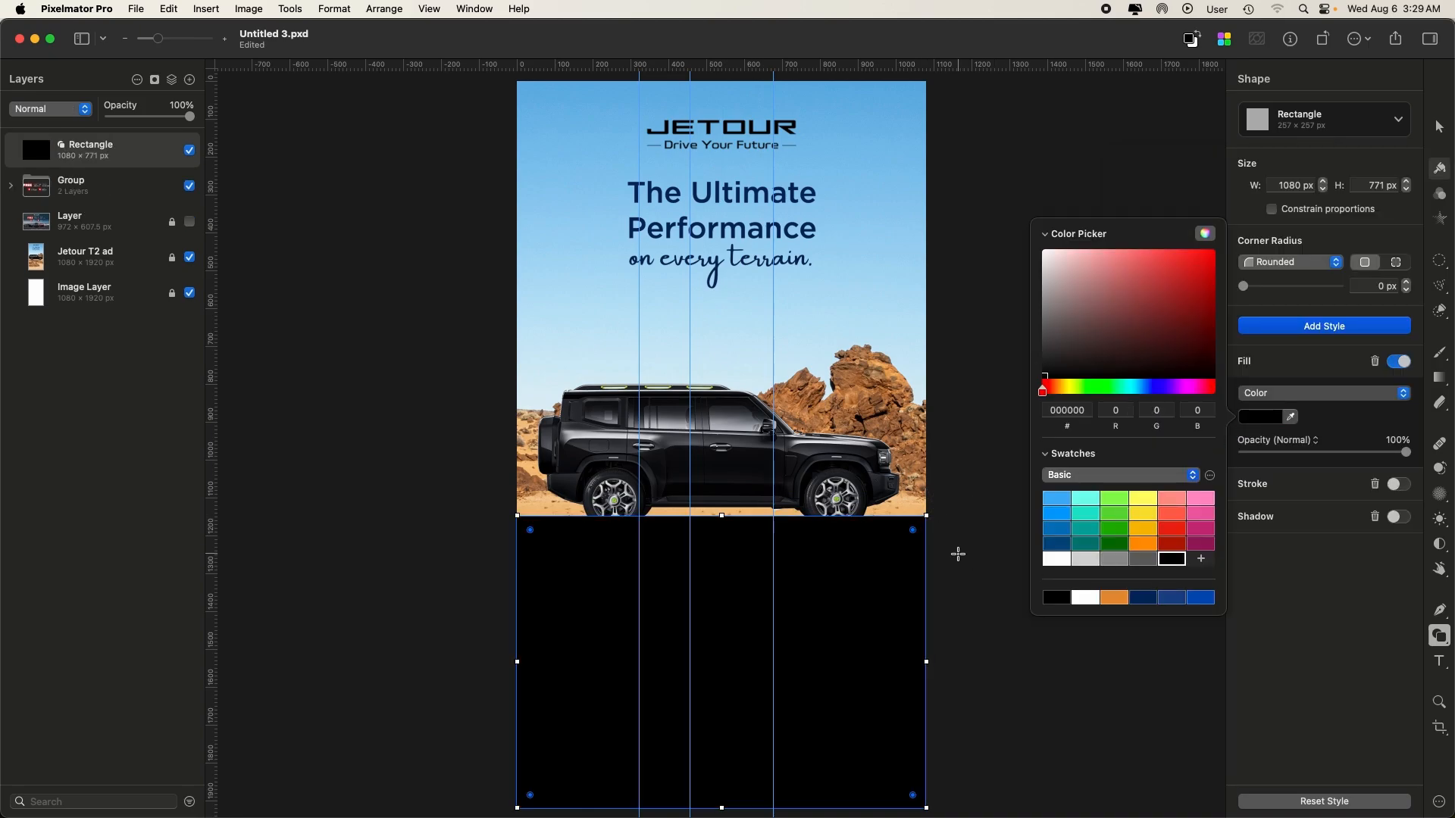
- Send the black rectangle backward in the layer stack so it sits directly above the Jetour T2 ad layer, behind the offer group
key(super+bracketleft)
key(super+bracketleft)
key(super+bracketleft)
key(super+bracketleft)
key(super+bracketright)
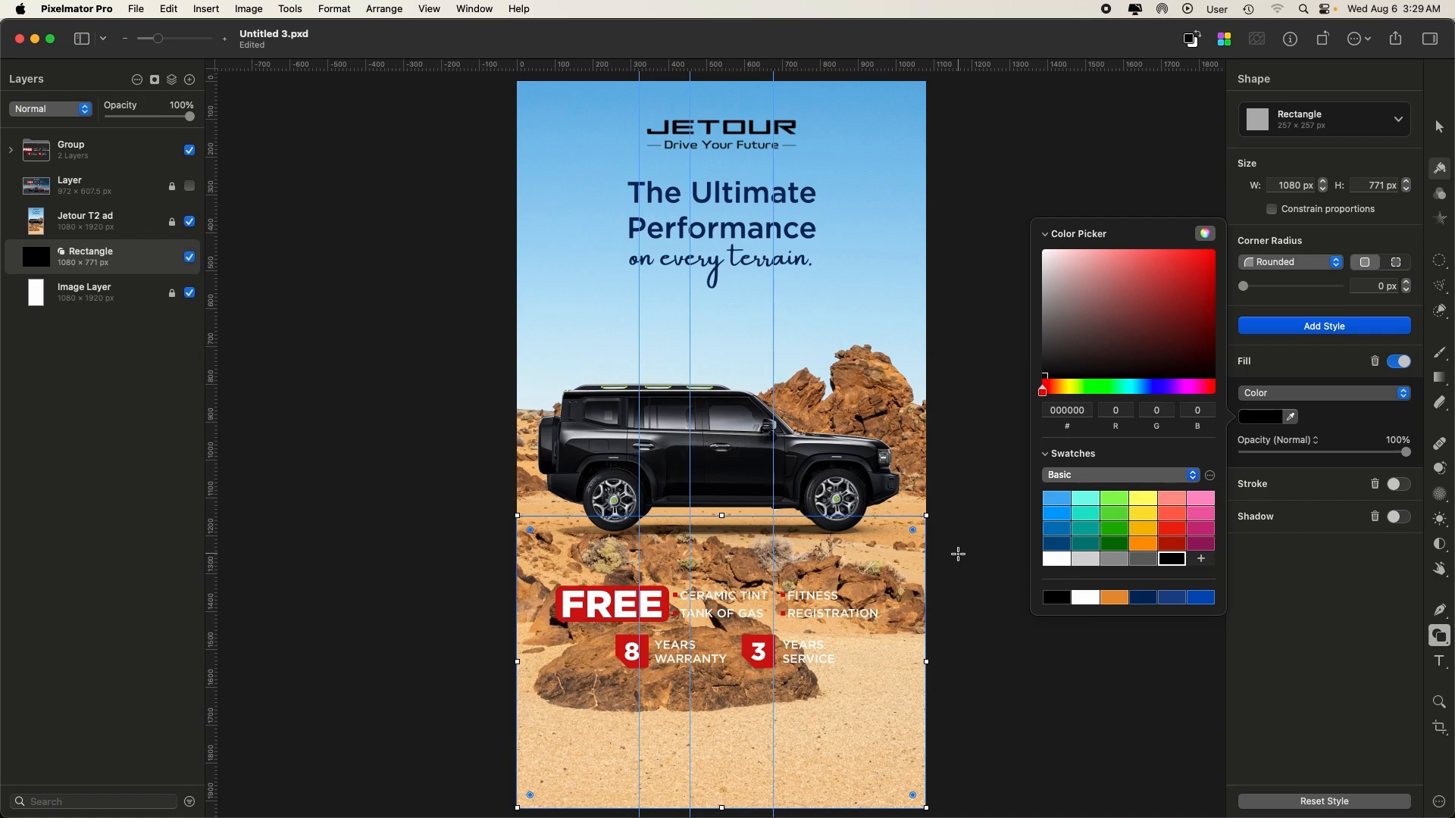
key(super+bracketright)
key(Escape)
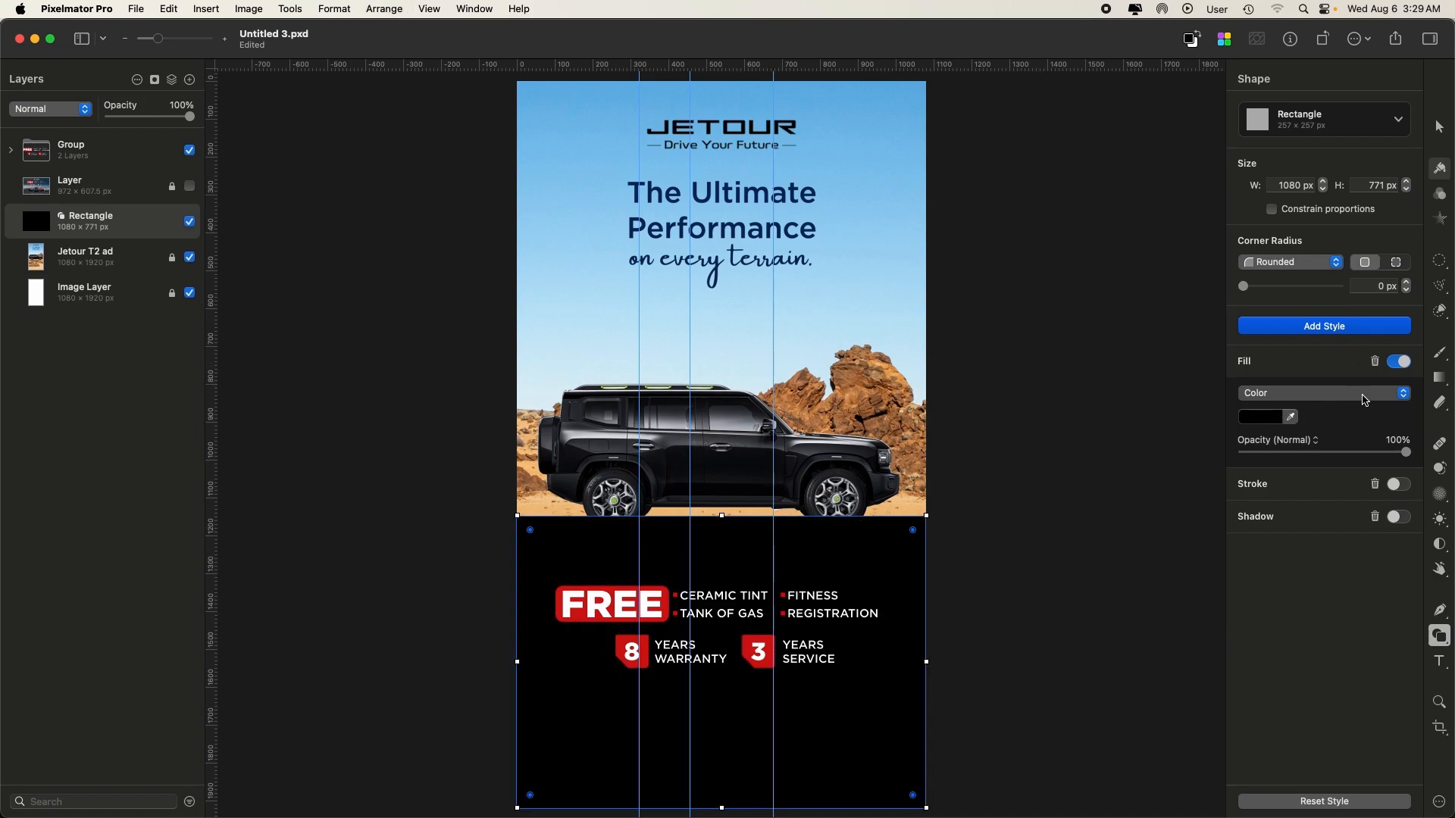
- Switch the rectangle's fill to a gradient with a black first stop and run it vertically from the bottom edge to the rectangle's top
click(1279, 395)
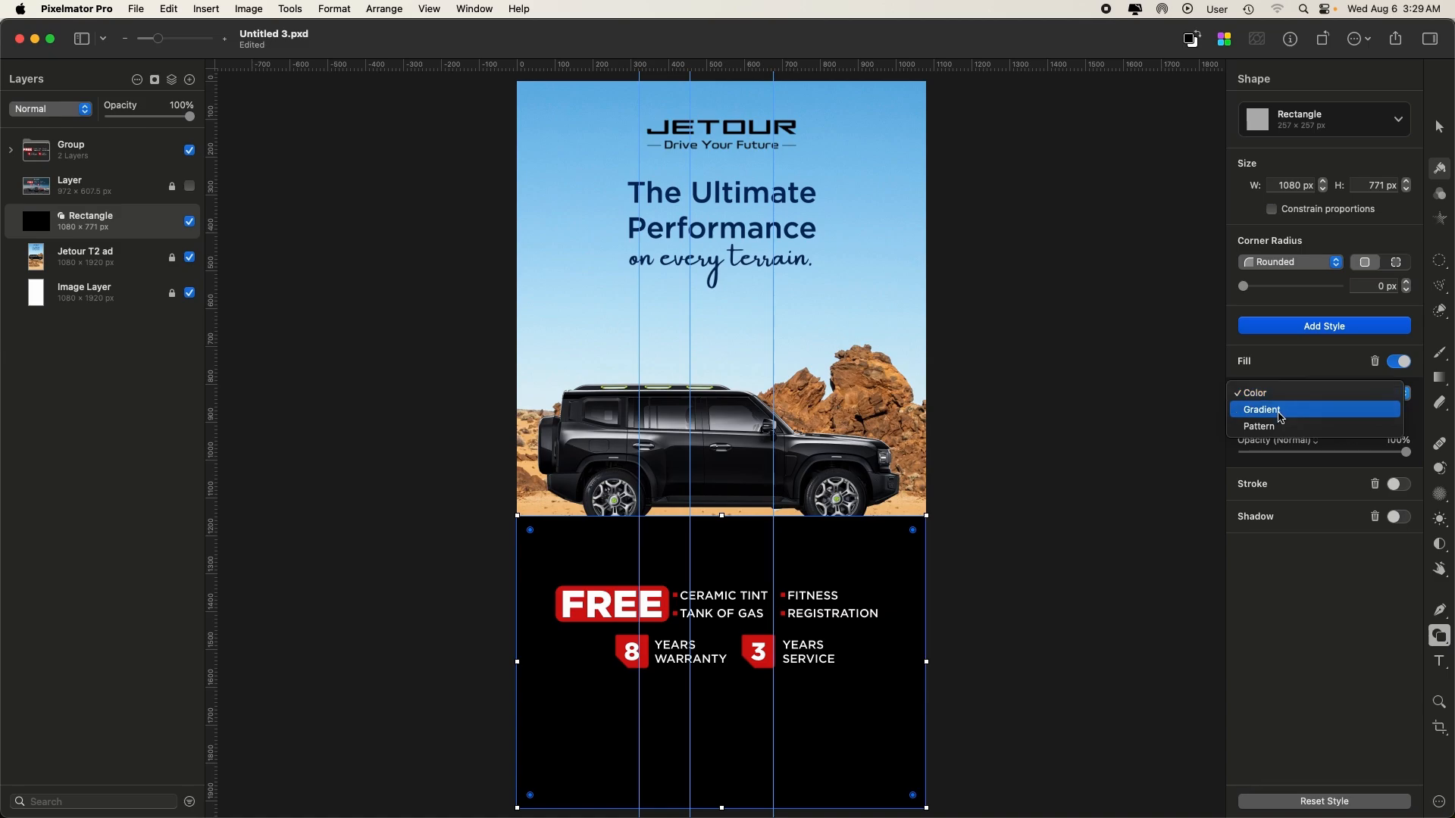
click(1280, 413)
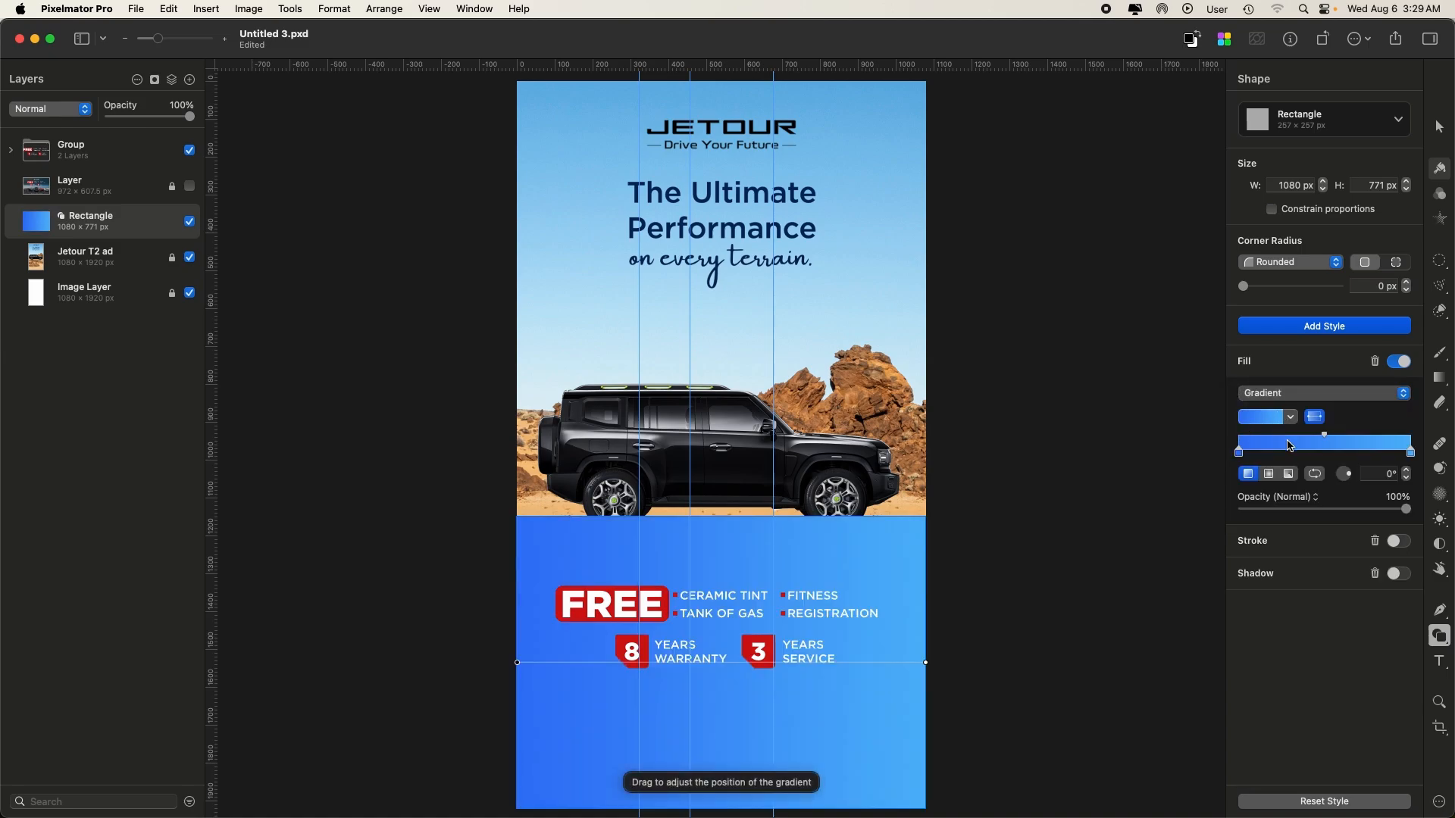
click(1239, 453)
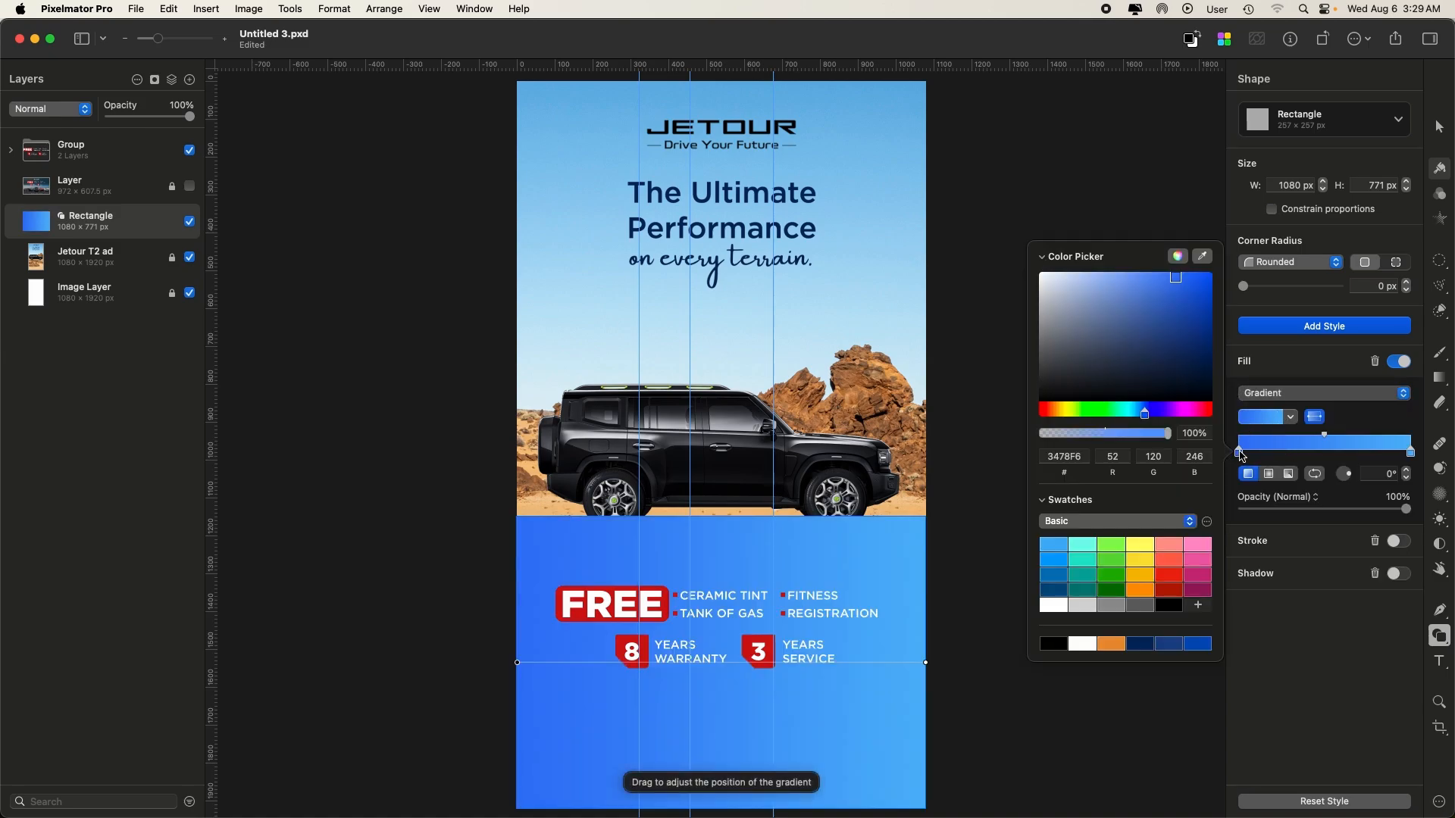
click(1169, 606)
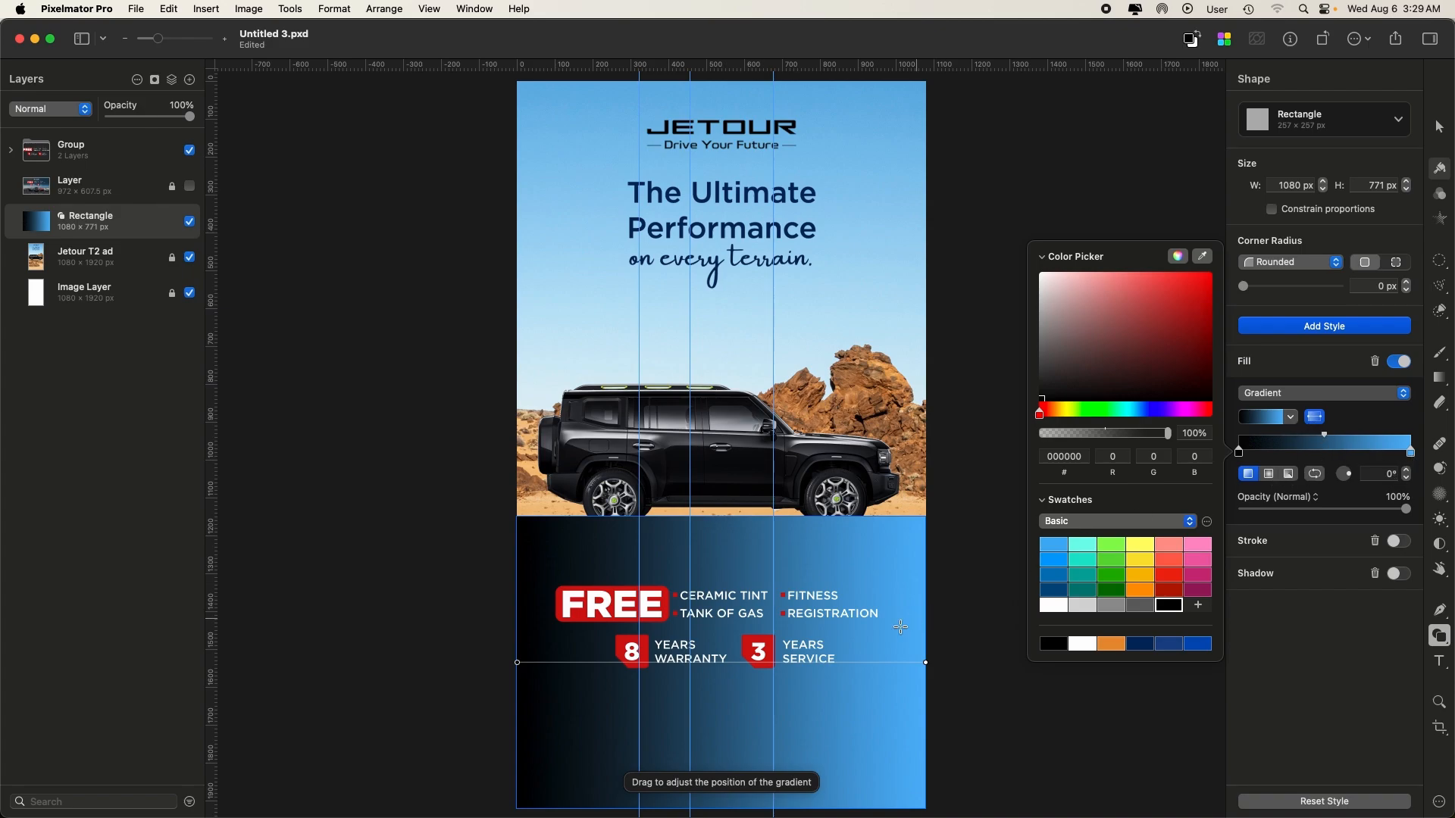
drag(521, 668, 721, 807)
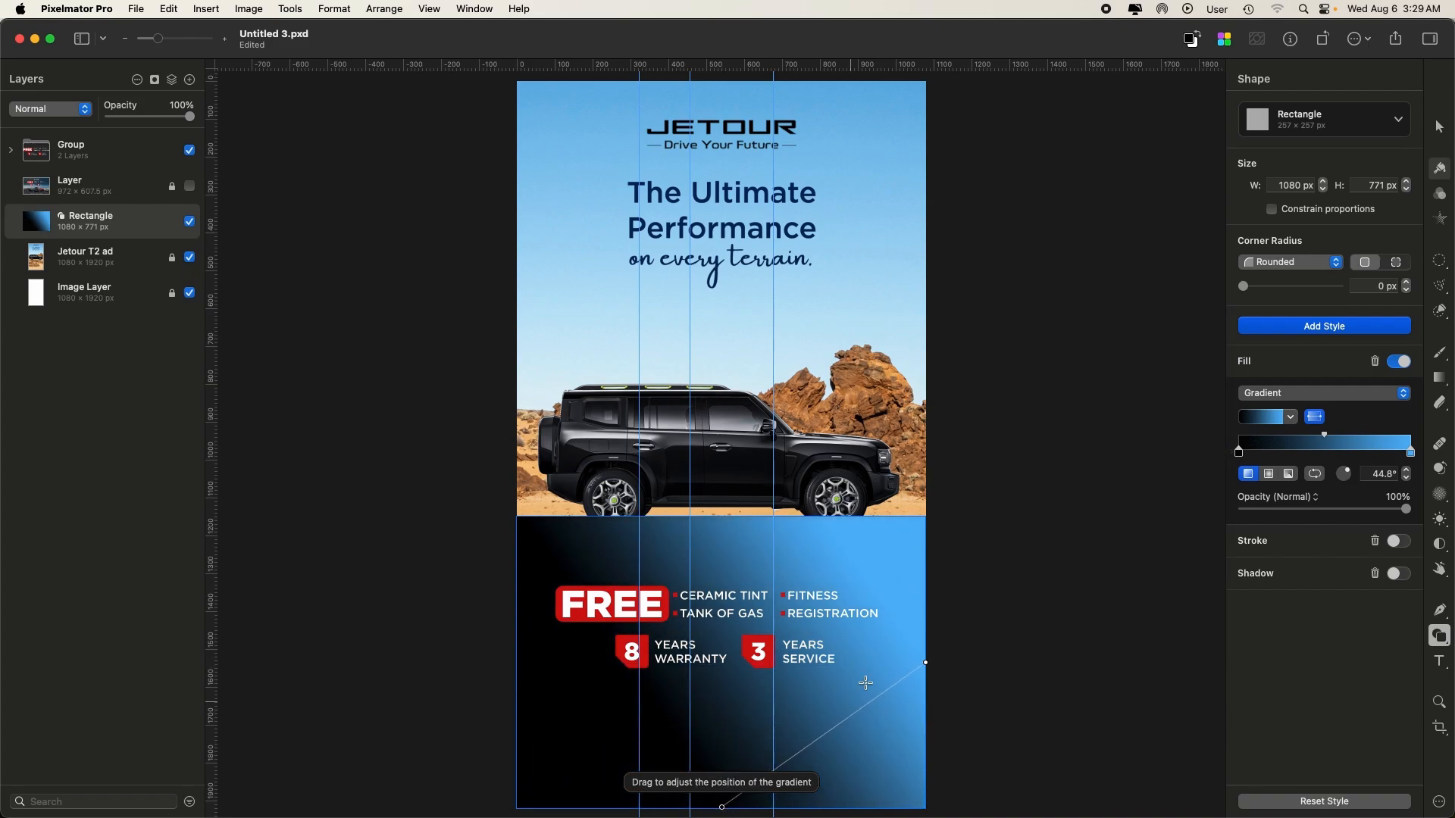
drag(926, 664, 724, 525)
- Set the gradient's upper colour stop to grey 5A5A5A and make it fully transparent
click(1410, 452)
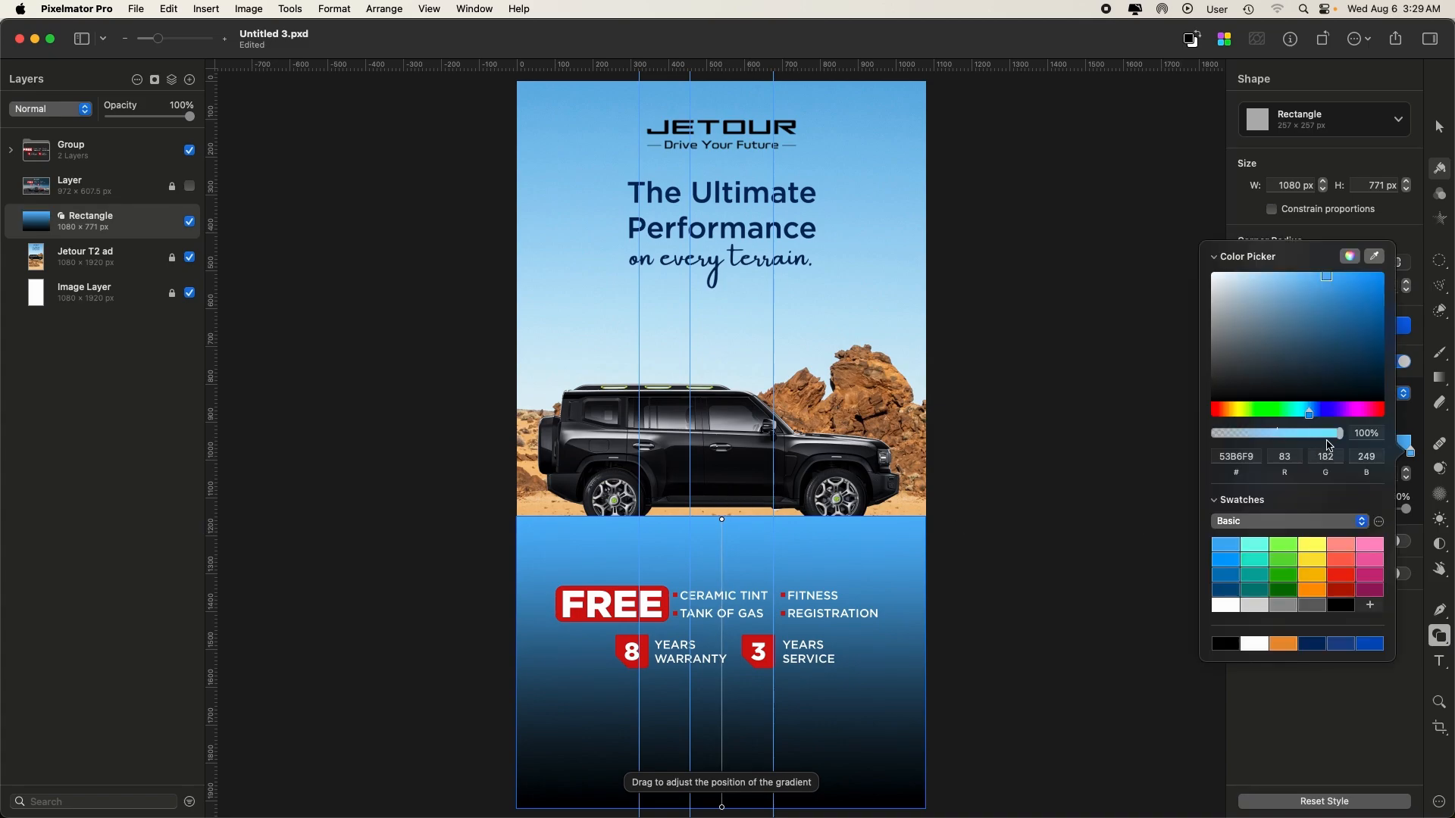
mouse_move(1227, 357)
mouse_down()
mouse_move(1196, 426)
mouse_move(1212, 383)
mouse_move(1201, 361)
mouse_up()
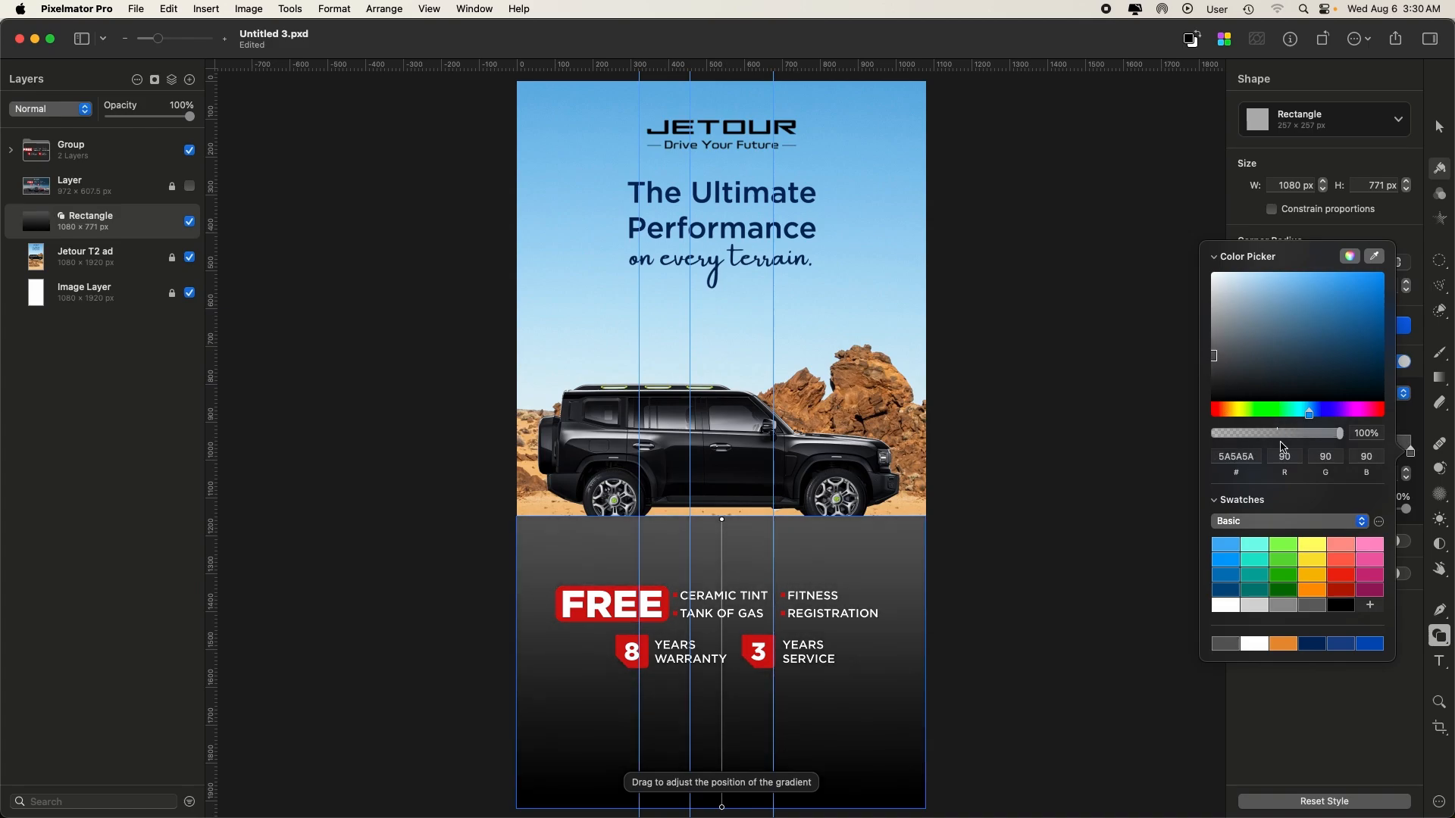
drag(1342, 436, 1207, 464)
- Raise the gradient's black end below the offer rows, set its transparent end just under the car, and shift the midpoint toward the transparent stop
drag(721, 807, 724, 745)
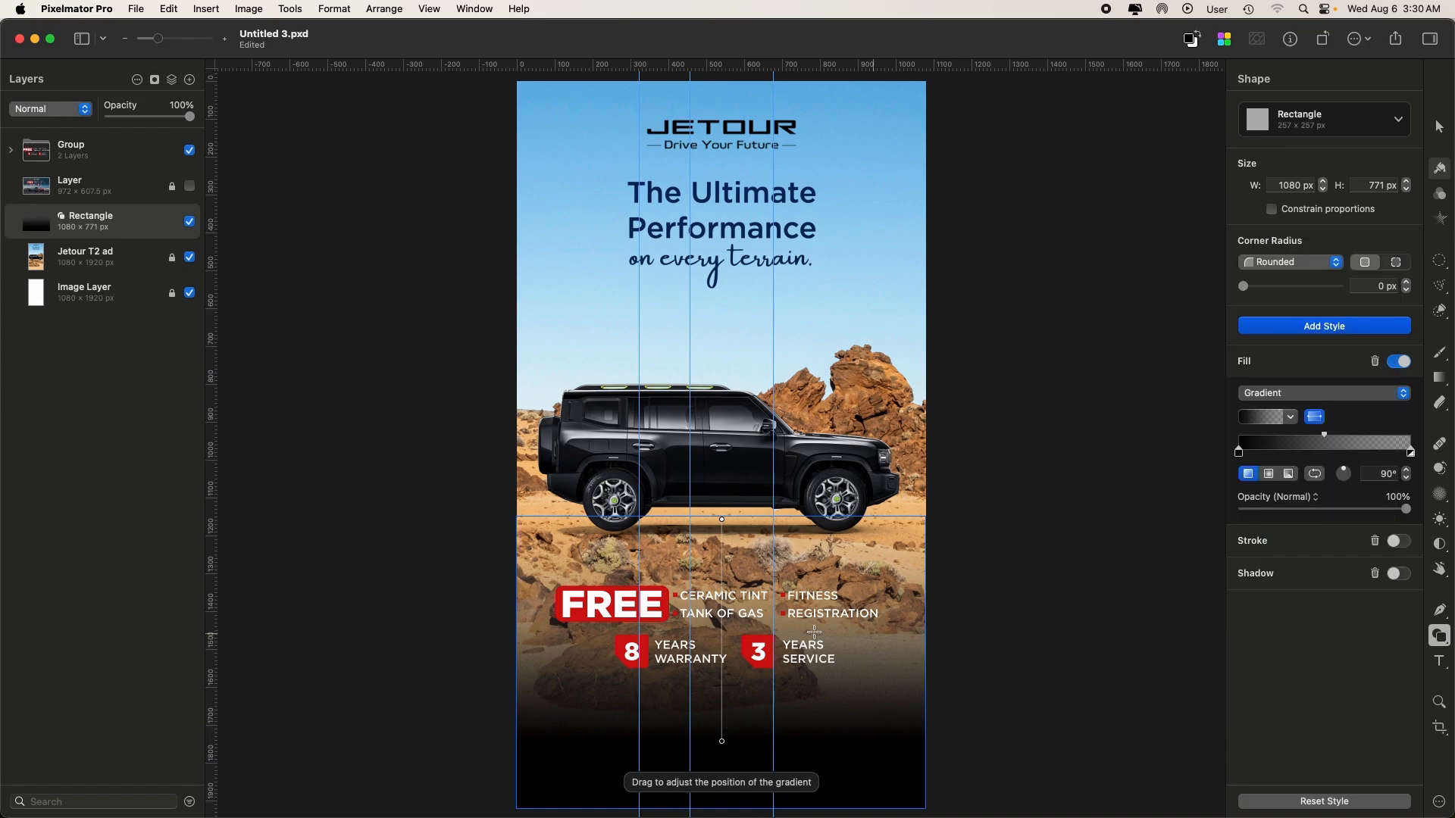
drag(722, 522, 721, 555)
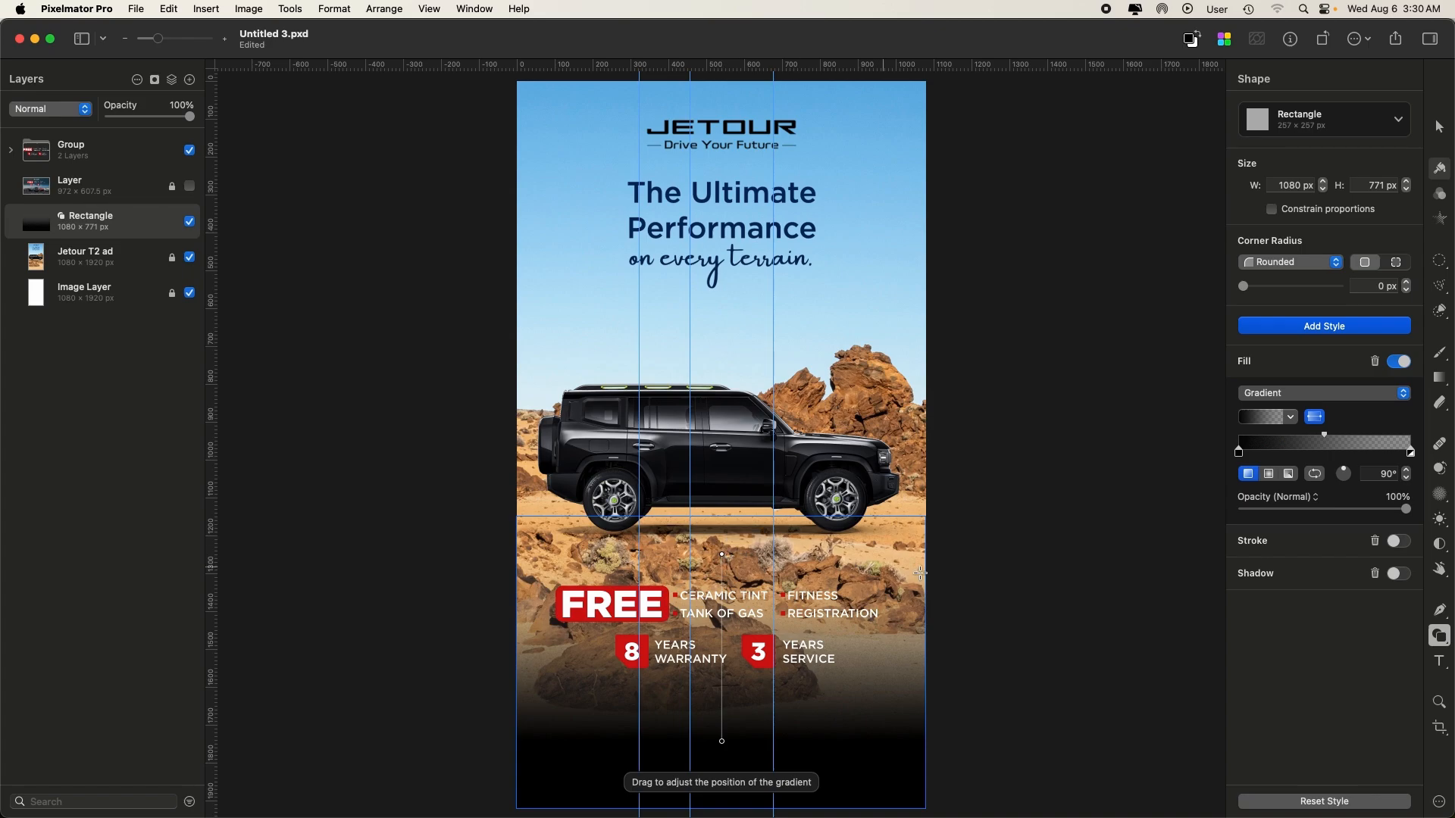
mouse_move(1327, 438)
mouse_down()
mouse_move(1401, 439)
mouse_move(1389, 439)
mouse_up()
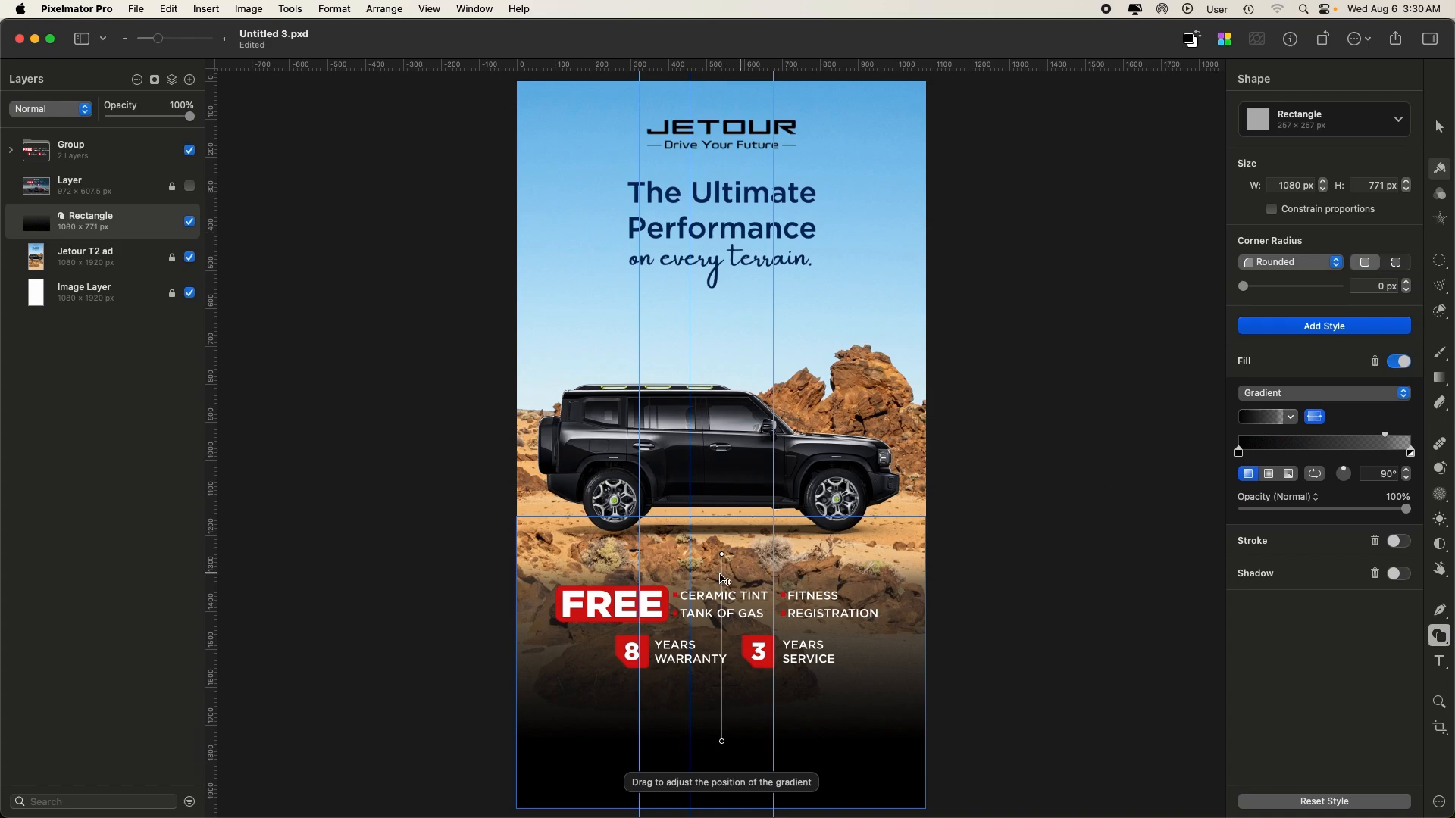
drag(725, 558, 721, 529)
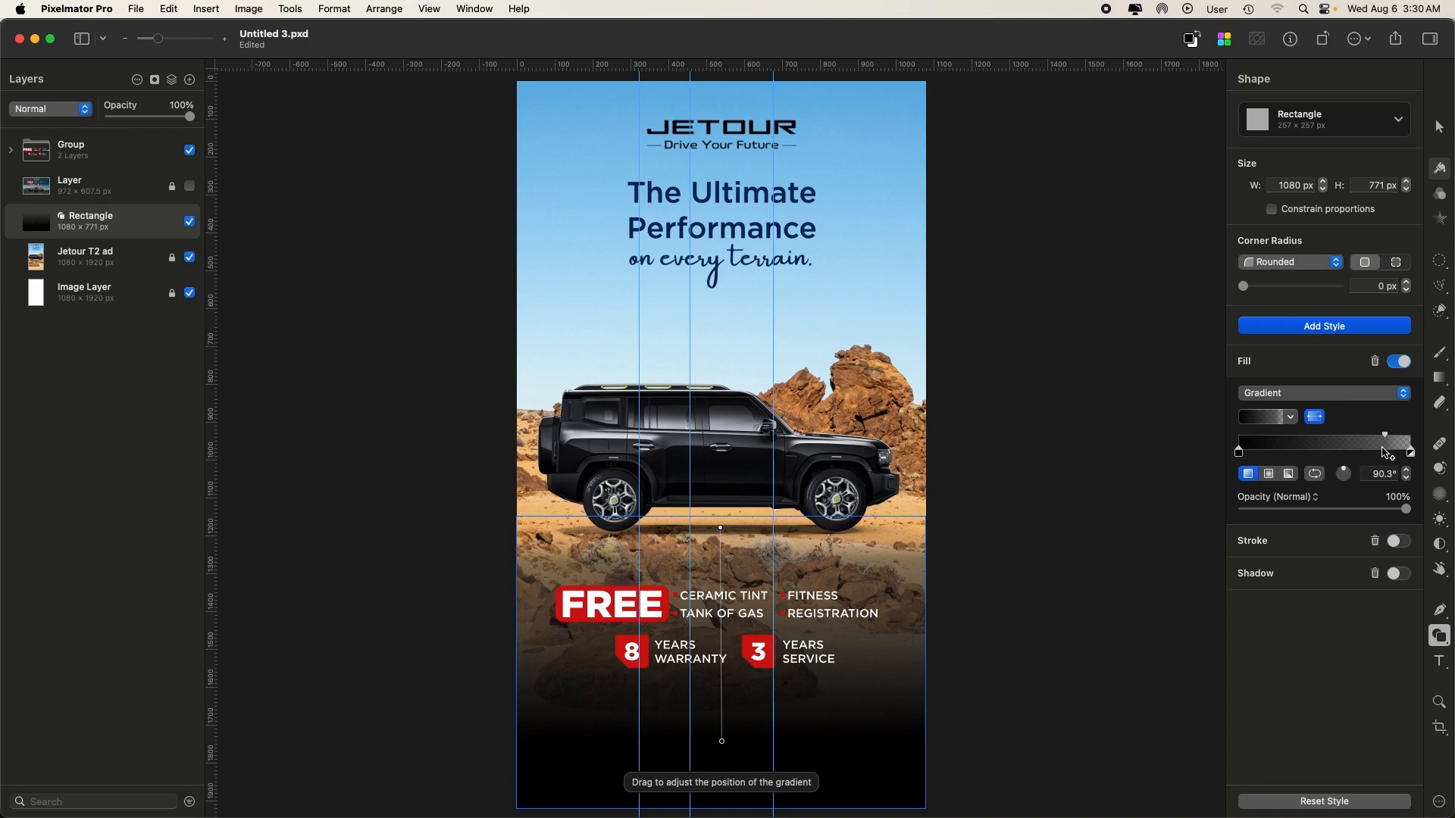
drag(1385, 440, 1348, 456)
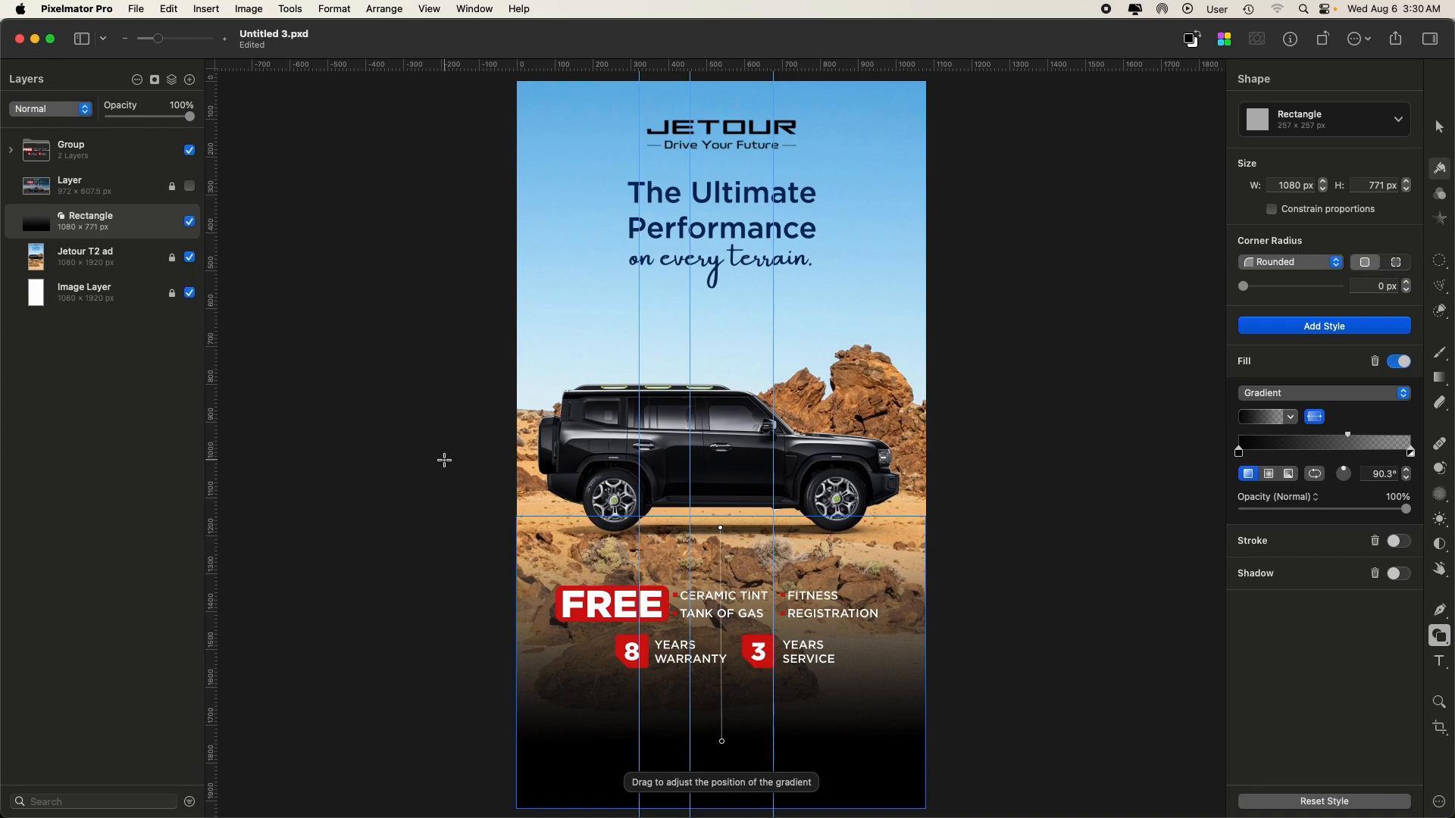
- Move the offer group down into the darker part of the gradient, to Y 1417 px
key(v)
drag(612, 601, 612, 640)
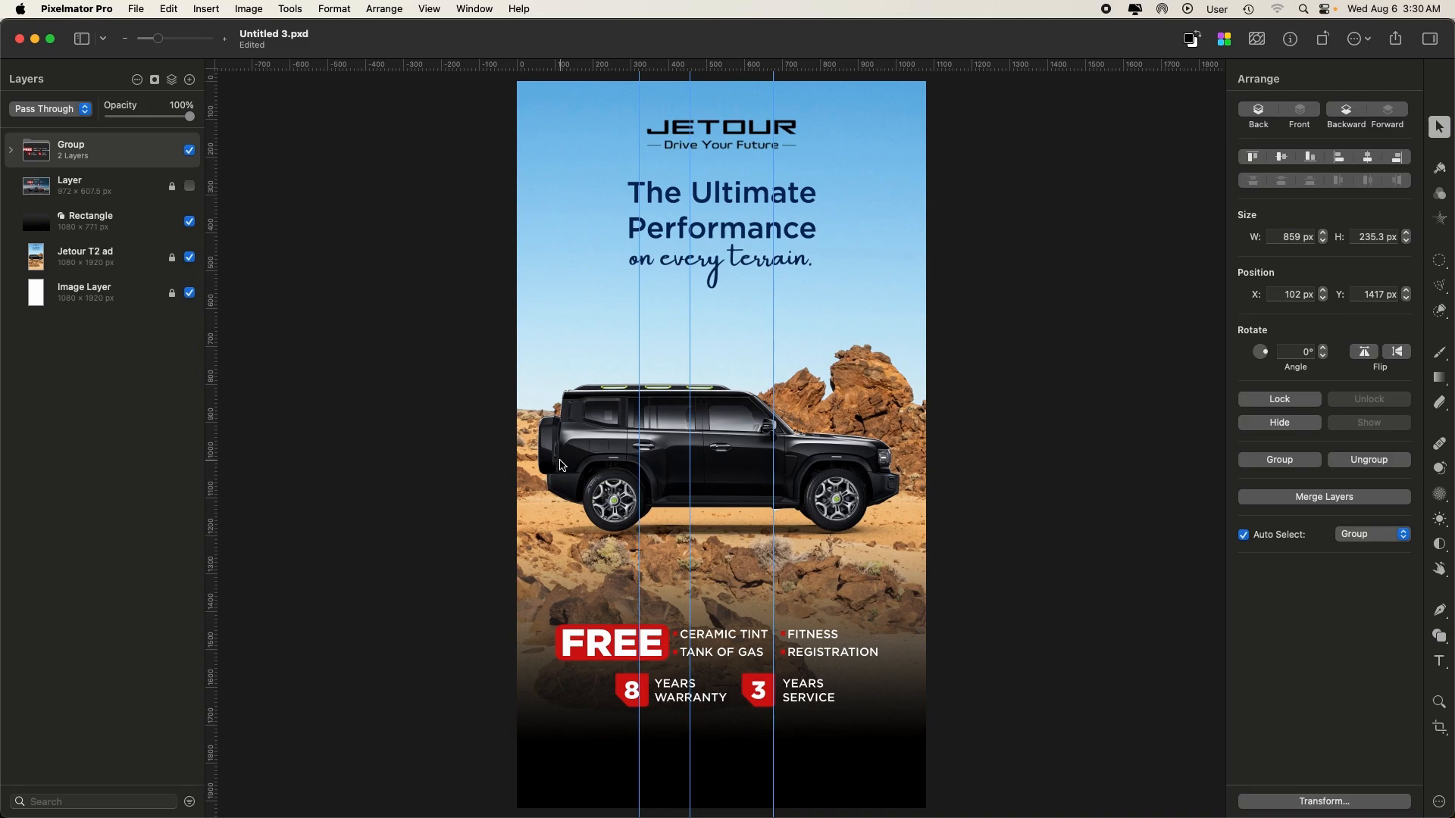
key(super+minus)
key(super+minus)
key(super+plus)
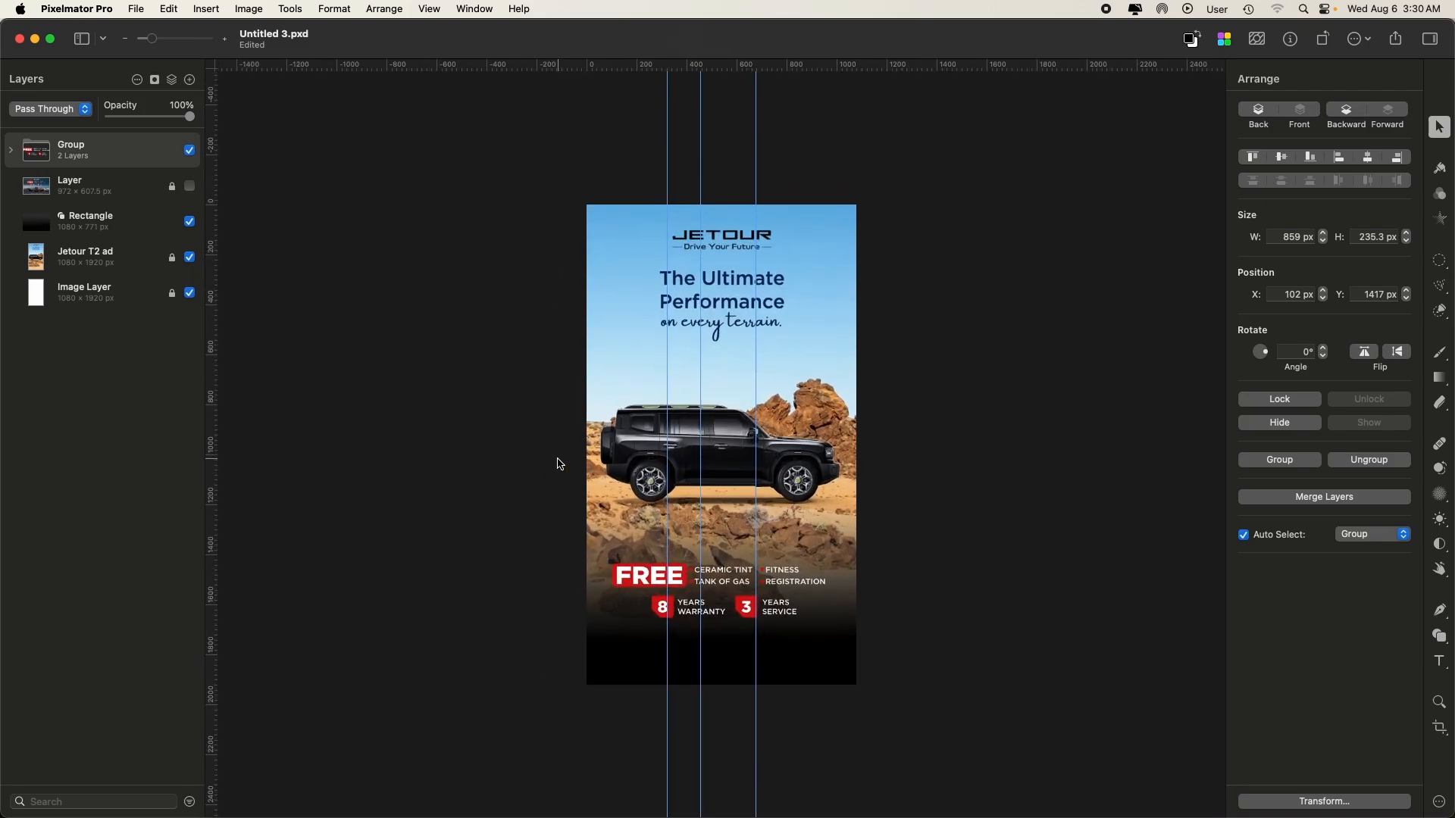
key(super+plus)
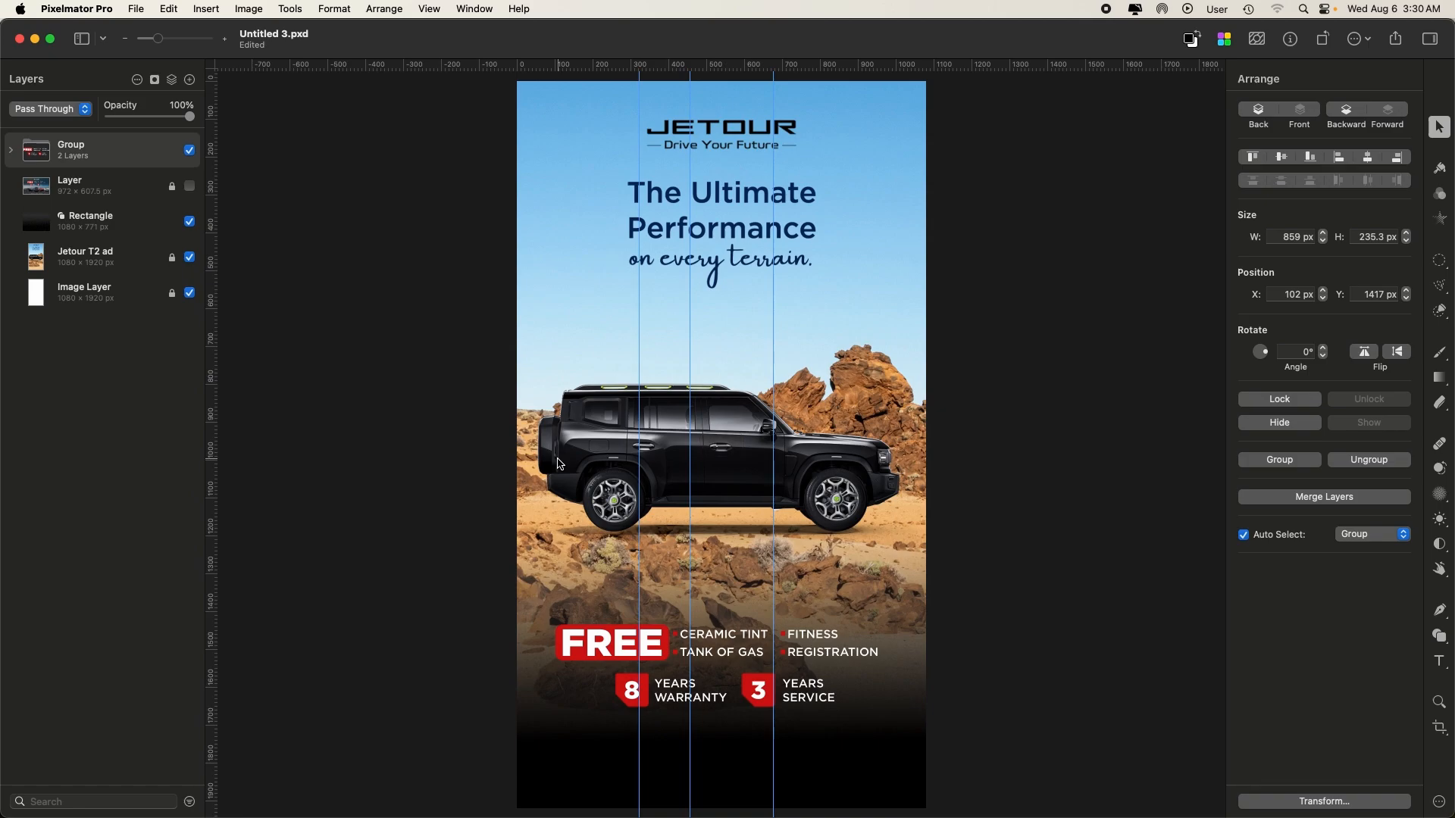
- Delete the locked banner reference layer and the Jetour T2 ad layer, and hide and unlock the white Image Layer
click(133, 193)
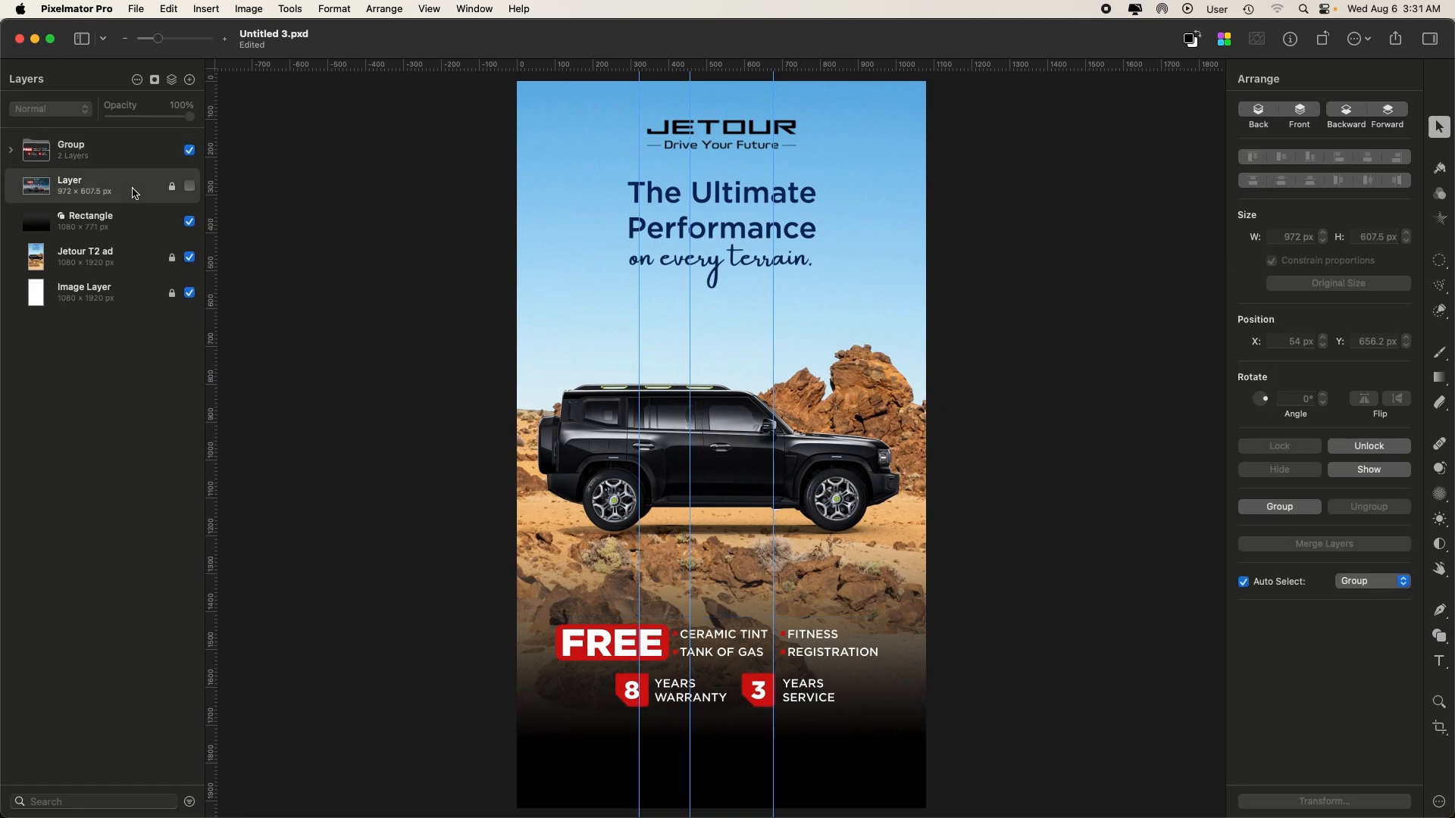
click(173, 187)
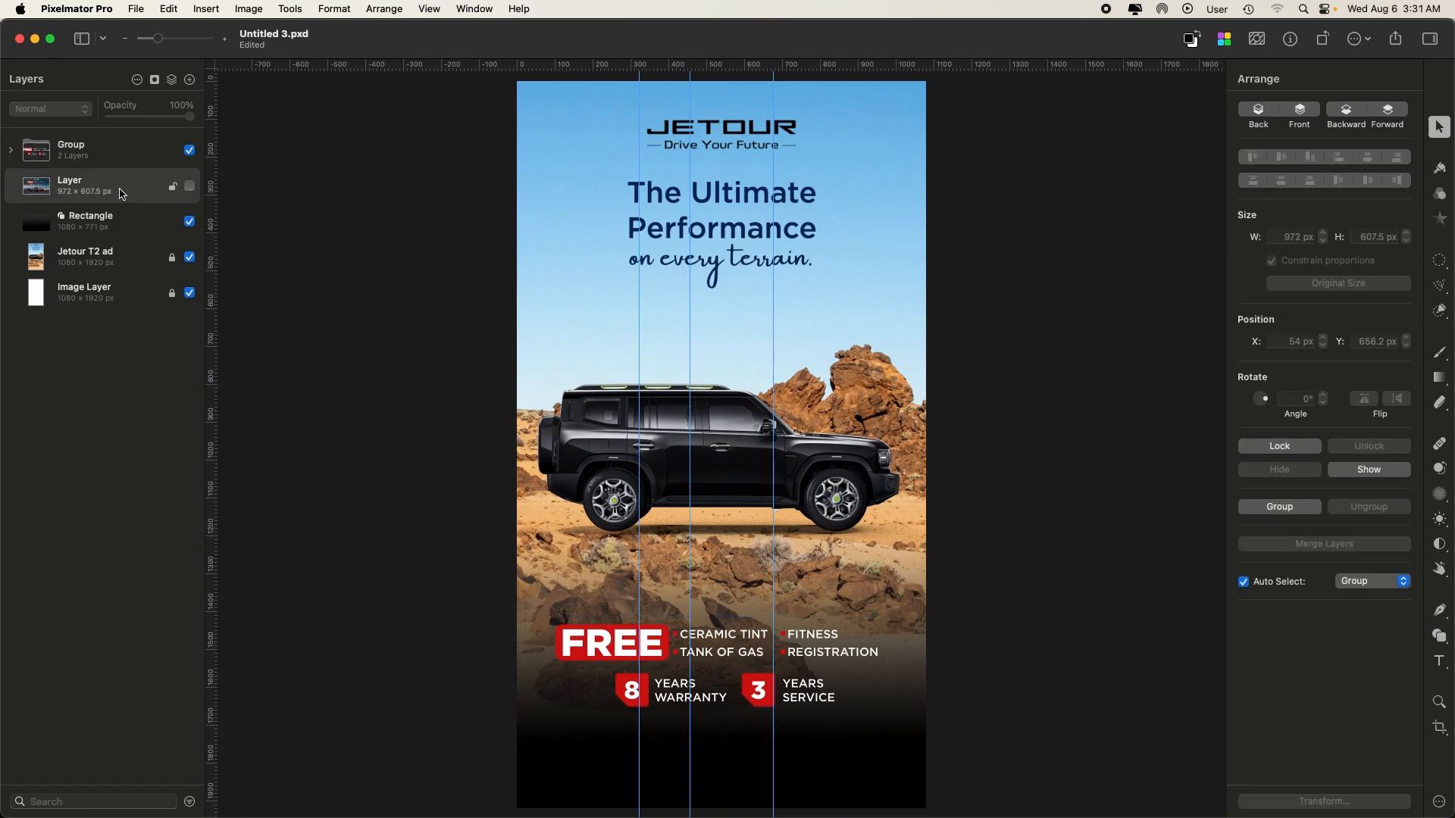
key(Delete)
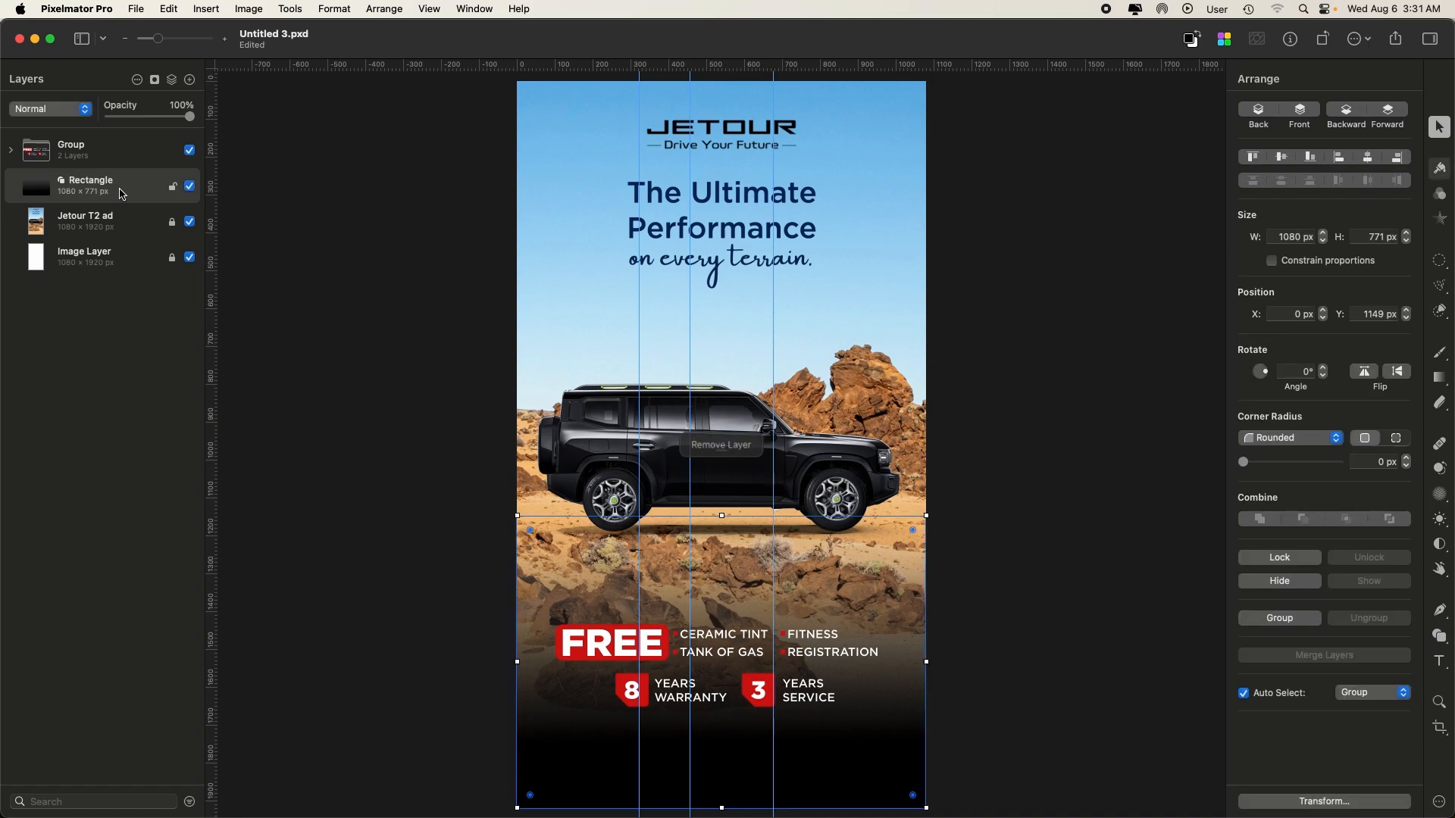
click(132, 227)
key(Delete)
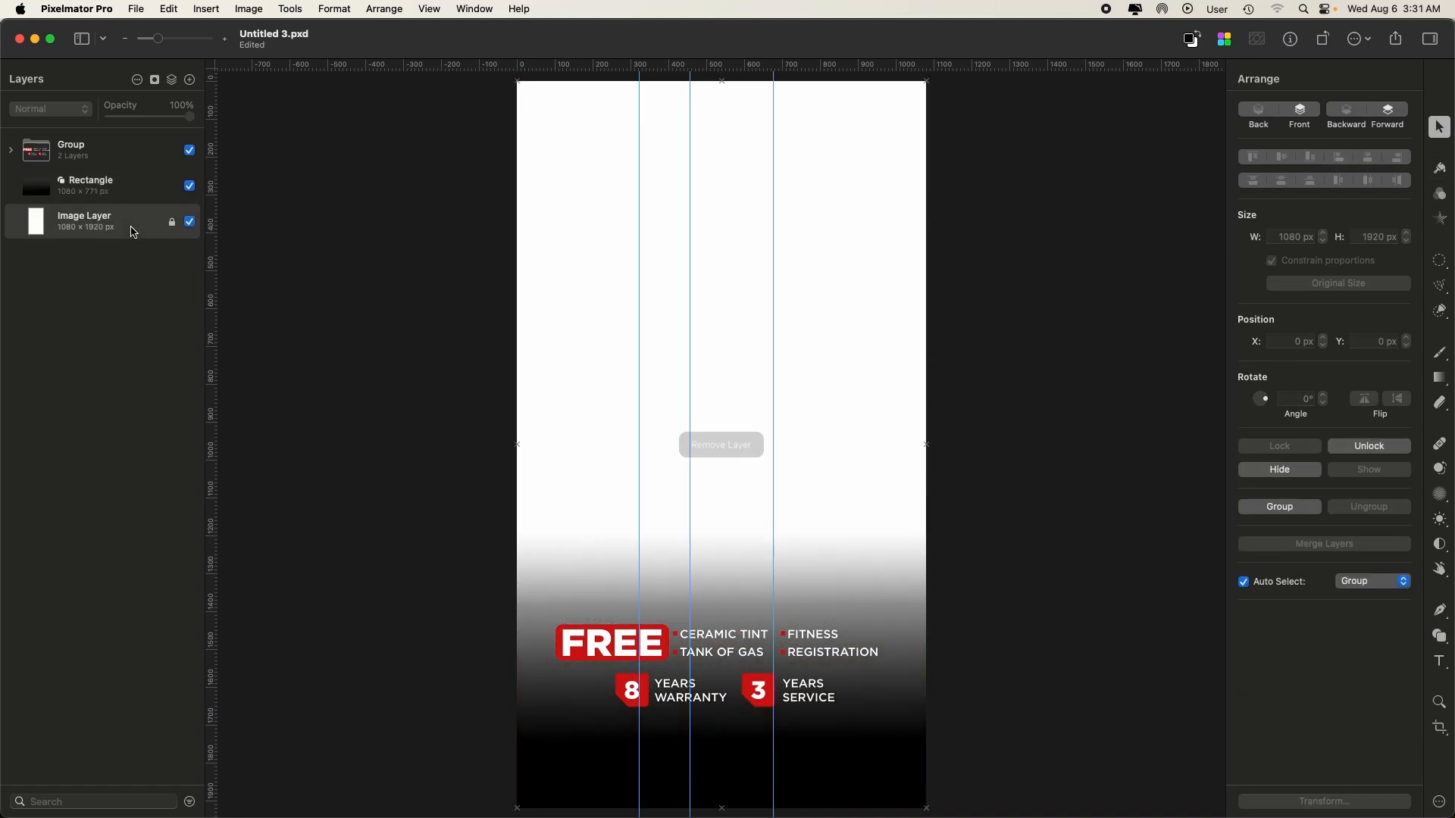
click(189, 221)
click(172, 222)
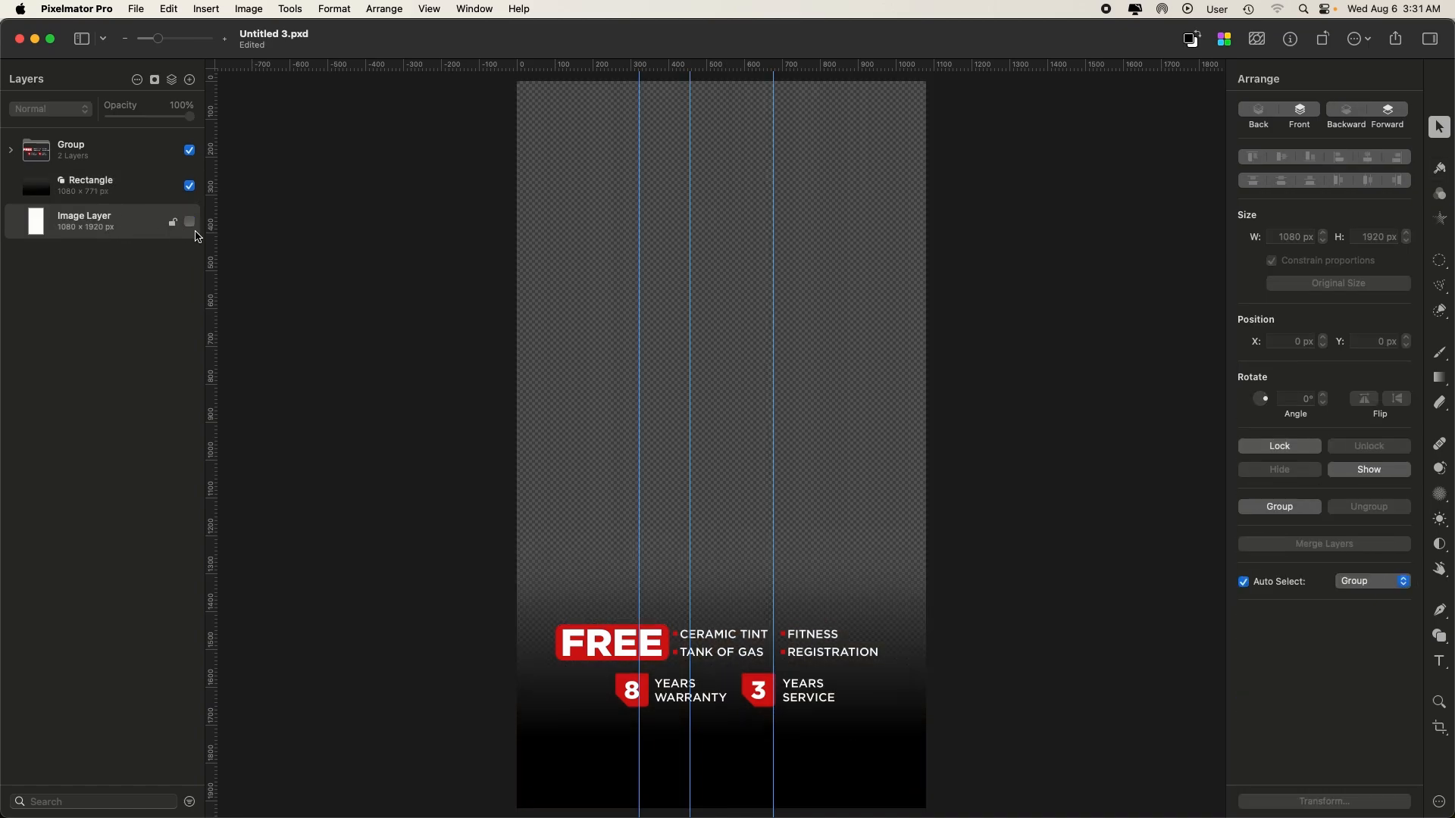
- Group the gradient rectangle with the offer group and name the new group Jetour ad footer
click(126, 177)
shift+click(124, 155)
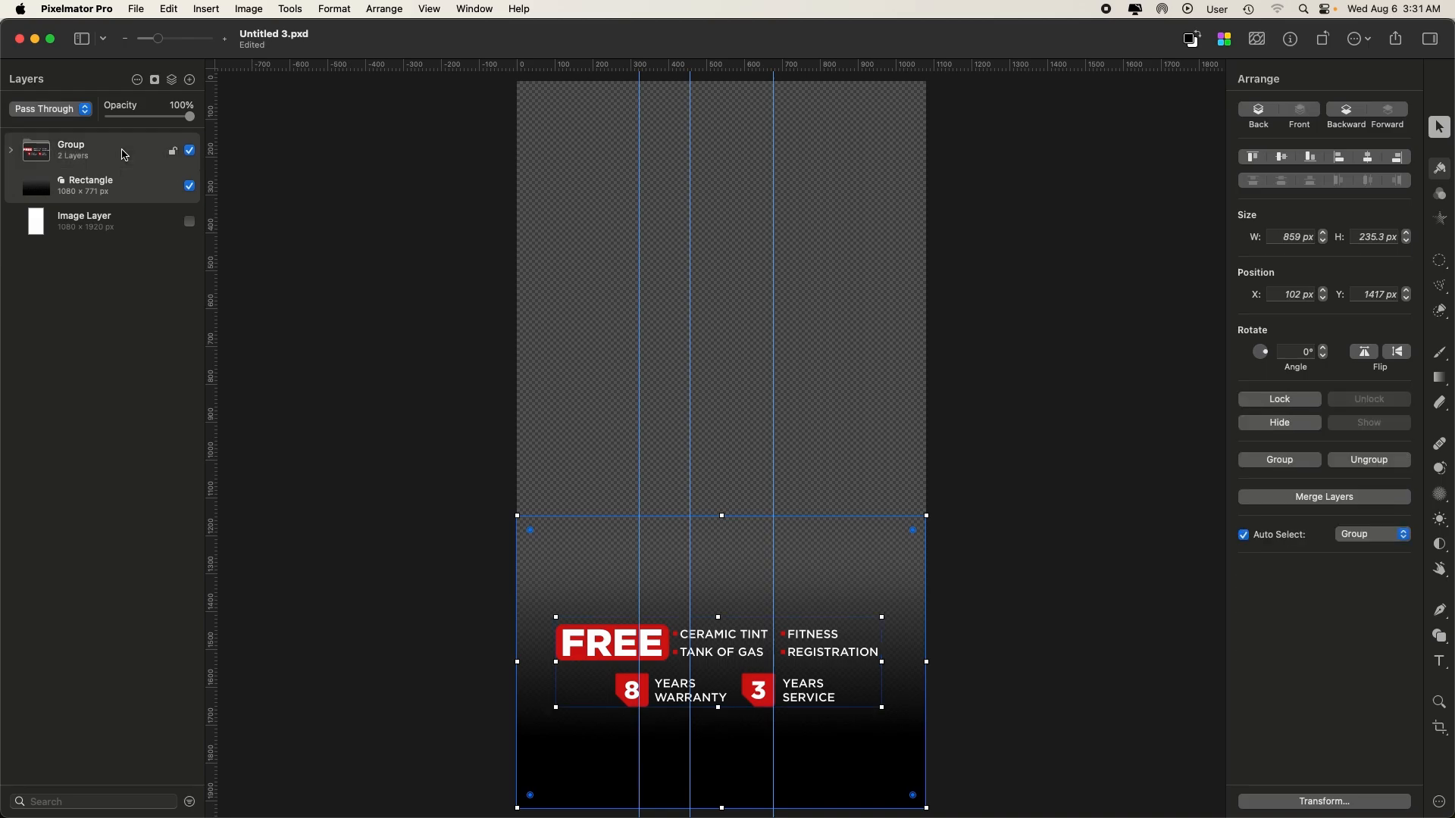
key(super+g)
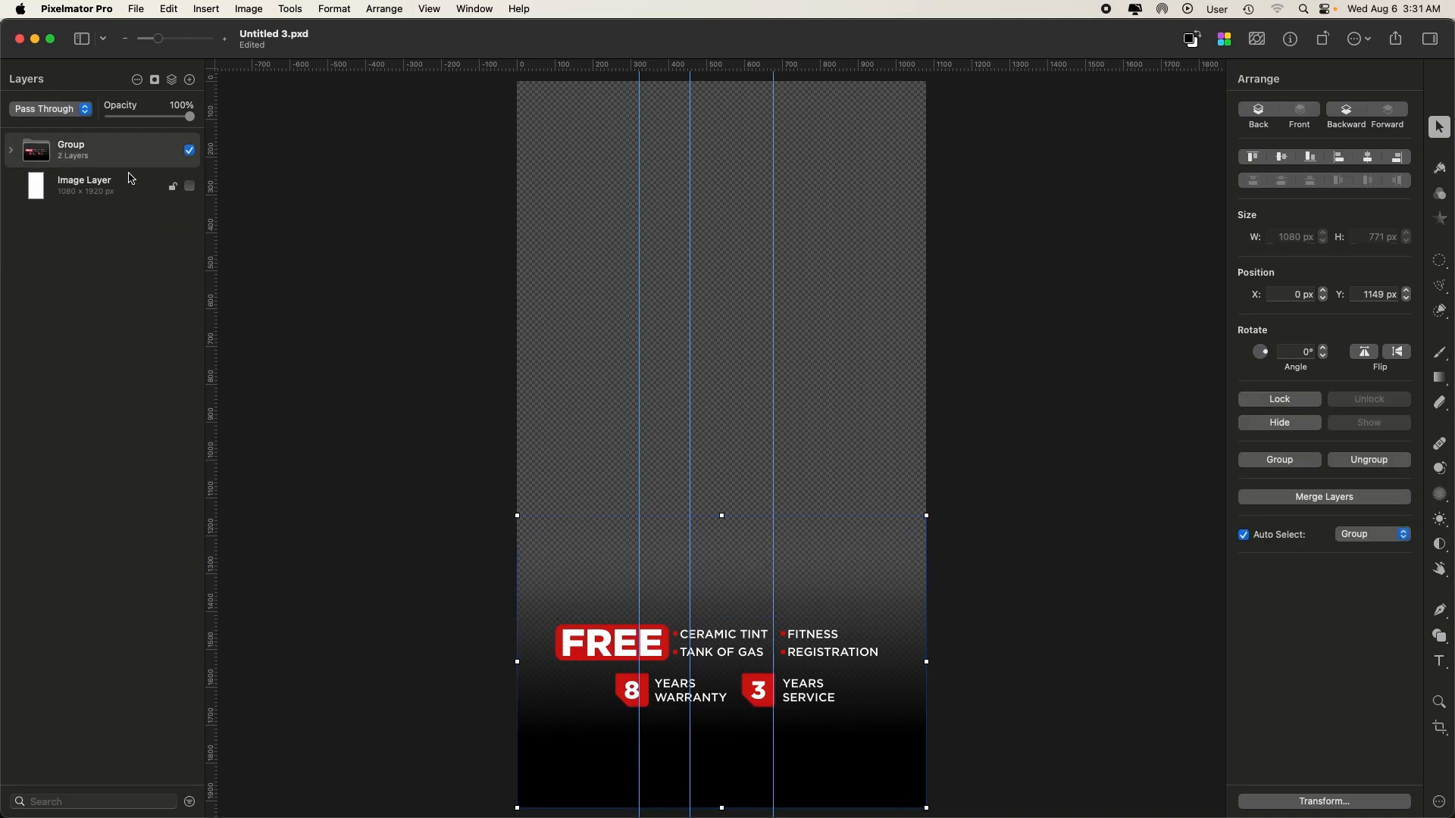
double_click(61, 147)
text(fi)
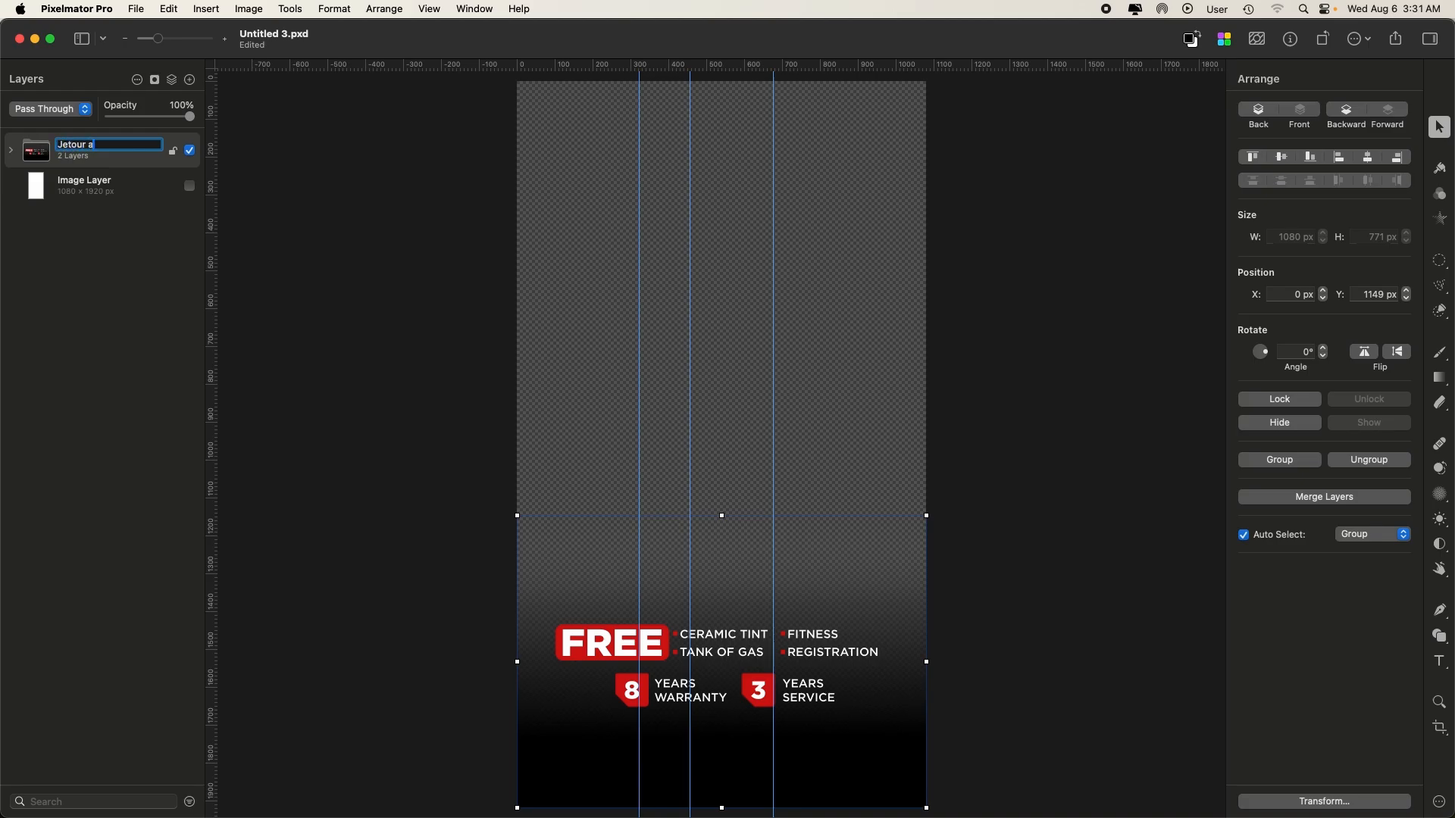
key(Return)
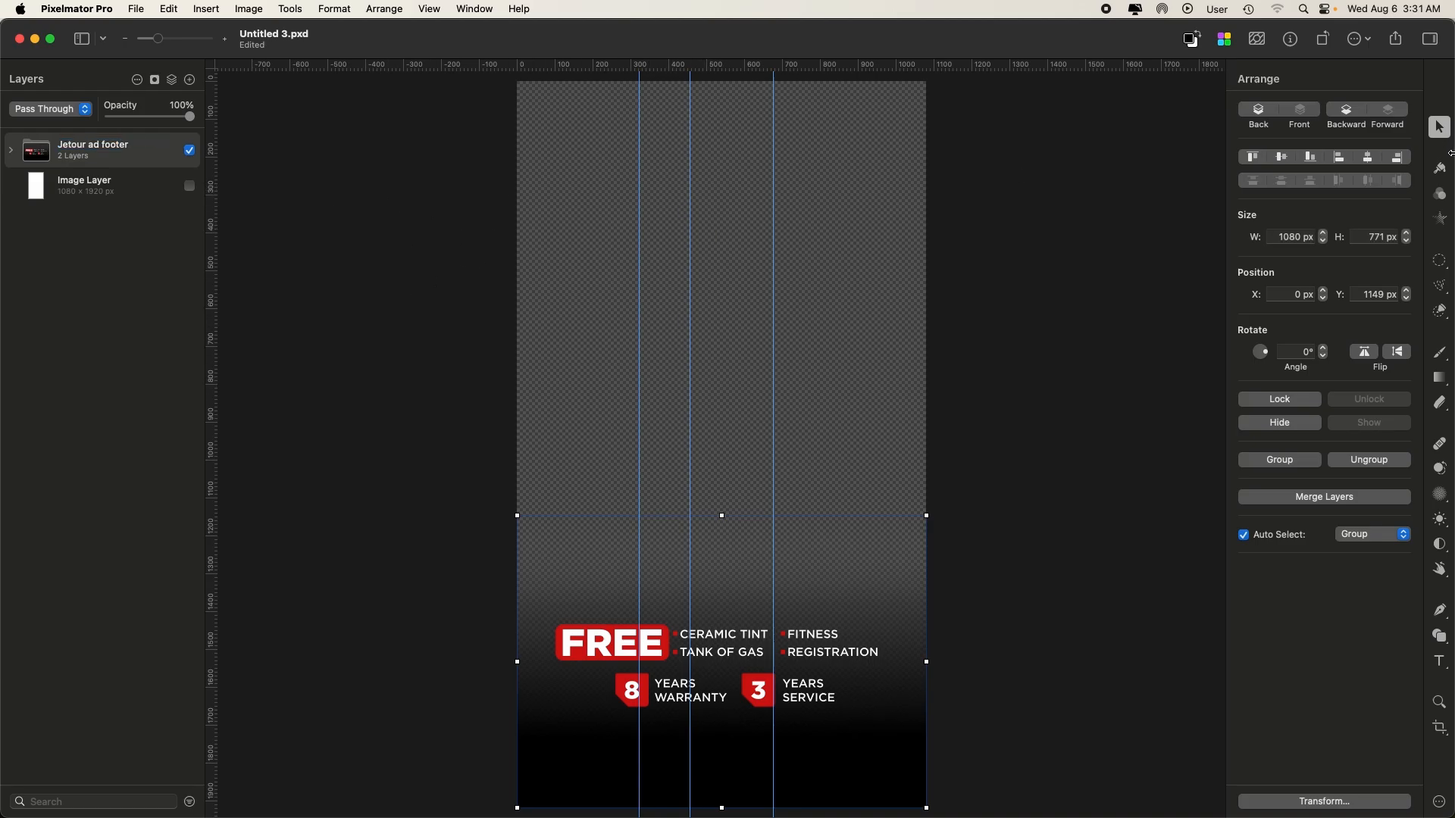
- Save the document as a Pixelmator Pro Document in the Everything apple motion folder, reusing the group's name, Jetour ad footer
double_click(93, 146)
key(super+c)
key(Return)
key(super+s)
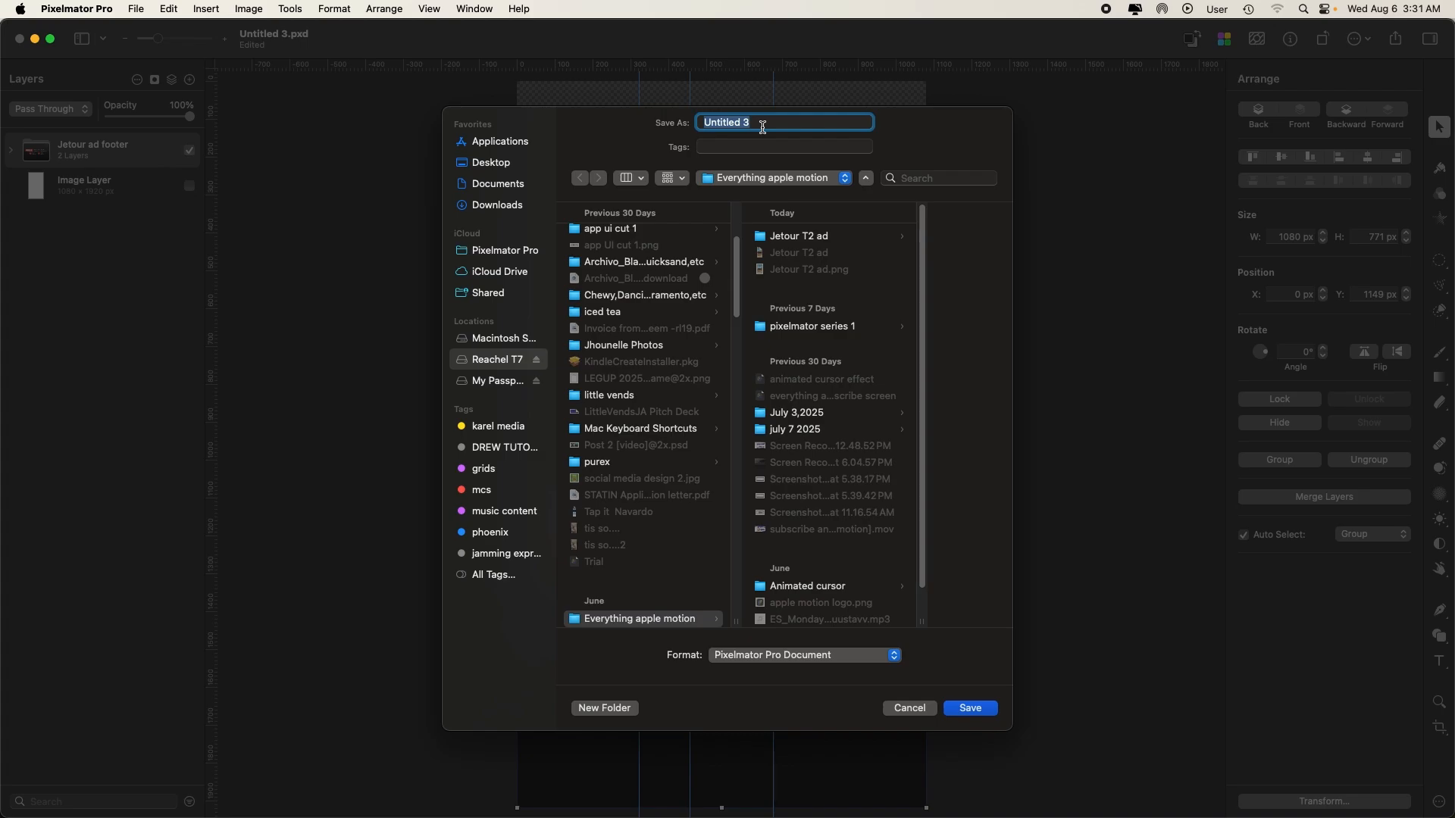
key(super+v)
click(971, 709)
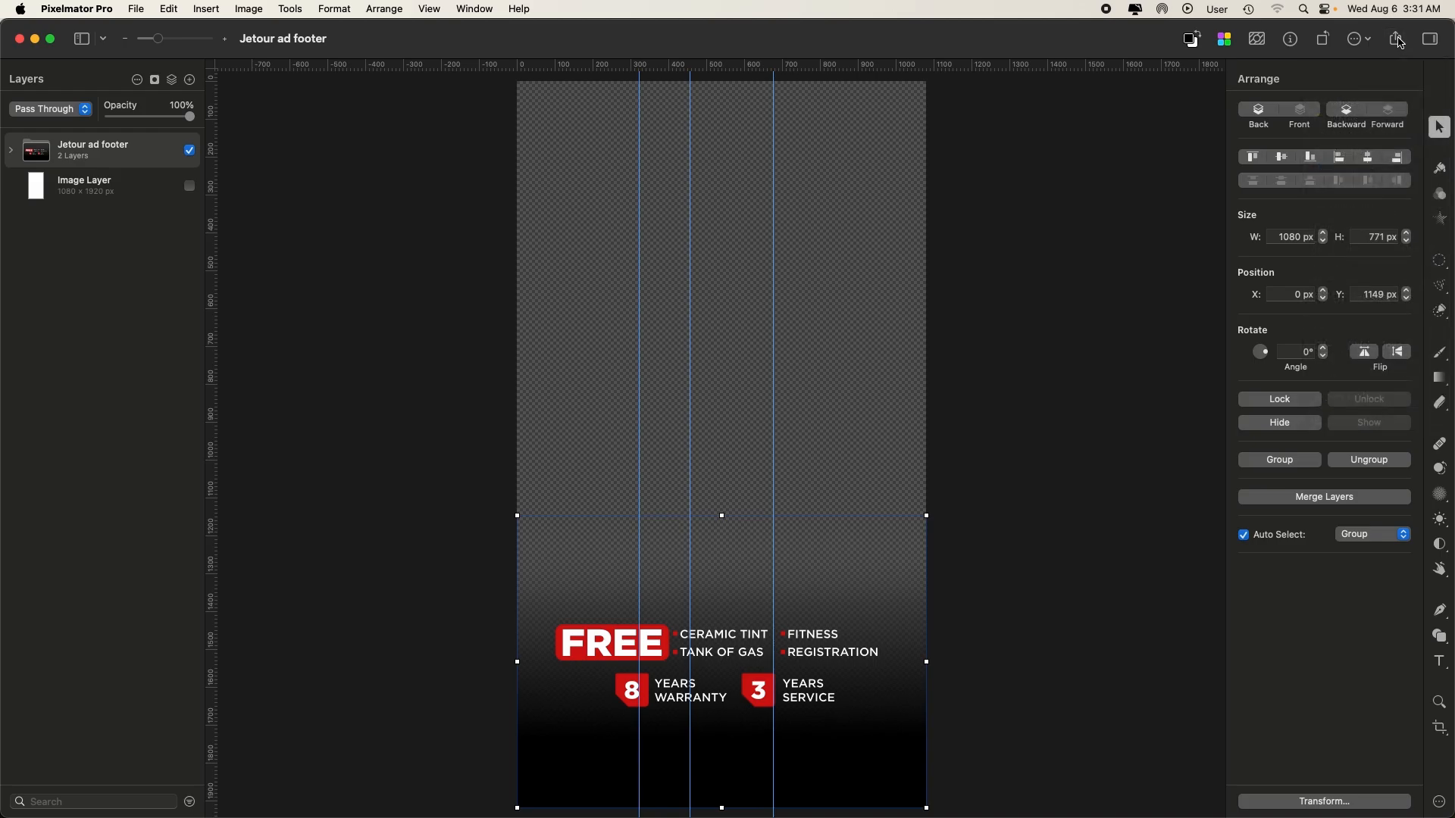
- Quick-export the footer artwork as a PNG with the Web Graphics preset
click(1398, 39)
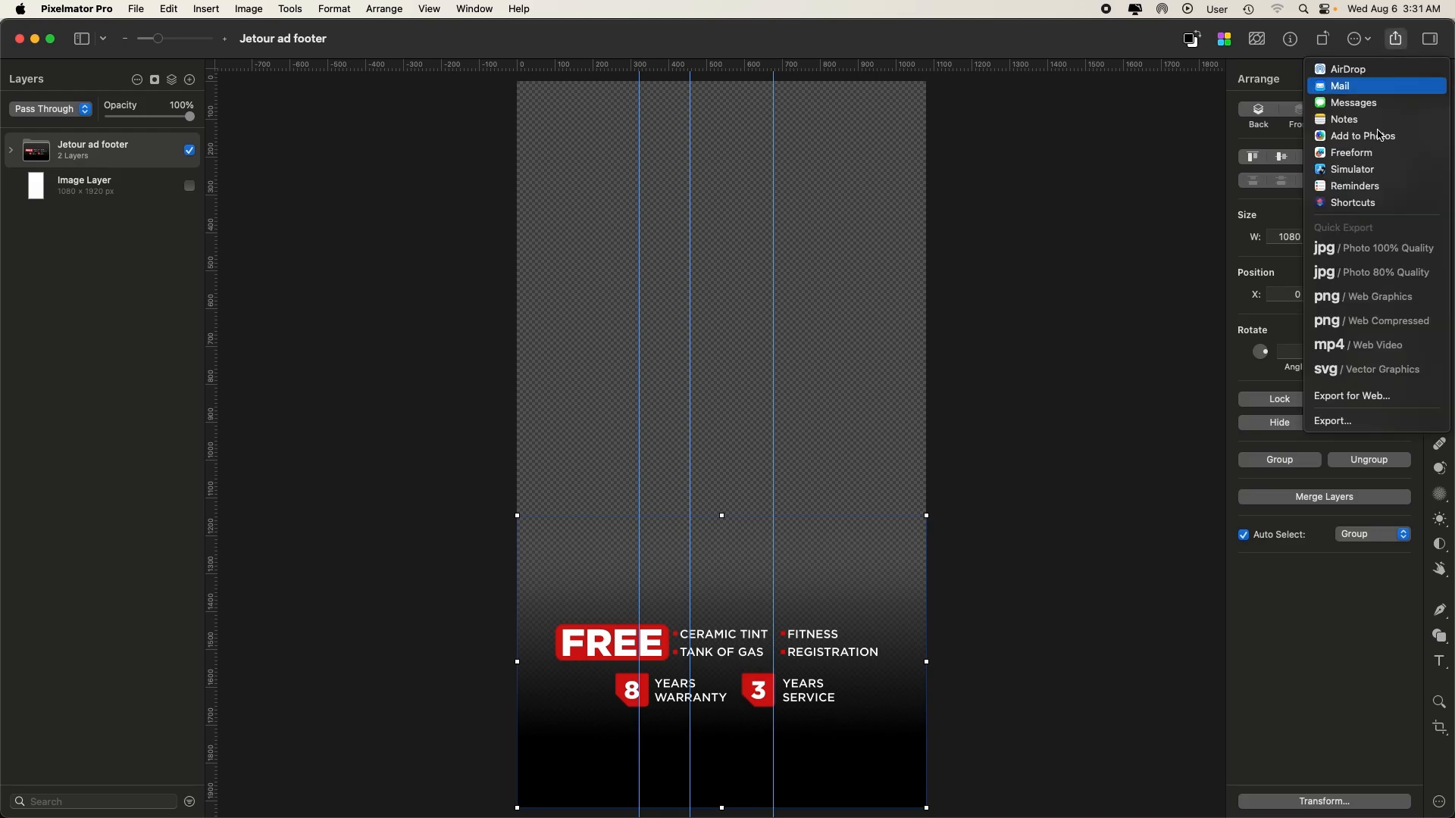
click(1377, 301)
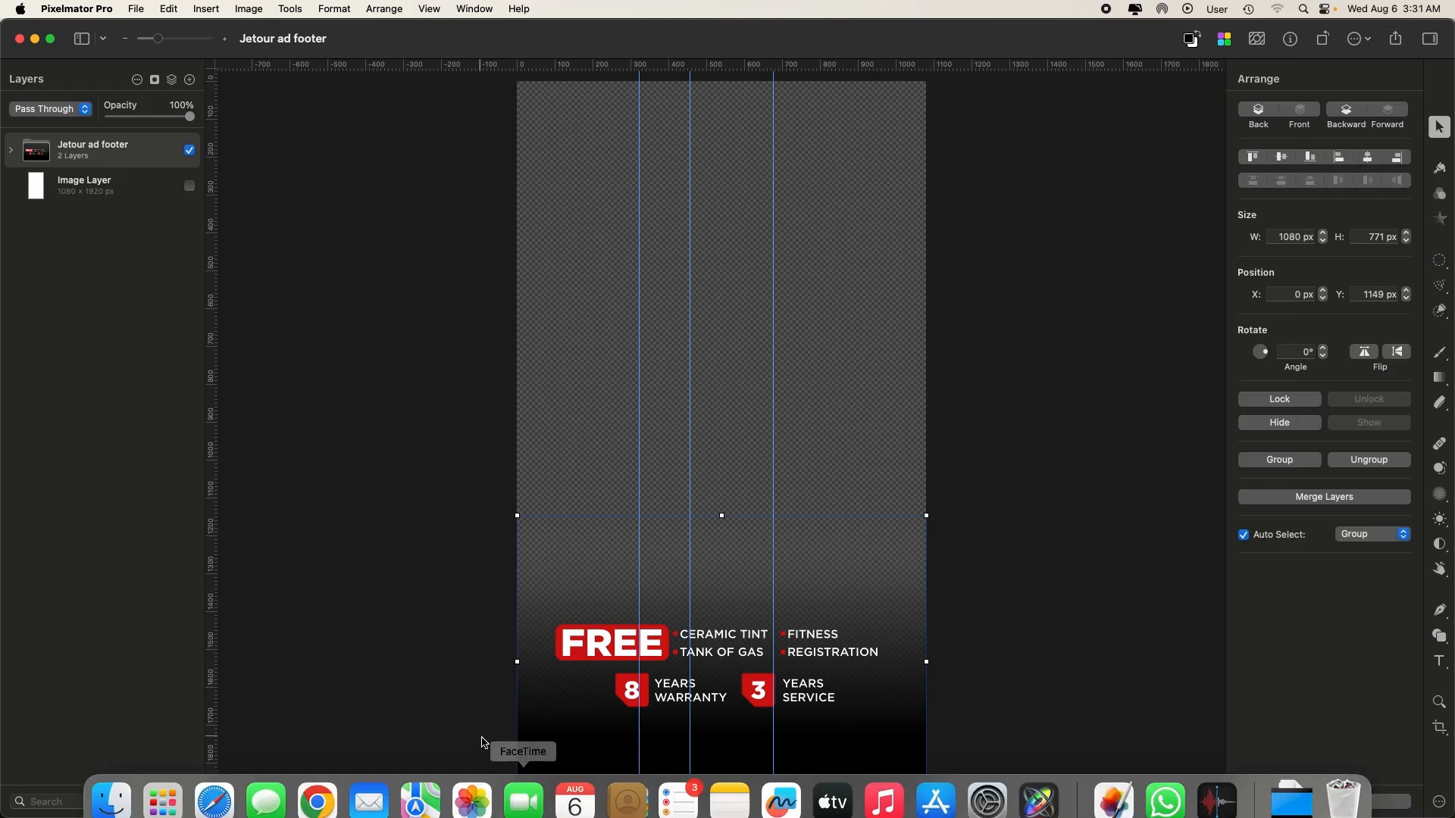
- Hide Pixelmator Pro, launch Motion, and open the Jetour T2 ad.motn project from the Jetour T2 ad folder
click(49, 8)
click(77, 162)
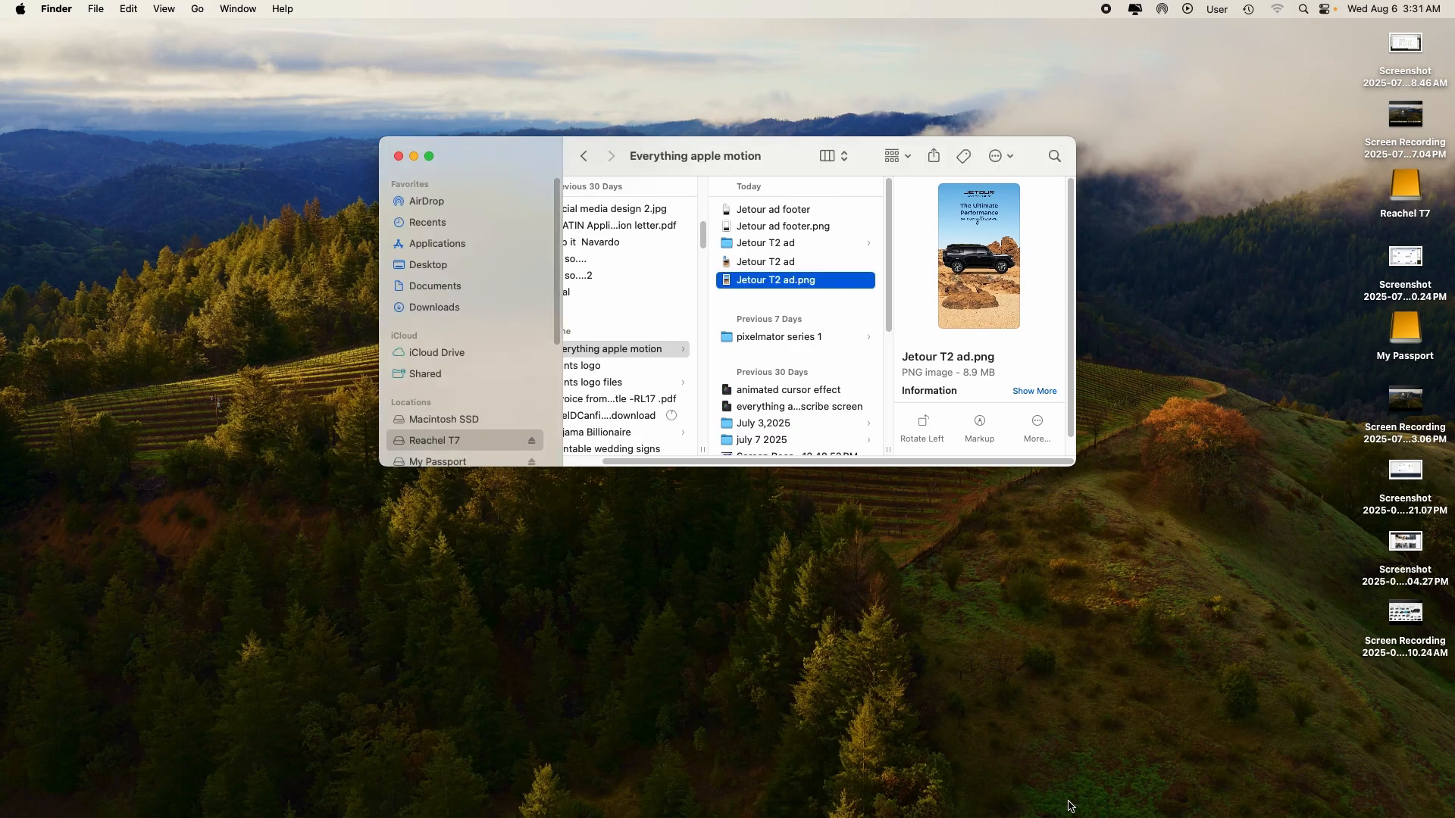
mouse_move(1089, 811)
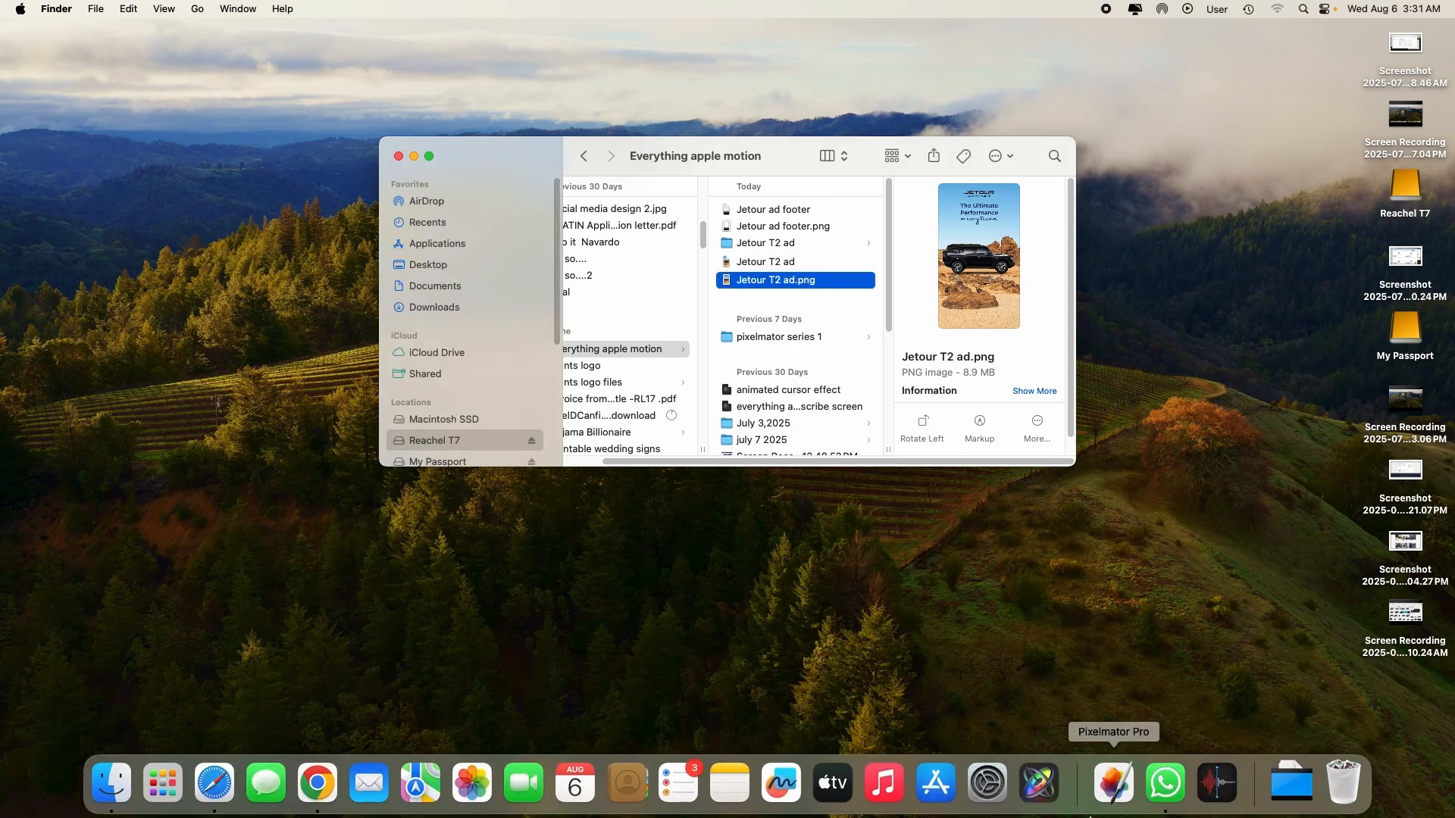
click(1027, 794)
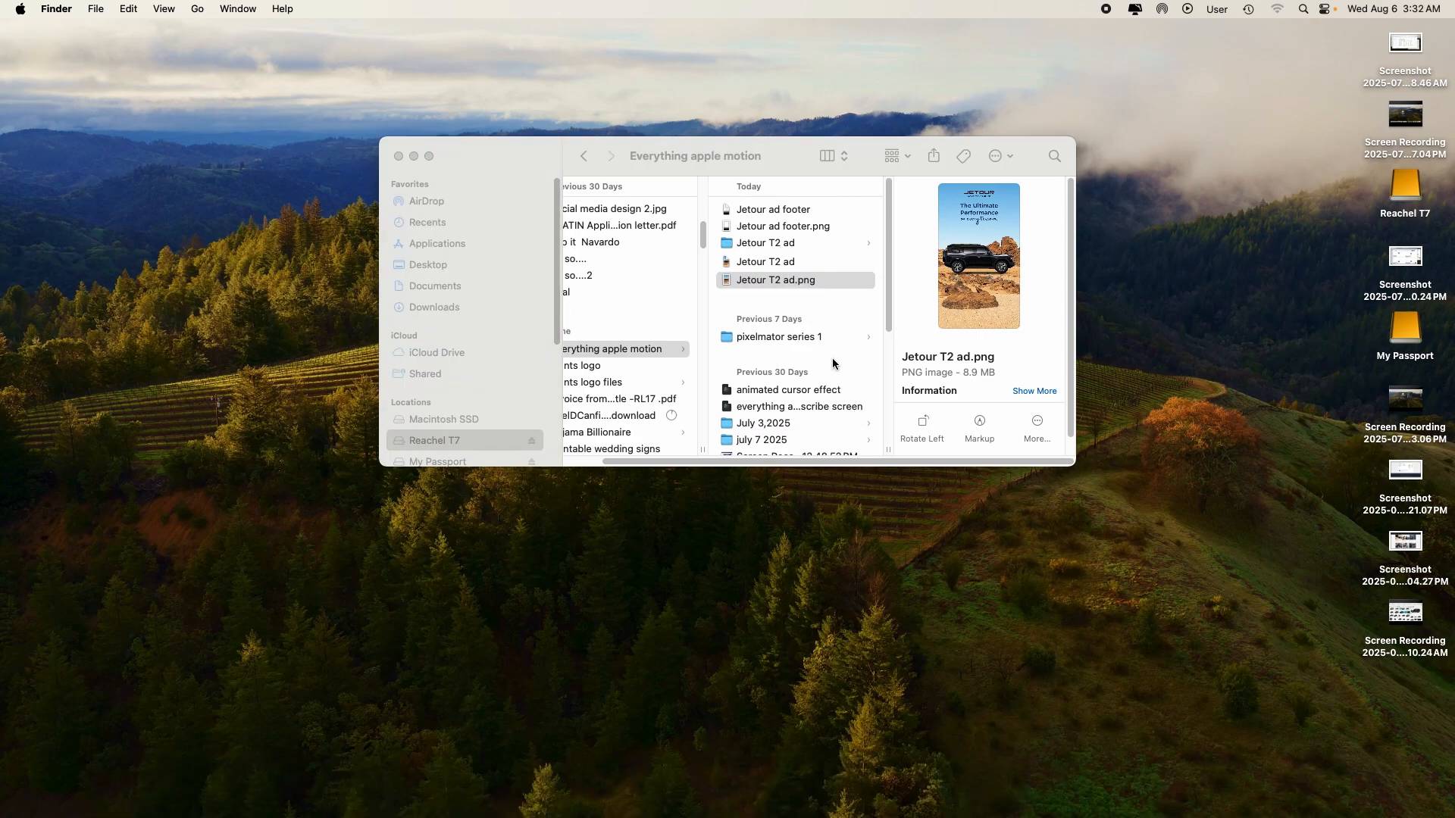
click(775, 242)
click(920, 212)
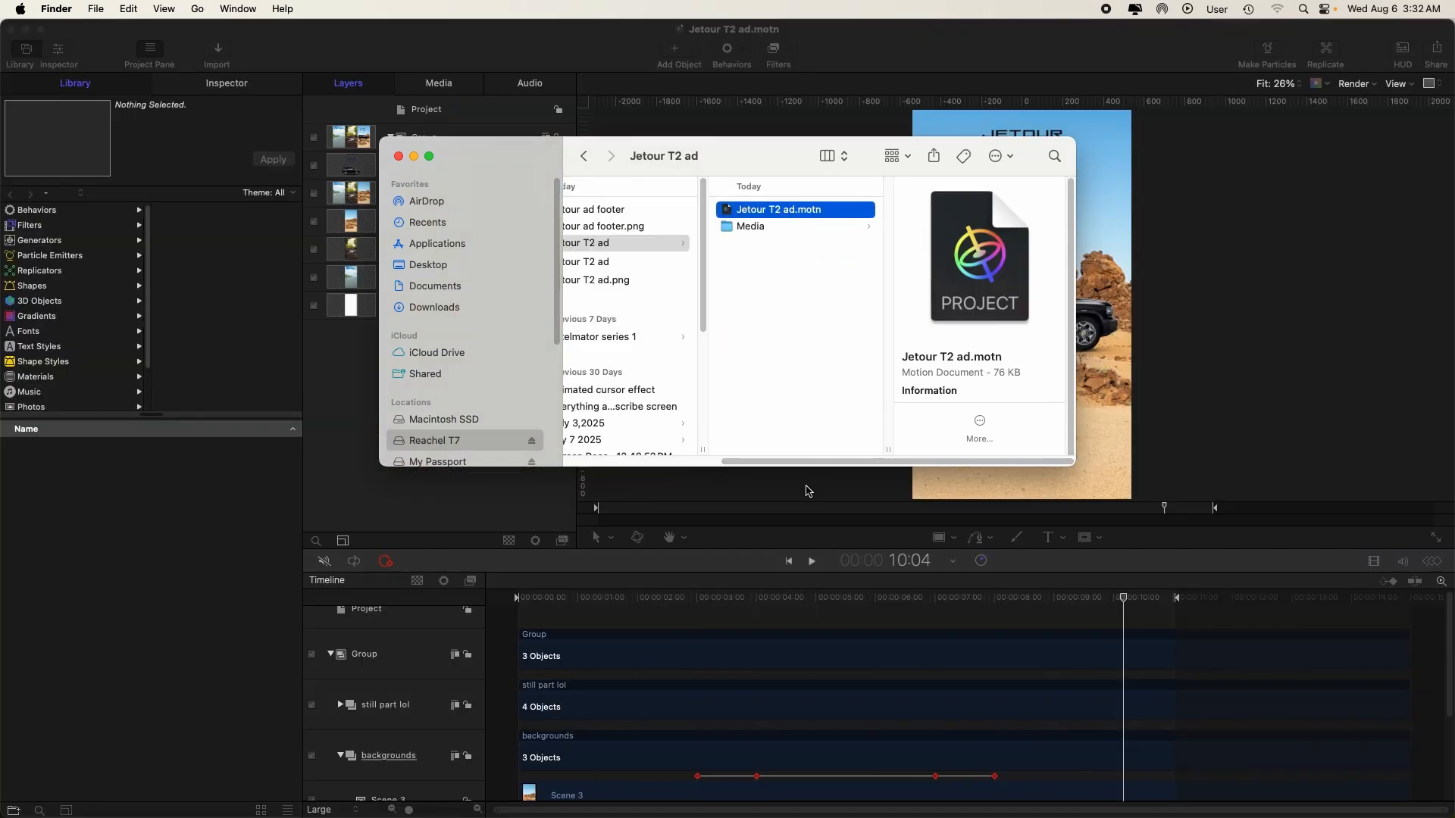
- Import Jetour ad footer.png from the Everything apple motion folder into the project
click(472, 389)
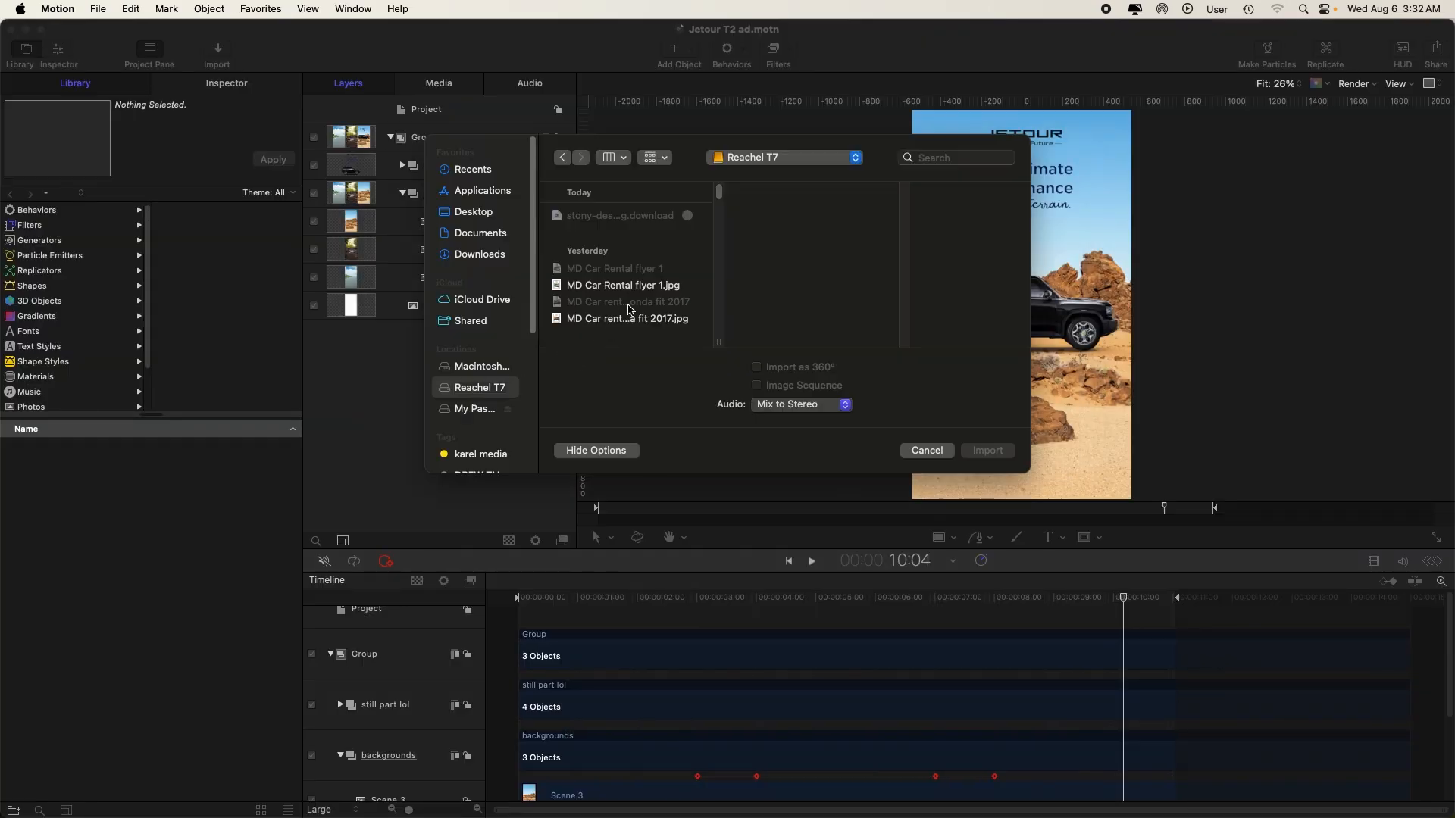
scroll(640, 289, down, 5)
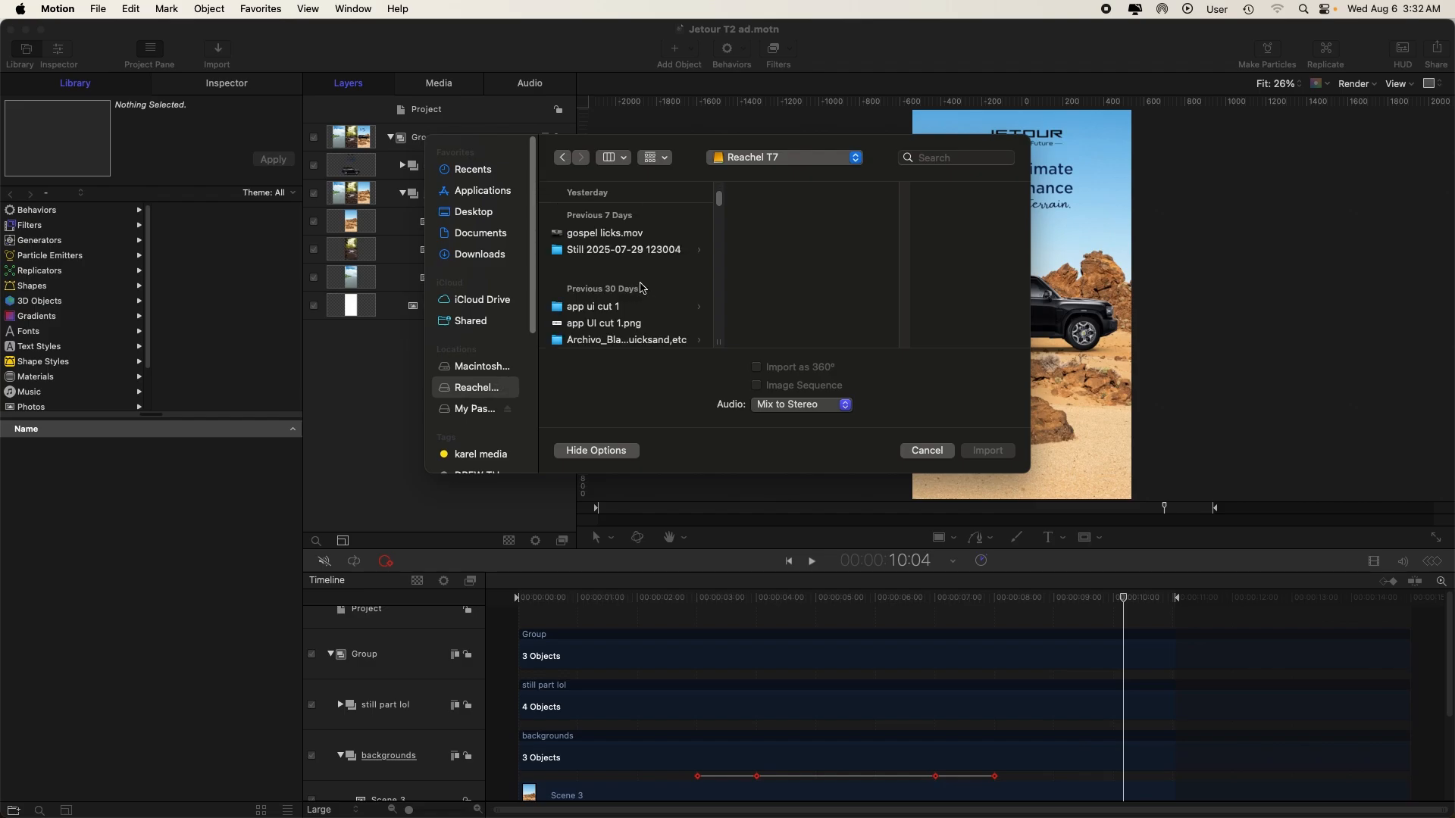
click(640, 290)
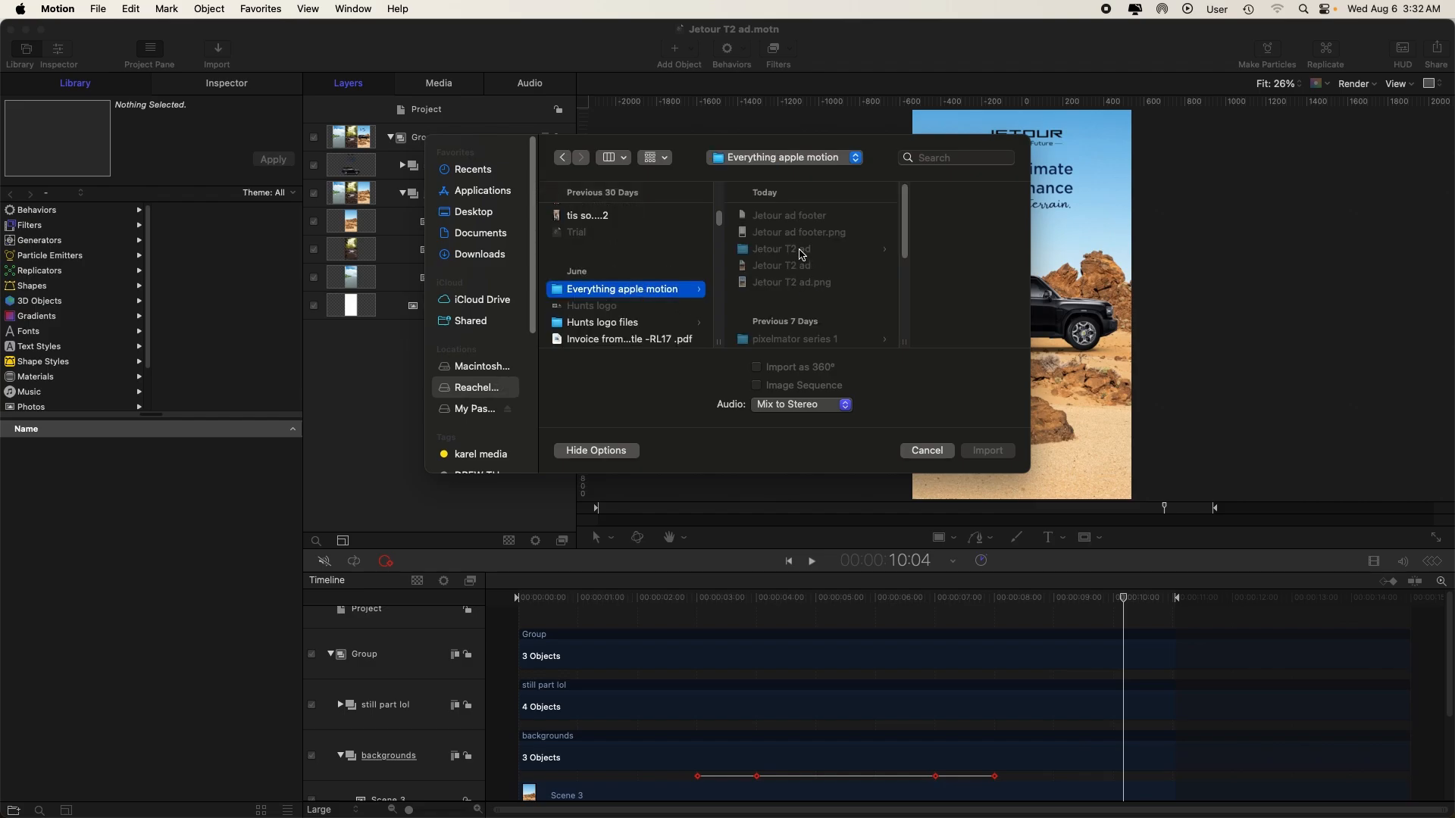
click(809, 233)
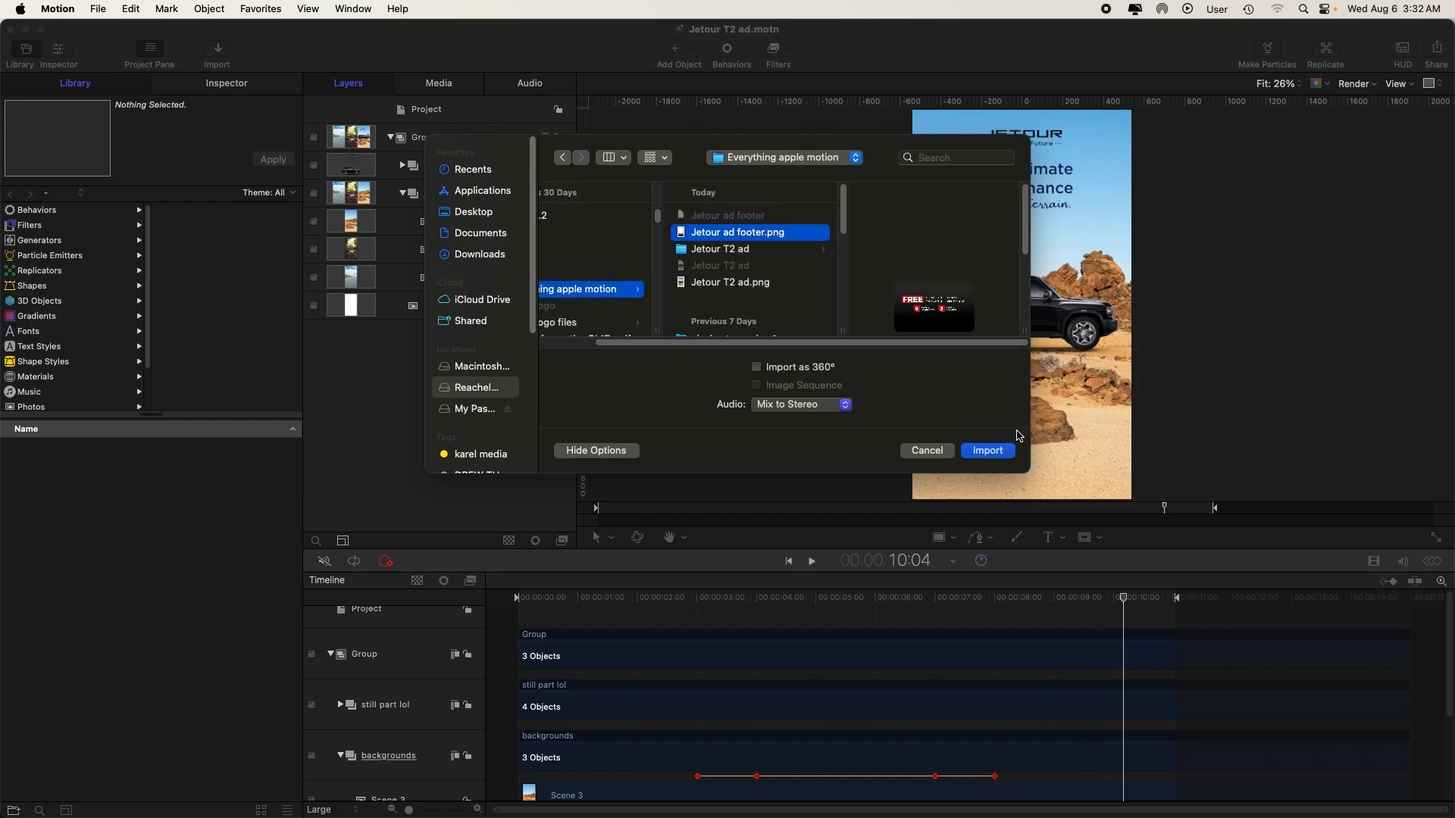
click(985, 451)
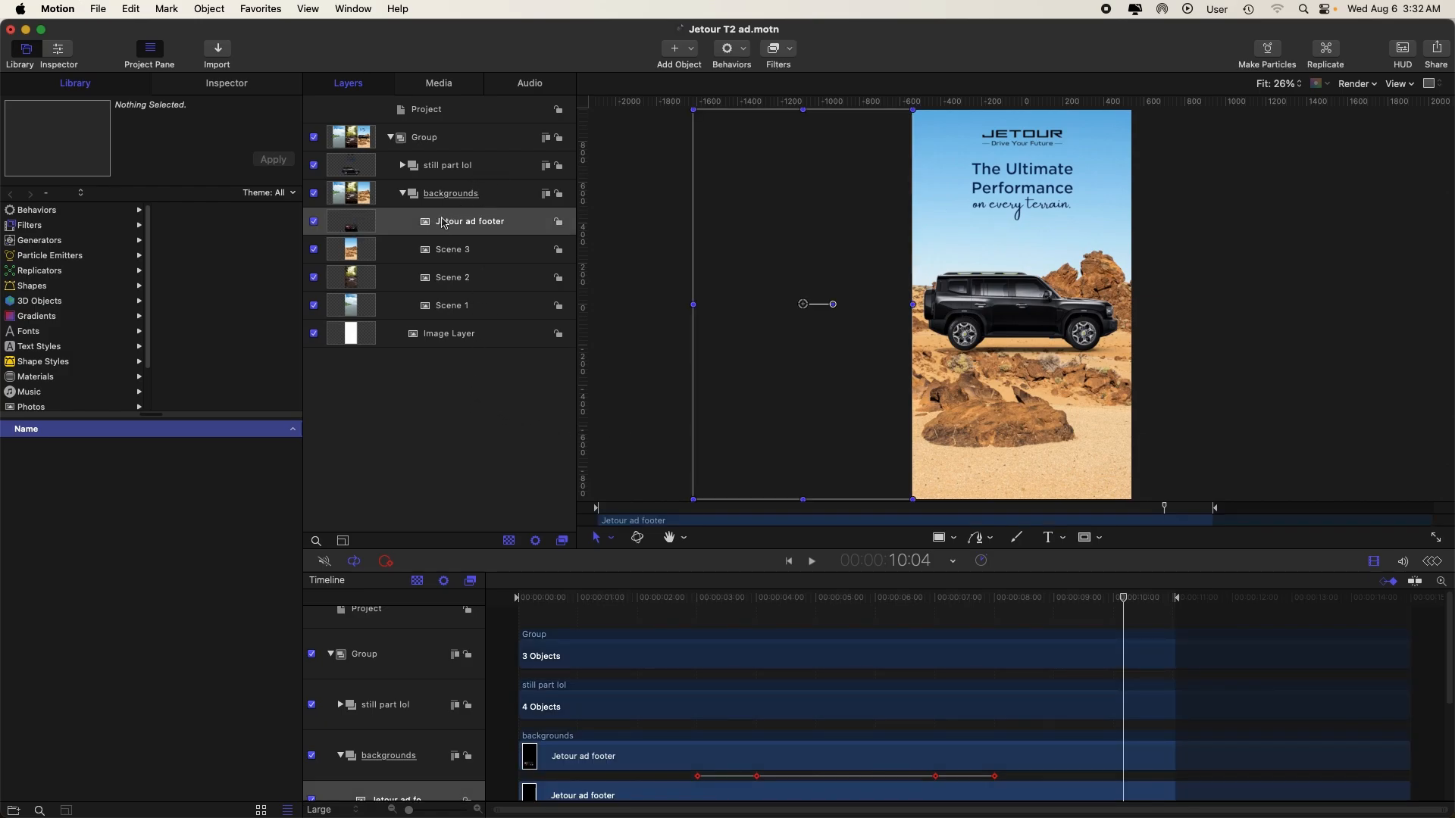
- Move the Jetour ad footer layer from the backgrounds group into the still part lol group, above the logo
click(402, 165)
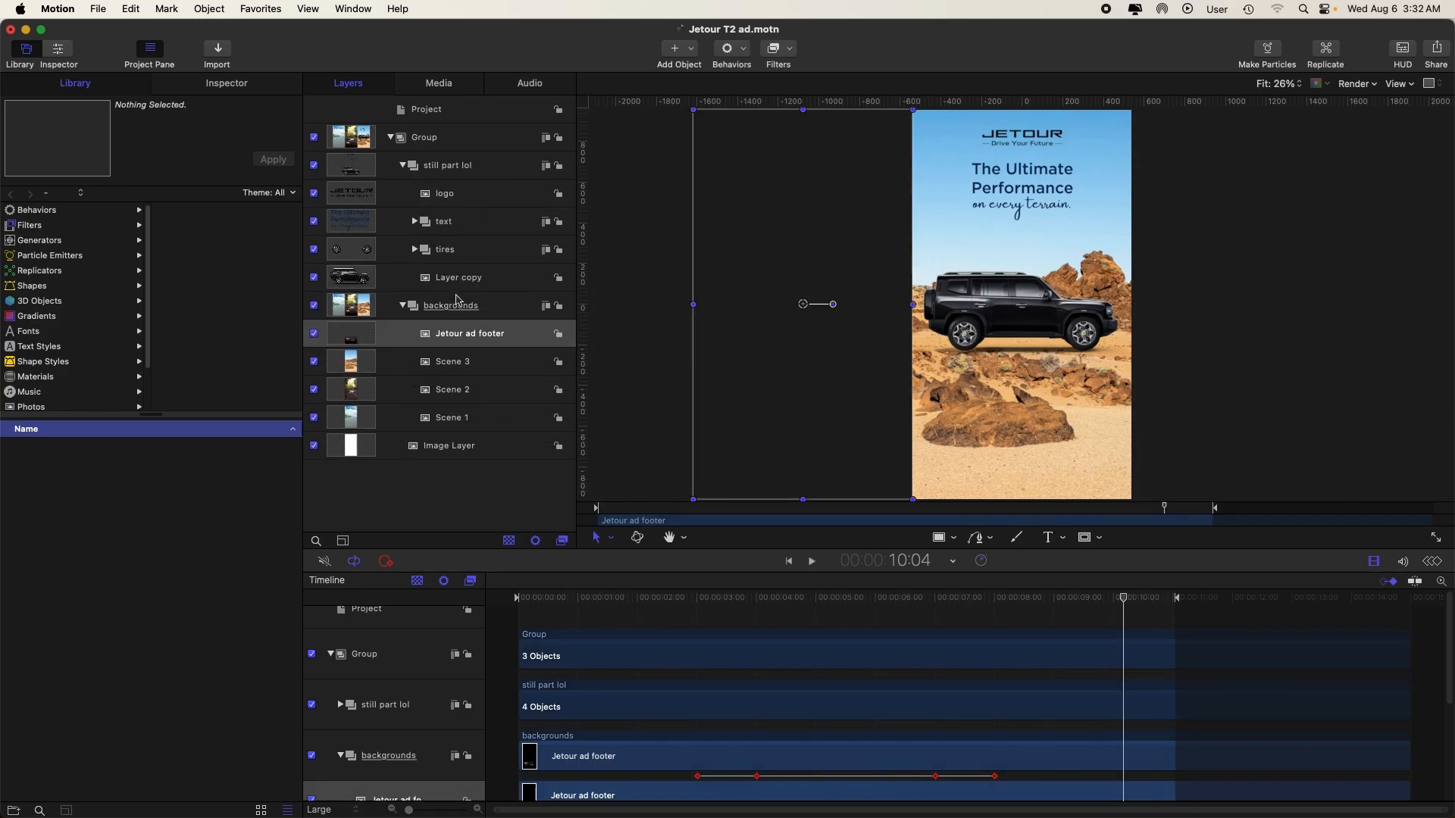
drag(441, 336, 416, 291)
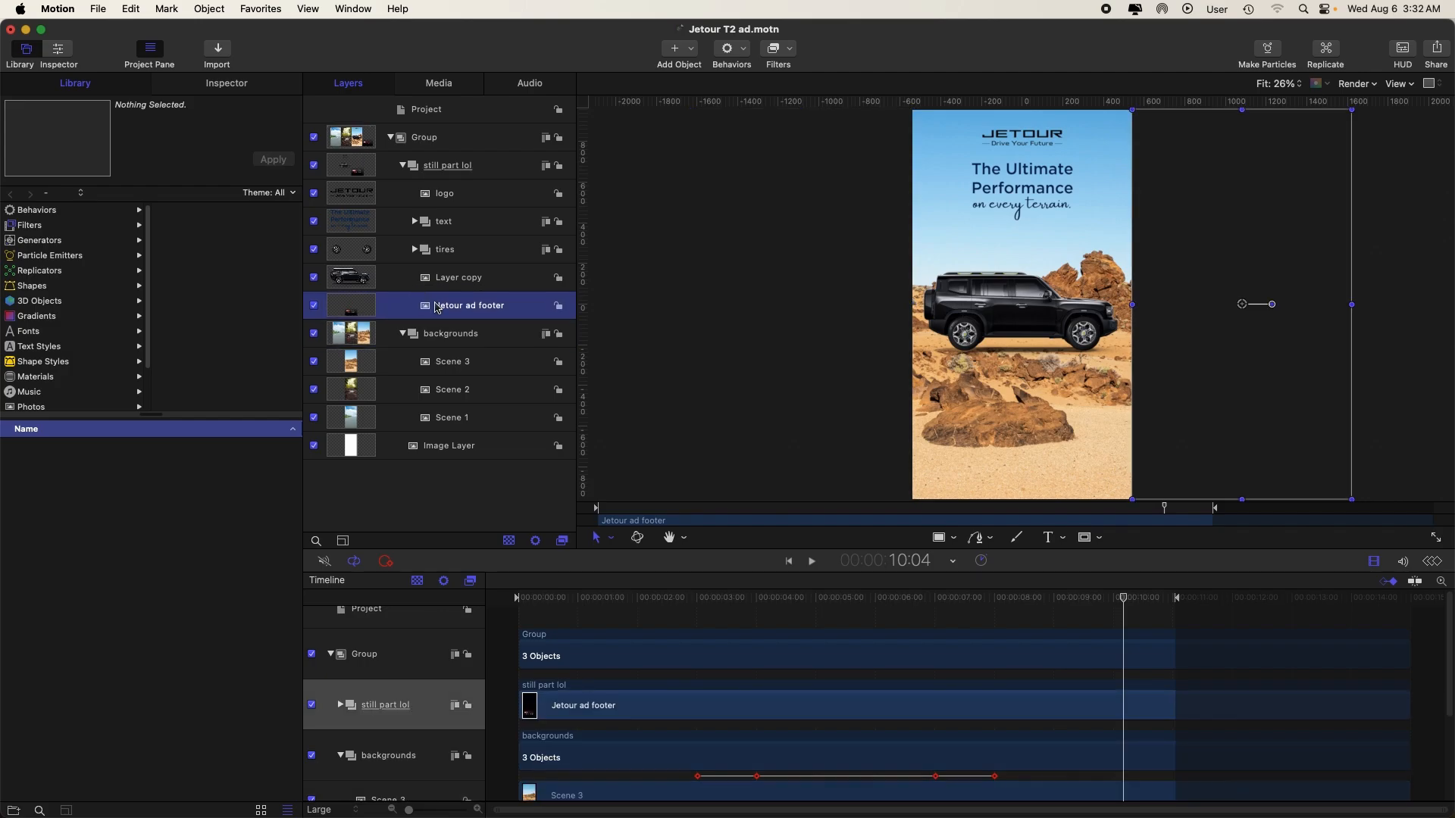
key(super+bracketright)
key(super+bracketright)
key(super+bracketright)
key(super+bracketright)
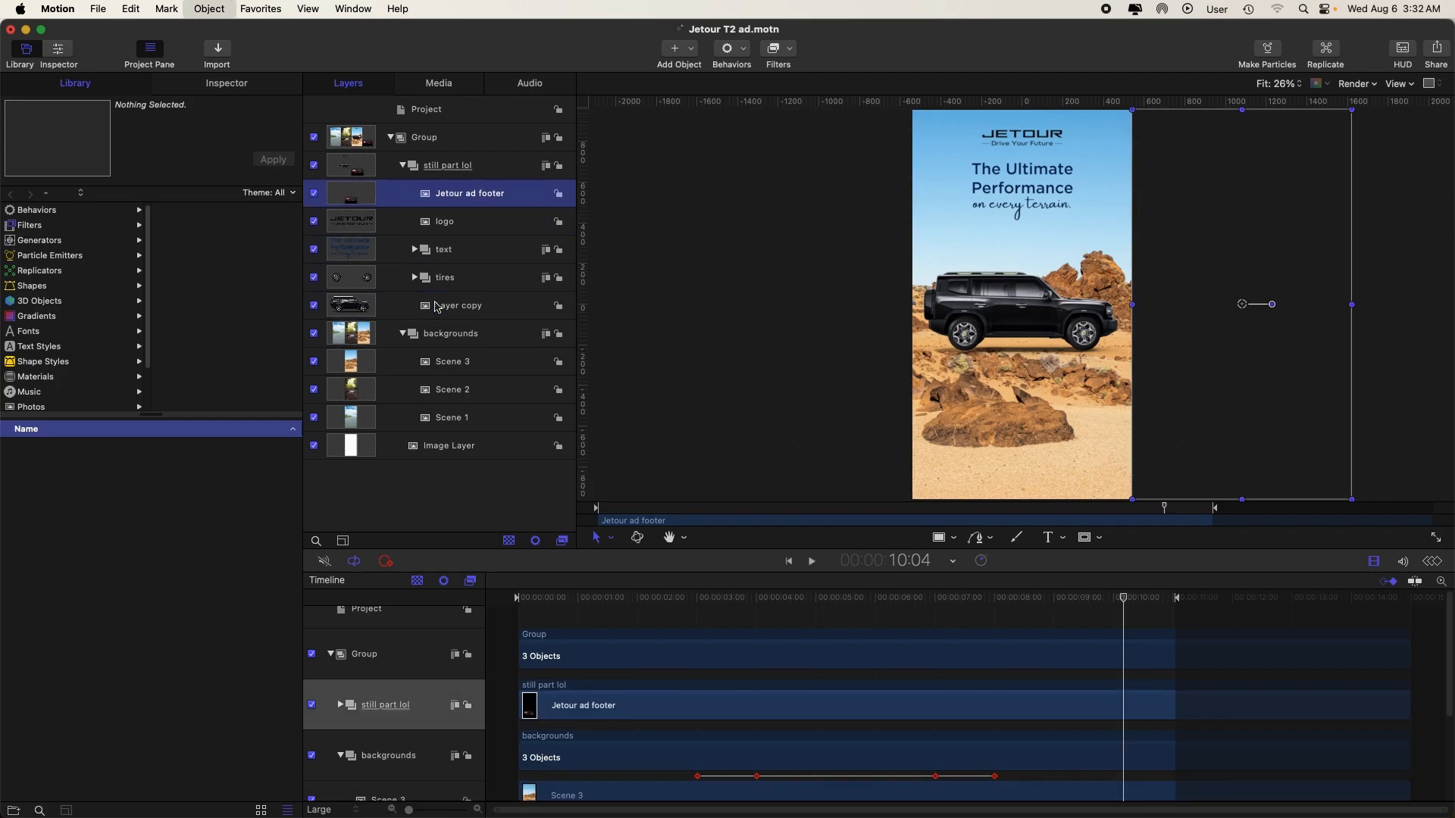
- Set the Jetour ad footer's X and Y position to 0 px
click(1249, 311)
click(227, 83)
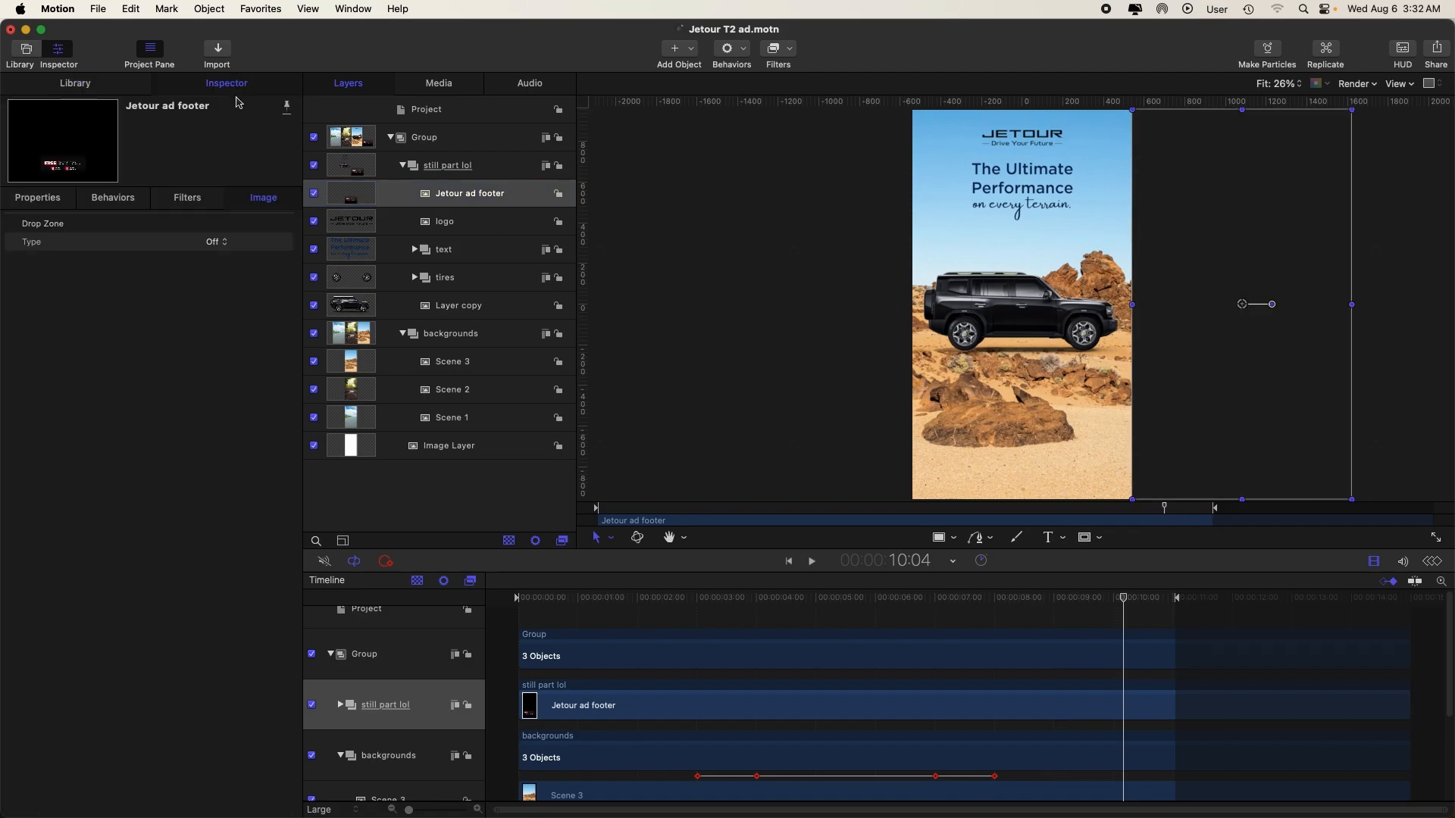
click(37, 198)
click(201, 260)
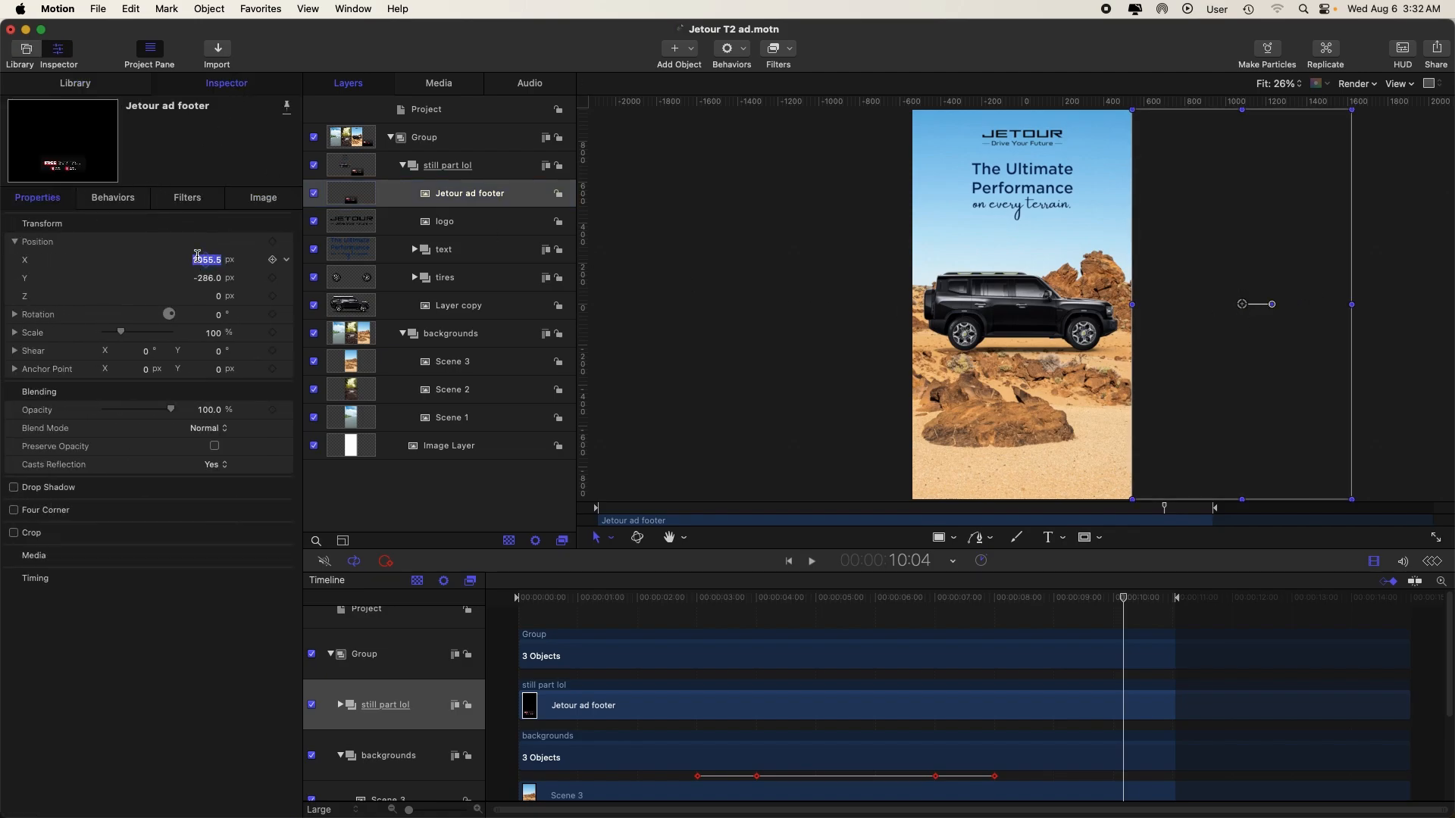
text(0)
key(Return)
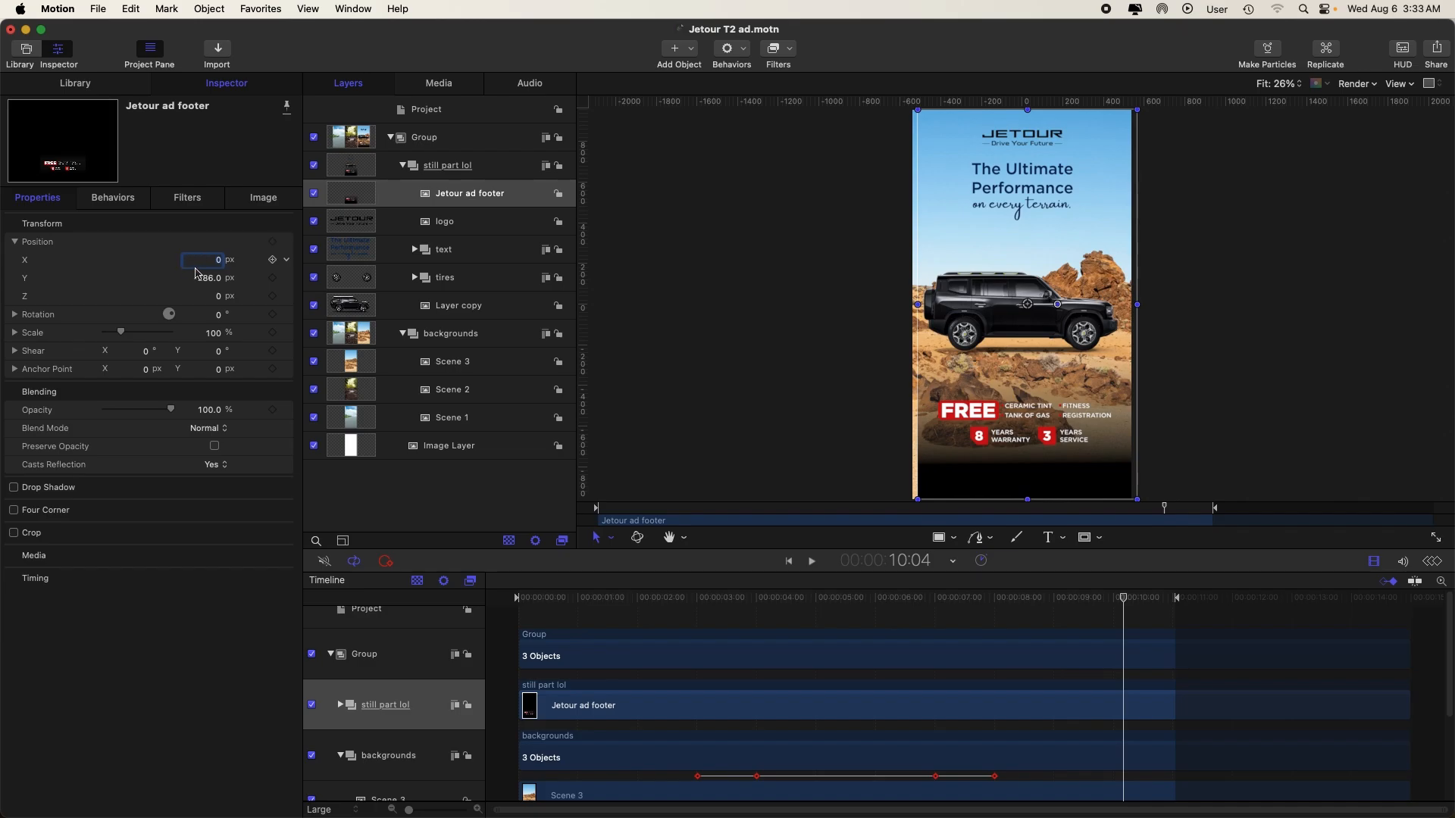
click(210, 279)
text(0)
key(Return)
scroll(695, 271, right, 2)
scroll(695, 276, right, 2)
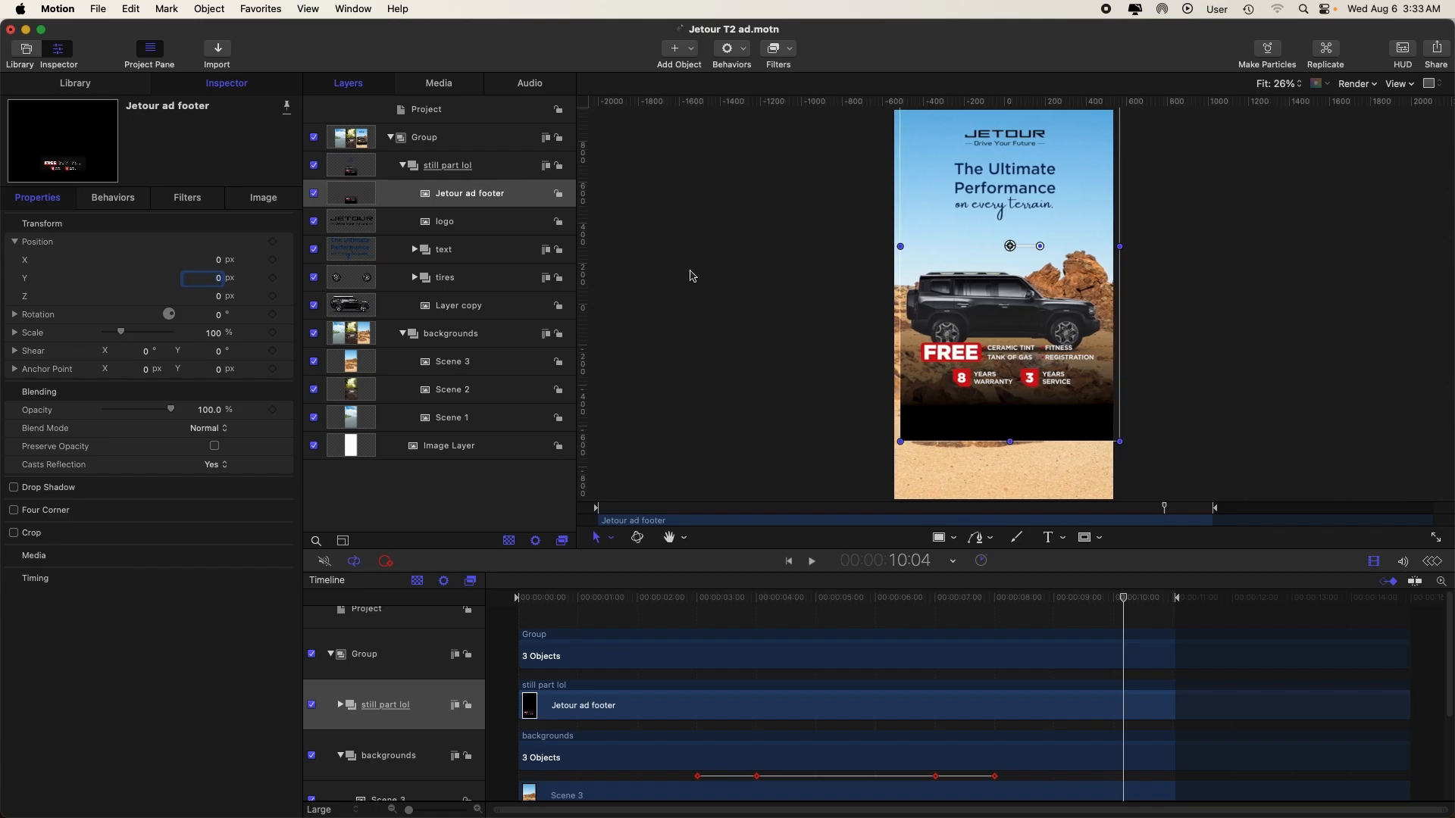
- Move the Jetour ad footer down on the canvas so it lines up with the ad frame's edges, and deselect everything
click(497, 174)
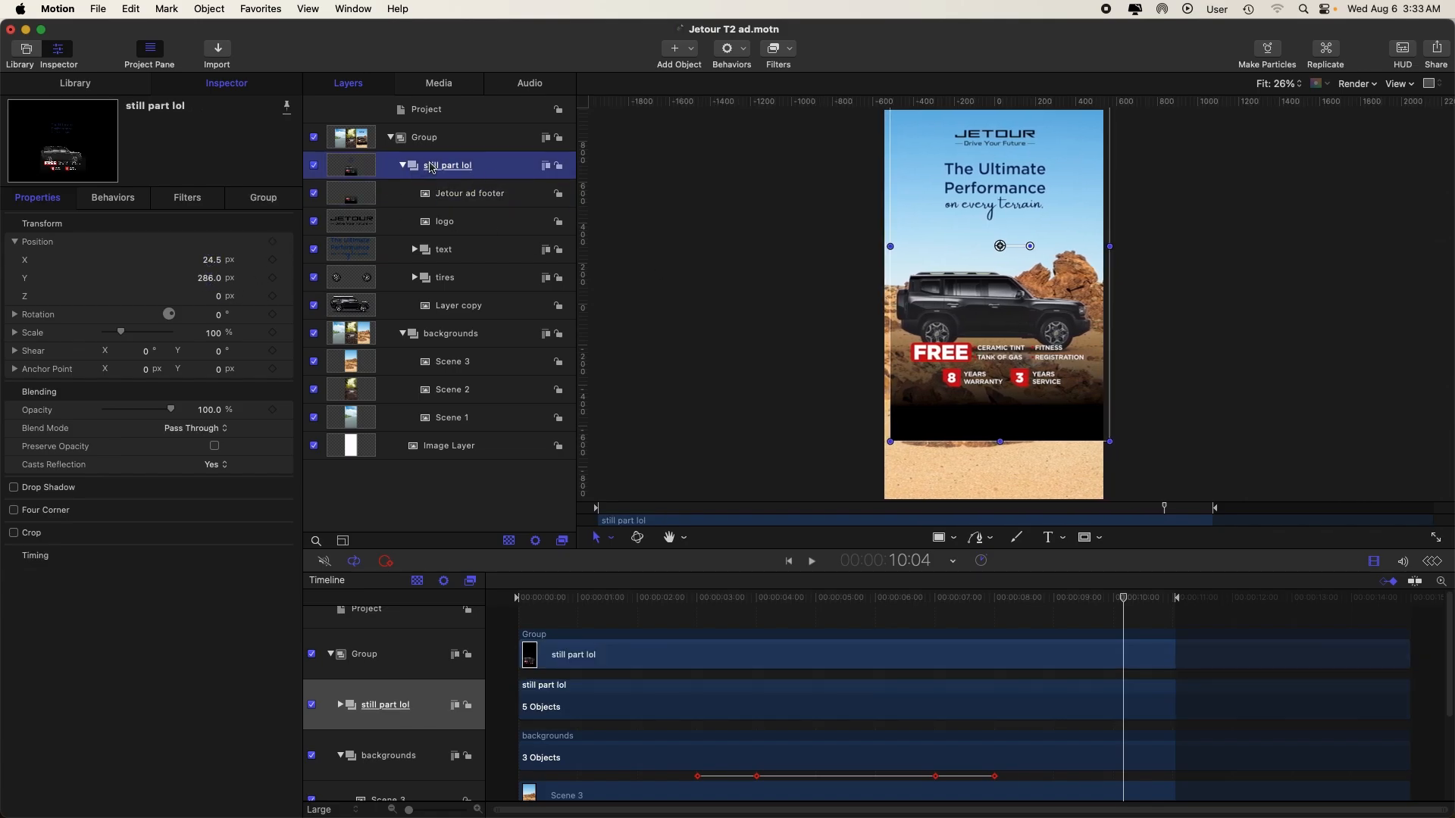
click(462, 198)
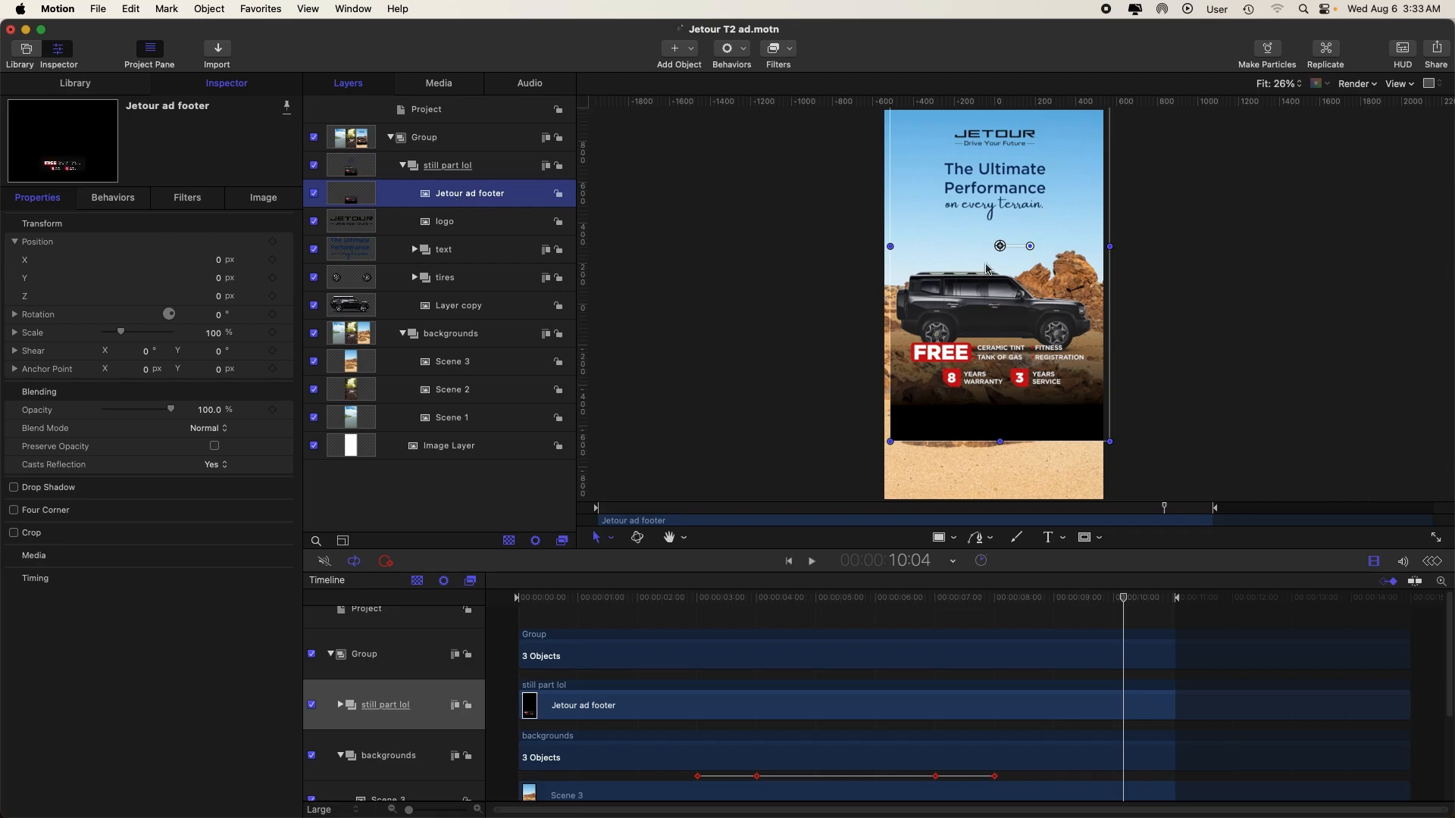
scroll(1016, 245, down, 1)
scroll(1015, 244, down, 1)
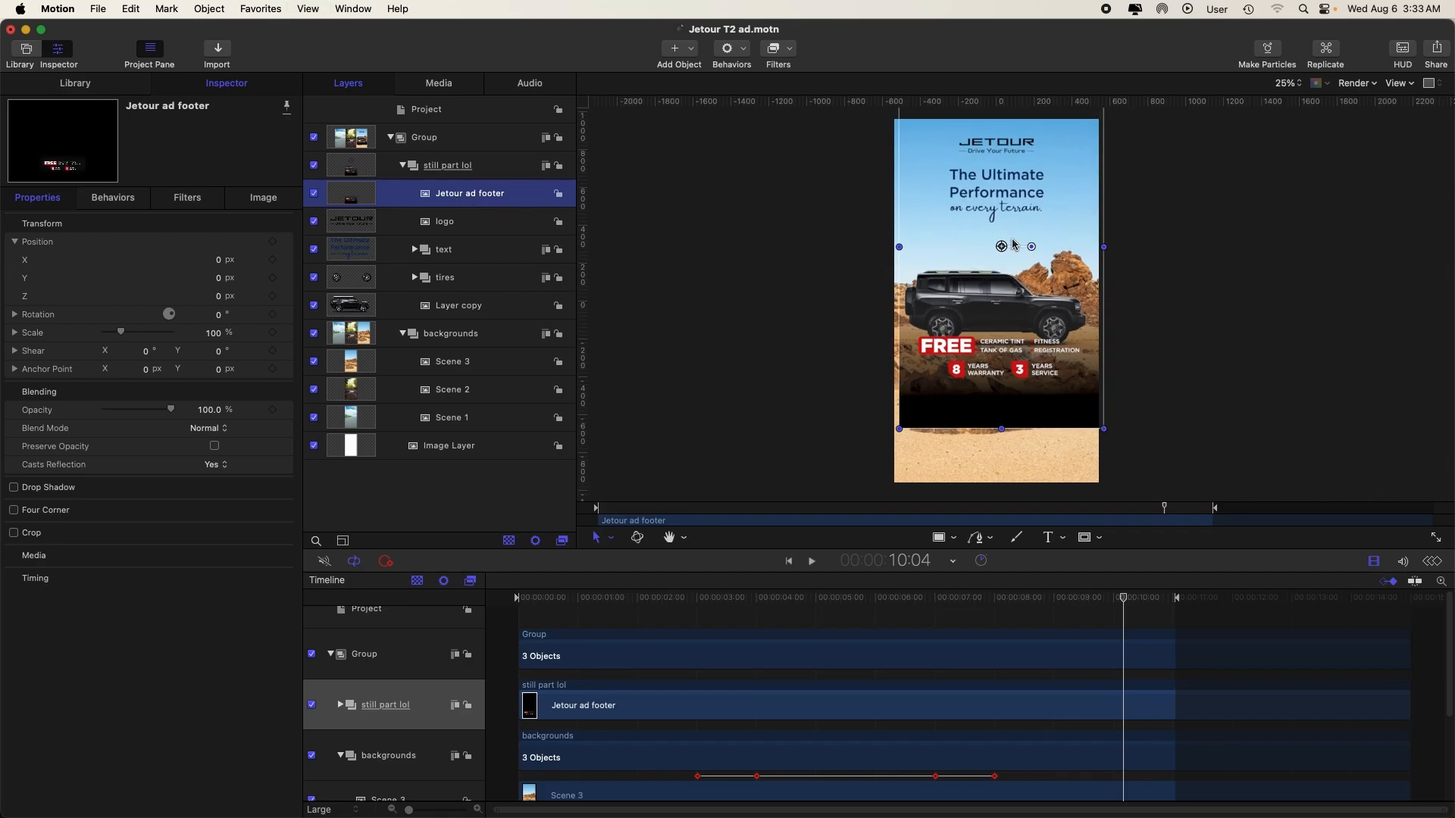
drag(1003, 256, 998, 303)
click(857, 297)
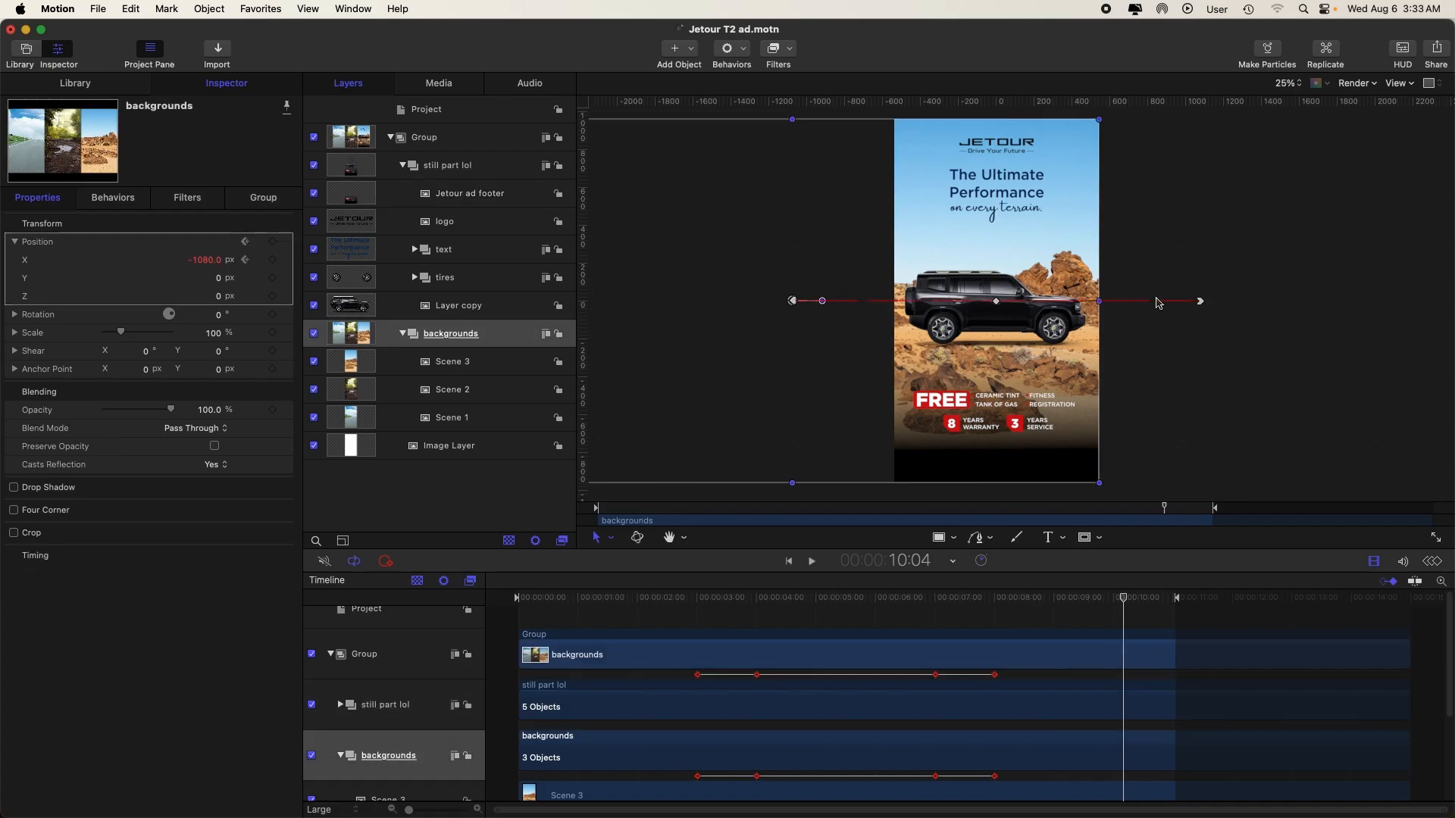
click(1339, 259)
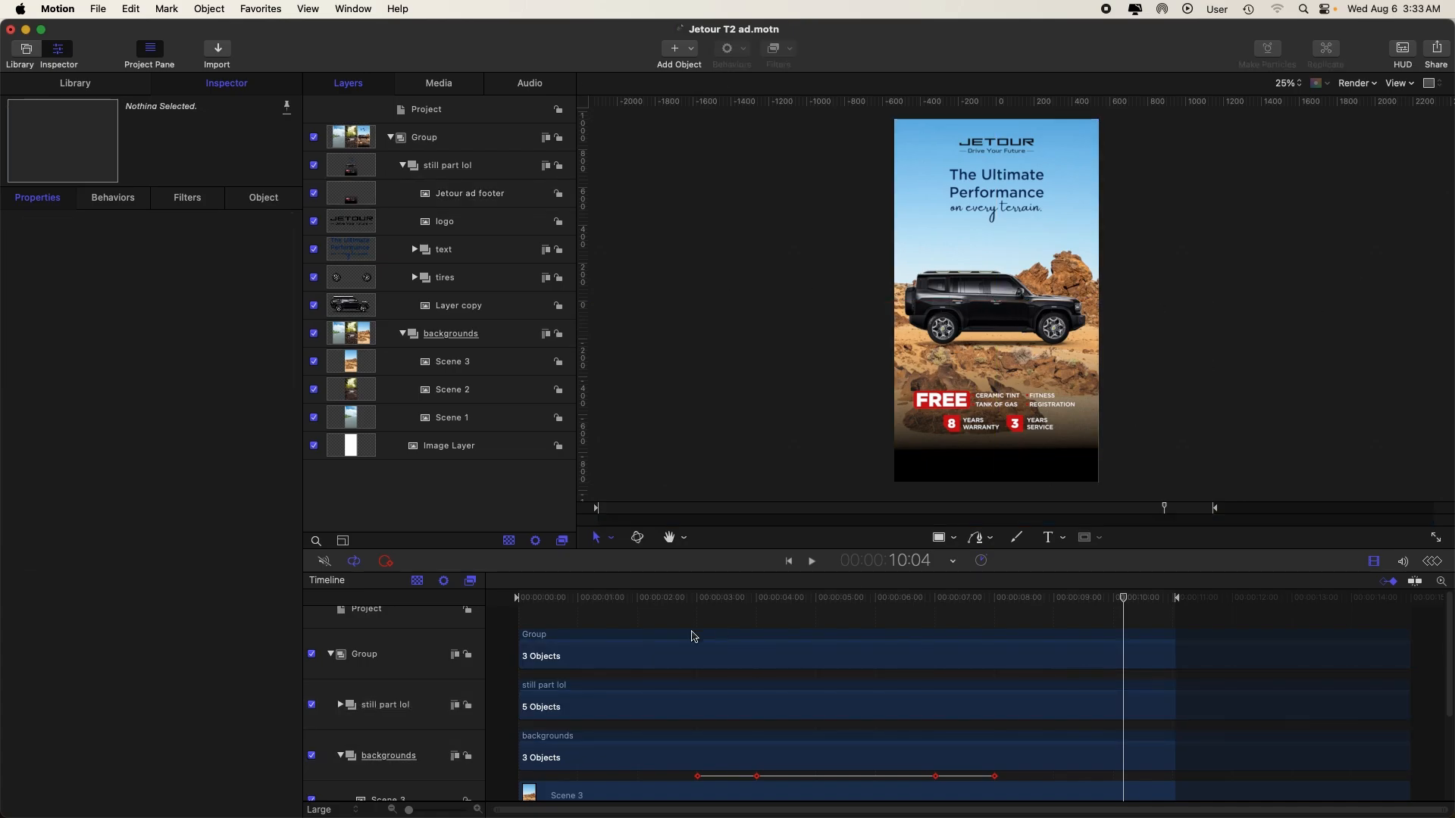
- Play the ad from the start in the enlarged canvas fitted to the window, and restore the normal workspace
click(1439, 537)
key(shift+z)
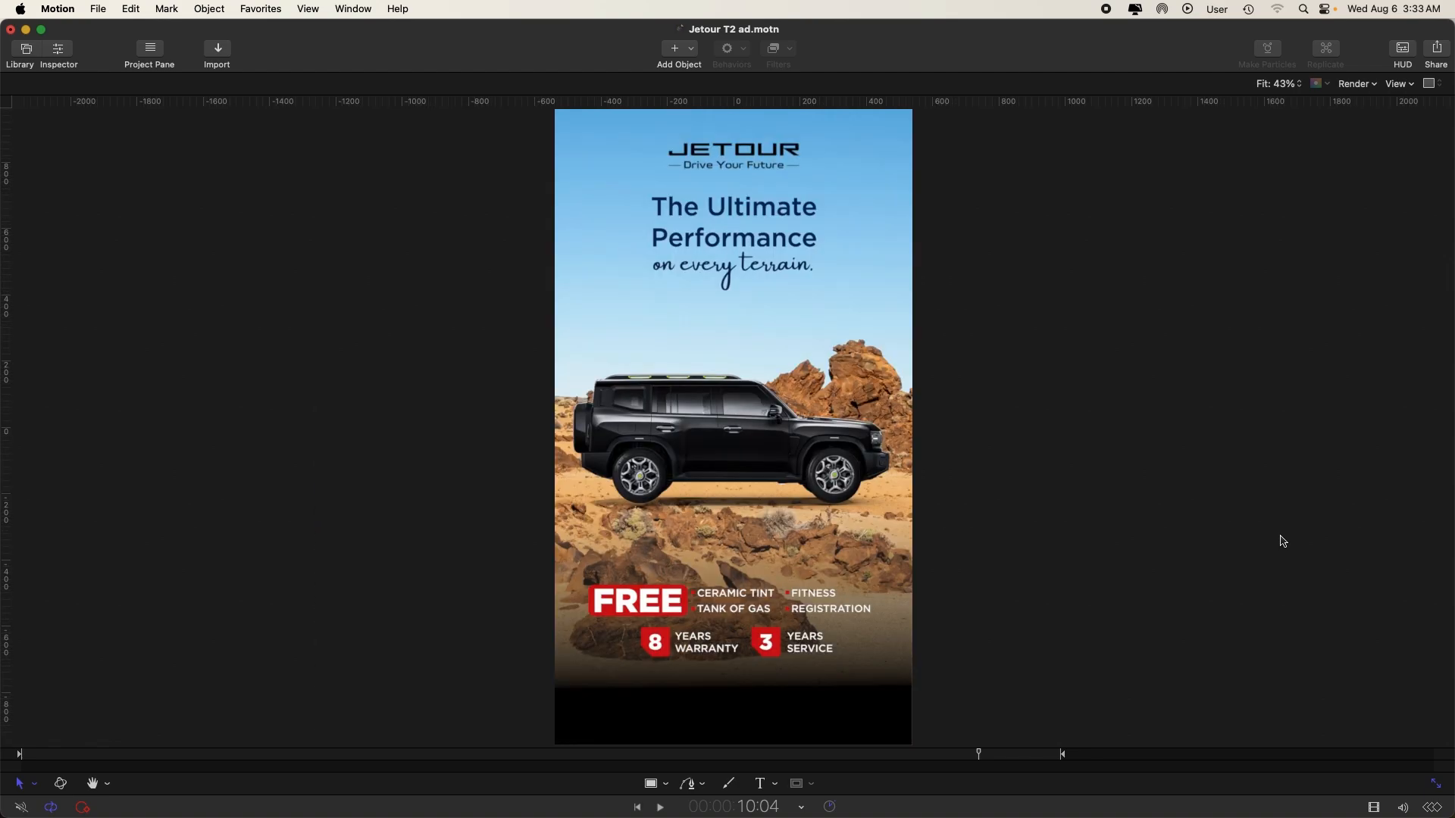
key(Home)
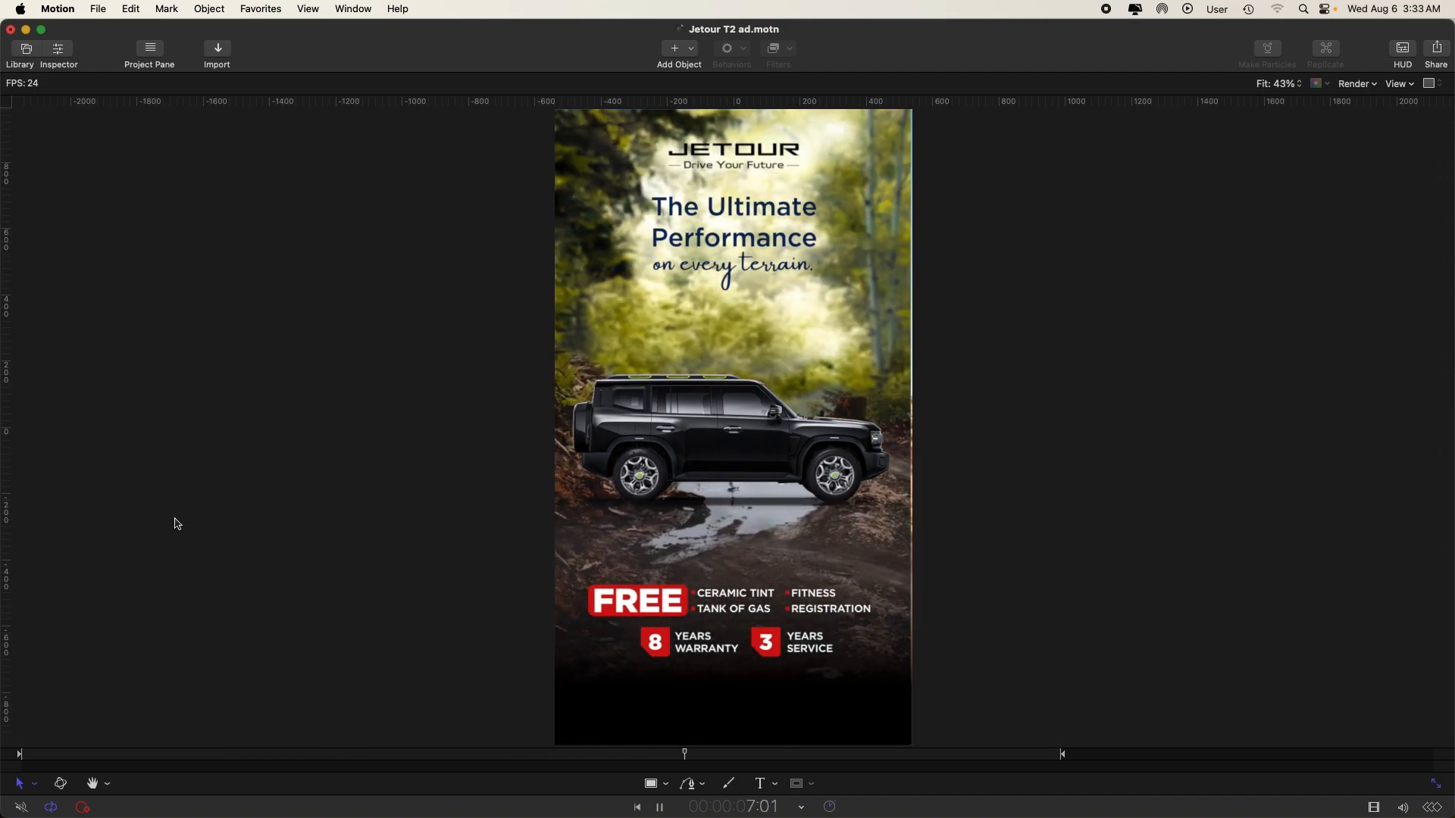
click(175, 523)
key(space)
key(F8)
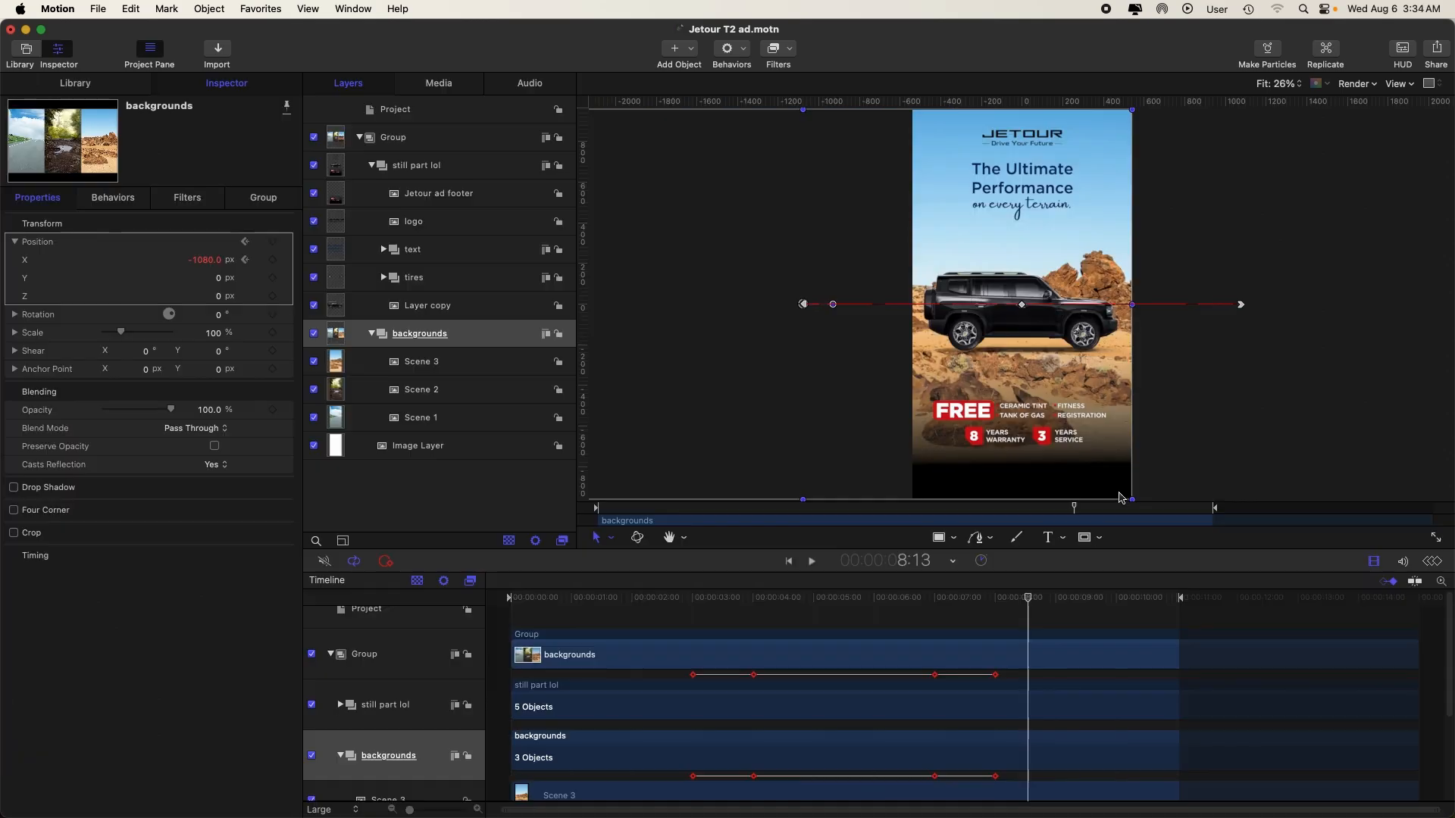
- Deselect everything and play the ad in the normal workspace, stopping on the forest scene at about 4:02
click(1168, 469)
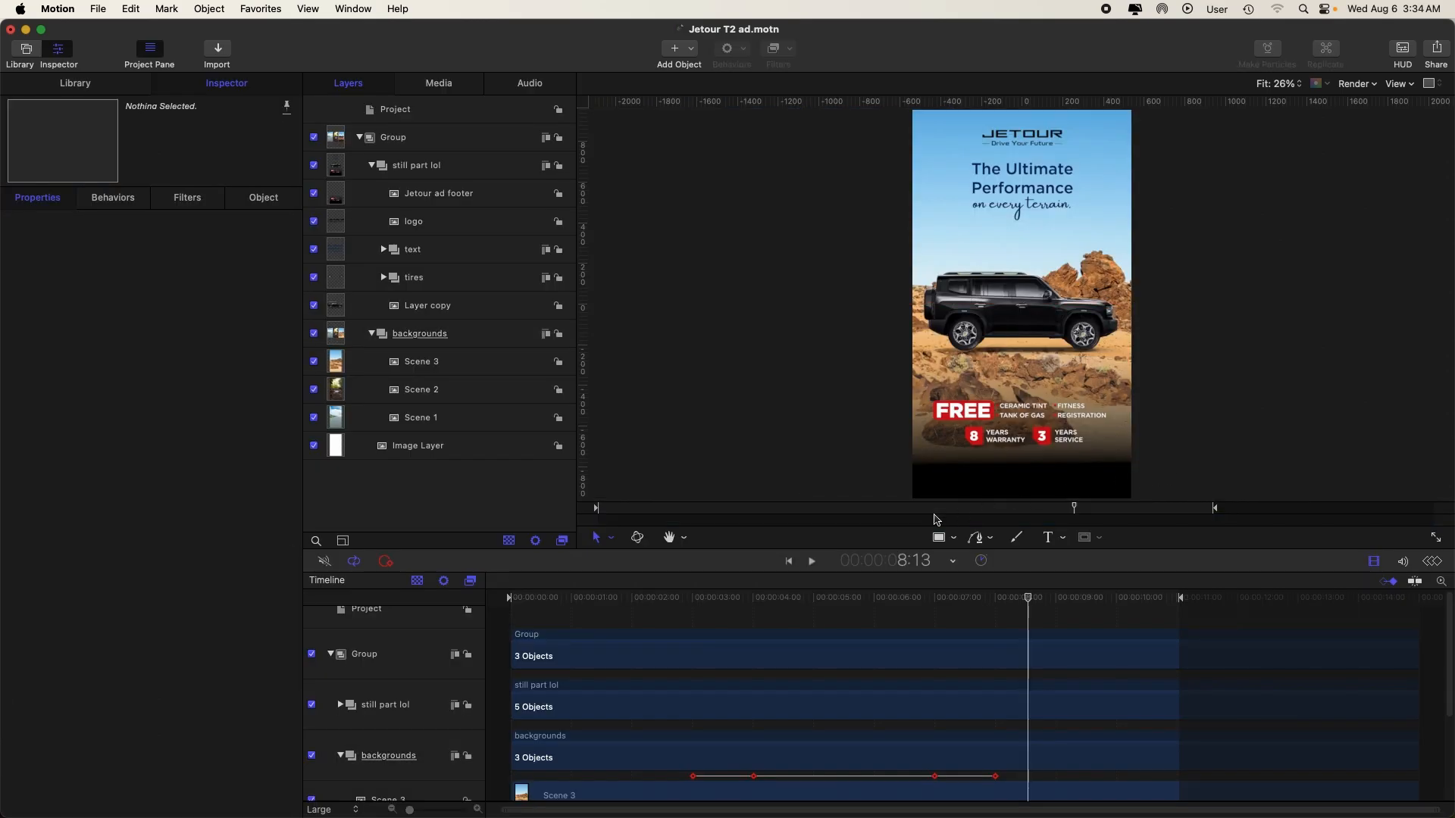
click(721, 515)
key(space)
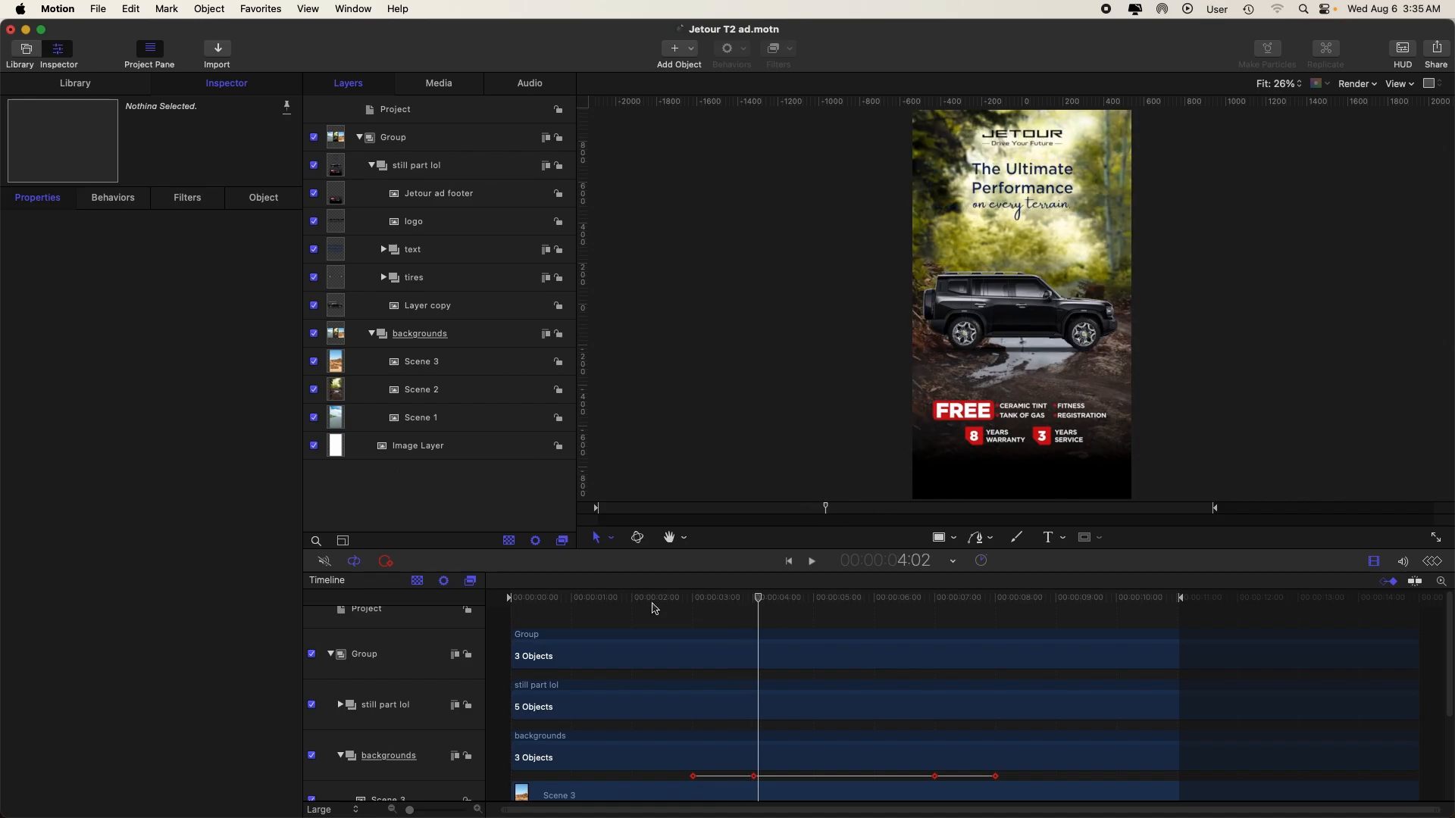
- Switch to Pixelmator Pro, reopen the Jetour ad footer document, and hide the gradient rectangle inside the footer group
click(1122, 798)
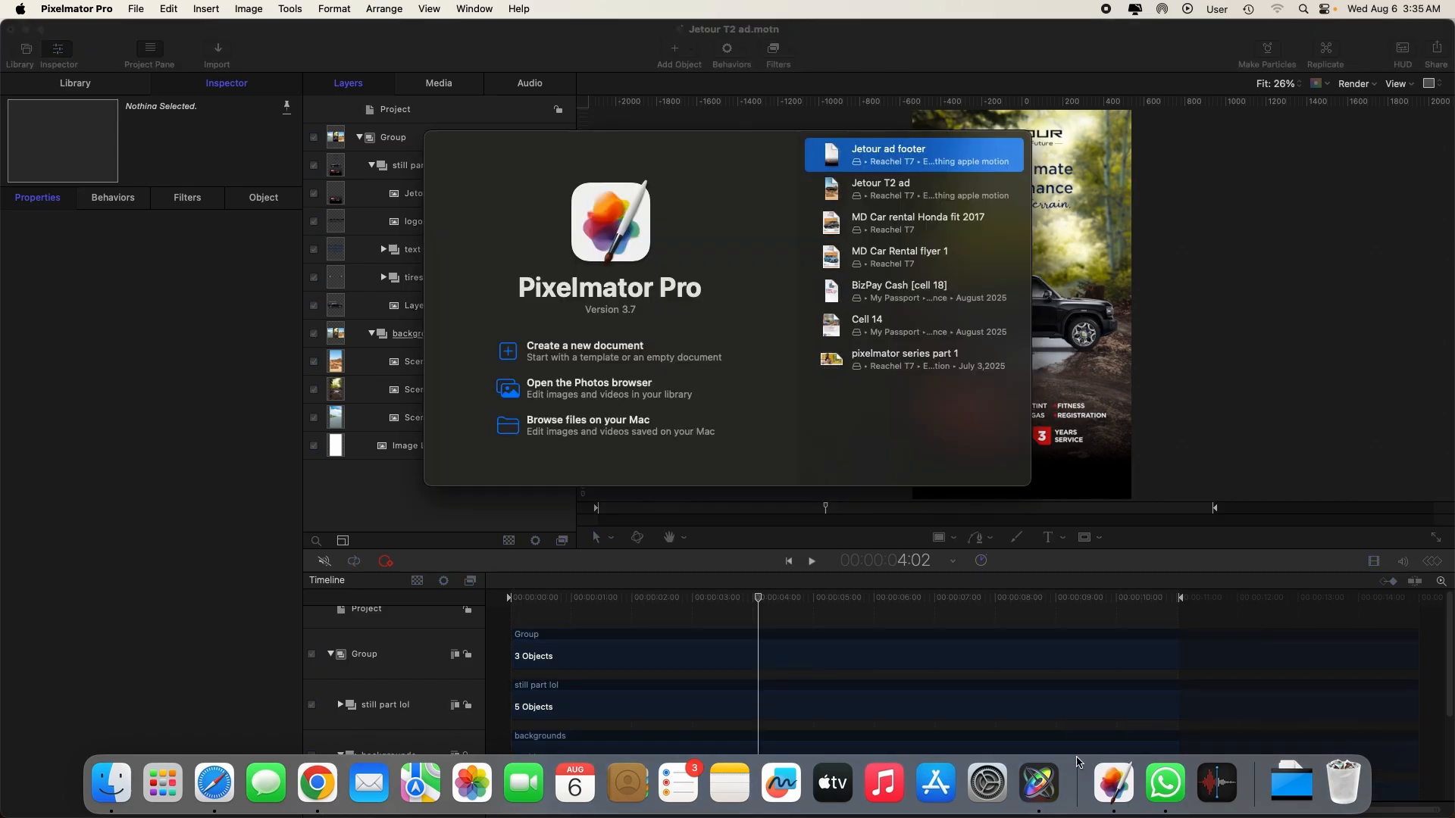
double_click(912, 160)
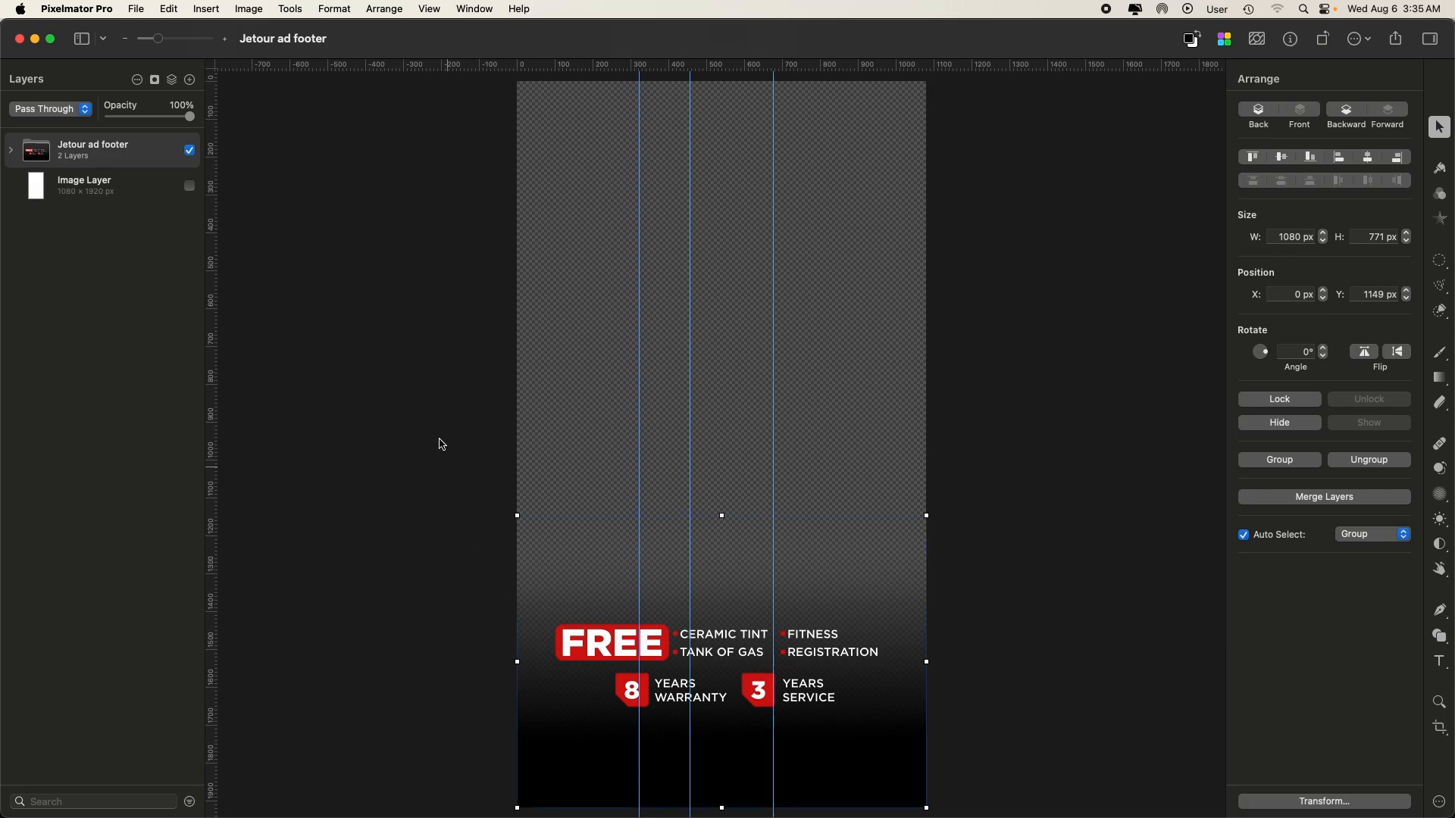
click(12, 151)
click(186, 224)
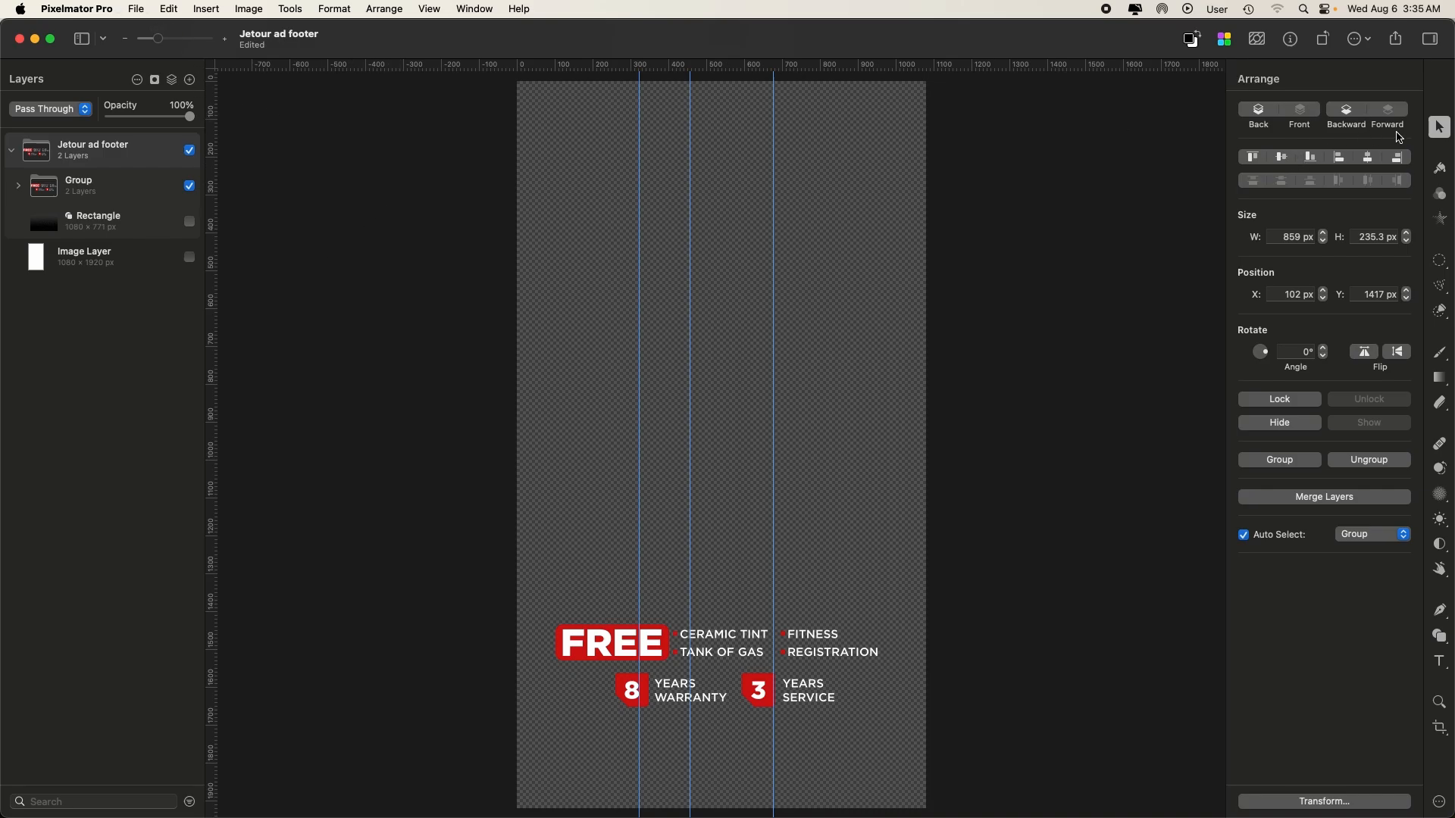
- Quick-export the footer without its gradient as a Web Graphics PNG, replacing Jetour ad footer.png in the Everything apple motion folder
click(1396, 40)
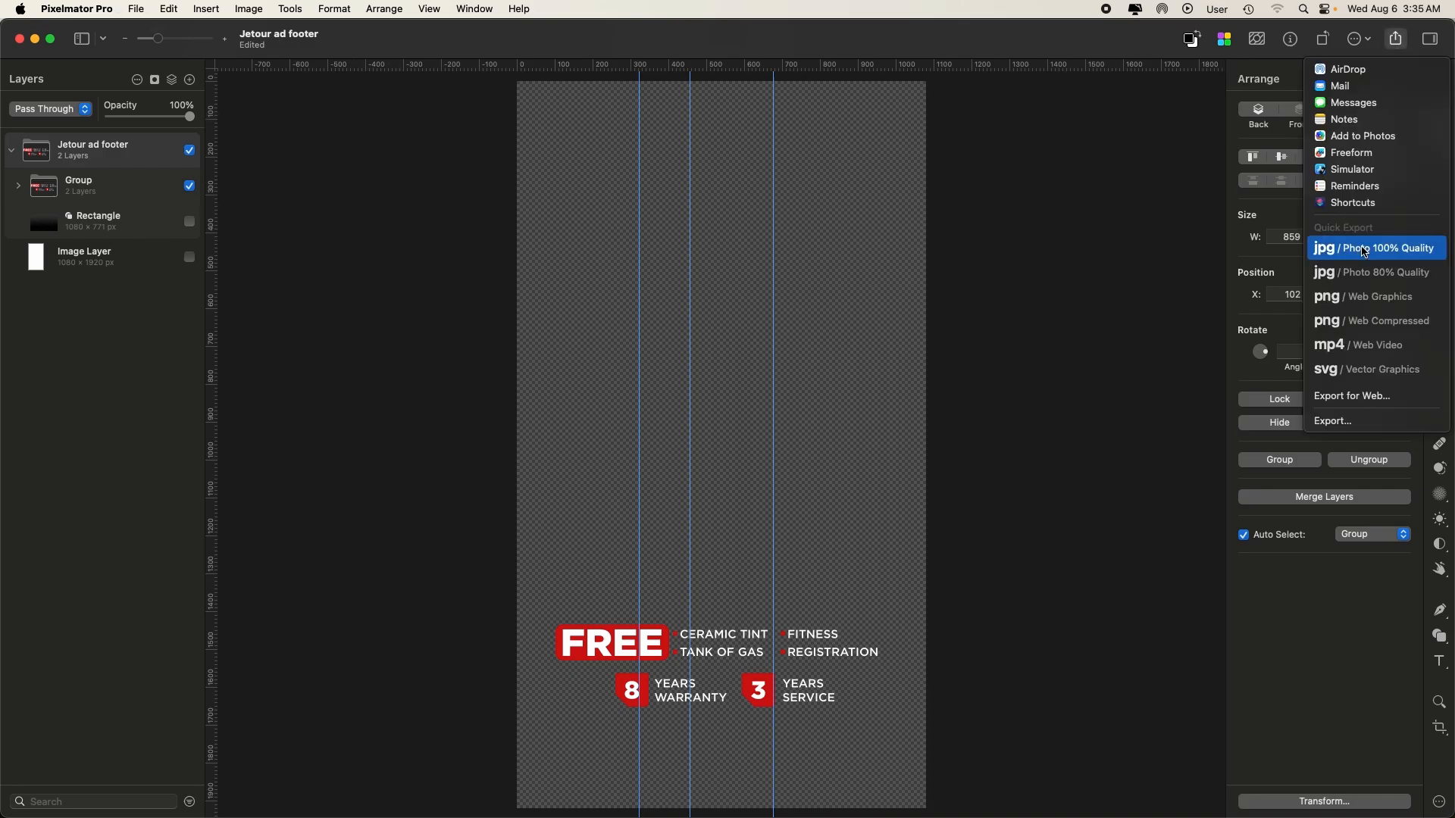
click(1365, 298)
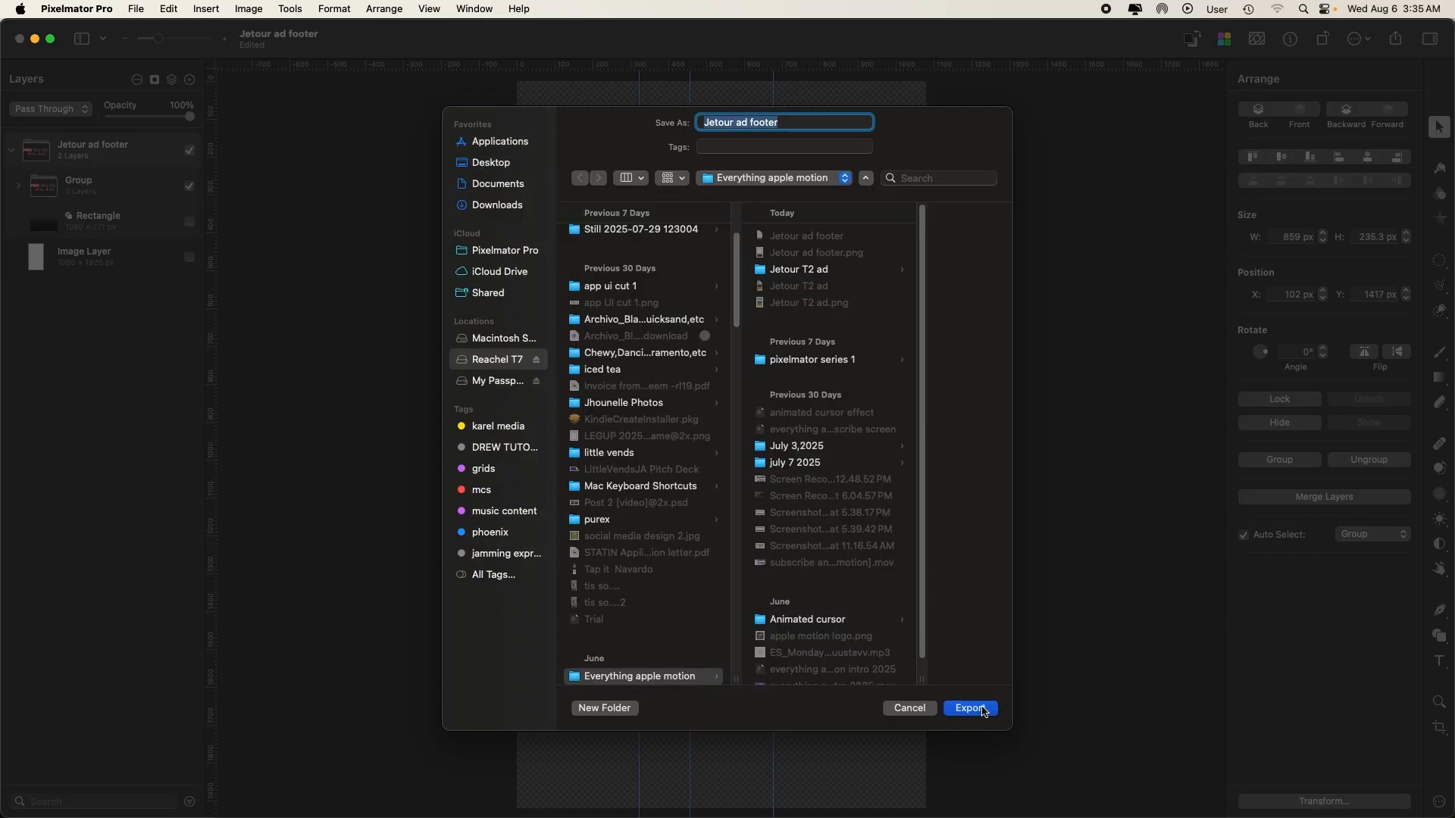
click(970, 708)
click(795, 496)
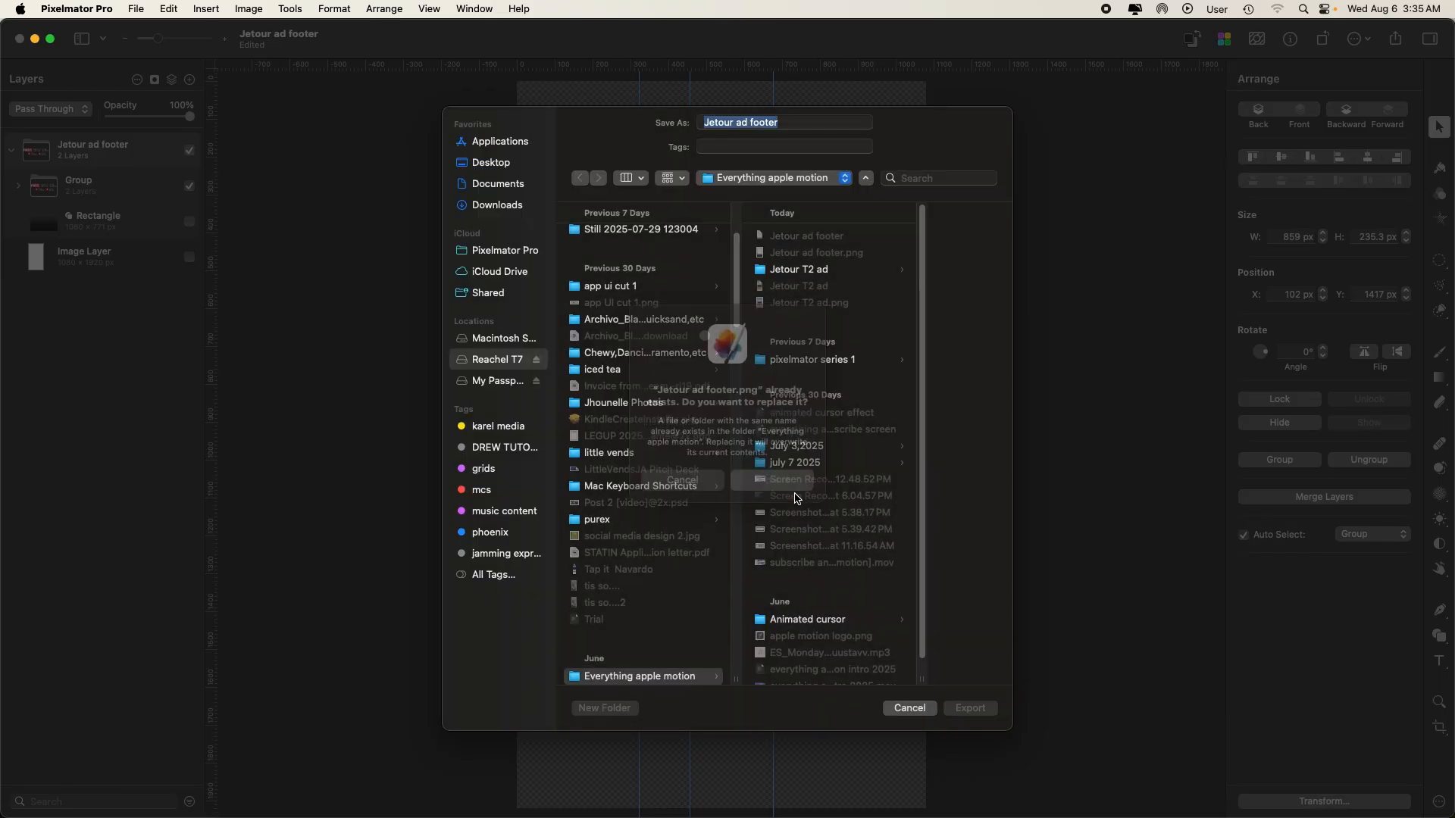
- Switch to Motion and draw a full-width rectangle over the lower part of the ad inside the still part lol group
mouse_move(832, 816)
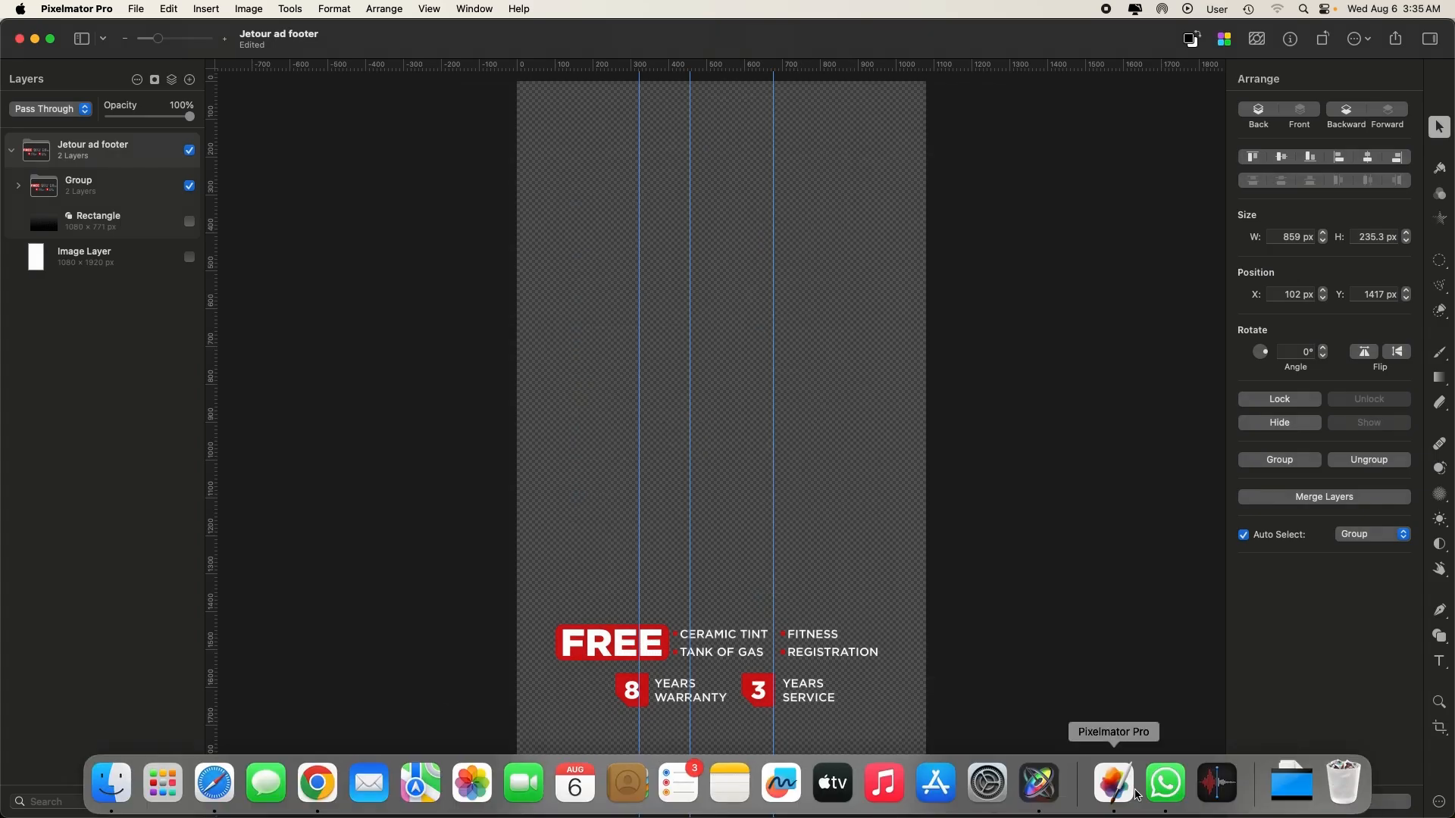
click(1043, 798)
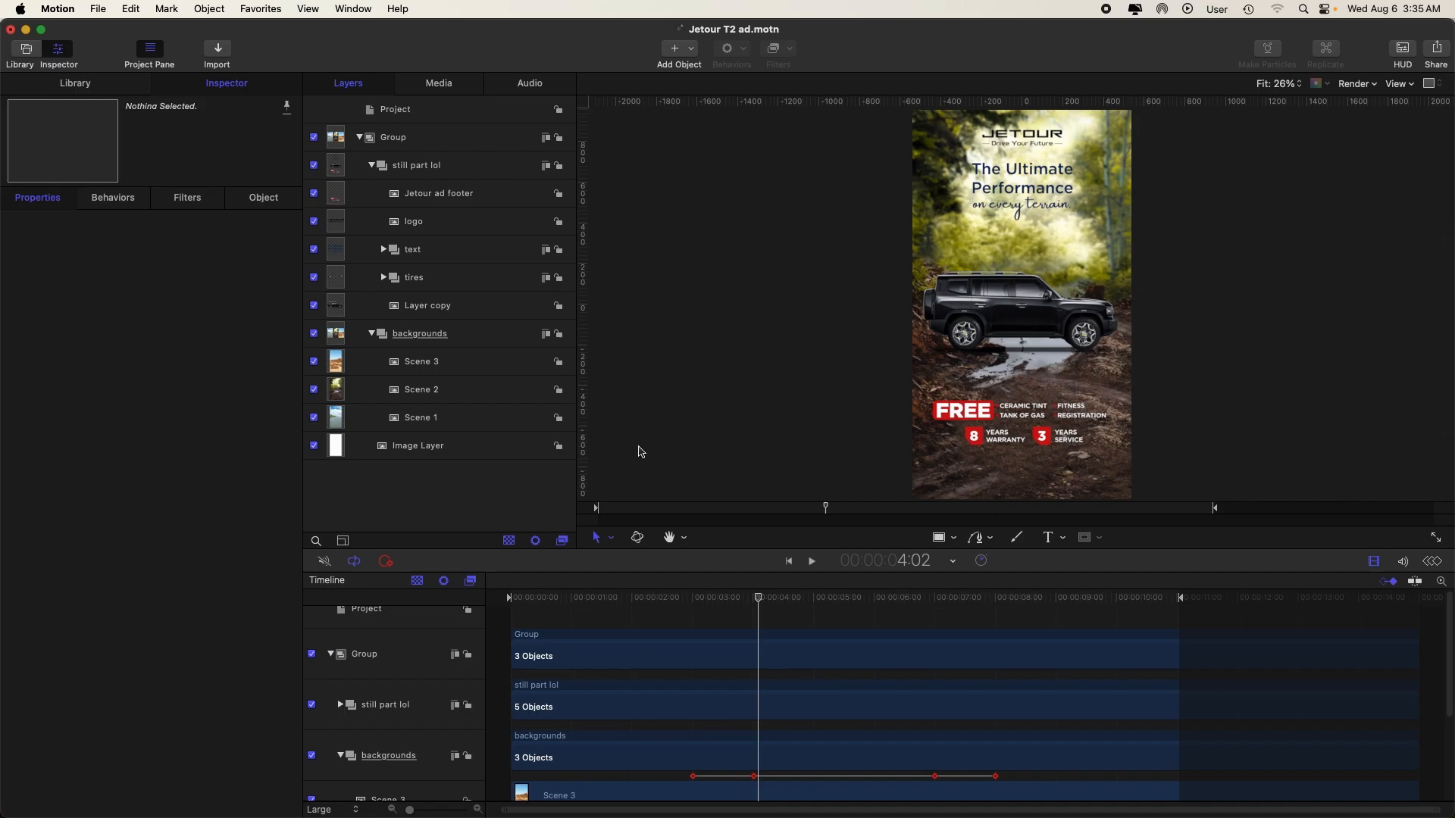
click(440, 173)
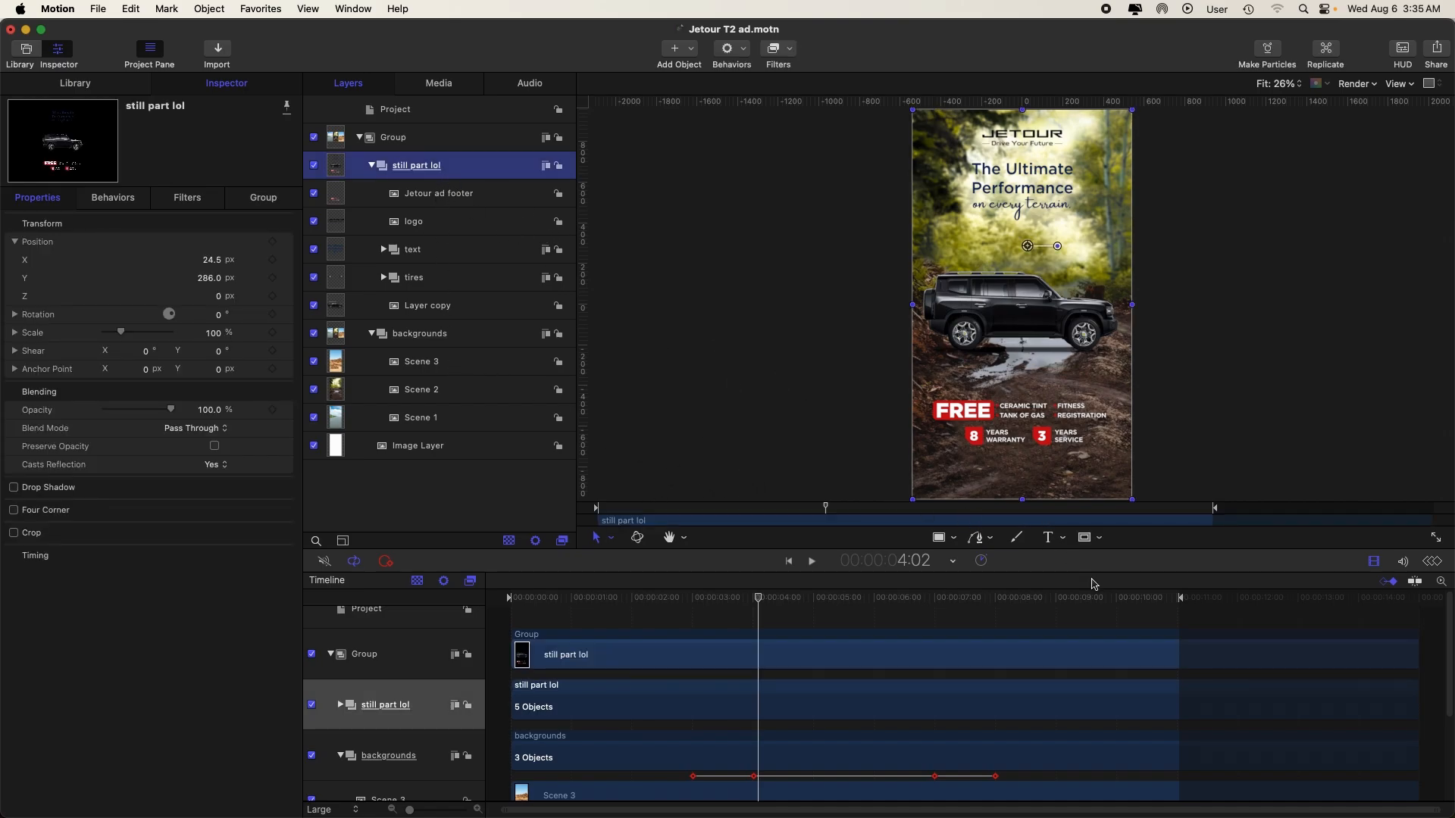
click(940, 540)
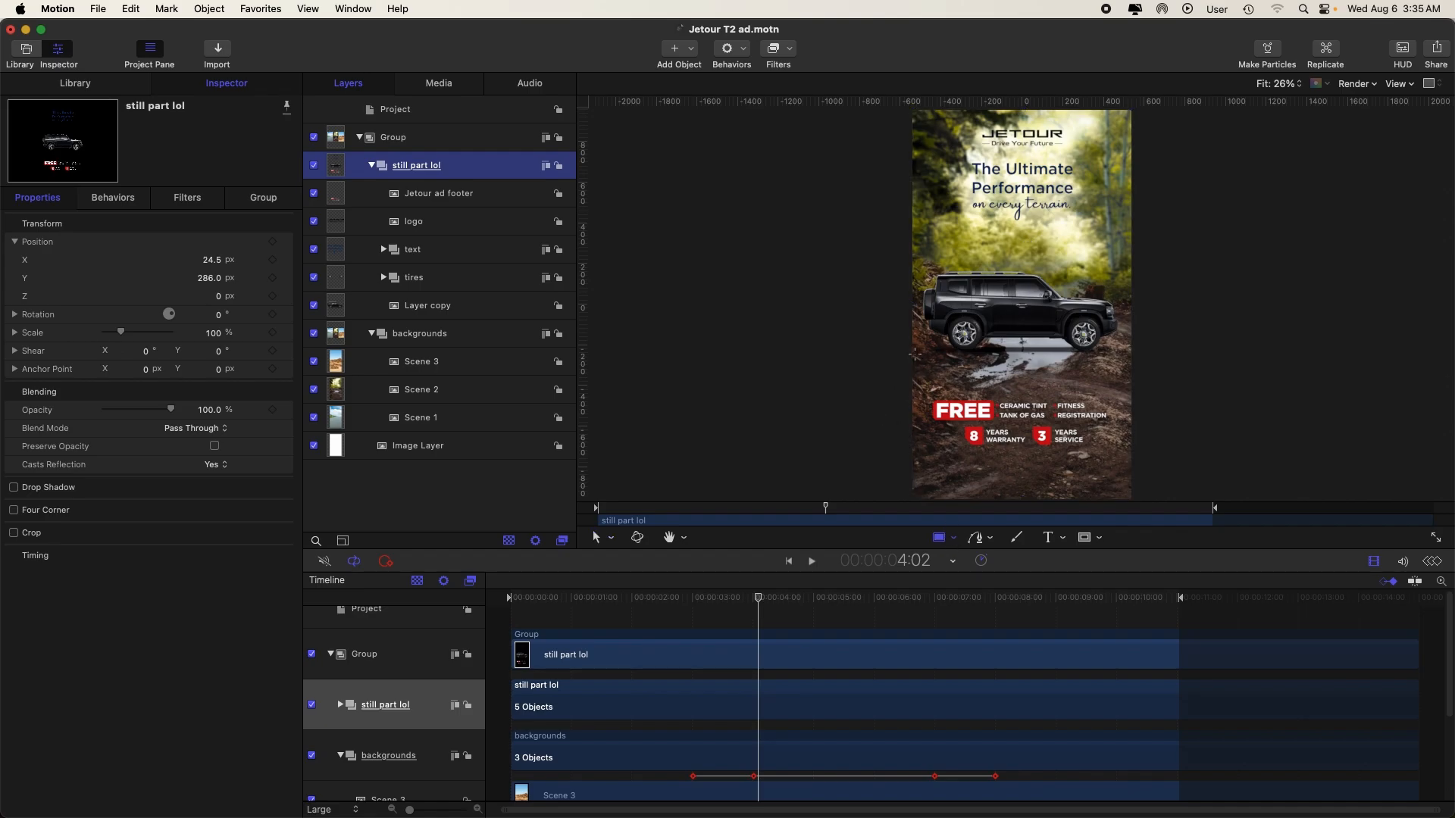
drag(912, 354, 1126, 470)
scroll(1117, 458, down, 3)
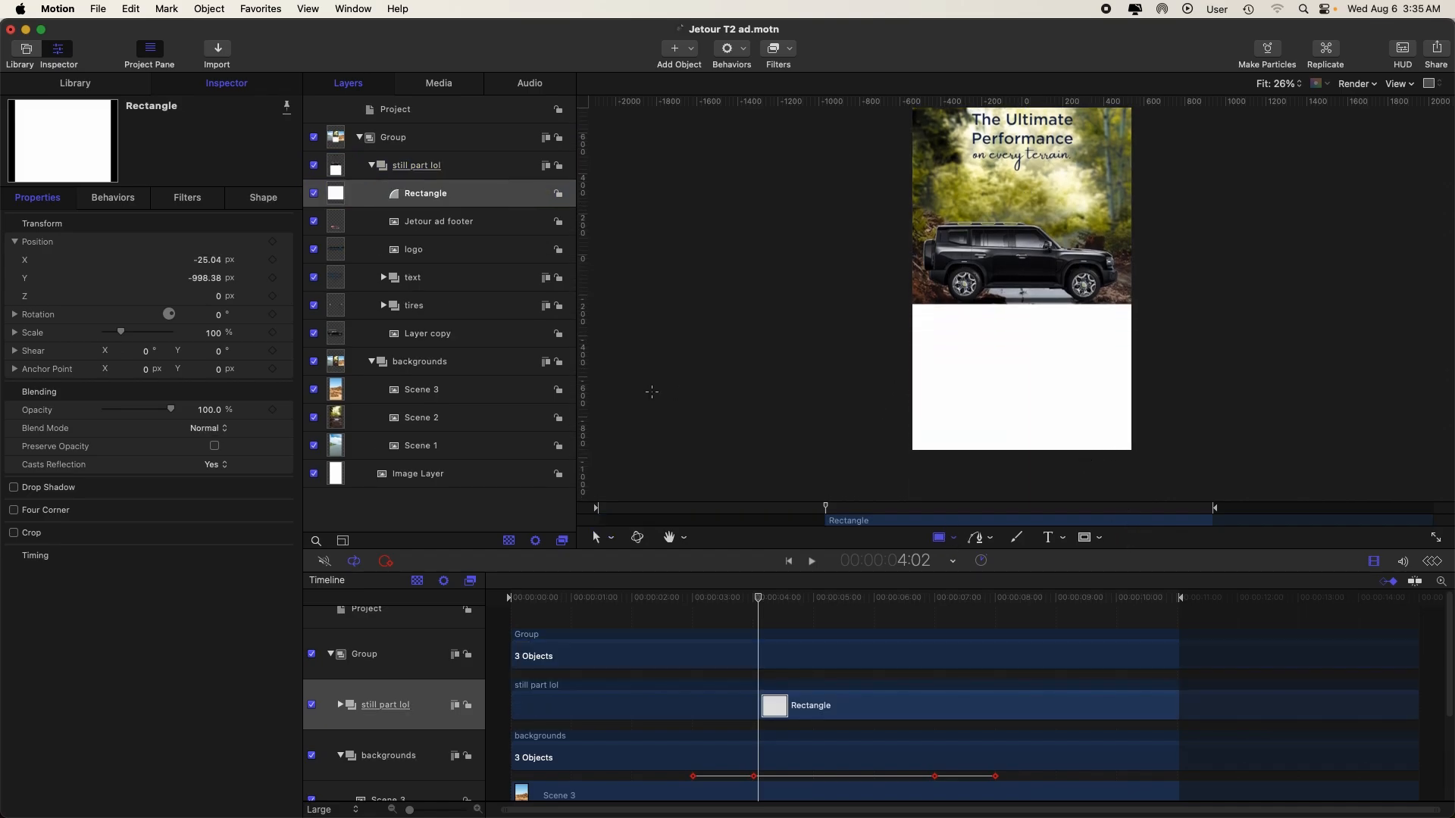
- Color the new rectangle's fill Licorice black and change its fill mode to Gradient
click(410, 200)
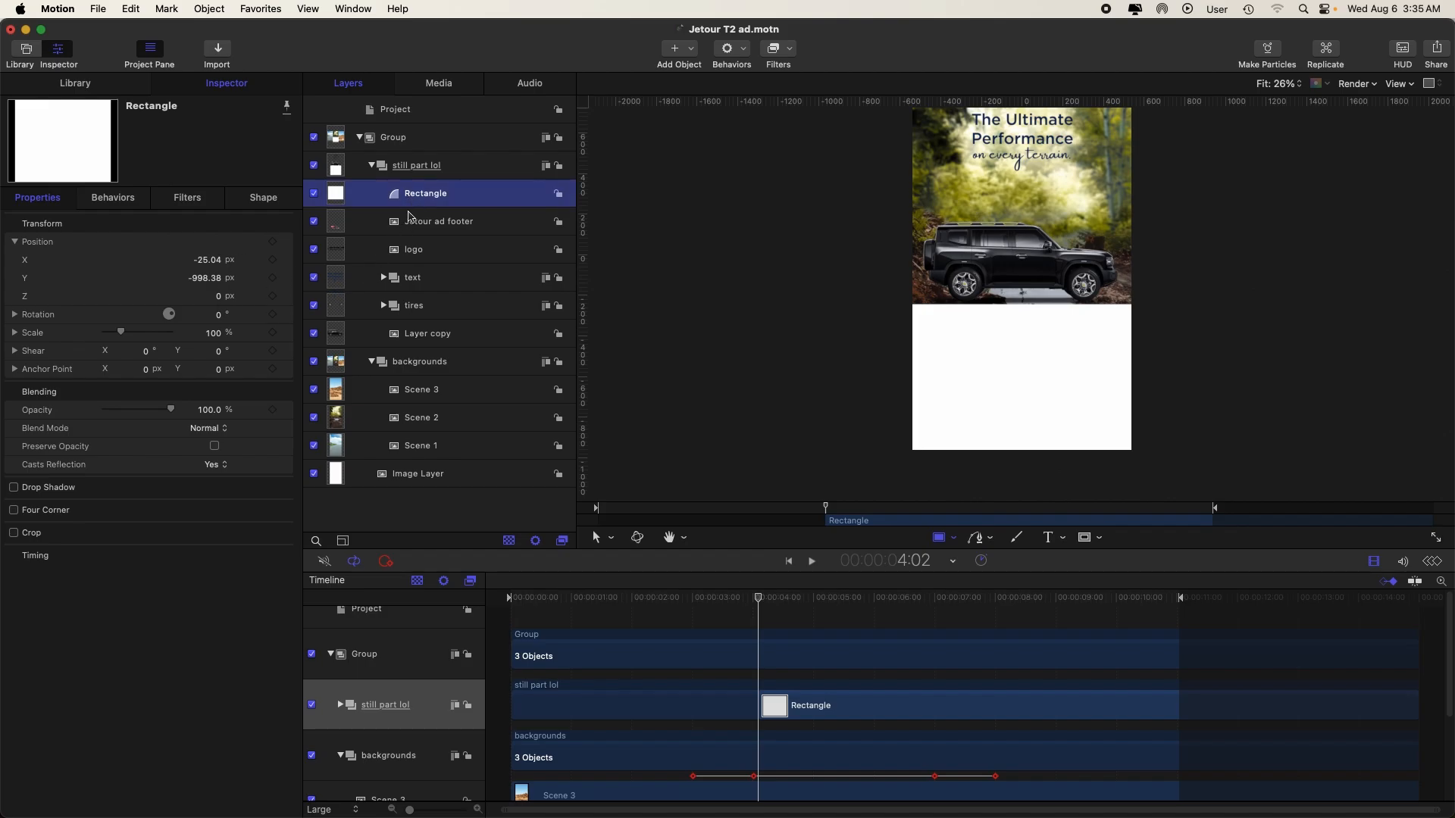
click(257, 197)
click(211, 296)
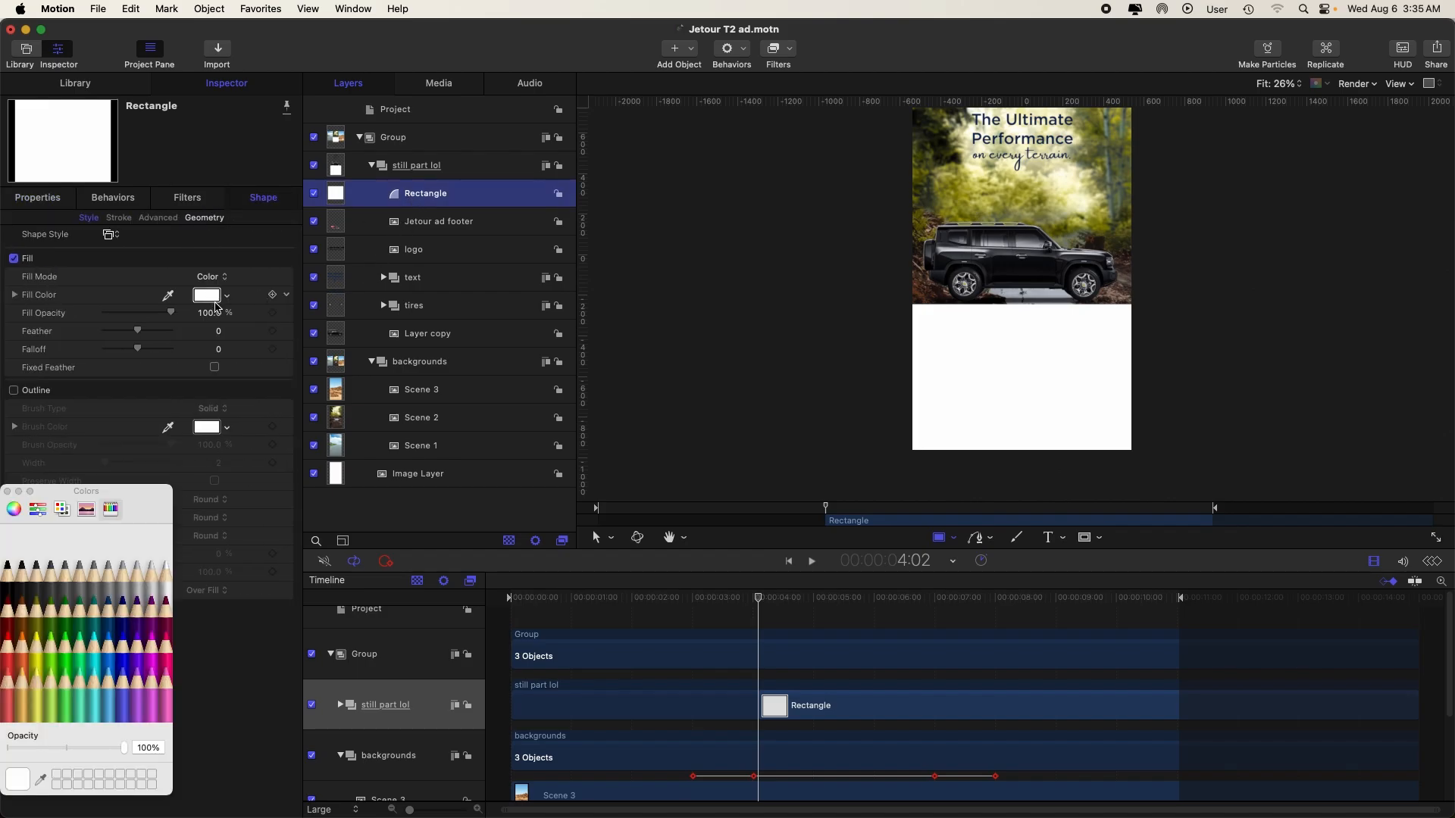
click(9, 572)
click(216, 278)
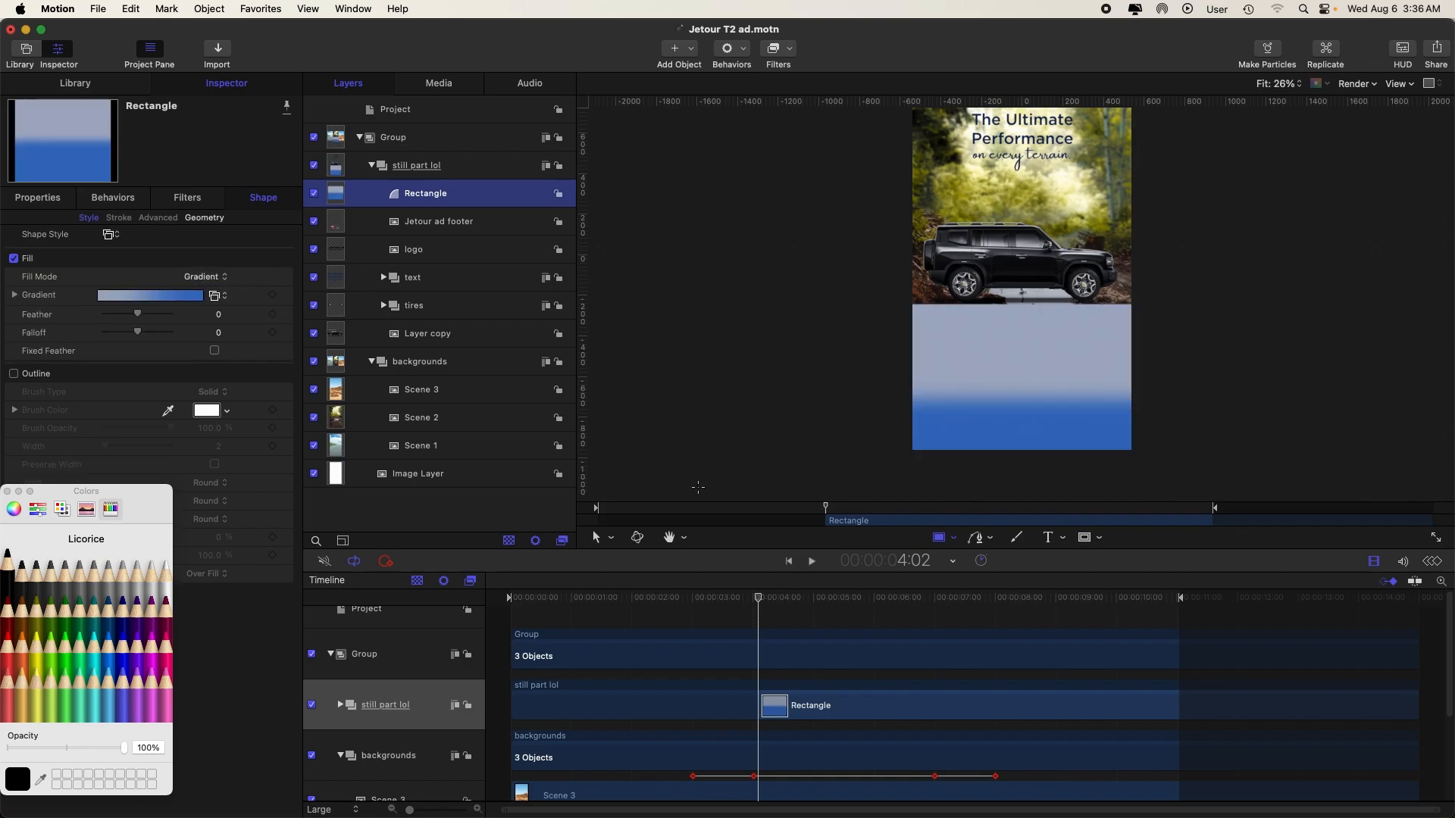
- Stretch the rectangle's gradient with the Adjust Item tool so it runs from near the shape's upper edge to near its lower edge
click(611, 539)
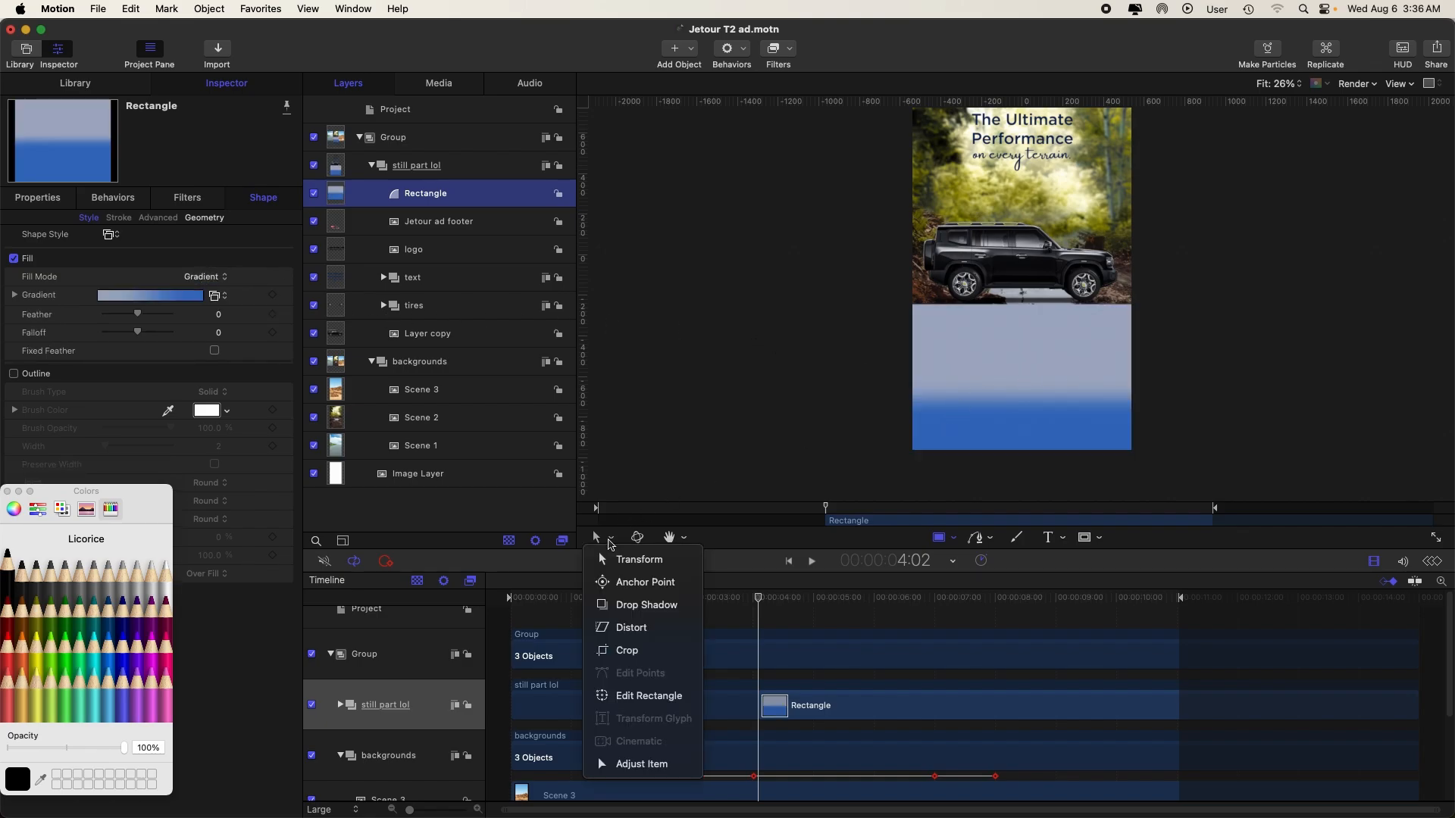
click(651, 765)
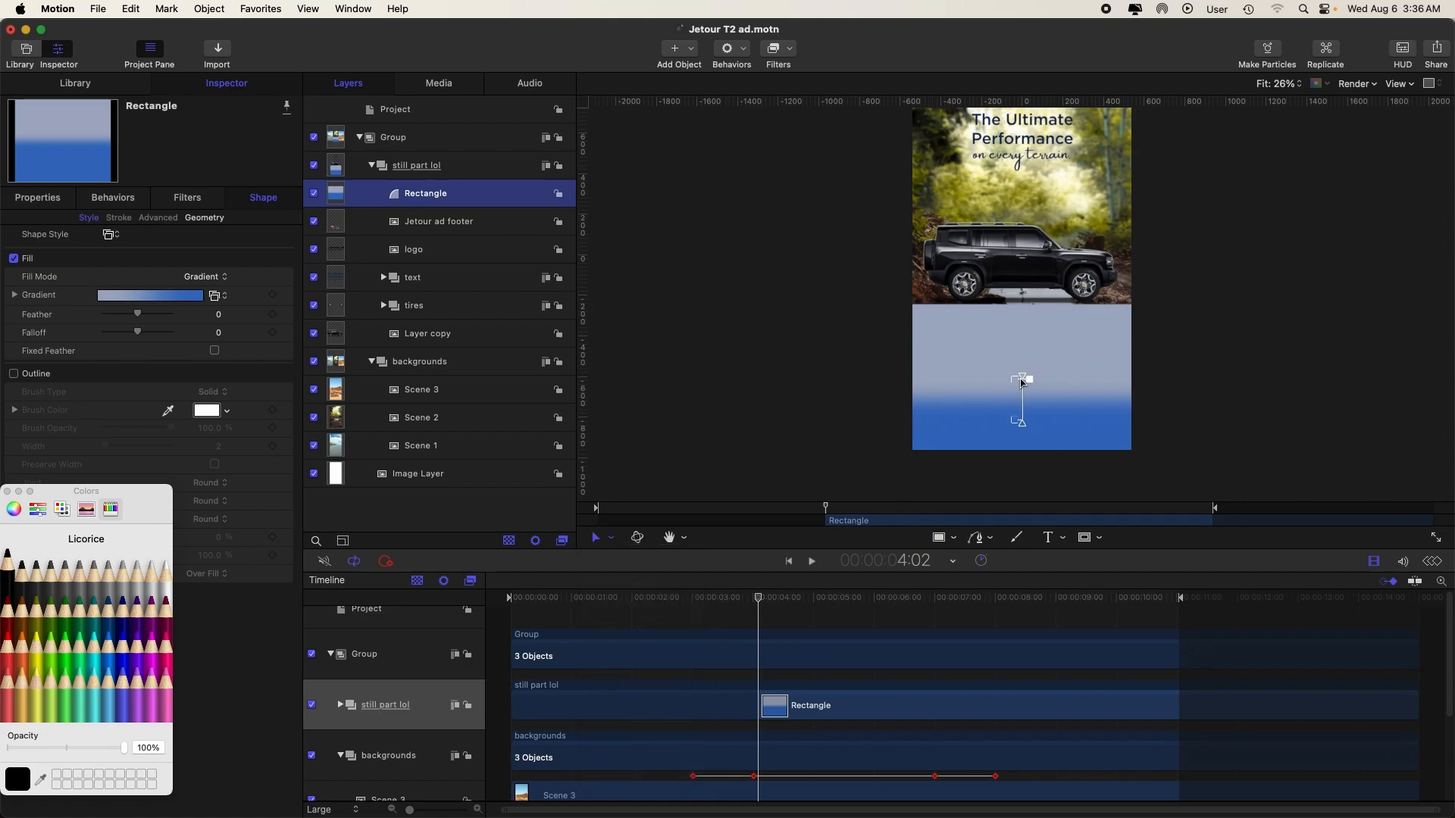
drag(1021, 379, 1021, 318)
drag(1023, 426, 1027, 441)
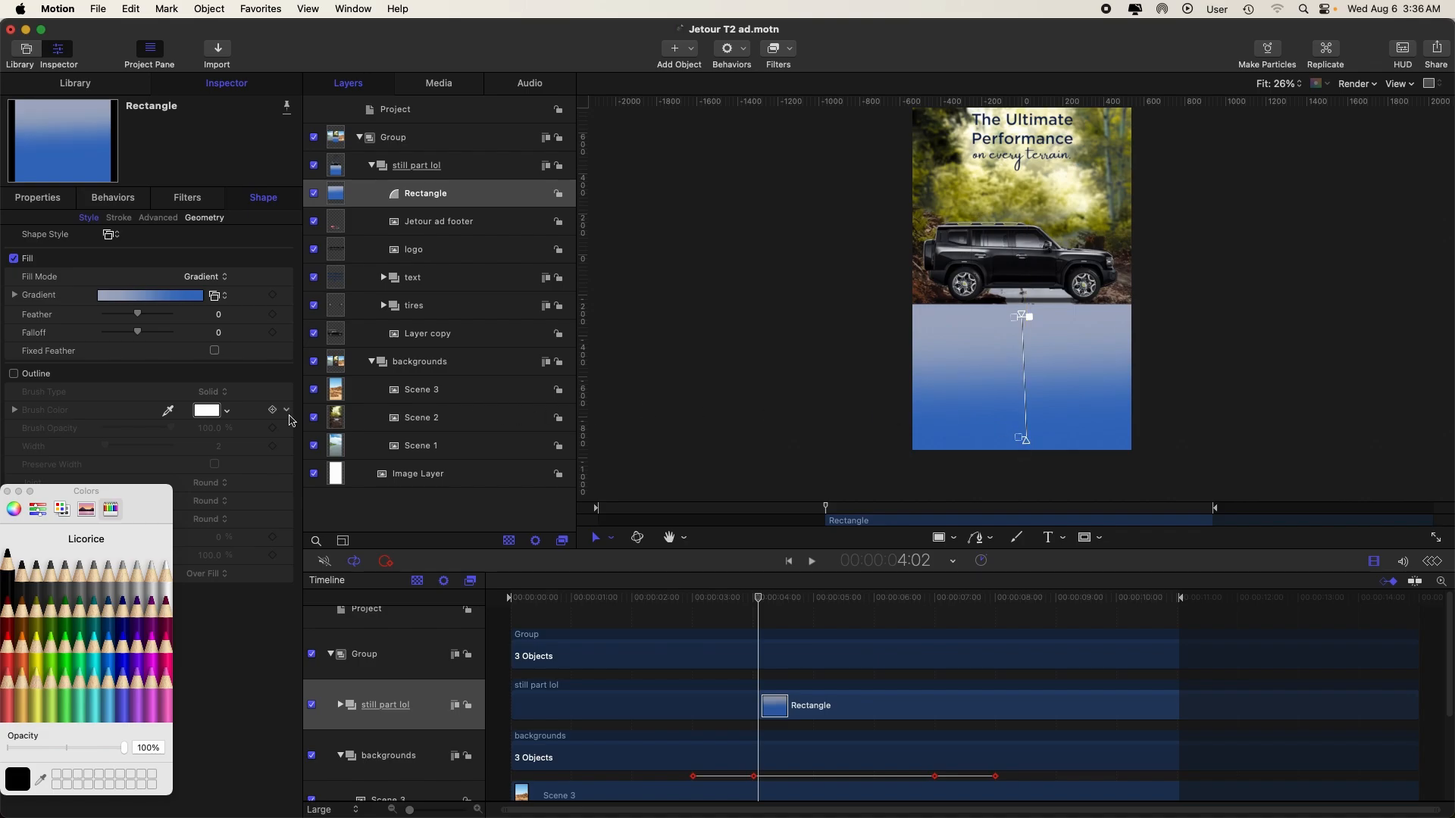
click(7, 492)
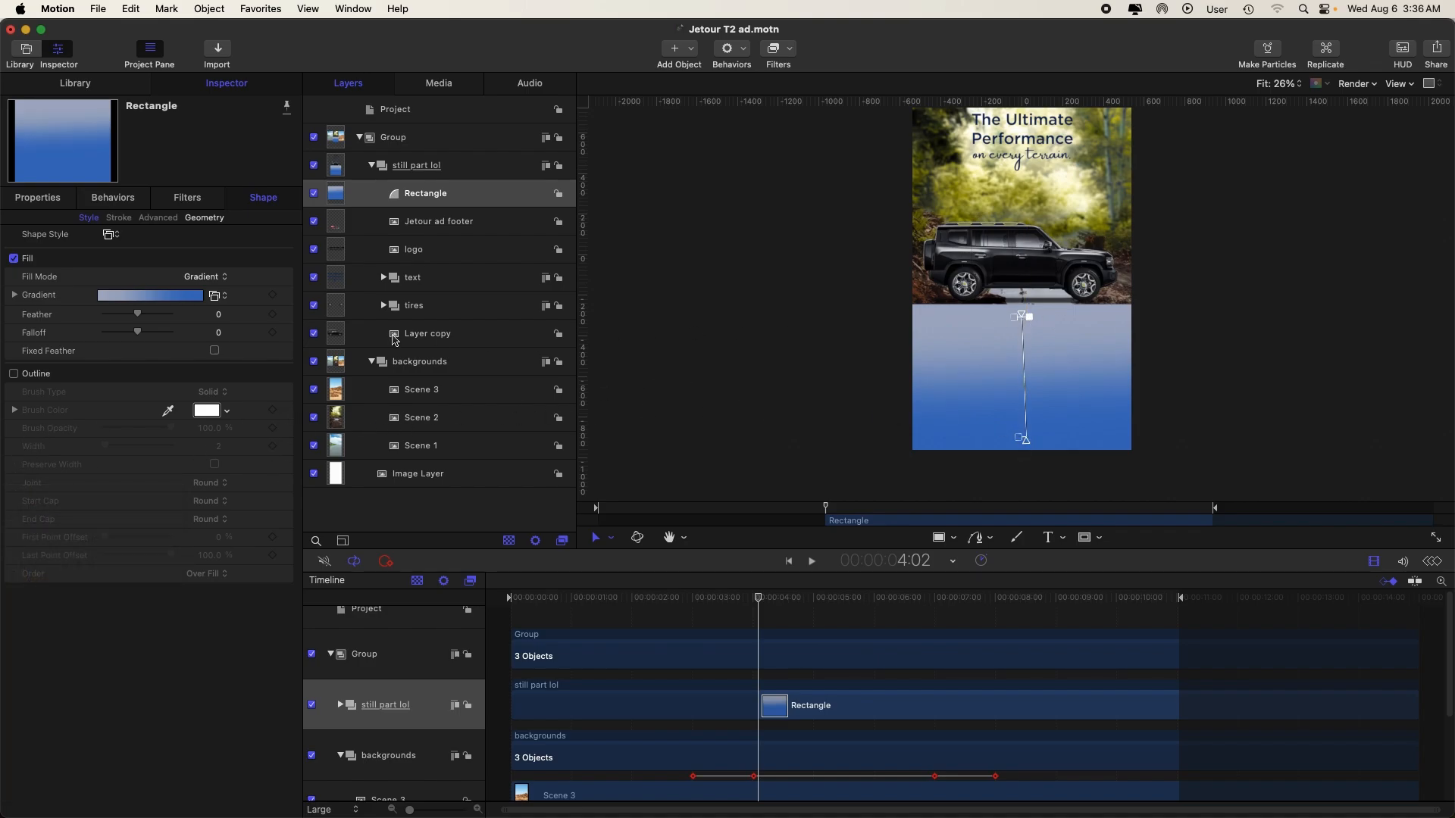
- Add an opacity stop at the end of the rectangle's gradient and set the starting stop's opacity to 0%
click(14, 295)
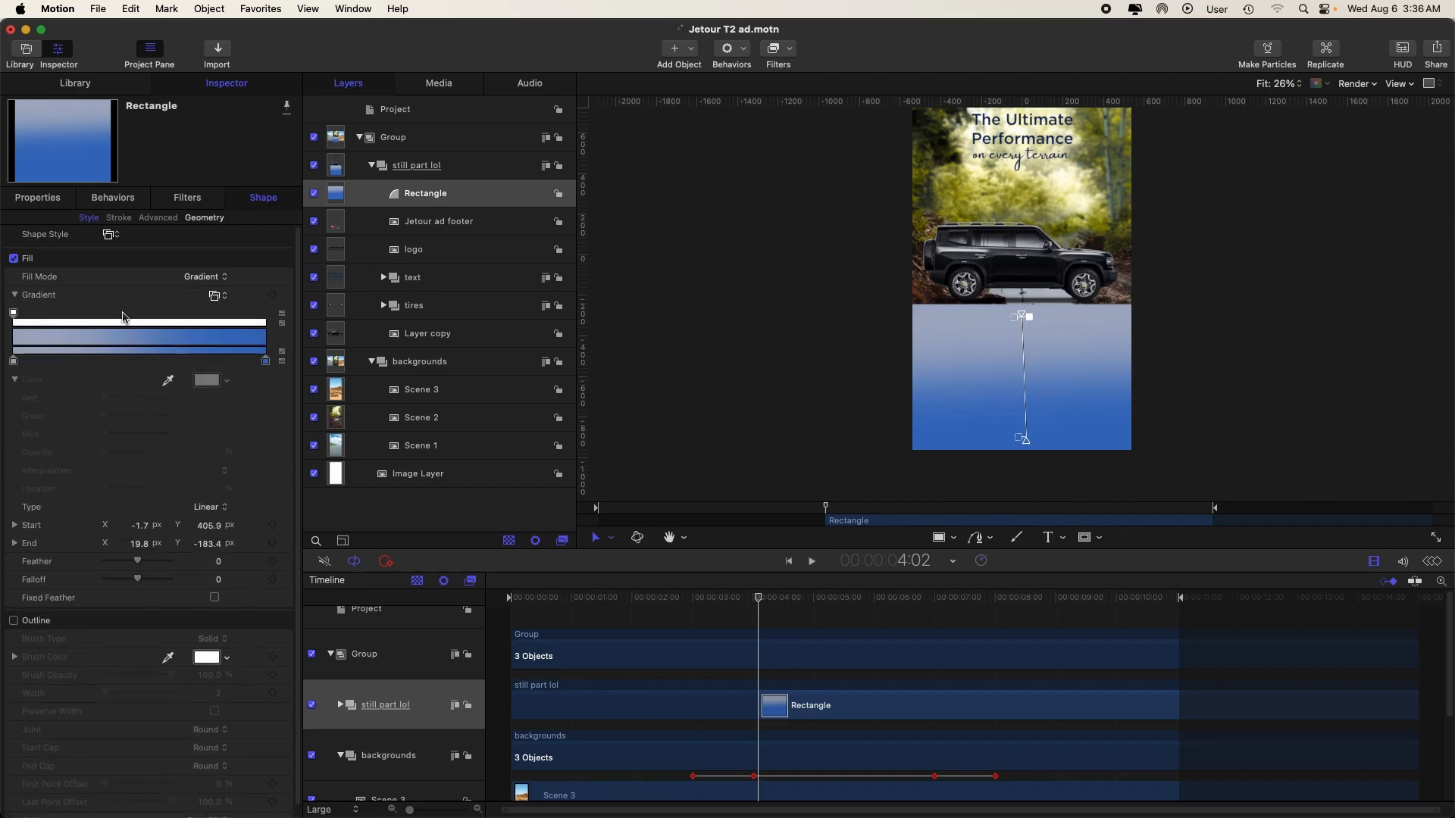
click(13, 361)
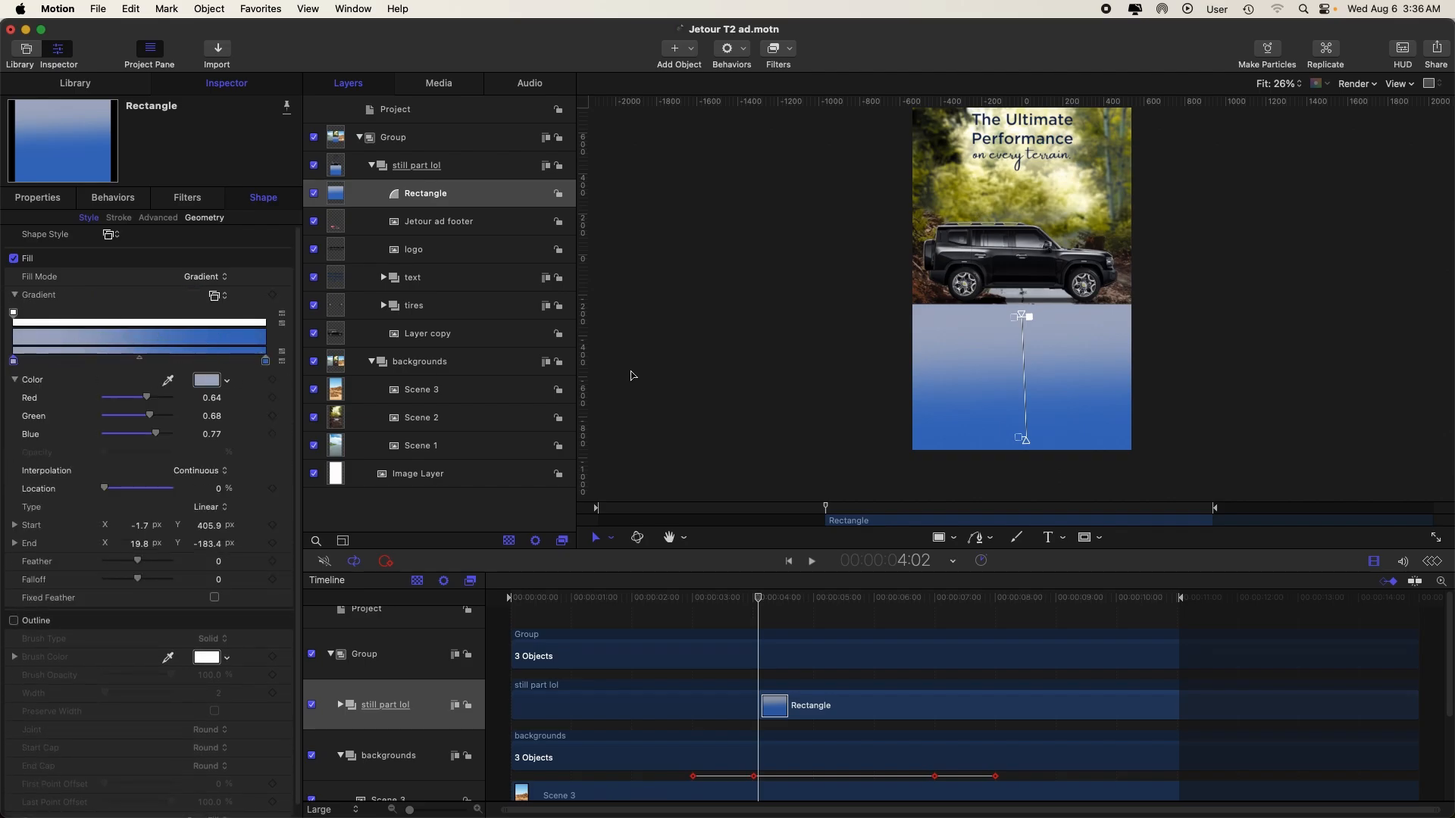
click(265, 362)
click(15, 362)
click(265, 324)
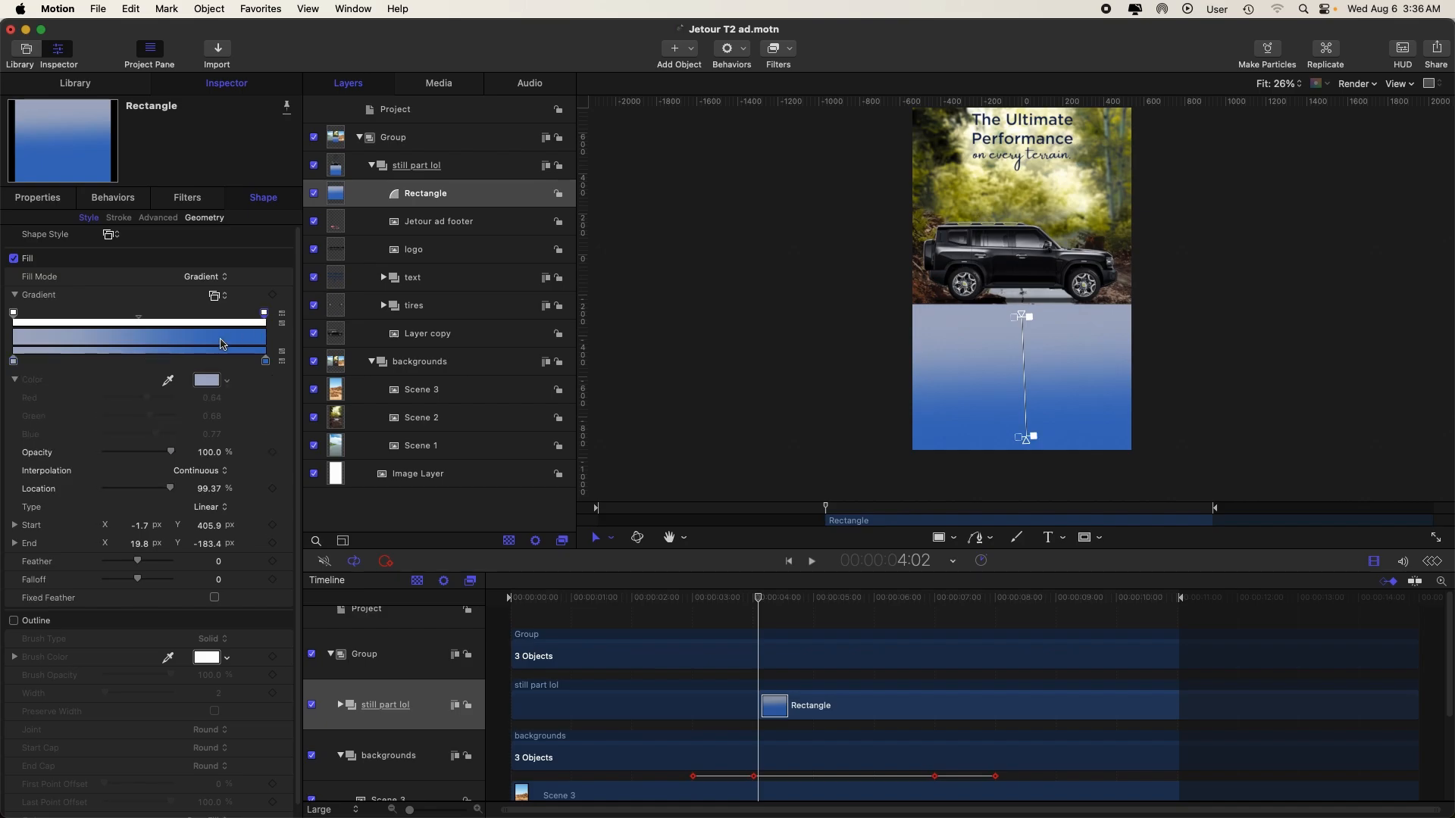
click(14, 313)
drag(170, 453, 101, 464)
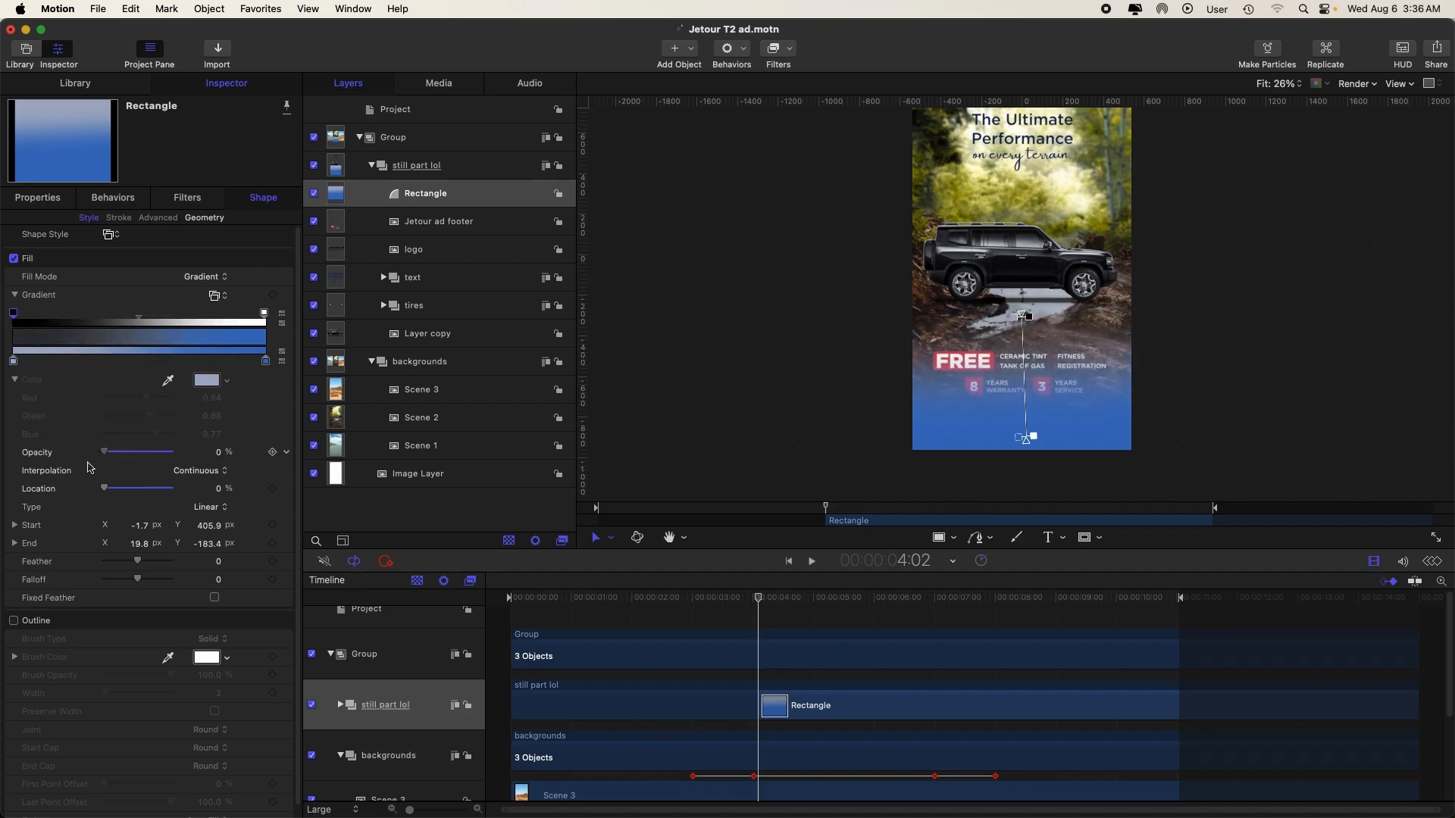
- Set both the end and start color stops of the gradient to Licorice black, and close the color picker
click(211, 383)
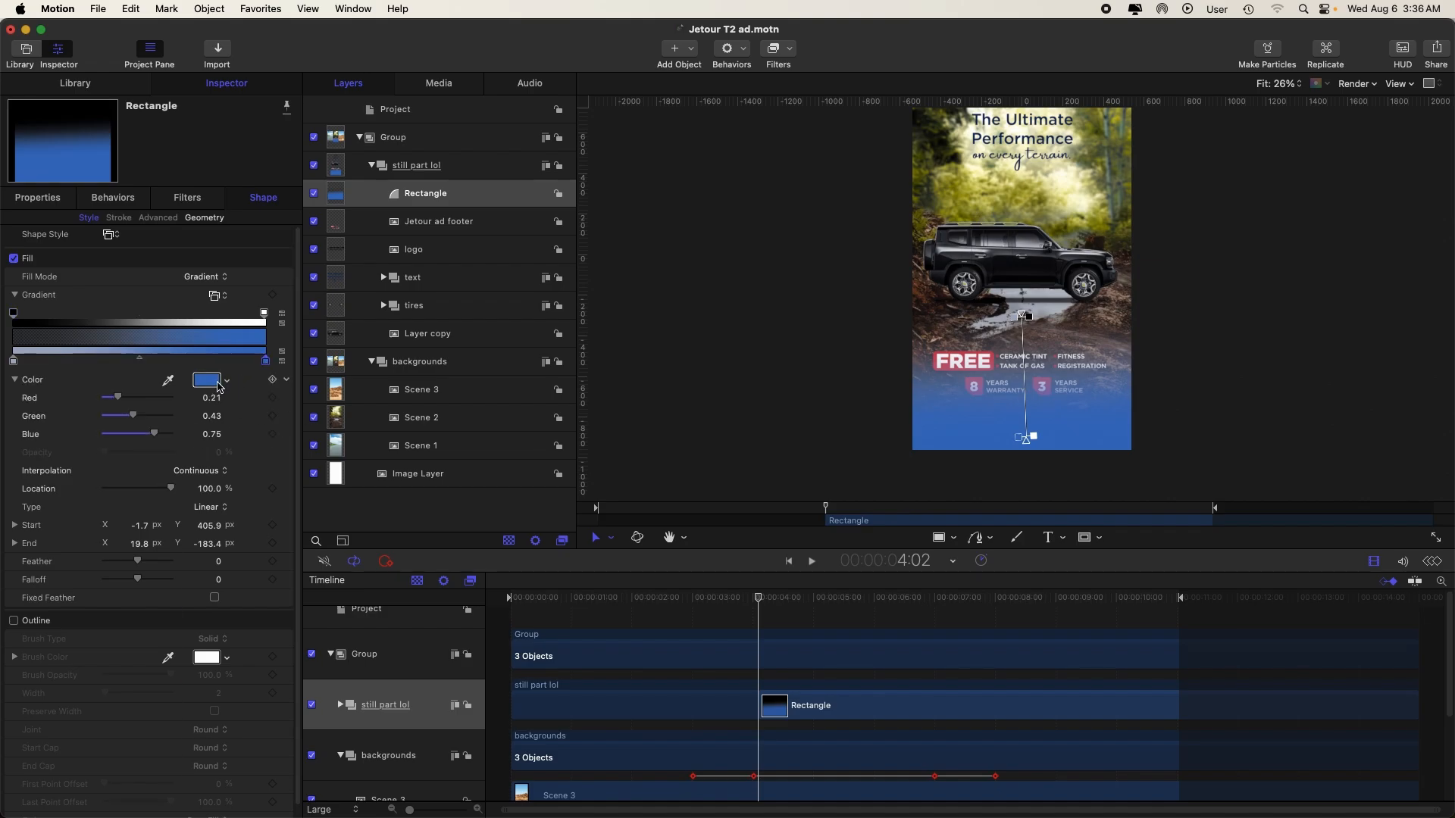
click(9, 574)
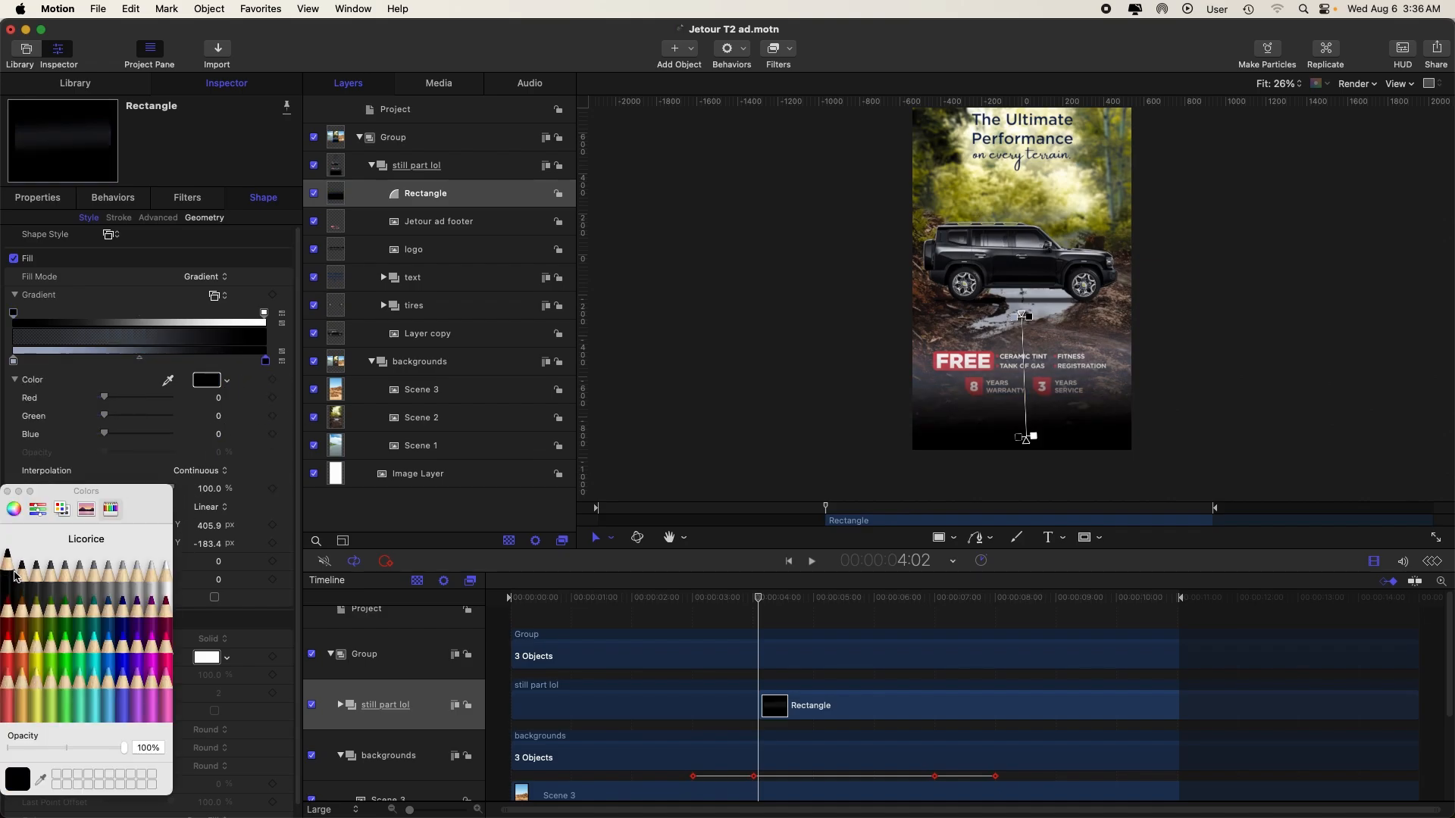
click(13, 361)
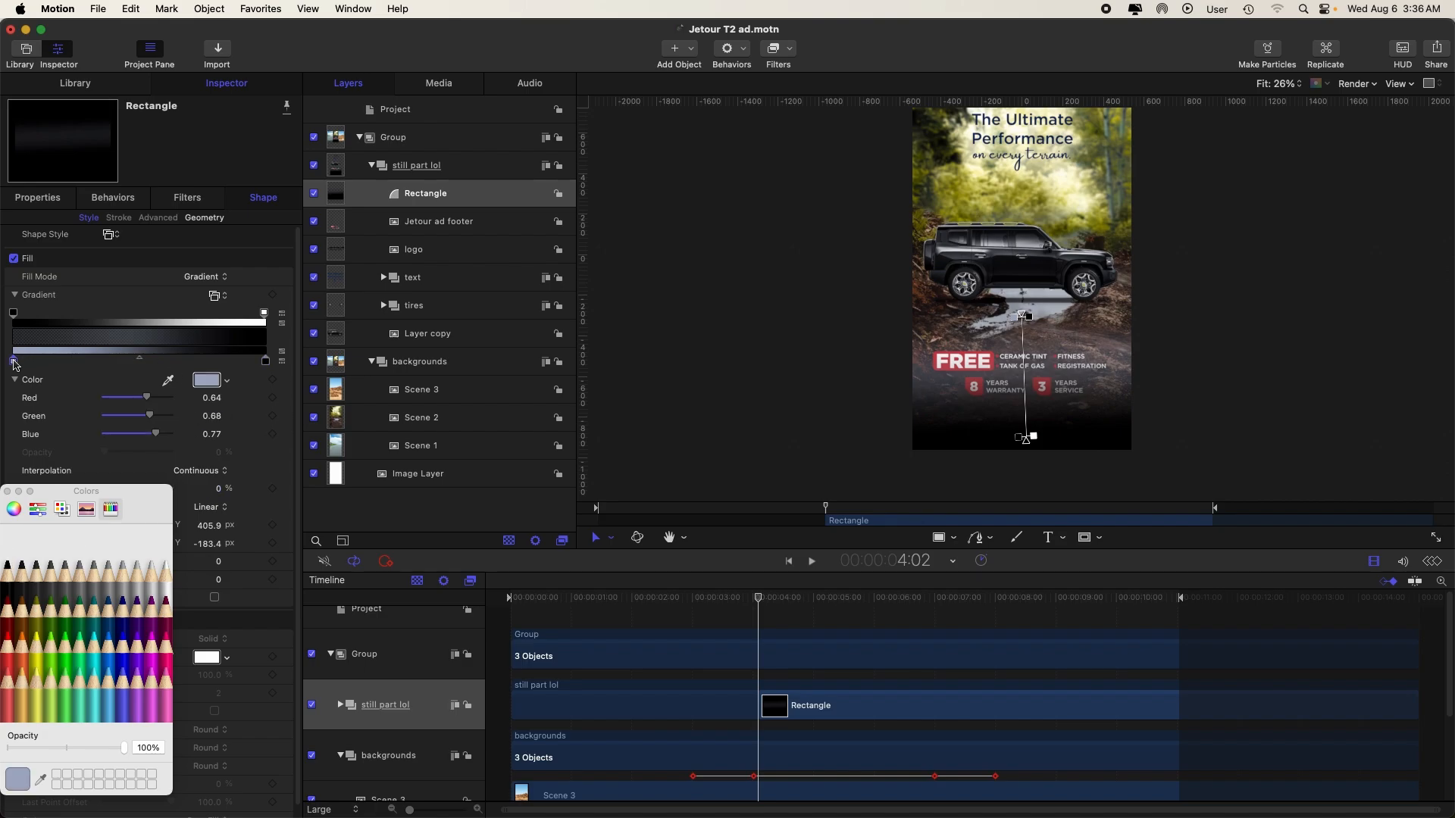
click(19, 576)
click(9, 578)
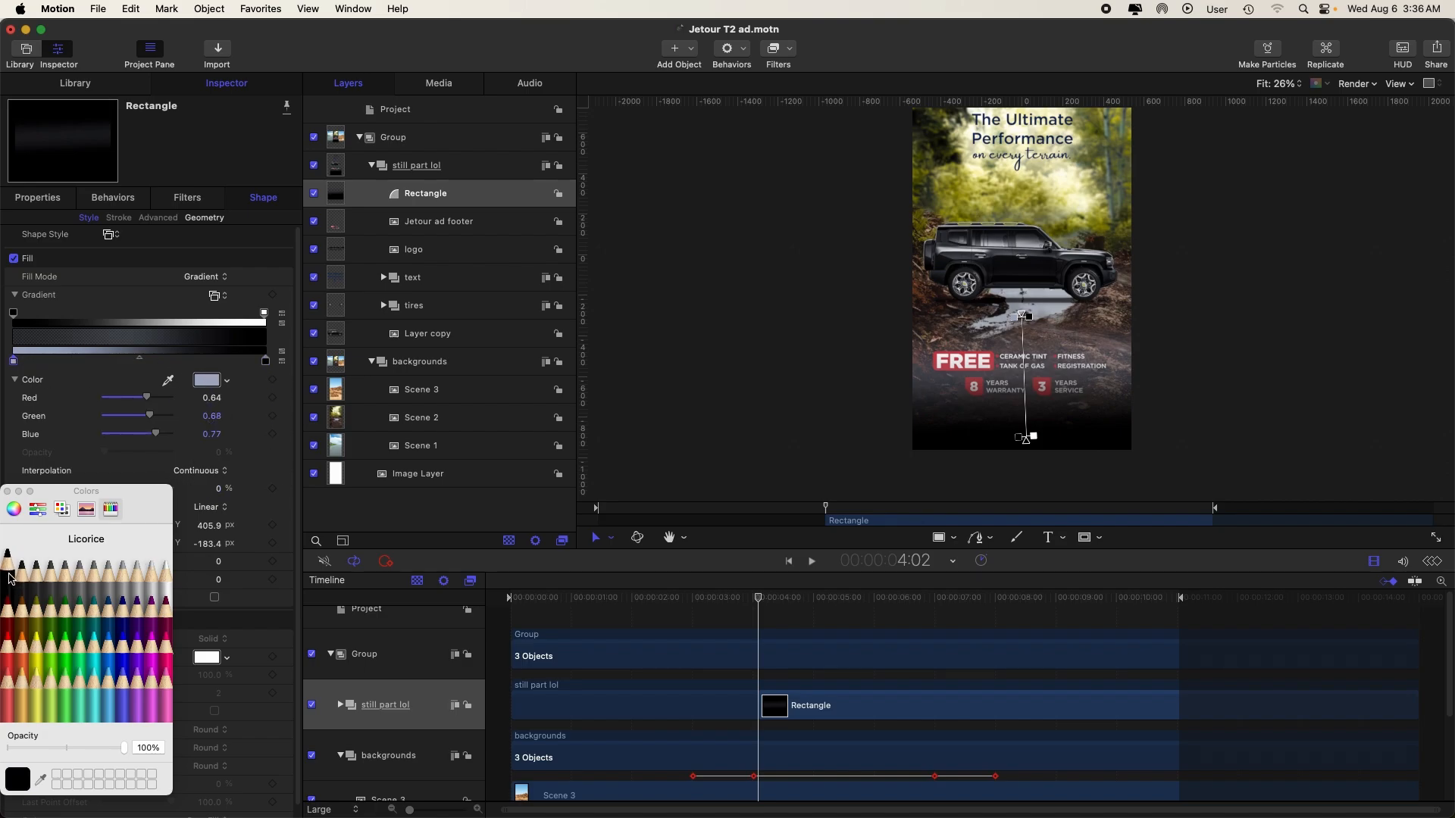
click(196, 380)
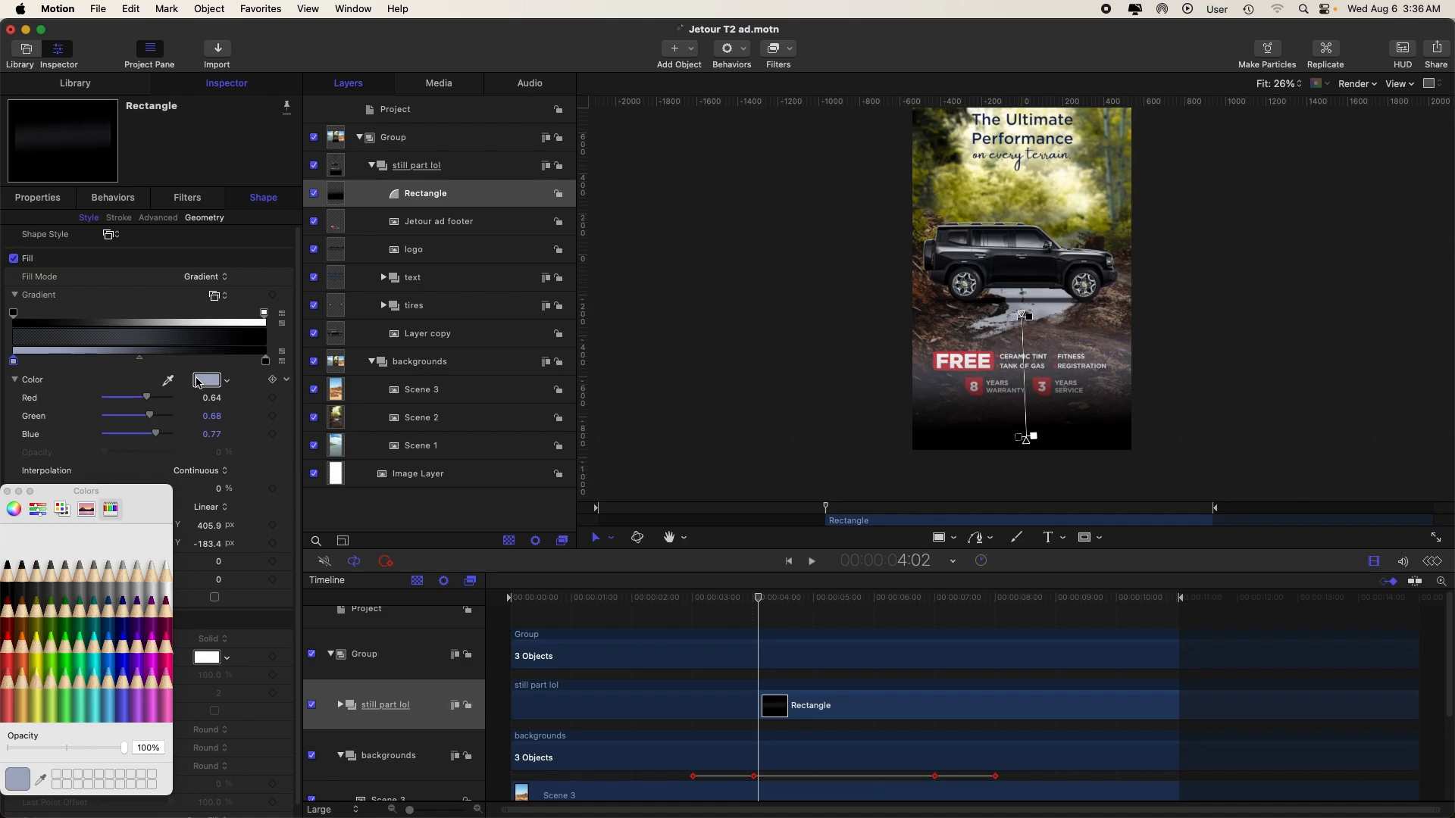
click(11, 572)
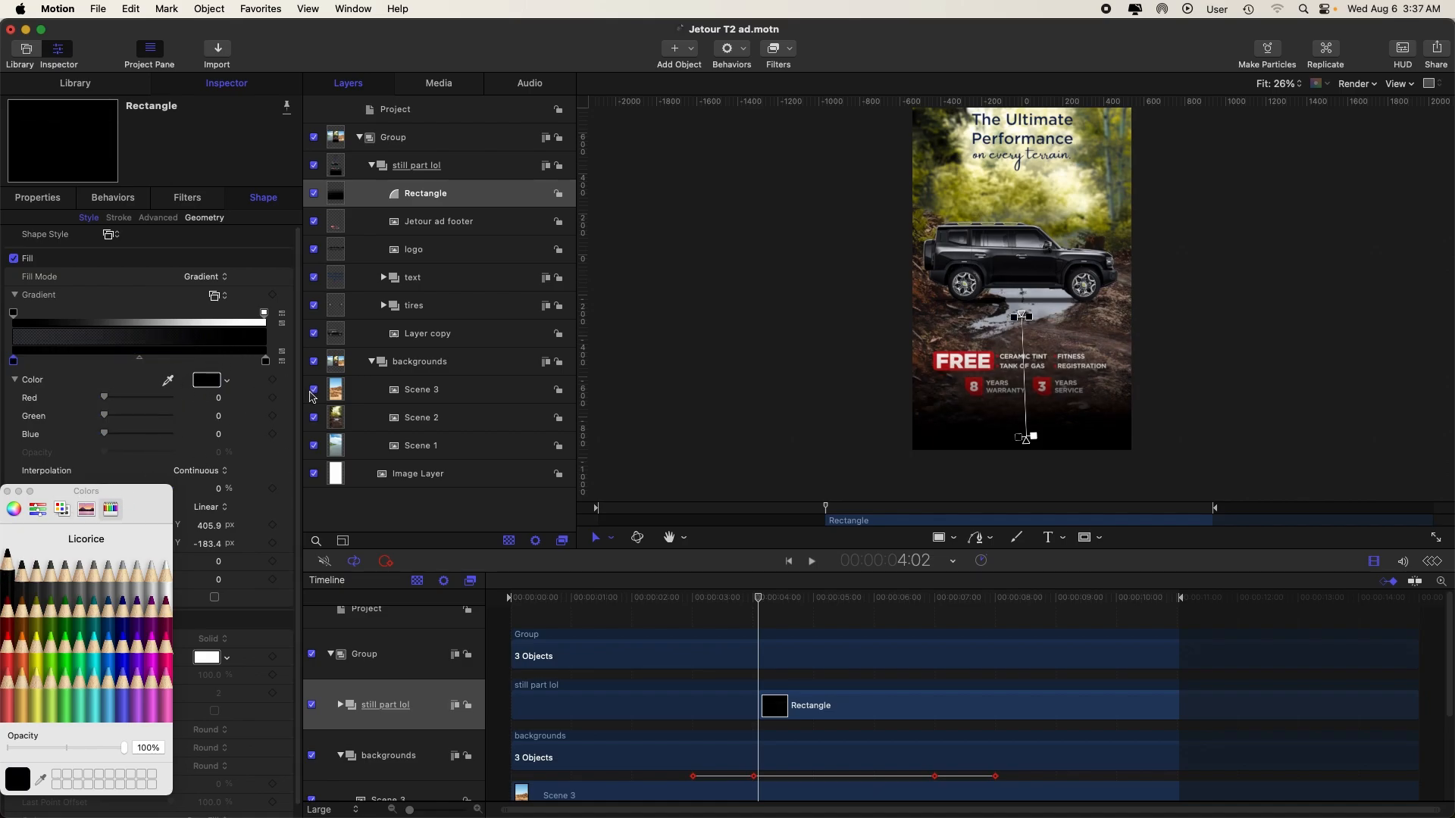
click(8, 492)
- Shorten the gradient so it ends higher, at about Y -38 px, and move the Rectangle layer beneath Jetour ad footer
drag(1028, 445, 1026, 418)
drag(1022, 315, 1027, 316)
drag(467, 205, 403, 241)
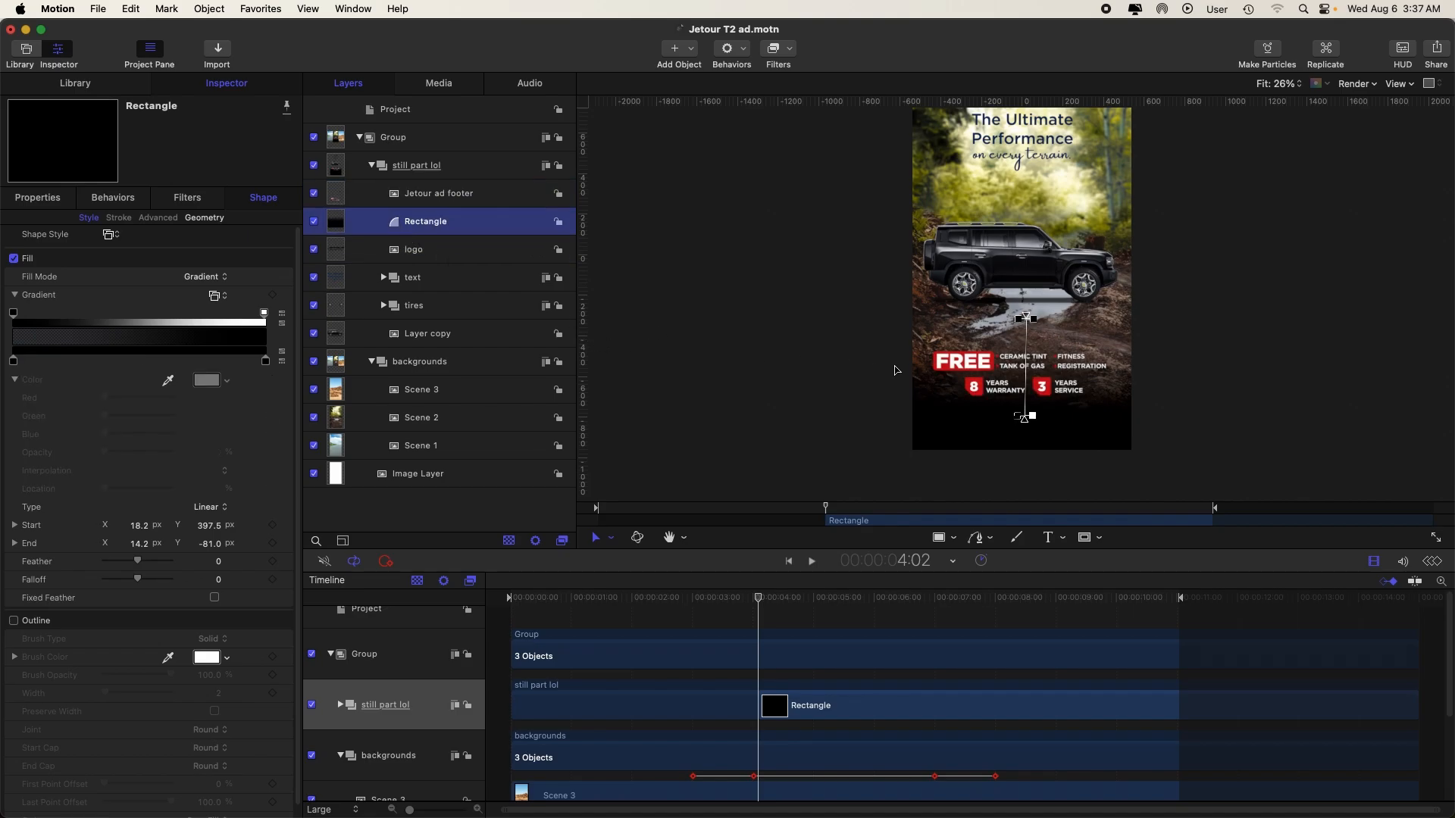
drag(1027, 425, 1032, 416)
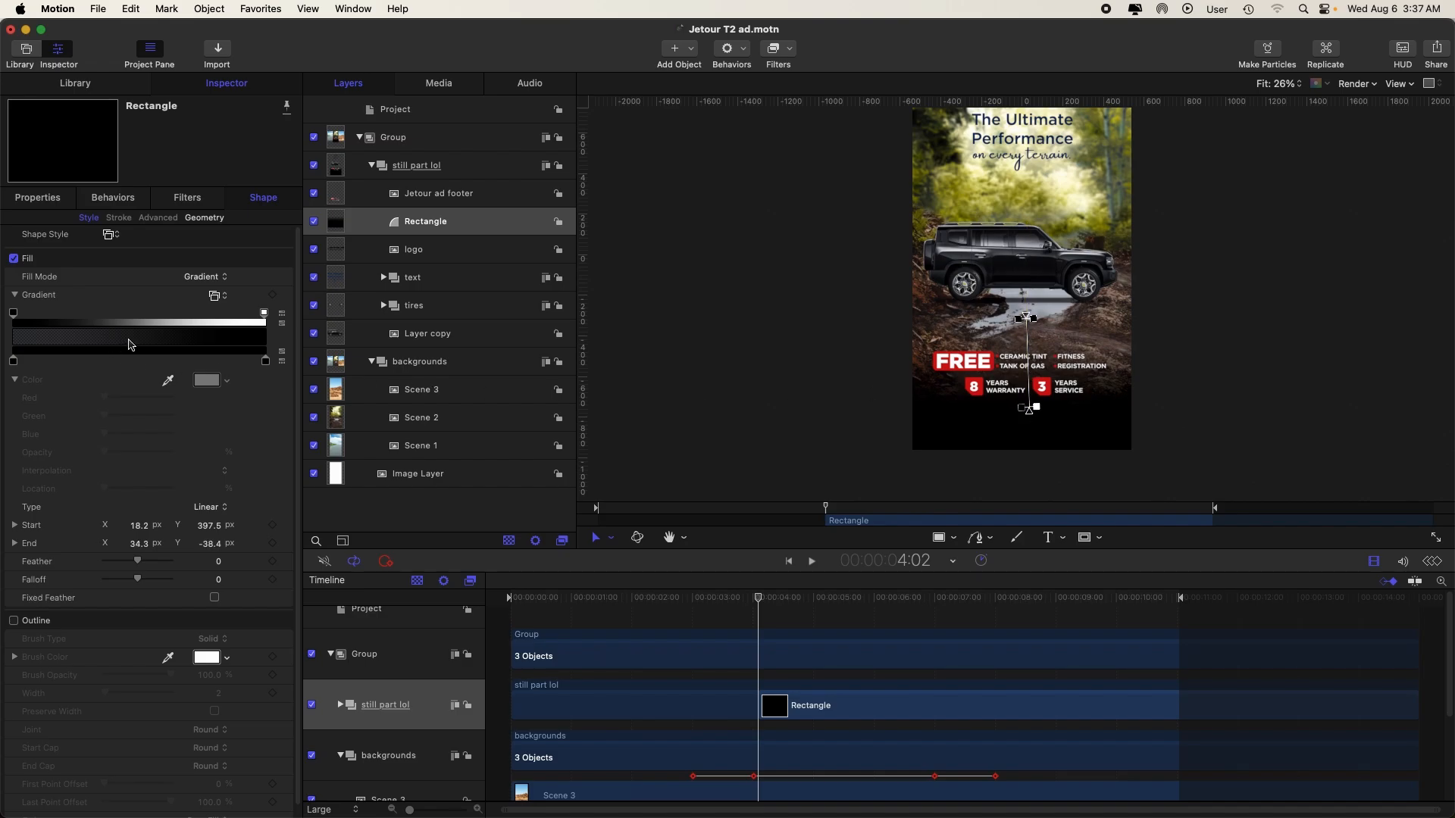
- Go to the start of the timeline and extend the Rectangle's in point to the first frame
drag(719, 522, 535, 523)
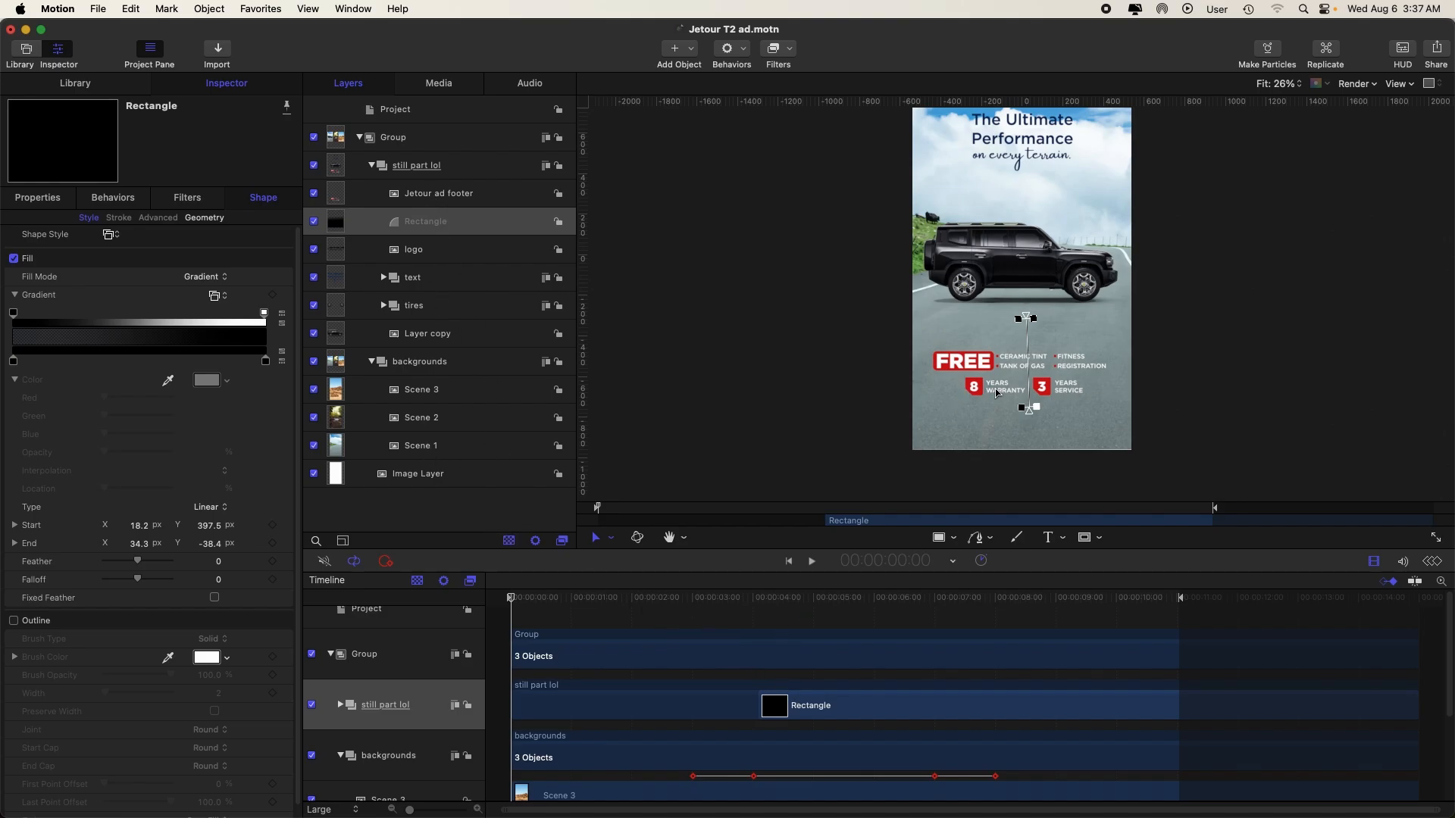
key(i)
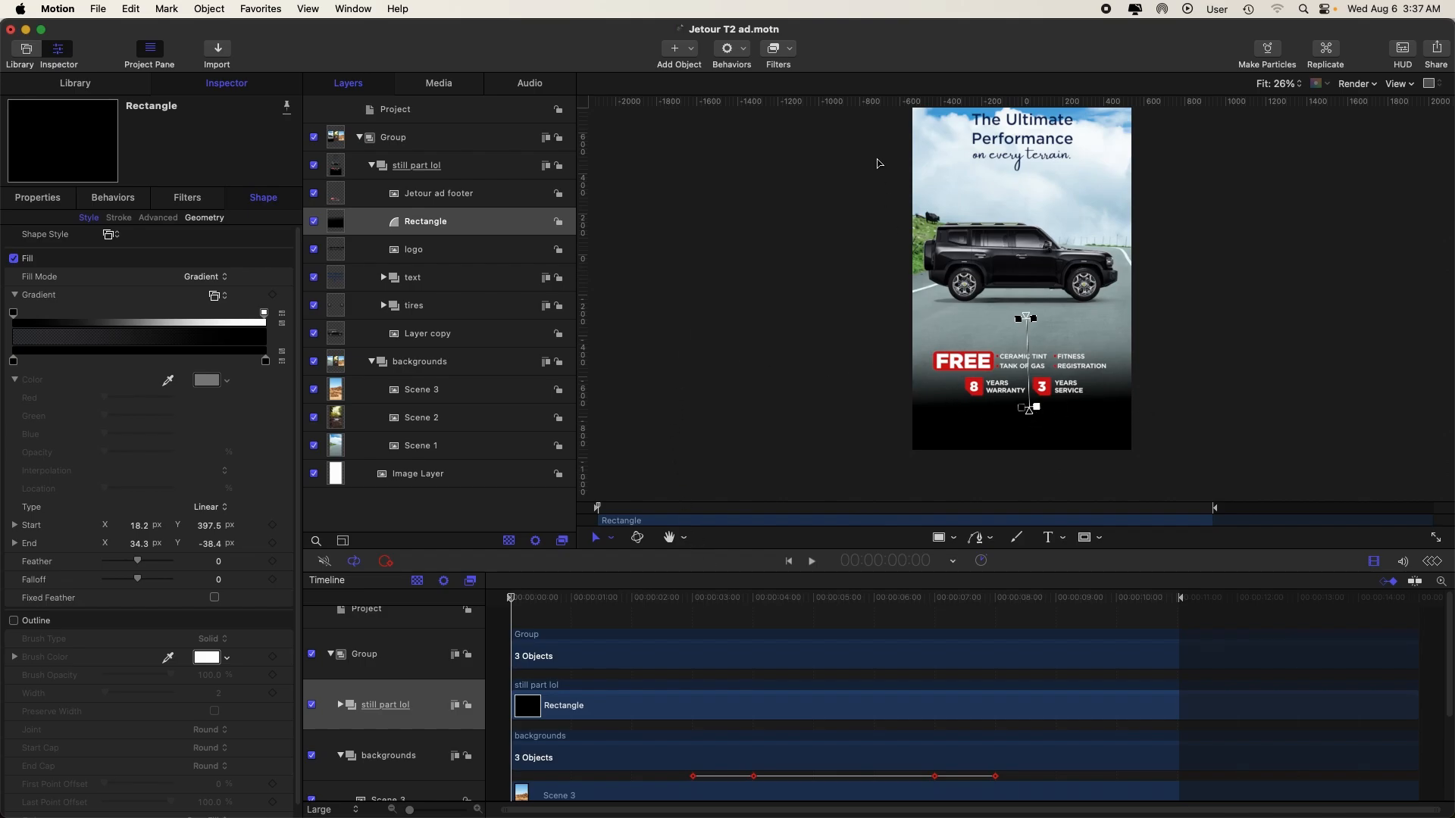
- Place a horizontal guide through the warranty row, set the opacity gradient's middle to 30.62%, and lower the gradient's end to about Y -183 px
drag(849, 106, 877, 391)
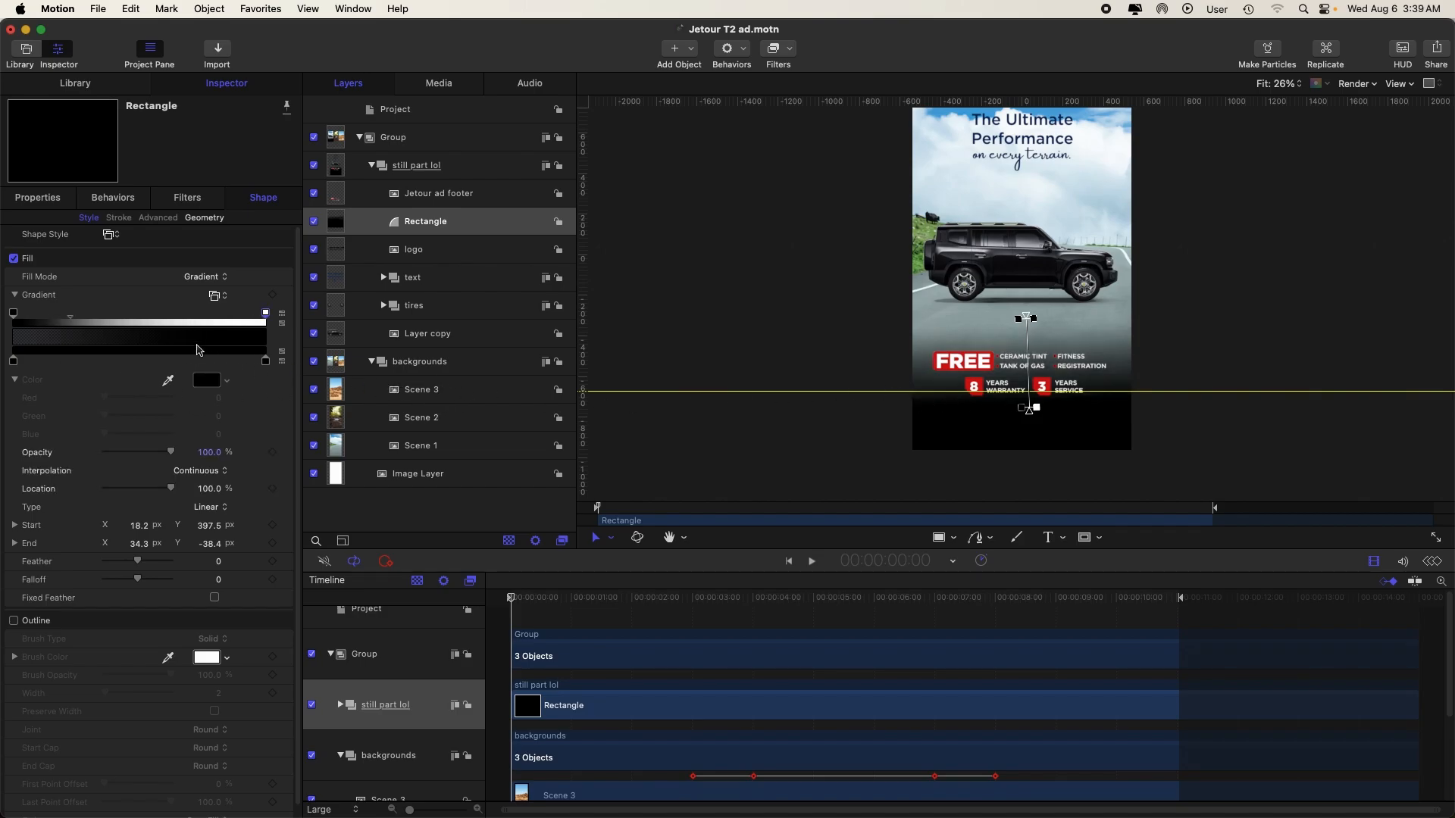
mouse_move(70, 318)
mouse_down()
mouse_move(46, 322)
mouse_move(146, 328)
mouse_move(90, 325)
mouse_up()
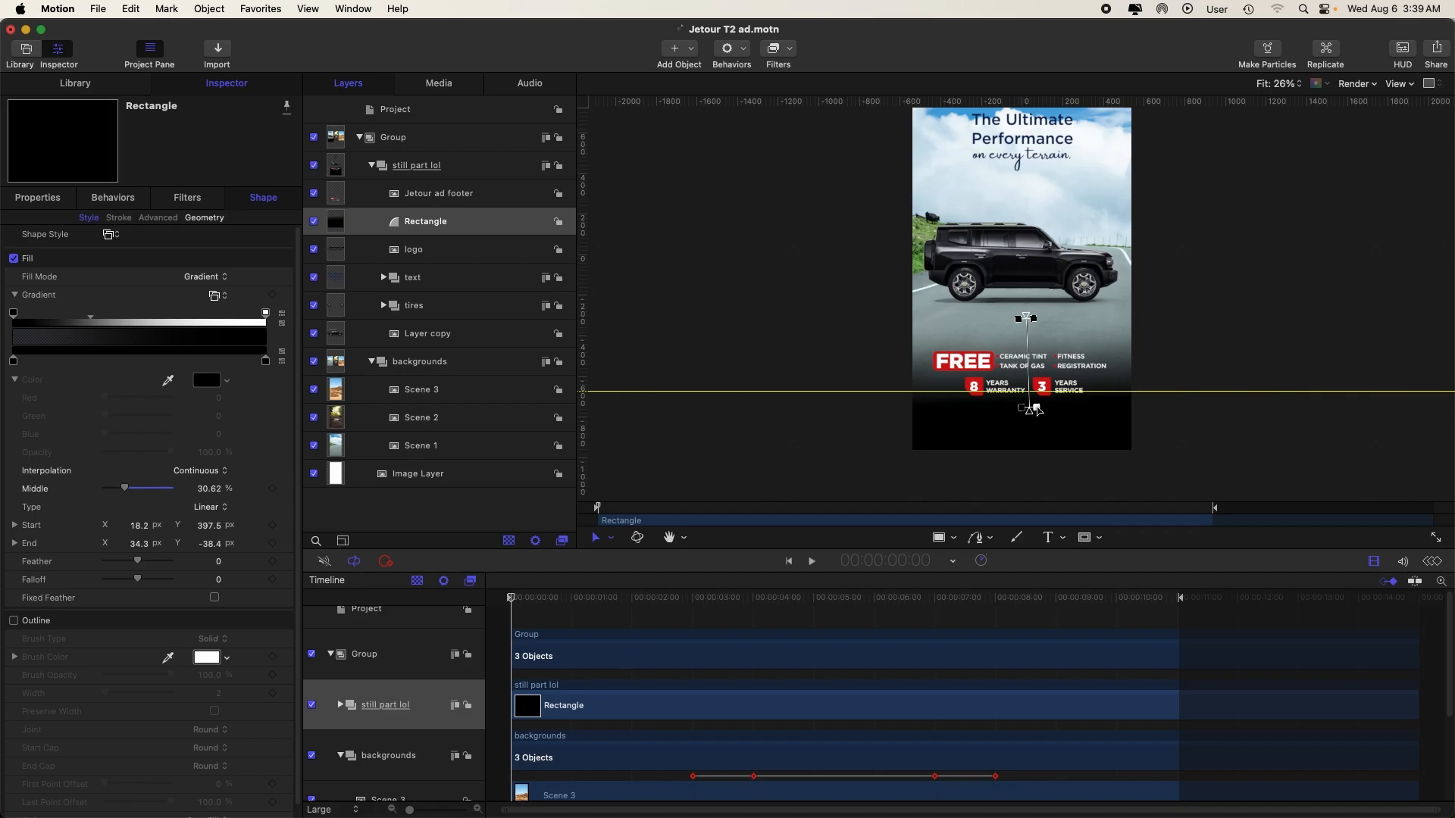
drag(1039, 408, 1028, 442)
- Add a vertical guide along the gradient line and align the gradient's start with it at about X 24 px, Y 394.5 px
drag(584, 360, 1029, 385)
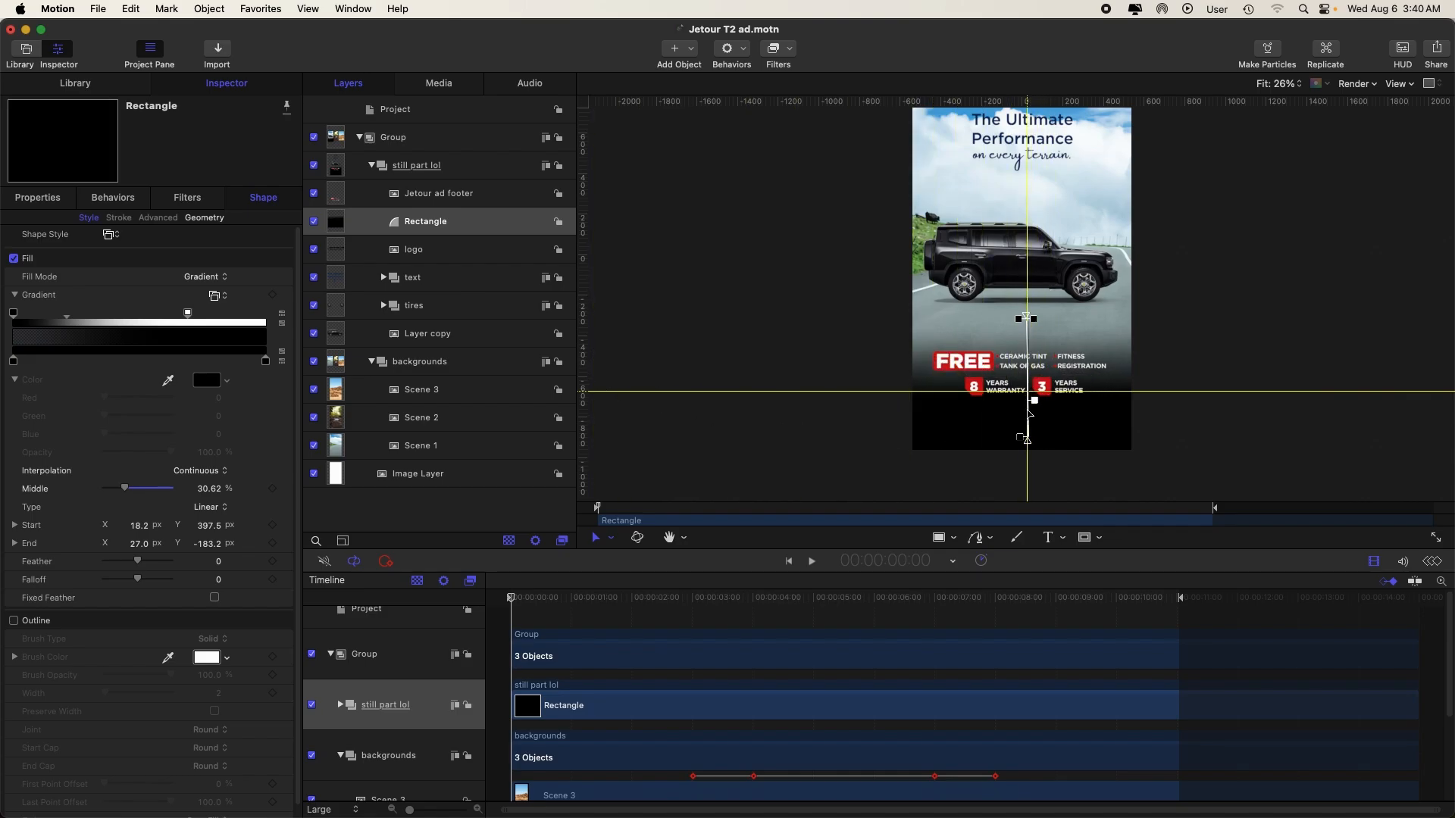
key(super+equal)
key(super+equal)
key(super+equal)
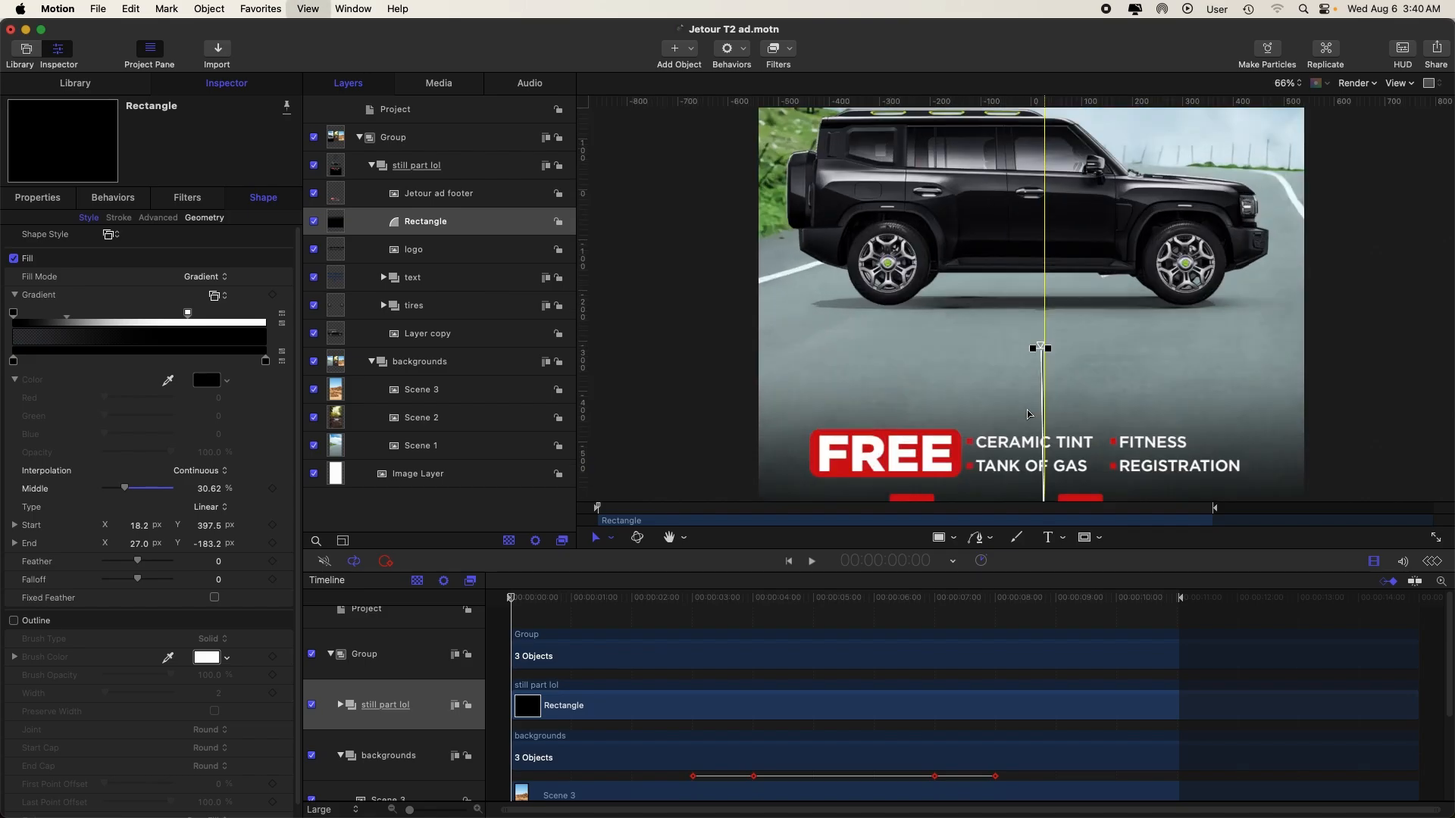
drag(1044, 347, 1045, 346)
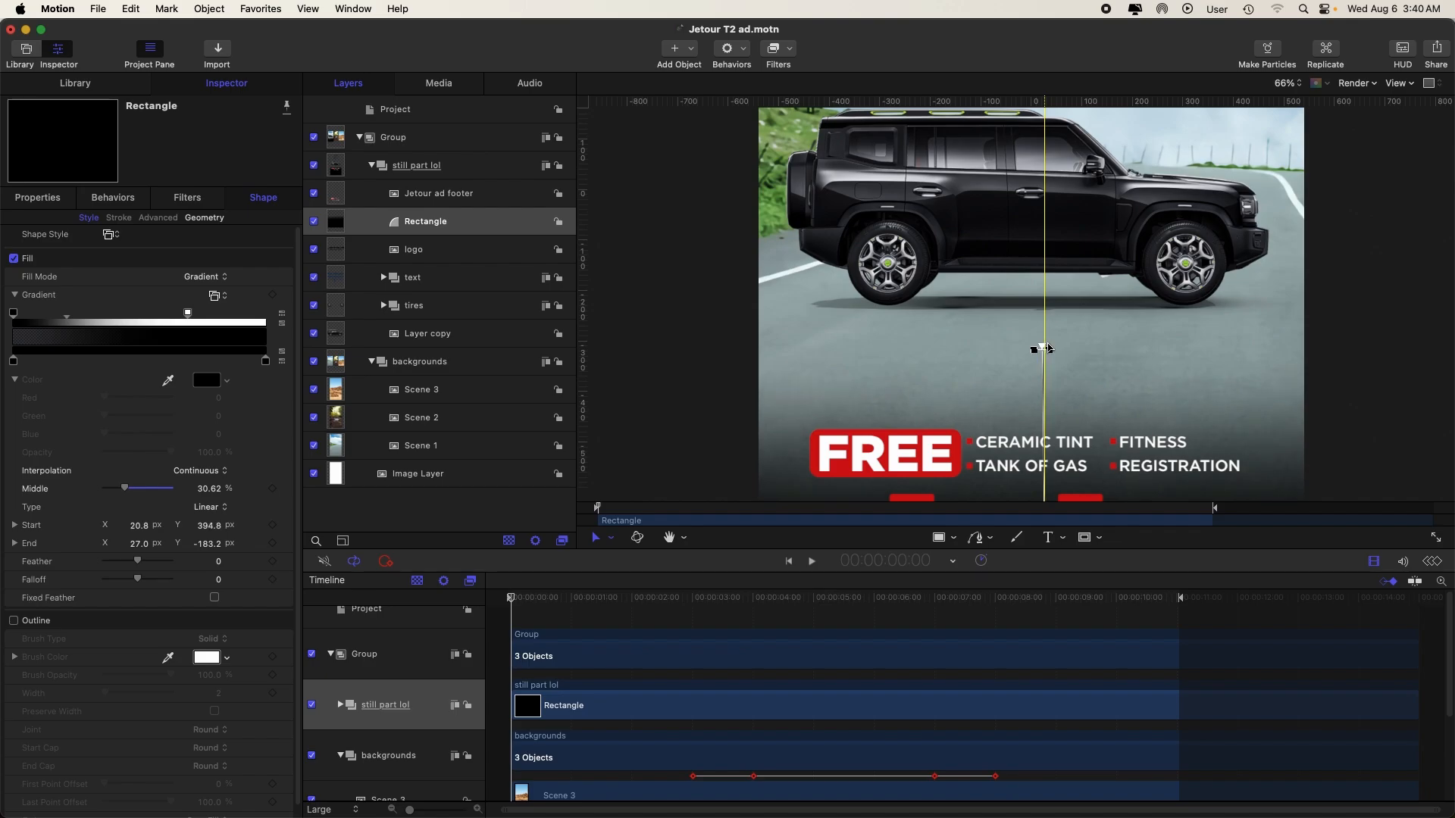
scroll(1048, 348, down, 5)
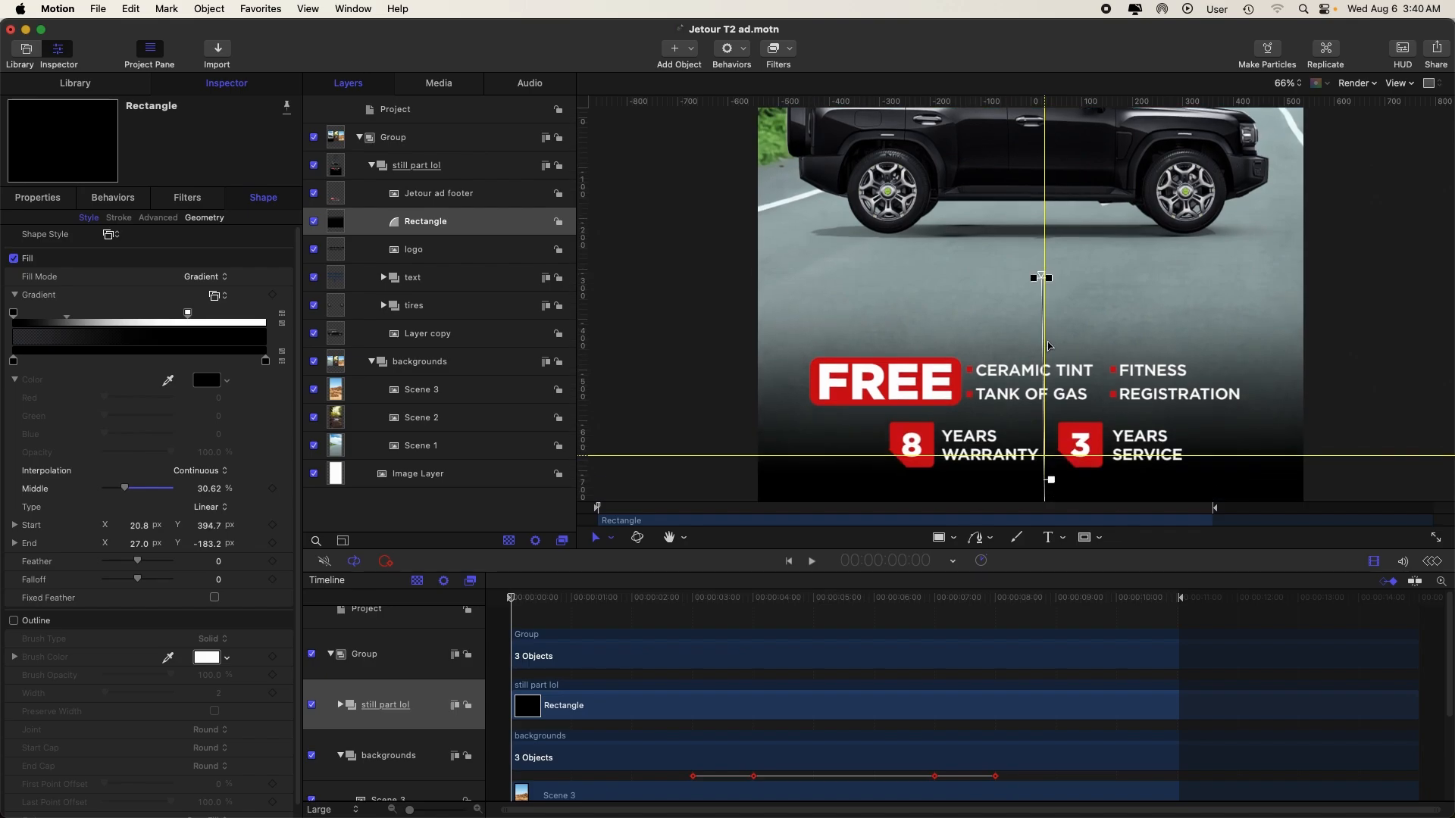
scroll(1050, 346, down, 3)
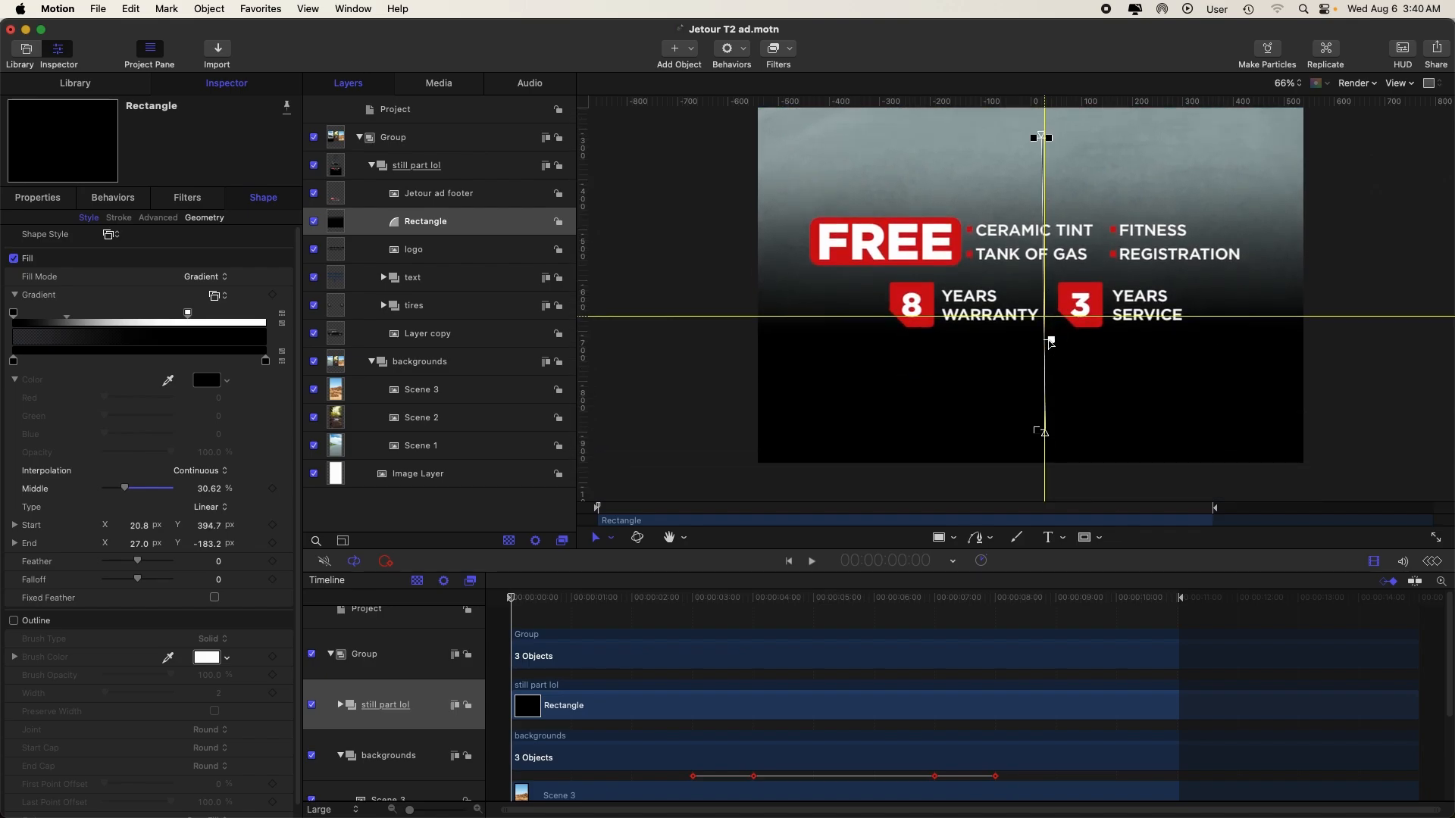
scroll(1051, 342, up, 5)
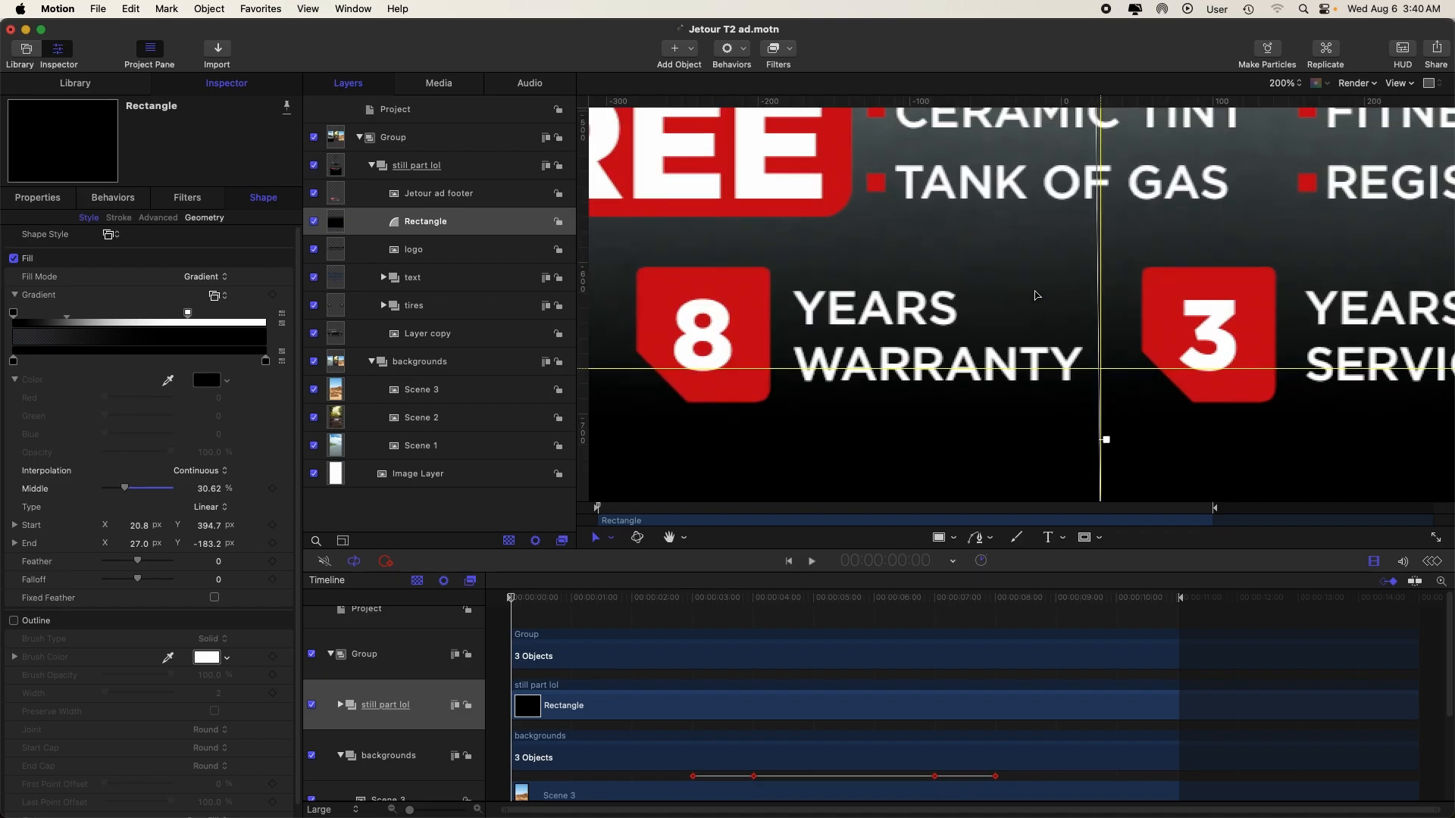
scroll(1036, 294, up, 10)
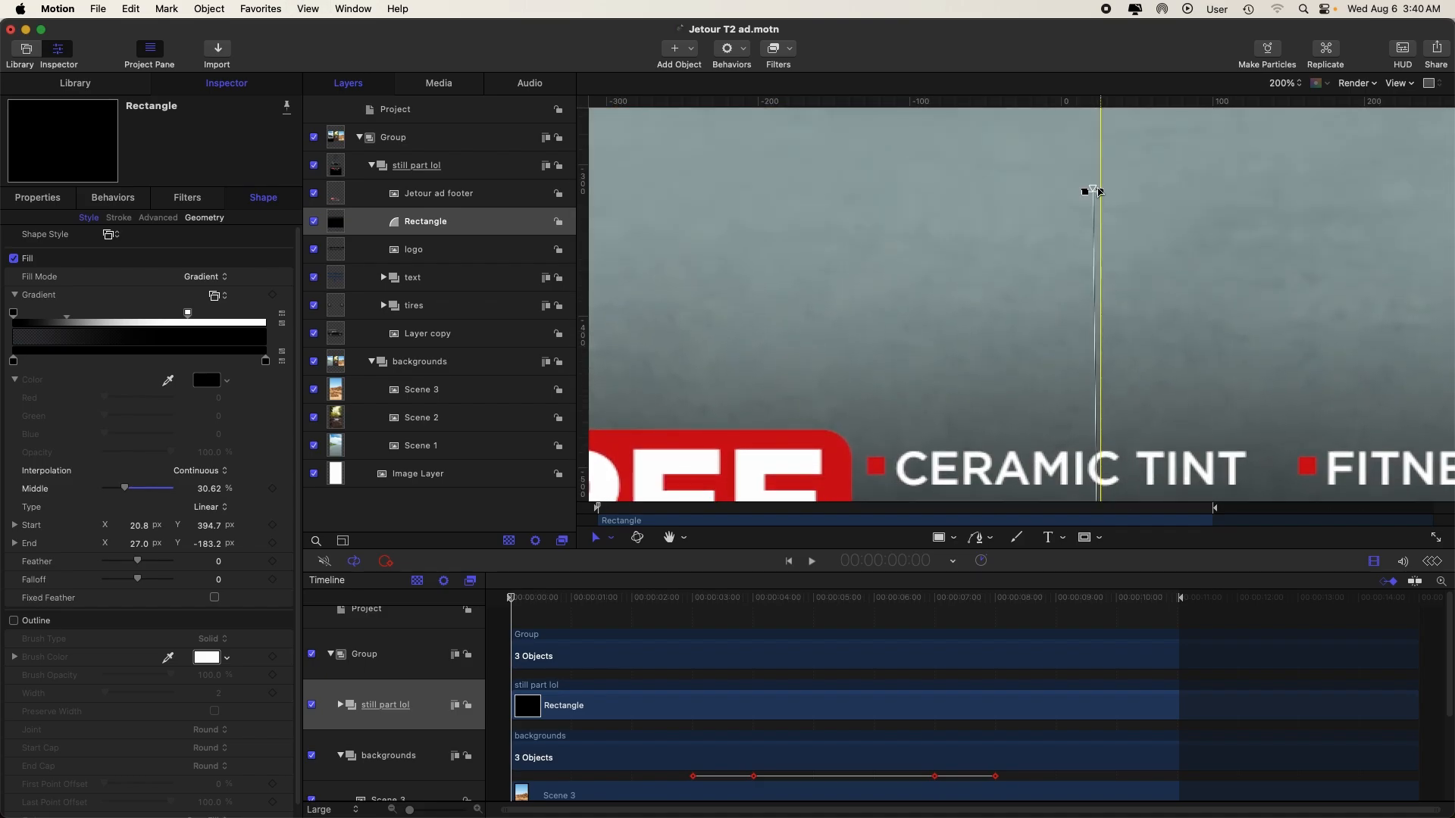
drag(1096, 191, 1100, 192)
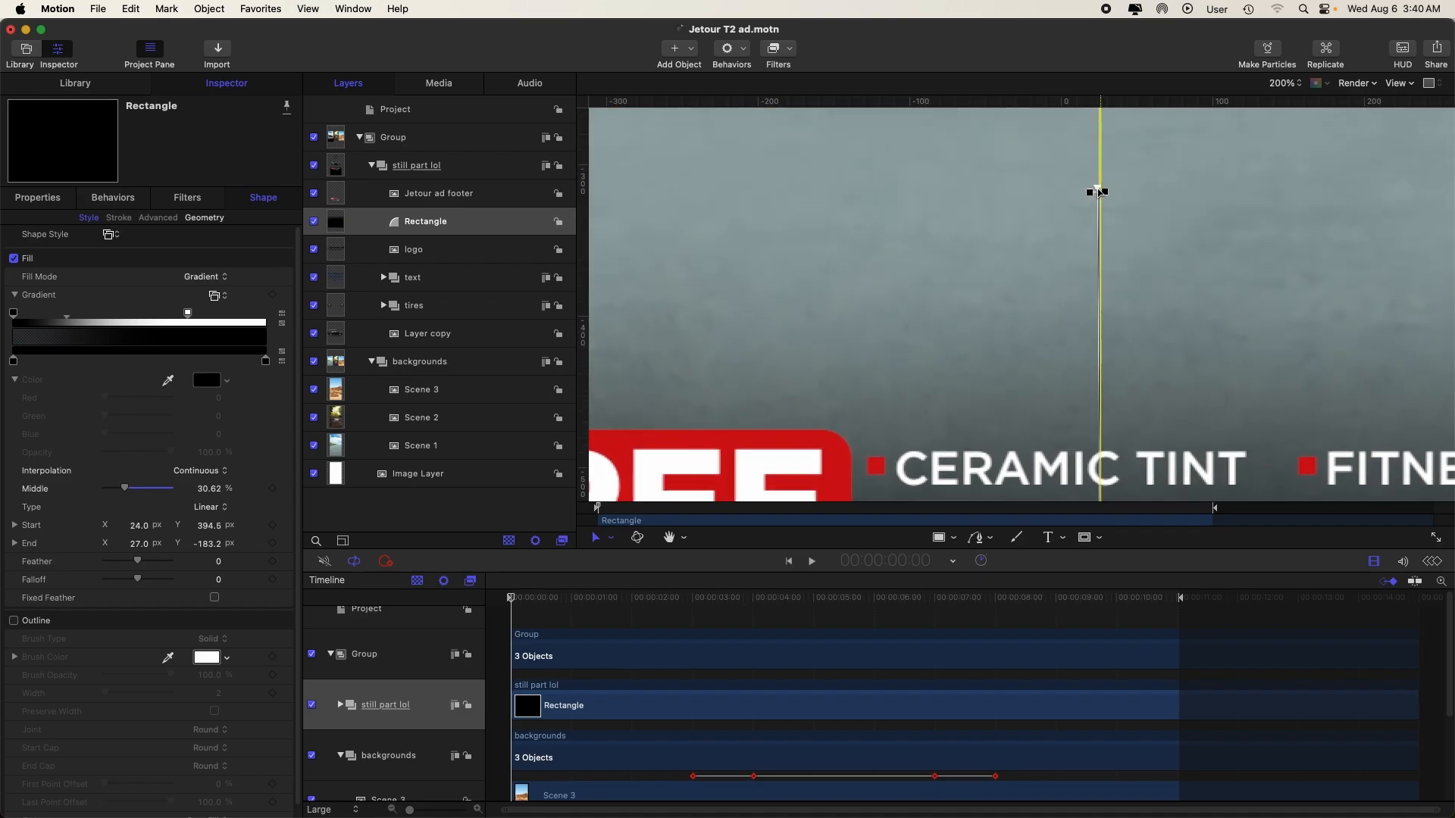
- Shift the gradient's lower opacity stop slightly toward its start, keep the end points on the vertical guide, and deselect the Rectangle
scroll(1035, 248, down, 15)
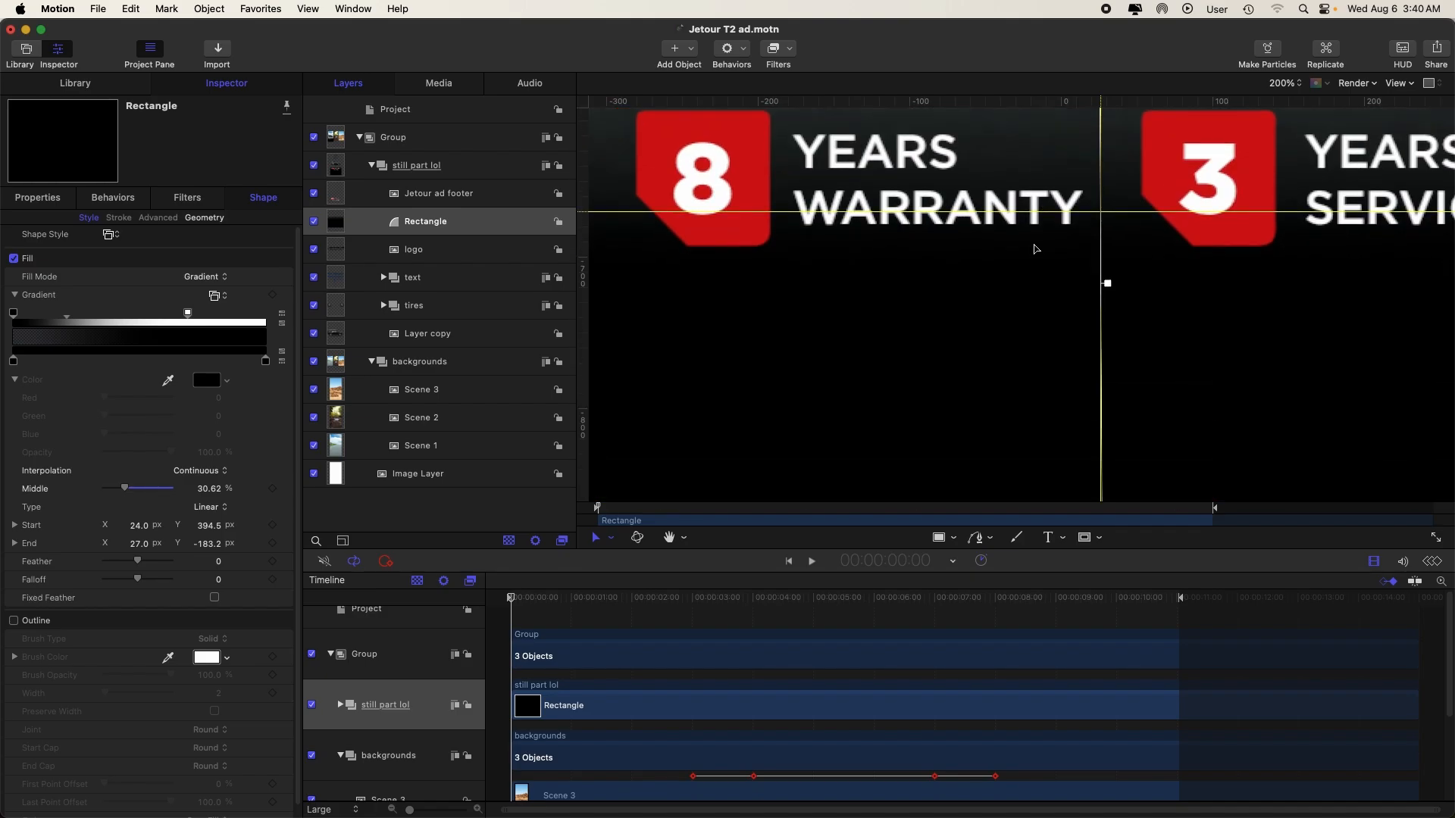
key(super+minus)
key(super+minus)
key(super+minus)
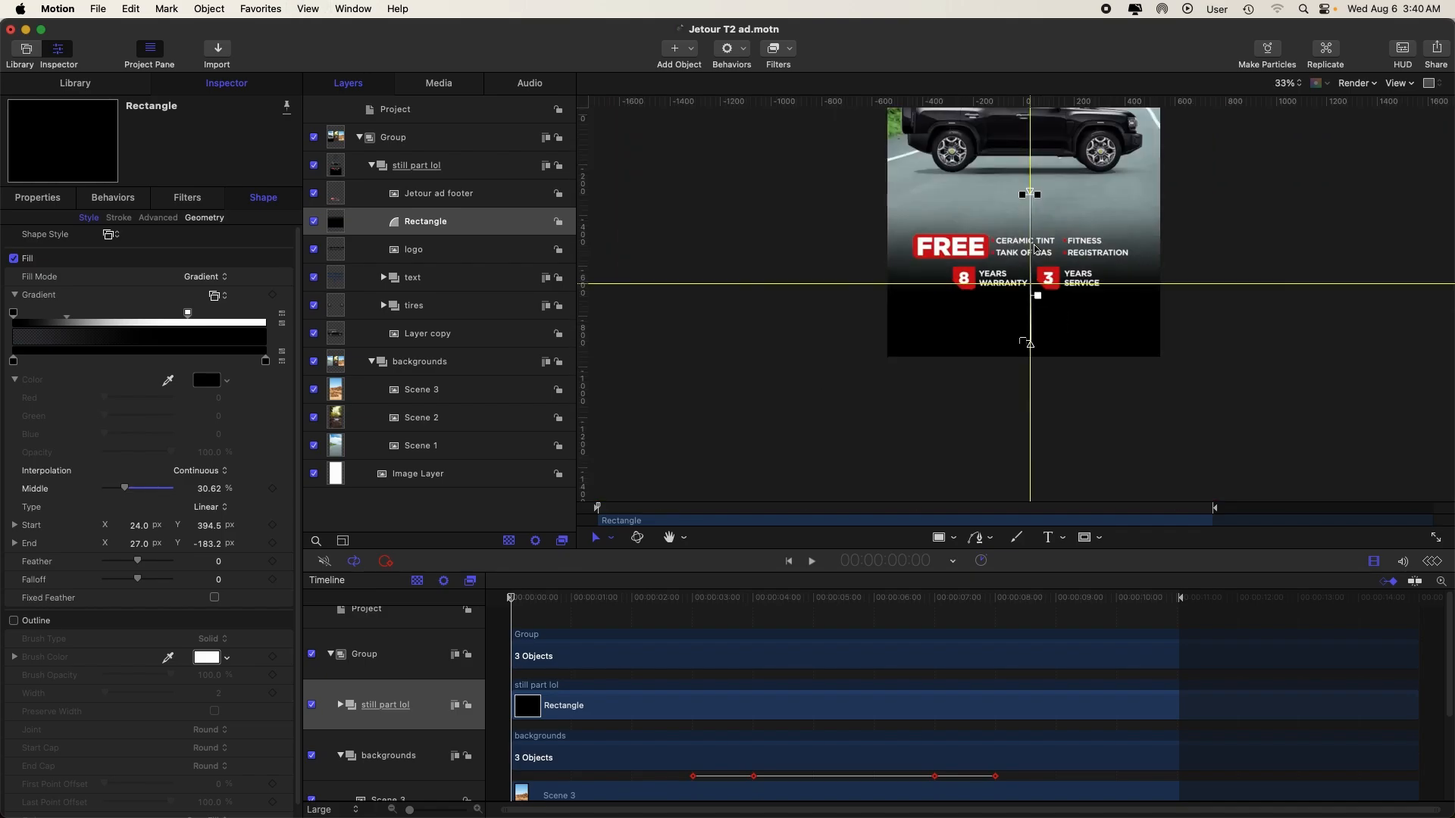
scroll(1035, 248, up, 3)
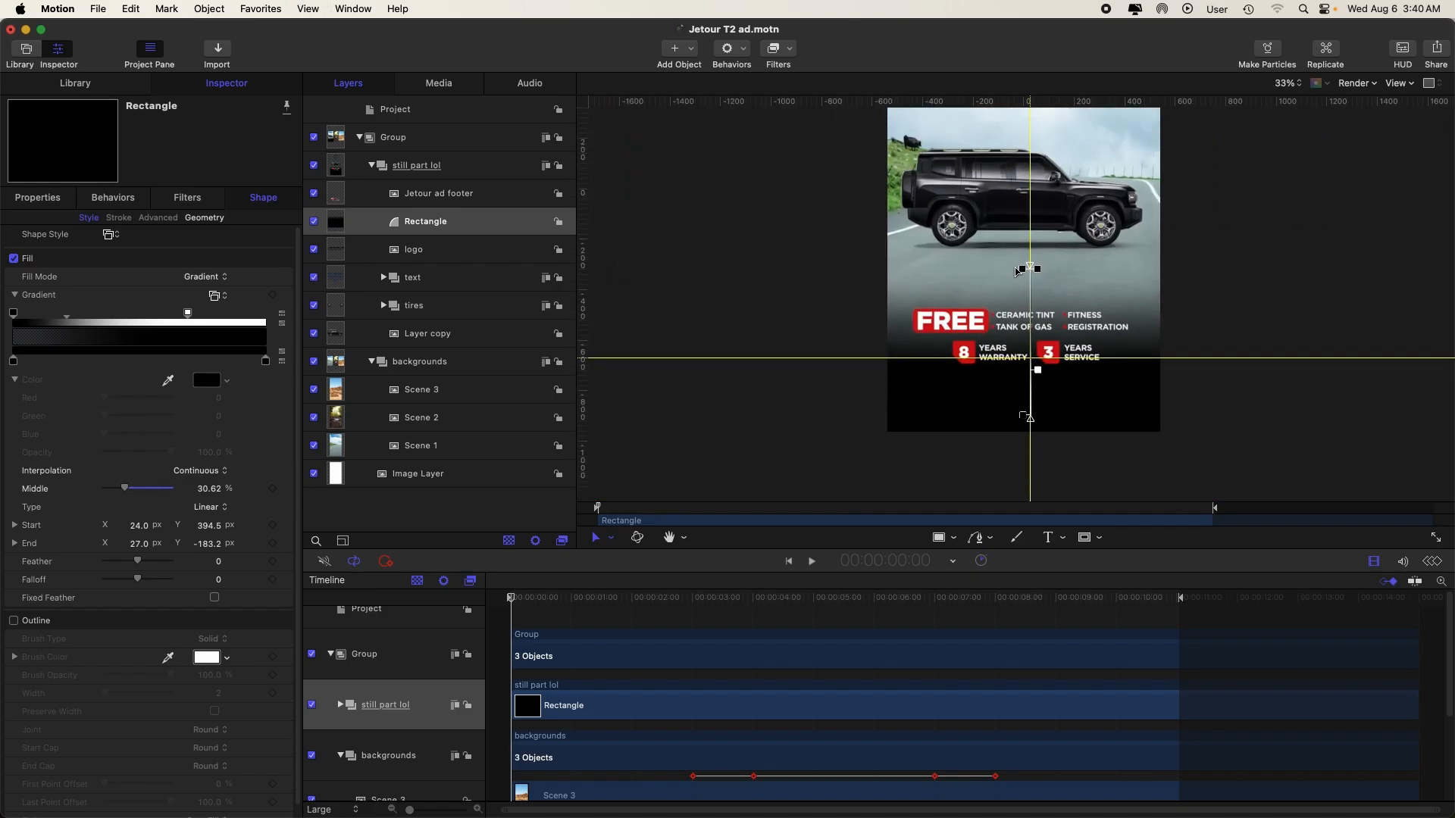
mouse_move(1038, 373)
mouse_down()
mouse_move(1042, 358)
mouse_move(1038, 372)
mouse_up()
mouse_move(1038, 273)
mouse_down()
mouse_move(1024, 334)
mouse_move(1028, 275)
mouse_up()
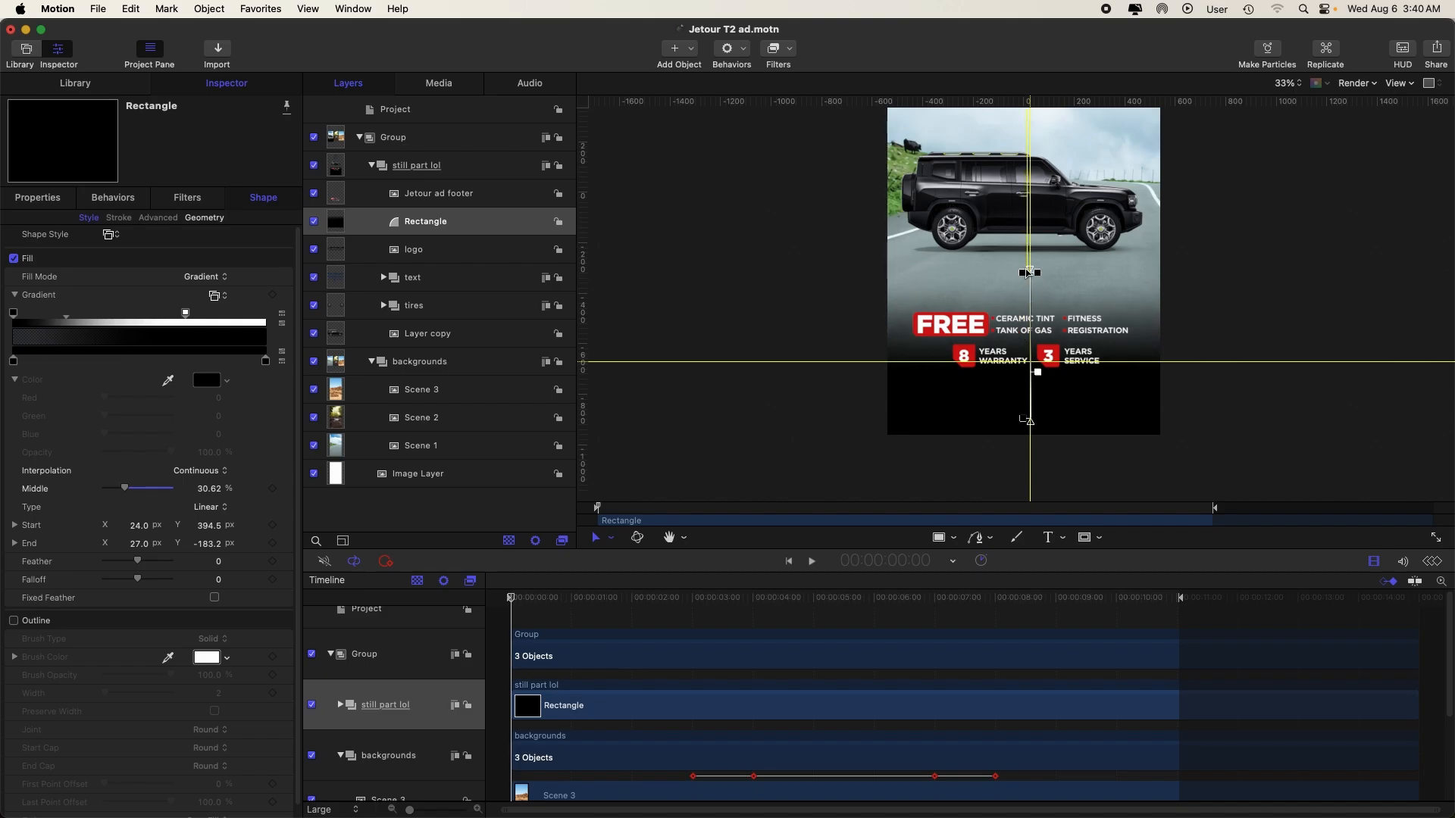
mouse_move(1026, 421)
mouse_down()
mouse_move(1026, 347)
mouse_move(1029, 422)
mouse_up()
click(677, 454)
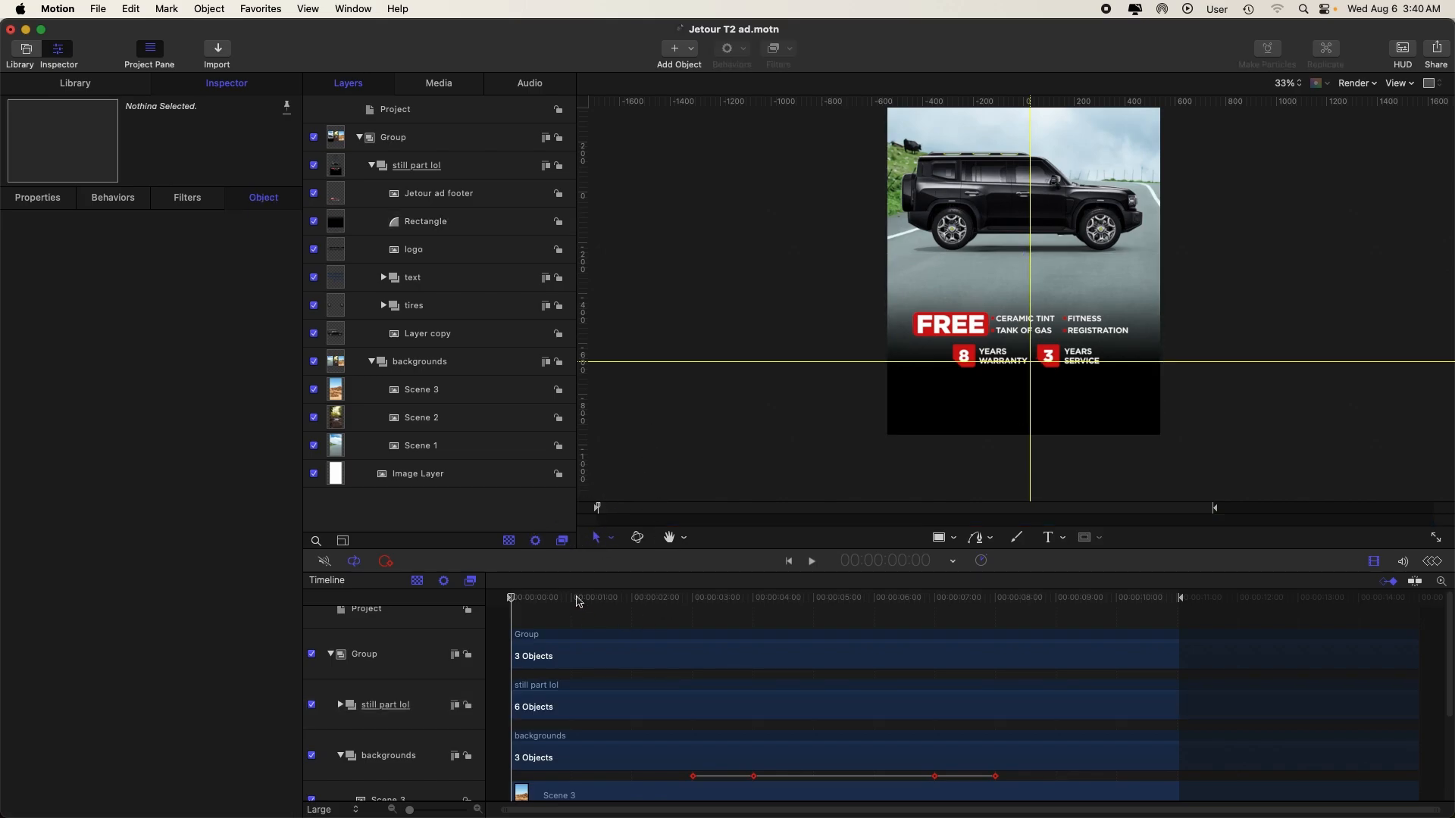
- Enlarge the canvas to fill the window and hide the guides
click(1439, 538)
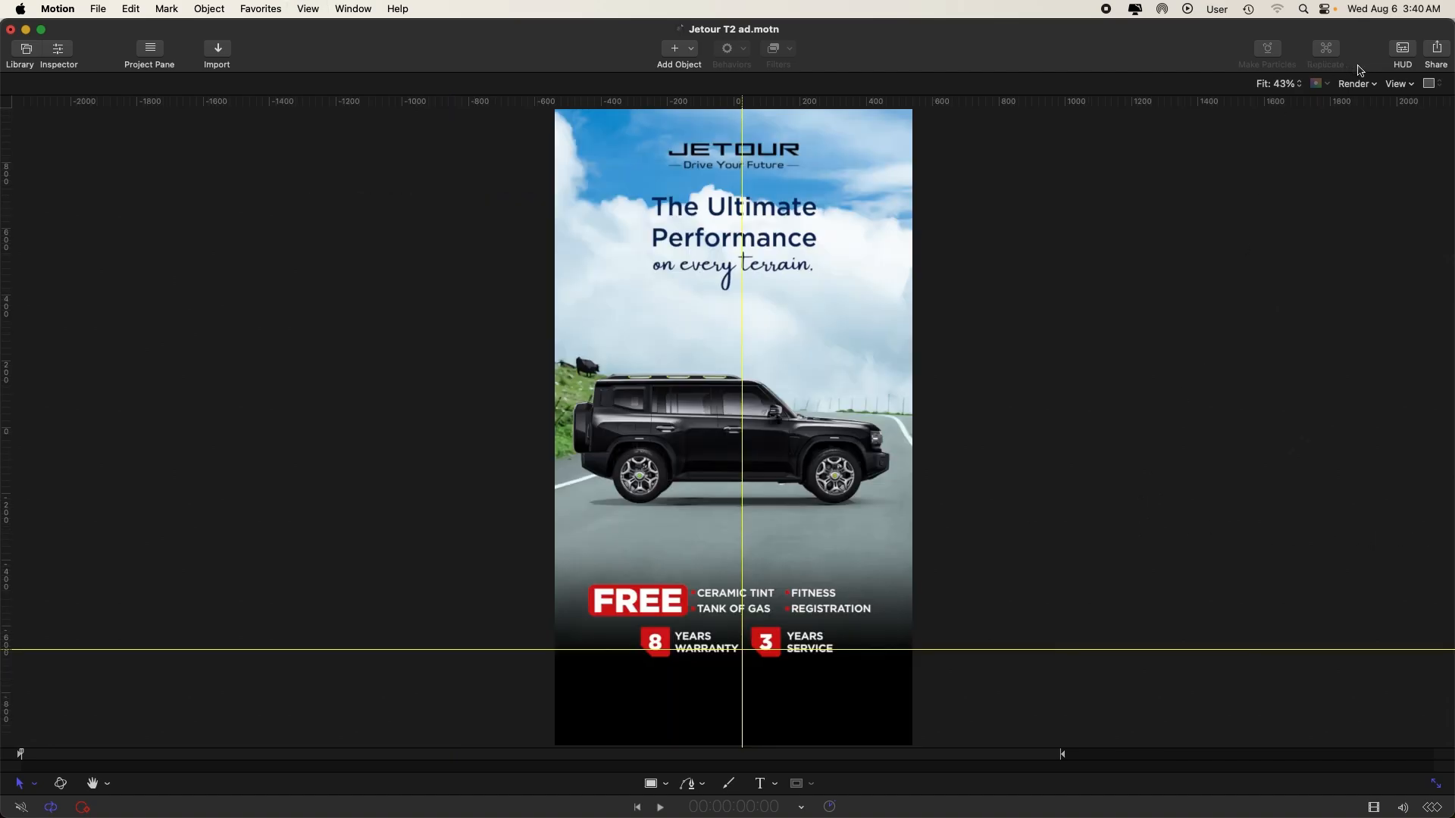
click(1399, 83)
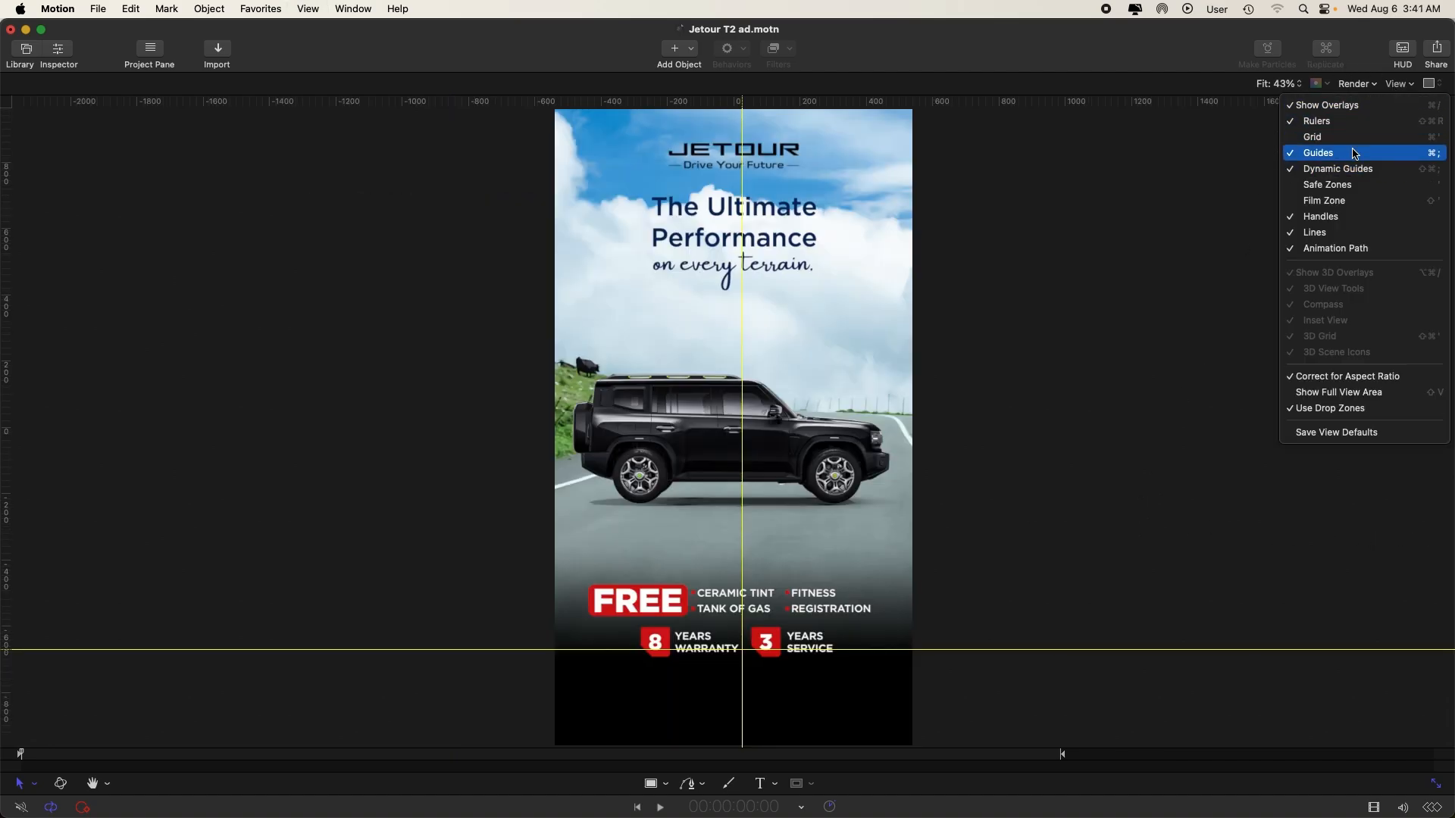
click(1354, 153)
- Play the ad through all three background scenes to check the footer and gradient, and stop playback
key(space)
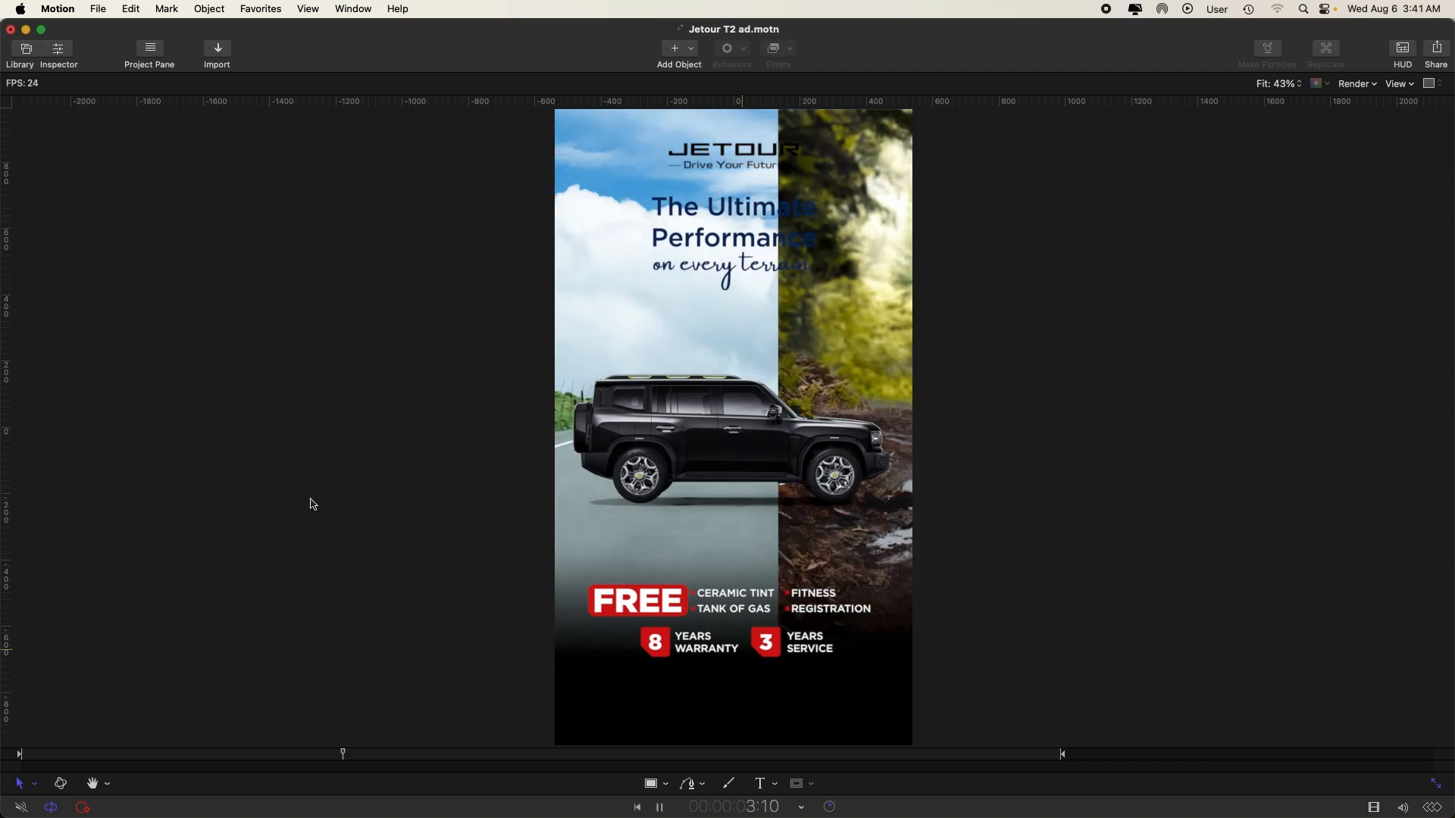
click(313, 504)
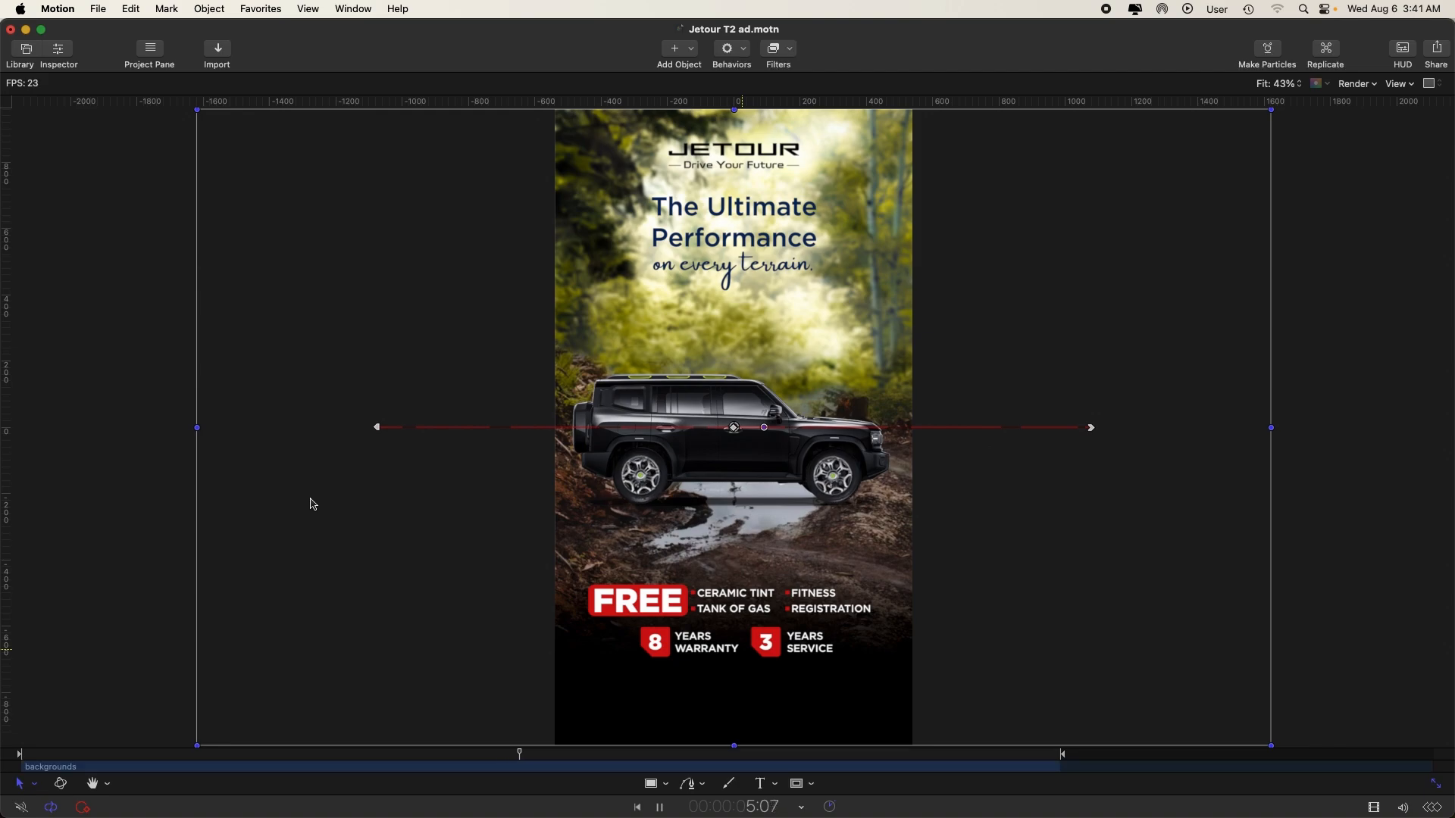
click(155, 536)
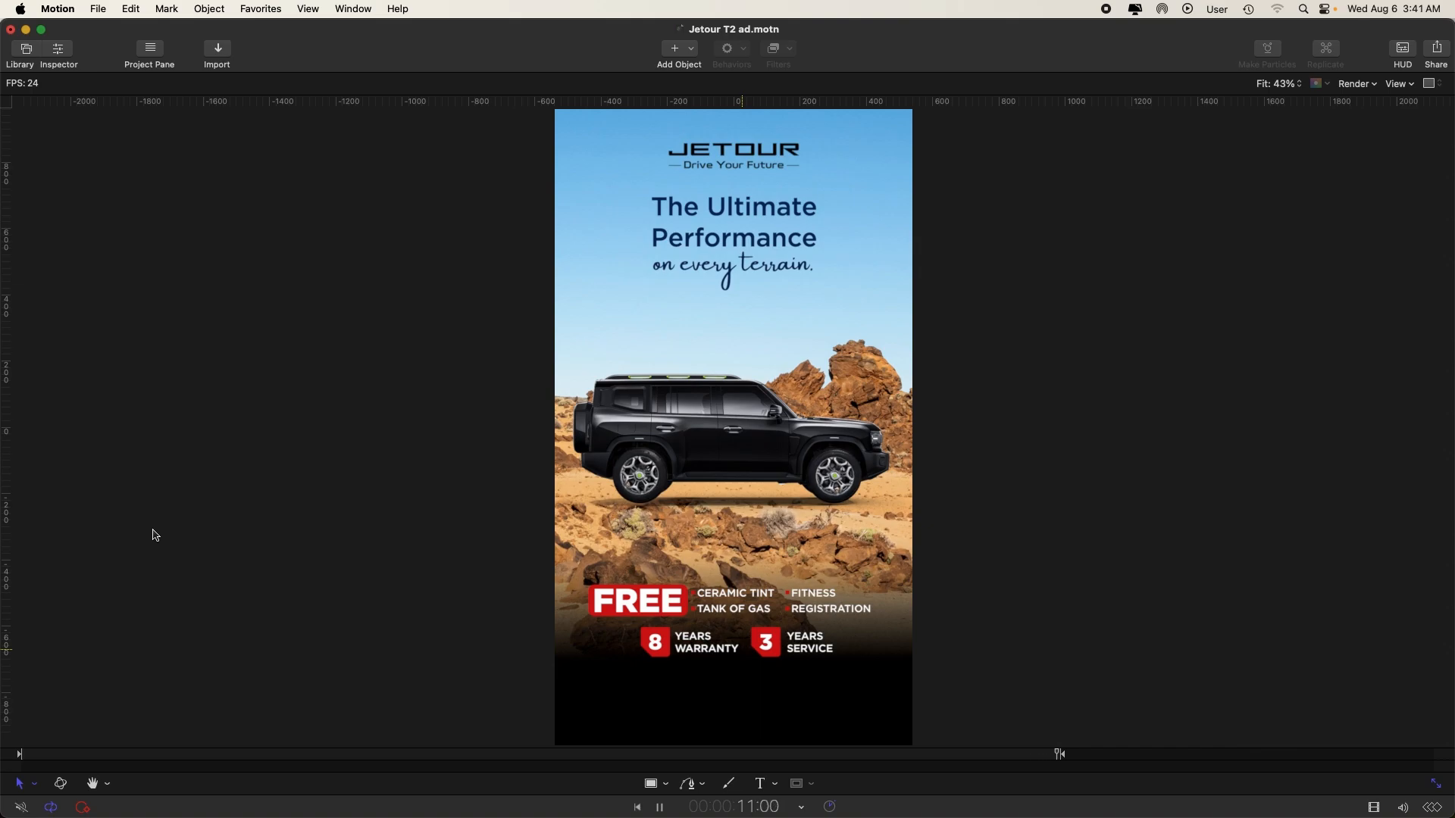
key(space)
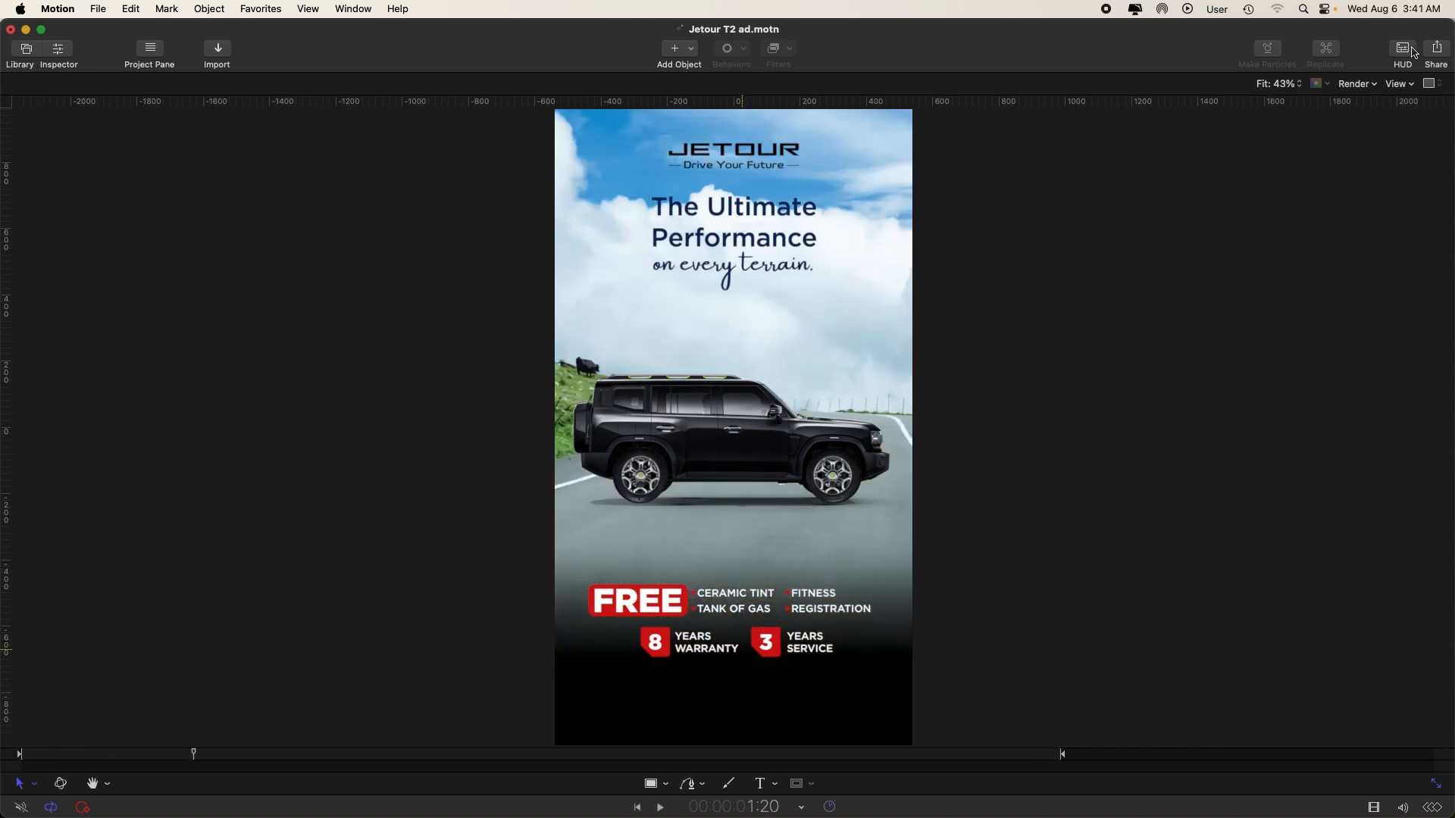
- Start the default movie export of the project and bring up its format and codec settings
click(1437, 47)
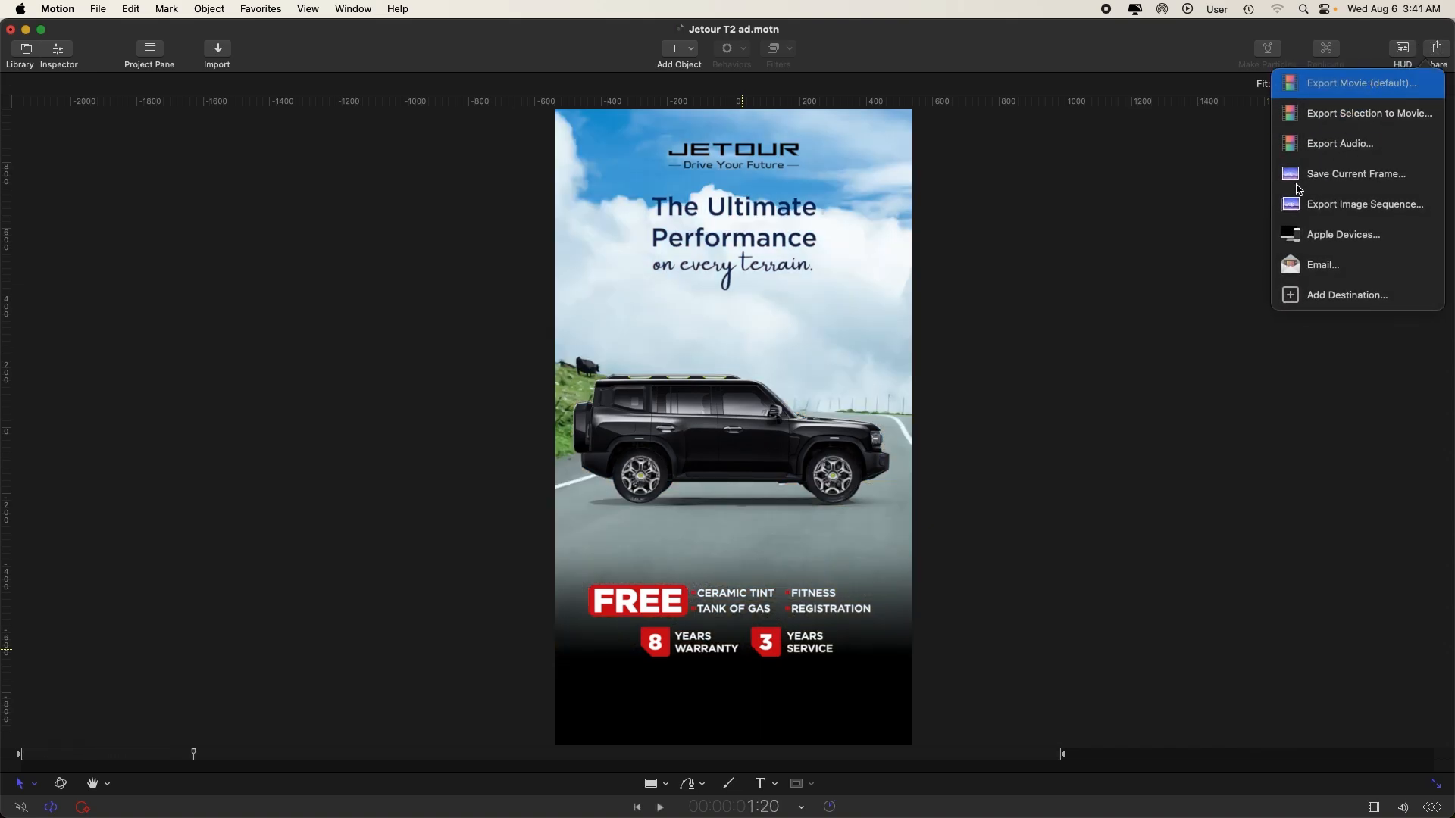
key(Return)
click(975, 489)
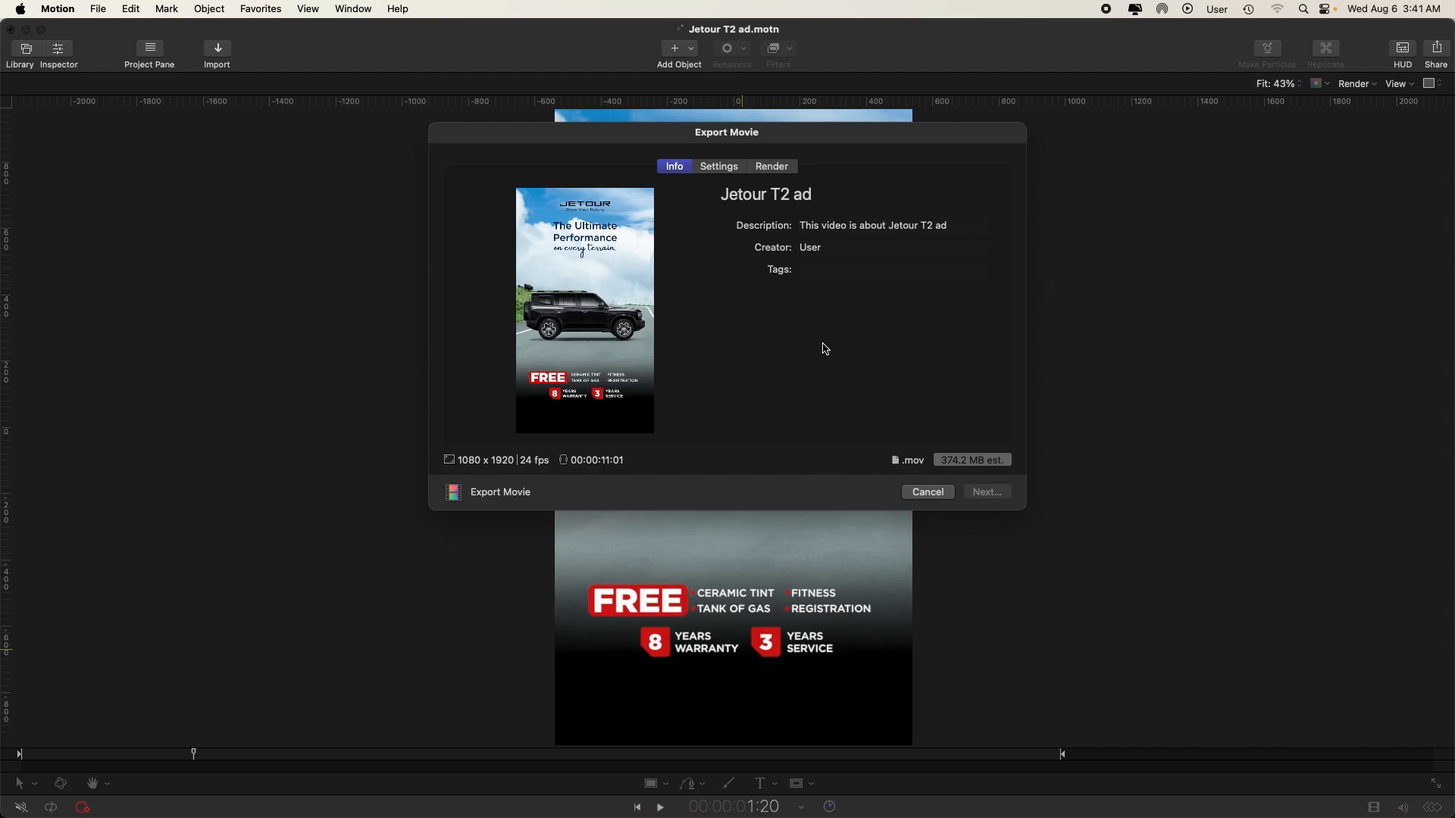
click(918, 459)
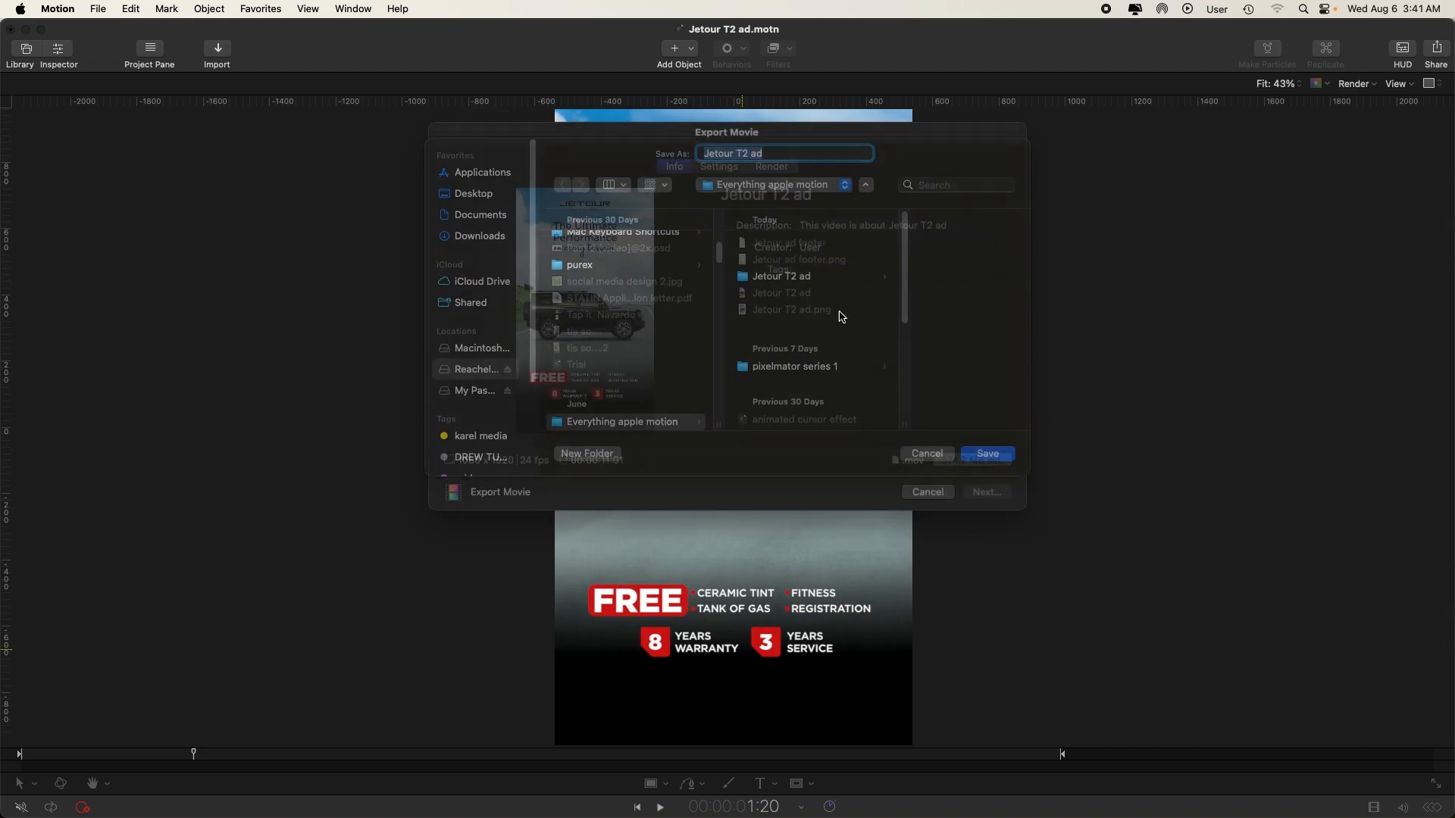
click(721, 167)
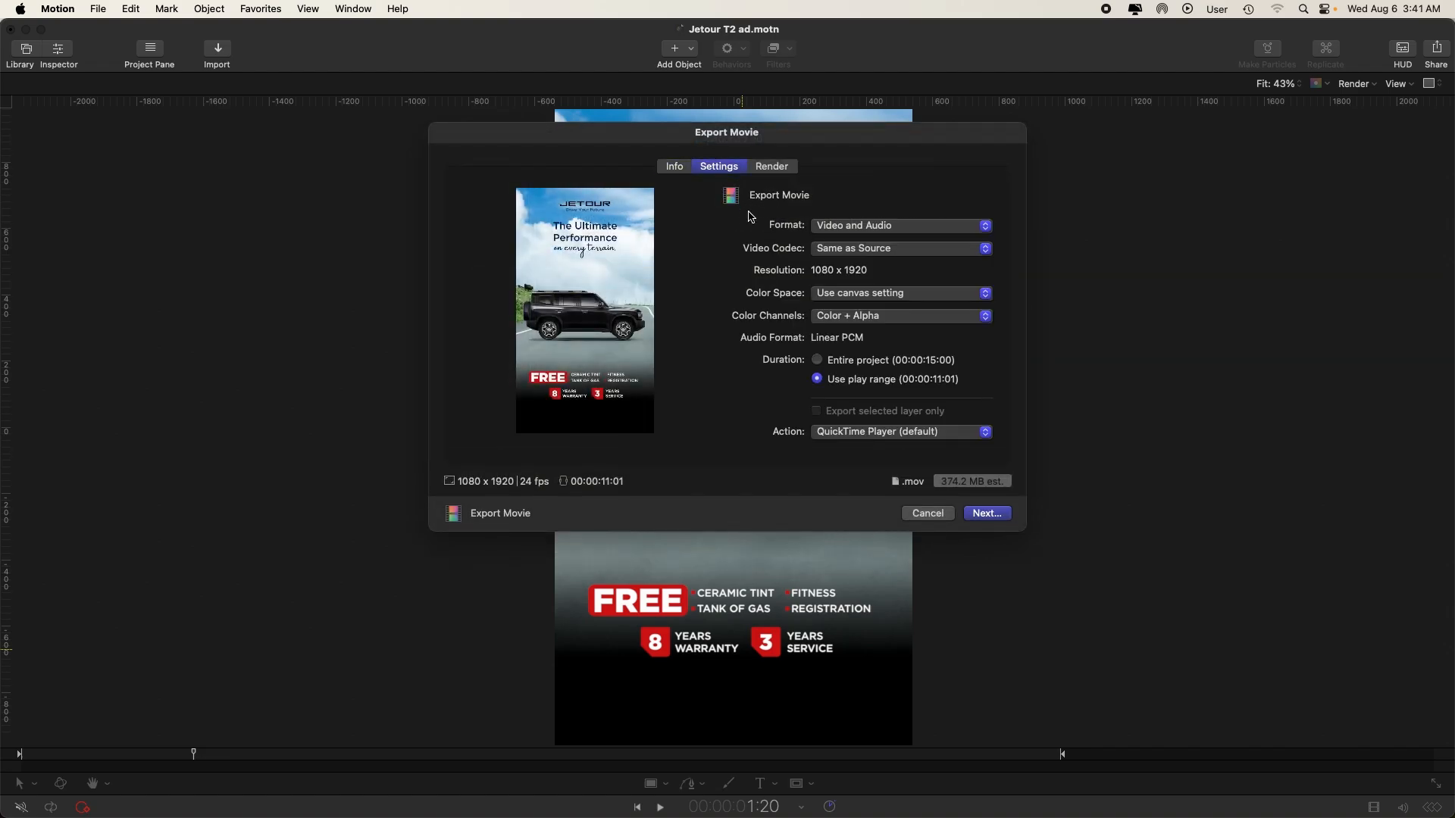
- Set the export format to Social Platforms and save the movie as Jetour T2 ad in the Everything apple motion folder
click(888, 226)
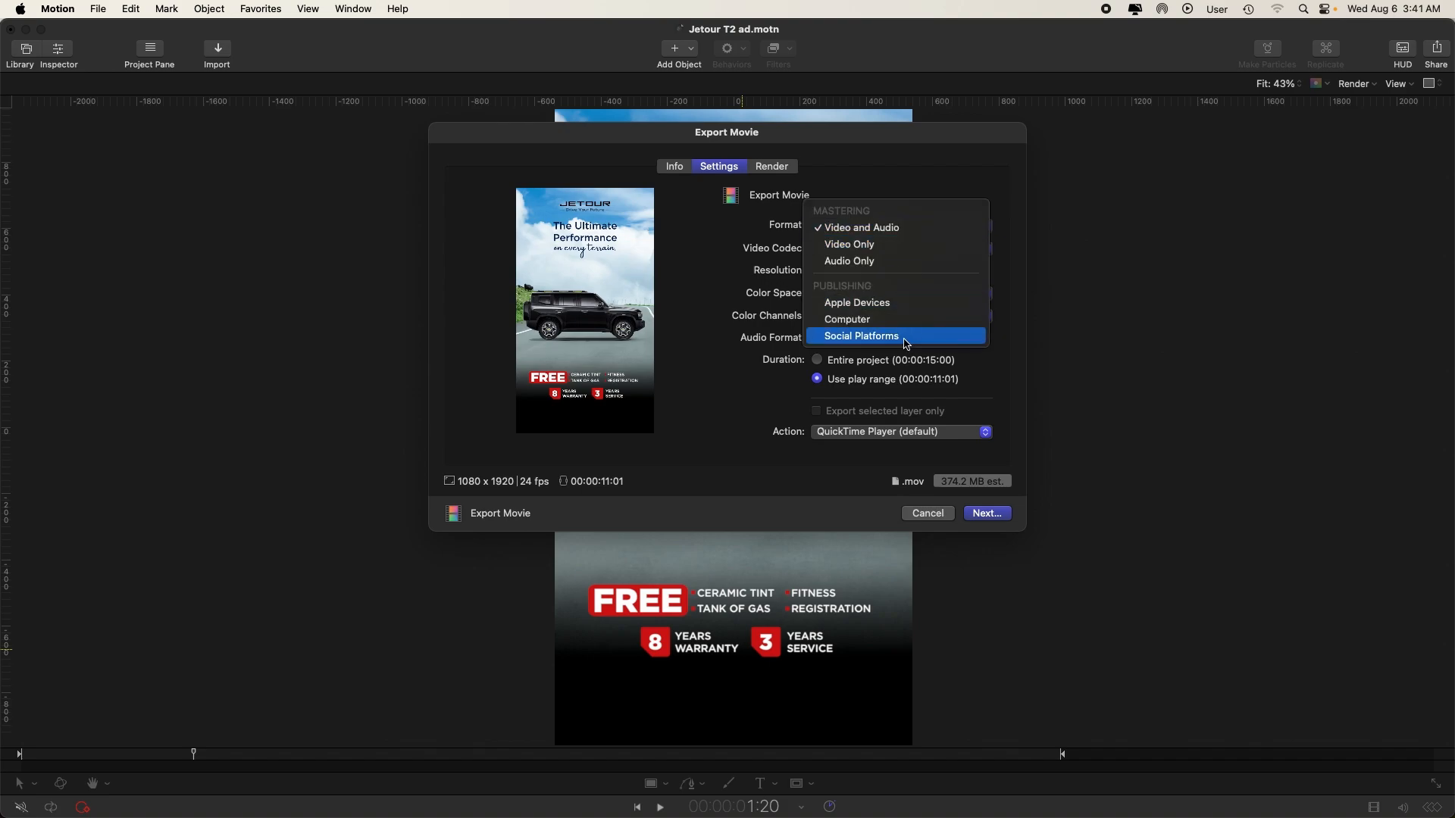
click(864, 340)
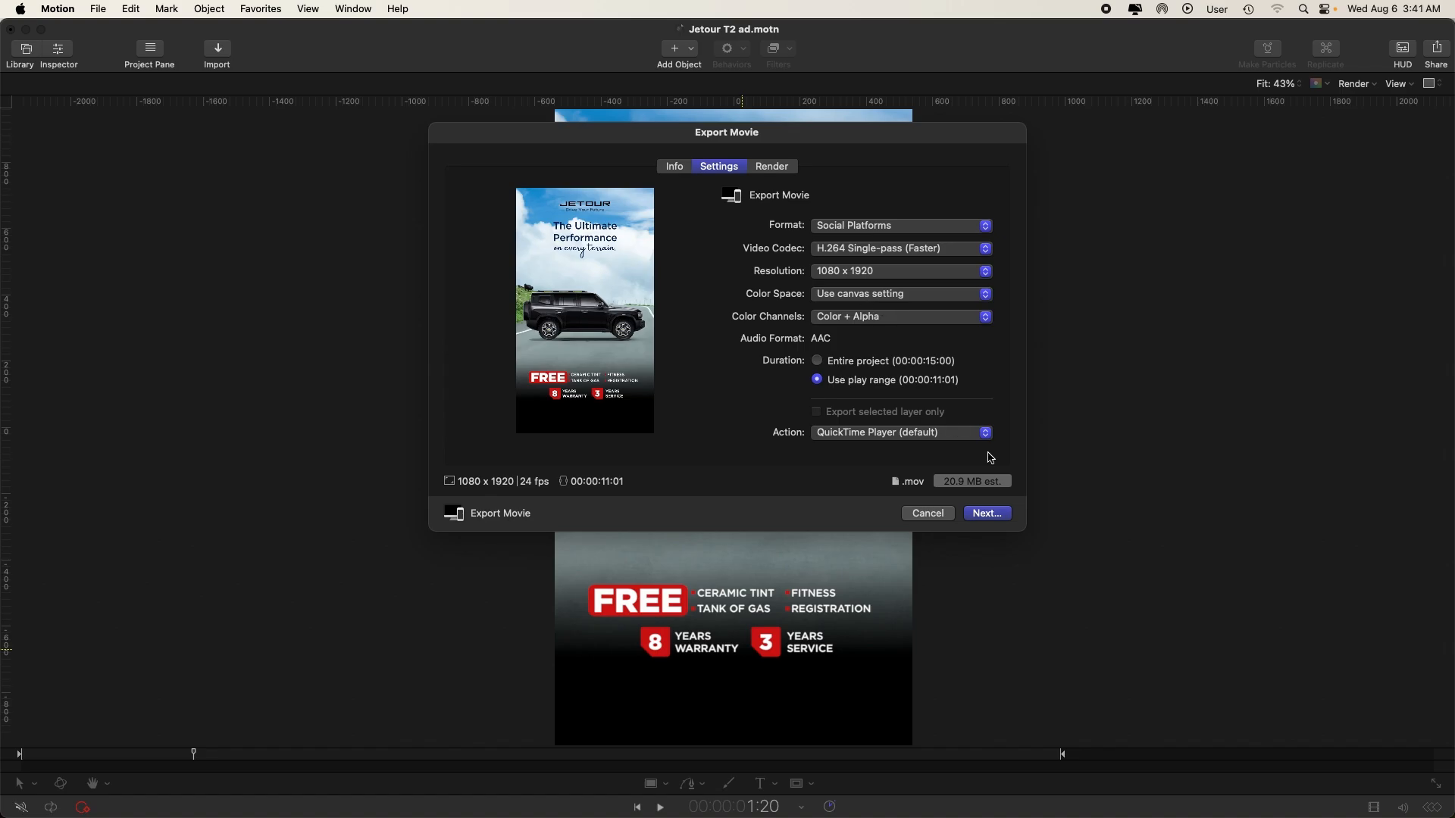
click(988, 514)
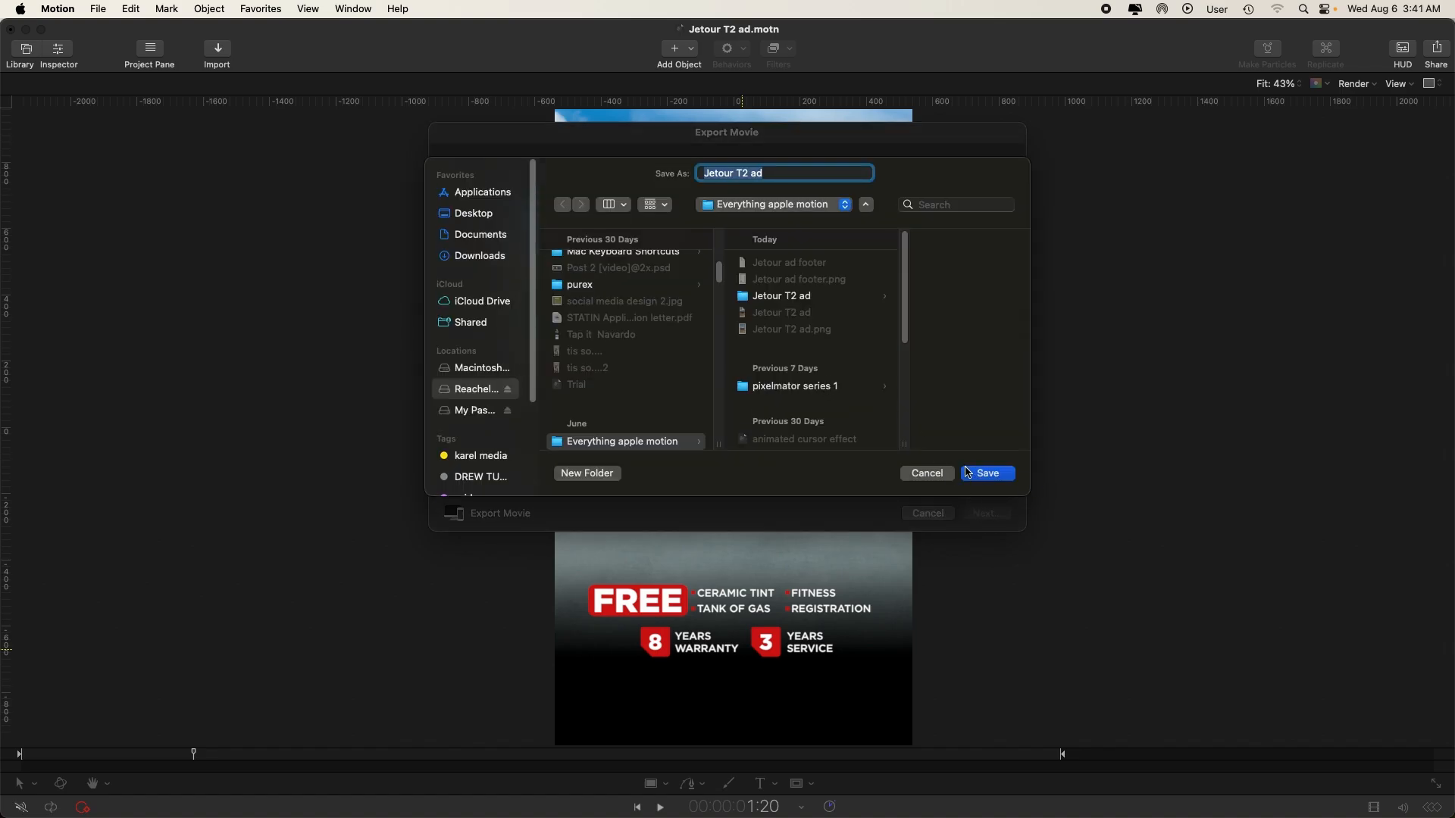
click(977, 475)
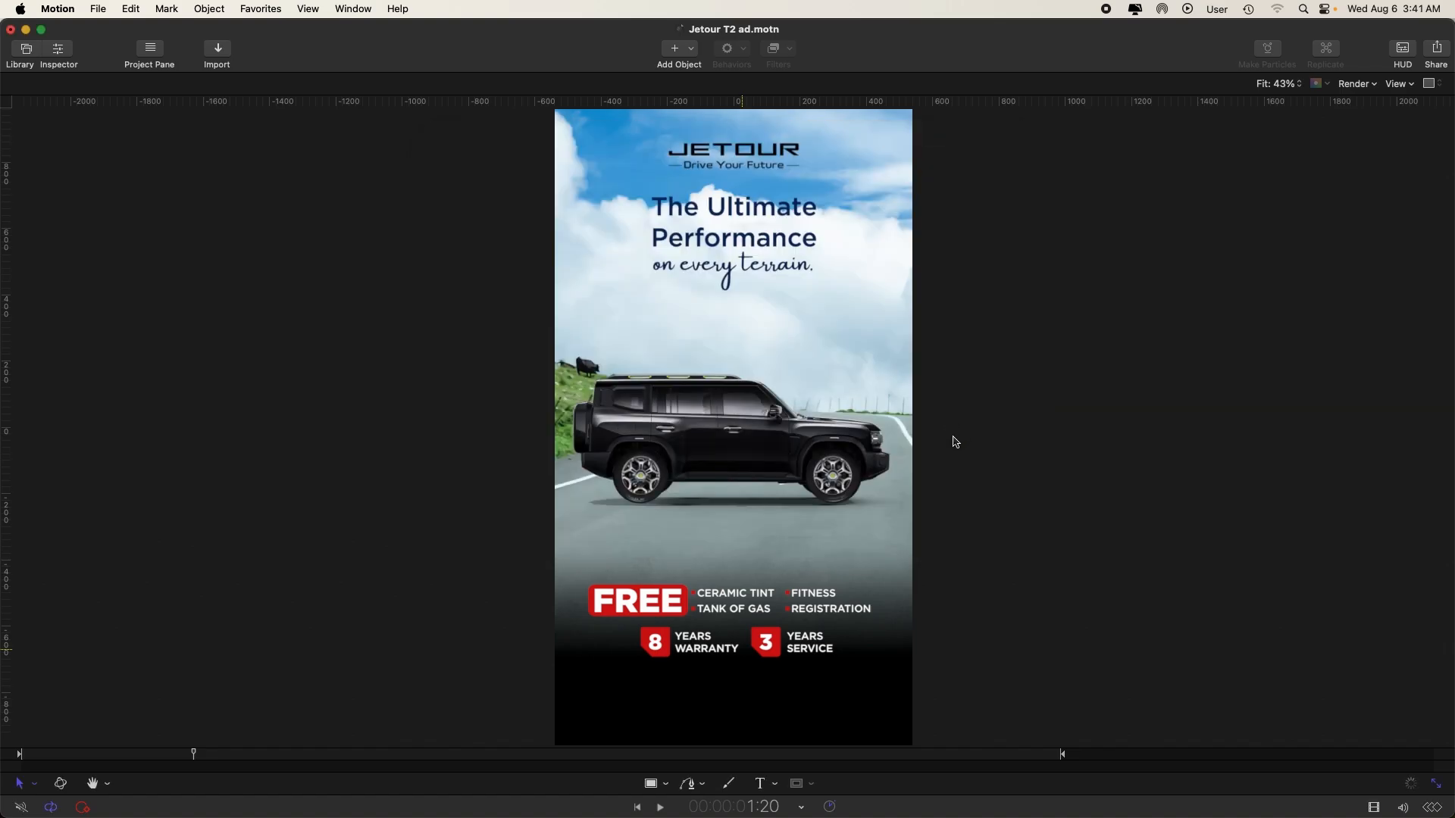